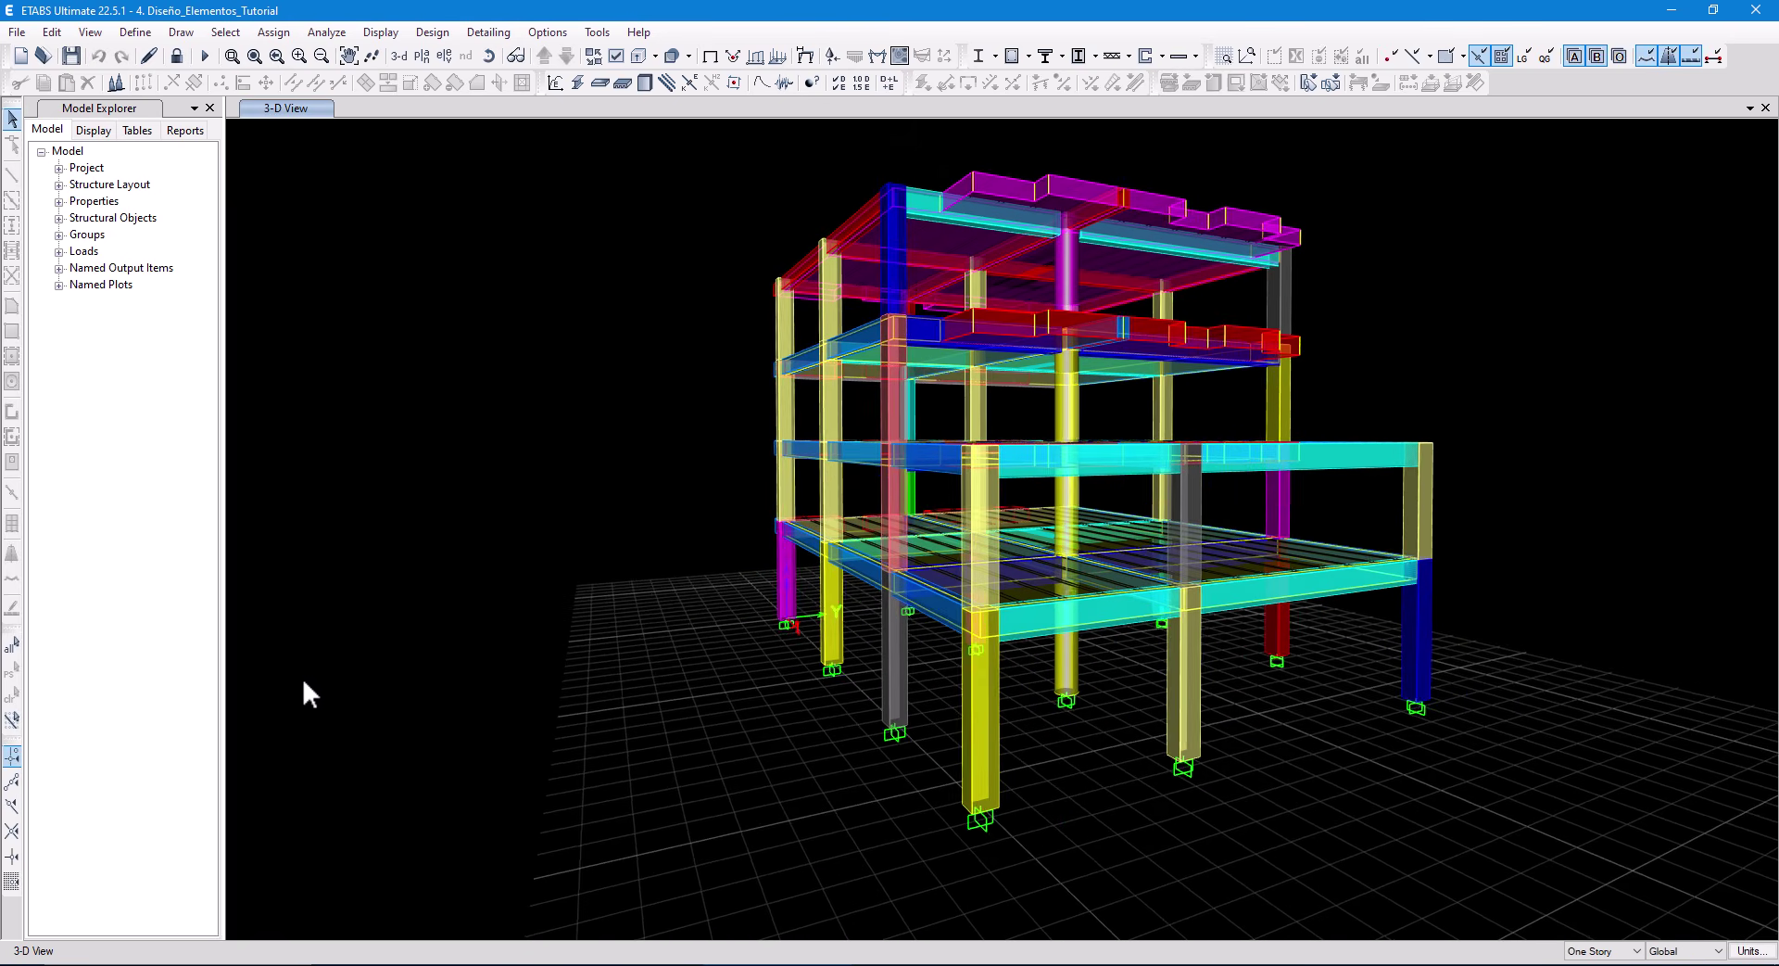
drag(1178, 846, 1318, 563)
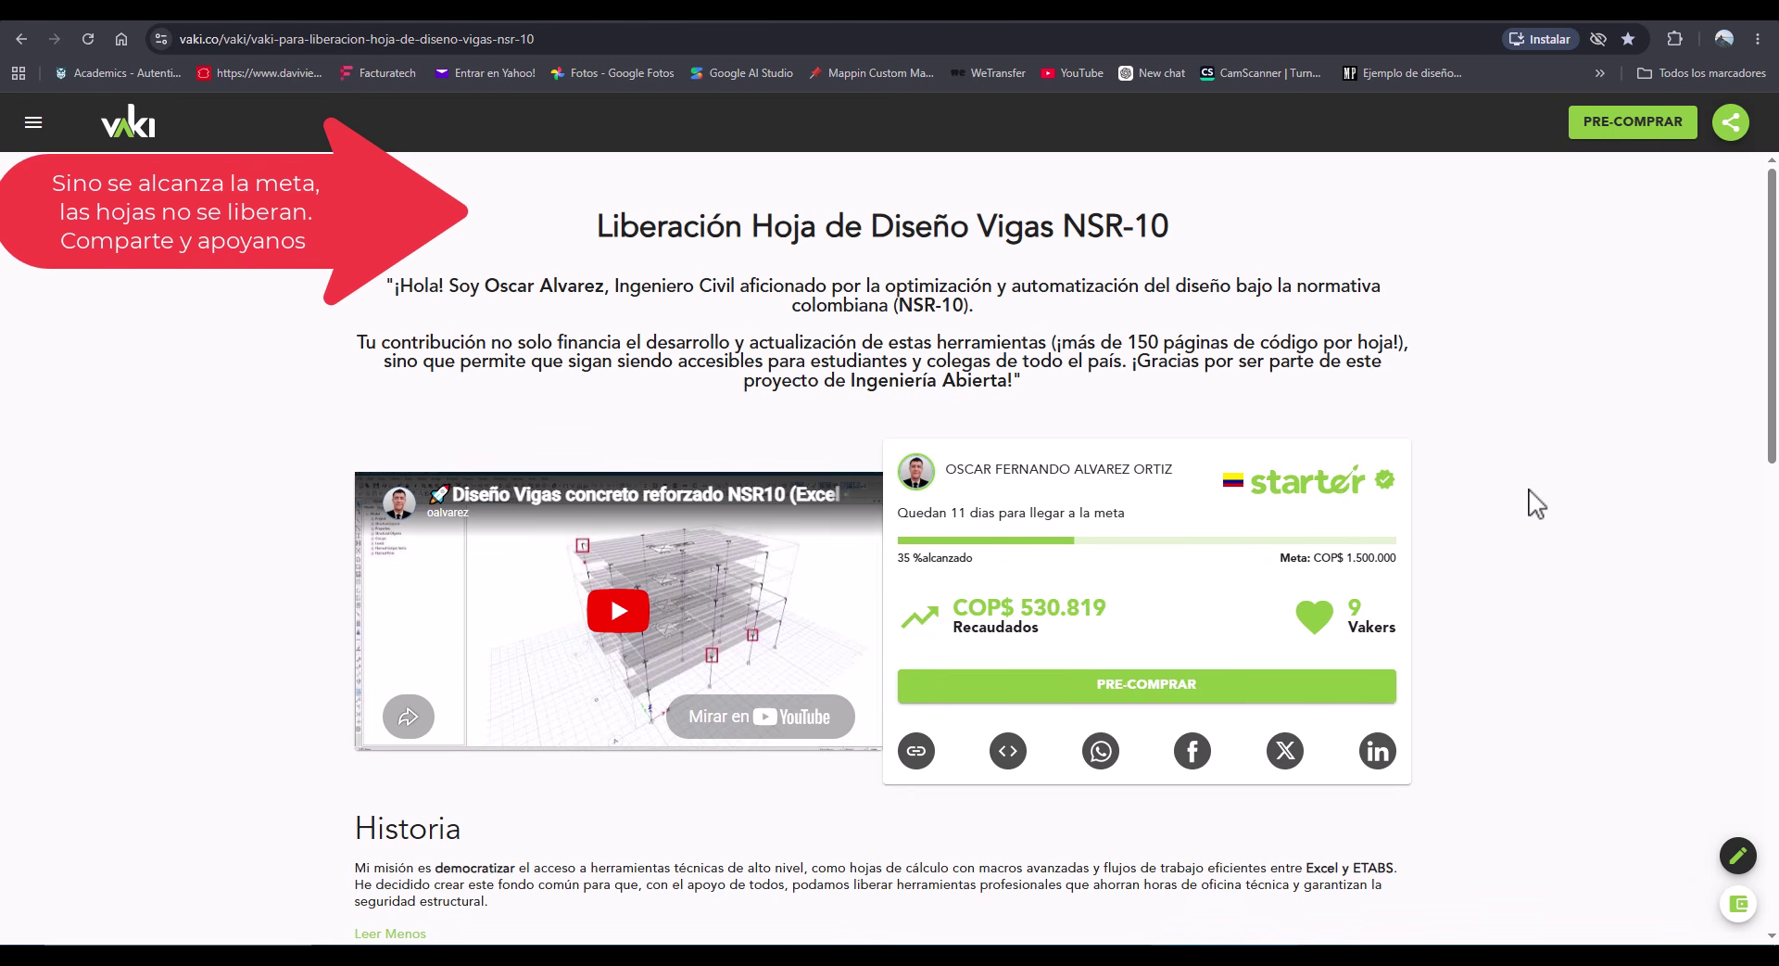
Read through the Vaki campaign page for the NSR-10 beam design sheet down to its list of supporters.
scroll(1537, 503, down, 2)
scroll(1536, 503, down, 4)
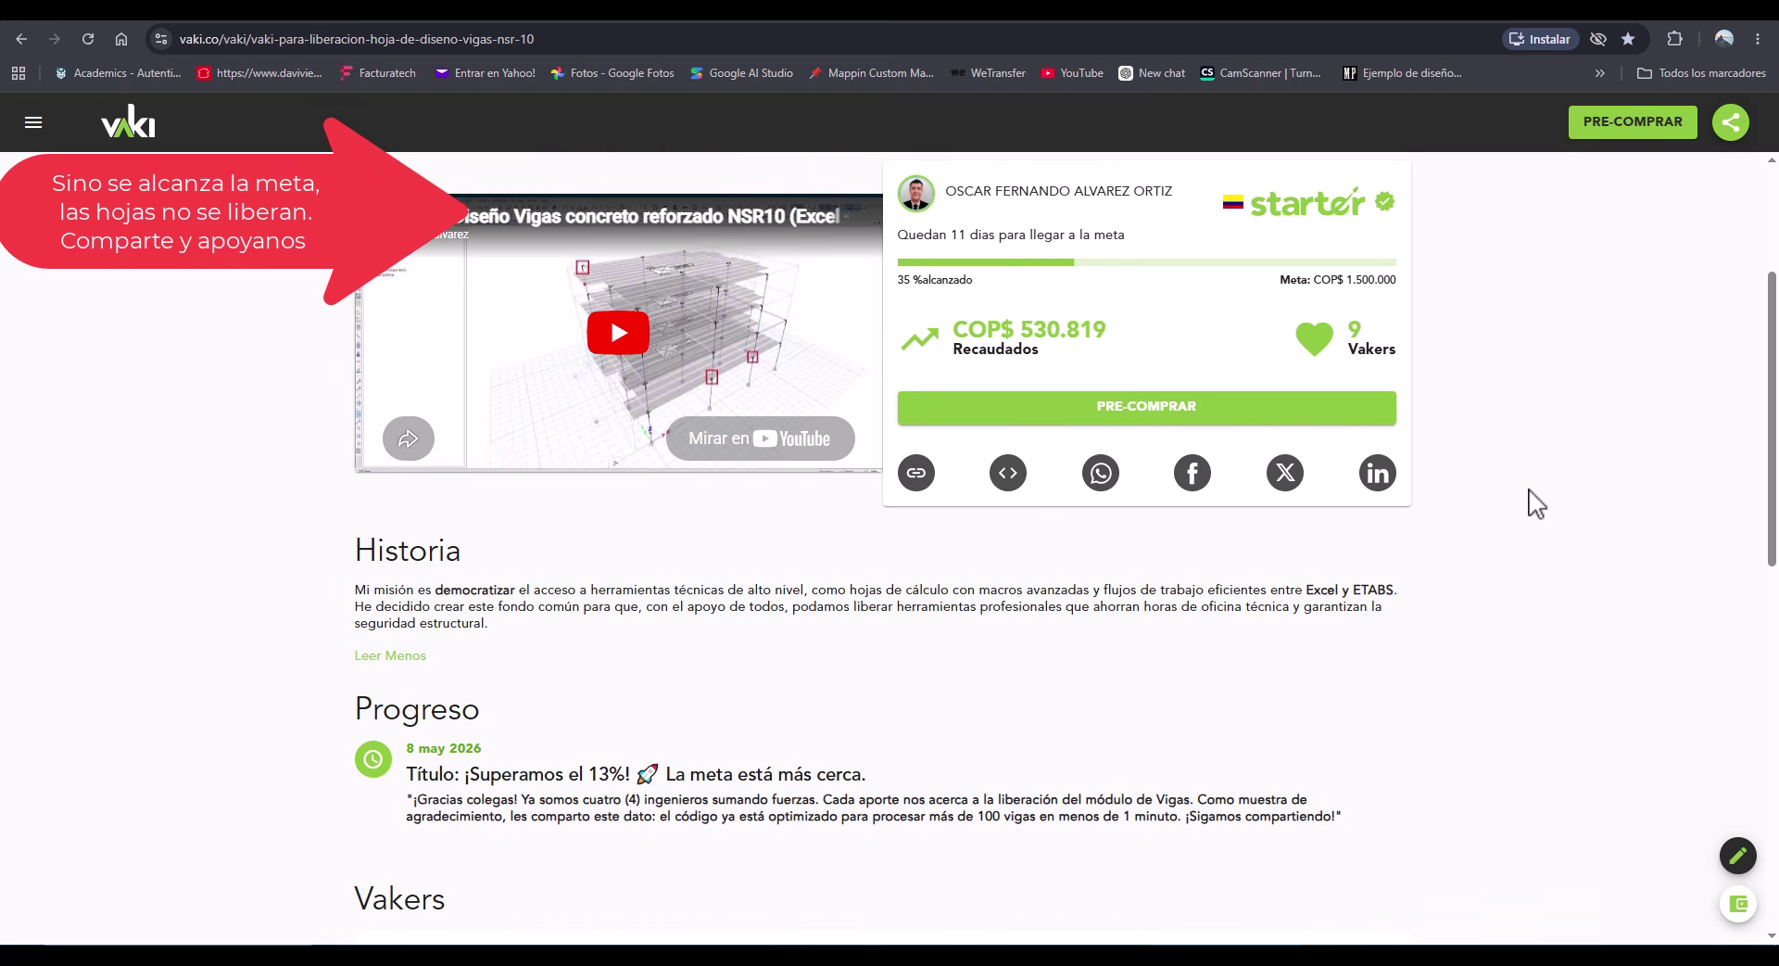
scroll(1536, 504, down, 1)
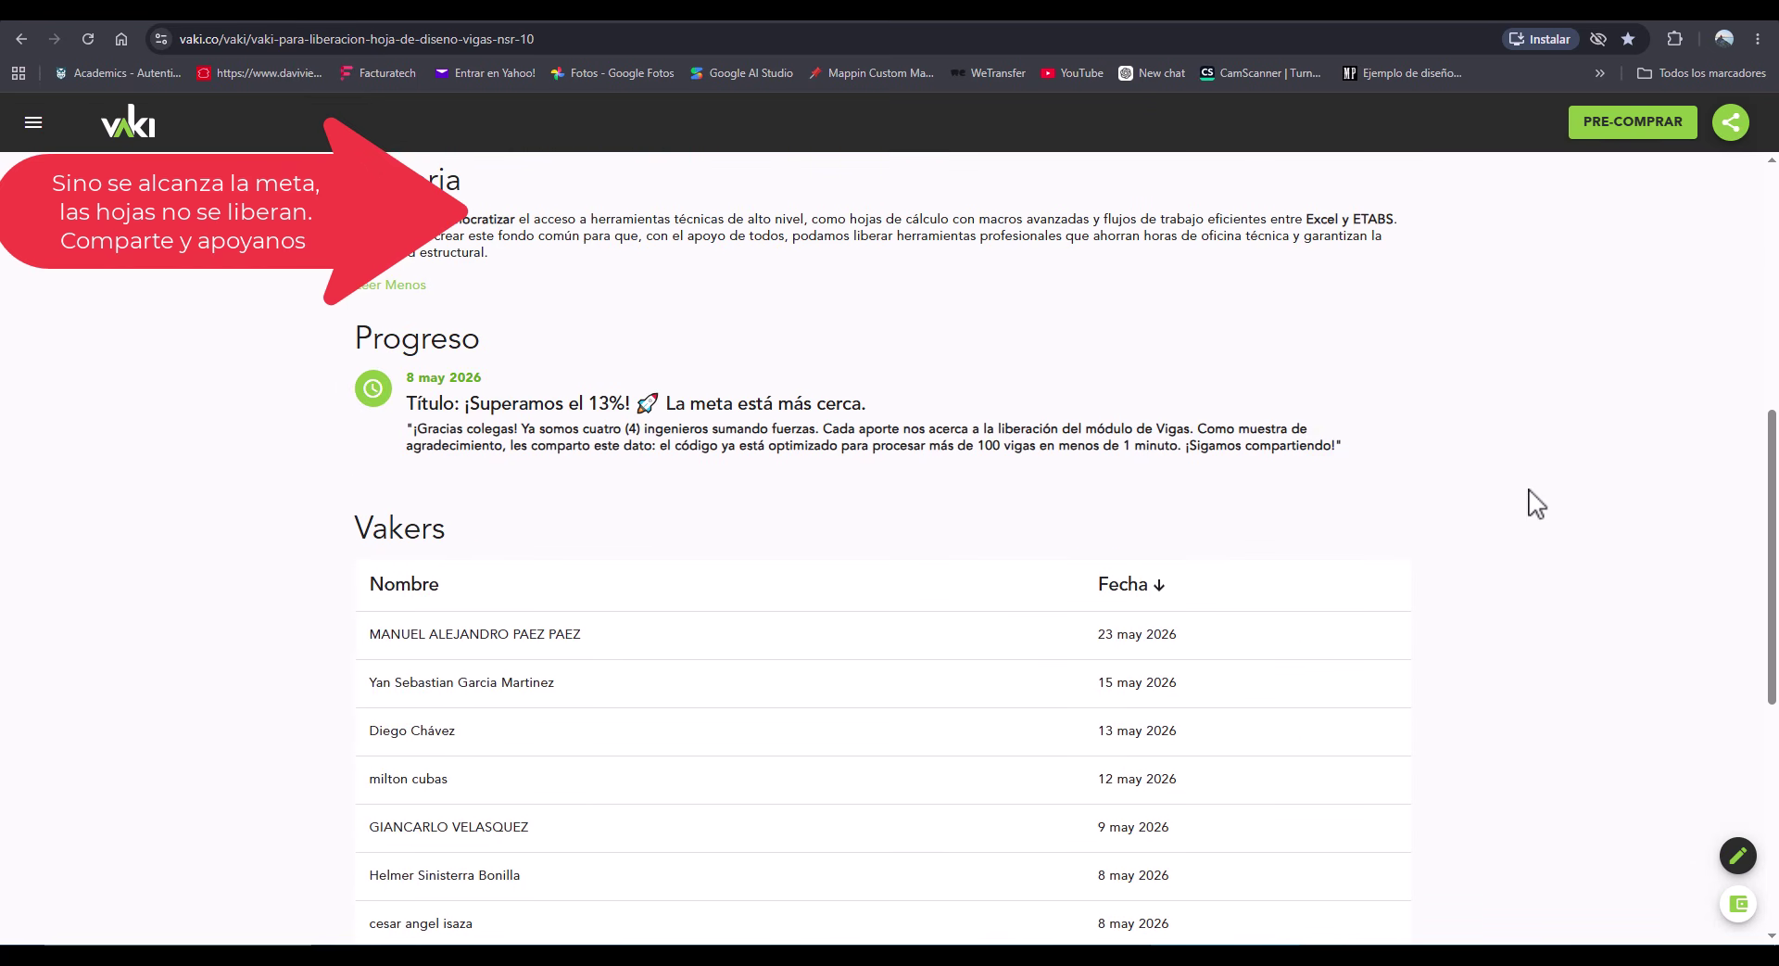
scroll(1537, 503, down, 2)
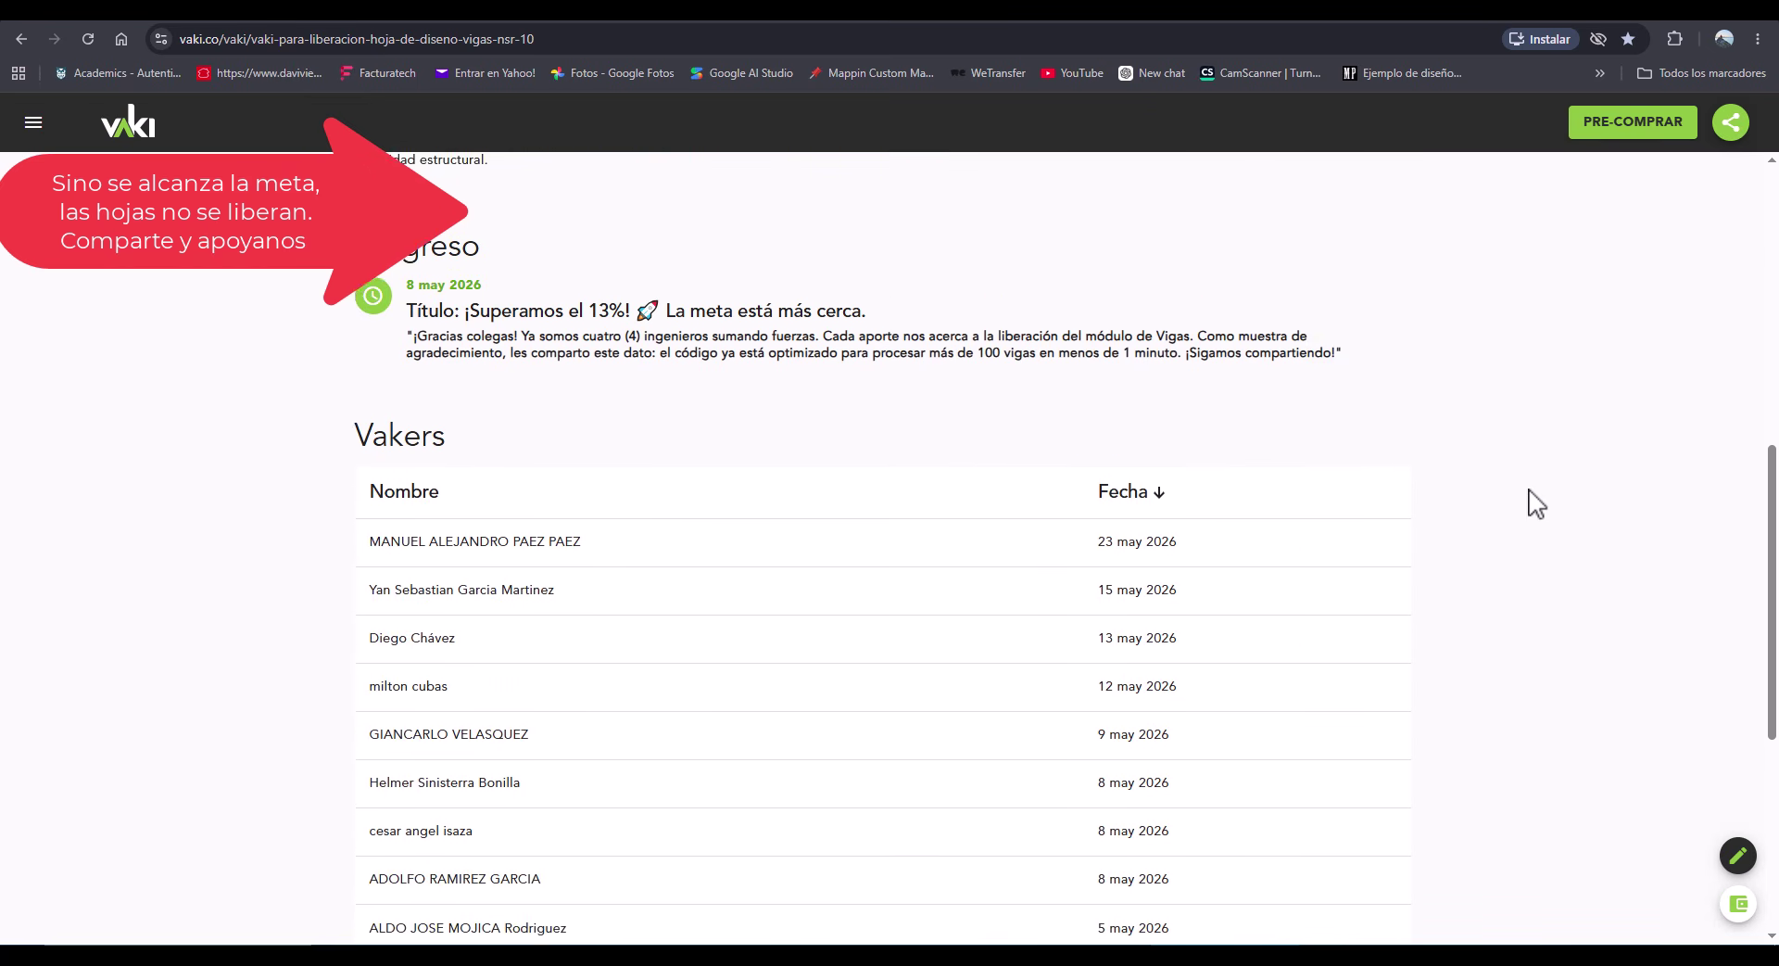
scroll(1536, 503, down, 1)
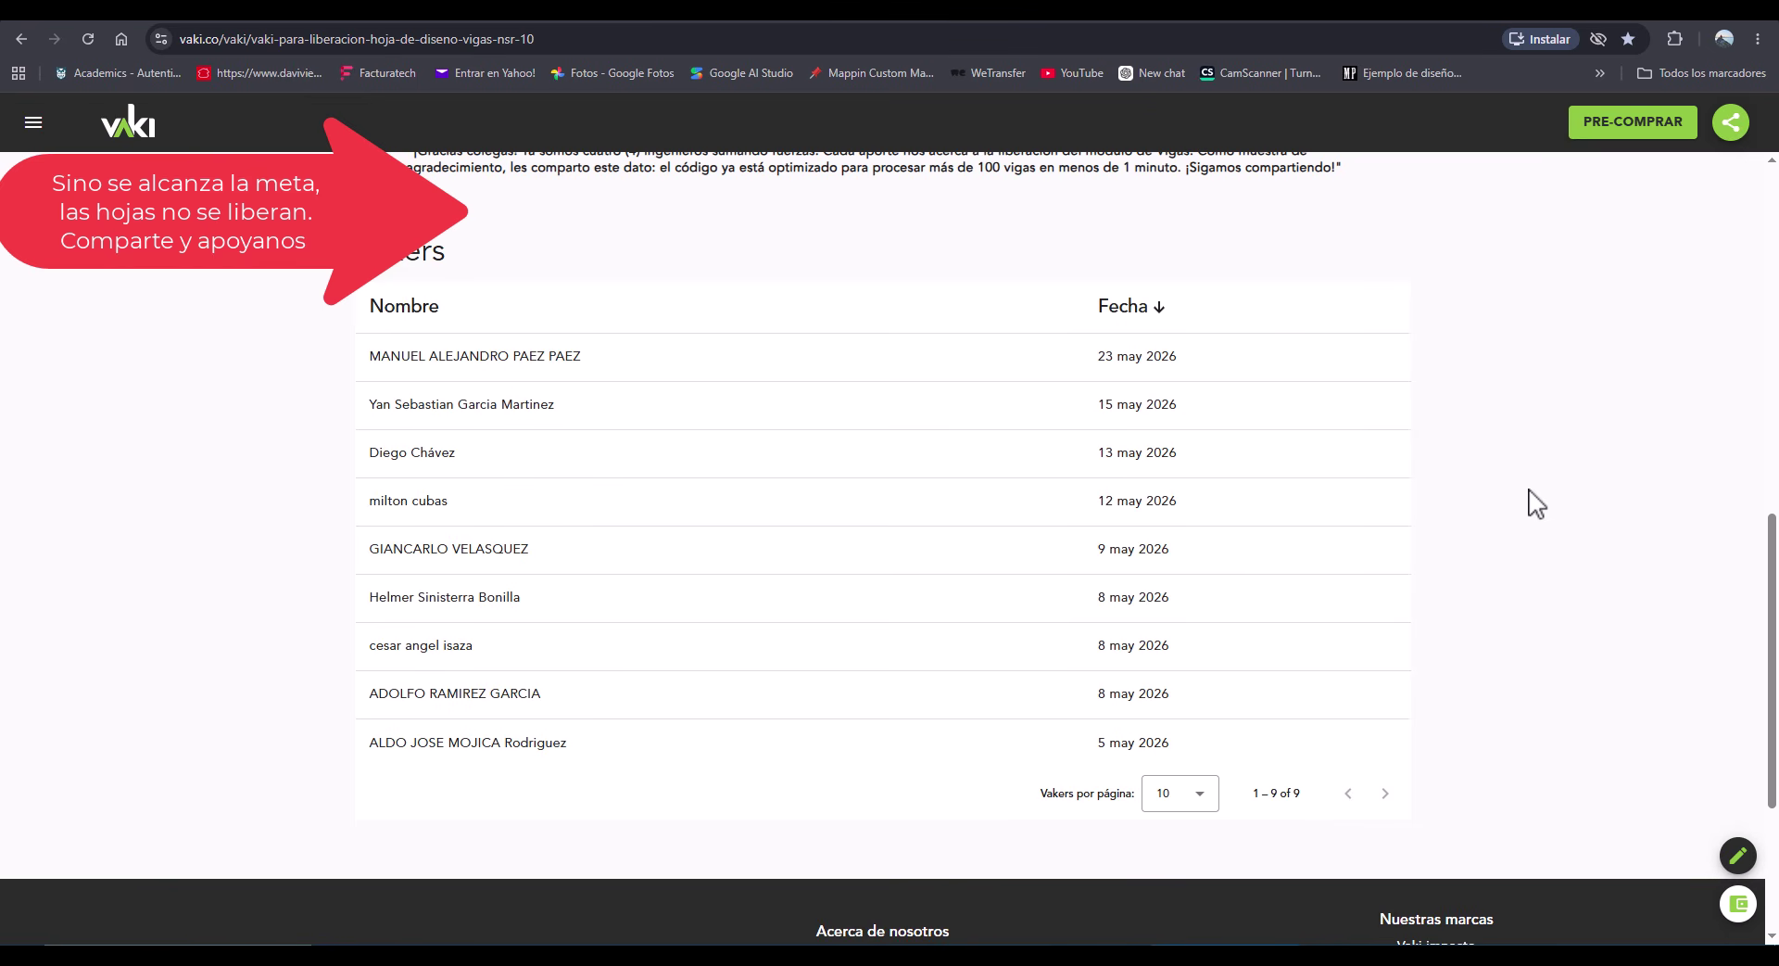
drag(1196, 349, 1221, 339)
drag(1190, 500, 1220, 479)
drag(1191, 543, 1193, 600)
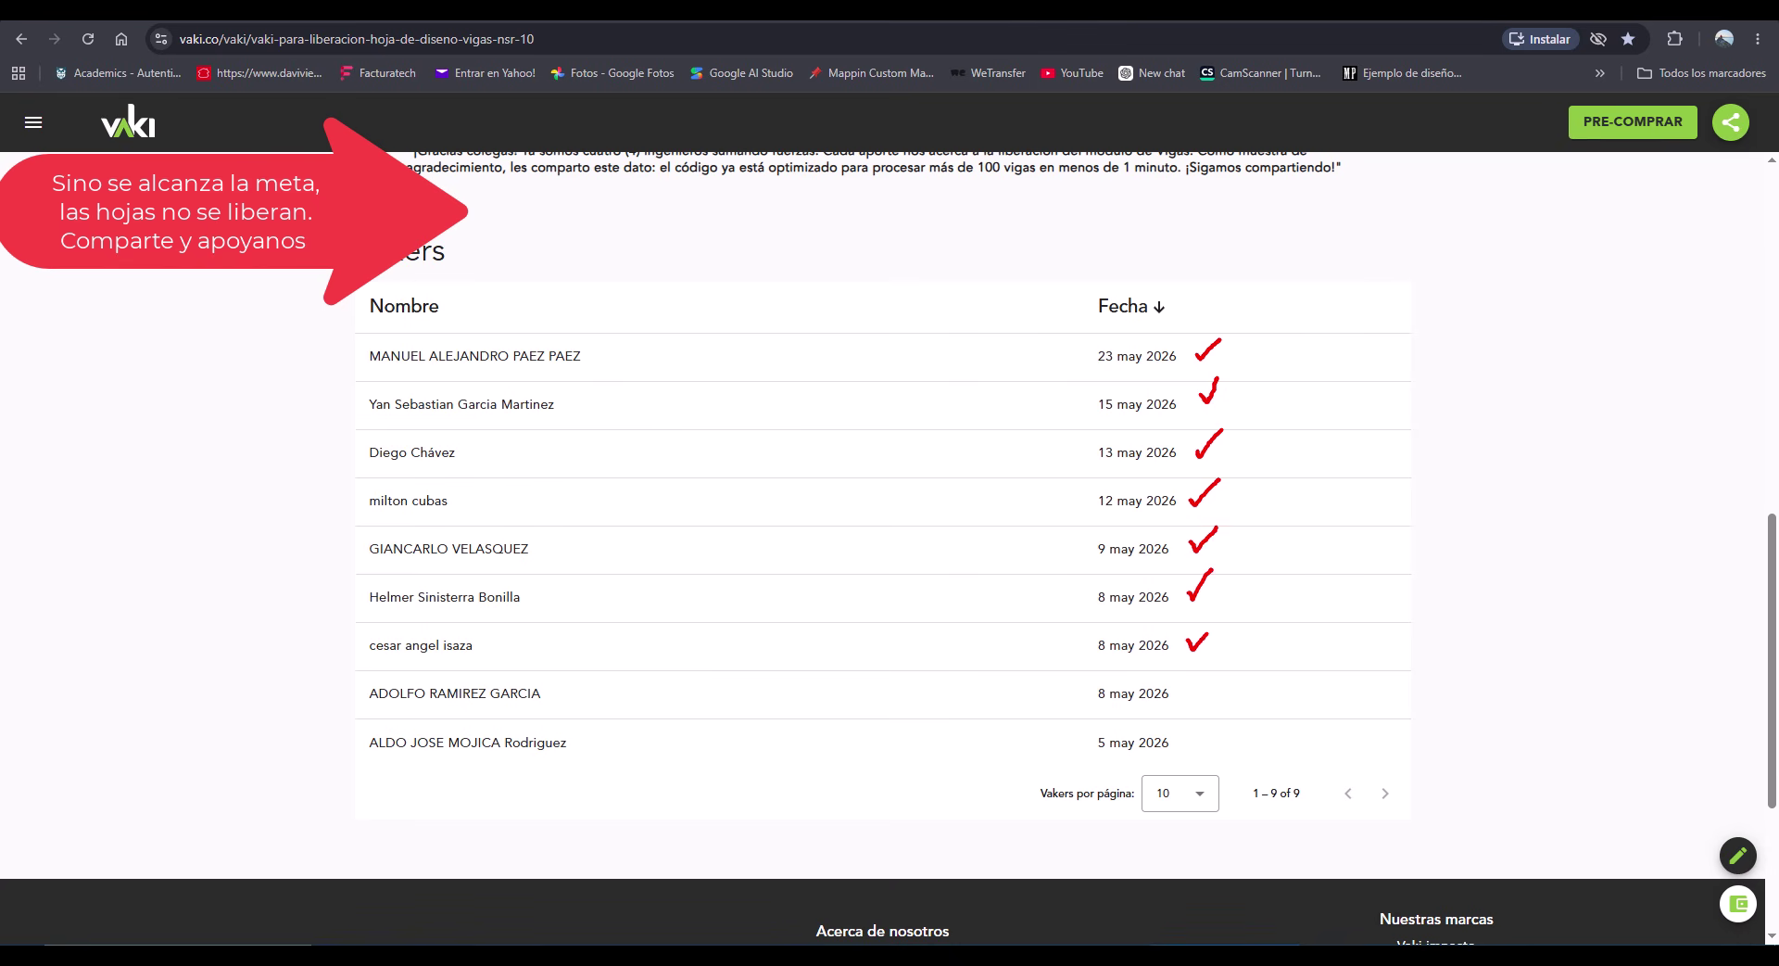
drag(1200, 686, 1206, 692)
key(Escape)
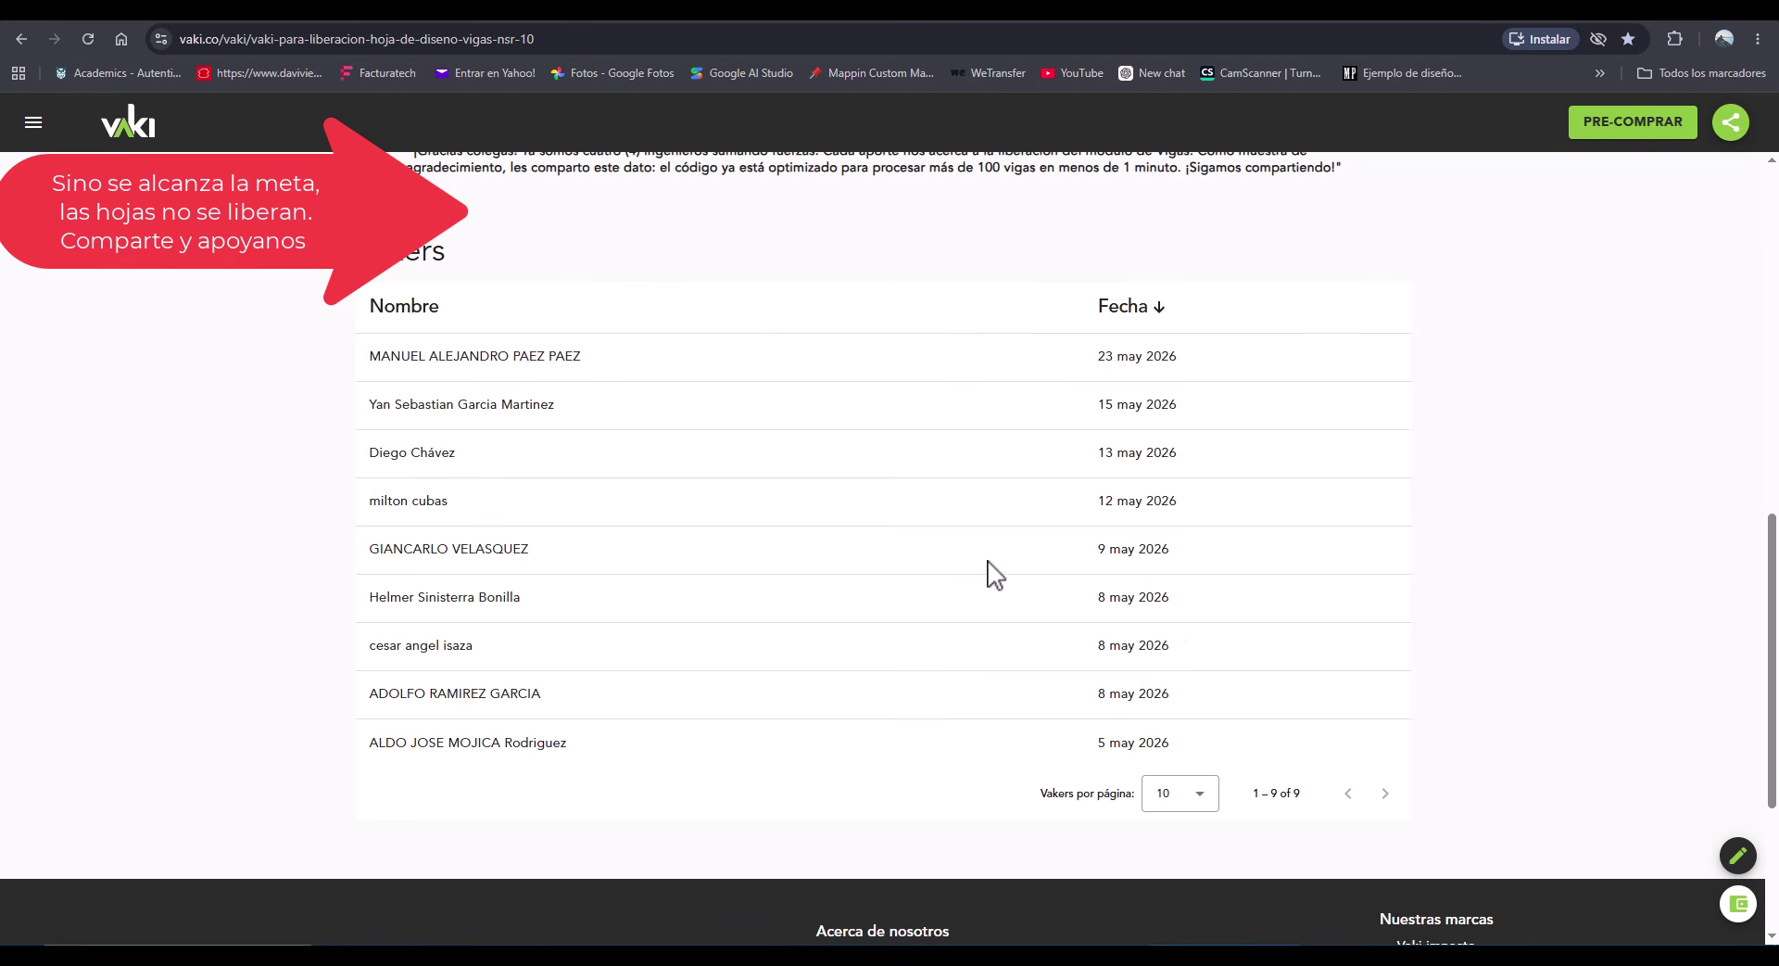
Examine the campaign's amount raised, percentage reached and days remaining in the funding summary.
scroll(991, 570, up, 1)
scroll(994, 574, up, 7)
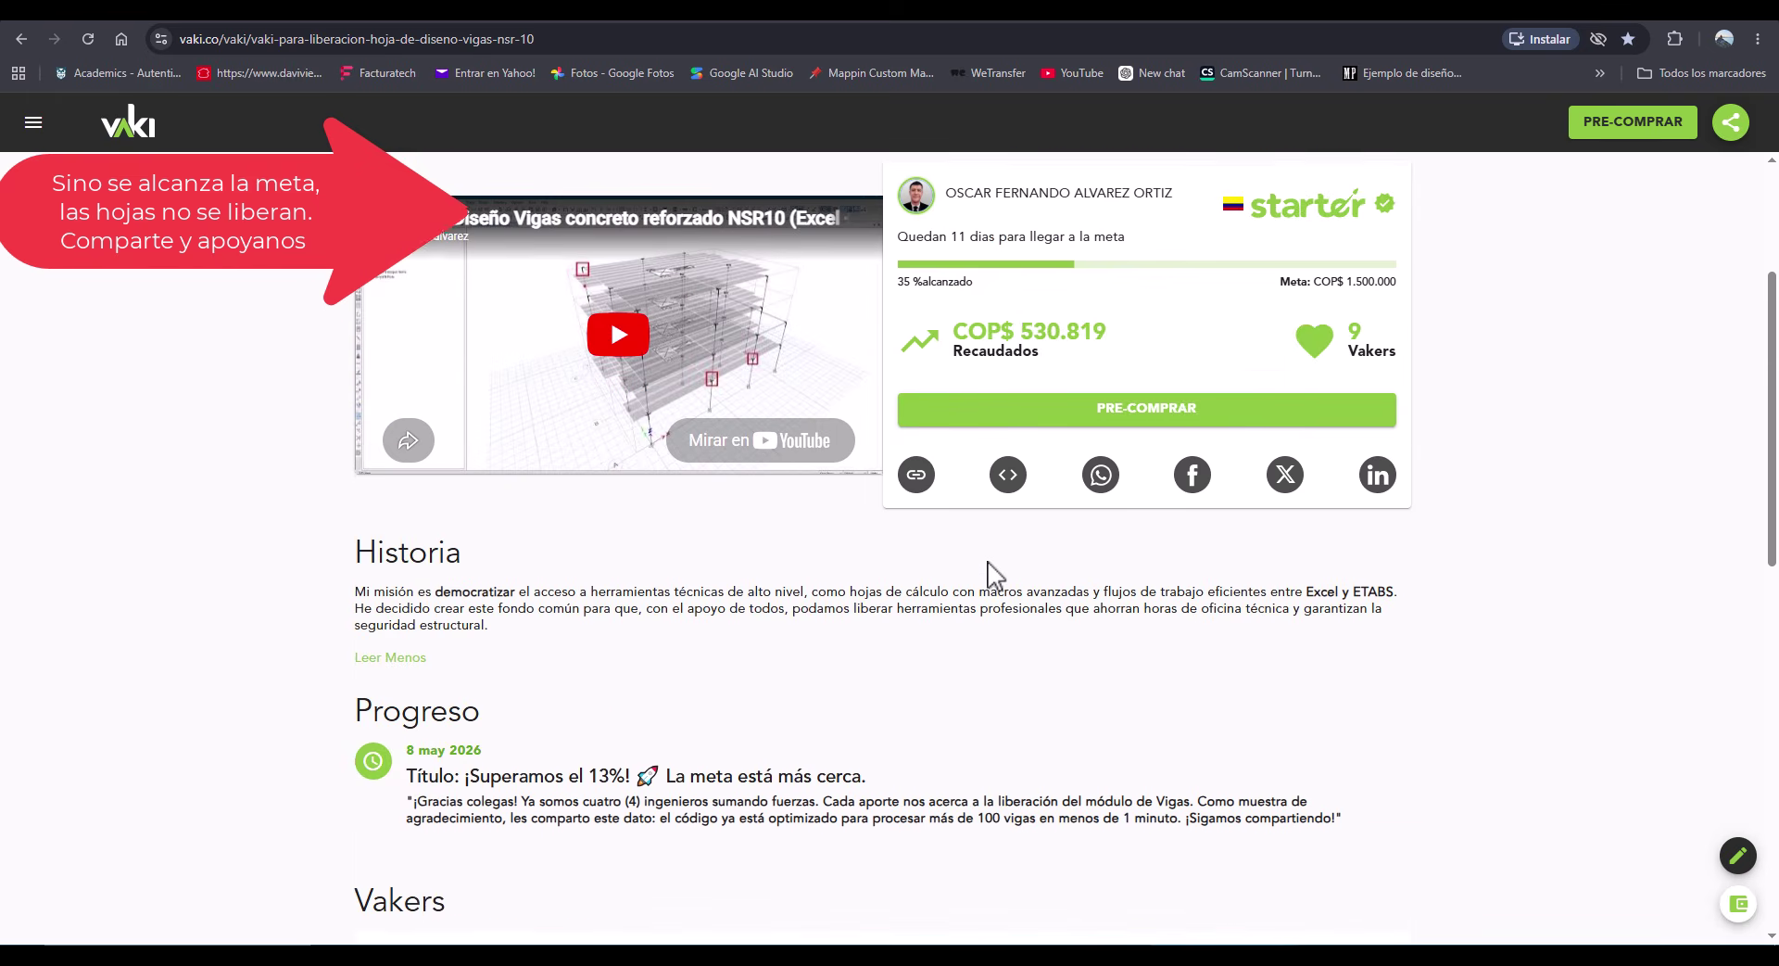
scroll(994, 575, up, 2)
key(ctrl+2)
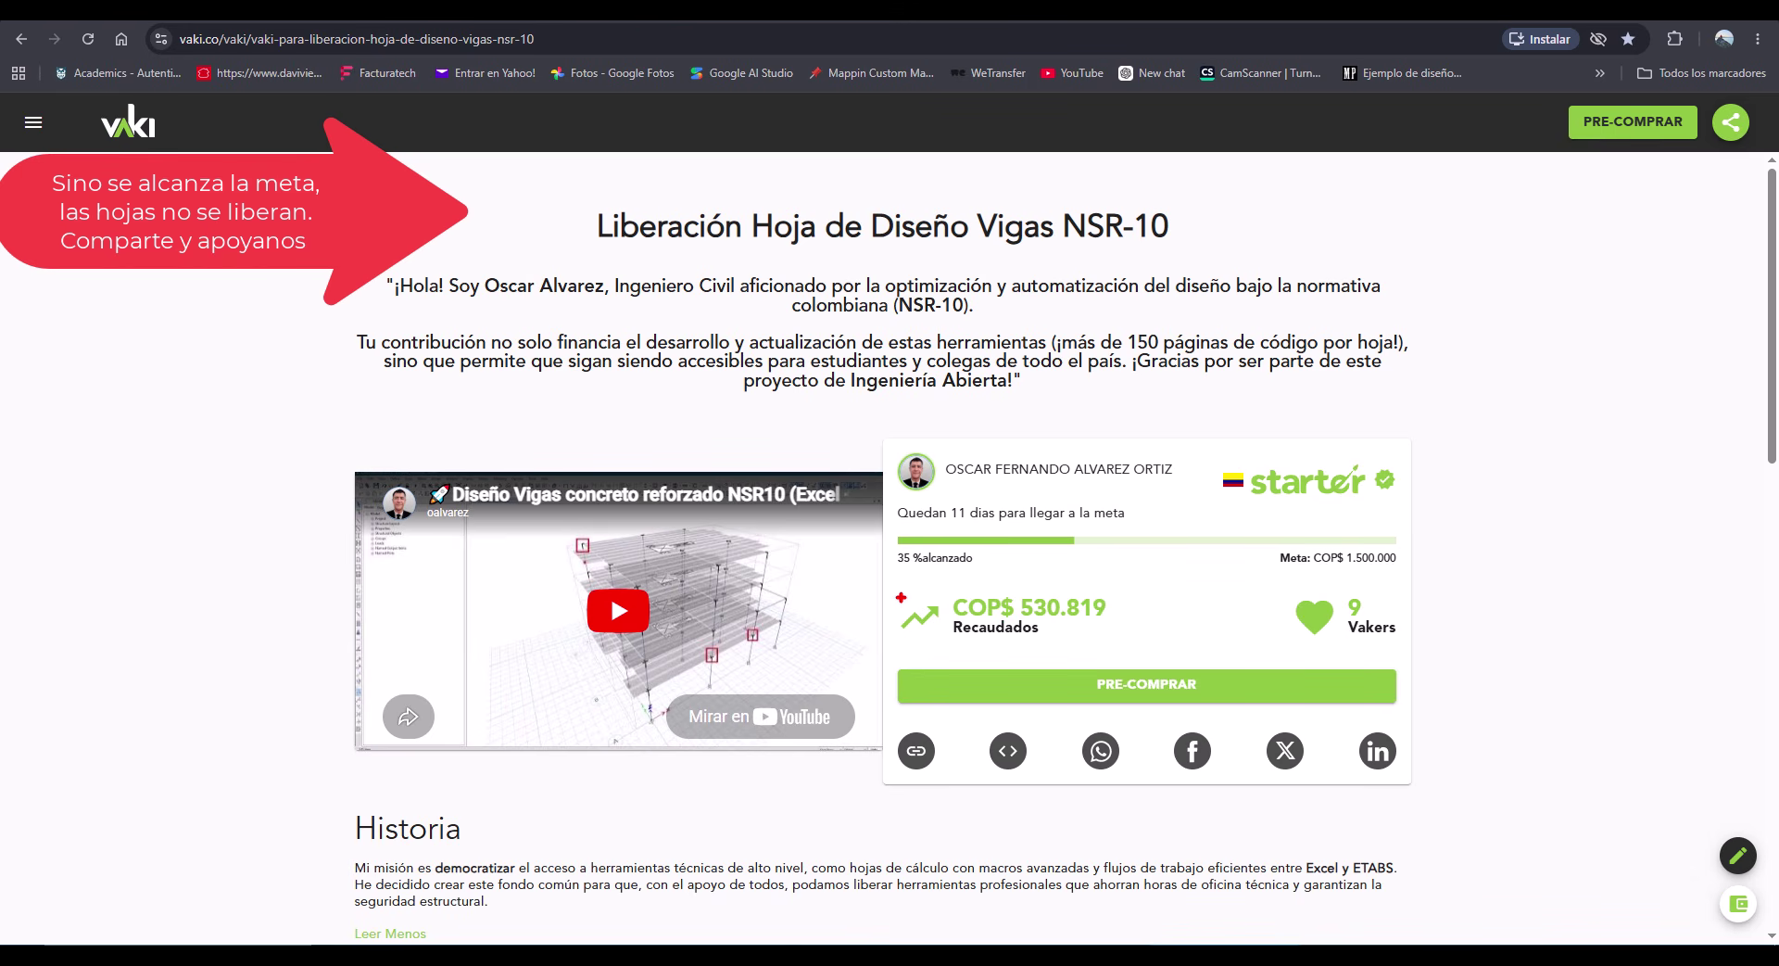
mouse_move(893, 587)
mouse_down()
mouse_move(953, 628)
mouse_move(1114, 639)
mouse_up()
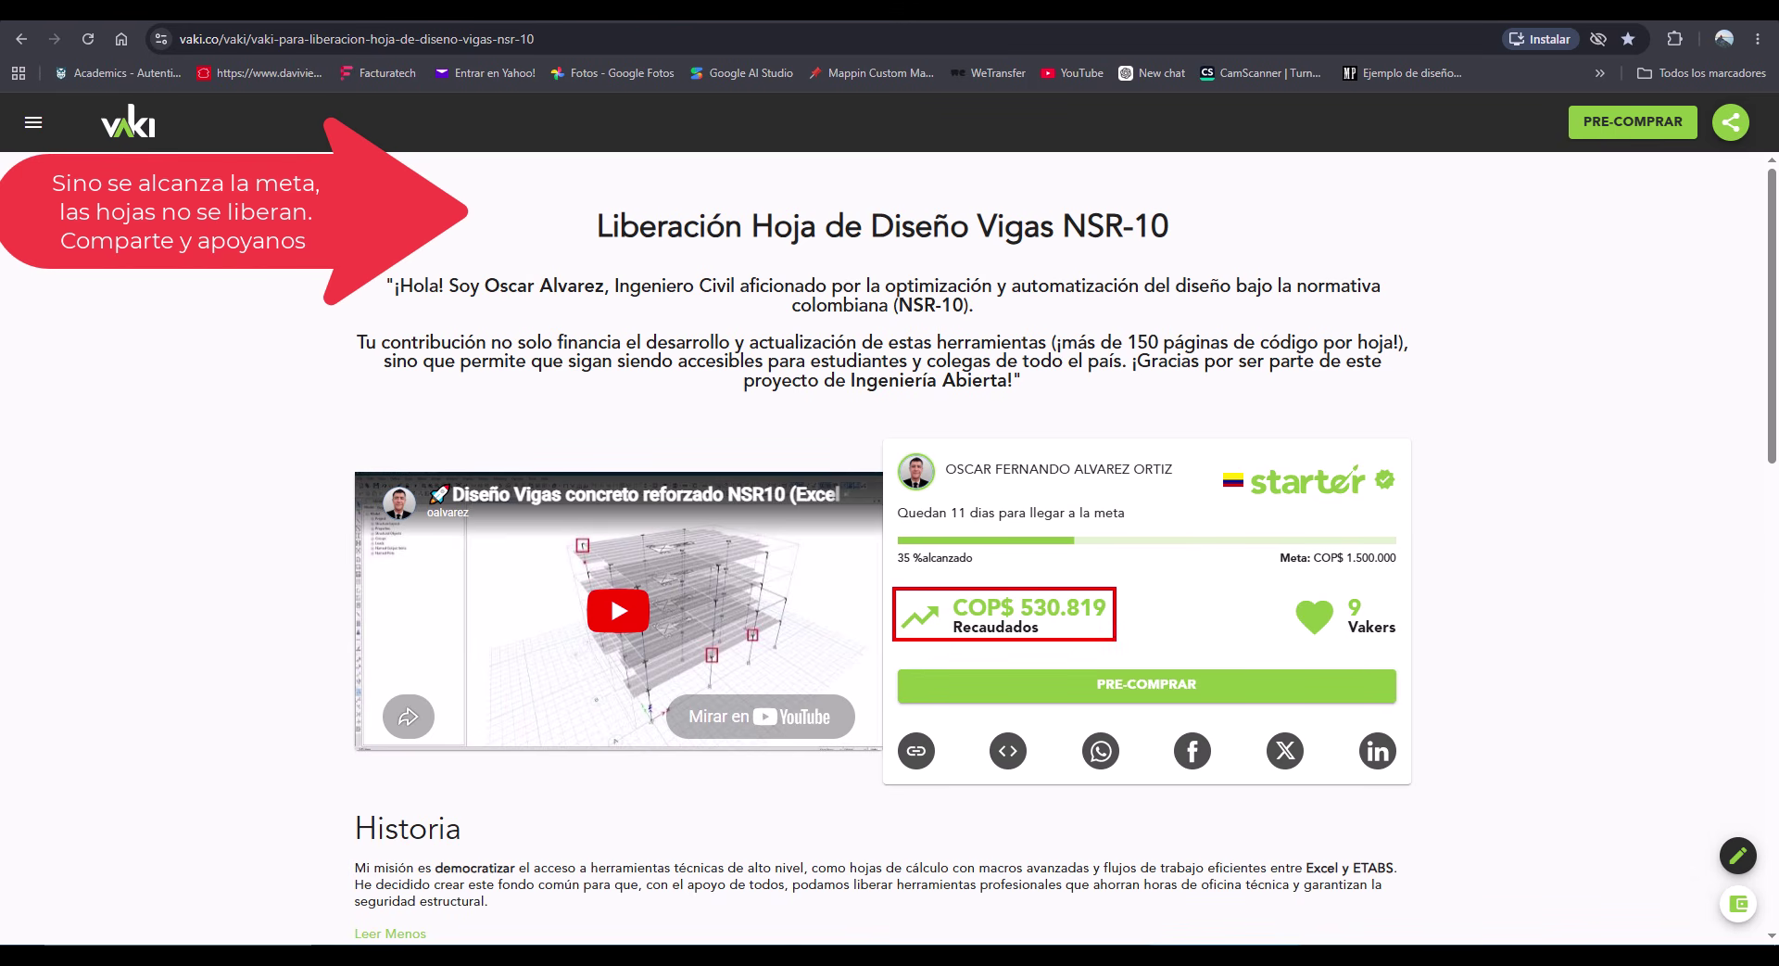
drag(895, 543, 990, 571)
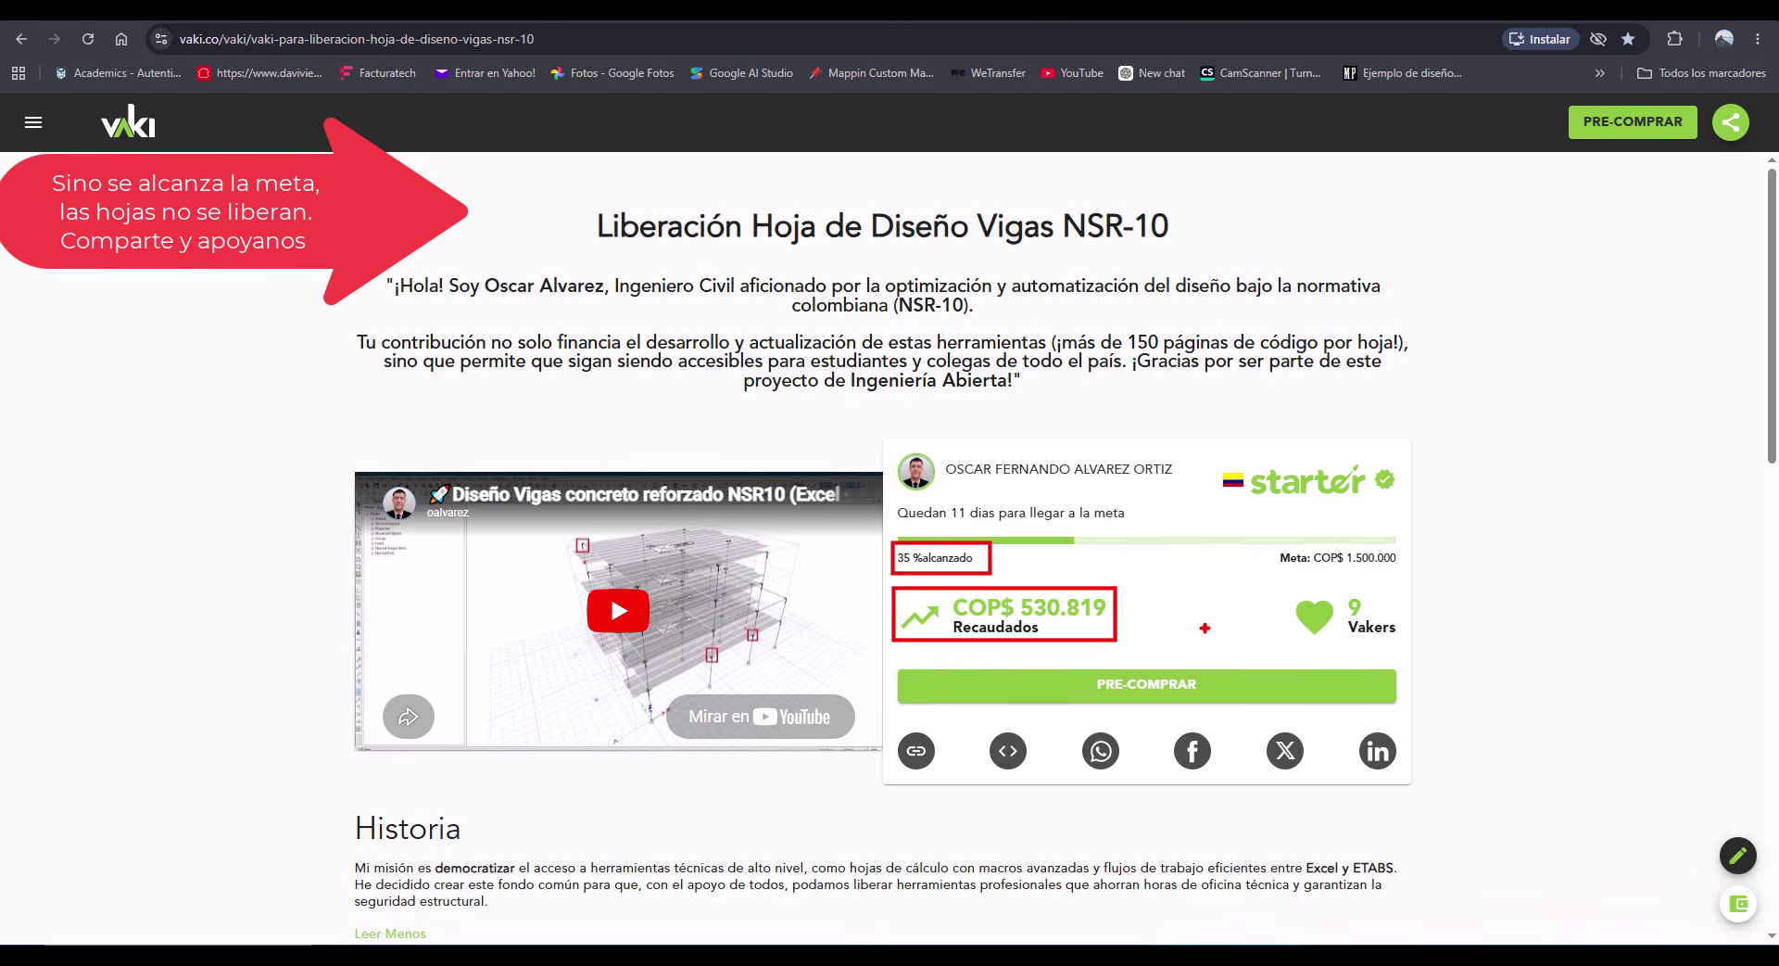
mouse_move(889, 497)
mouse_down()
mouse_move(1001, 549)
mouse_move(1138, 532)
mouse_move(1190, 463)
mouse_up()
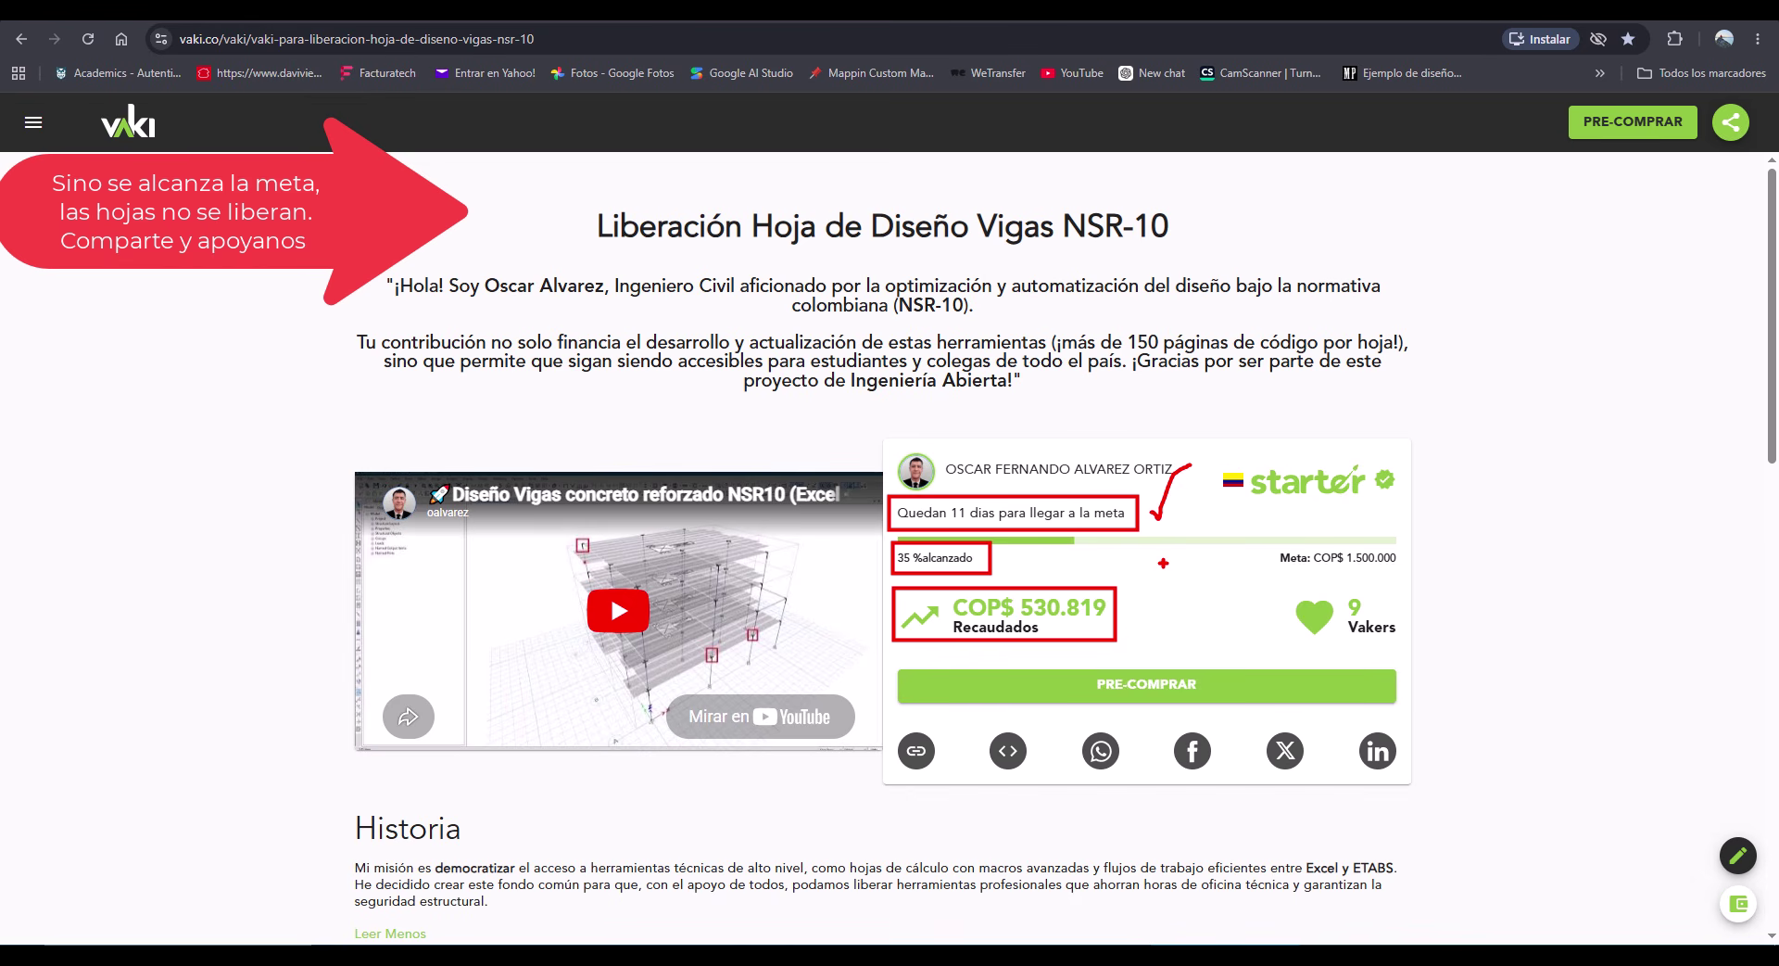
key(Escape)
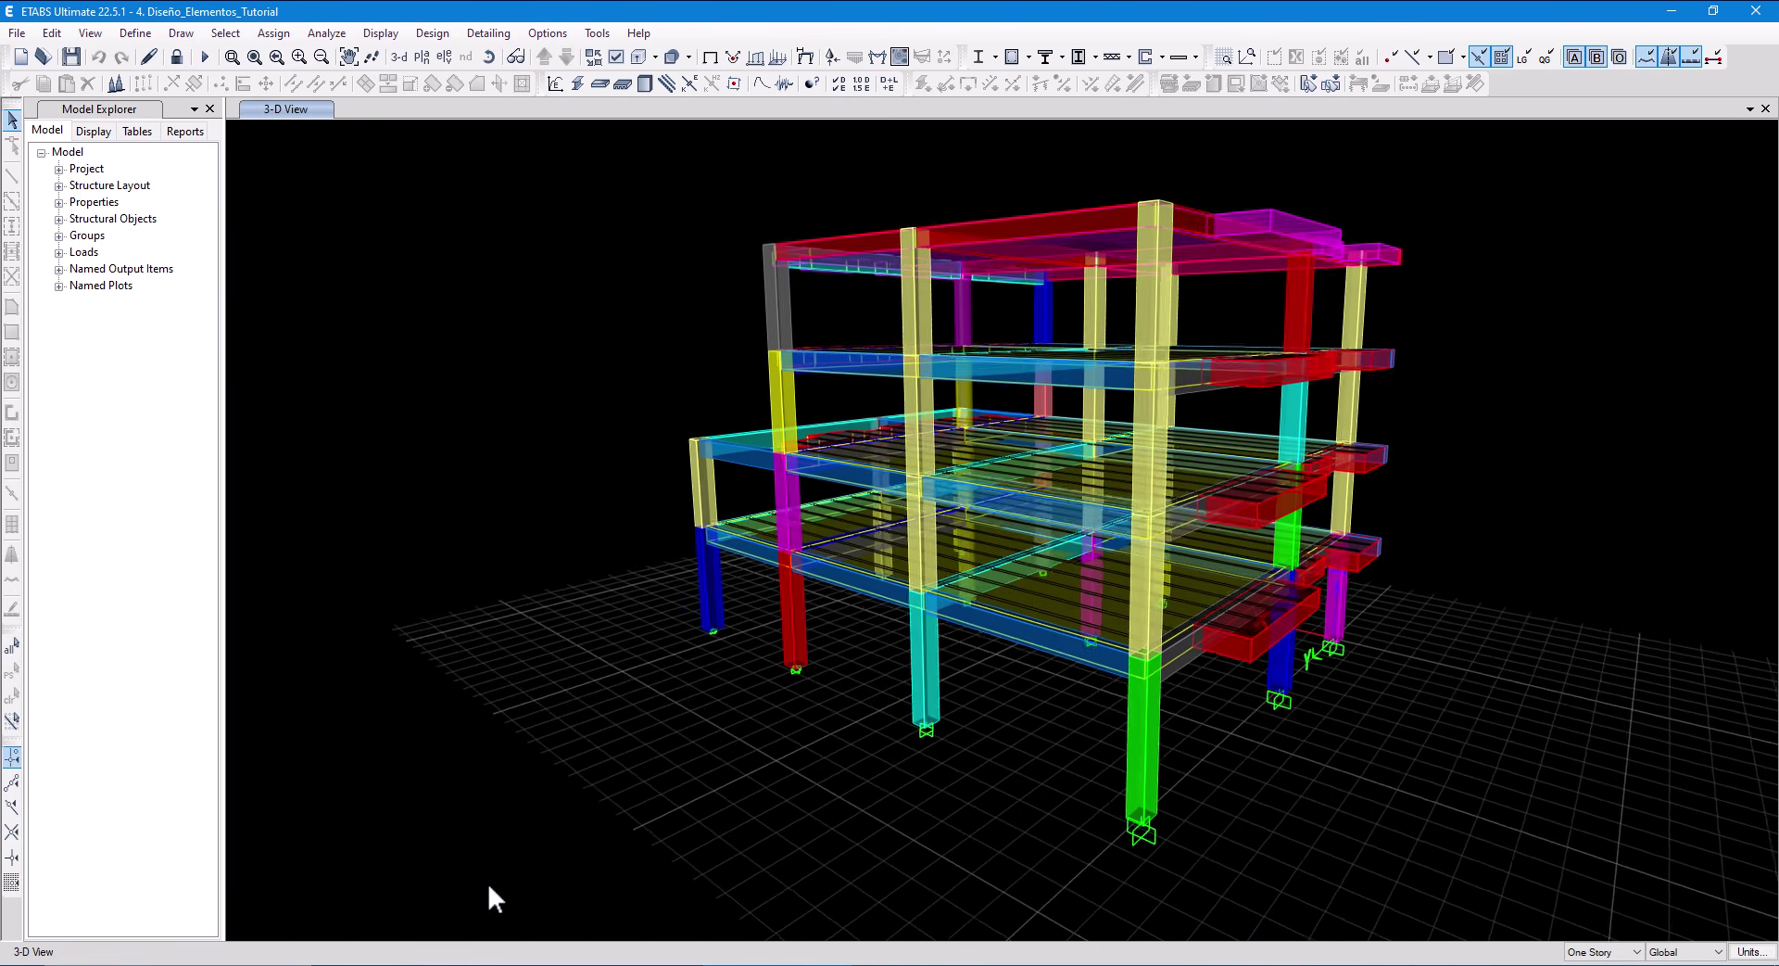
drag(469, 877, 385, 865)
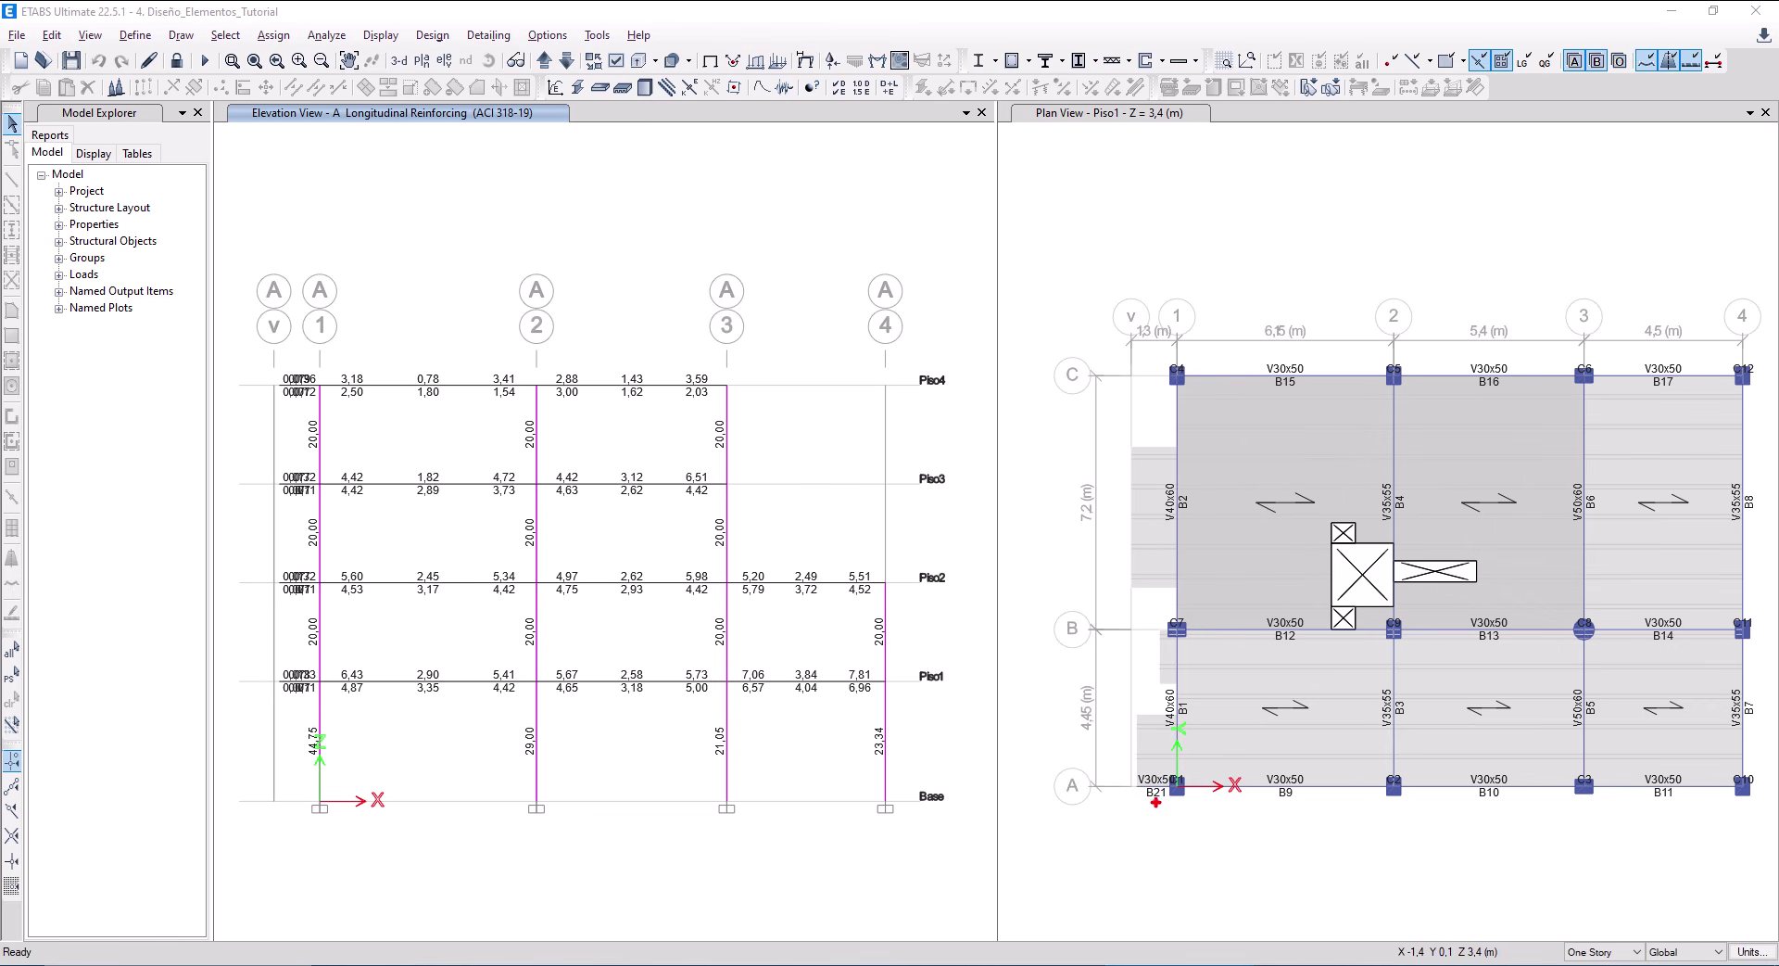
Examine the axis A columns and beams between grids 1 and 3, and the axis B columns at grids 1 and 3, in the Piso1 plan.
drag(1143, 760, 1610, 805)
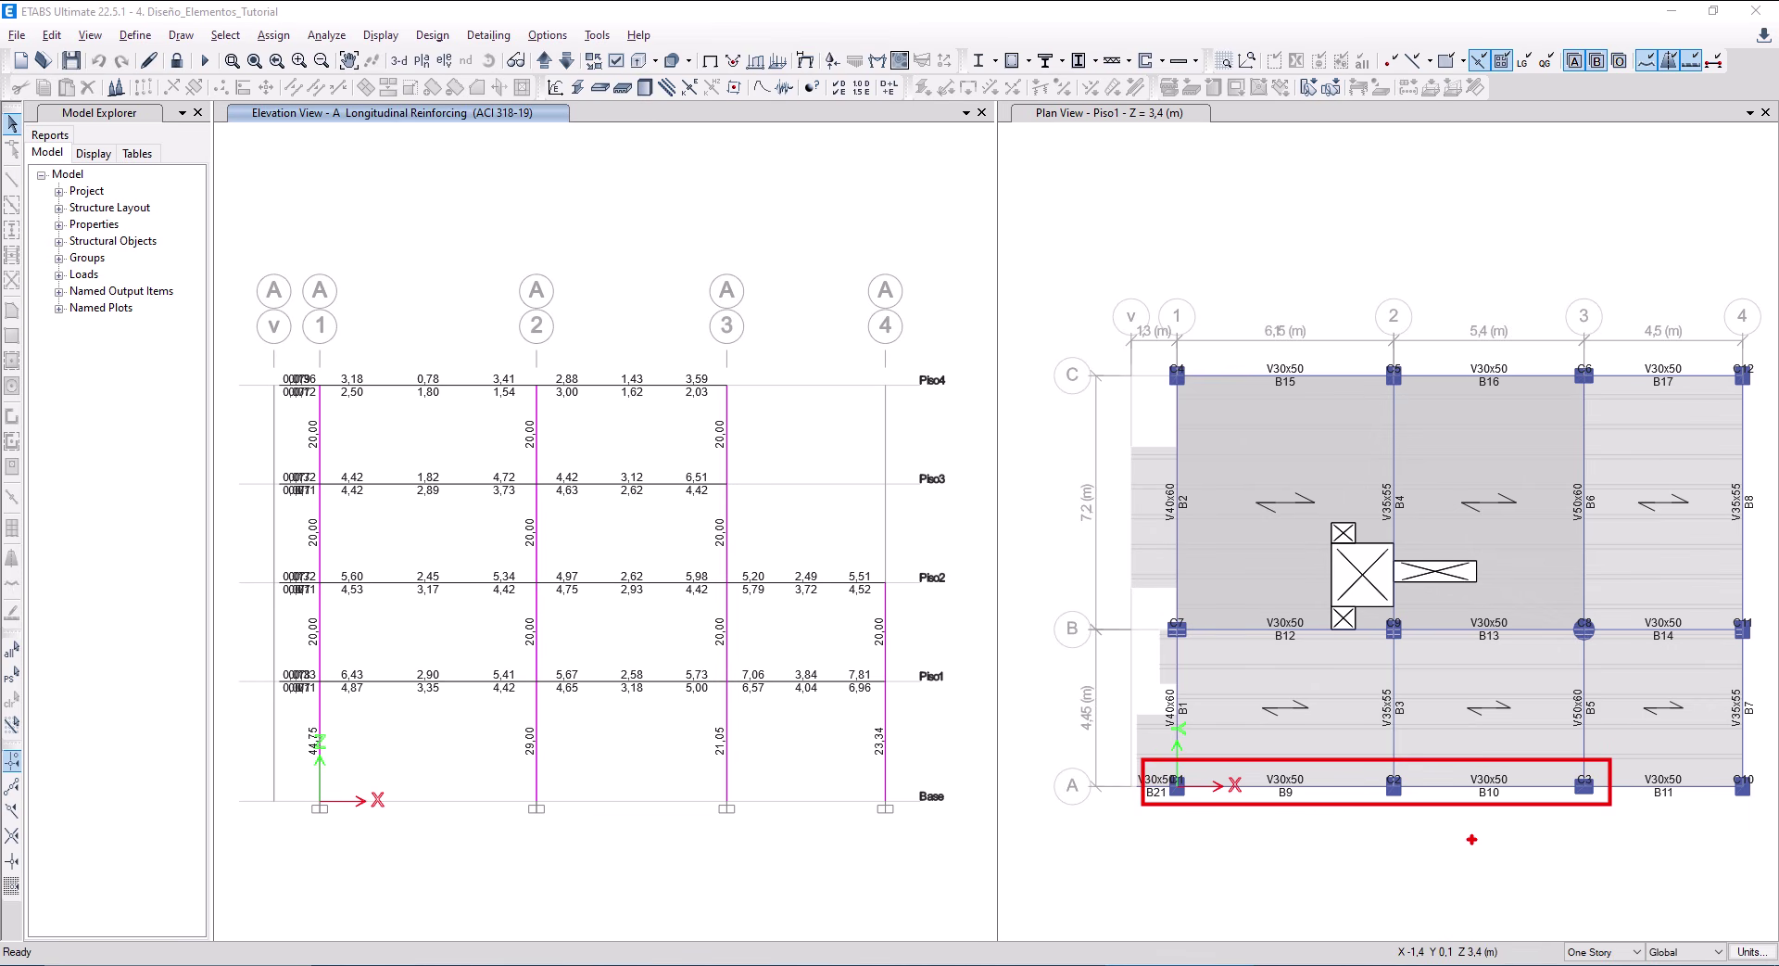
drag(1146, 610, 1204, 649)
drag(1554, 597, 1611, 664)
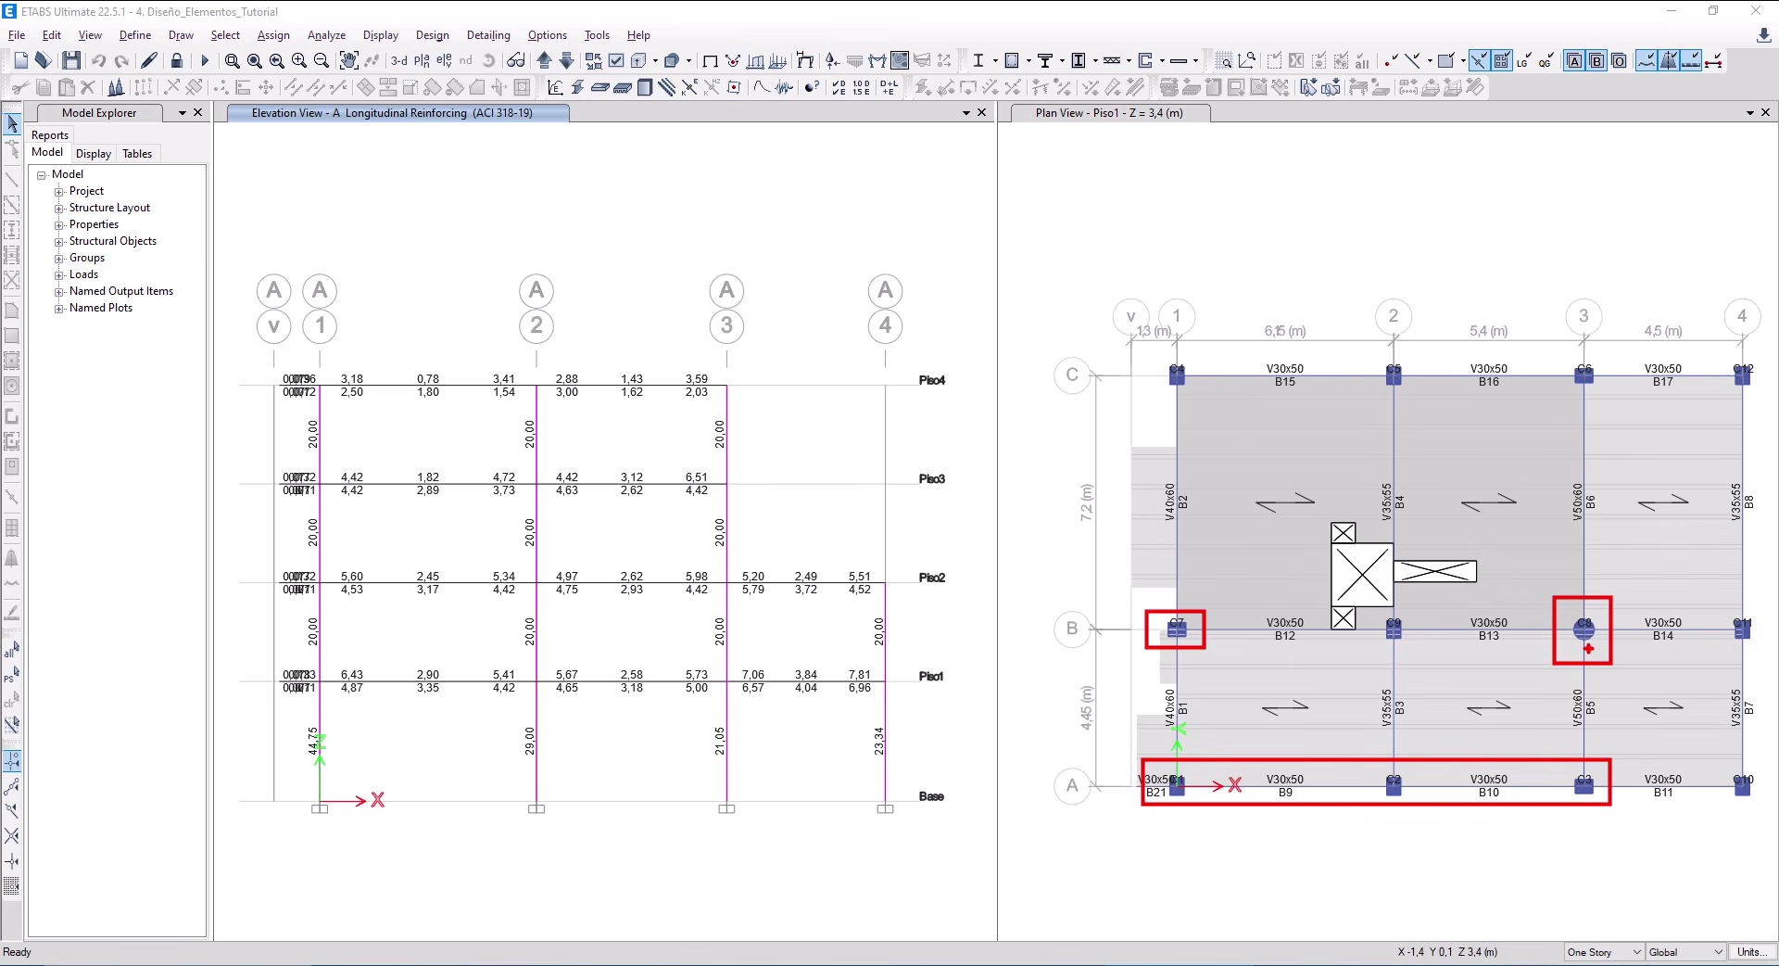
key(Escape)
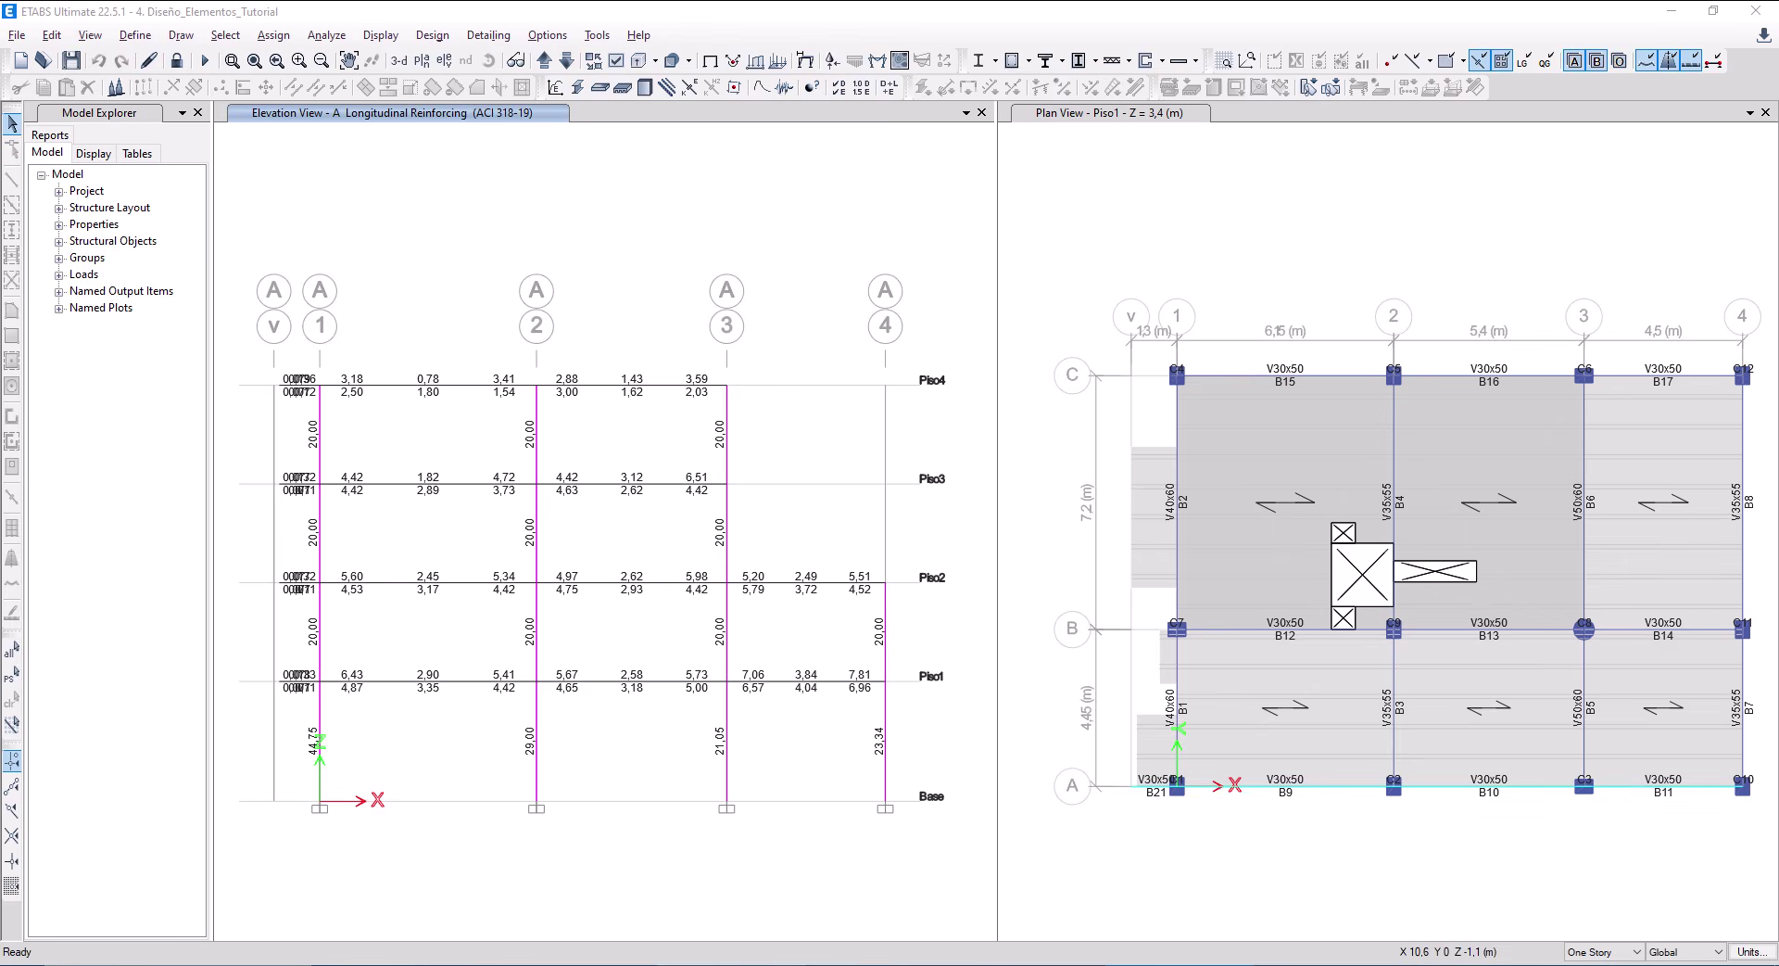
Switch to the Excel workbook 003 Diseño Columnas NSR10 and review the beam steel database and the column forces table.
click(685, 965)
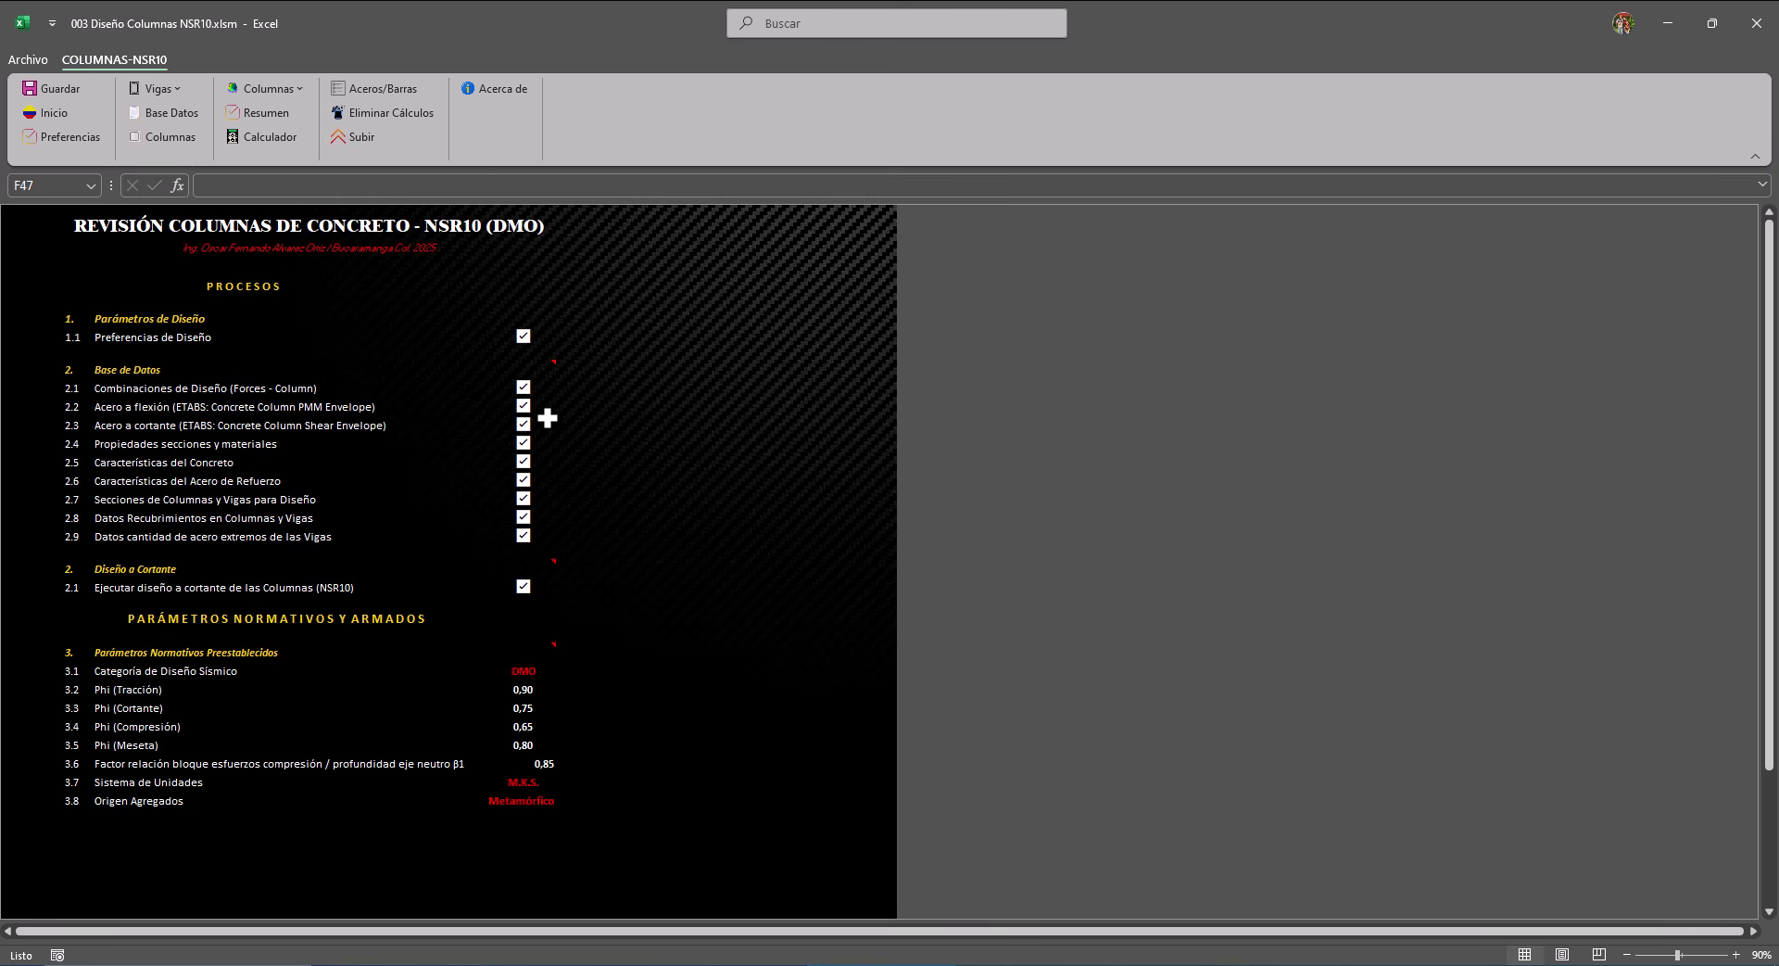
click(163, 87)
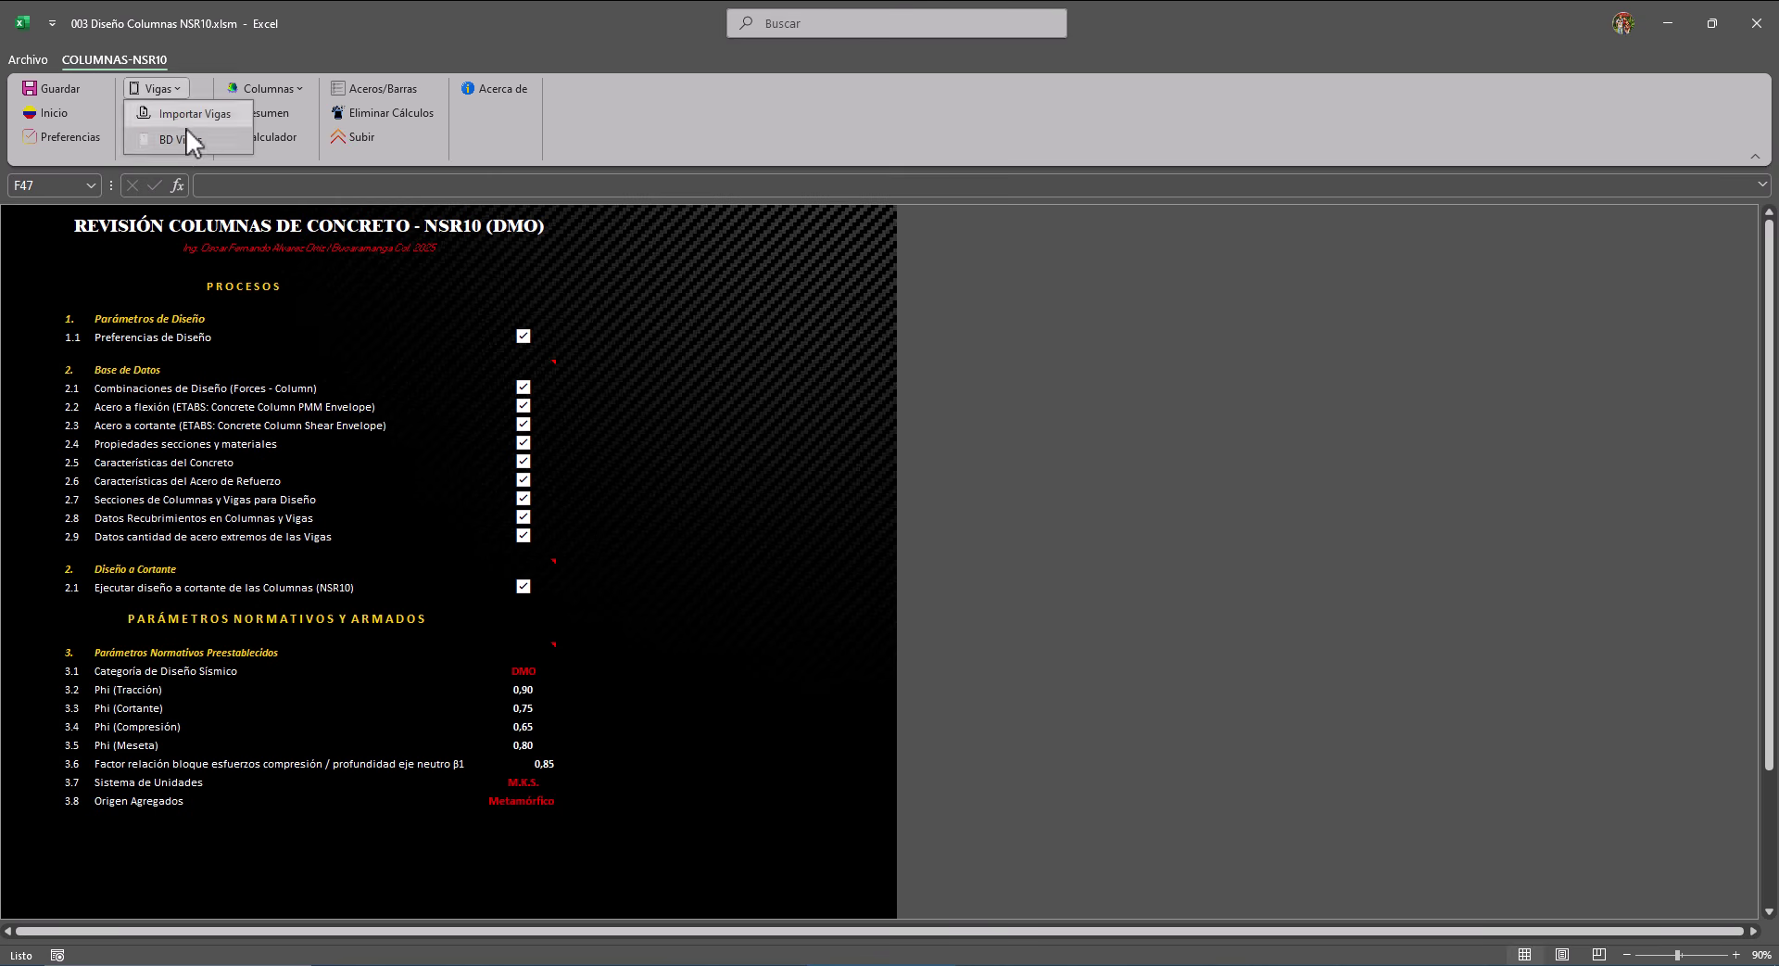
click(181, 141)
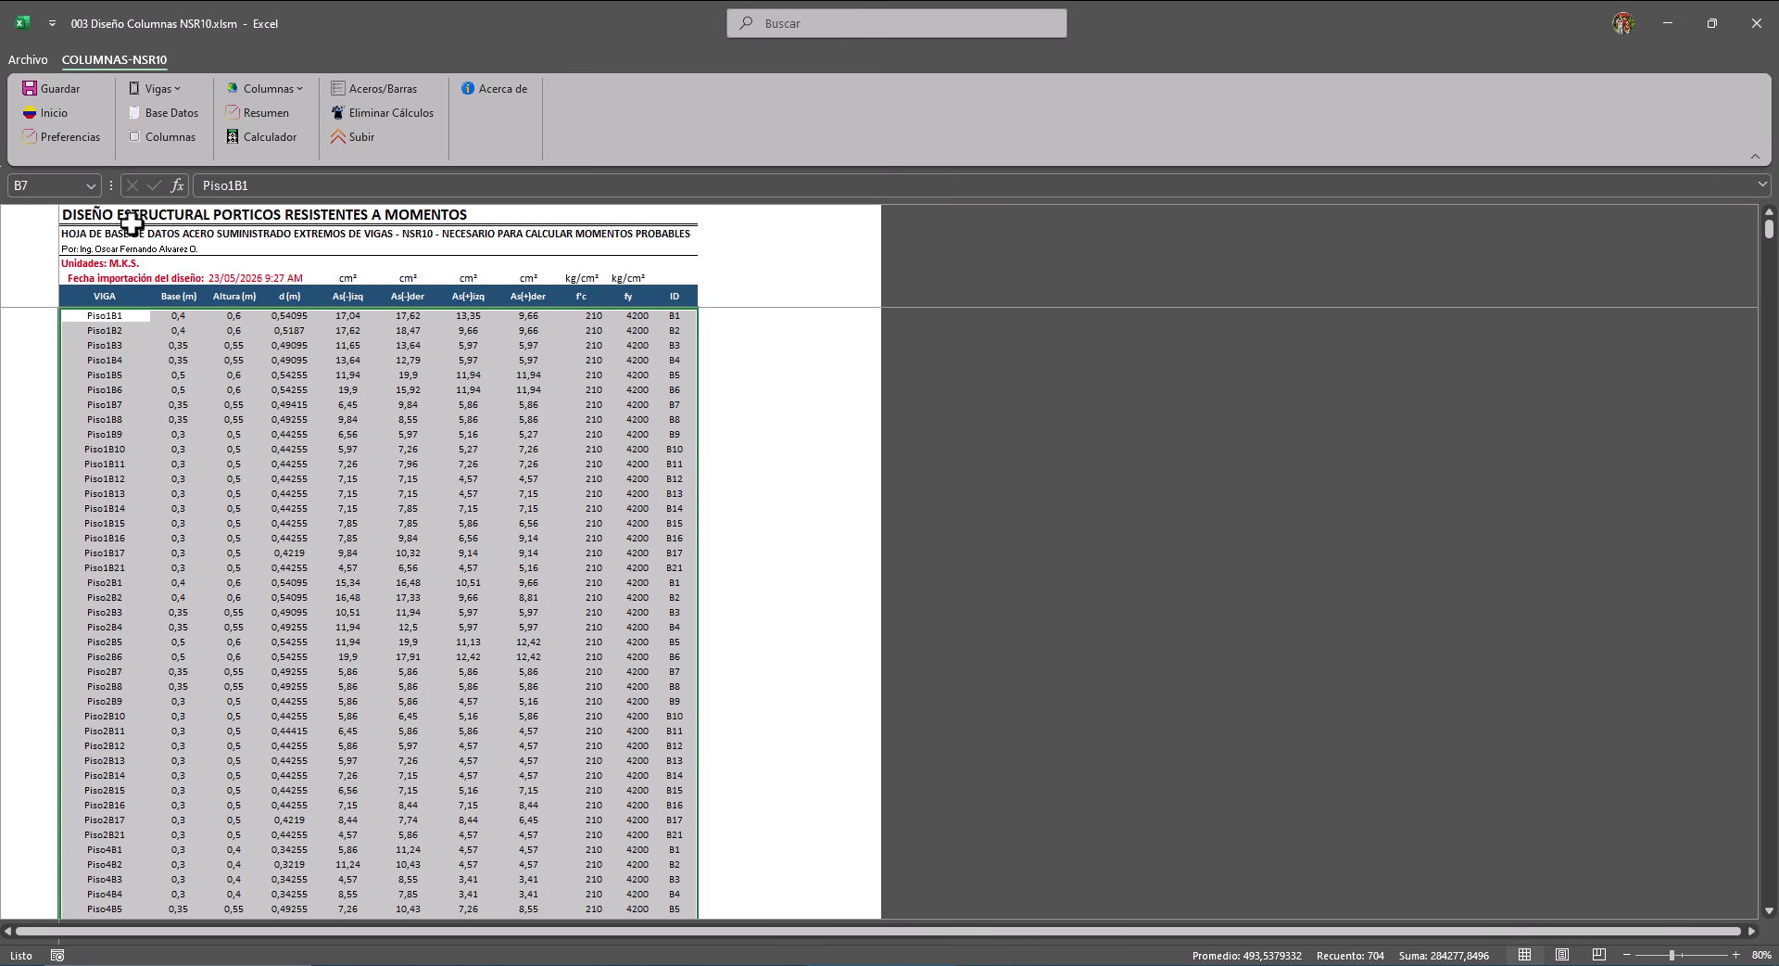
click(168, 117)
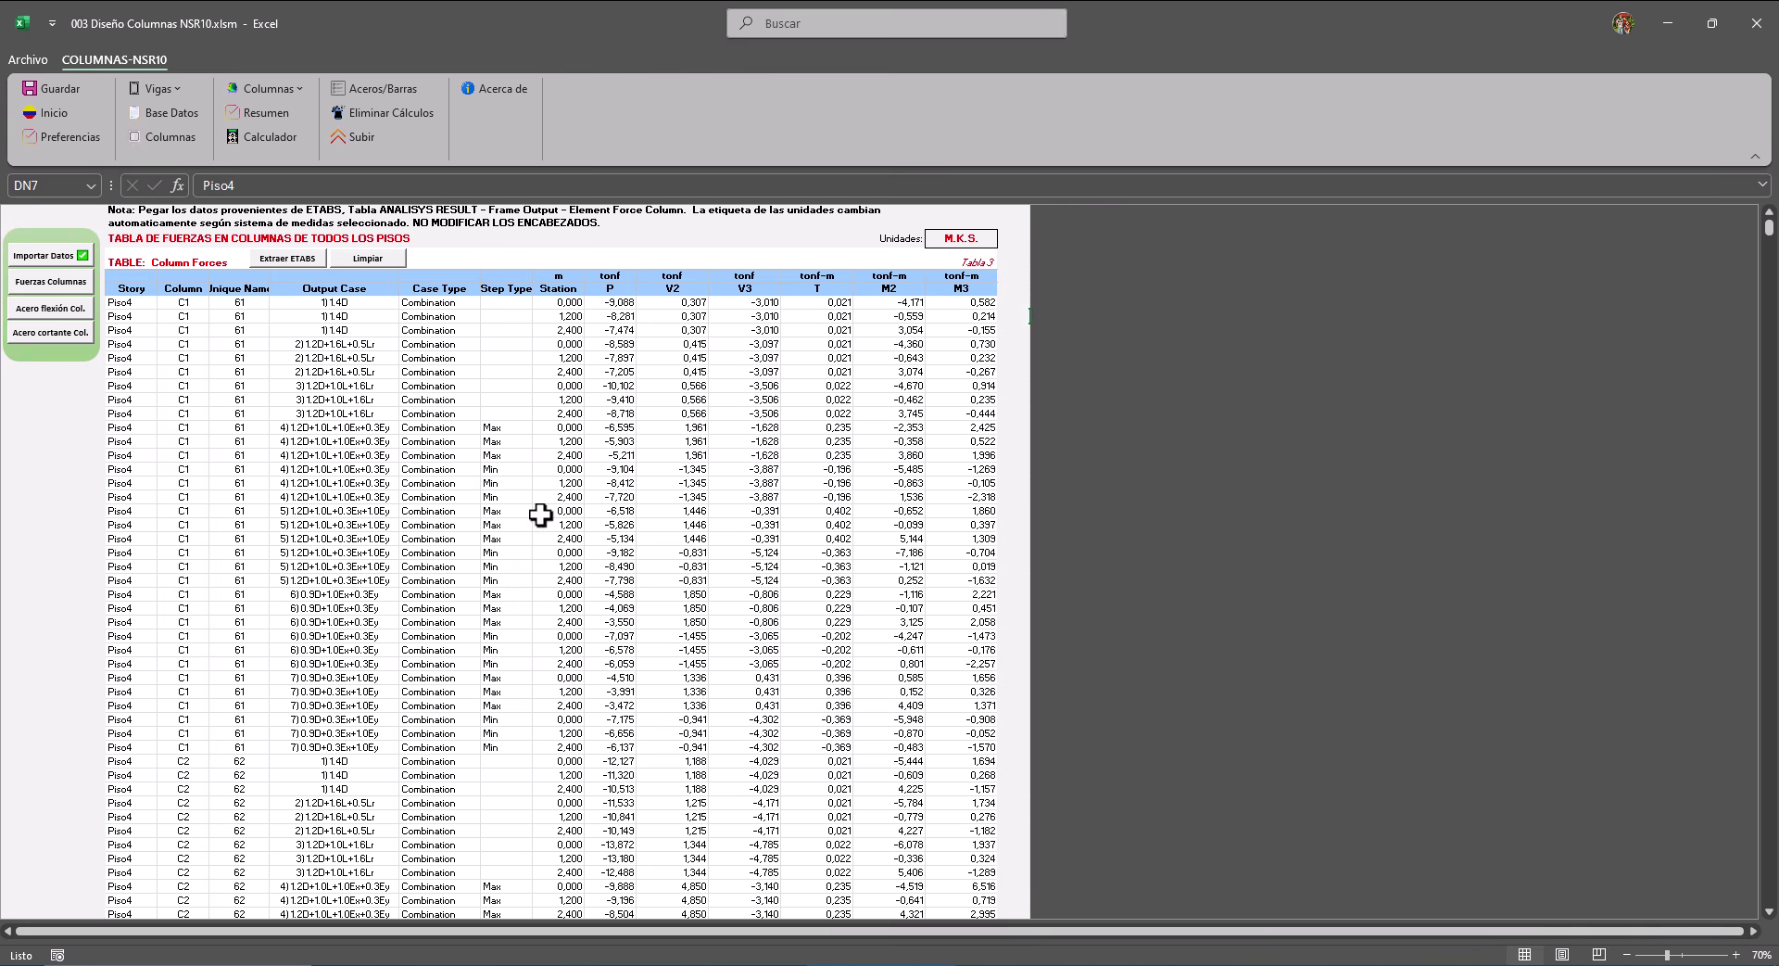
Load column C1 in the column design module and save its design data.
click(165, 137)
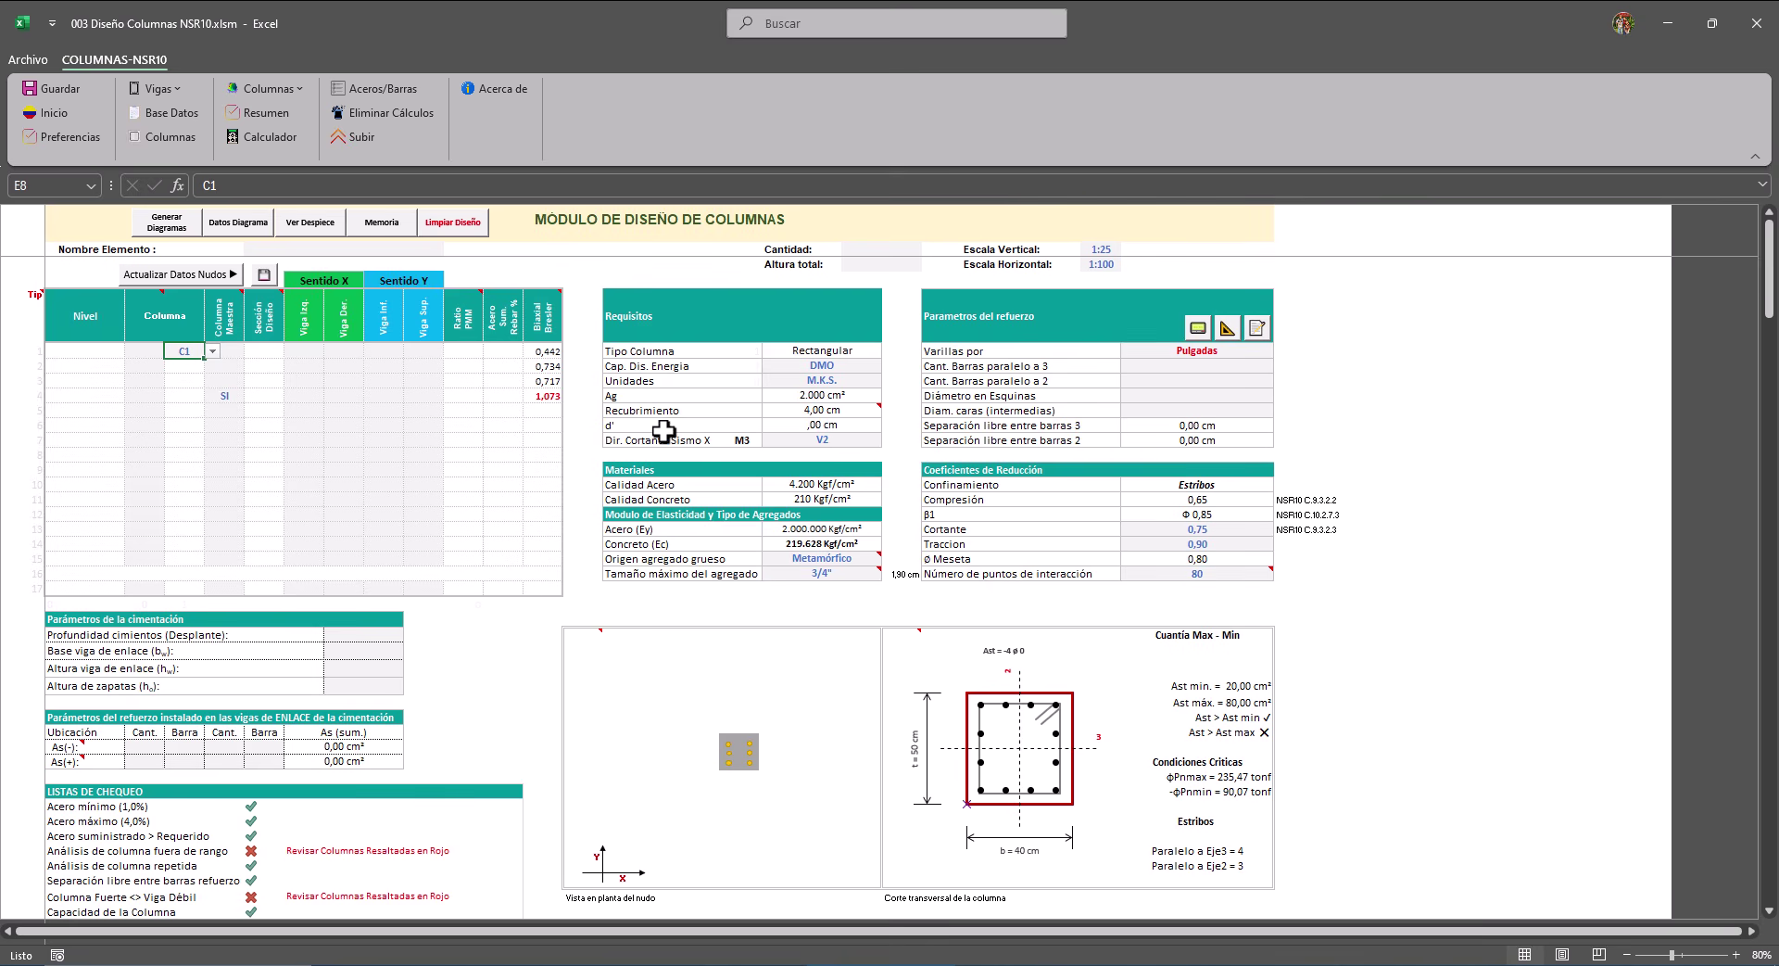
click(212, 350)
click(183, 368)
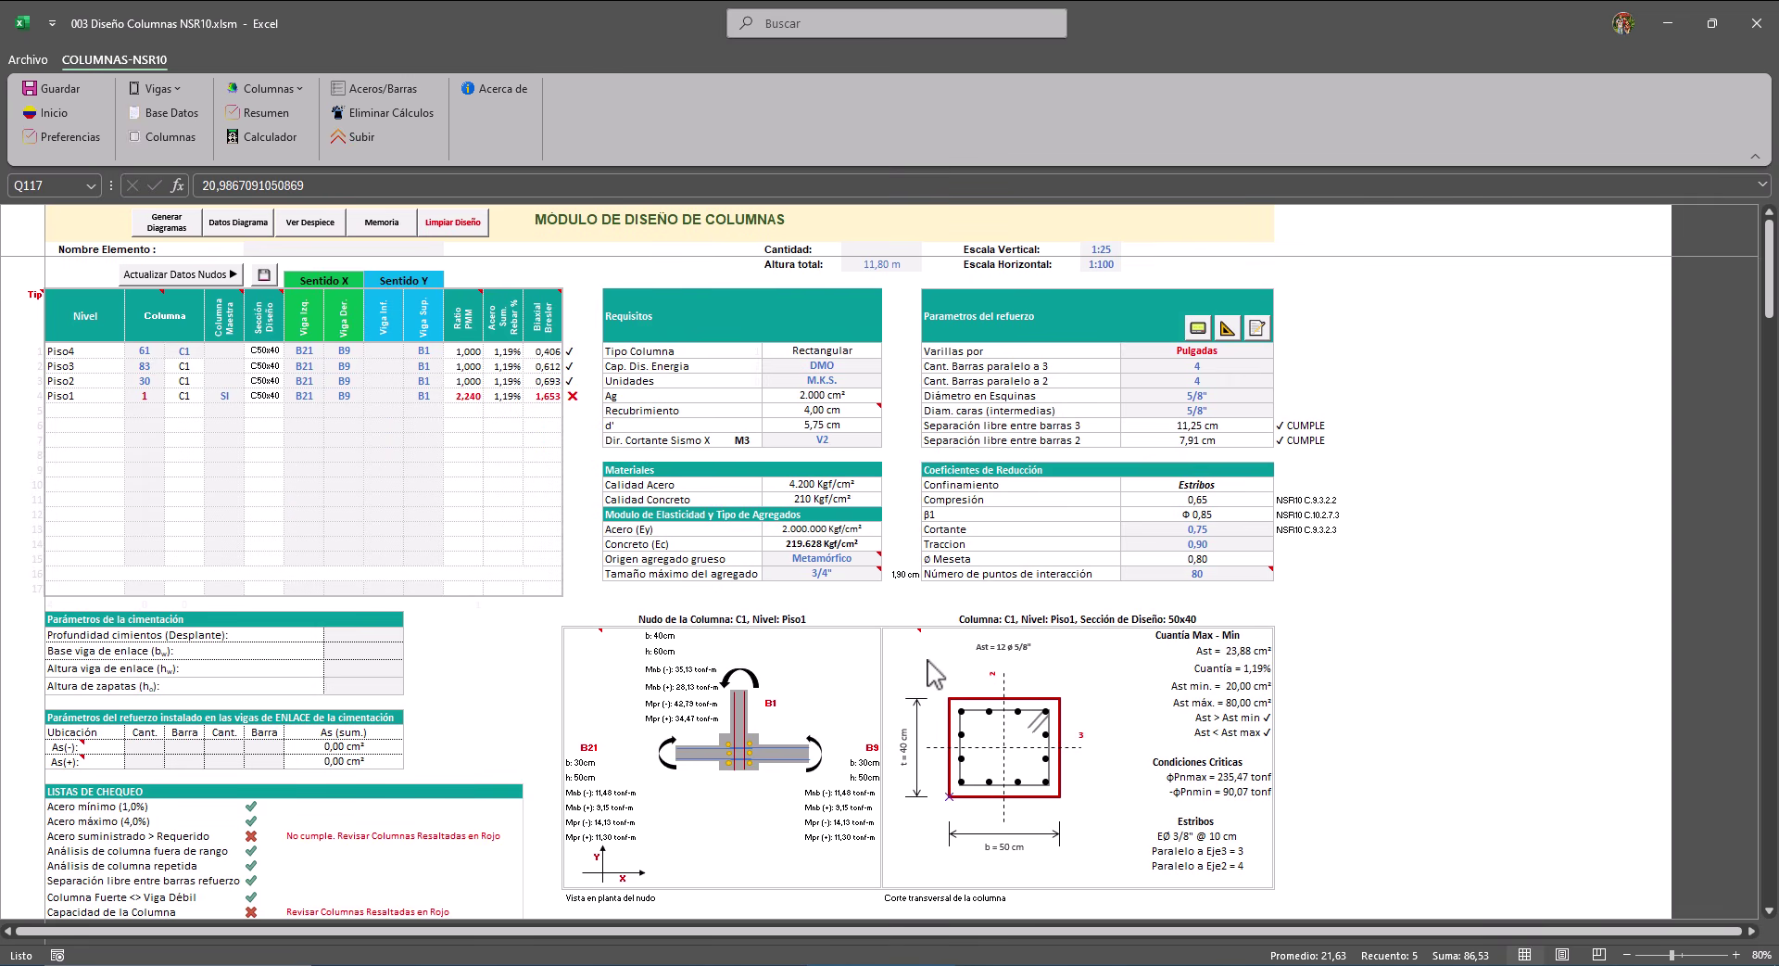
click(264, 275)
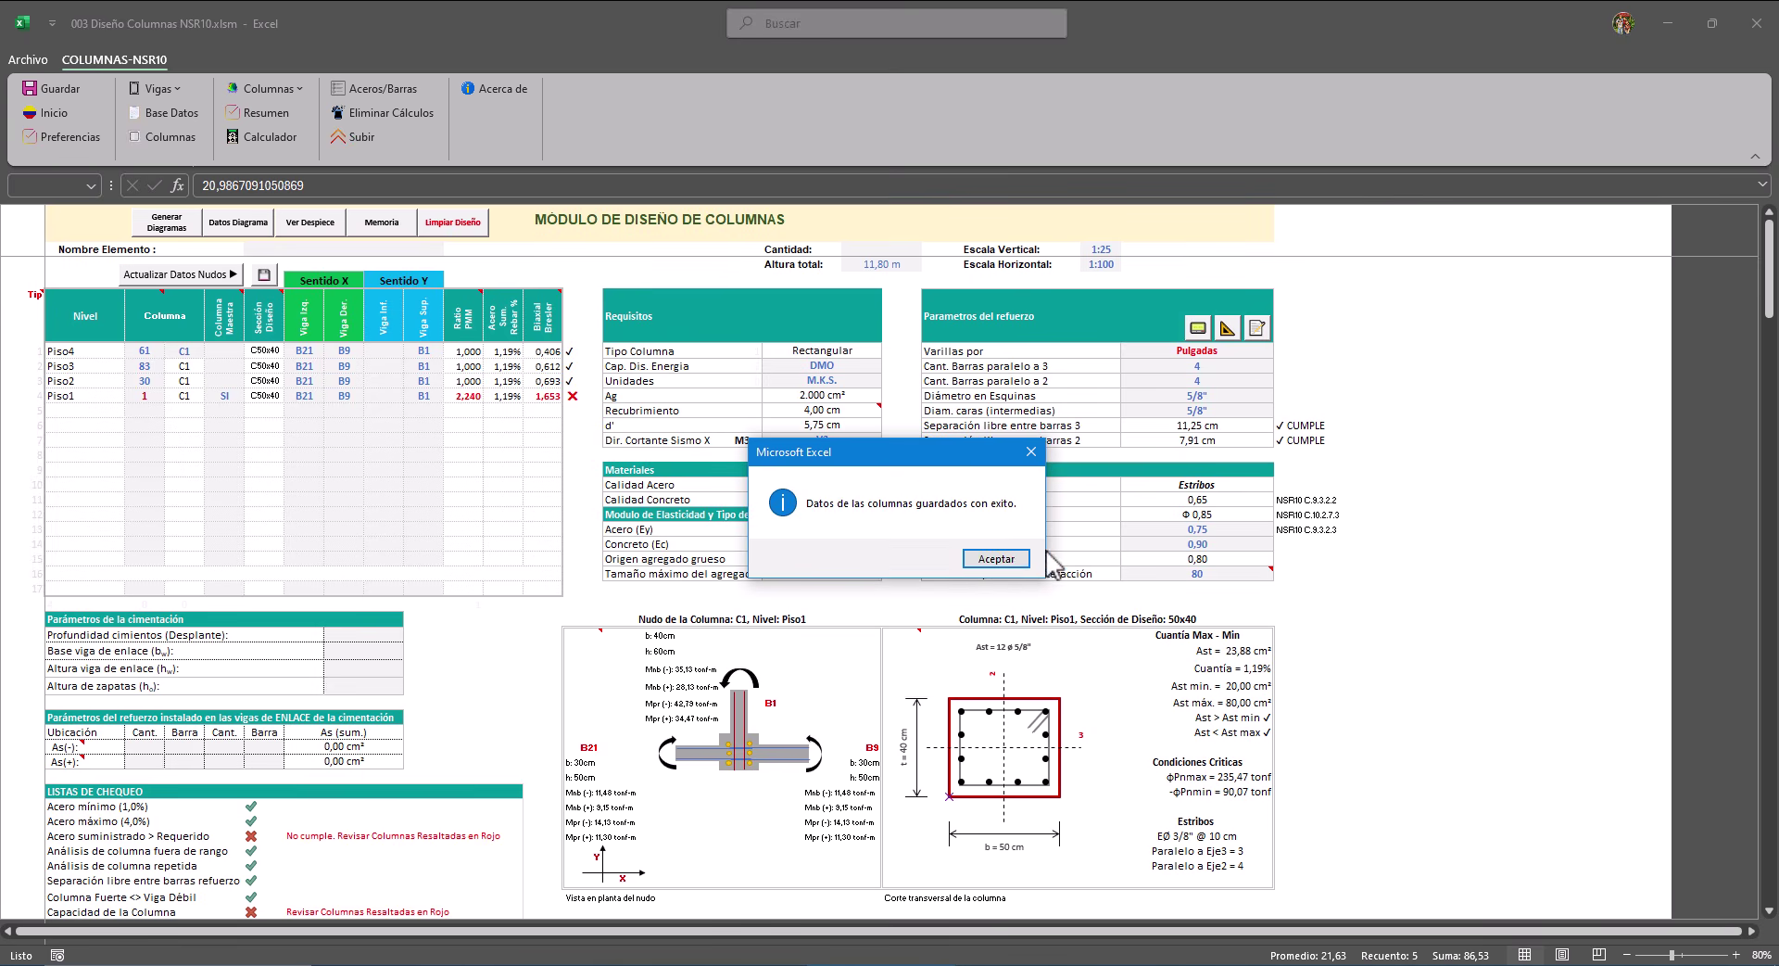
click(996, 558)
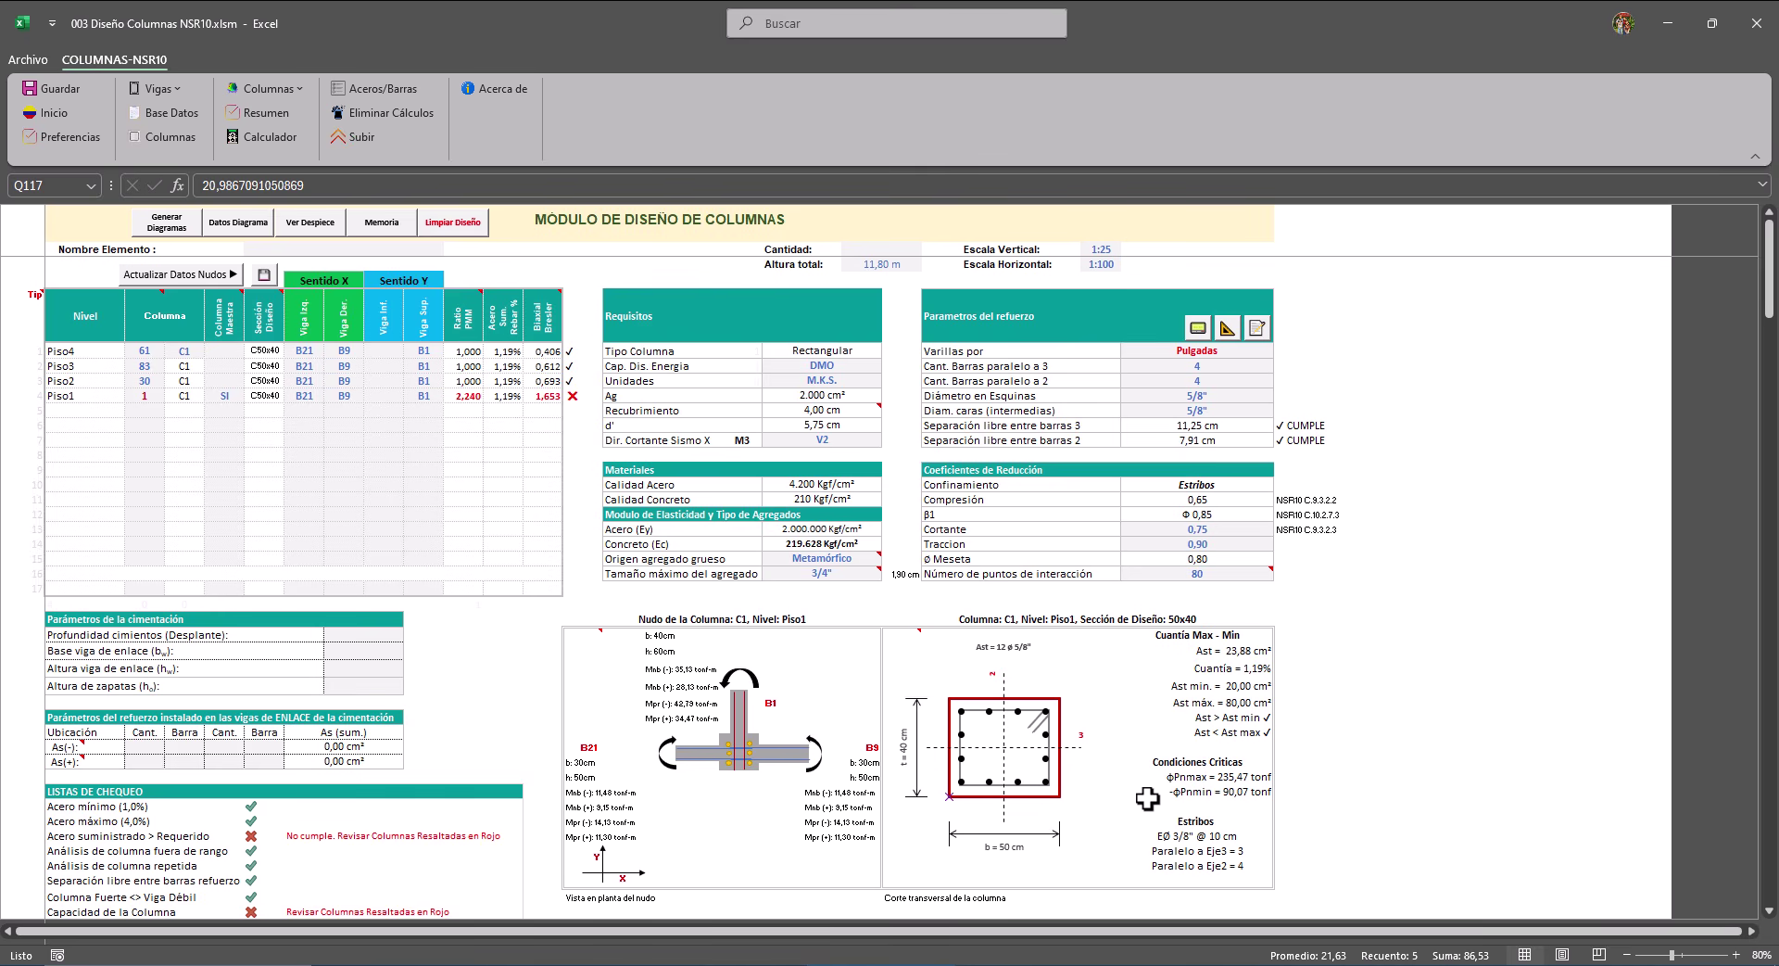
Review the strong column–weak beam and flexure ratio summary filtered by column label C1 and by C2.
click(257, 110)
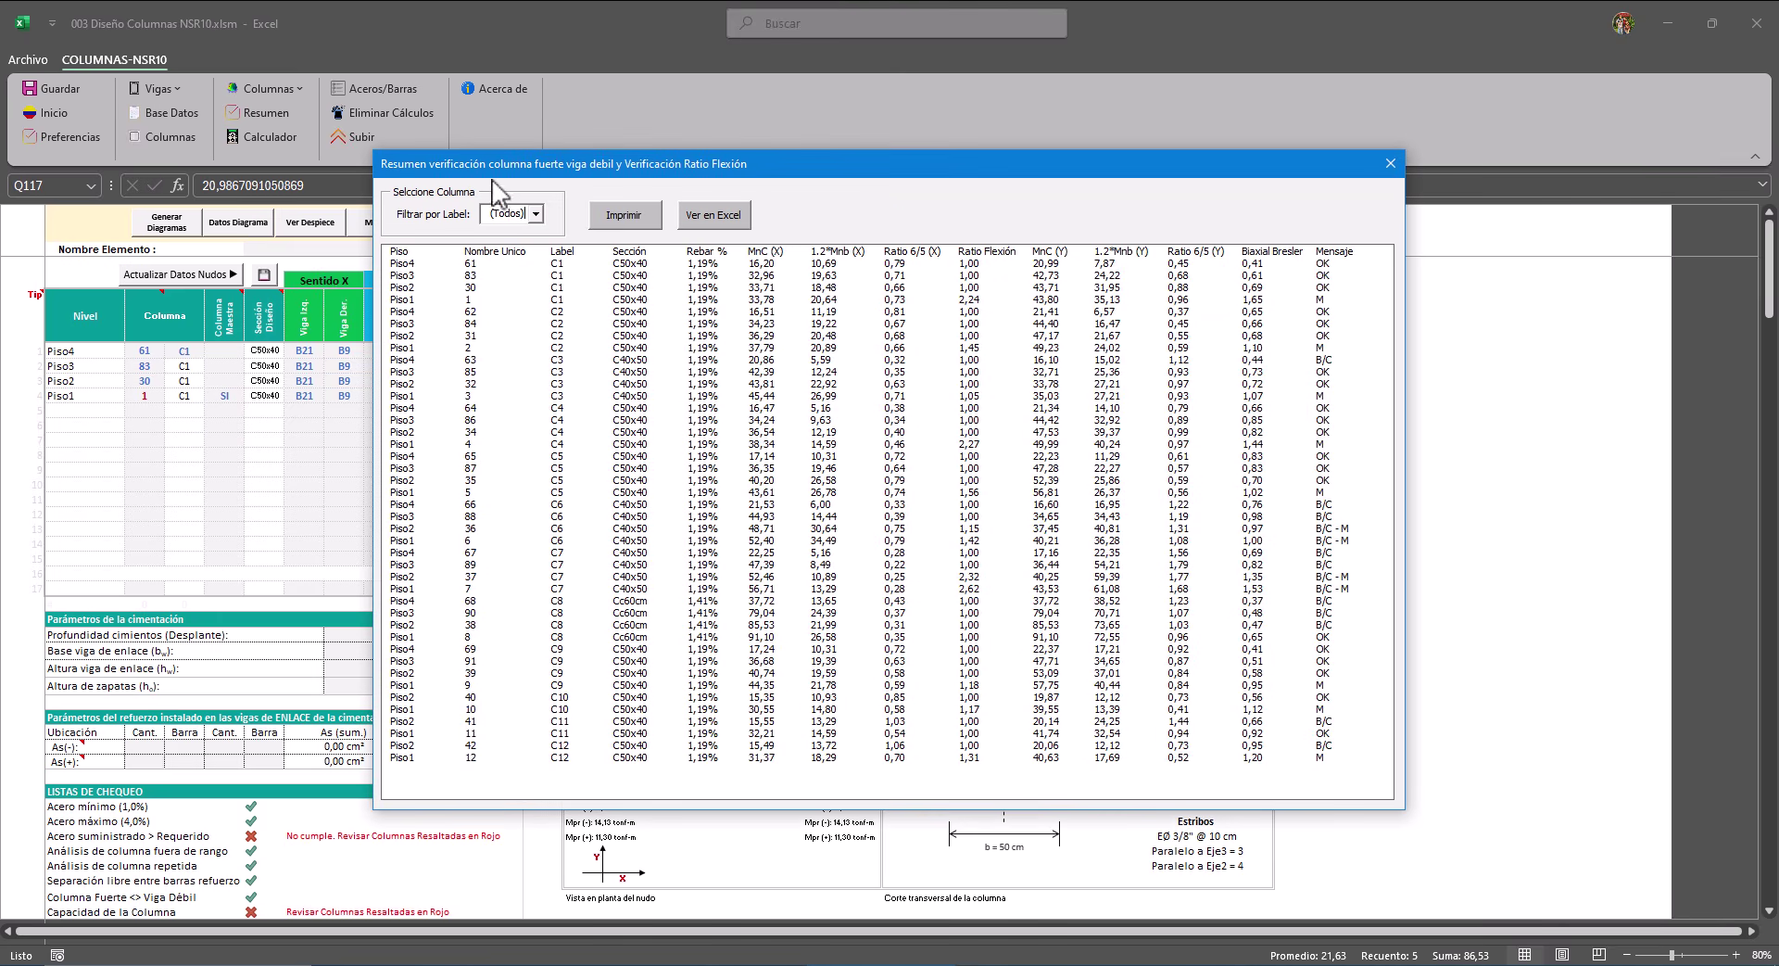
click(536, 214)
click(519, 243)
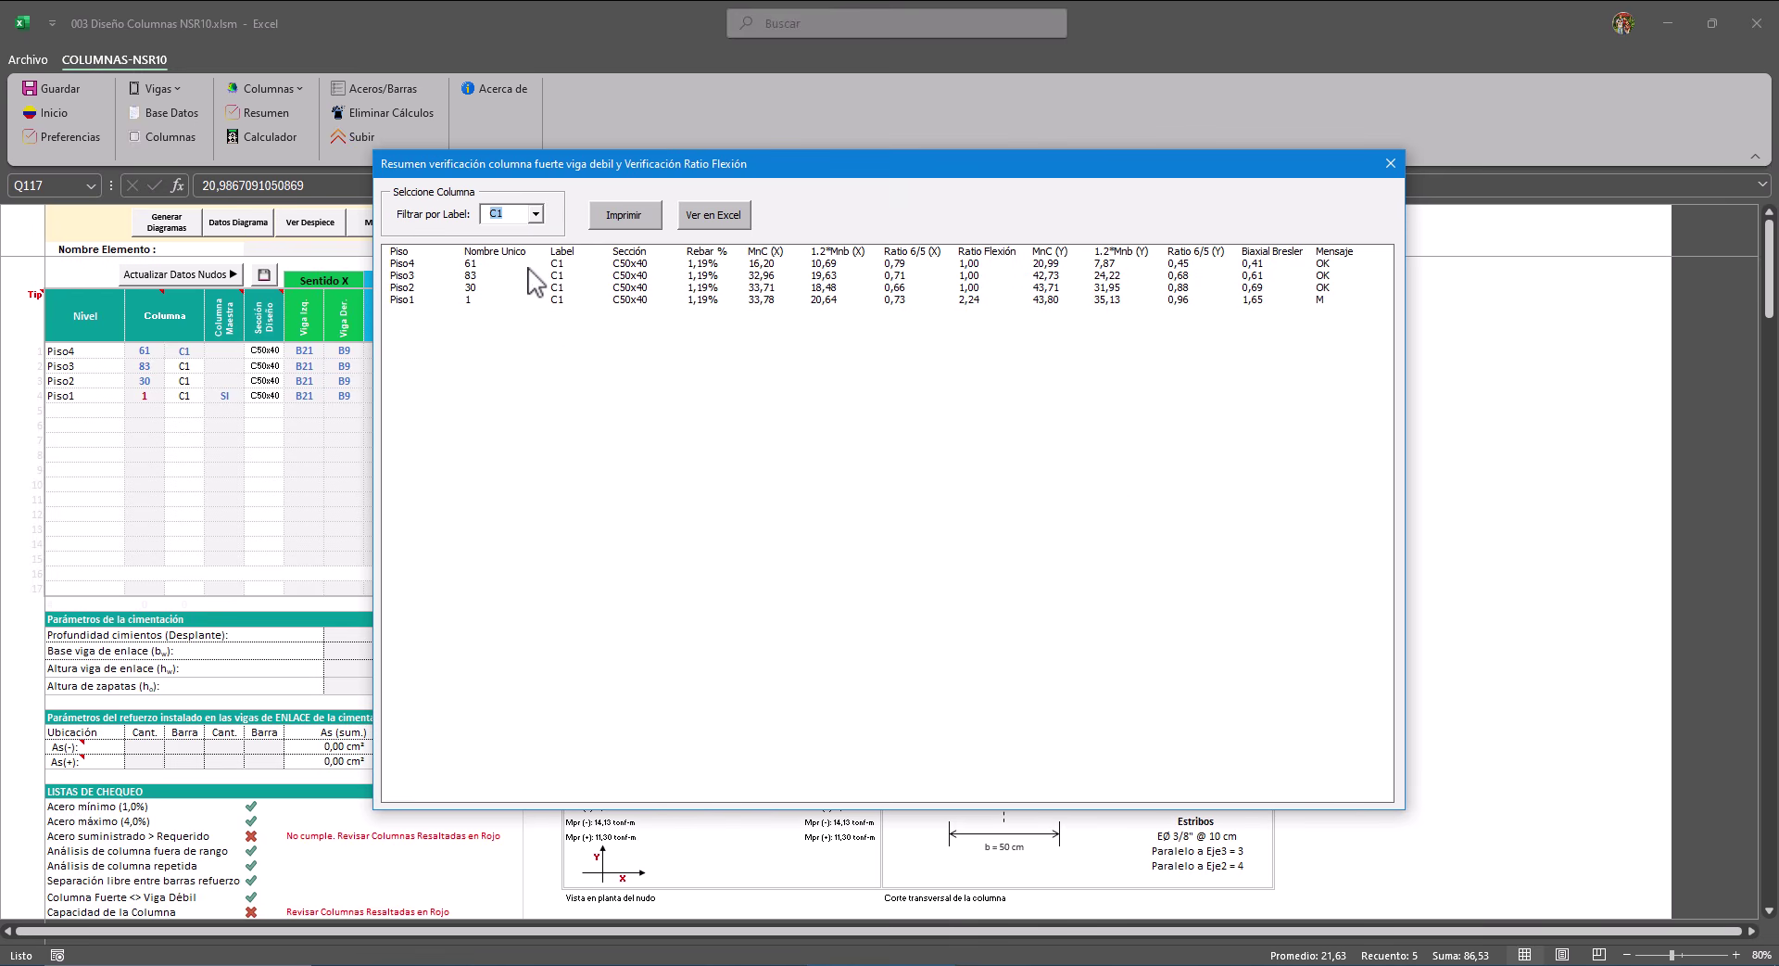
click(535, 214)
click(517, 239)
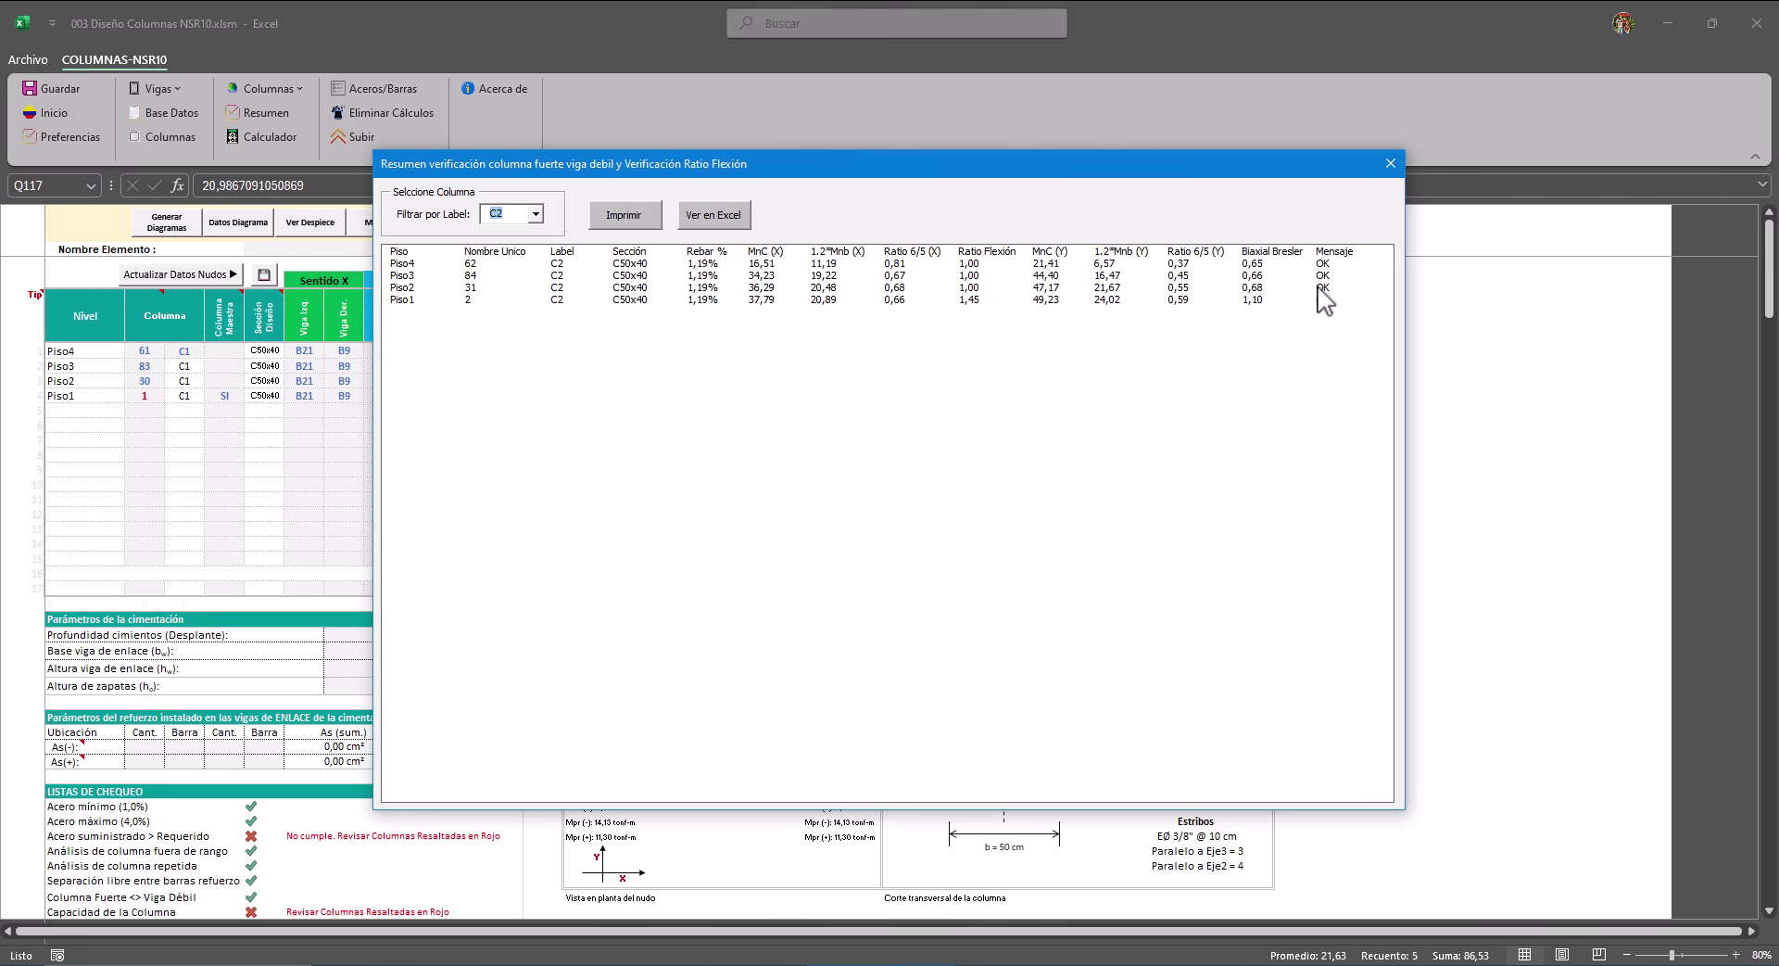
click(1390, 164)
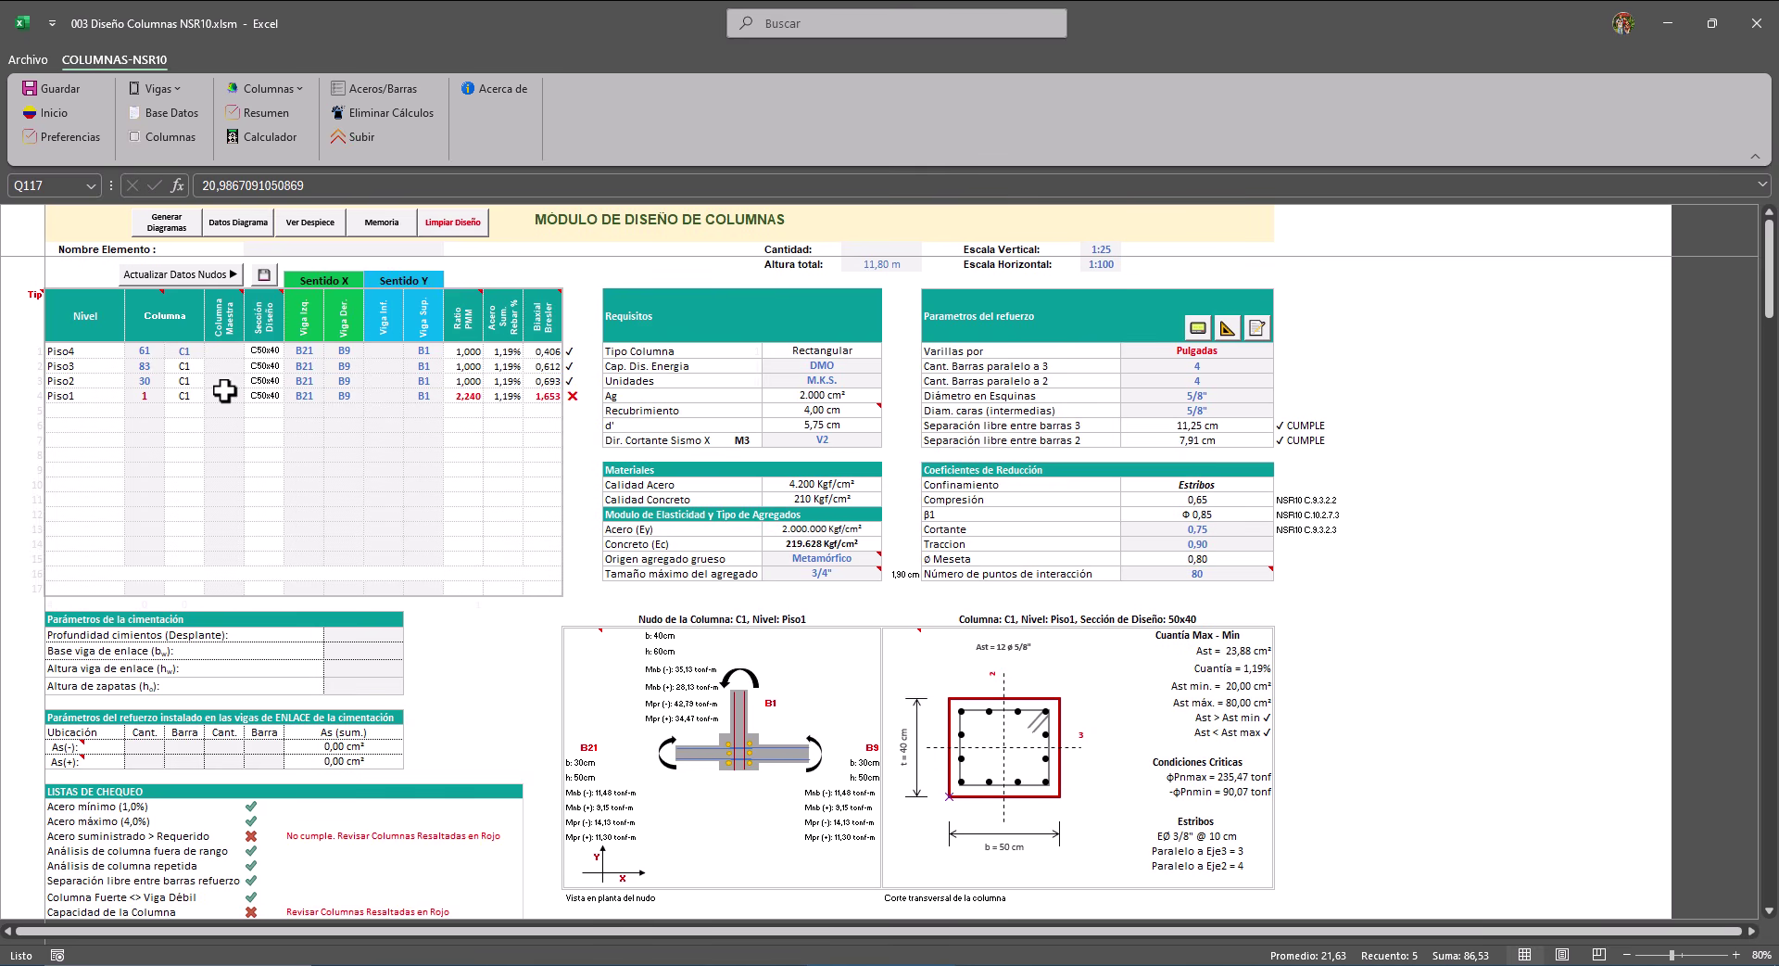
scroll(273, 788, down, 2)
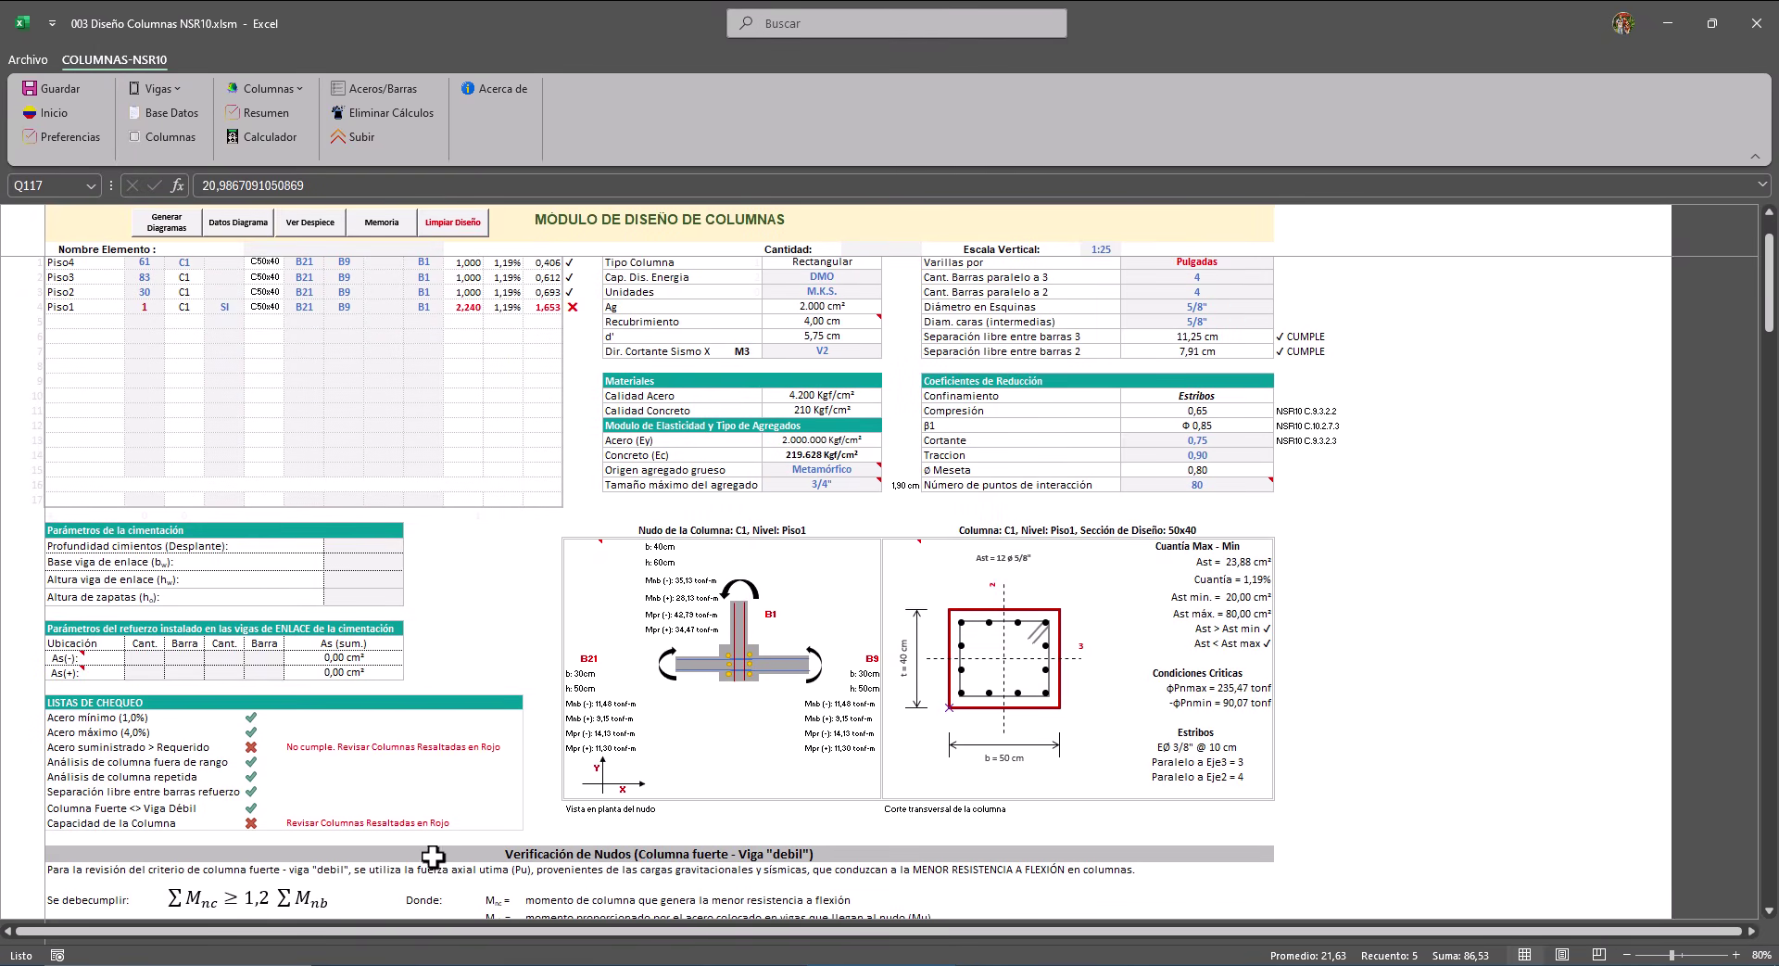
scroll(466, 611, up, 1)
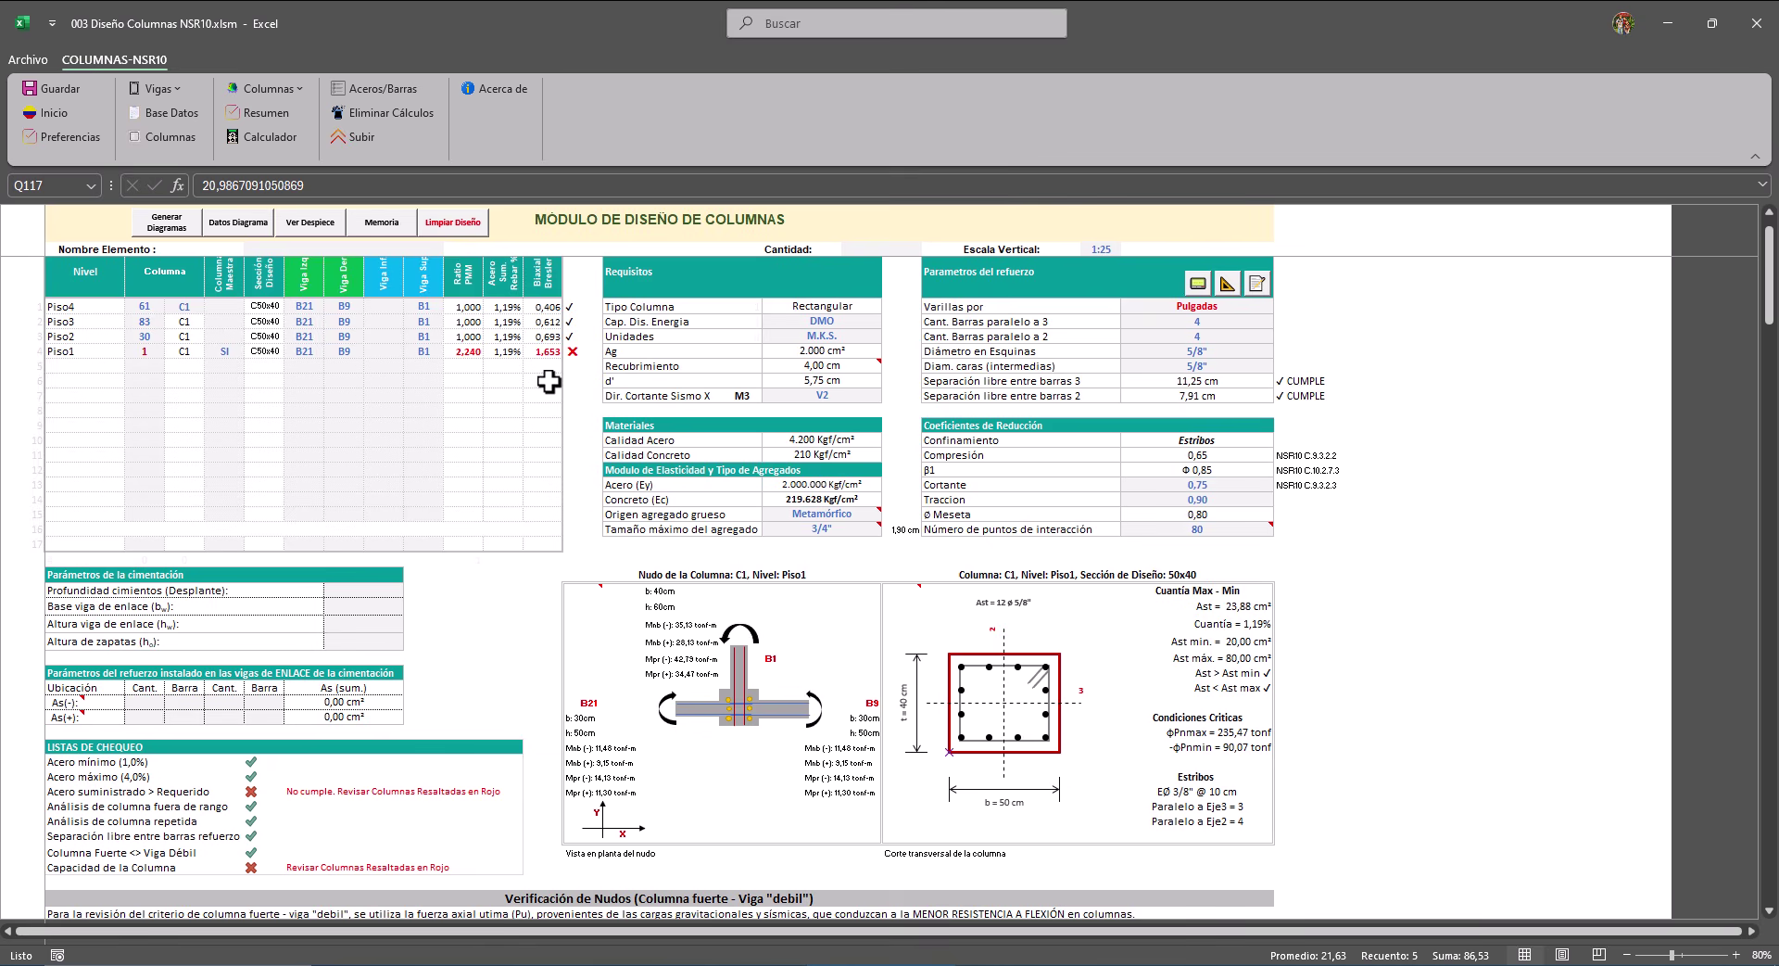
scroll(549, 381, up, 1)
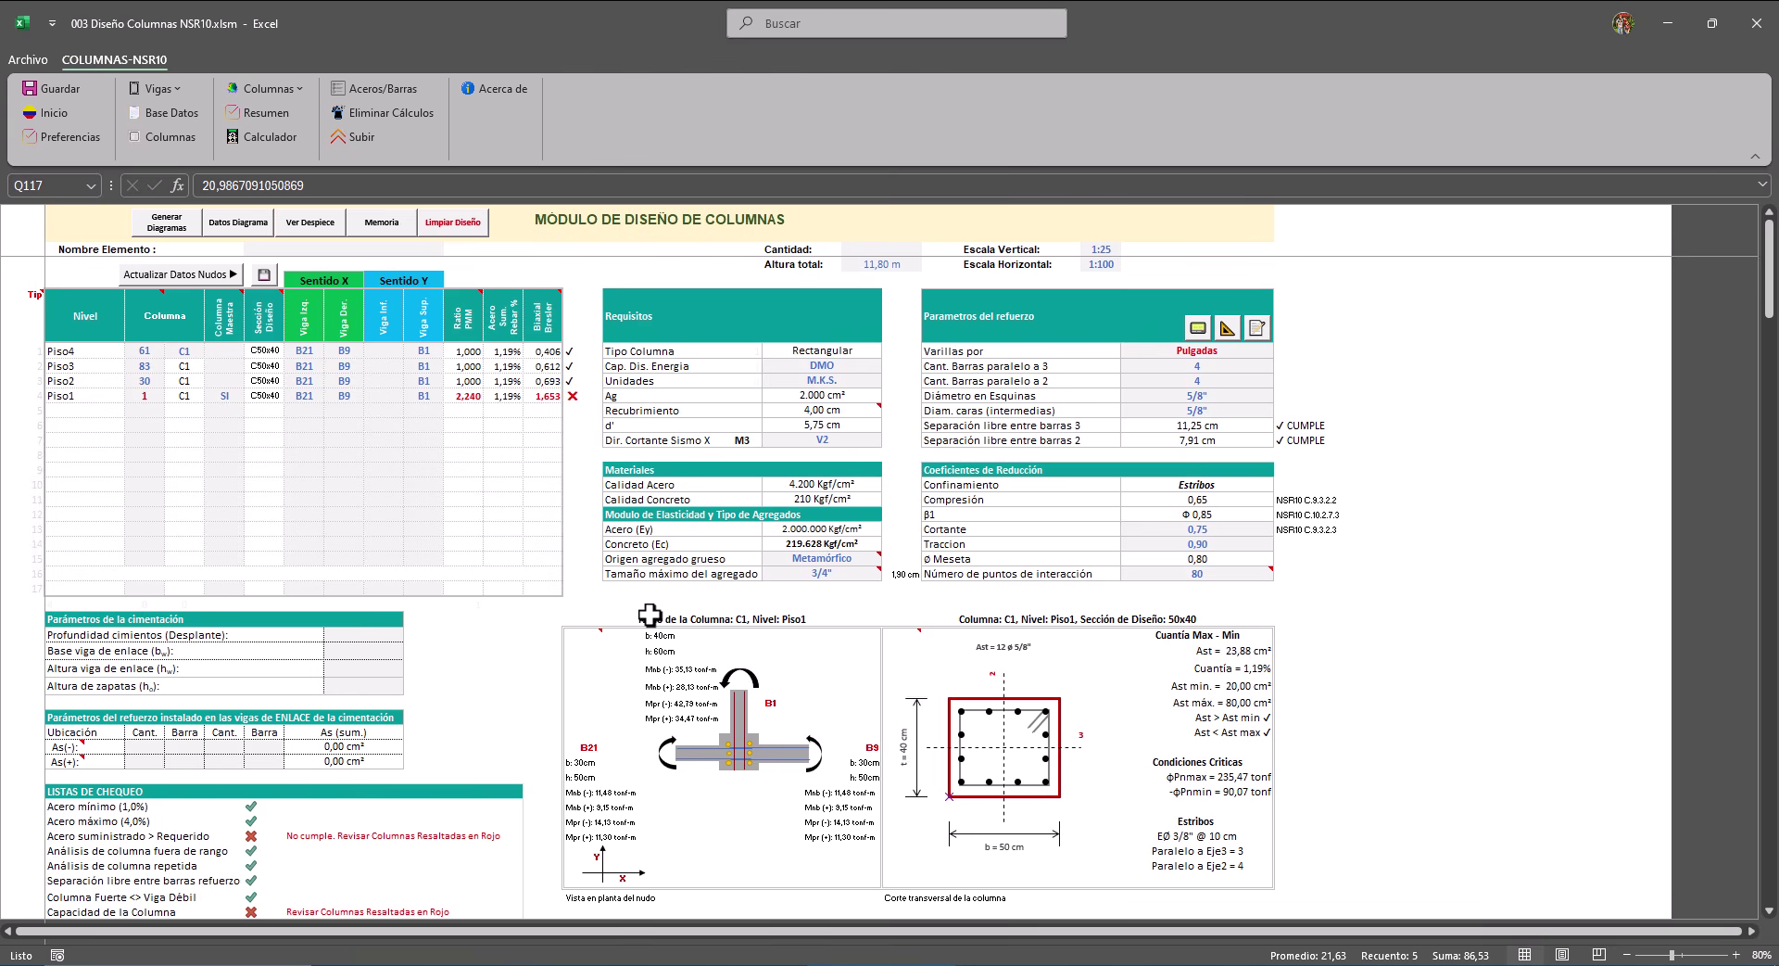
Switch to ETABS and review the section dimensions and reinforcement data of frame property C35x35.
mouse_move(586, 964)
click(598, 913)
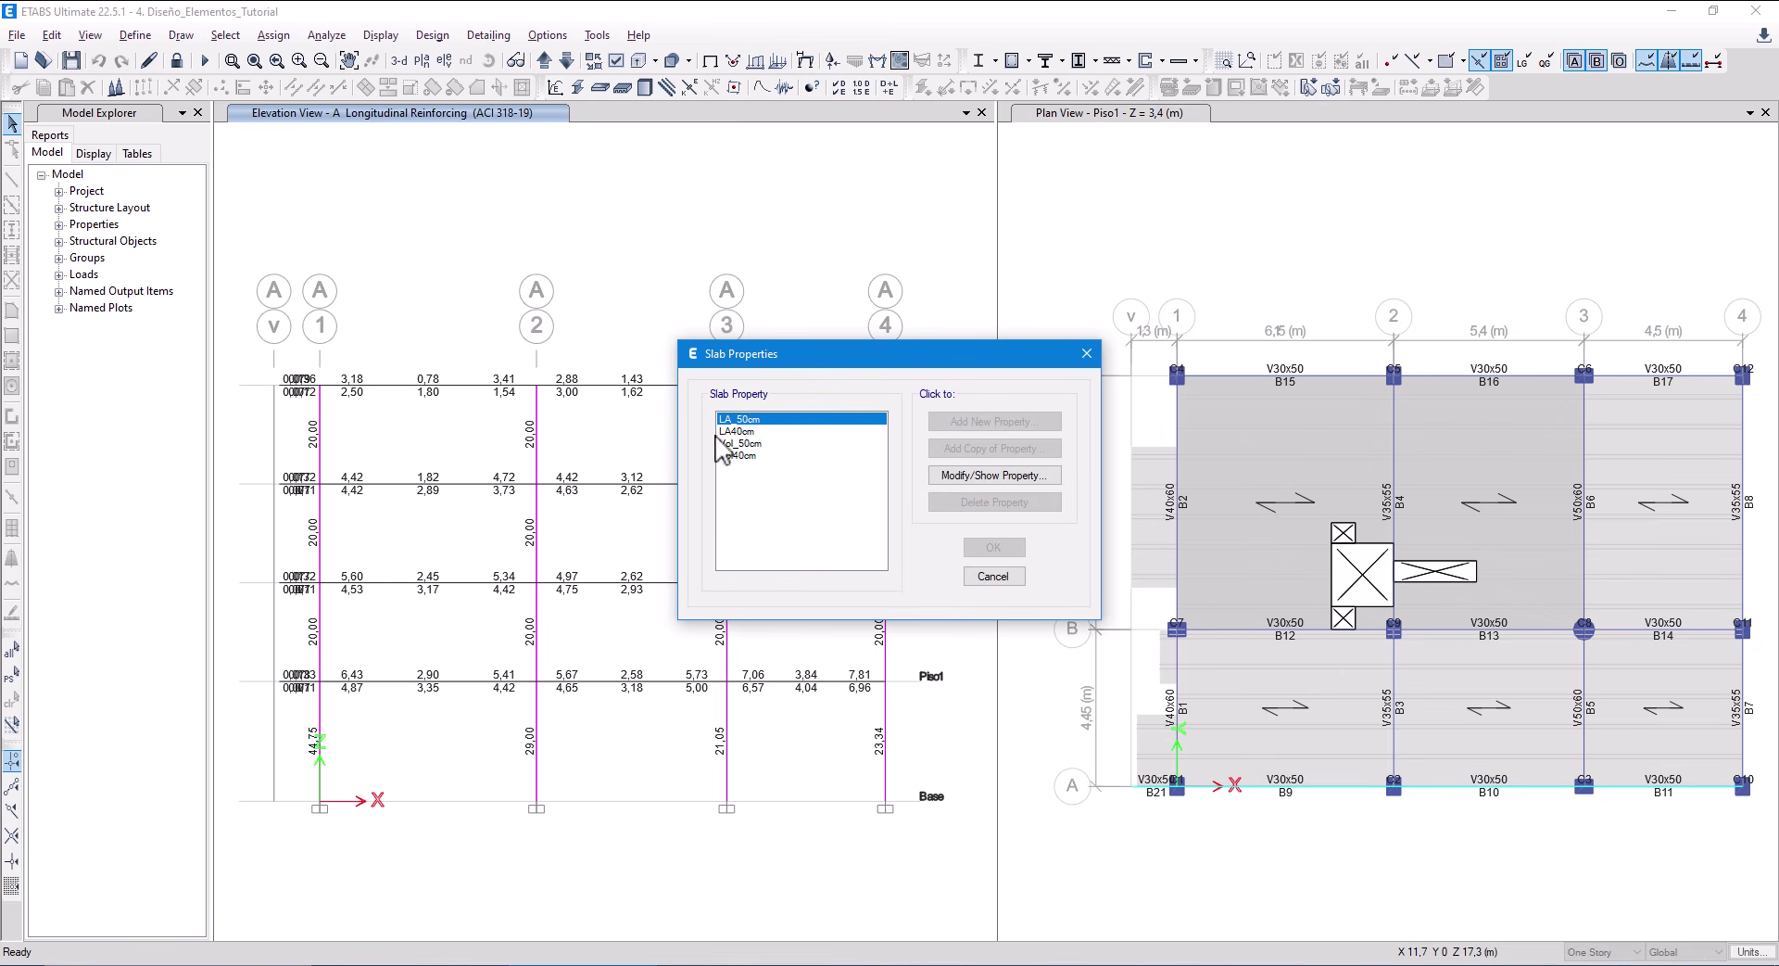
click(993, 575)
click(577, 86)
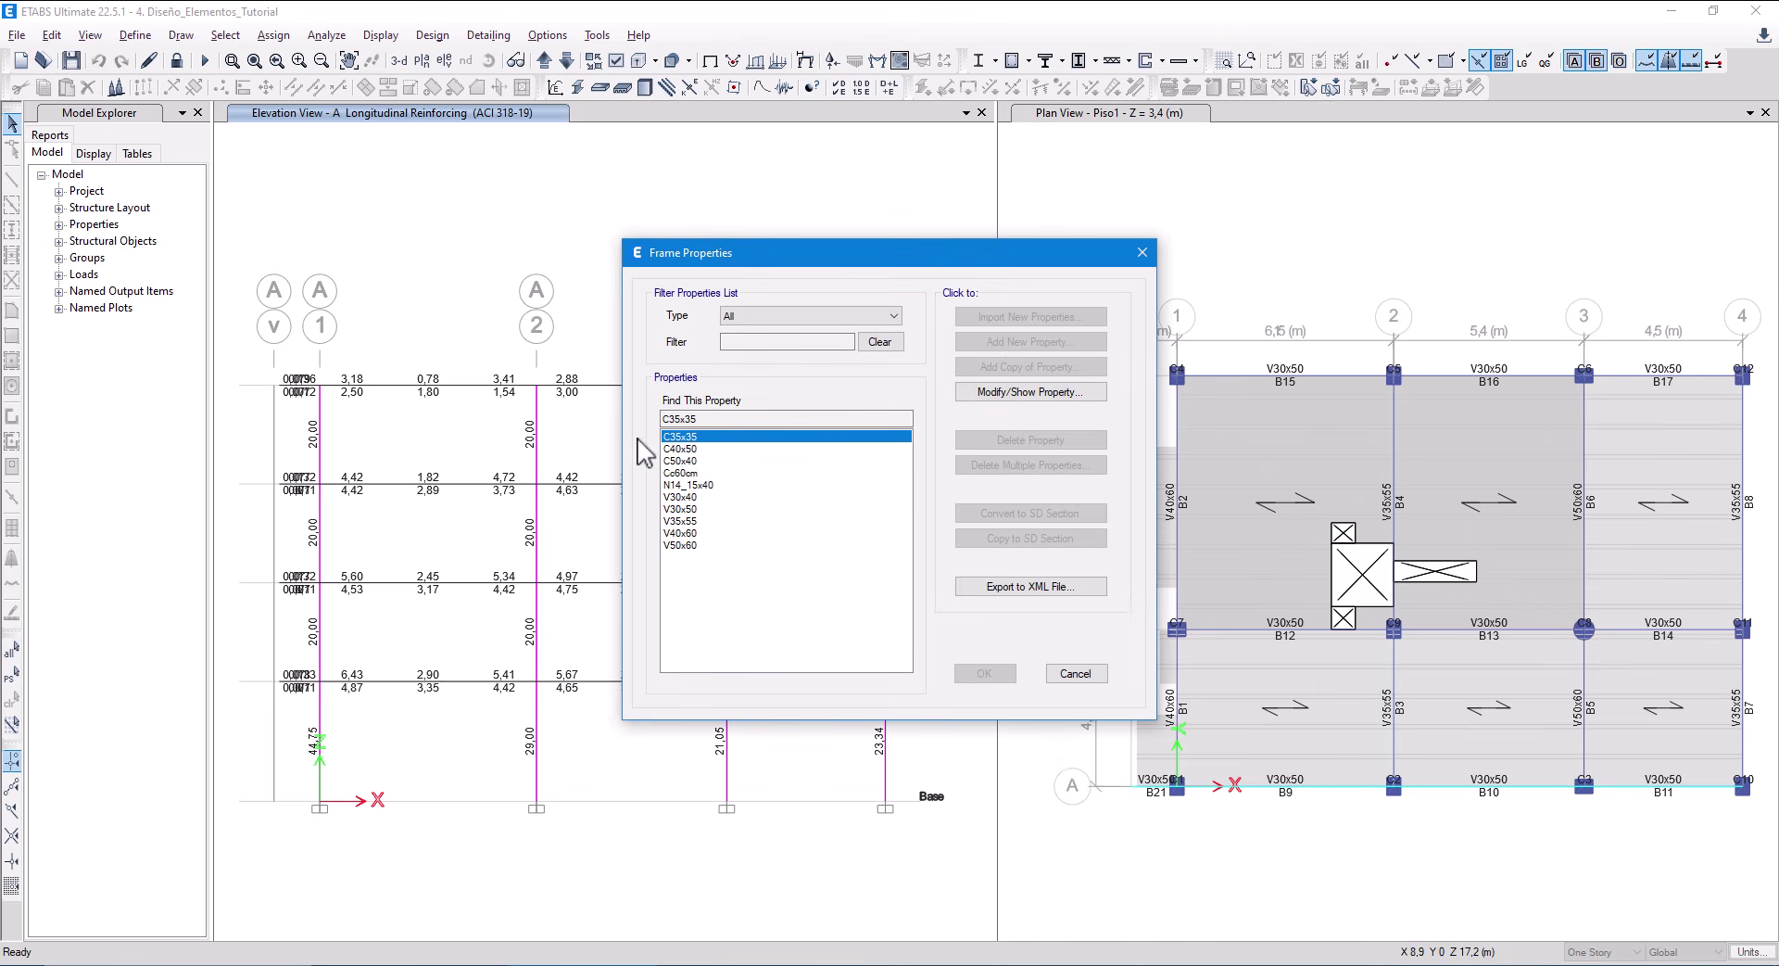
click(980, 397)
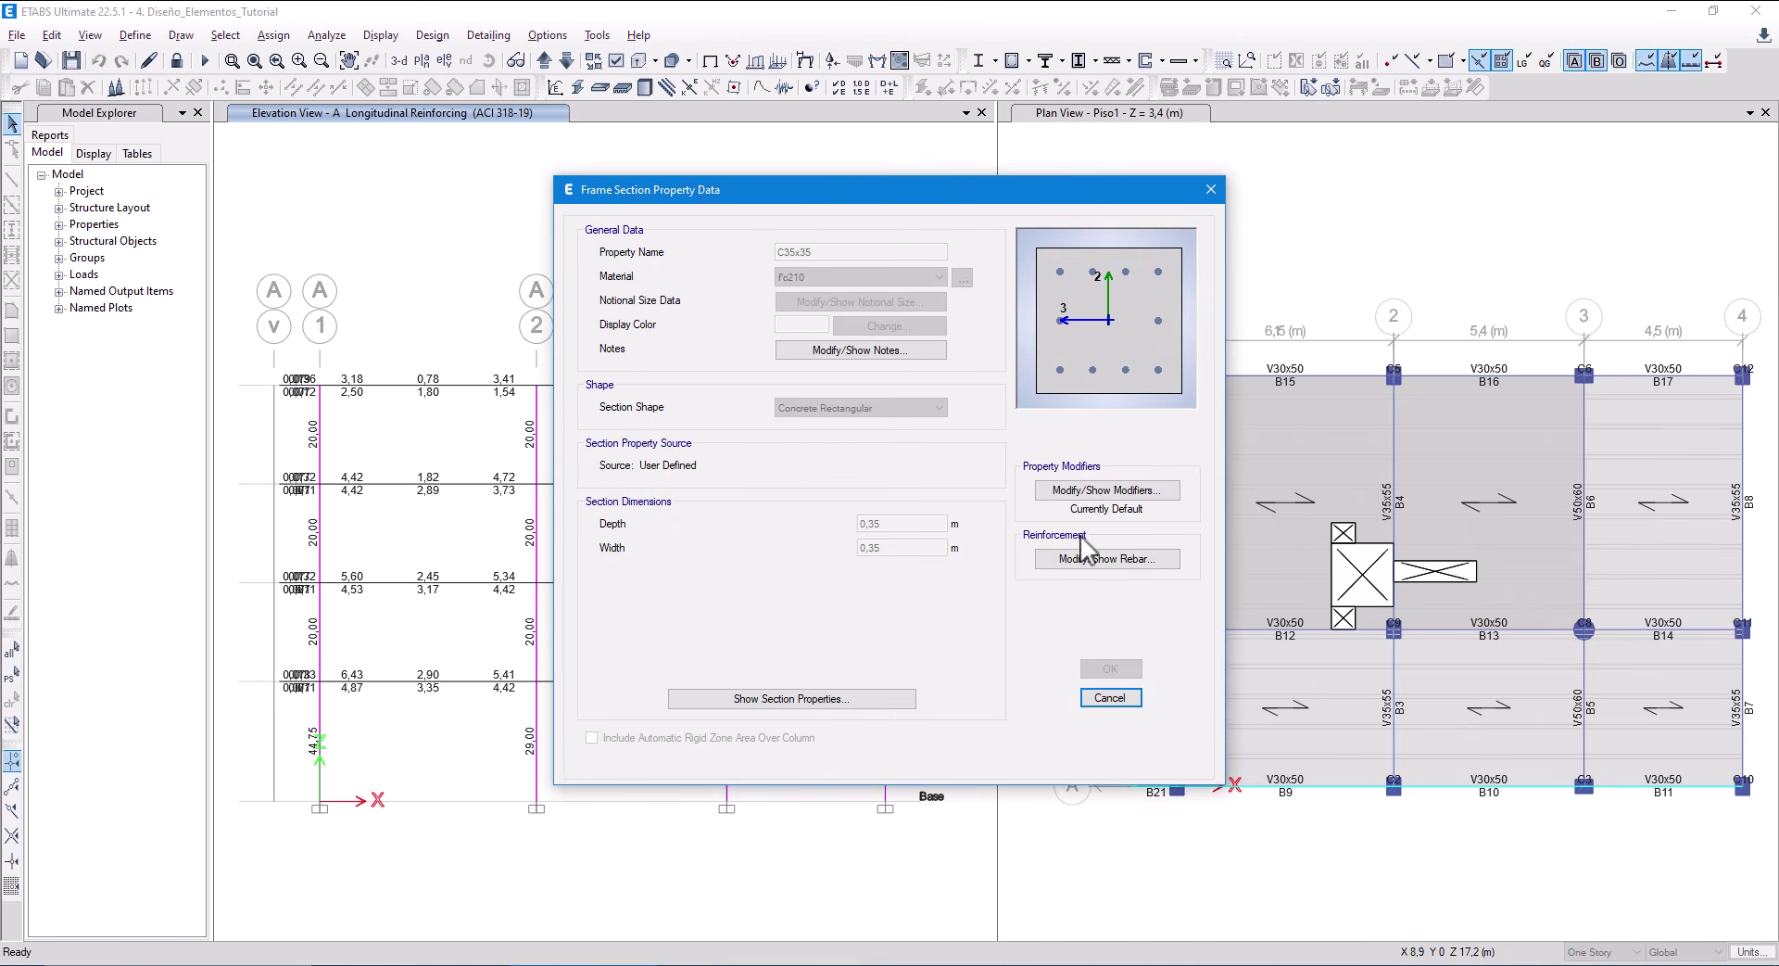
click(1110, 560)
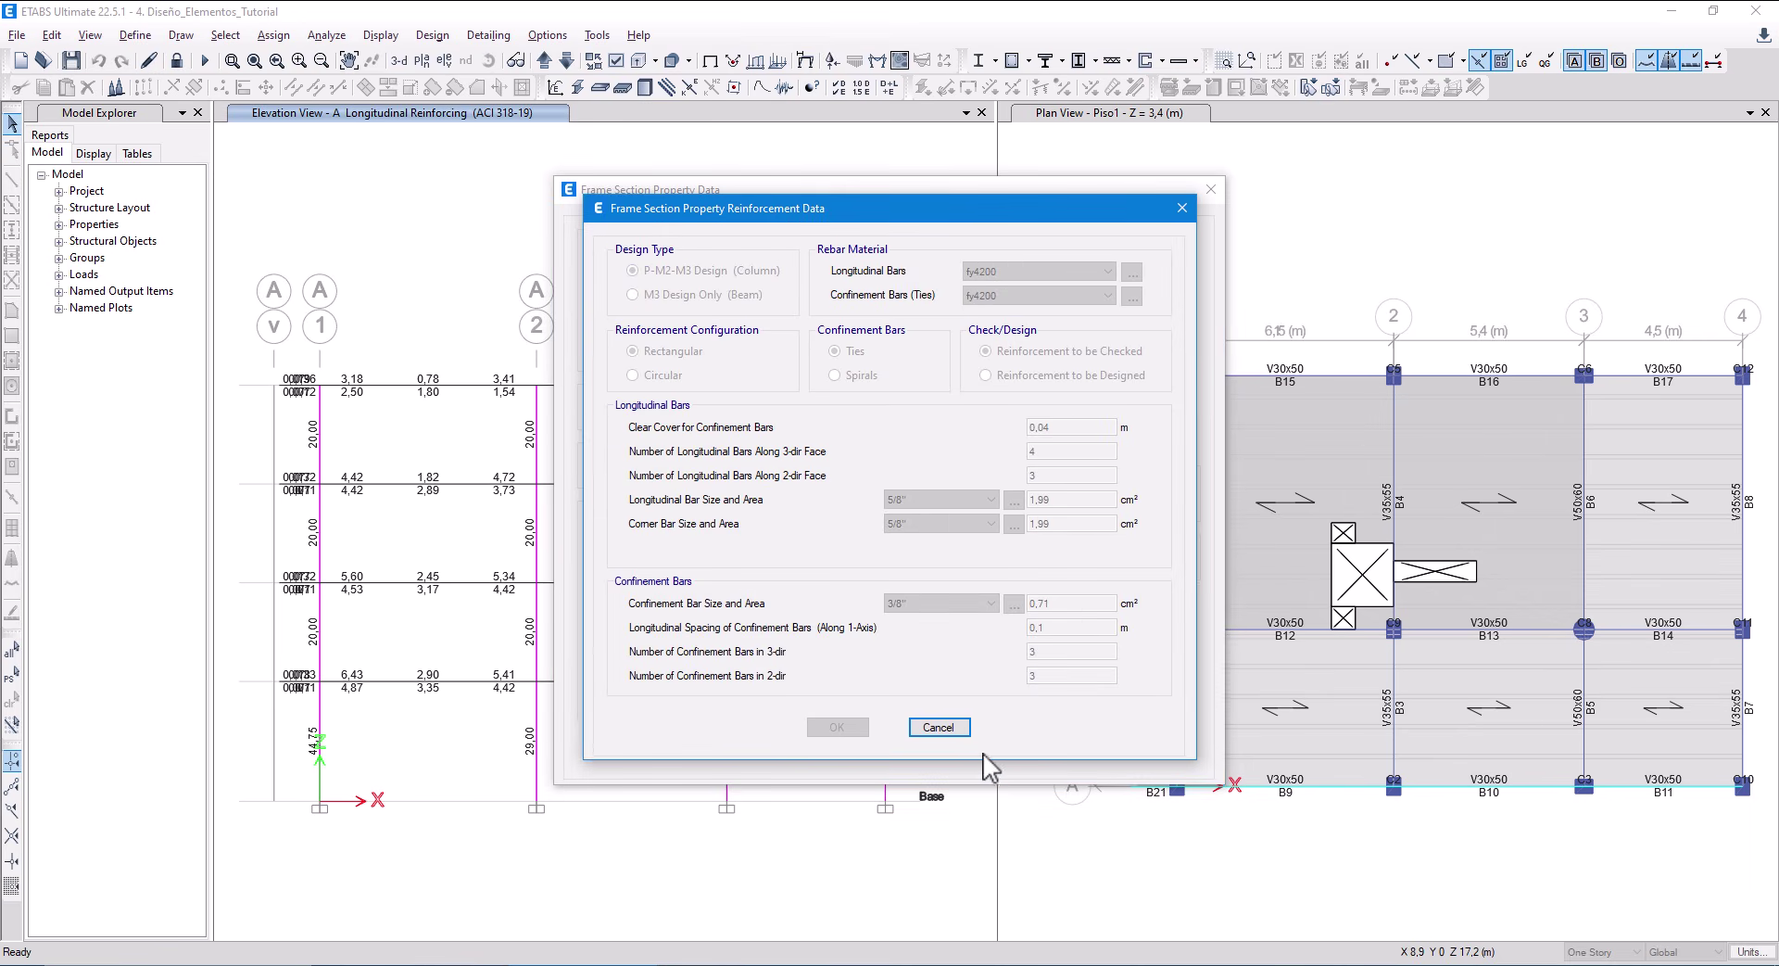
click(940, 735)
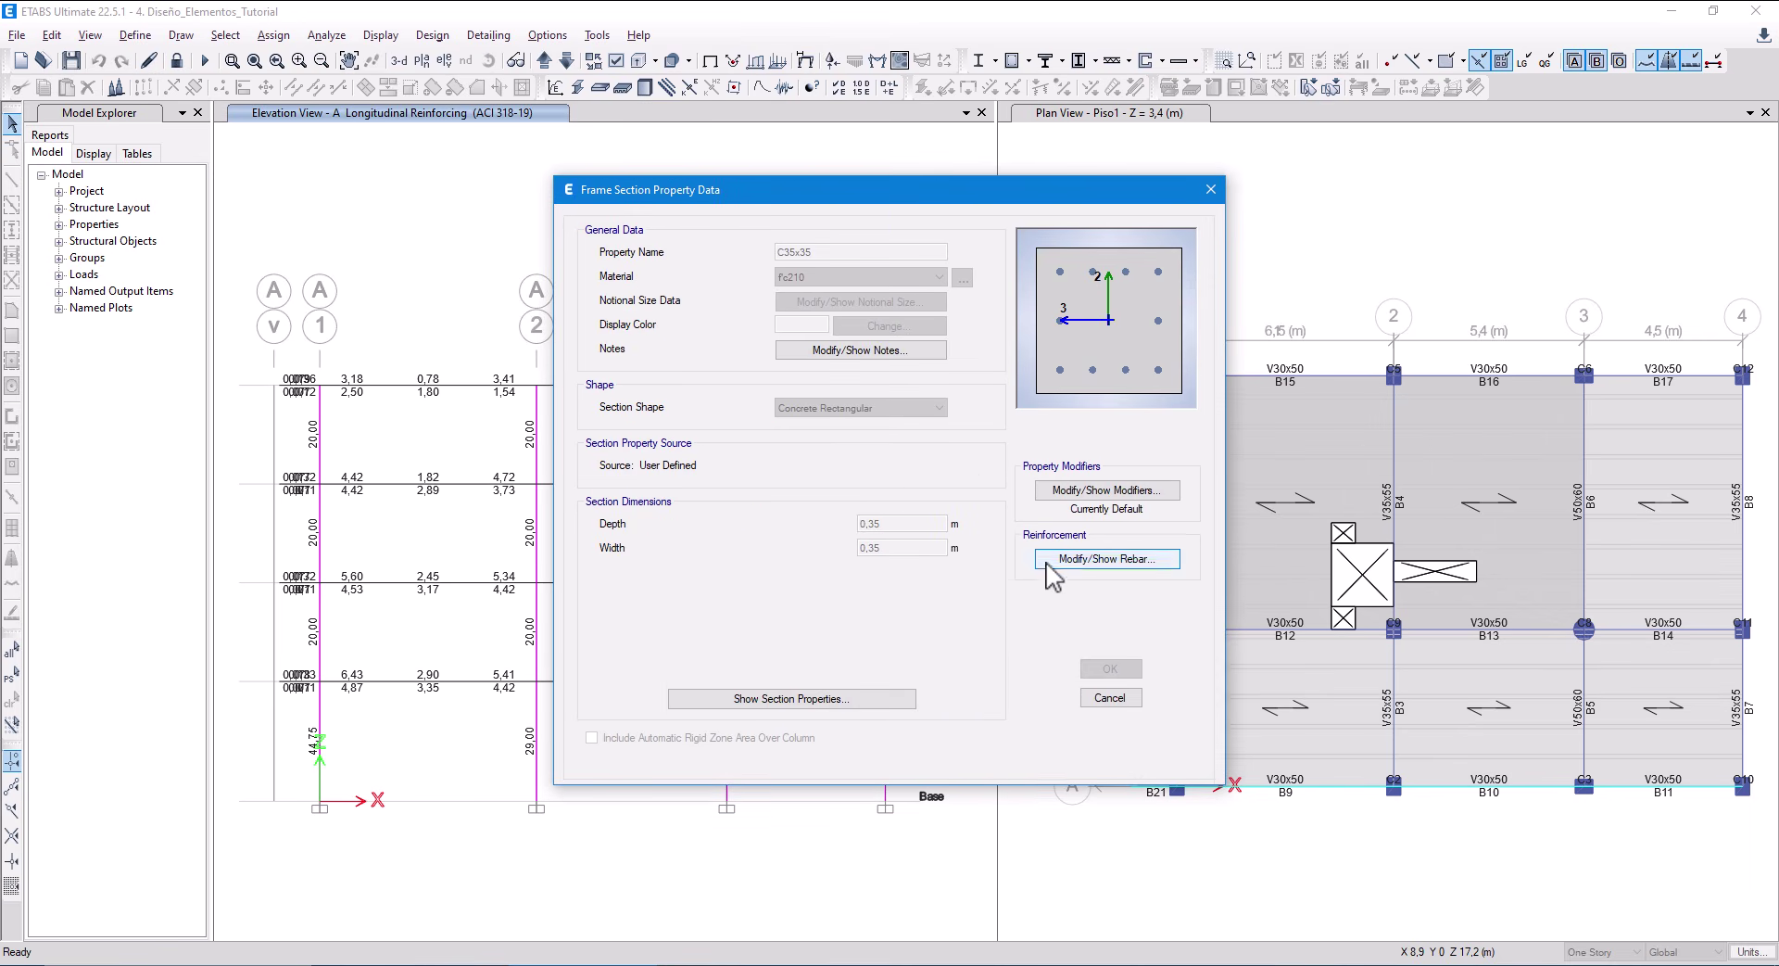
click(1110, 697)
Review the reinforcement data of frame property C40x50 and leave the frame properties unchanged.
click(732, 449)
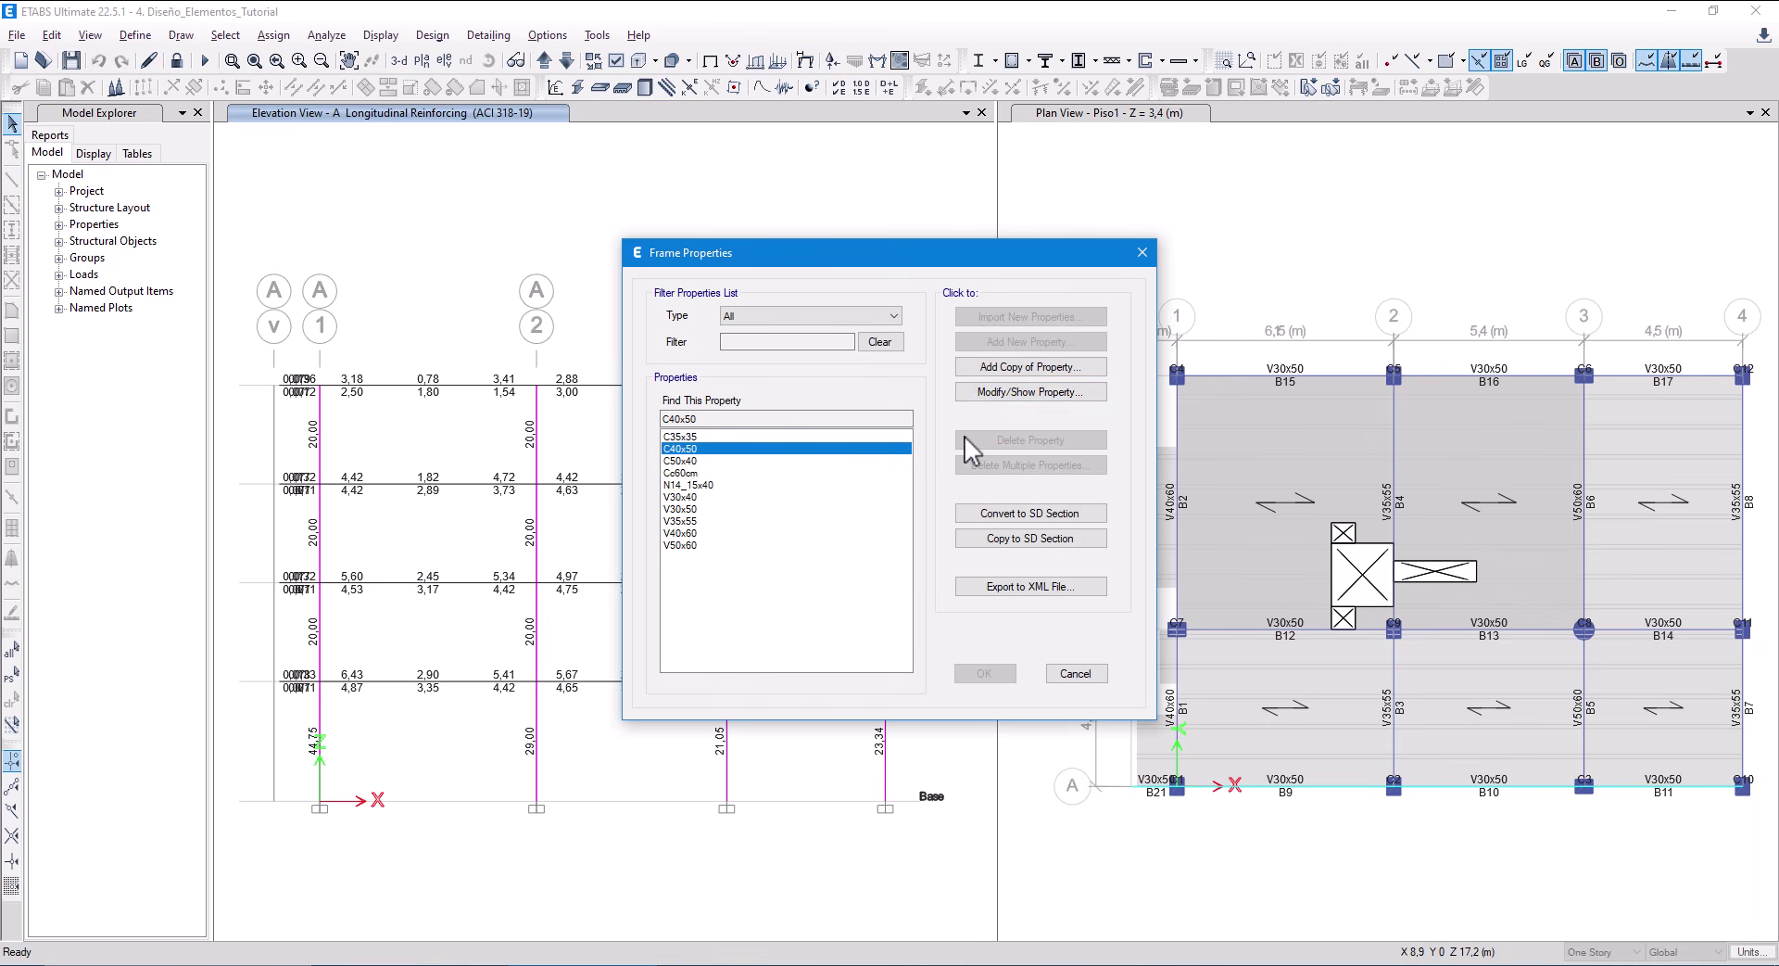
double_click(849, 452)
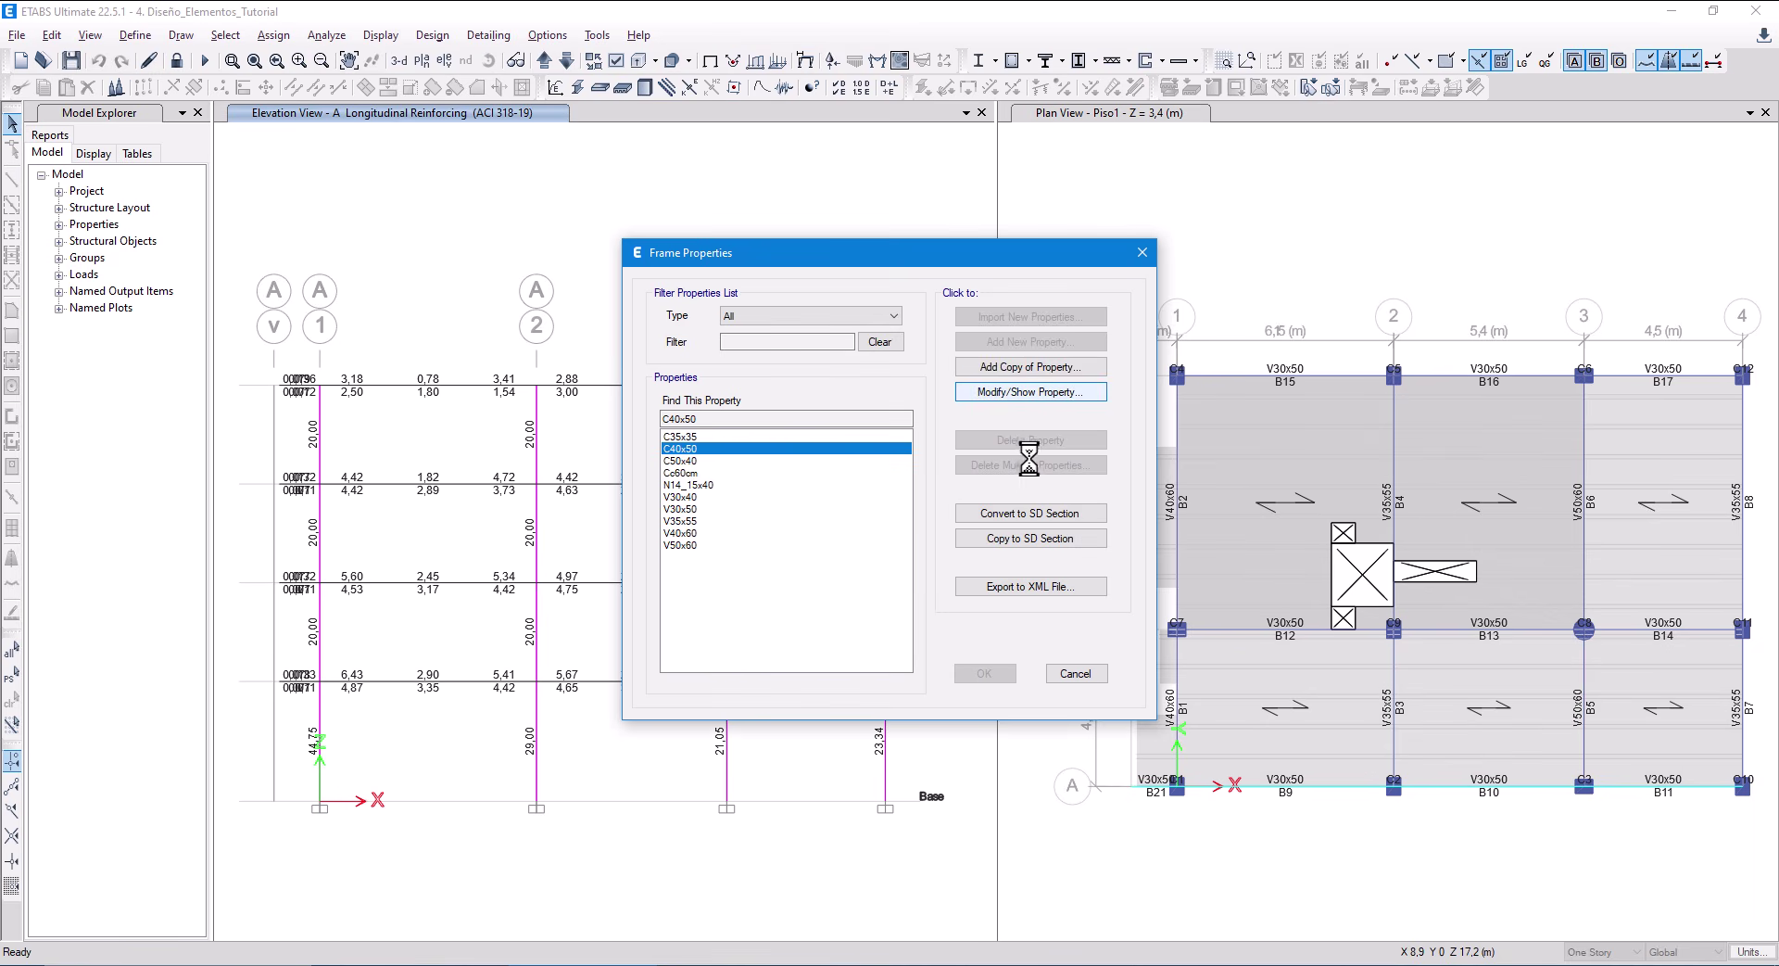
click(1103, 560)
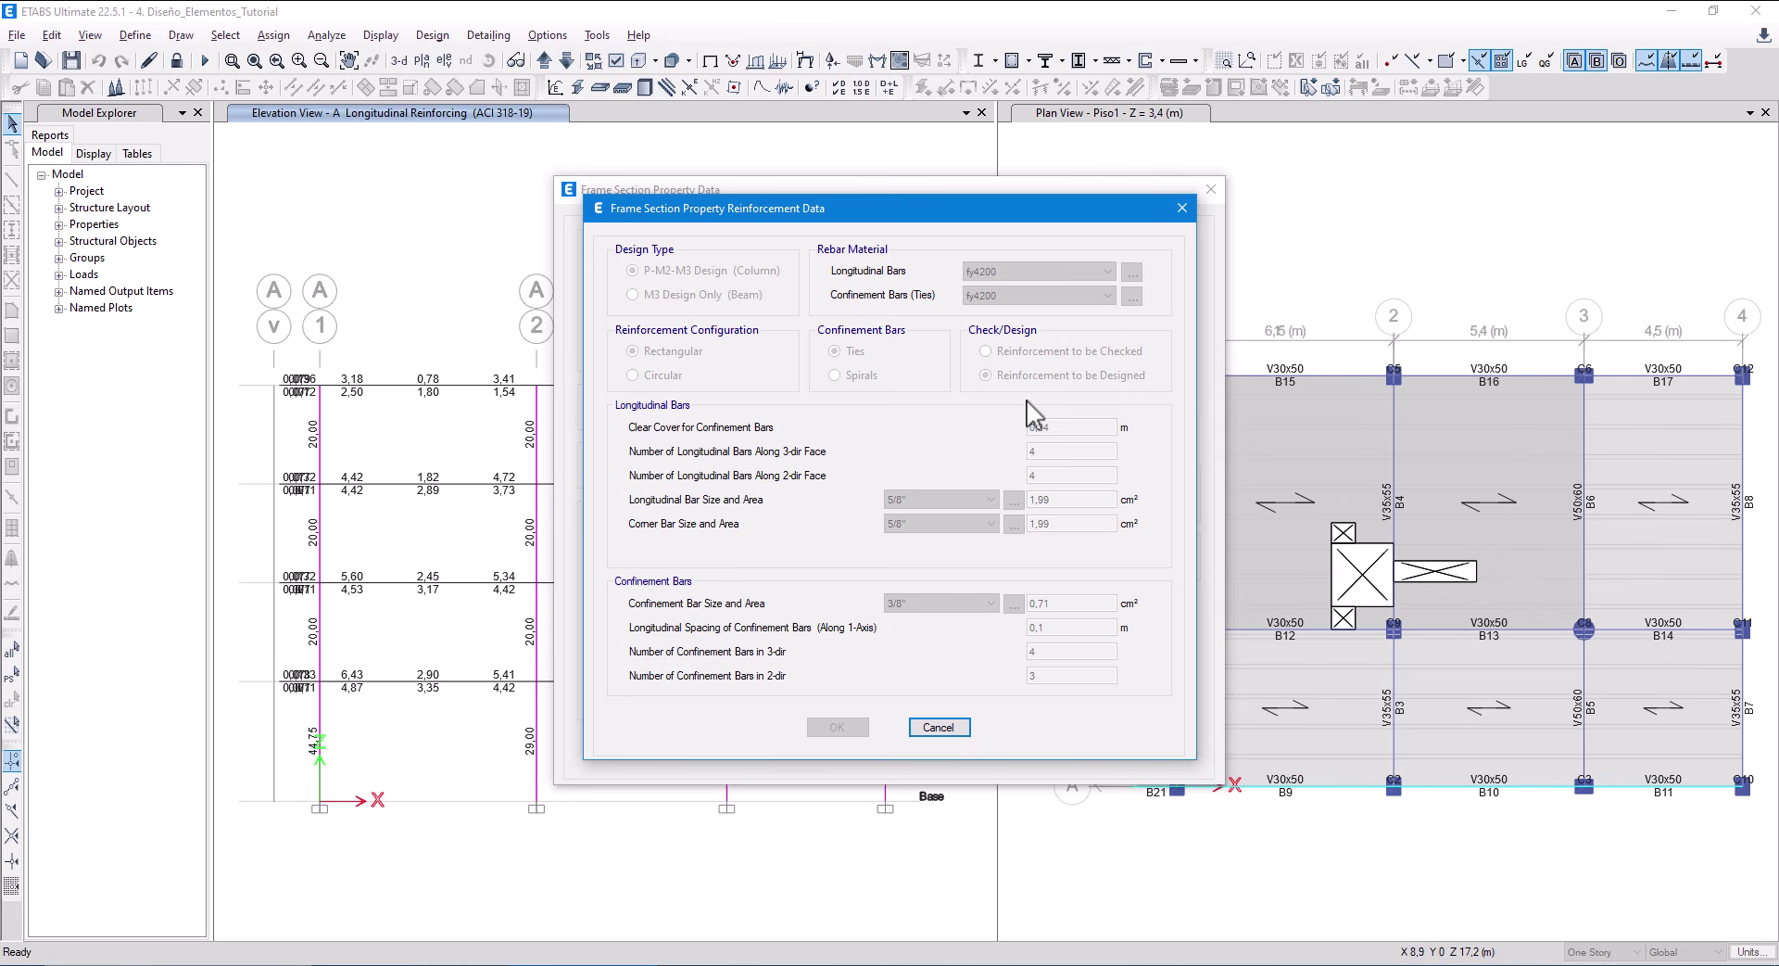
click(1181, 207)
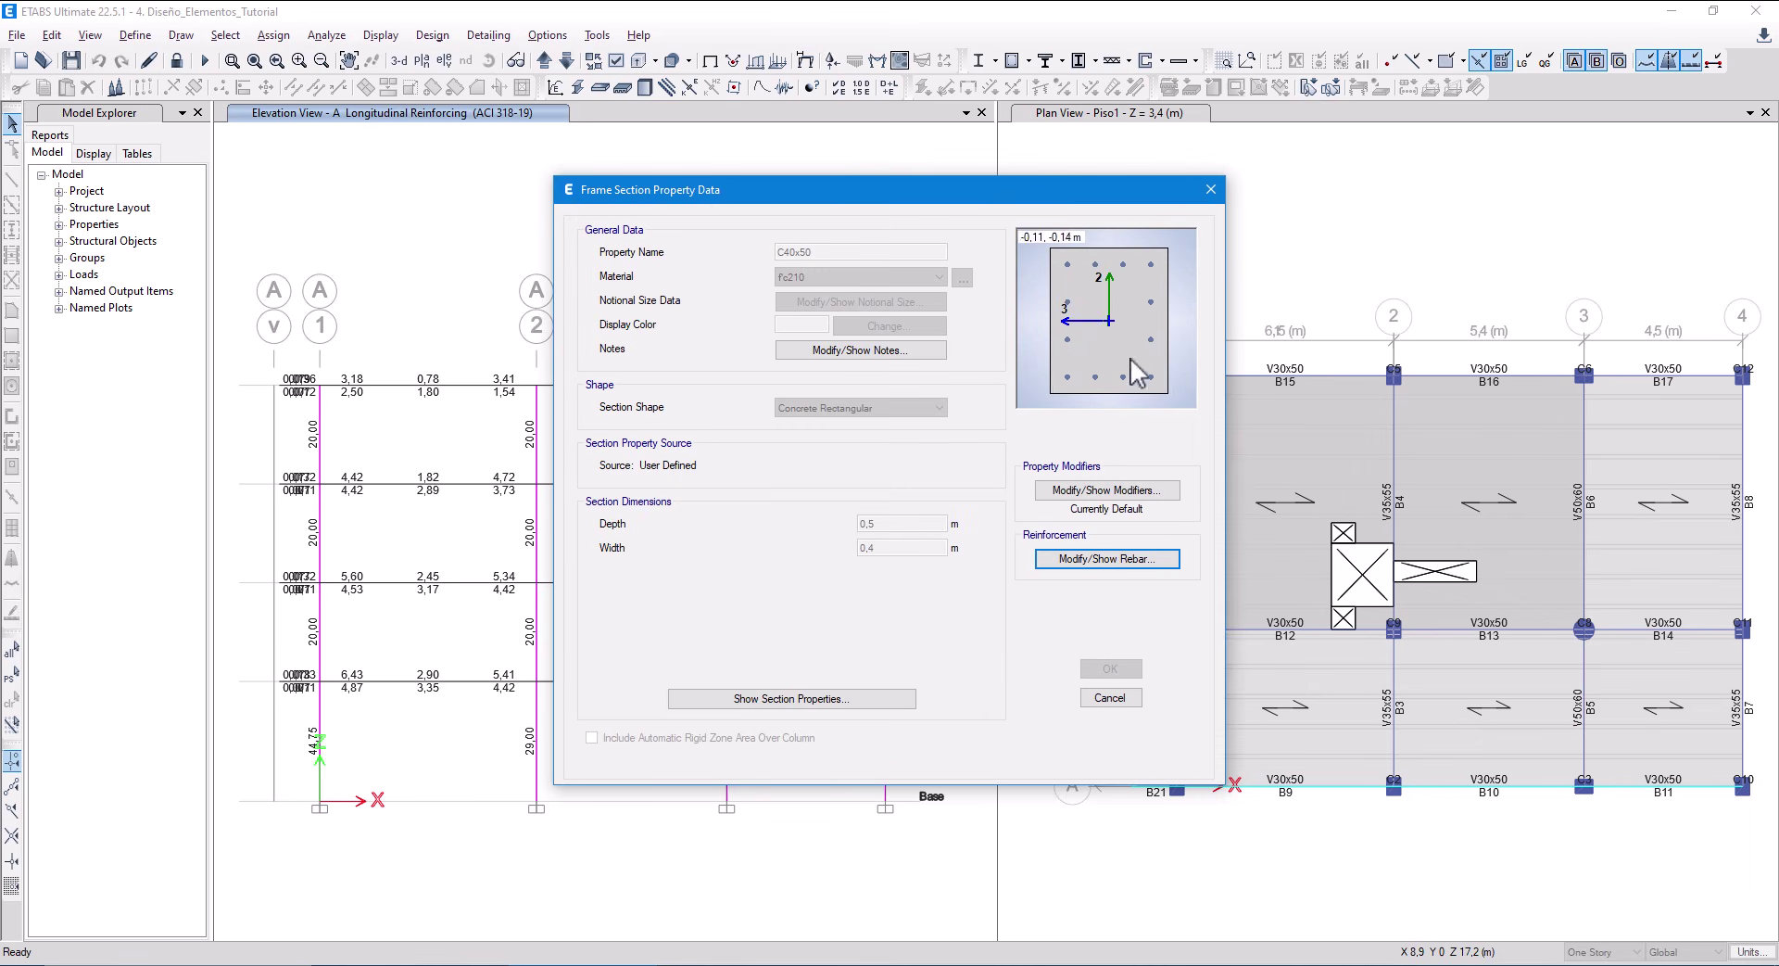
click(1116, 702)
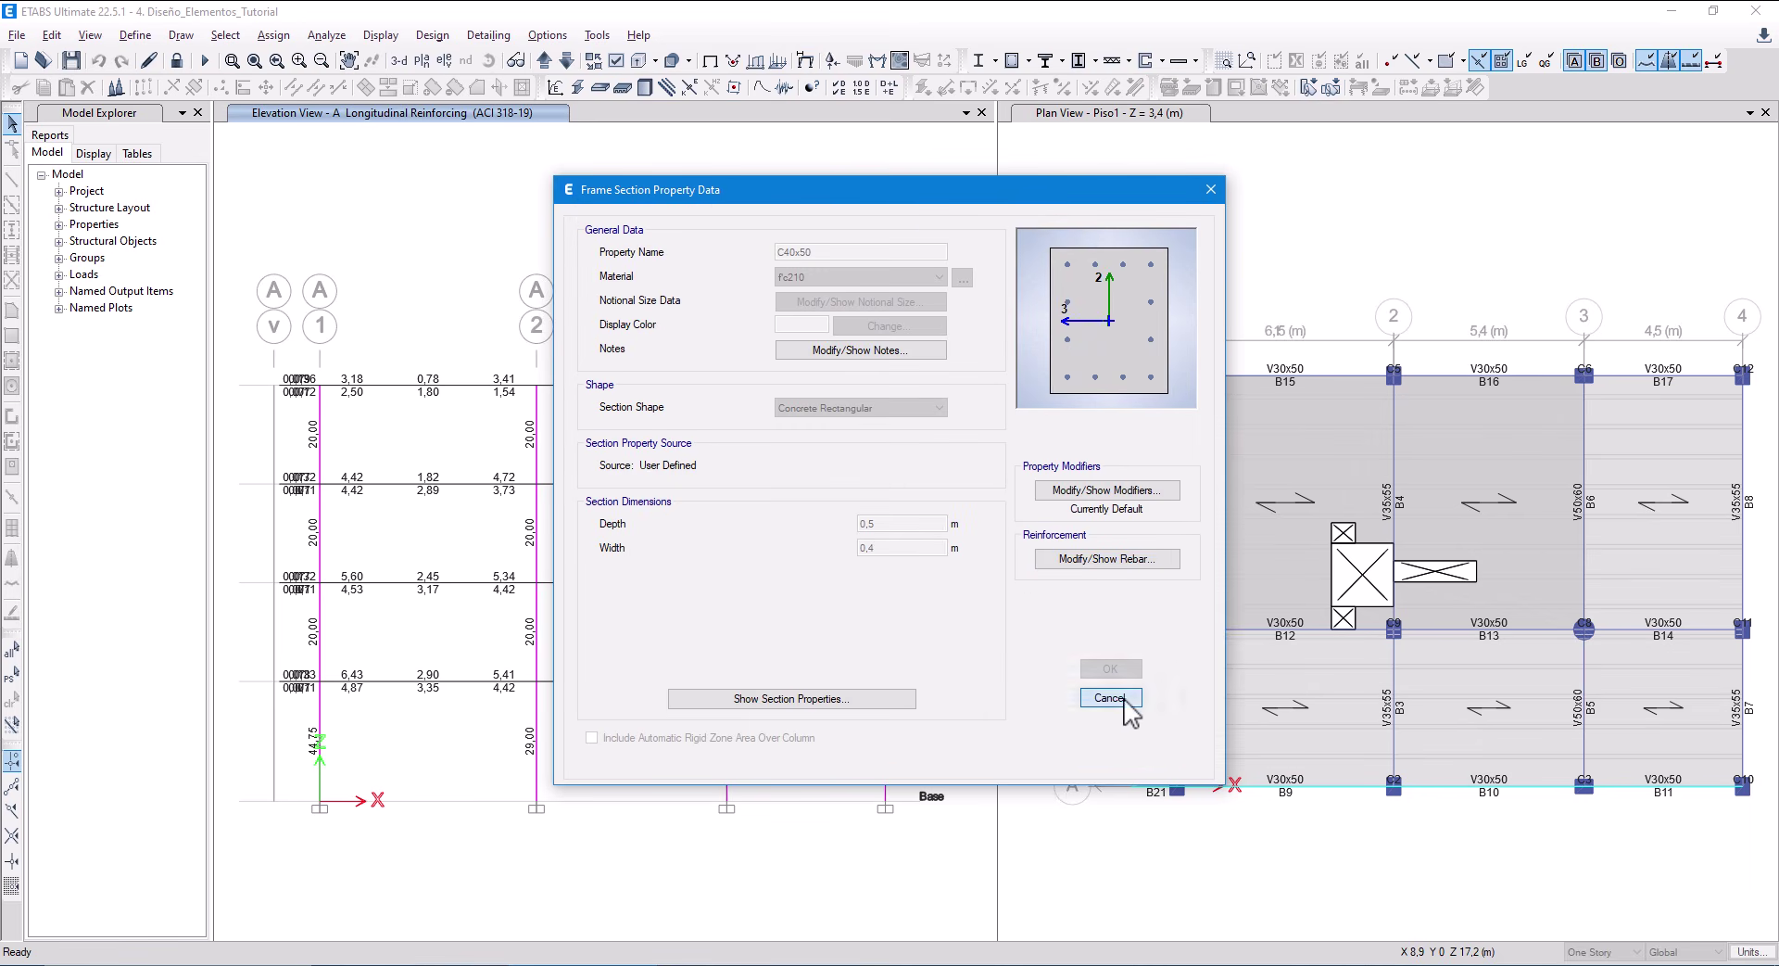
click(1075, 673)
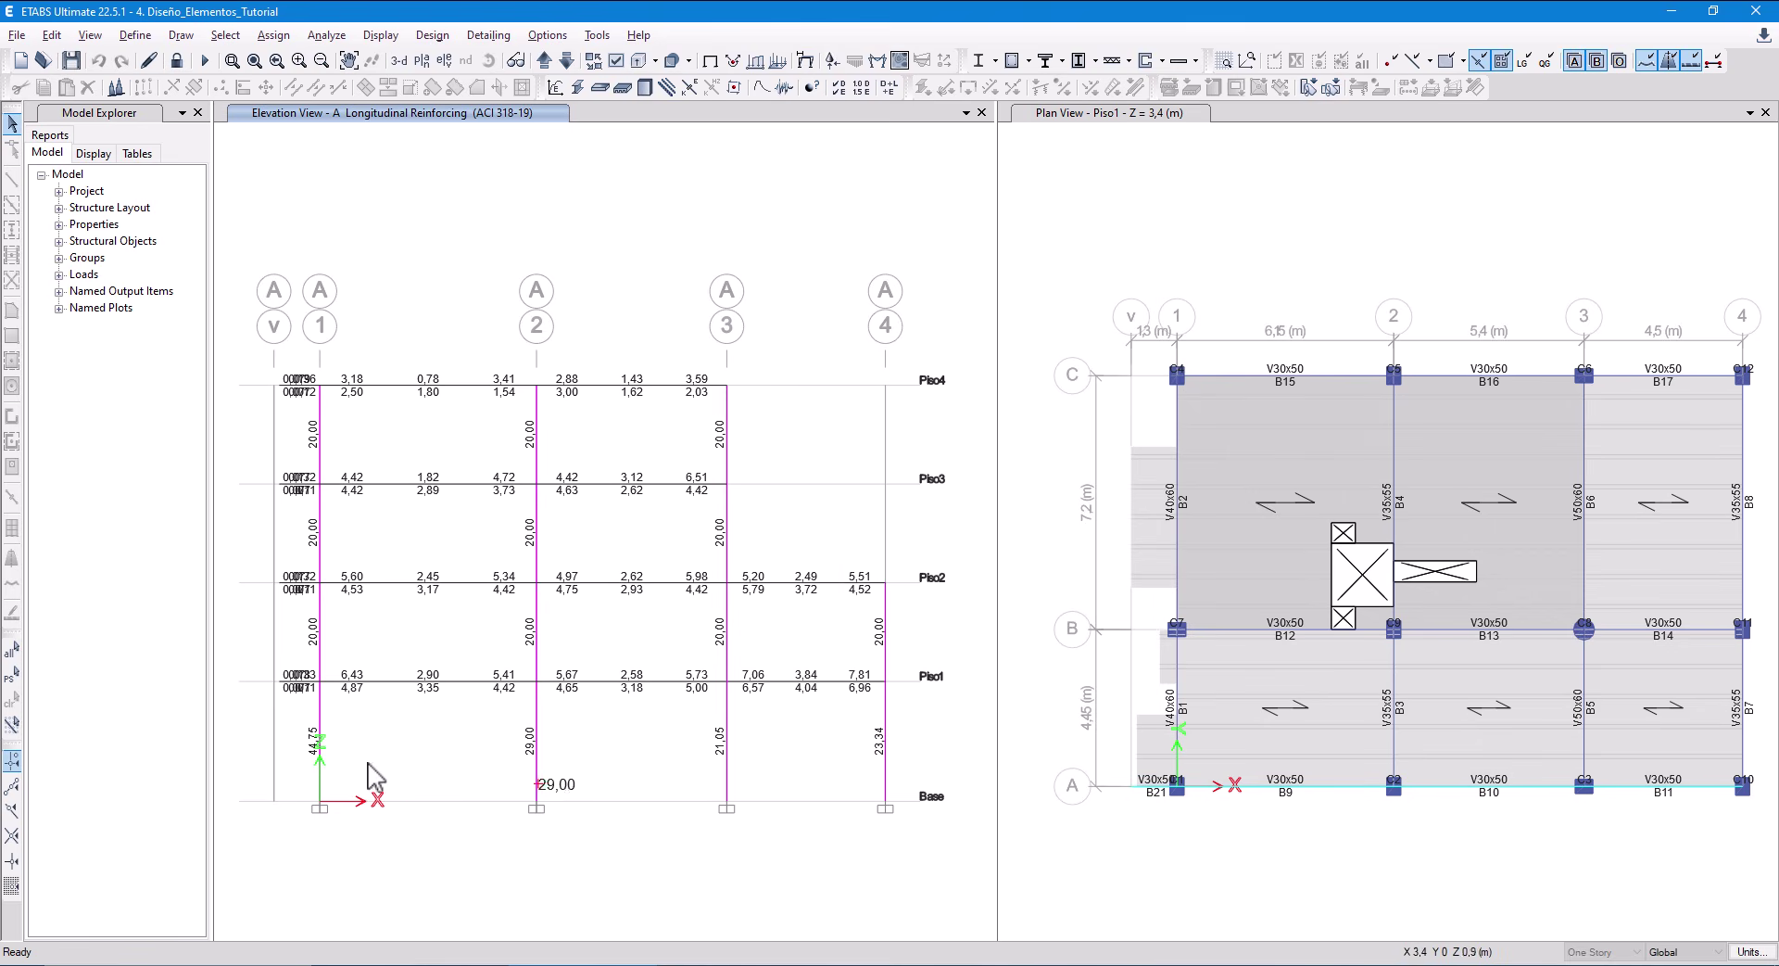
Review the design load combinations selected for the concrete frame design.
click(1029, 62)
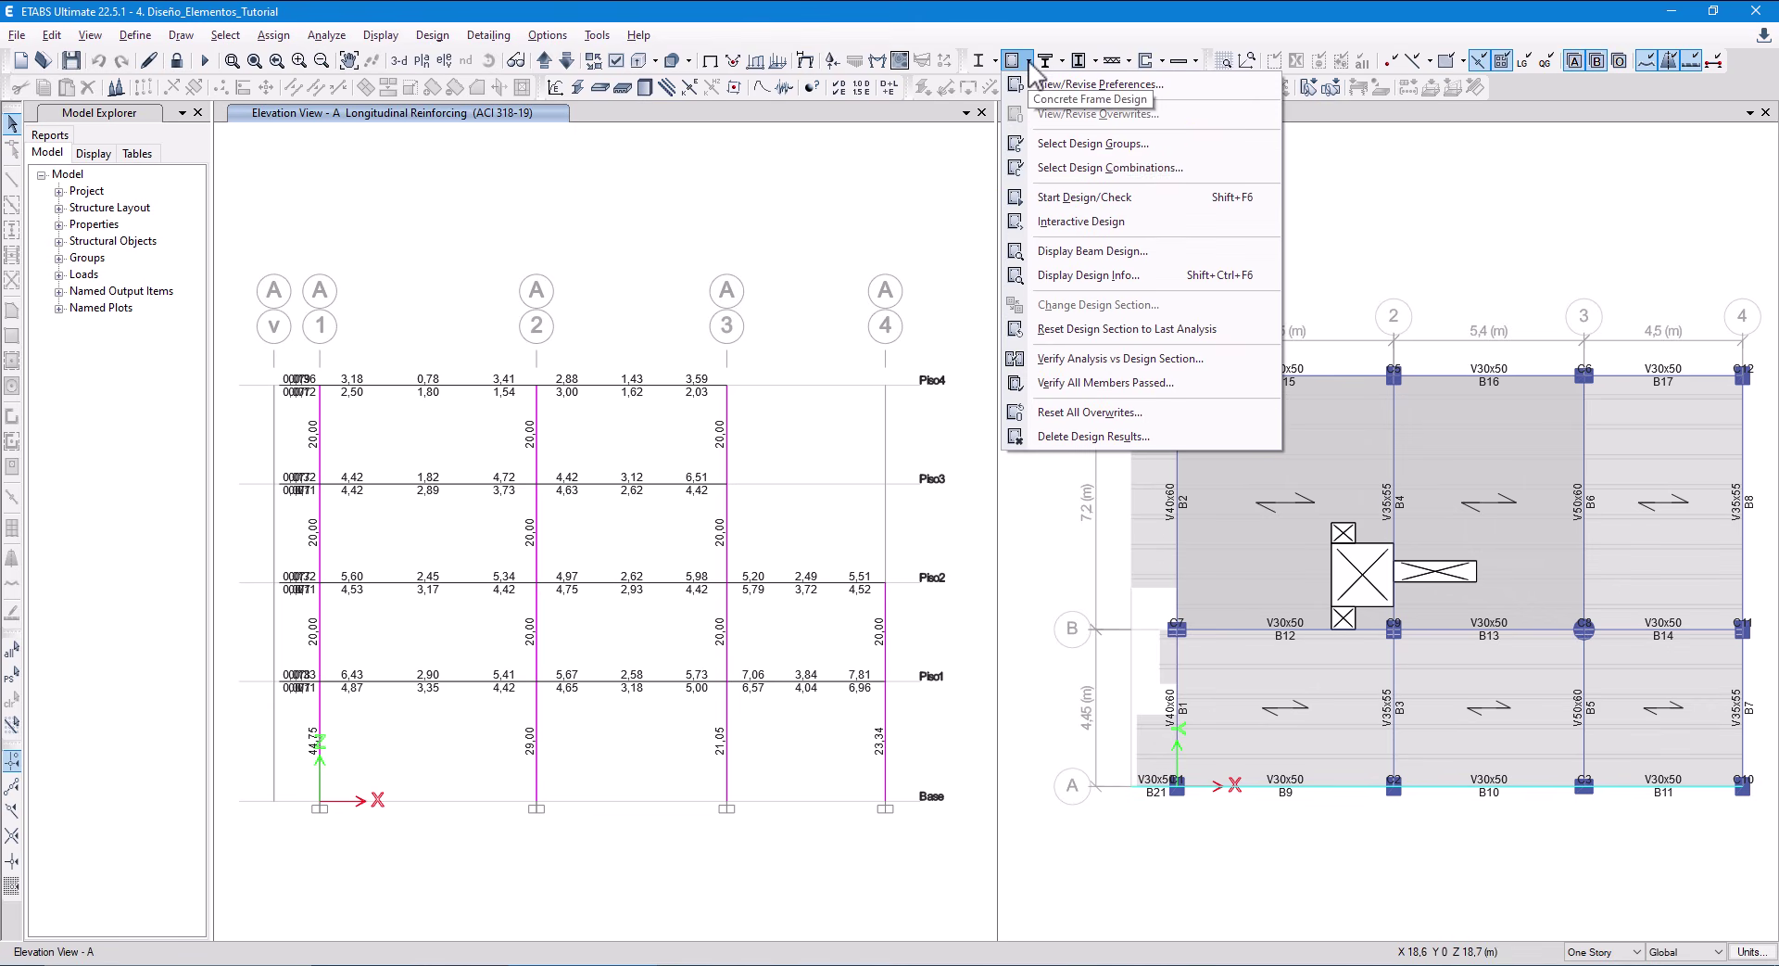
click(1082, 169)
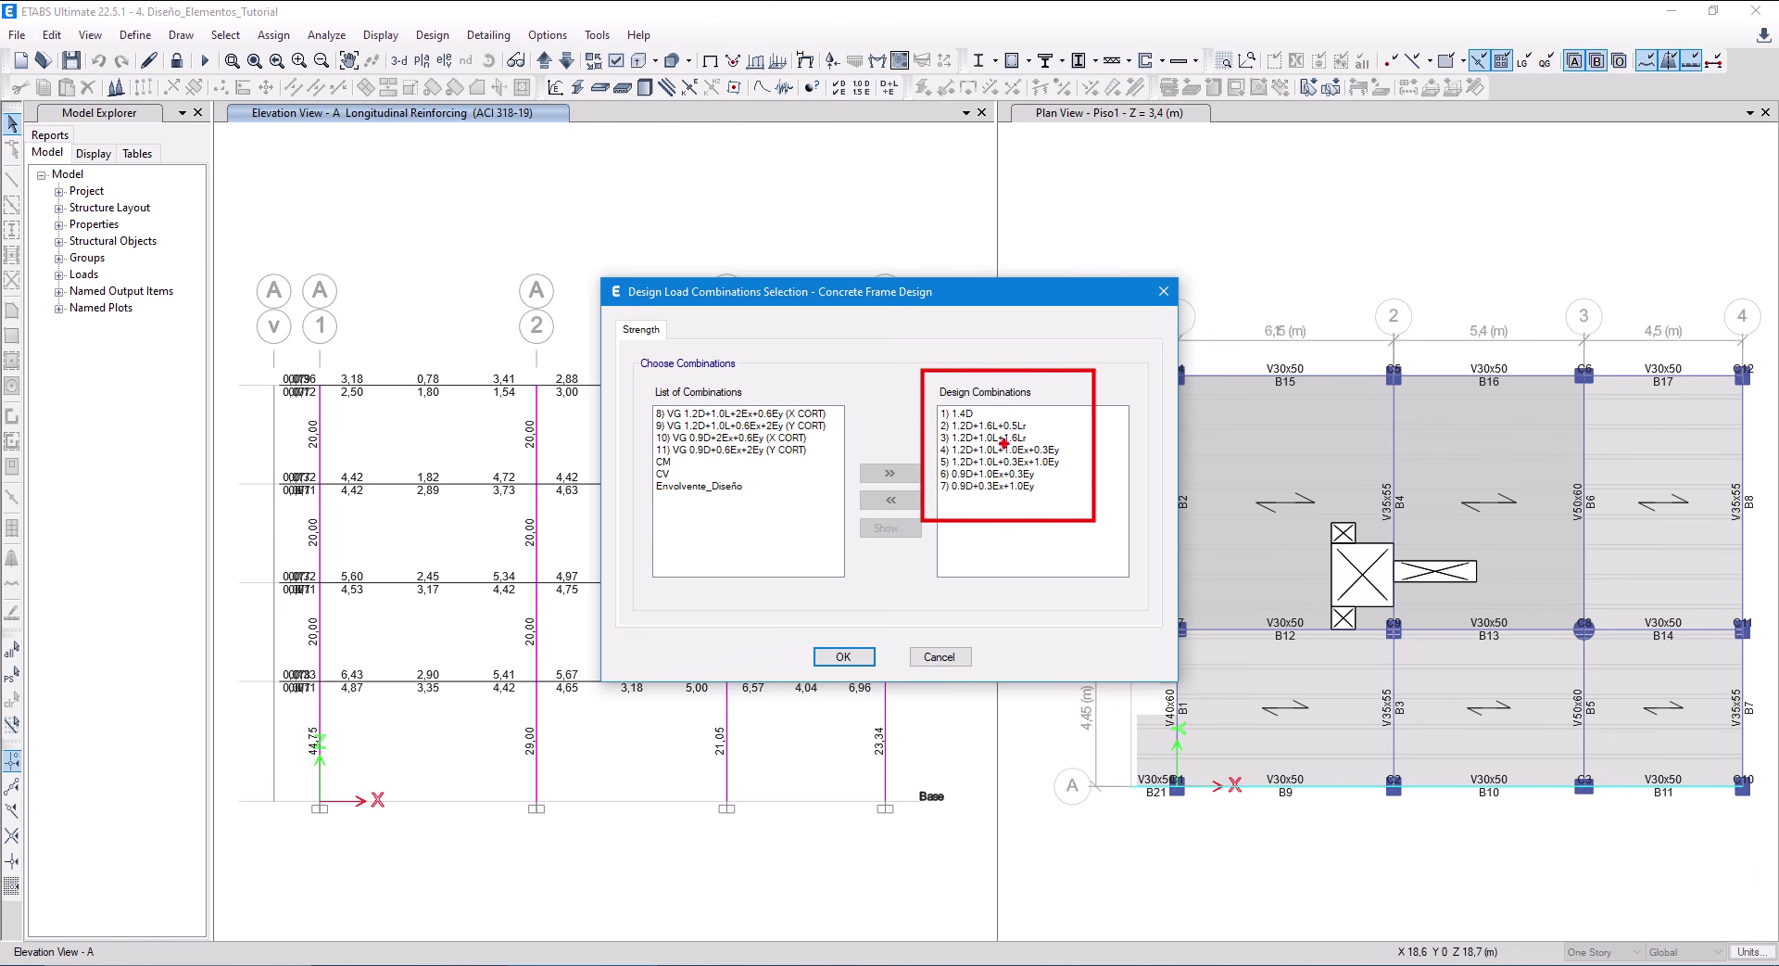
click(945, 656)
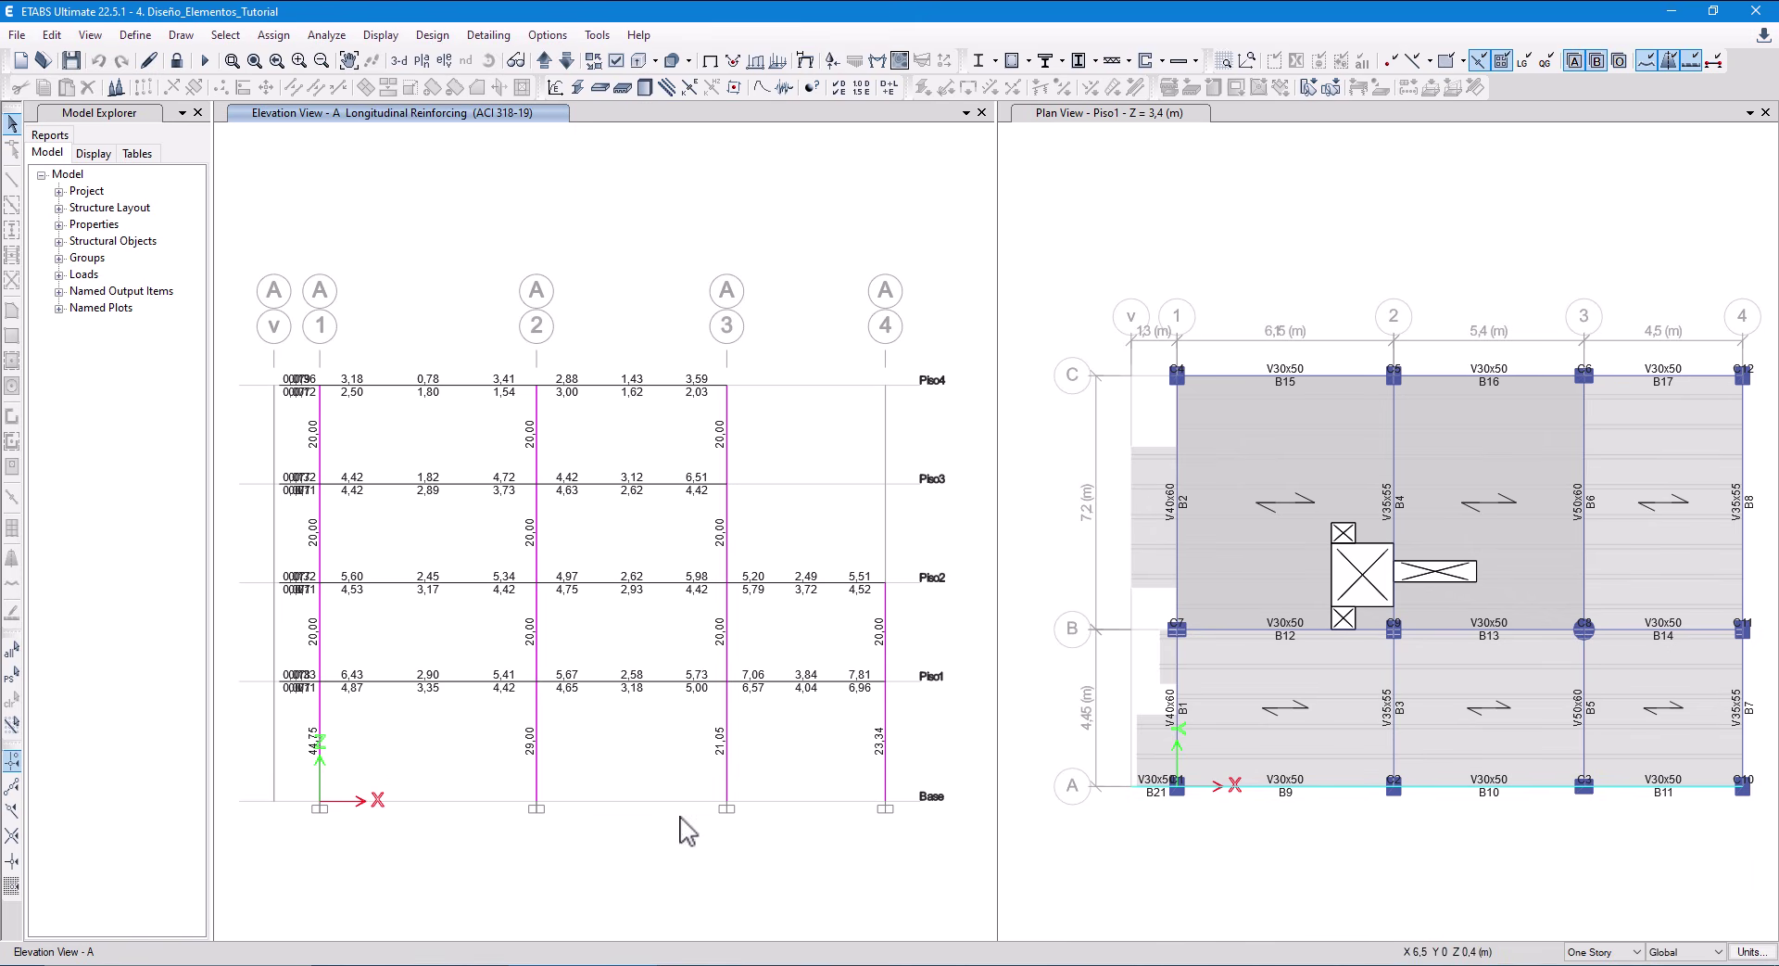
Compare column C1's steel ratios in the Excel column design module with the ETABS axis A longitudinal reinforcing, ending in Excel.
click(881, 899)
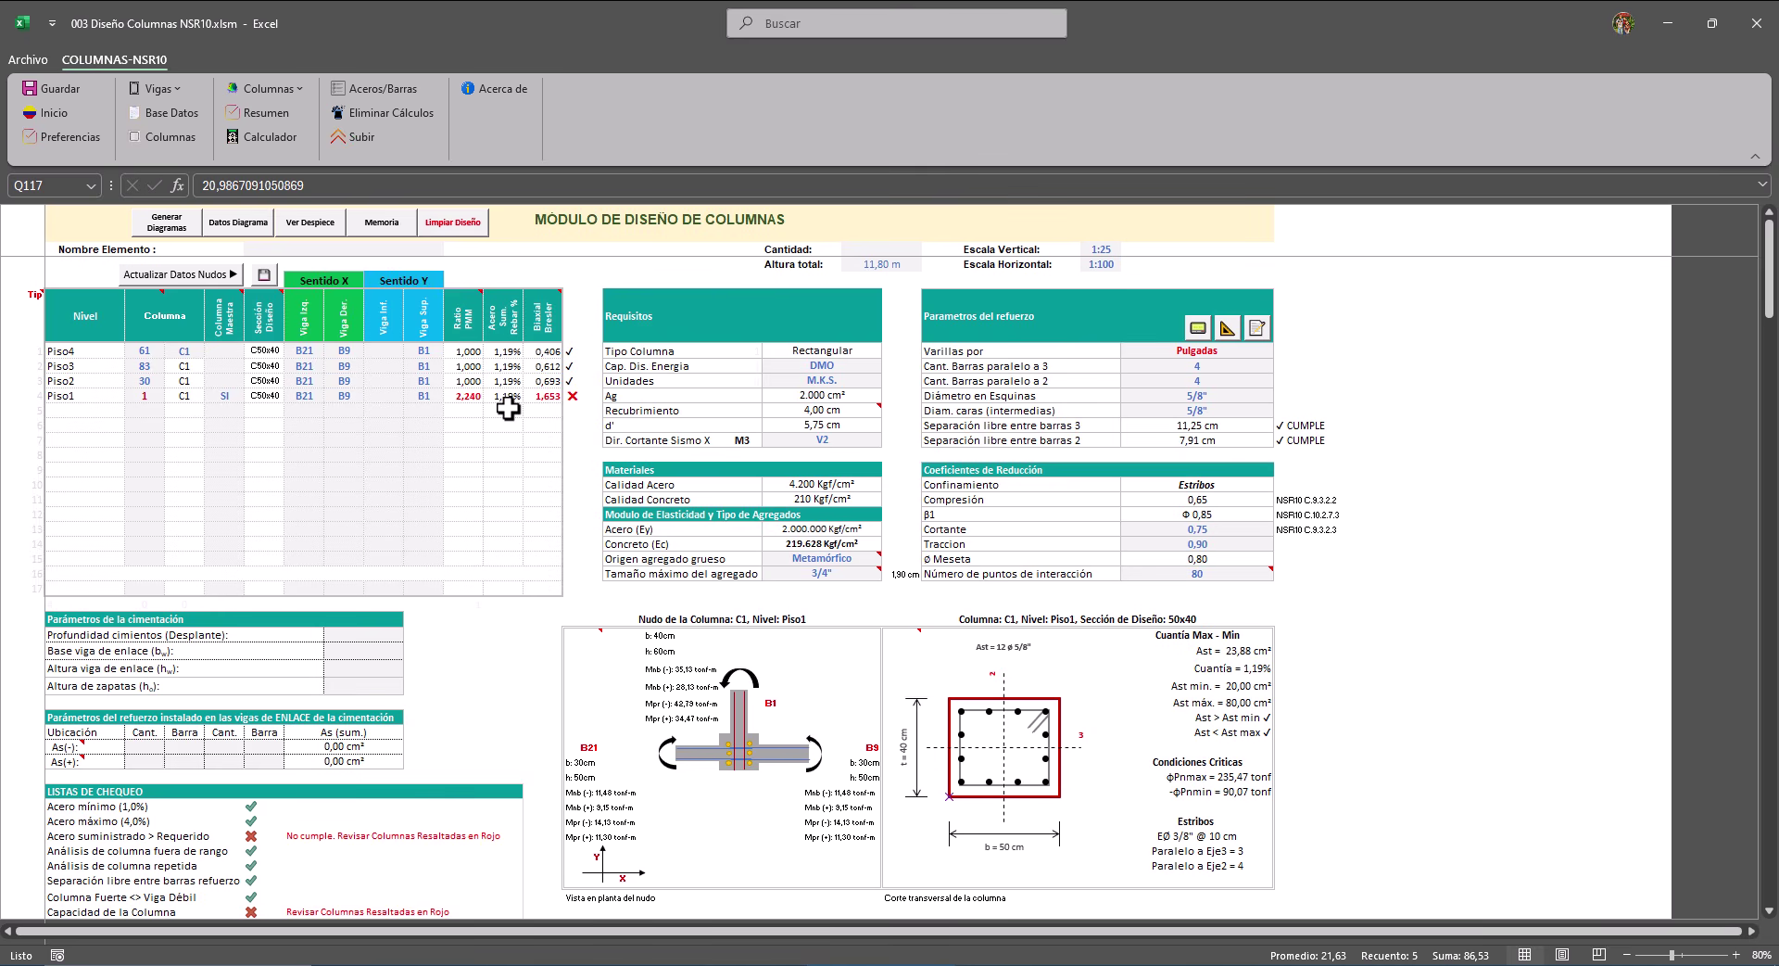
mouse_move(543, 320)
key(alt+Tab)
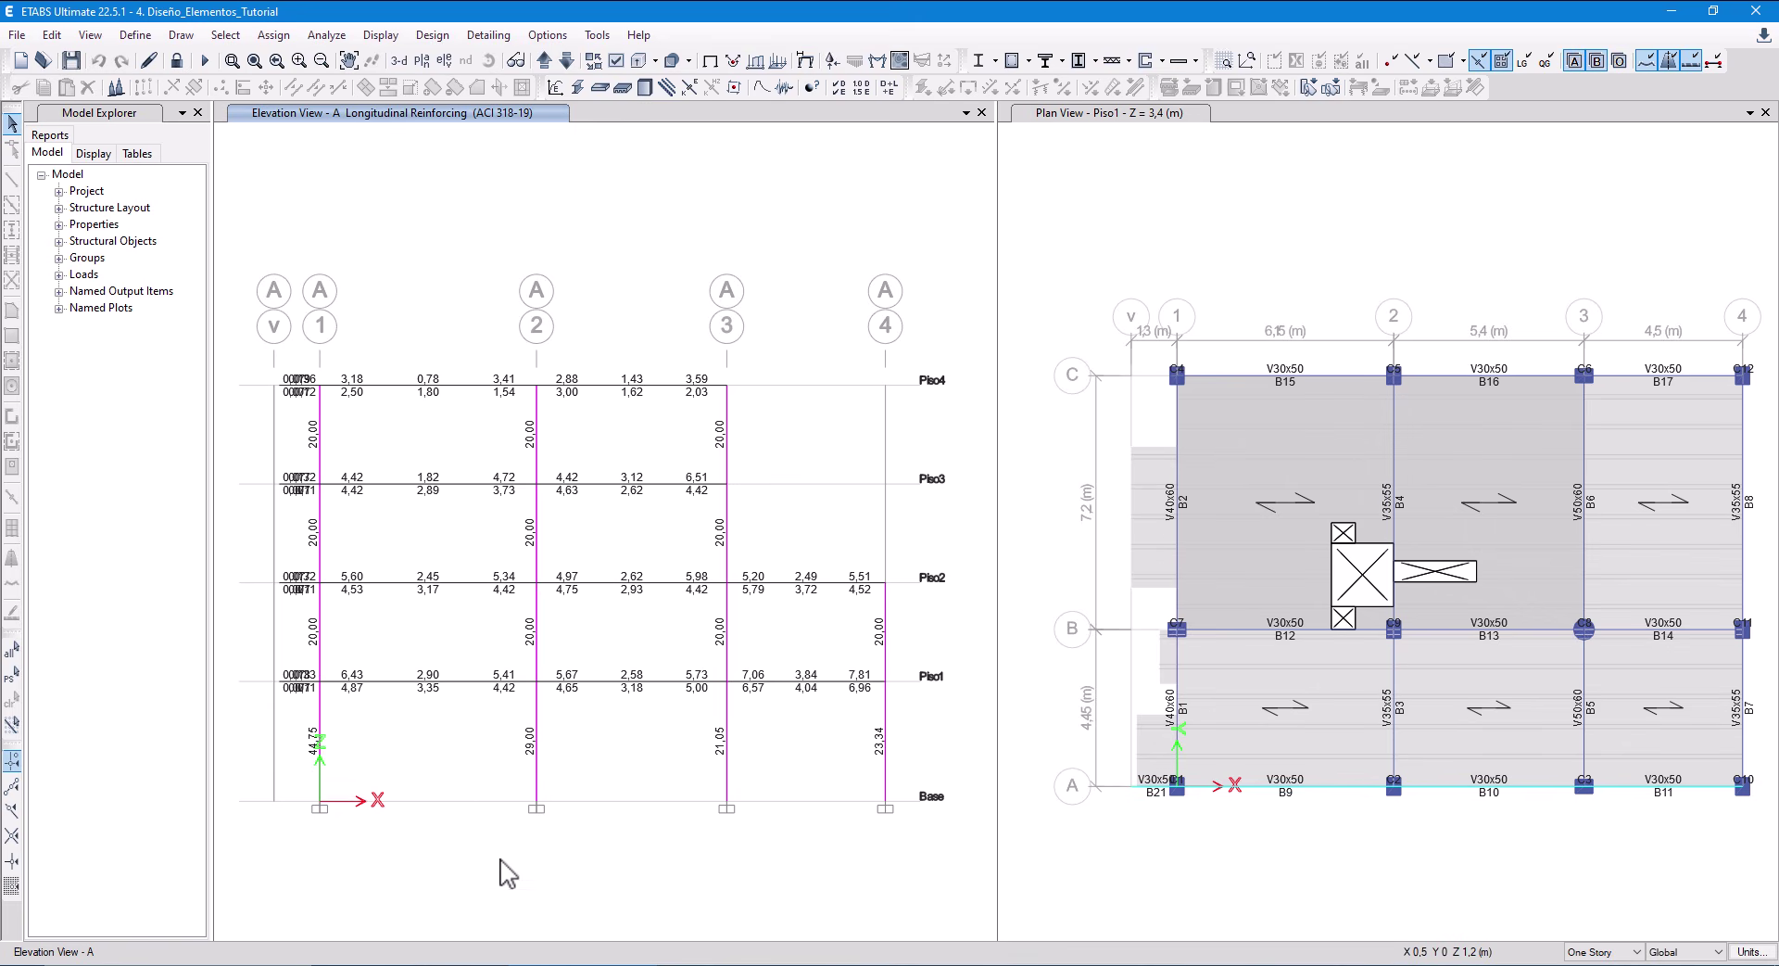
key(alt+Tab)
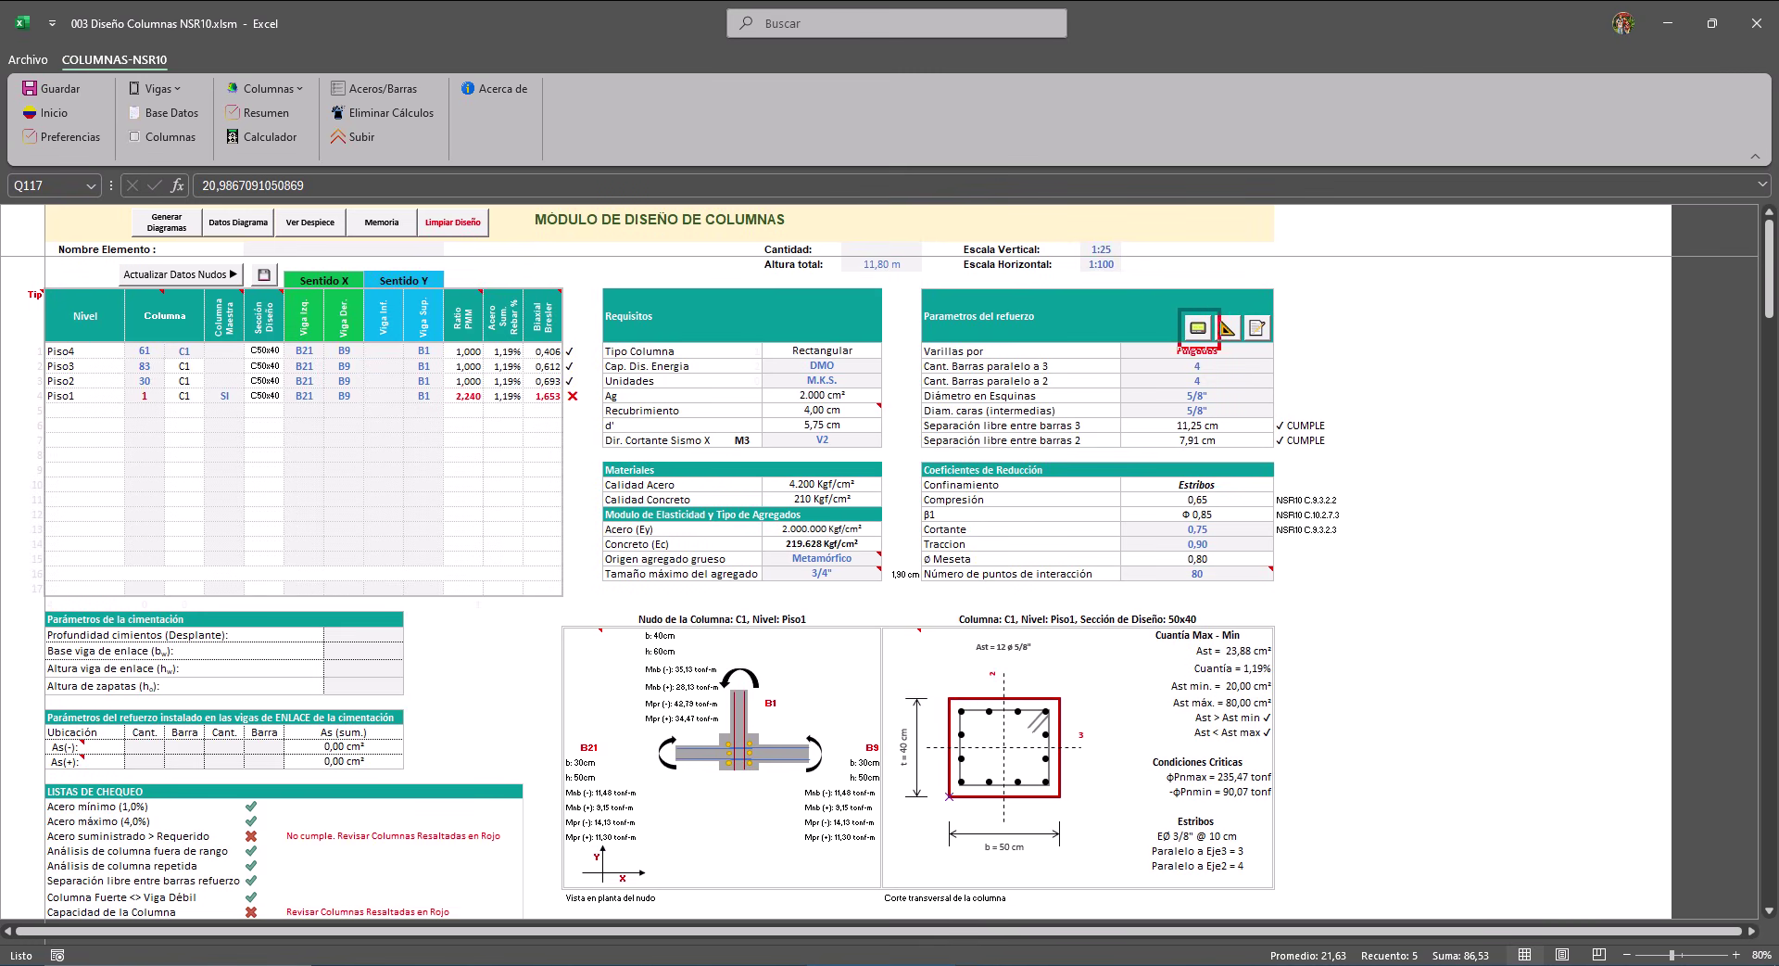
Calculate 5/8" bar combinations for 44.75 cm² of required steel in the bar arrangement calculator and examine the 23-bar and 24-bar options.
drag(213, 125, 306, 160)
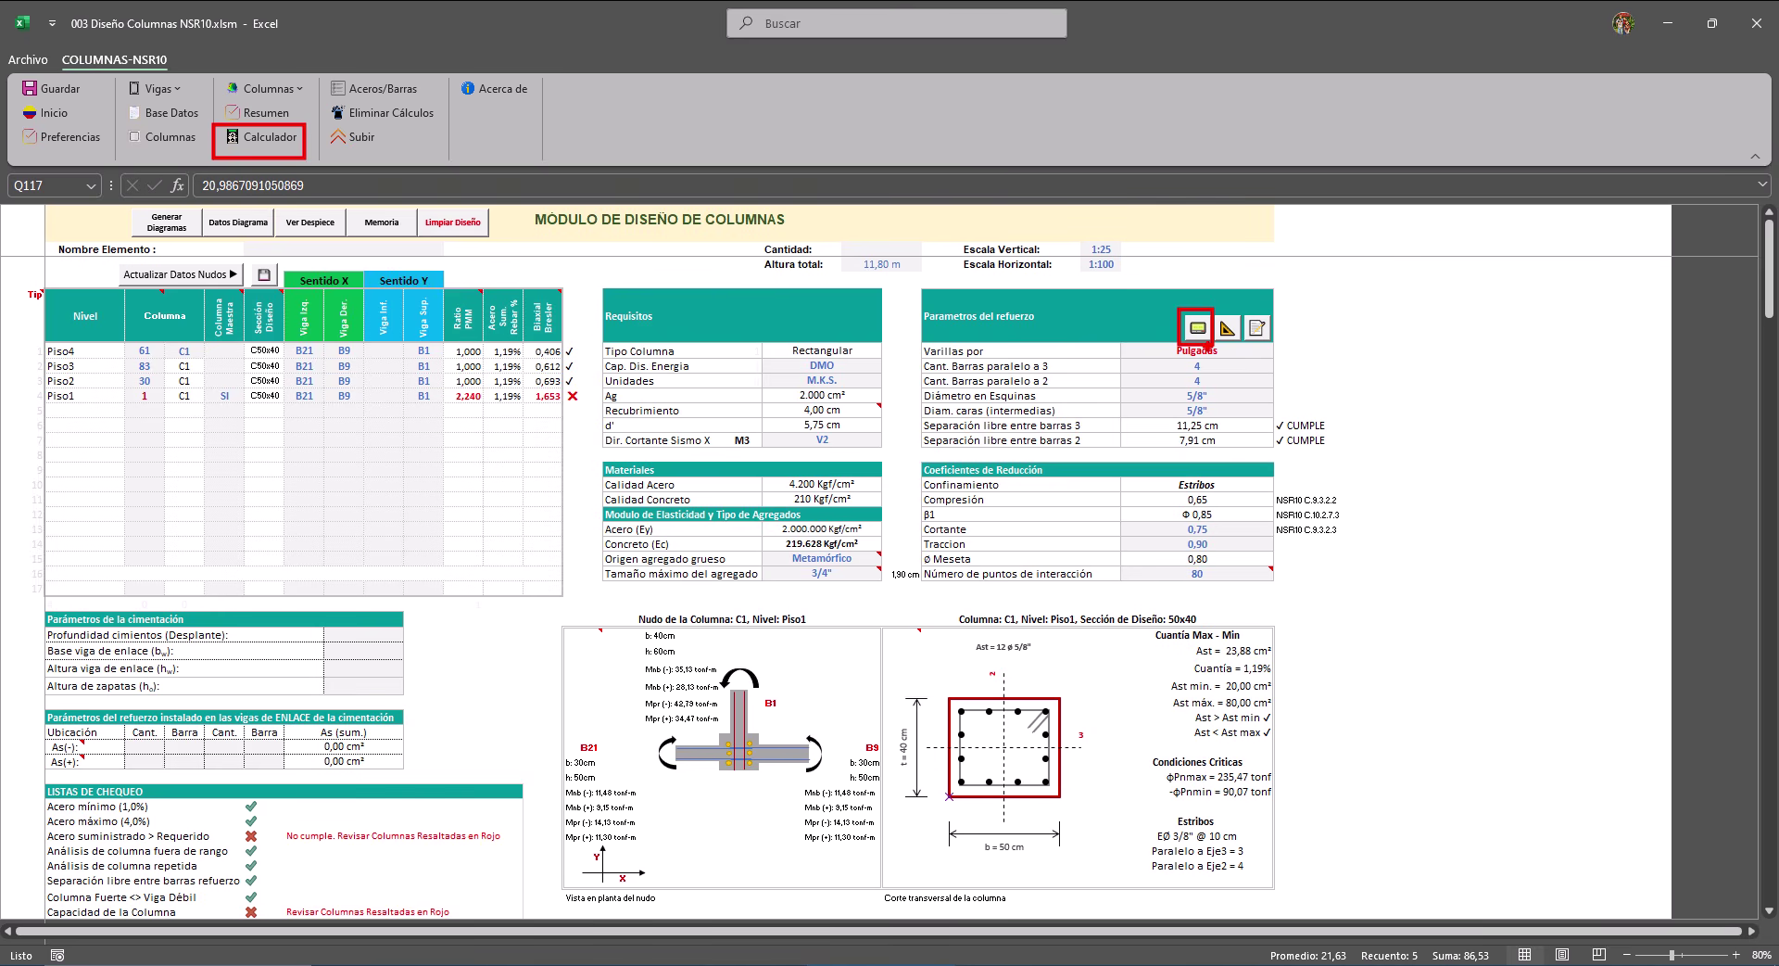
key(Escape)
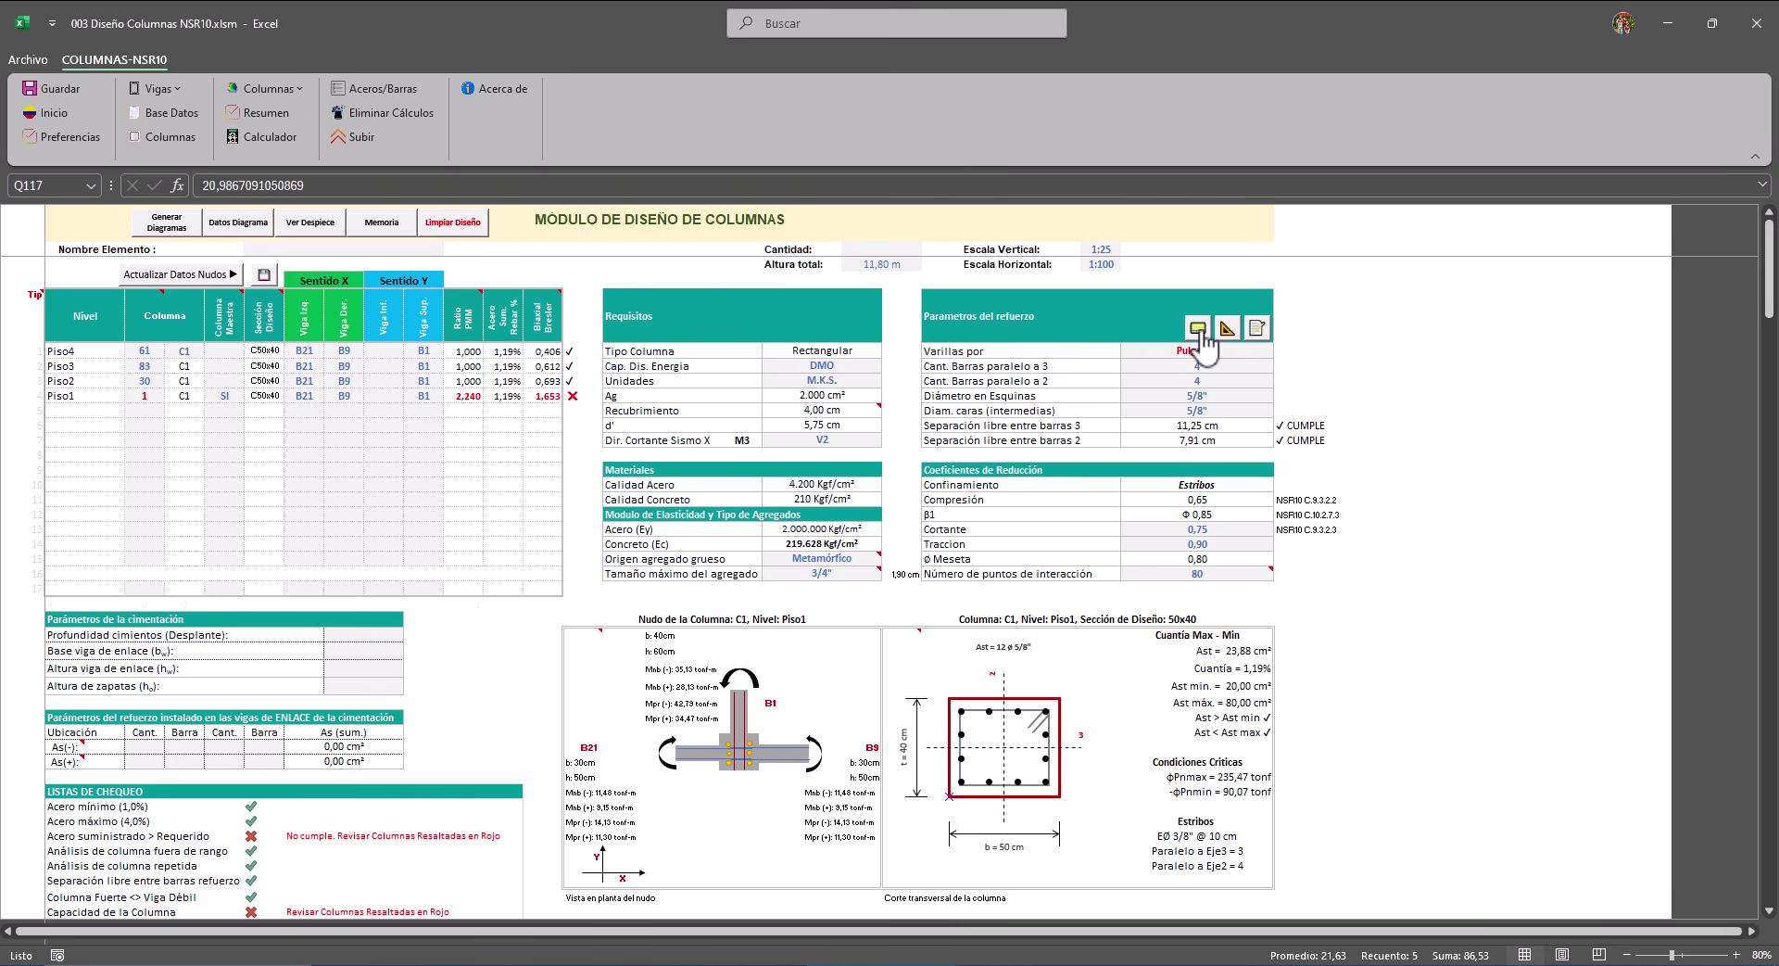
click(1198, 328)
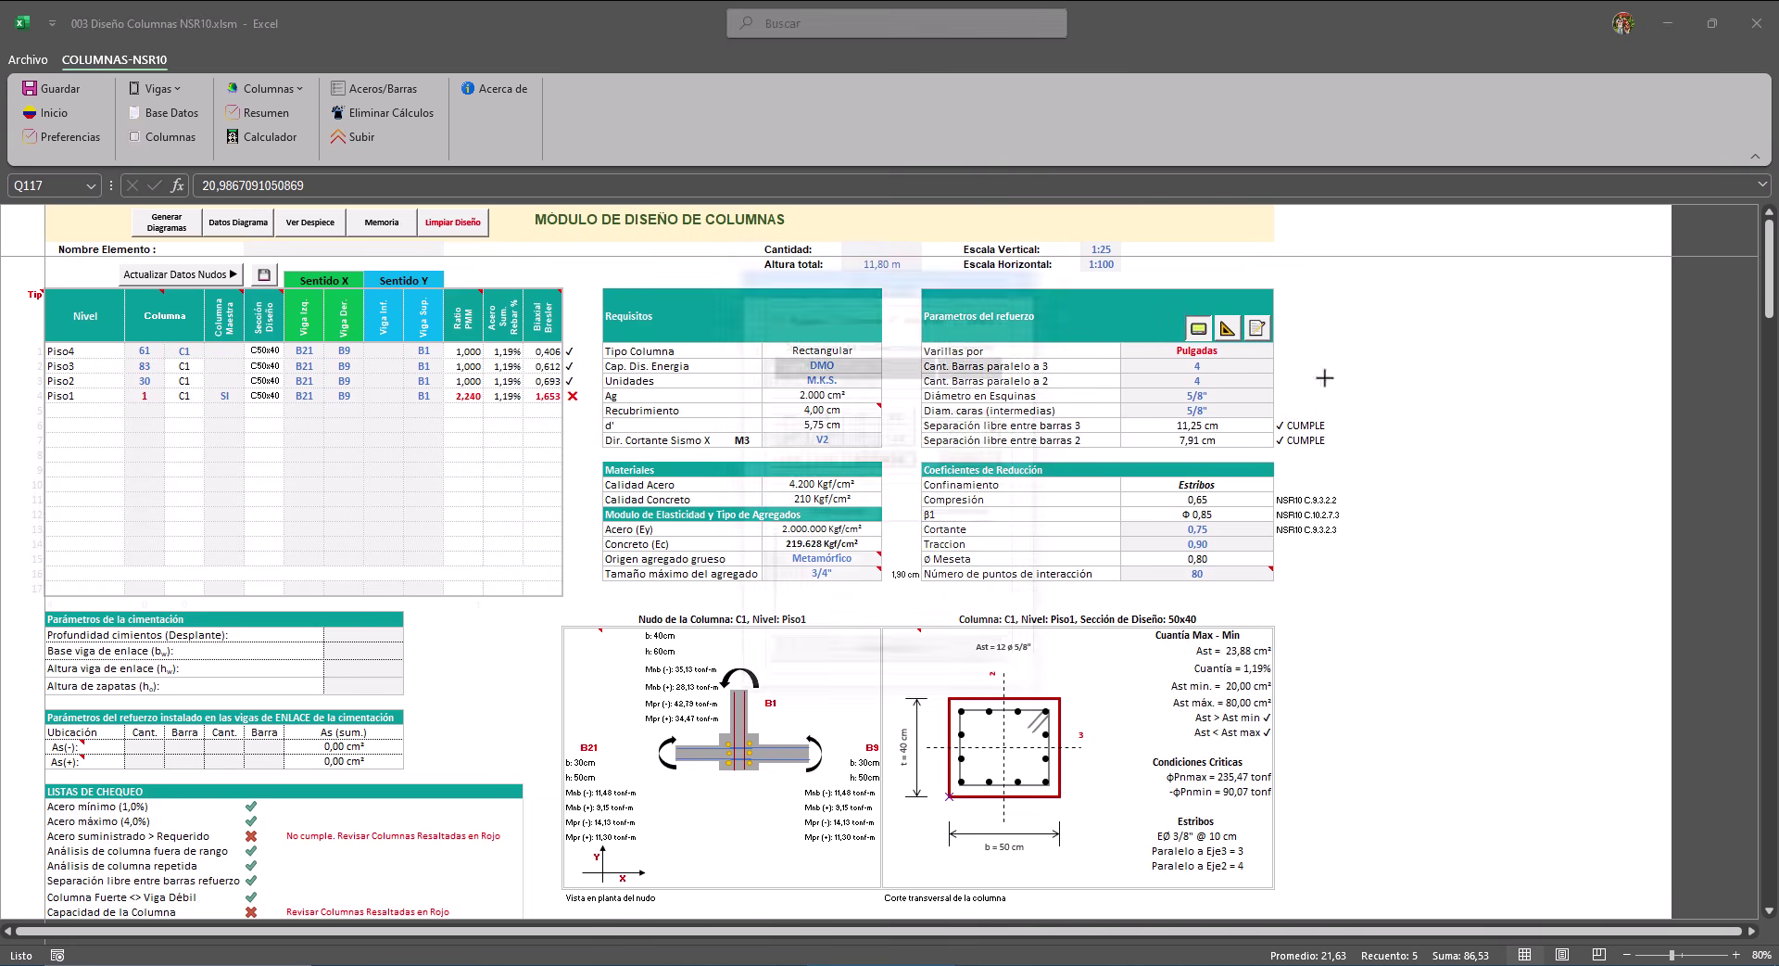
click(979, 461)
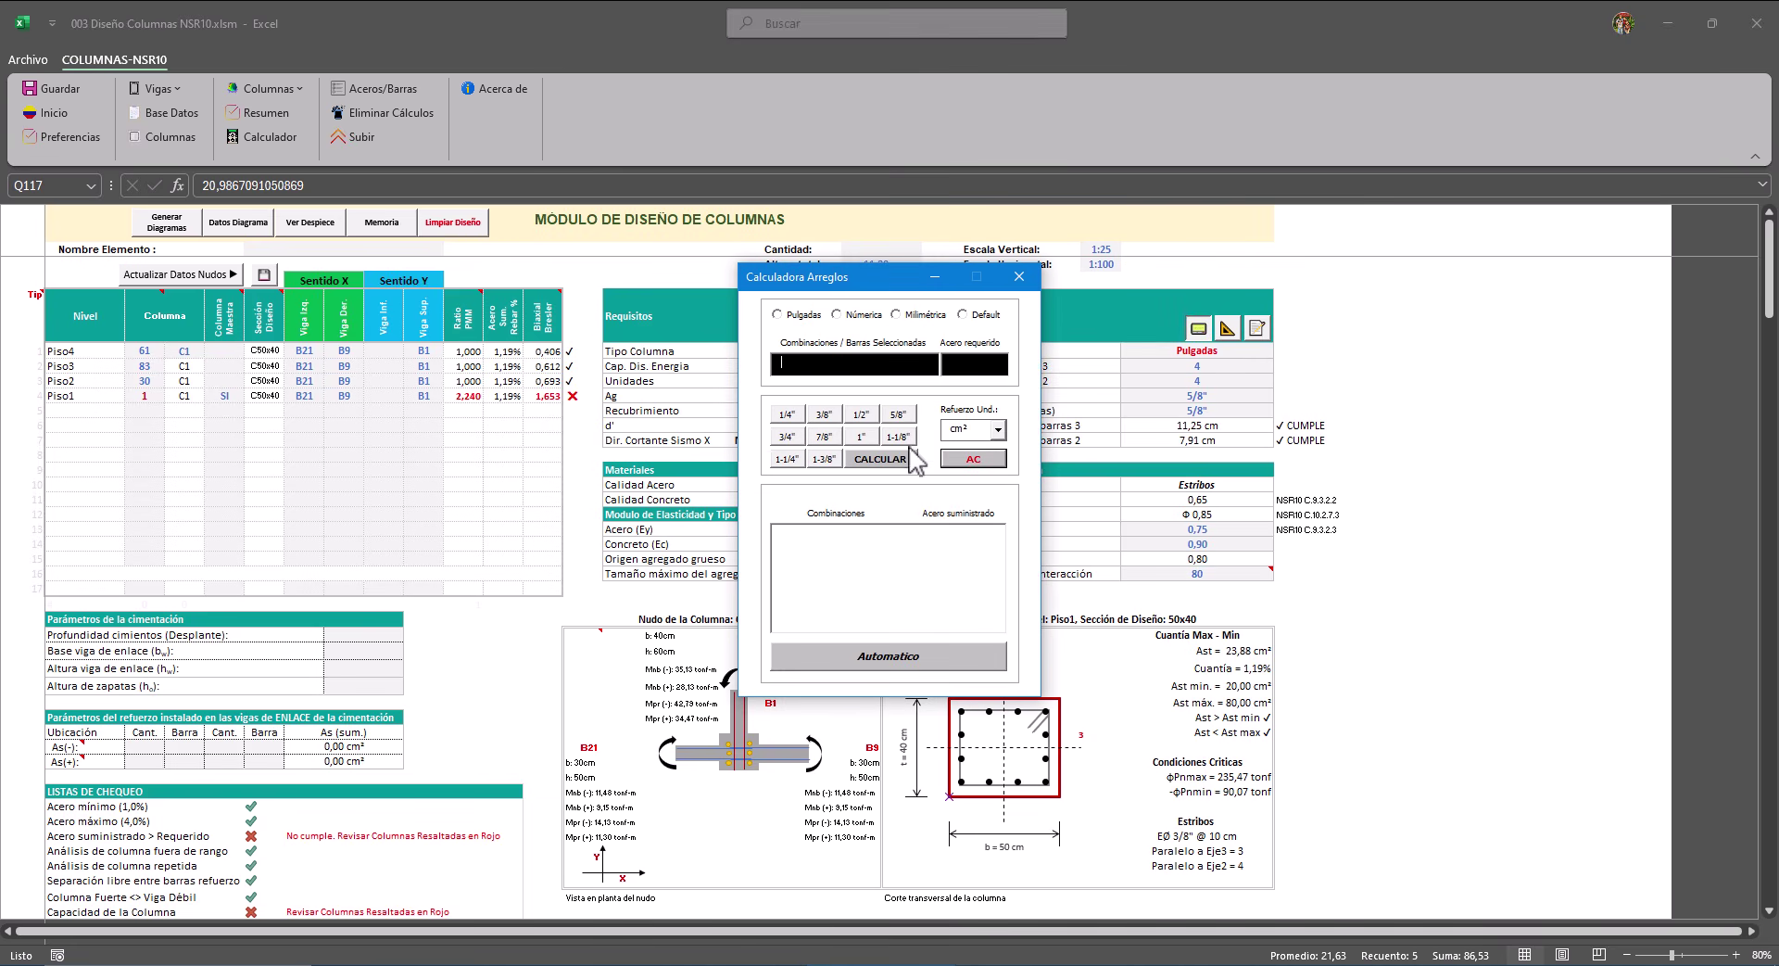
click(897, 415)
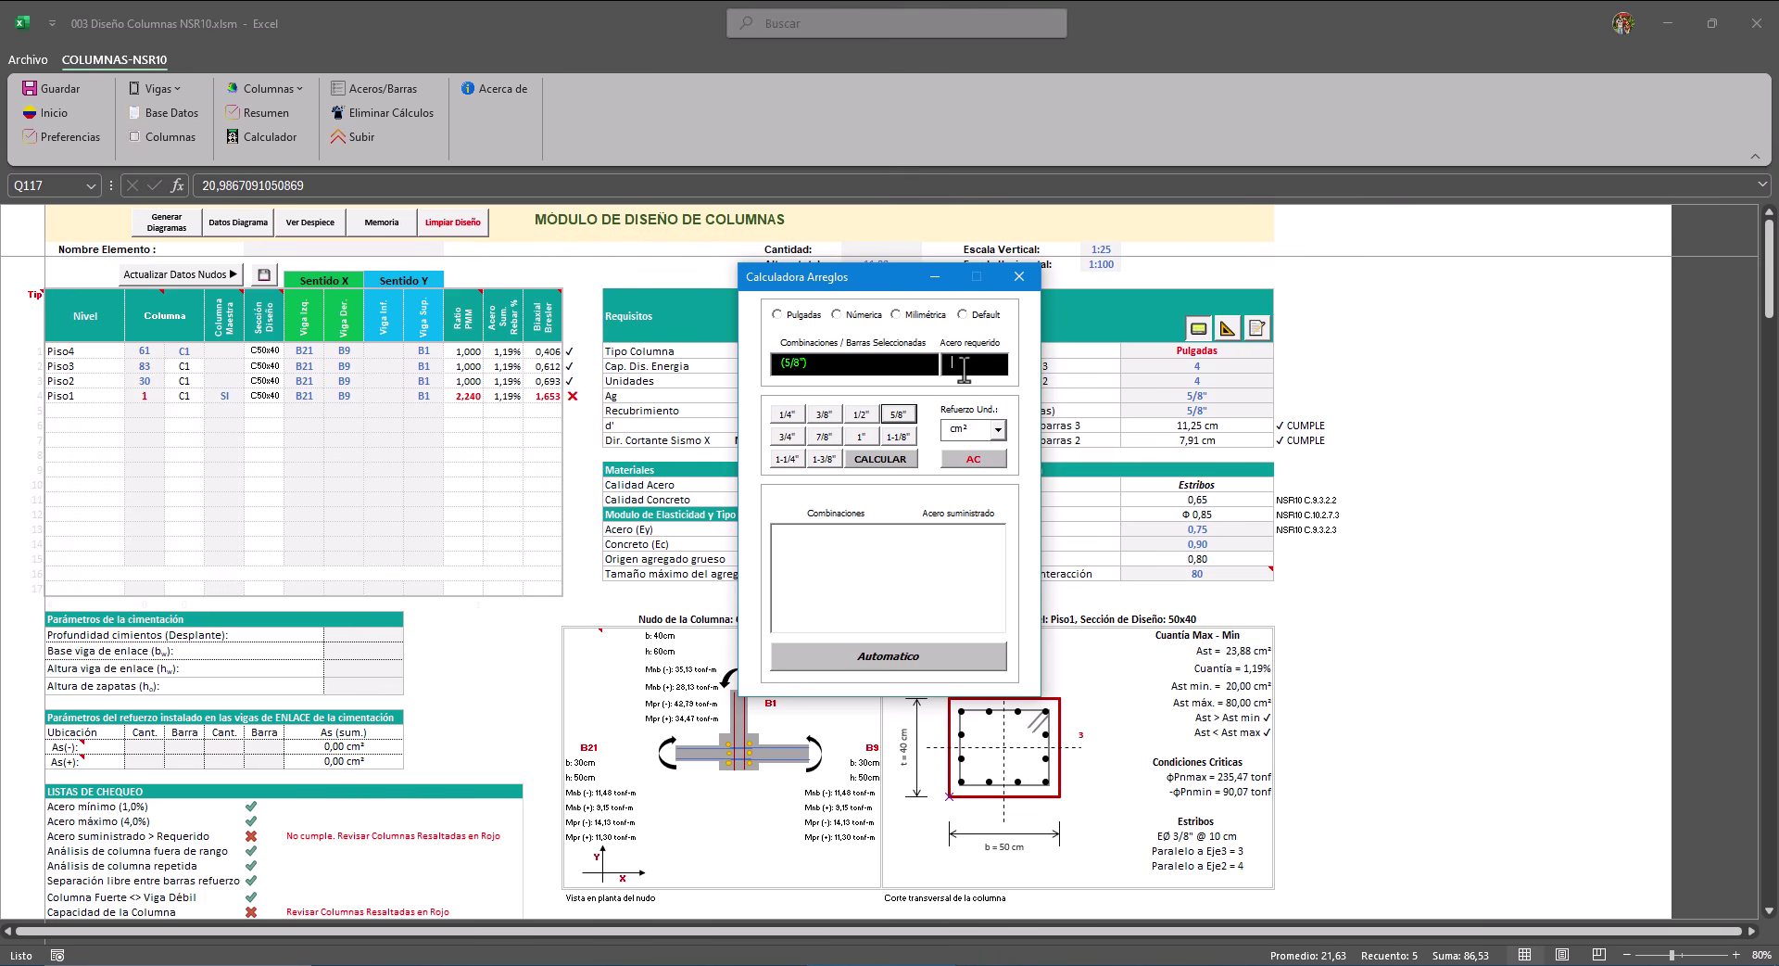
text(44.75)
click(877, 660)
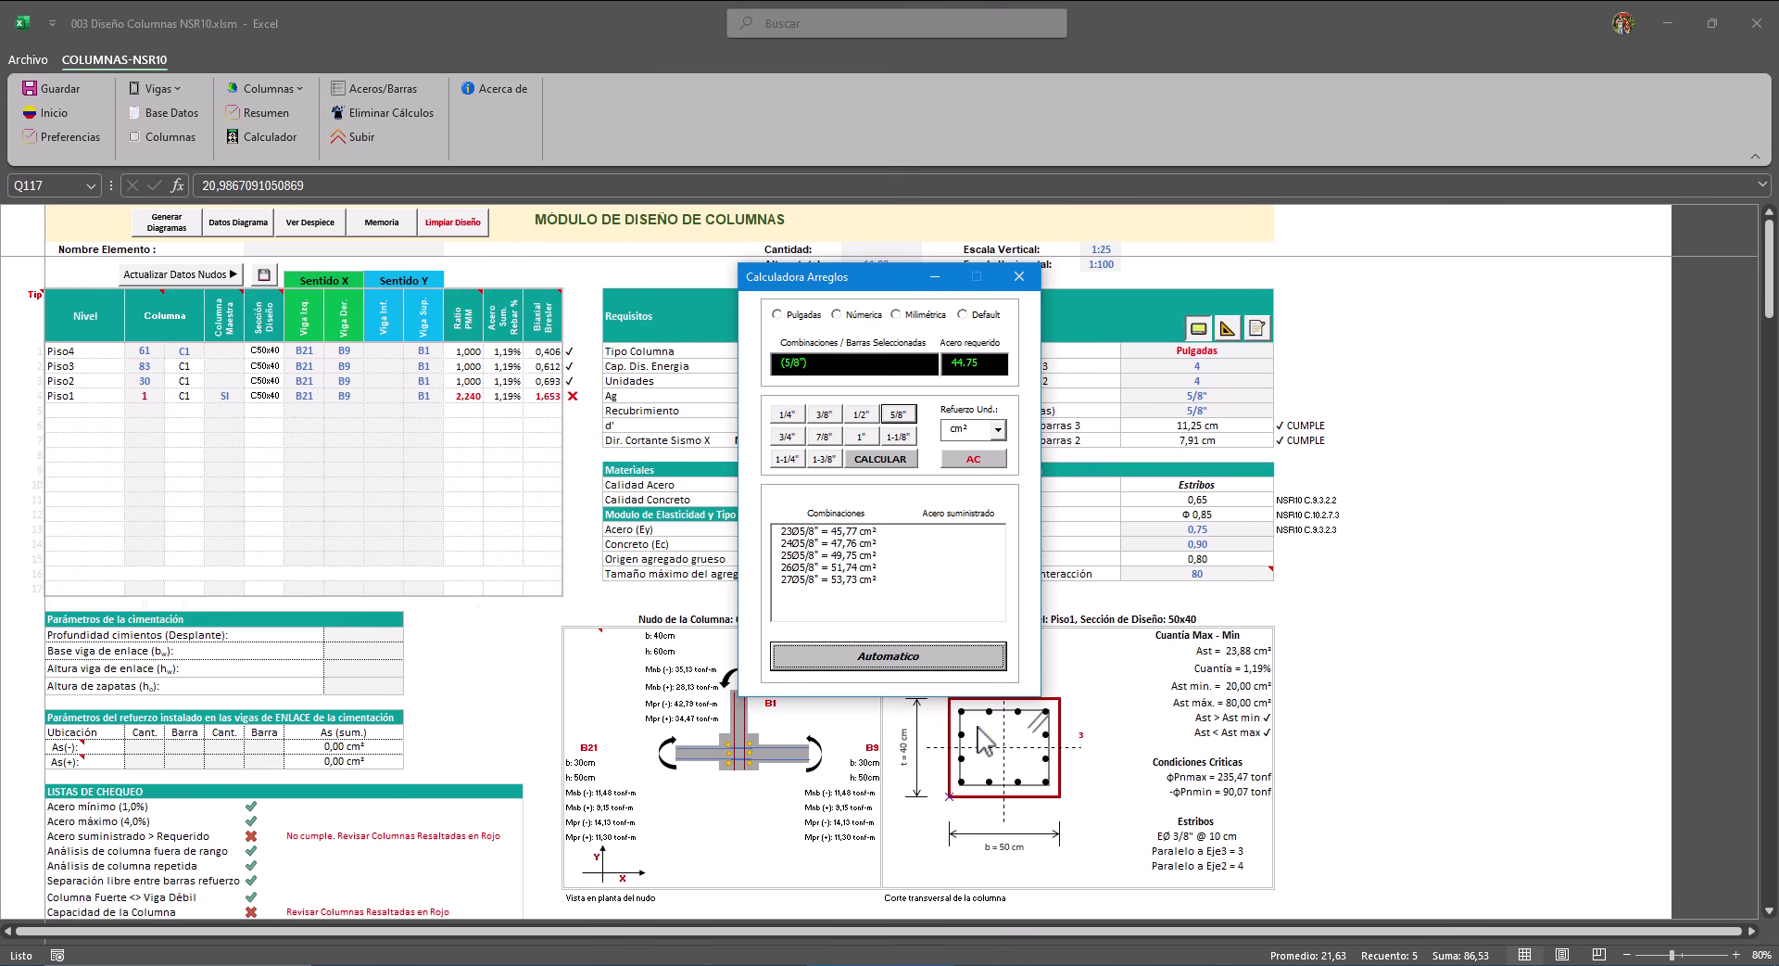
click(799, 534)
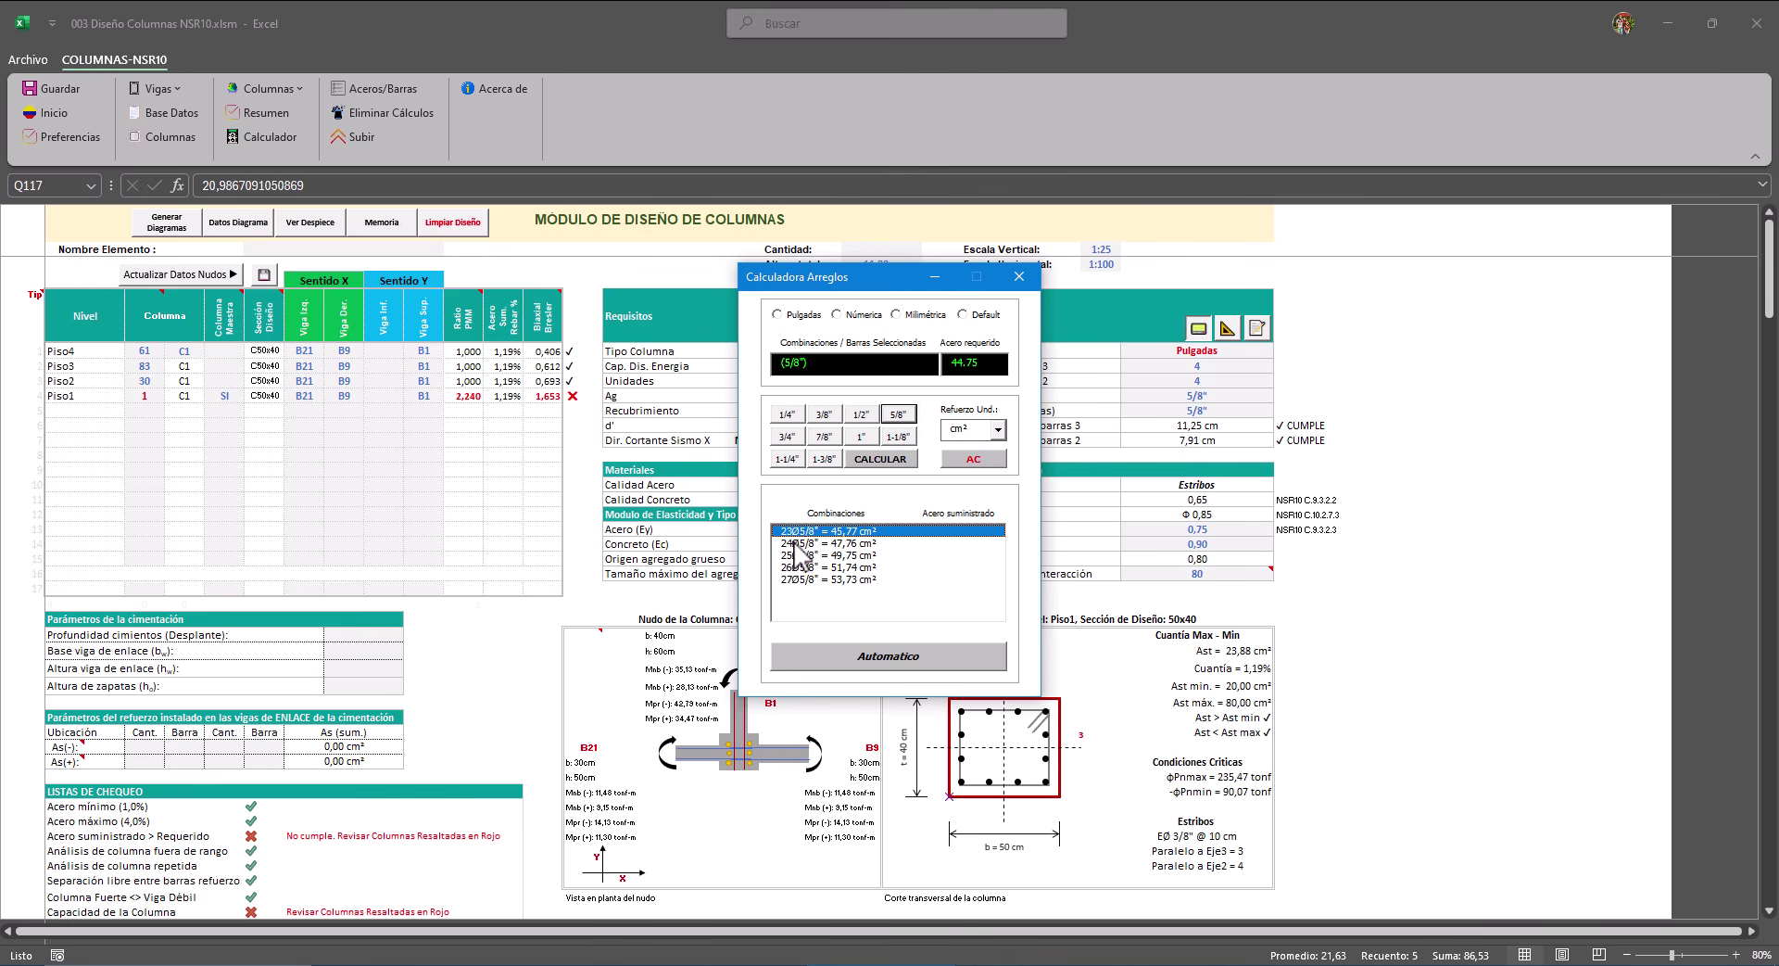
click(794, 544)
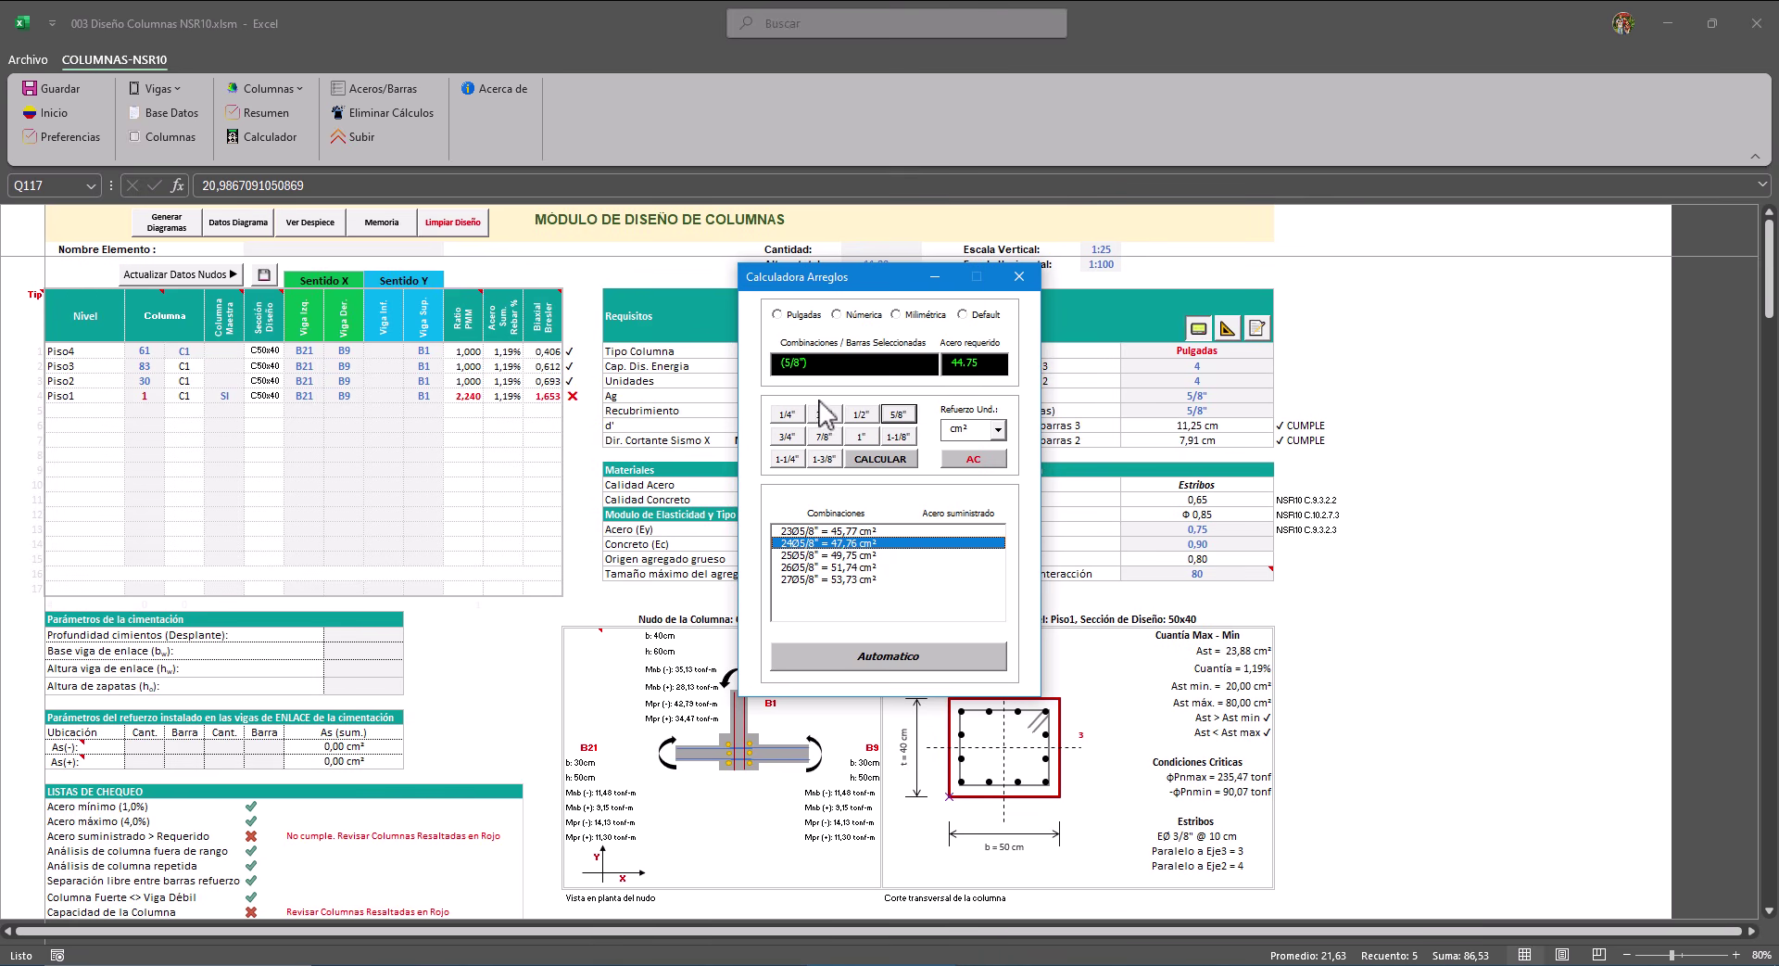
Clear the calculator, calculate 3/4" bar combinations for 44.75 cm² of required steel, examine the 16-bar option and close the calculator.
click(973, 458)
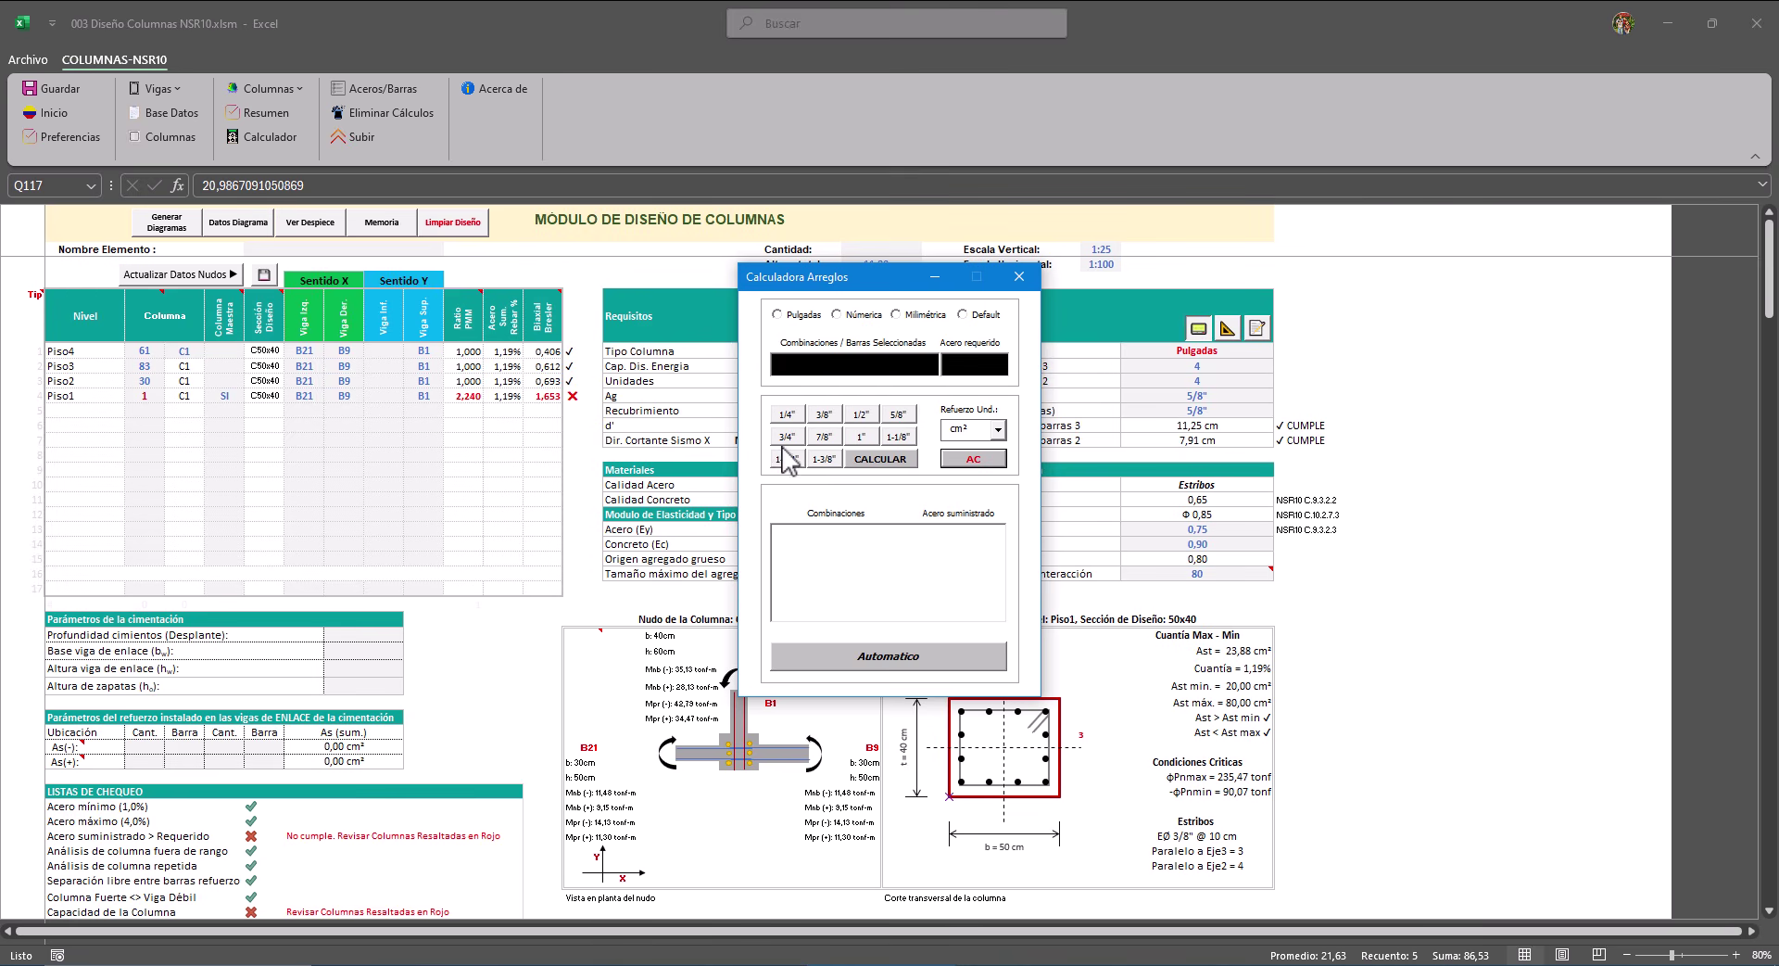
click(786, 436)
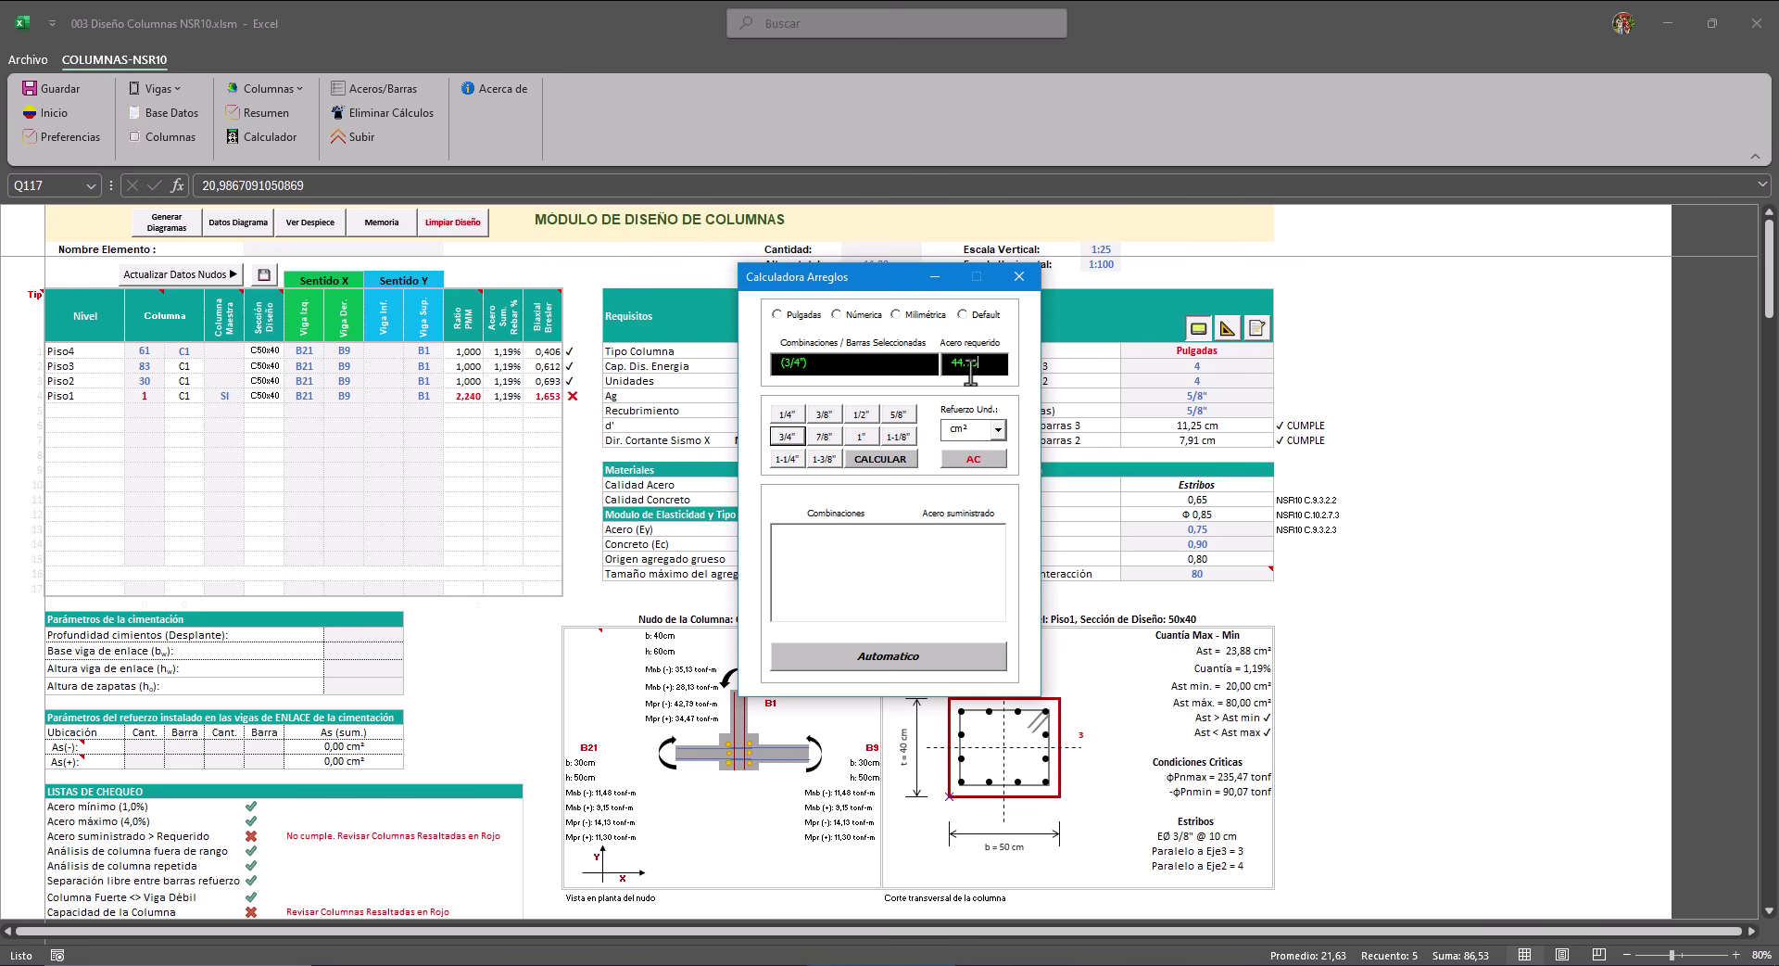
click(880, 658)
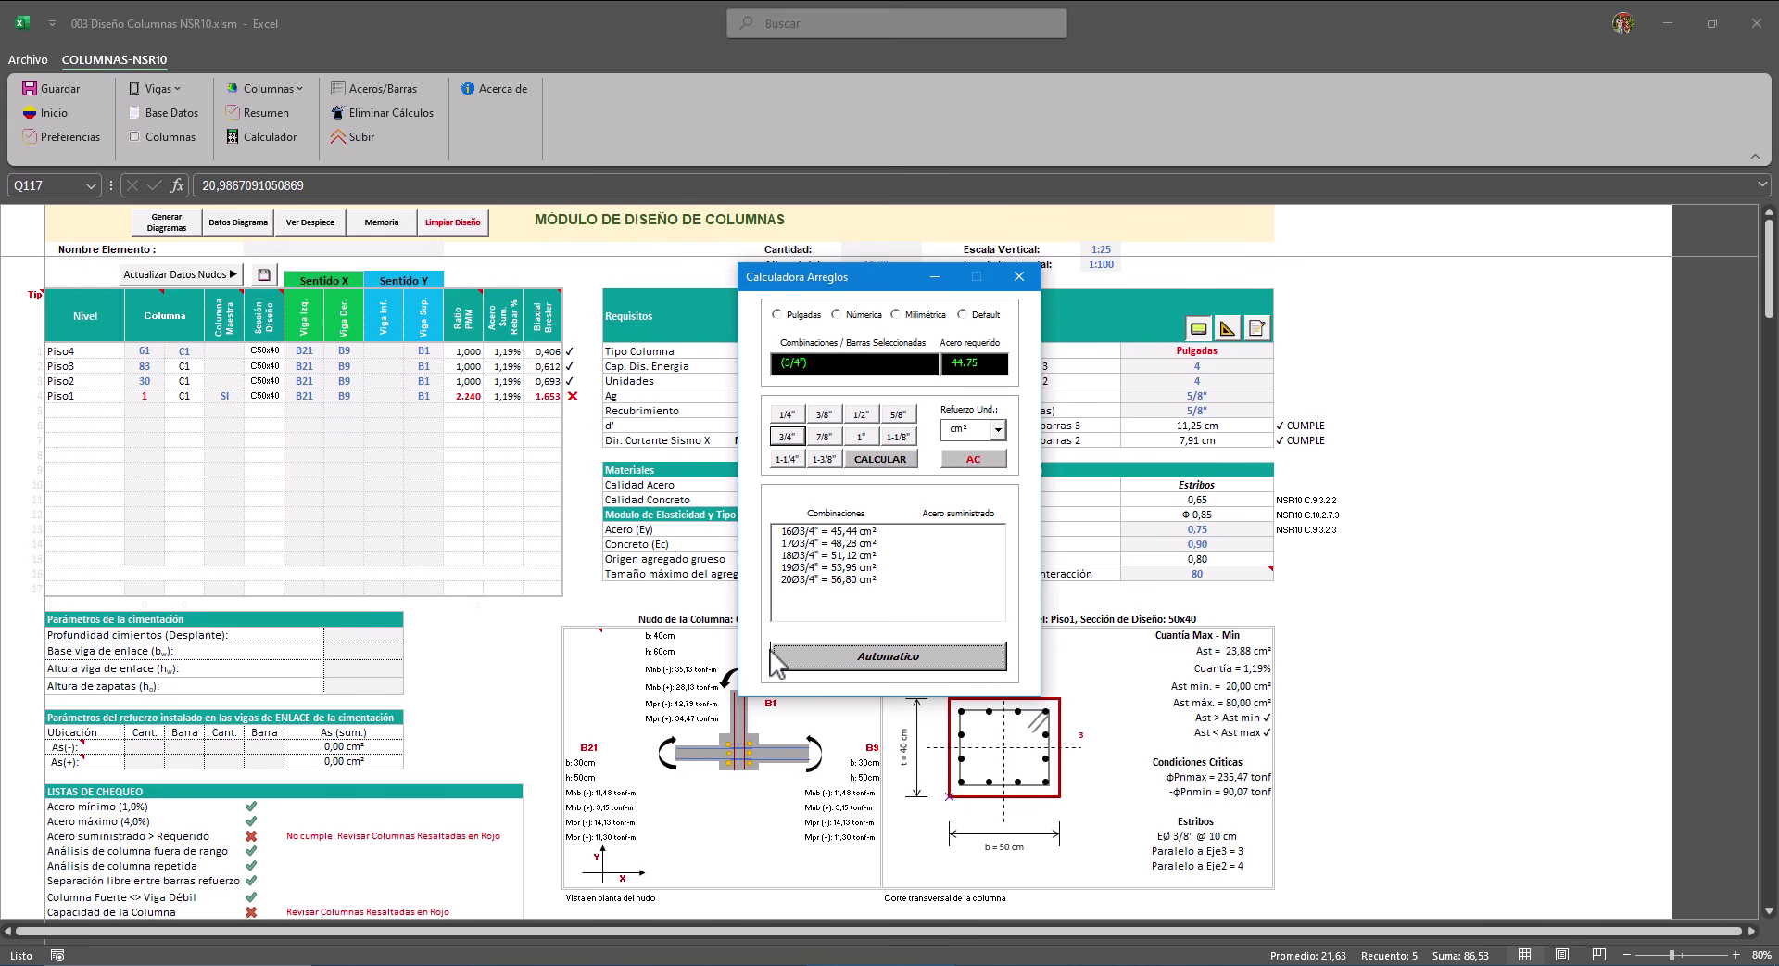
click(805, 532)
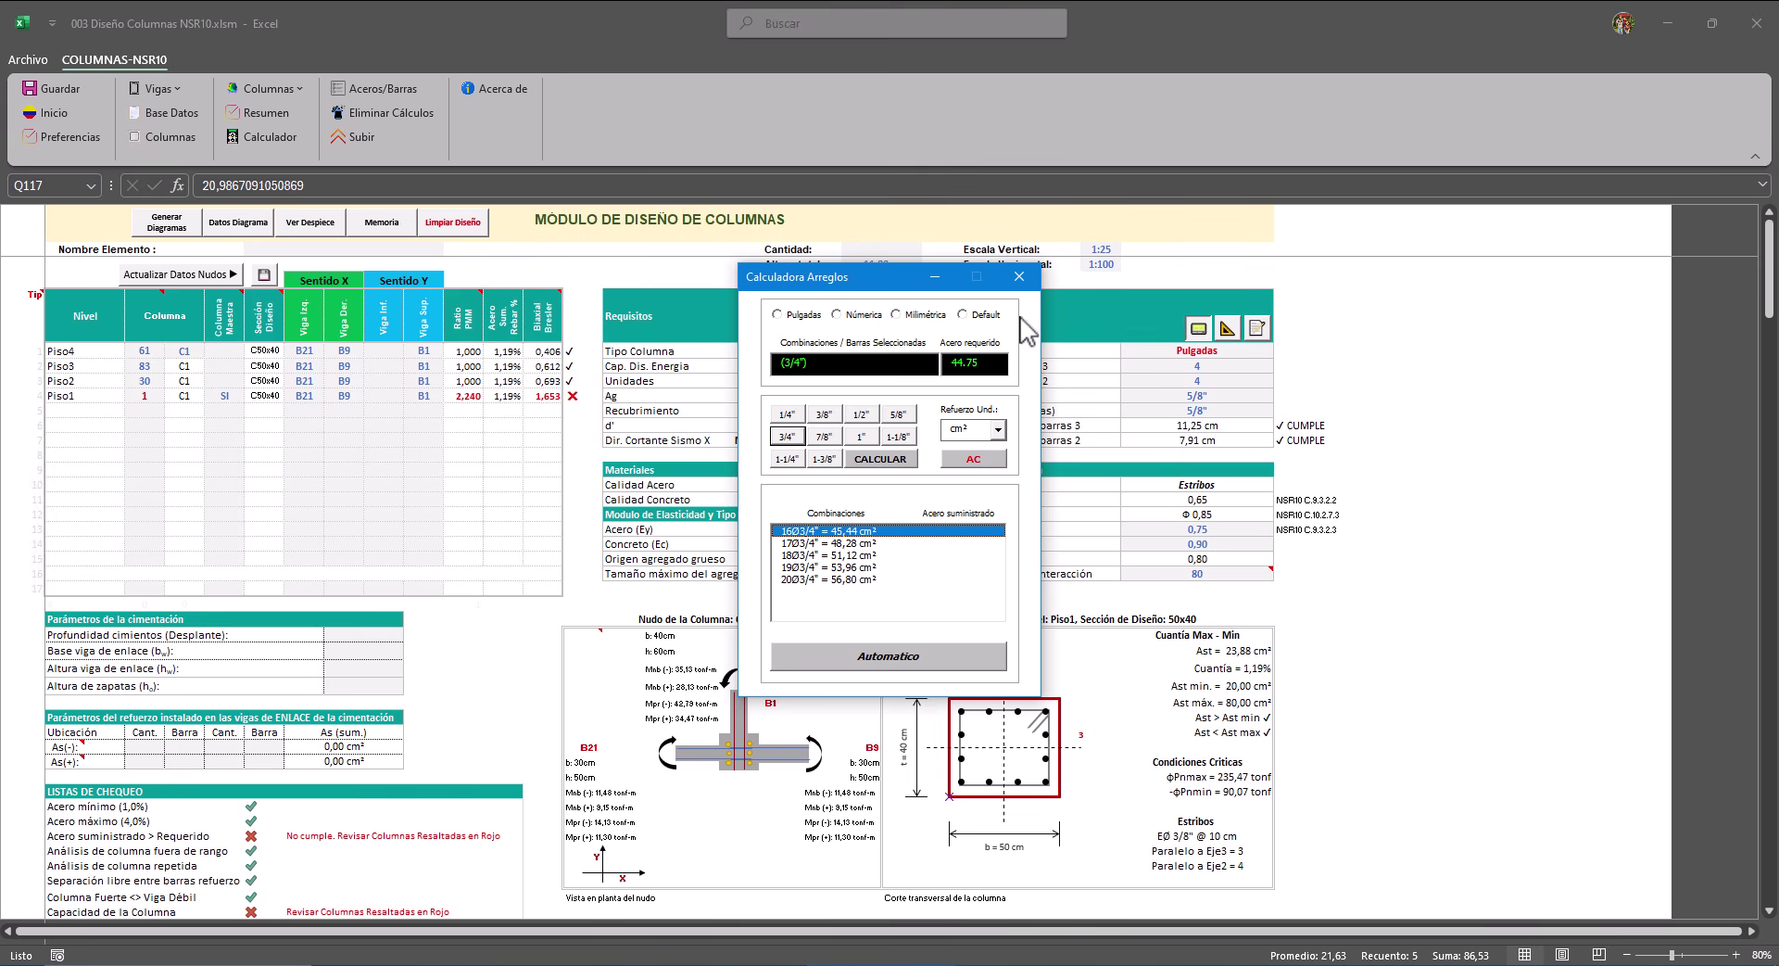
click(1019, 278)
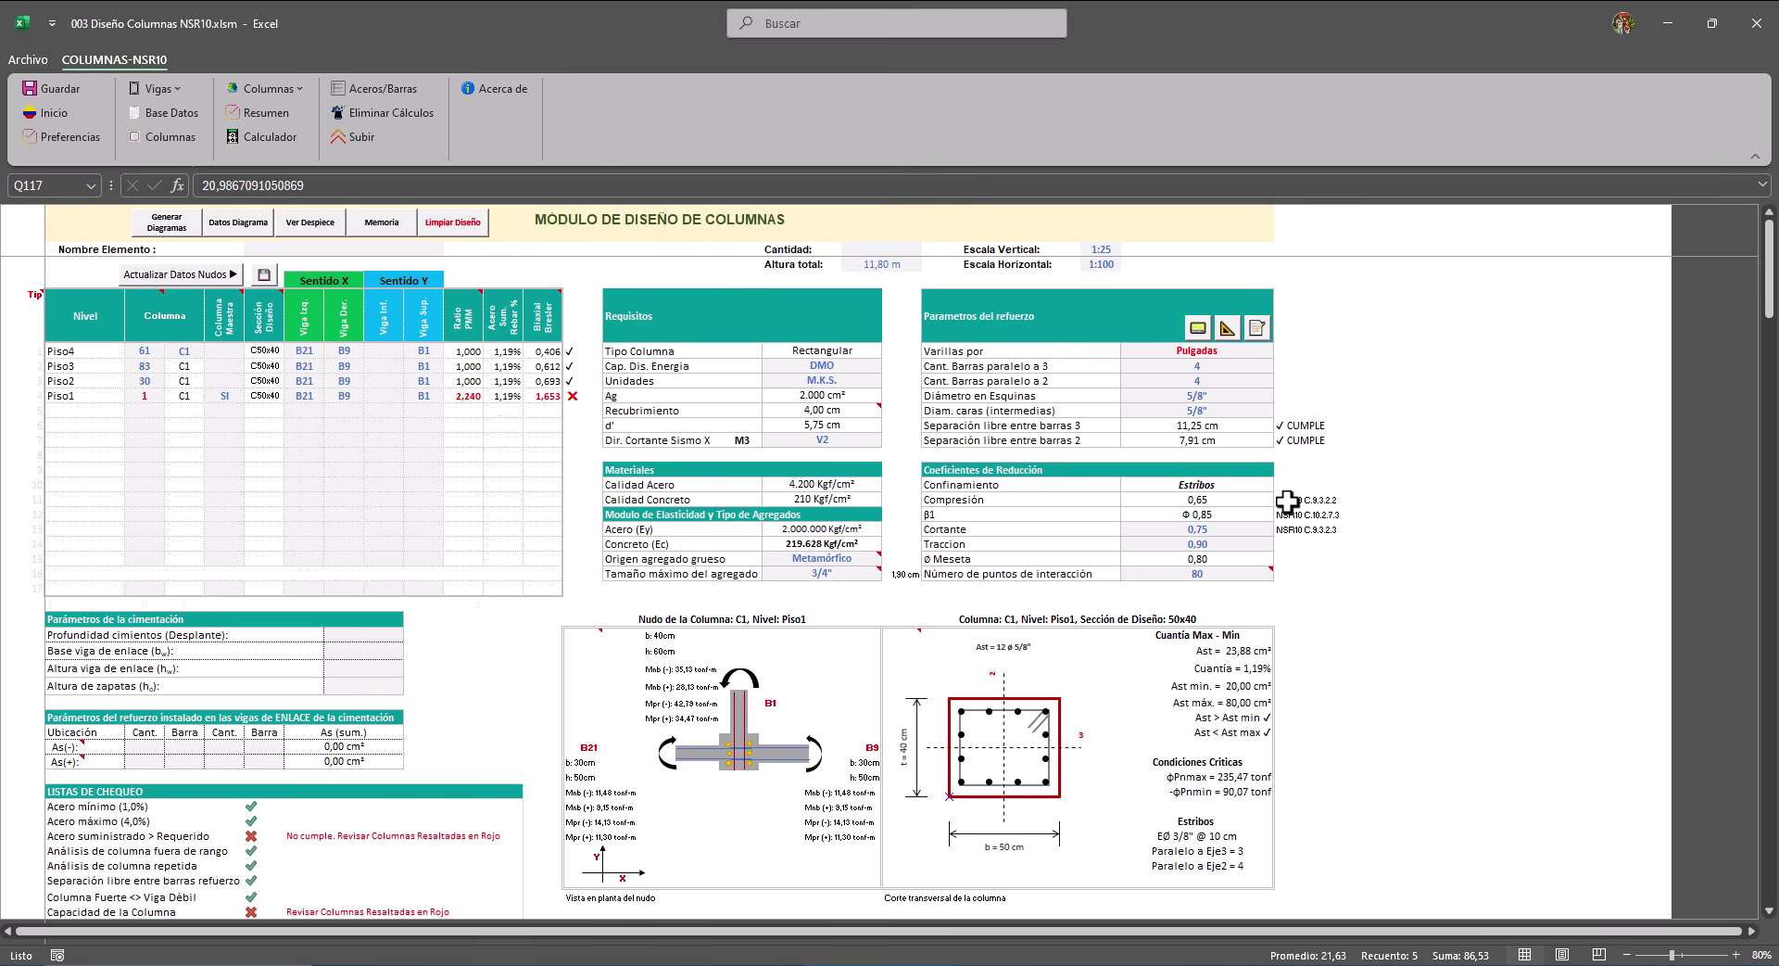
Set column C1's number of bars parallel to axis 3 and parallel to axis 2 to 5 each.
click(1207, 366)
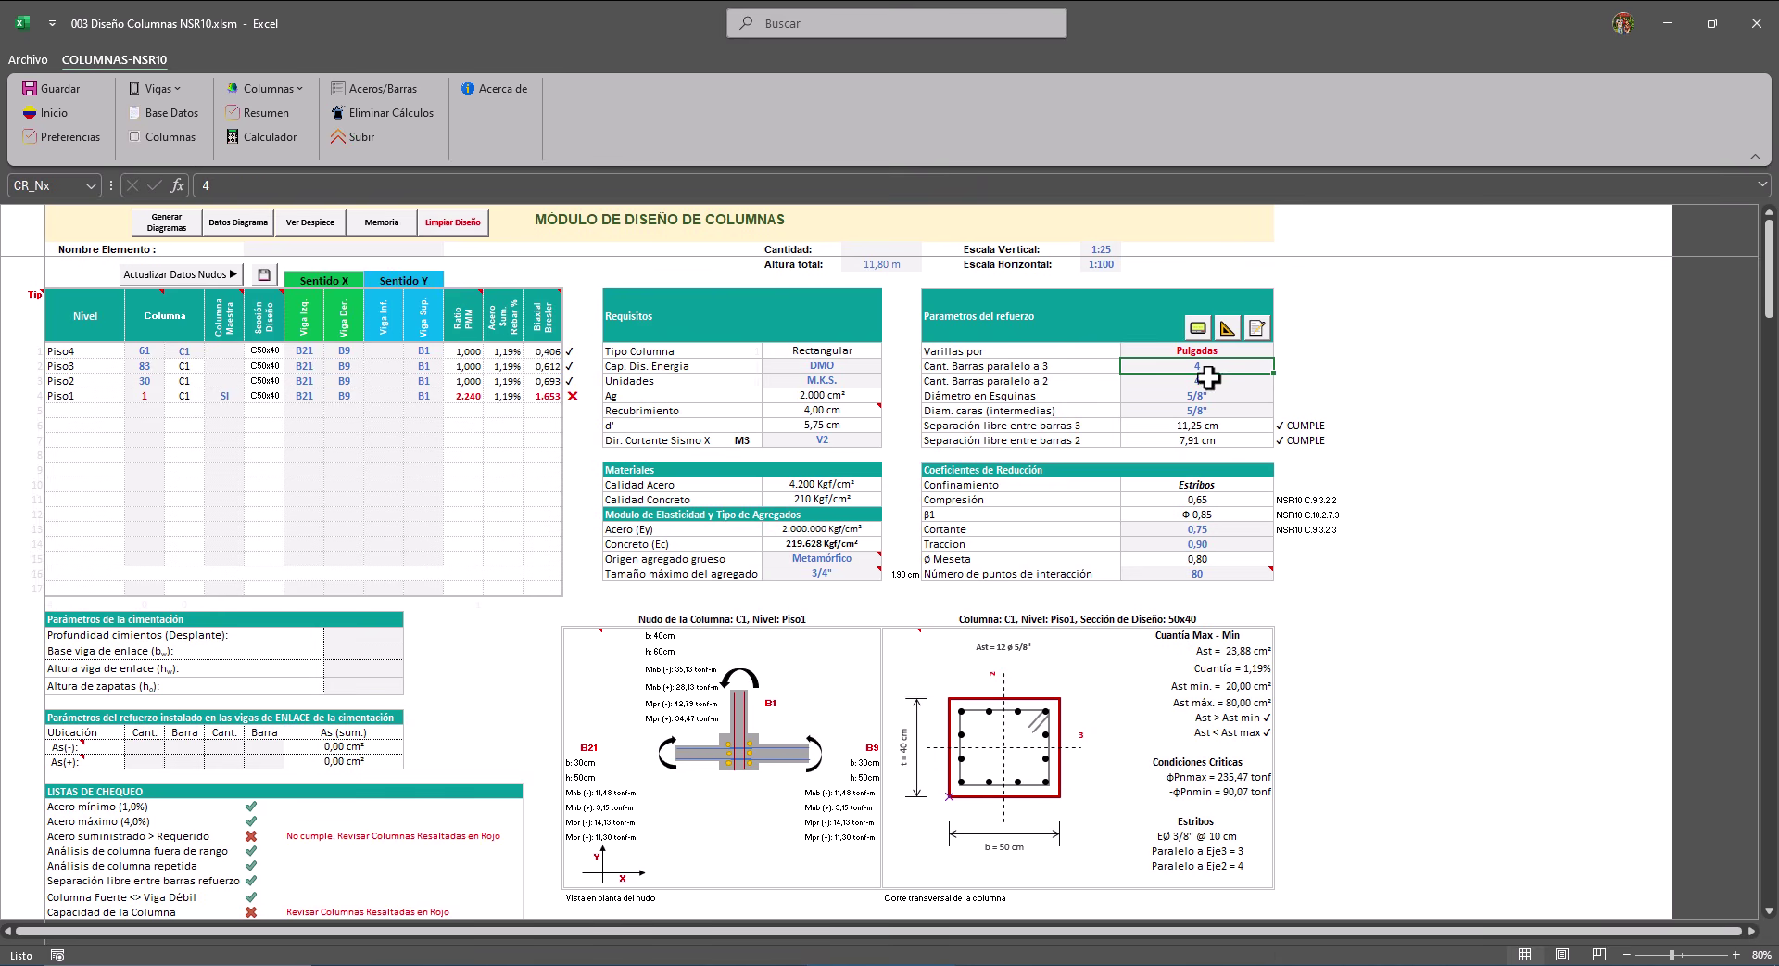
text(5)
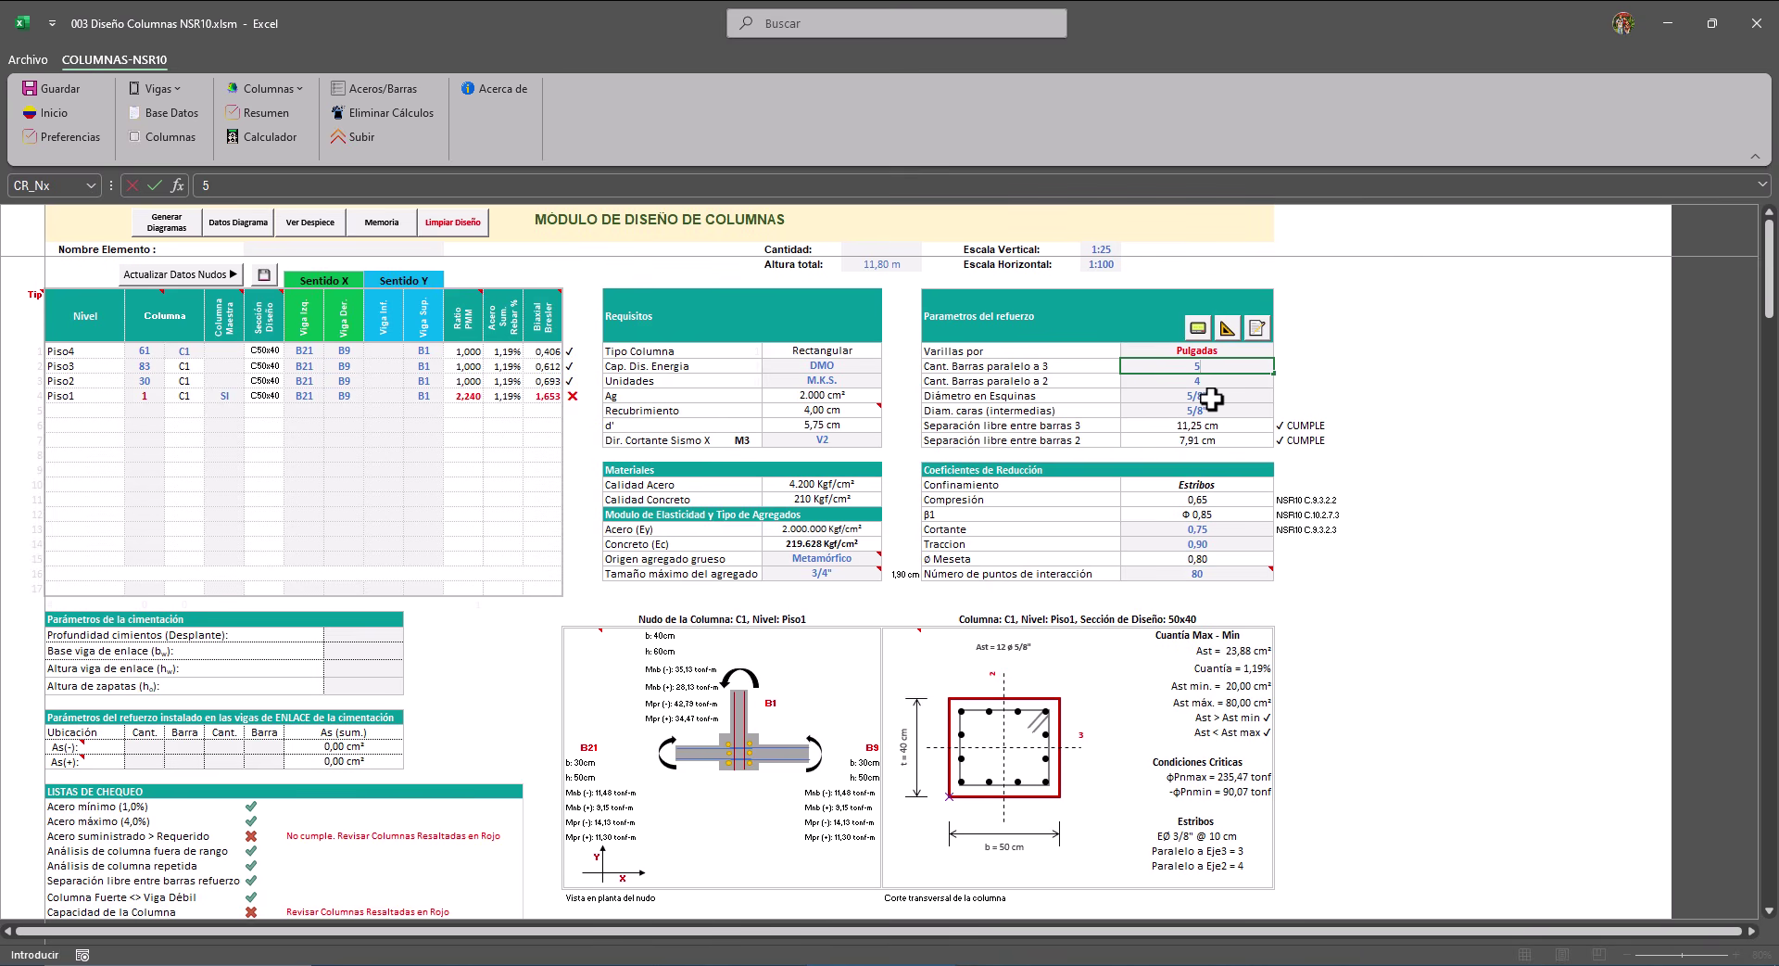
key(Return)
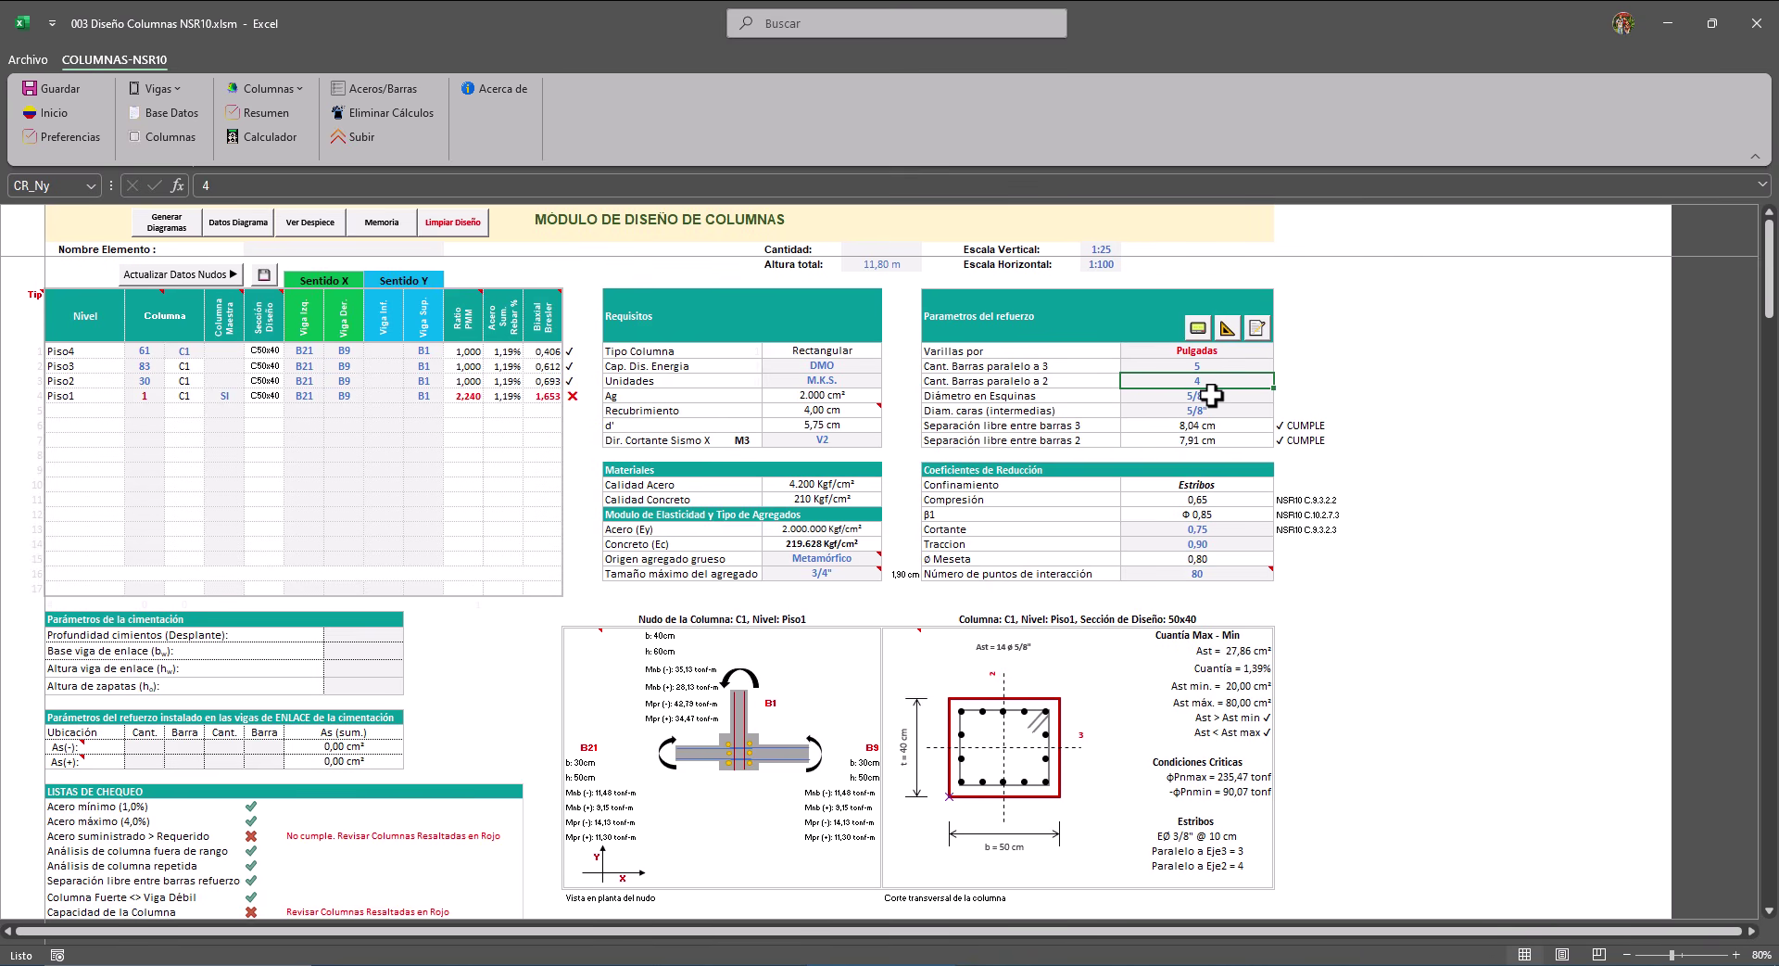
Set the corner bar diameter and the intermediate face bar diameter of column C1 to 3/4".
click(1211, 395)
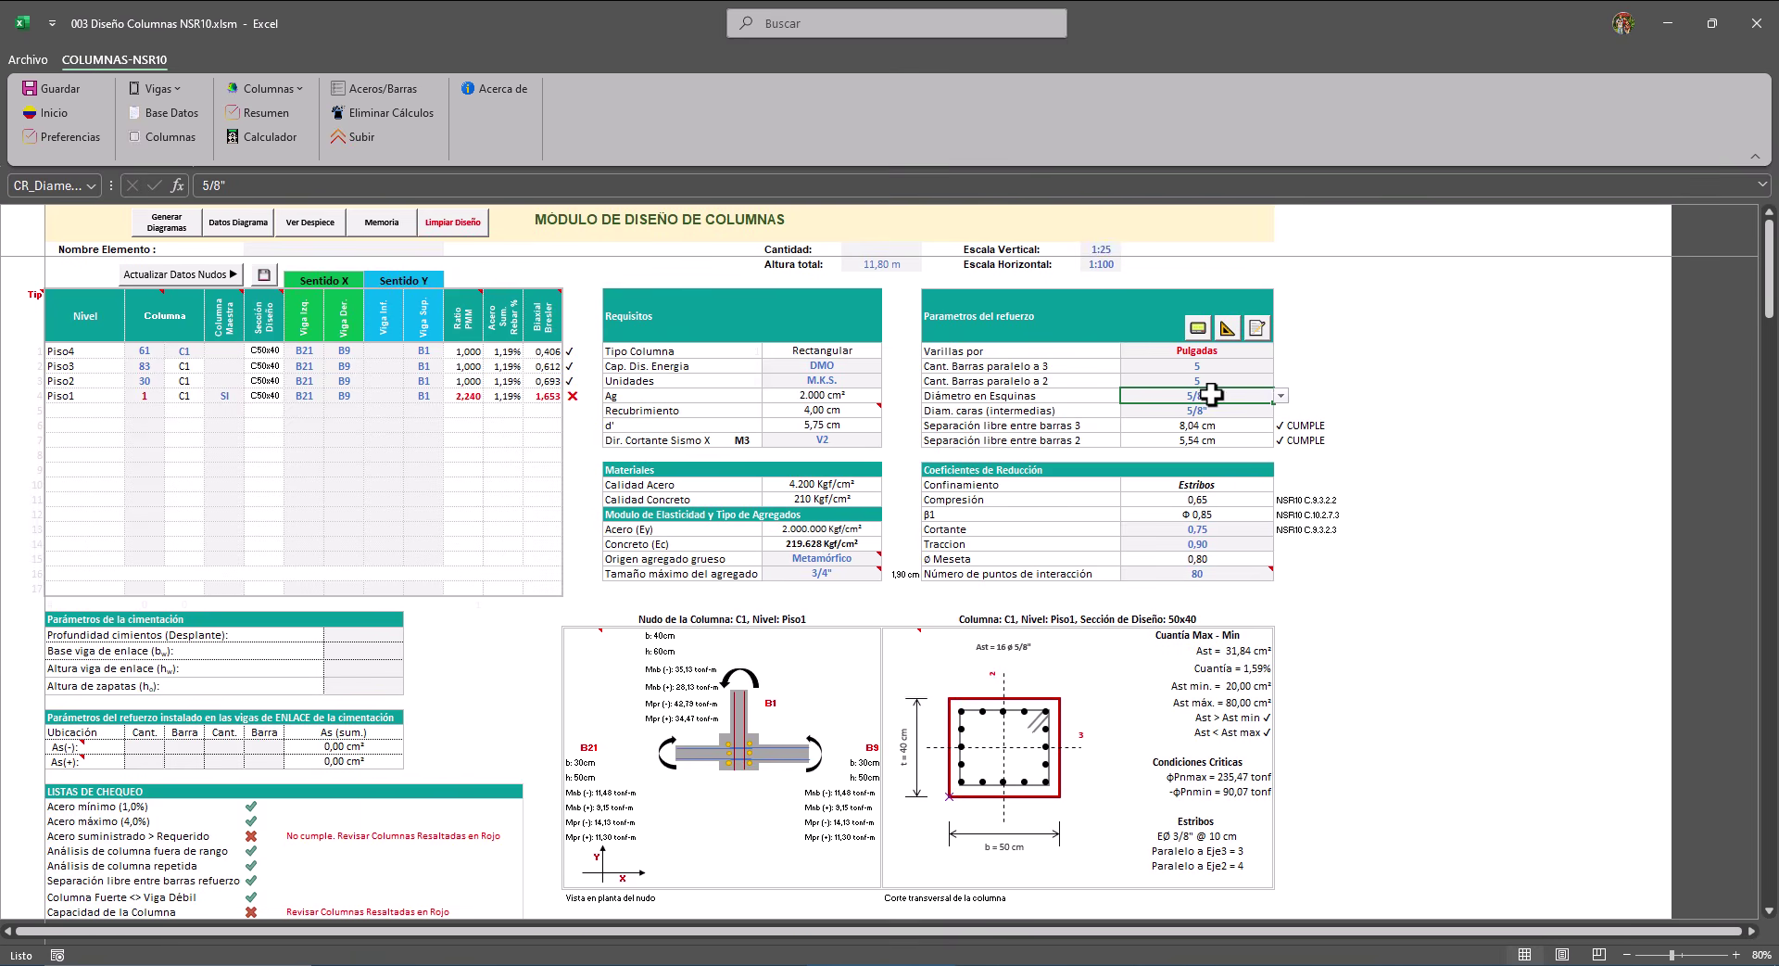
click(1282, 397)
click(1142, 476)
click(1209, 409)
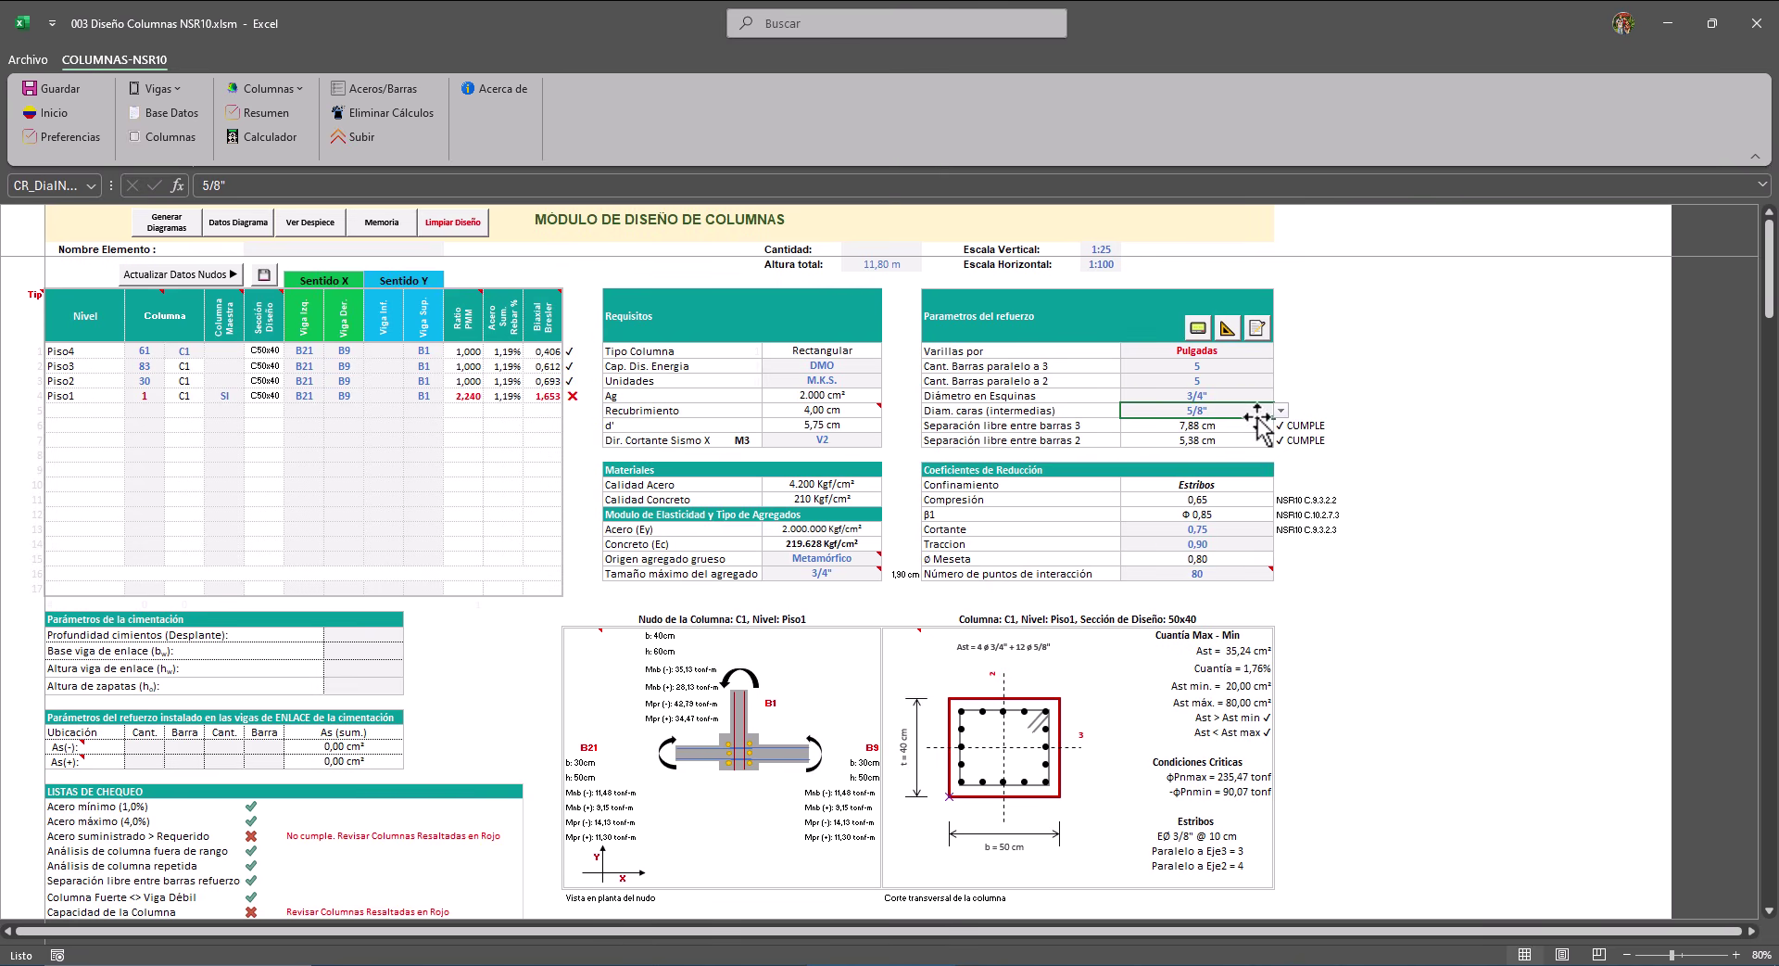
click(1281, 411)
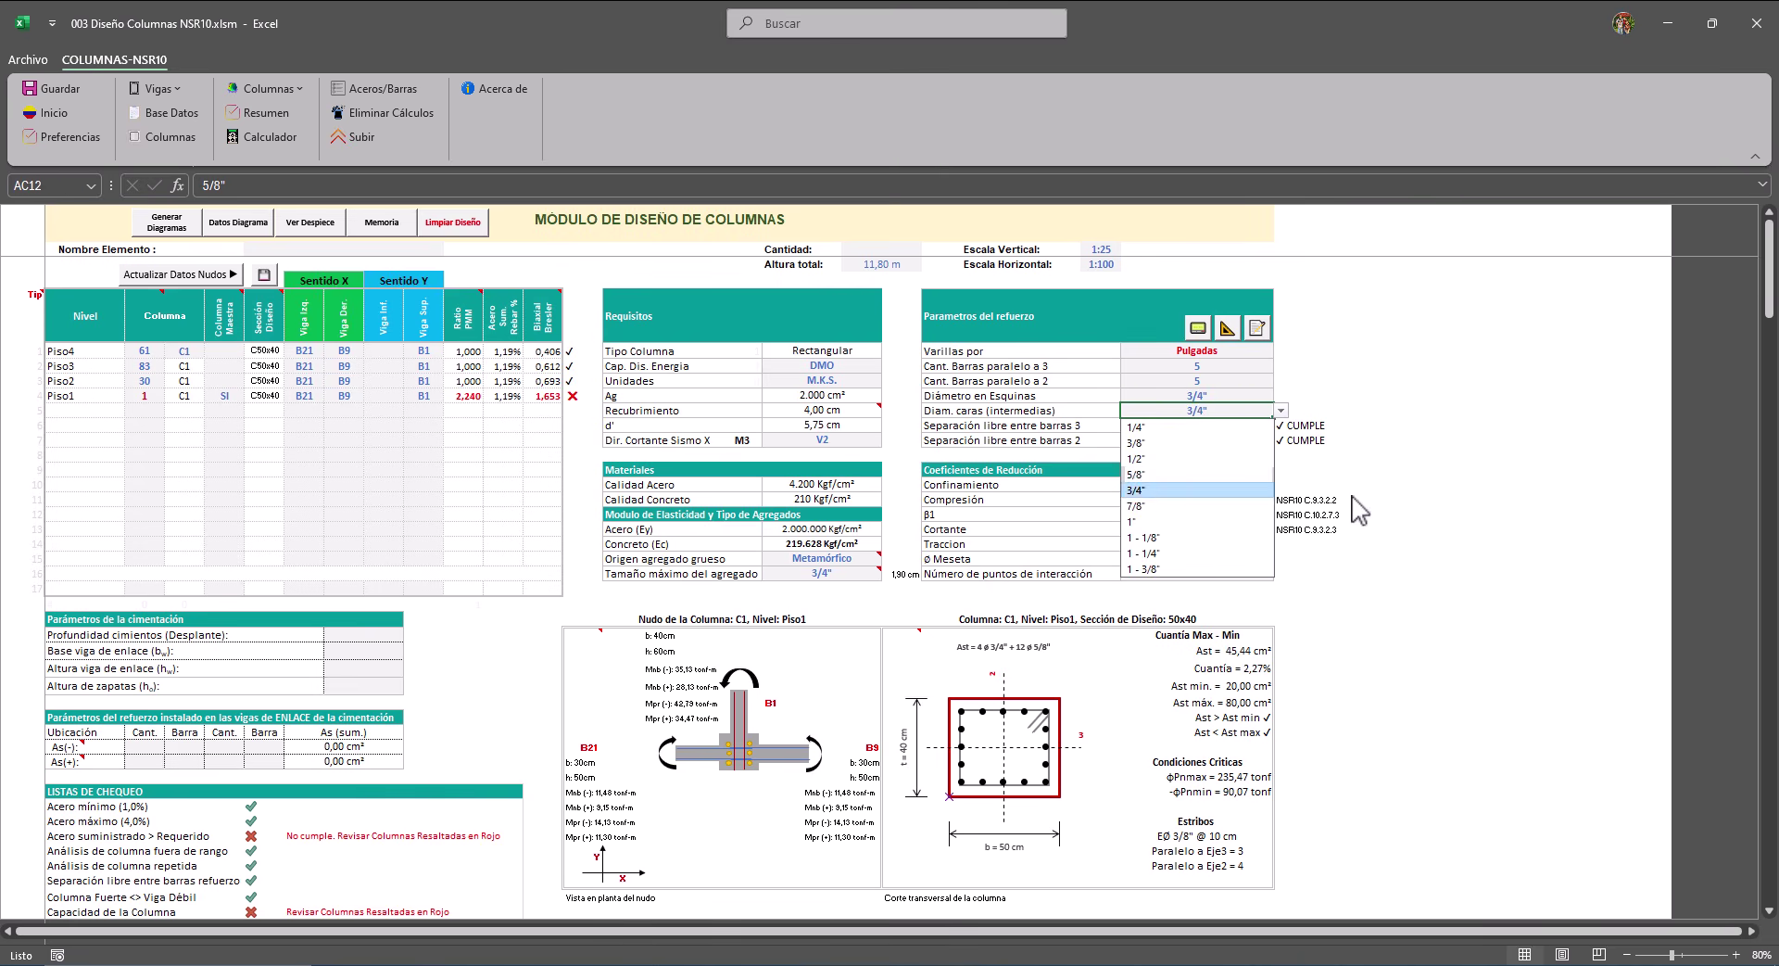
click(1153, 490)
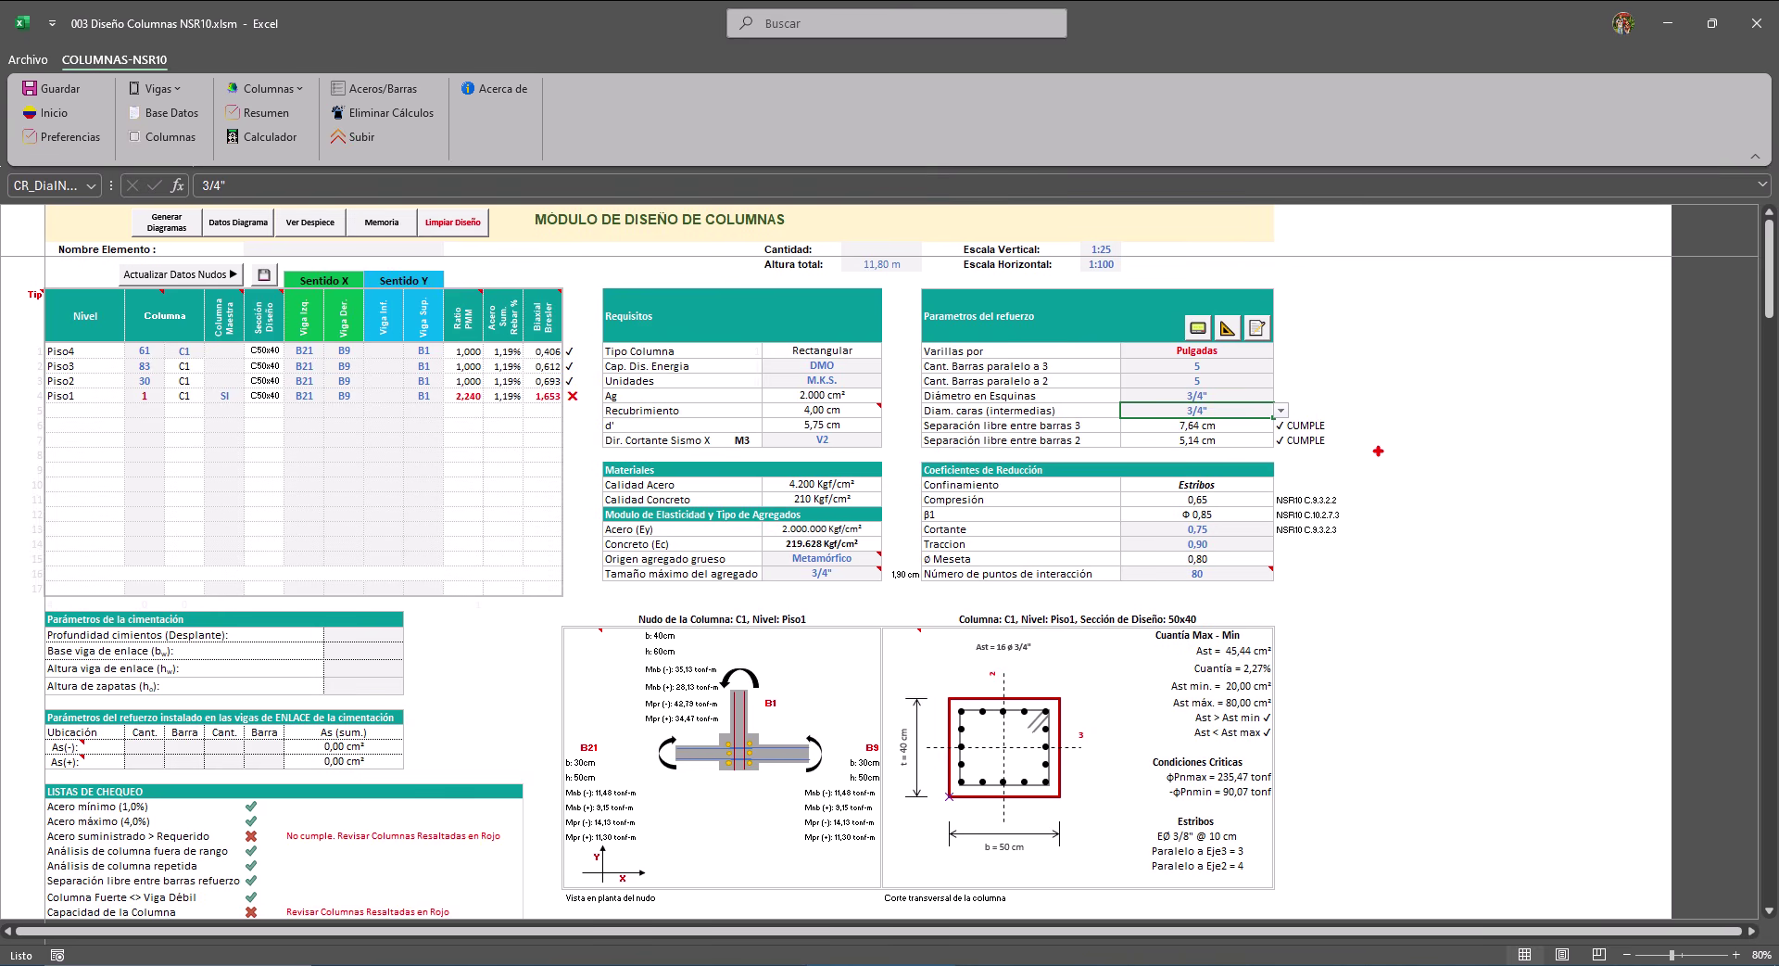
drag(1123, 417, 1340, 449)
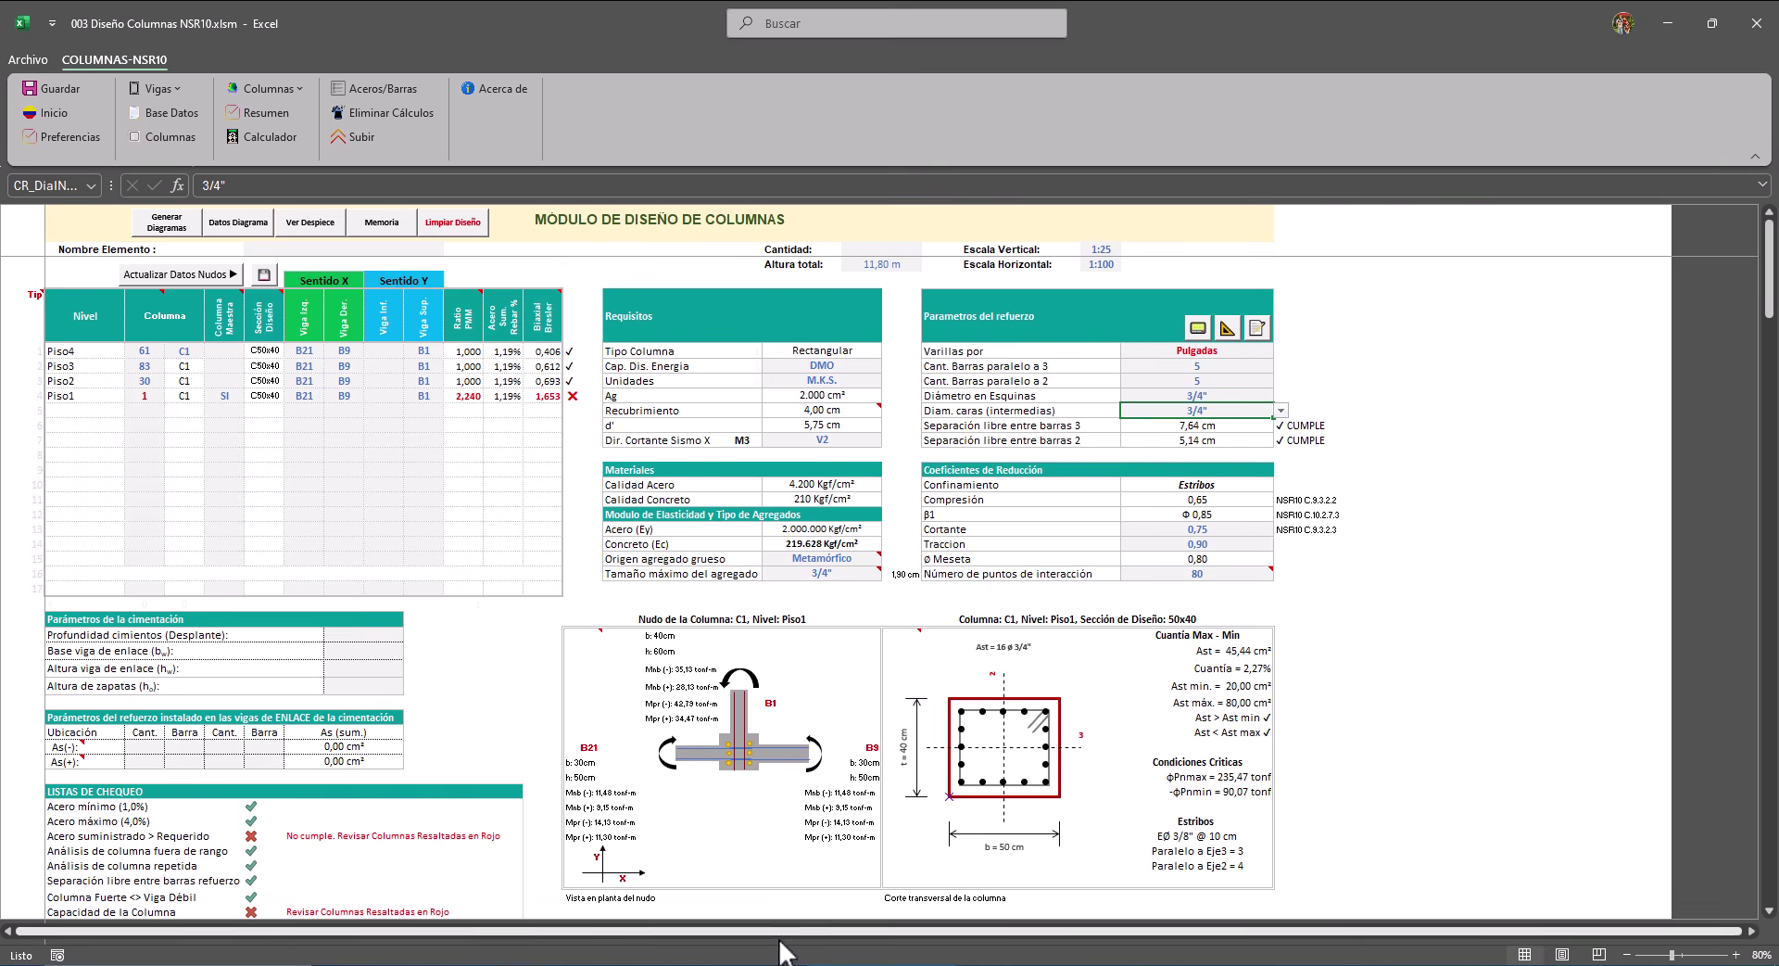
mouse_move(583, 964)
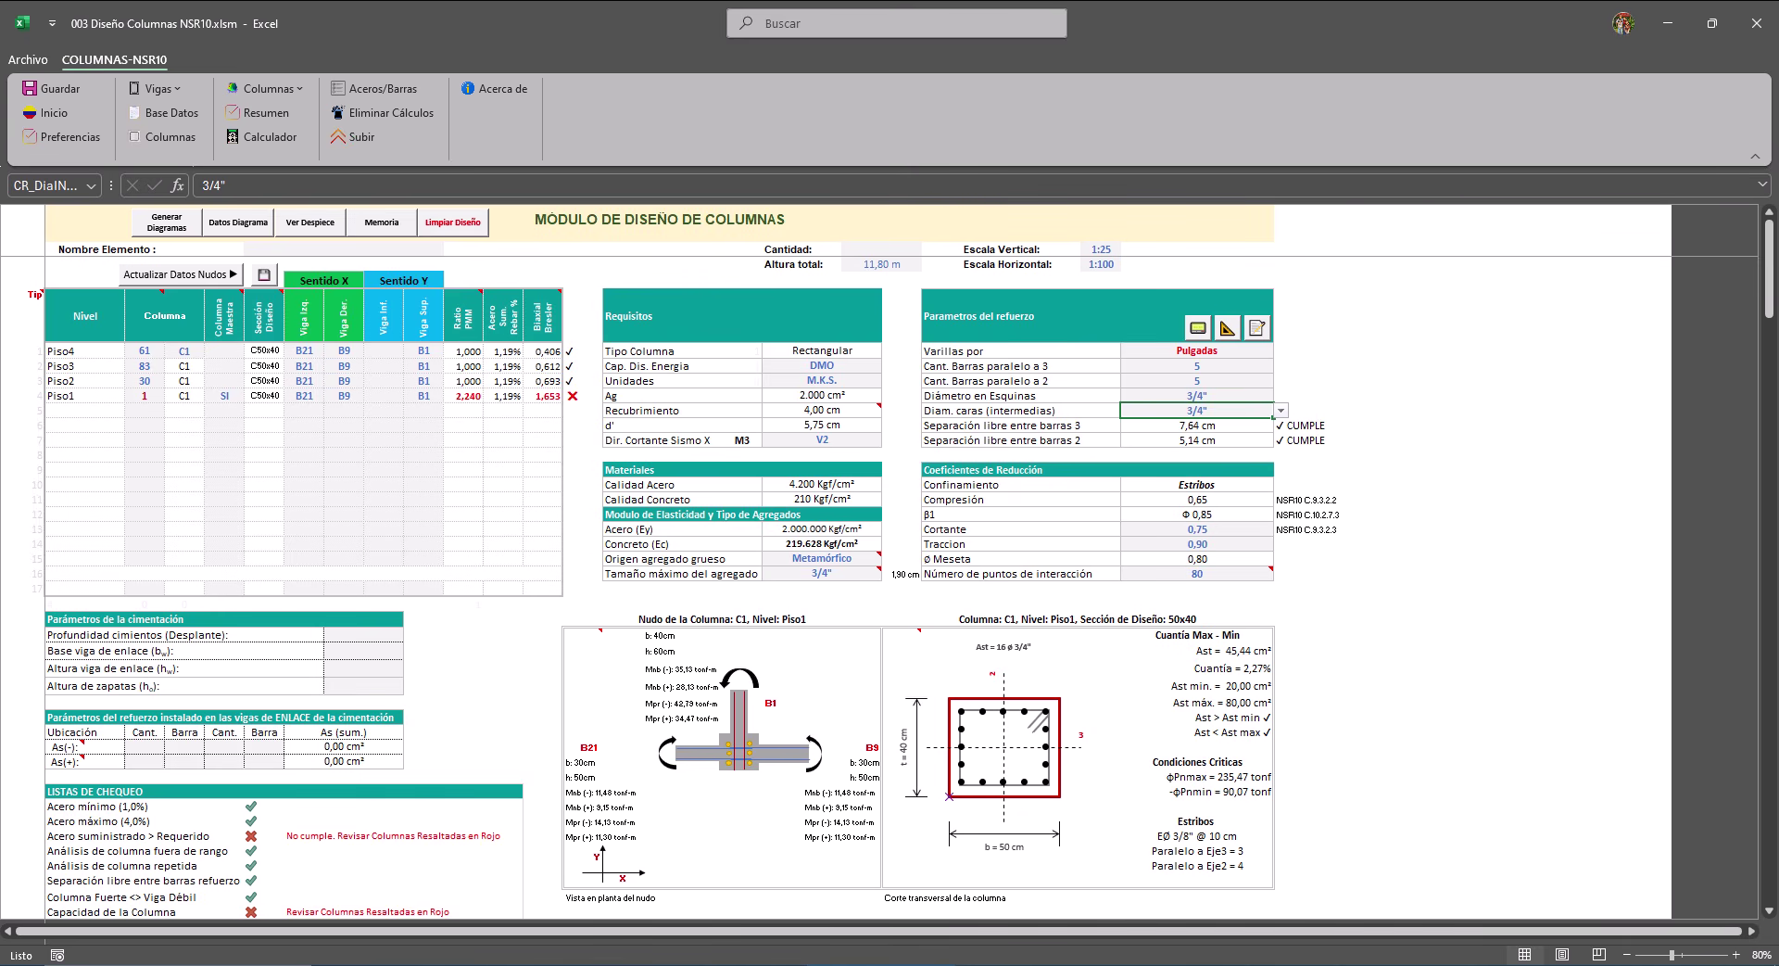
Save column C1's section with 16 bars of 3/4" as a proposed section and display the proposed sections list.
drag(1243, 340, 1244, 342)
drag(1278, 342, 1279, 343)
click(1228, 330)
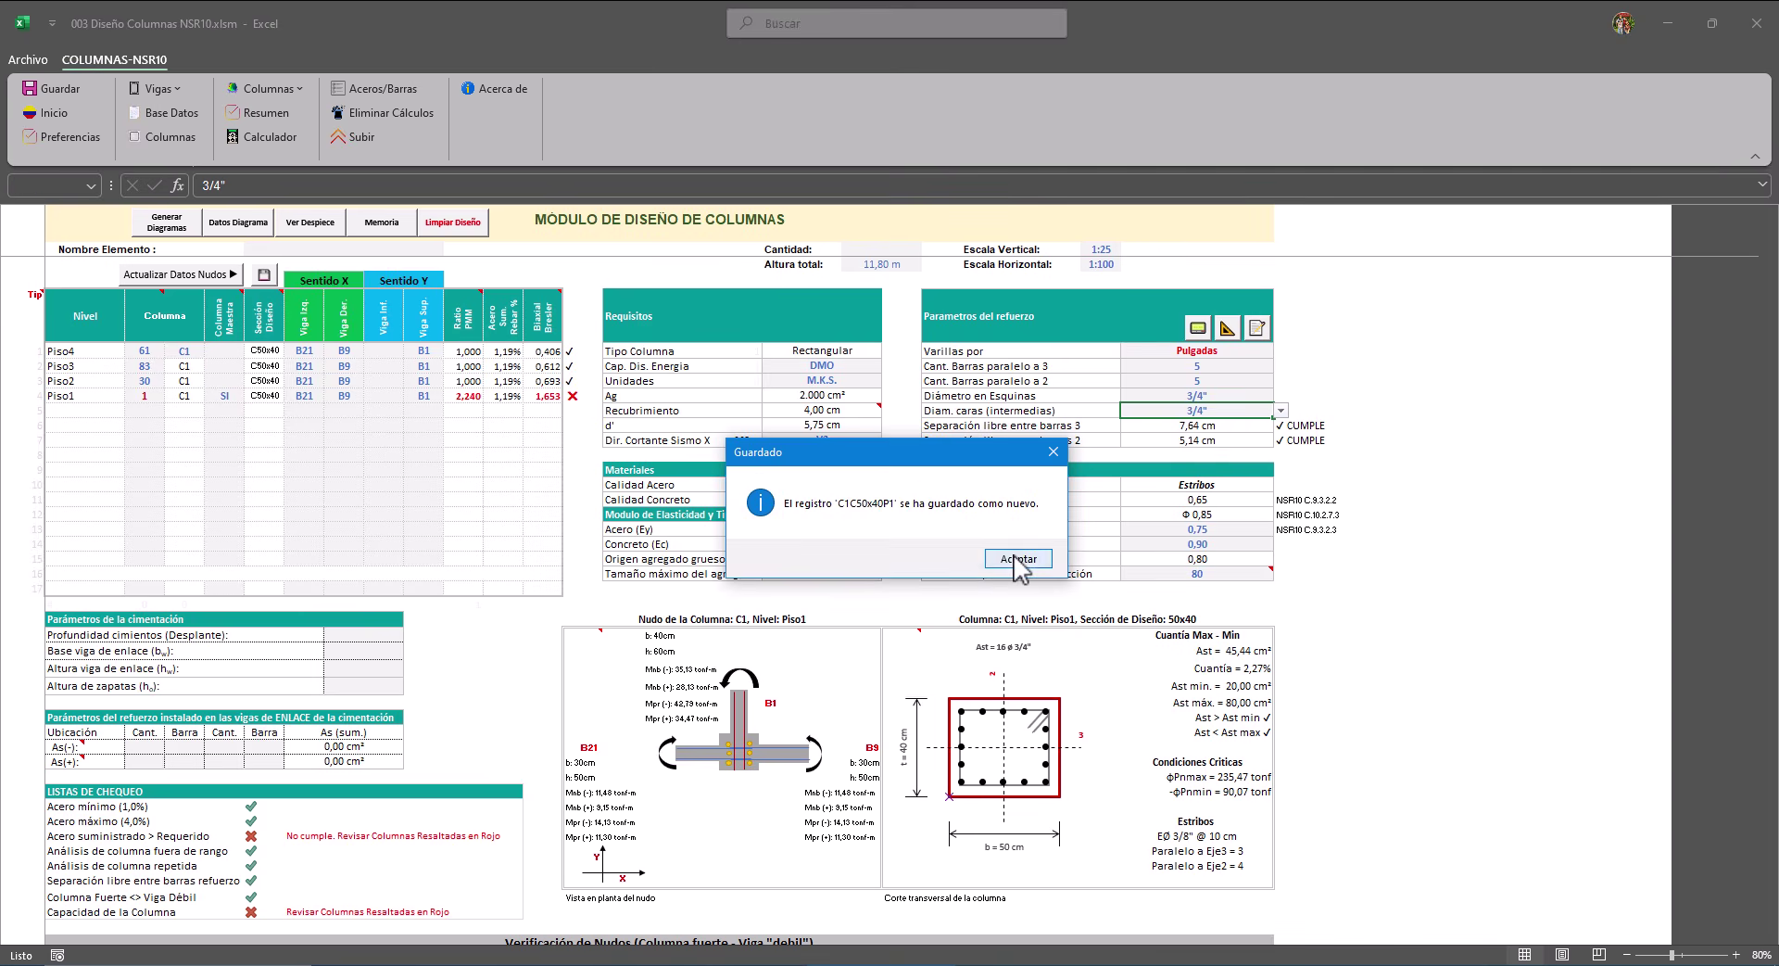
click(1027, 556)
click(1258, 327)
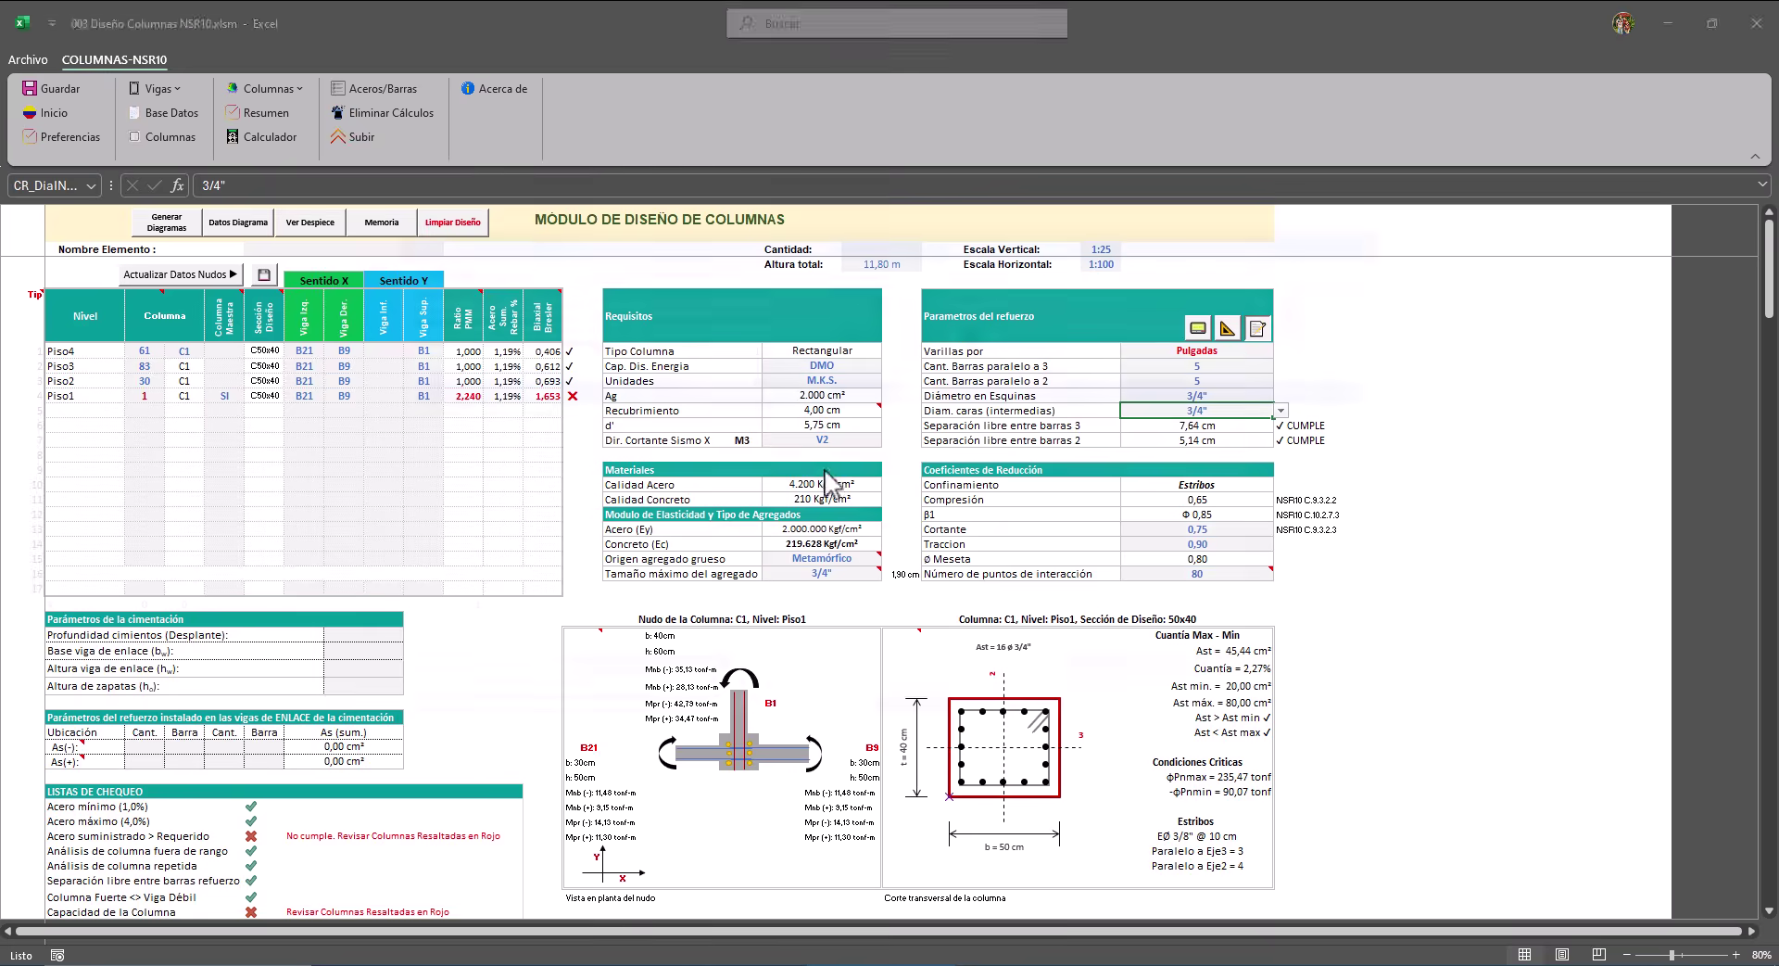
Delete column C1's section individually from the proposed rectangular sections and close the list.
click(458, 409)
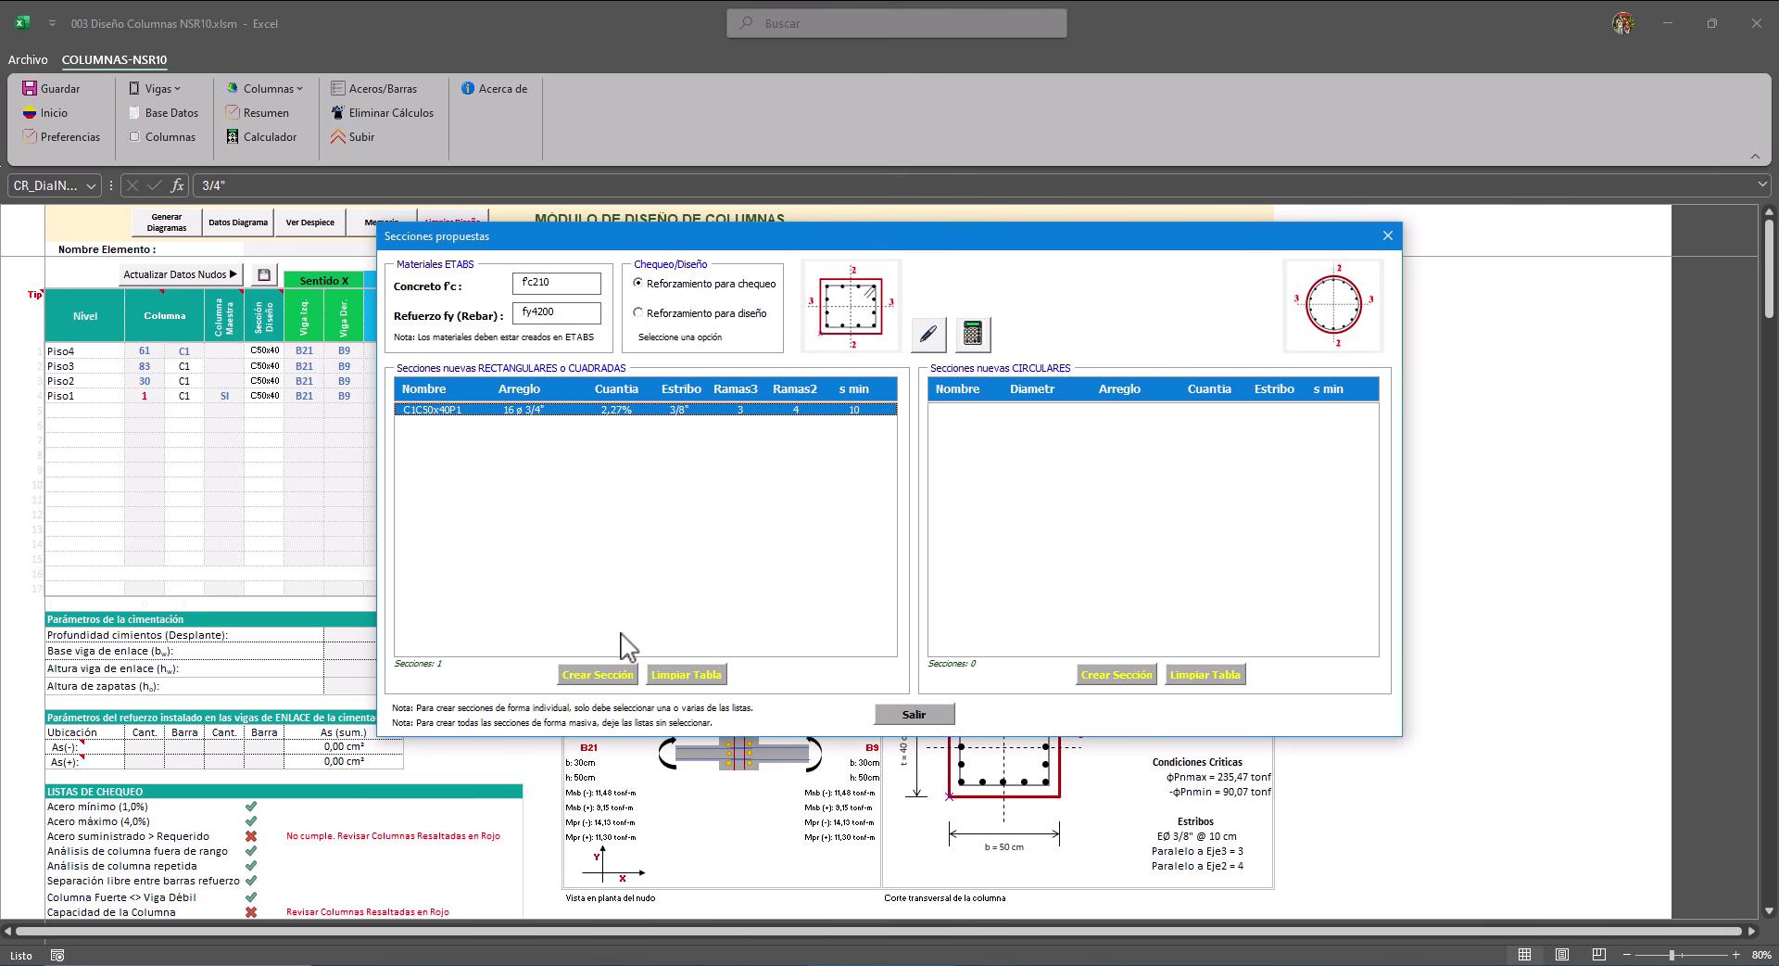
double_click(565, 410)
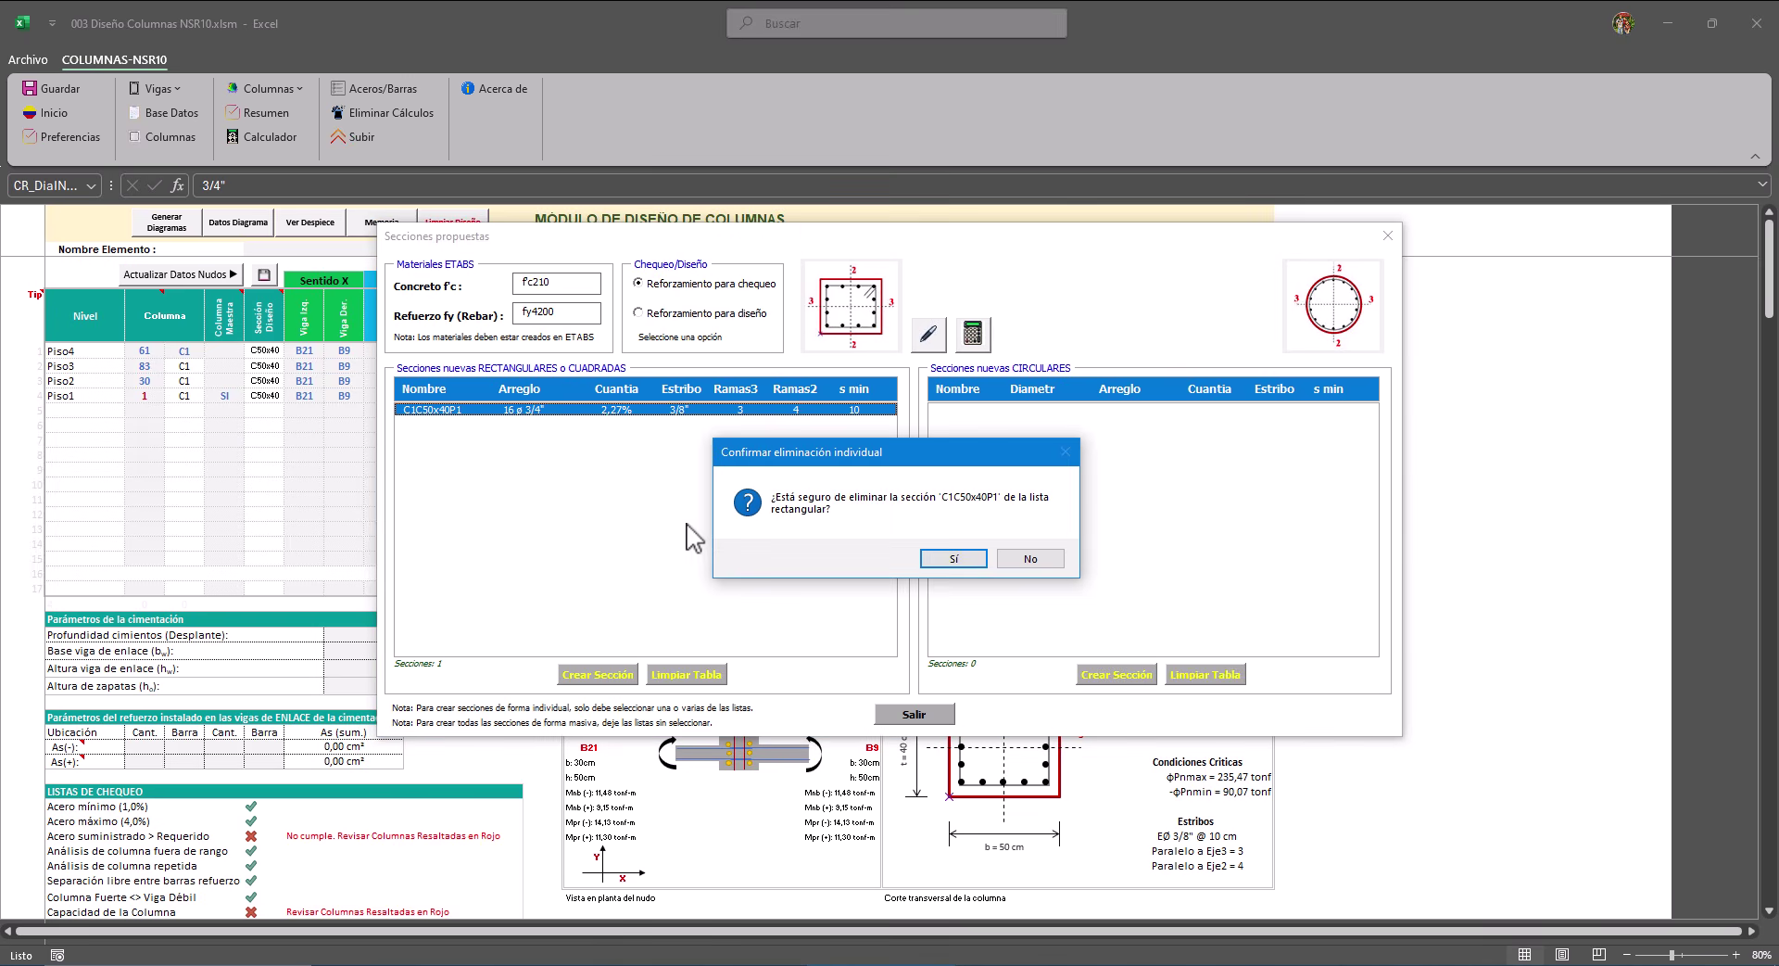
click(964, 556)
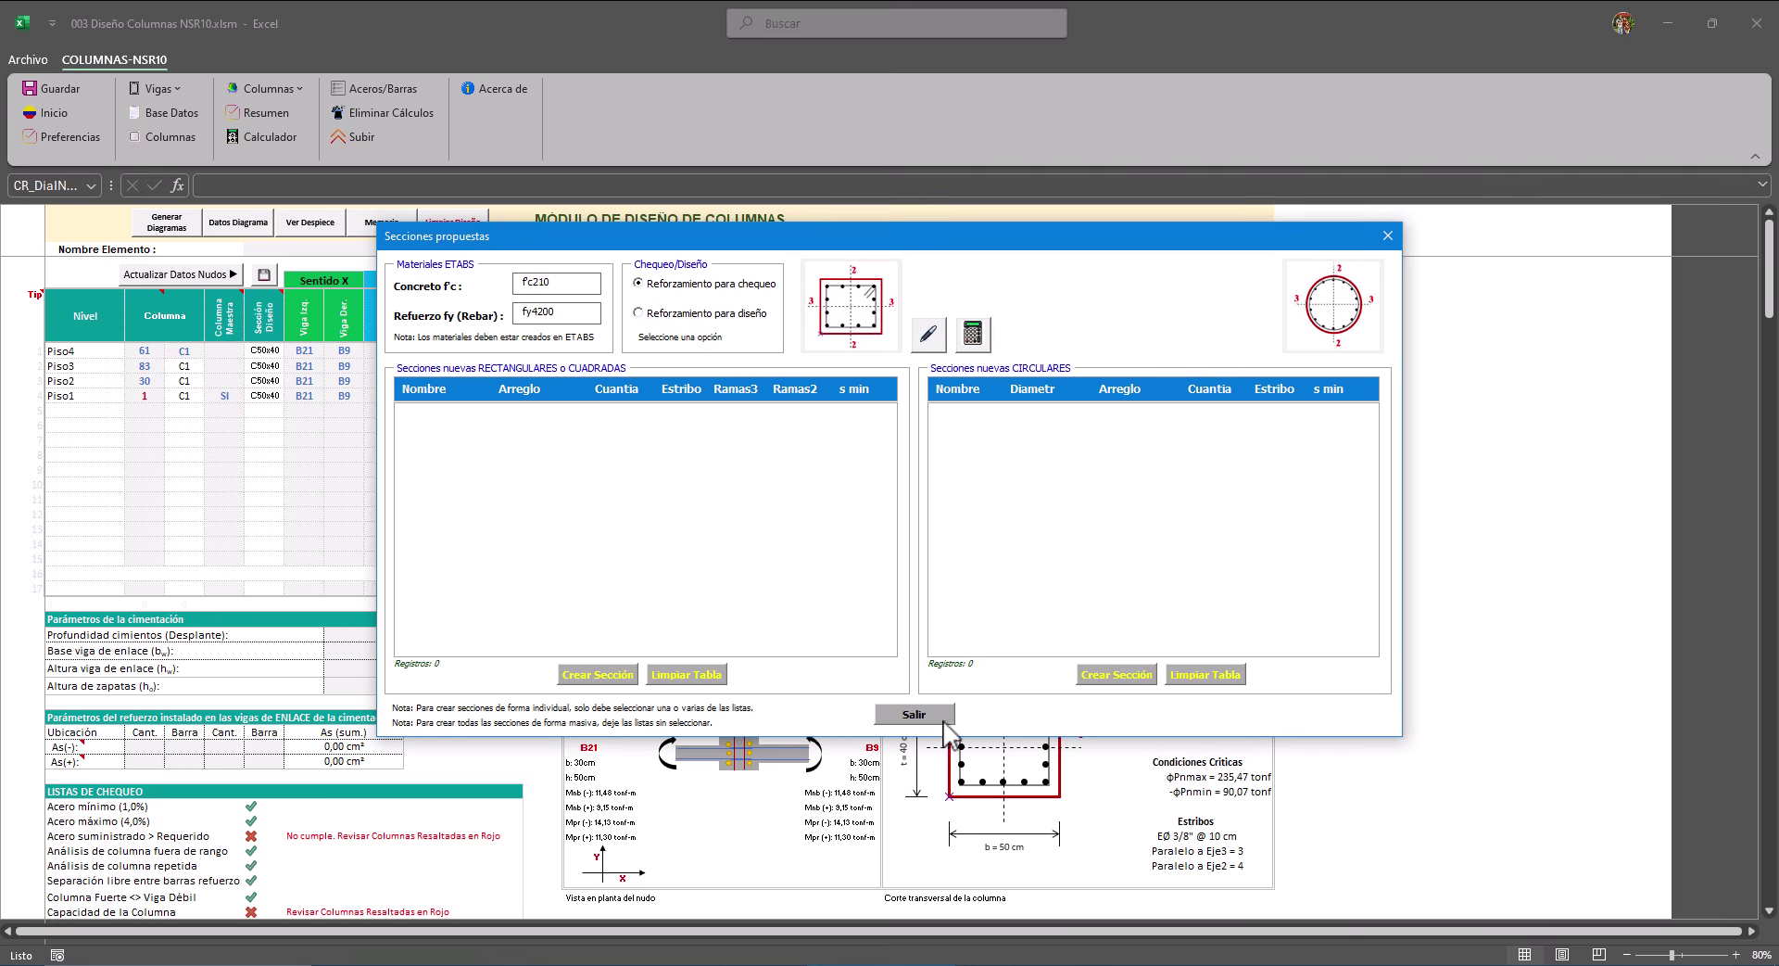
click(945, 719)
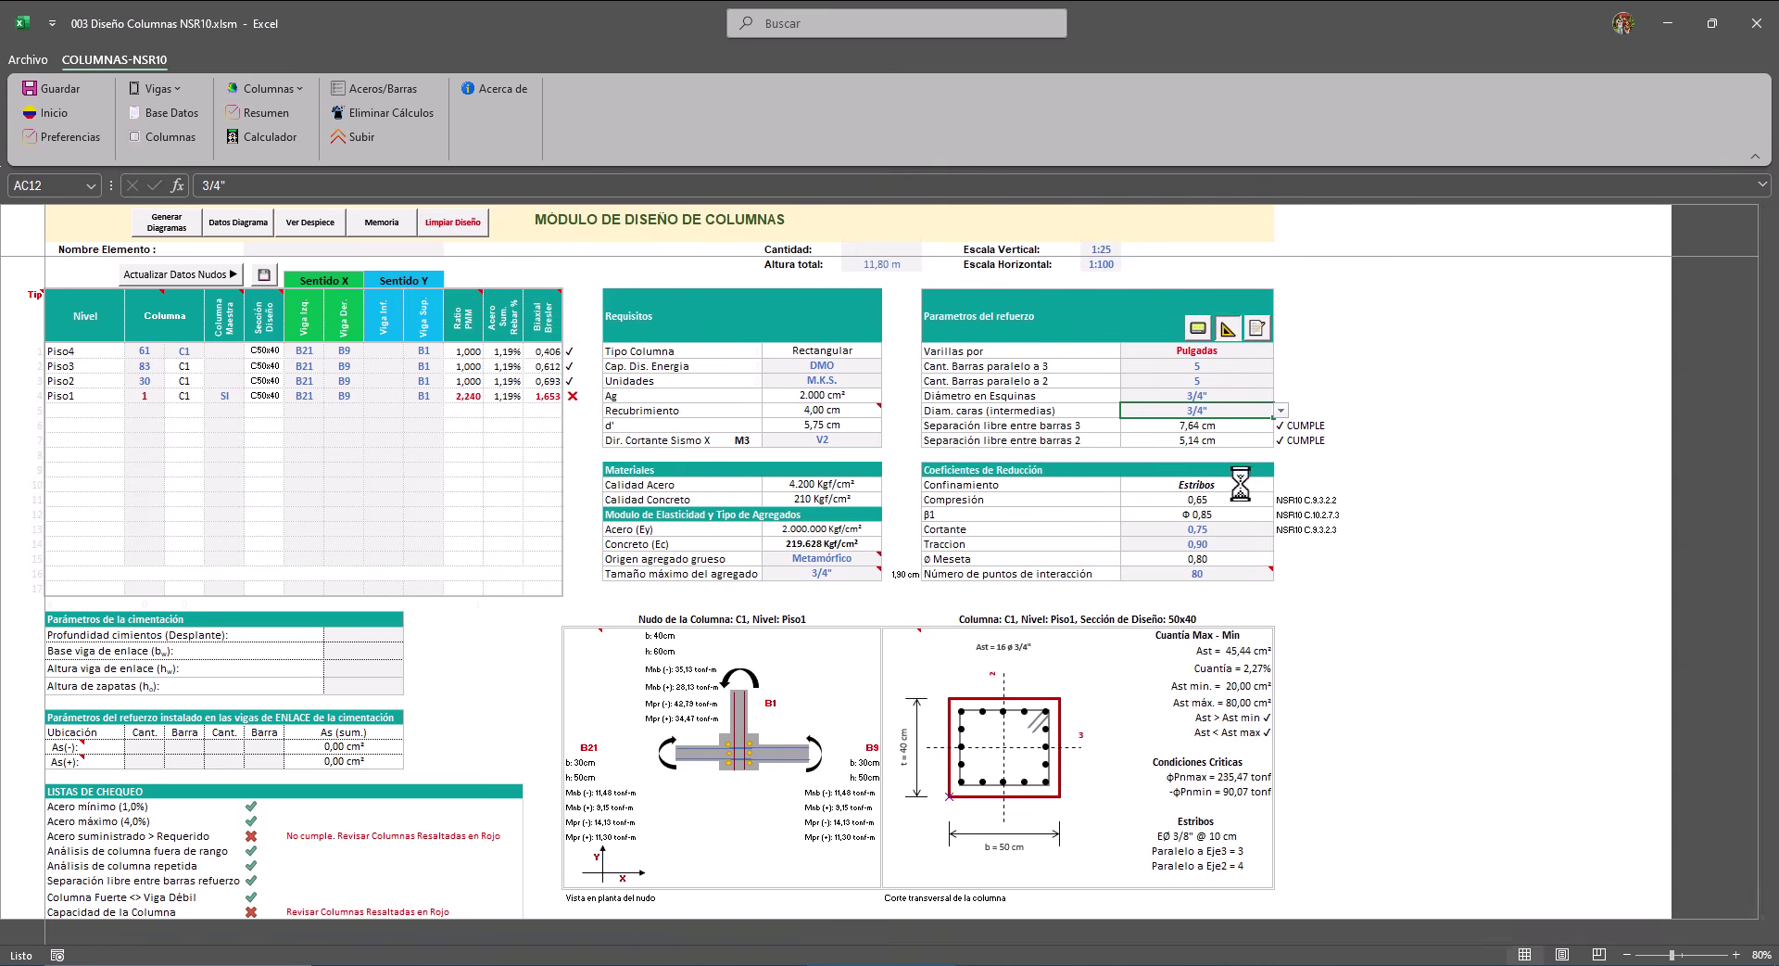
Save column C1's section again and clear the entire table of proposed rectangular sections.
click(1012, 566)
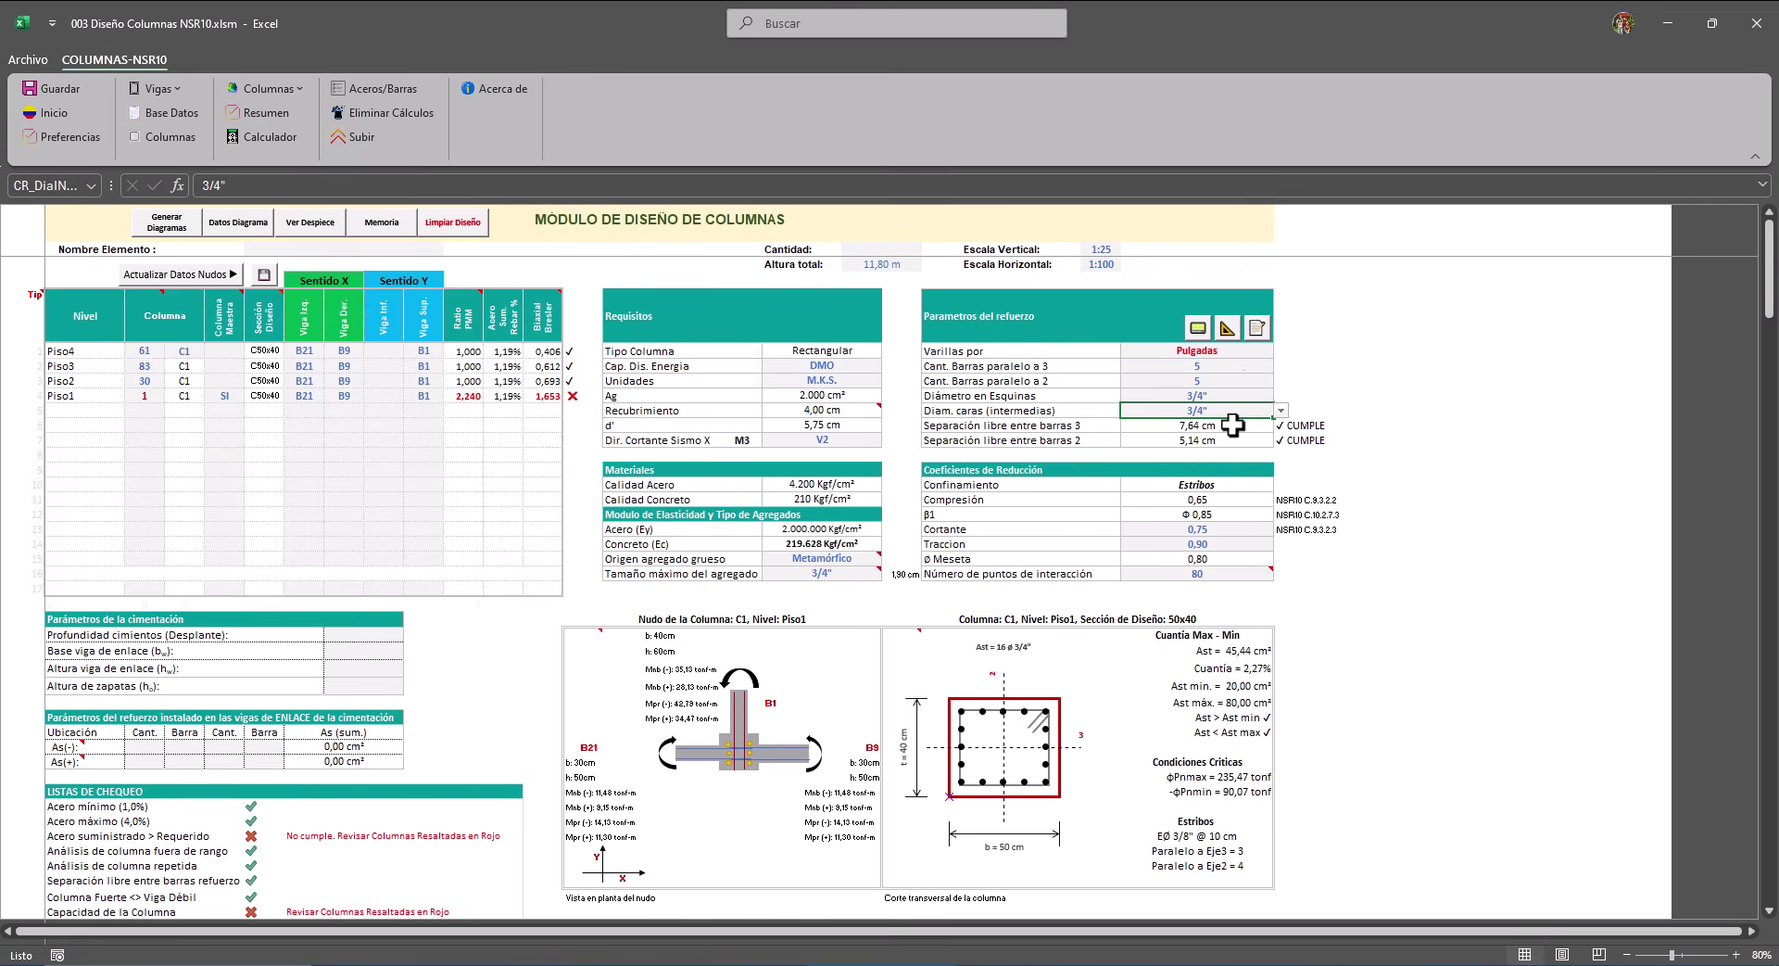
click(1257, 327)
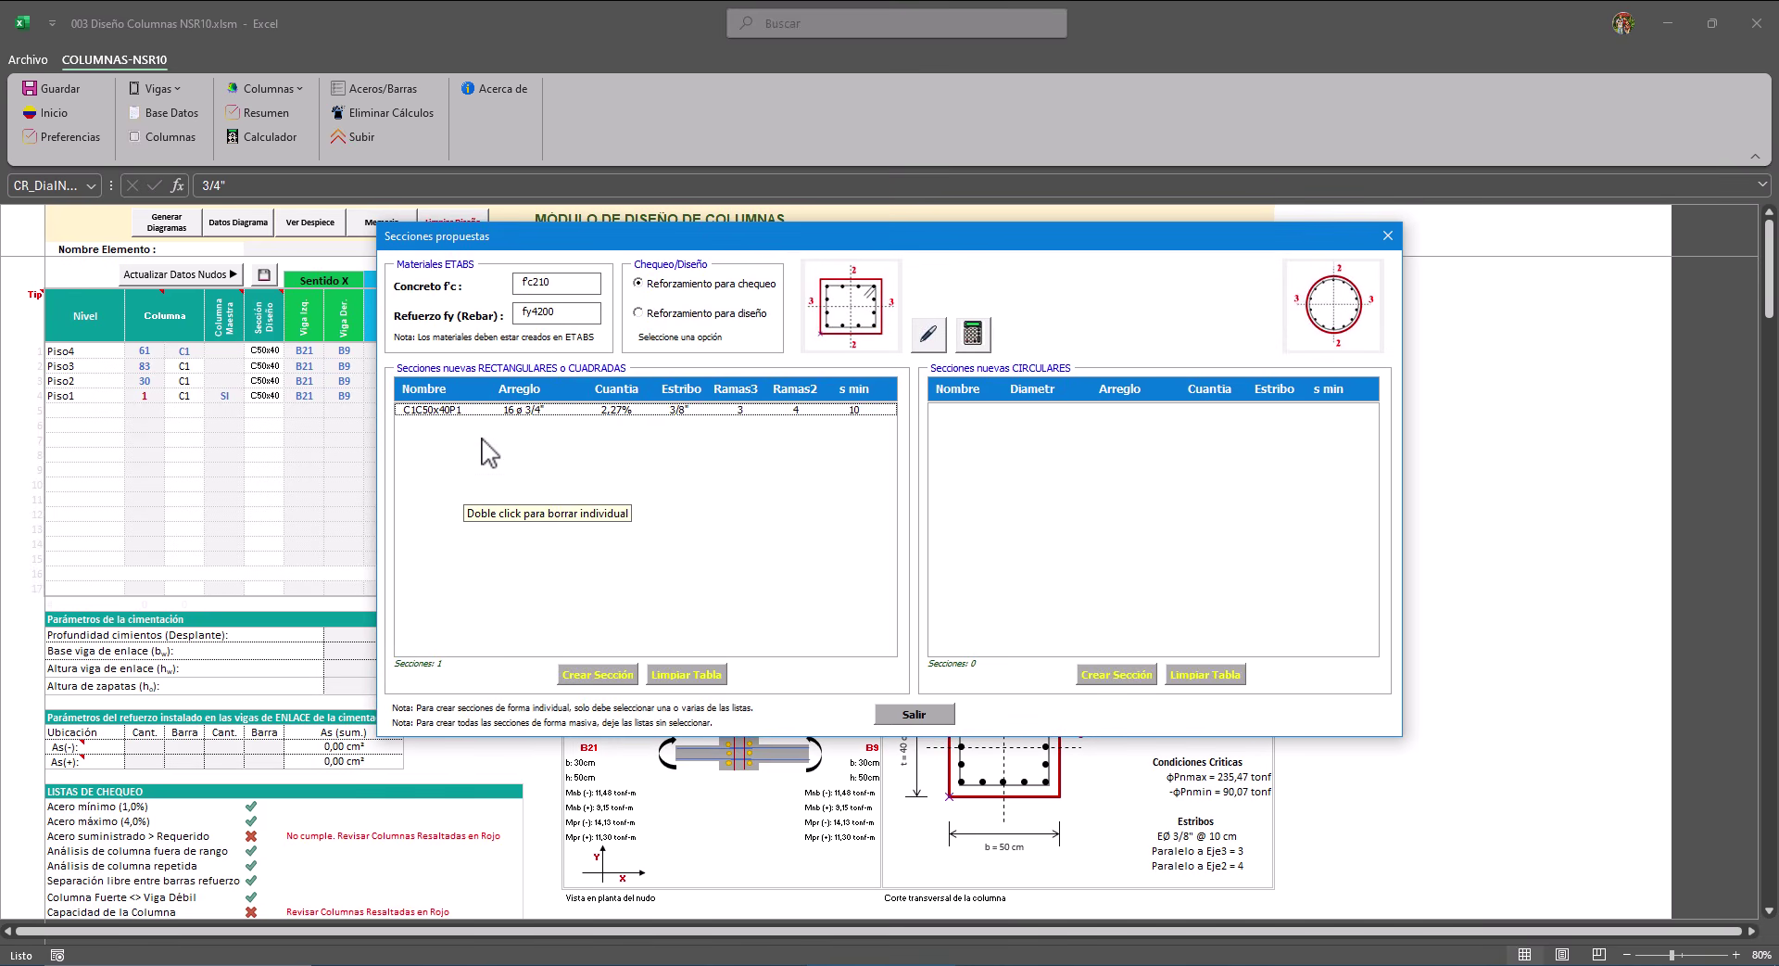
click(567, 408)
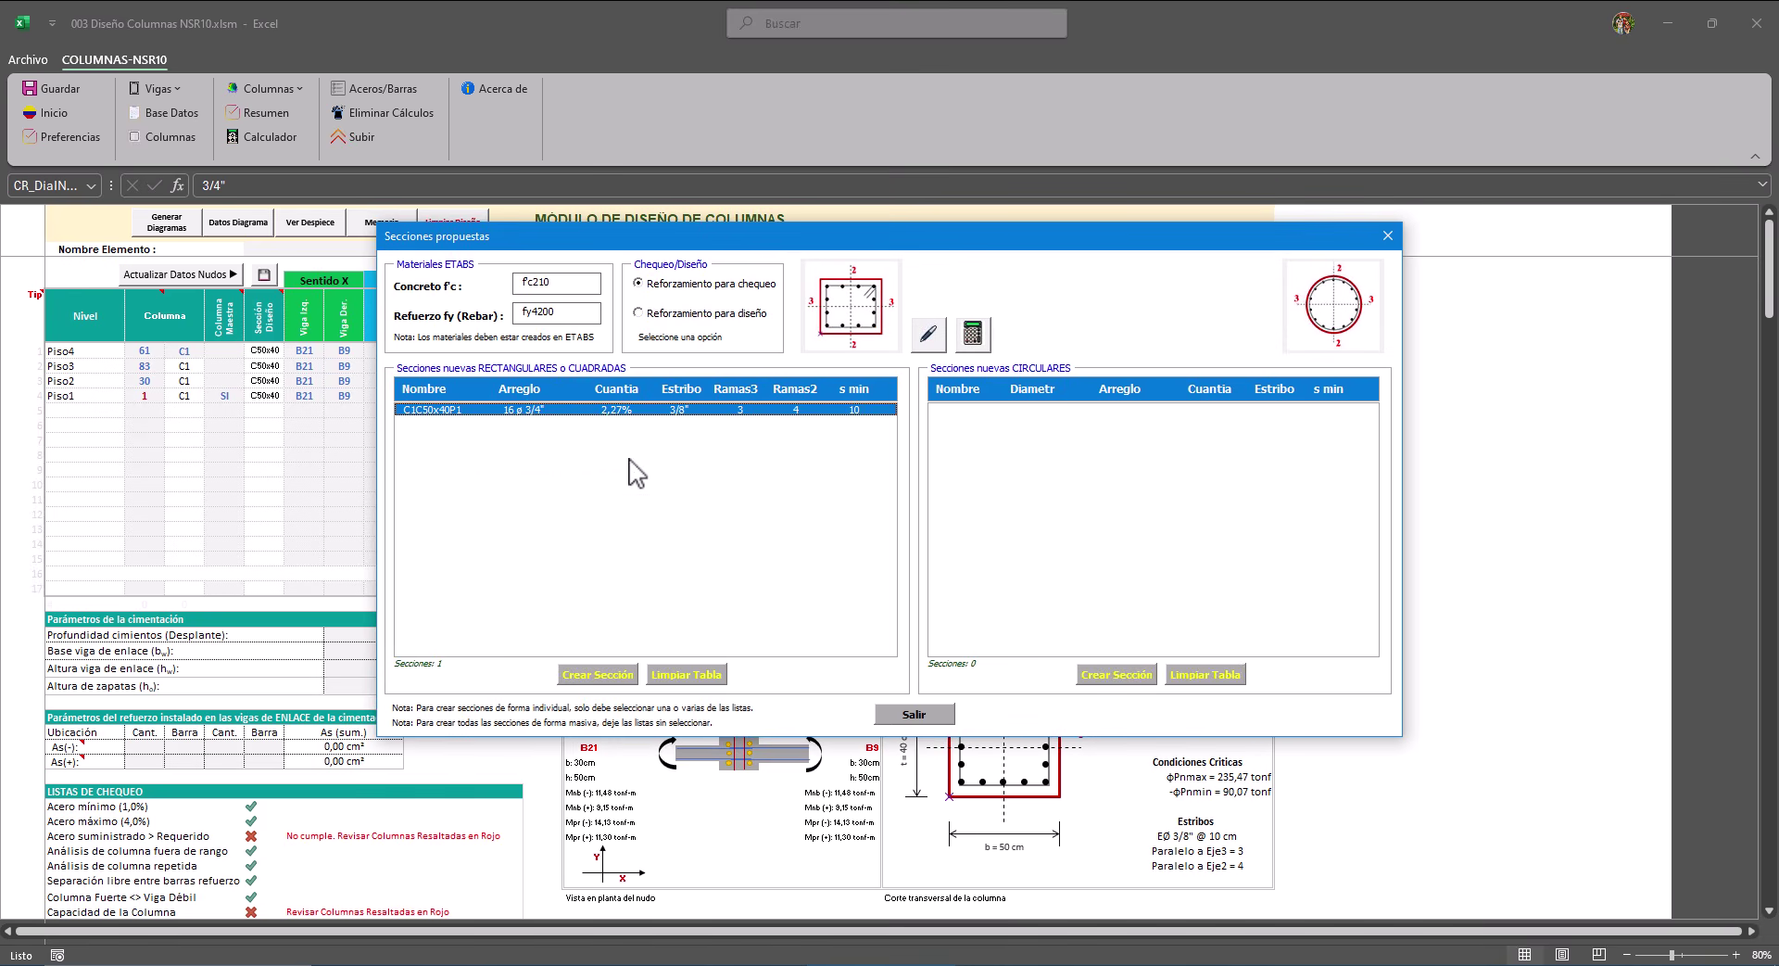
click(692, 673)
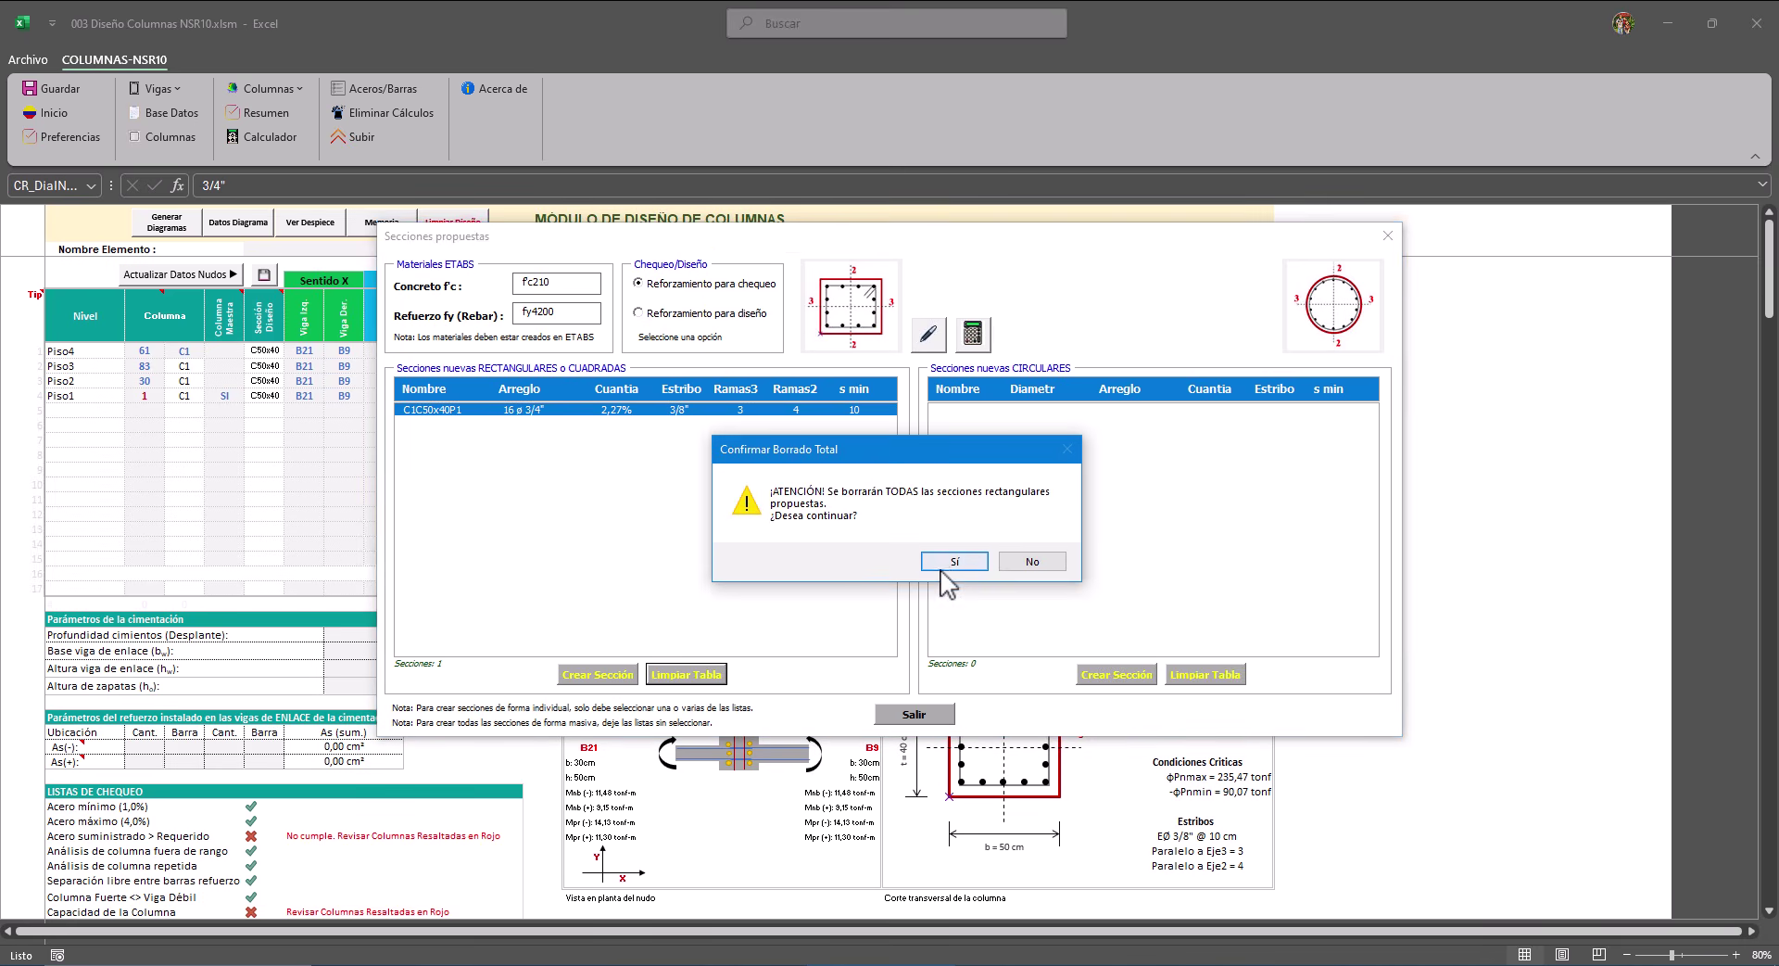
click(953, 560)
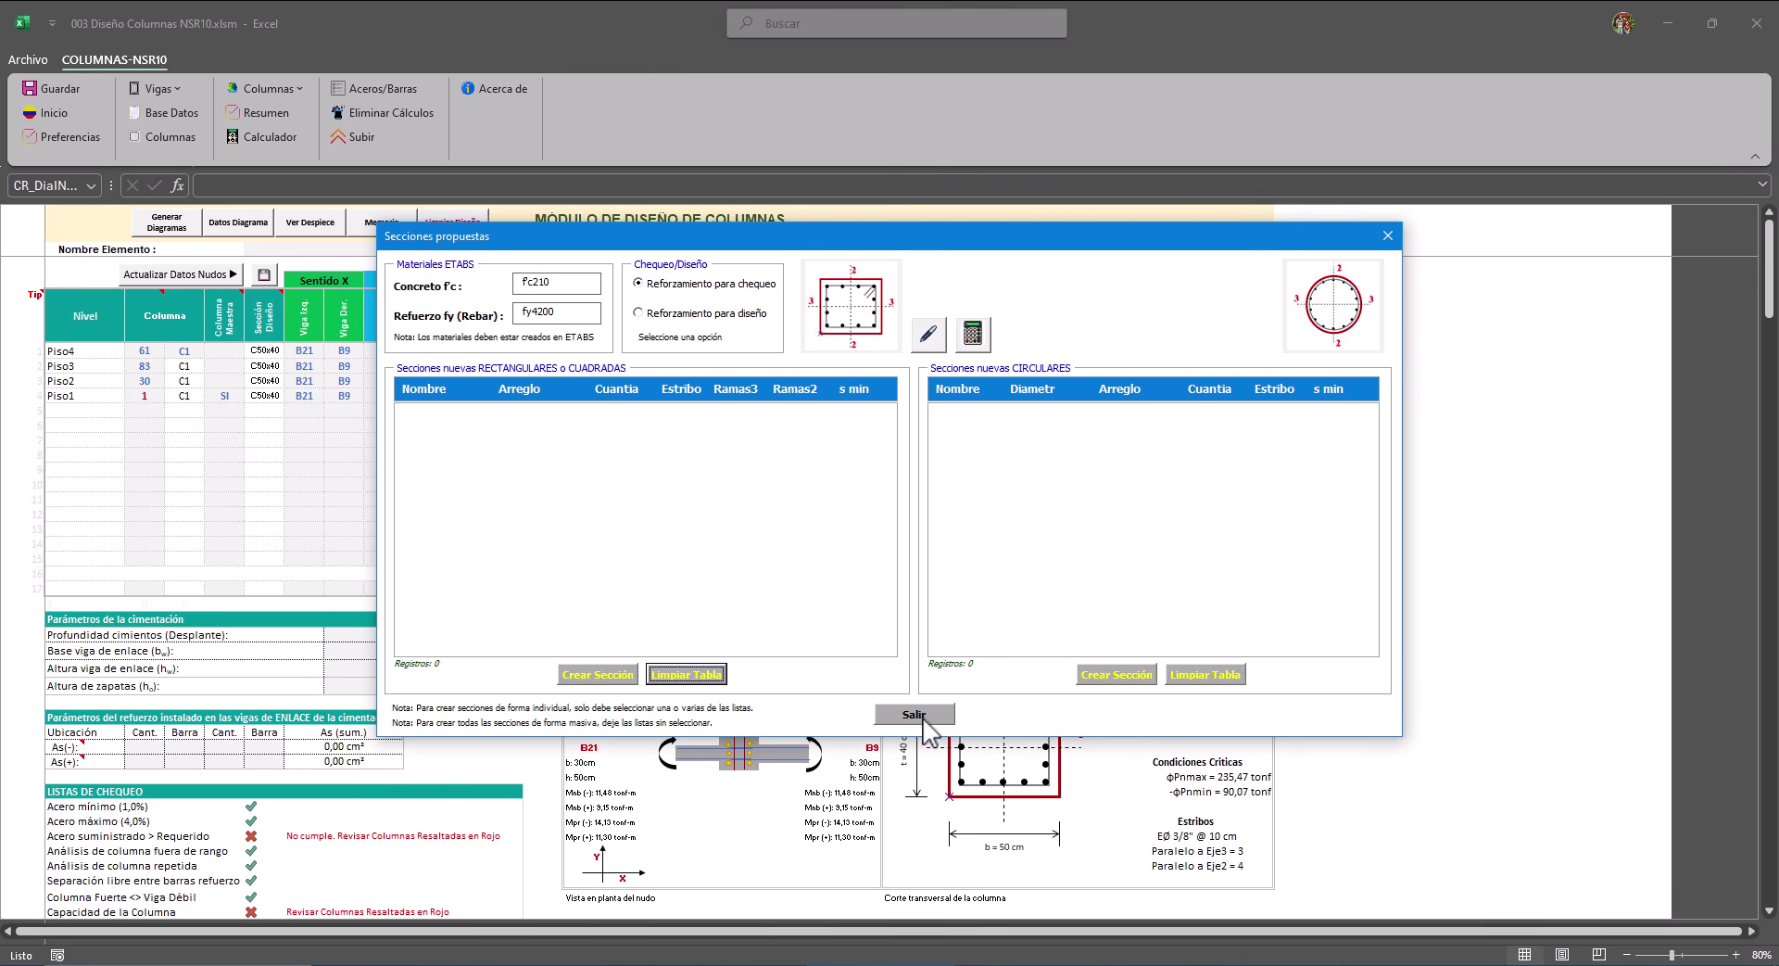
click(915, 715)
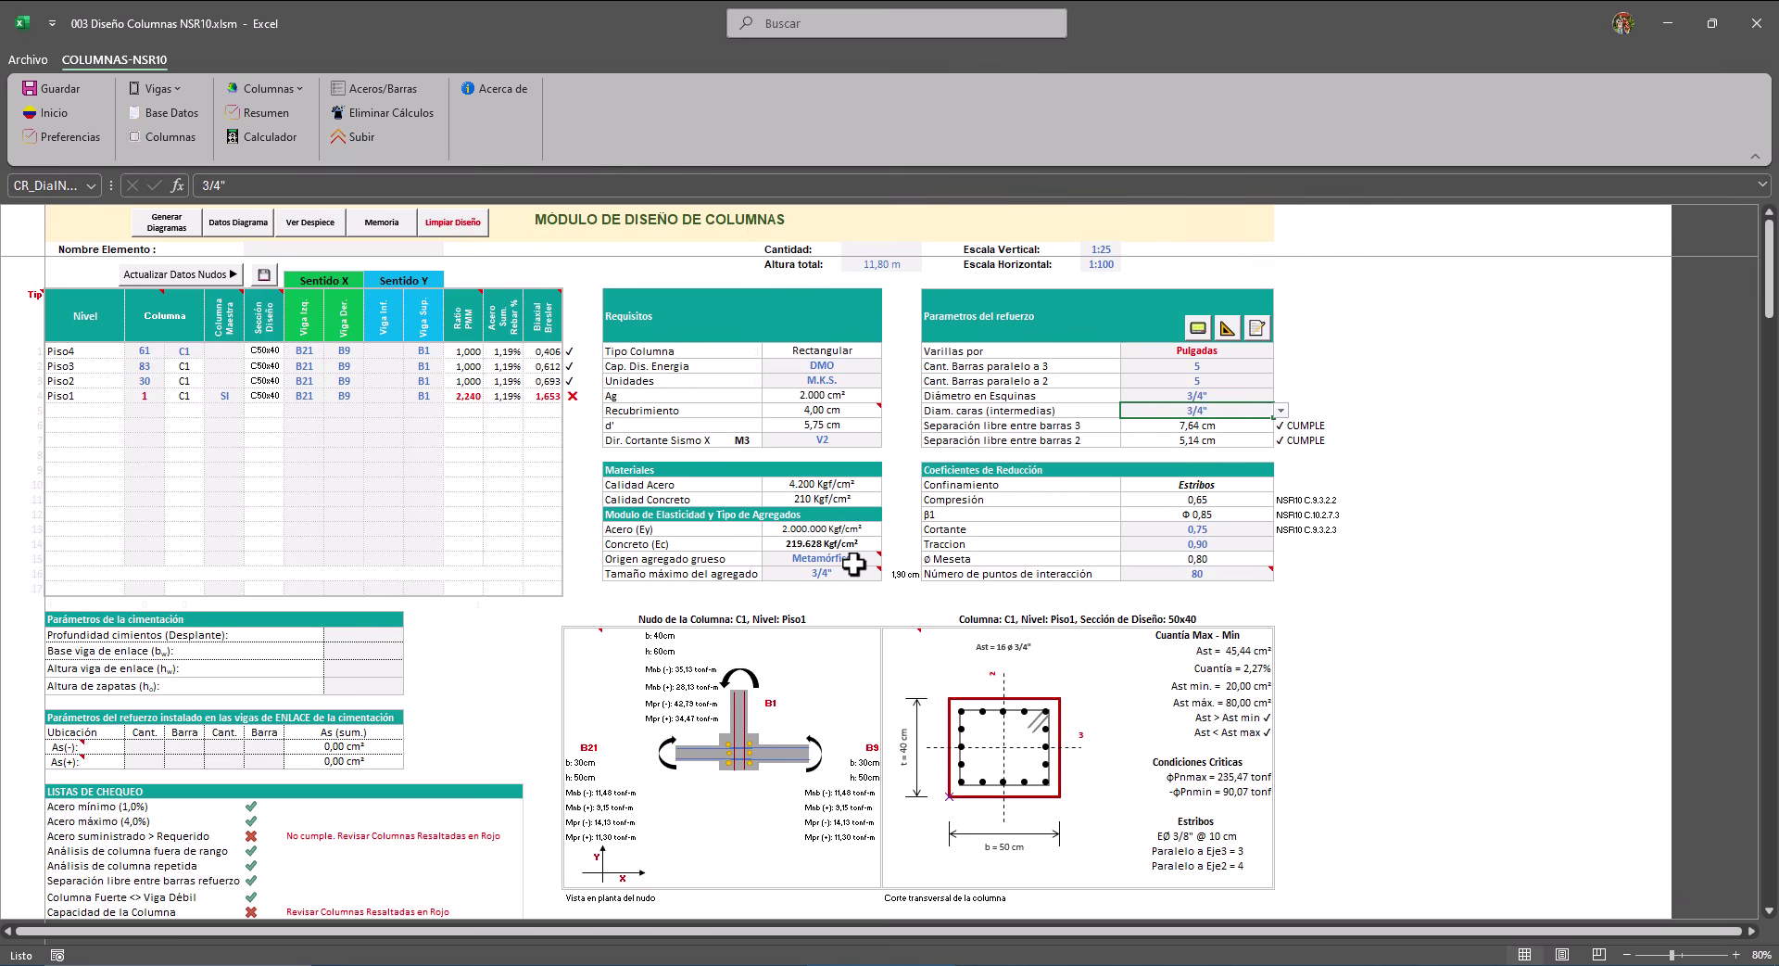
Save column C1's 16-bar 3/4" section as a proposed section once more and check its entry in the proposed sections list.
click(1228, 329)
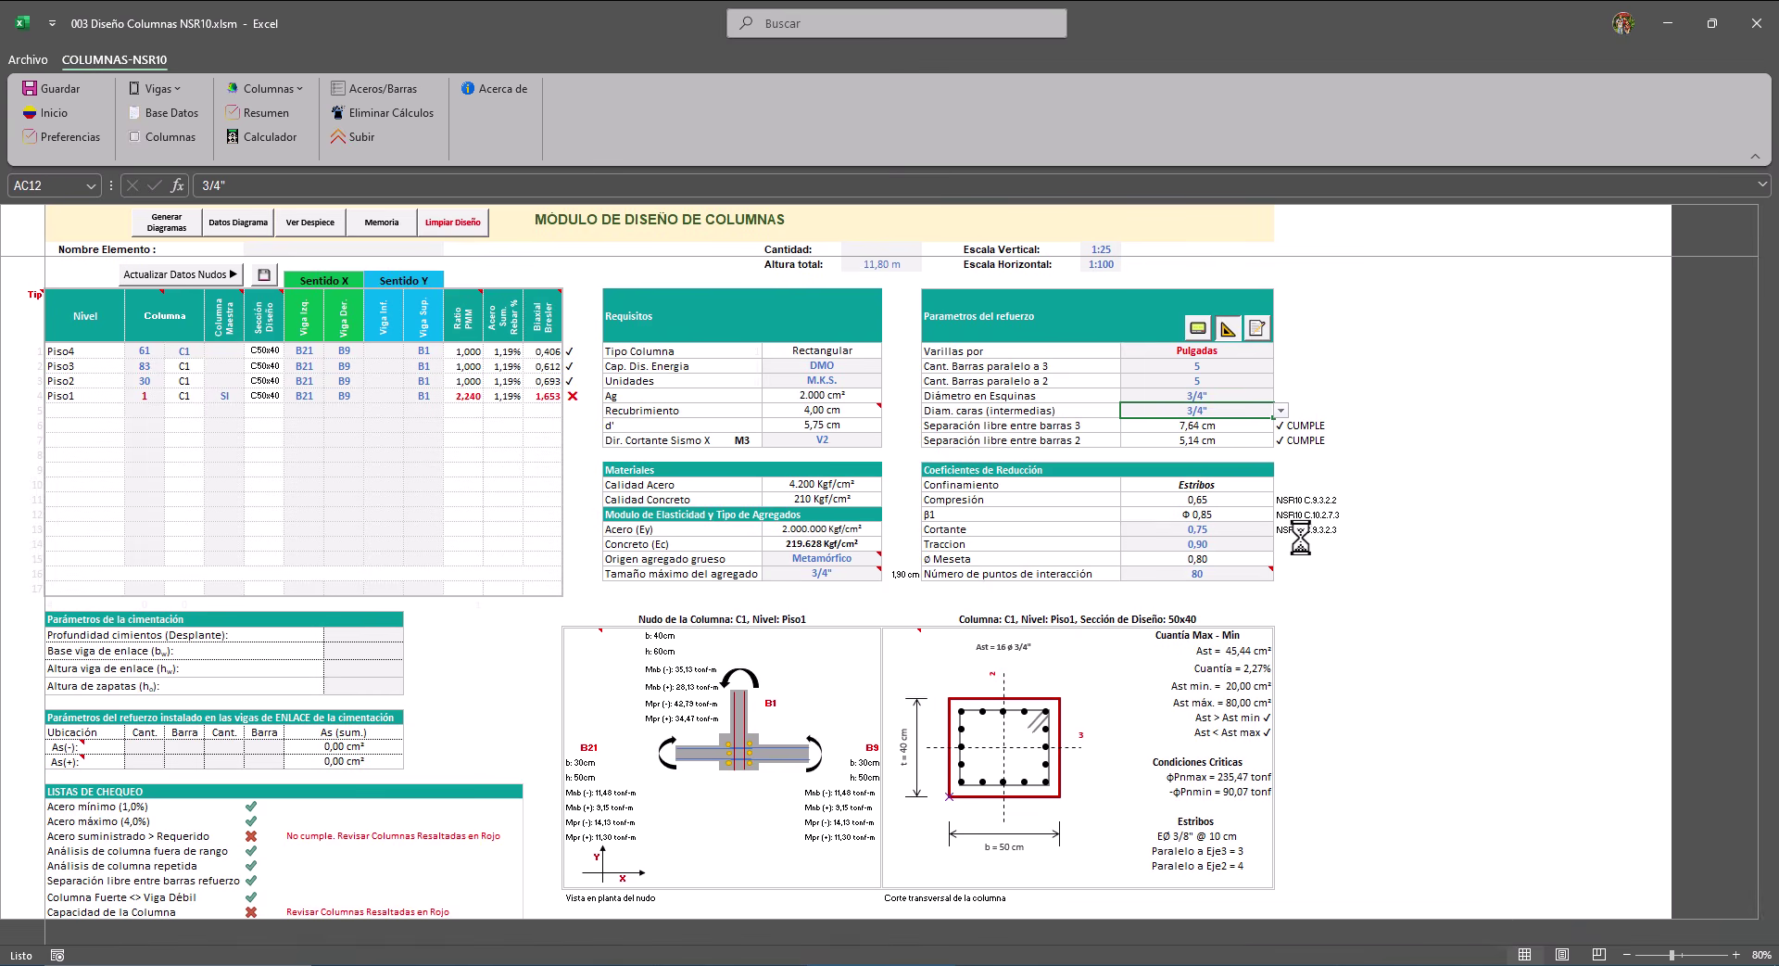
click(1028, 558)
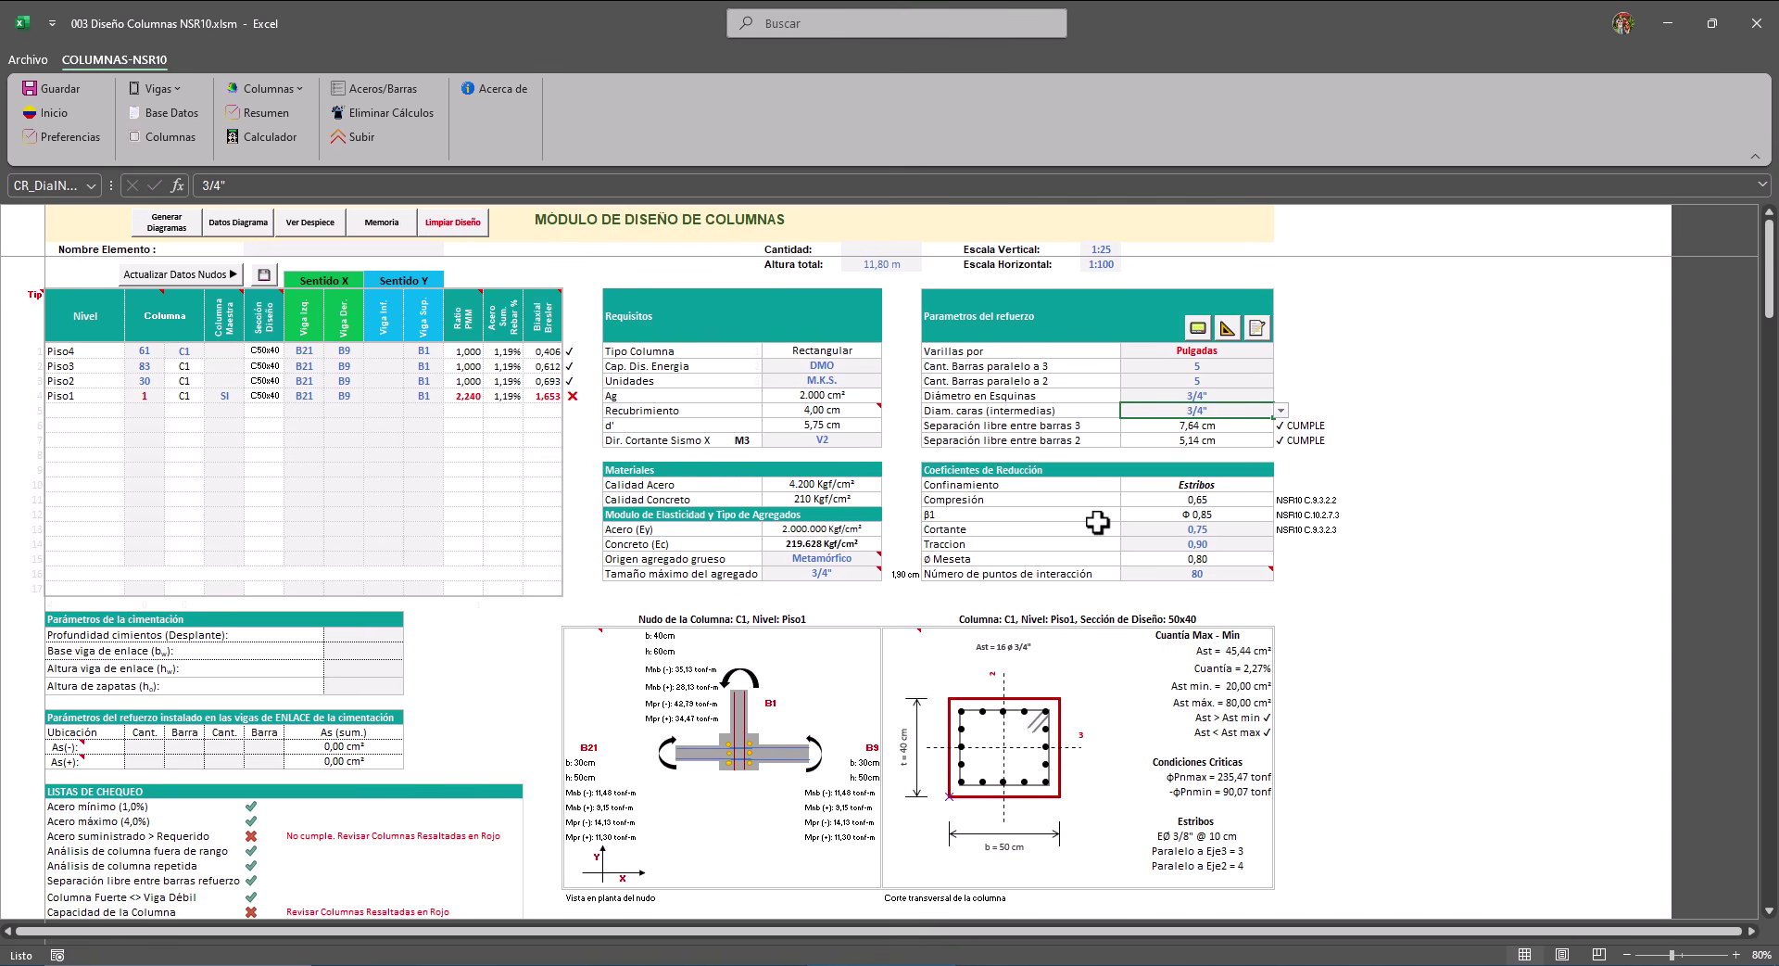
click(1258, 330)
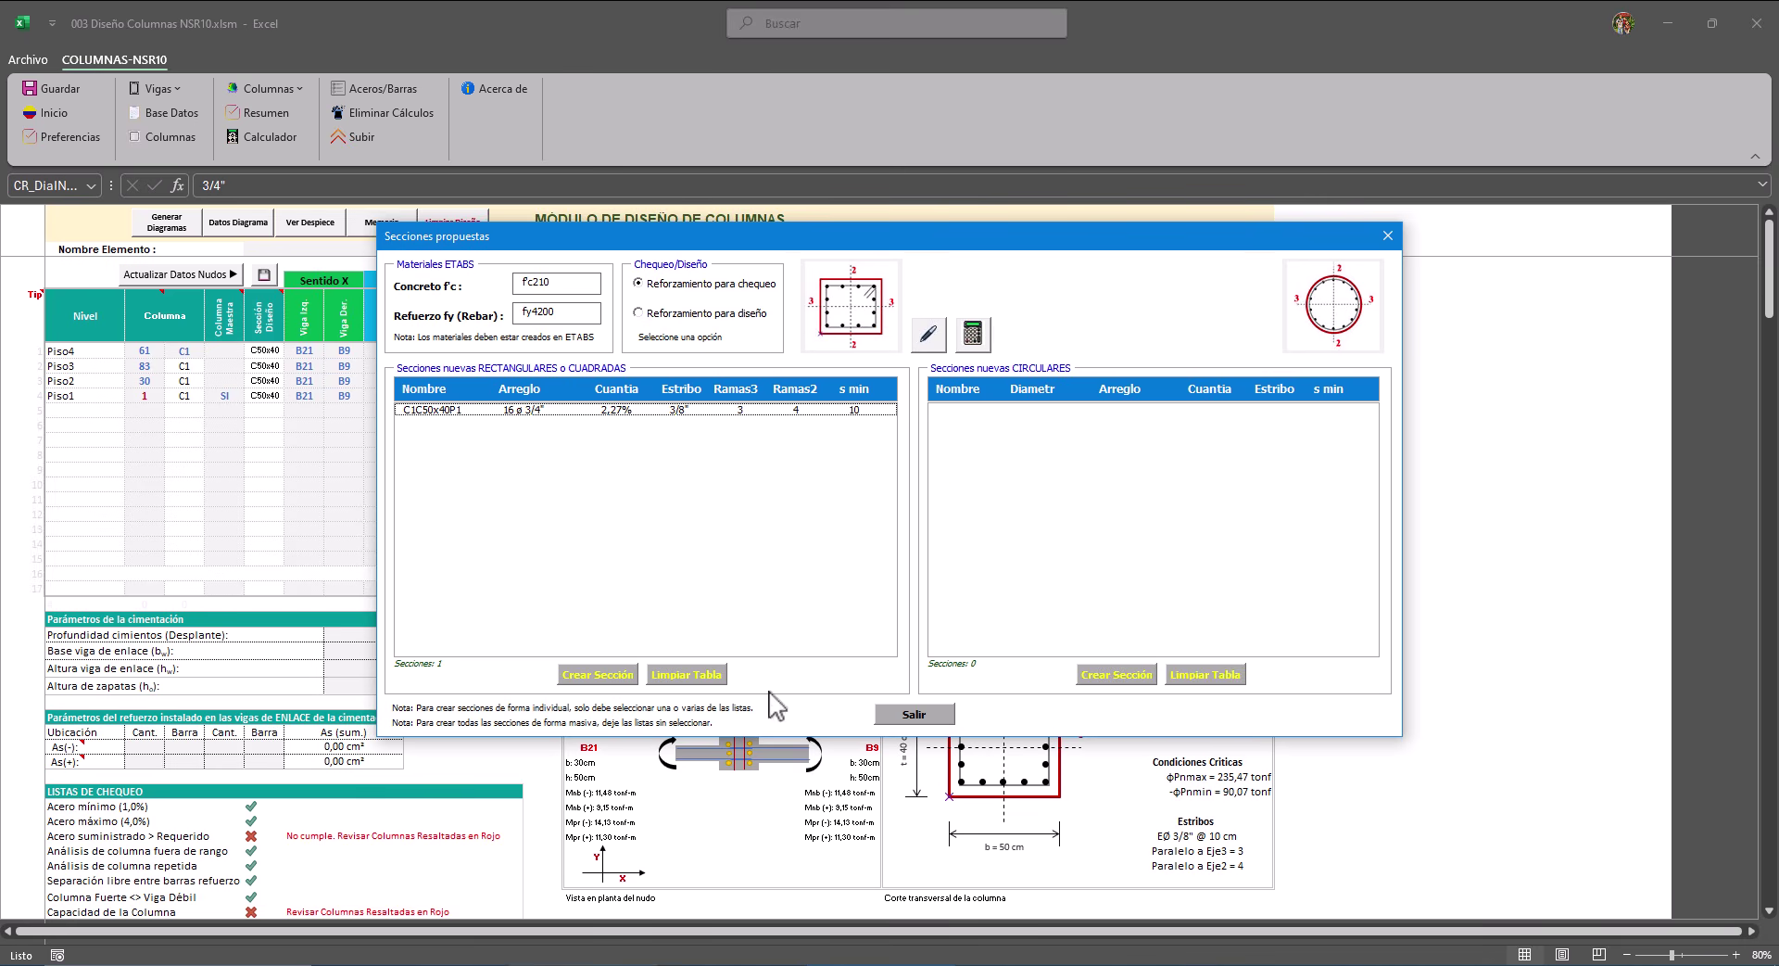
click(916, 715)
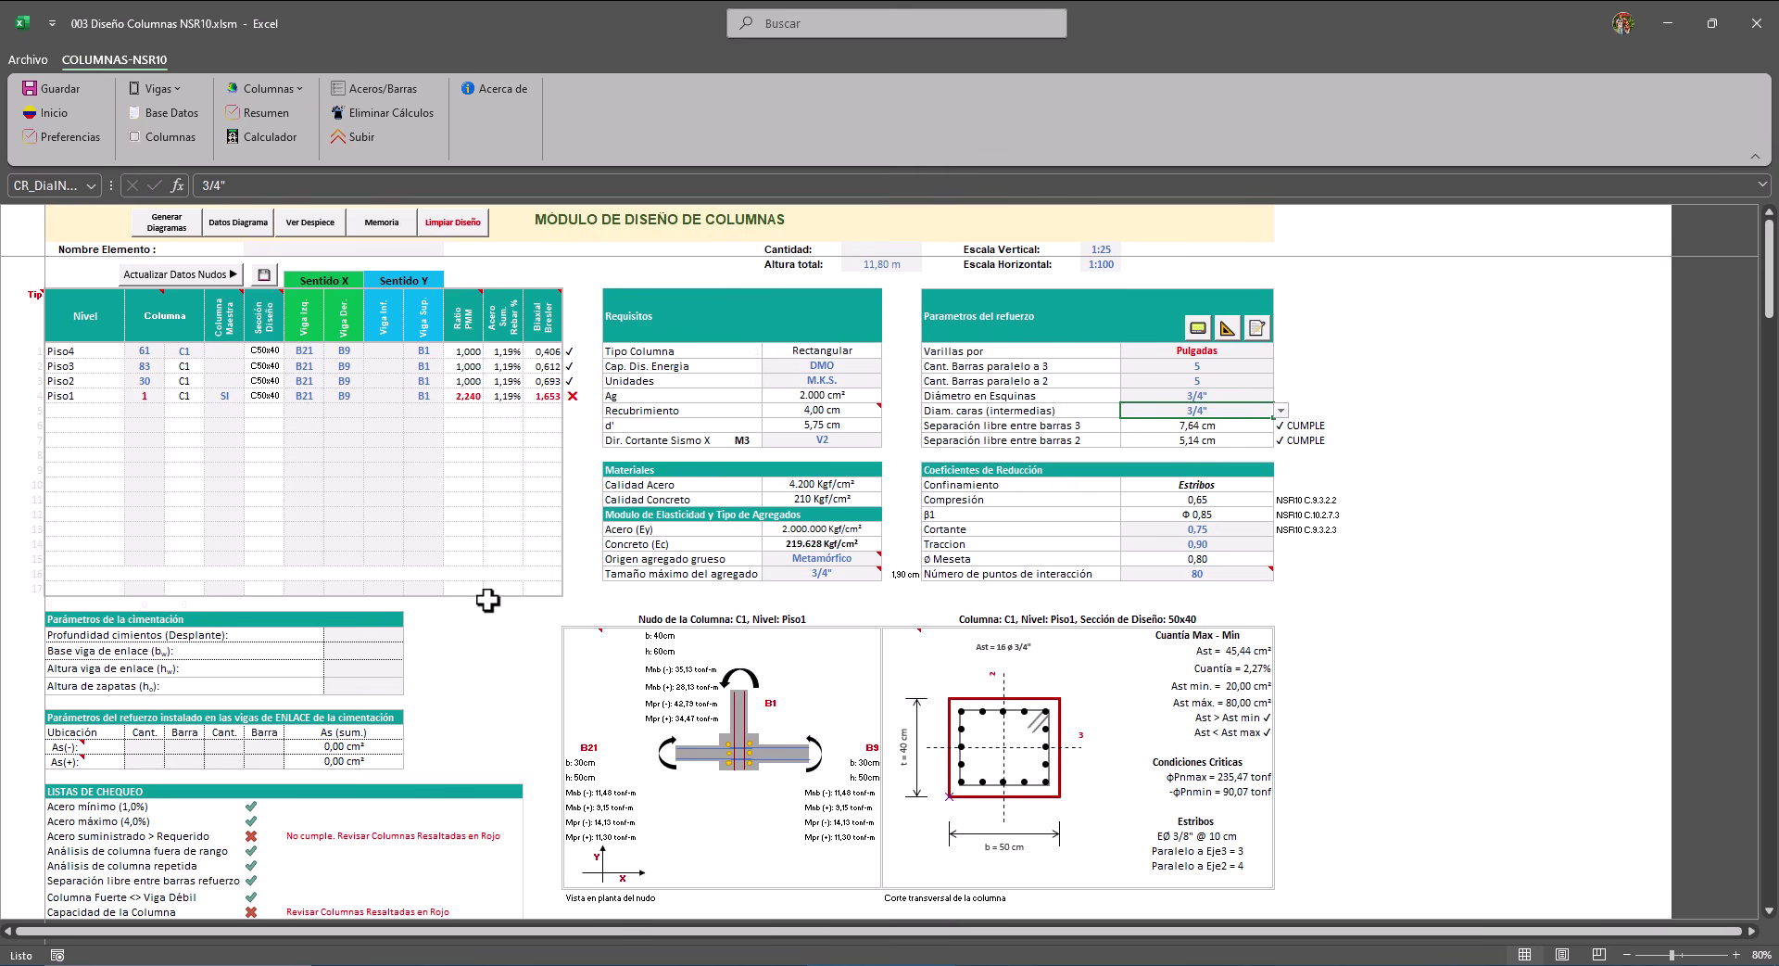
Choose column C2 in the column design table, with Piso1 as the master column.
scroll(489, 600, down, 1)
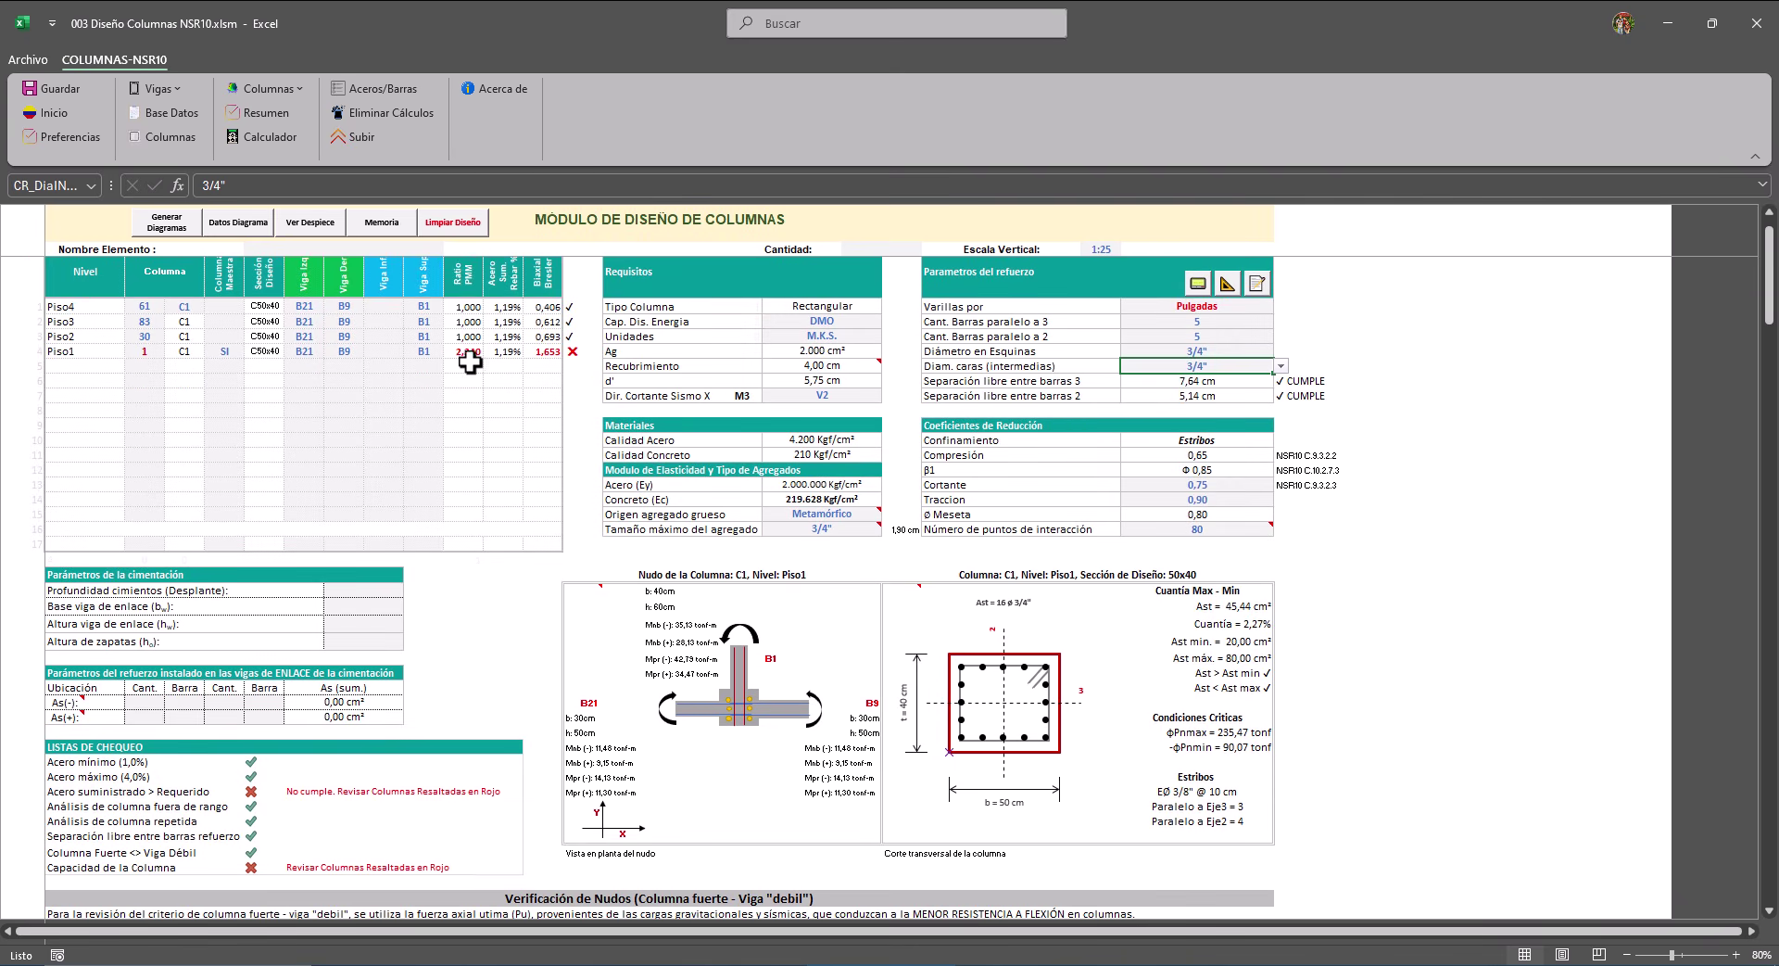
scroll(509, 457, up, 1)
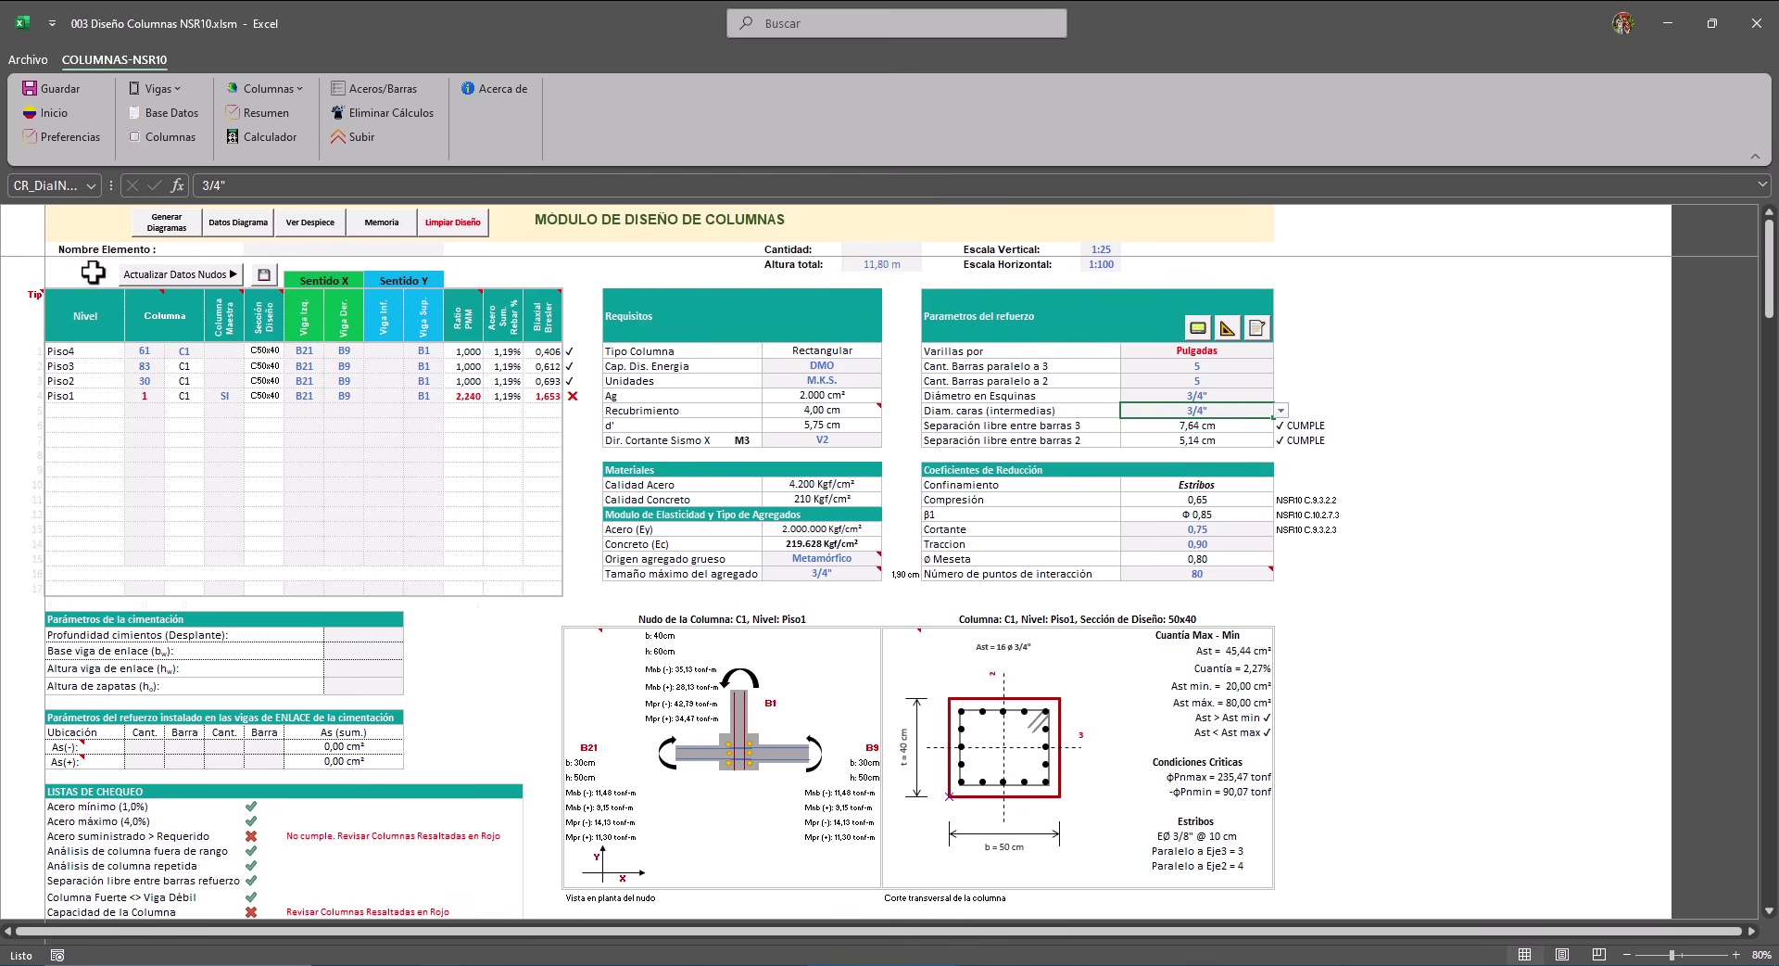
click(185, 349)
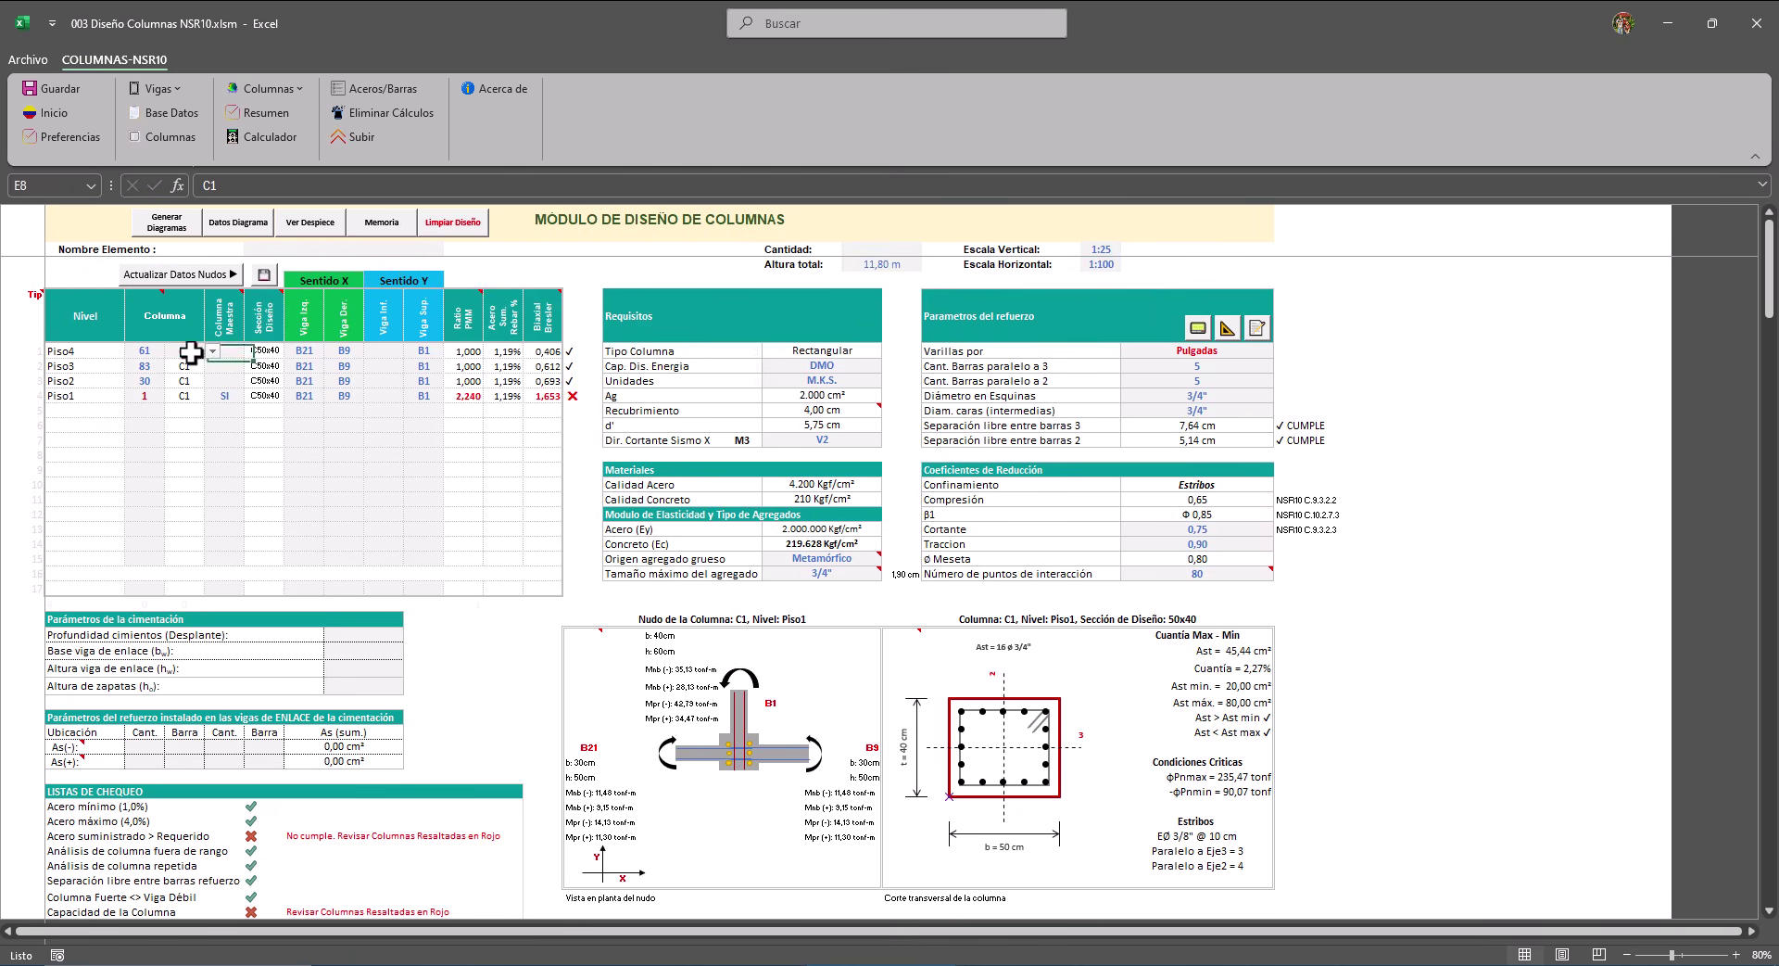
click(213, 351)
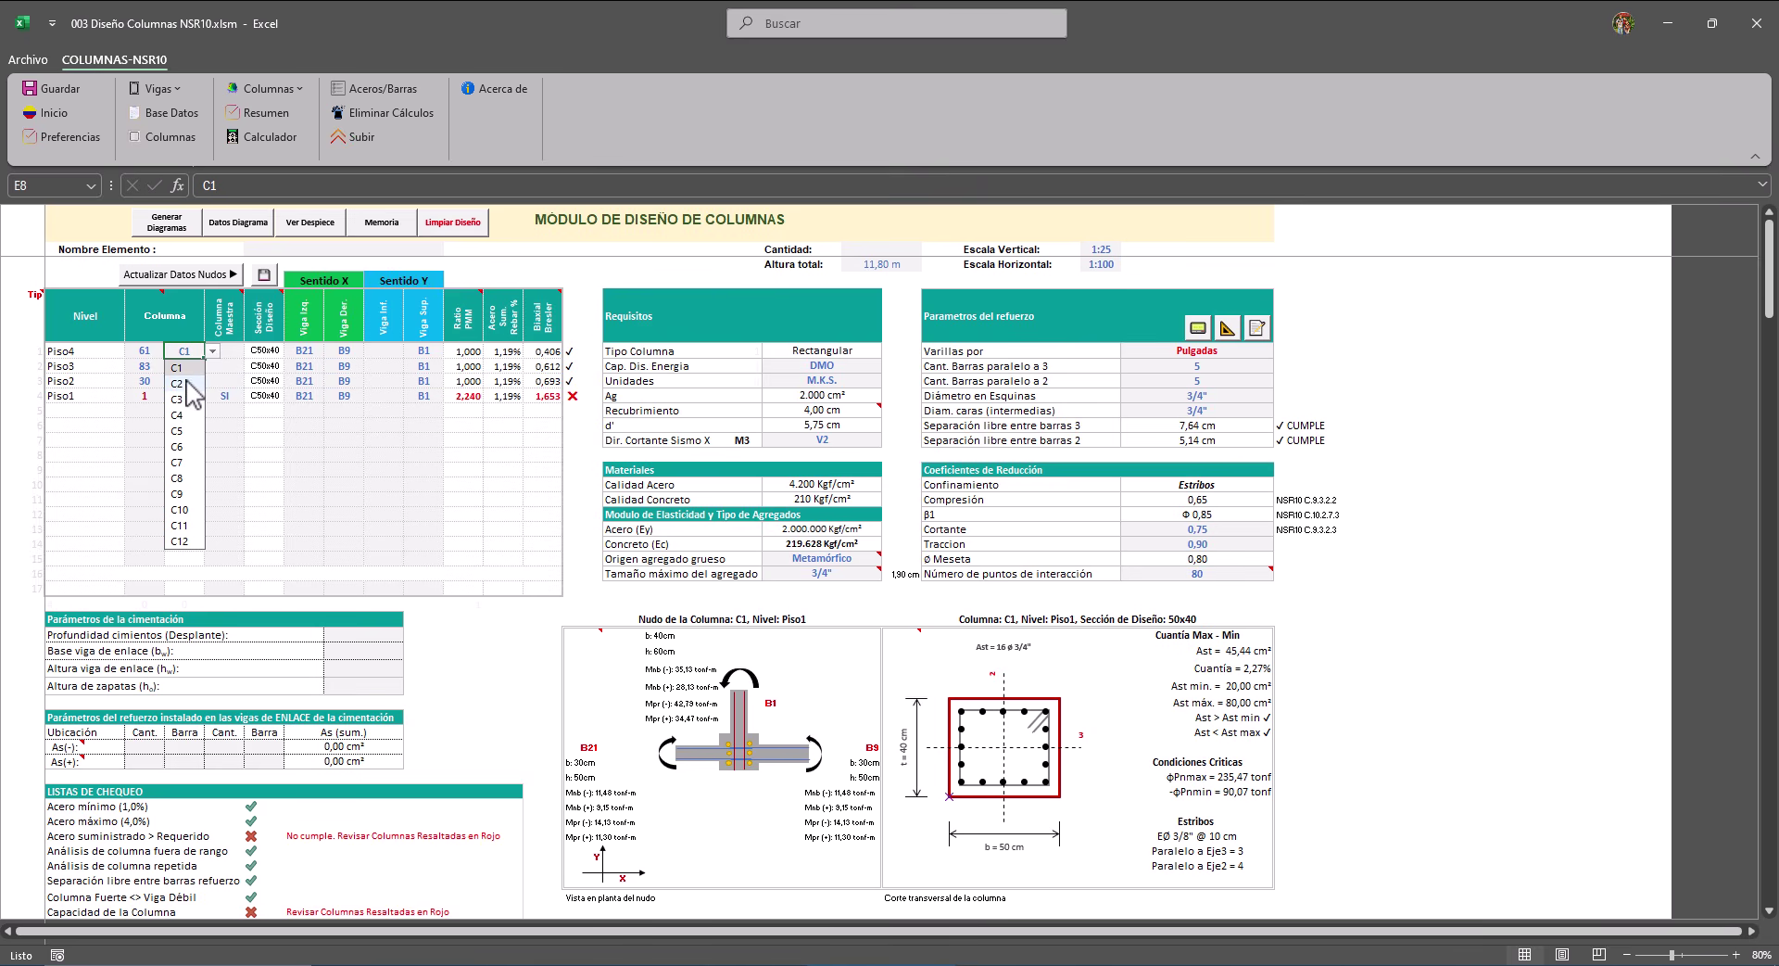
click(182, 382)
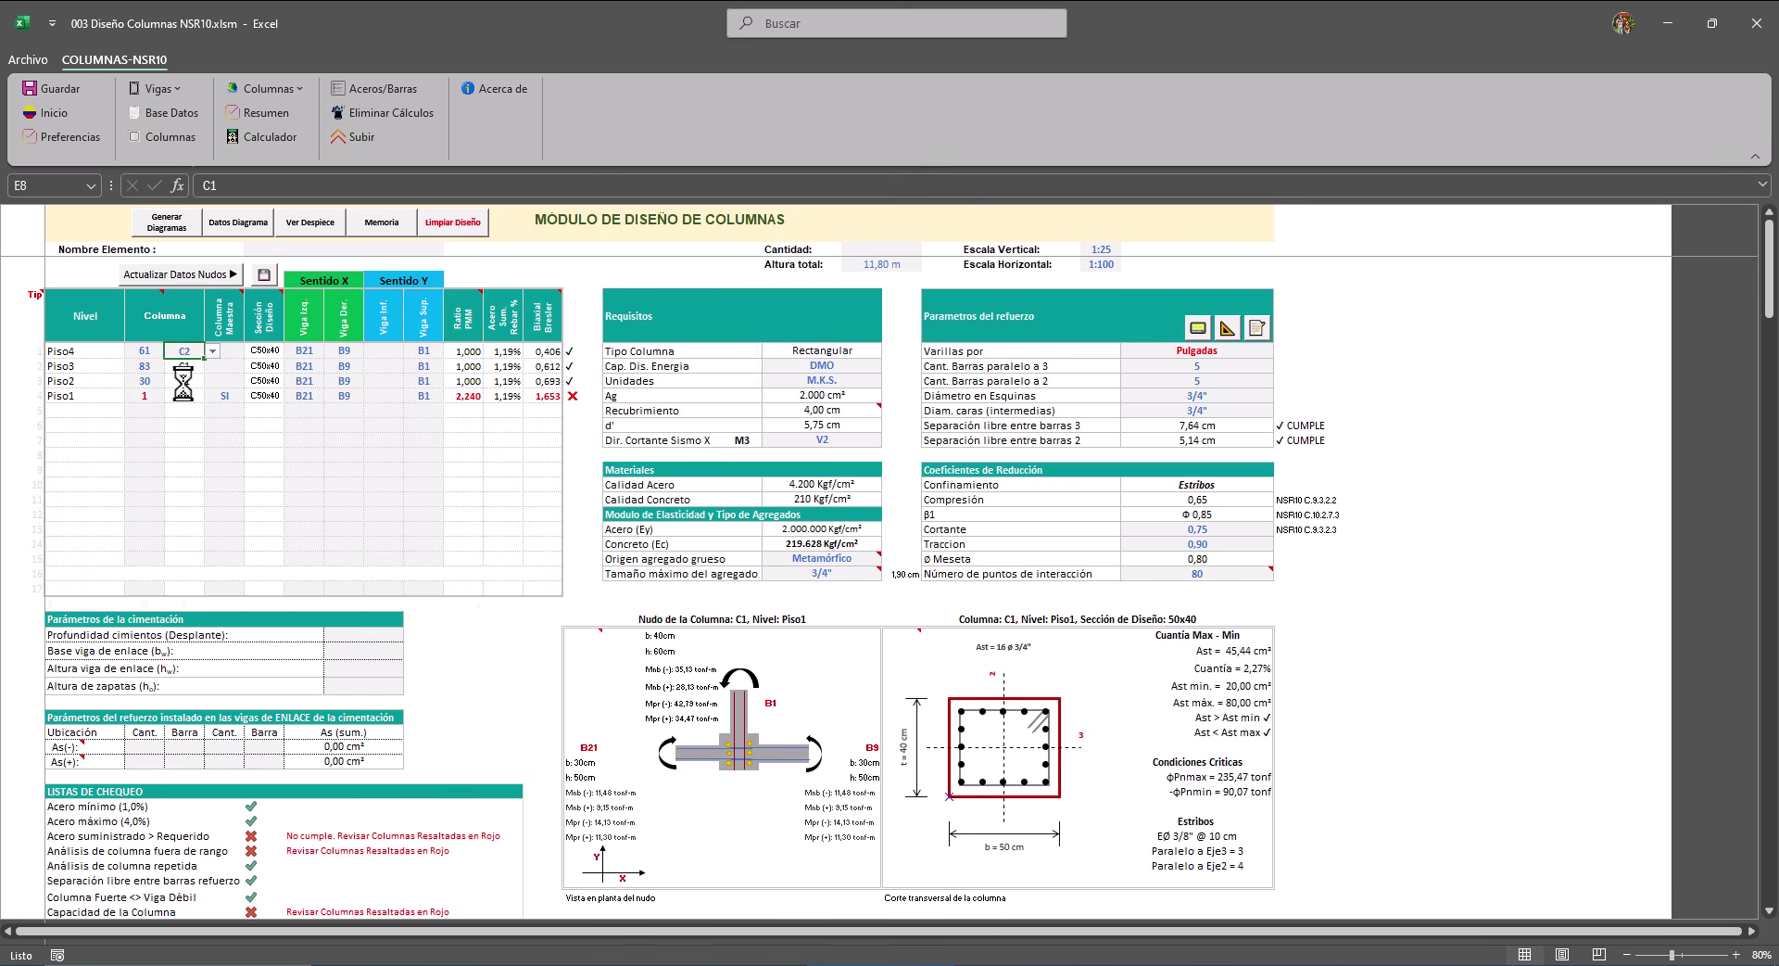
click(223, 394)
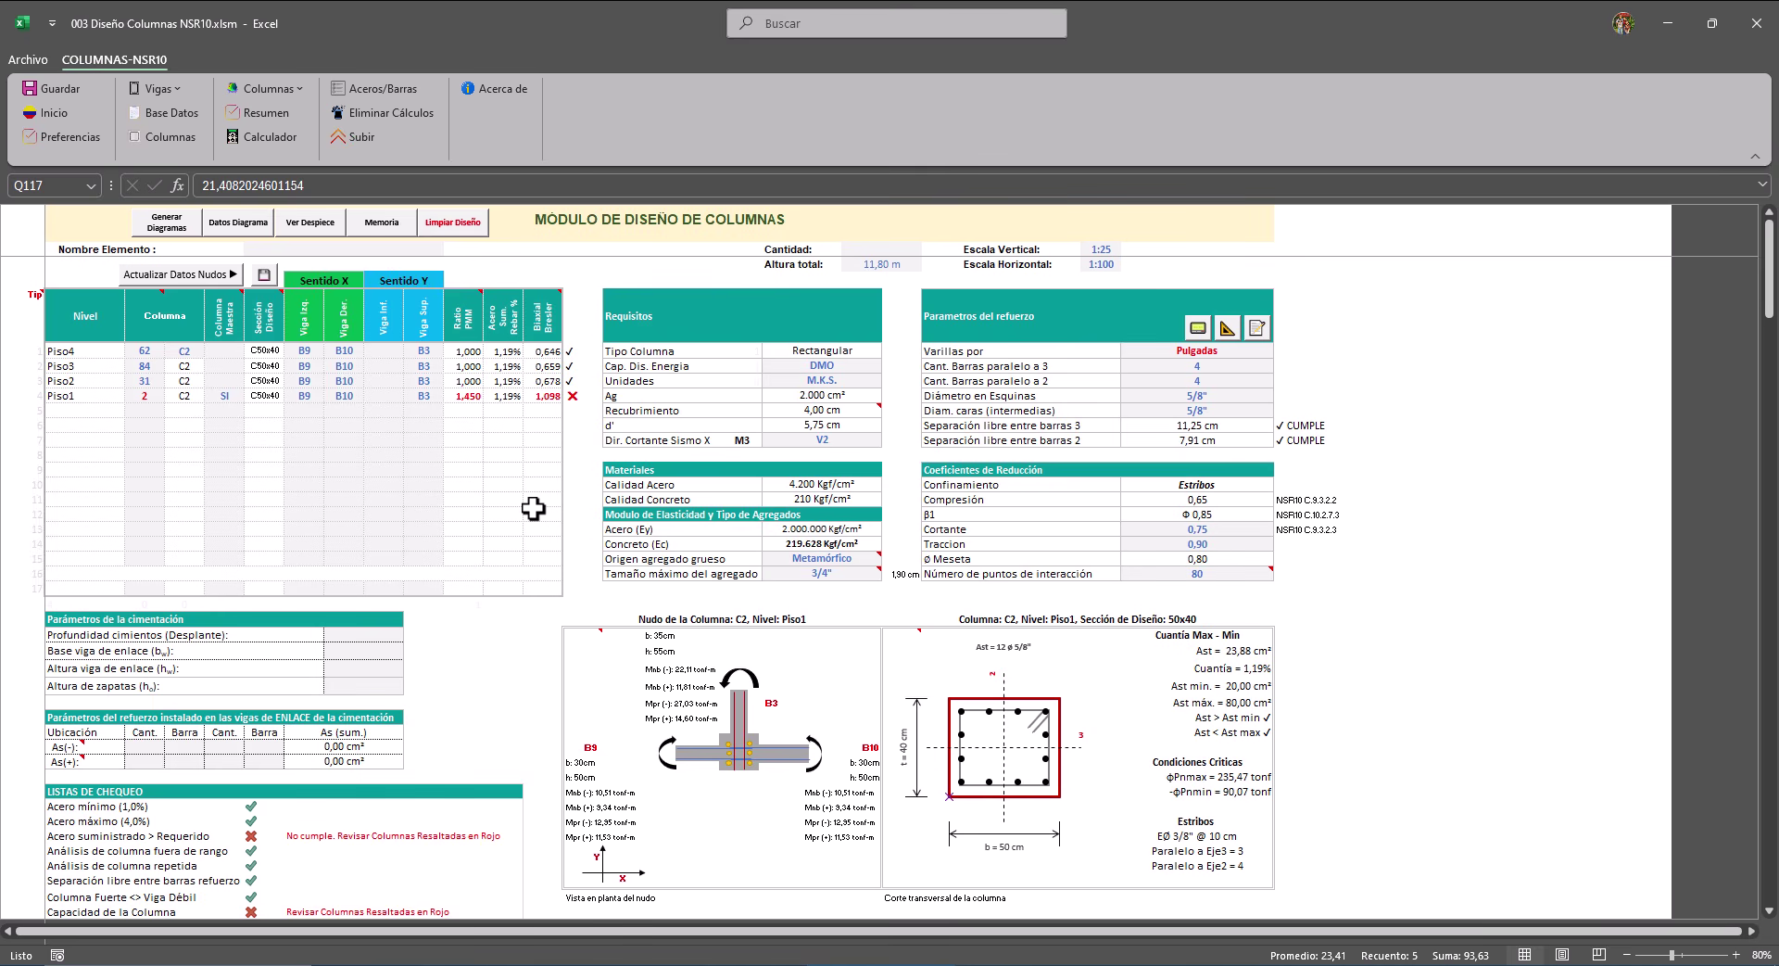
Clear the bar arrangement calculator and calculate 5/8" bar combinations for 29 cm² of required steel for column C2.
click(621, 964)
click(1198, 330)
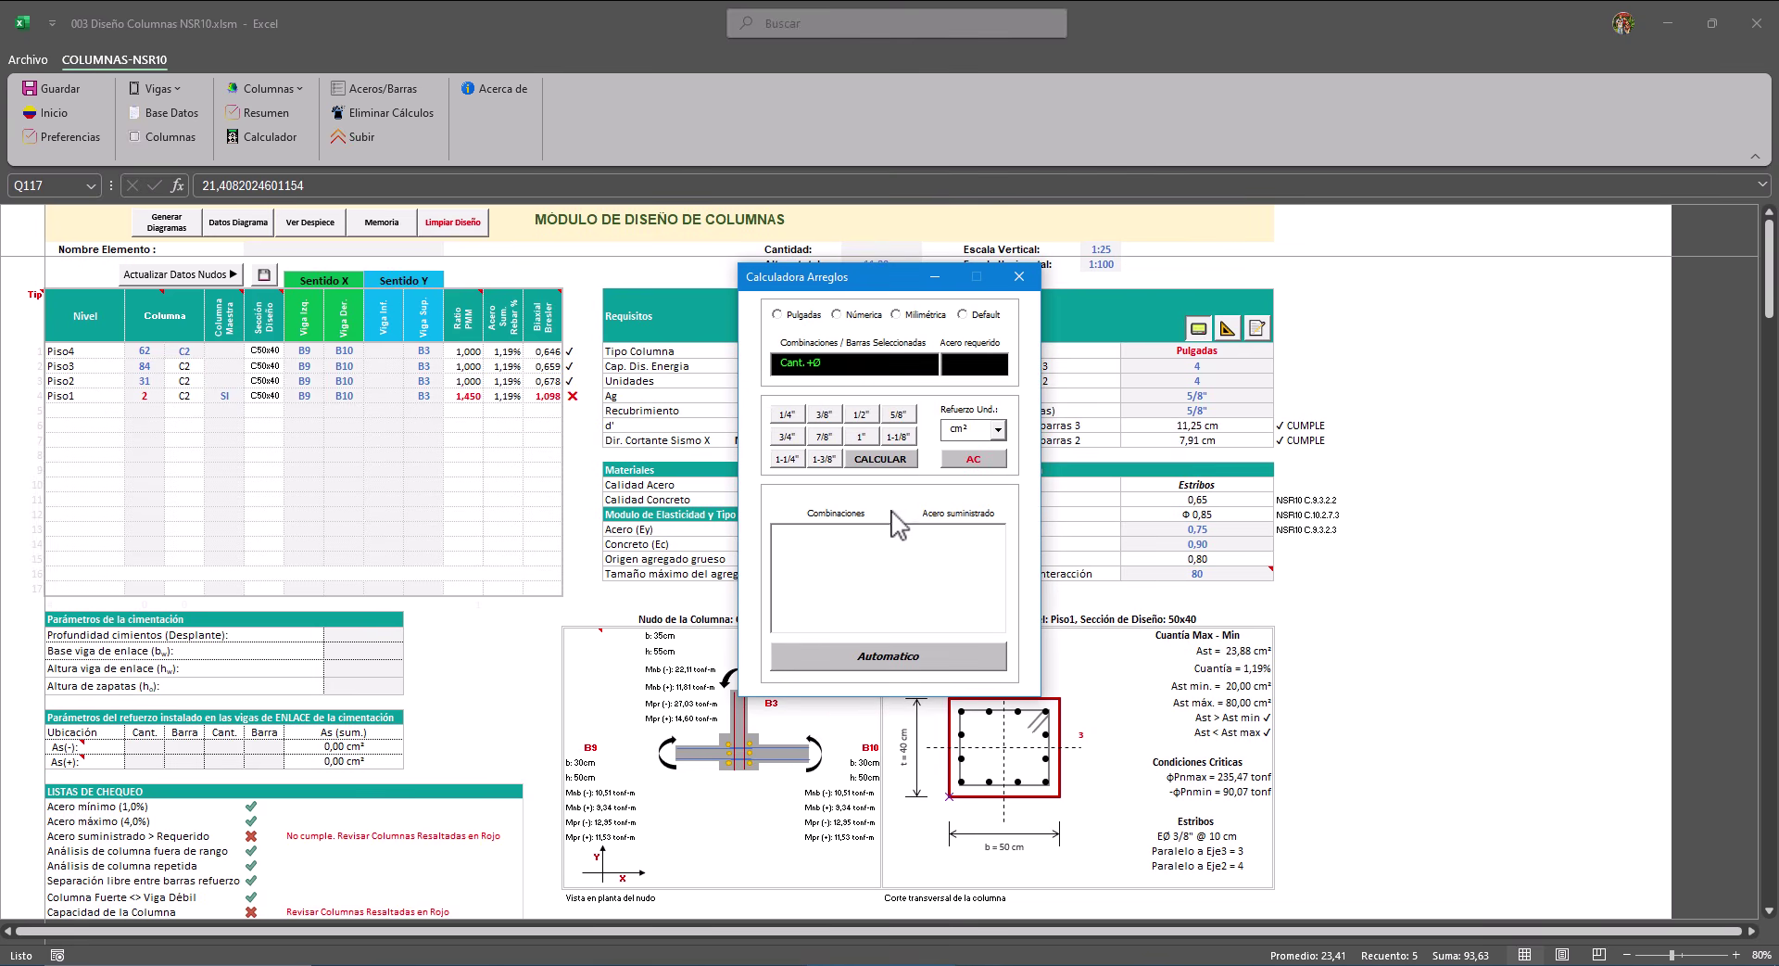
click(964, 461)
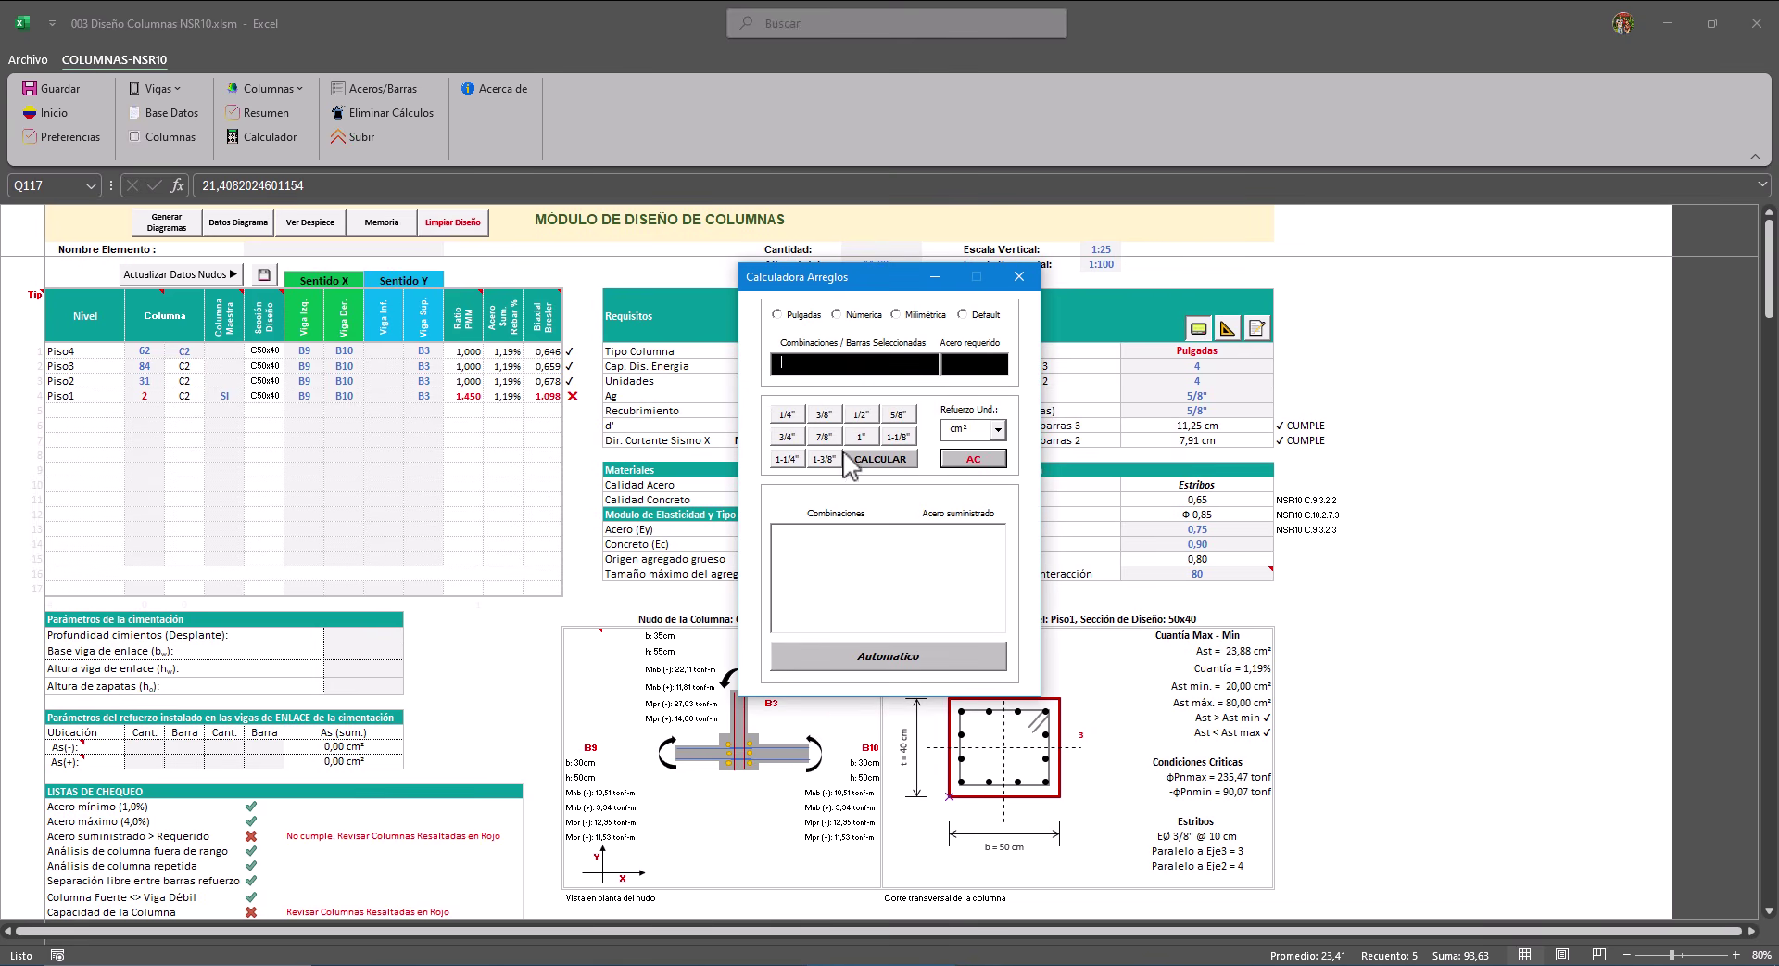
click(897, 414)
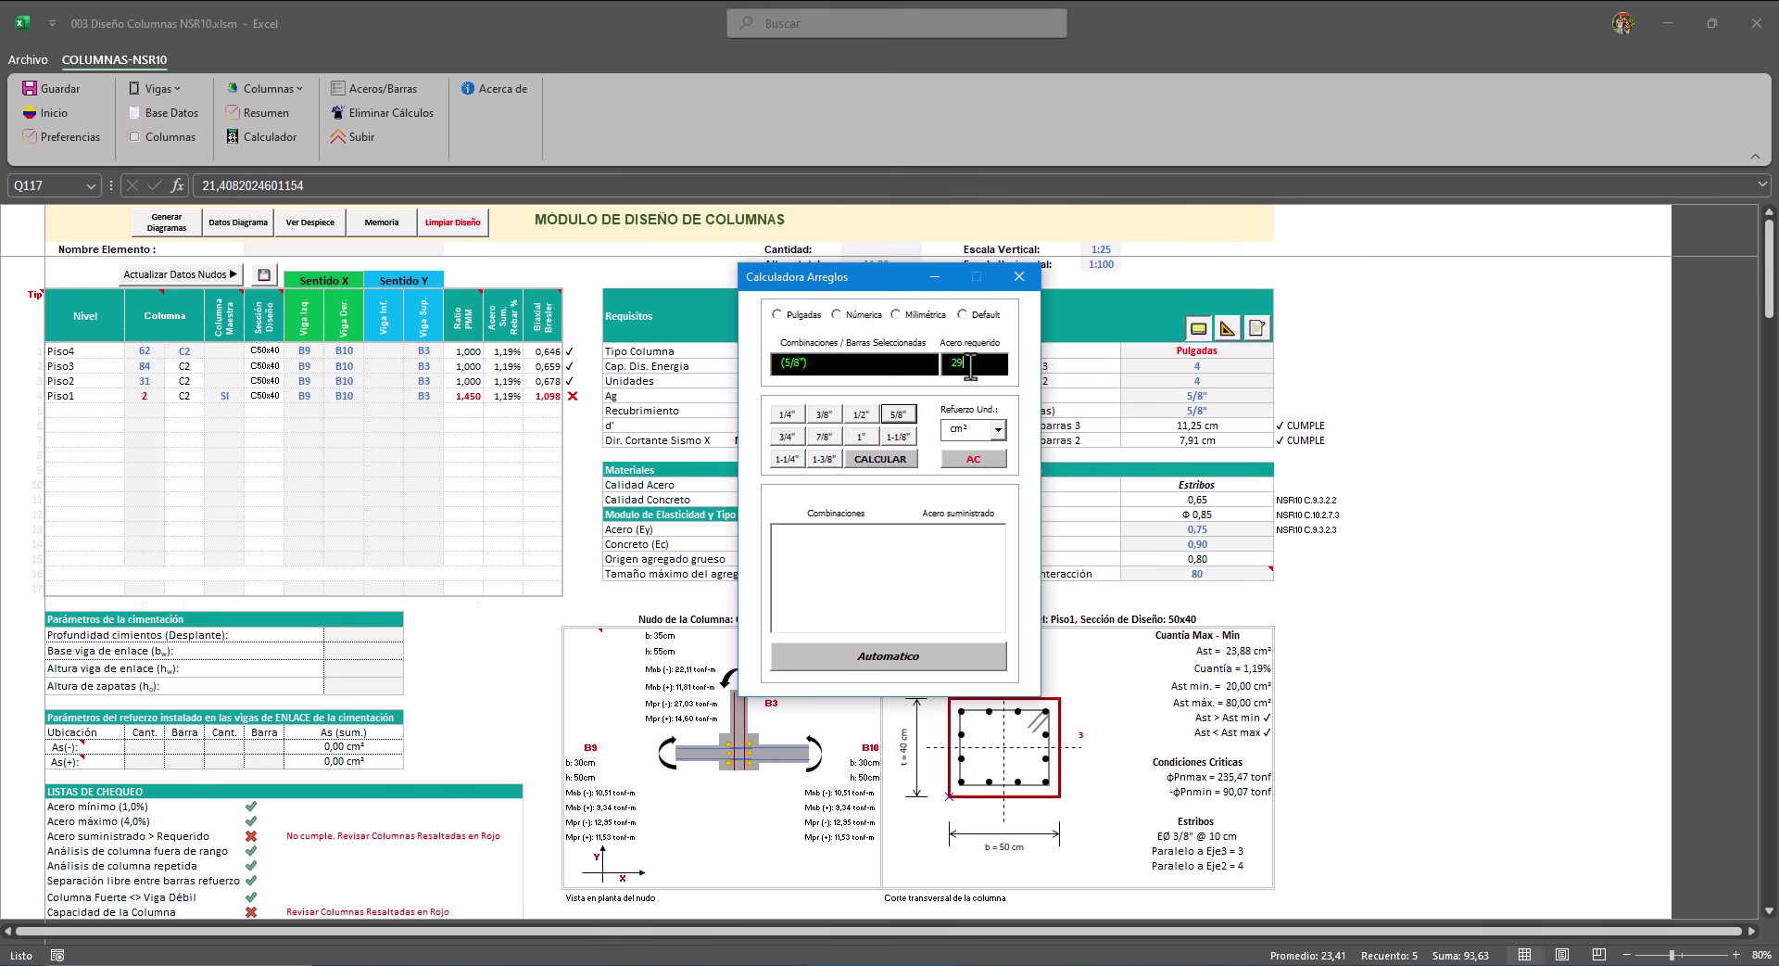
click(906, 658)
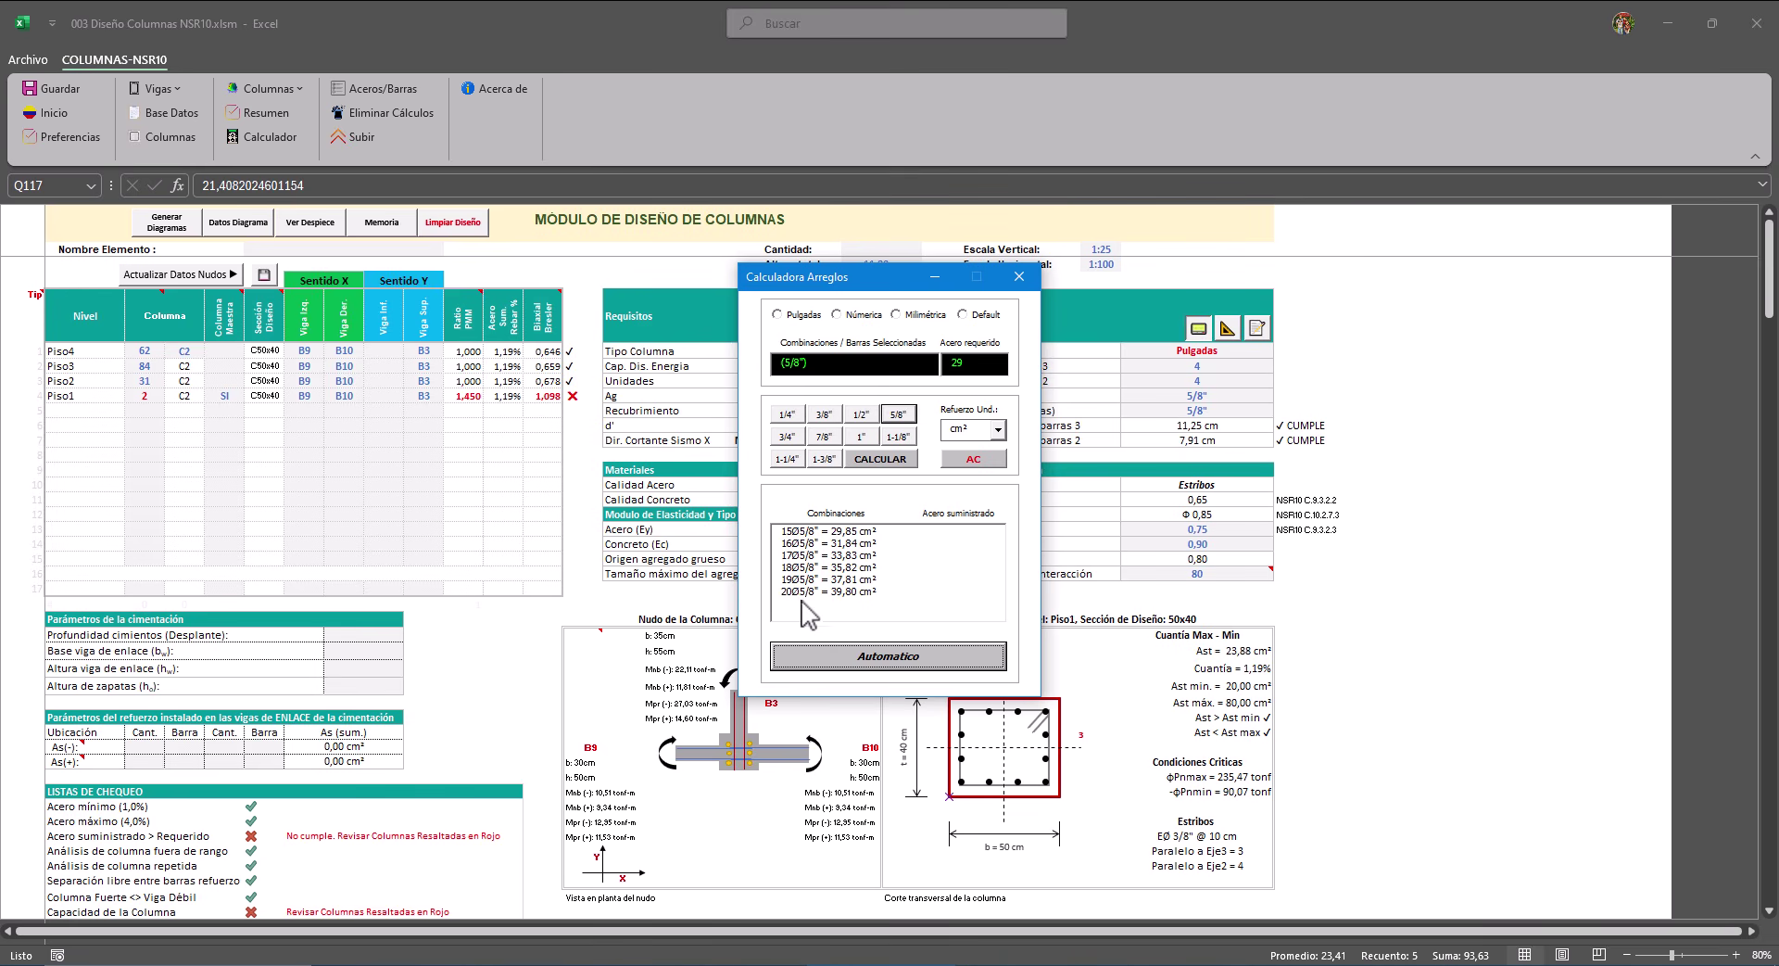
Compare the 15-bar and 16-bar 5/8" combinations for column C2 and close the bar arrangement calculator.
click(832, 533)
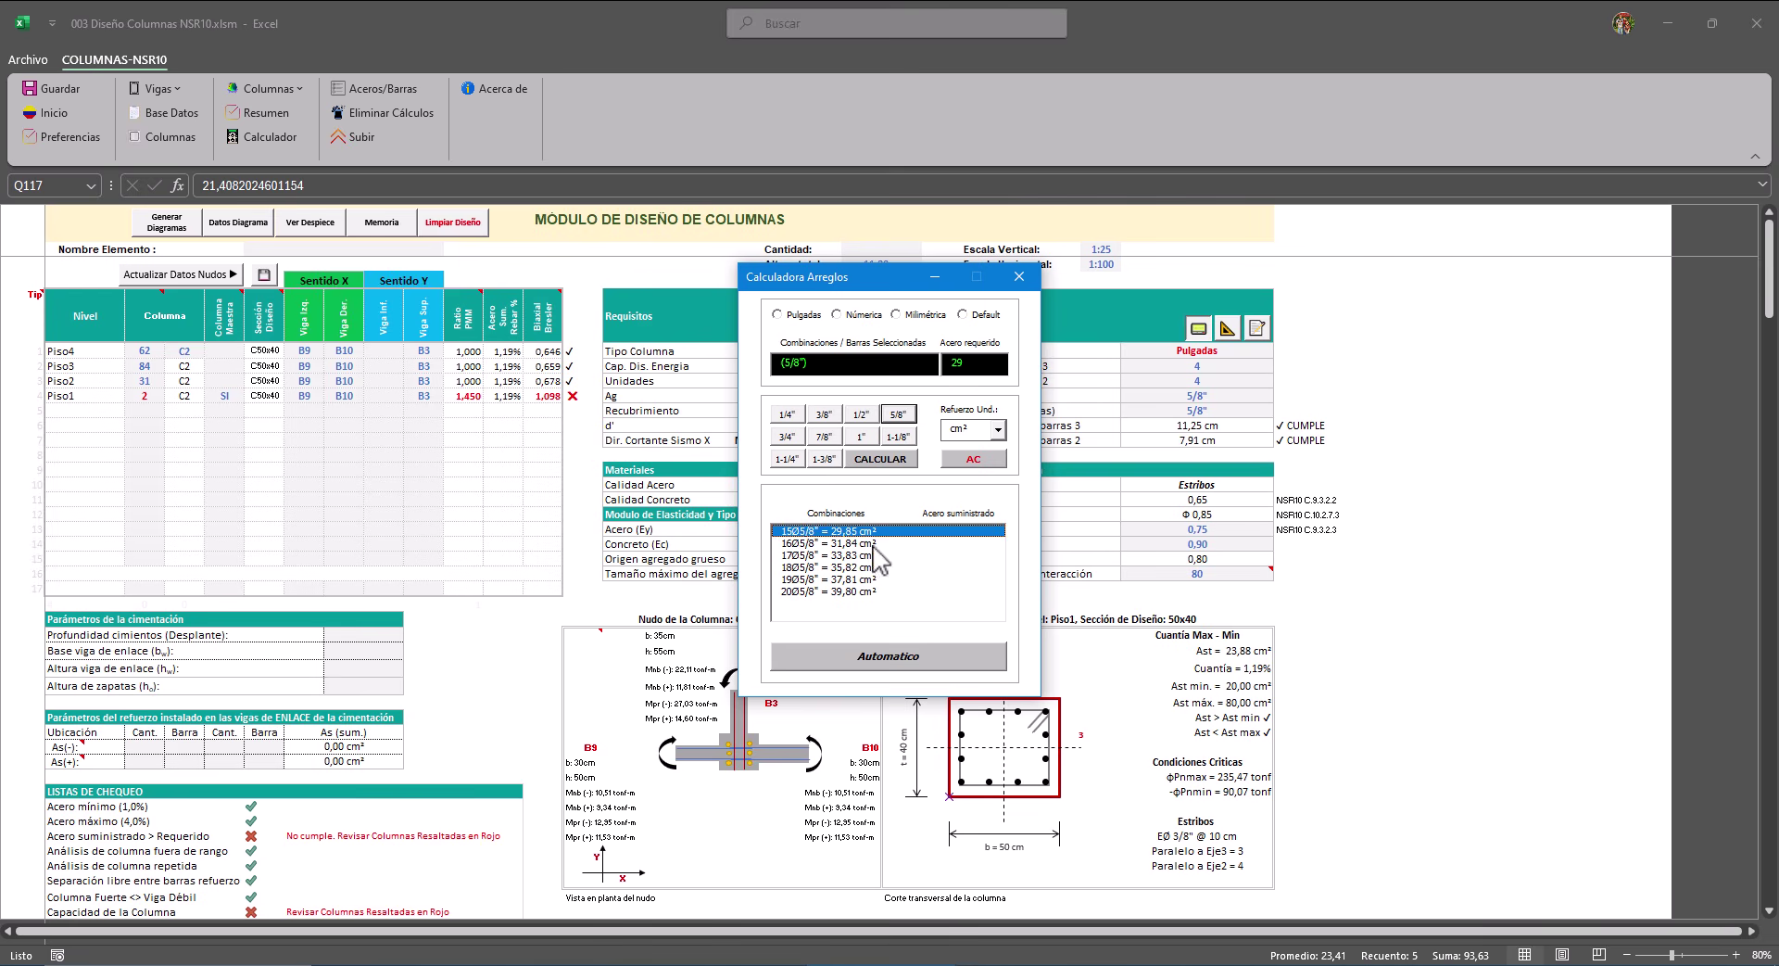
click(808, 543)
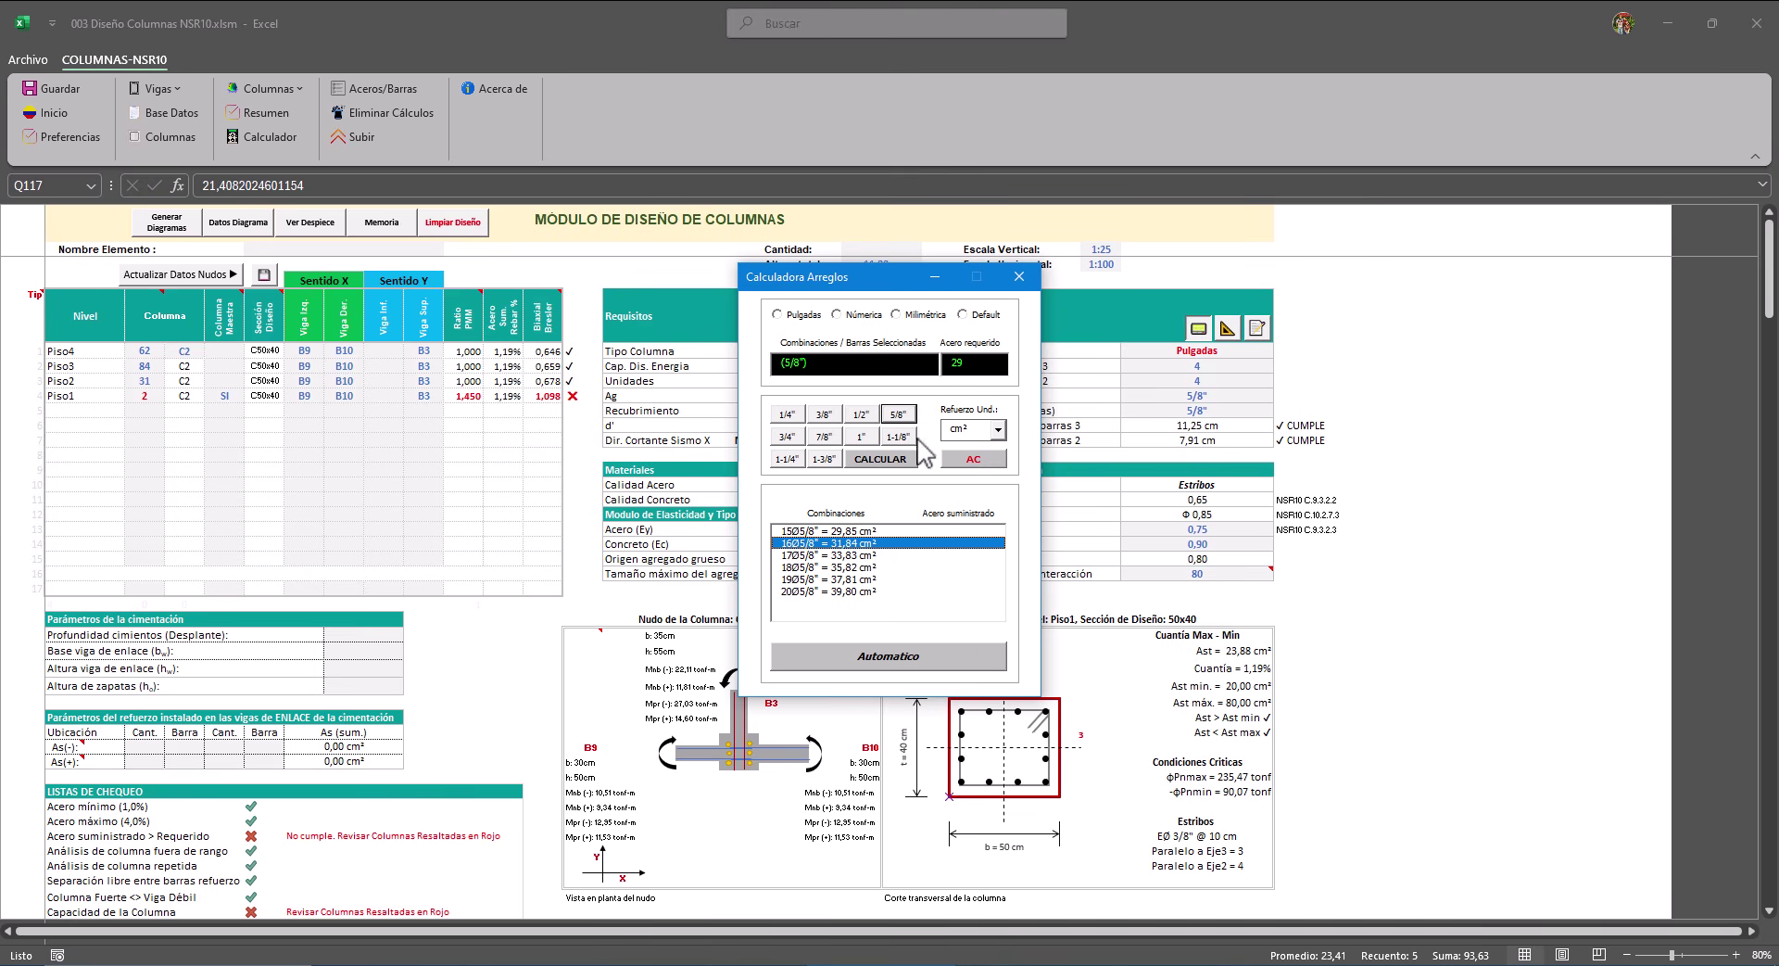
click(1019, 276)
Set column C2's reinforcement to 5 bars parallel to axis 3 and 5 bars parallel to axis 2.
click(1199, 367)
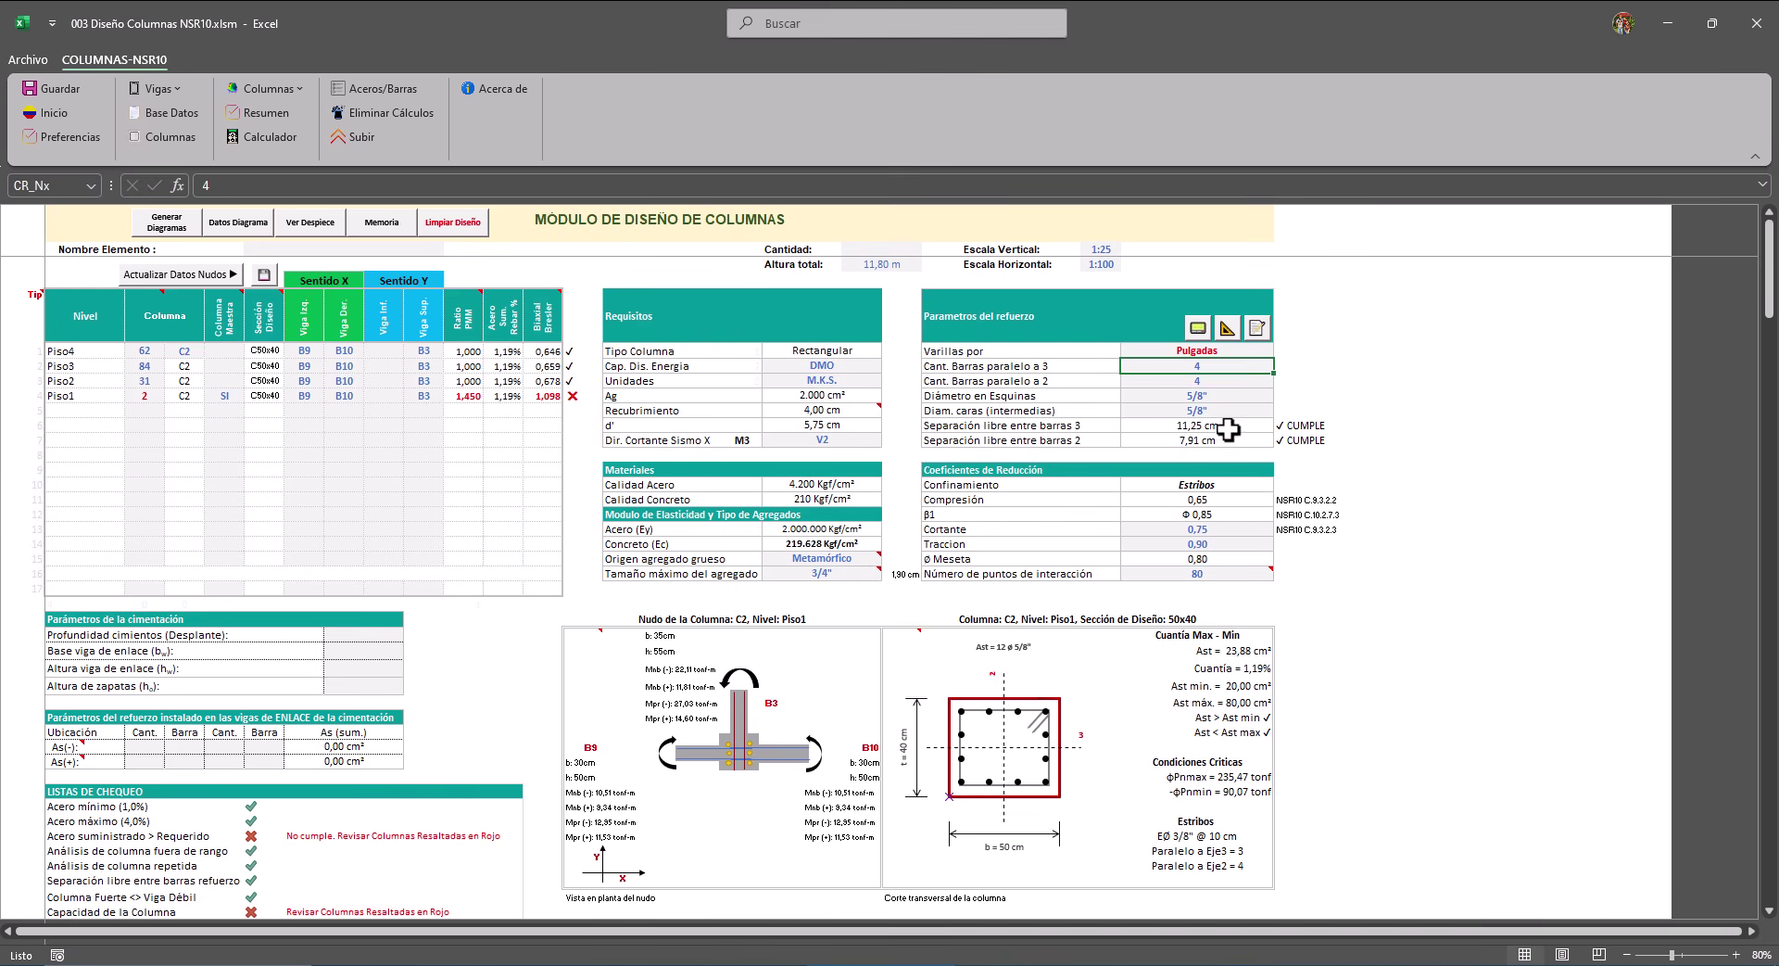
text(5)
key(Return)
text(5)
key(Return)
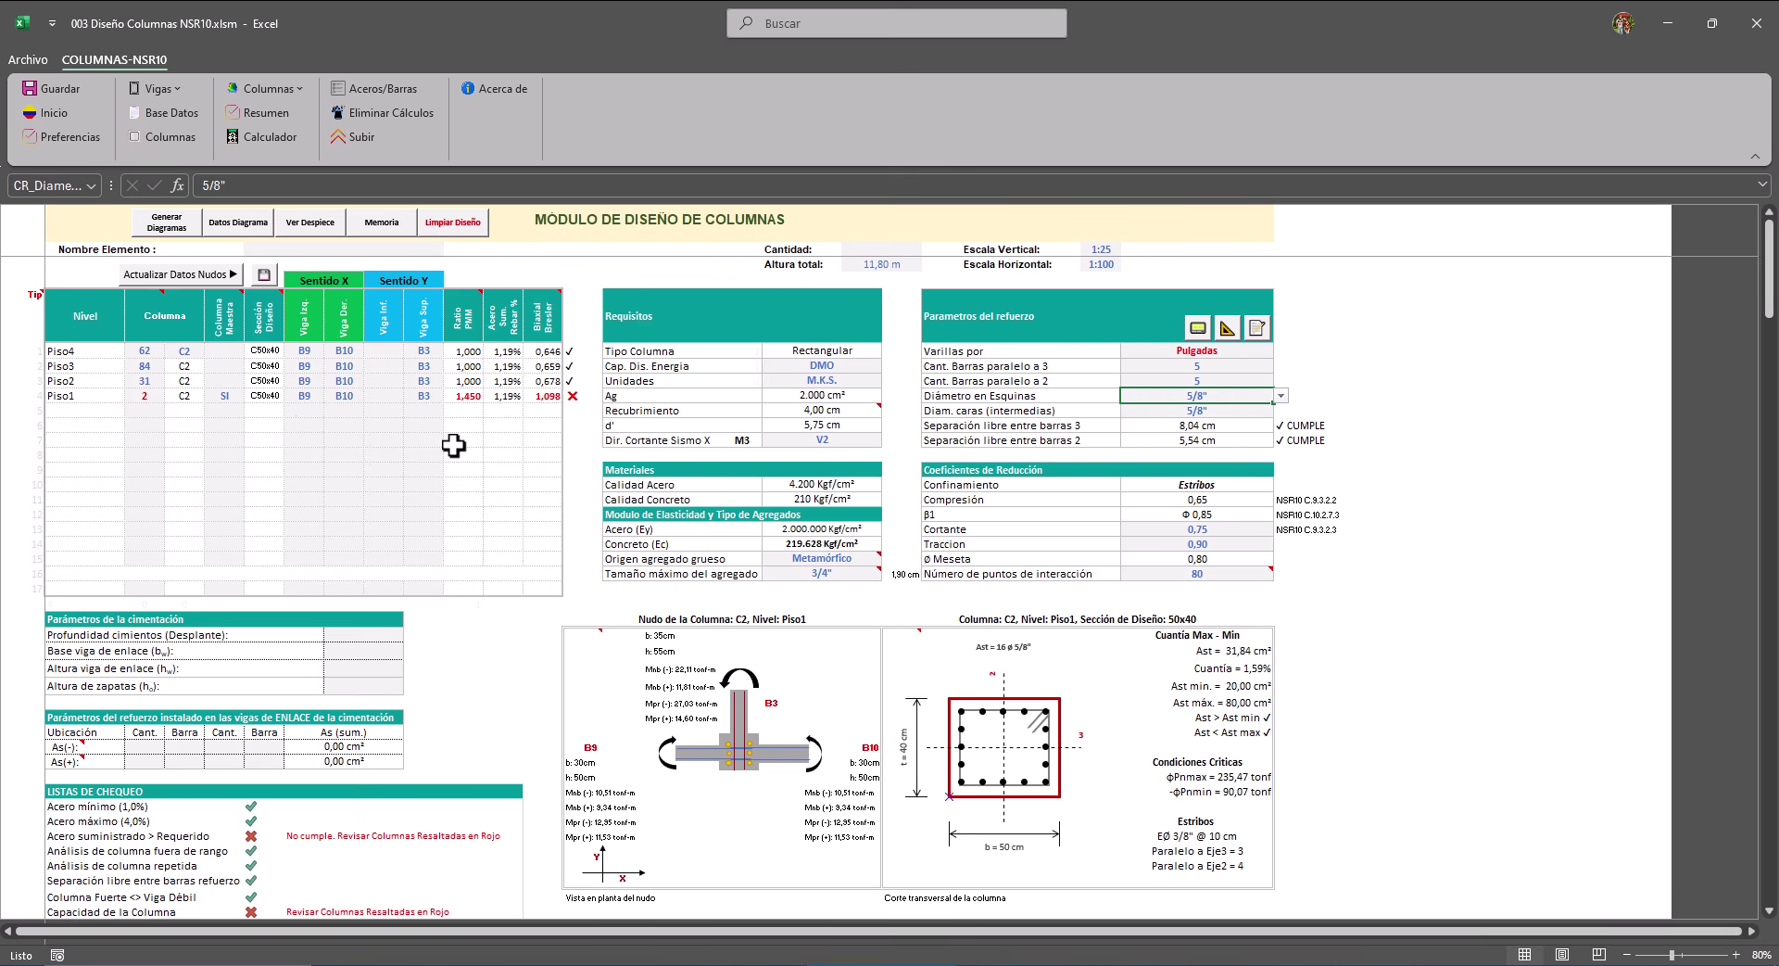
Reselect Piso1 as column C2's master column and save its 12-bar 5/8" section as a proposed section.
click(228, 396)
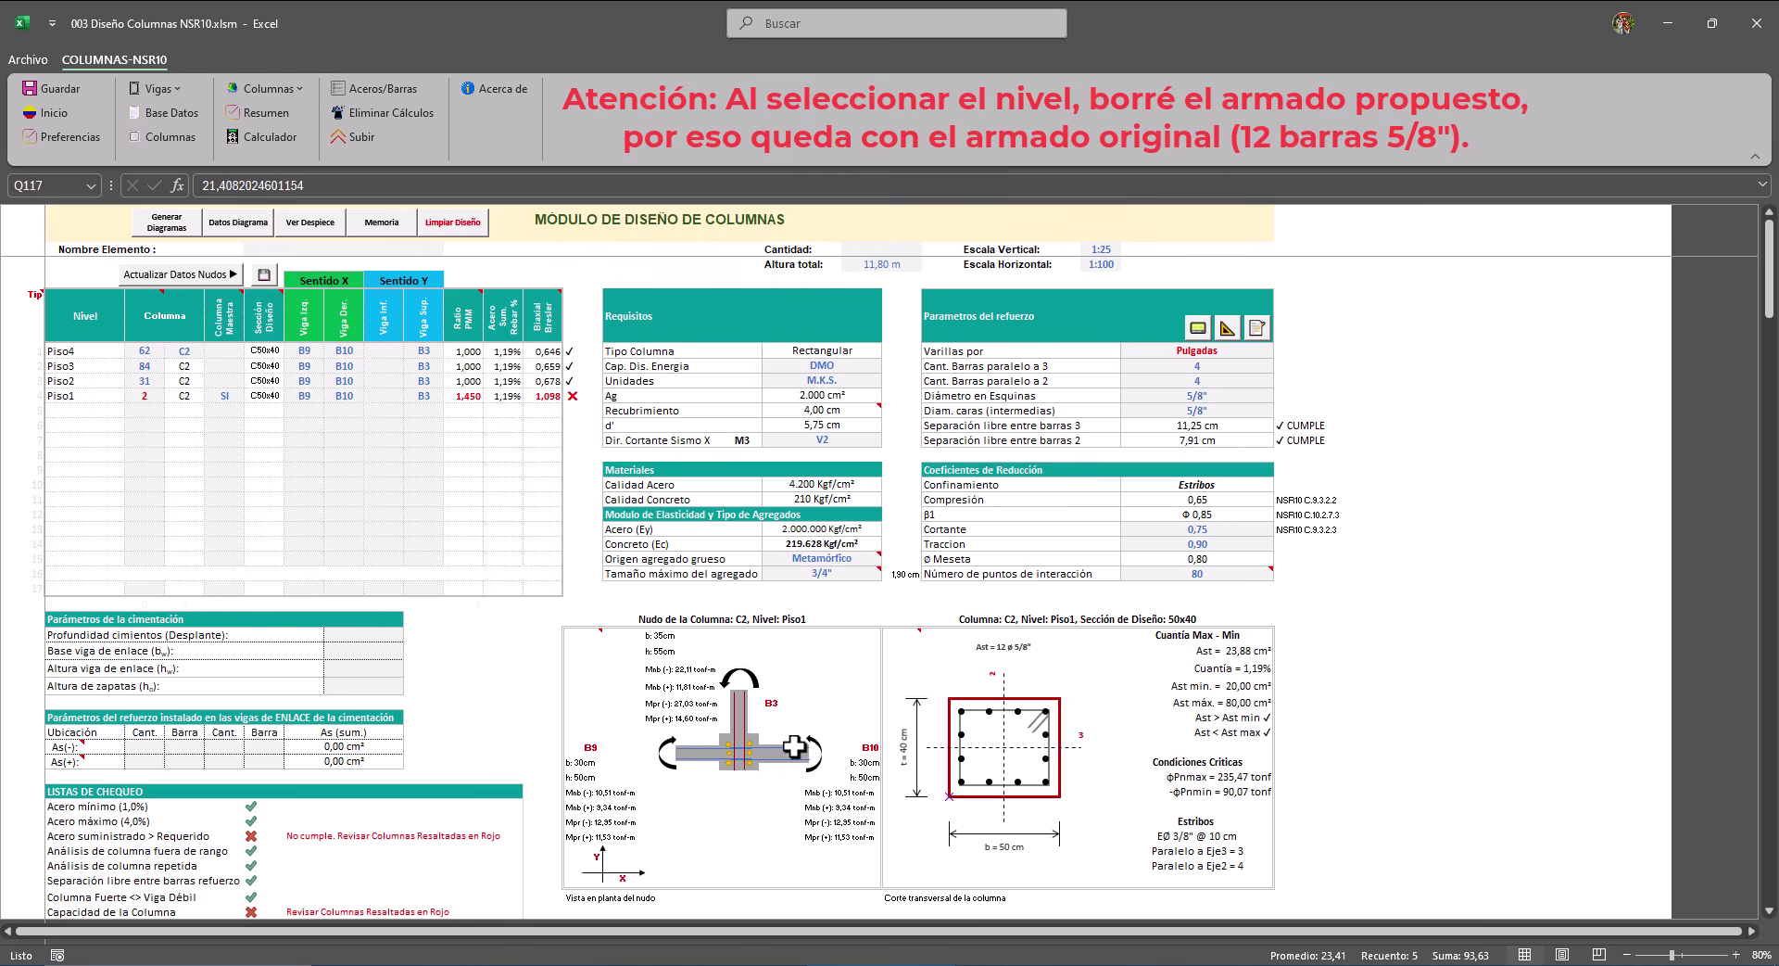
click(1226, 326)
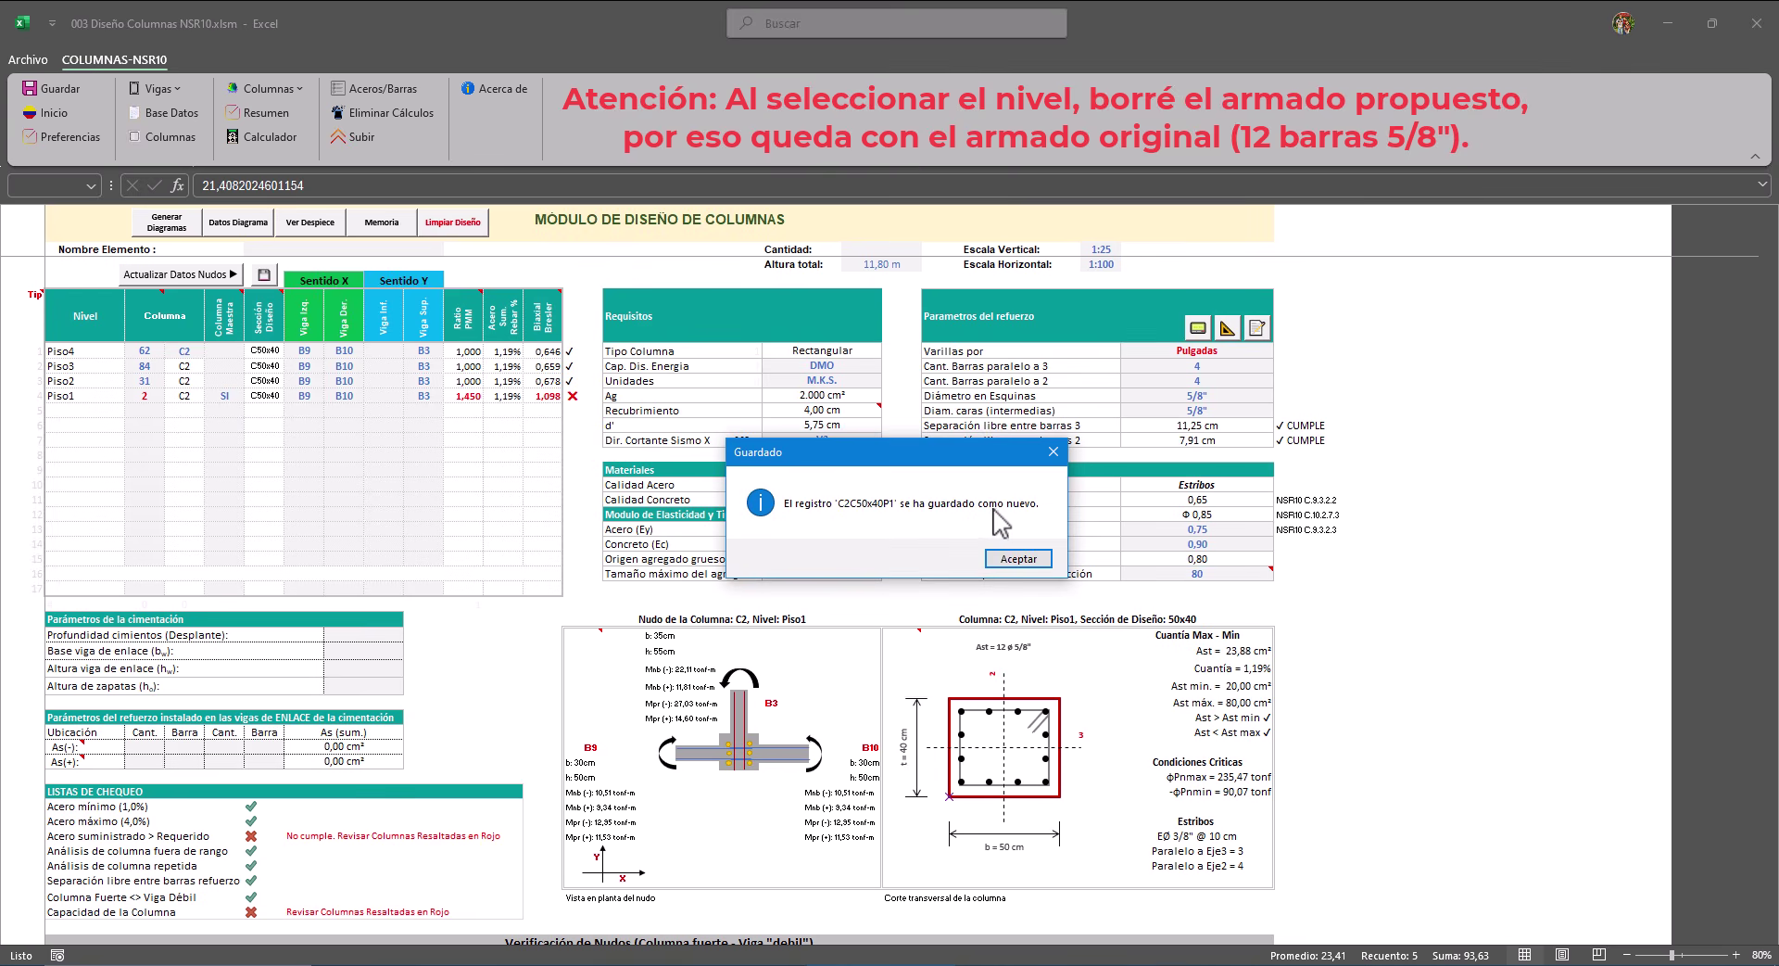
click(1019, 559)
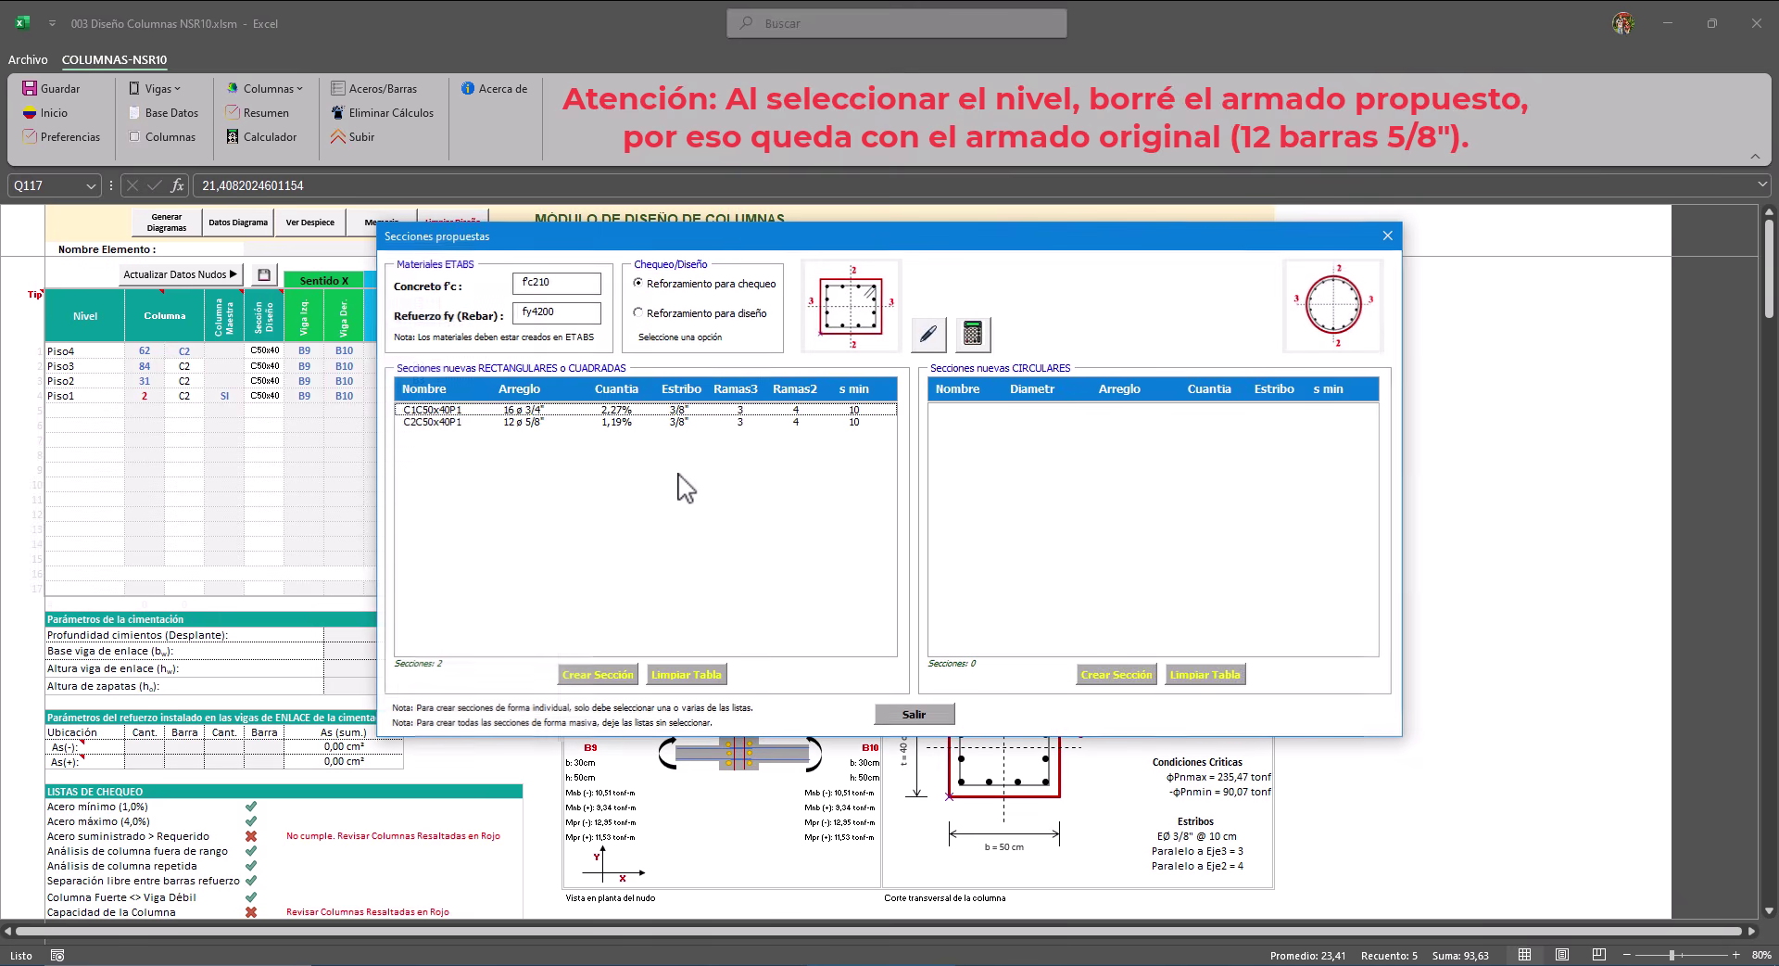
Check column C2's entry in the proposed rectangular sections, clear the list selection and close the proposed sections dialog.
click(440, 424)
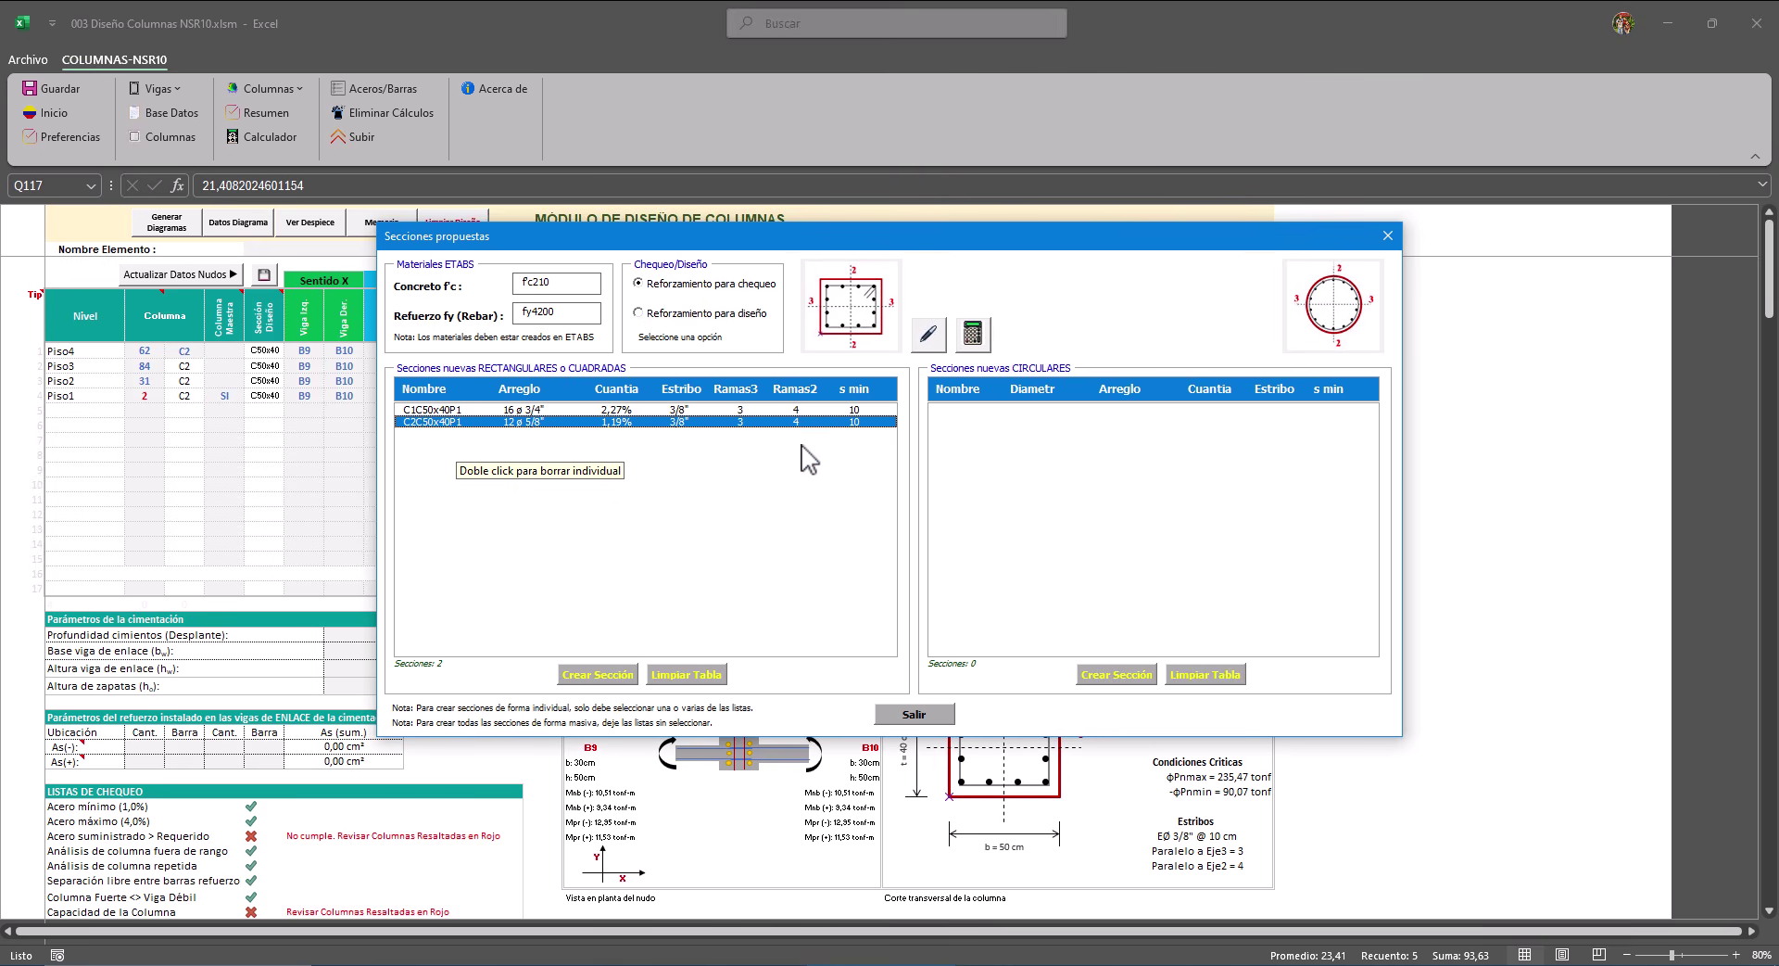
click(928, 333)
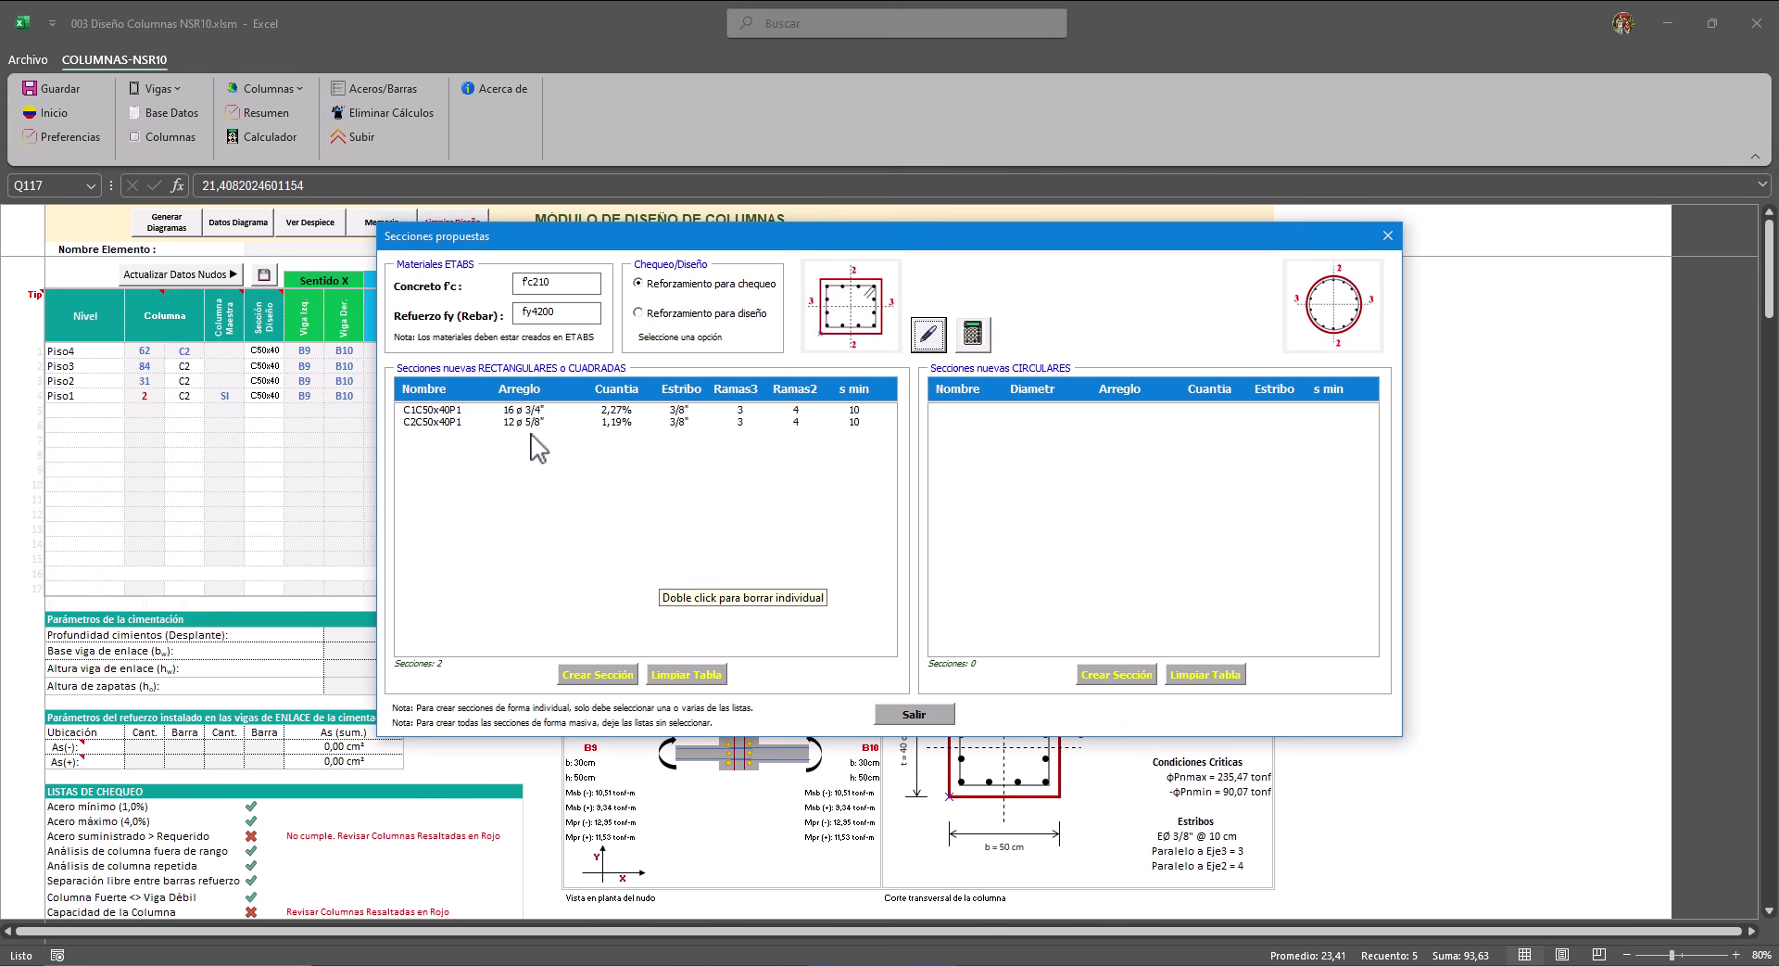
click(938, 719)
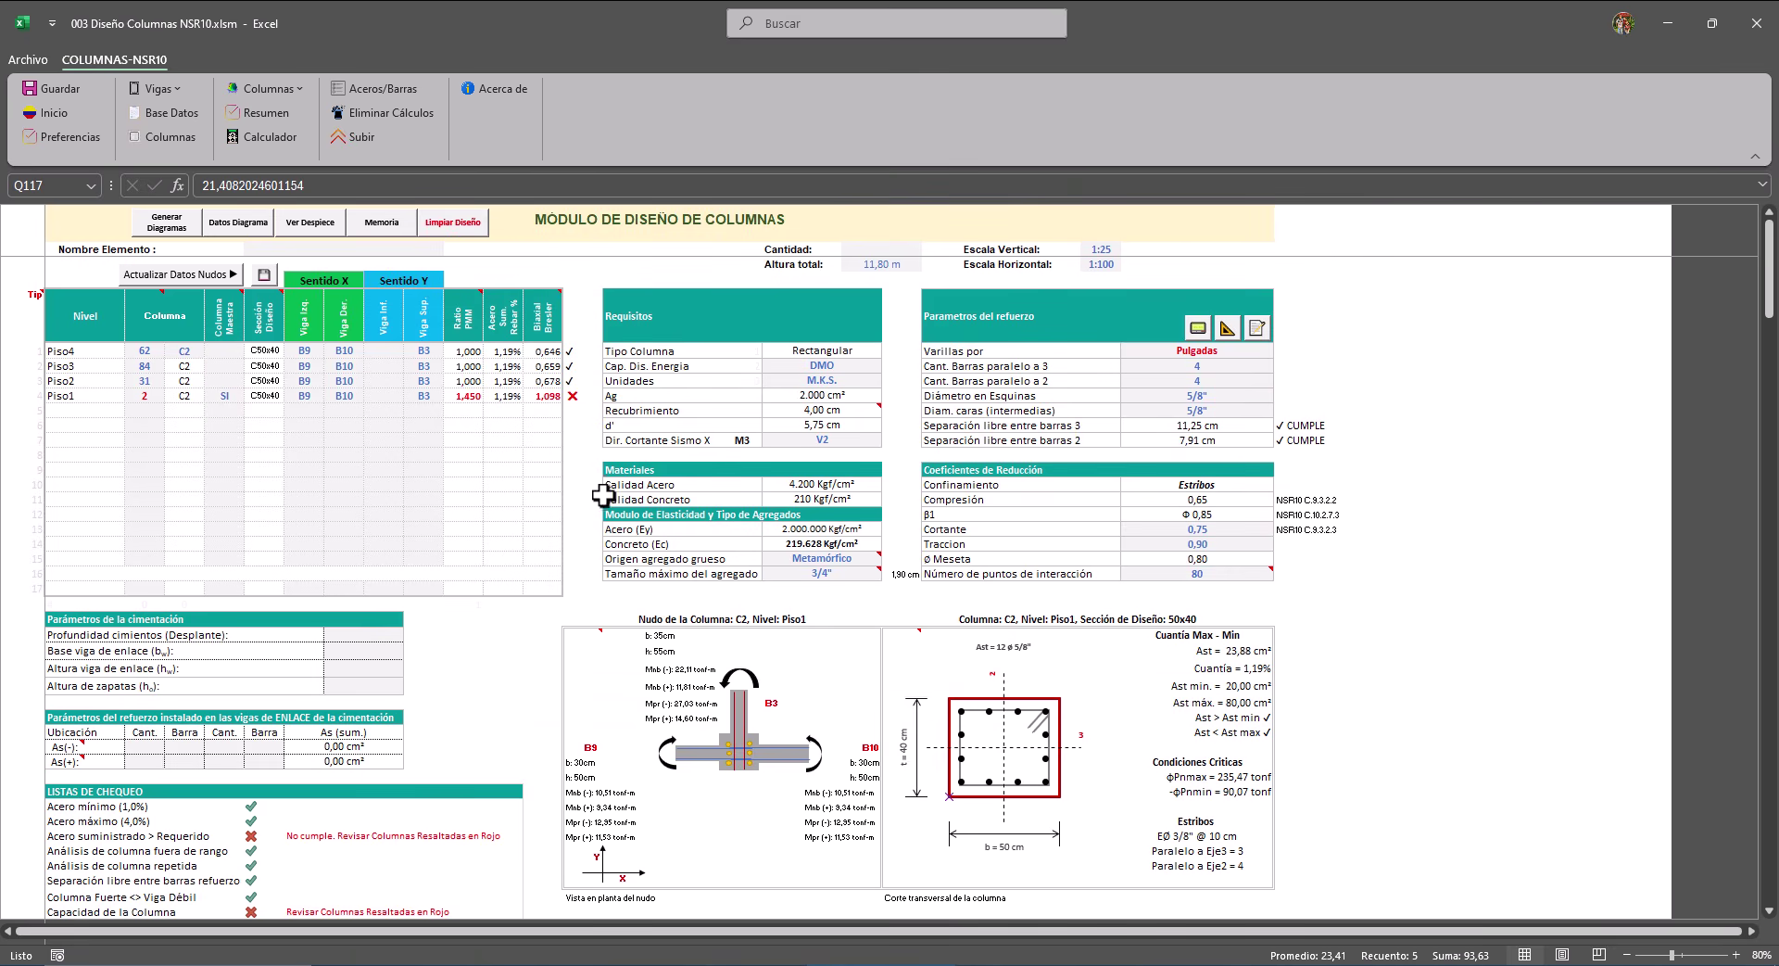
Review column C2's check lists and strong column–weak beam tables, and save the column data.
scroll(645, 577, down, 6)
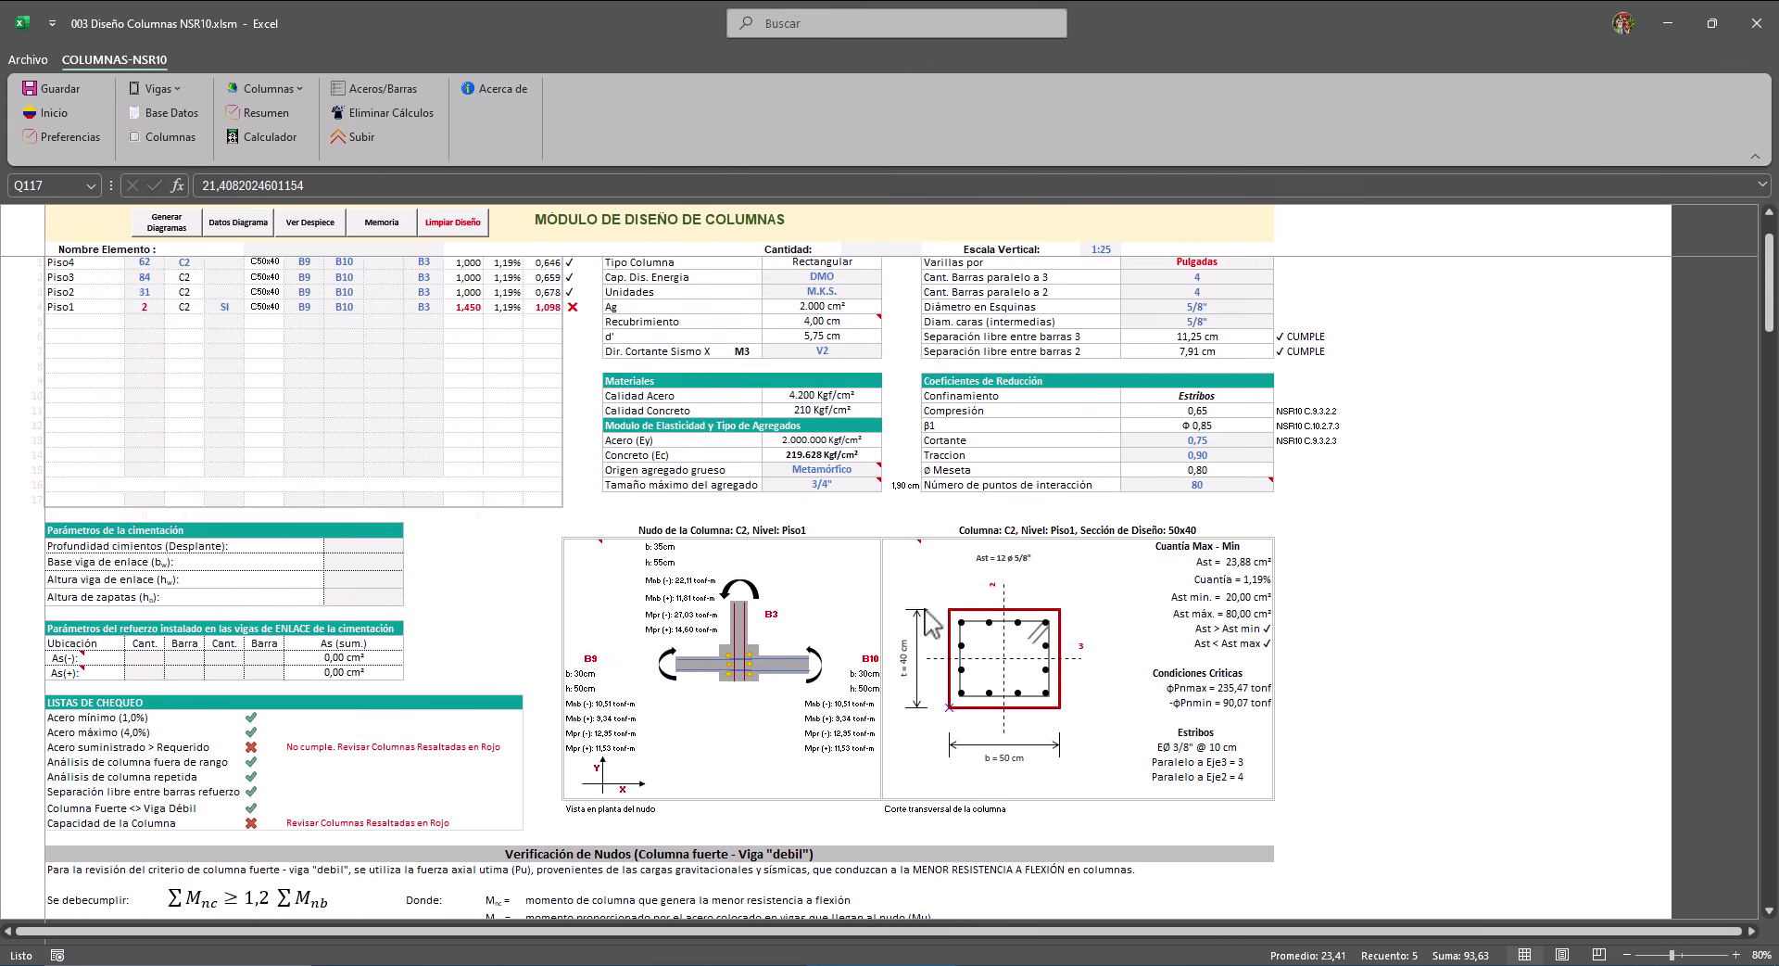
scroll(645, 576, down, 1)
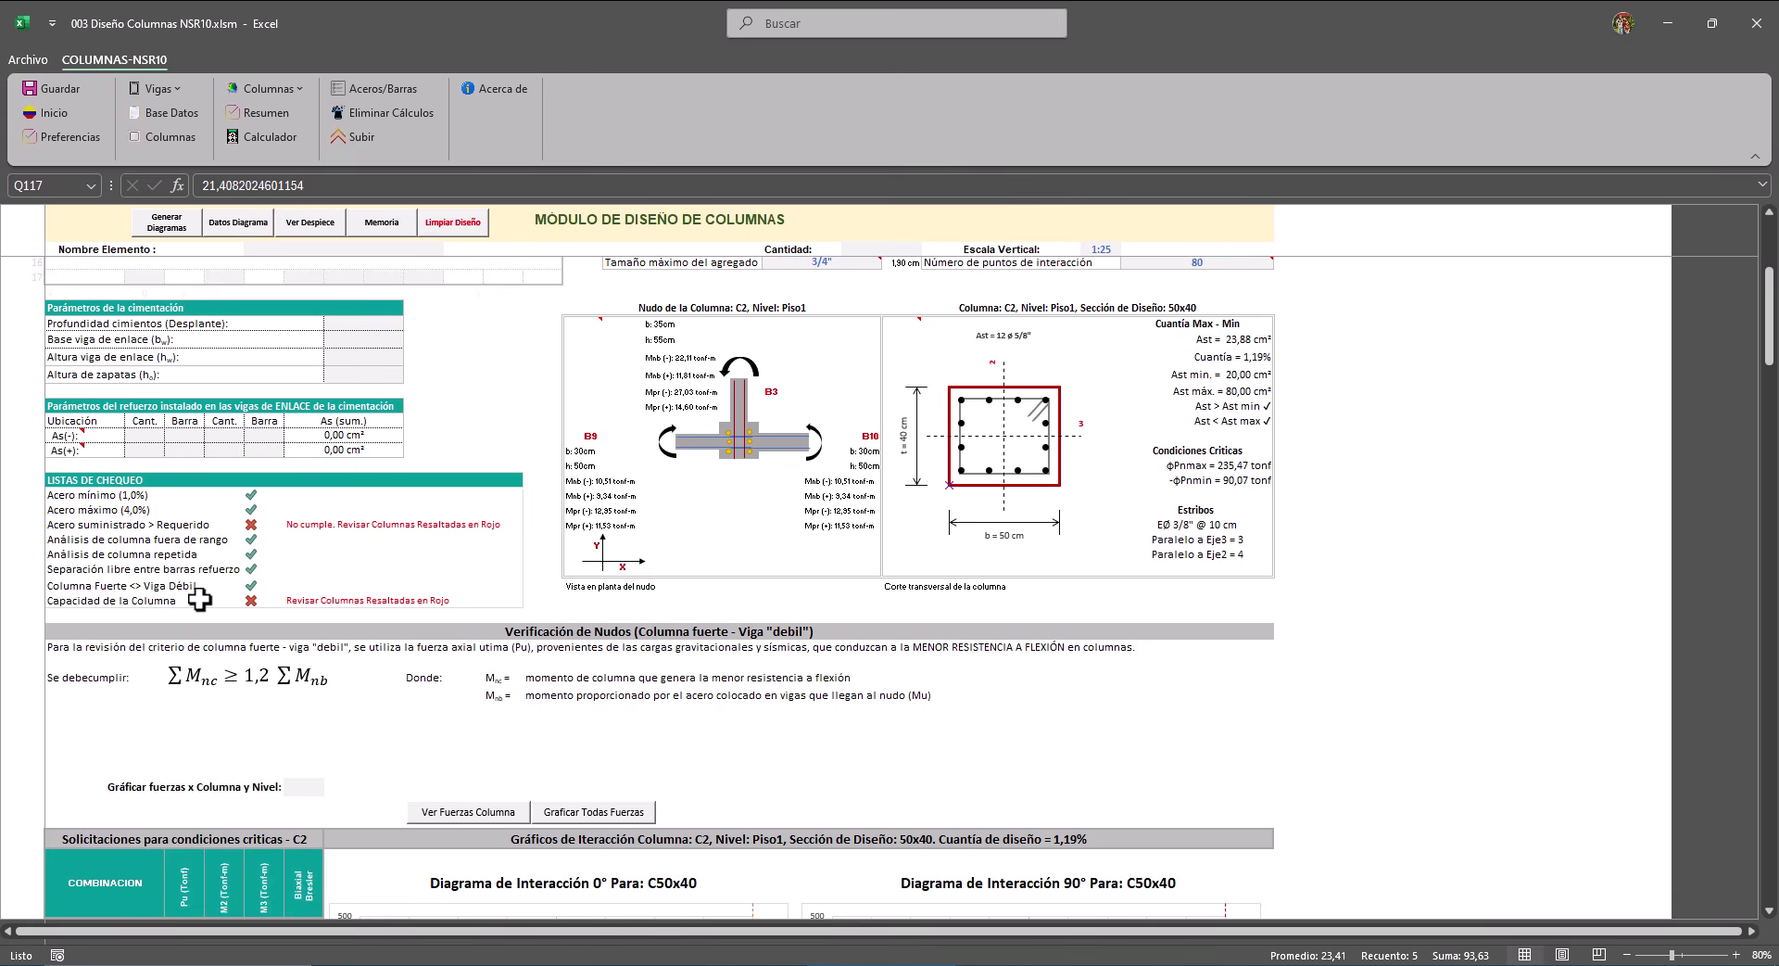
scroll(619, 558, down, 2)
scroll(628, 568, down, 20)
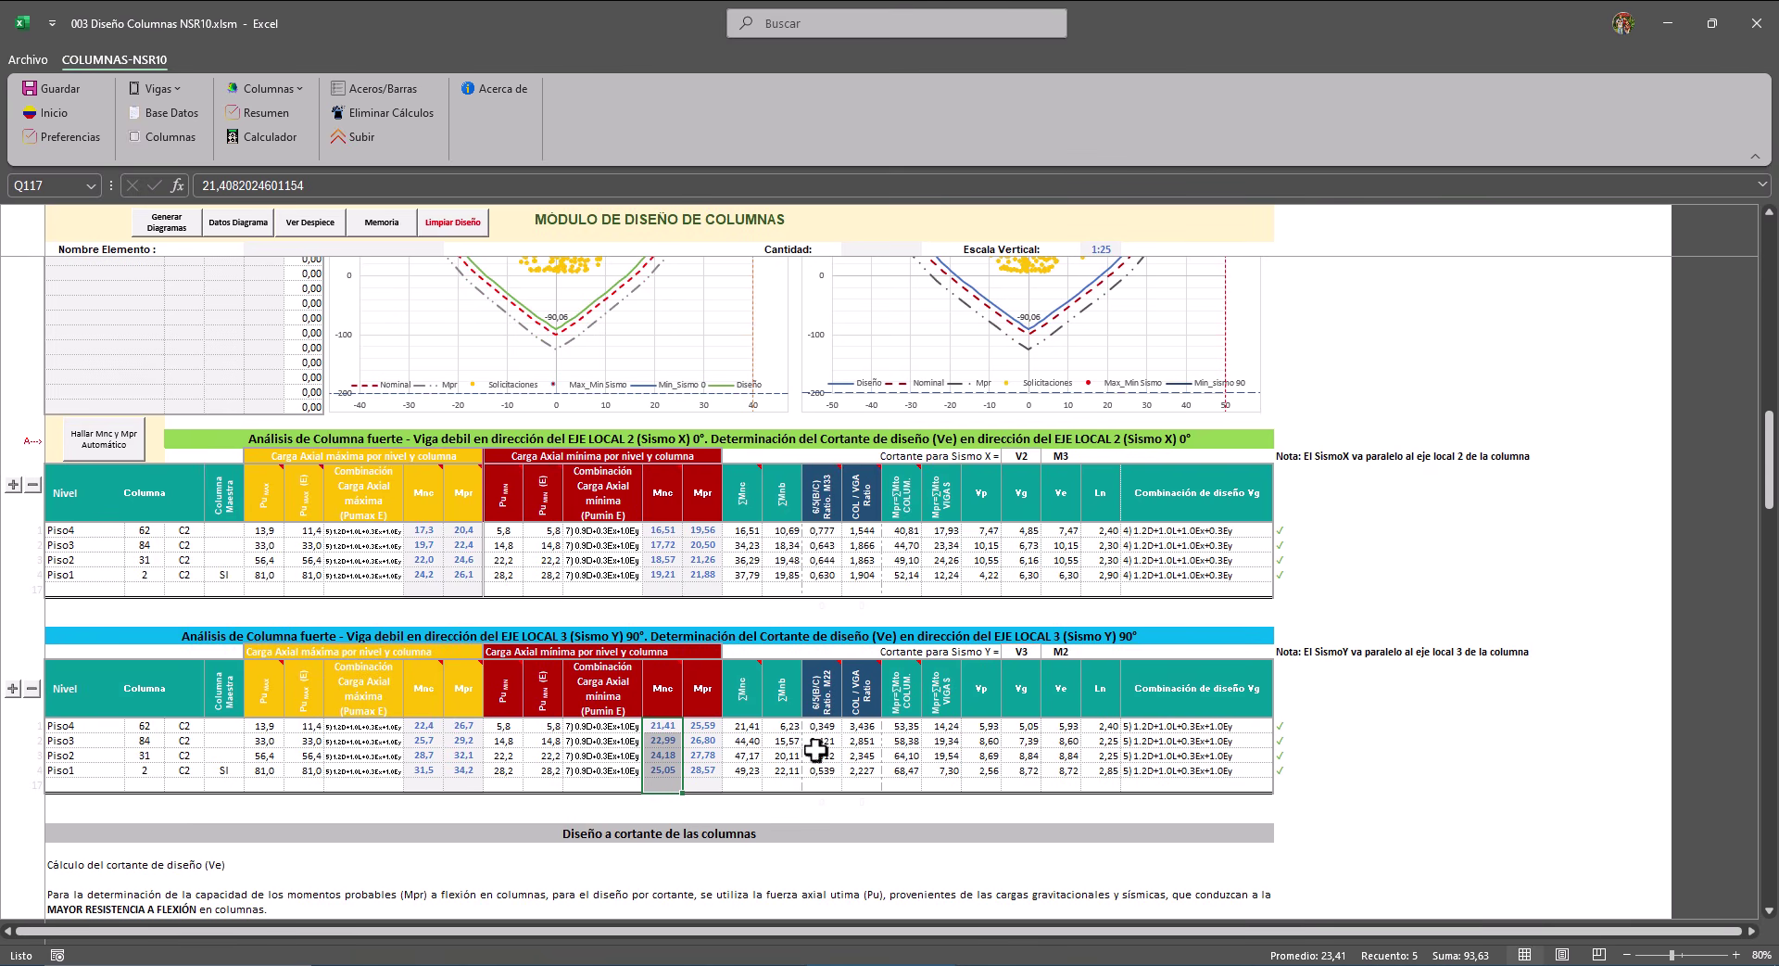
scroll(857, 596, up, 6)
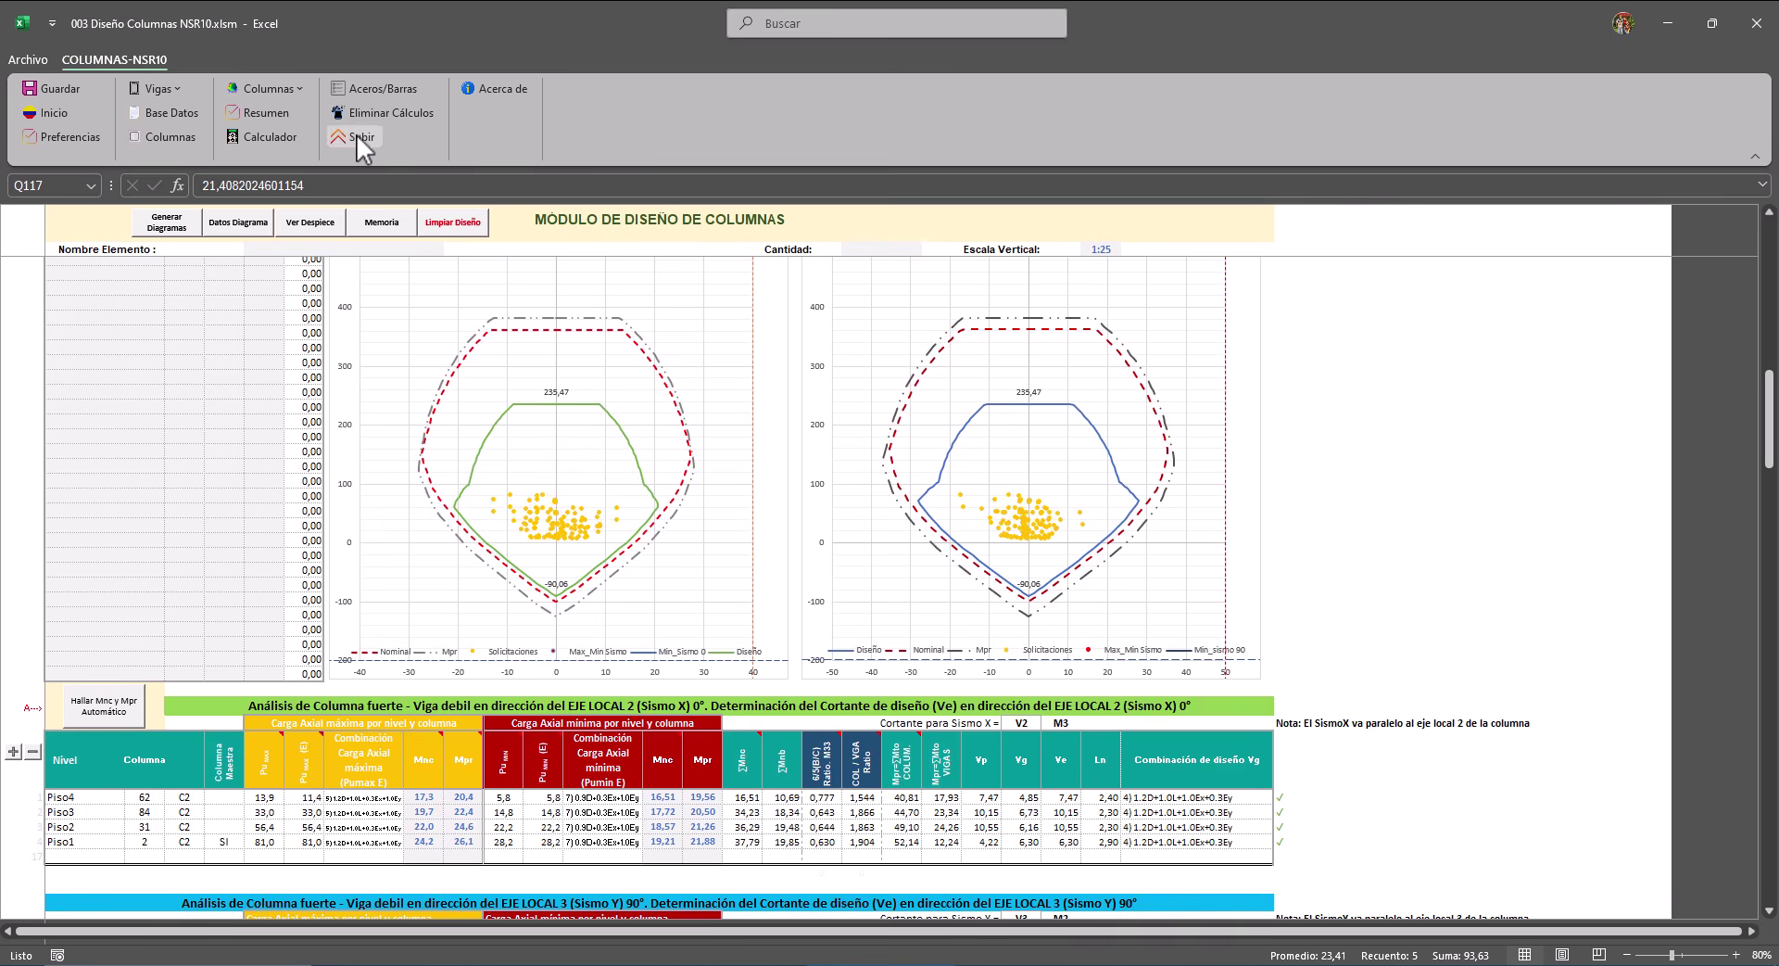
click(355, 136)
click(264, 274)
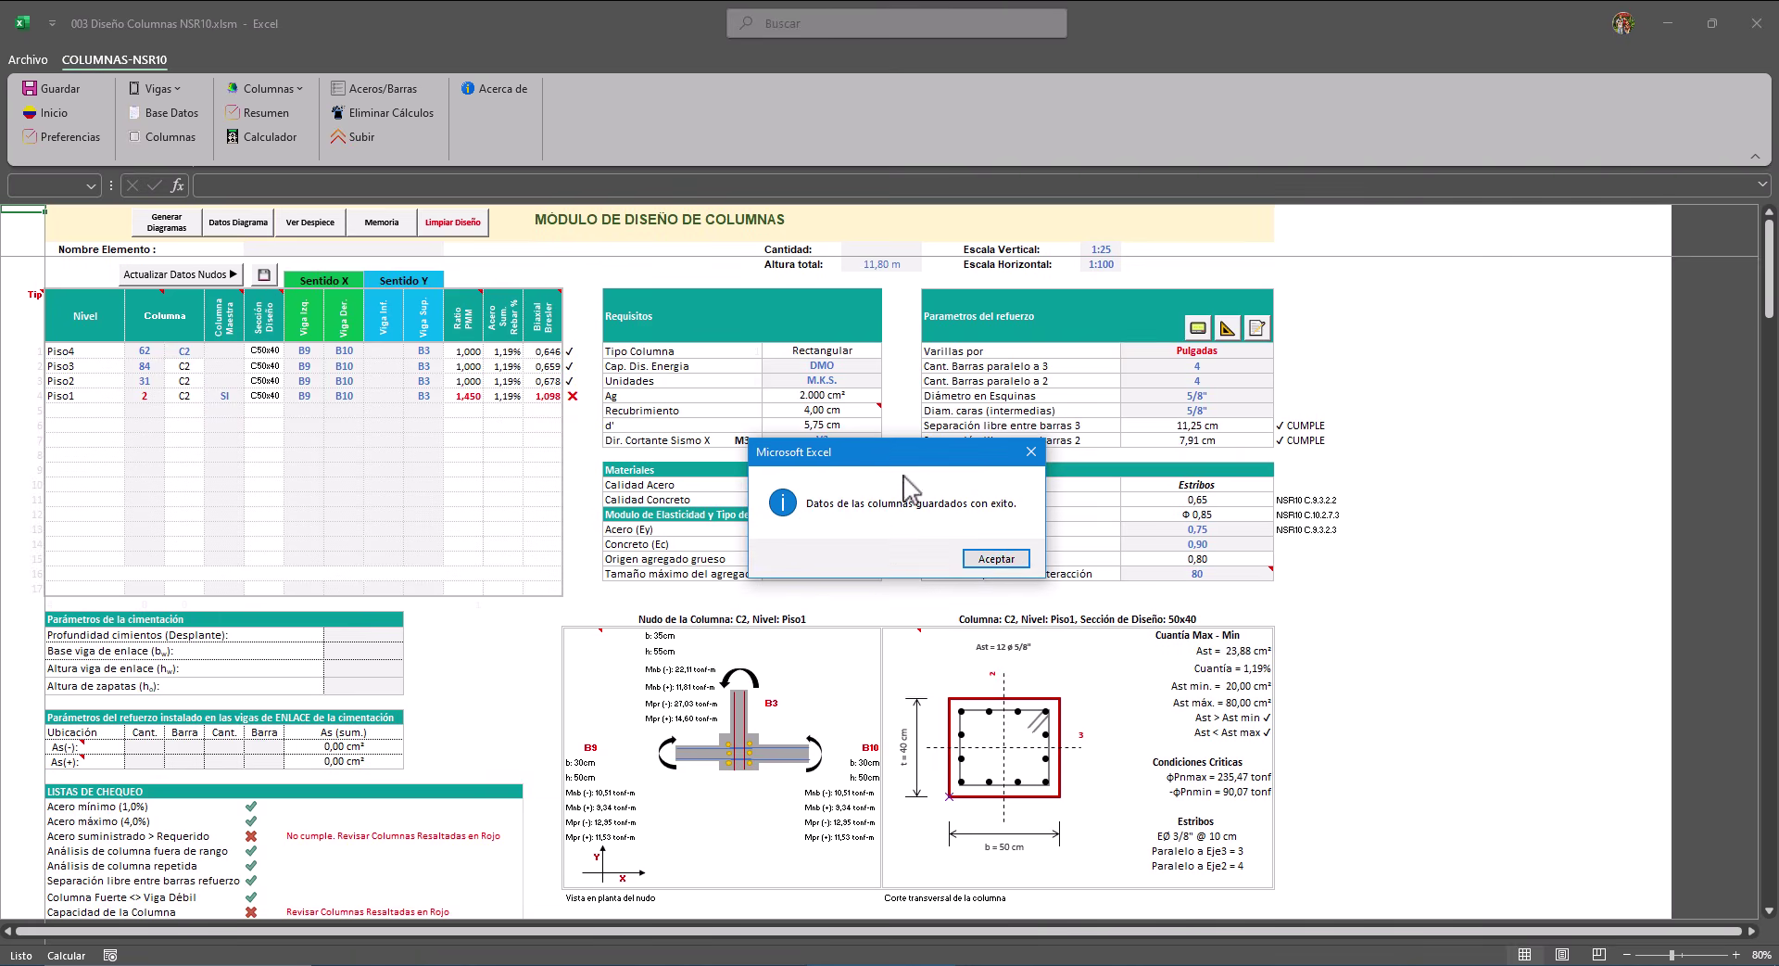
click(1005, 560)
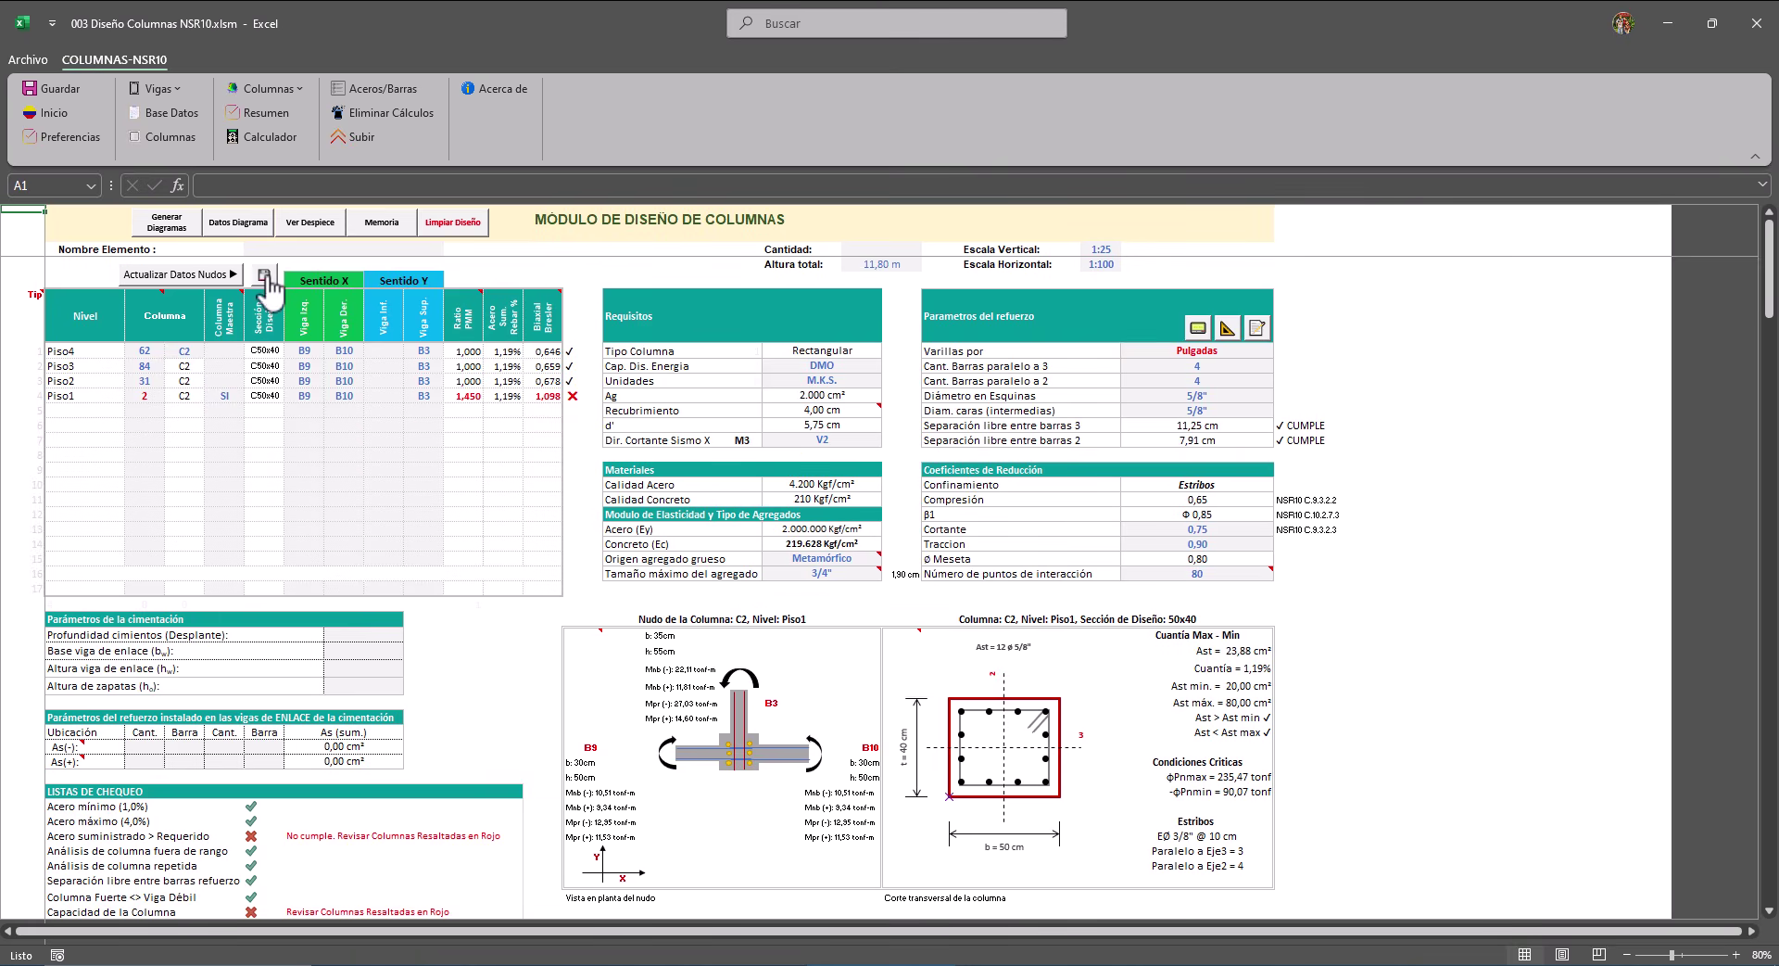
Open the column verification summary, filter it by label C1, check the Piso1 row and close the summary.
click(179, 350)
click(265, 113)
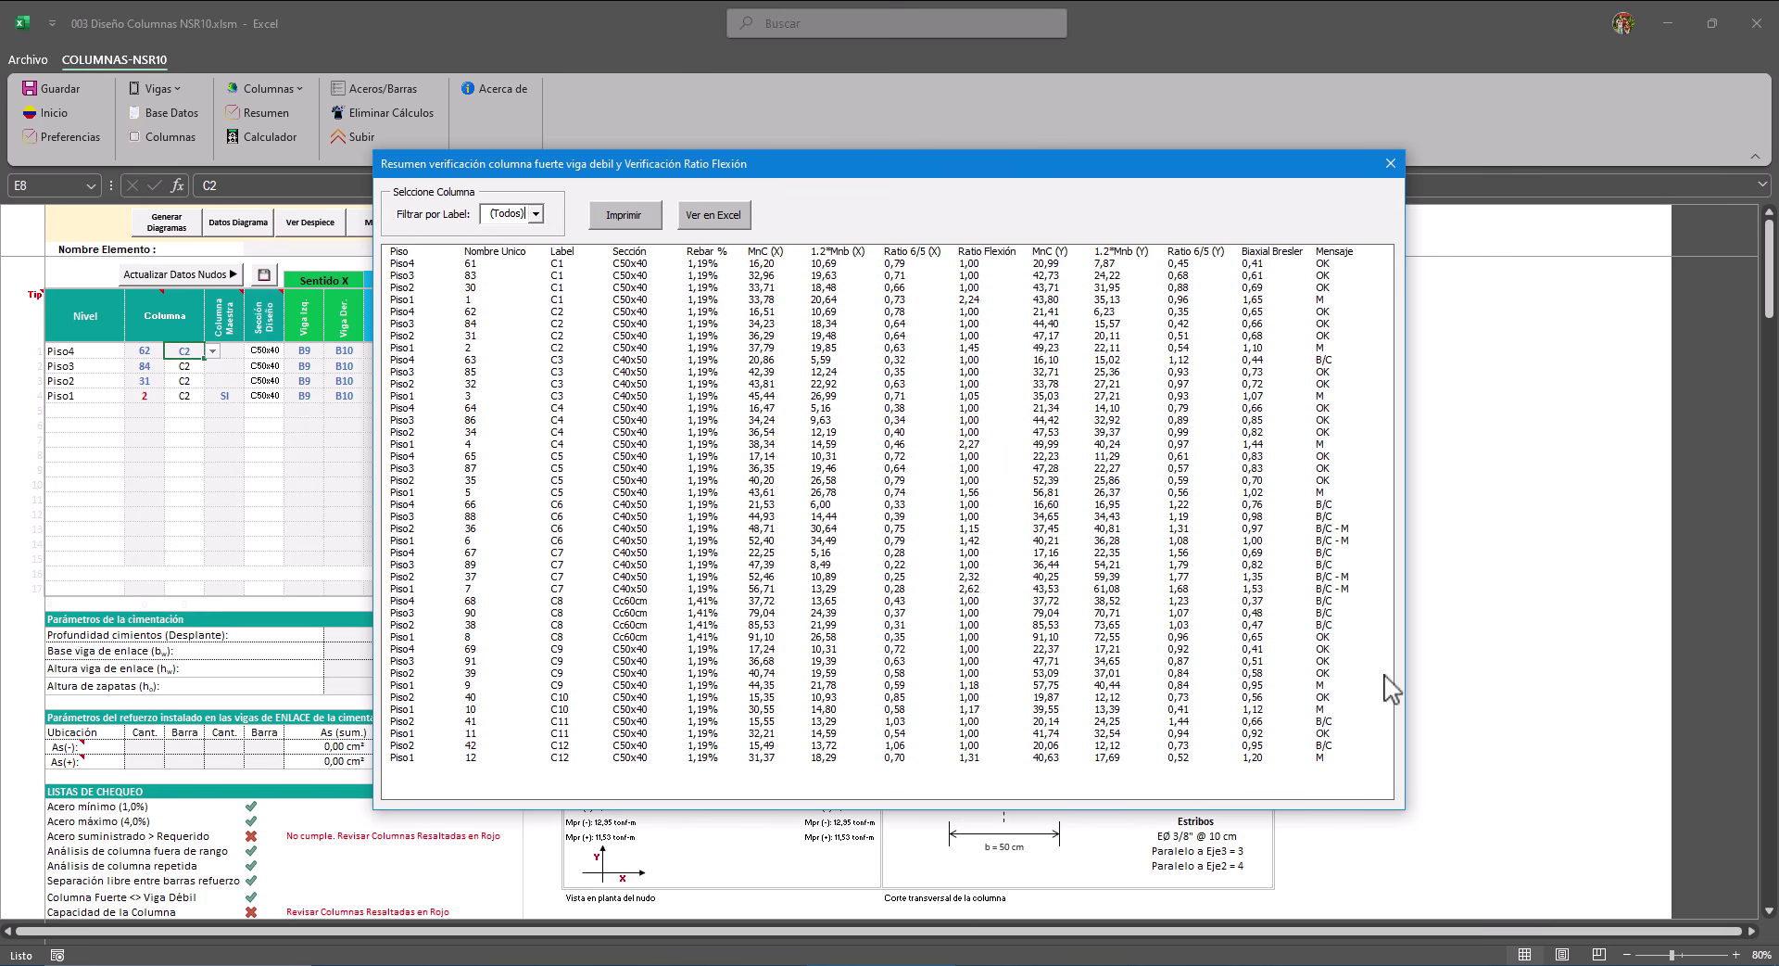
click(535, 214)
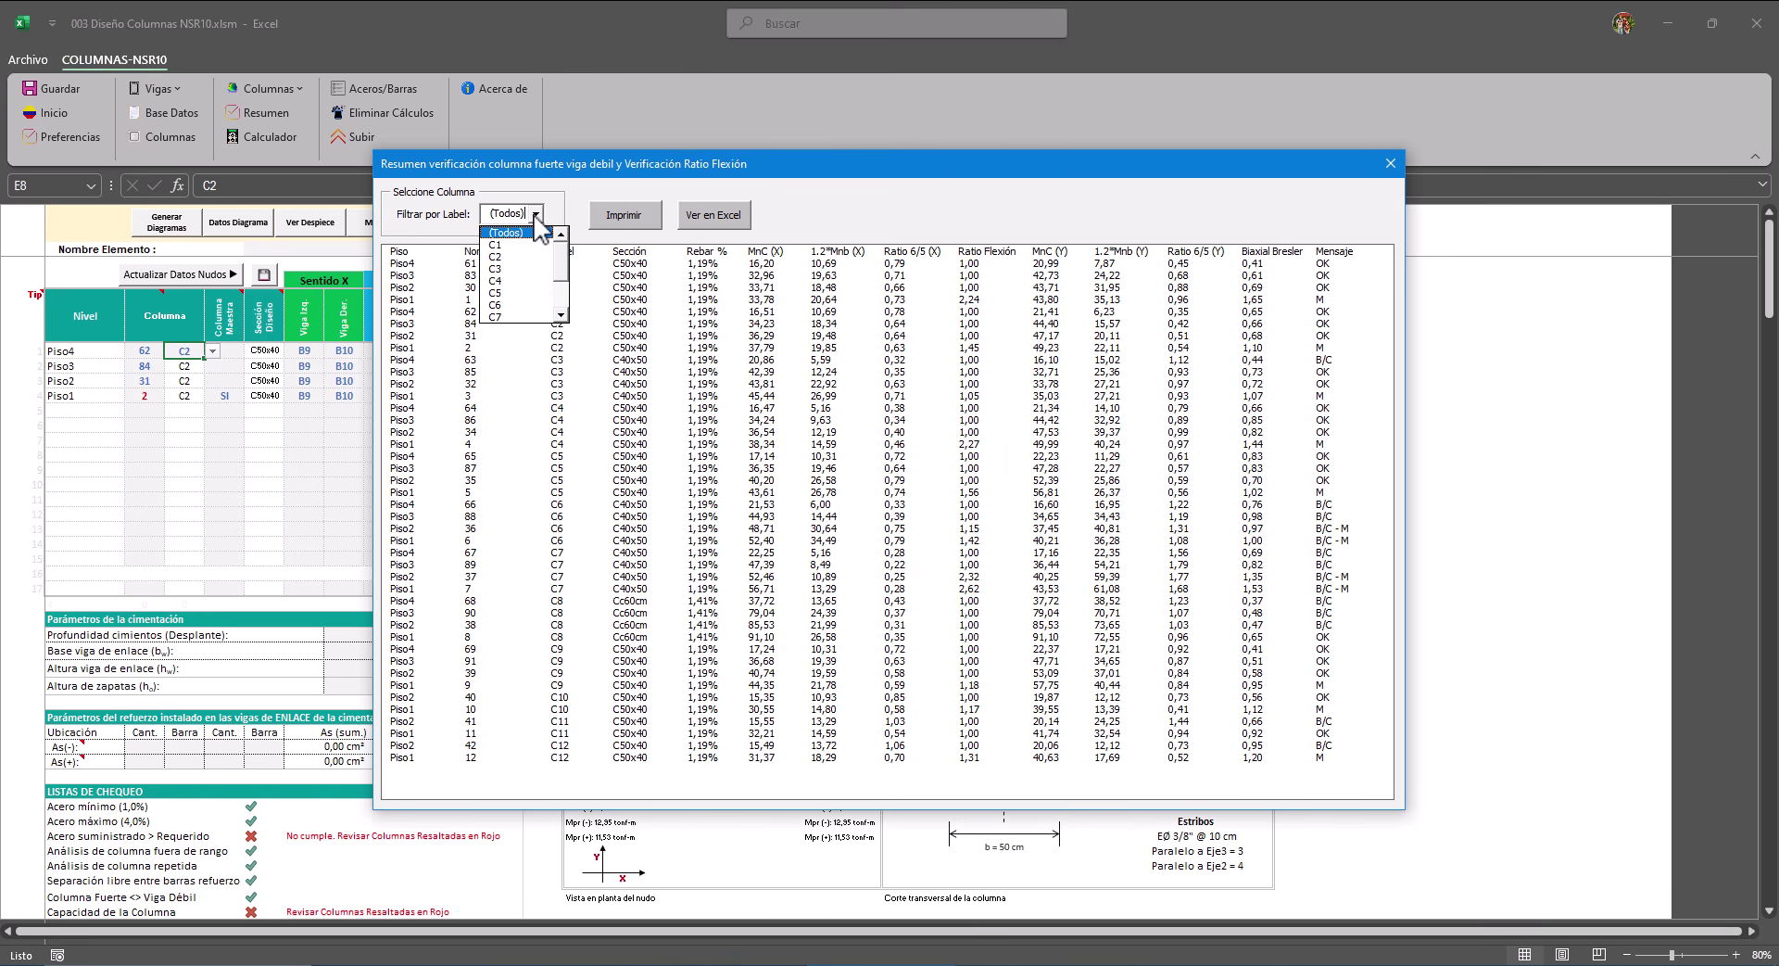
click(496, 244)
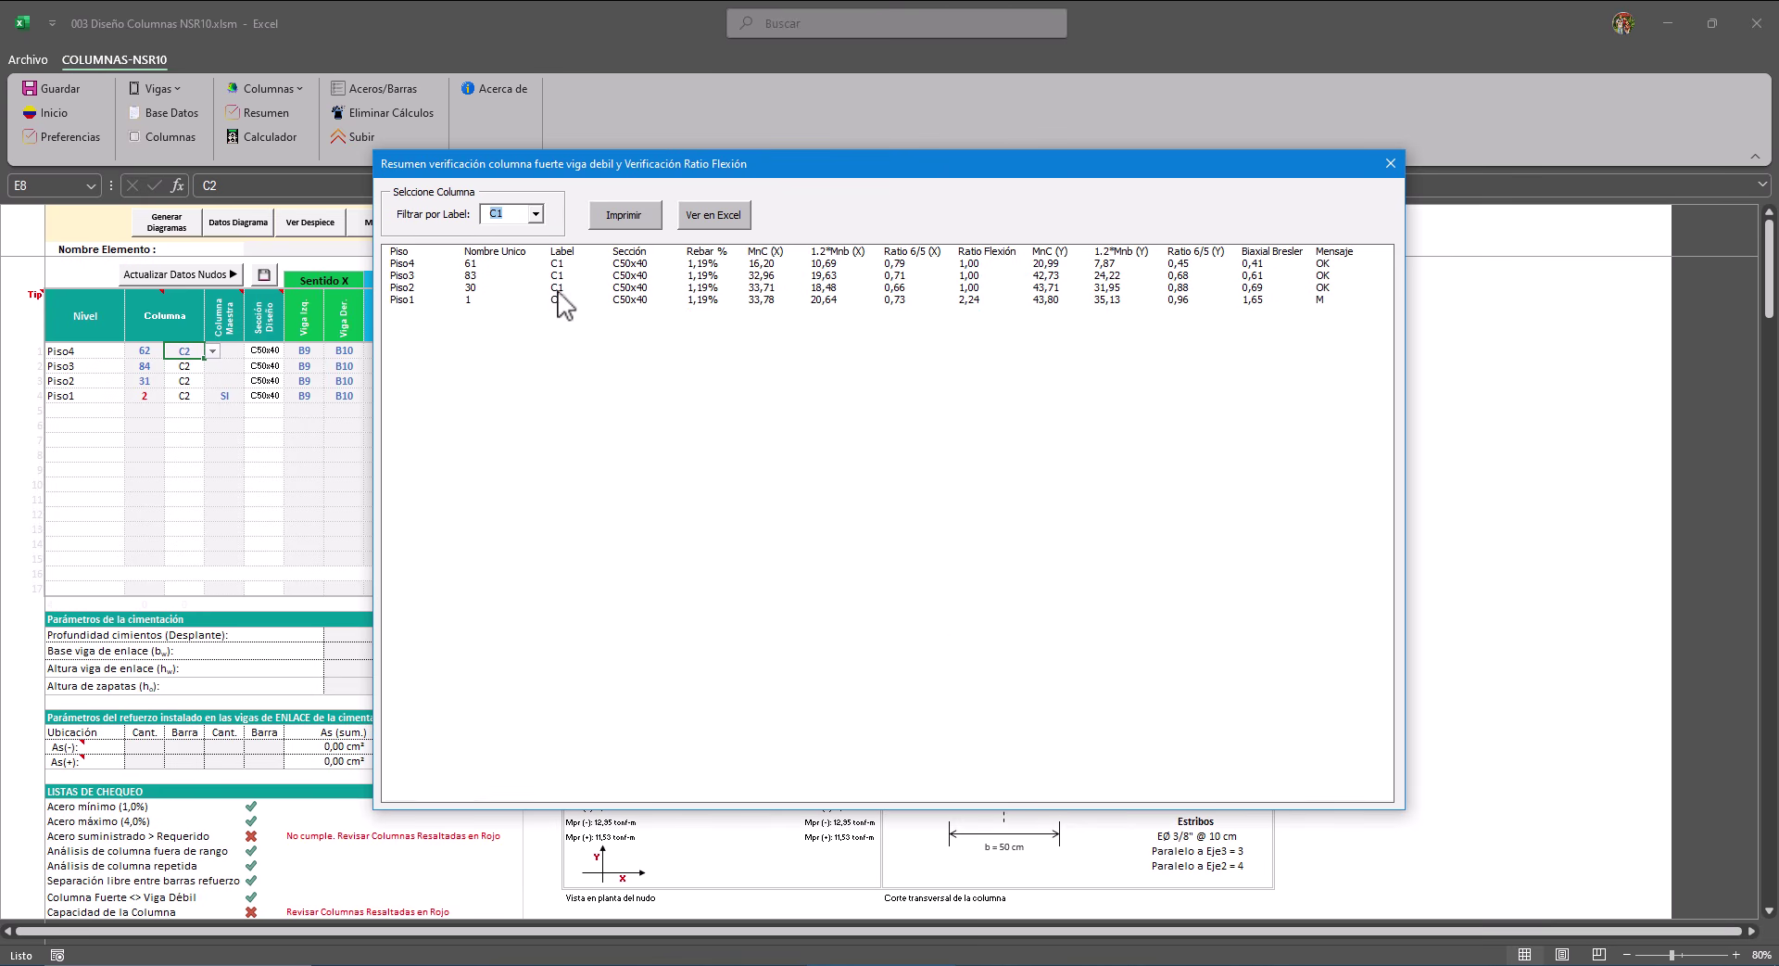
click(1326, 300)
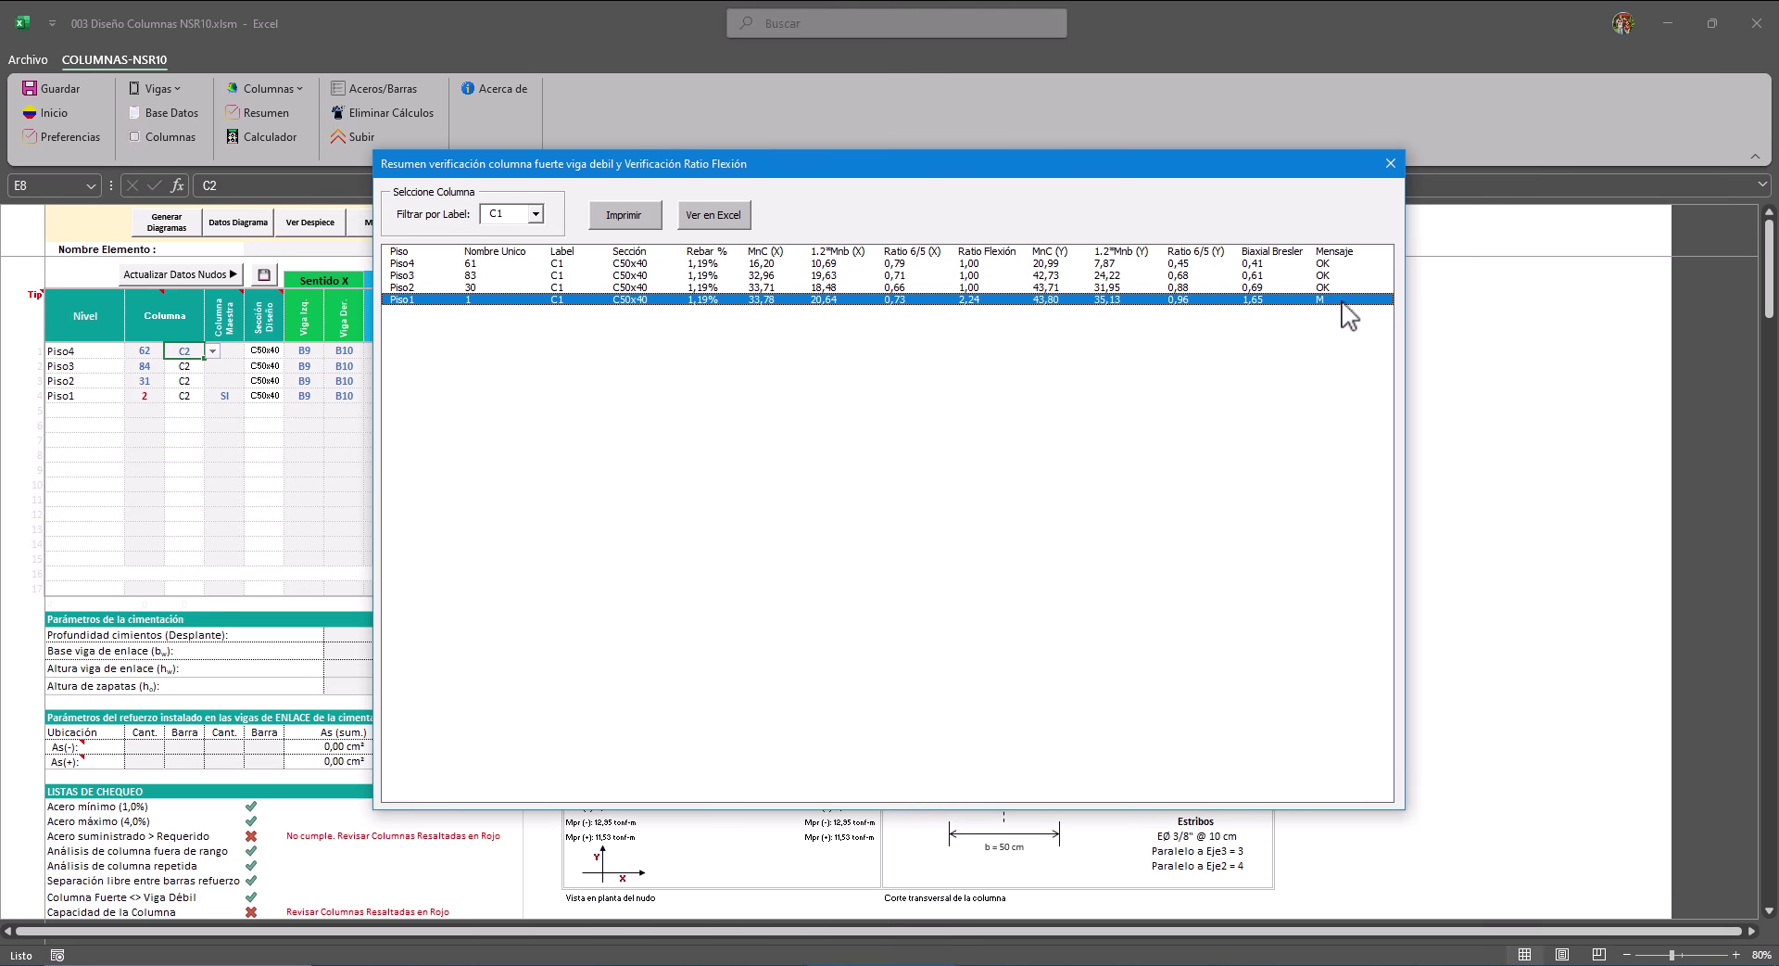
click(1391, 164)
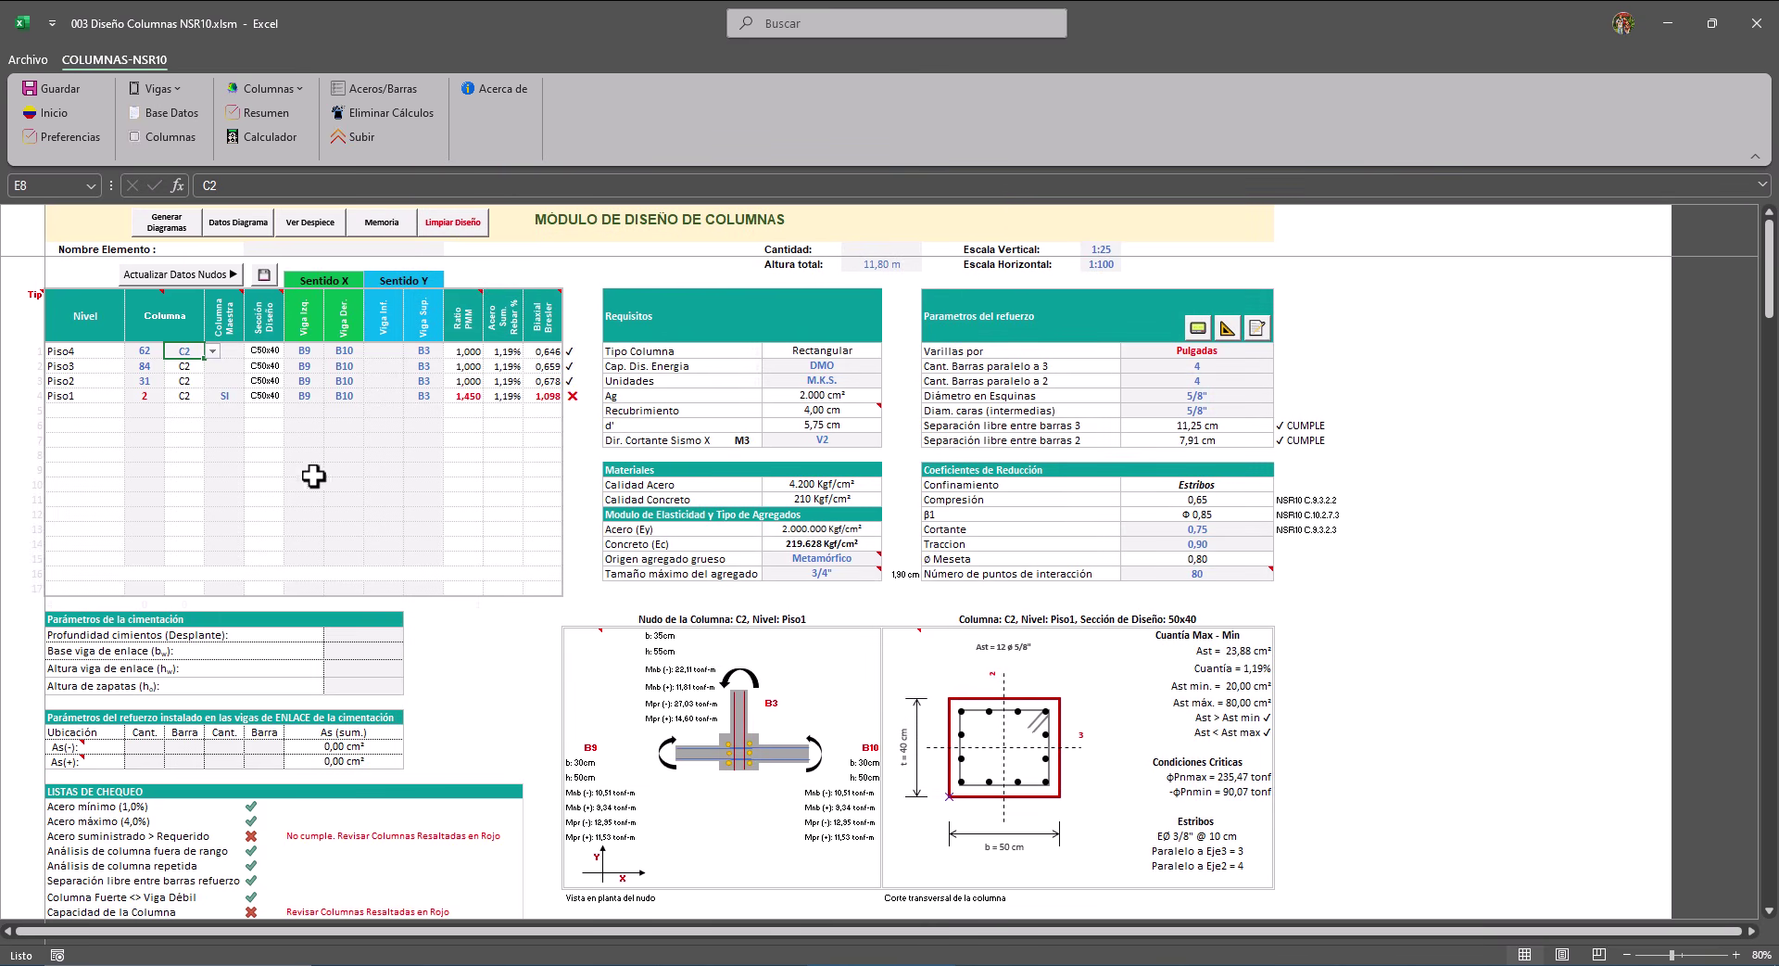
Choose column C3 in the column design table and update the node connectivity data.
click(212, 351)
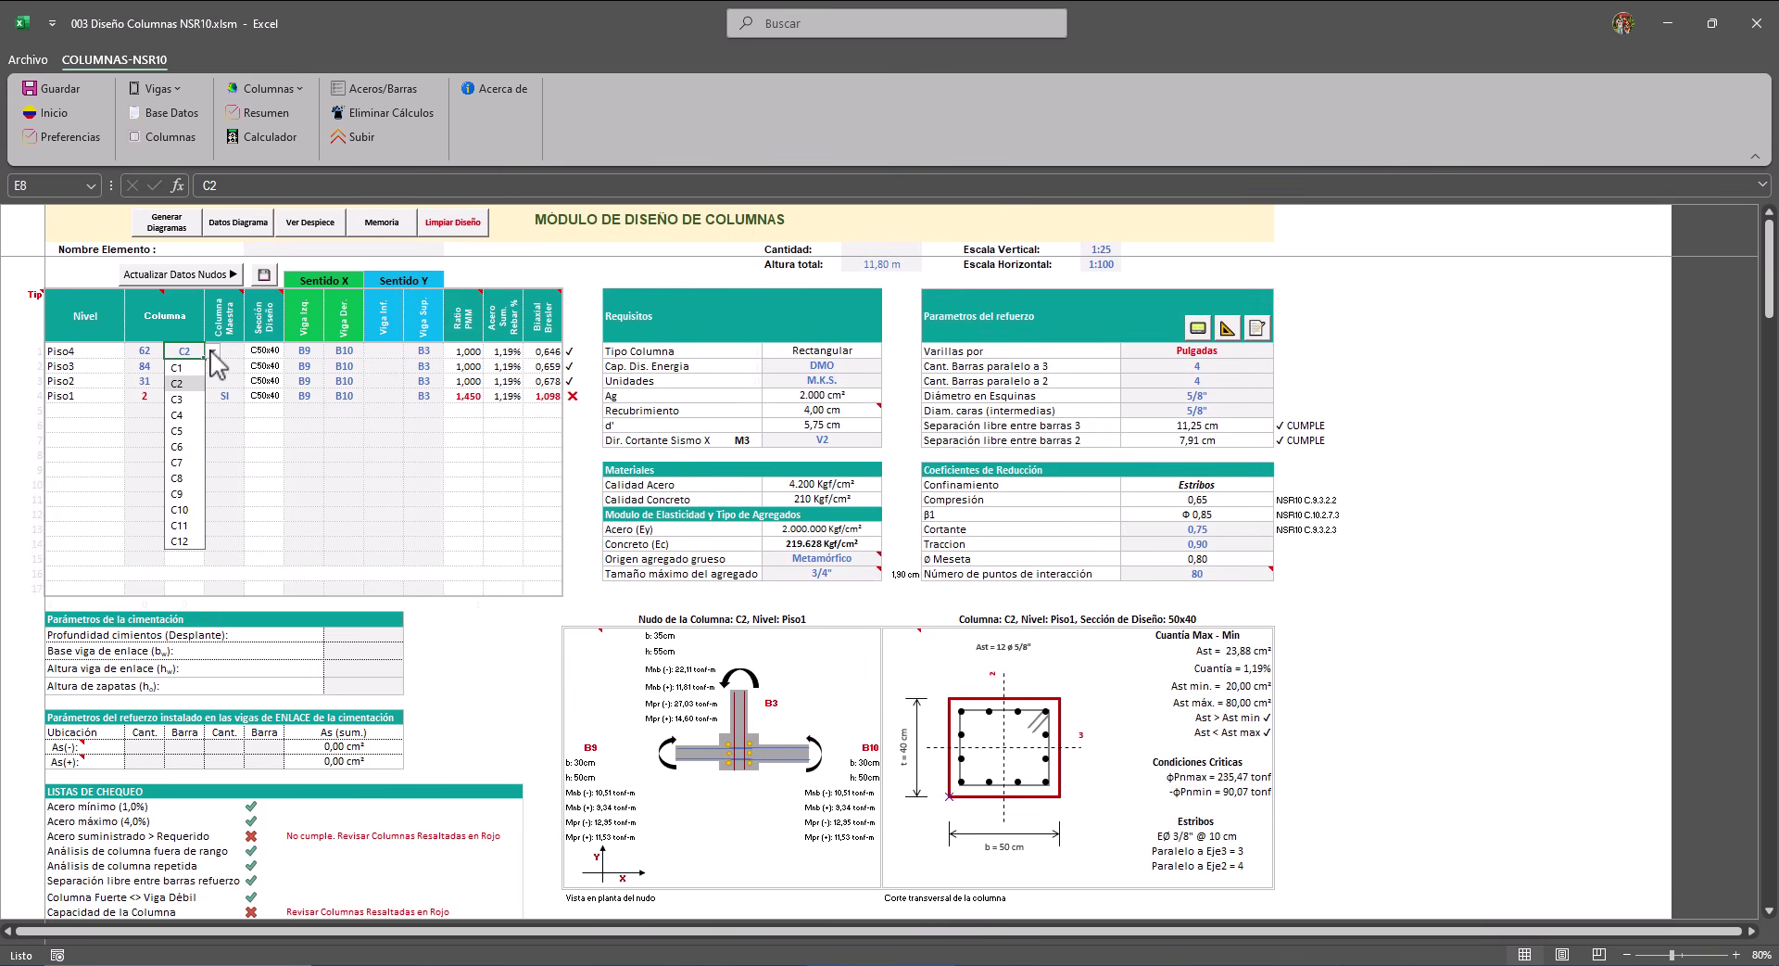
click(178, 399)
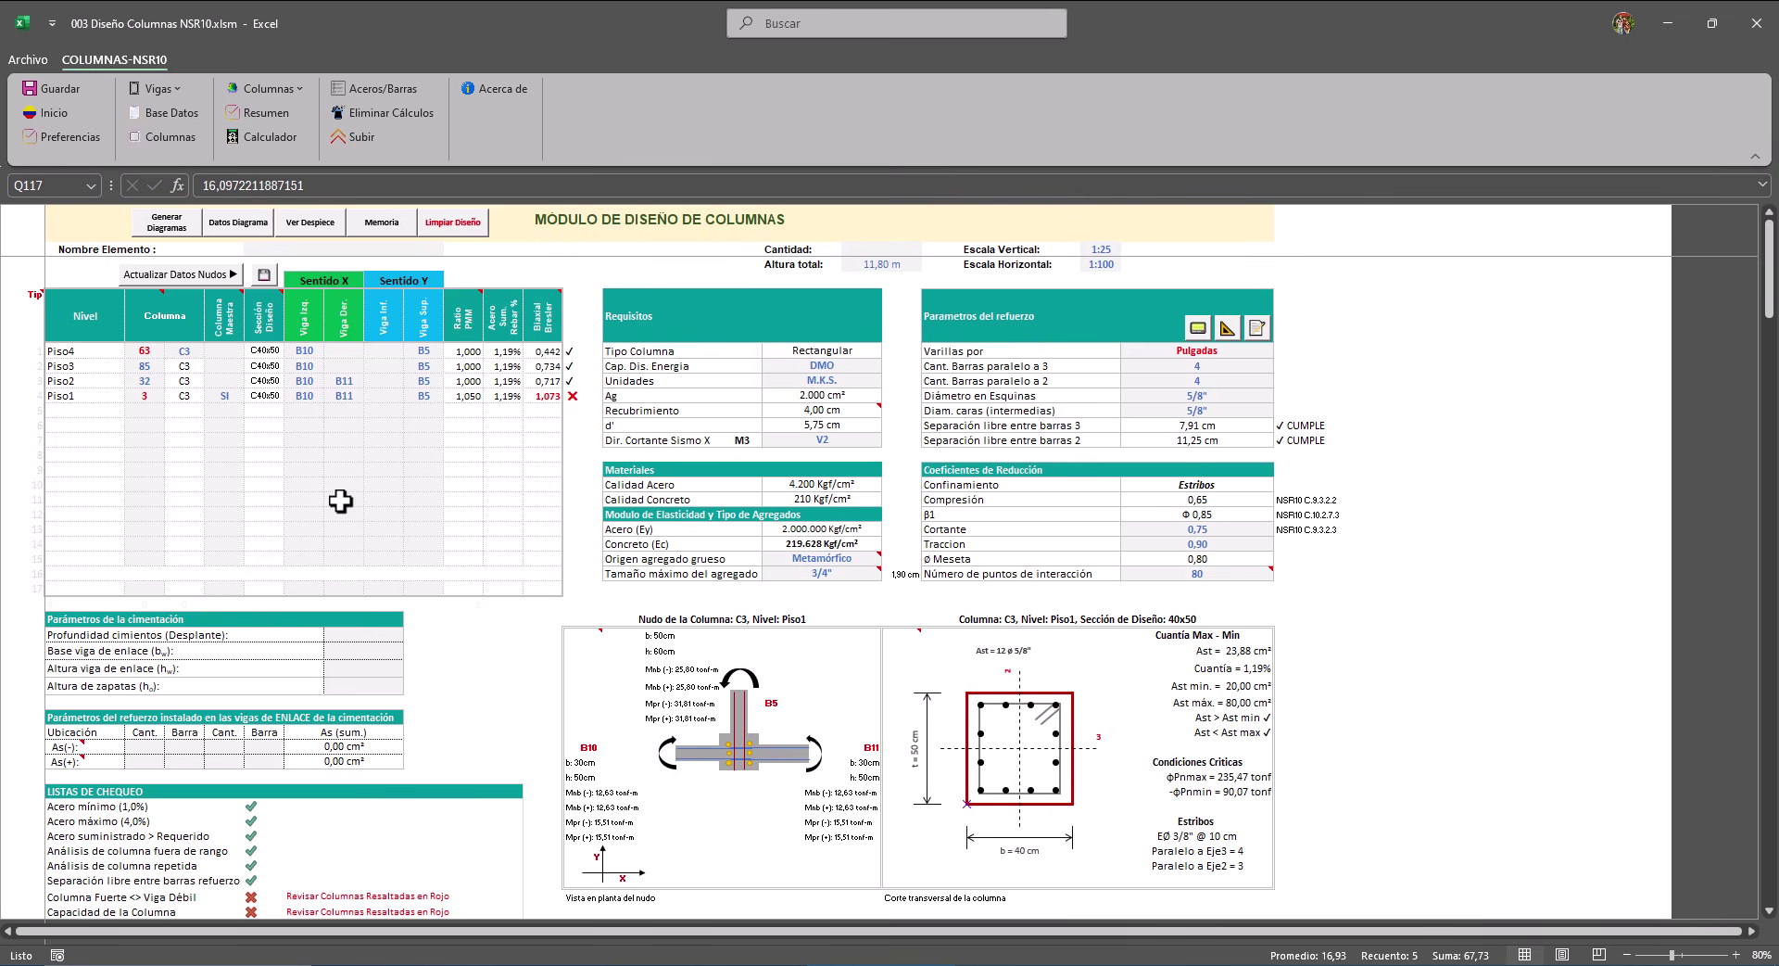
click(185, 280)
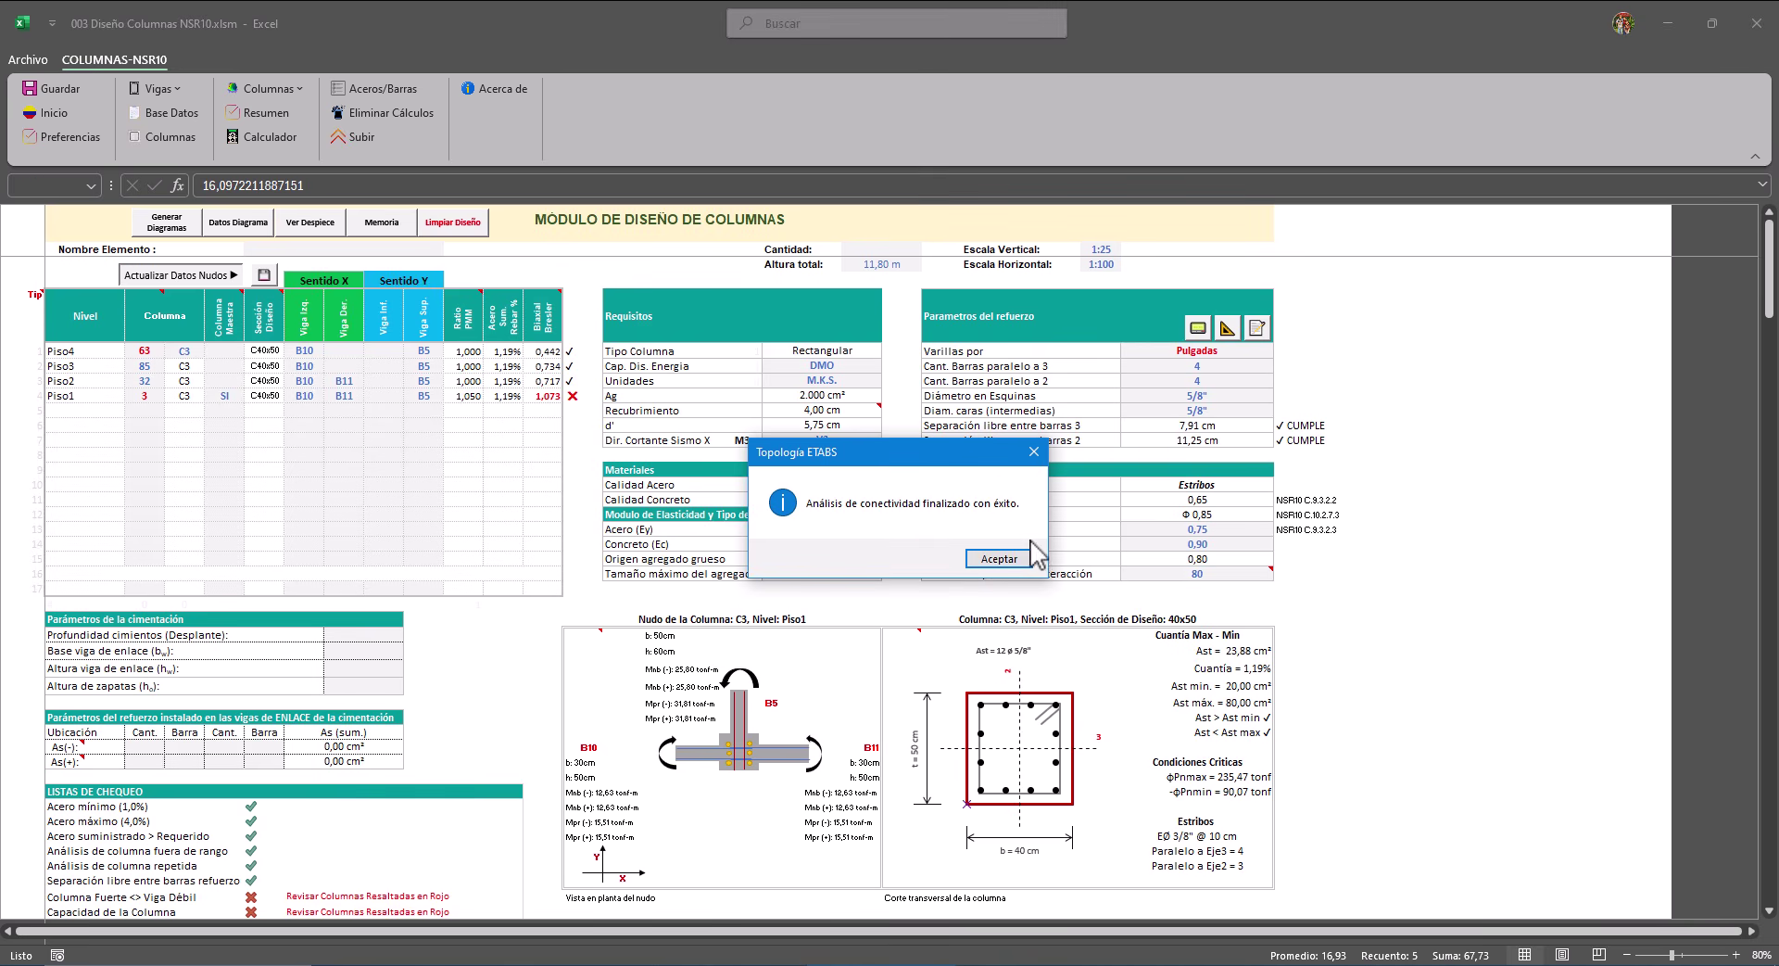
click(999, 561)
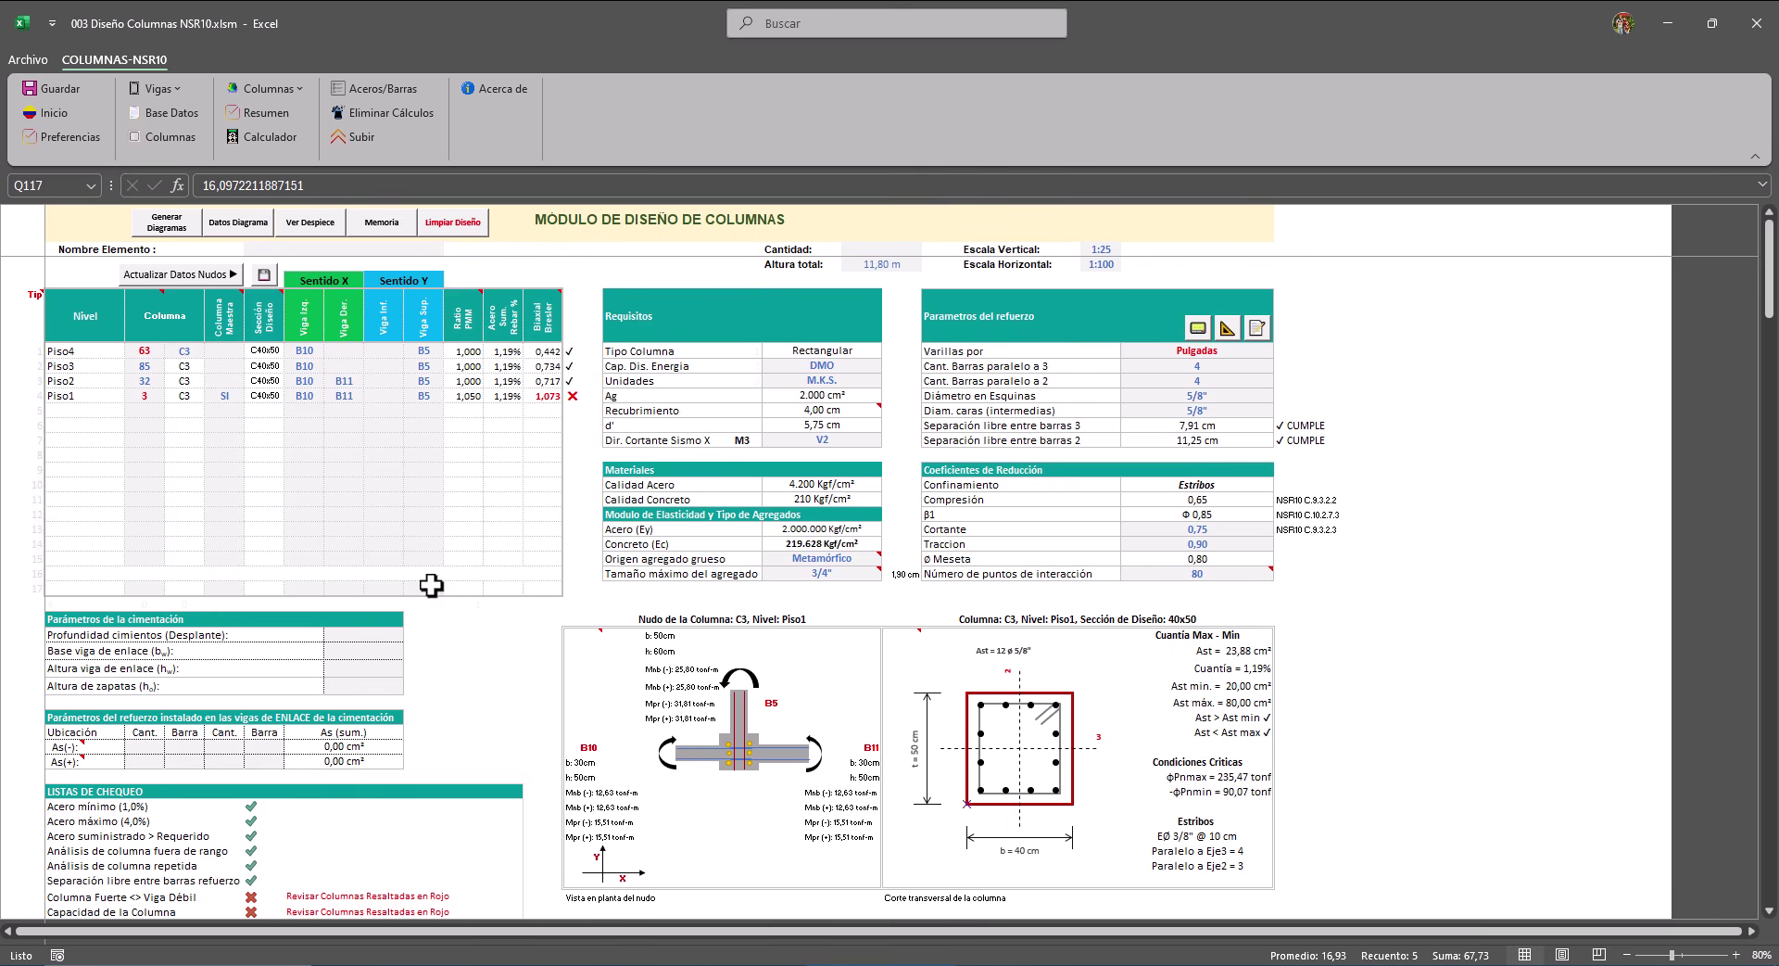
Examine column C3's unique names, steel ratios and biaxial Bresler ratios by level, together with its check lists.
scroll(439, 607, down, 2)
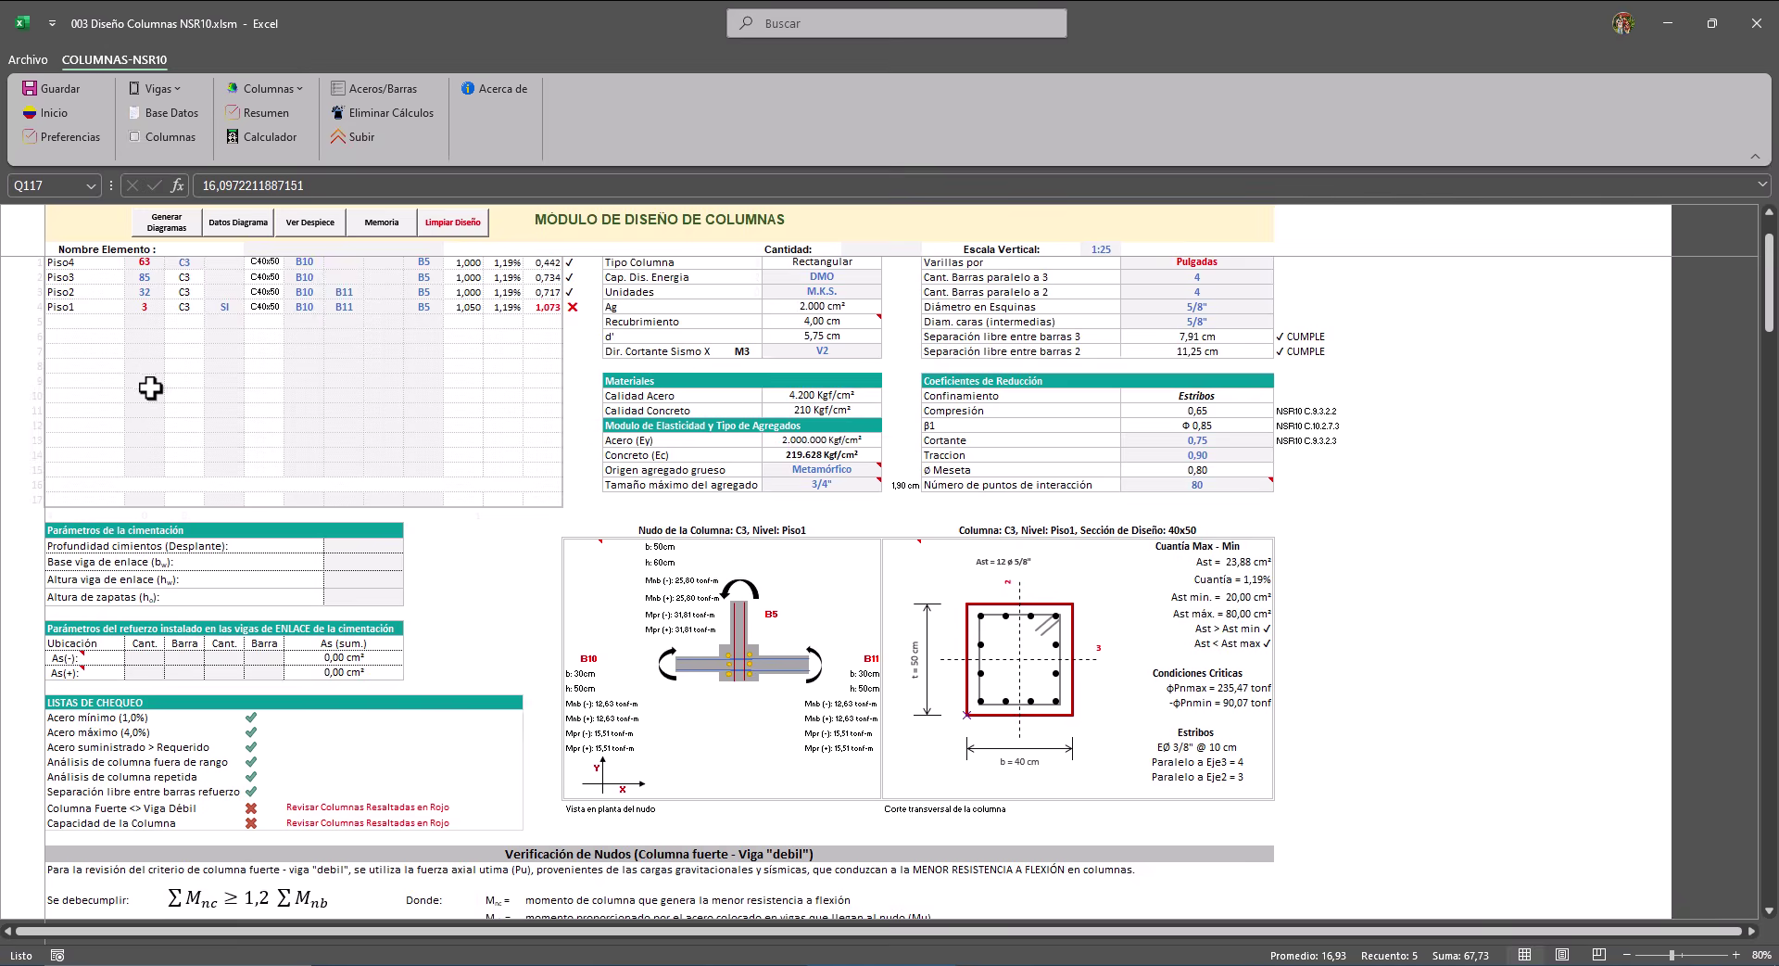
scroll(149, 387, up, 1)
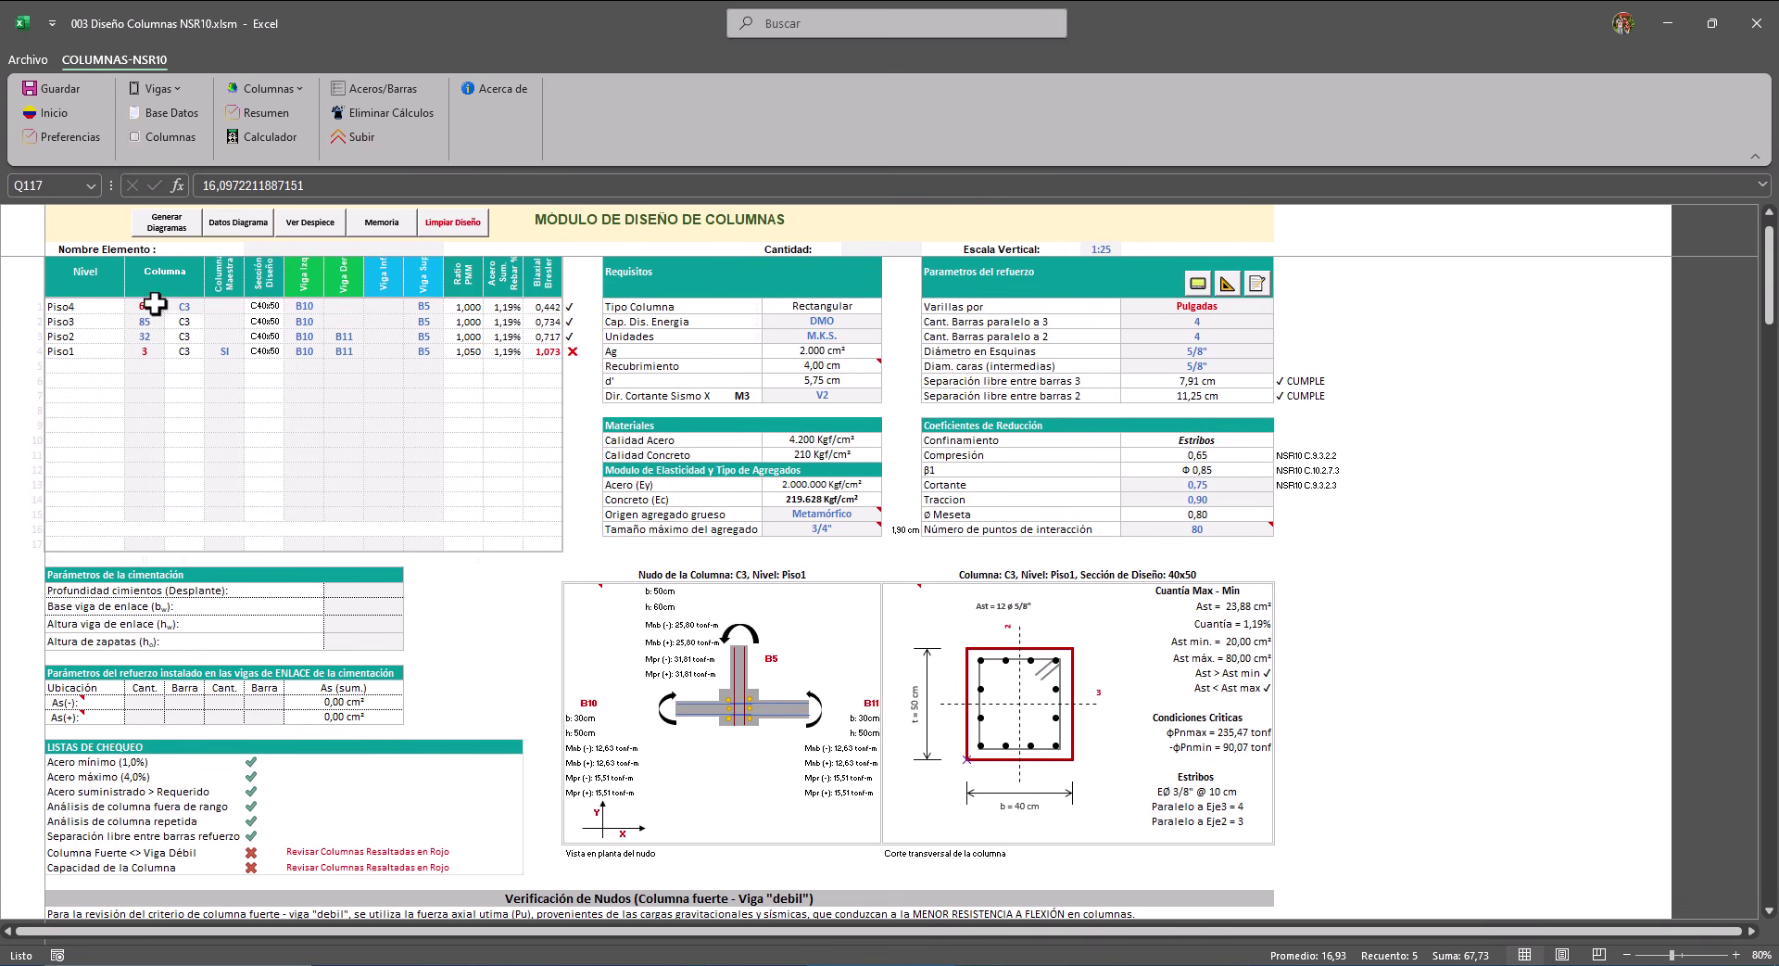
scroll(171, 382, down, 1)
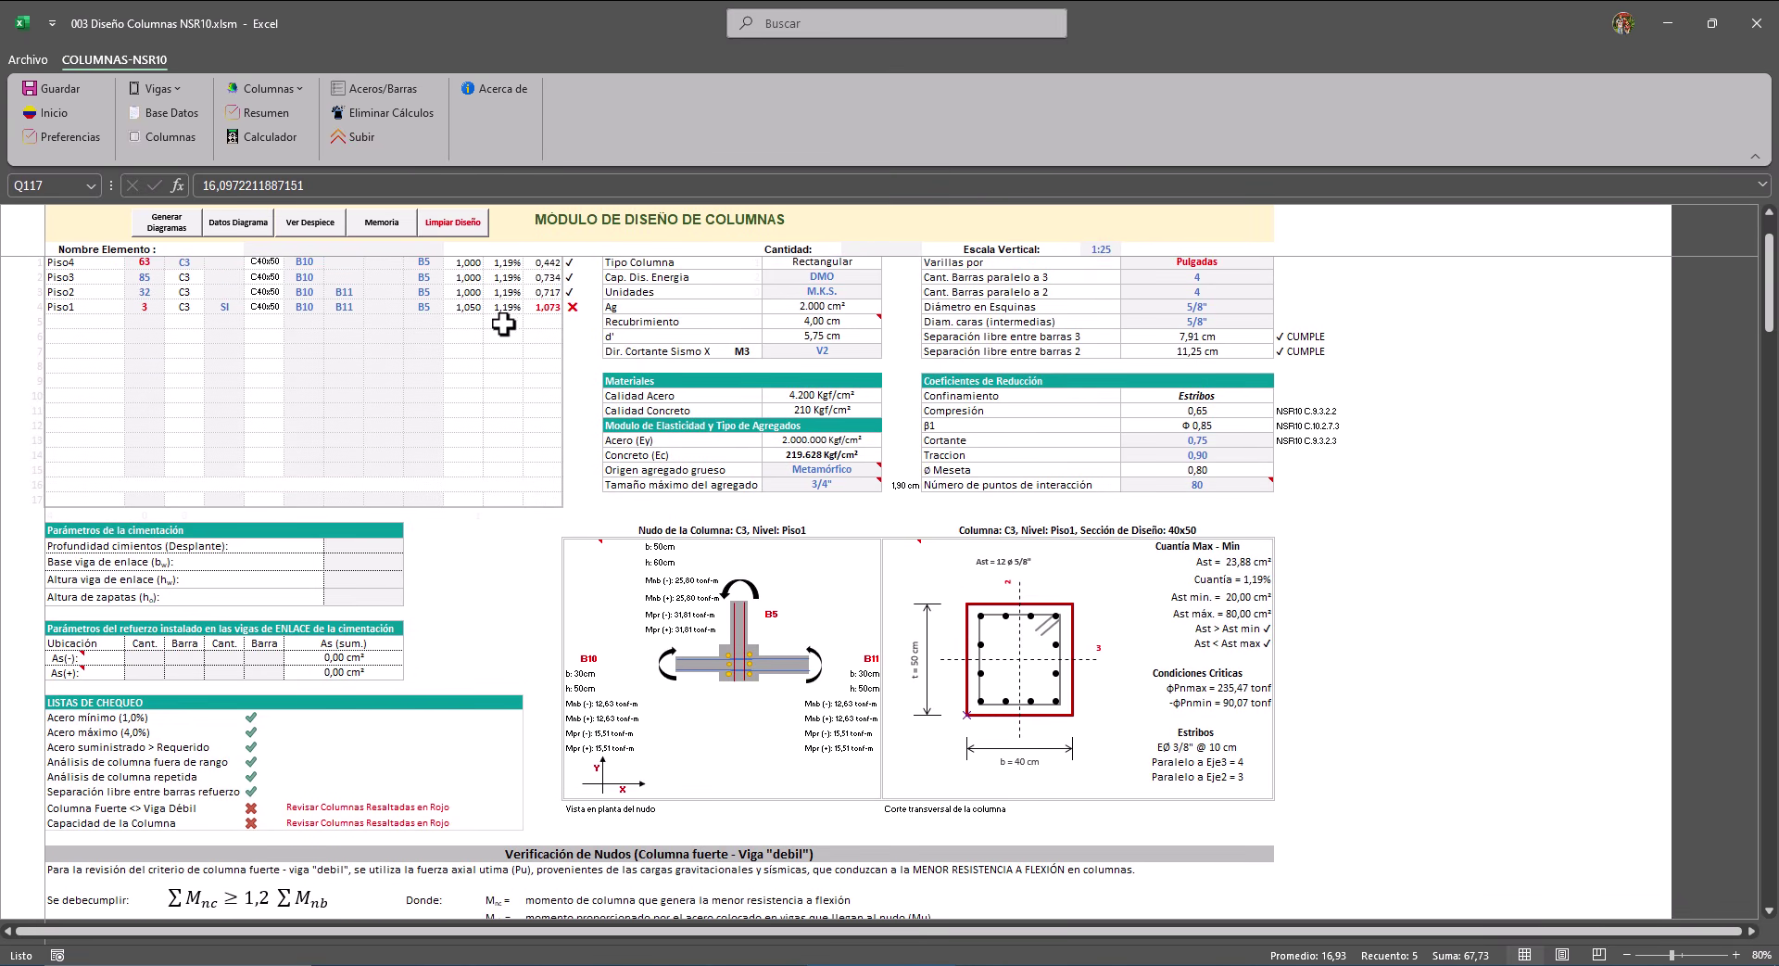
scroll(543, 367, up, 1)
scroll(543, 369, up, 1)
mouse_move(545, 325)
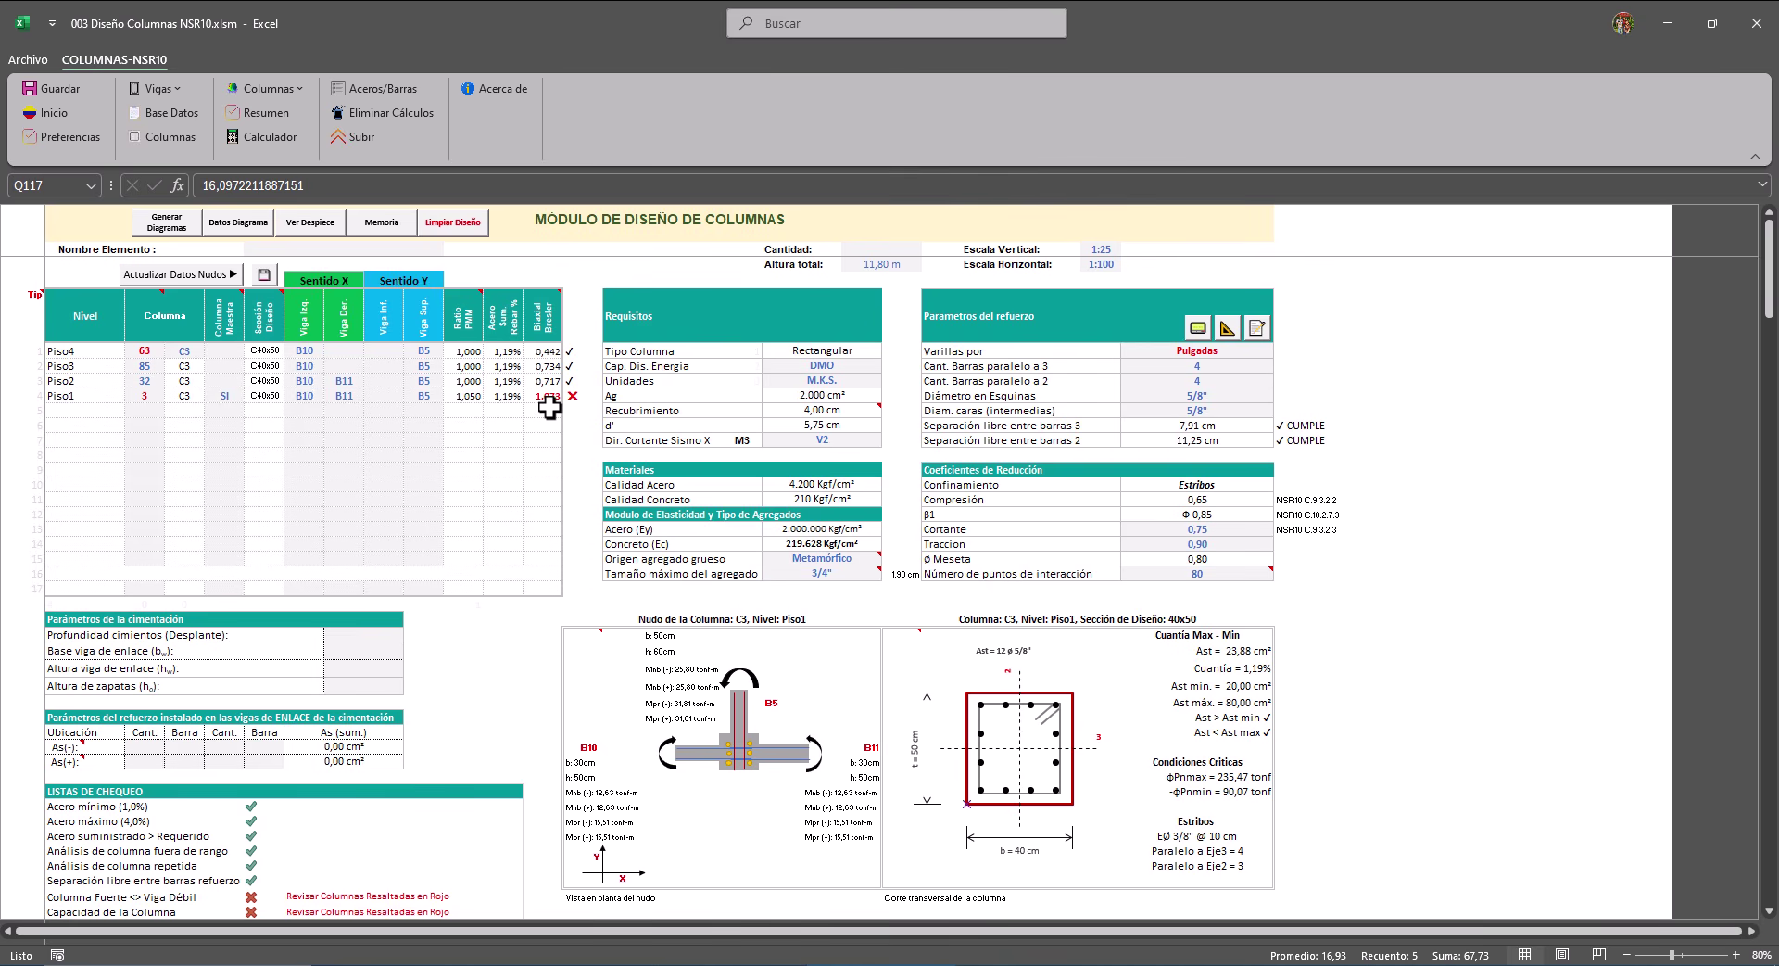
scroll(550, 408, down, 1)
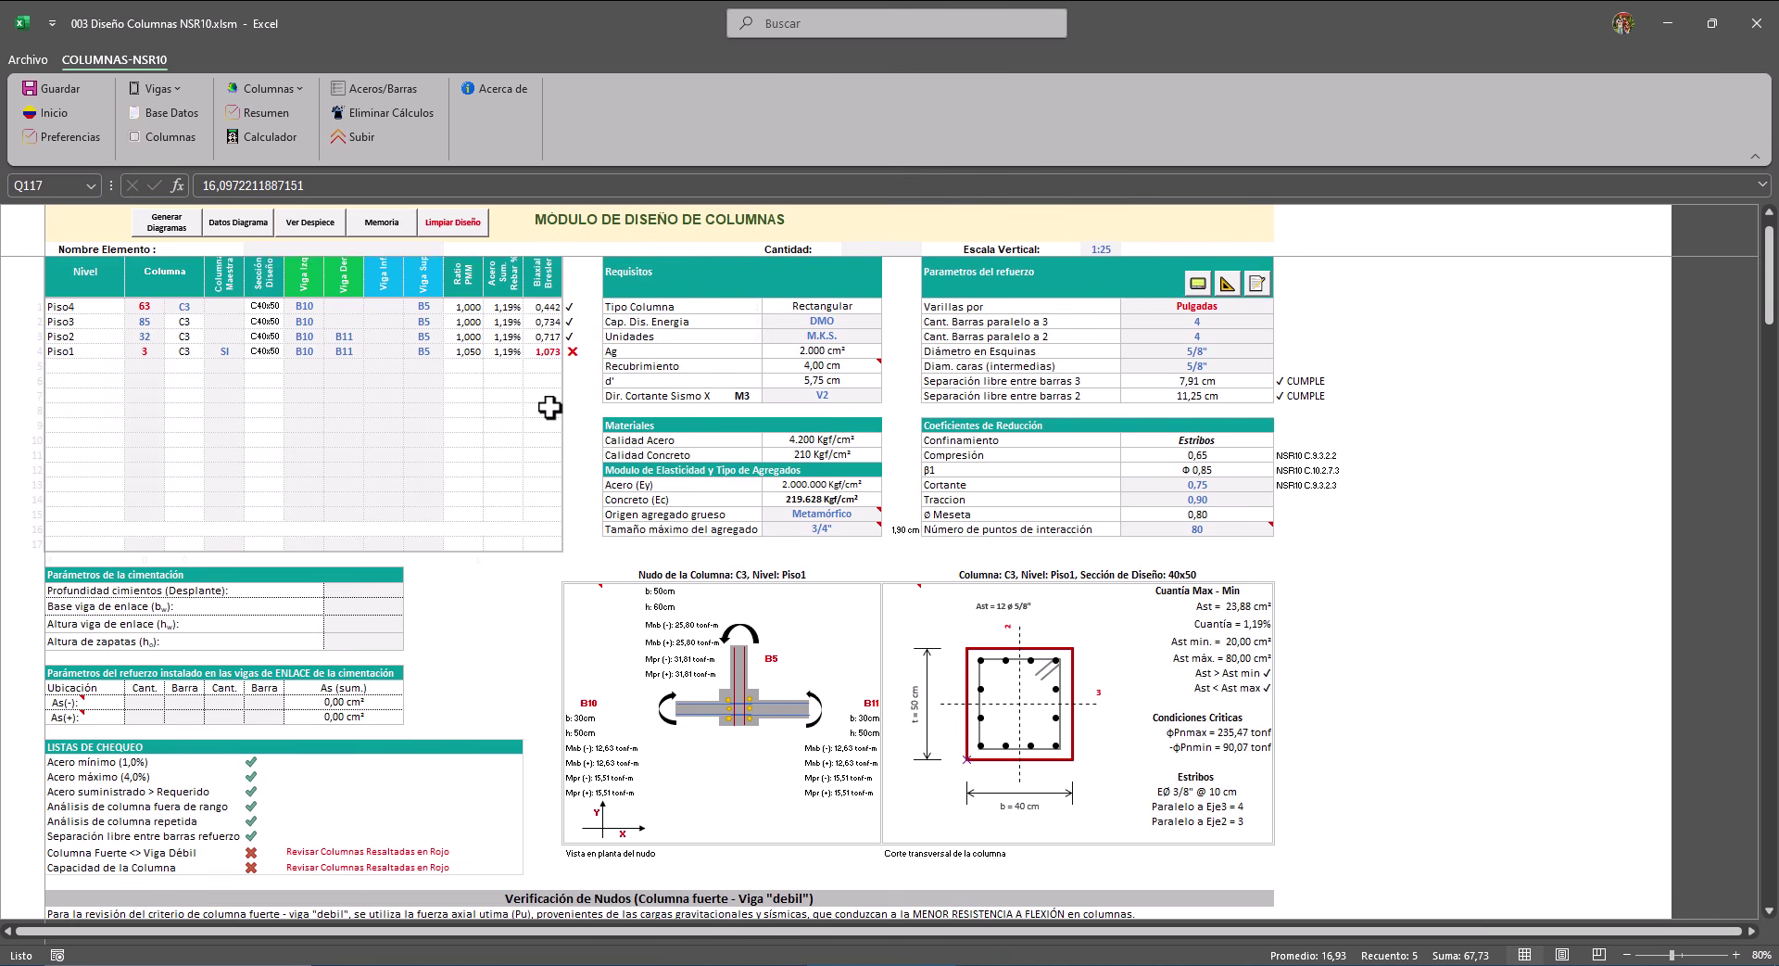
scroll(554, 364, down, 1)
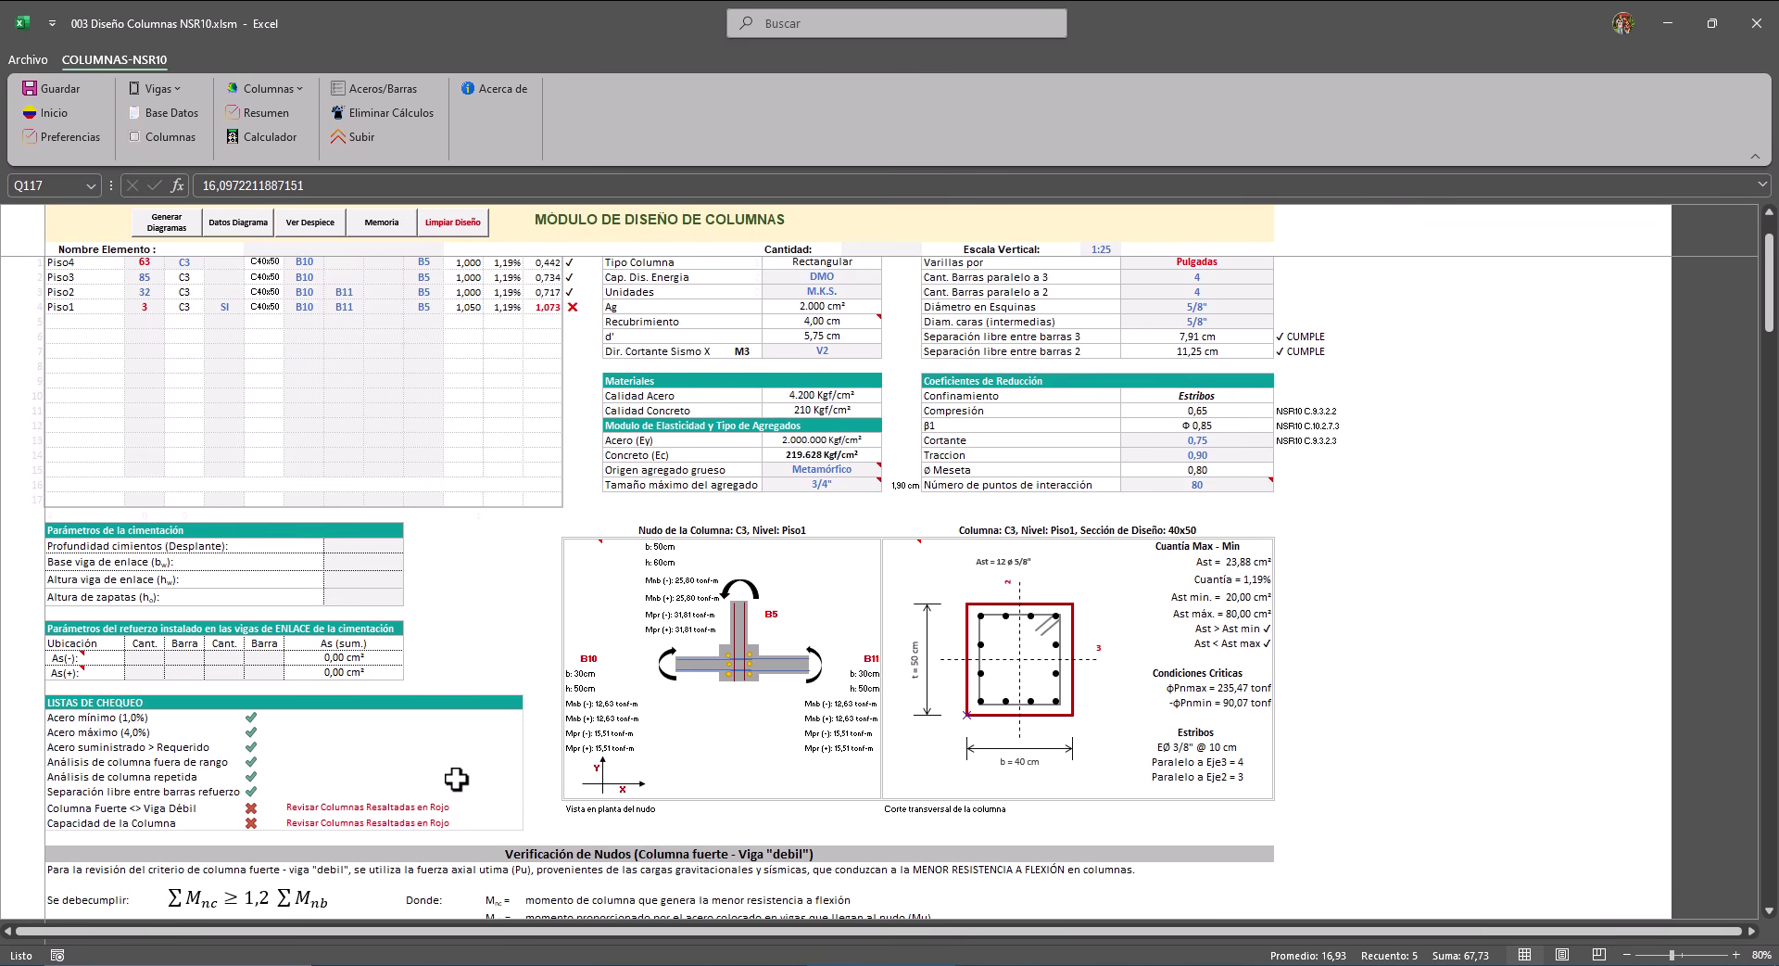
Show the forces acting on column C3 at Piso1 for its interaction diagrams and close the force table.
scroll(491, 793, down, 10)
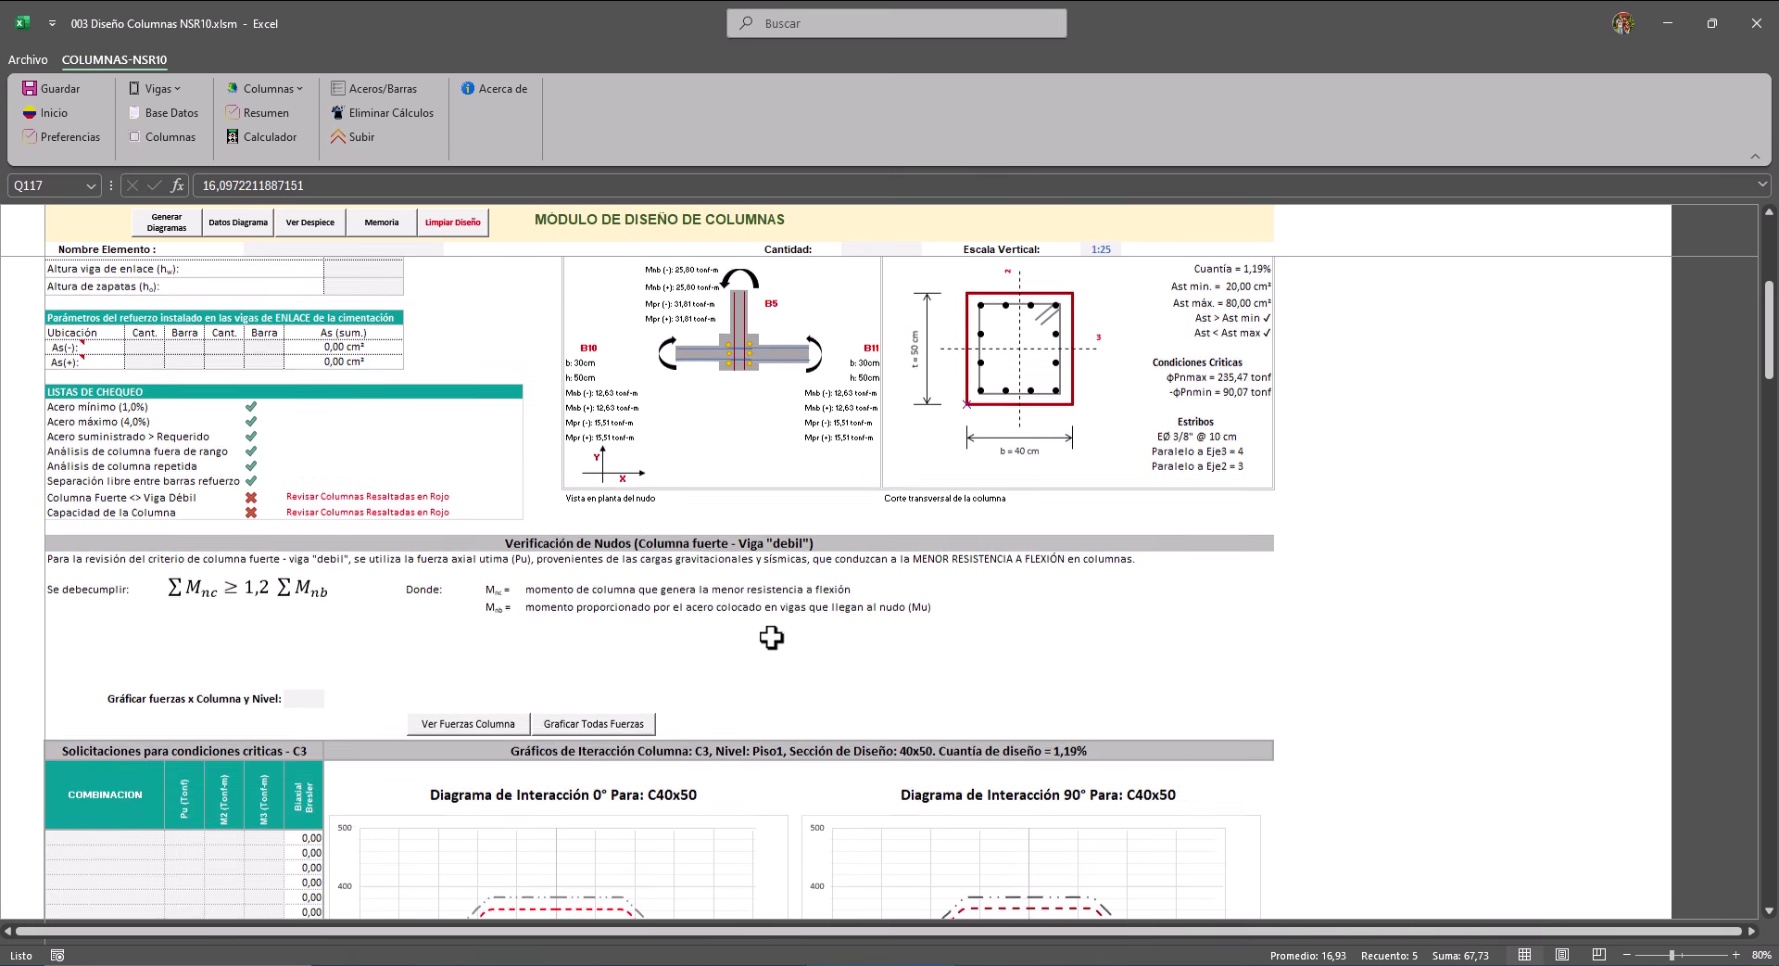
scroll(819, 693, down, 2)
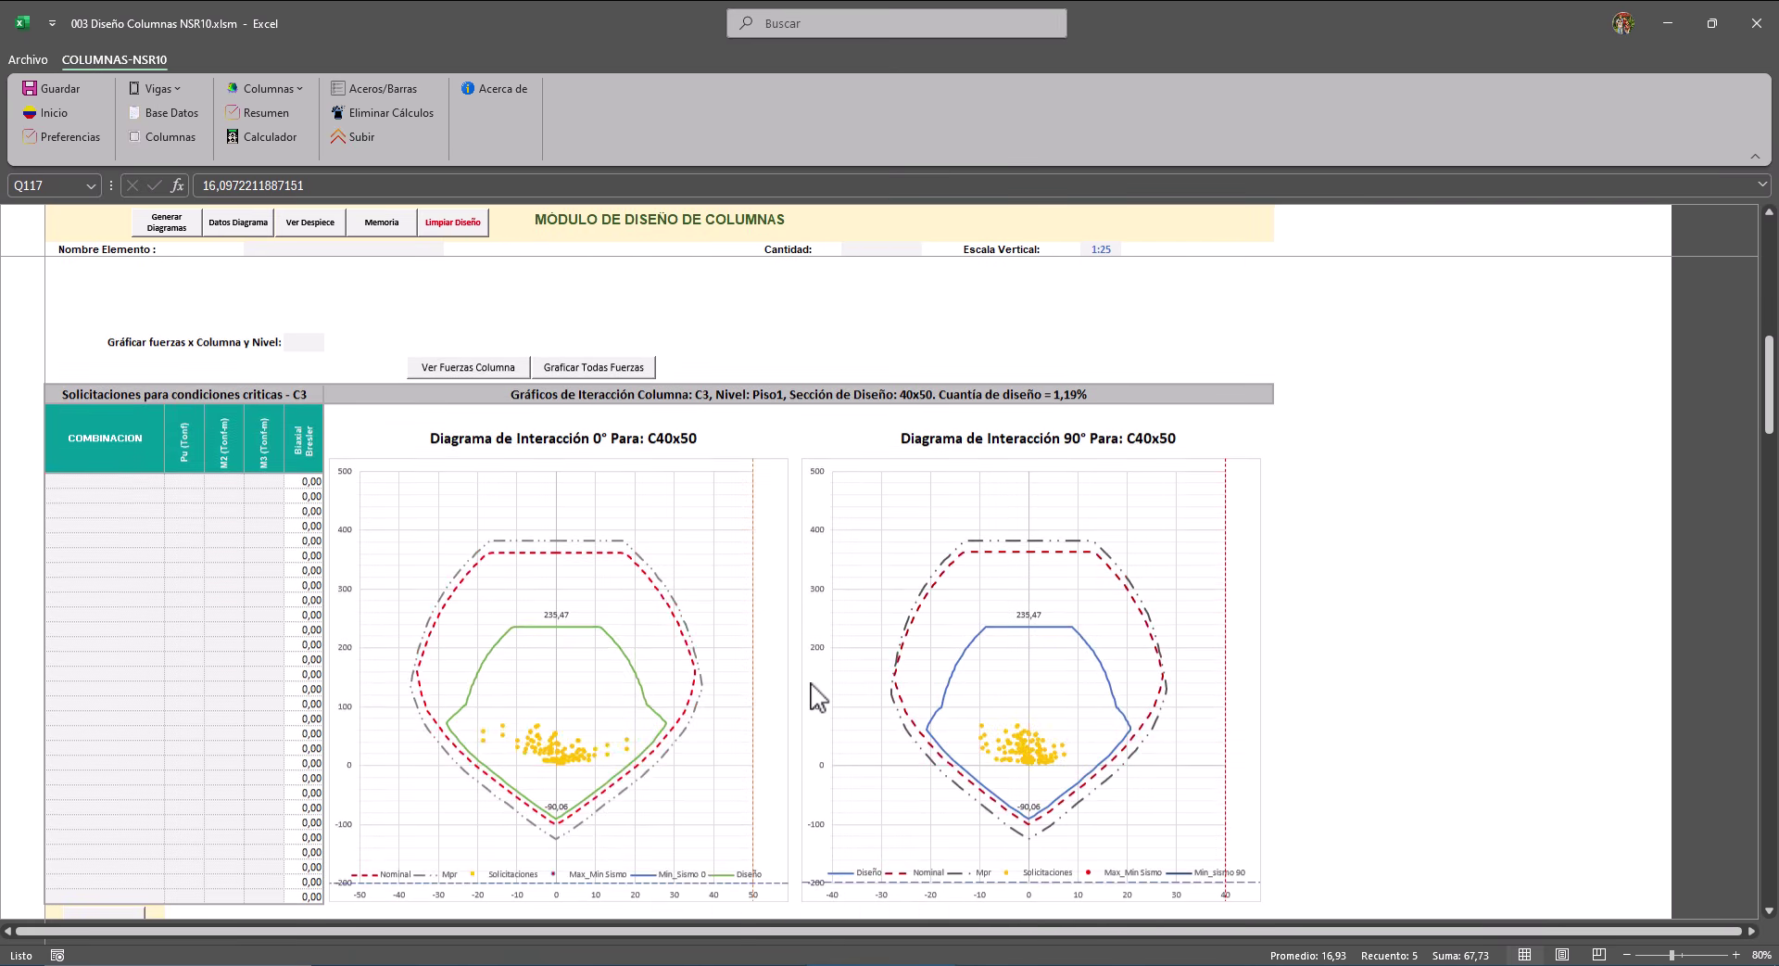
click(468, 324)
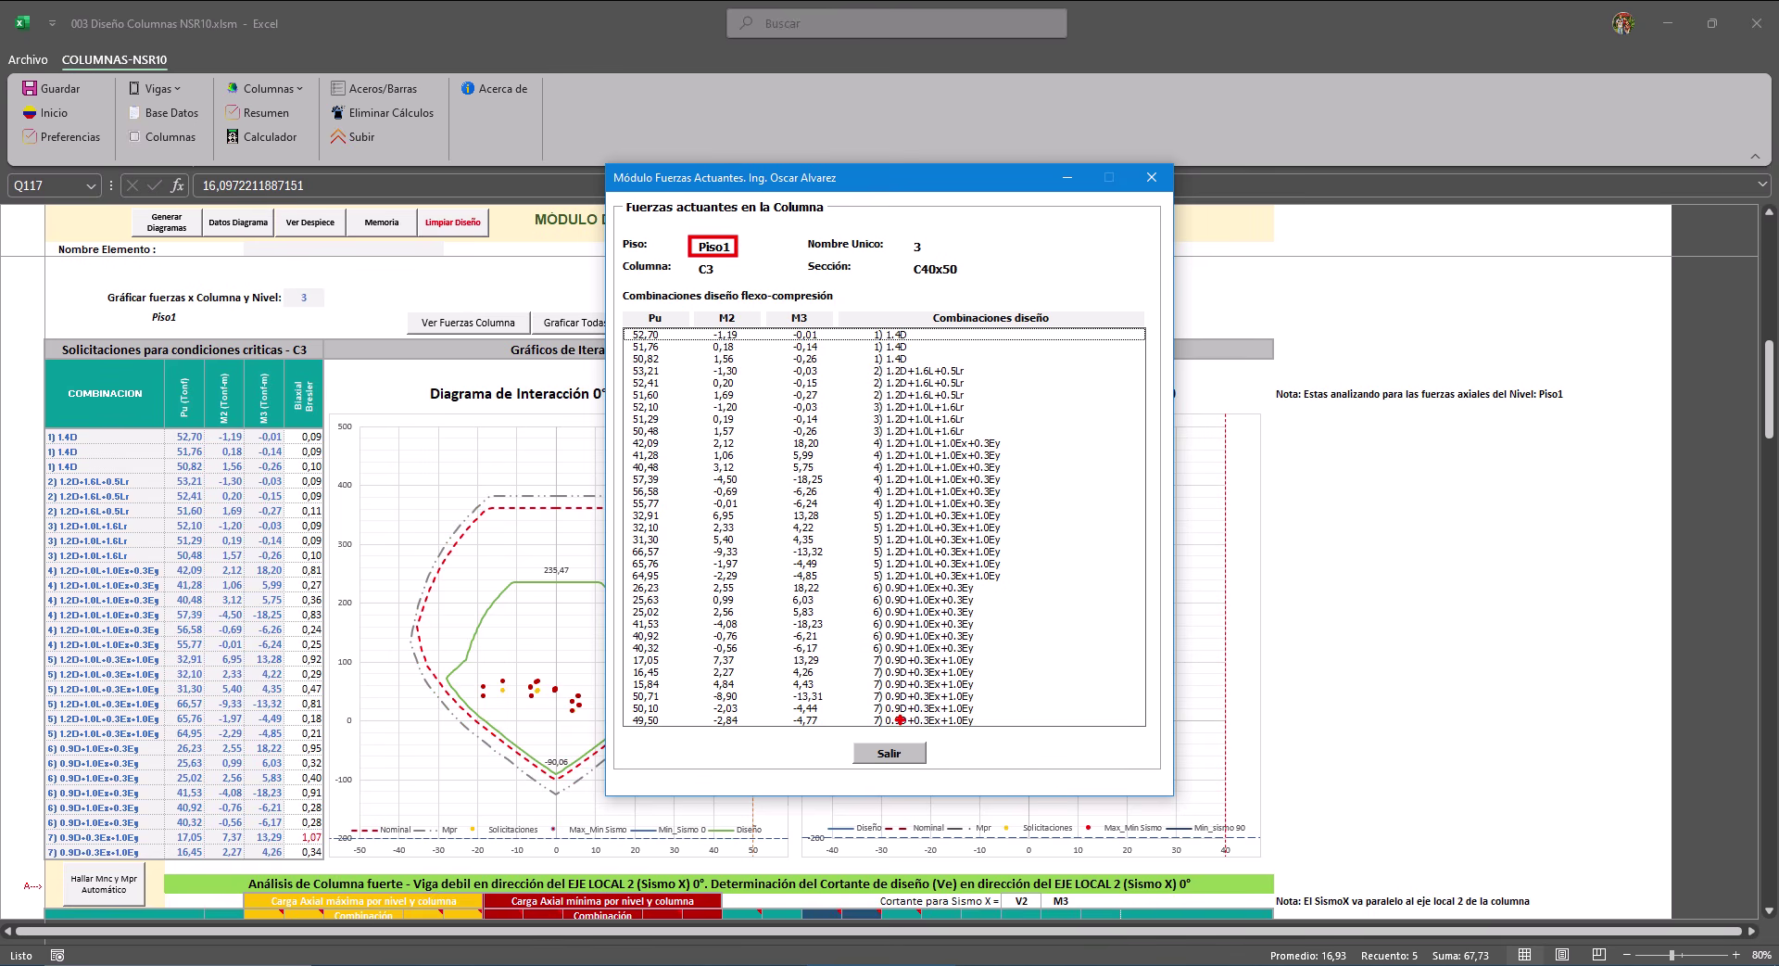
click(1151, 178)
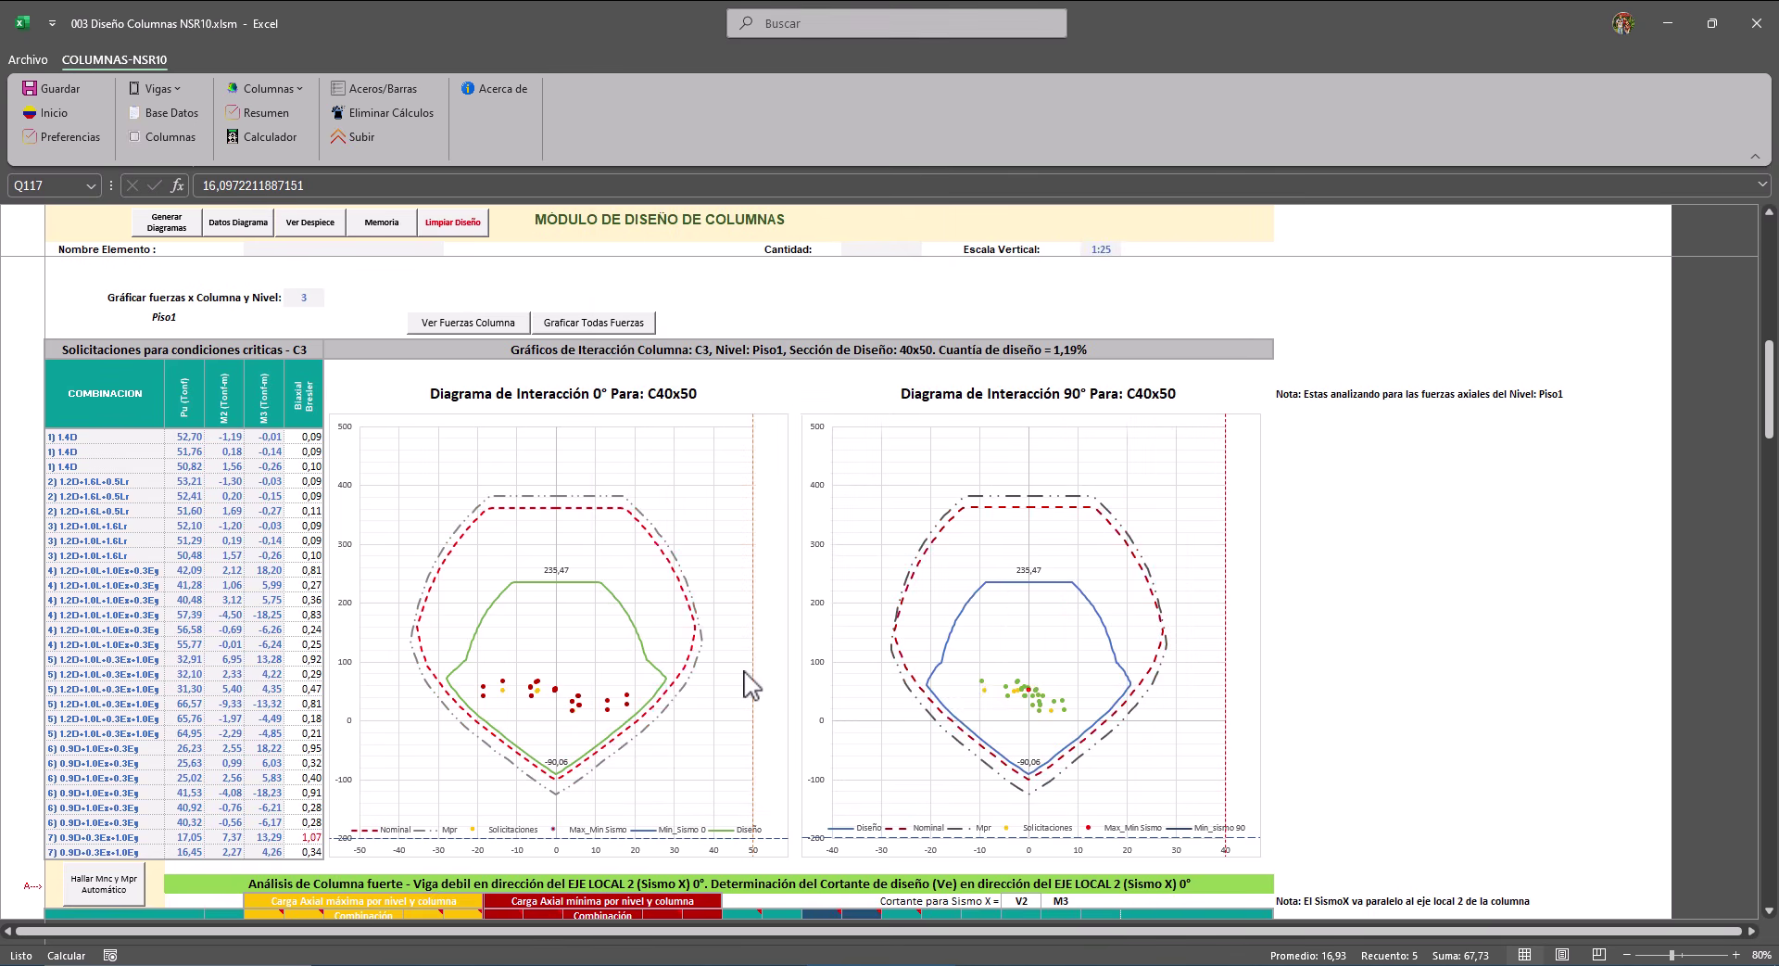
Switch to ETABS and open the interaction surface of the Piso1 column on axis 3 in elevation A.
scroll(729, 712, down, 1)
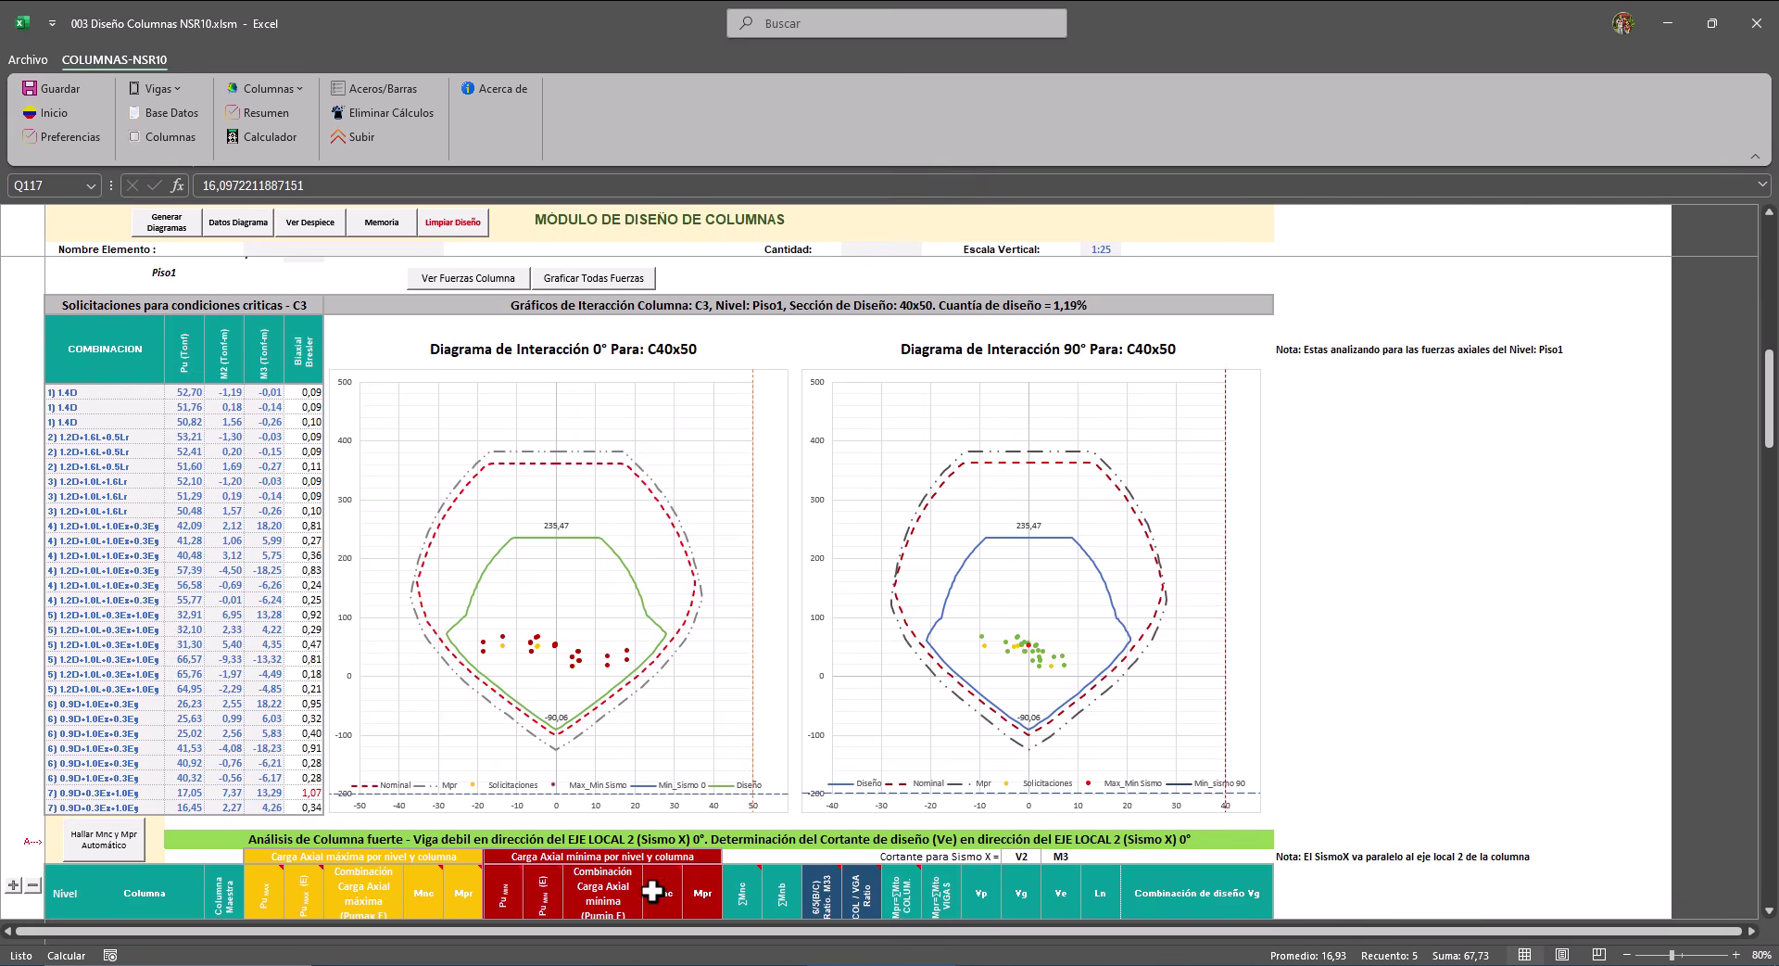
key(alt+Tab)
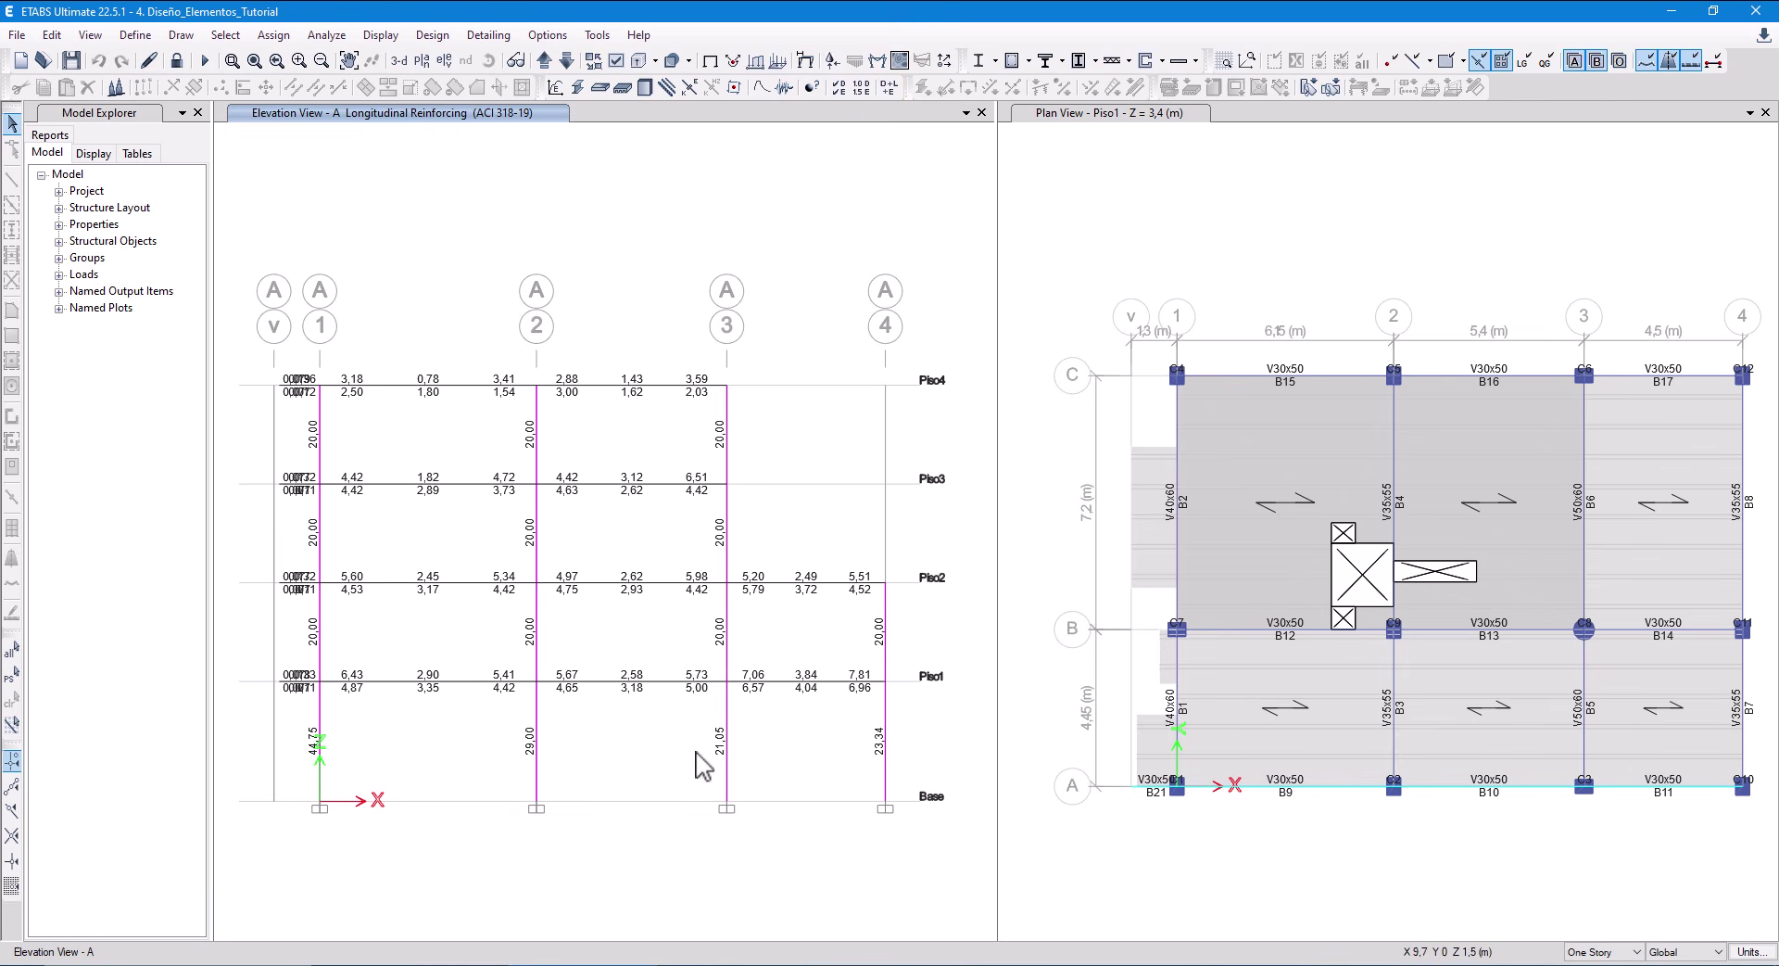
click(728, 735)
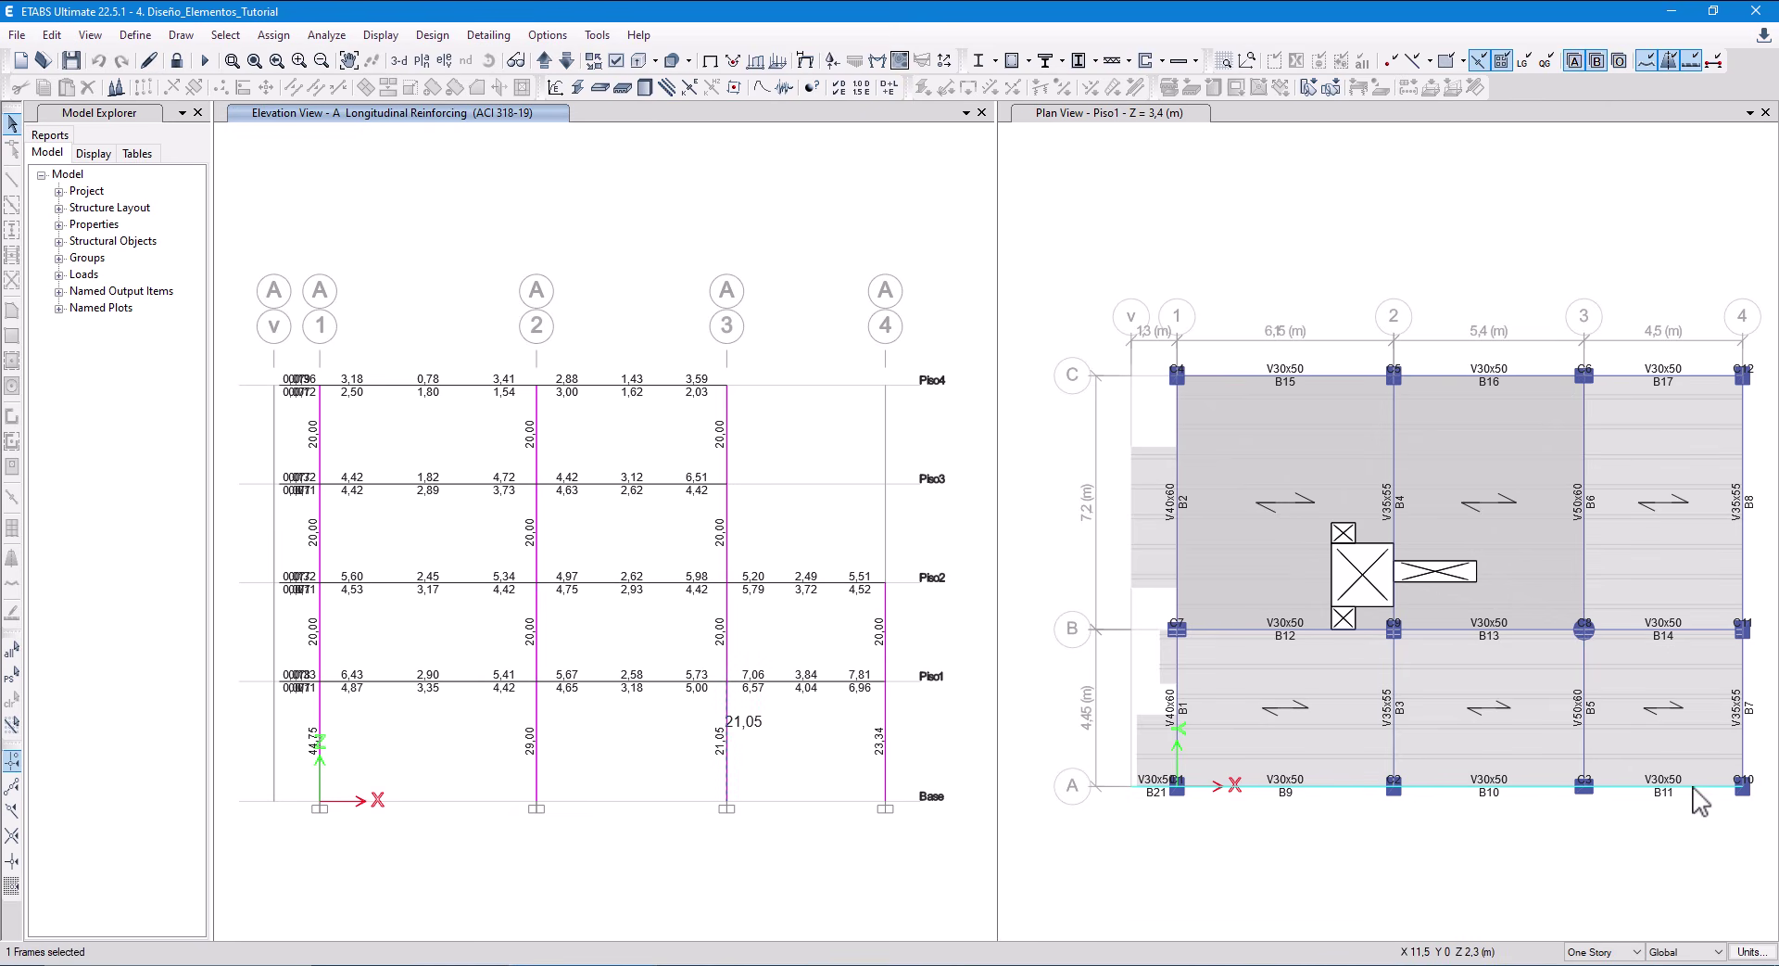
right_click(729, 764)
click(875, 641)
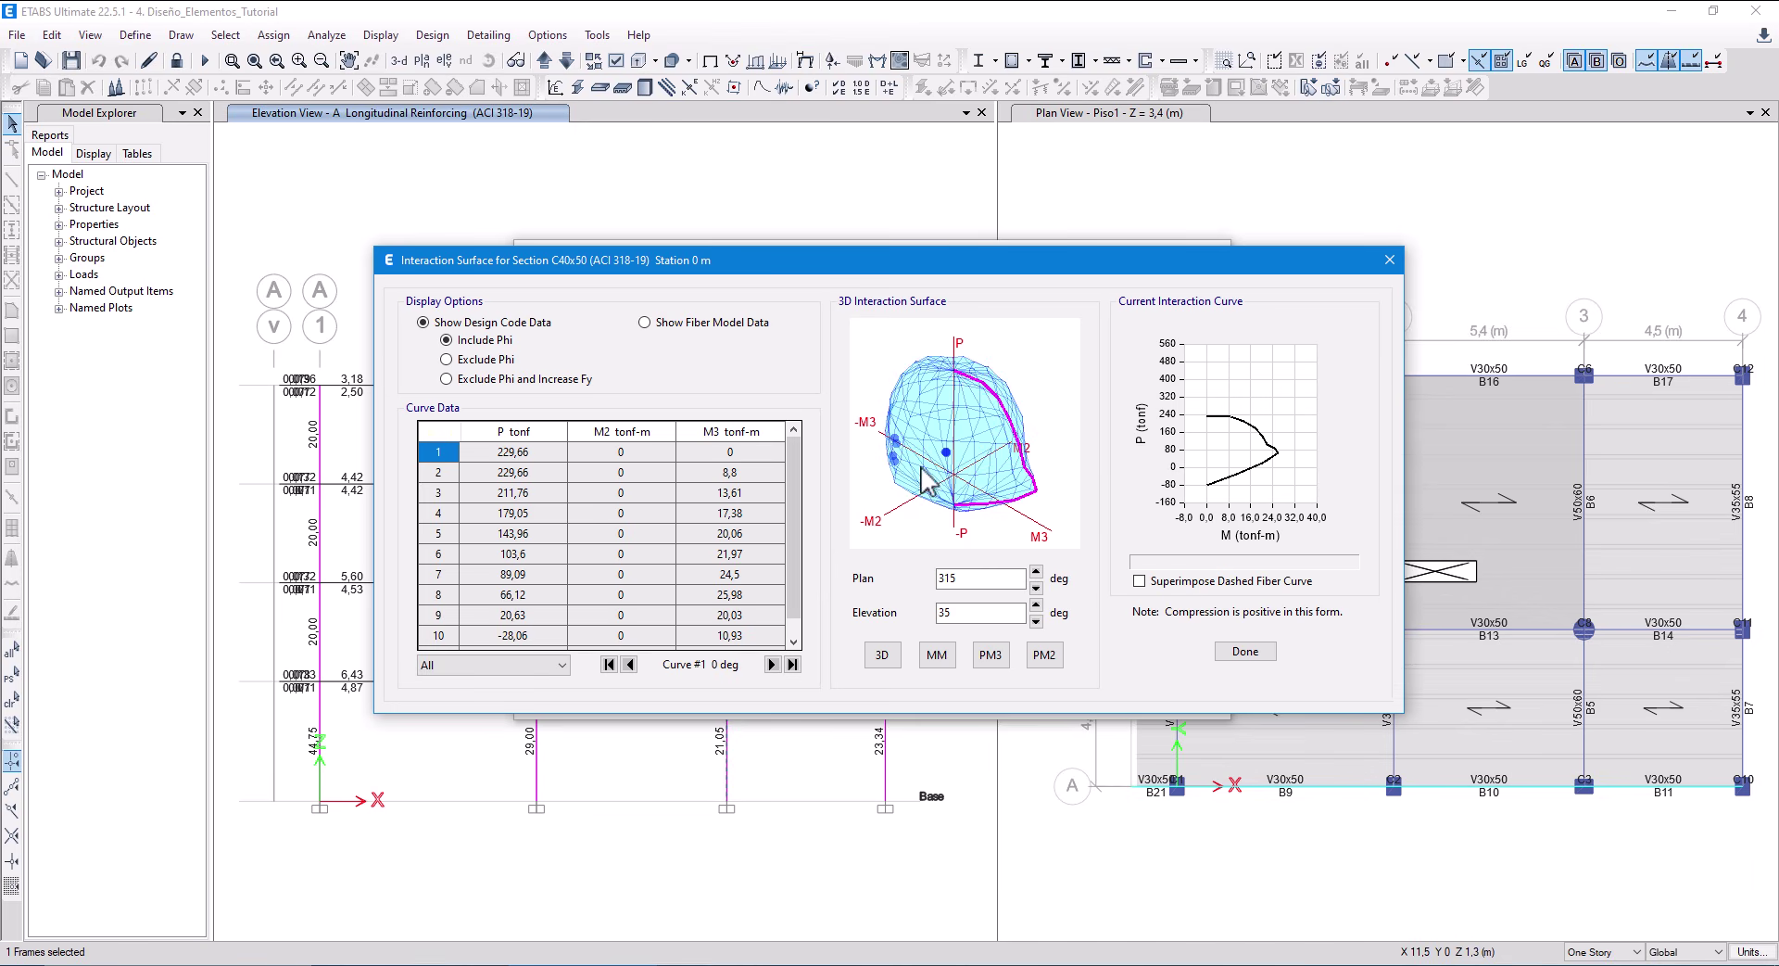
View the 3D interaction surface in plan with an elevation angle of 90 degrees, then close the column's design dialogs.
mouse_move(966, 480)
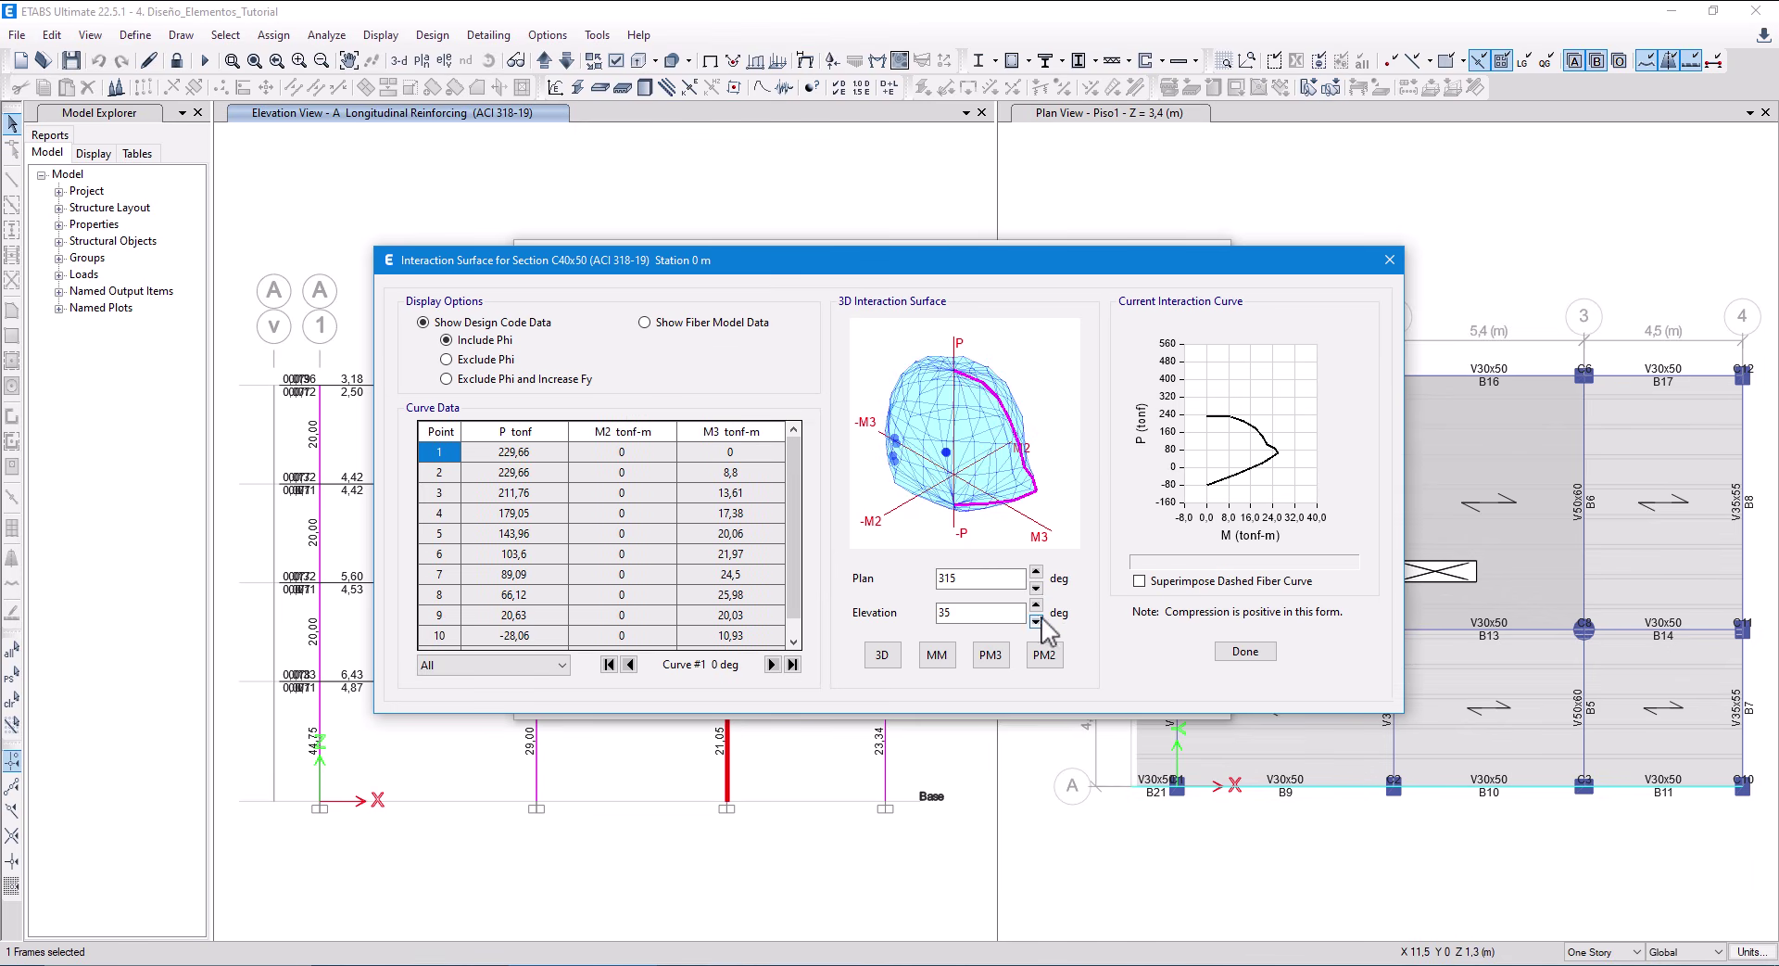
click(1036, 604)
click(1037, 604)
click(1036, 603)
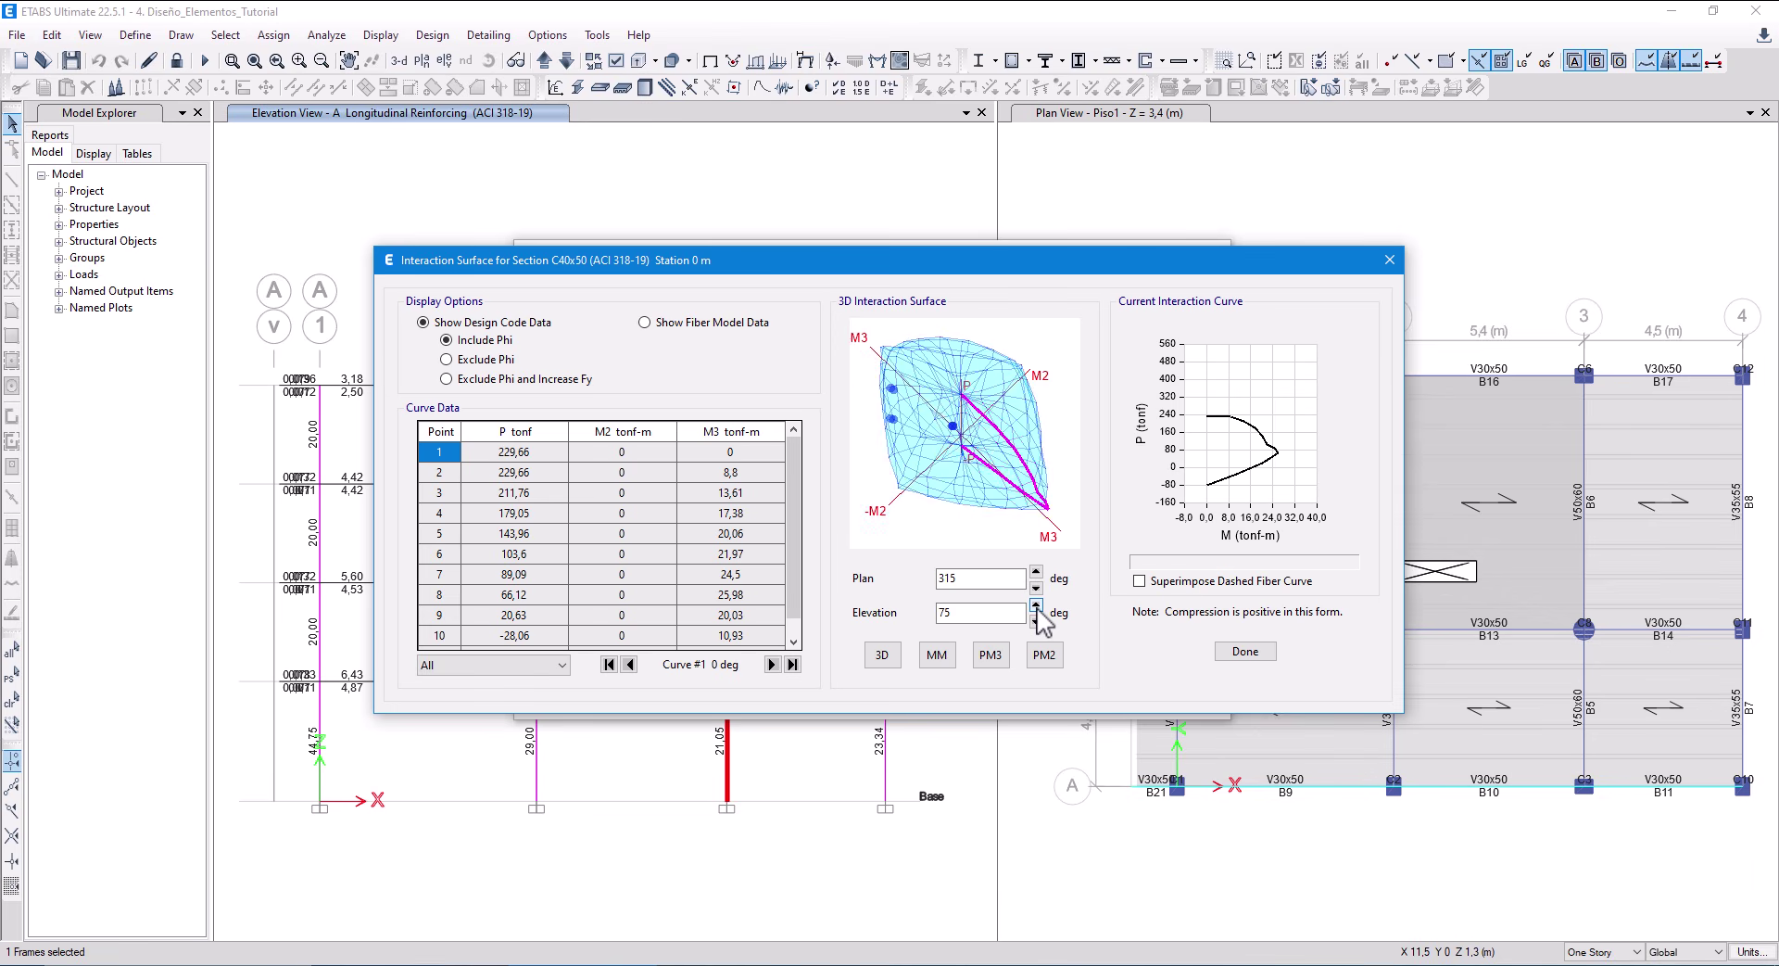
click(1036, 603)
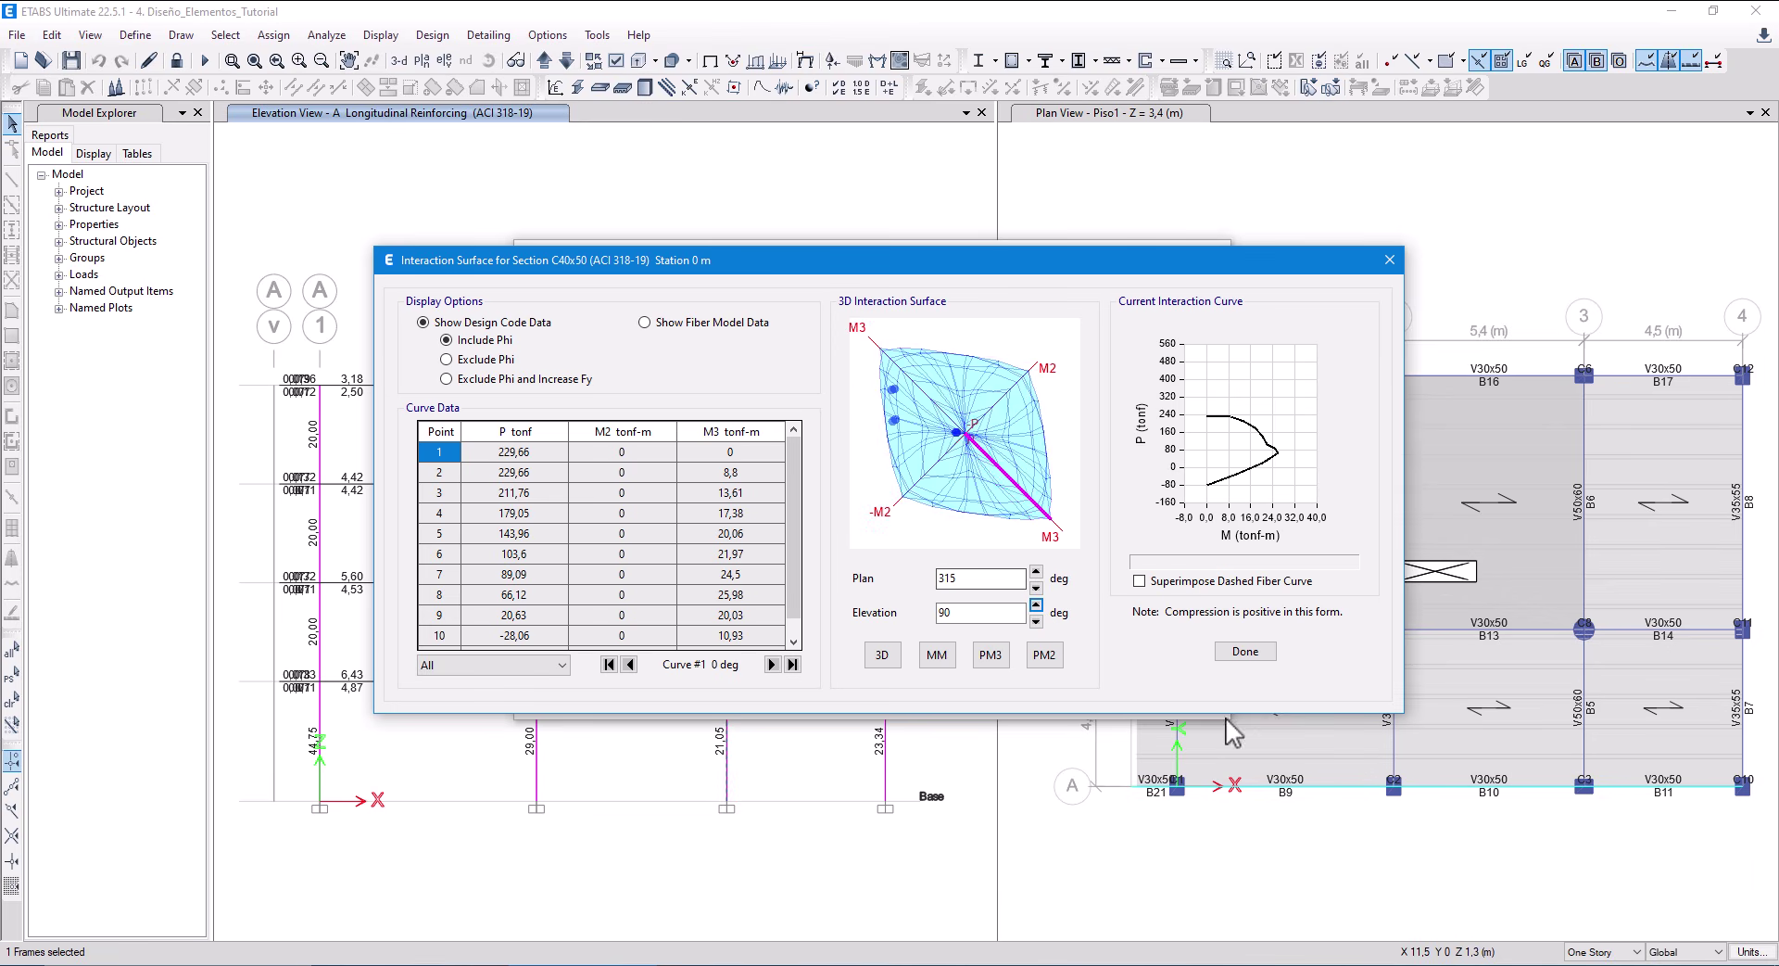
click(1245, 653)
click(829, 681)
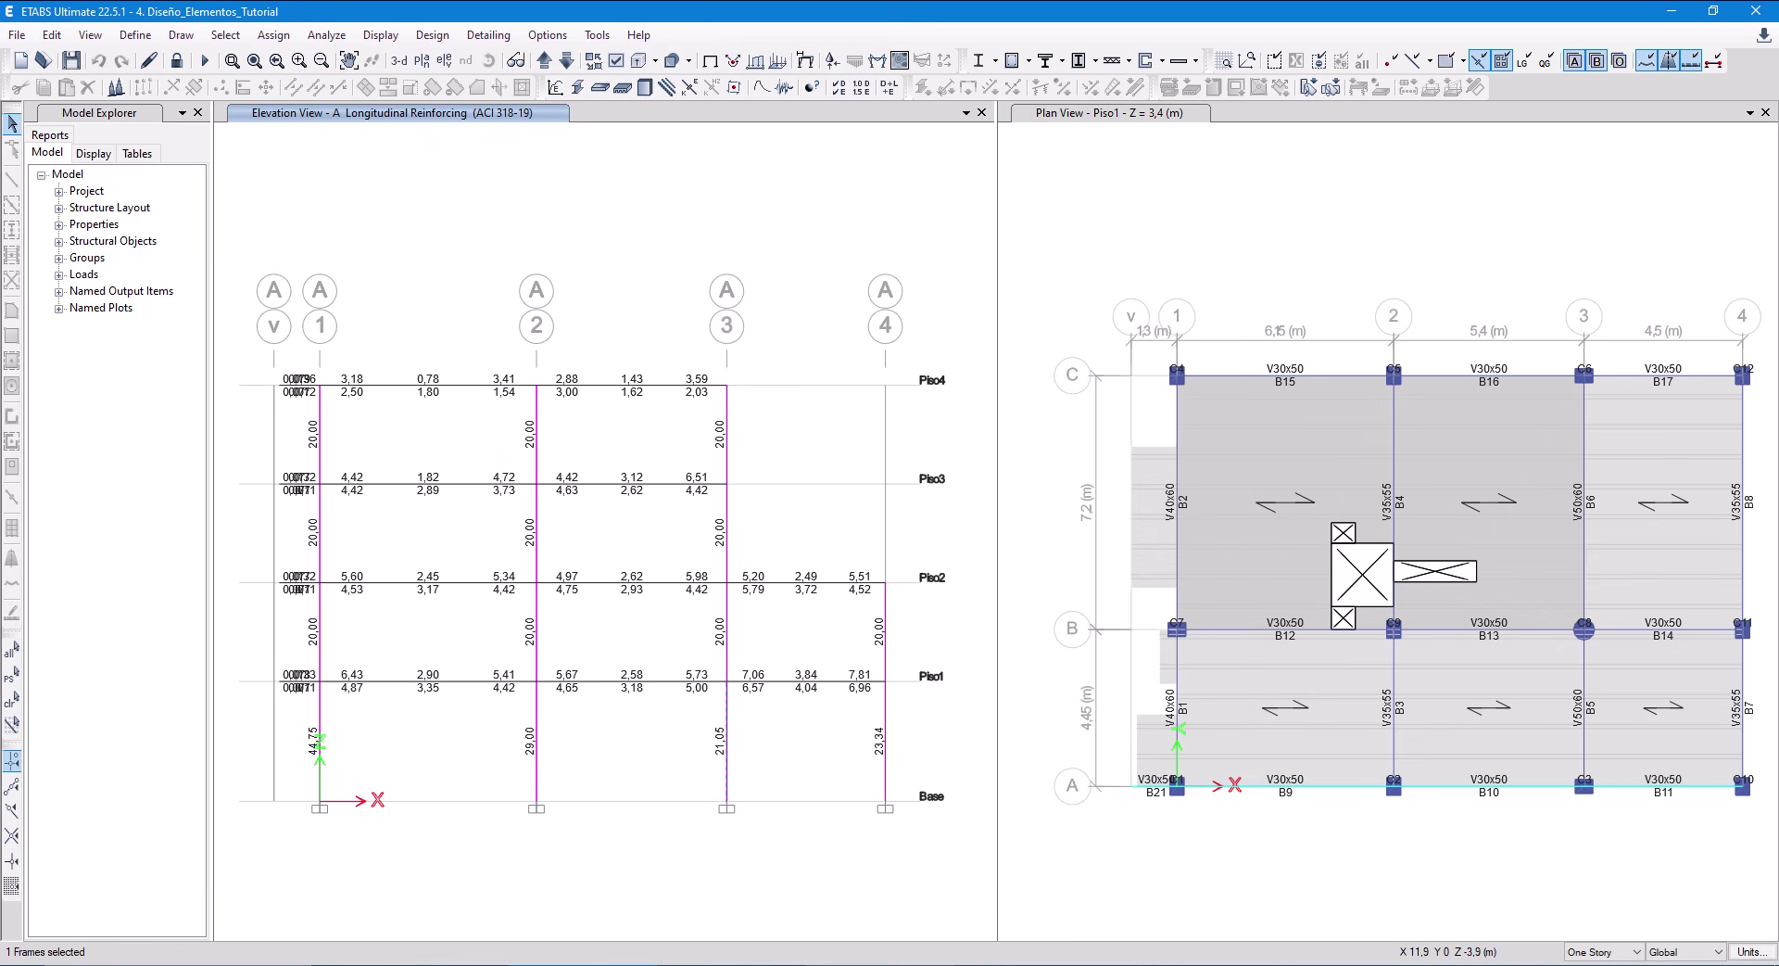
Switch back to Excel and examine column C3's strong column–weak beam checks in both seismic directions.
click(742, 964)
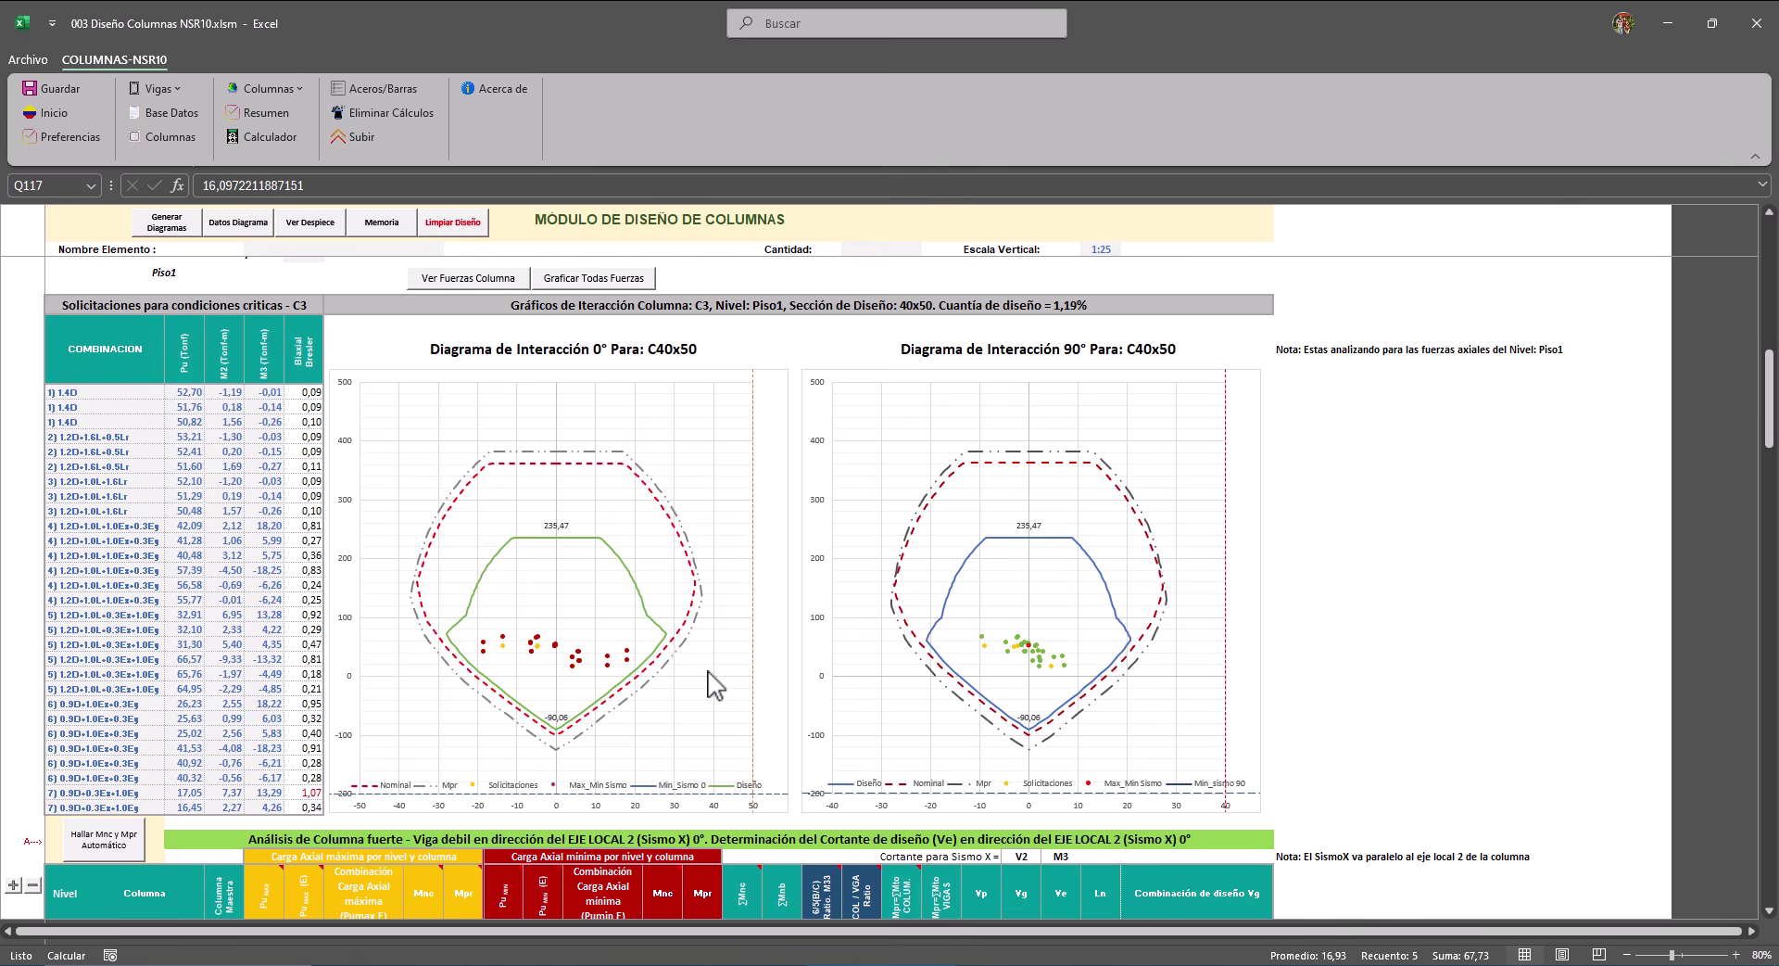
scroll(714, 686, down, 5)
scroll(683, 647, down, 4)
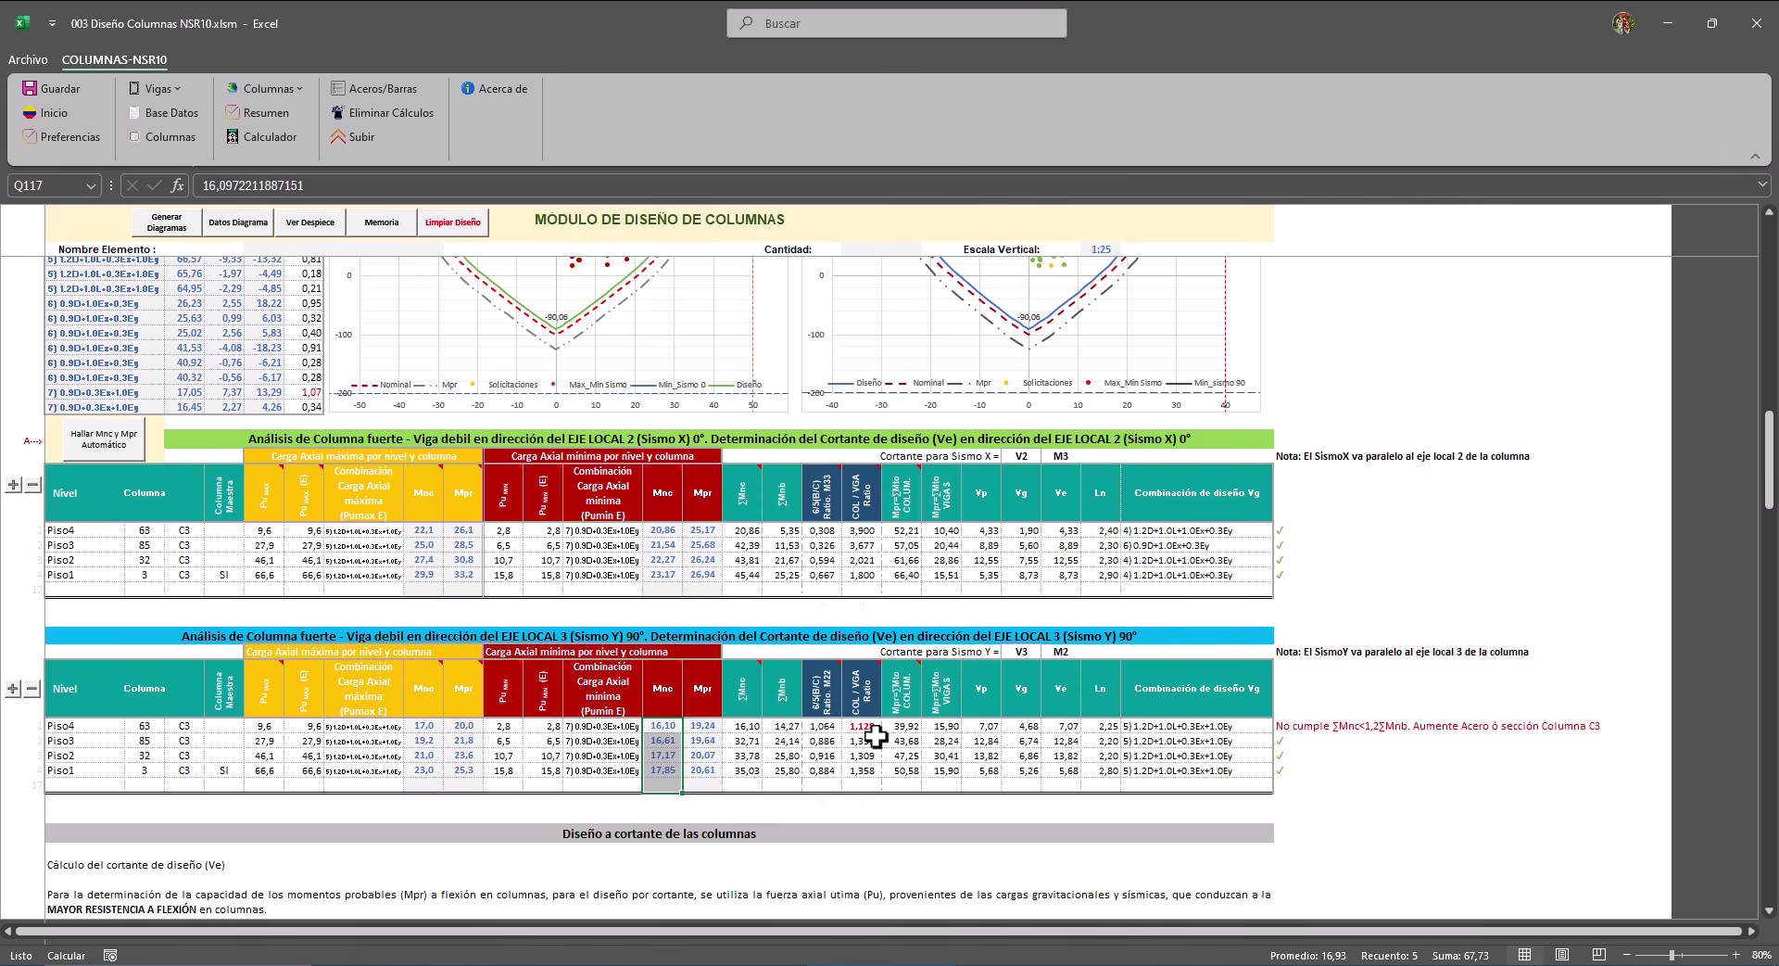
scroll(876, 735, up, 4)
scroll(876, 735, up, 8)
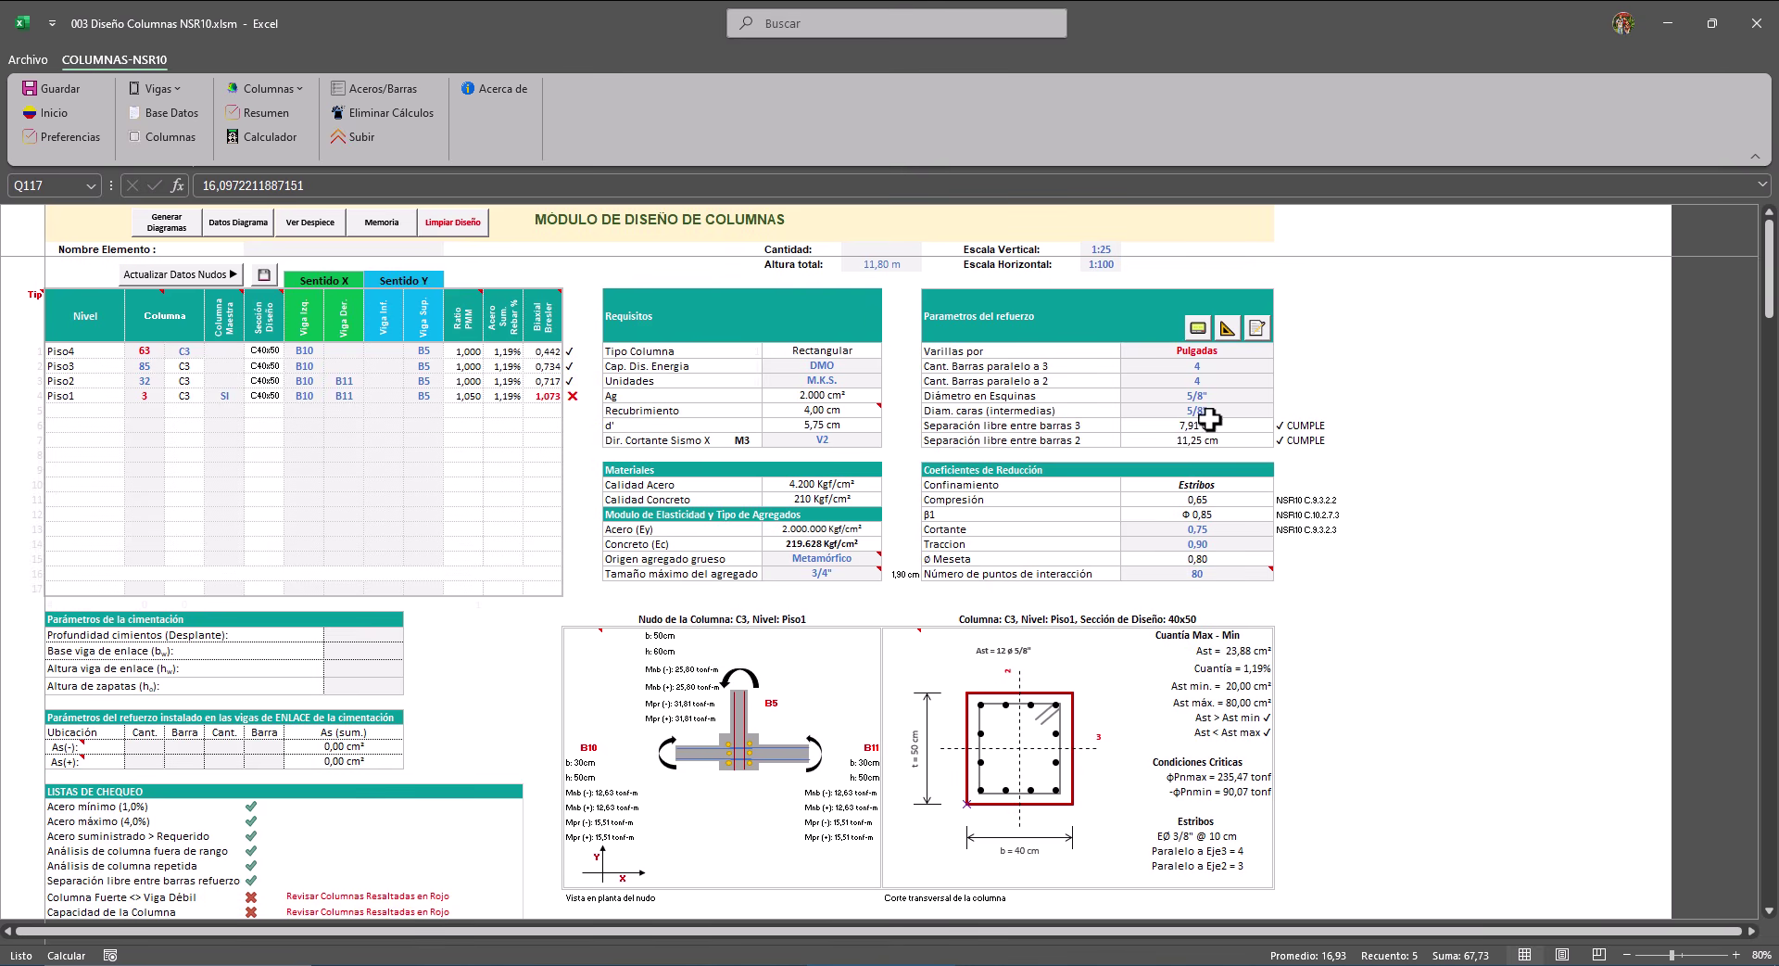
Set the number of bars parallel to axis 2 to 5 and save the result as C3's proposed section for Piso1.
click(1205, 380)
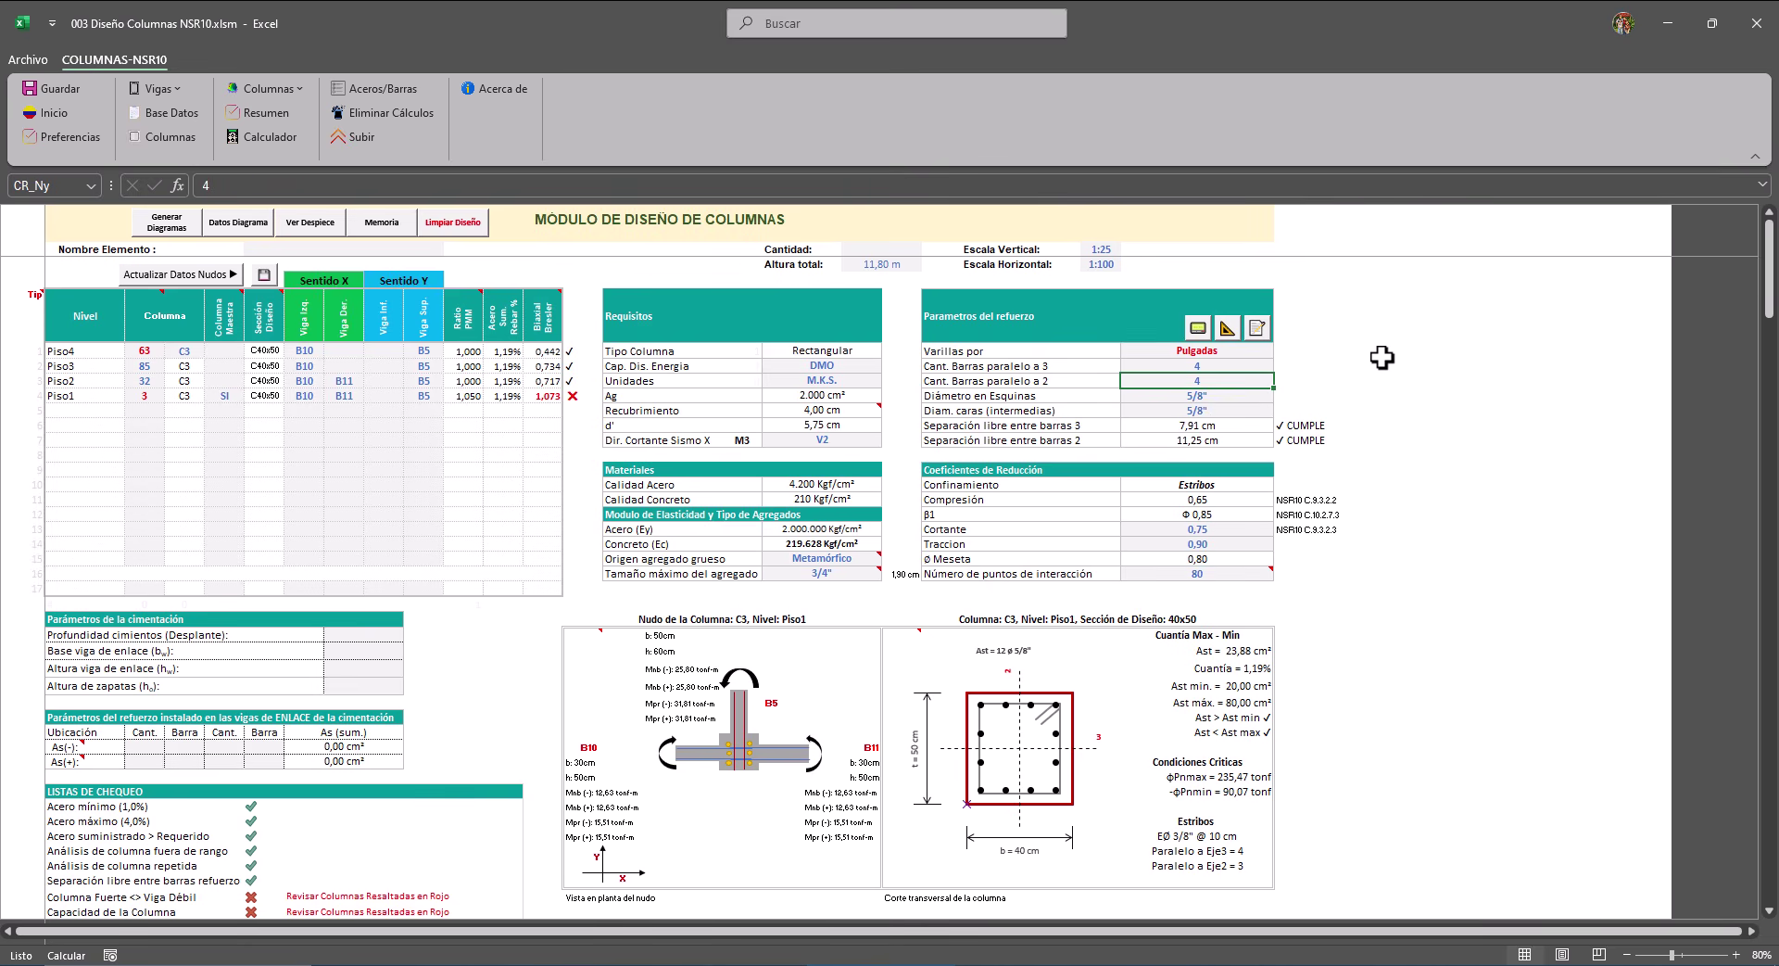
text(5)
key(Return)
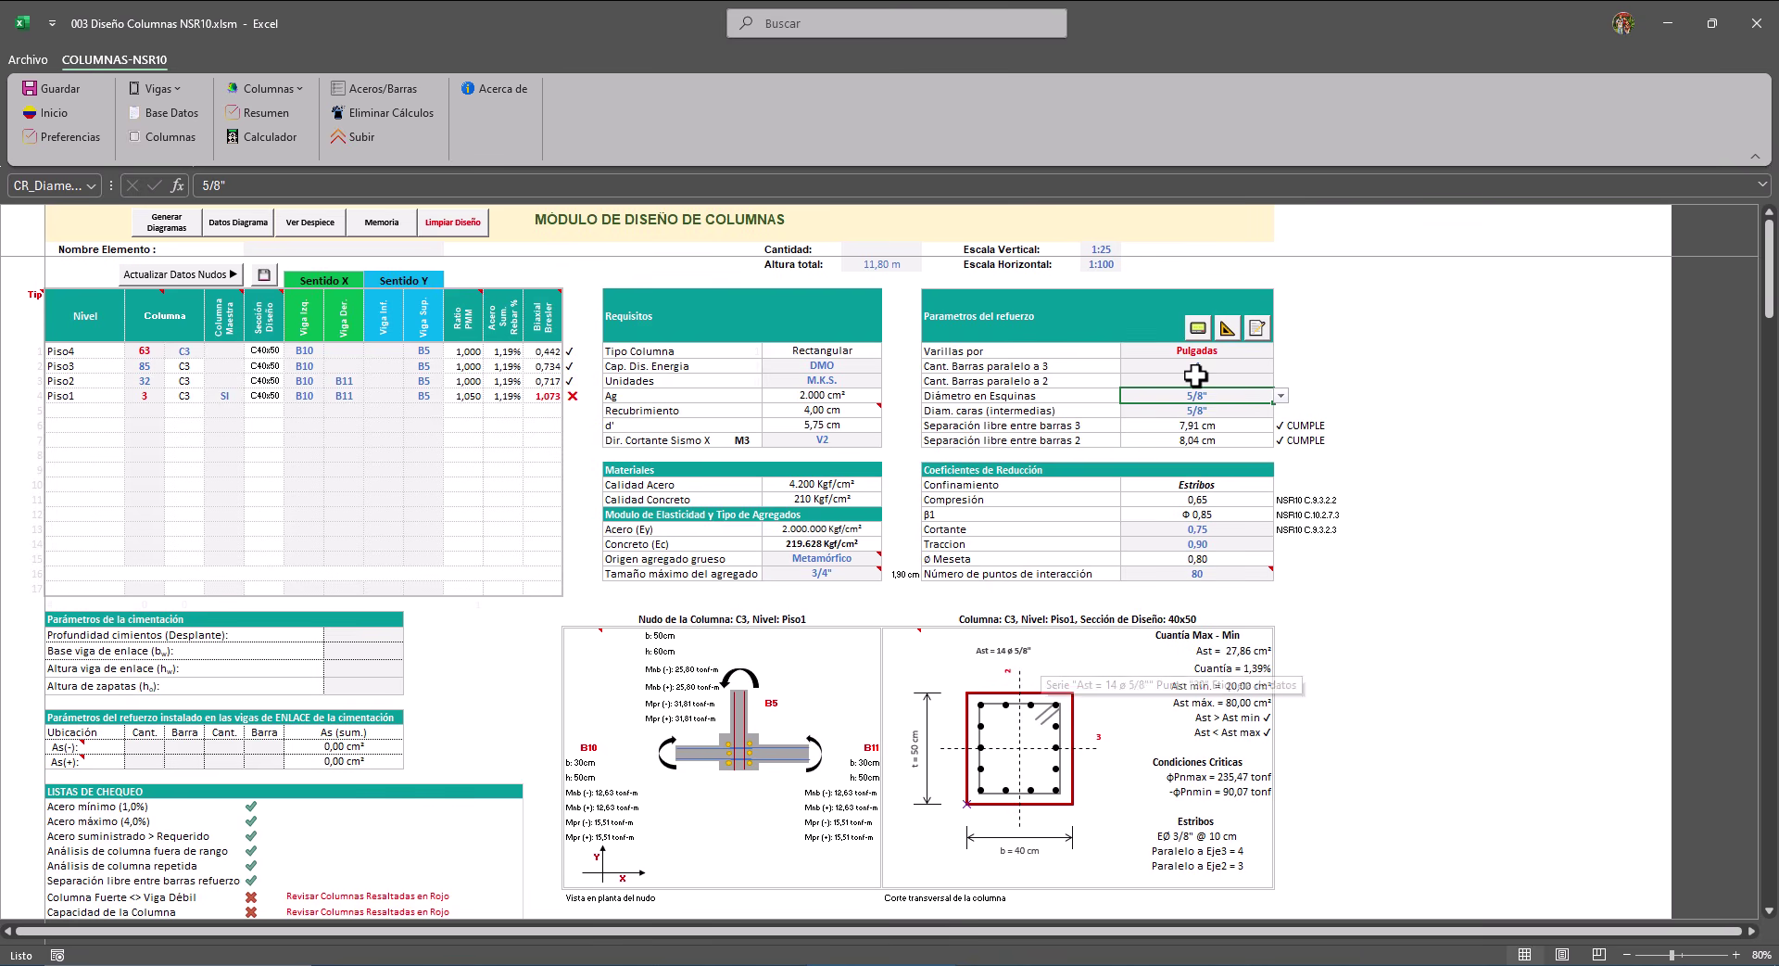
click(1227, 329)
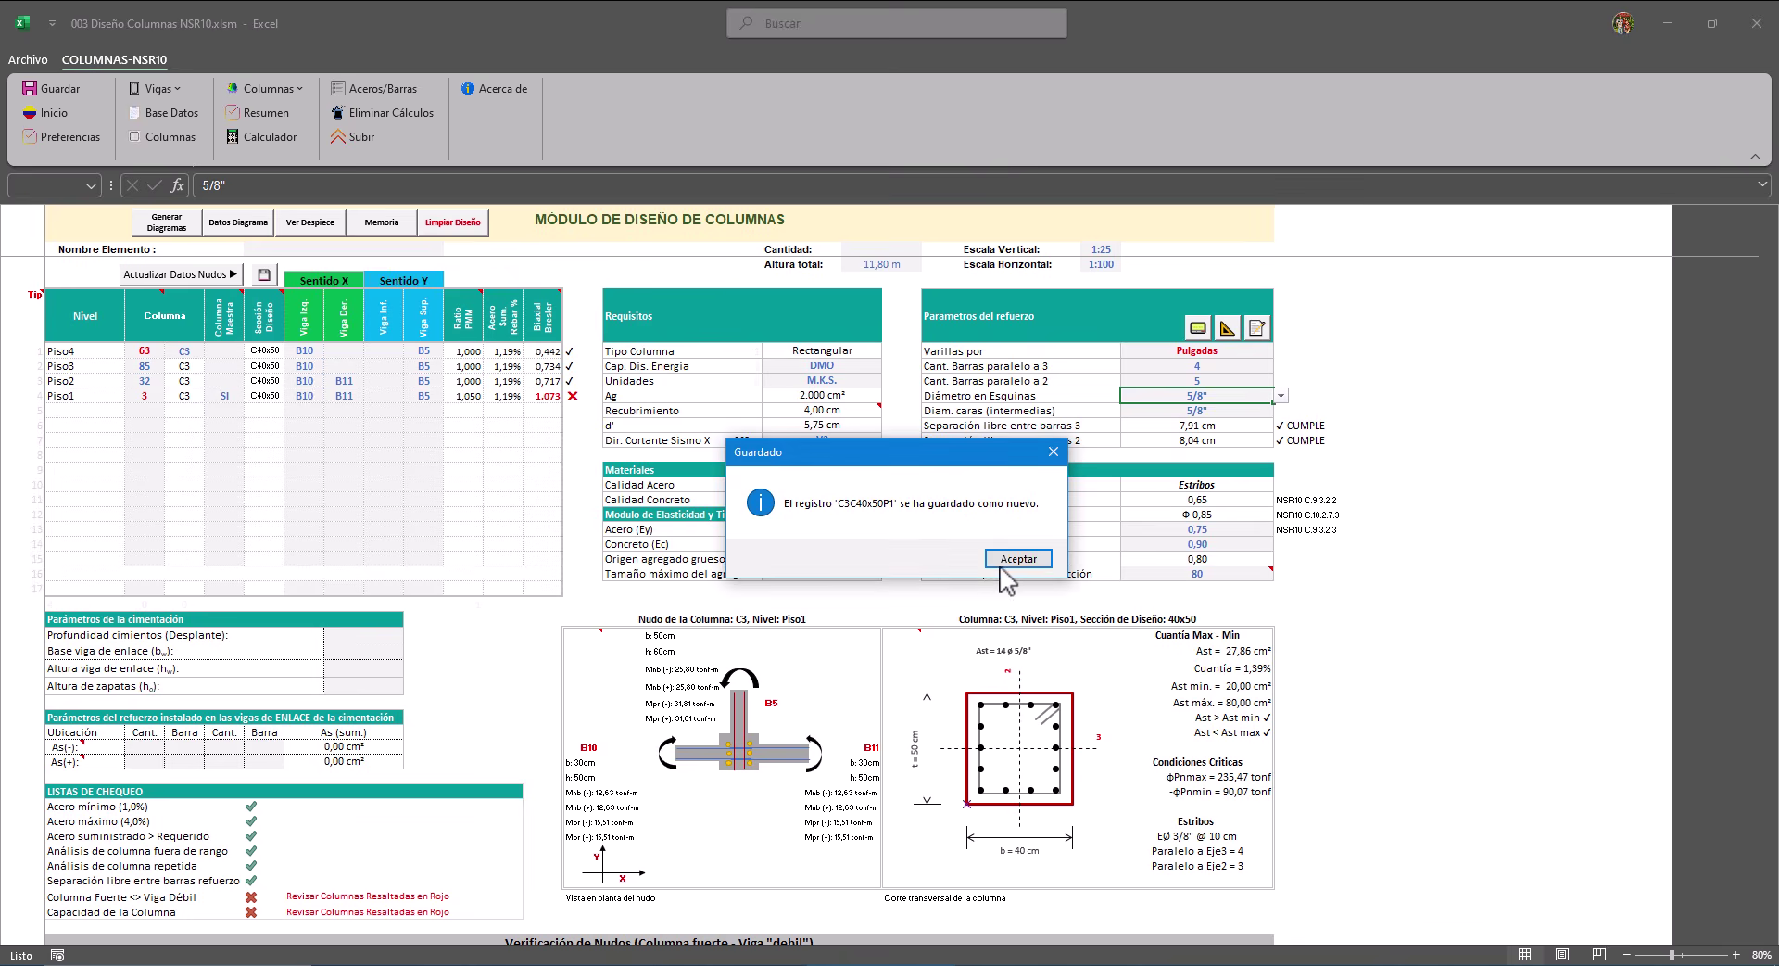
click(1021, 561)
Open the proposed sections list, check the C3C40x50P1 entry and close the list.
click(1256, 328)
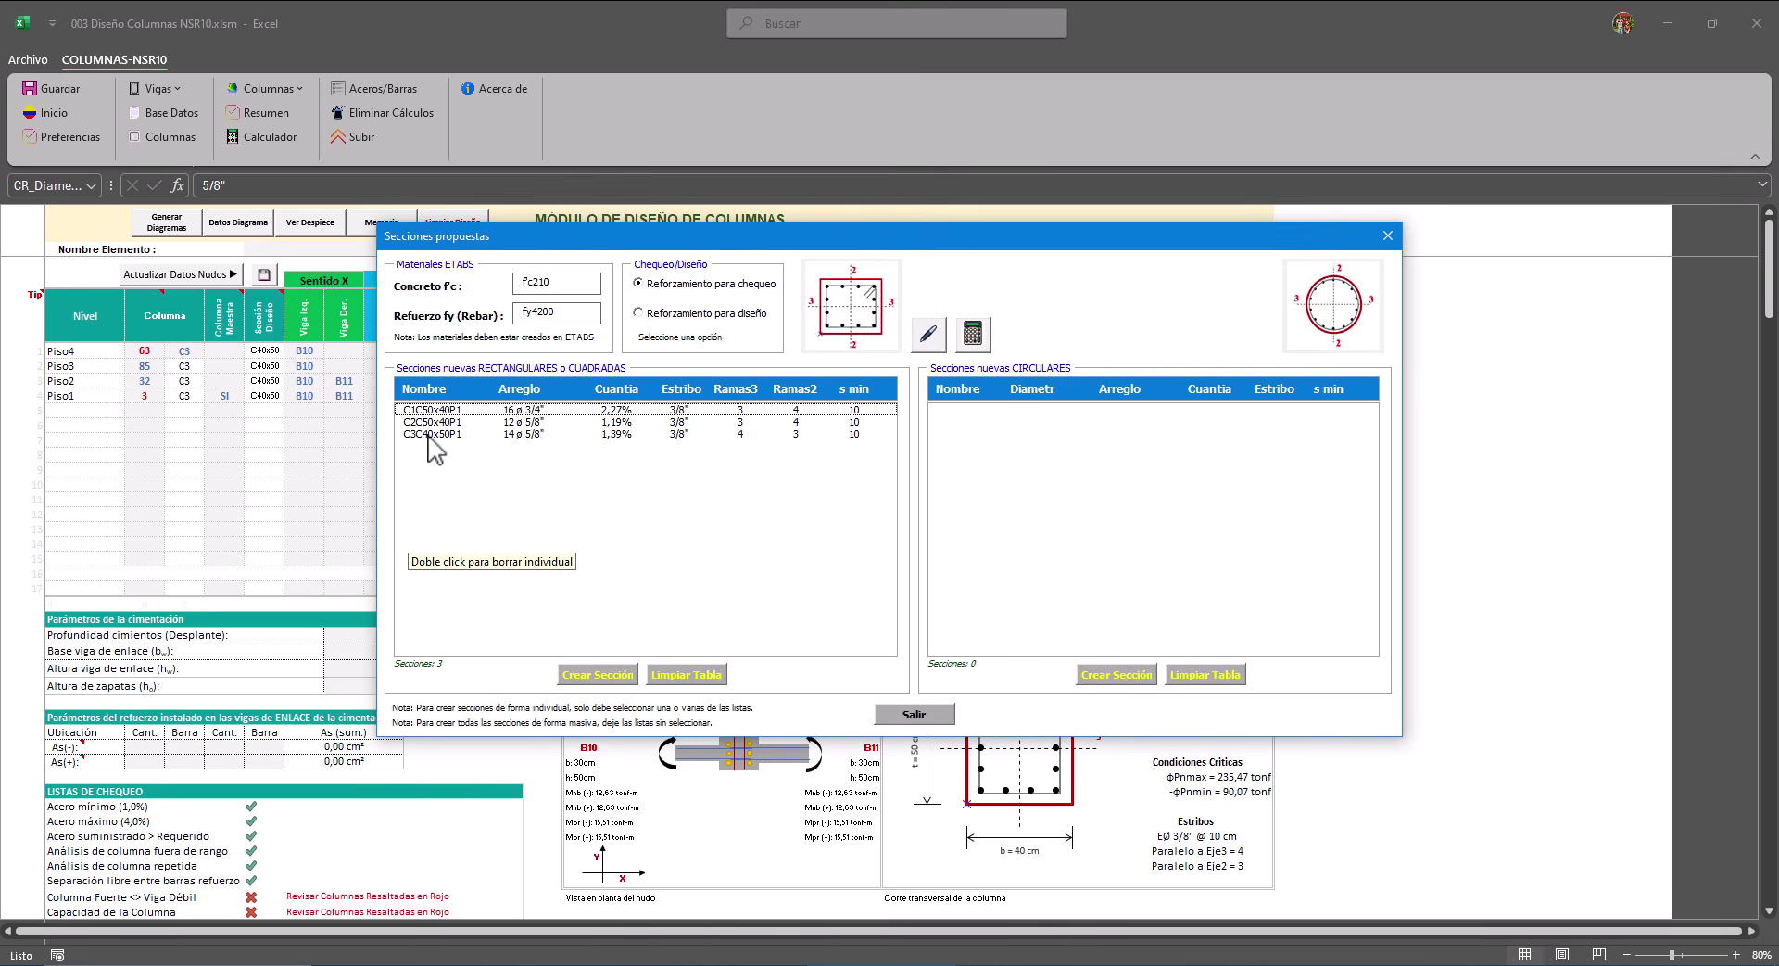
click(430, 435)
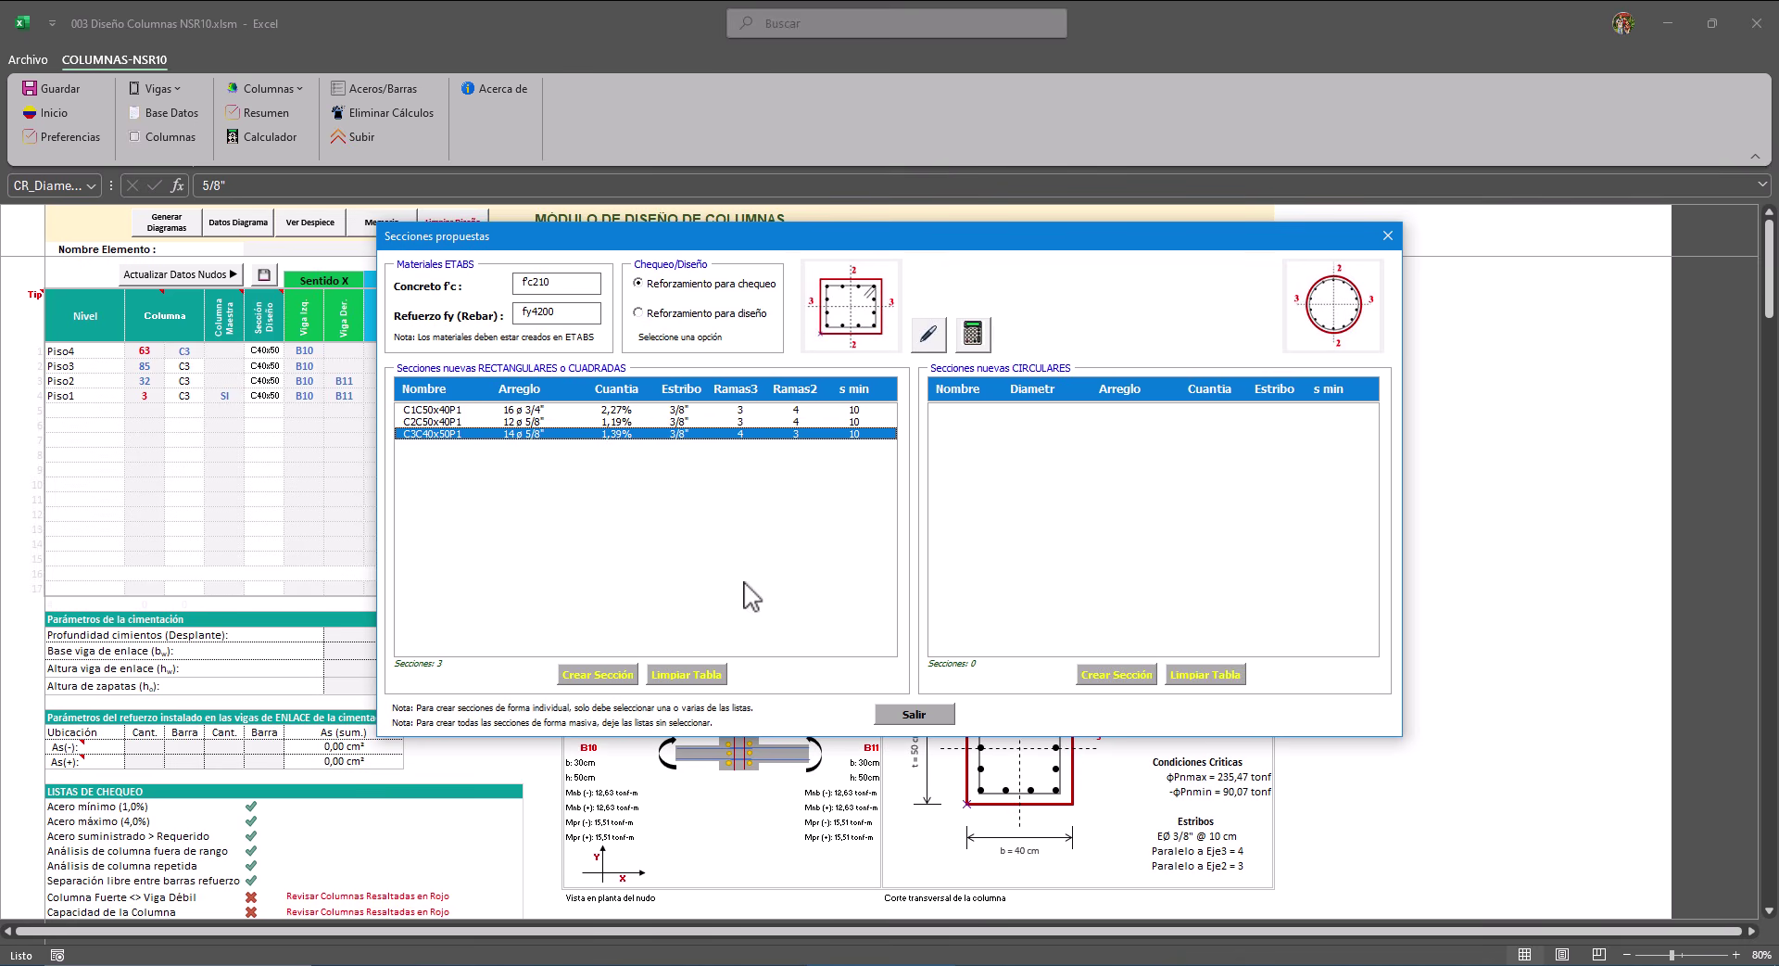
click(915, 715)
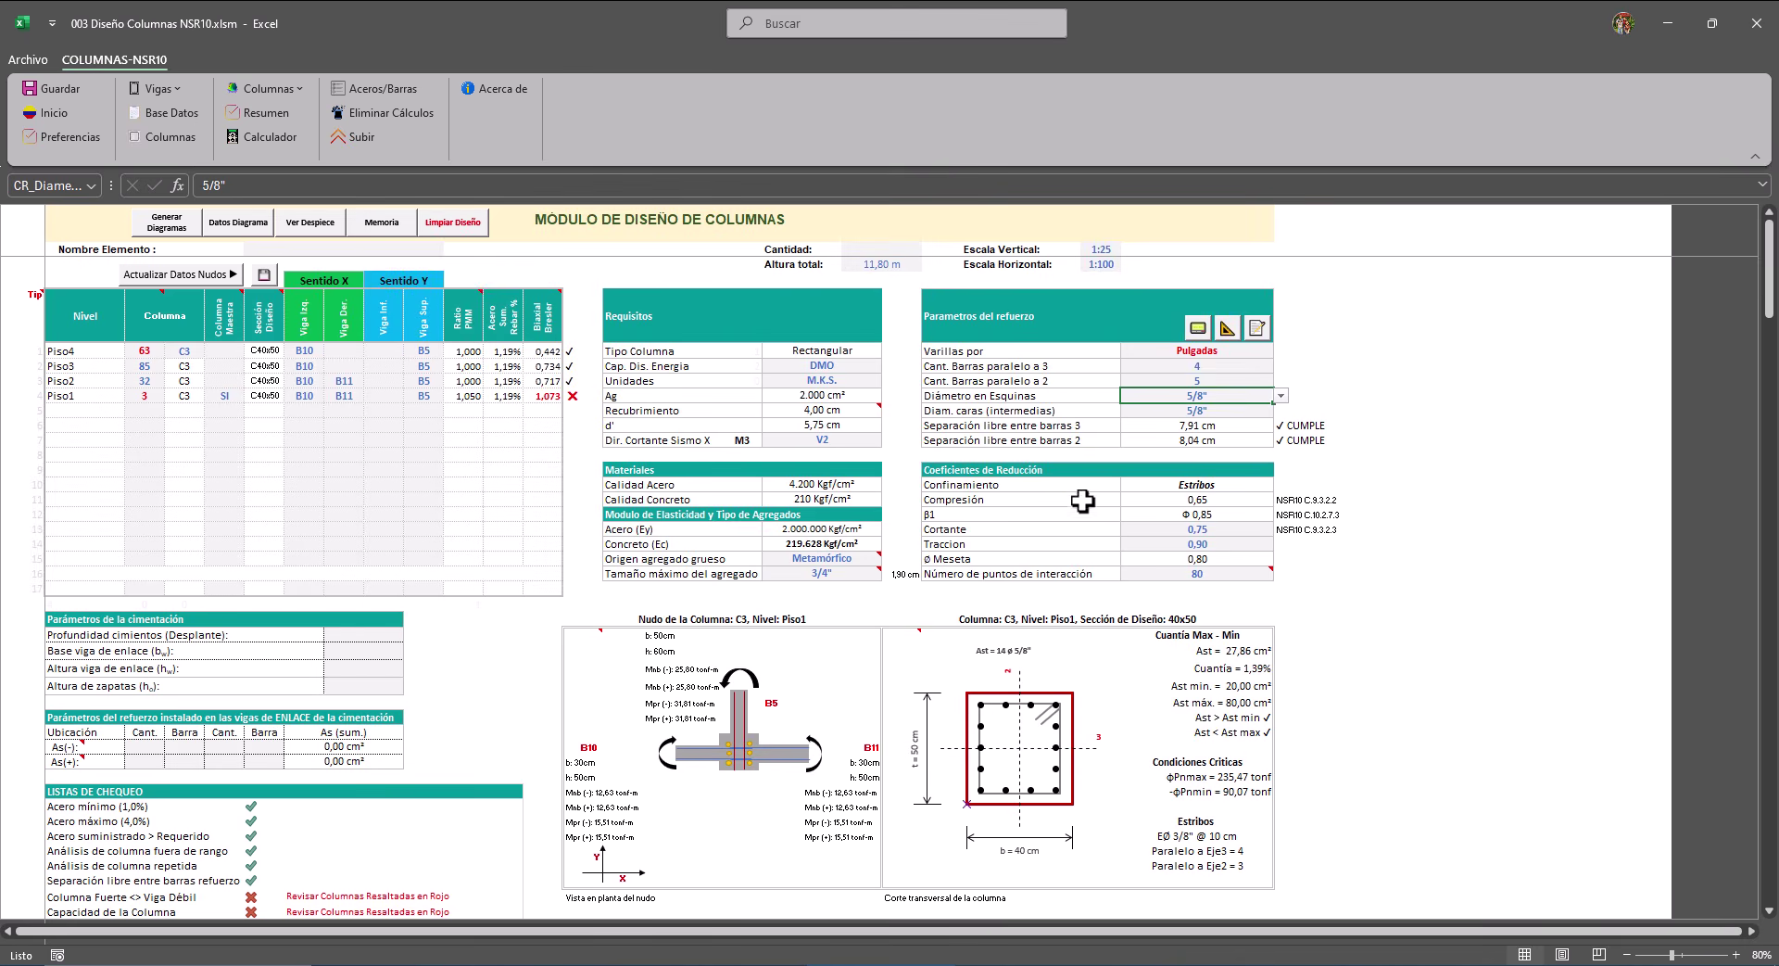
Make Piso4 the master level of column C3 and set its number of bars parallel to axis 2 to 5.
click(232, 349)
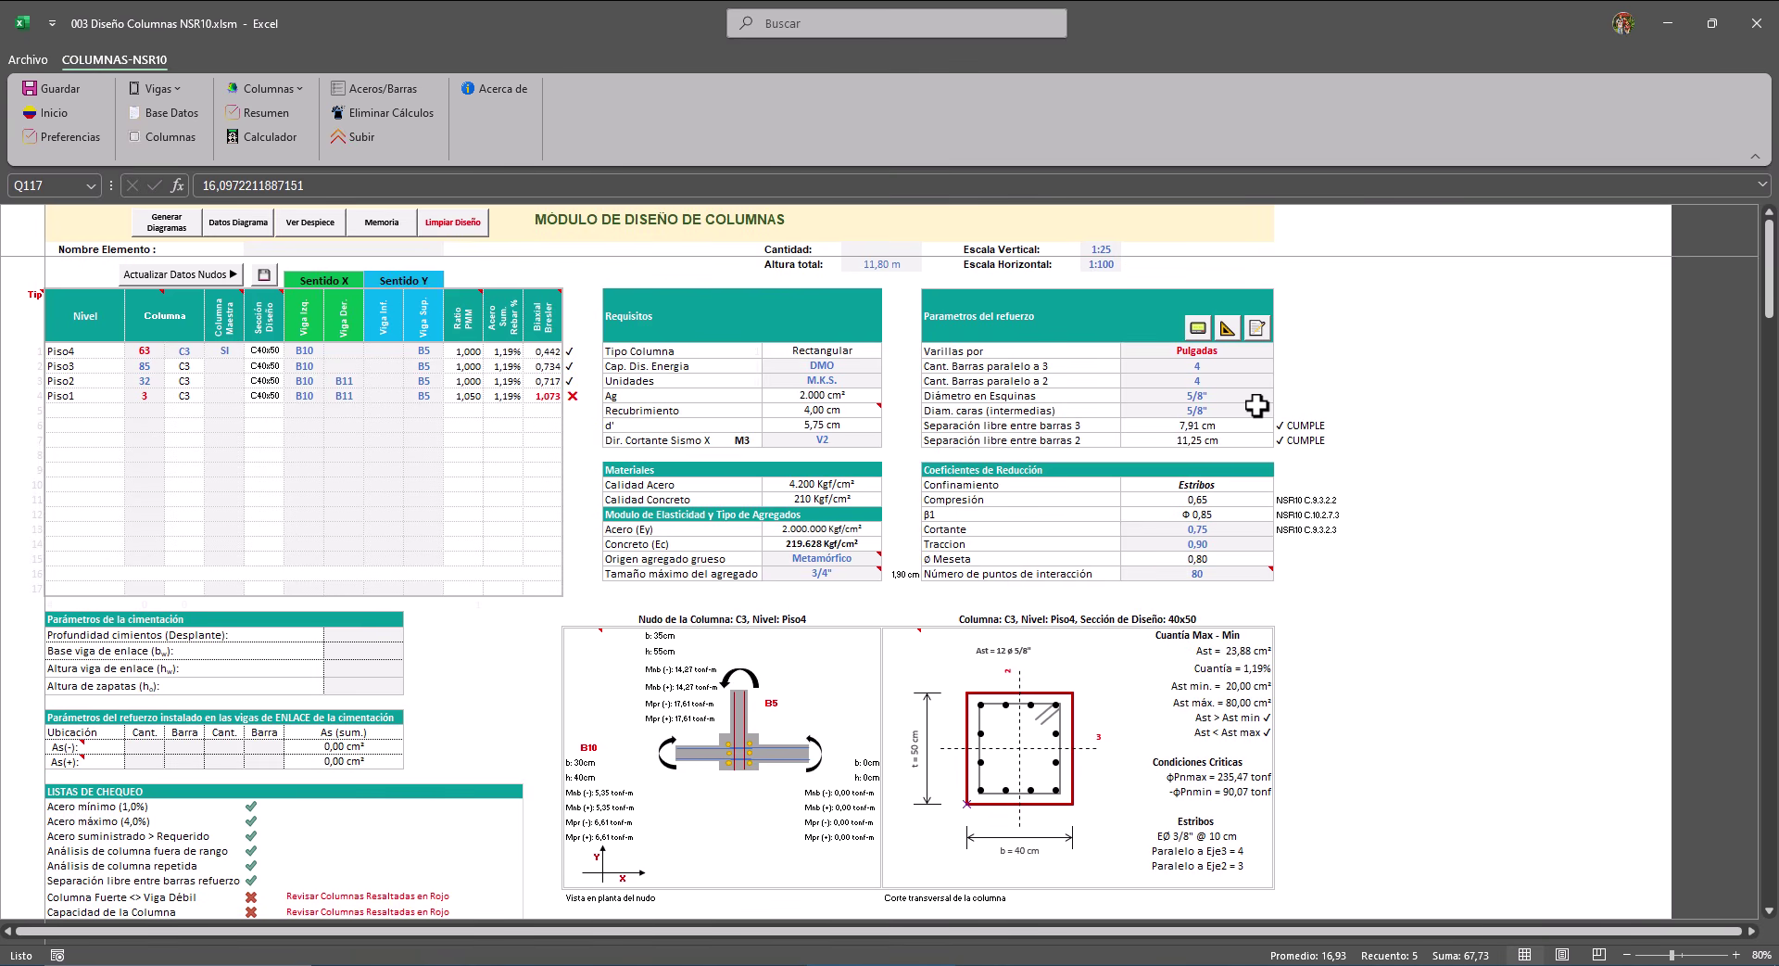
click(1204, 381)
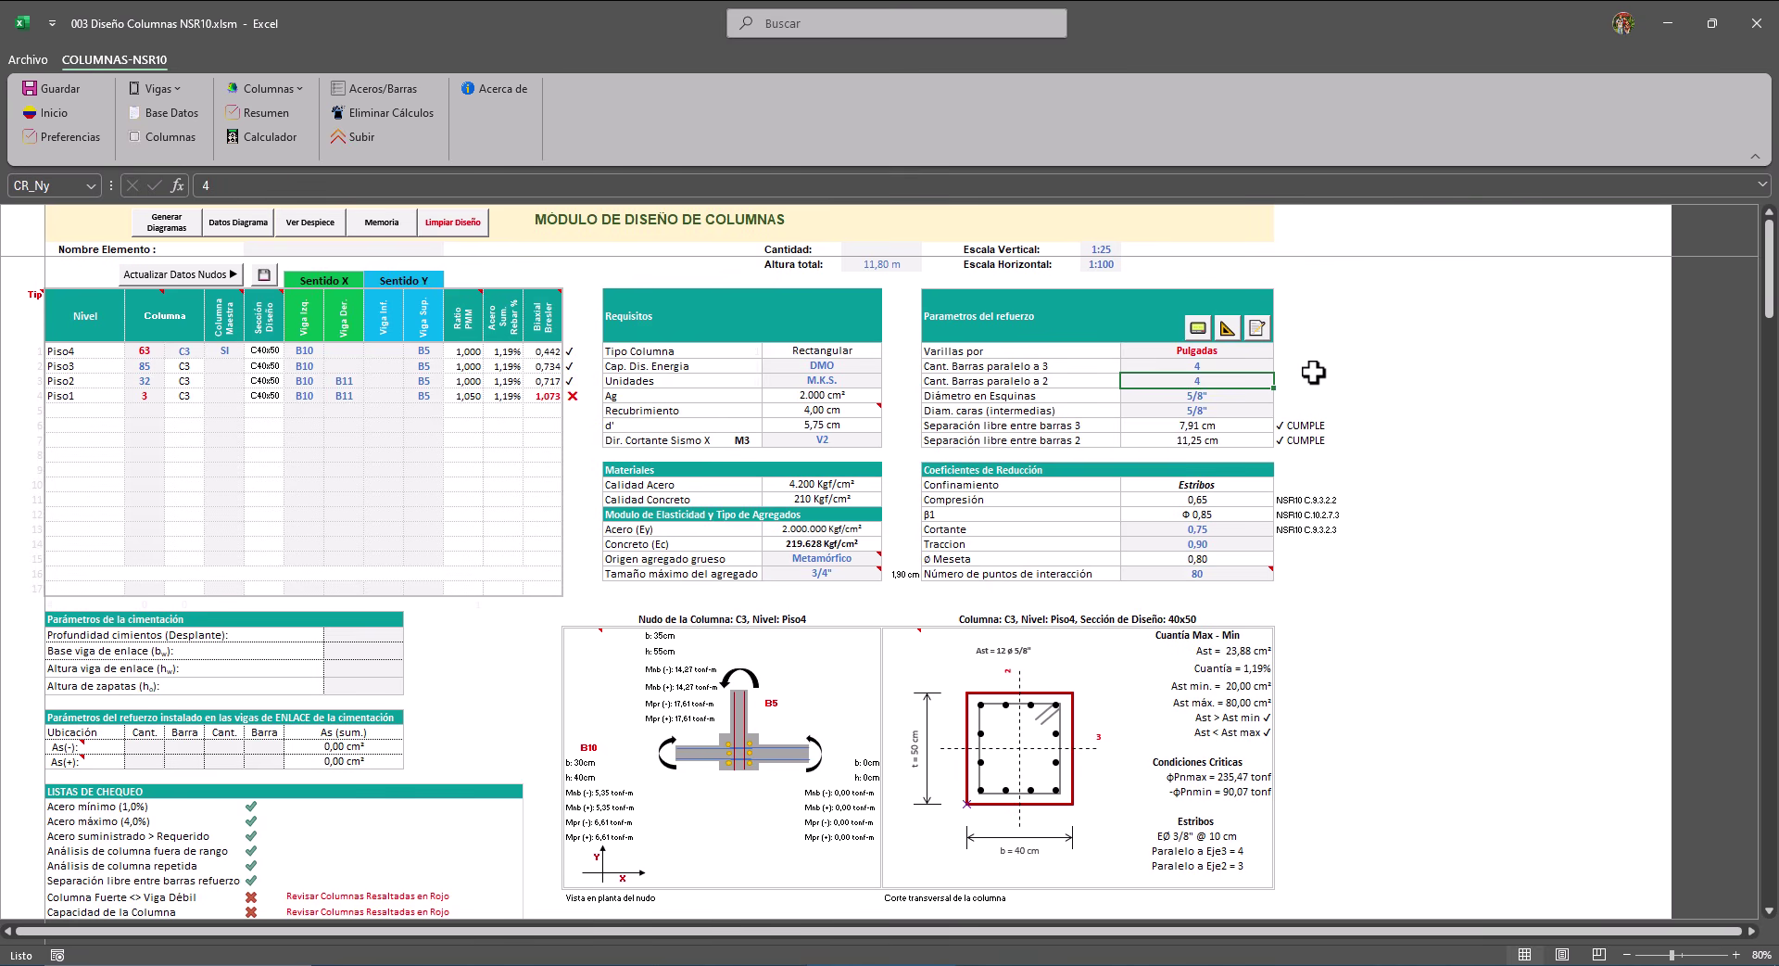
text(5)
key(Return)
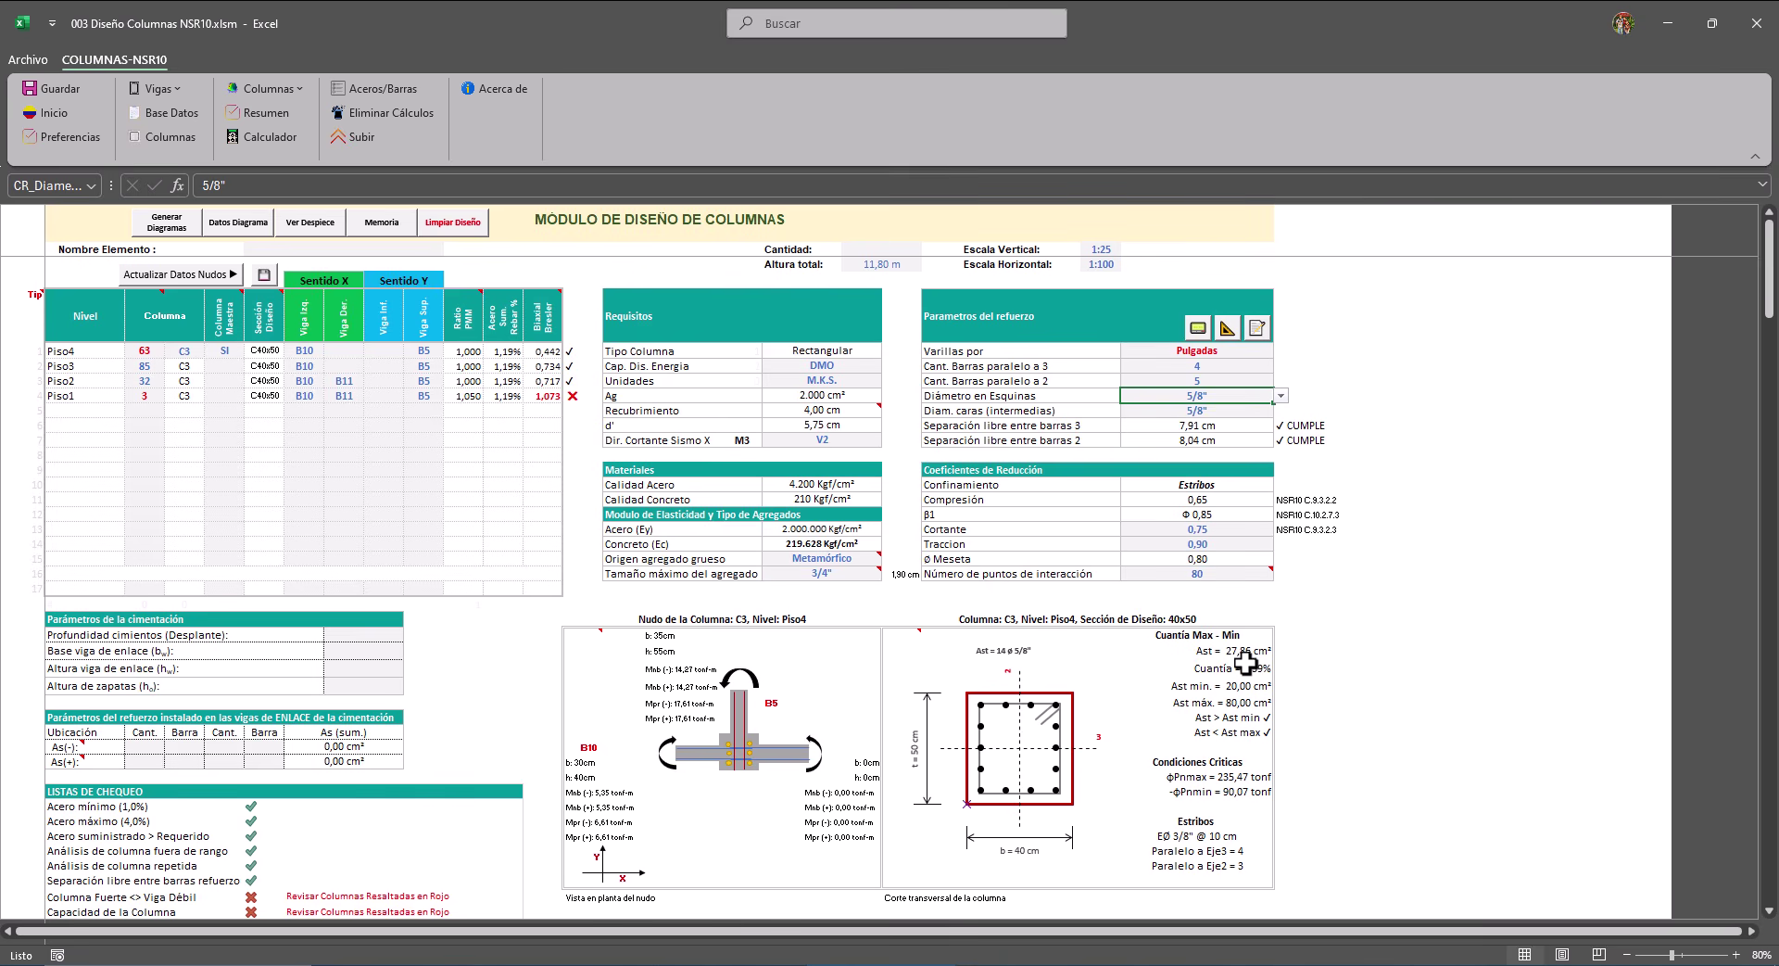
Review the column-to-beam moment ratios of C3 for Sismo X and Sismo Y, focusing on Piso4.
scroll(855, 693, down, 13)
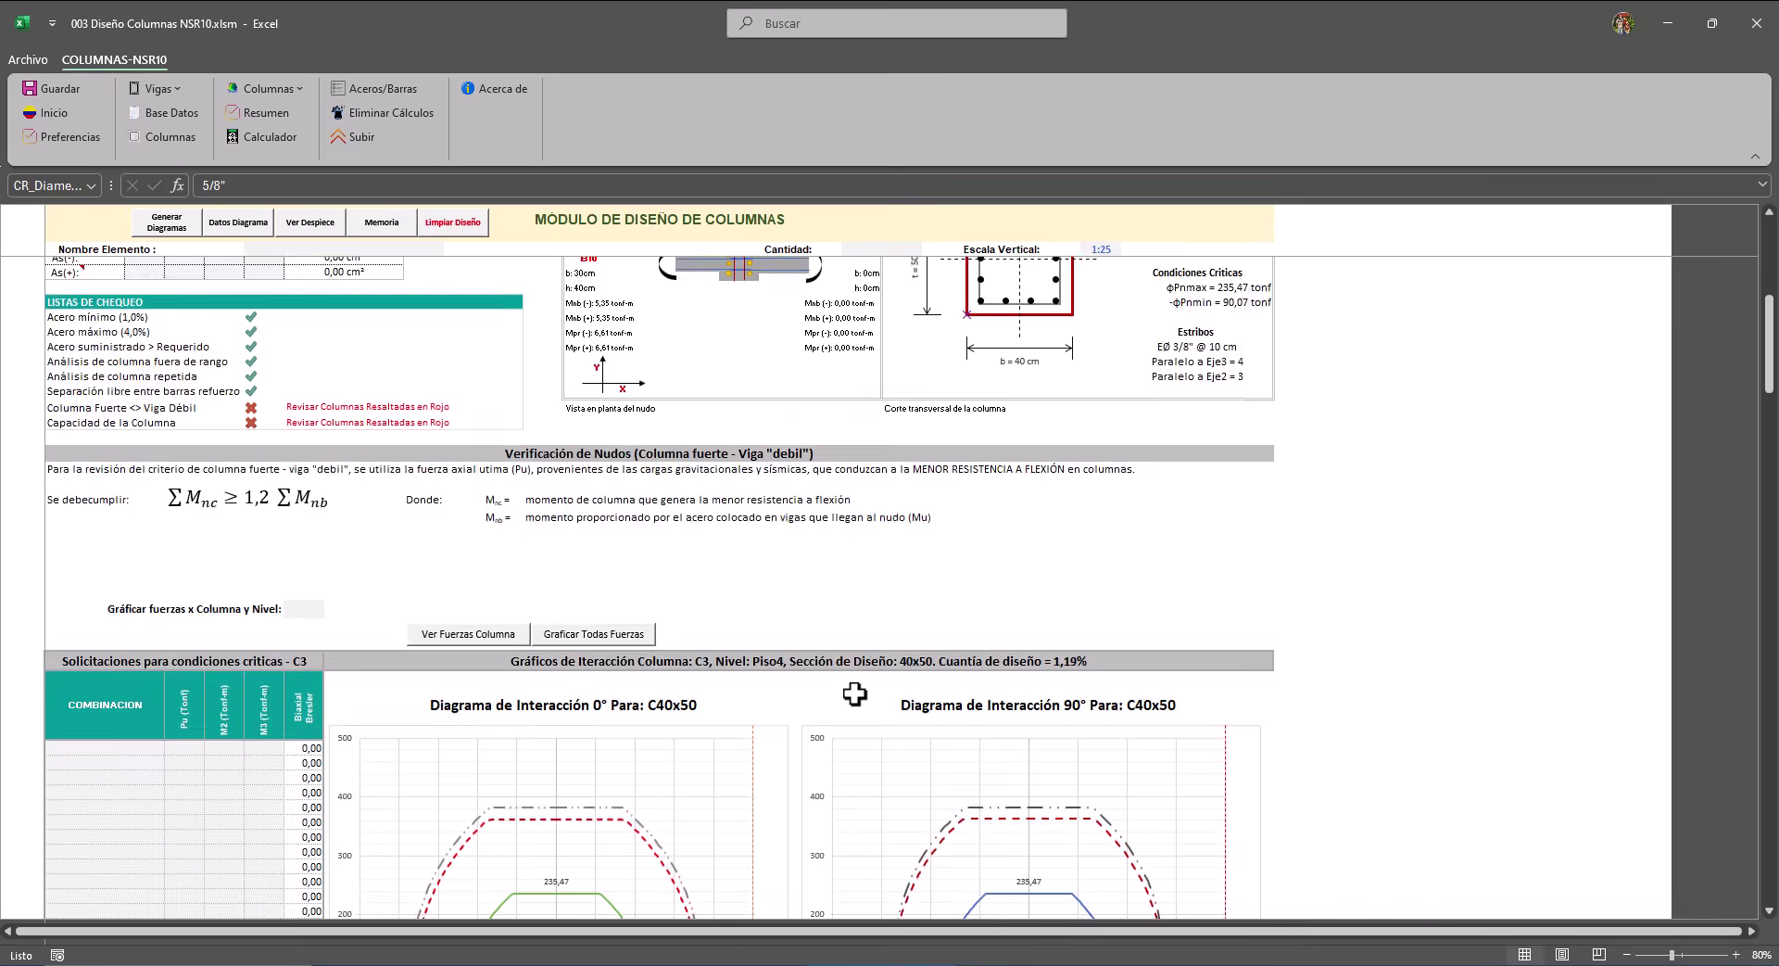
scroll(855, 694, down, 10)
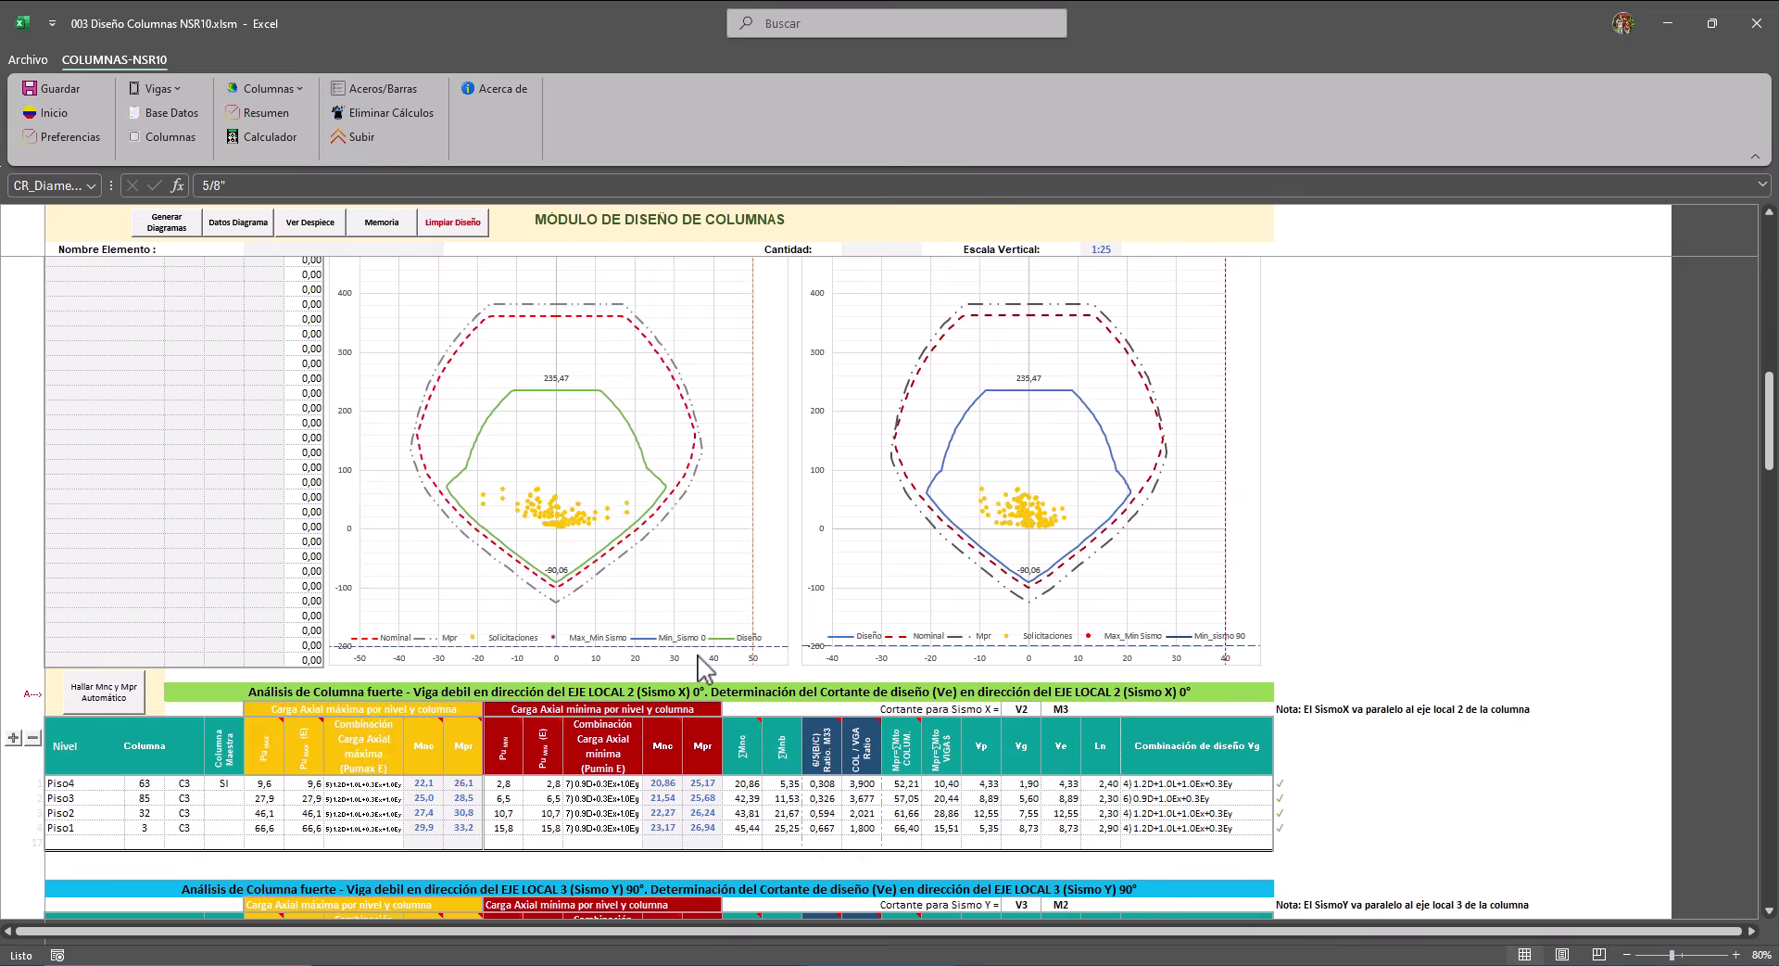
scroll(704, 667, down, 2)
mouse_move(822, 688)
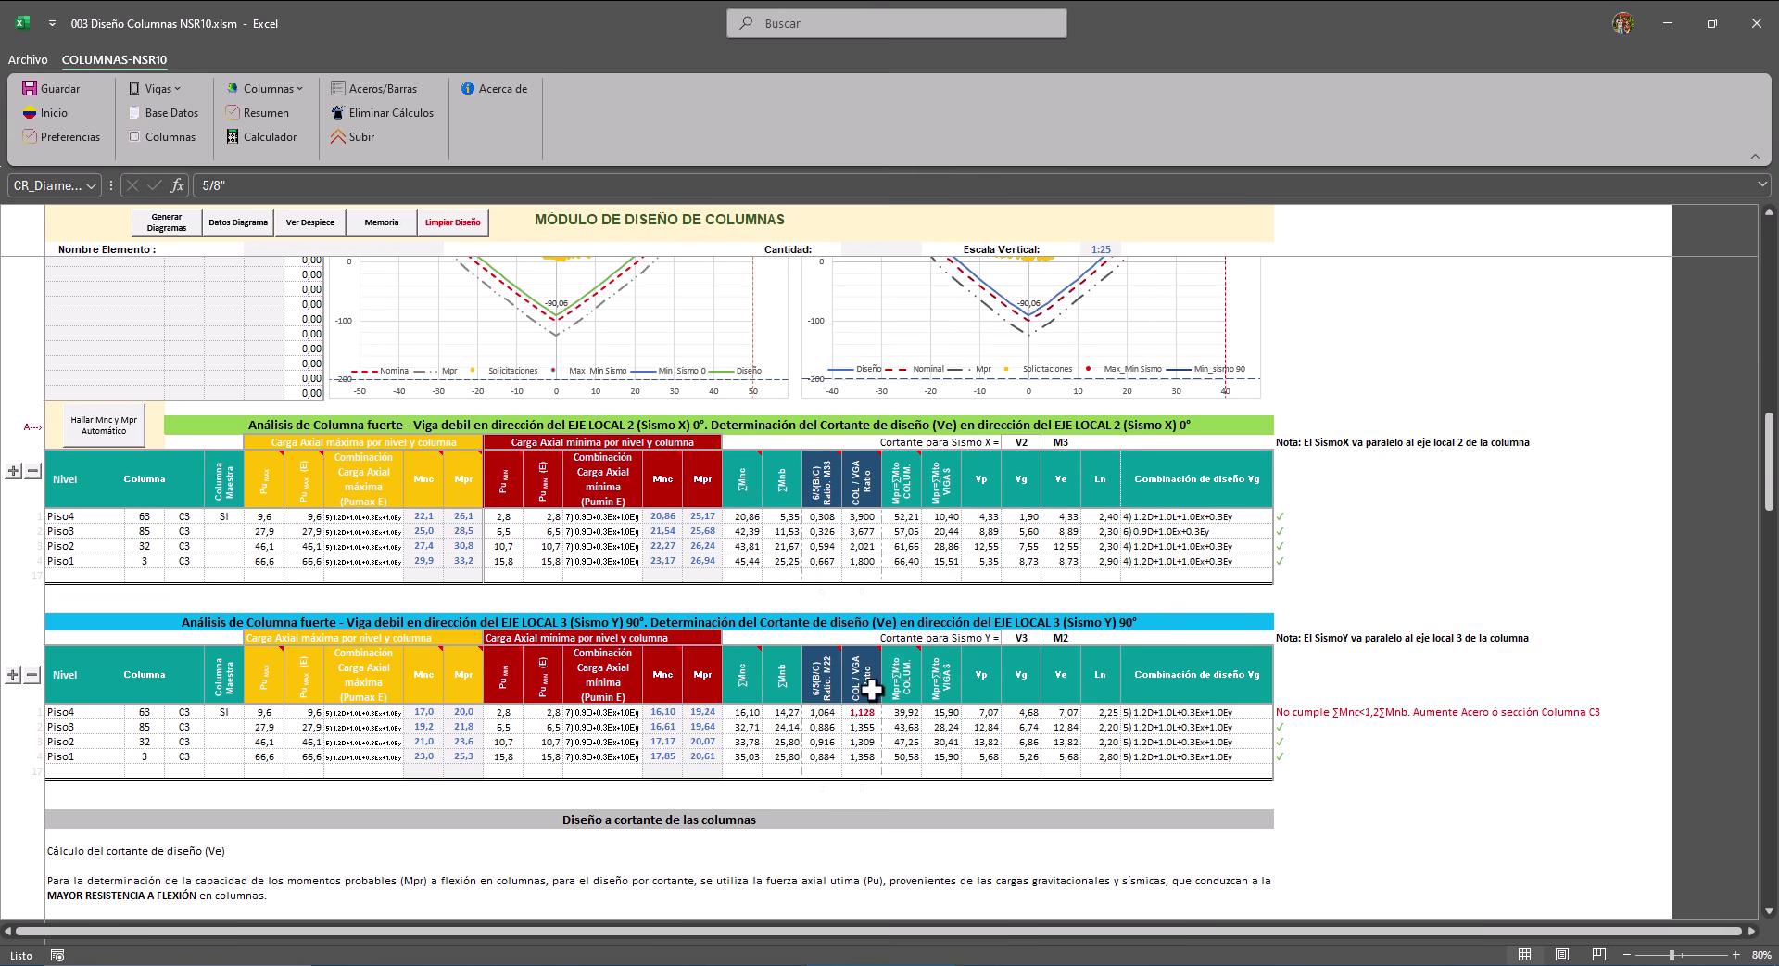
scroll(868, 698, up, 7)
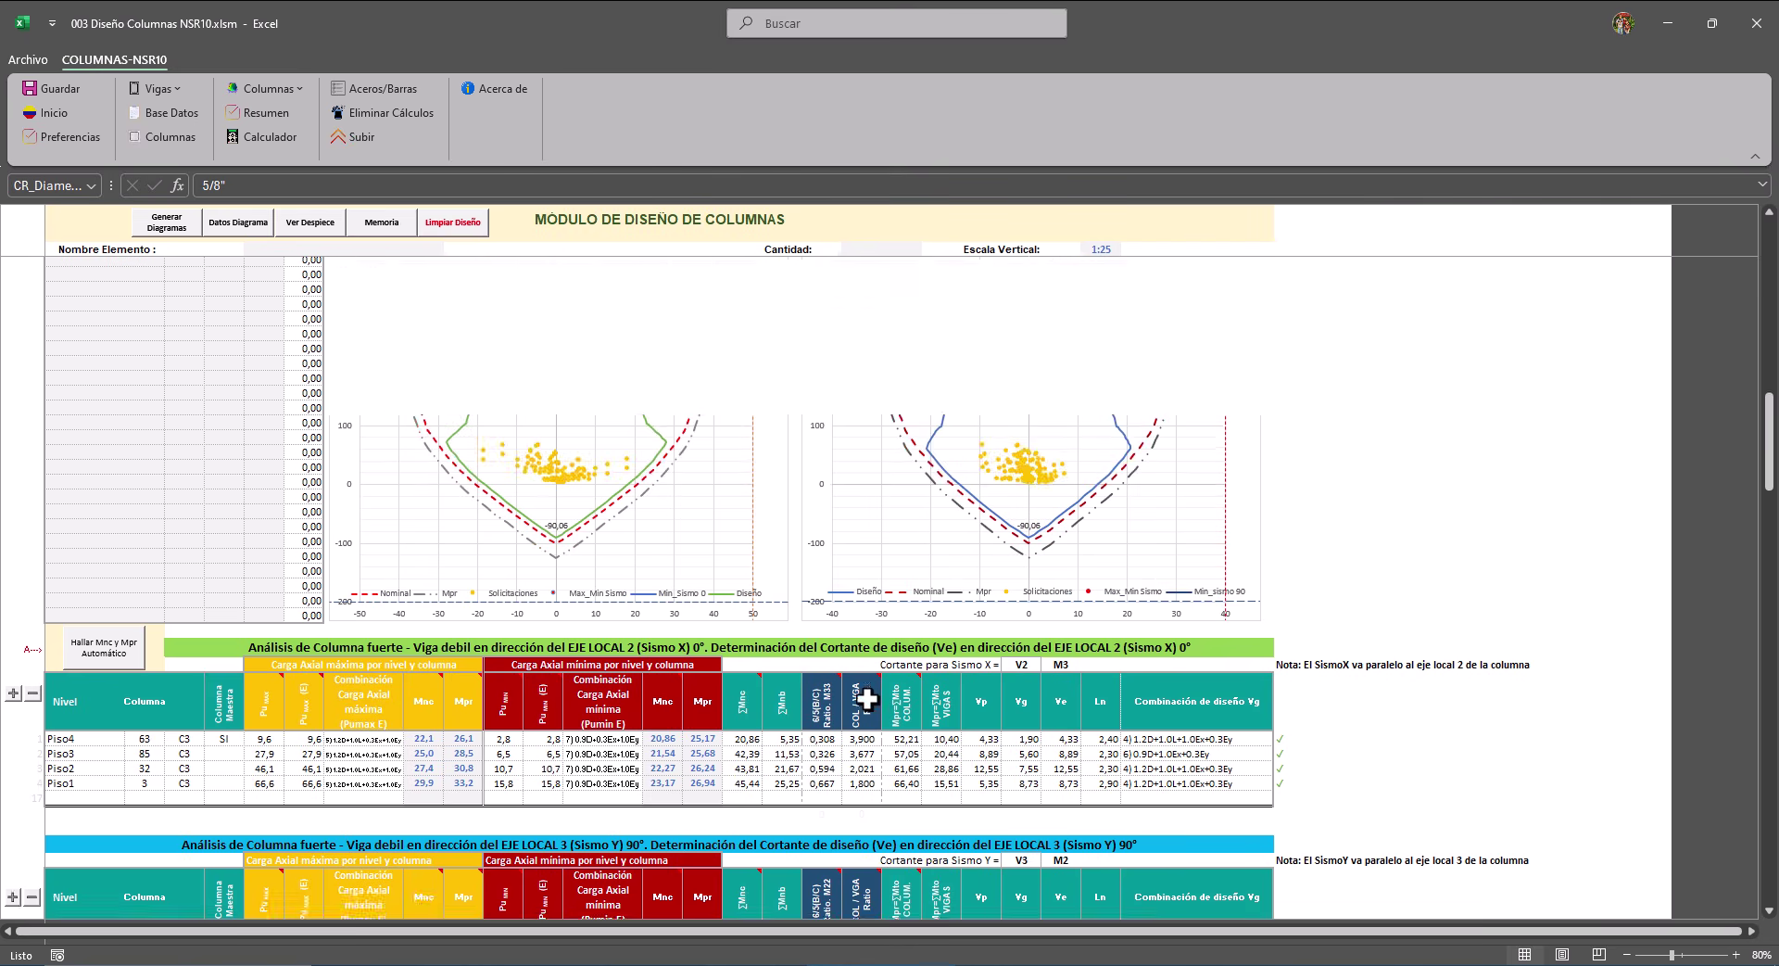
scroll(867, 699, up, 10)
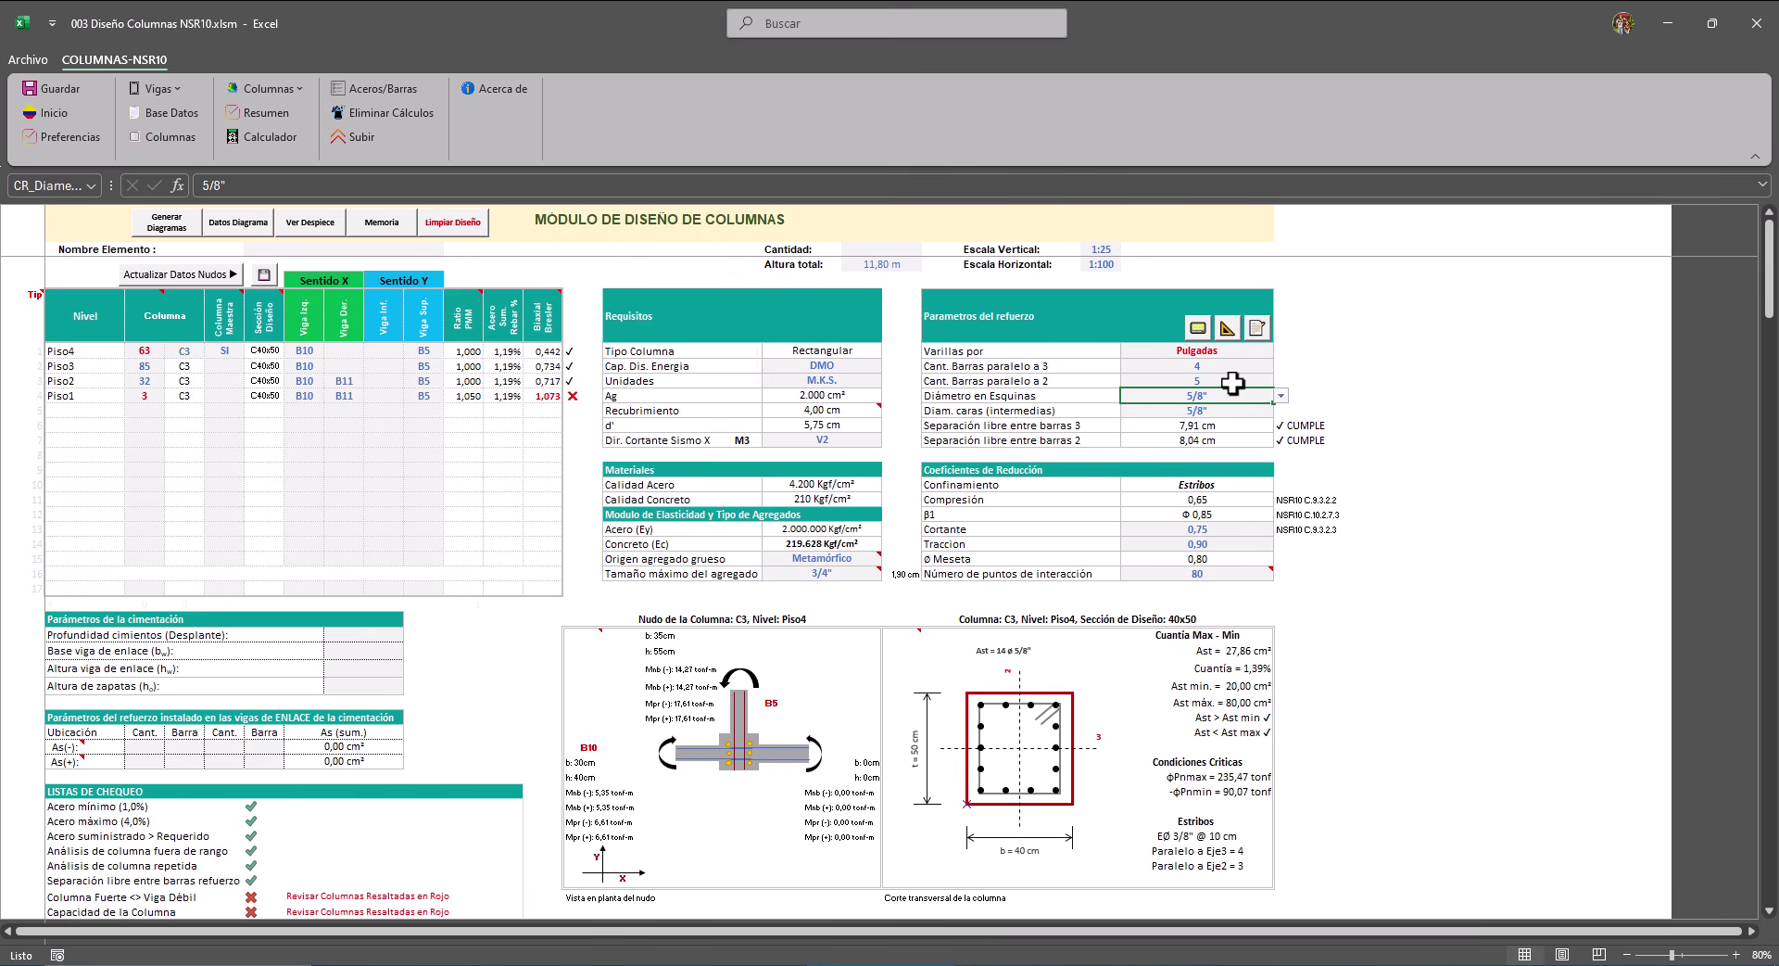
Save the current reinforcement as C3's proposed section for Piso4.
click(1227, 327)
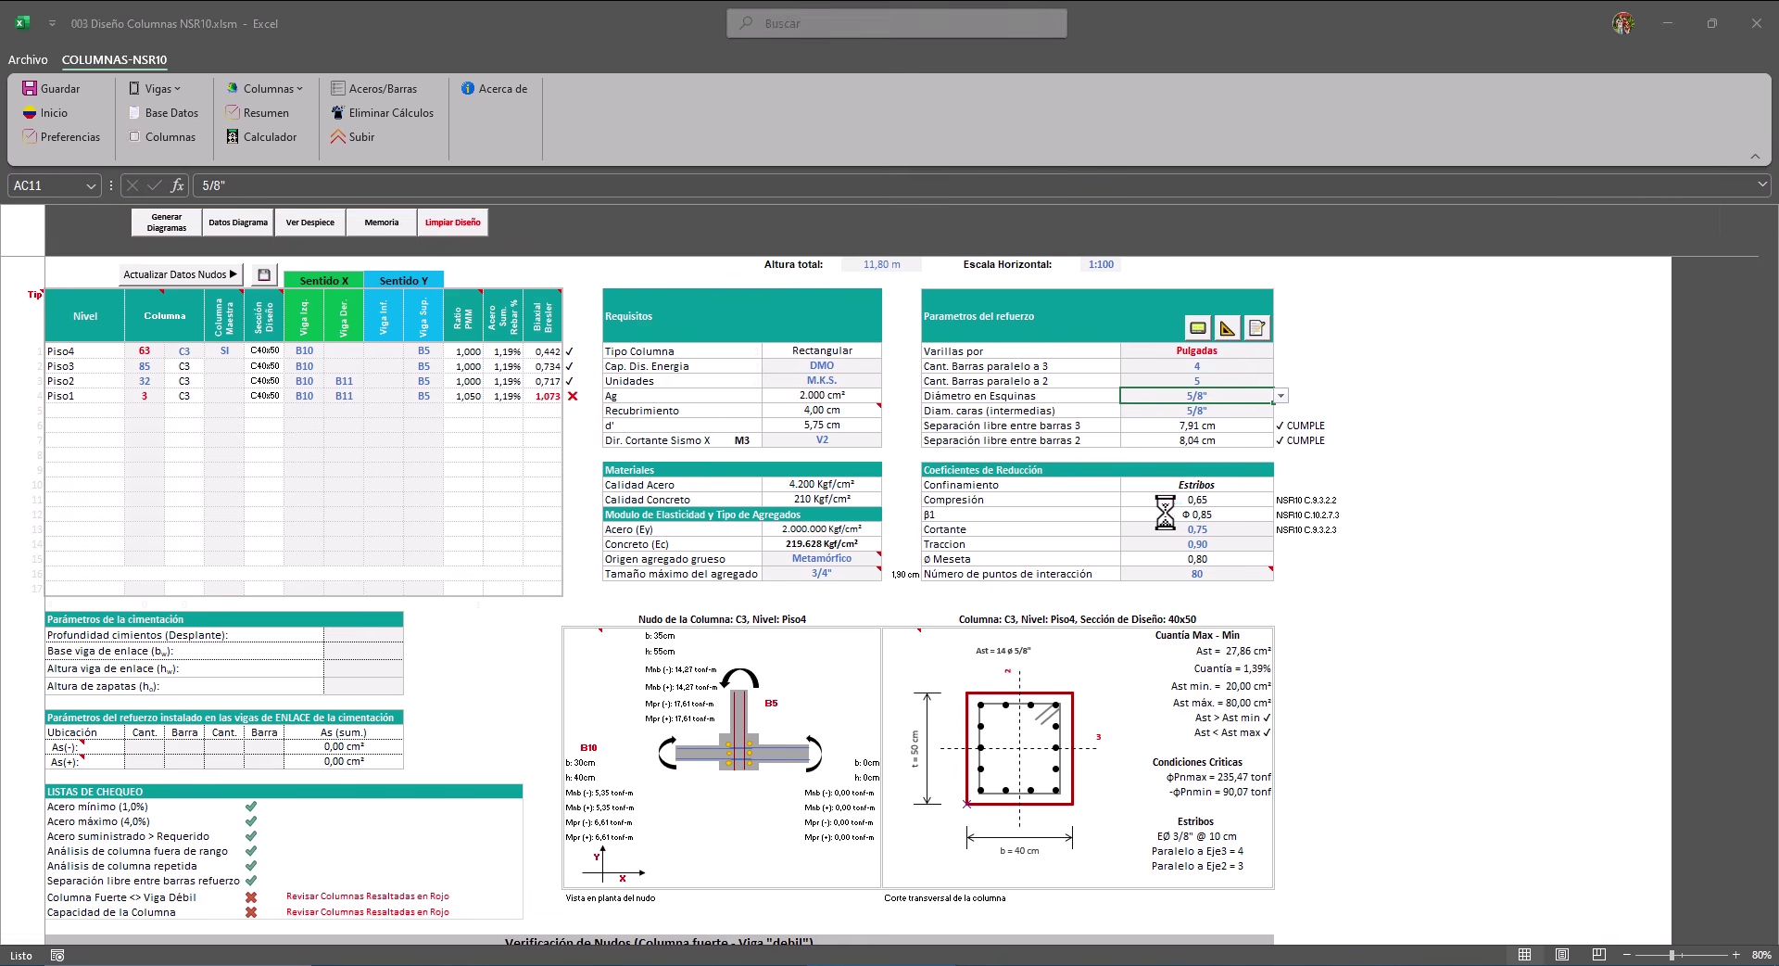
click(1017, 558)
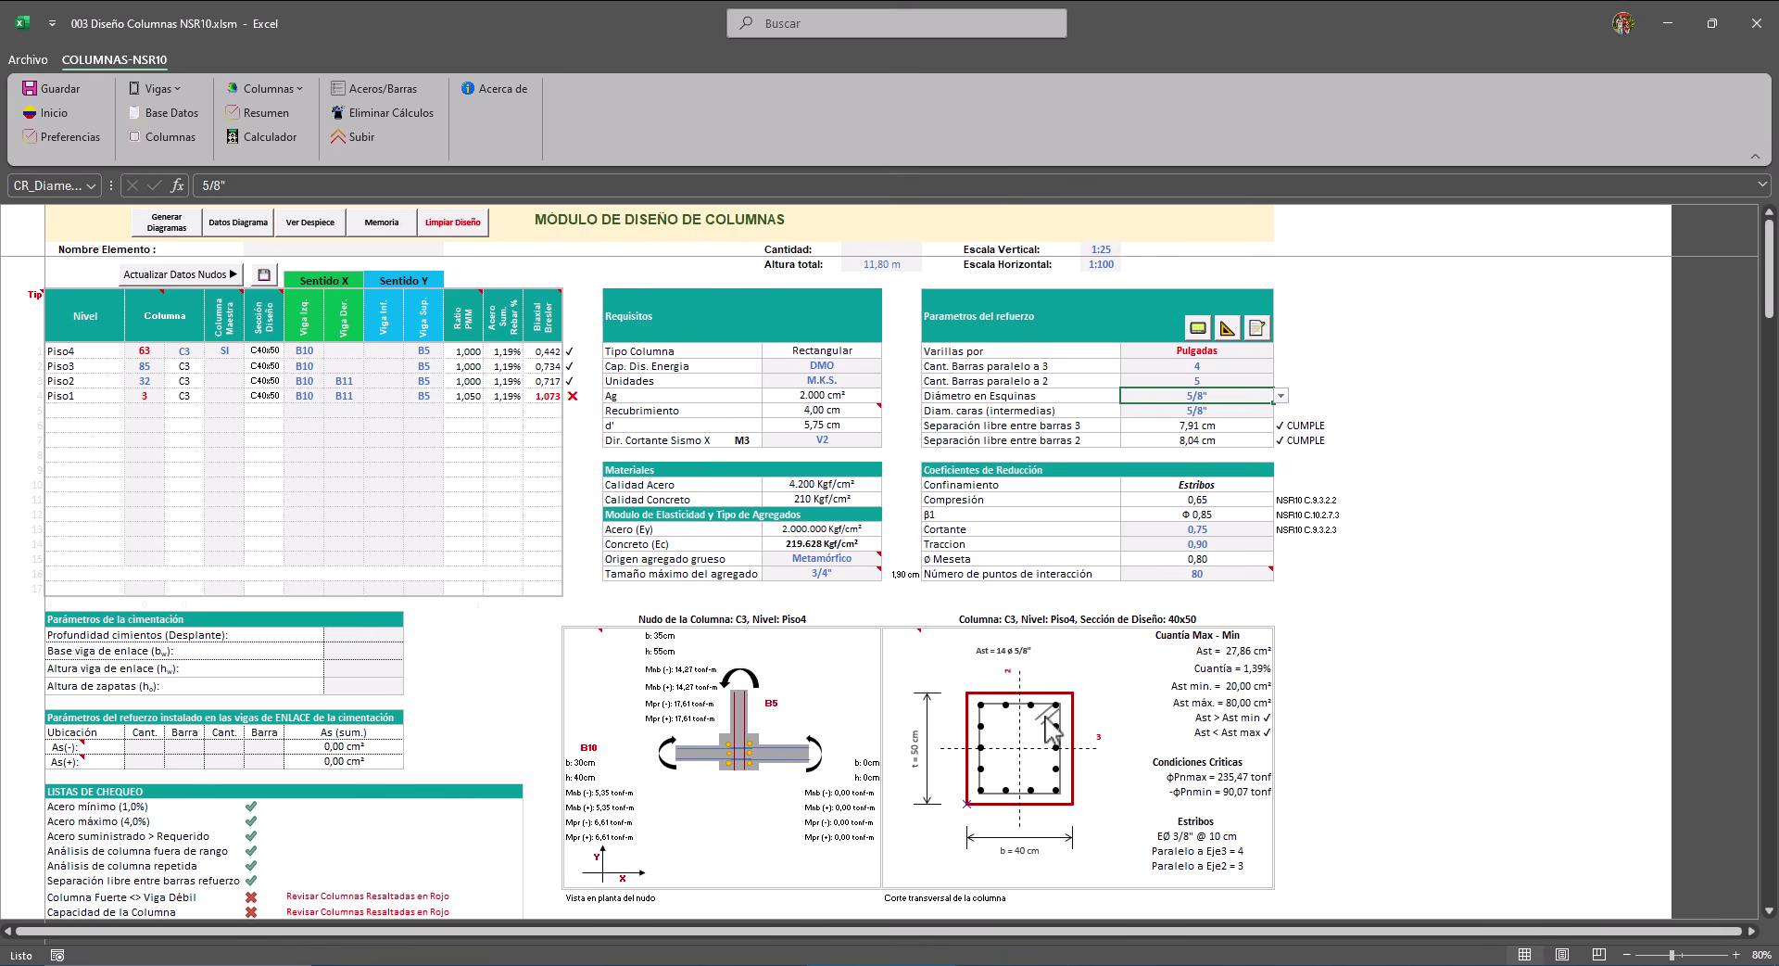
mouse_move(985, 749)
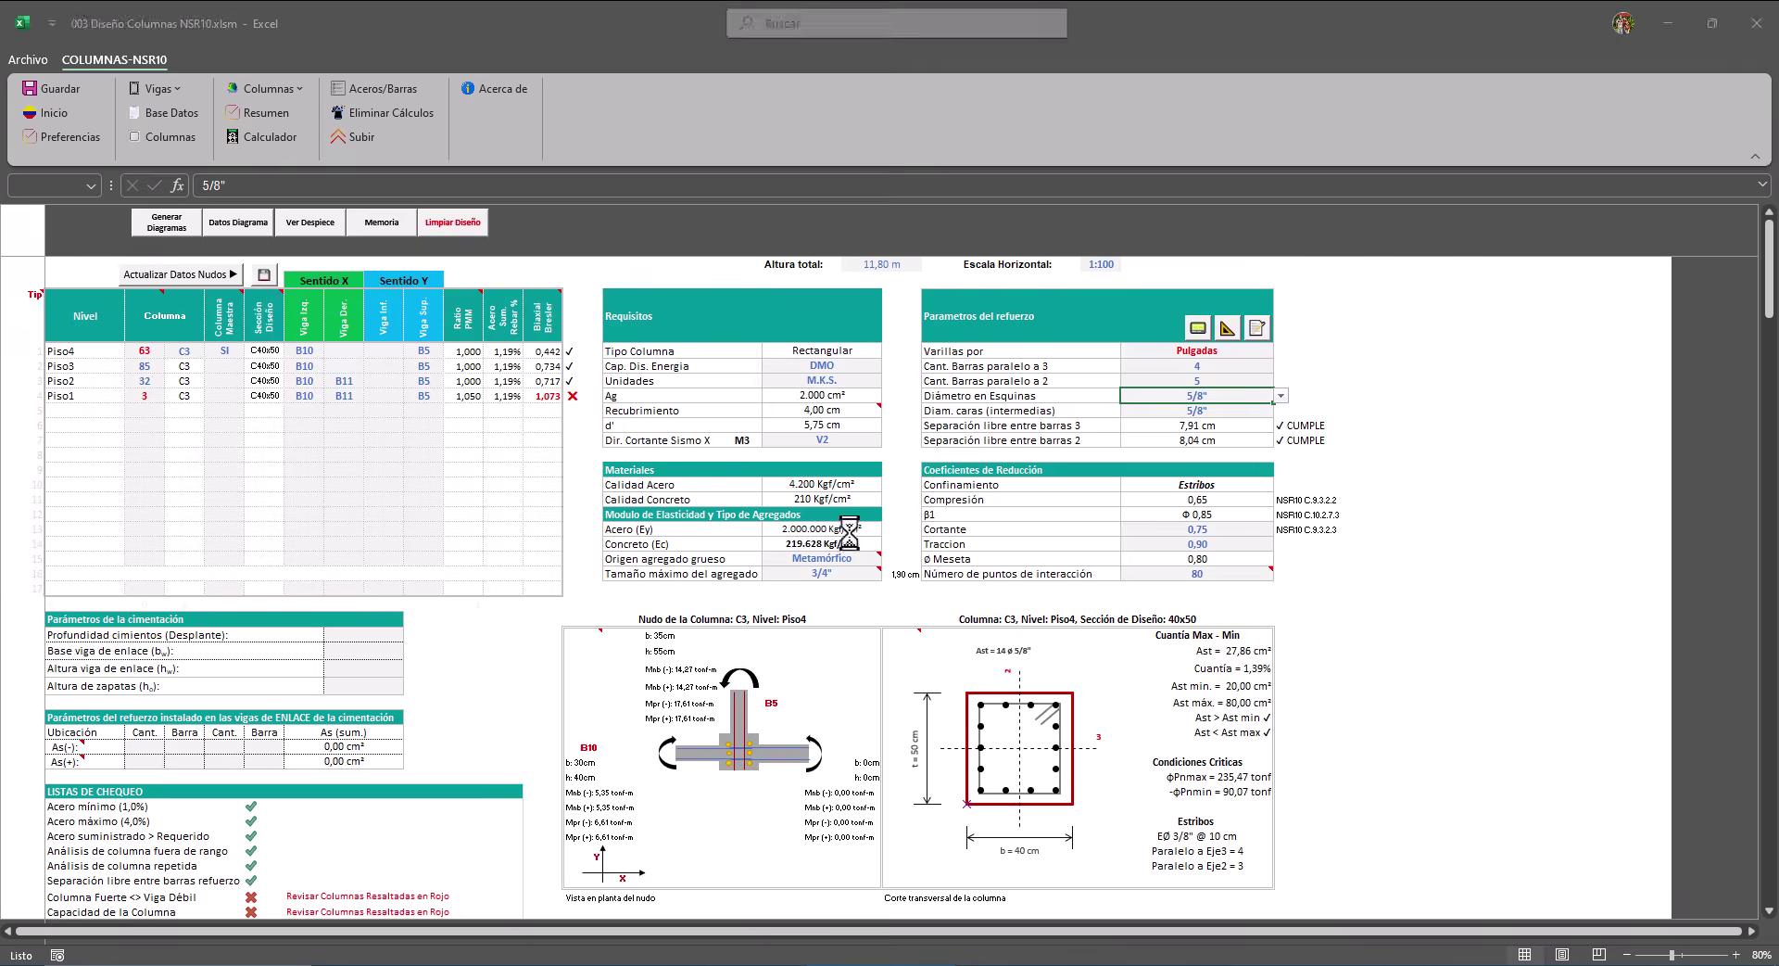
key(Return)
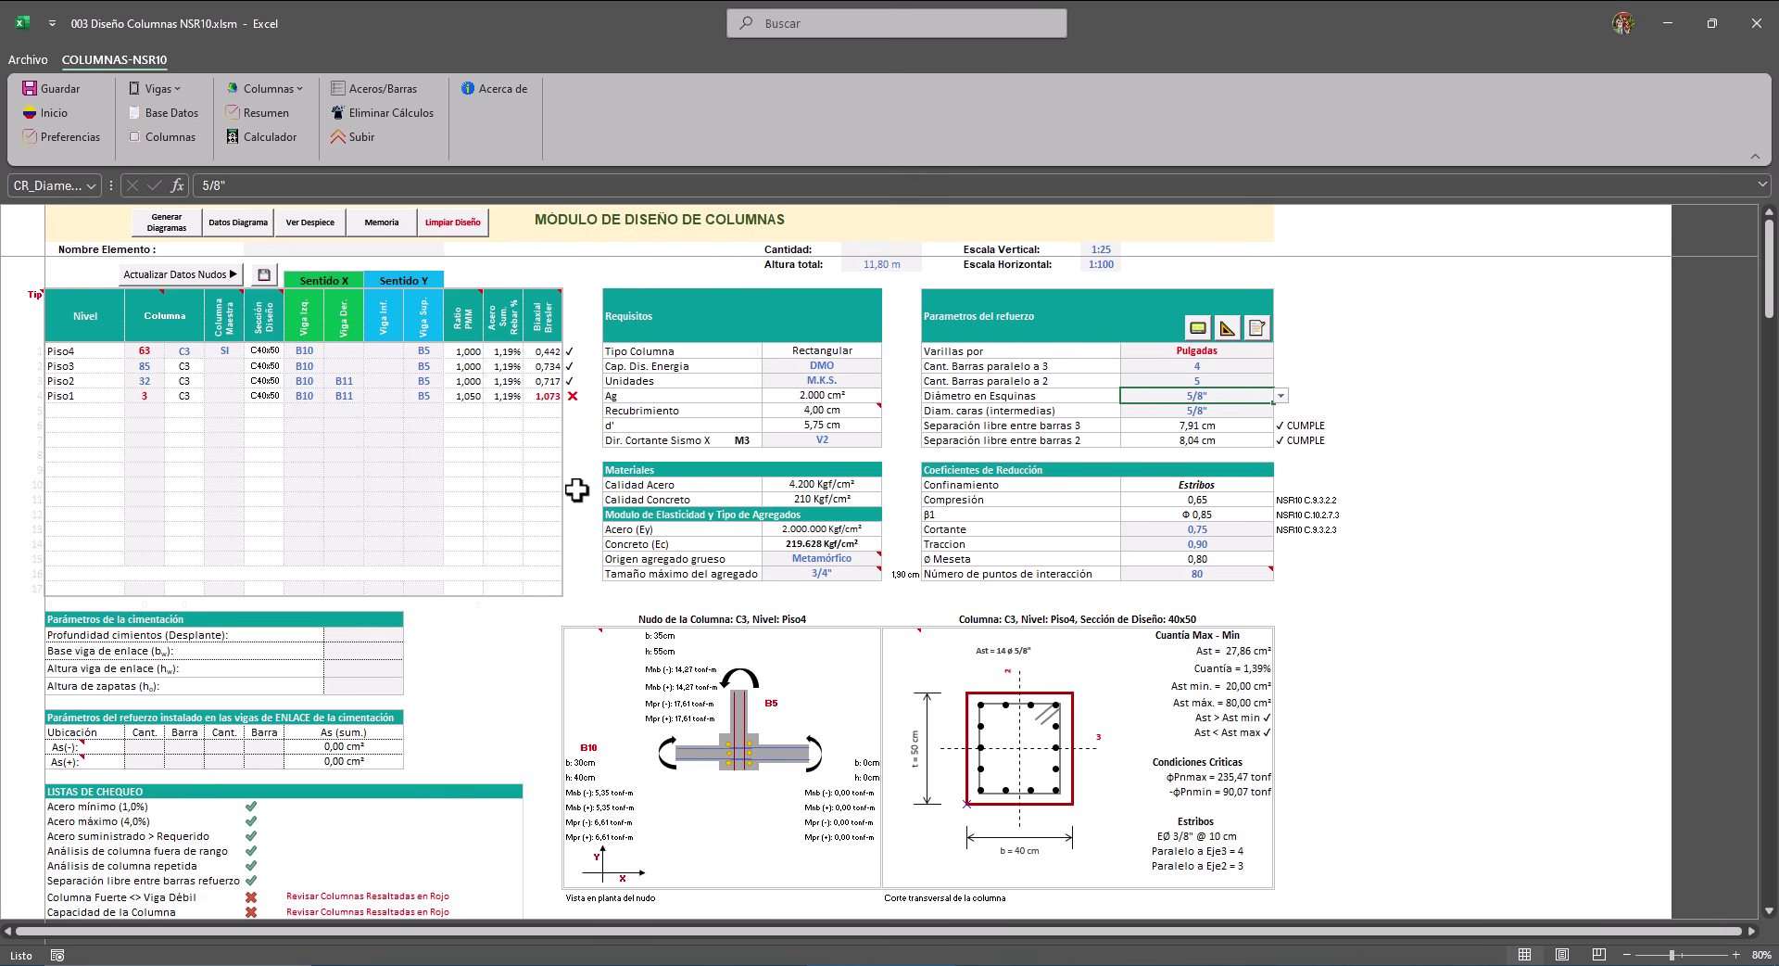
Open the proposed sections list, compare the C3C40x50P1 and C3C40x50P4 entries and close the list.
click(1255, 333)
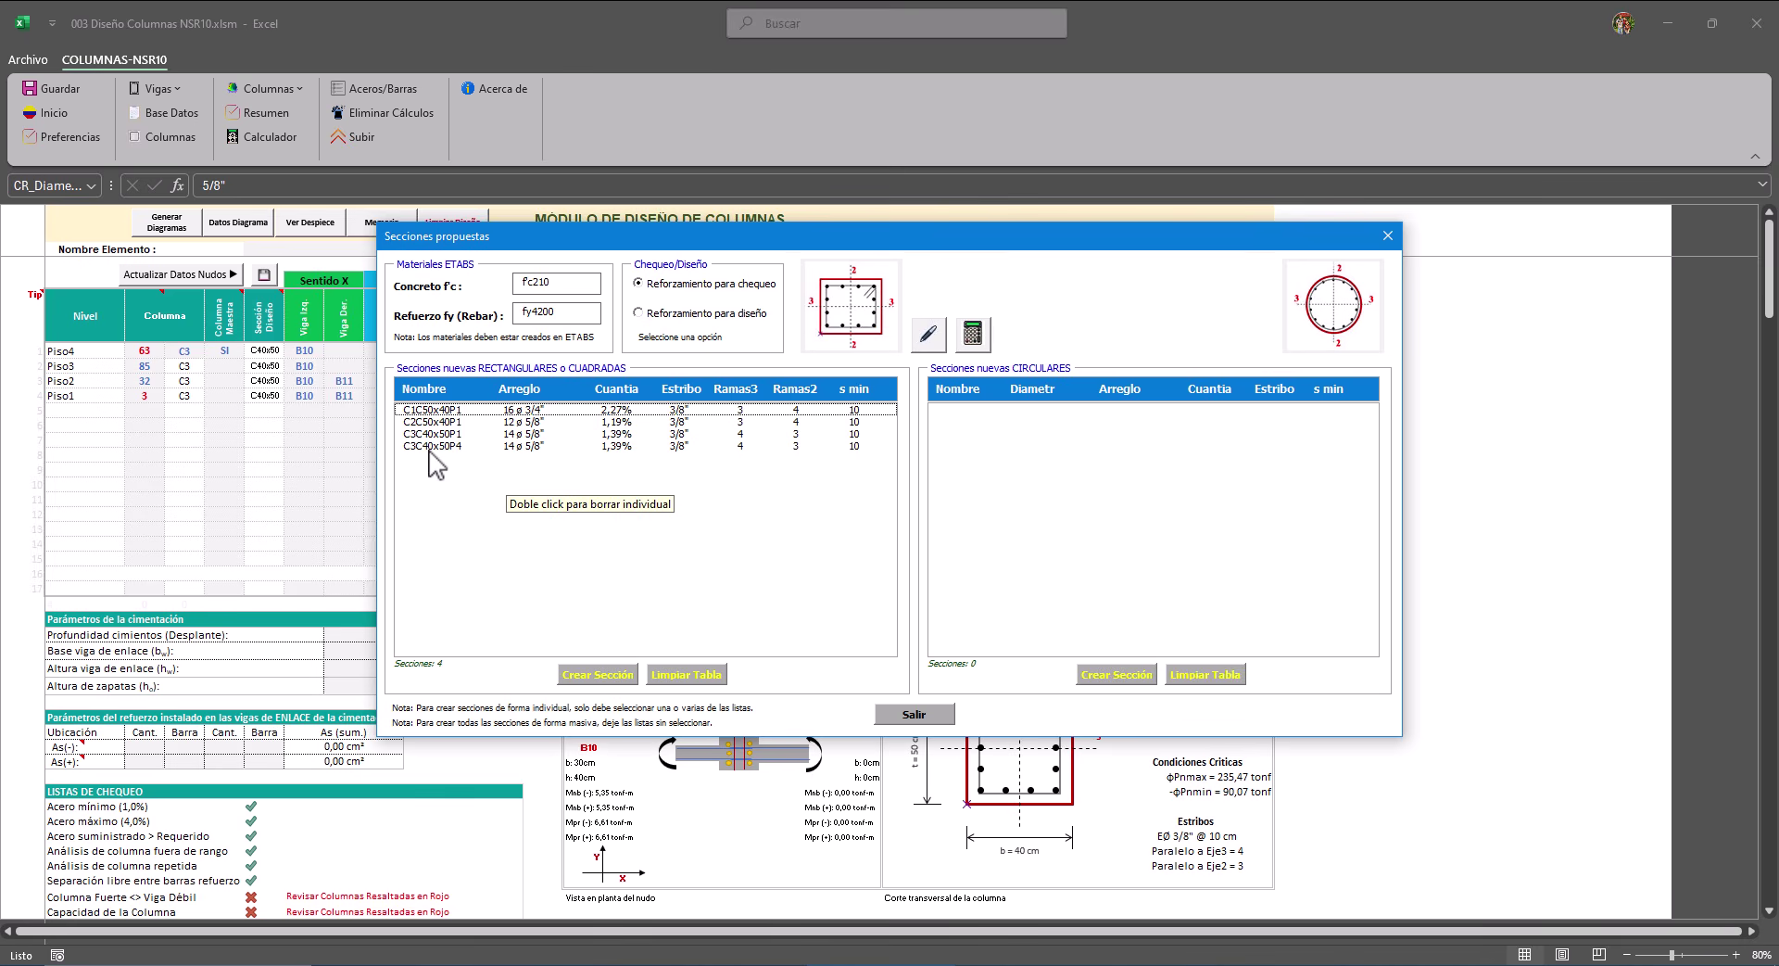
click(449, 435)
click(448, 446)
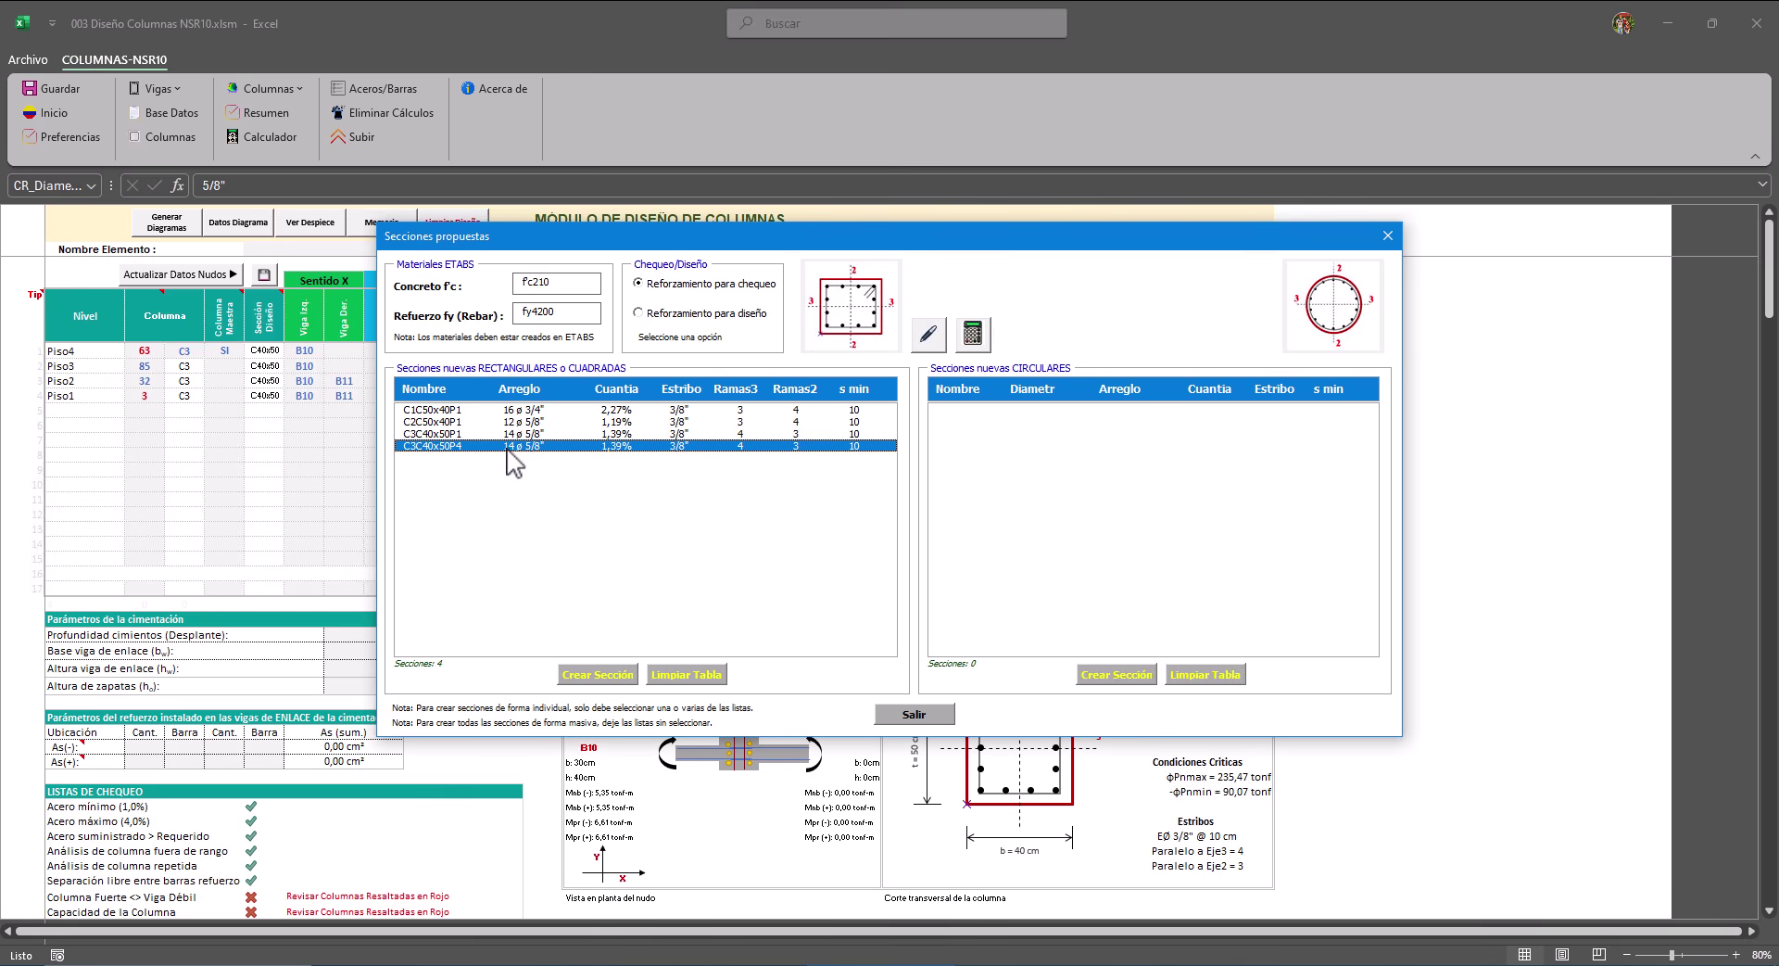
click(462, 434)
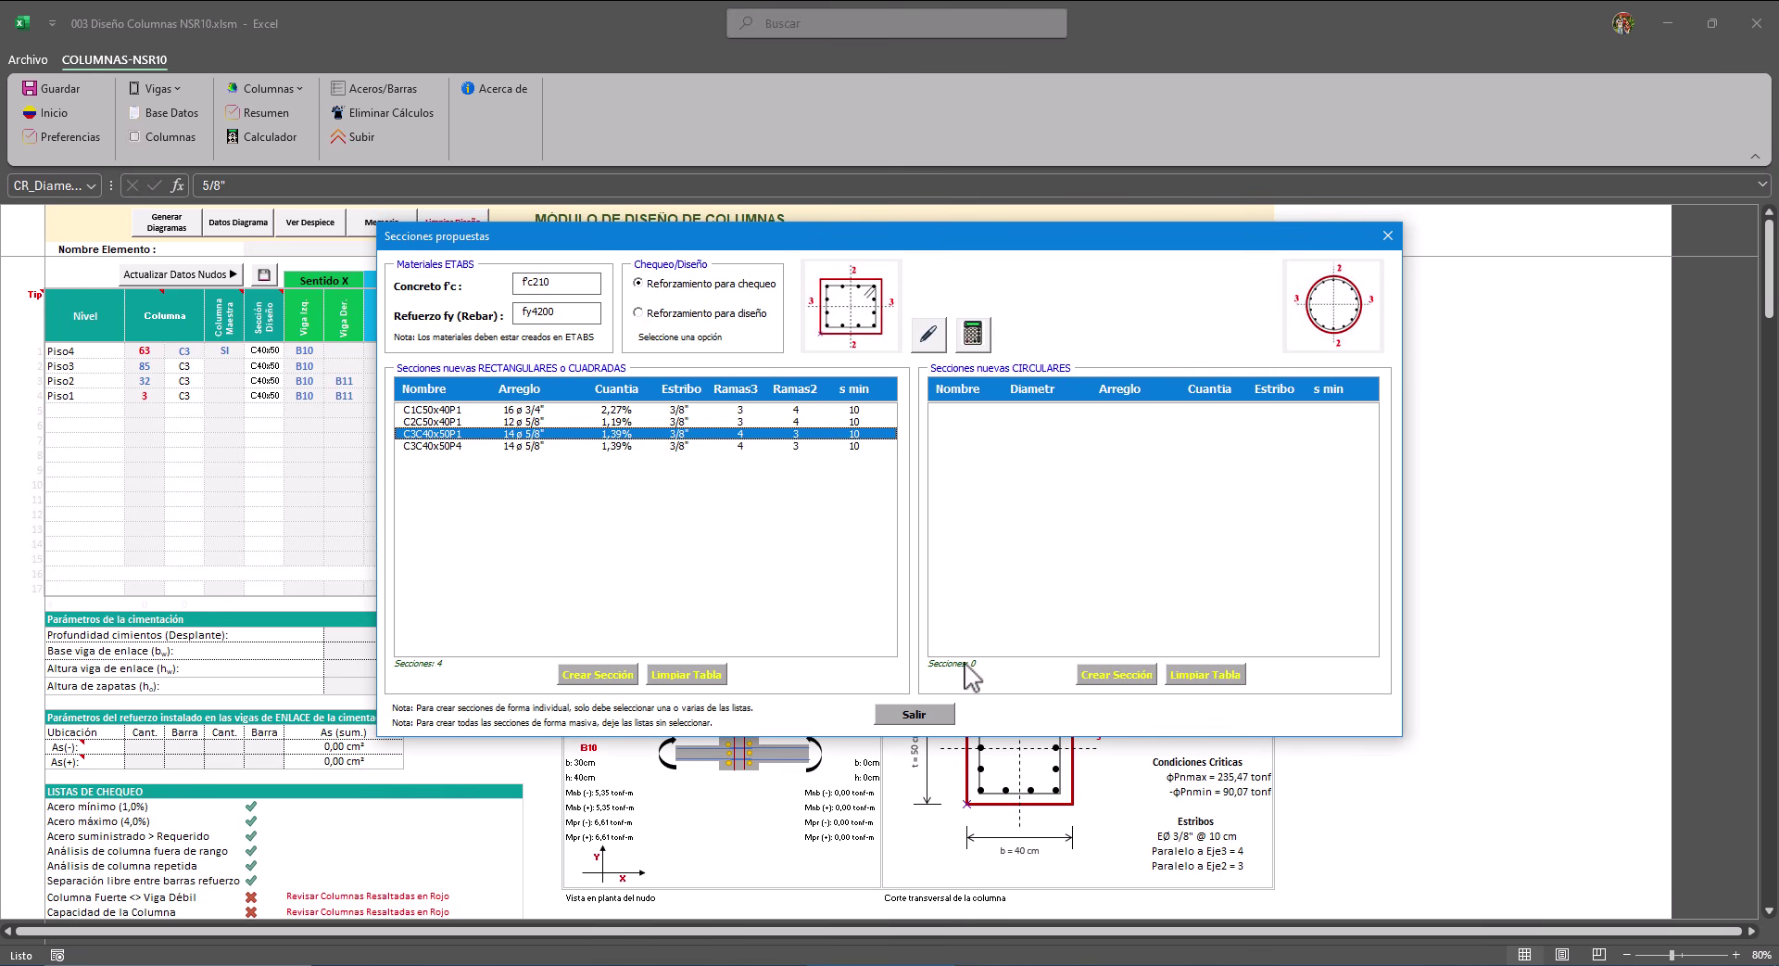
click(930, 714)
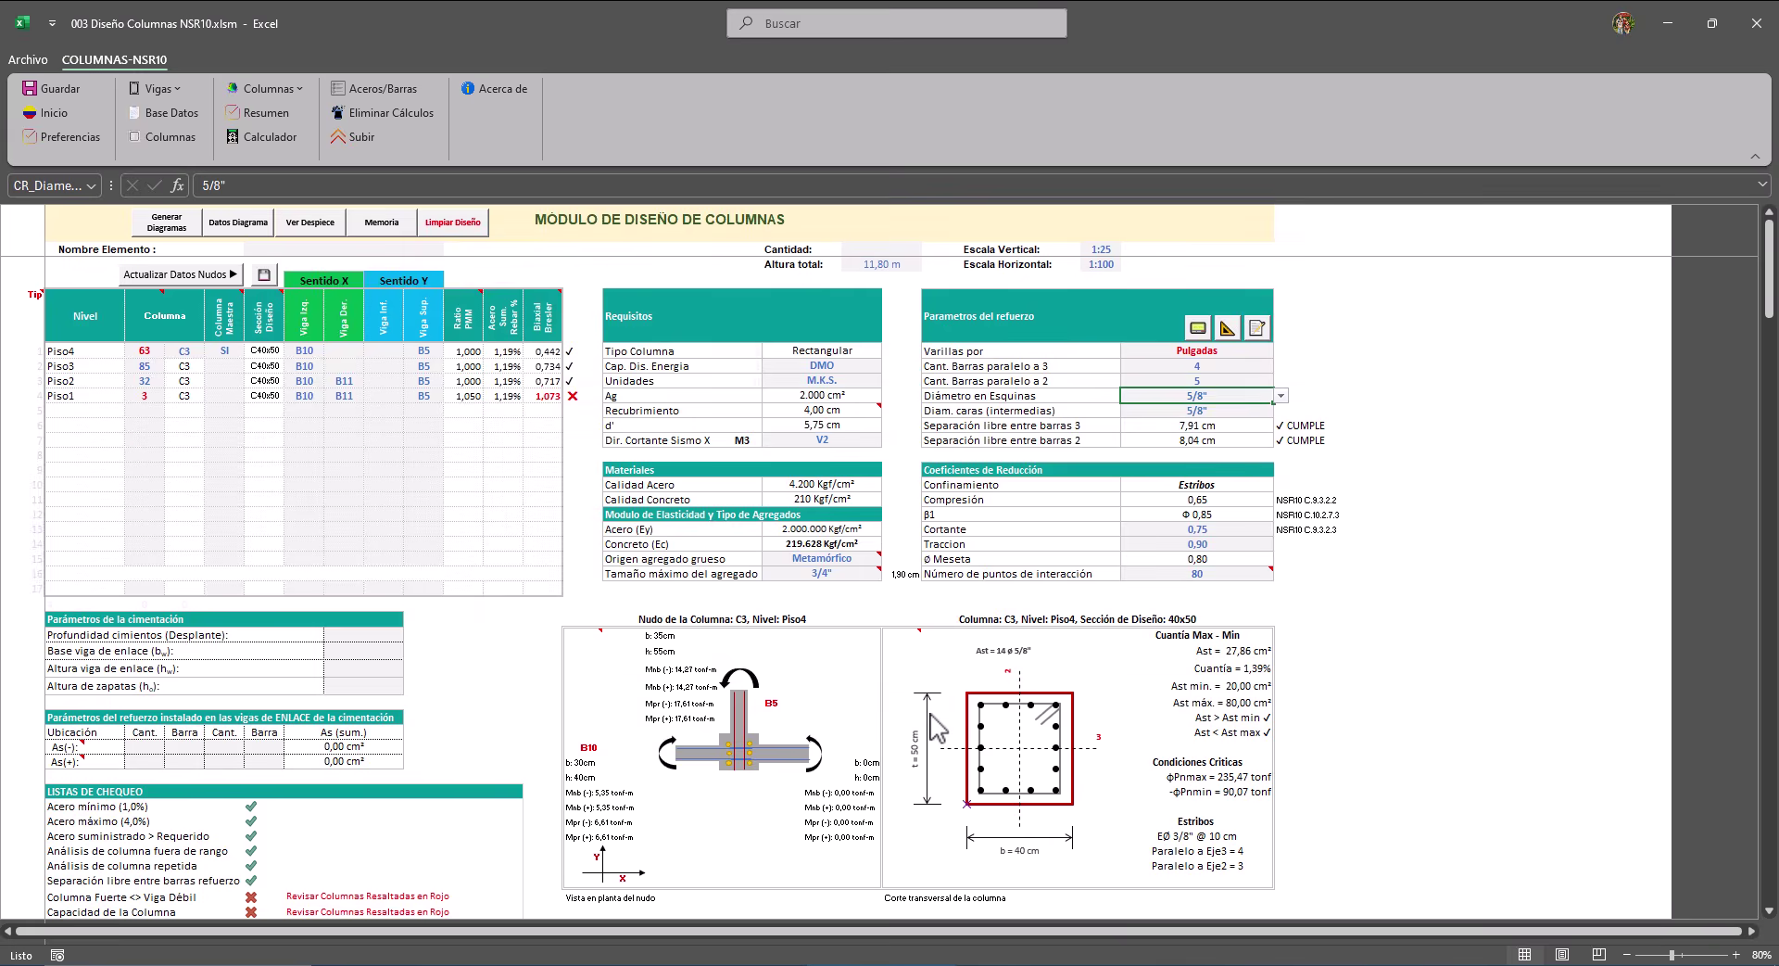
Load column C4 into the column design table with Piso1 as its master level.
click(191, 352)
click(212, 351)
click(184, 411)
click(233, 399)
scroll(385, 846, down, 1)
scroll(495, 692, up, 1)
Calculate 3/4" bar combinations for a required steel area of 45.36 cm² in the arrangement calculator.
mouse_move(583, 964)
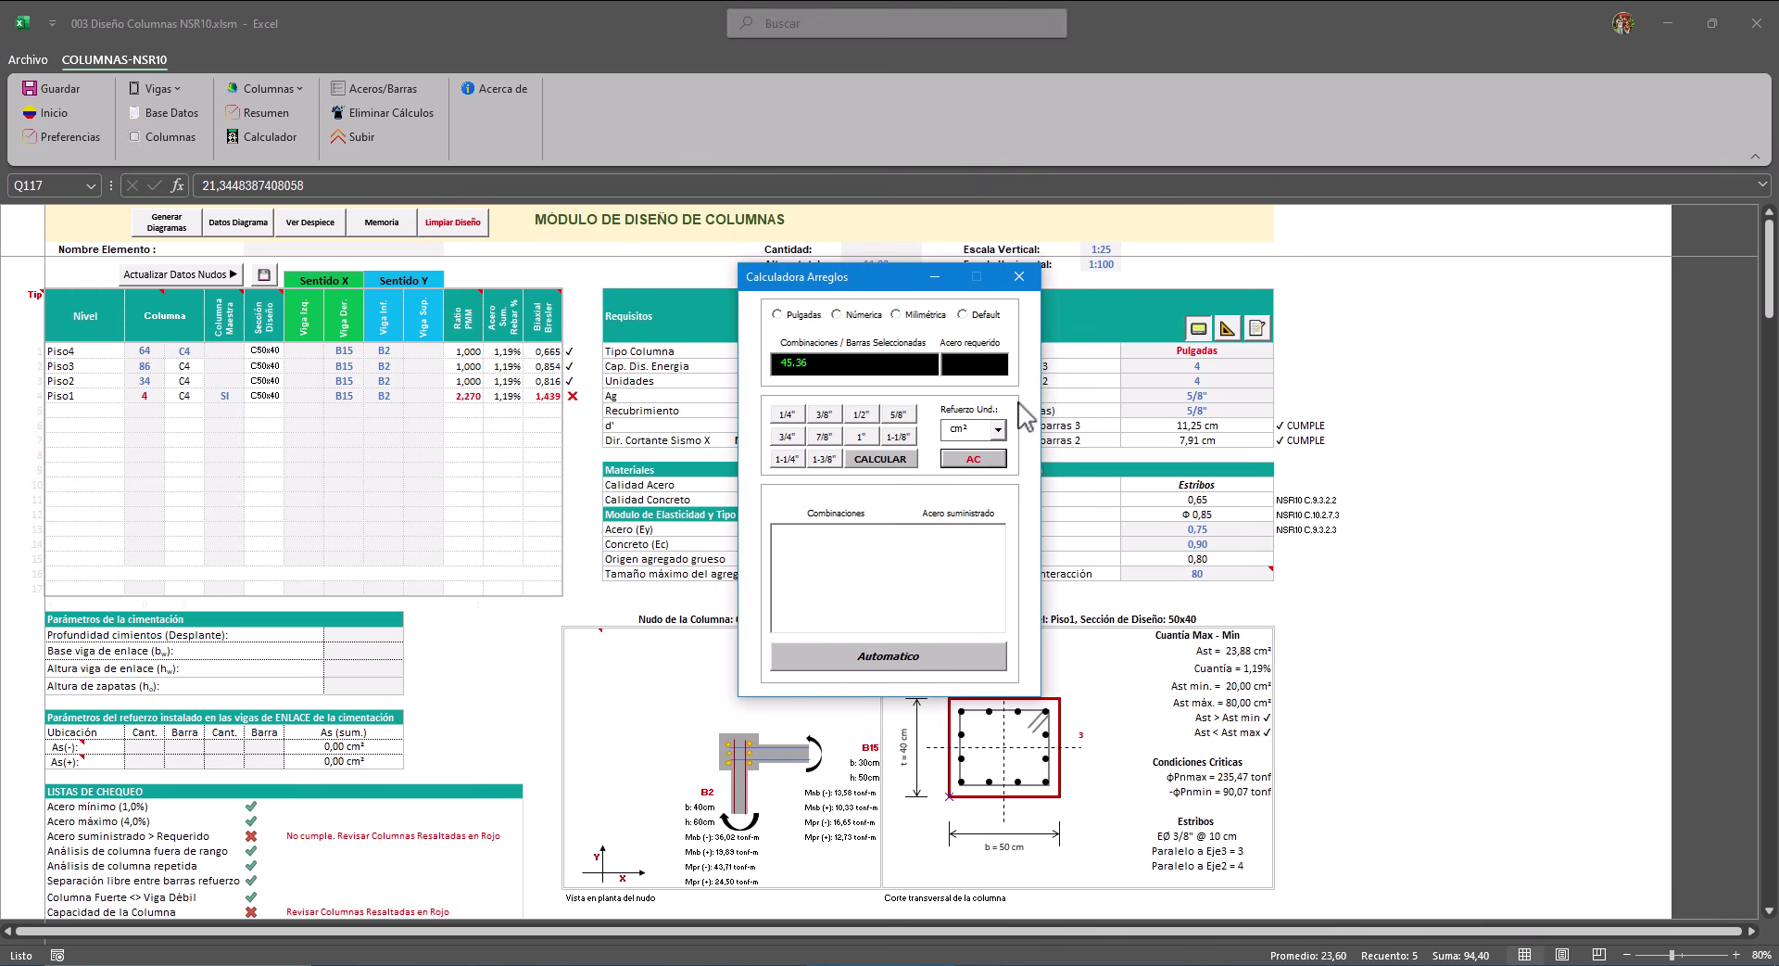
click(984, 364)
text(45,46)
click(888, 656)
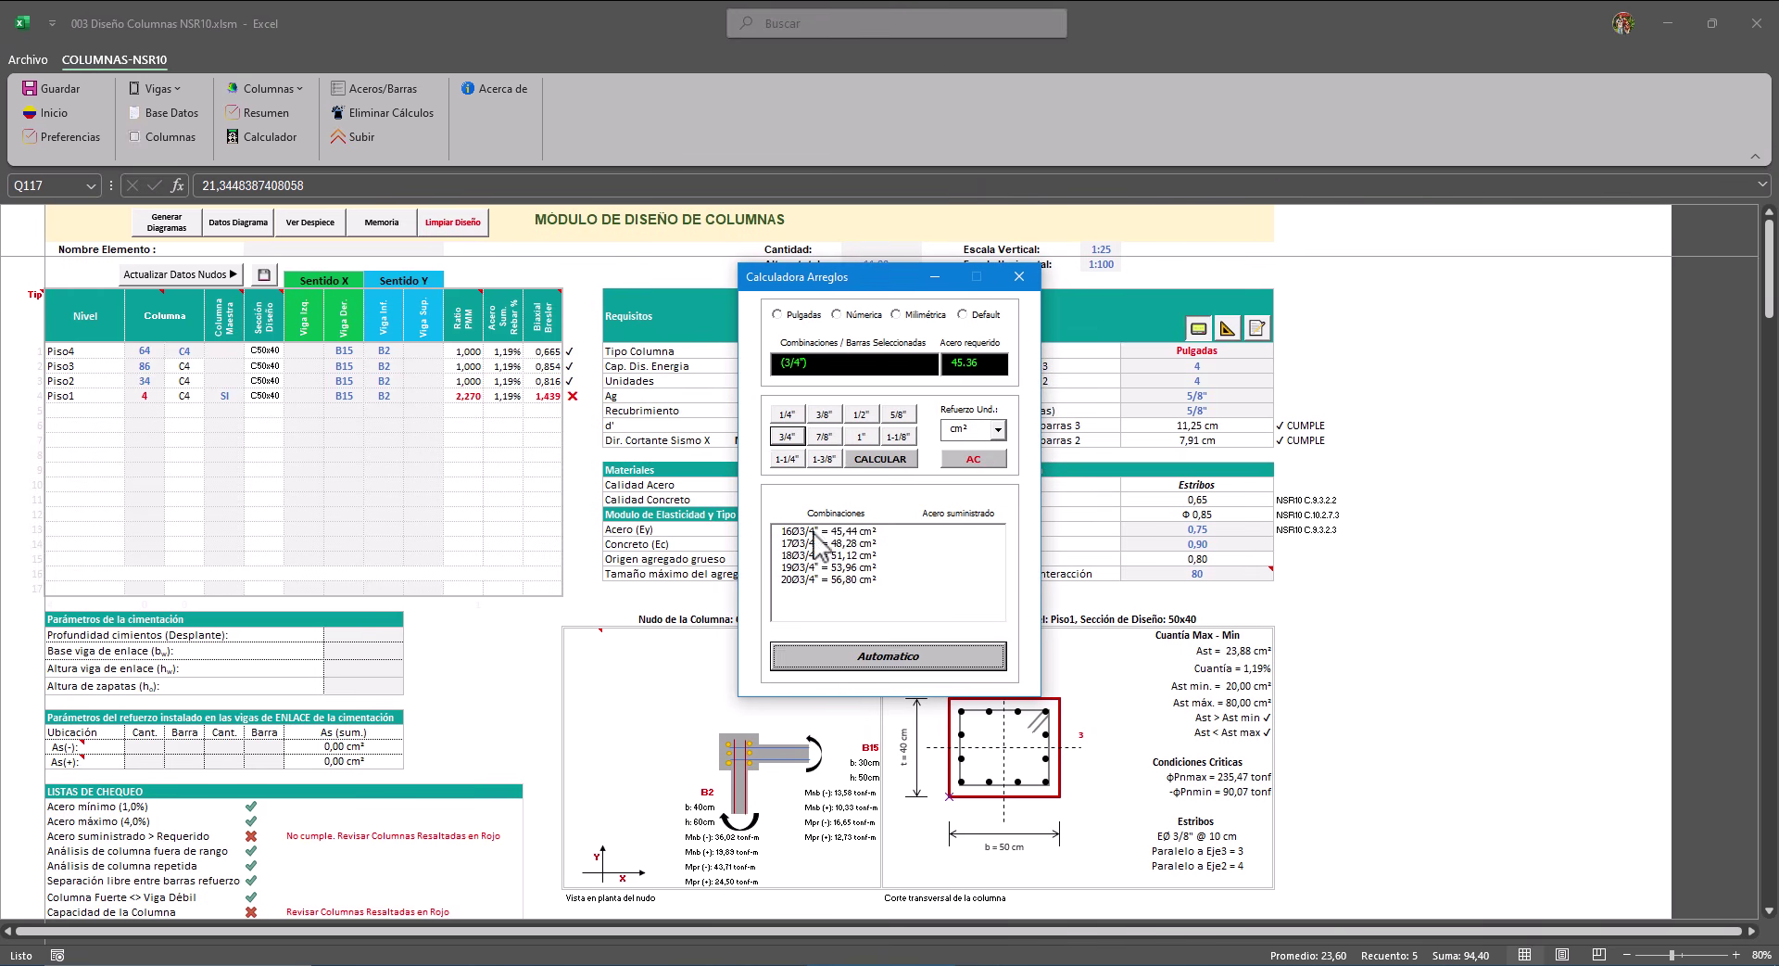
Apply the 16-bar 3/4" arrangement to C4: 5 bars parallel to each axis, with 3/4" corner and intermediate bars.
click(809, 540)
click(1020, 276)
click(1205, 368)
text(5)
click(1203, 382)
text(5)
click(1209, 396)
click(1281, 397)
click(1203, 433)
click(1199, 411)
click(1281, 410)
click(1214, 447)
Save the current reinforcement as C4's proposed section and check its entry in the proposed sections list.
click(1229, 331)
click(1018, 557)
click(1257, 329)
click(669, 458)
click(918, 713)
Load column C5 into the column design table and generate its interaction diagrams.
click(193, 352)
click(212, 352)
click(197, 390)
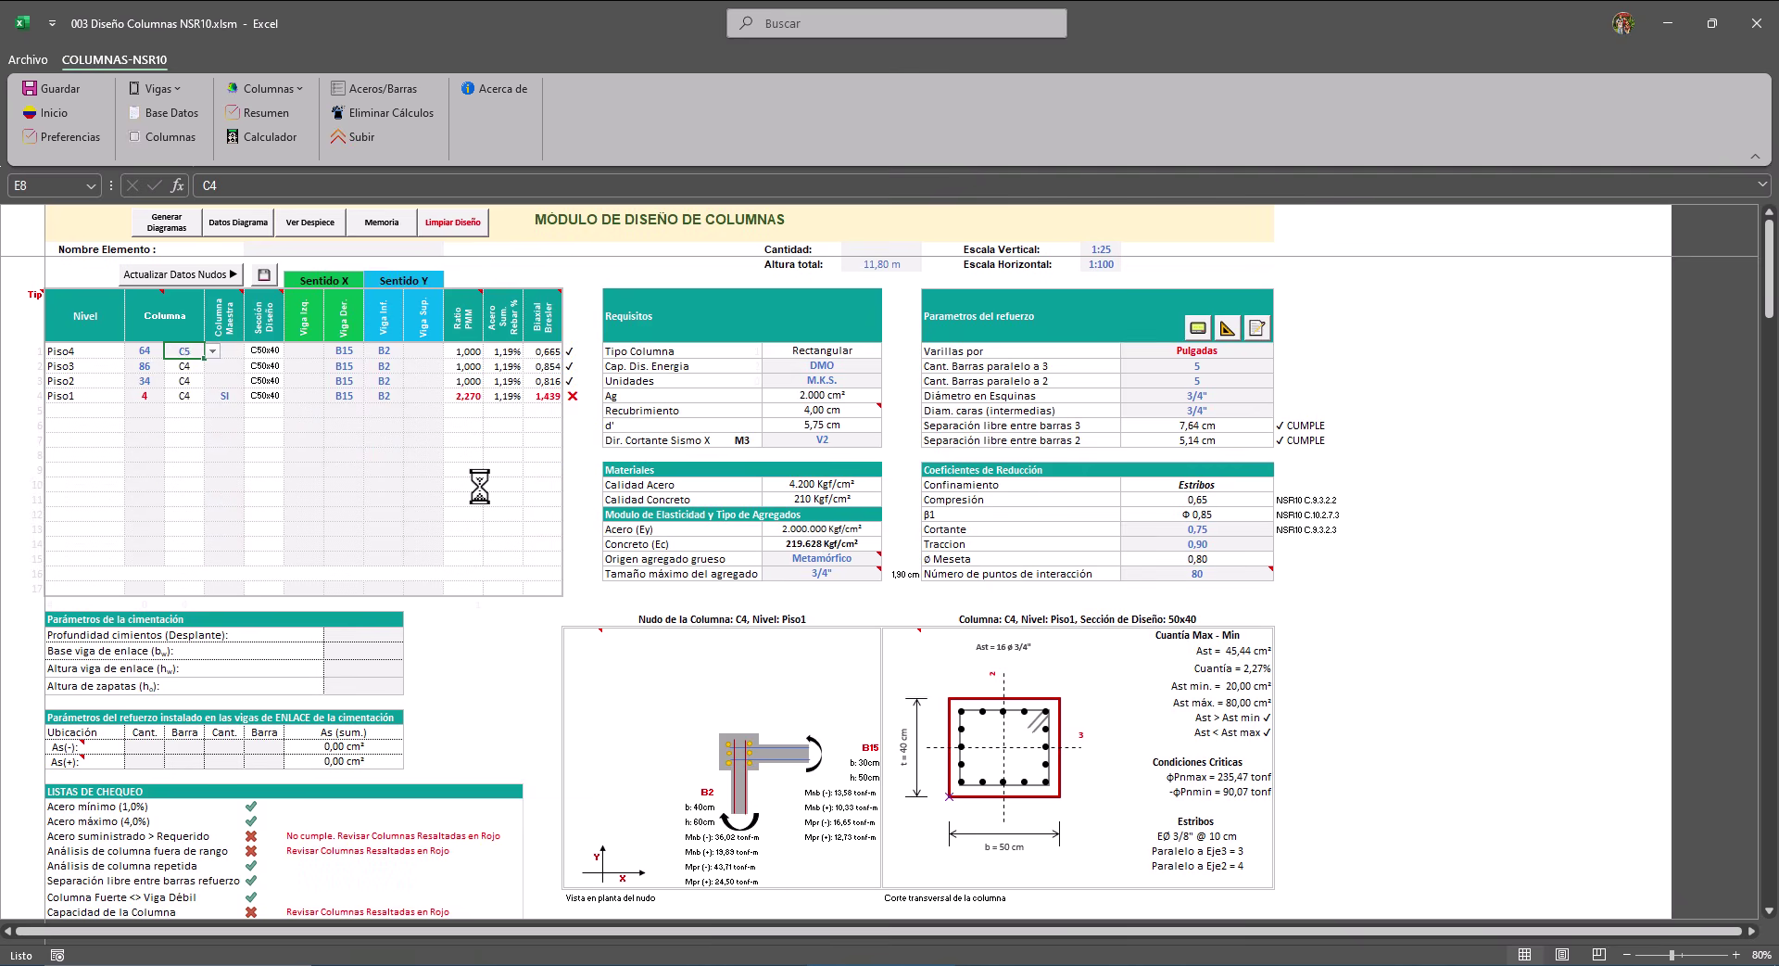
scroll(481, 714, down, 3)
scroll(491, 711, up, 2)
scroll(491, 710, up, 1)
click(167, 222)
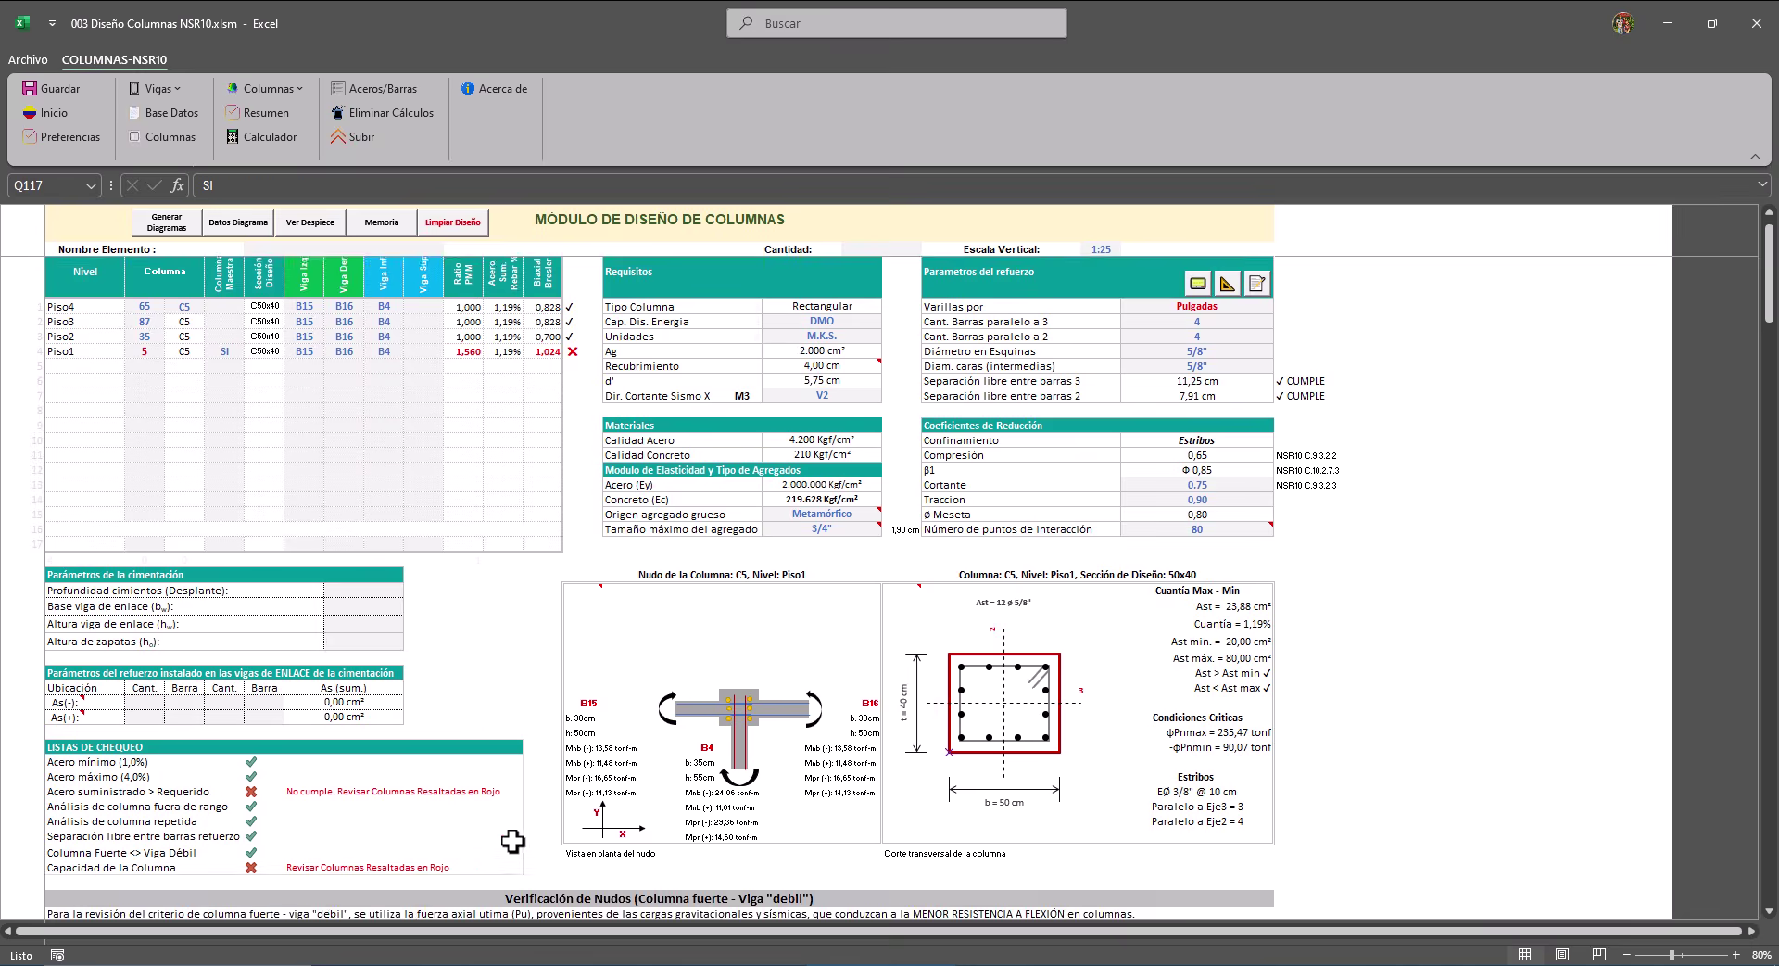
Look up C5's required steel in ETABS and calculate 5/8" bar combinations for about 28.5 cm² in the arrangement calculator.
click(612, 962)
click(612, 962)
click(1198, 329)
click(979, 462)
click(899, 415)
click(978, 361)
text(31.13)
click(906, 662)
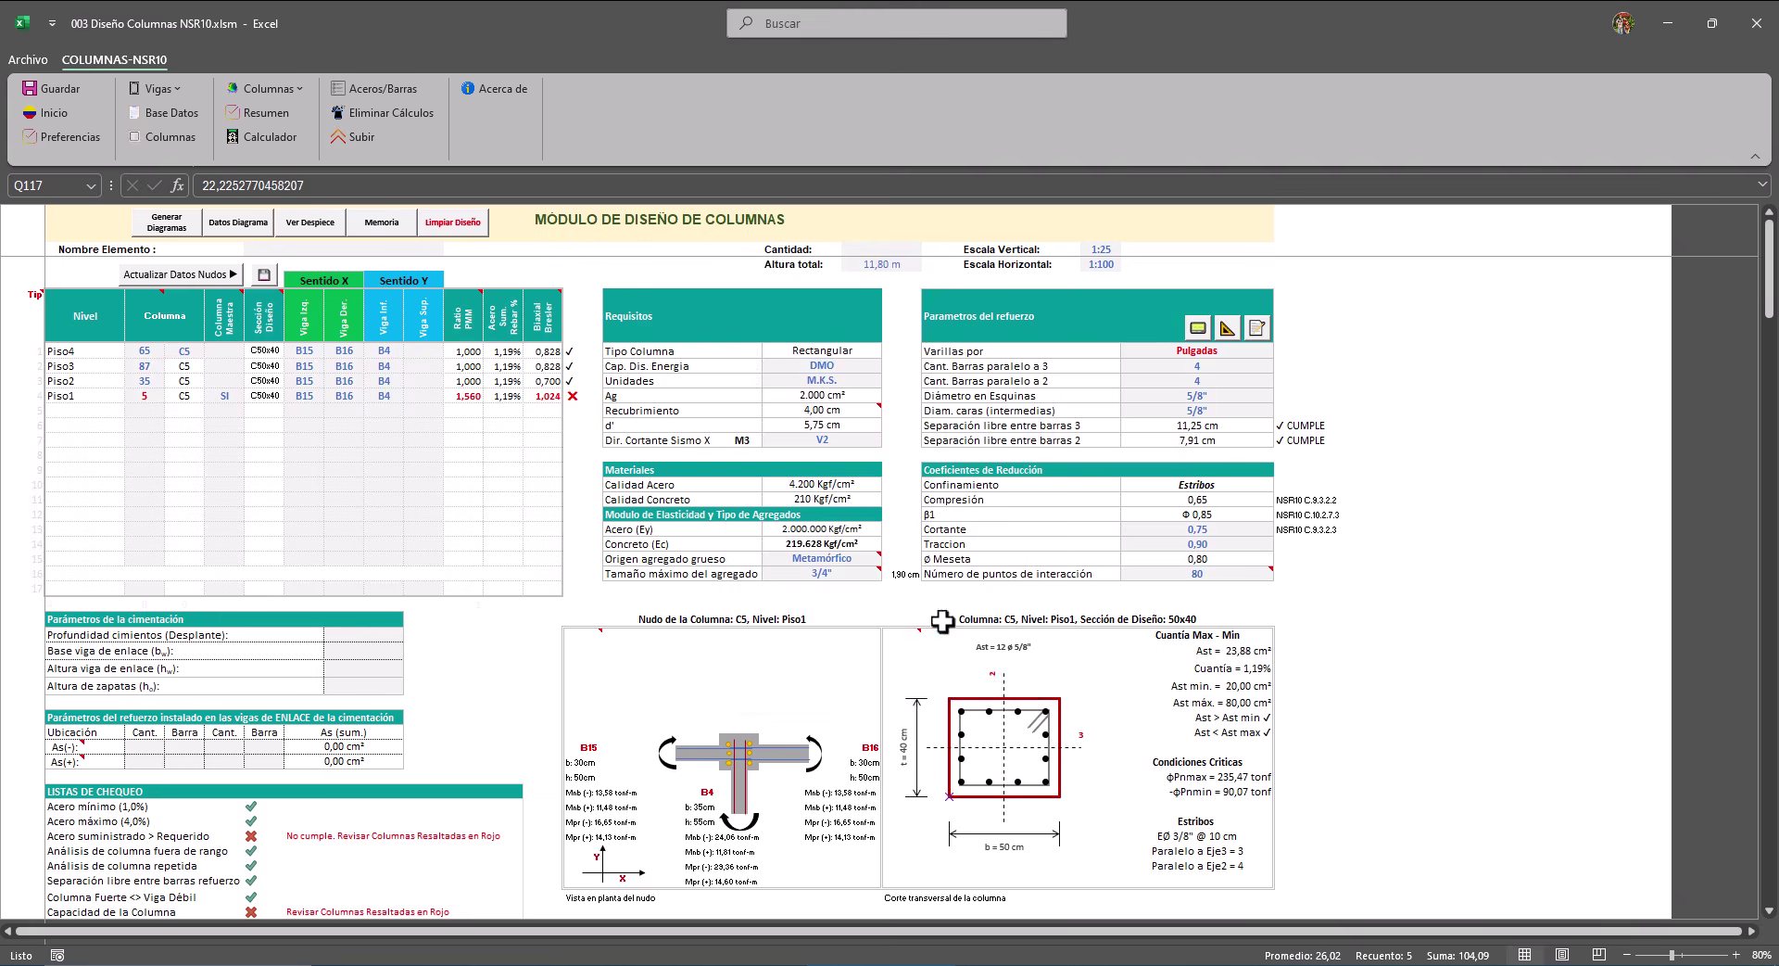
key(alt+Tab)
key(alt+Tab)
click(1198, 329)
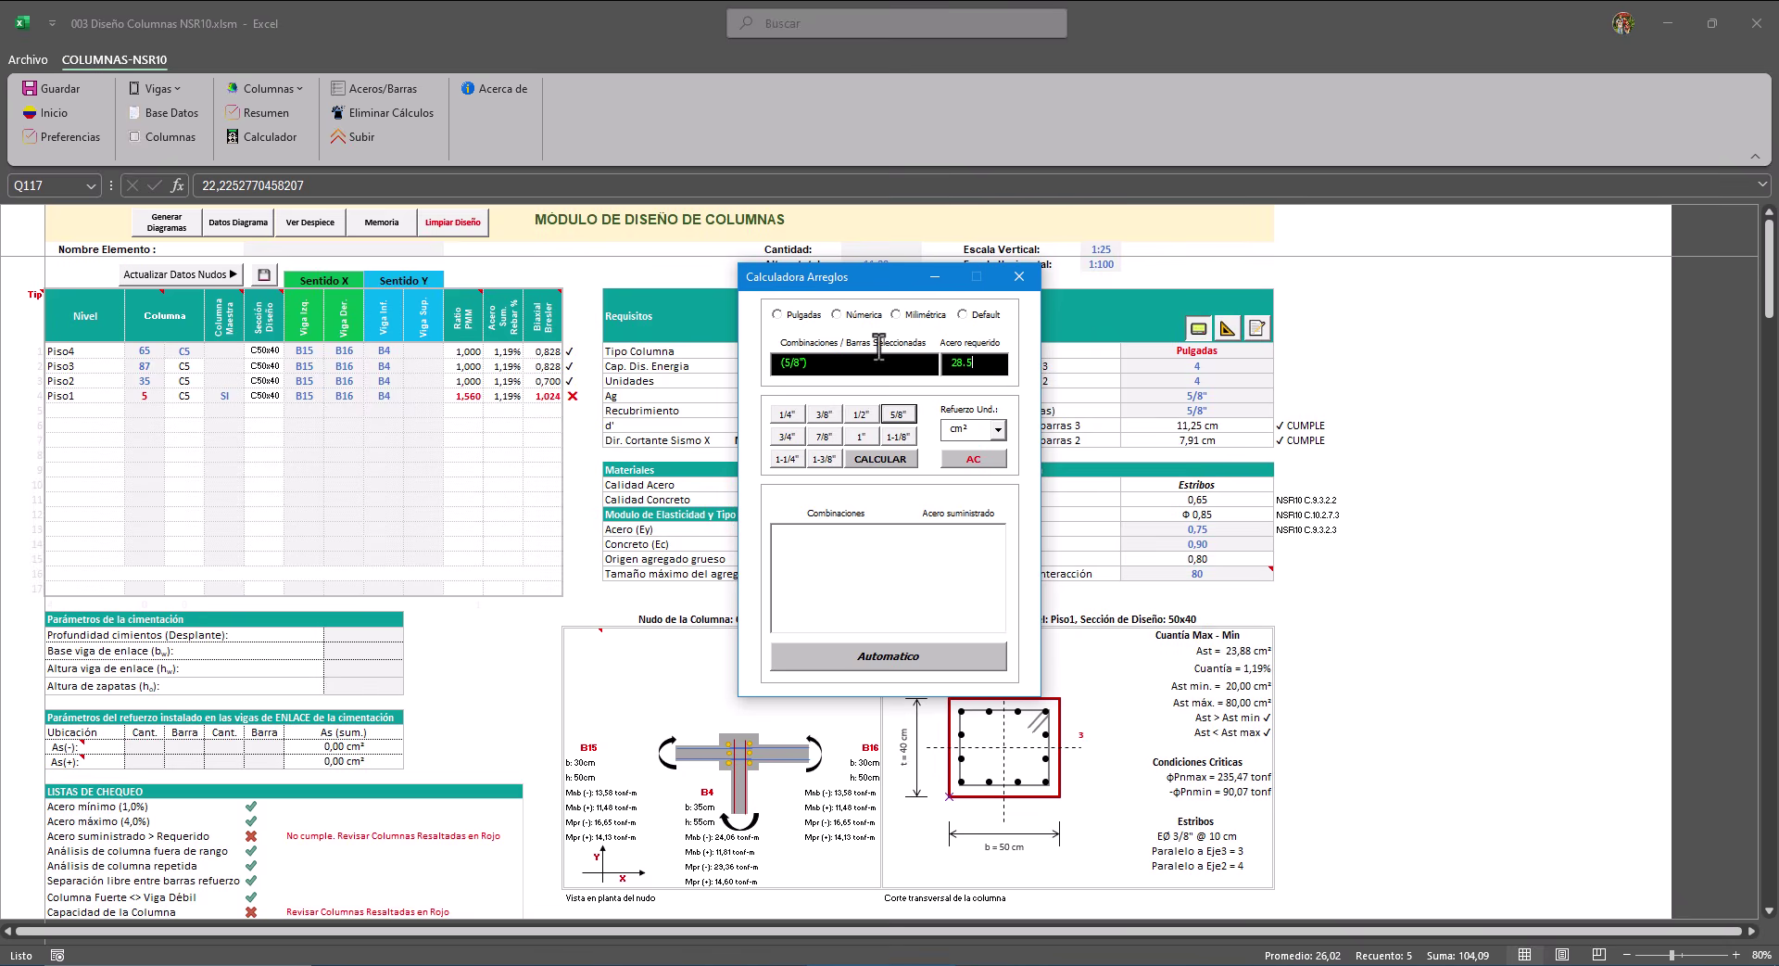
click(887, 655)
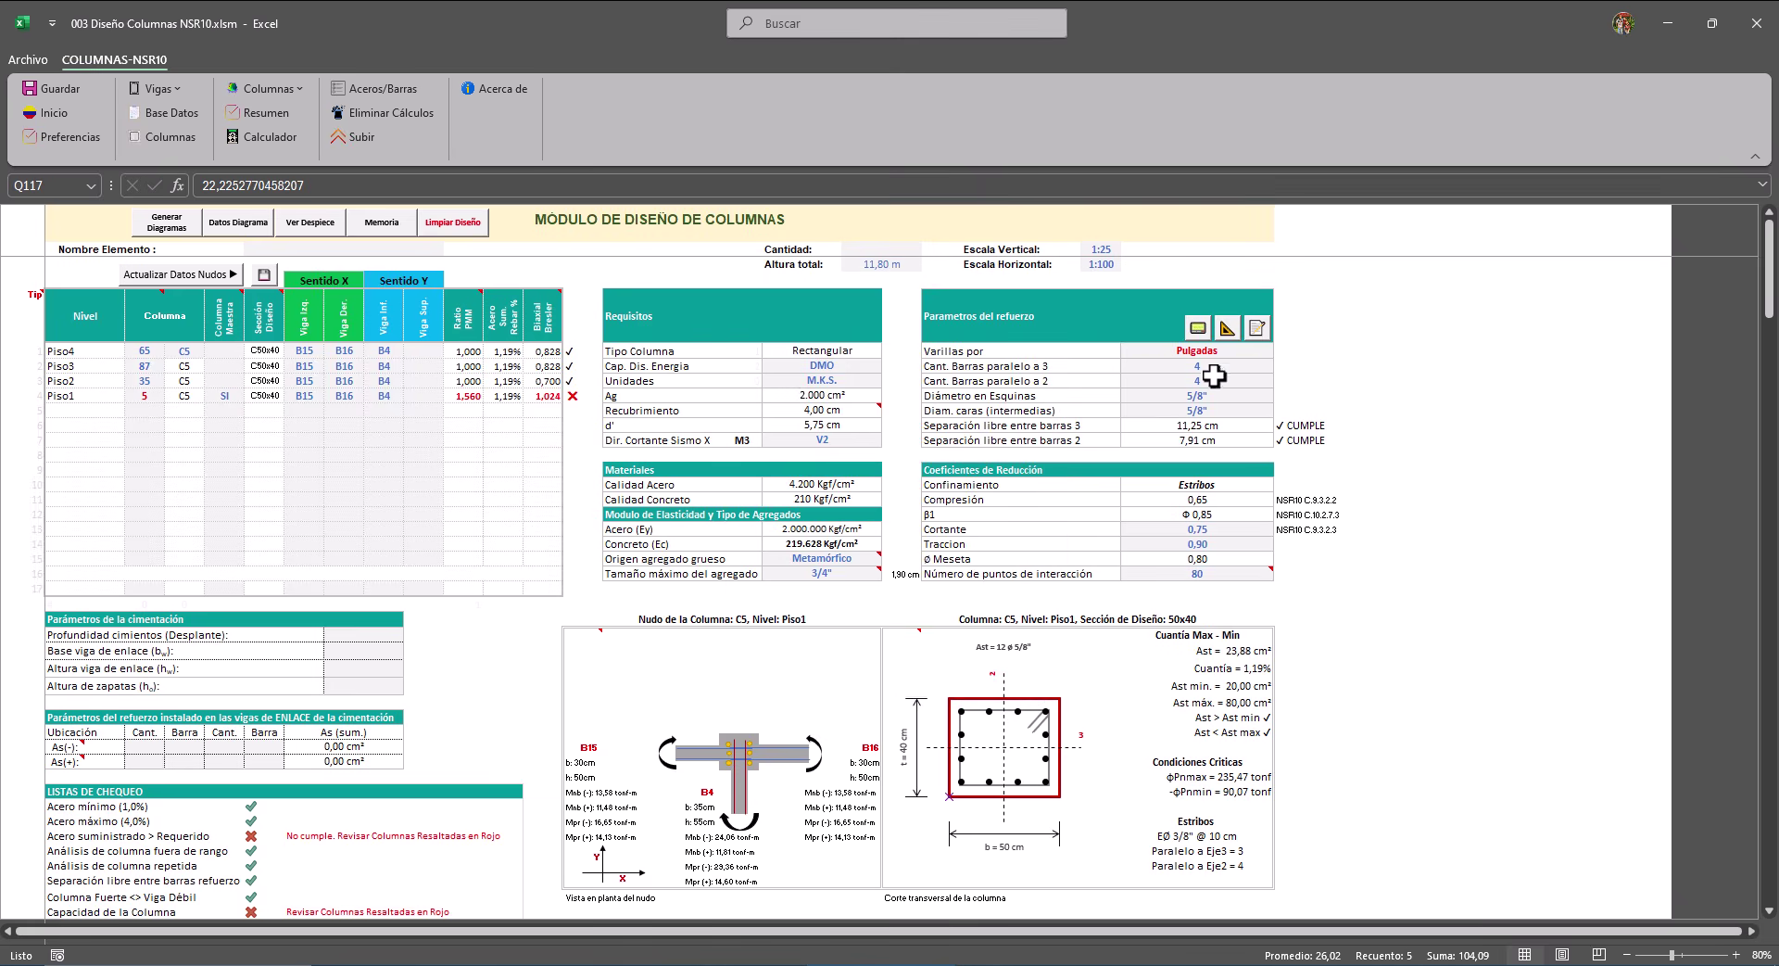
Set C5's reinforcement to 5 bars parallel to each axis and save it as the proposed section.
key(Return)
drag(1181, 643, 1280, 664)
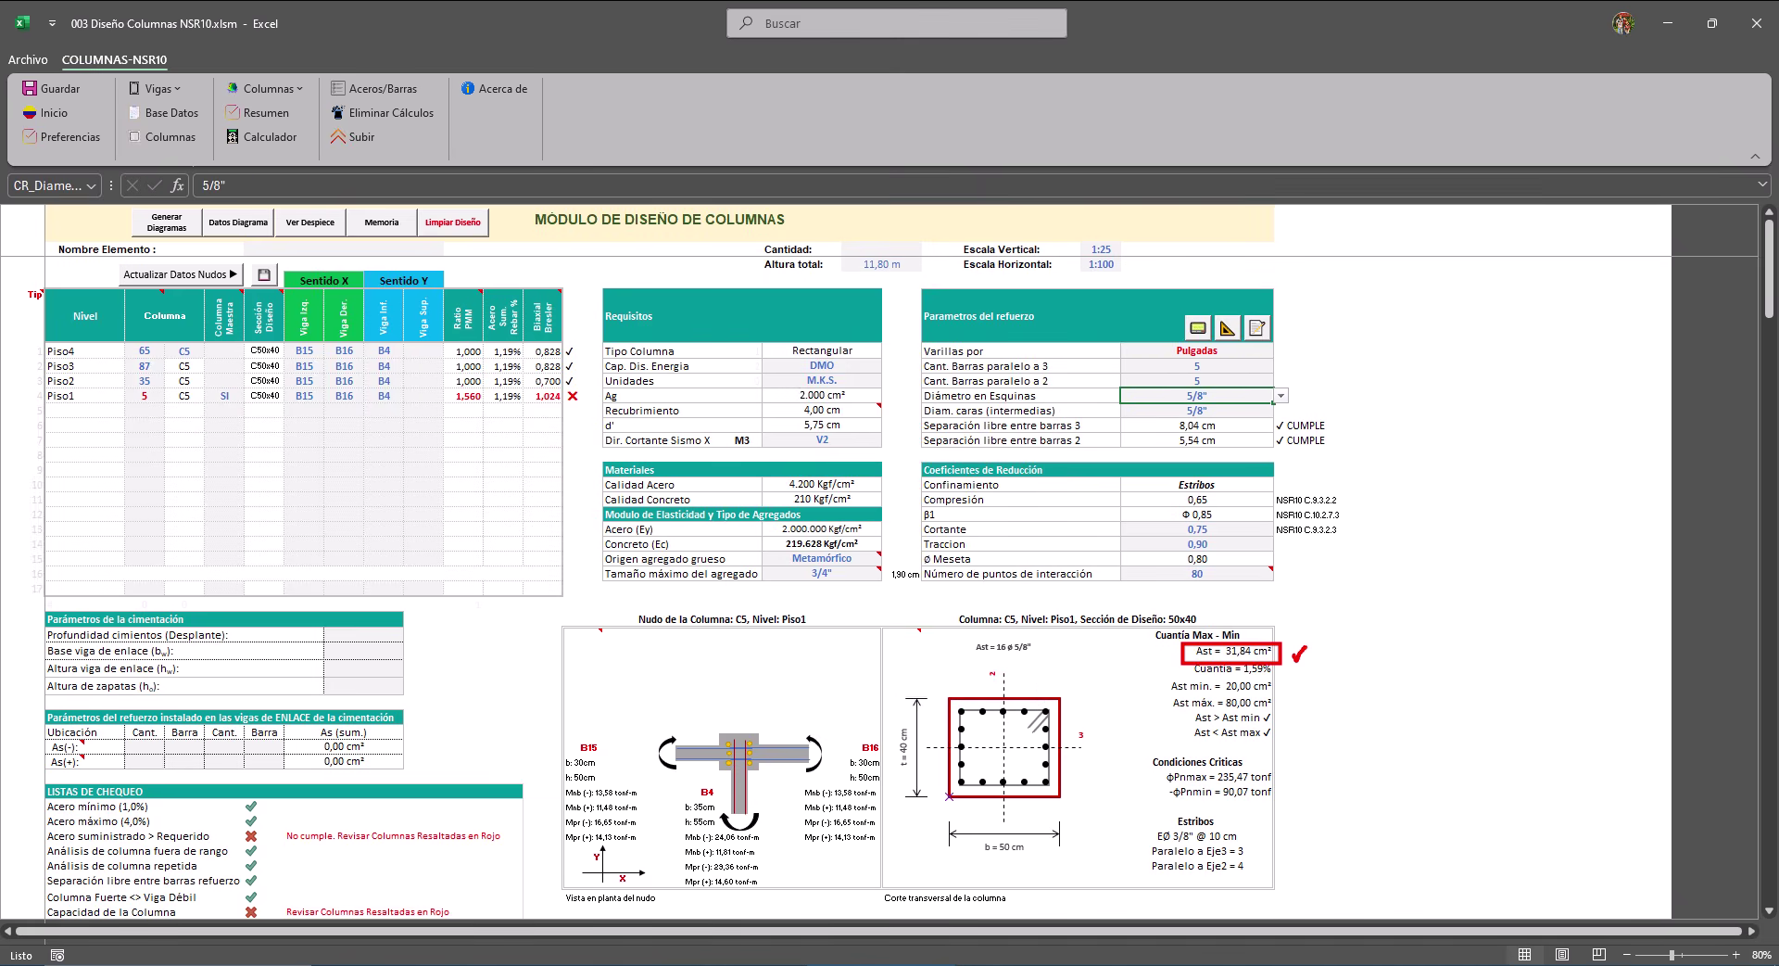
click(1226, 329)
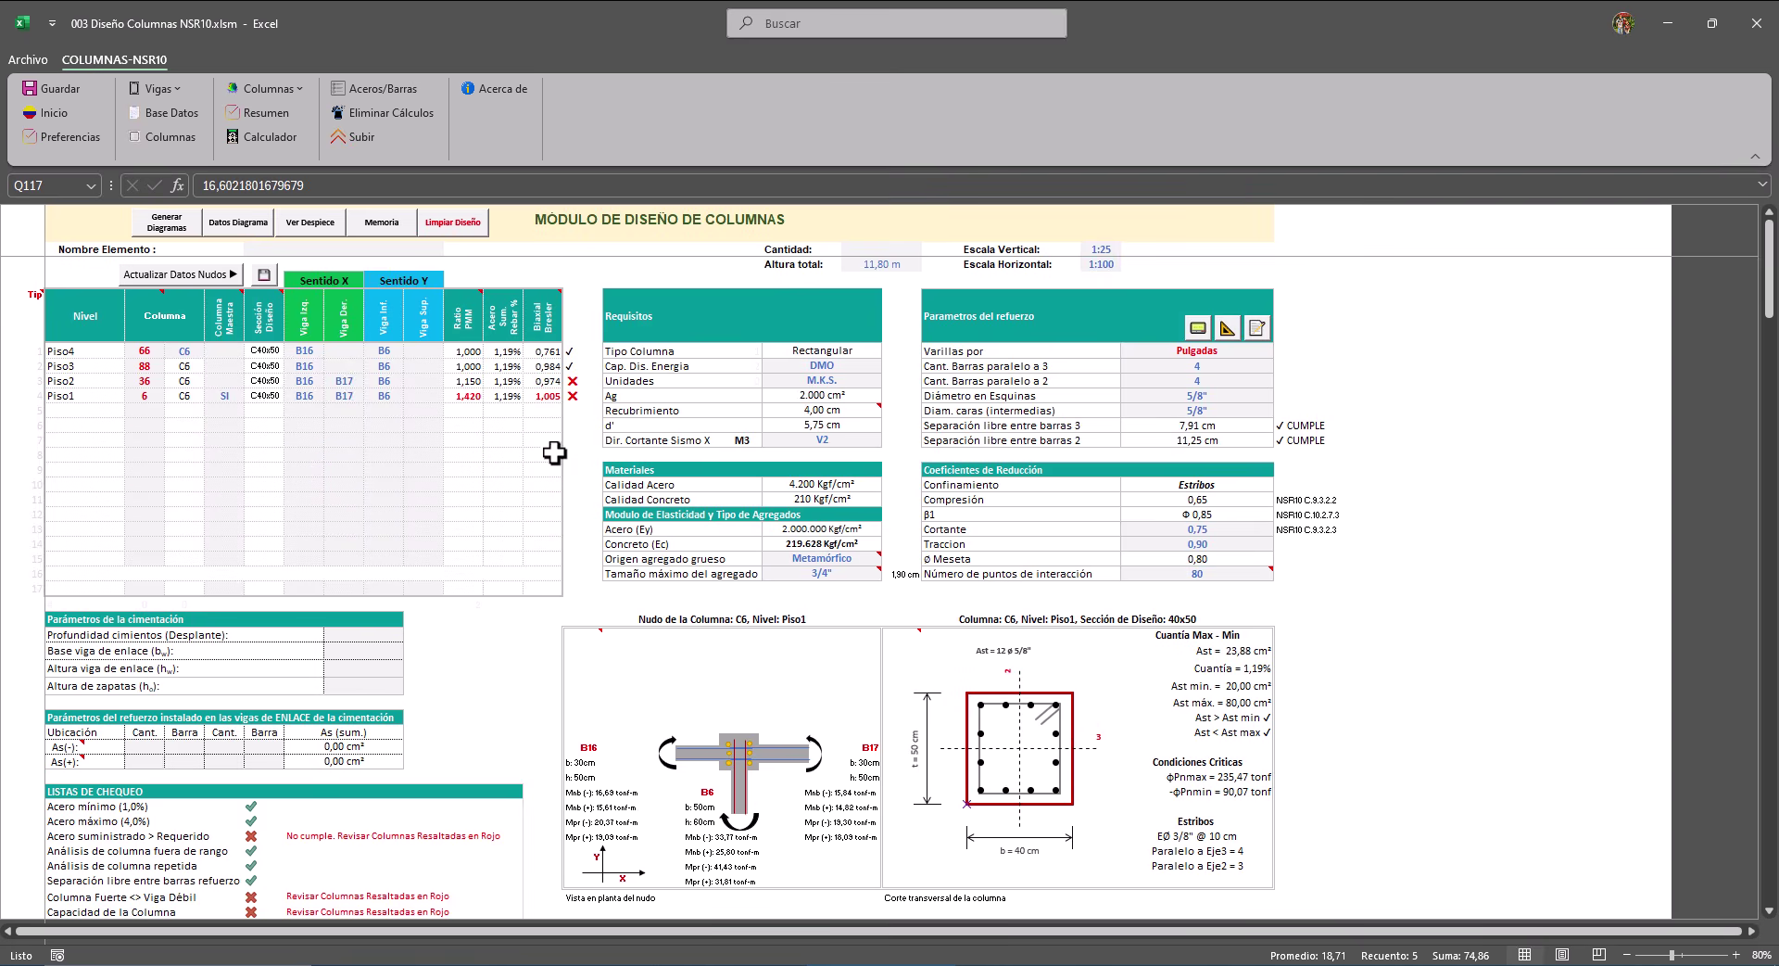
Review C6's strong column-weak beam check and set its reinforcement to 5 bars parallel to each axis.
scroll(452, 765, down, 3)
scroll(851, 700, down, 20)
scroll(858, 603, up, 20)
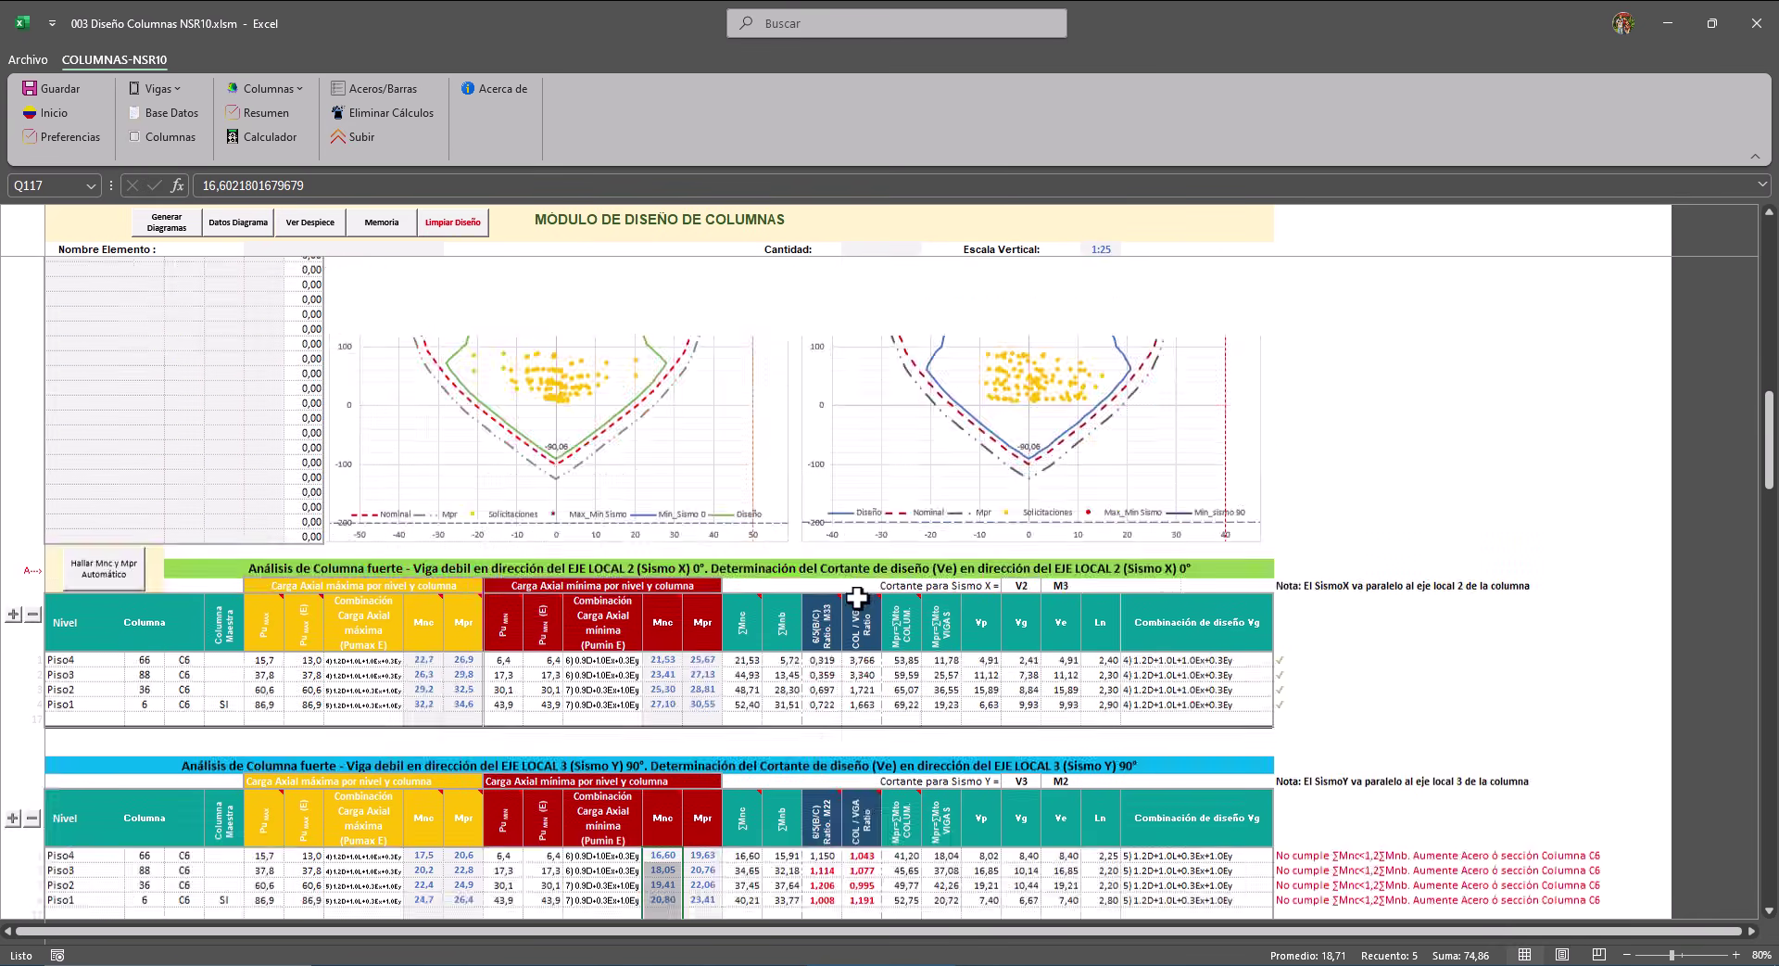
click(1219, 368)
text(5)
key(Return)
text(5)
key(Return)
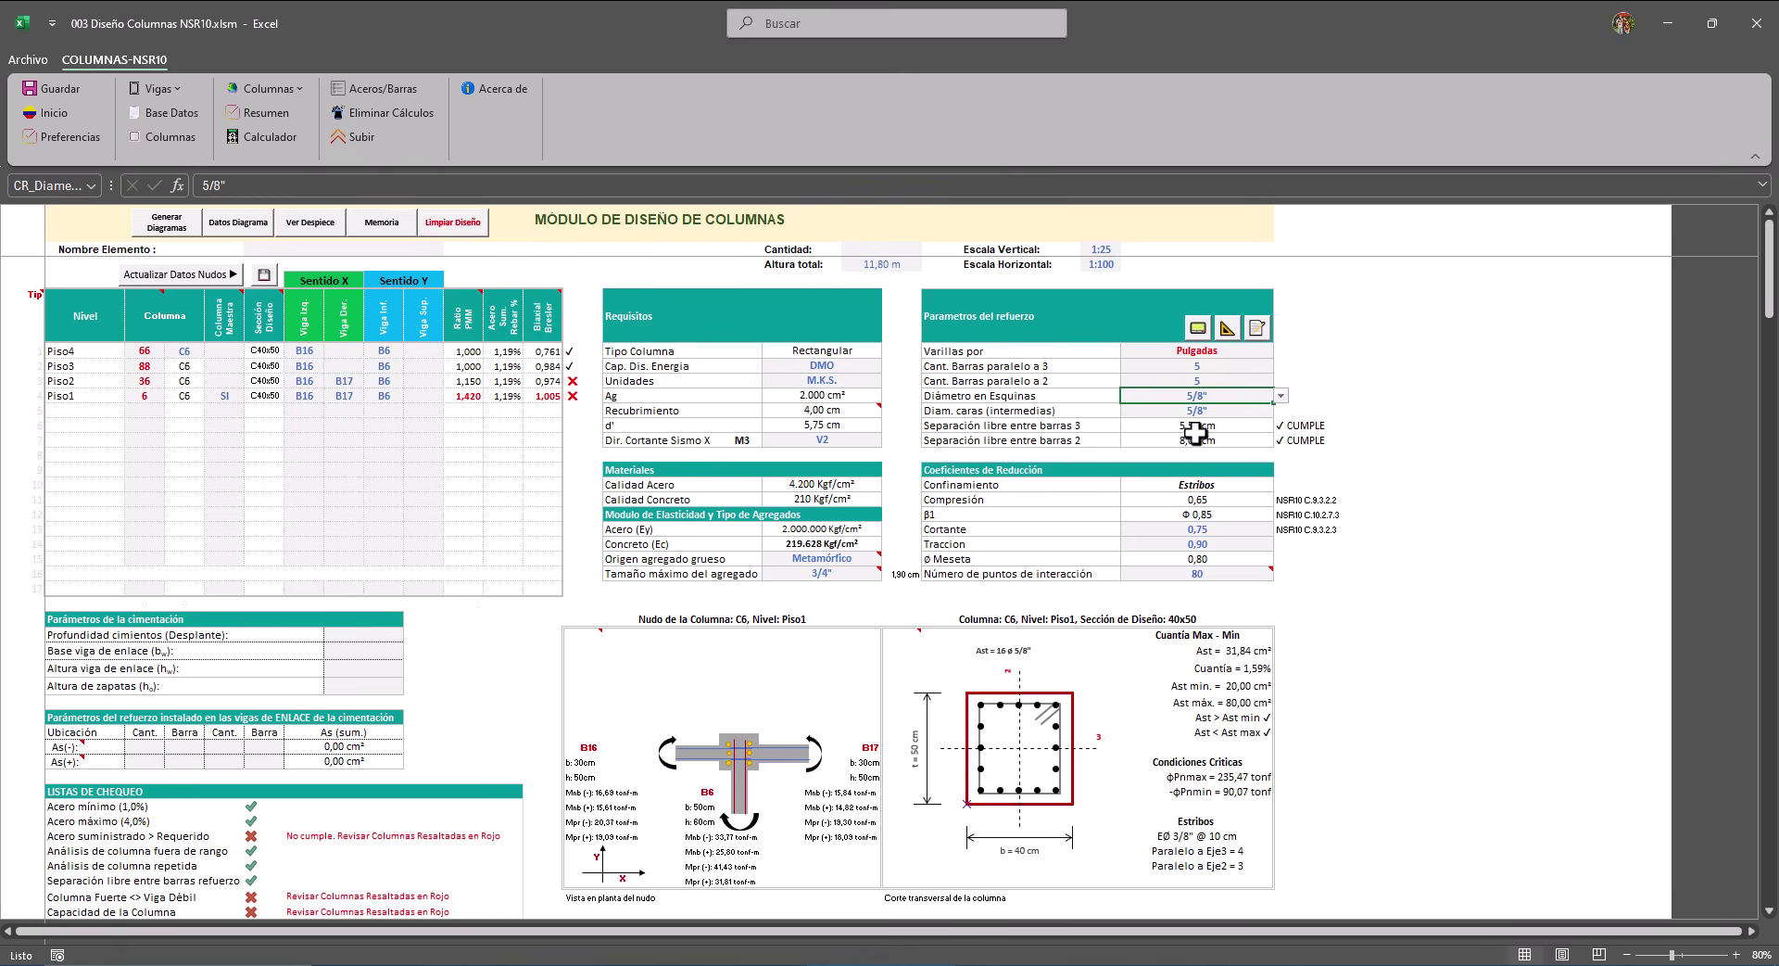
Save the current reinforcement as C6's proposed section.
click(1236, 327)
click(1018, 560)
click(1390, 235)
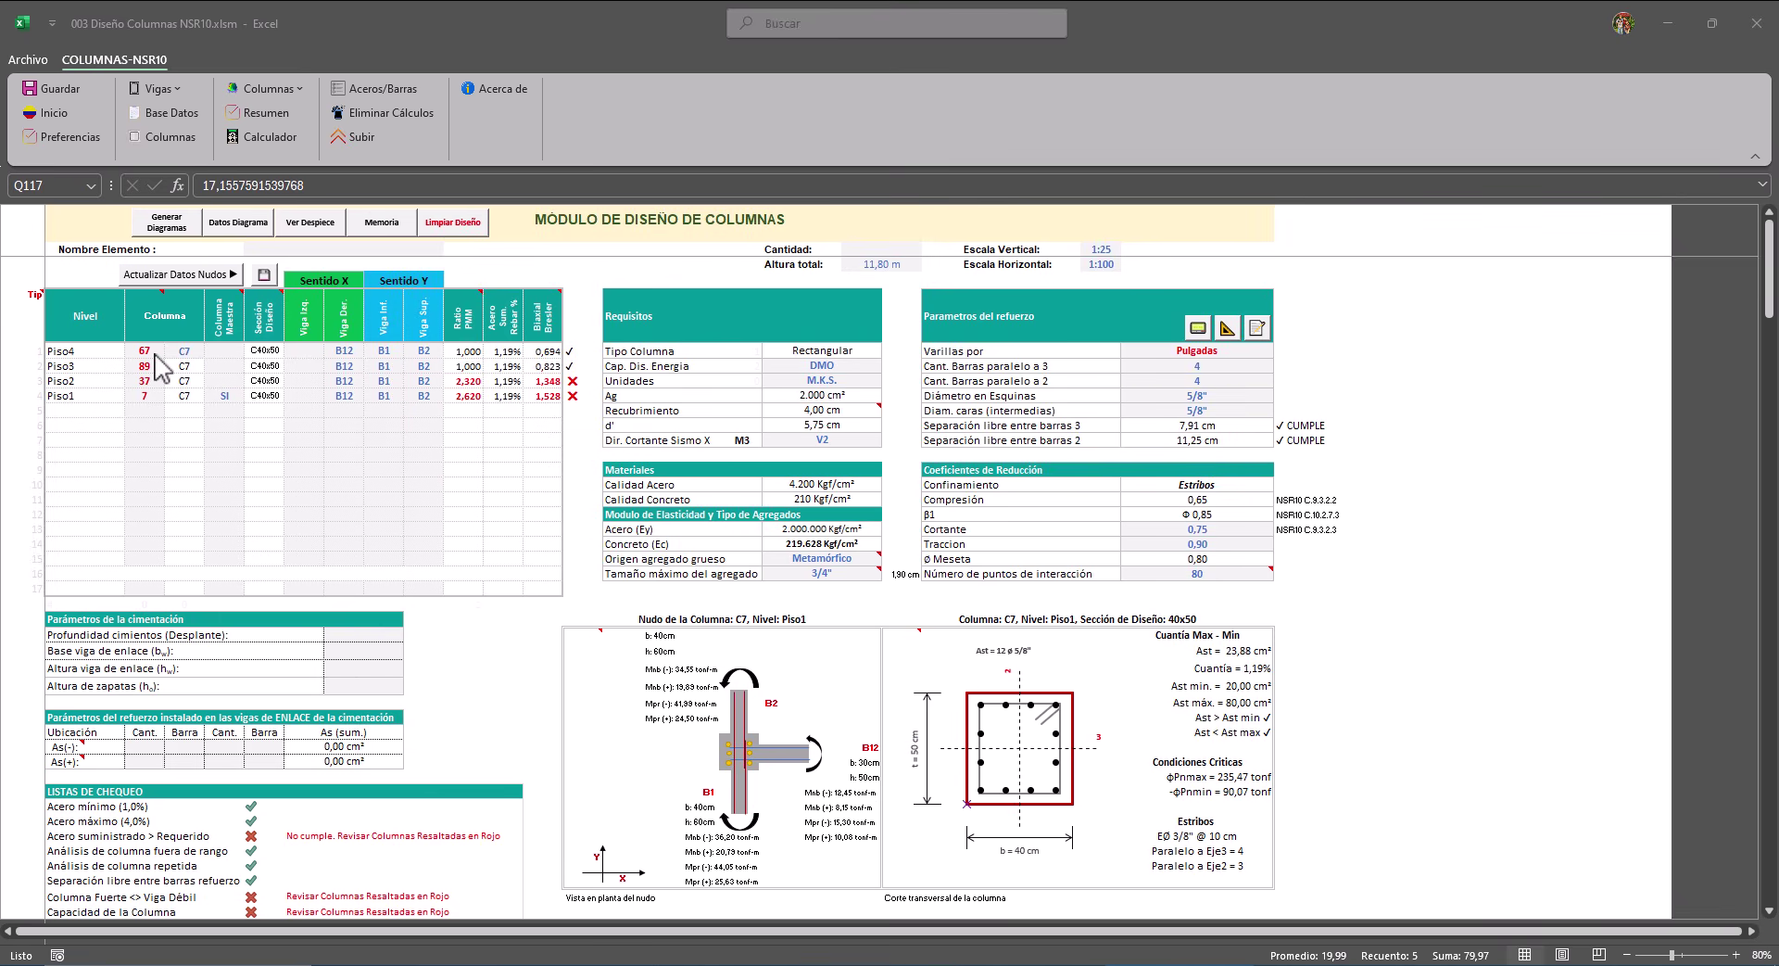
Examine C7's checklist and its strong column-weak beam tables for both seismic directions in the design sheet.
click(725, 954)
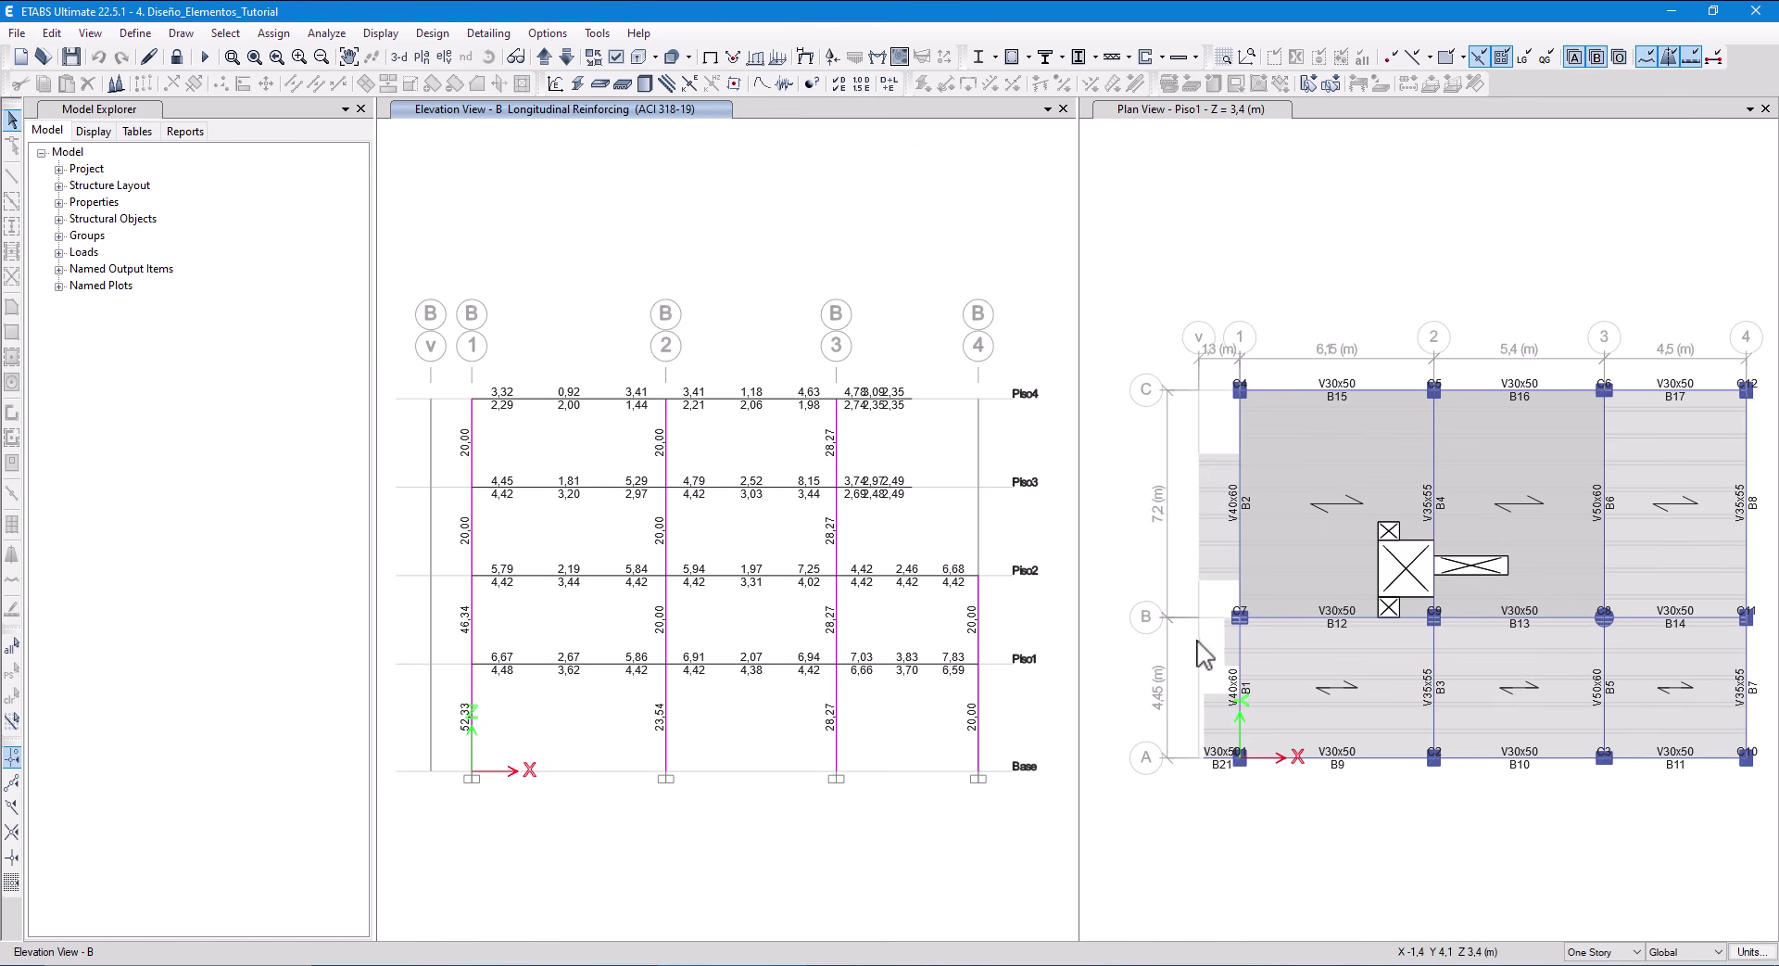
click(607, 964)
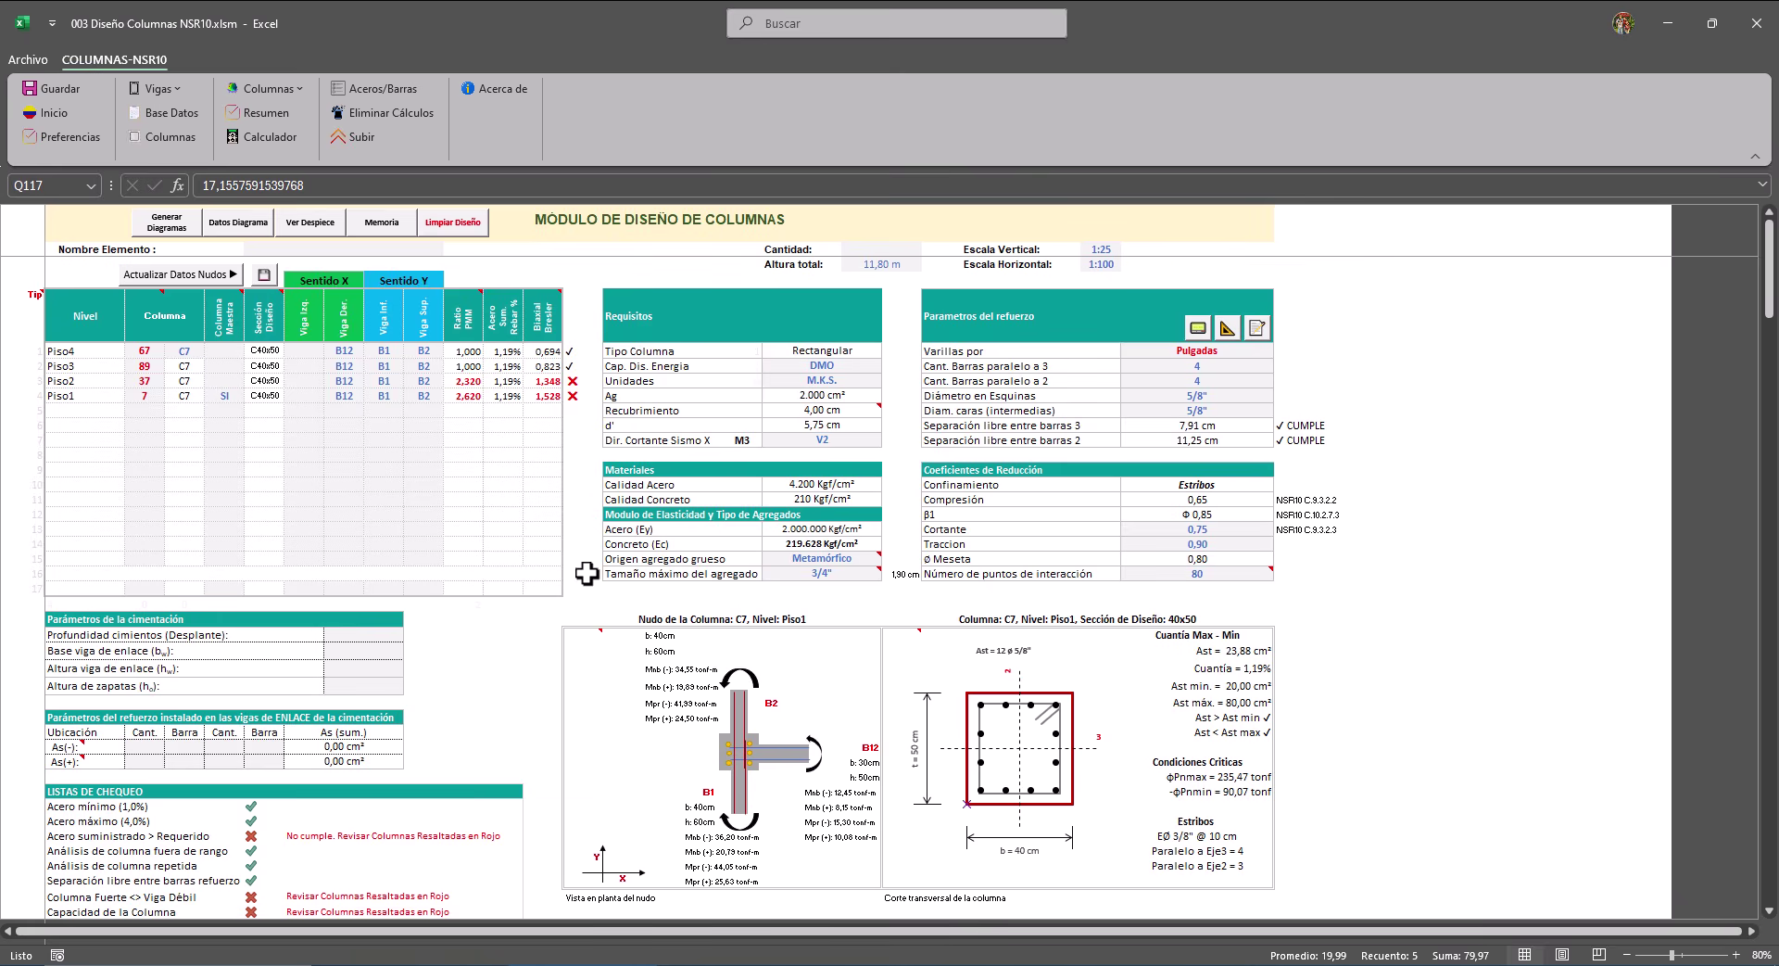
scroll(469, 651, down, 2)
scroll(468, 652, down, 2)
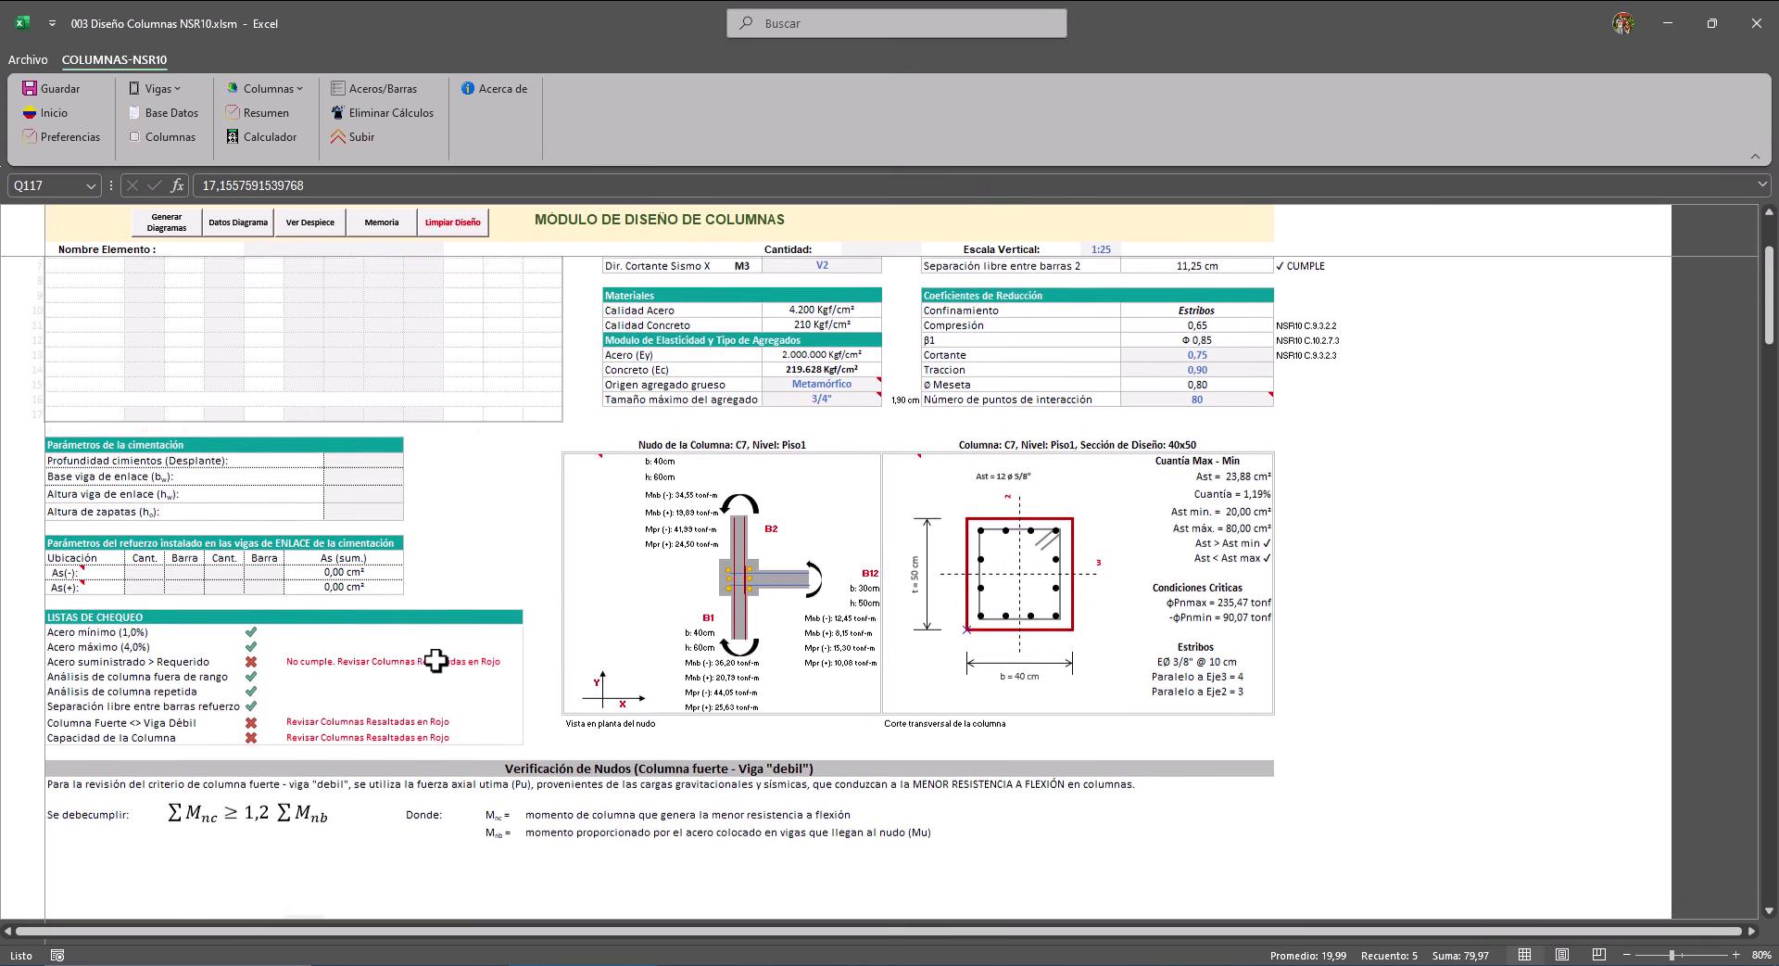
scroll(547, 666, down, 1)
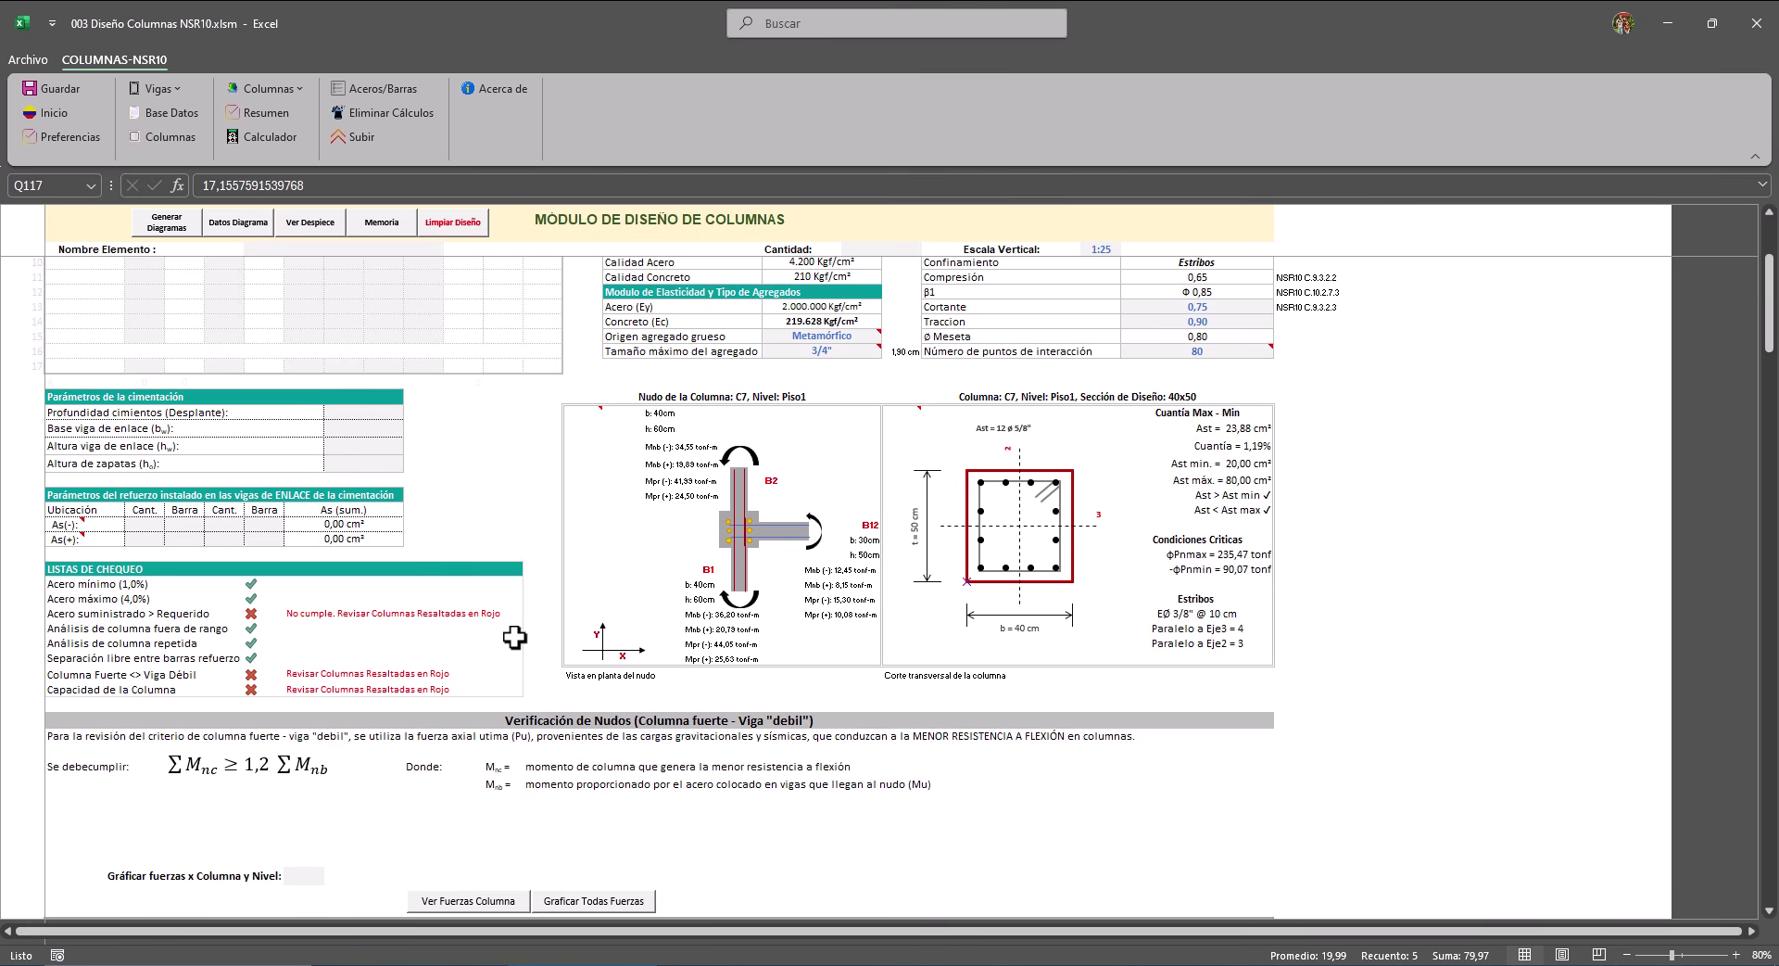
scroll(514, 636, down, 14)
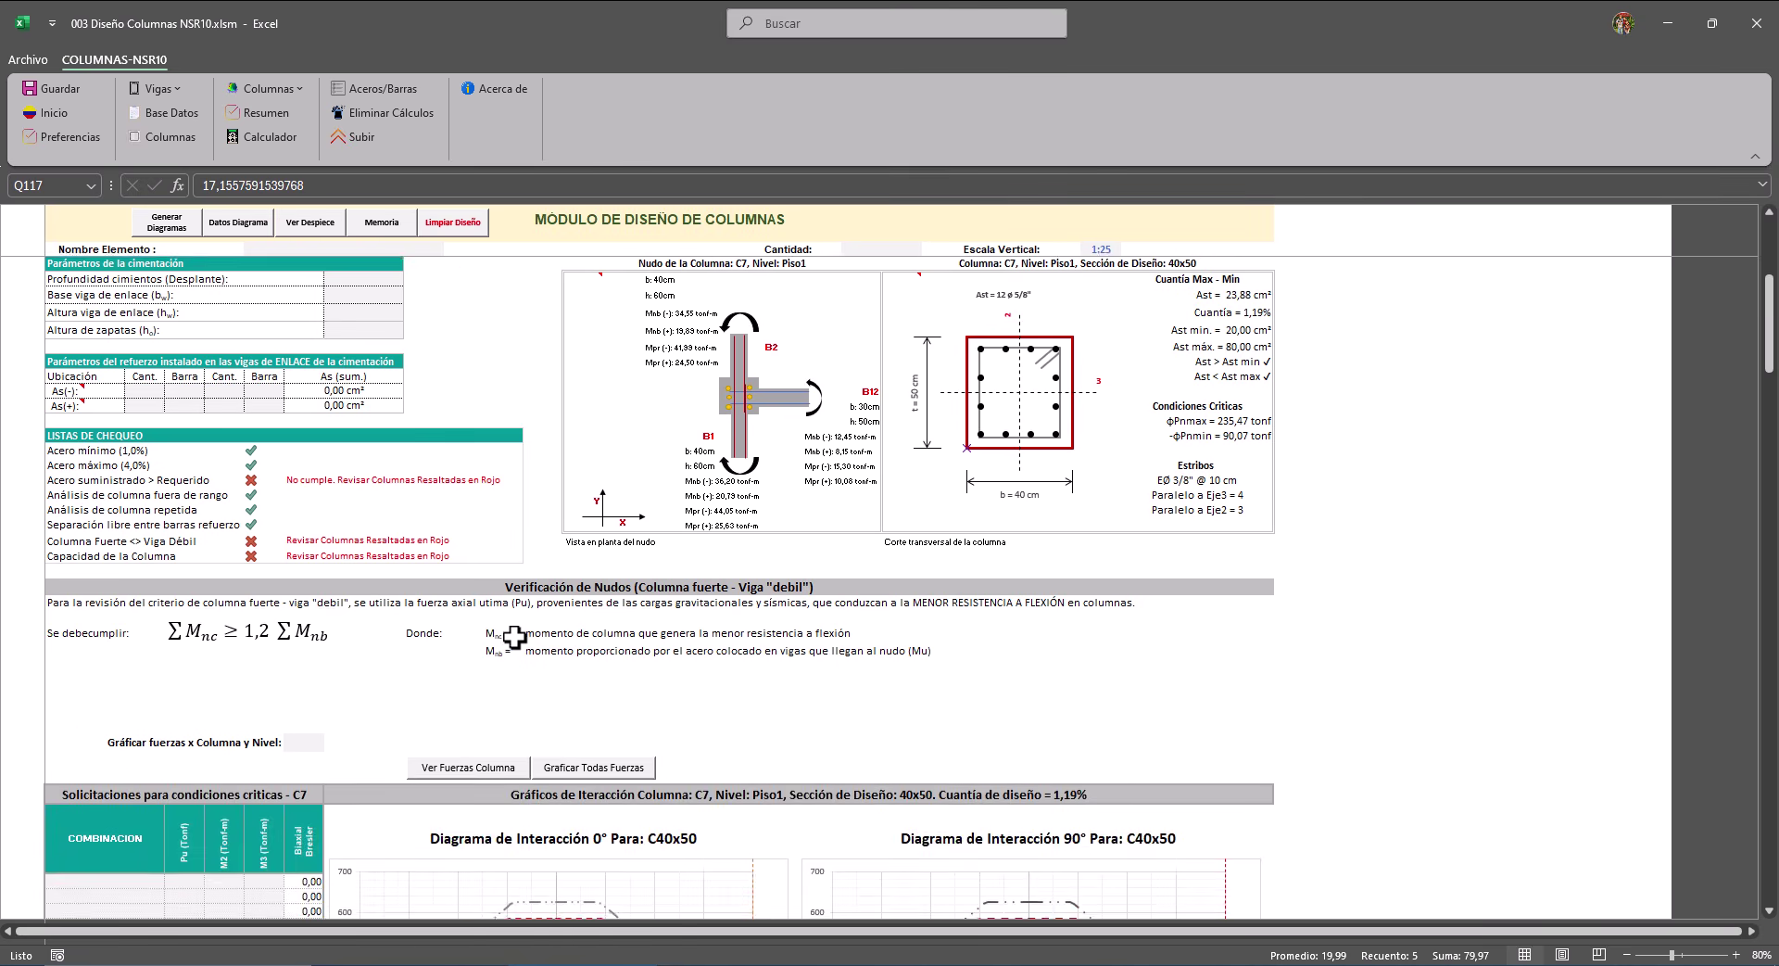
scroll(519, 654, down, 8)
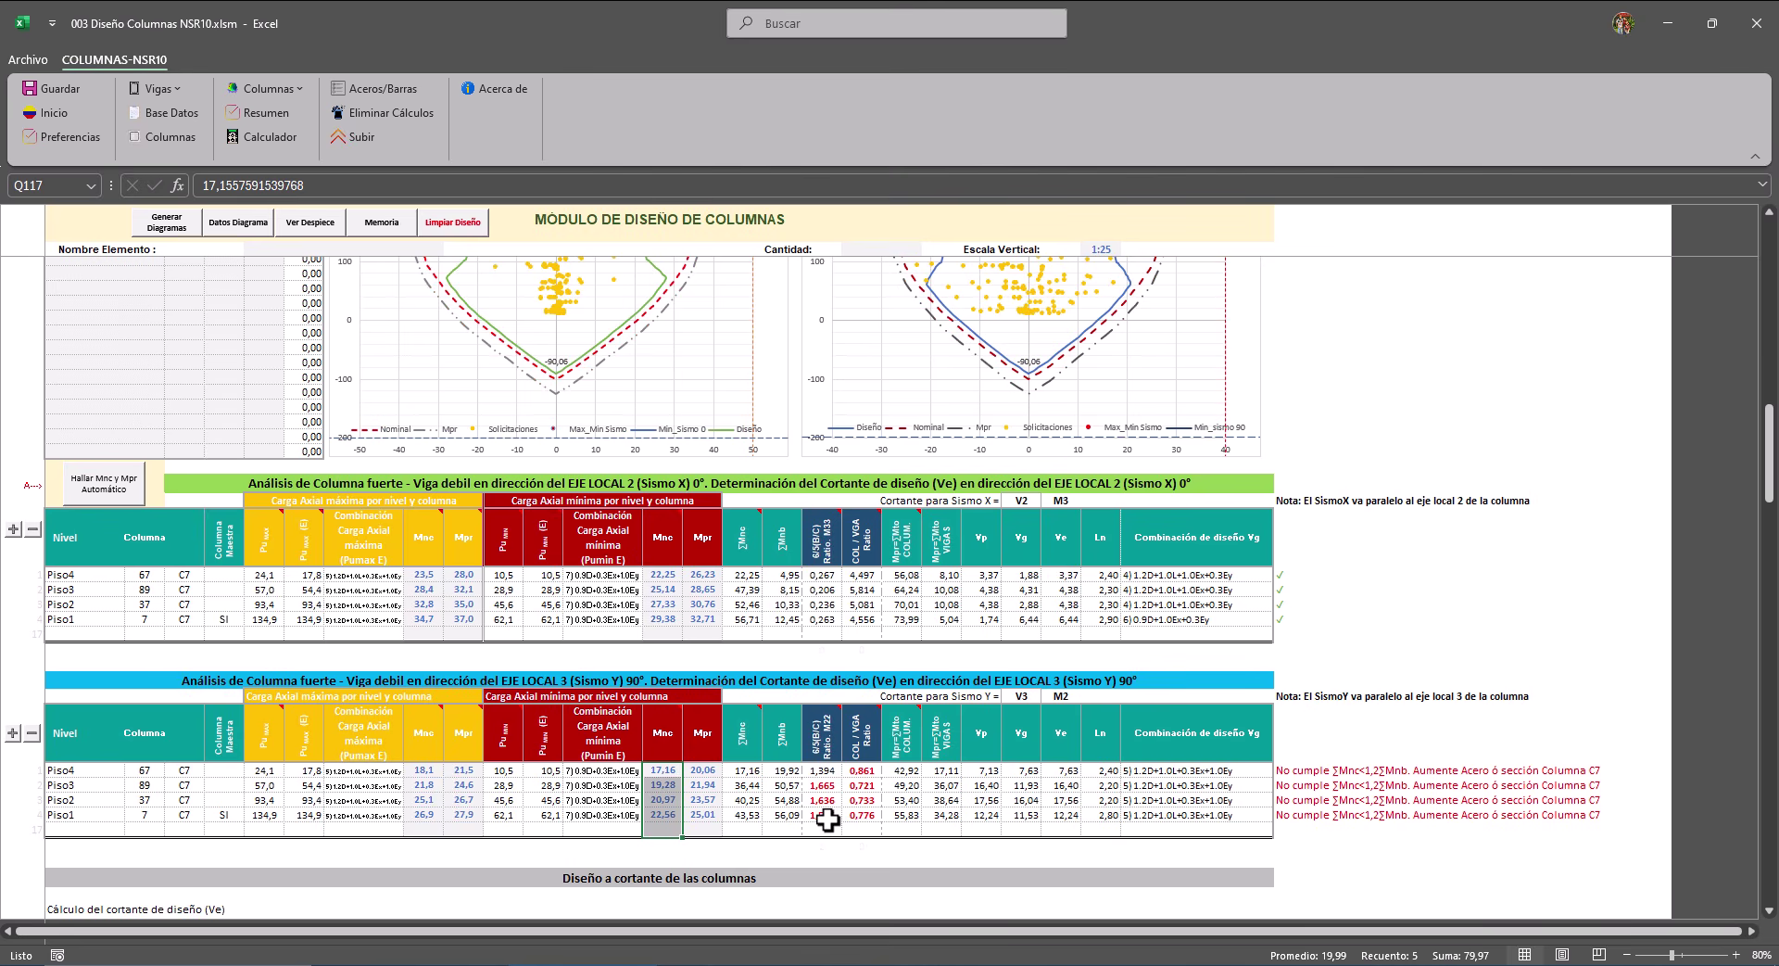
scroll(827, 819, up, 19)
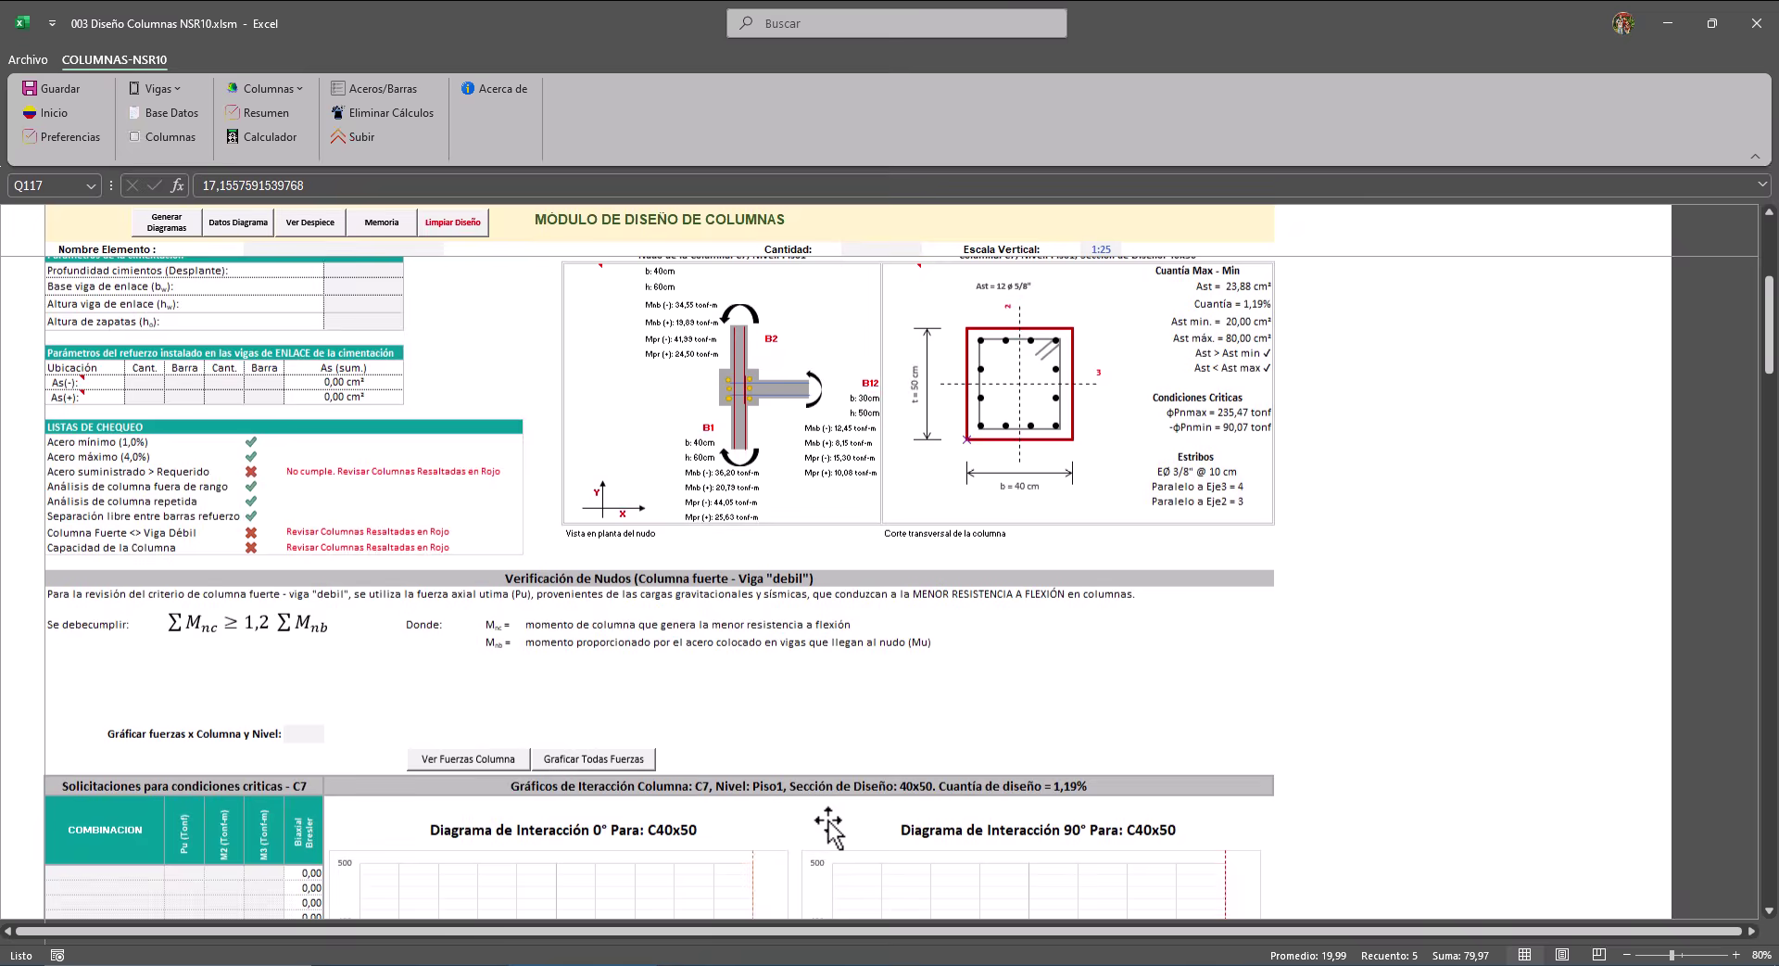
scroll(828, 821, up, 8)
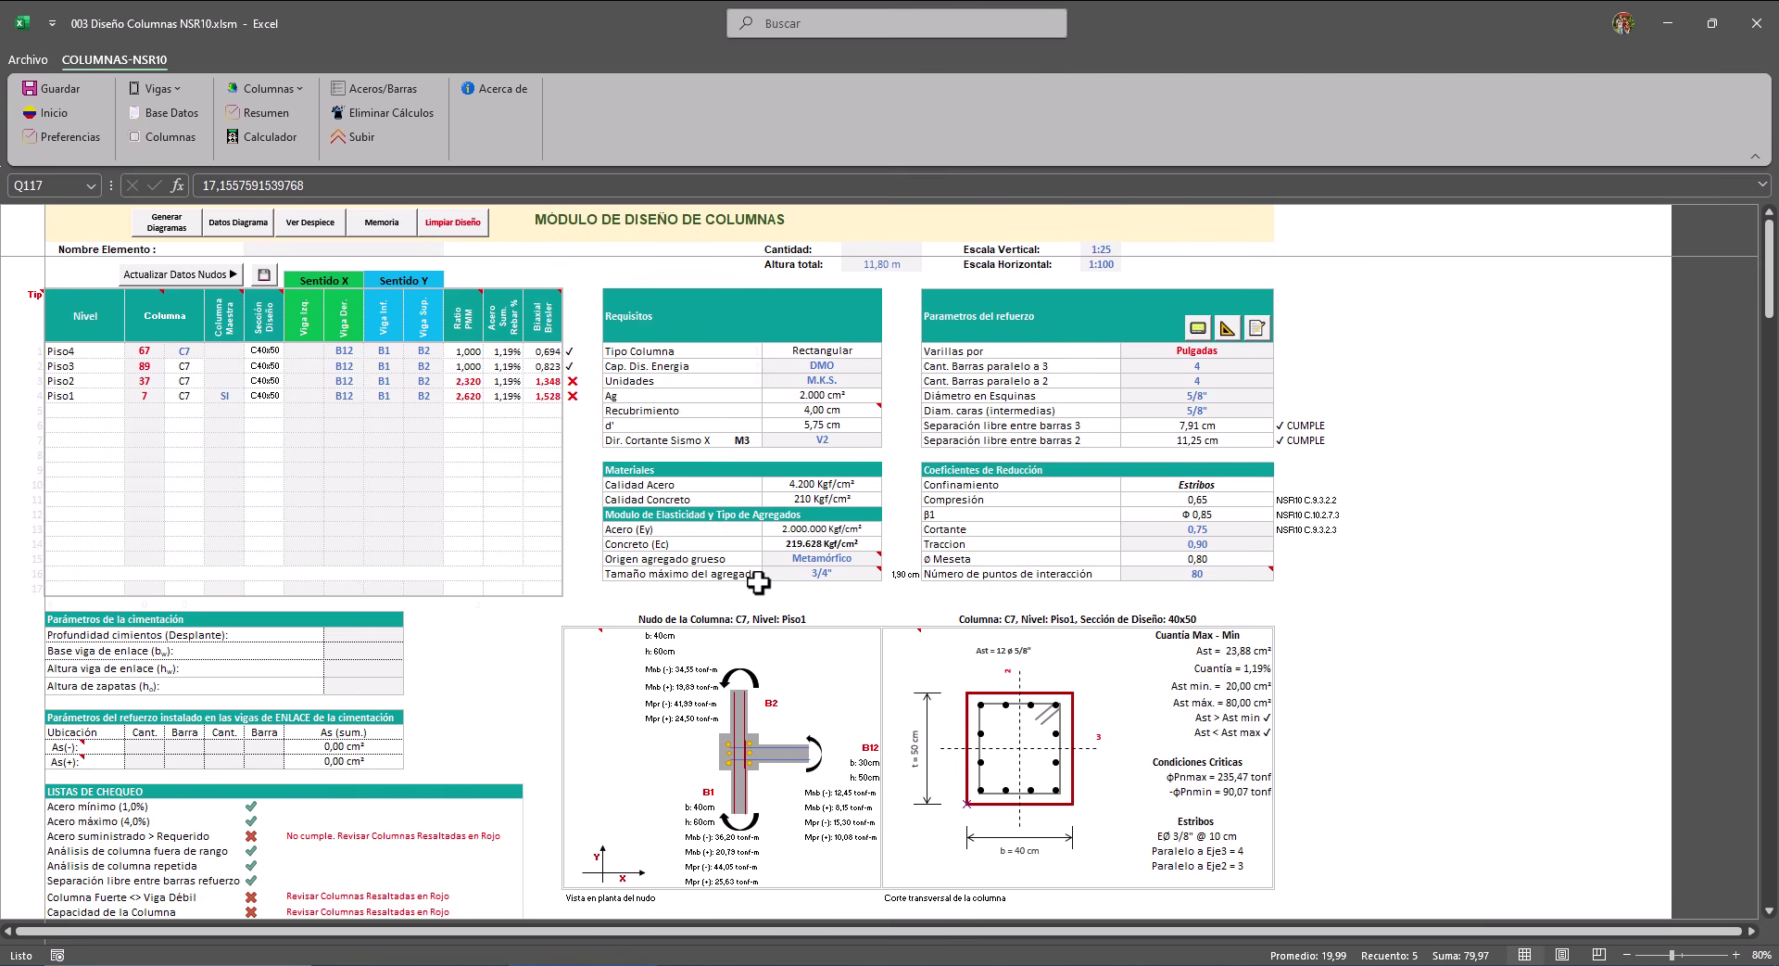
Switch to ETABS, read C7's required longitudinal steel per story in Elevation View B, and return to the Excel workbook.
key(alt+Tab)
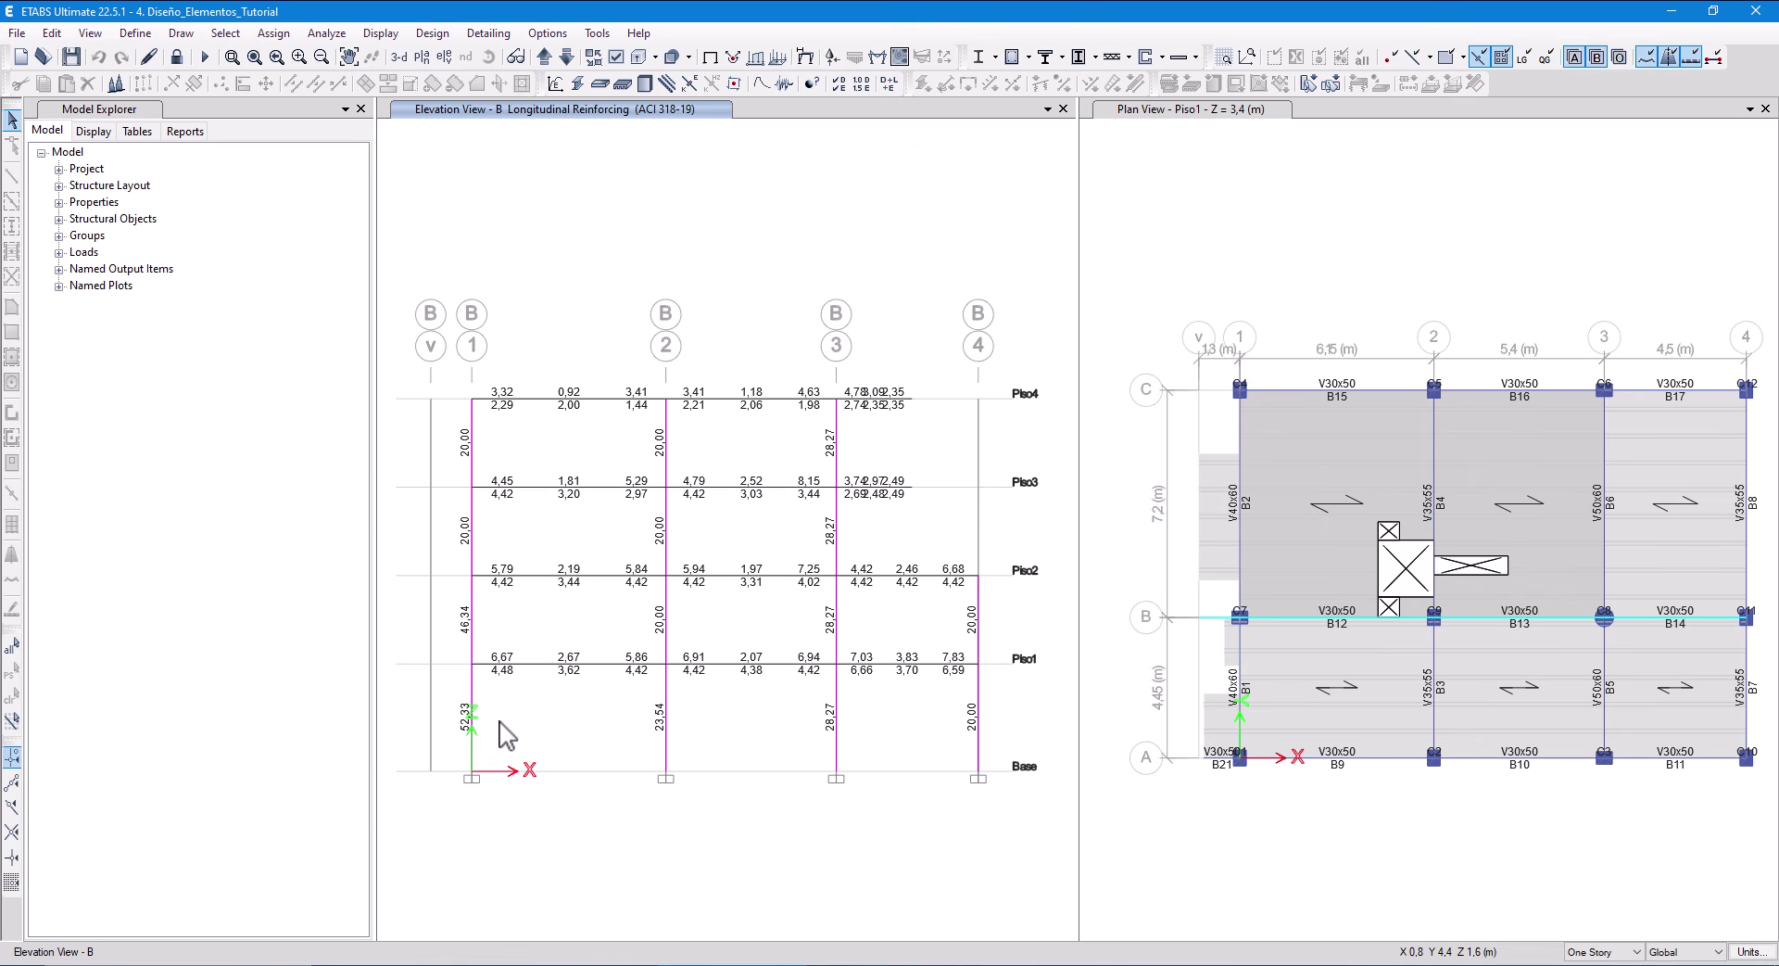
mouse_move(552, 418)
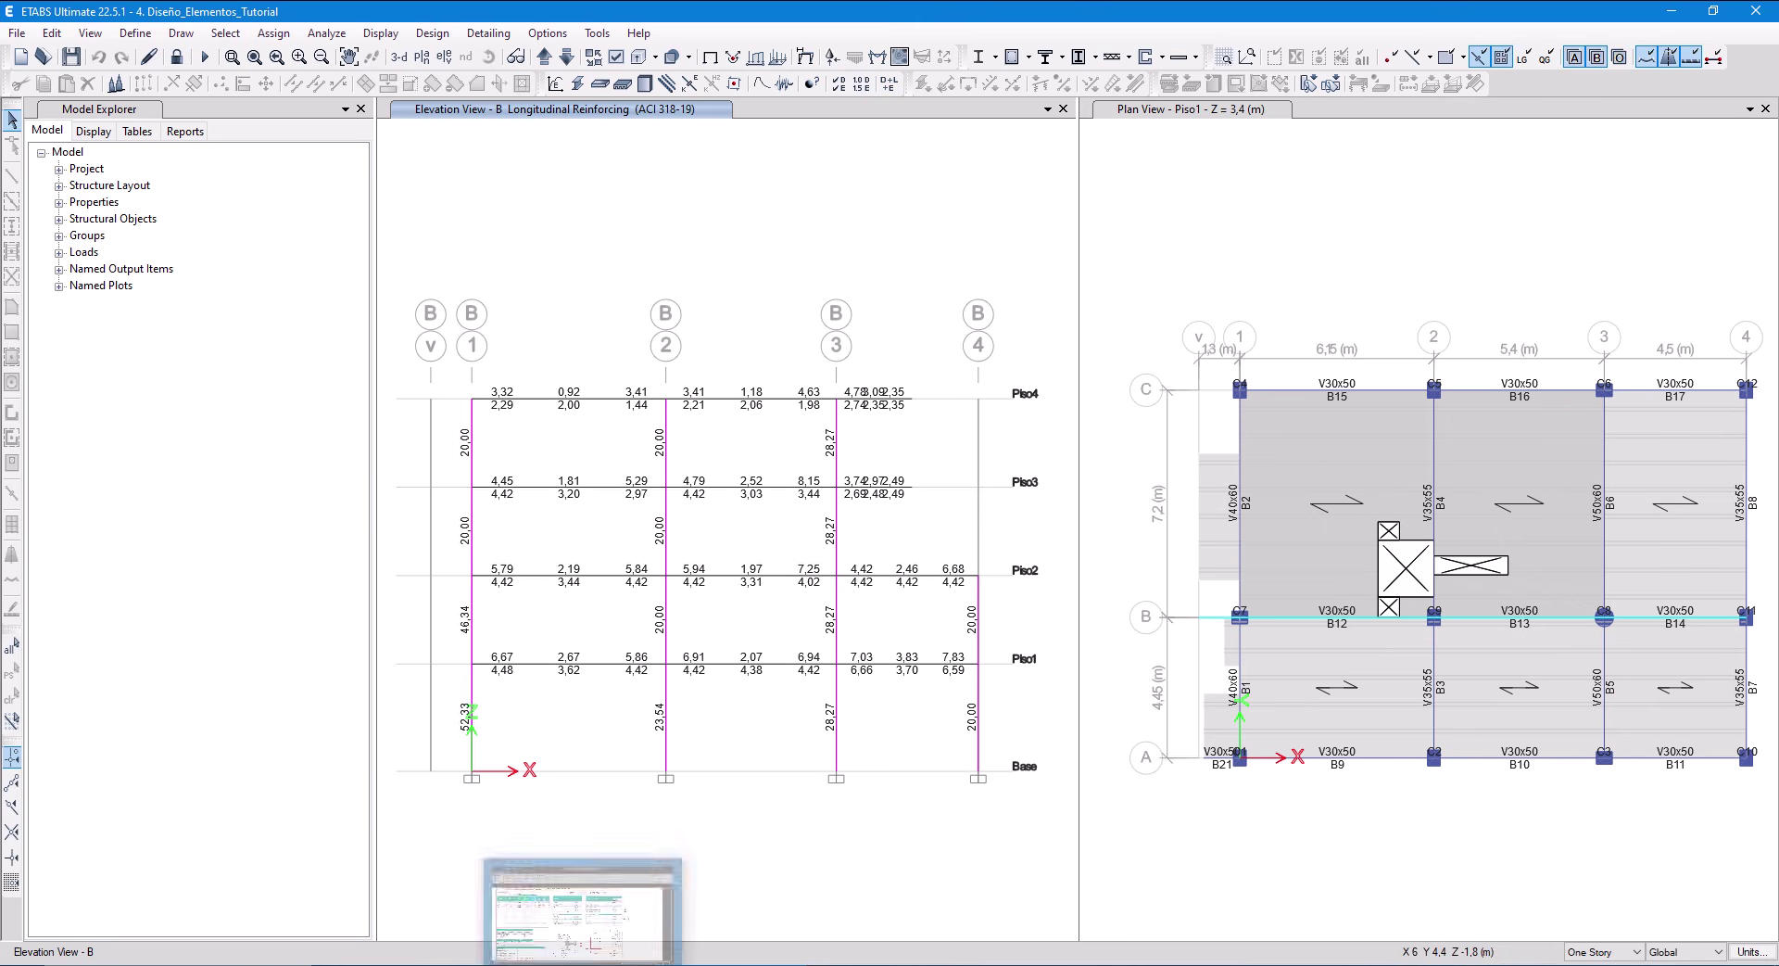
click(598, 964)
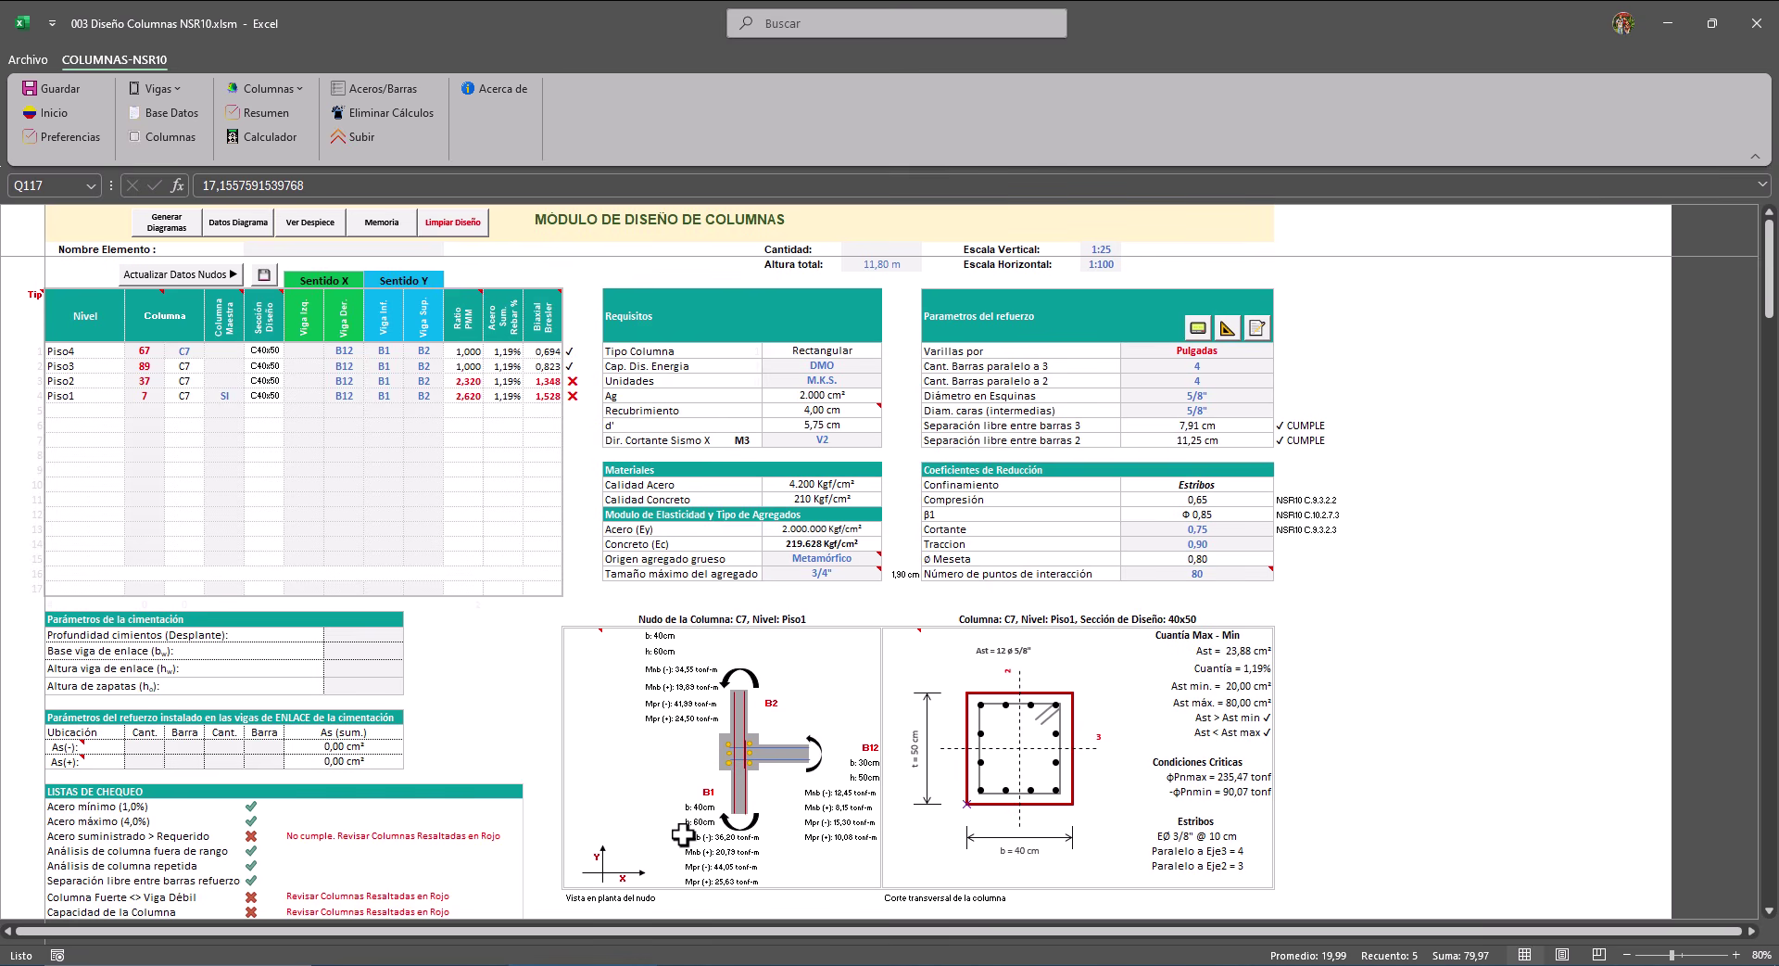
Calculate 3/4" bar combinations for a required steel area of 52.33 cm² and highlight the 20-bar option.
click(1198, 332)
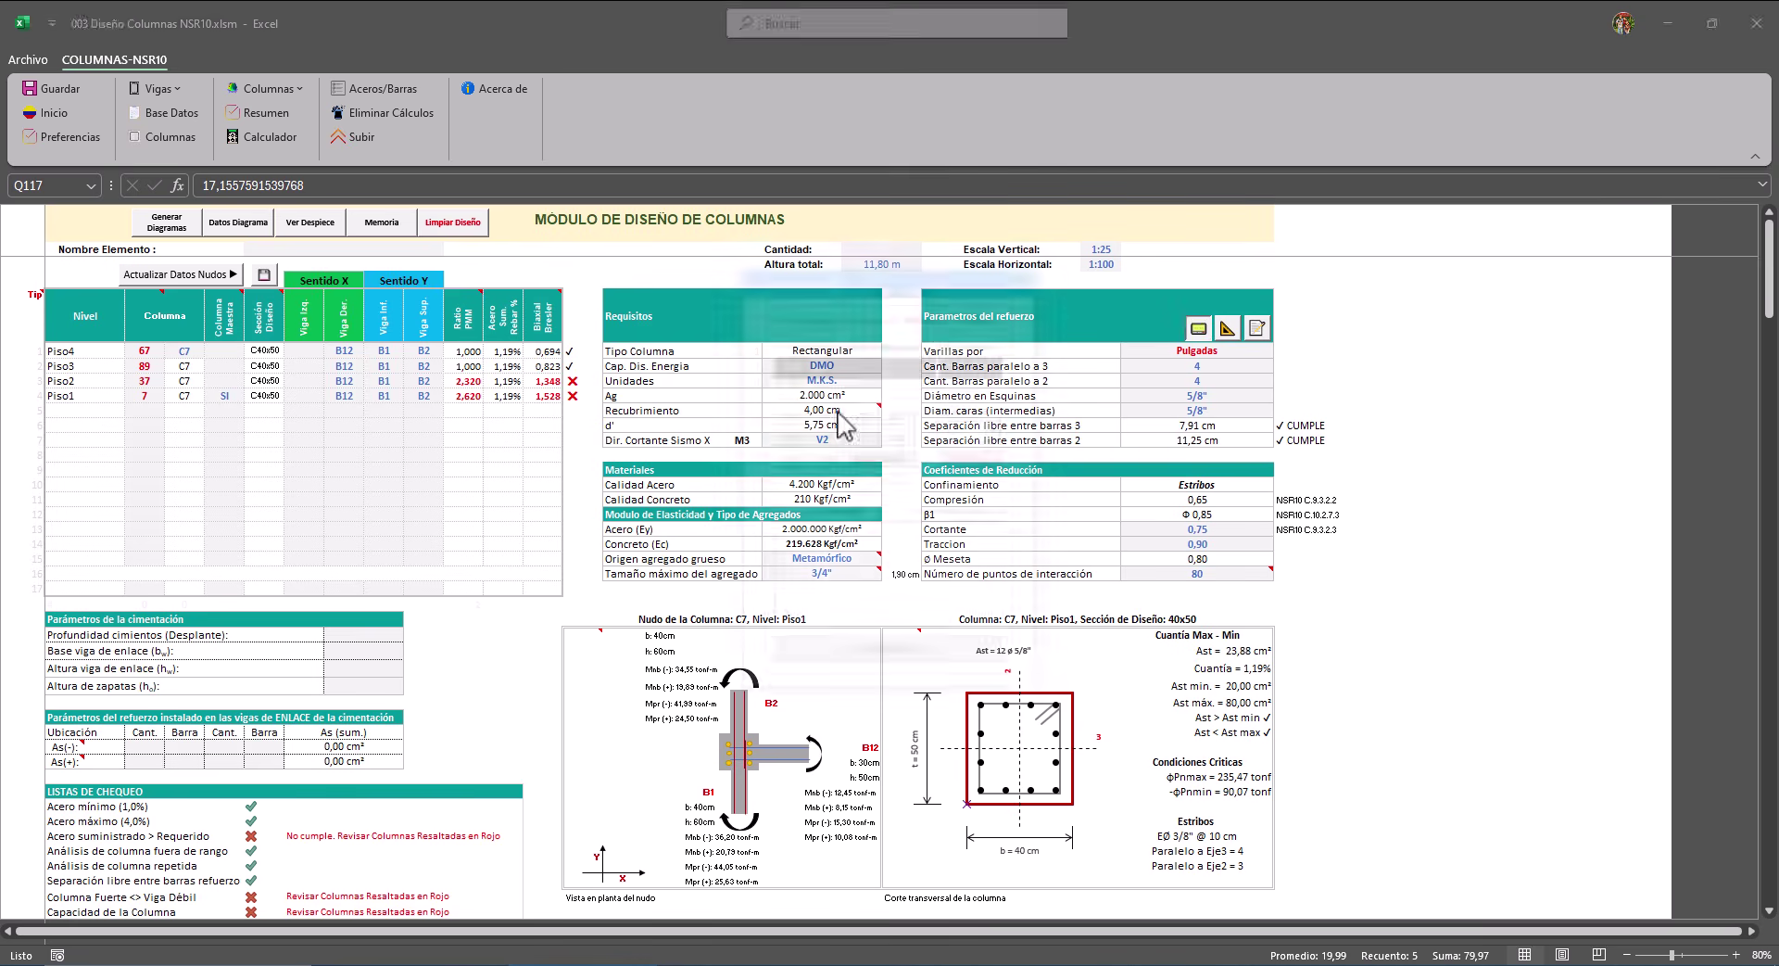
click(964, 460)
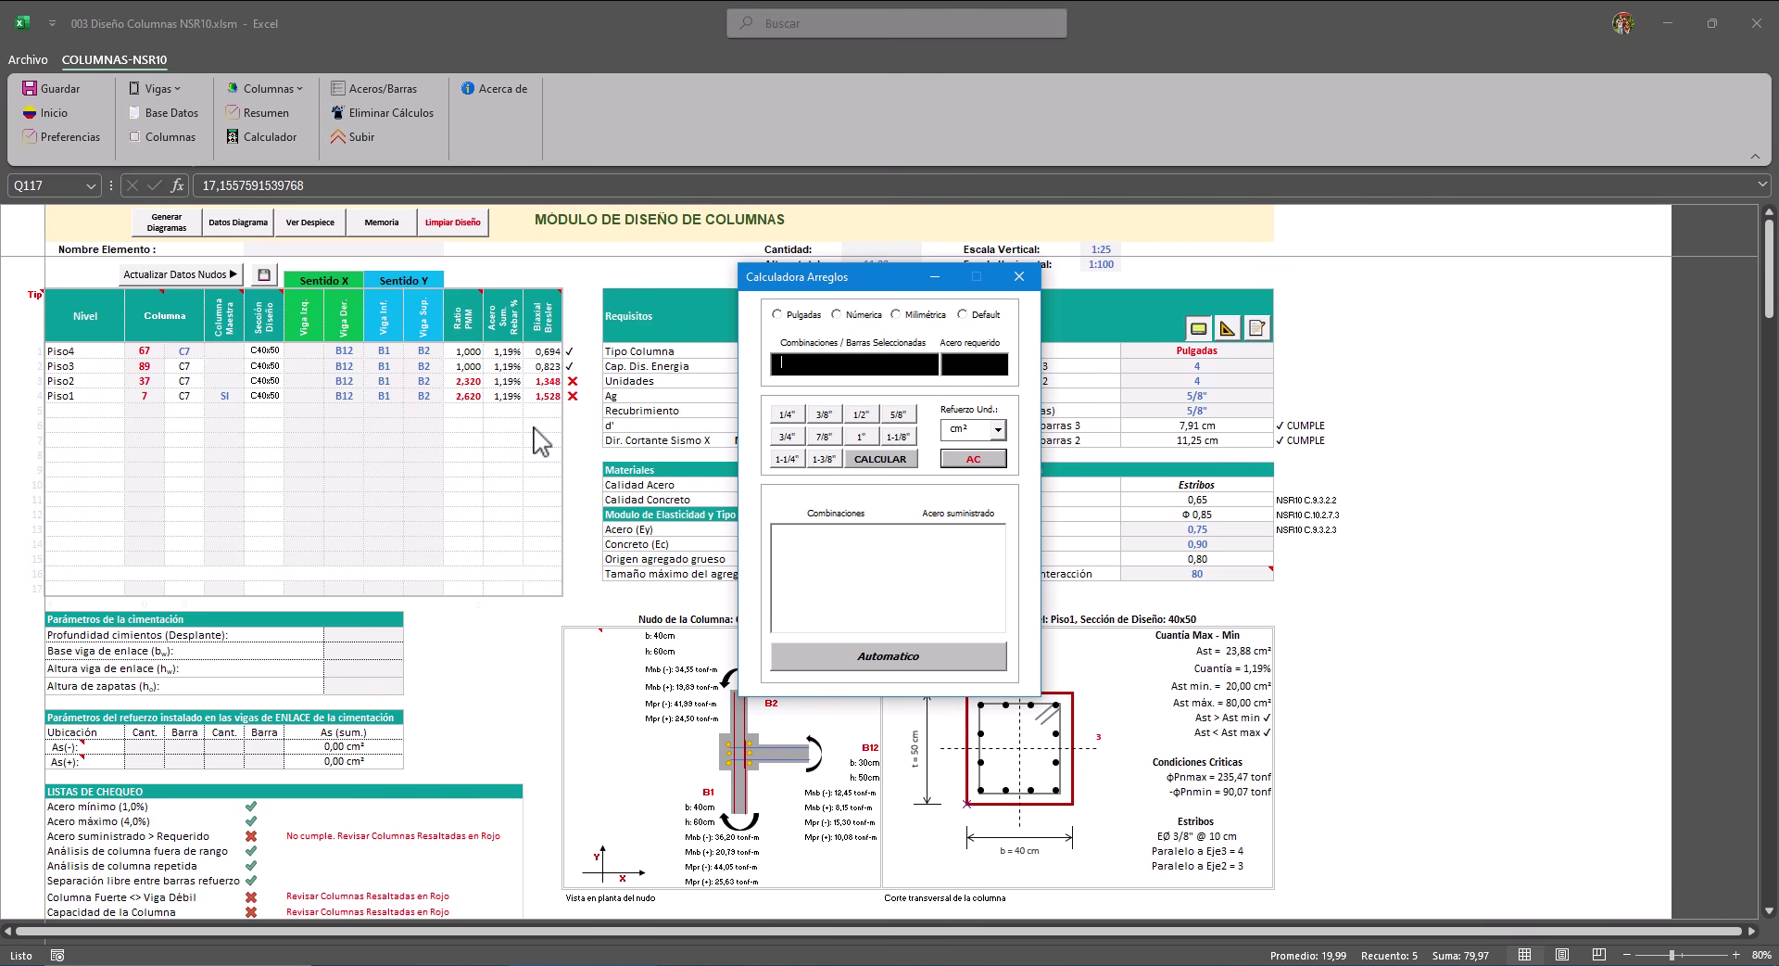
text(52.33)
drag(819, 361, 716, 368)
click(787, 436)
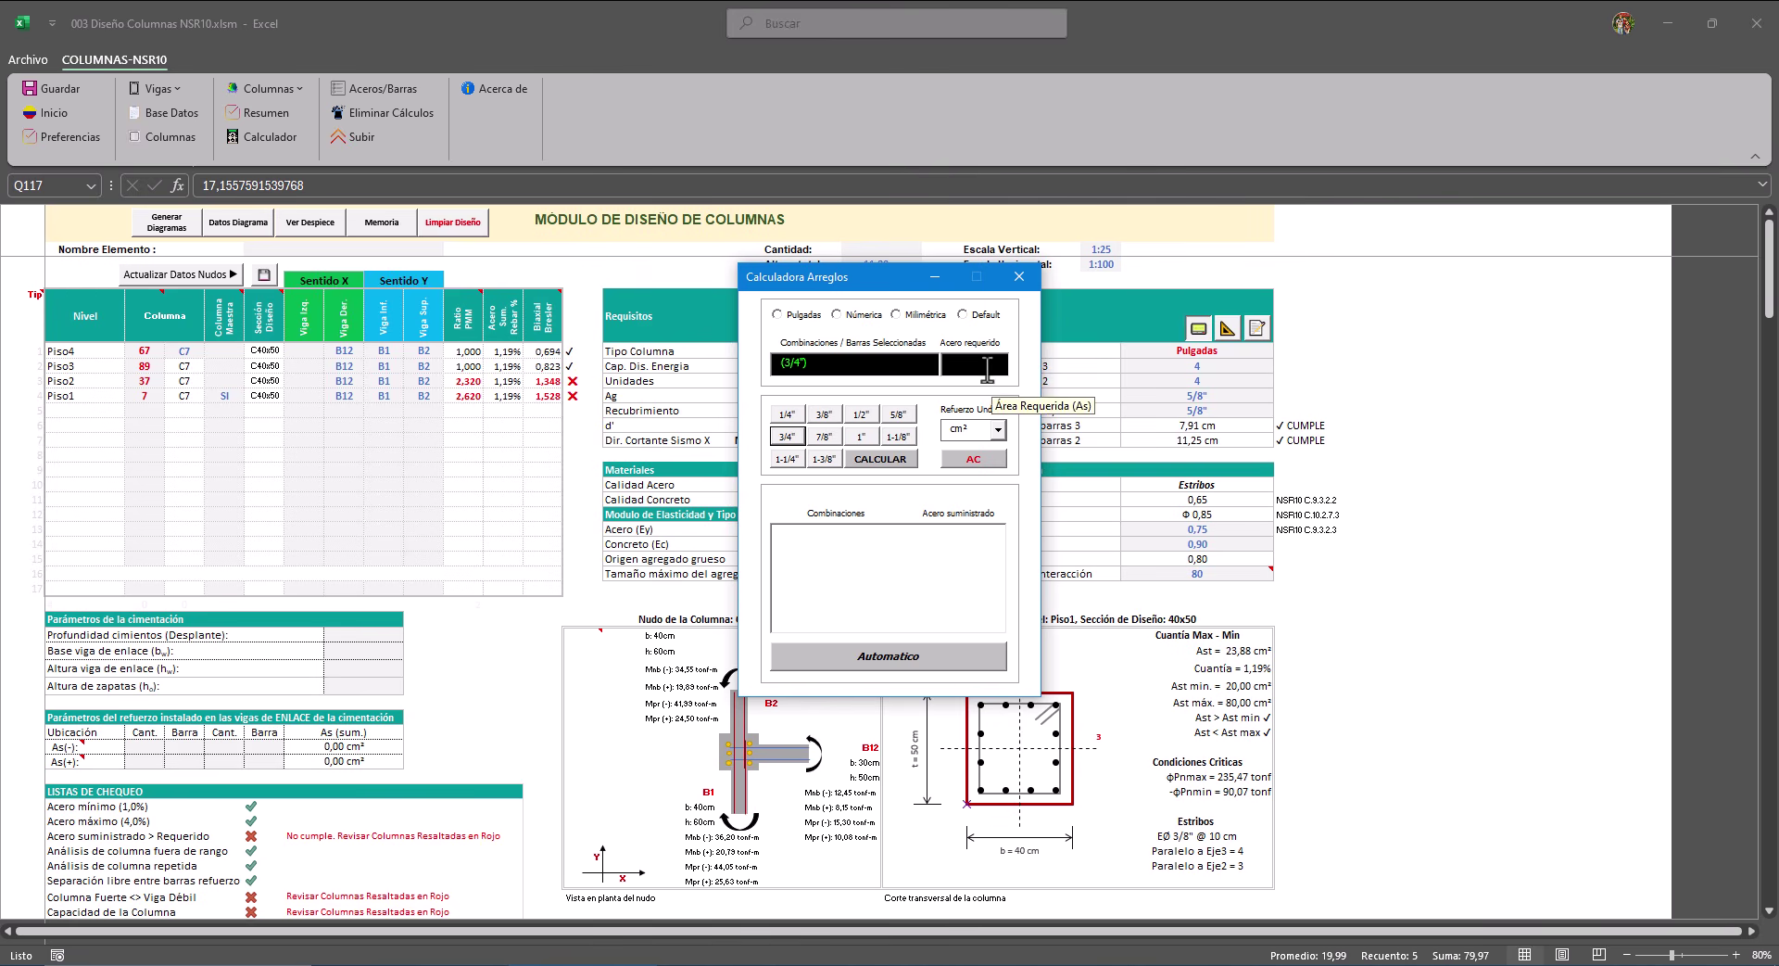
text(52.33)
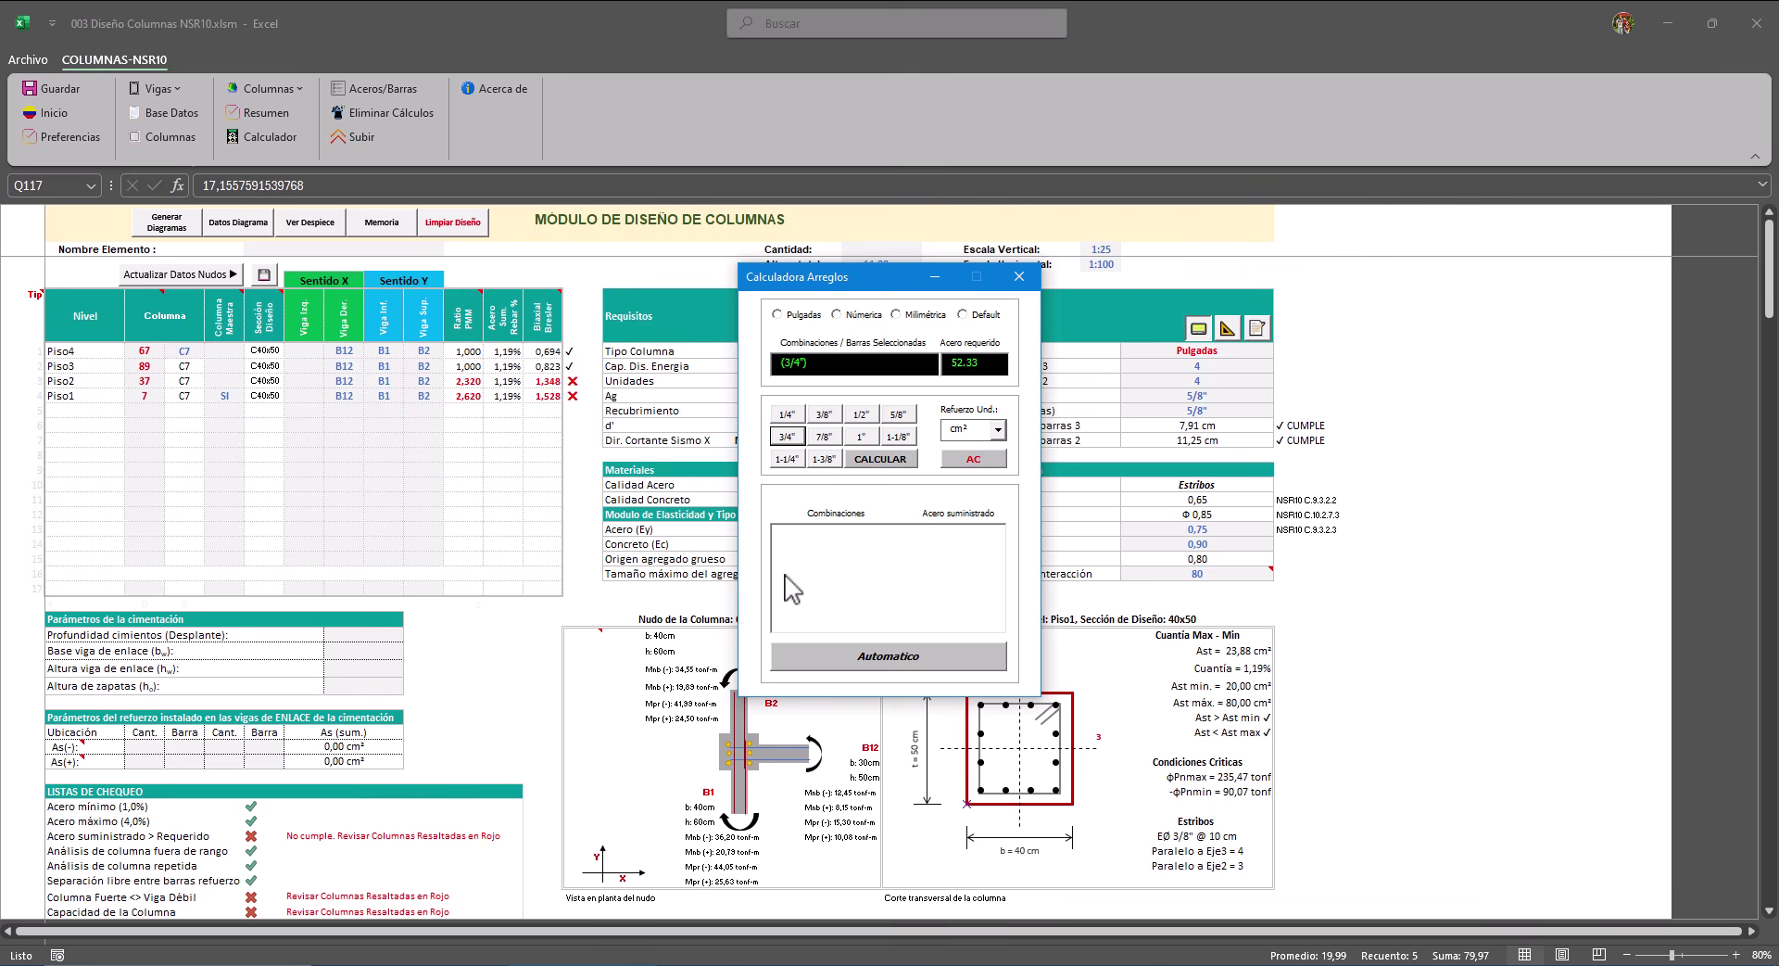
click(894, 679)
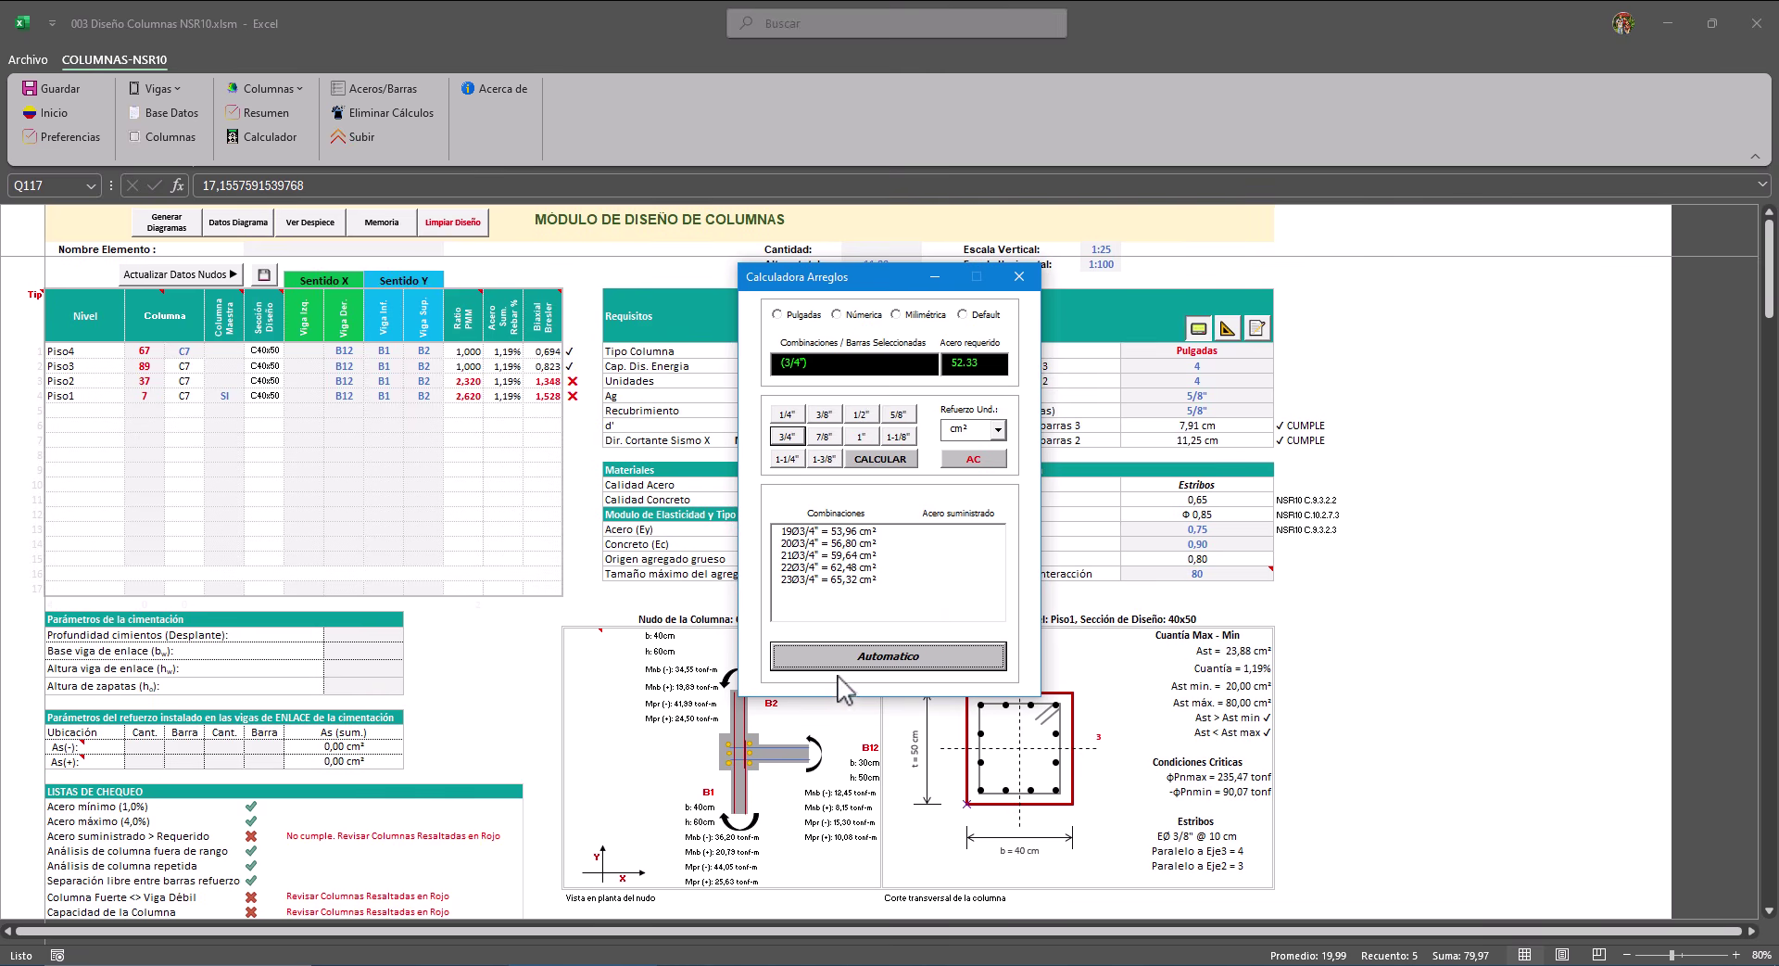
click(808, 544)
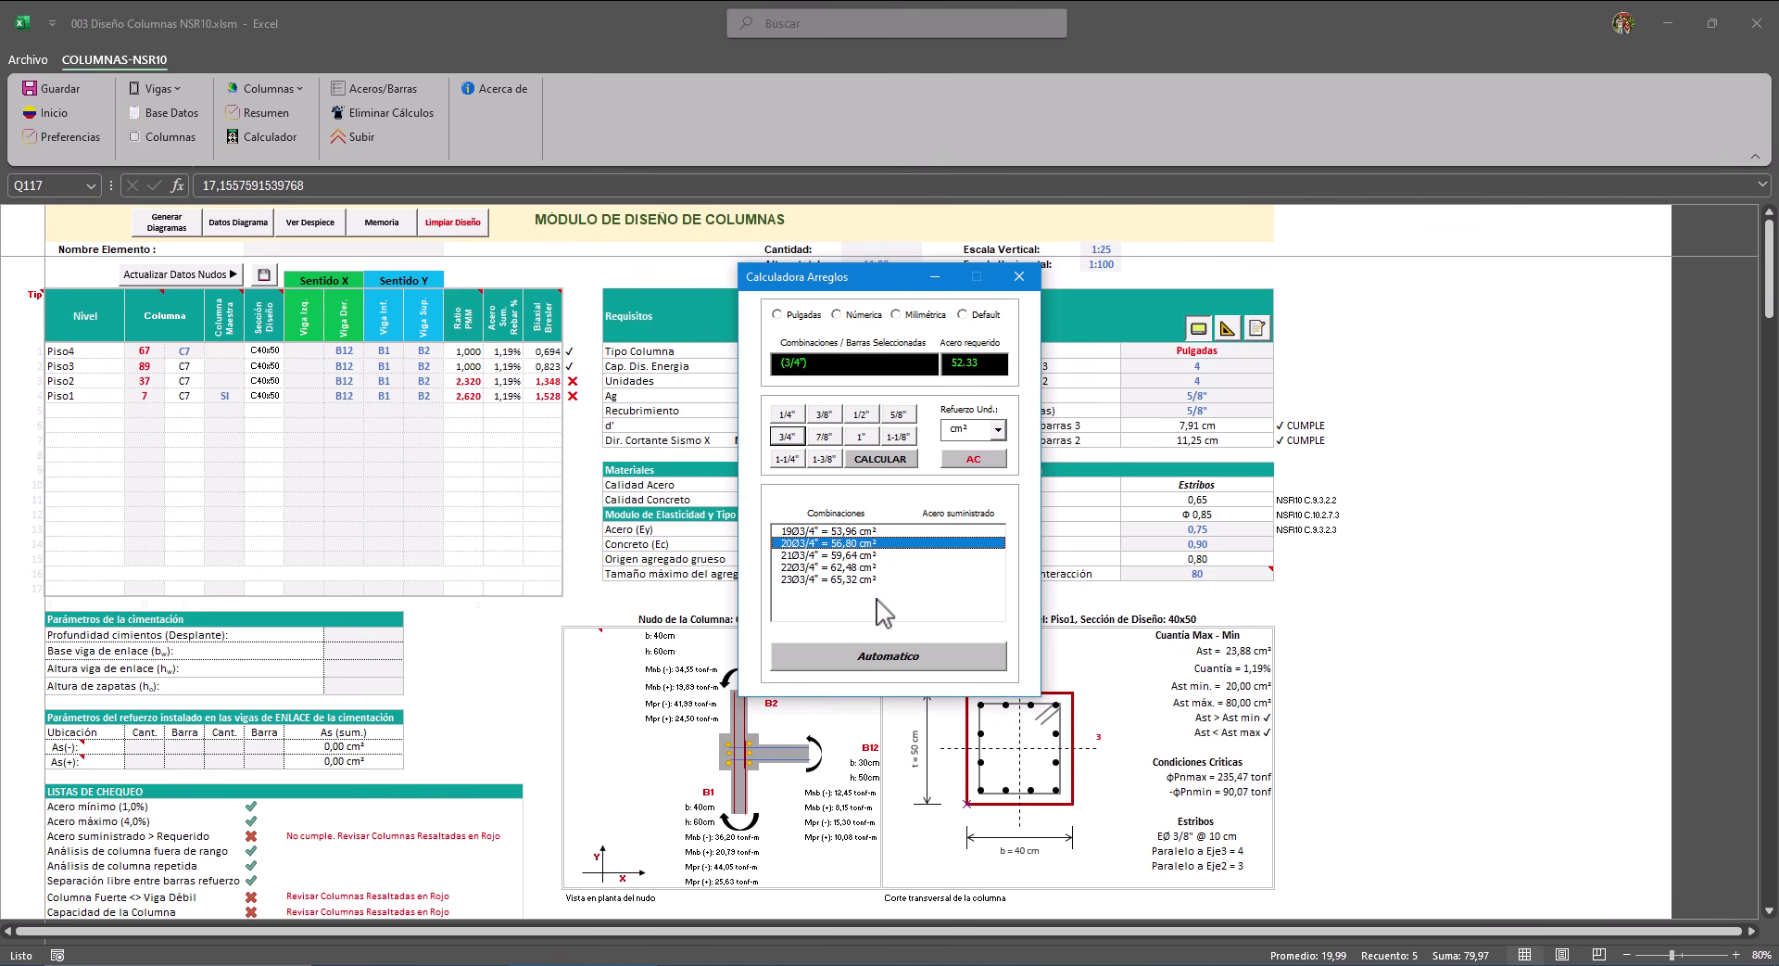
Recalculate the 52.33 cm² combinations with 7/8" bars and highlight the 14-bar option.
drag(821, 360, 752, 353)
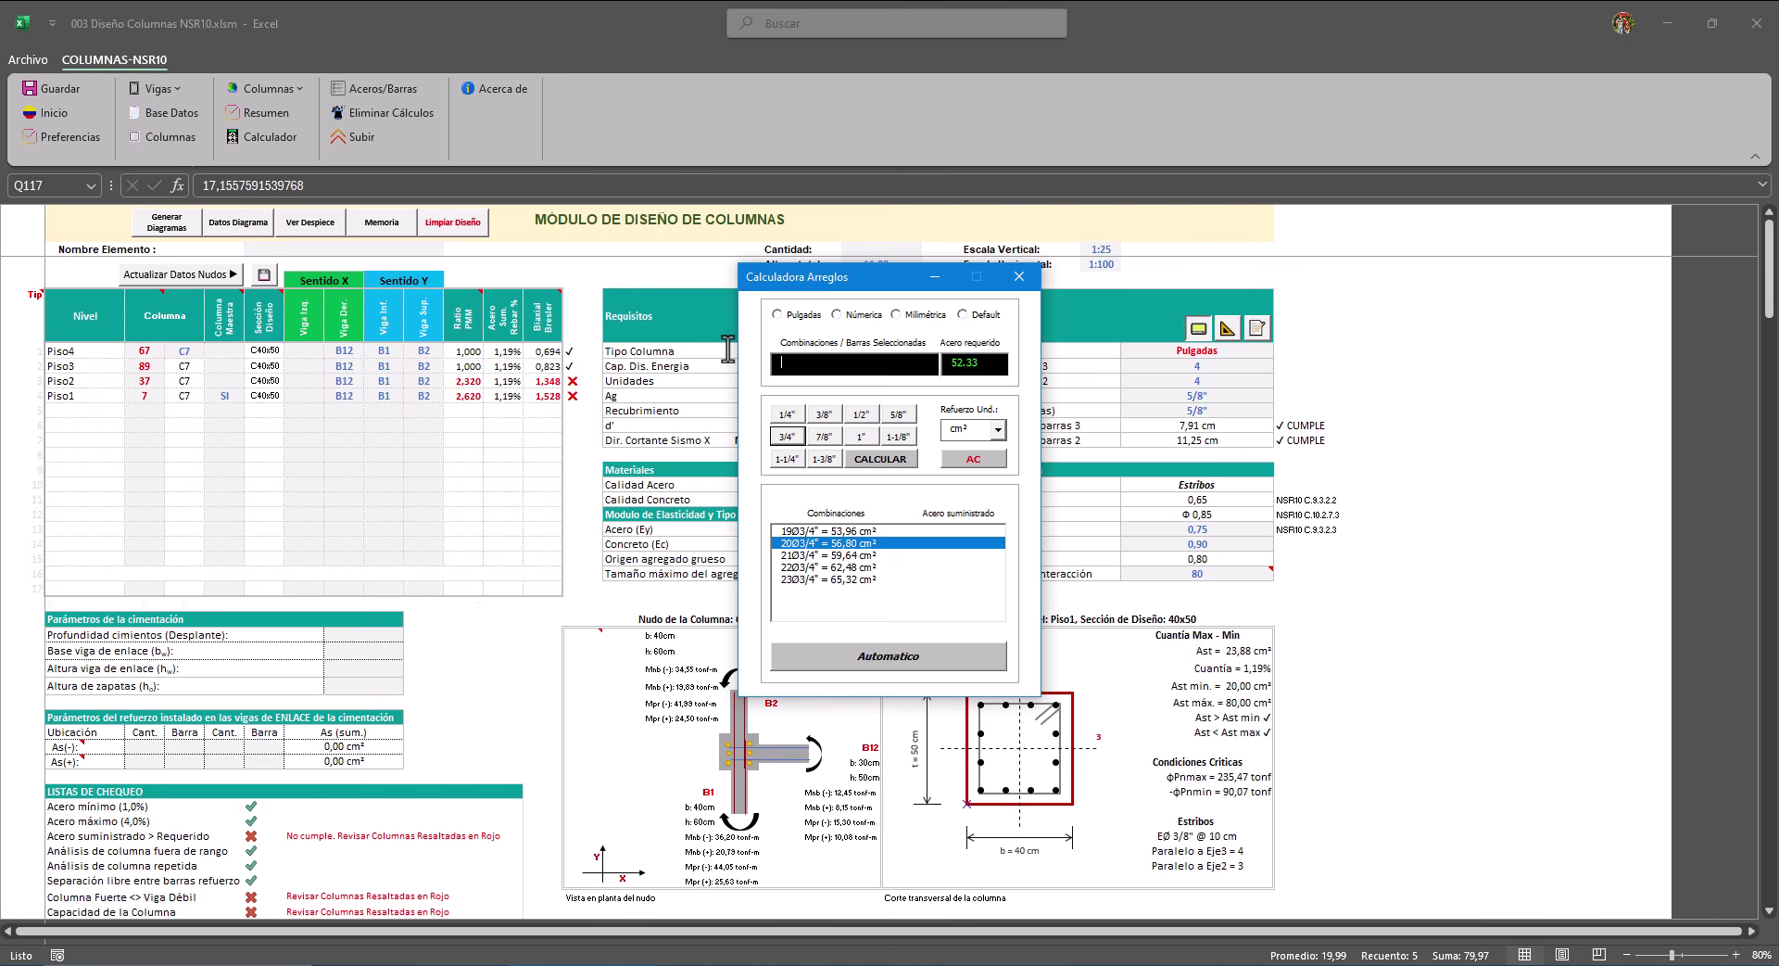
click(824, 436)
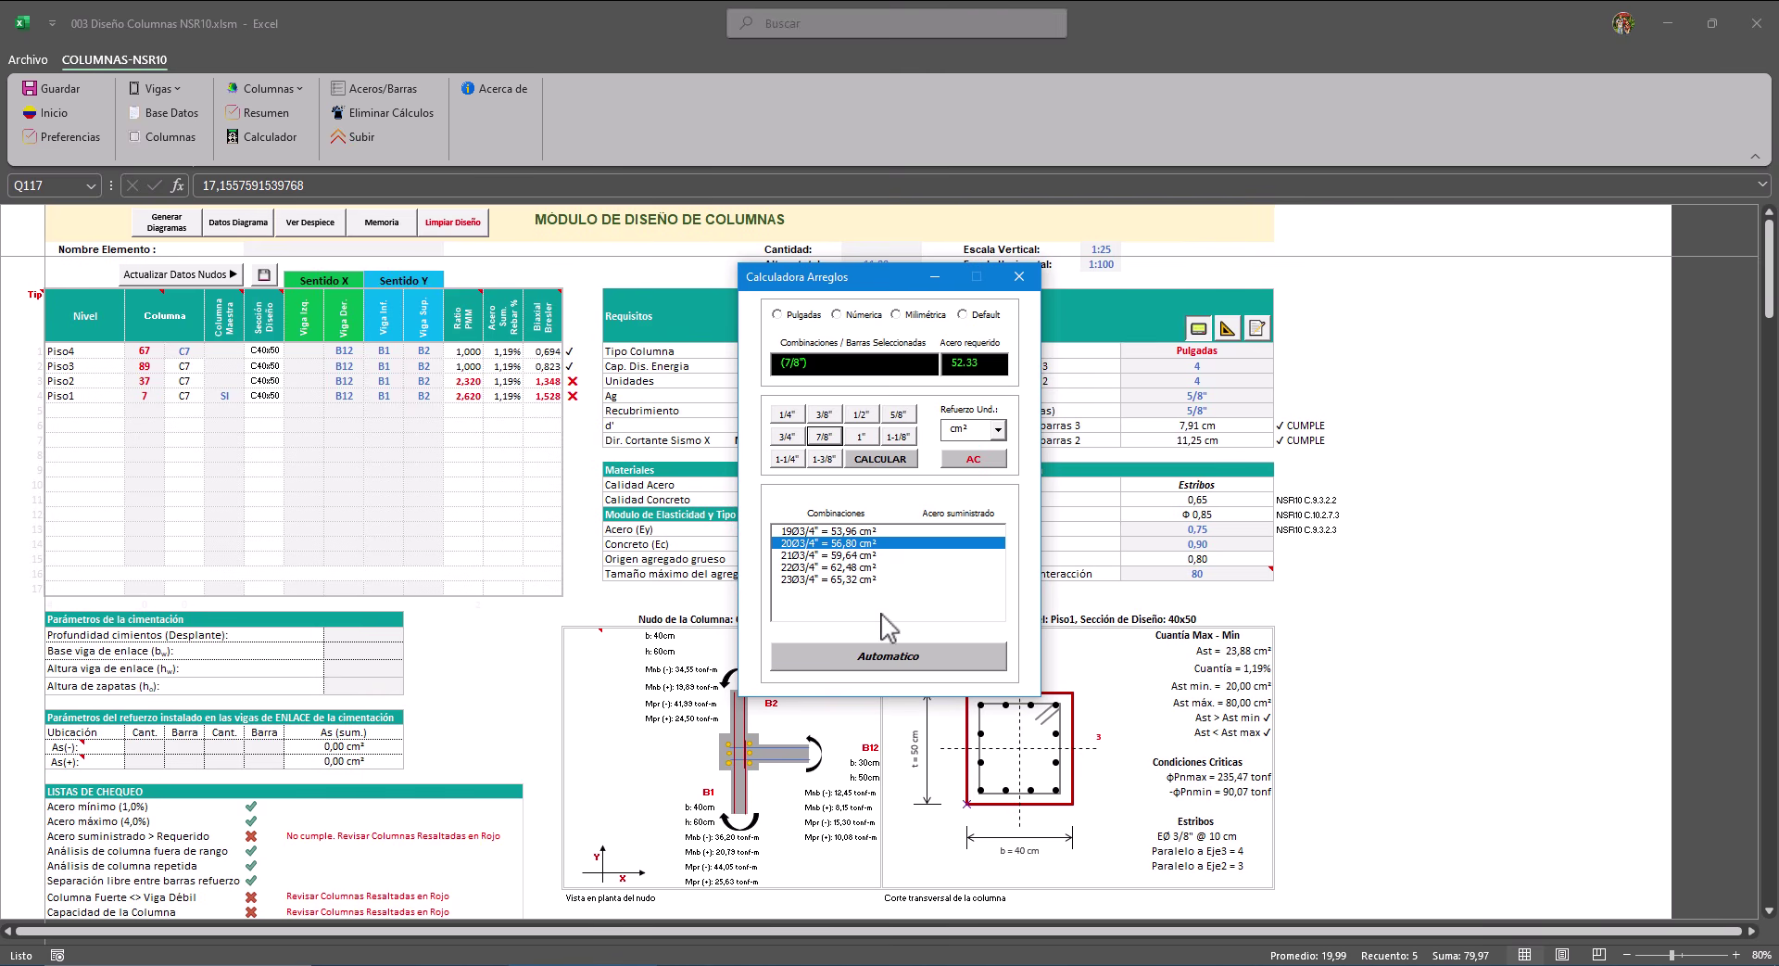
click(890, 653)
click(806, 531)
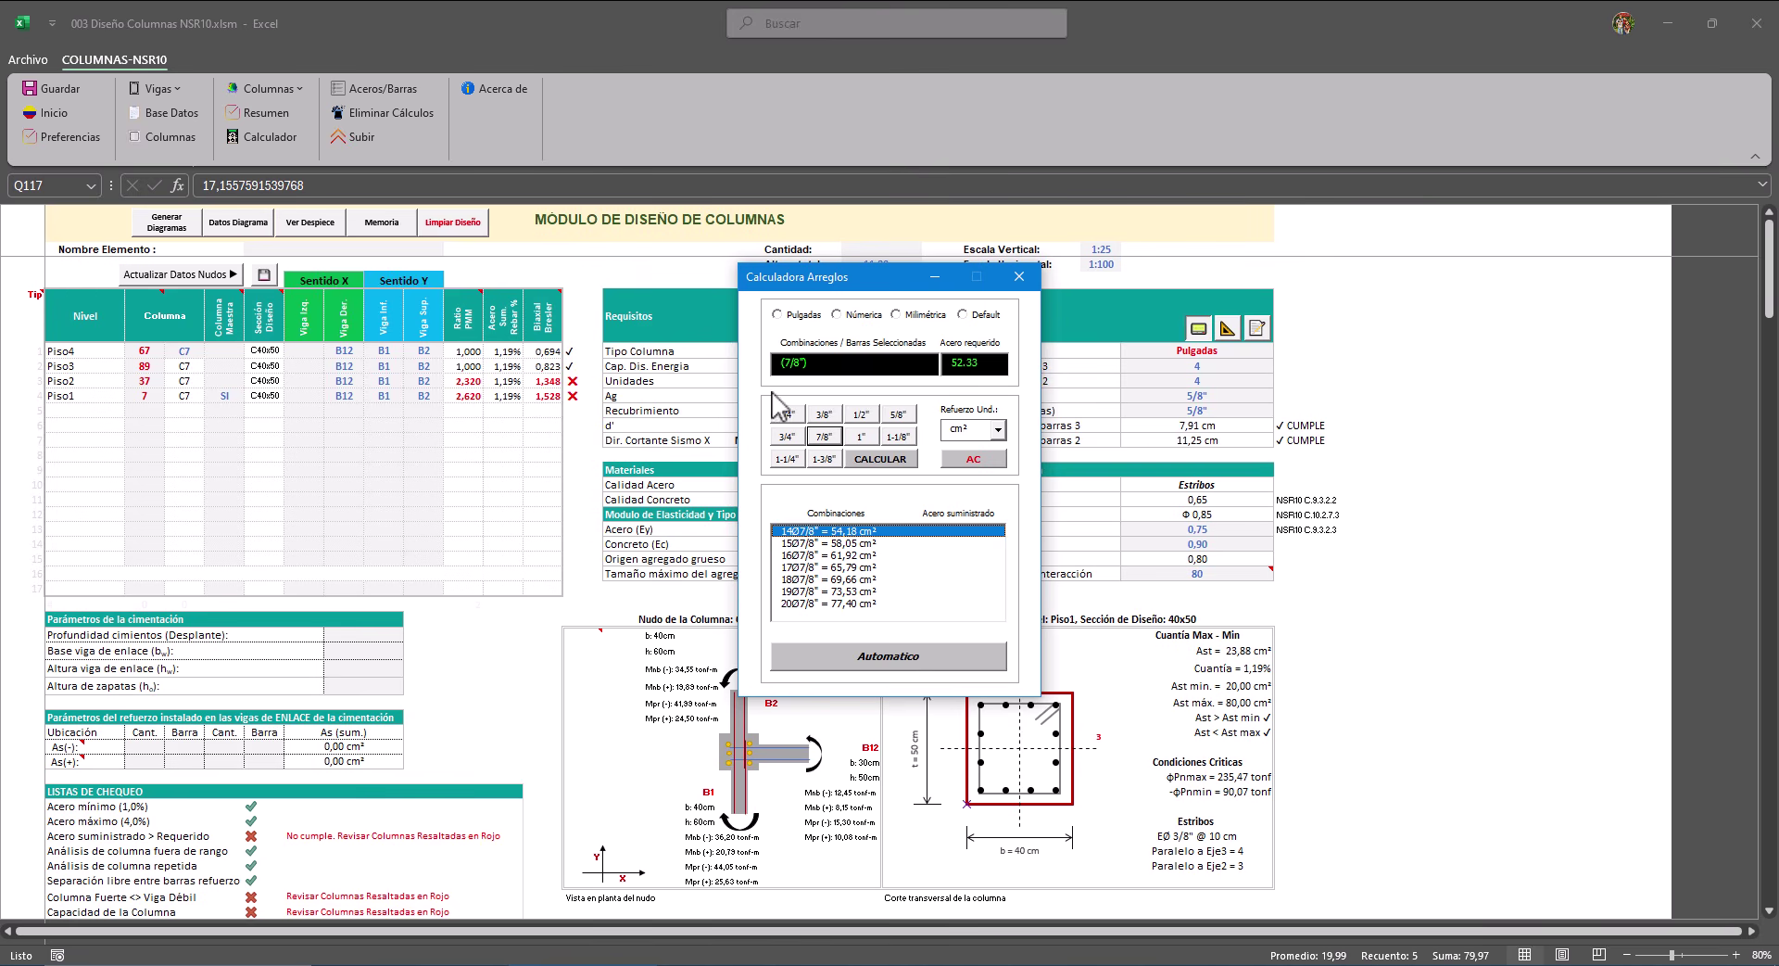
Calculate 7/8" bar combinations for a required steel area of 46.34 cm².
double_click(984, 369)
text(46.34)
click(891, 656)
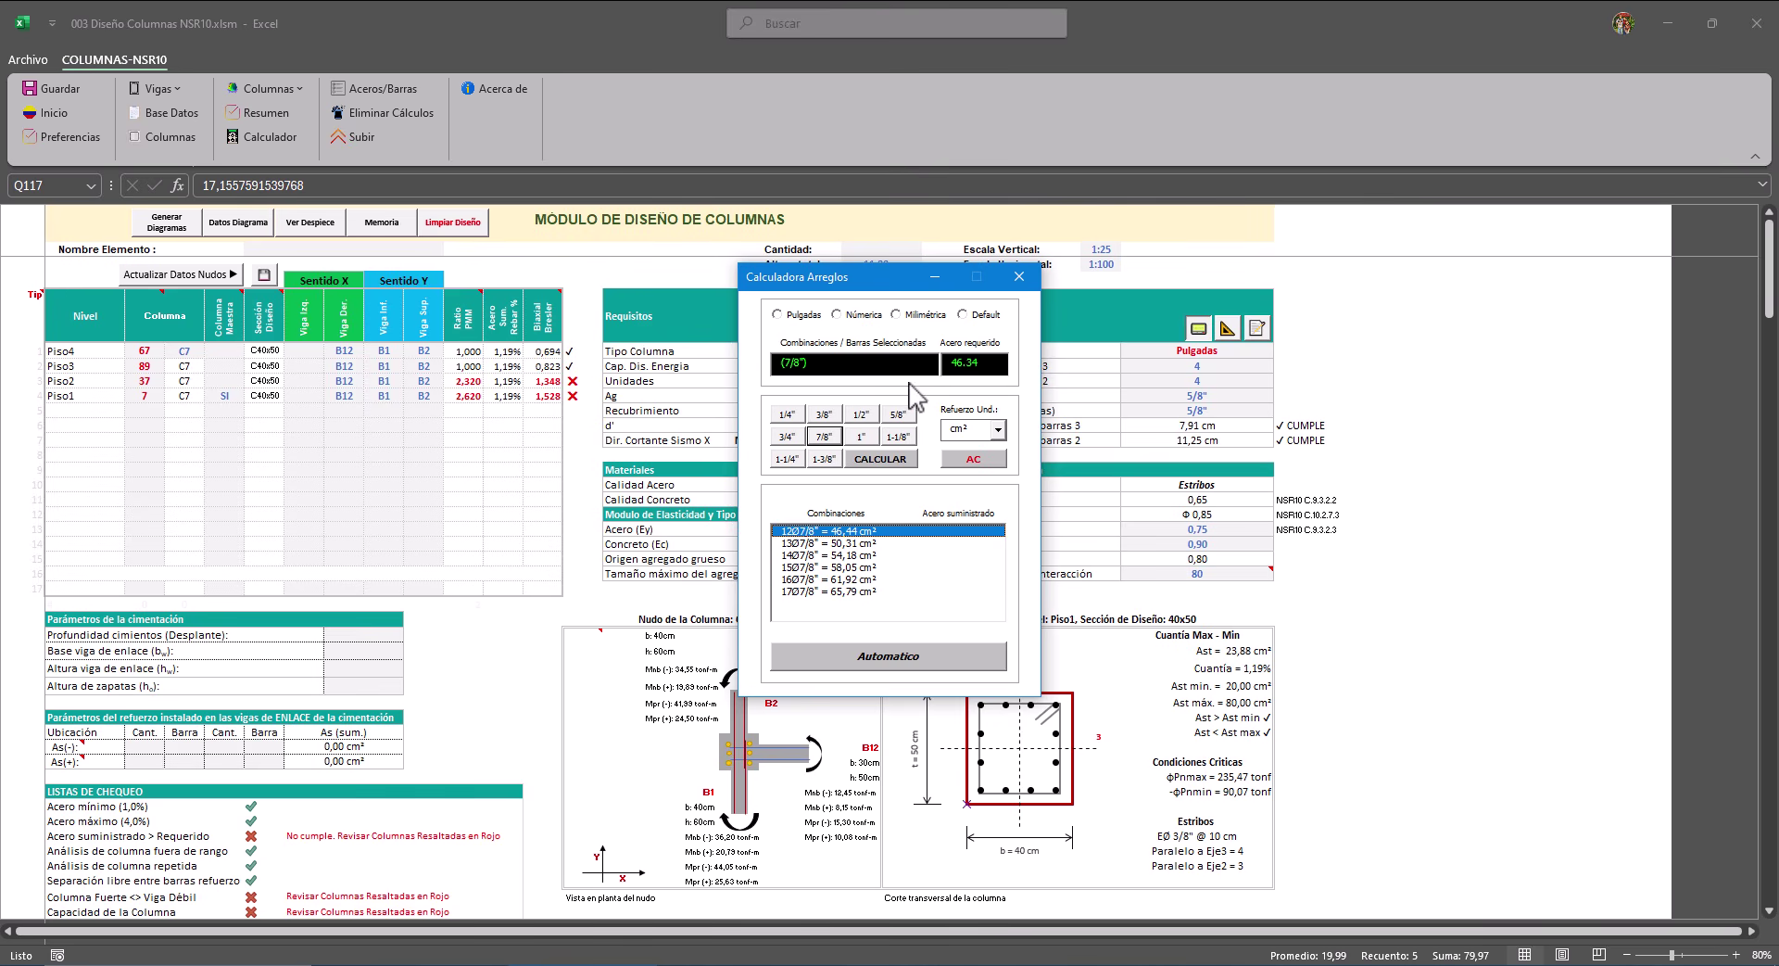
Calculate 3/4" bar combinations for a required steel area of 20 cm² and compare the 10-bar and 8-bar options.
double_click(826, 367)
click(786, 436)
drag(832, 367, 723, 362)
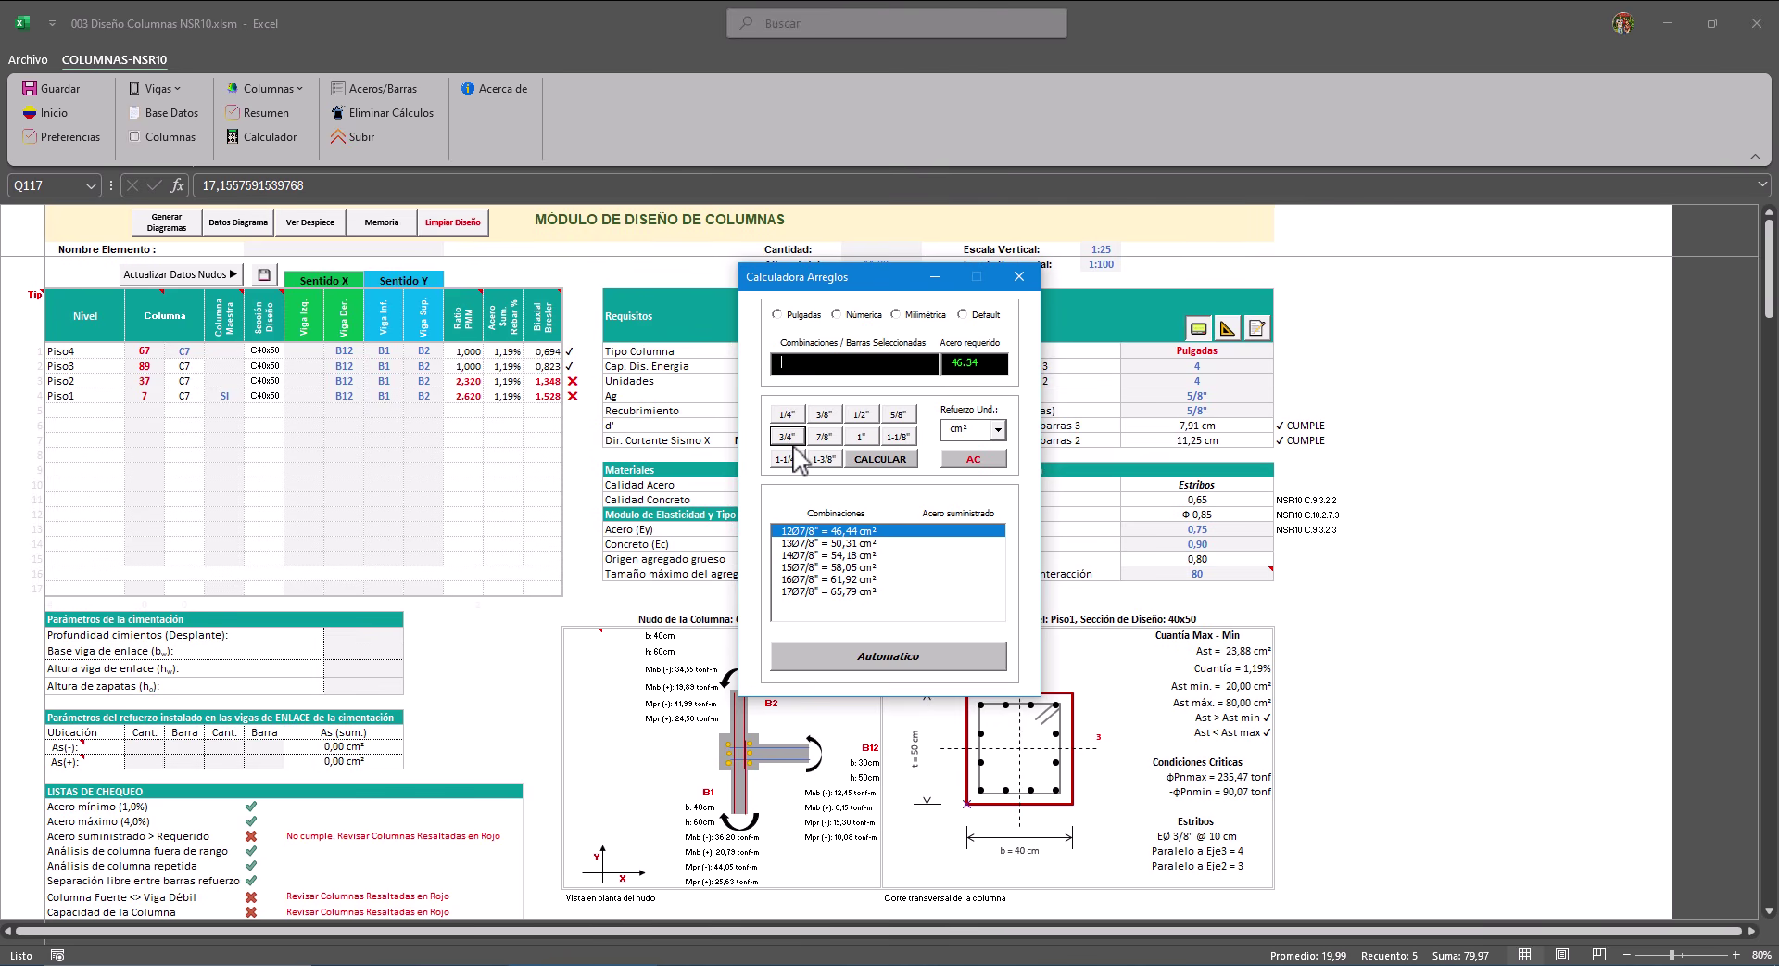
drag(987, 362, 832, 348)
text(20)
click(785, 436)
click(888, 656)
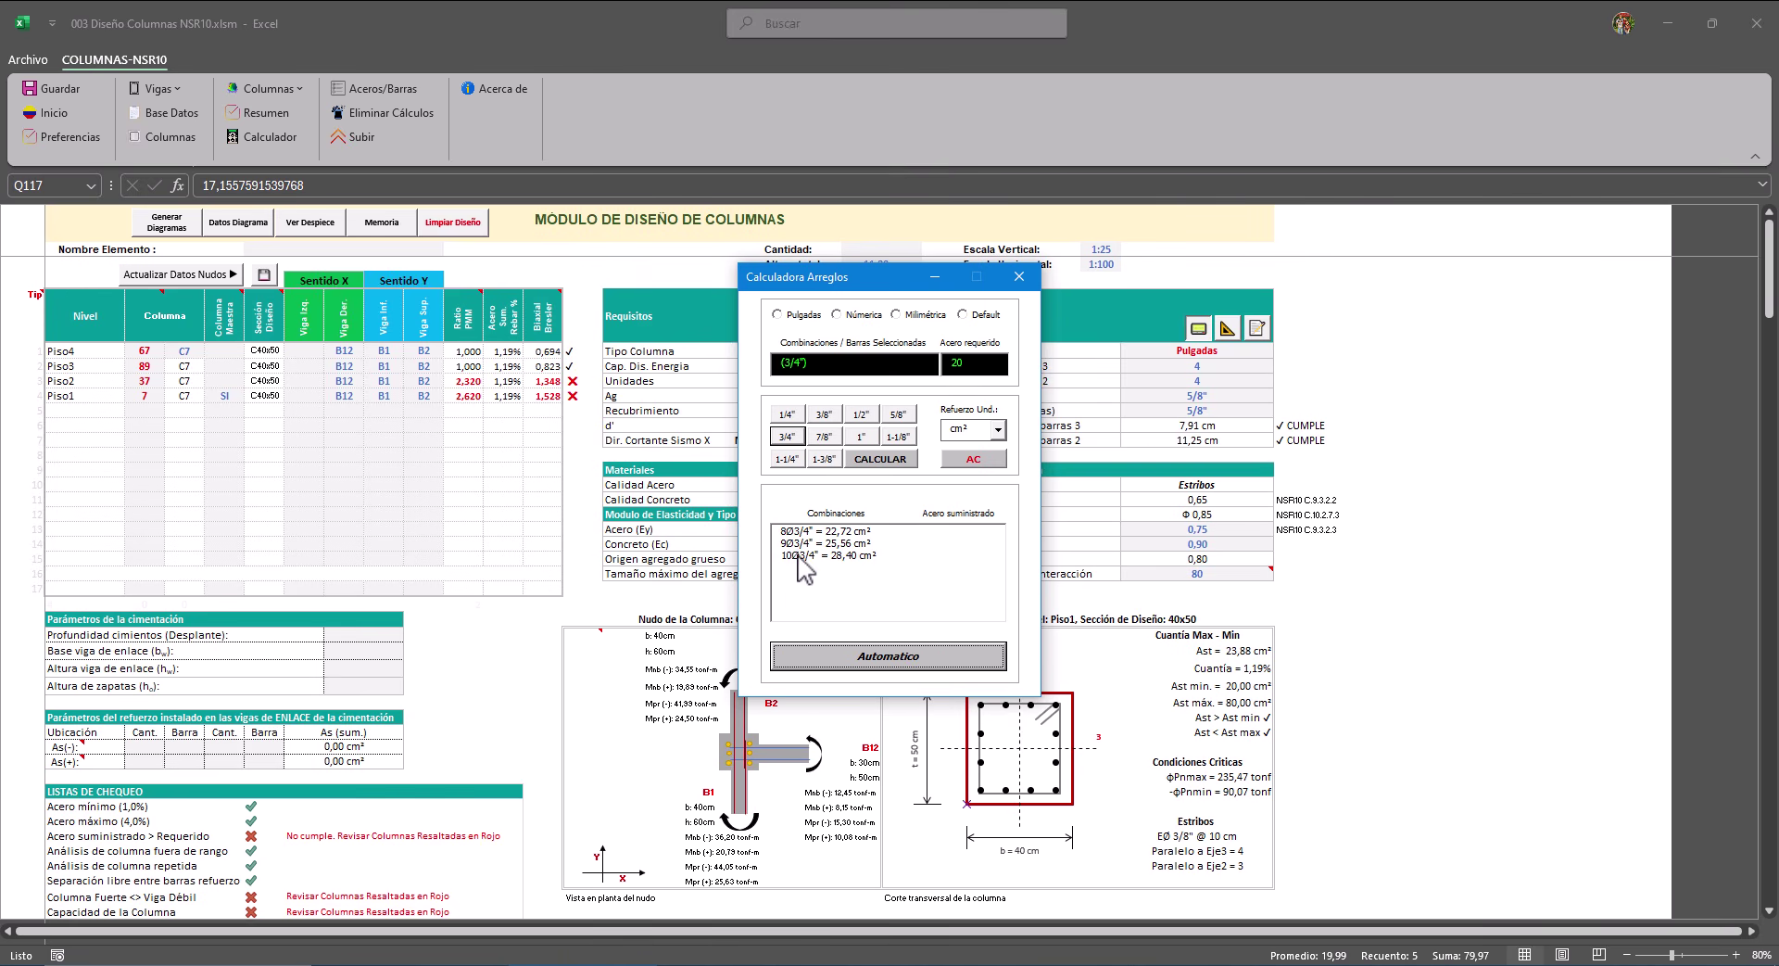
click(803, 556)
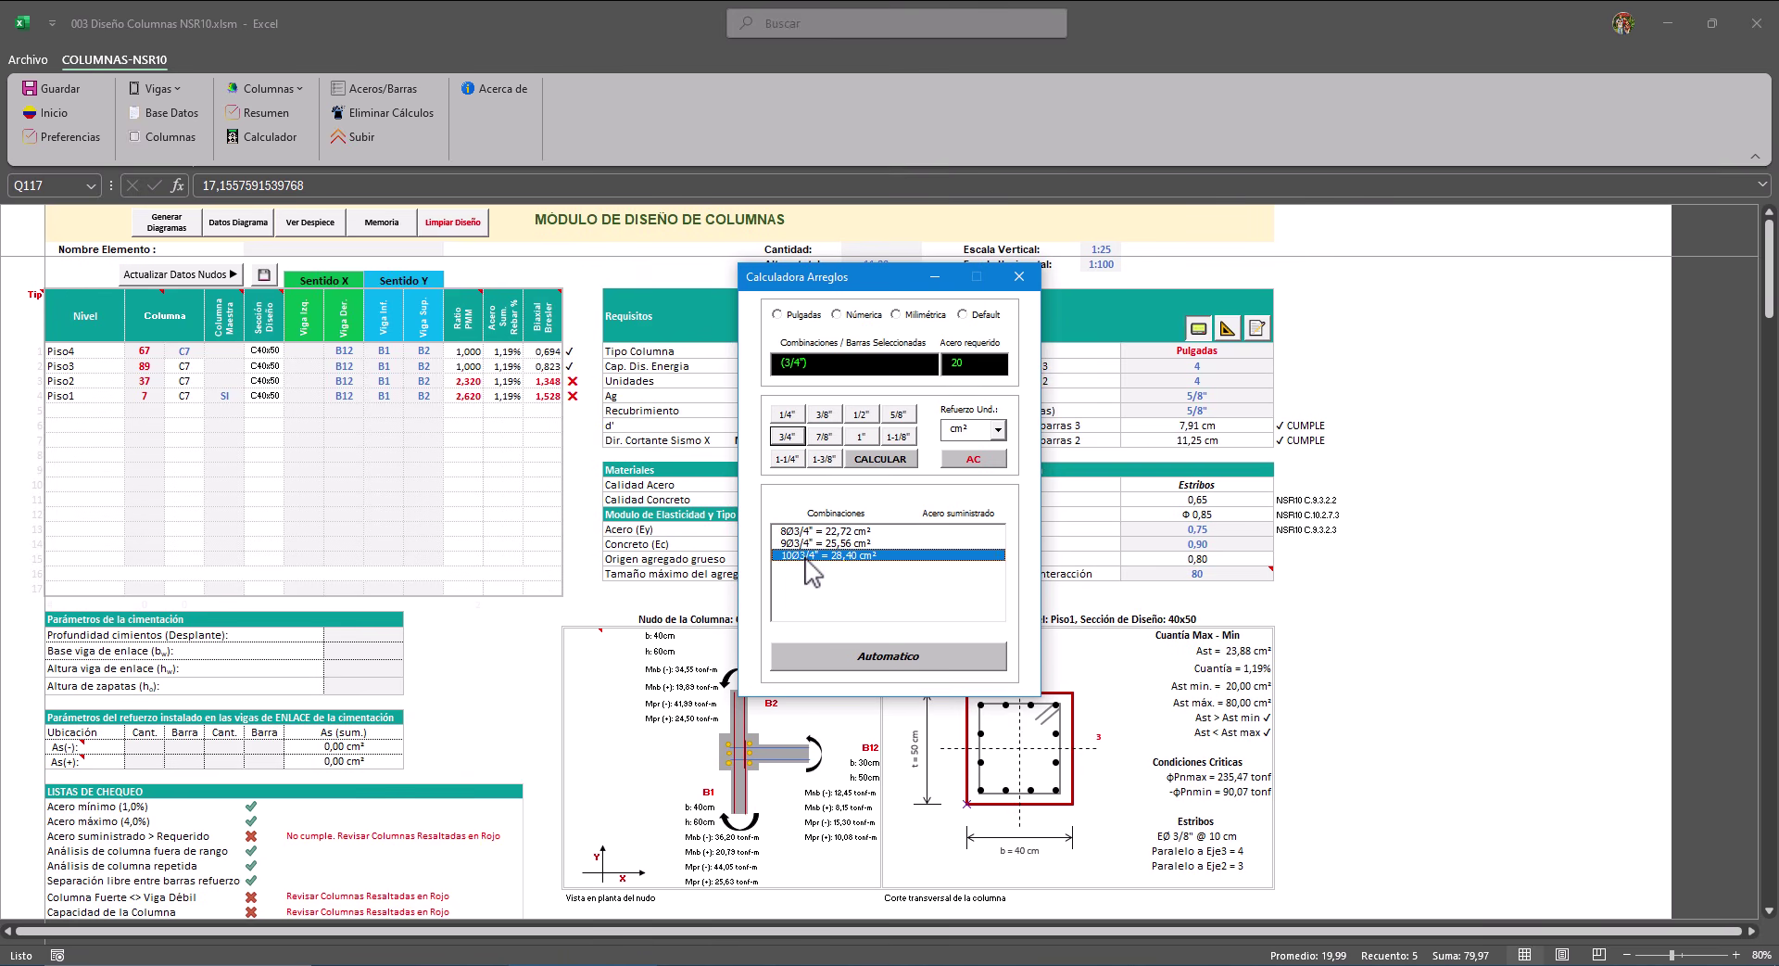
click(802, 533)
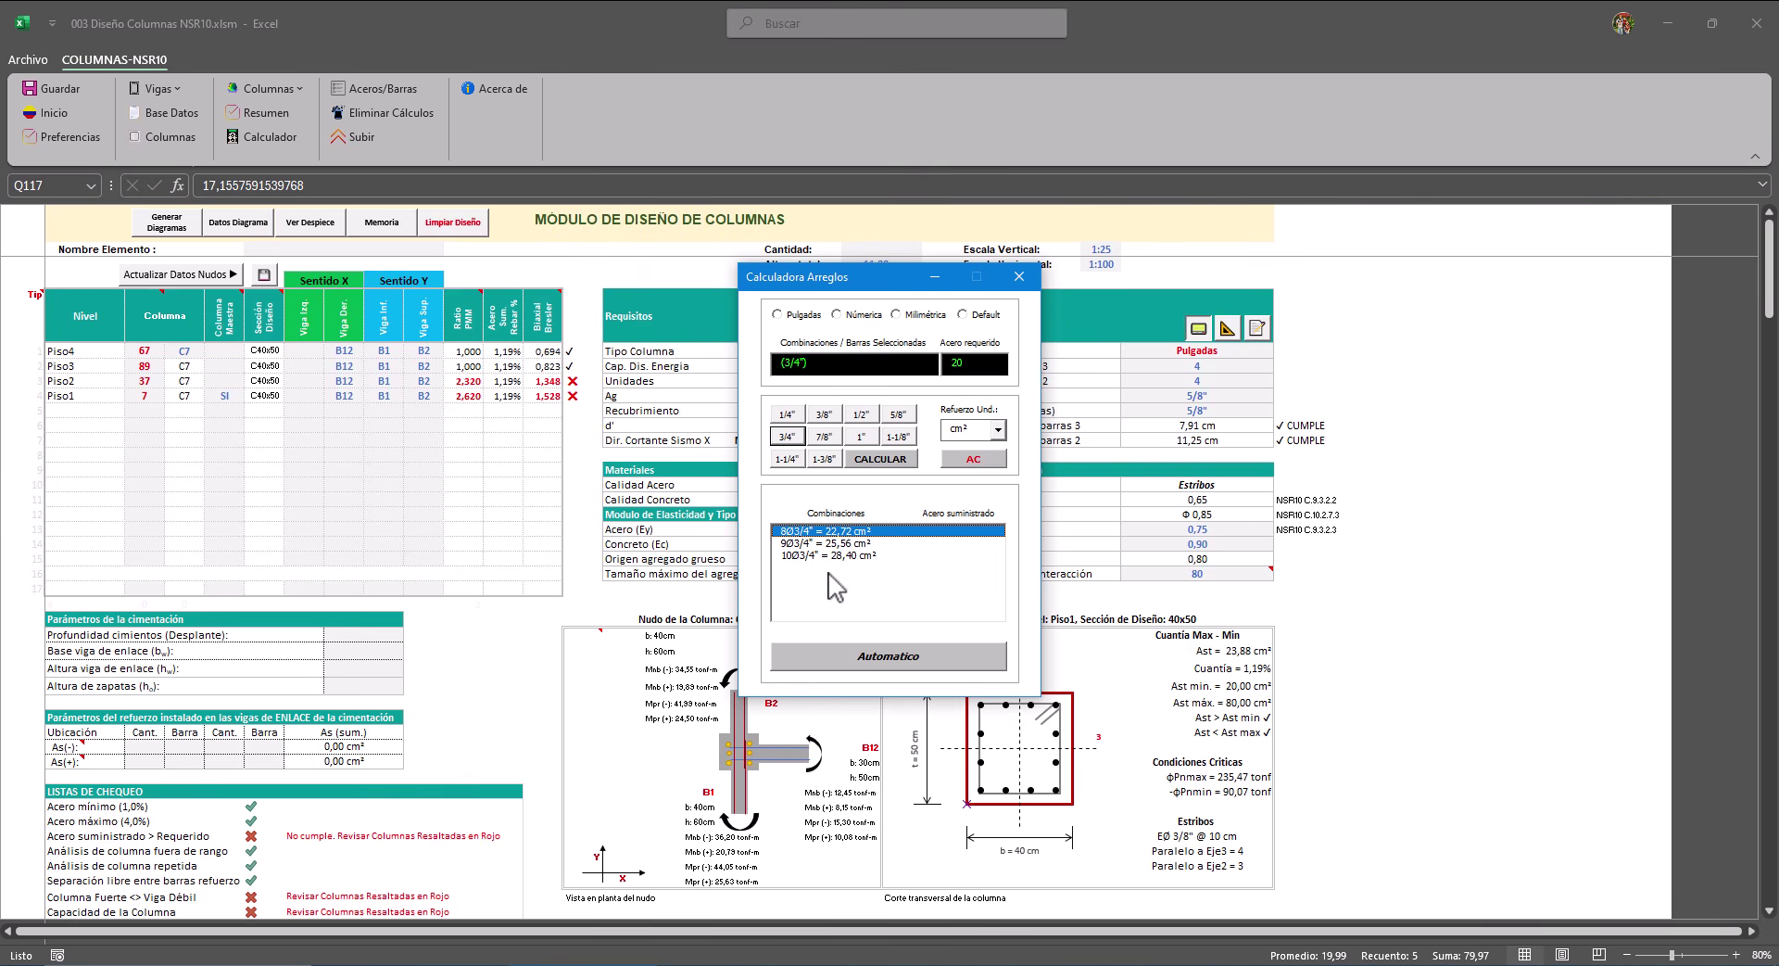
Compare the 9-bar and 10-bar 3/4" options for the 20 cm² requirement and close the arrangement calculator.
click(815, 543)
click(816, 555)
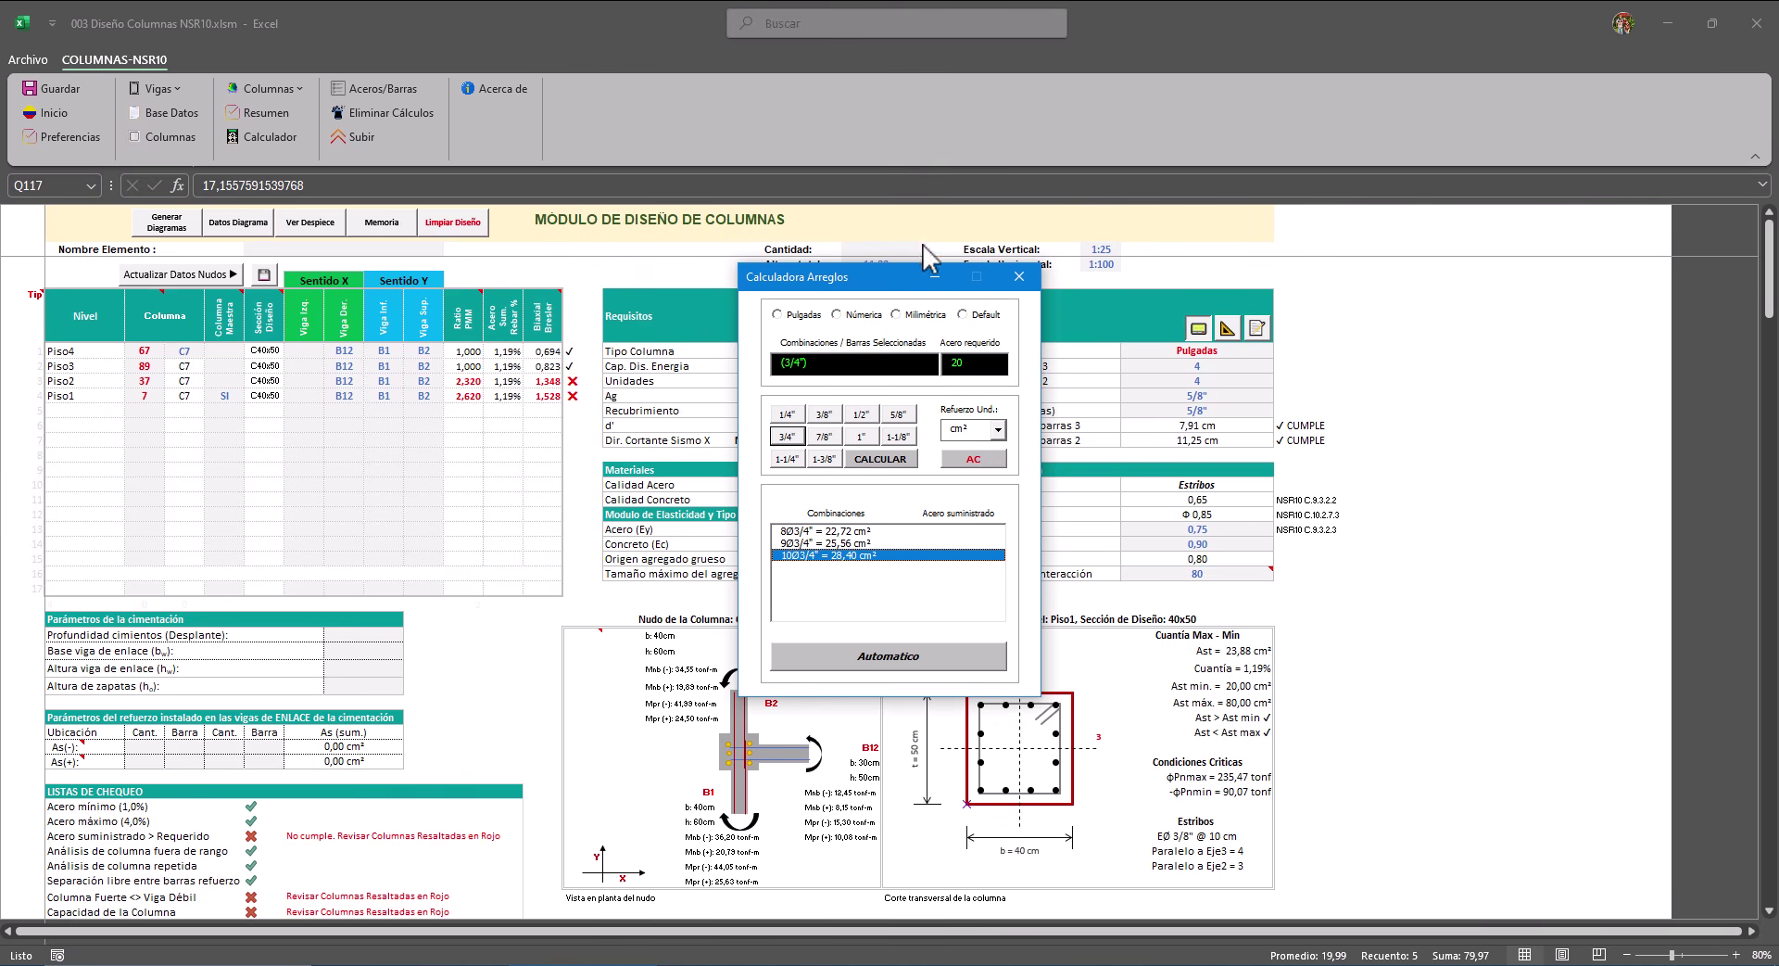
click(1019, 277)
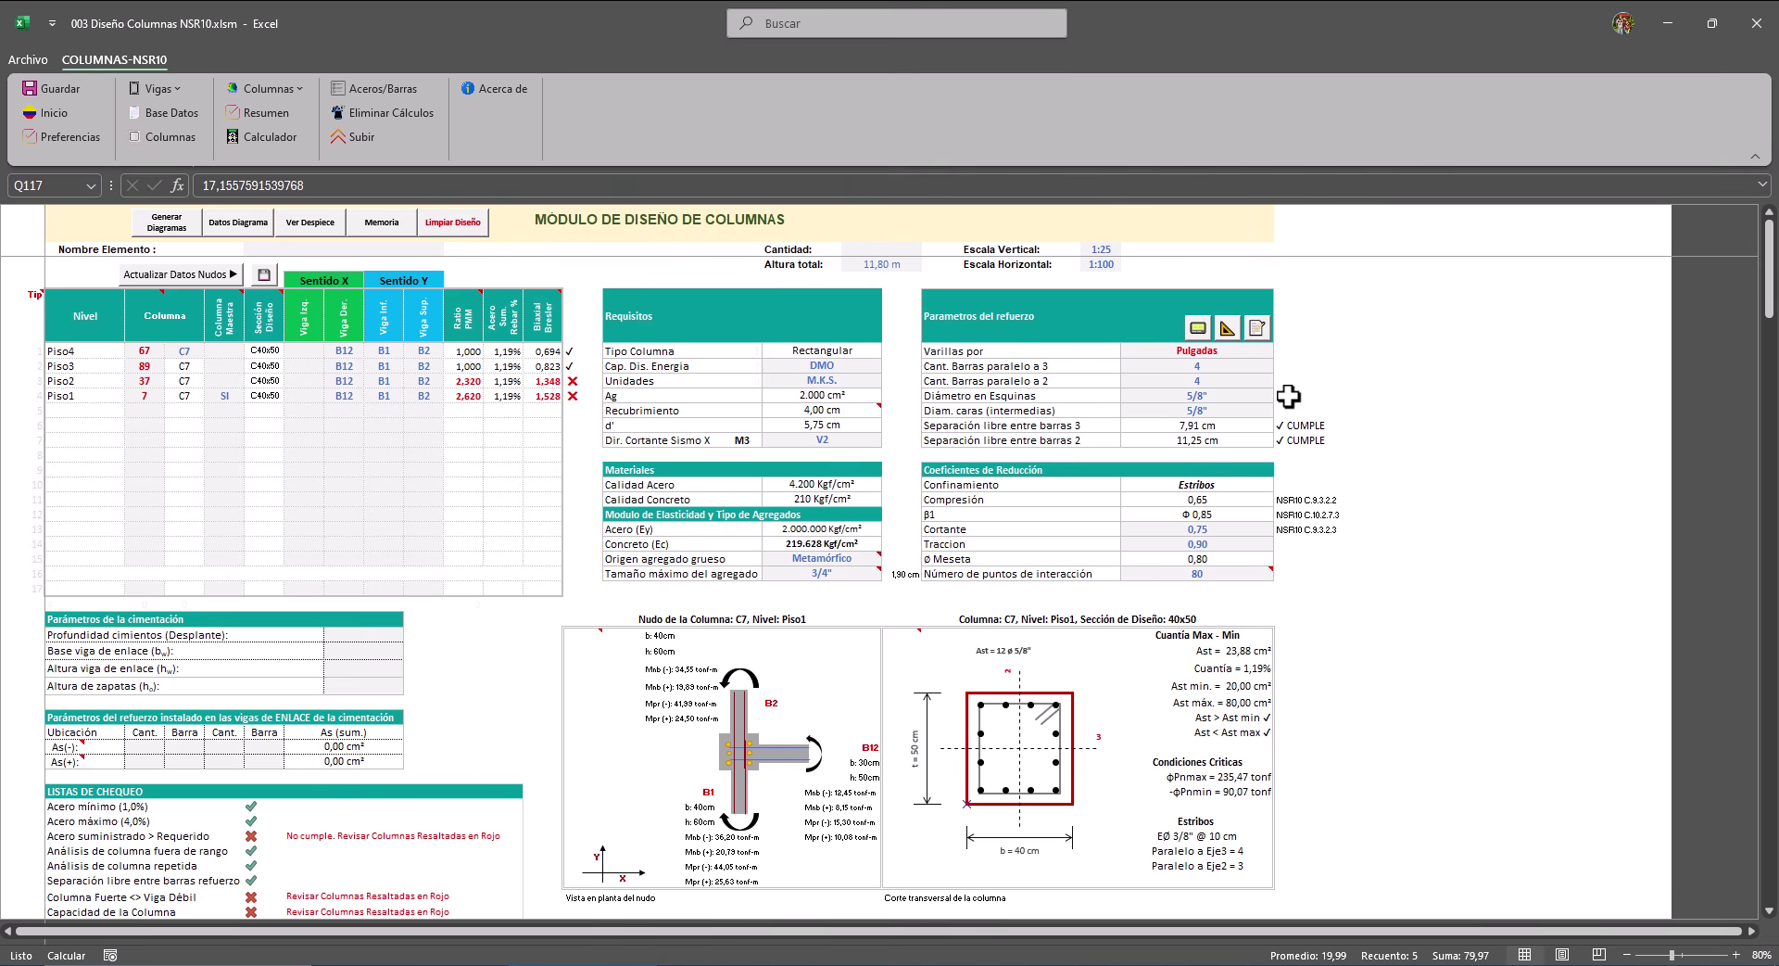
Set both the corner and intermediate face bar diameters of column C7 at Piso1 to 7/8".
click(1214, 396)
click(1280, 396)
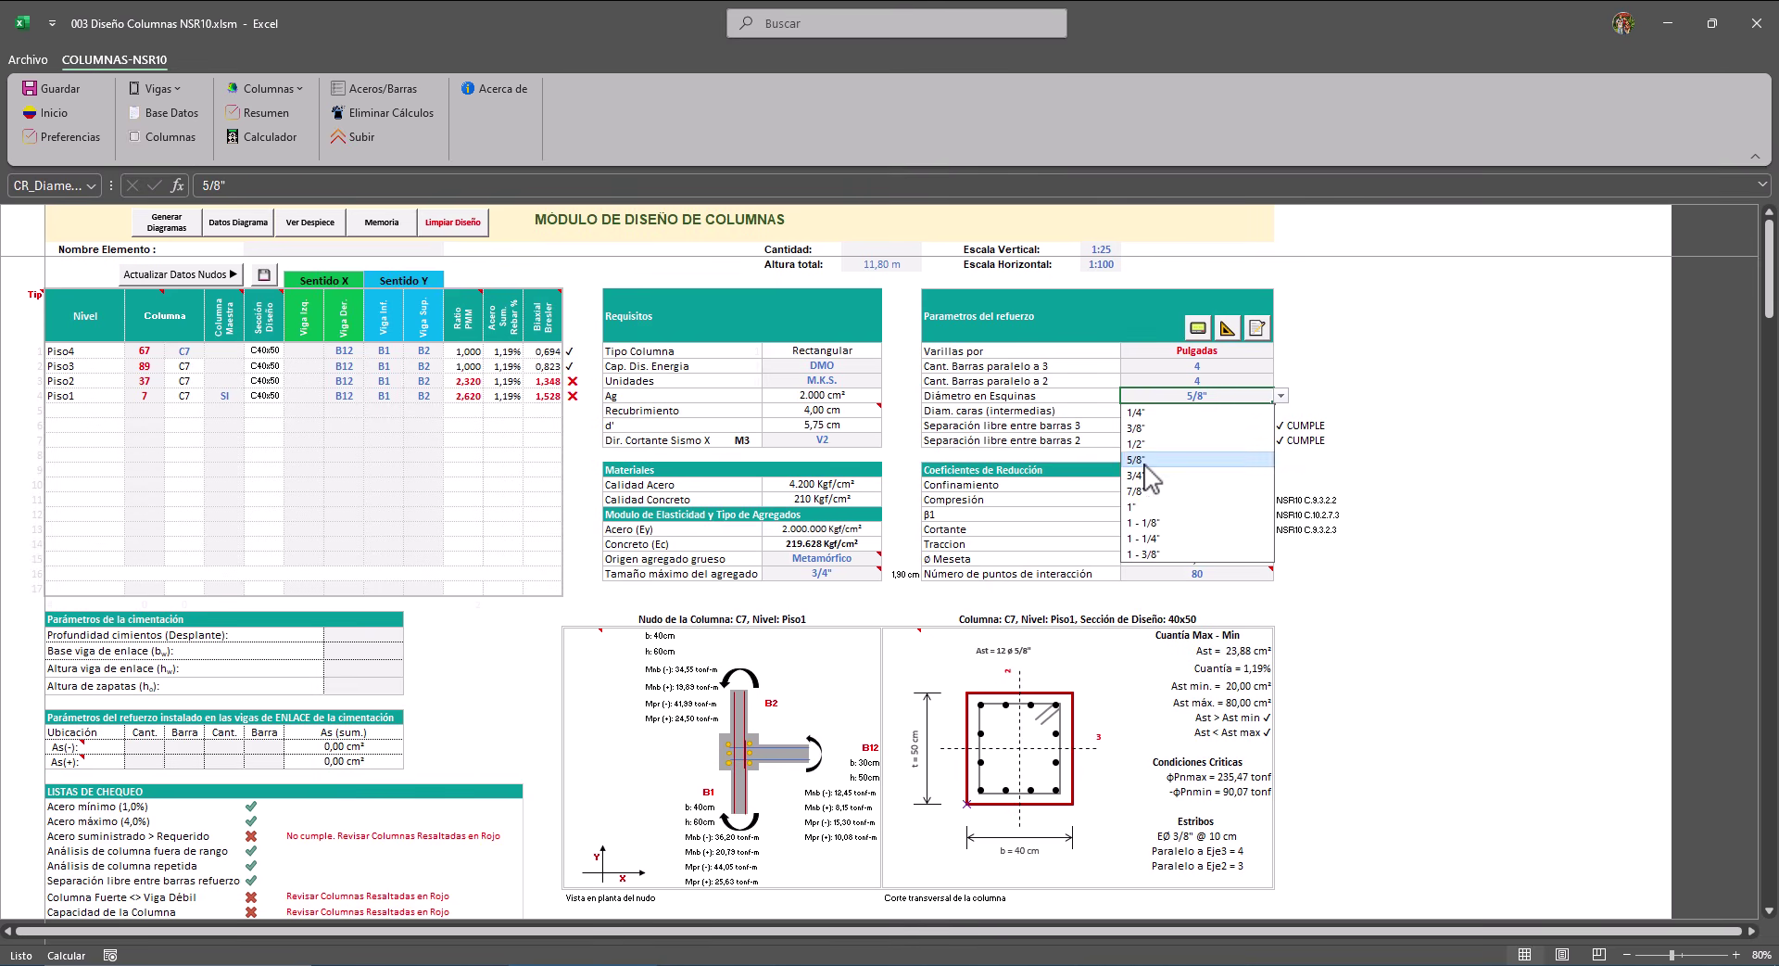
click(1154, 491)
click(1269, 412)
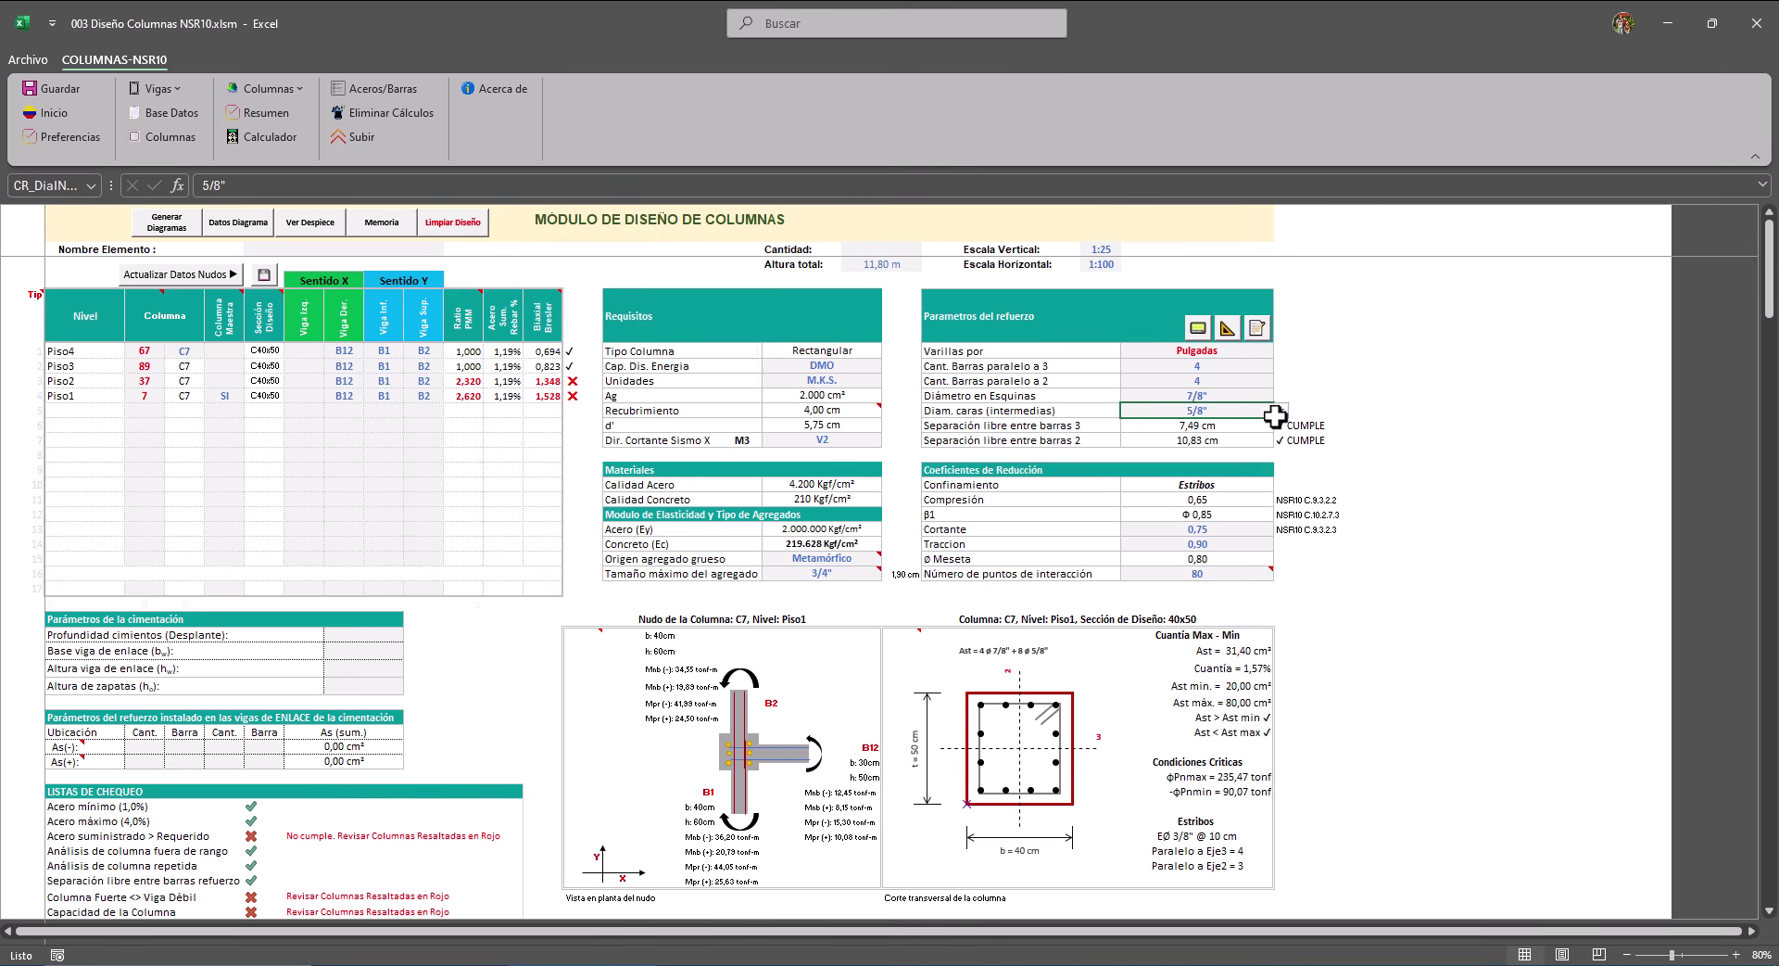
click(1279, 412)
click(1158, 505)
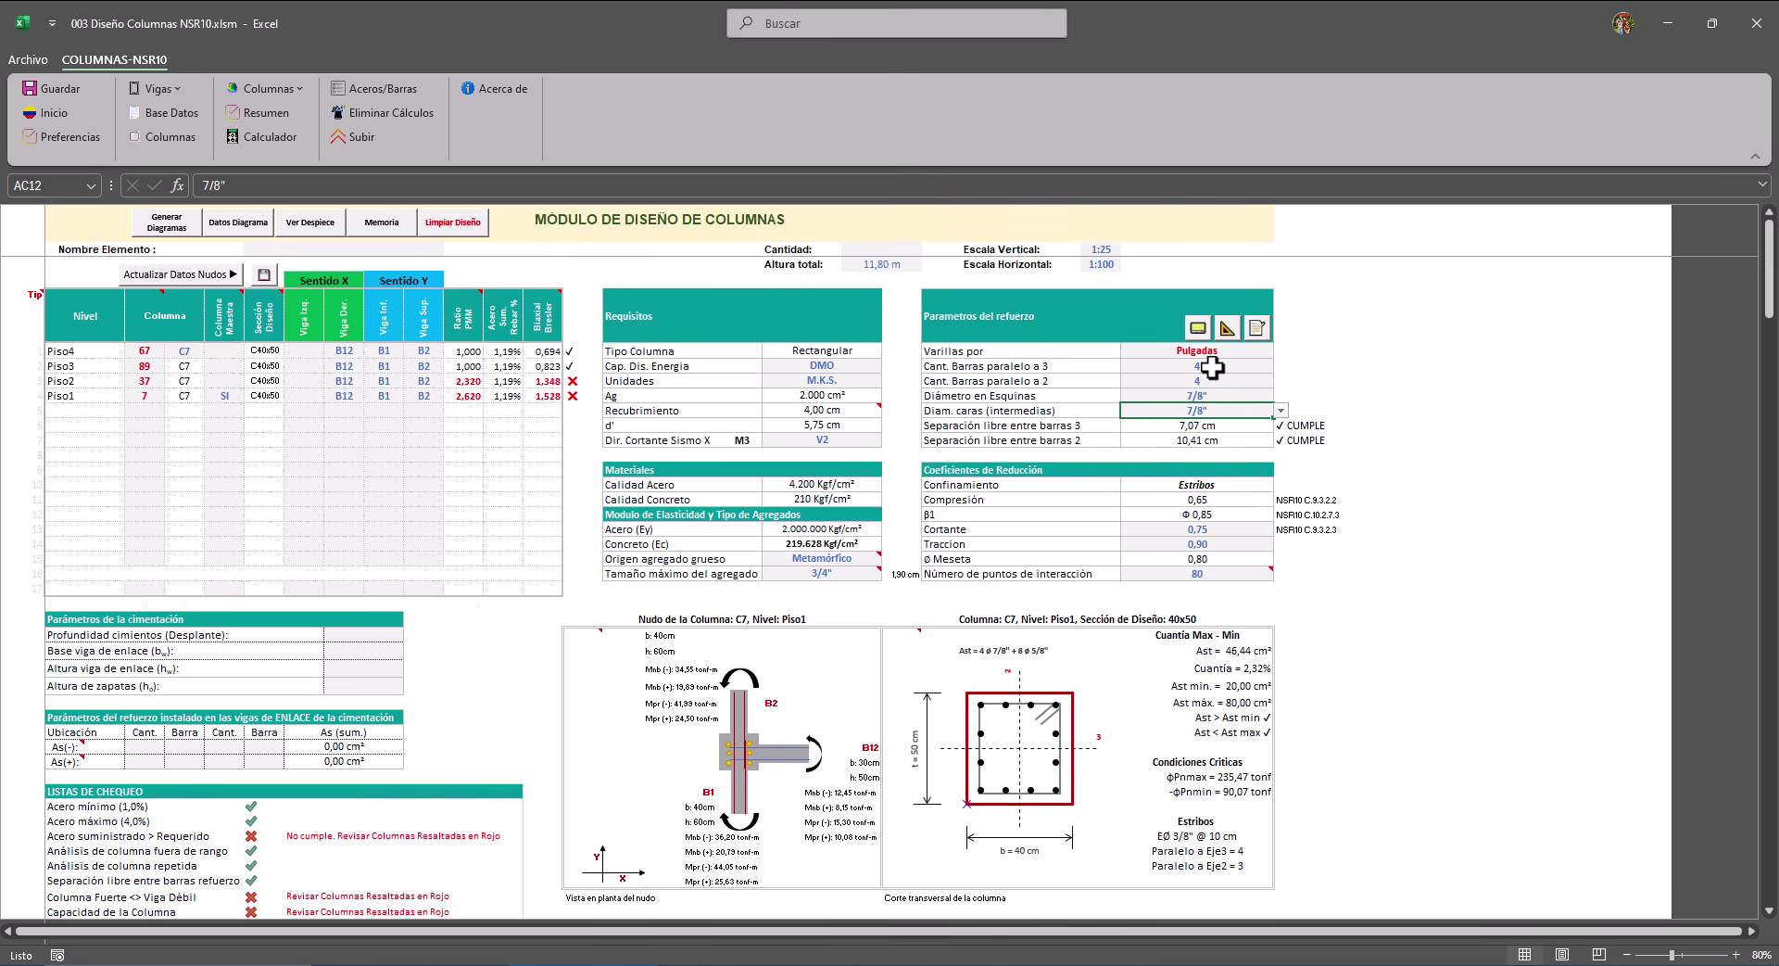
Set the number of bars parallel to axis 2 to 5 and save the C7 Piso1 section as proposed.
click(1210, 367)
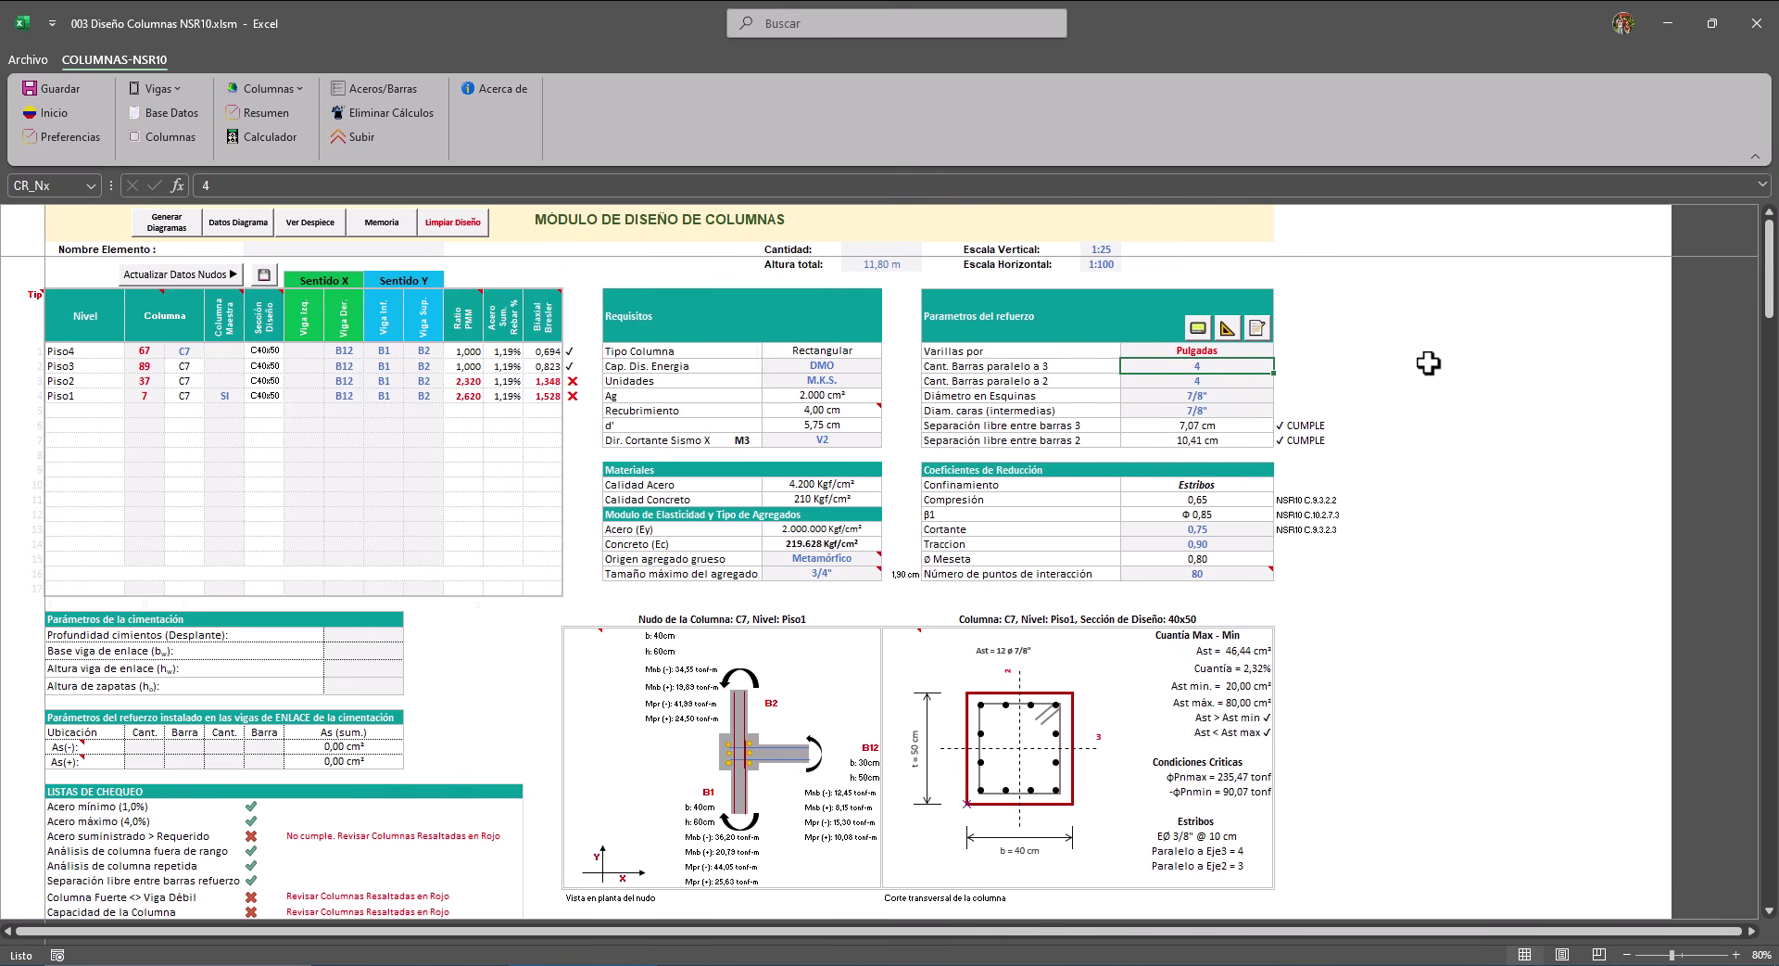
click(1210, 381)
text(5)
key(Return)
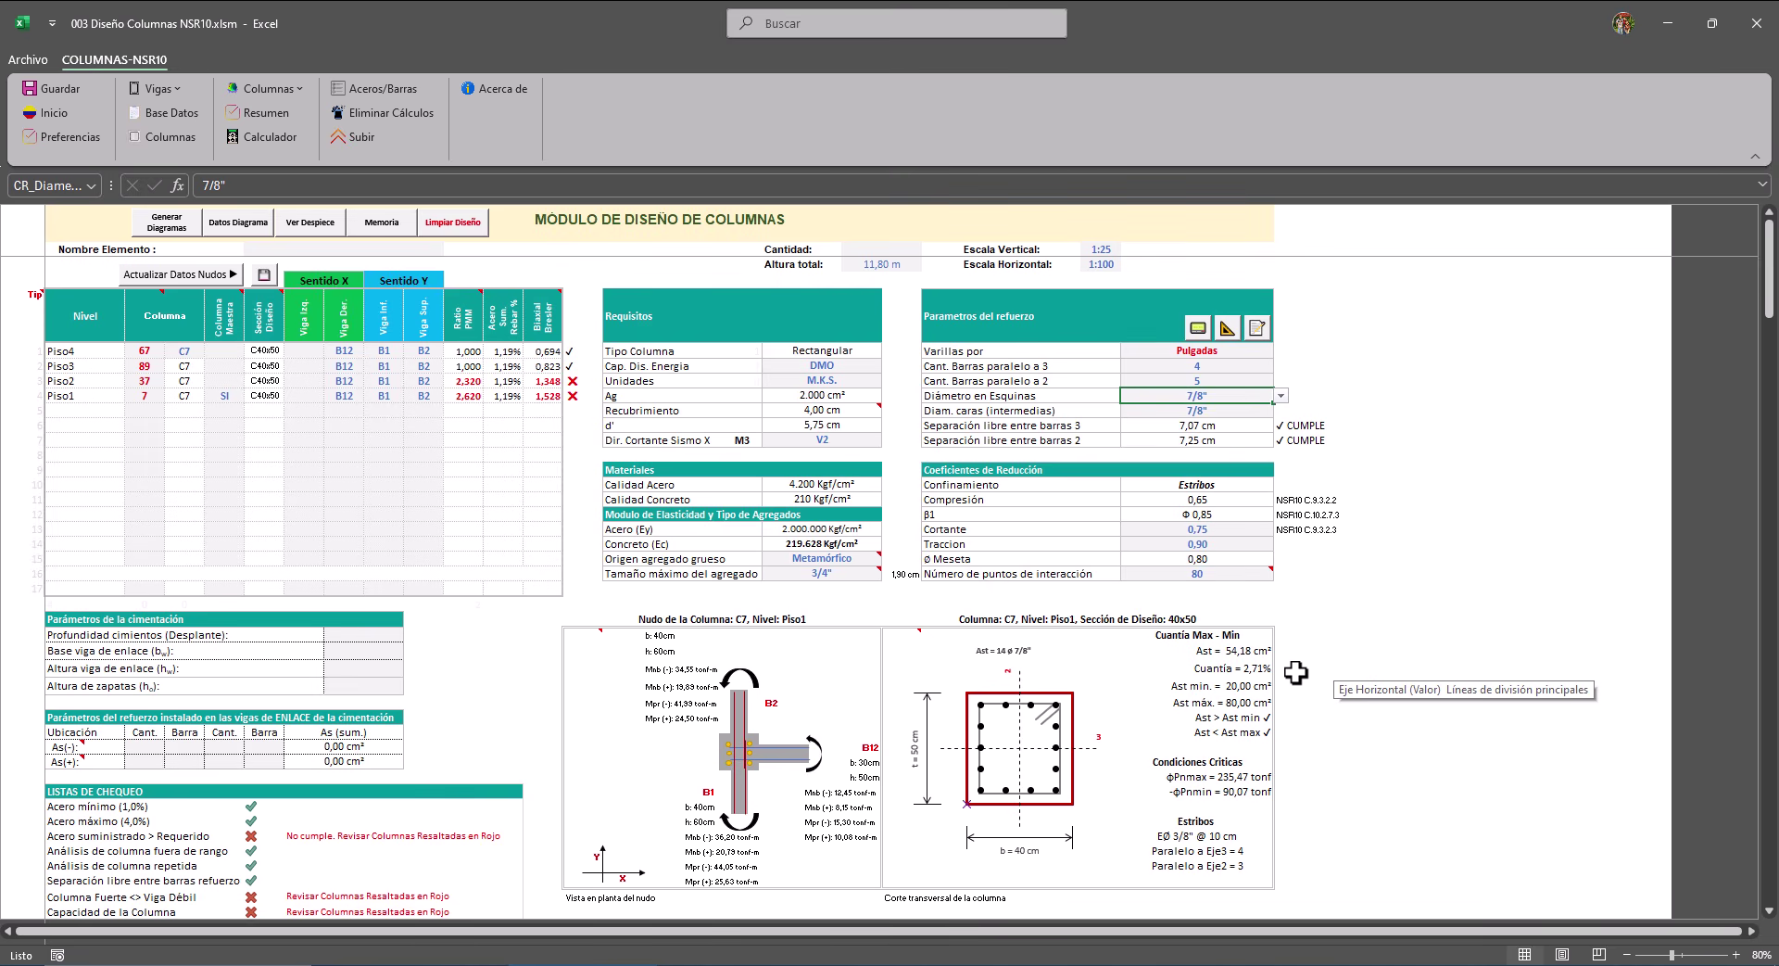
click(1228, 329)
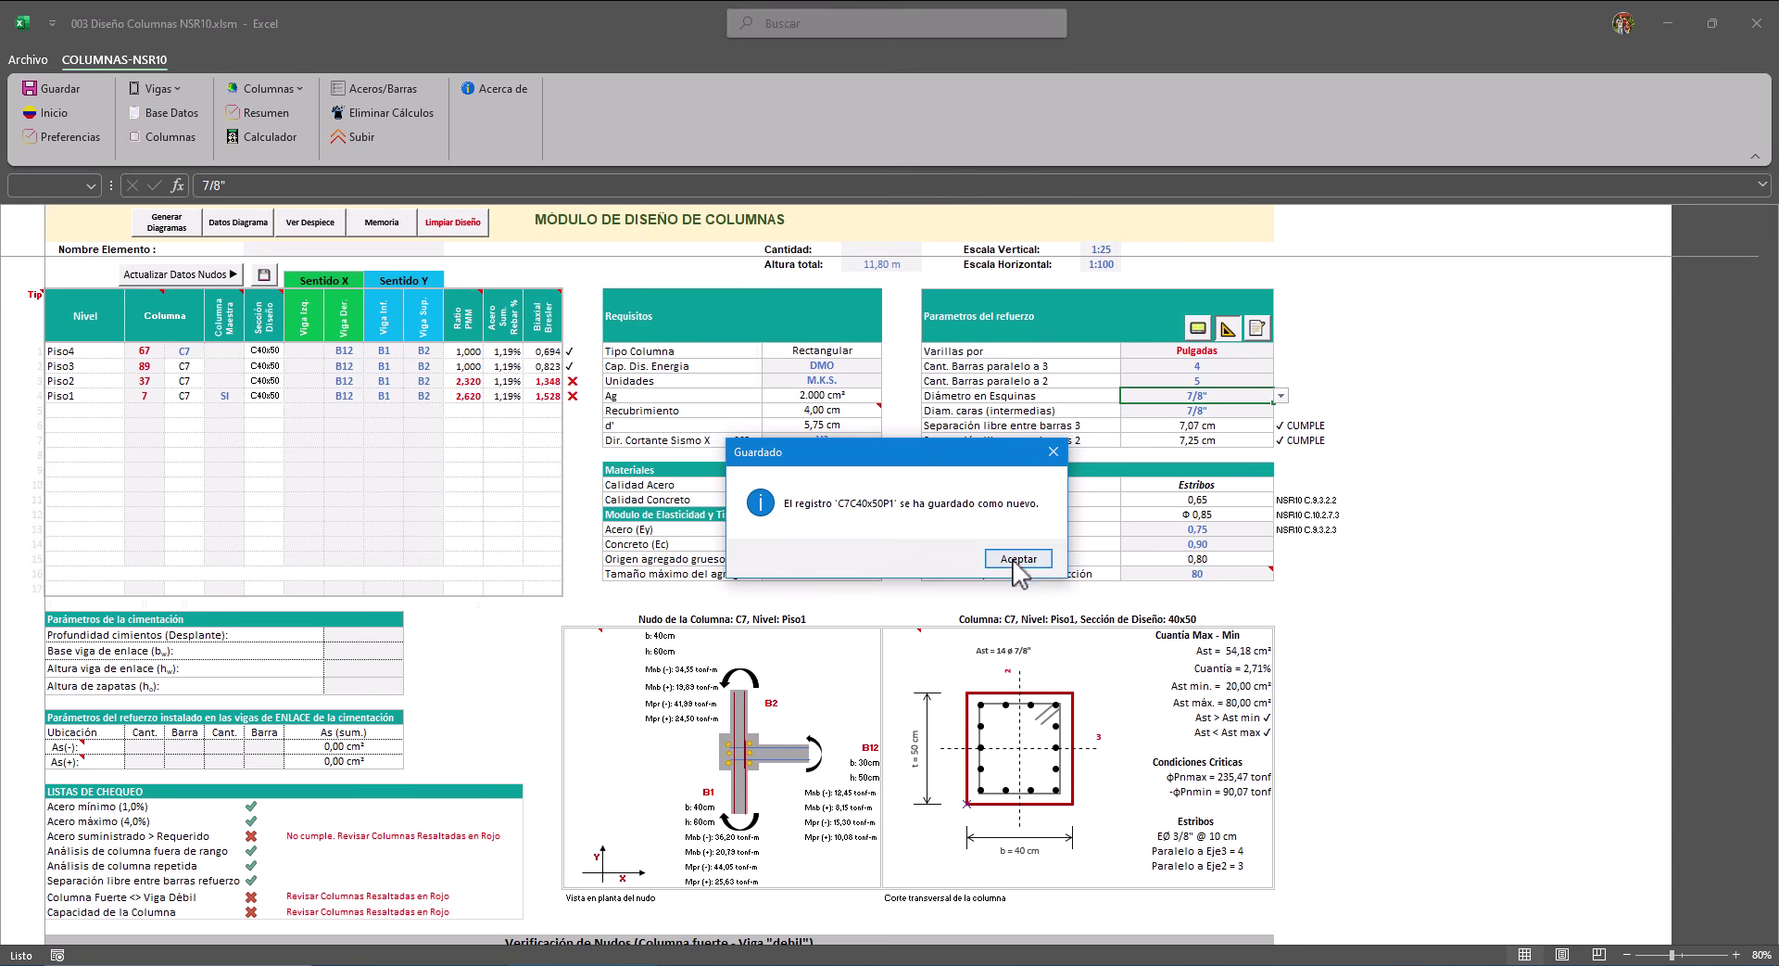
click(1020, 557)
Review the C7C40x50P1 entry in the list of proposed sections and exit the list.
click(1258, 329)
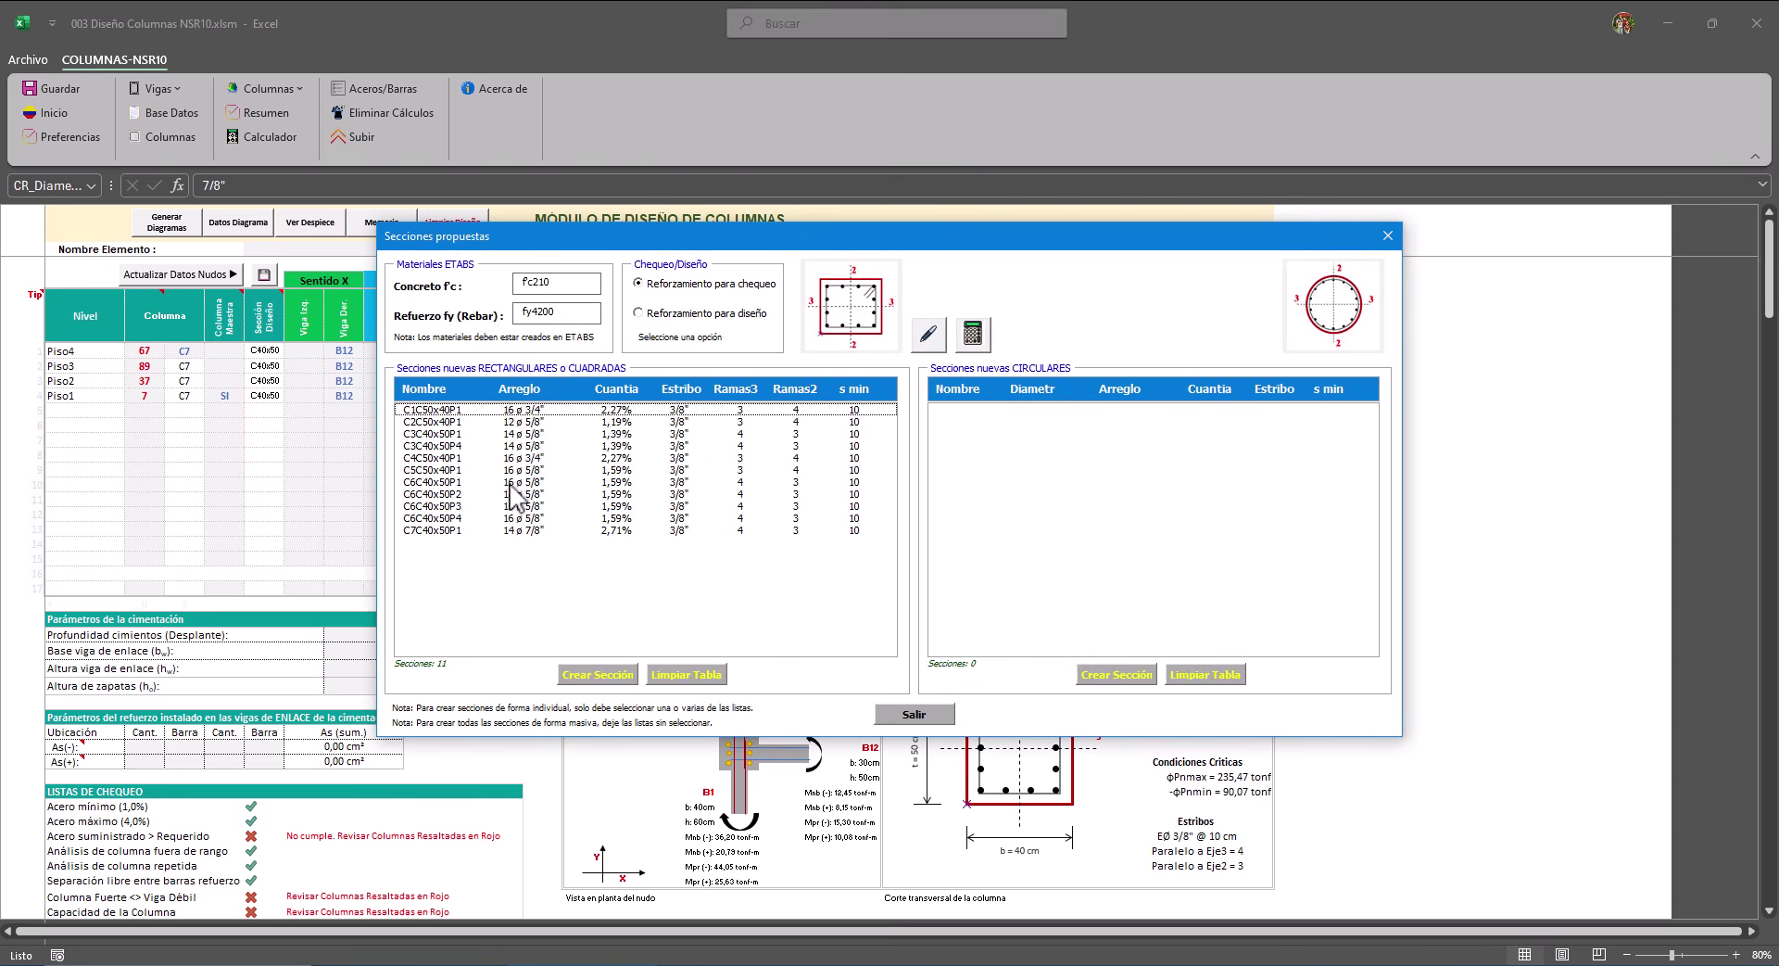
click(446, 556)
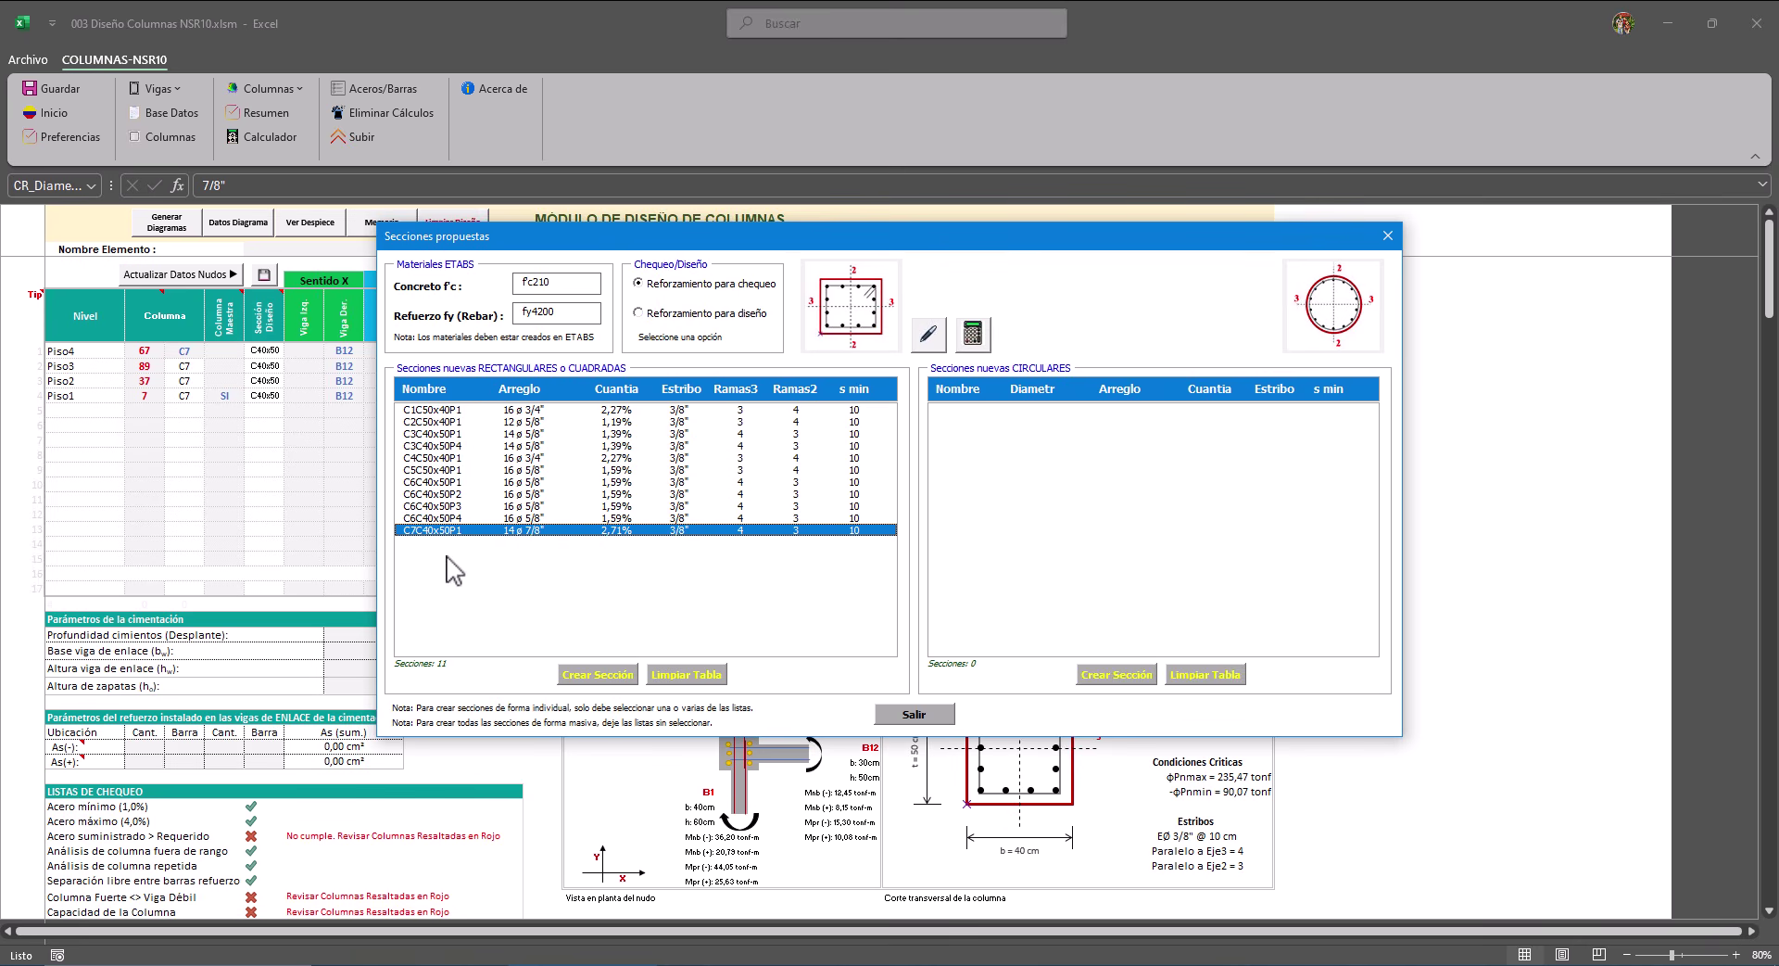
click(925, 713)
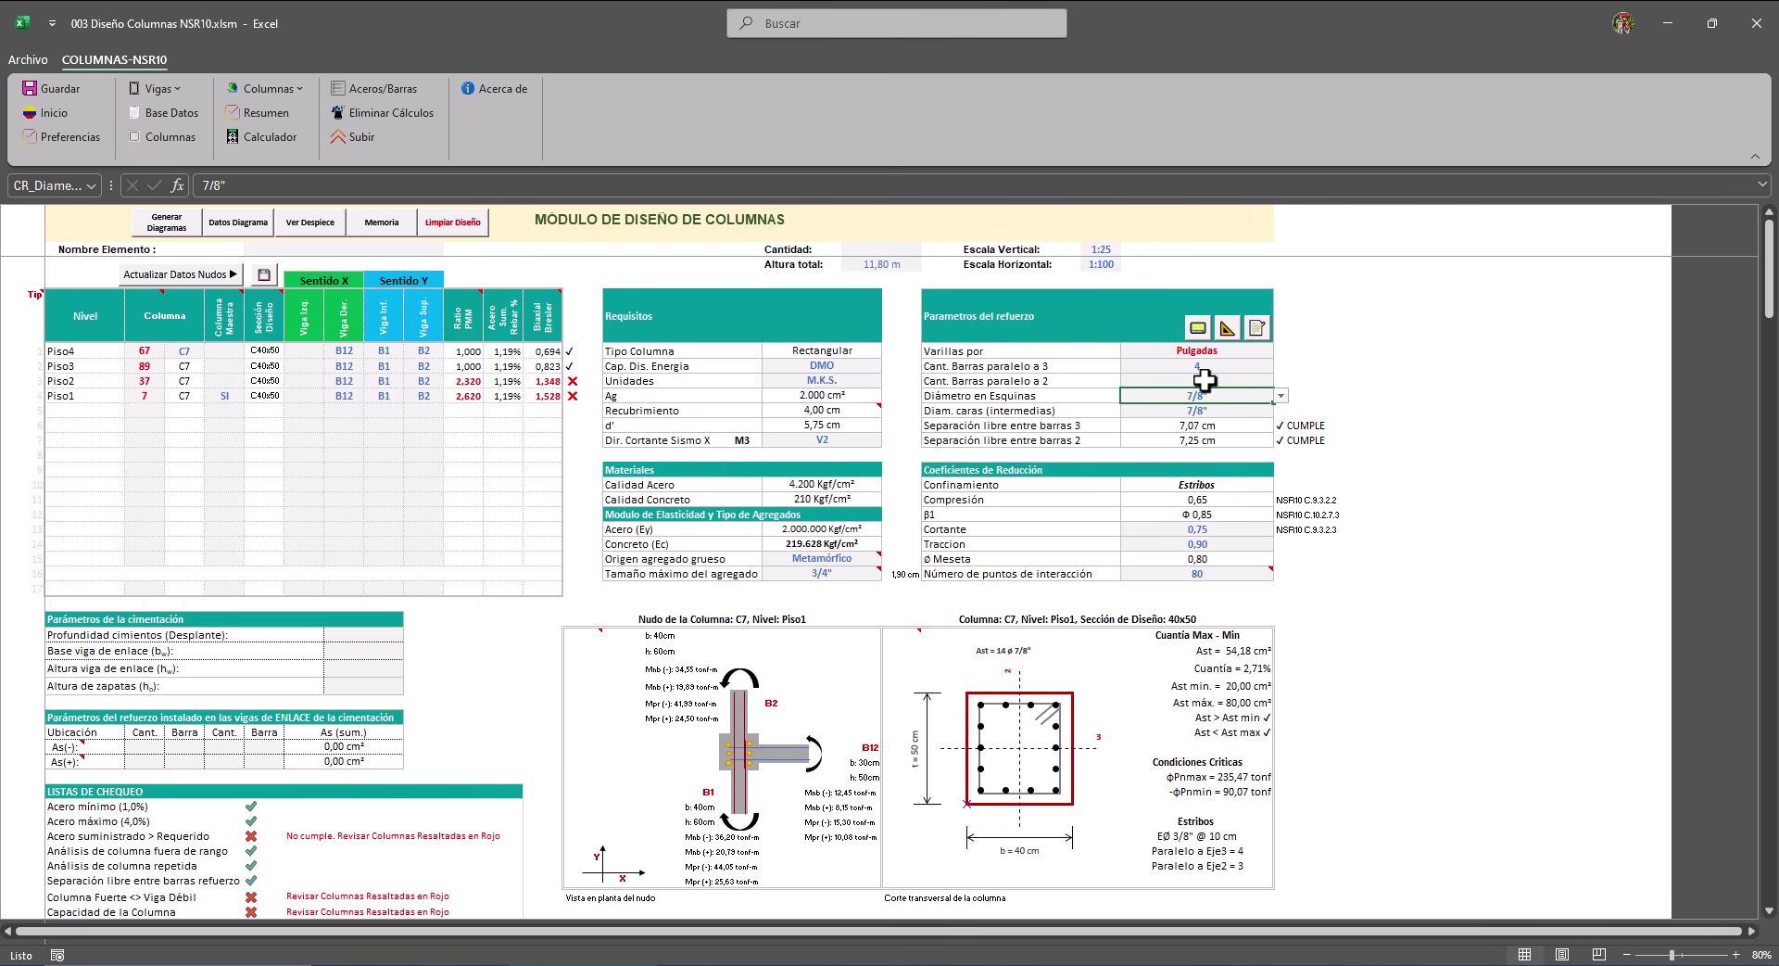
Make Piso2 the sample column for C7 and set its corner and intermediate face bars to 7/8".
click(223, 393)
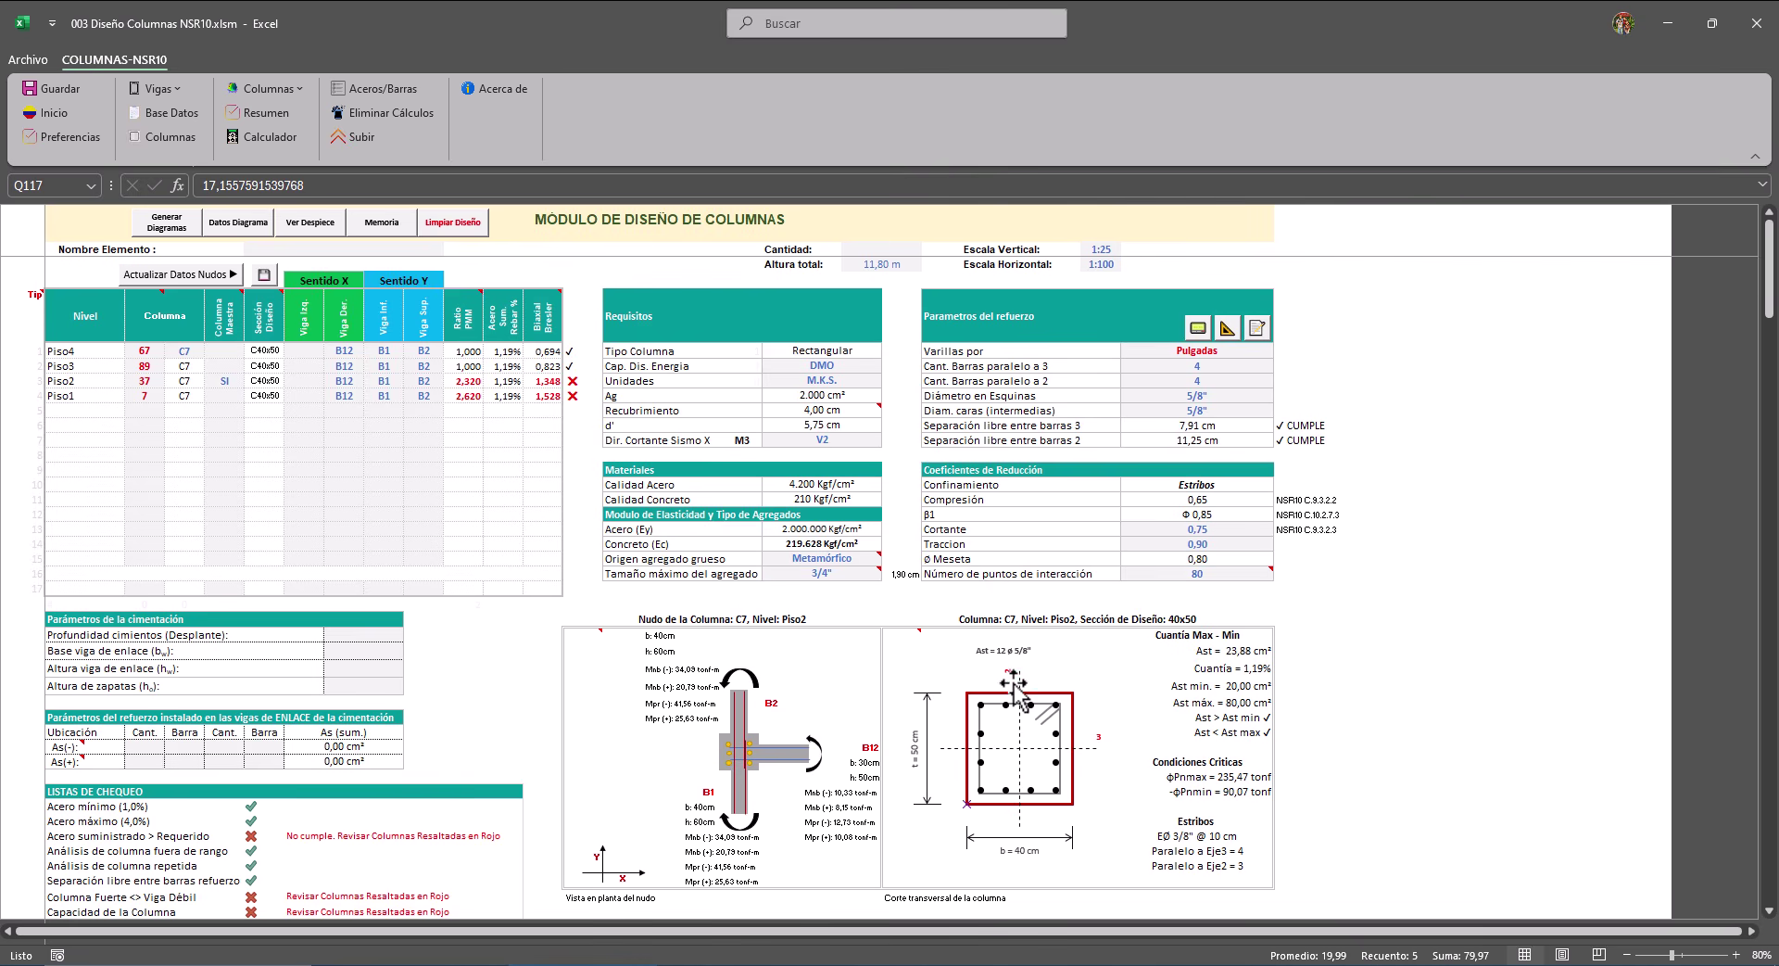
click(1238, 397)
click(1281, 396)
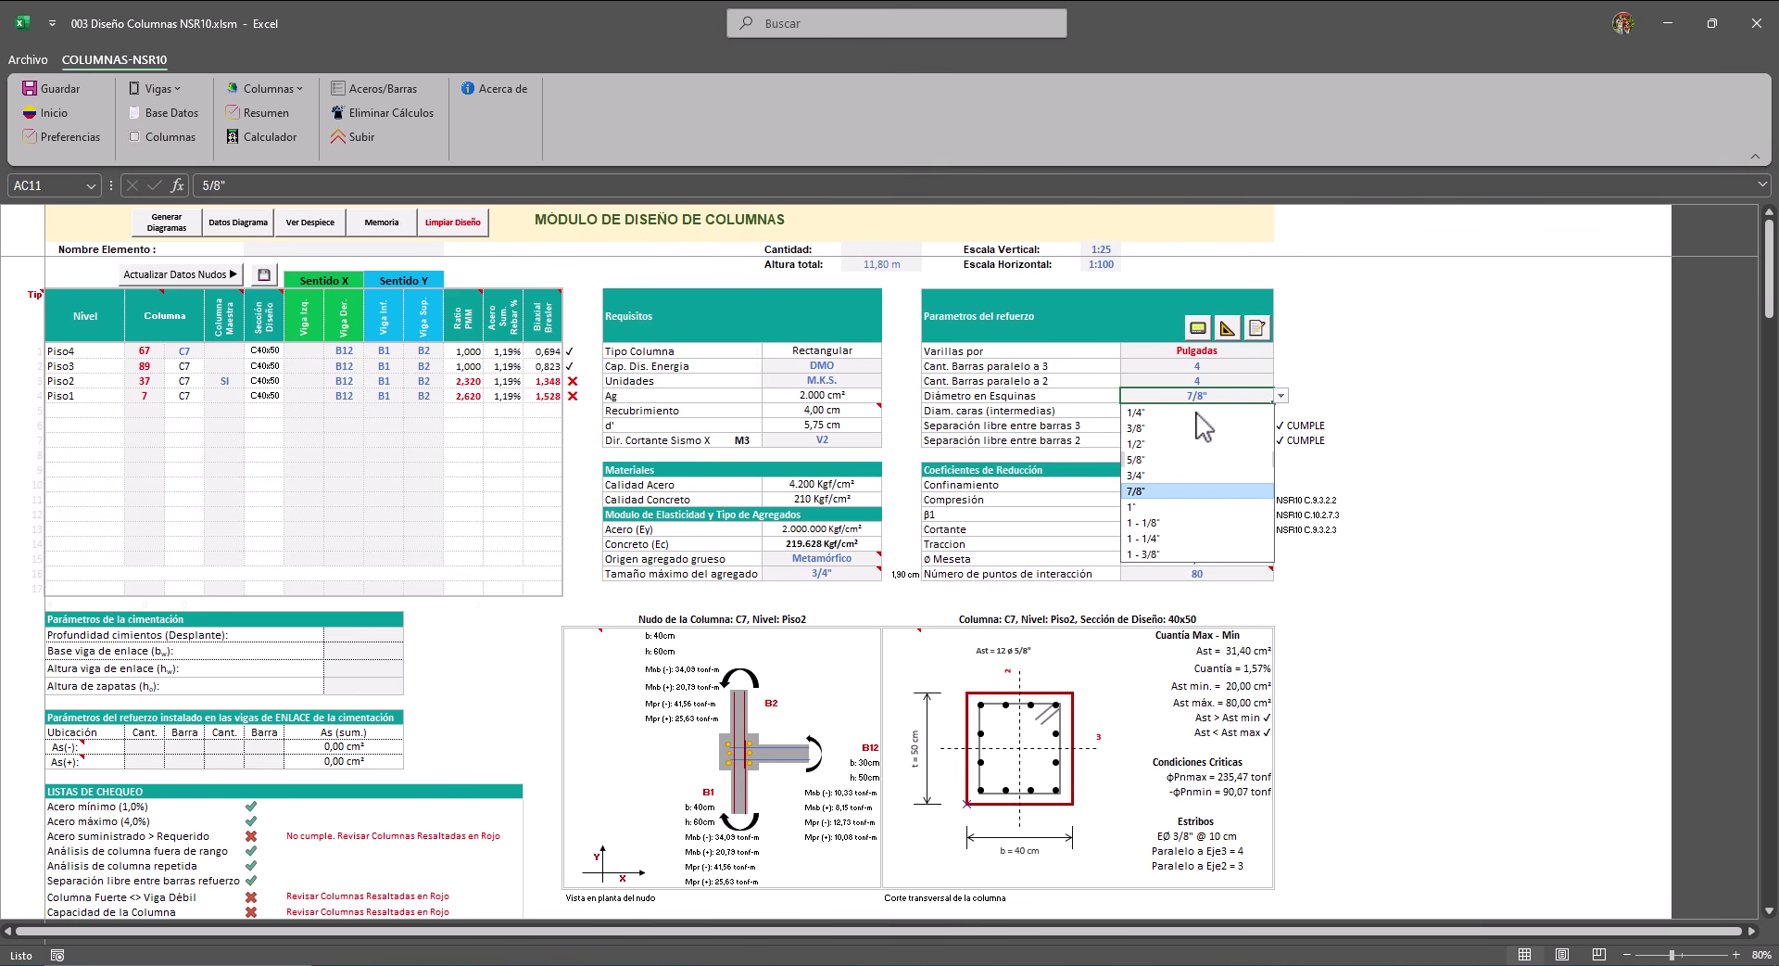
click(1136, 491)
click(1205, 411)
click(1281, 411)
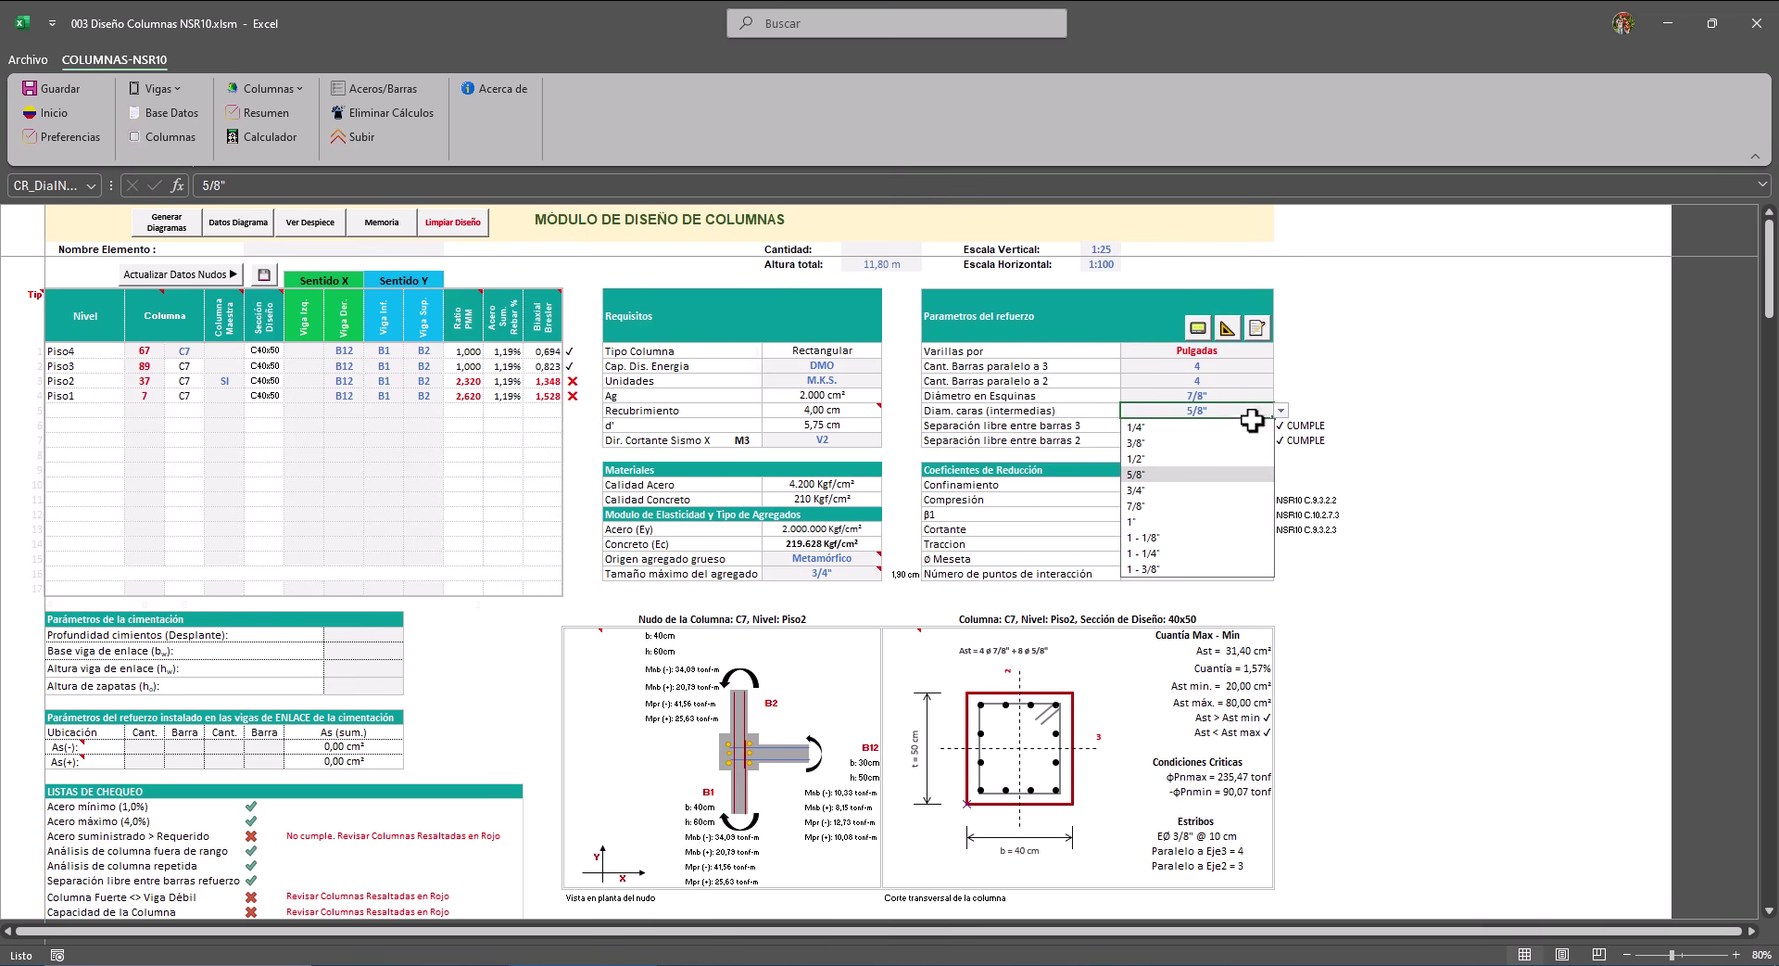
click(1149, 507)
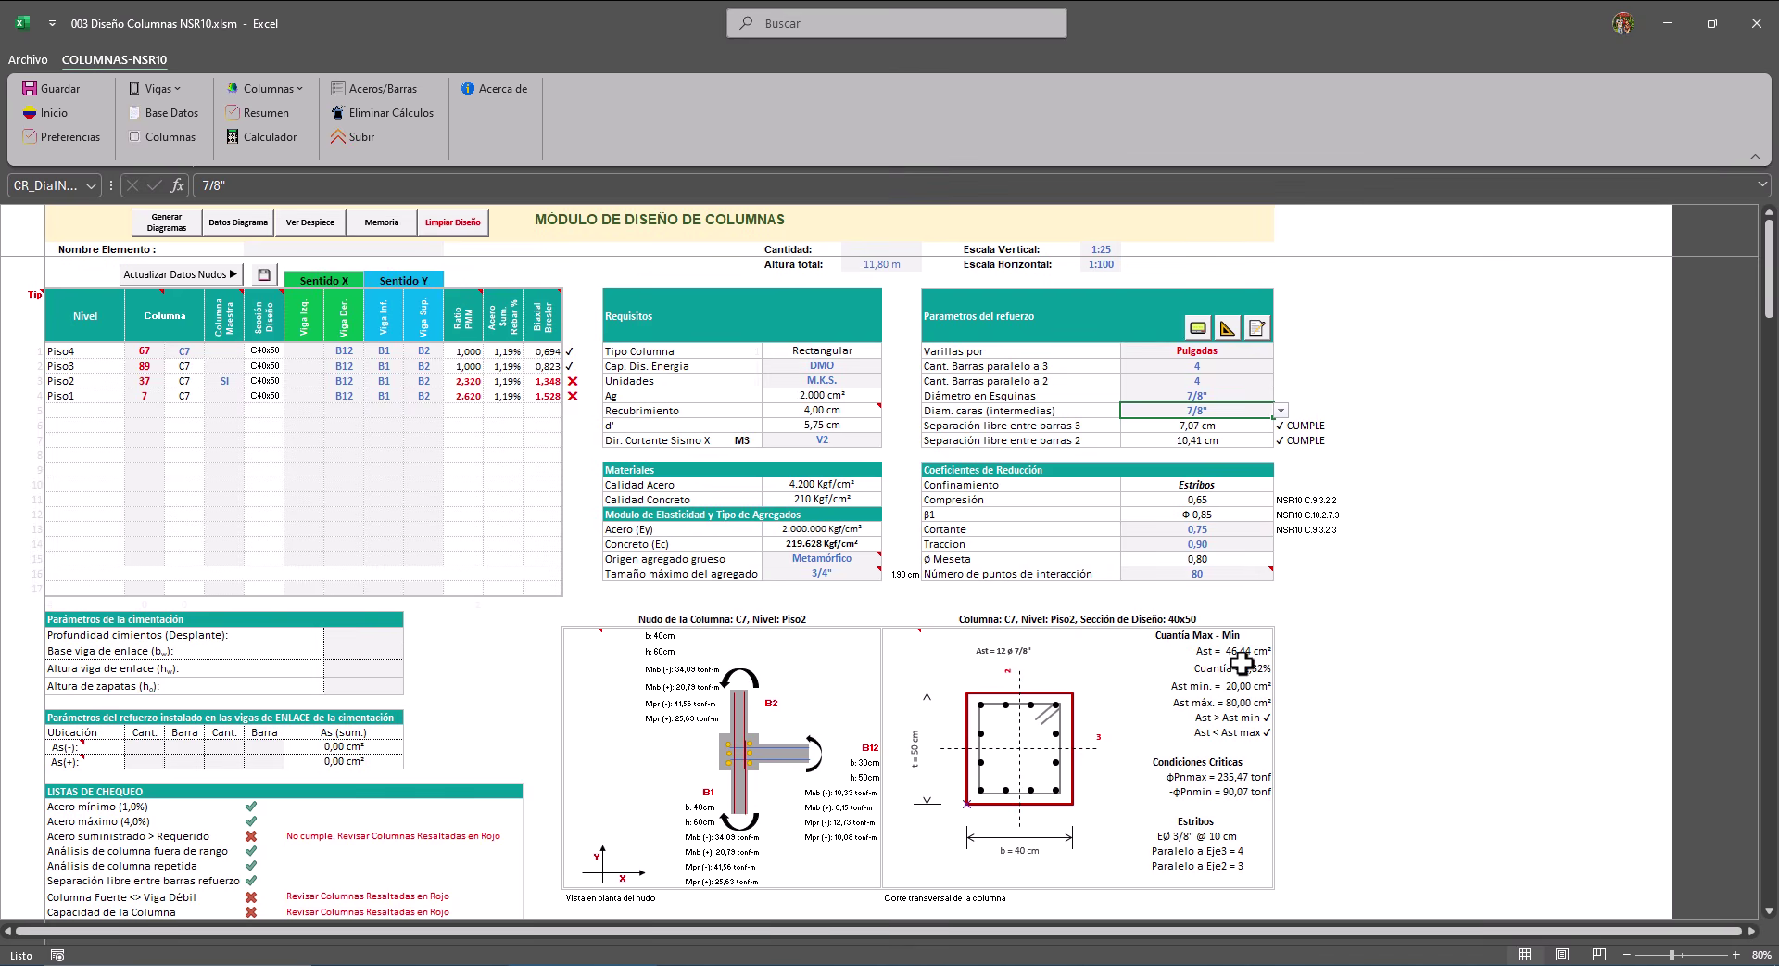
Check C7's required steel at Piso2 in the ETABS elevation, and save the Piso2 section as proposed back in Excel.
key(alt+Tab)
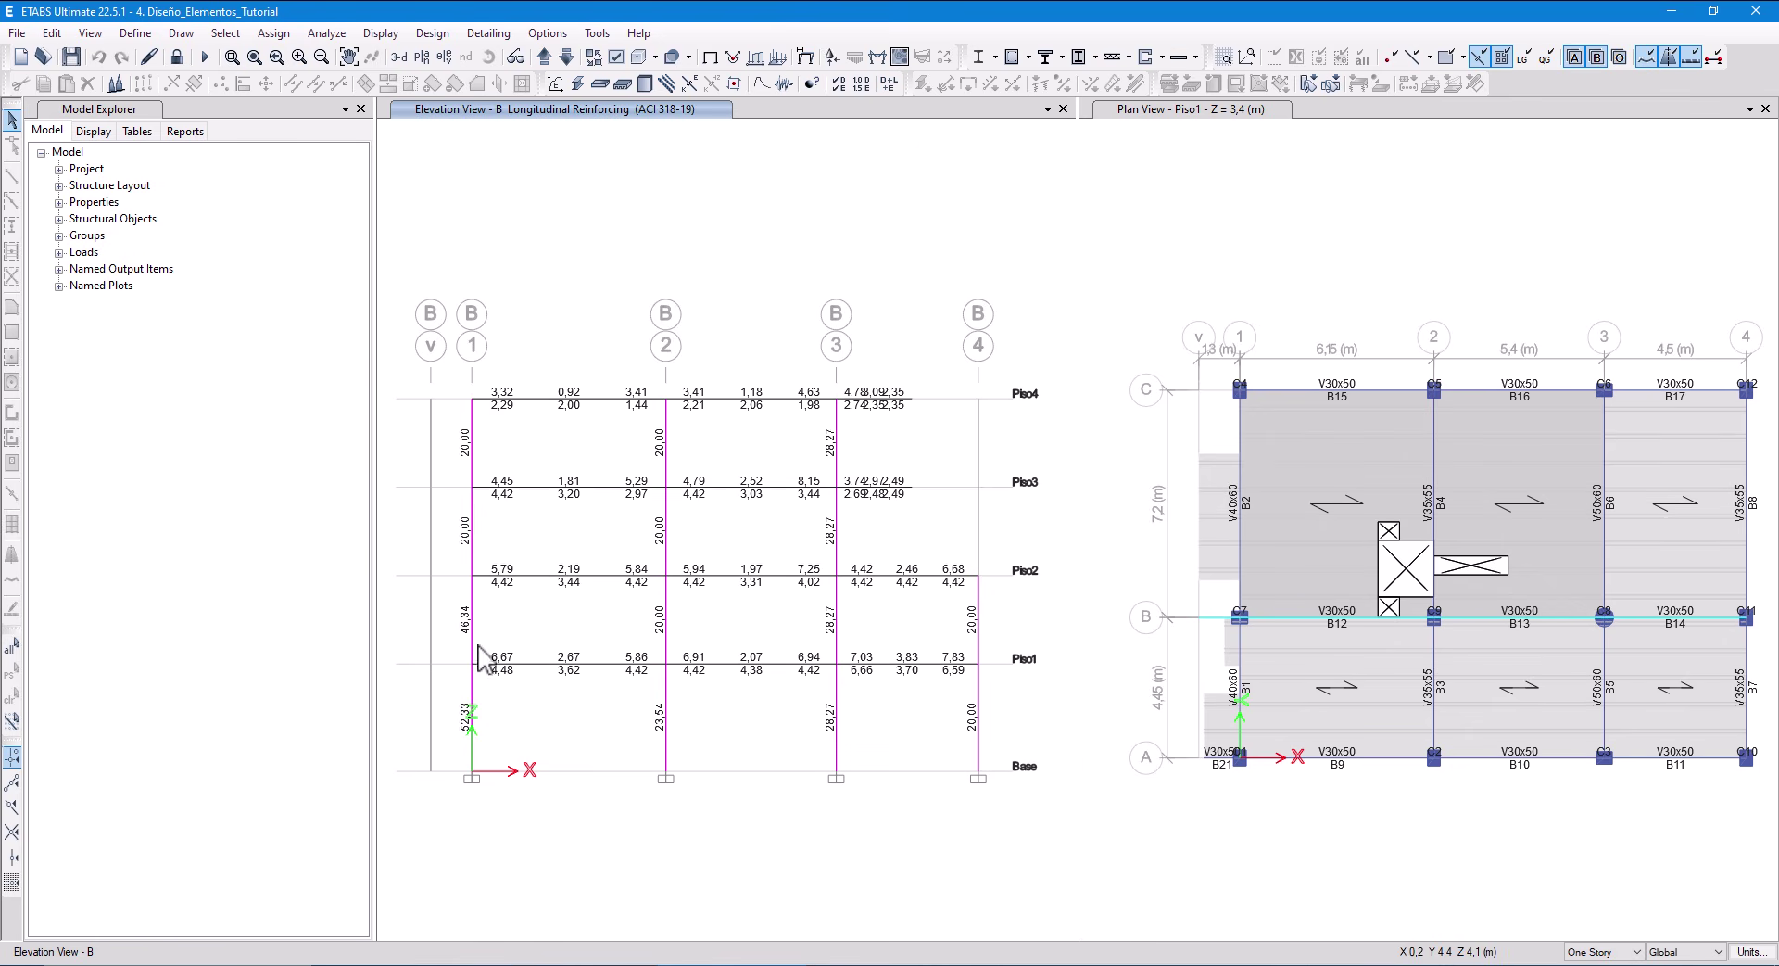
key(alt+Tab)
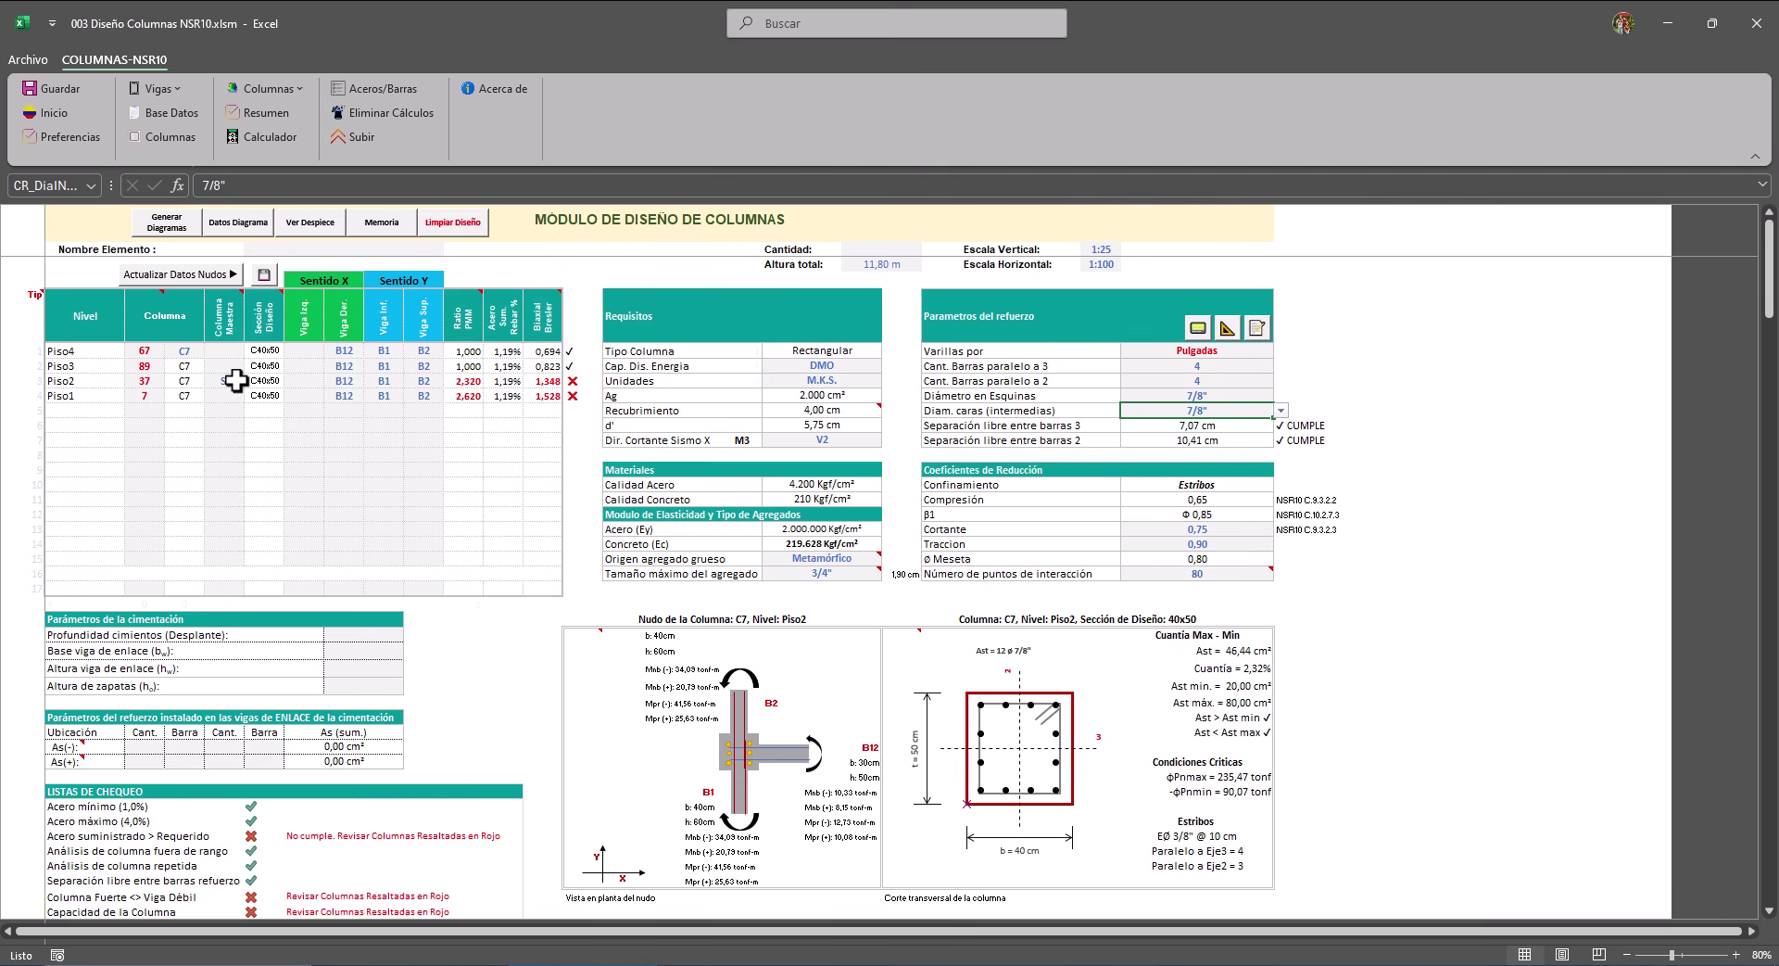
click(1227, 329)
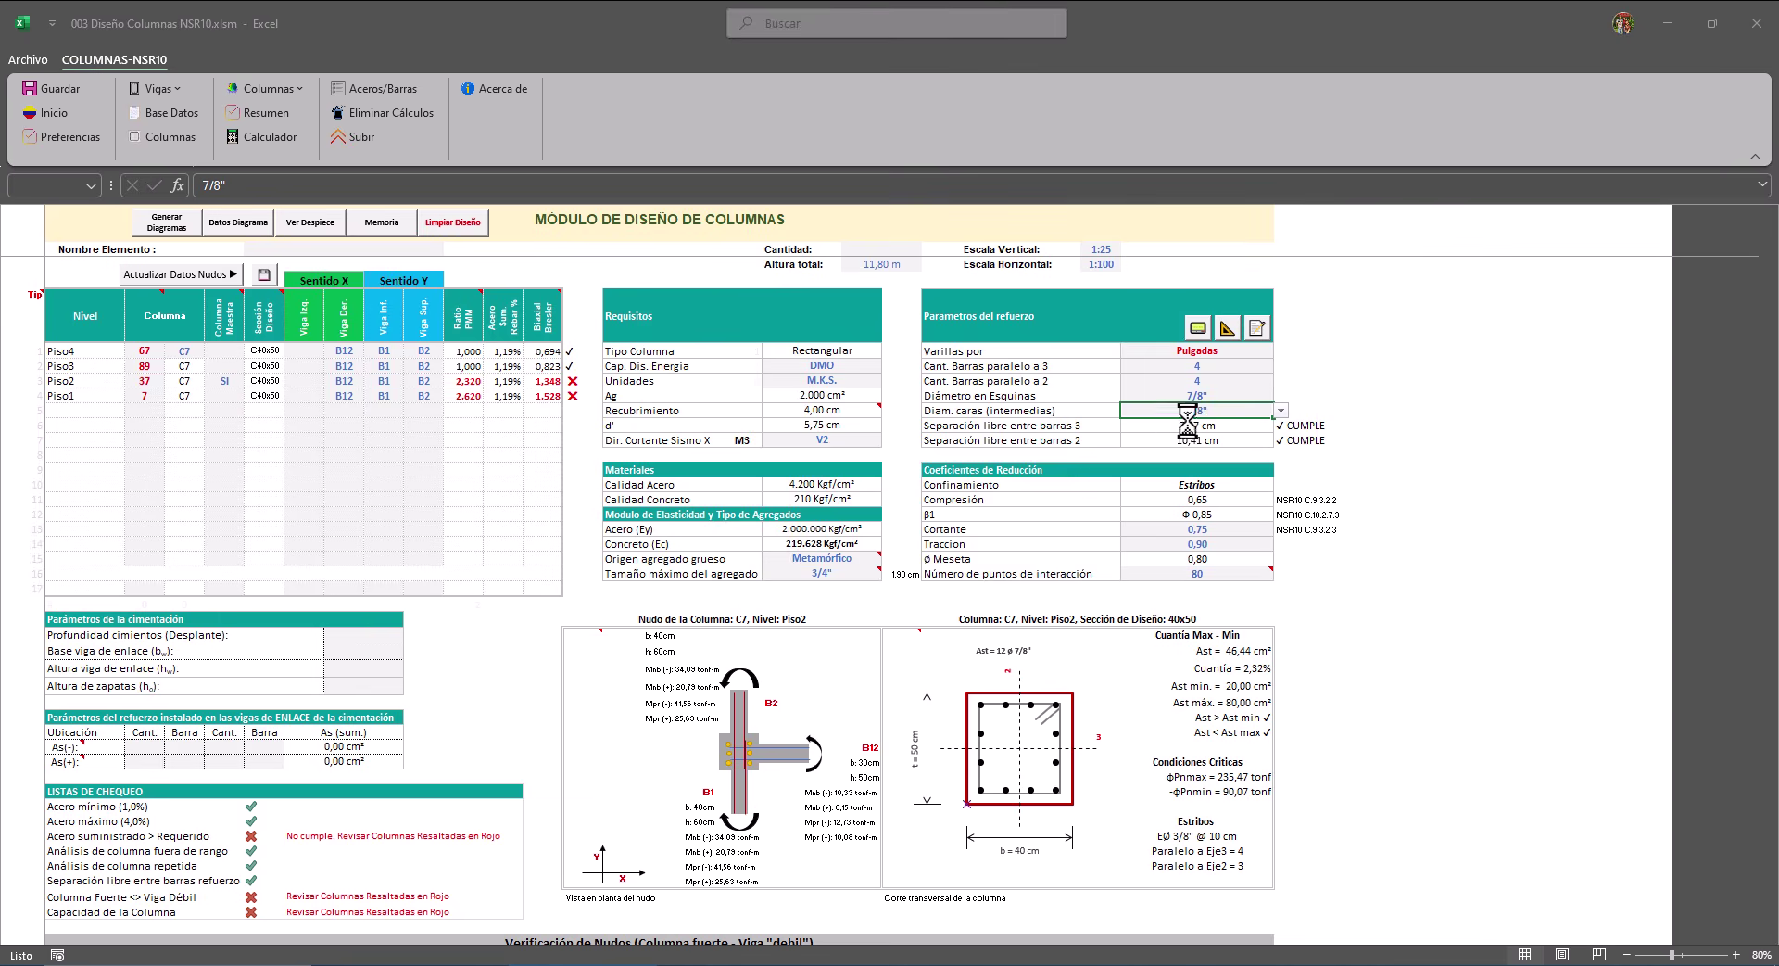
click(1026, 569)
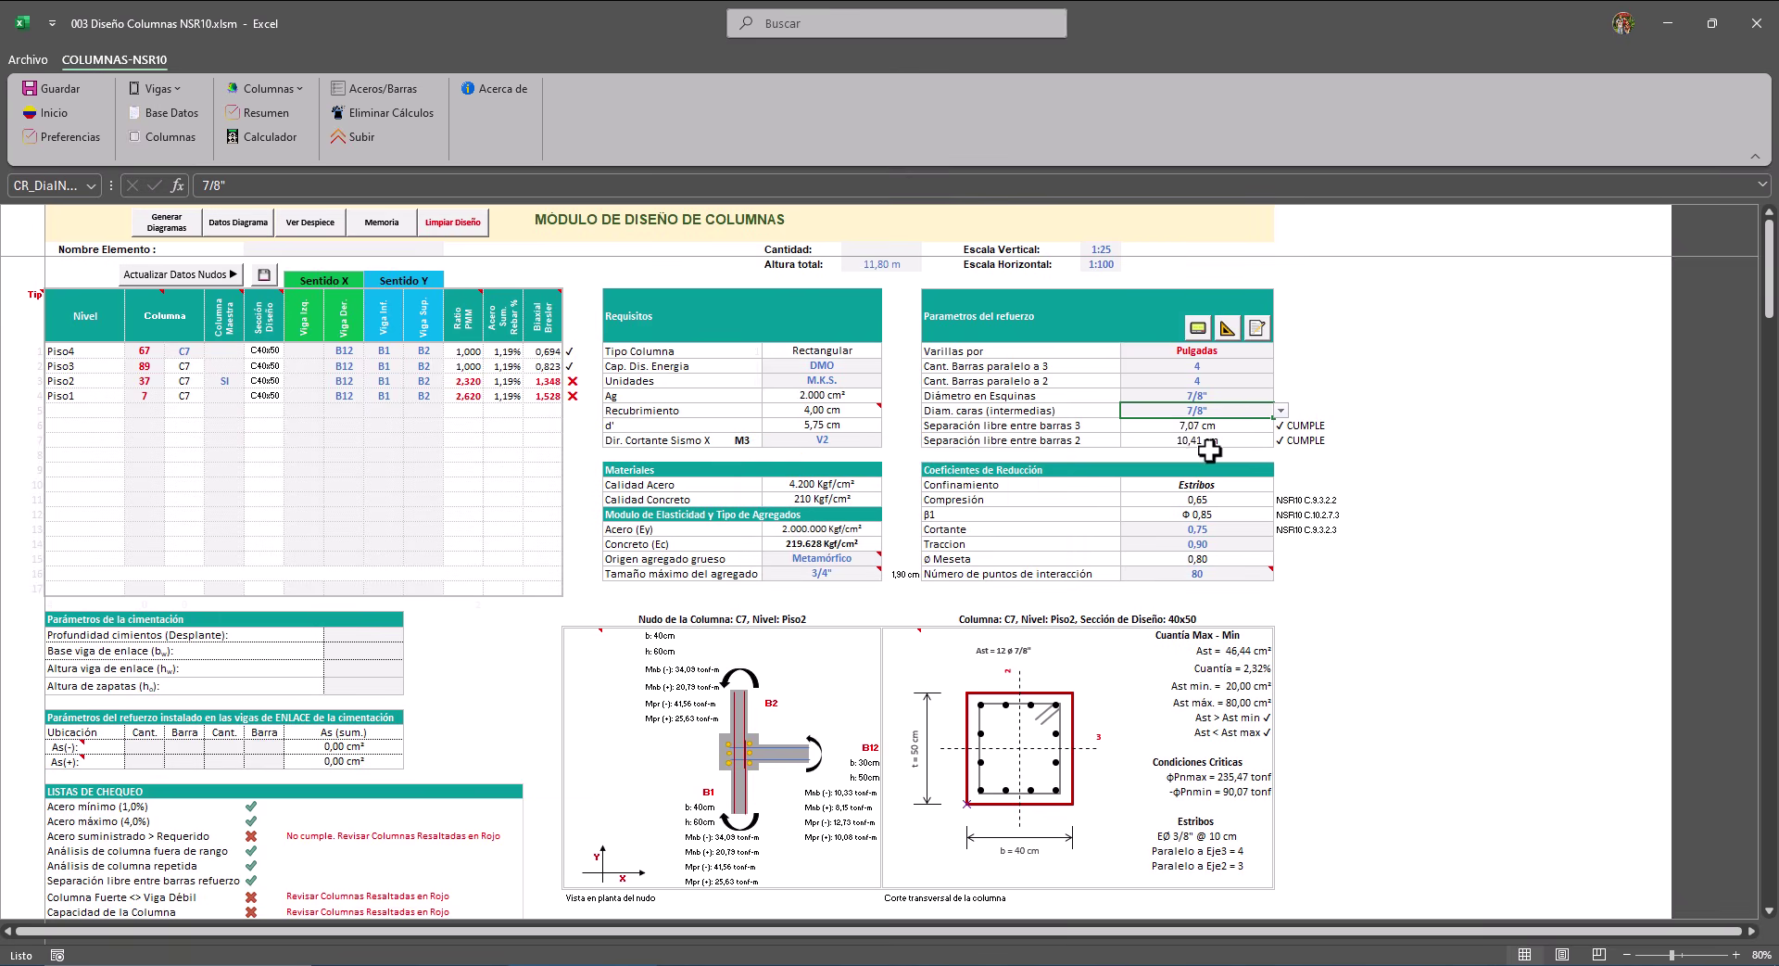
For C7 at Piso3, set the corner and intermediate face bars to 3/4" and save the proposed section.
click(214, 364)
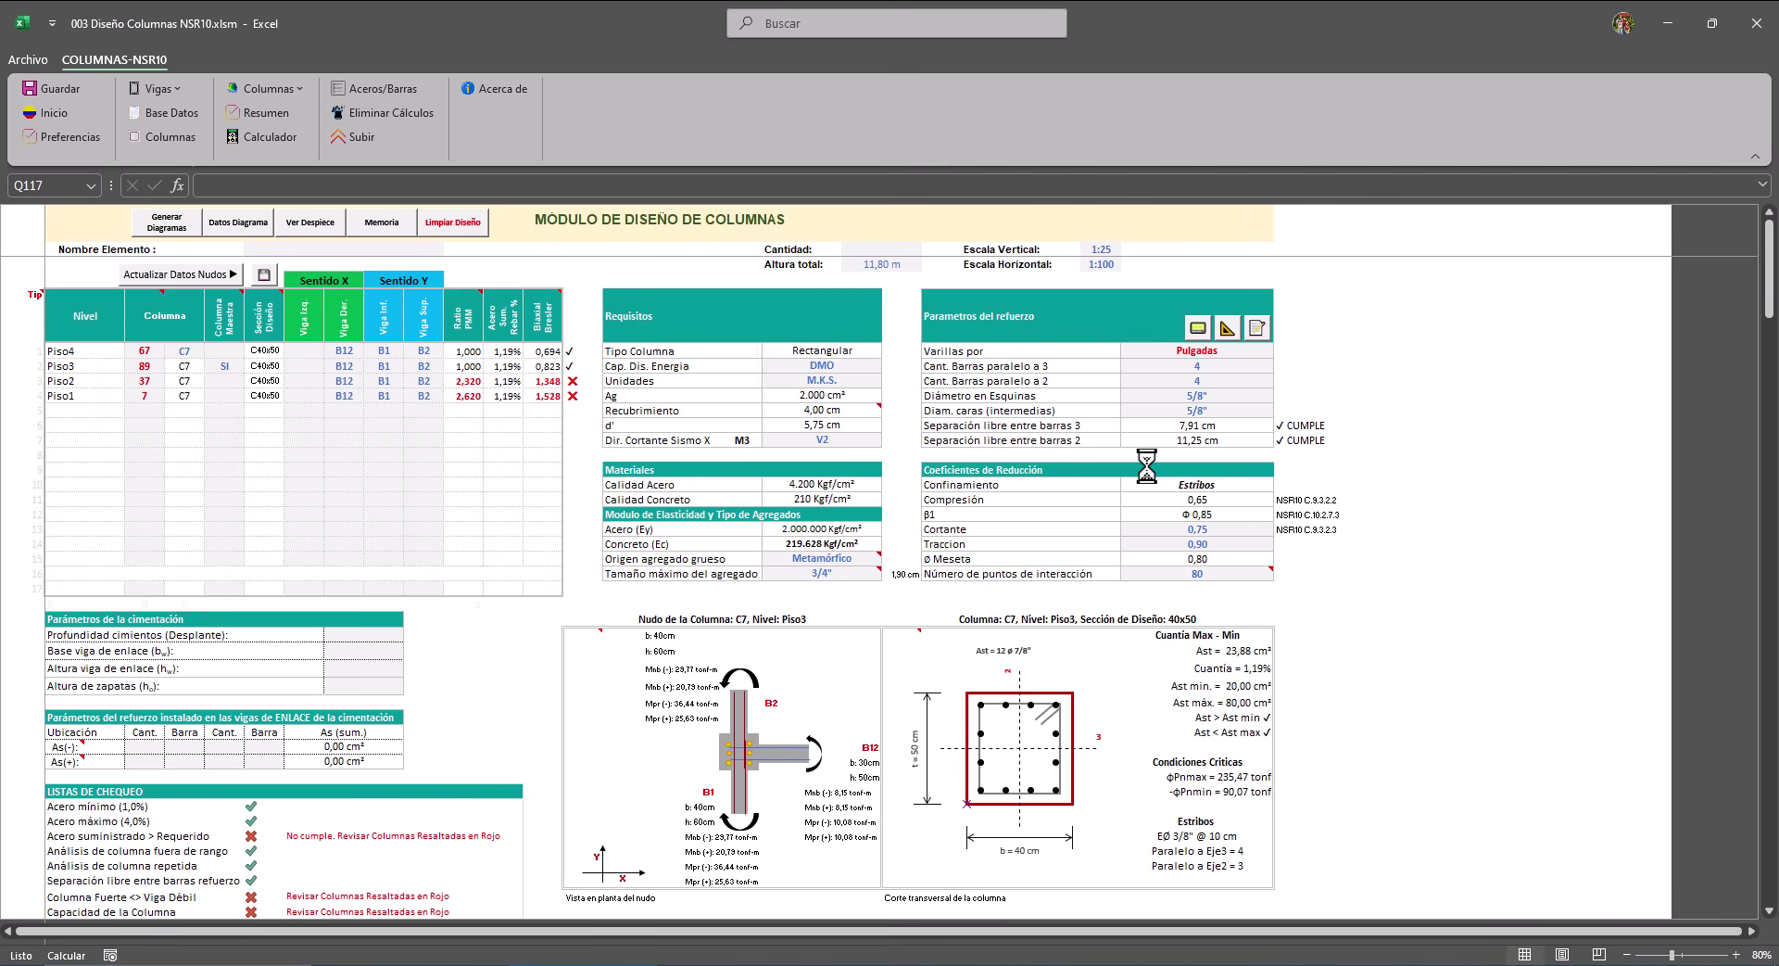
click(1214, 396)
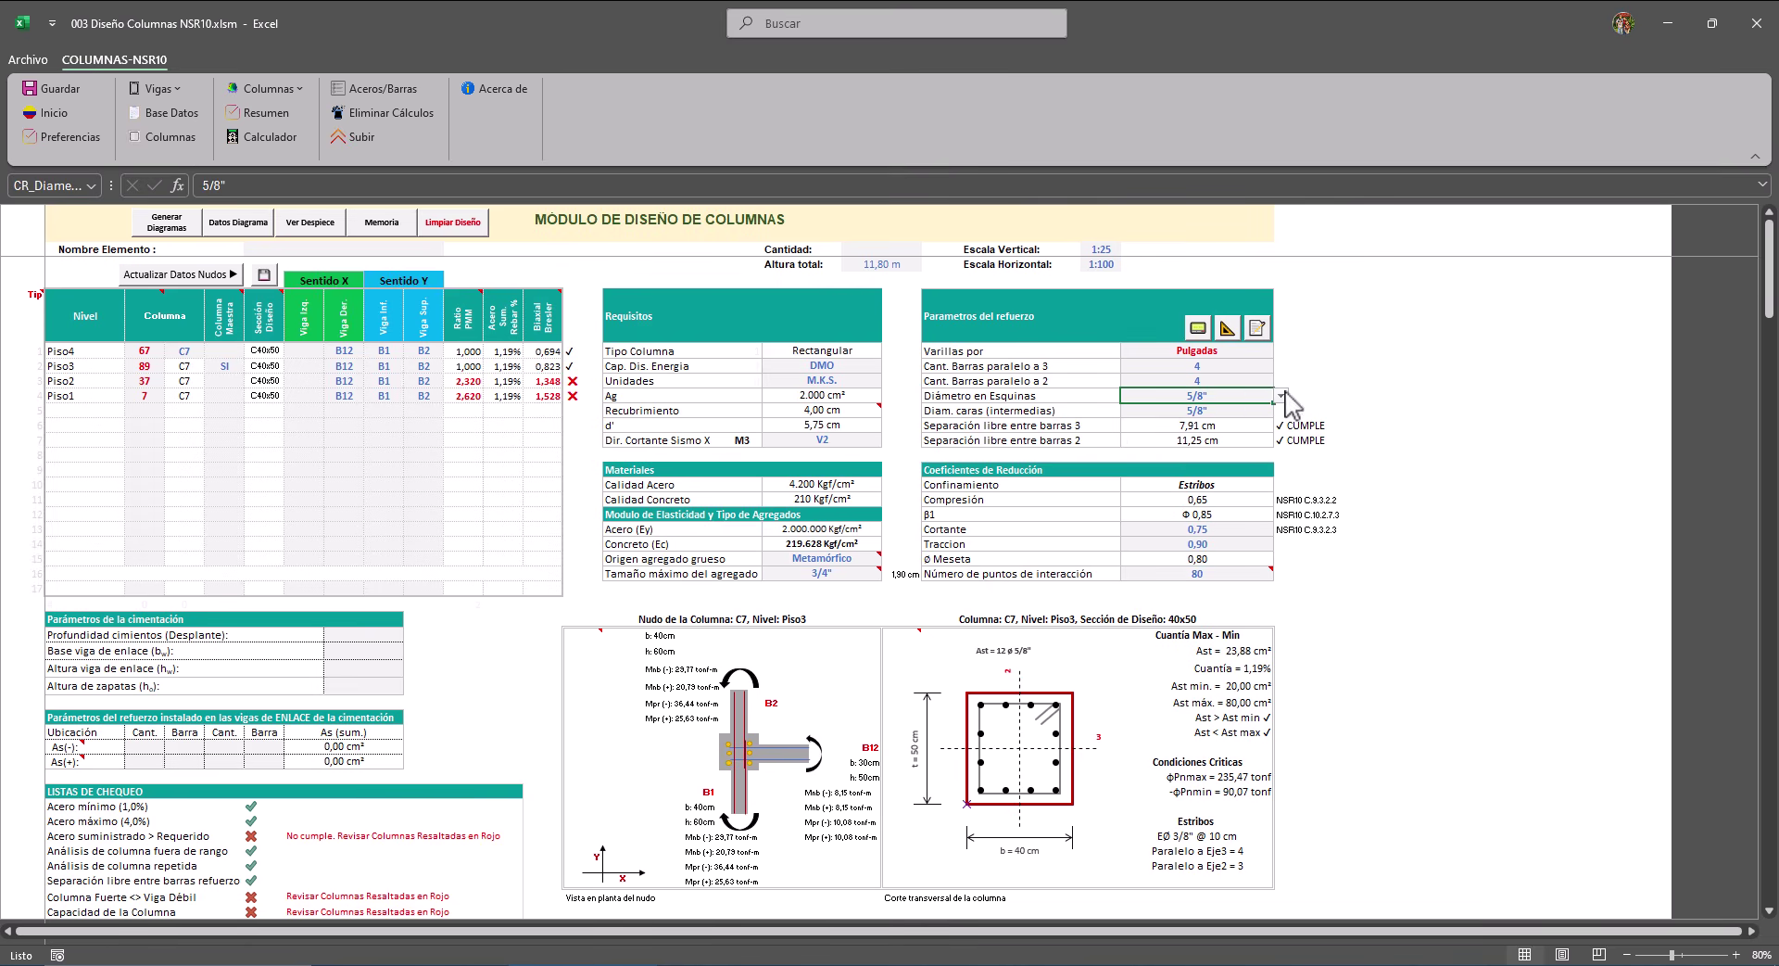
click(1281, 395)
click(1219, 426)
click(1217, 410)
click(1282, 410)
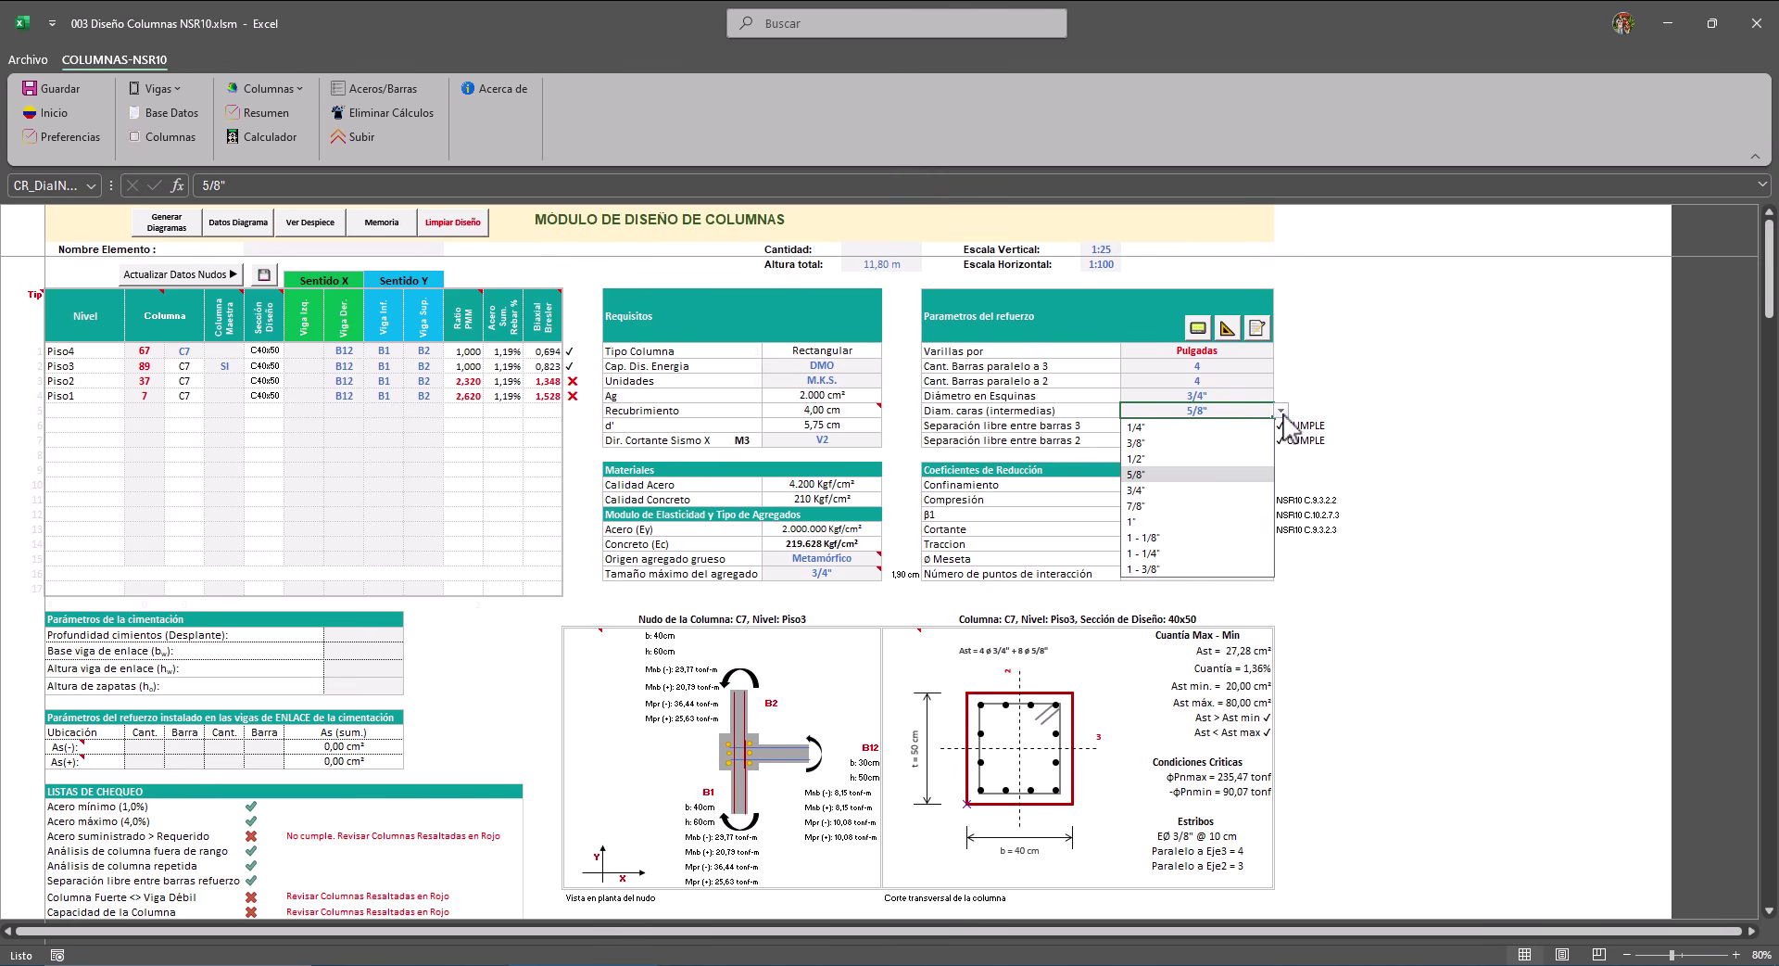
click(1152, 491)
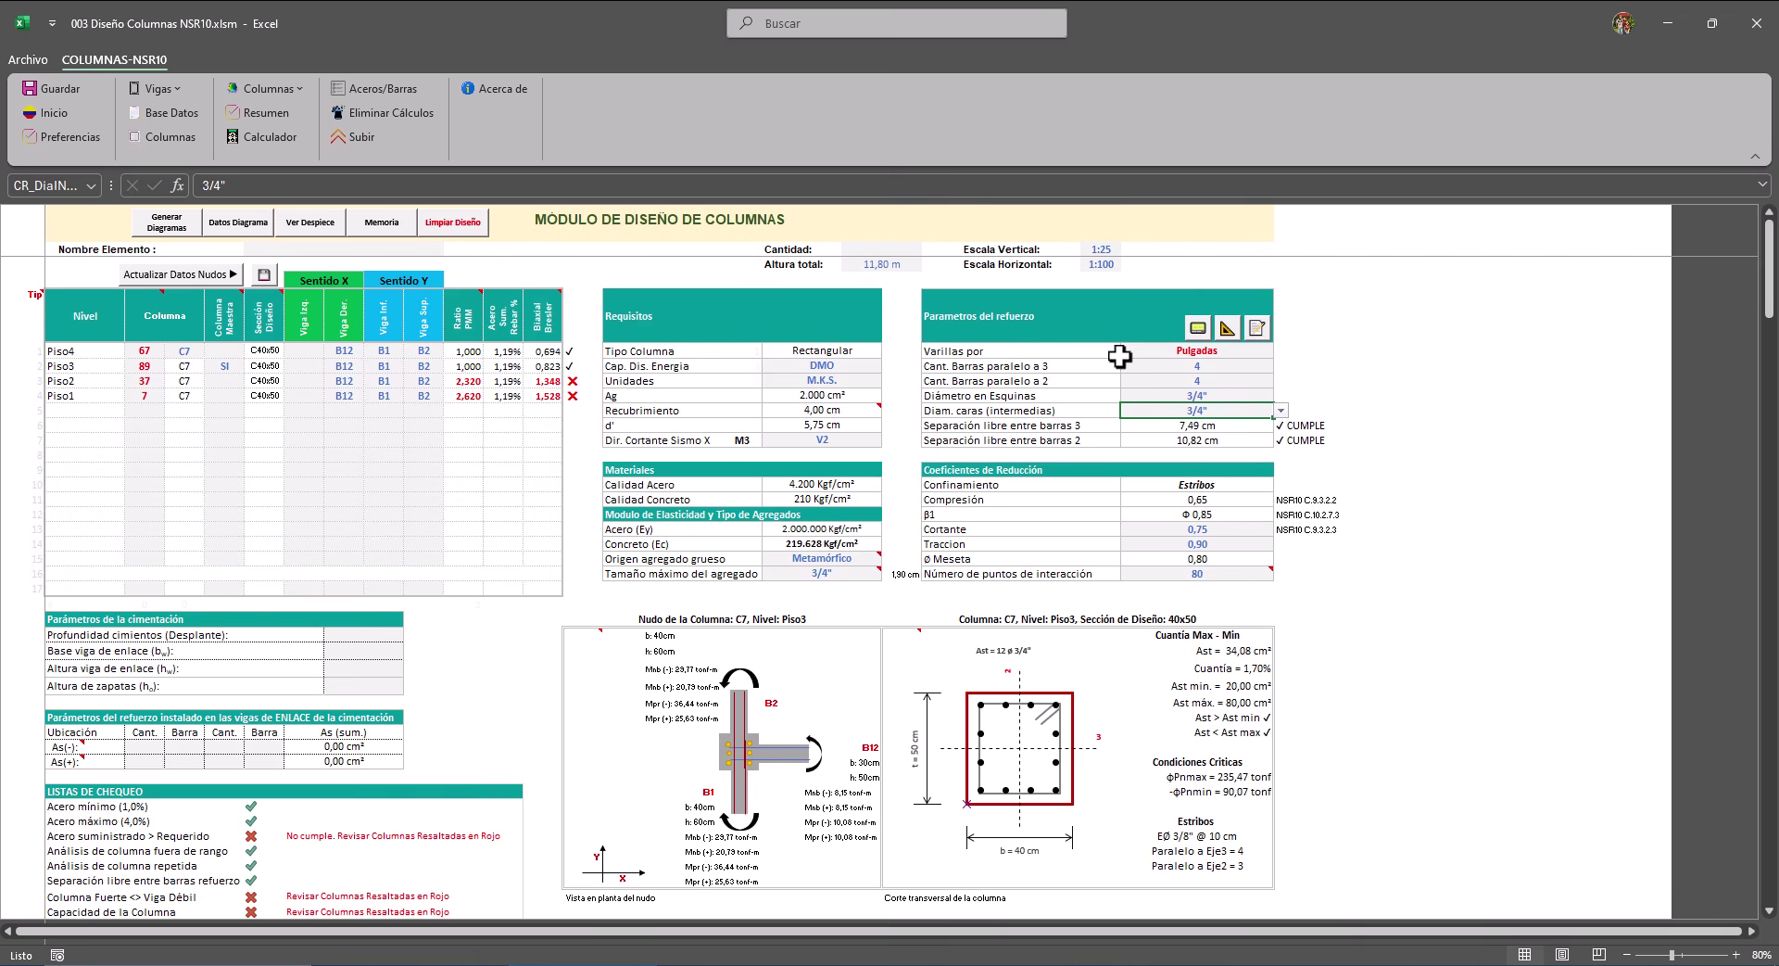
click(1227, 327)
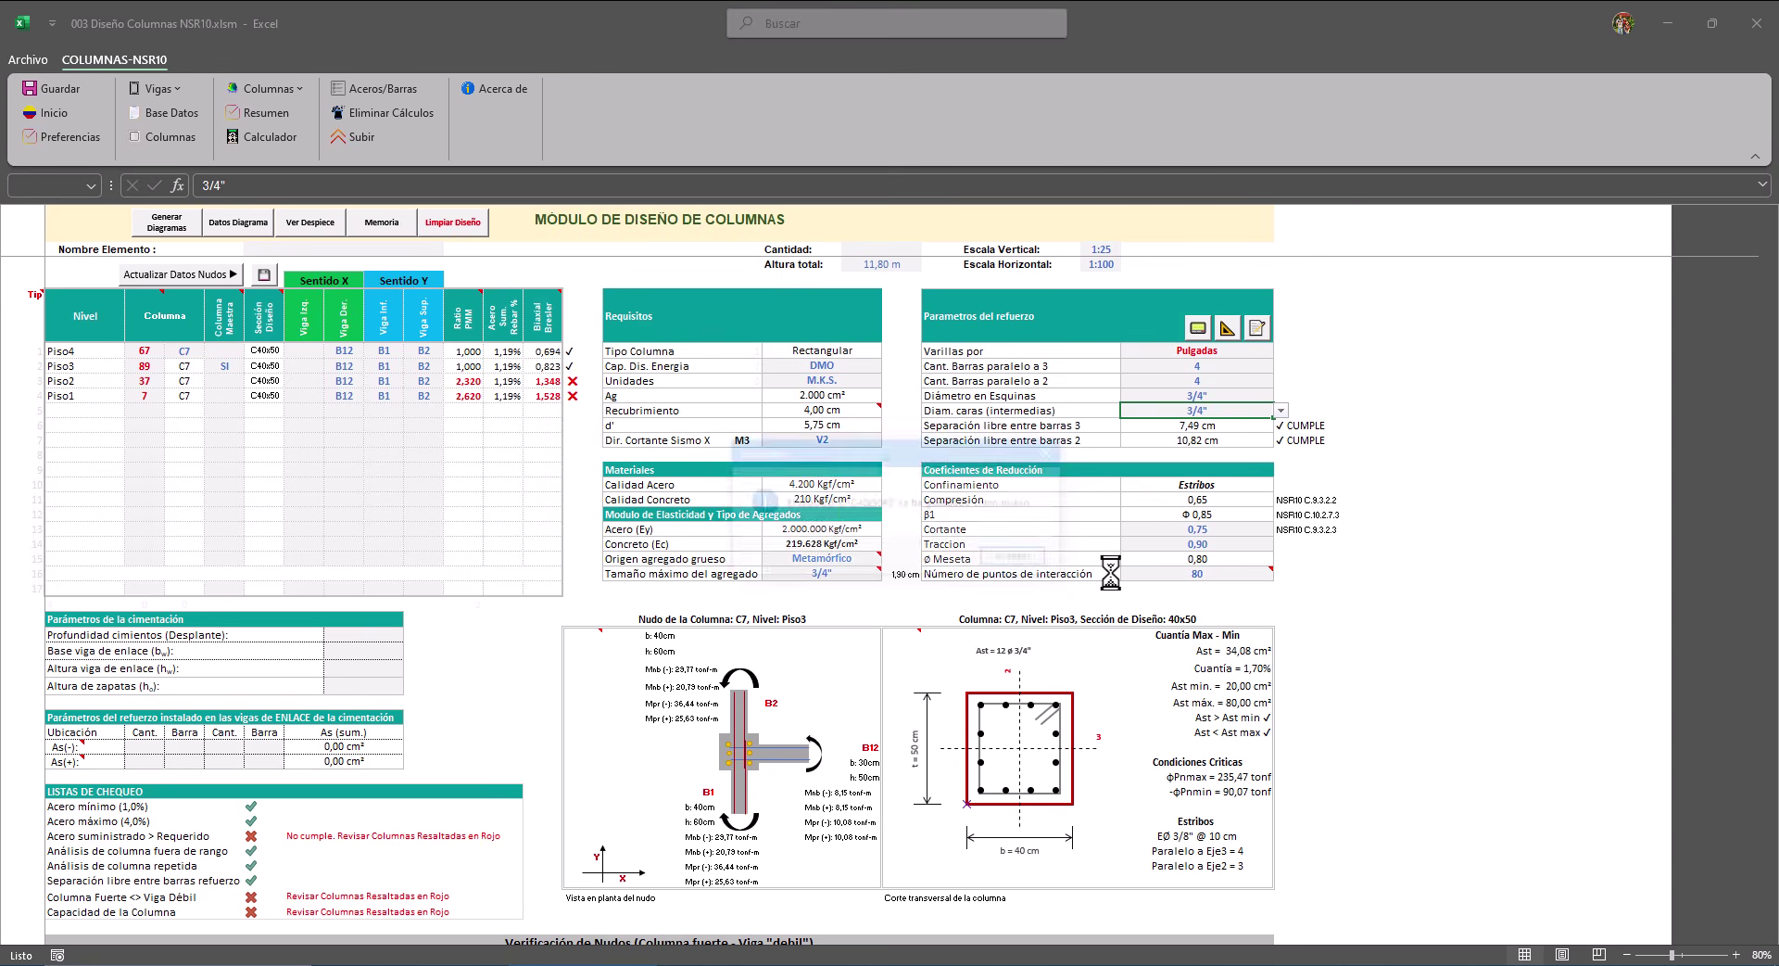
click(1008, 556)
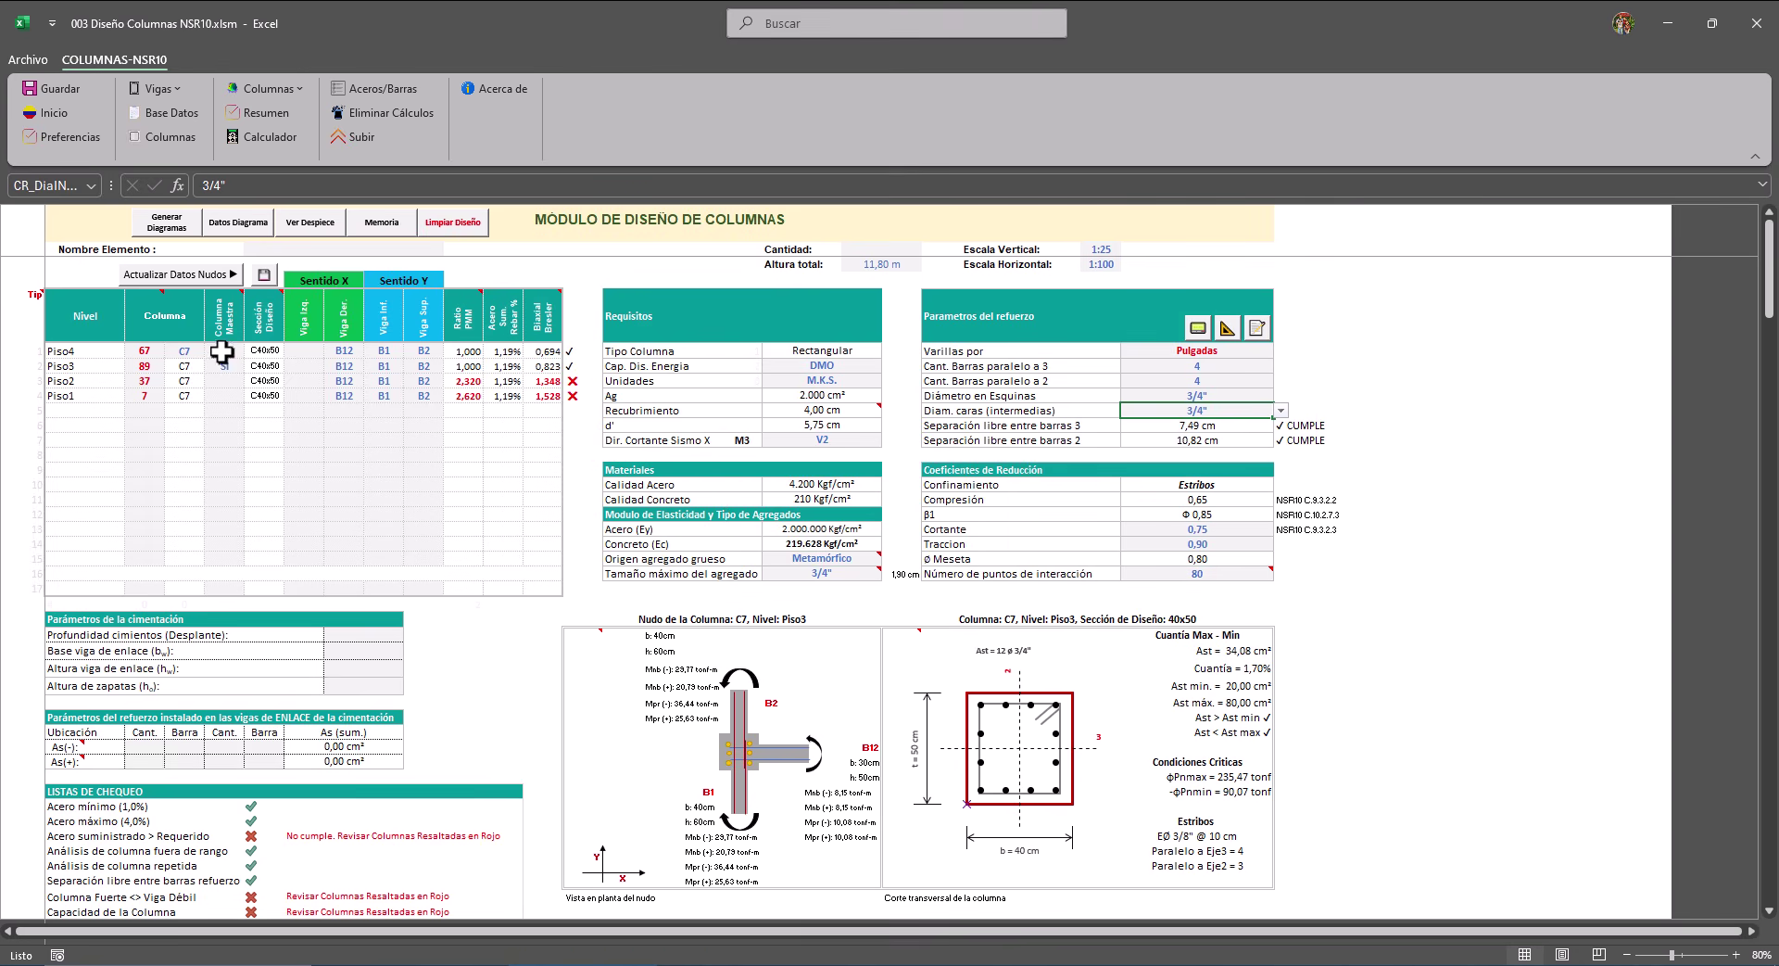
For C7 at Piso4, set the corner and intermediate face bars to 3/4" and save the proposed section.
click(1265, 400)
click(1282, 395)
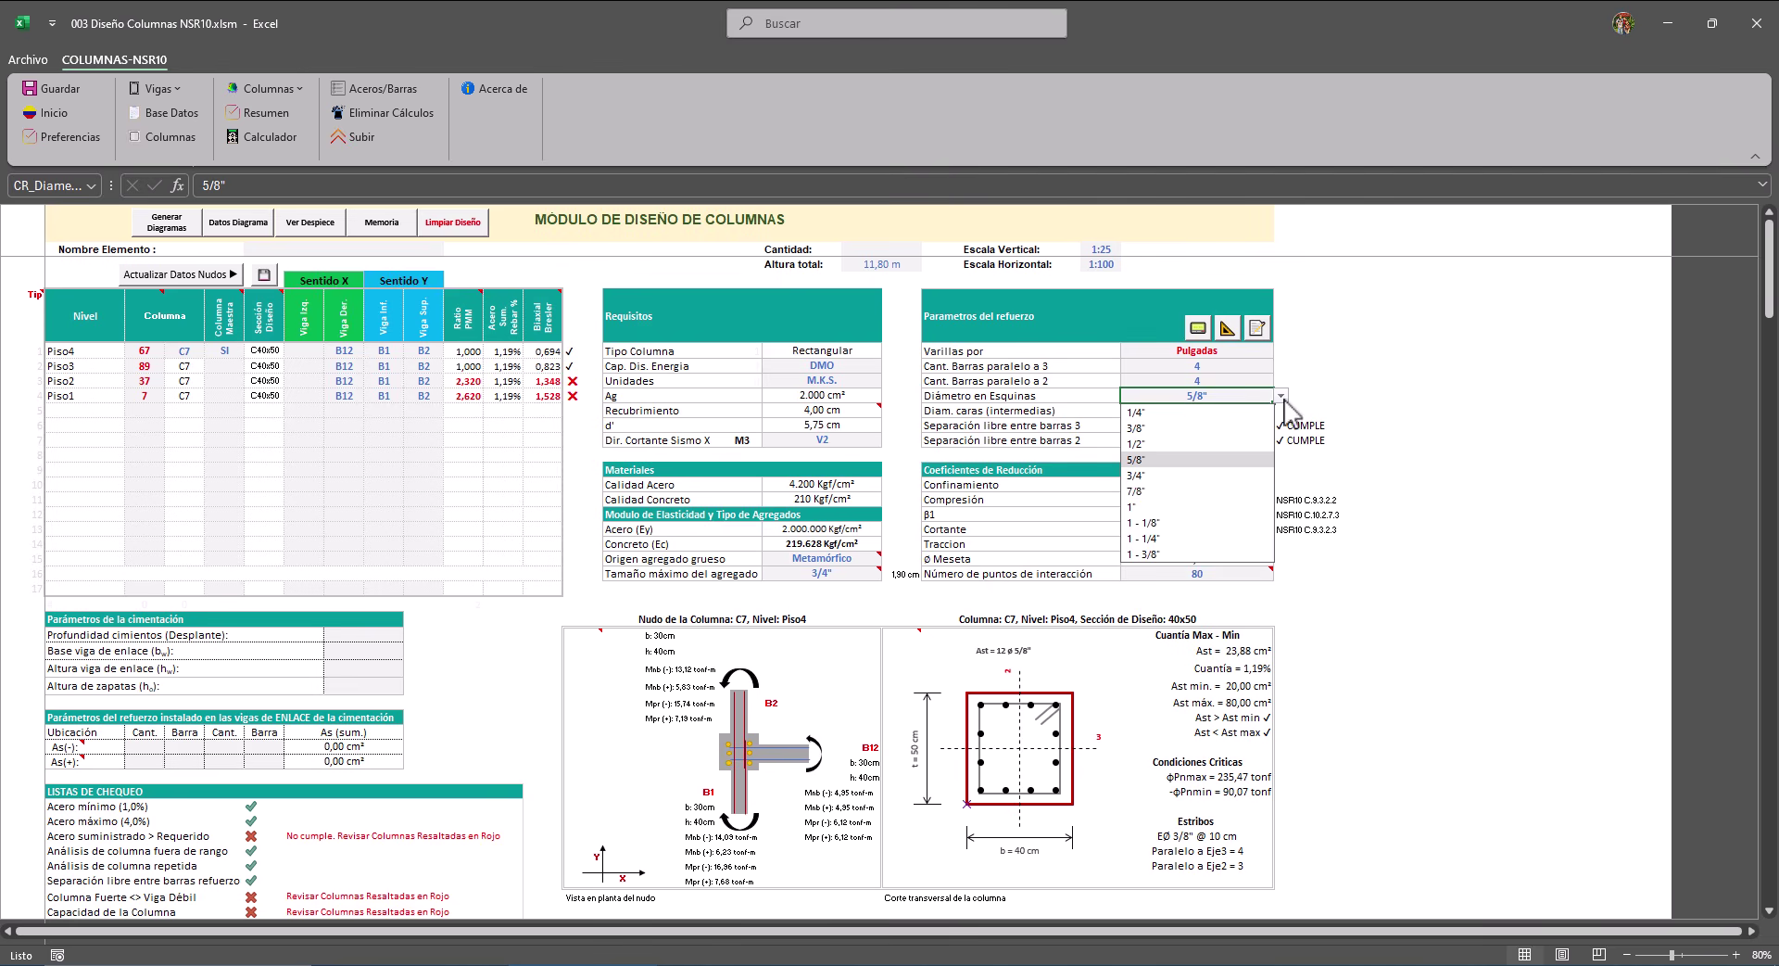
click(1190, 475)
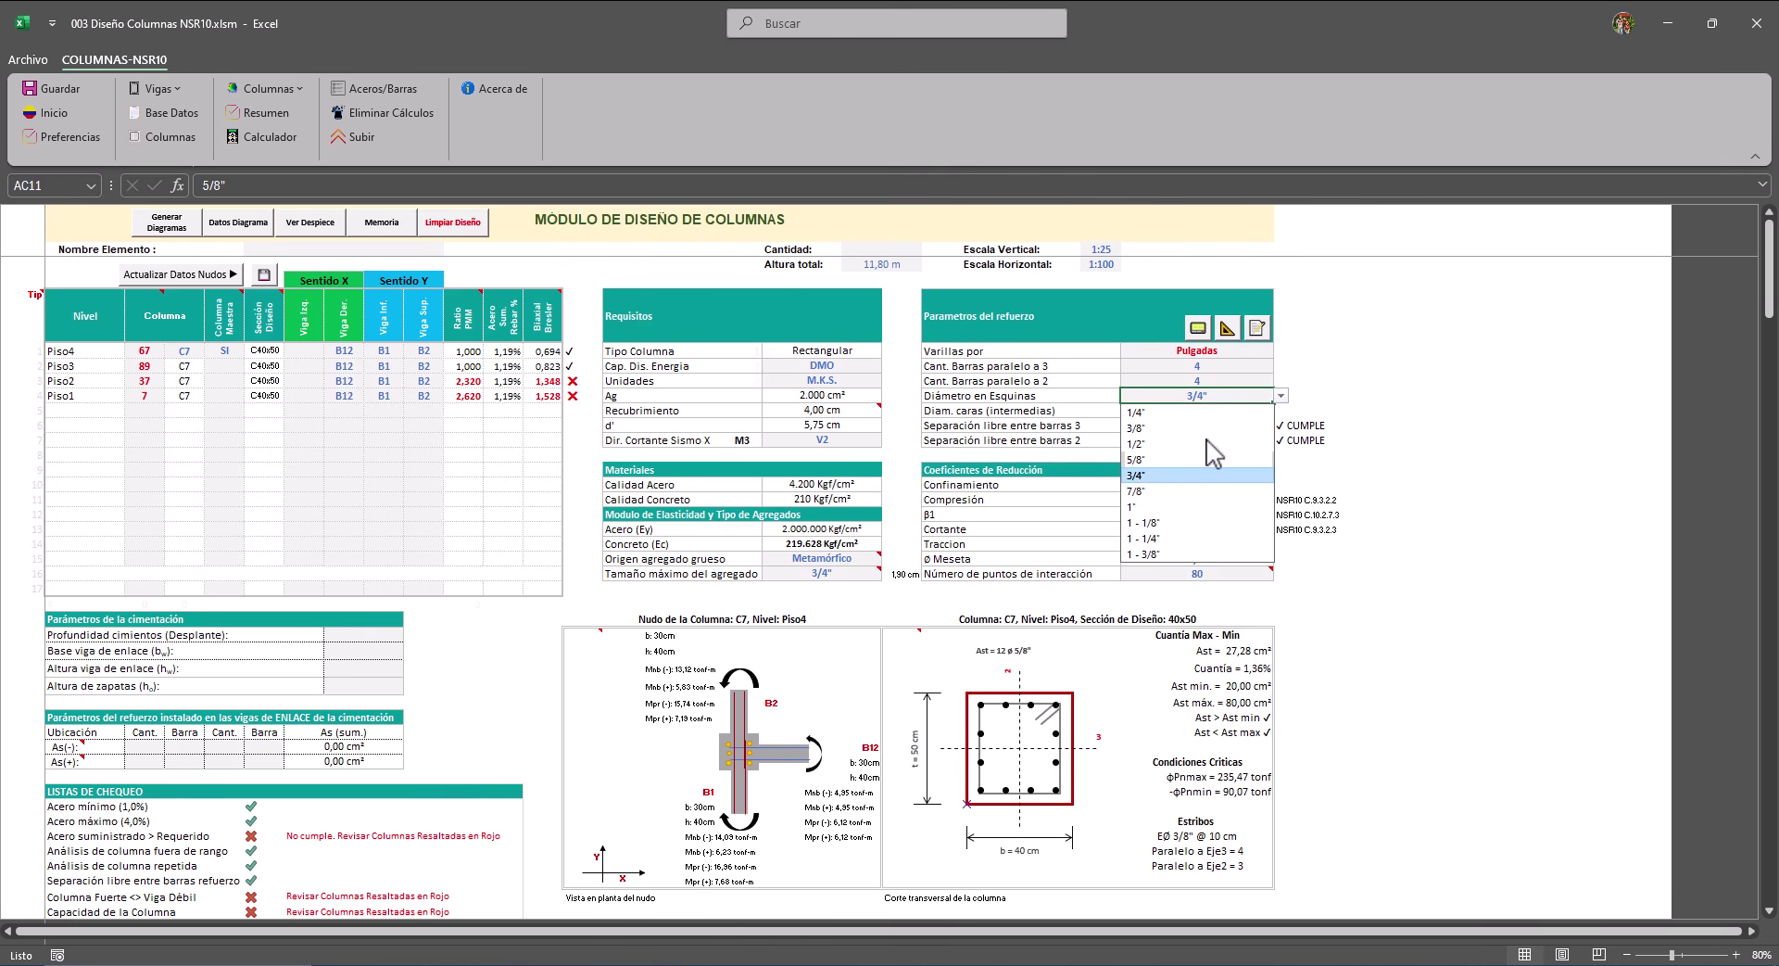
click(1255, 411)
click(1282, 410)
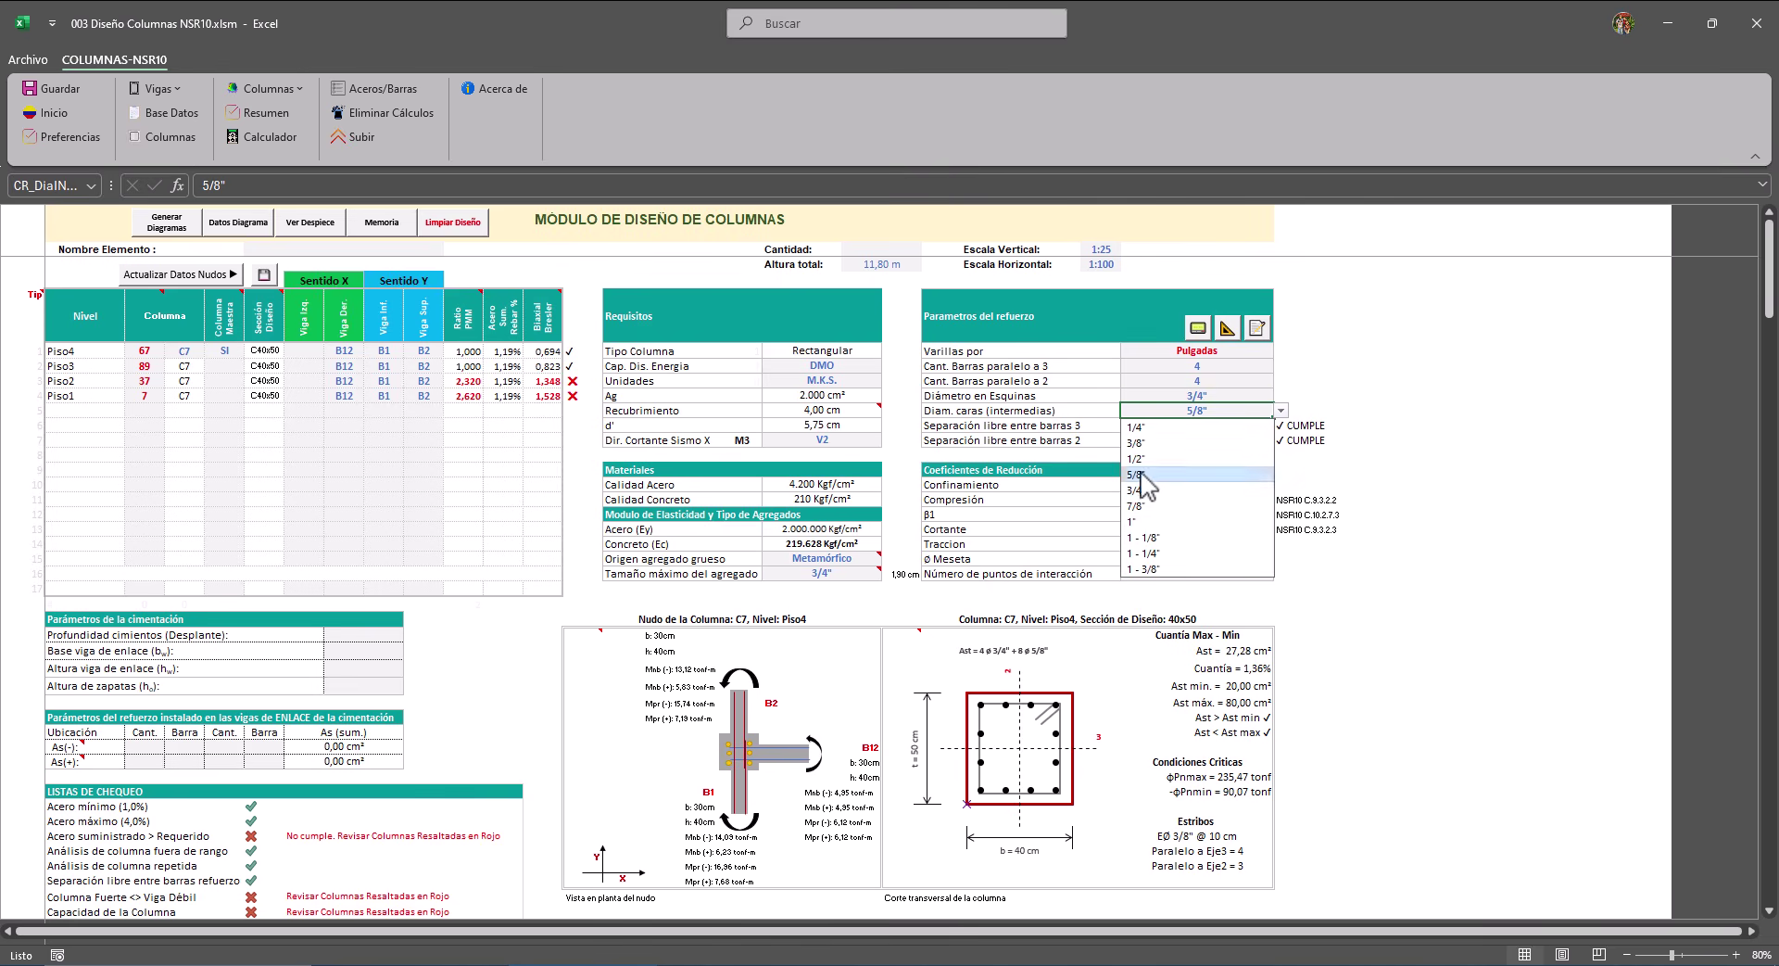
click(1147, 491)
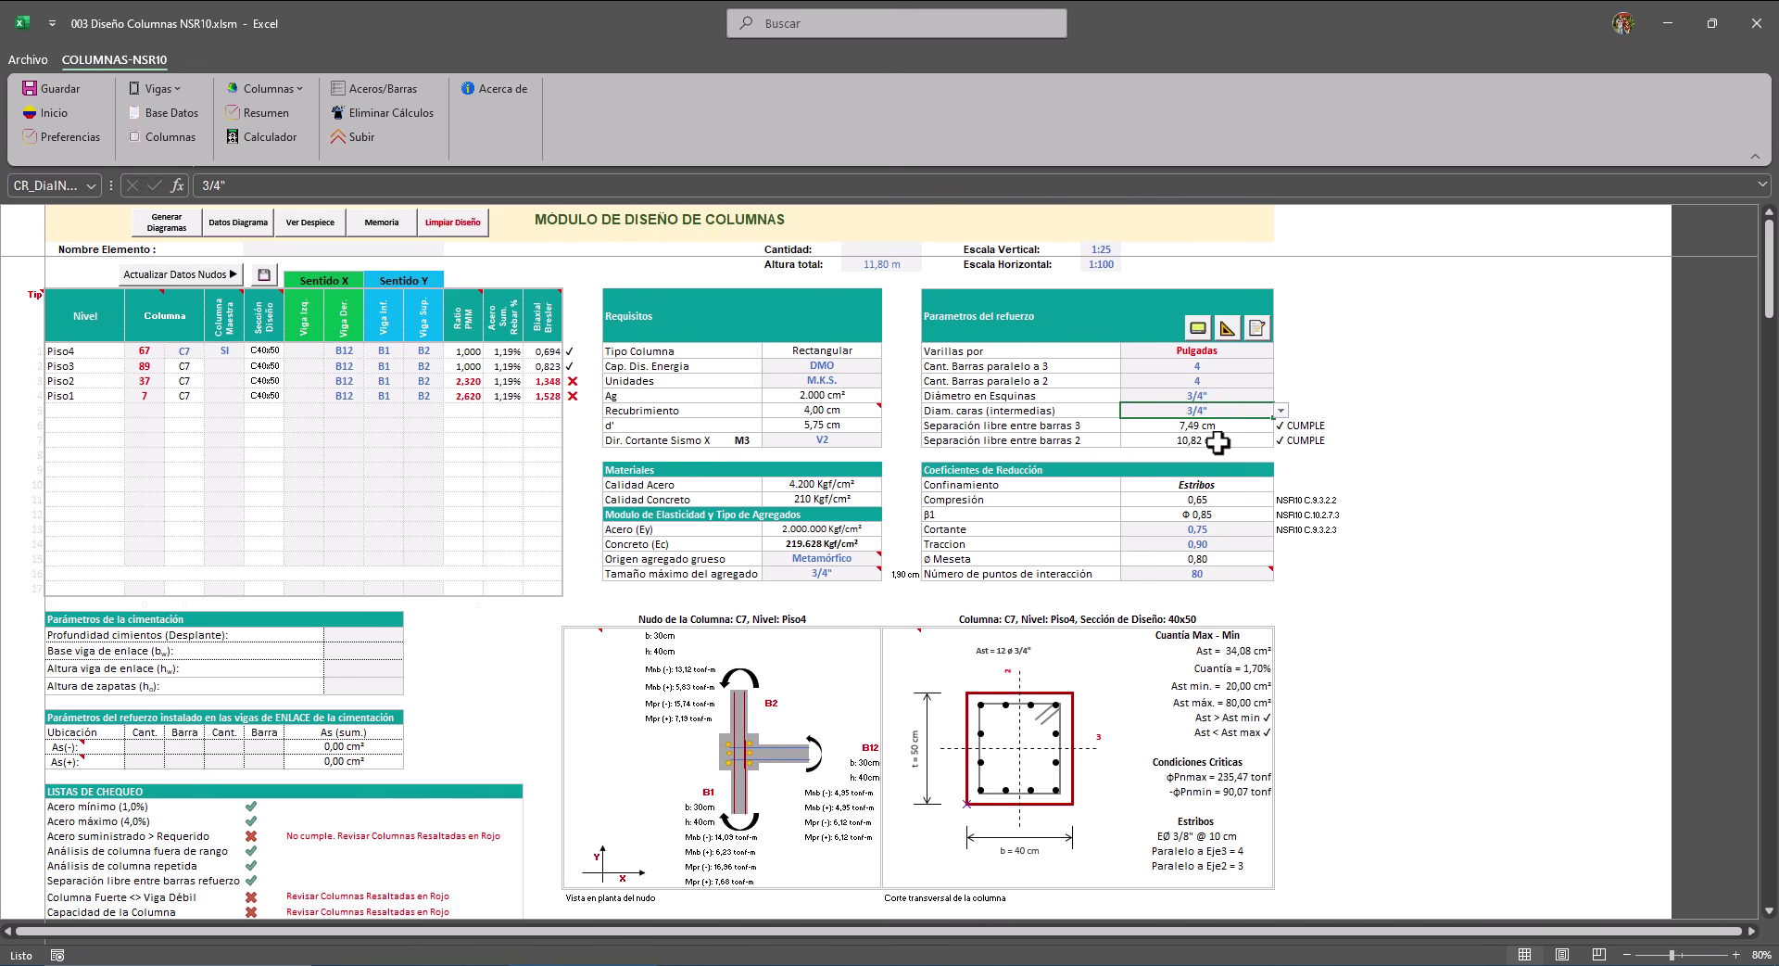
click(1229, 335)
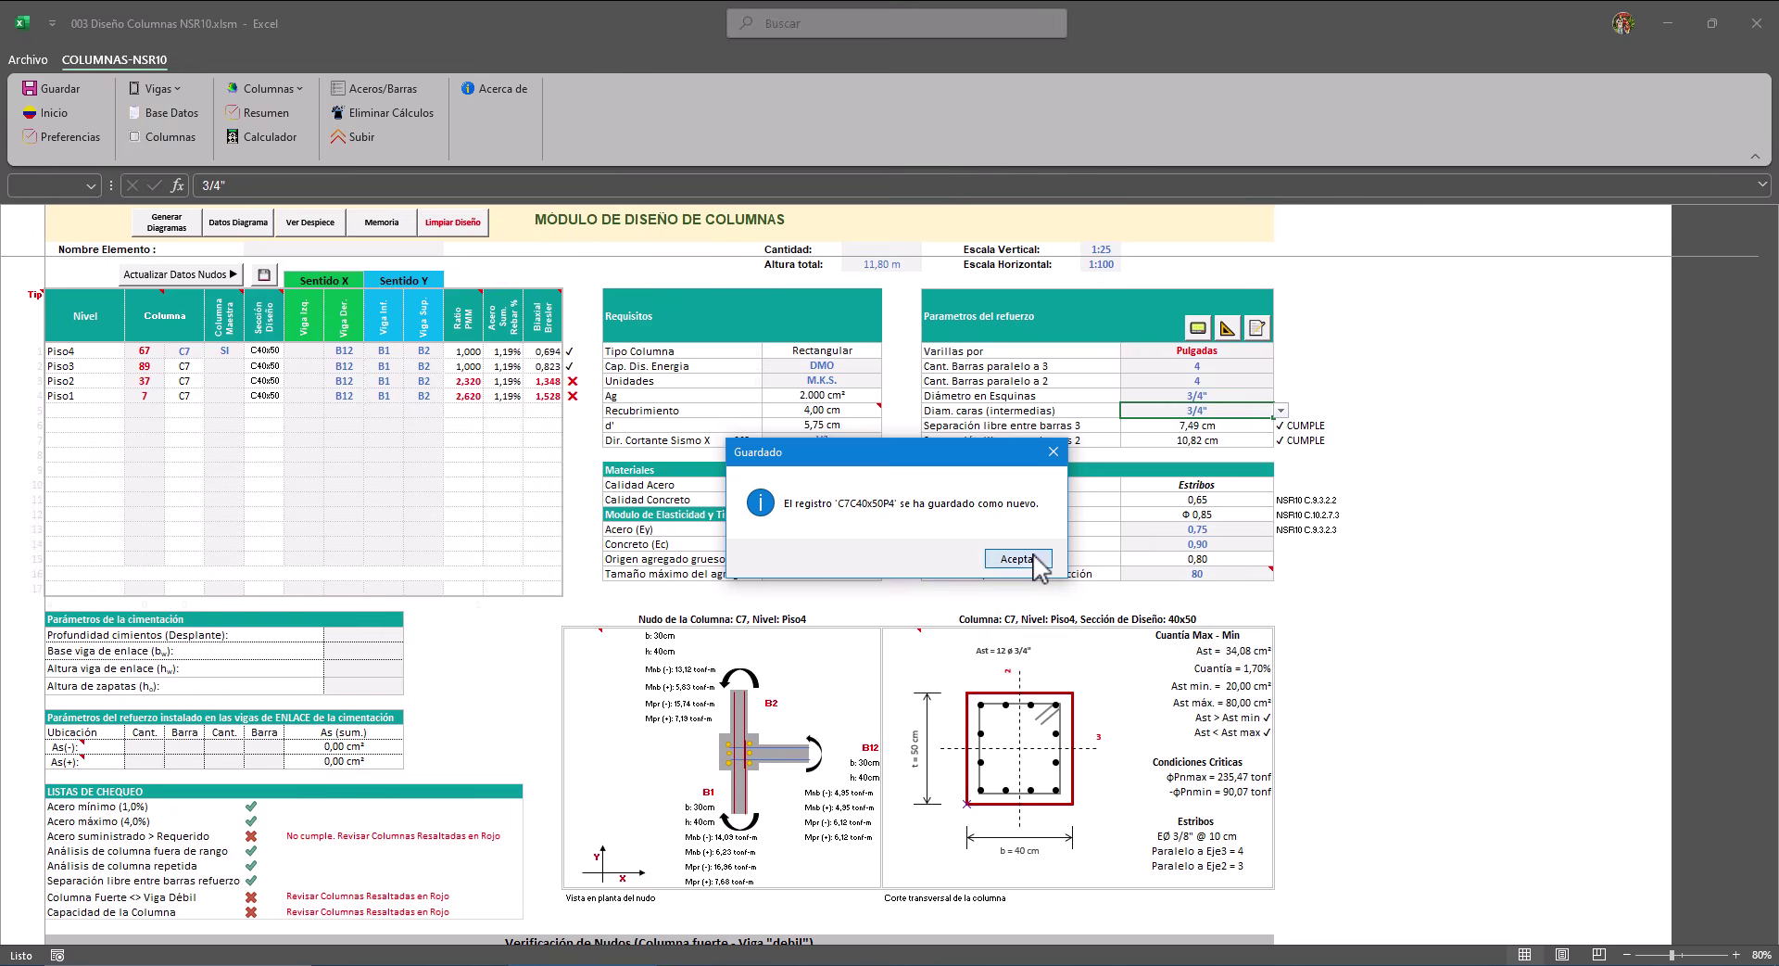
click(1018, 559)
Review the saved C7 sections in the proposed list, highlighting C7C40x50P4, and exit the list.
click(1256, 329)
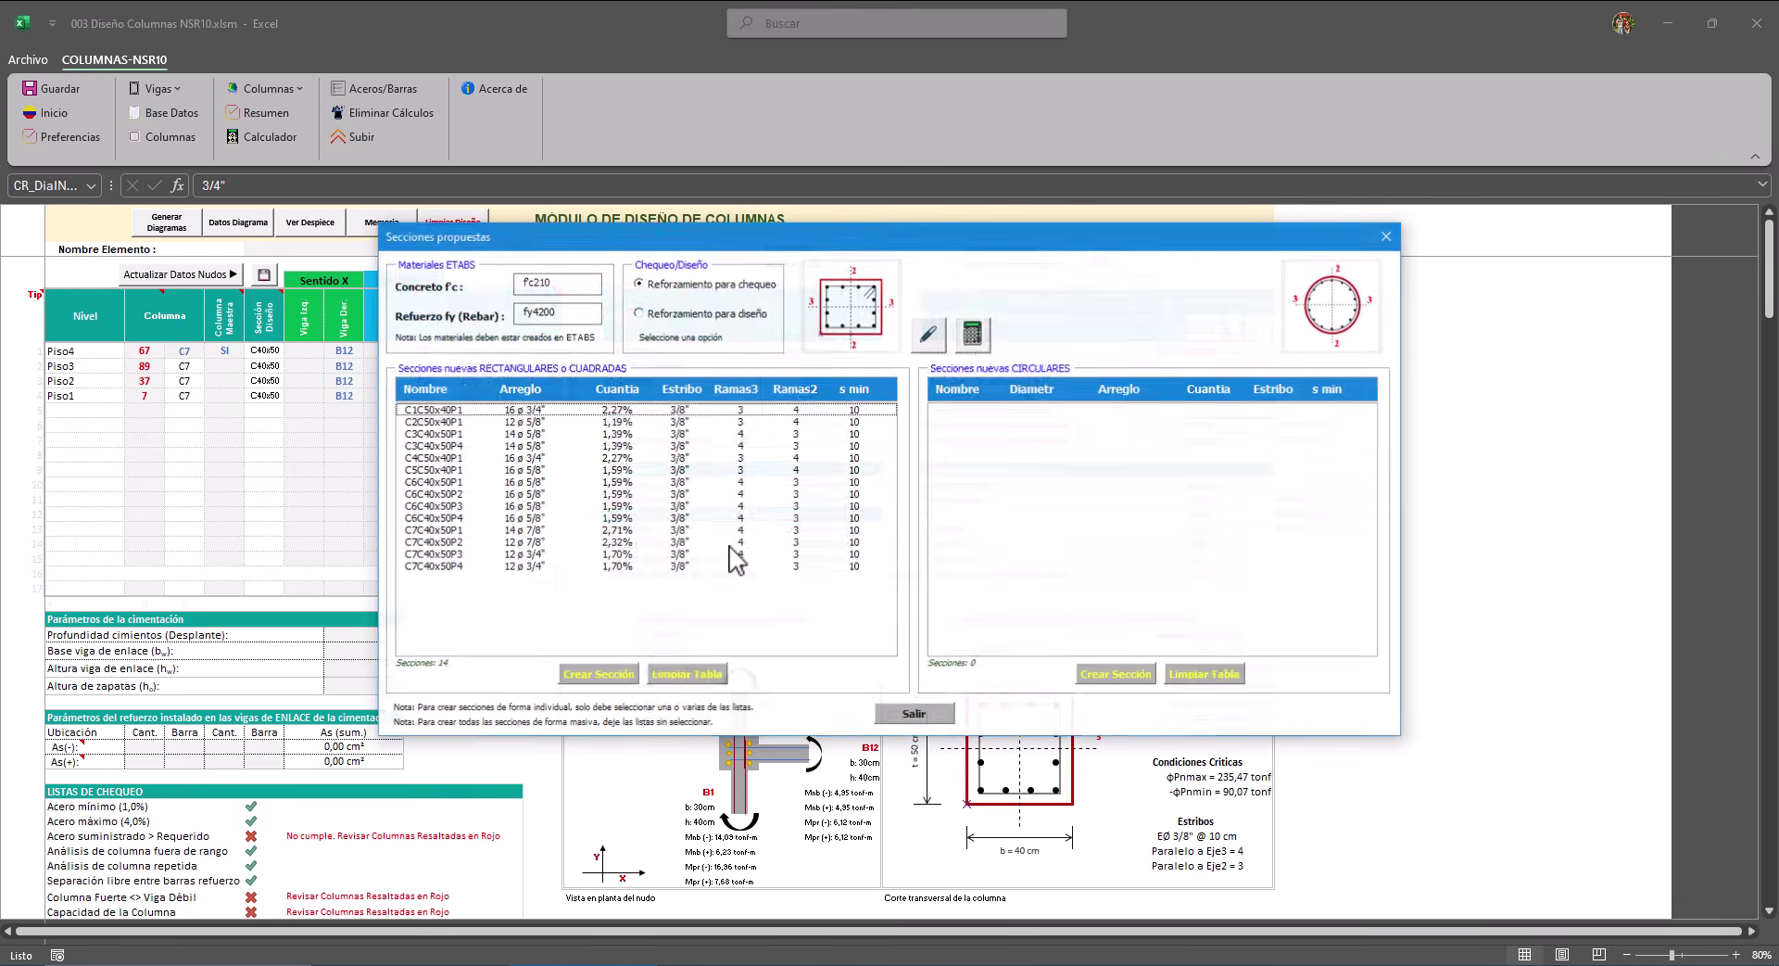
click(444, 567)
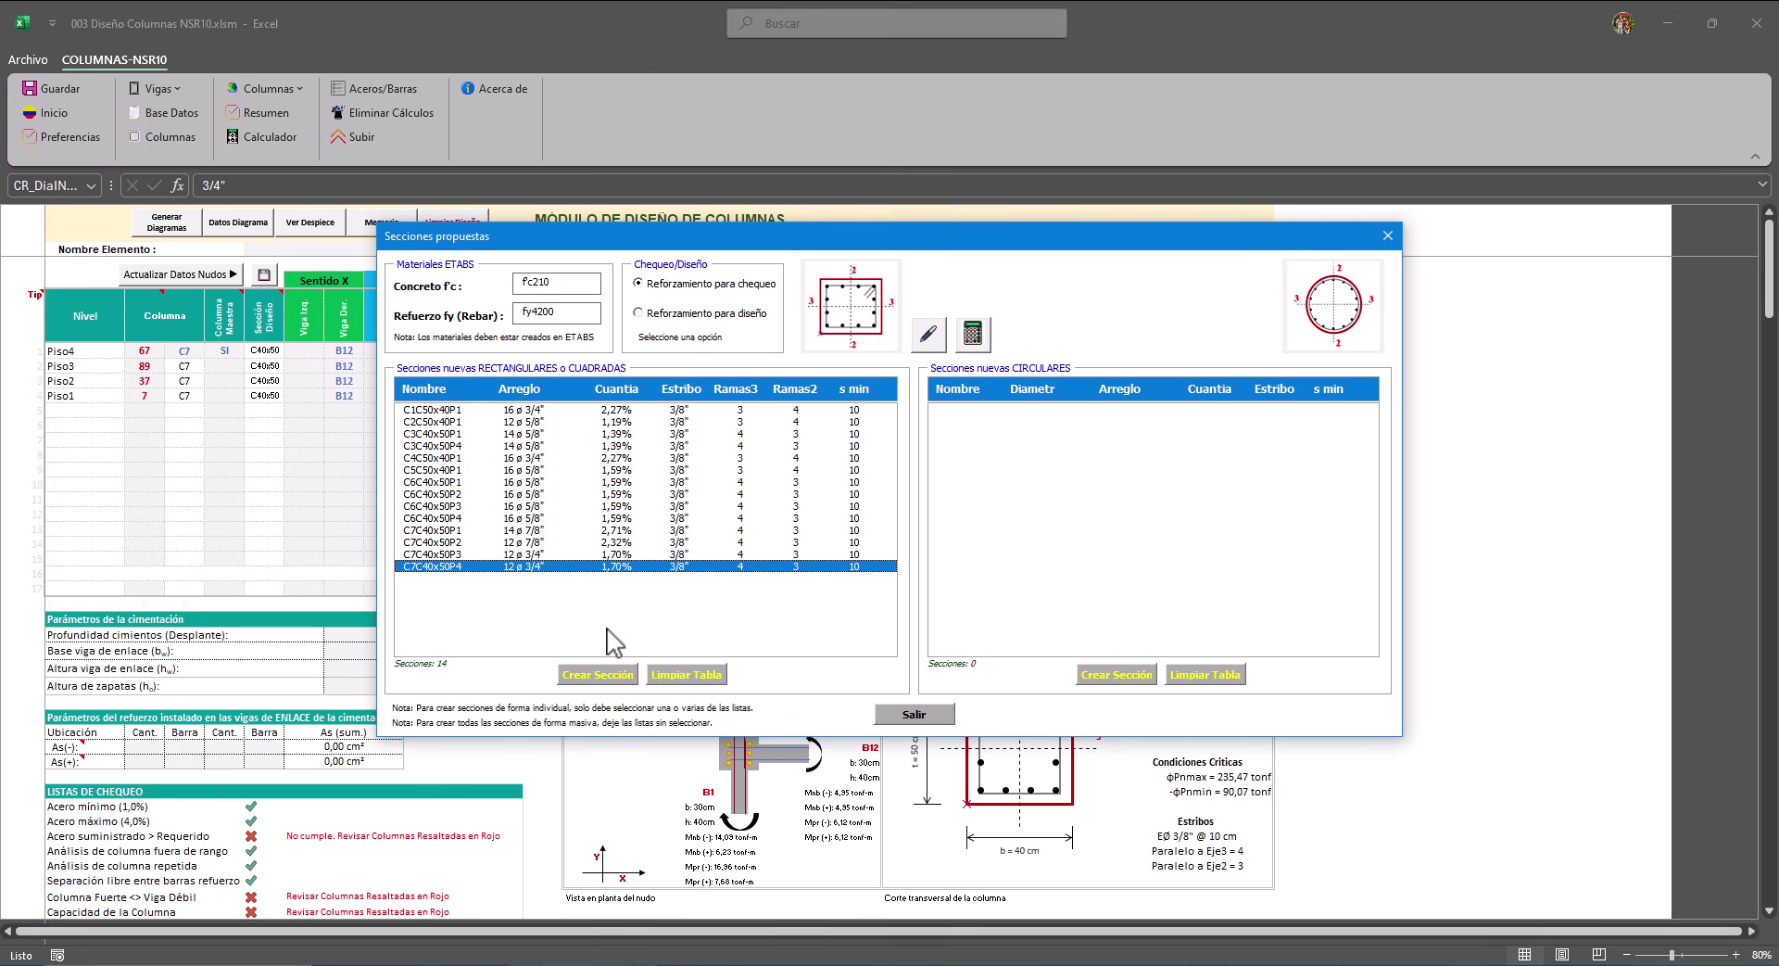
mouse_move(733, 964)
click(917, 713)
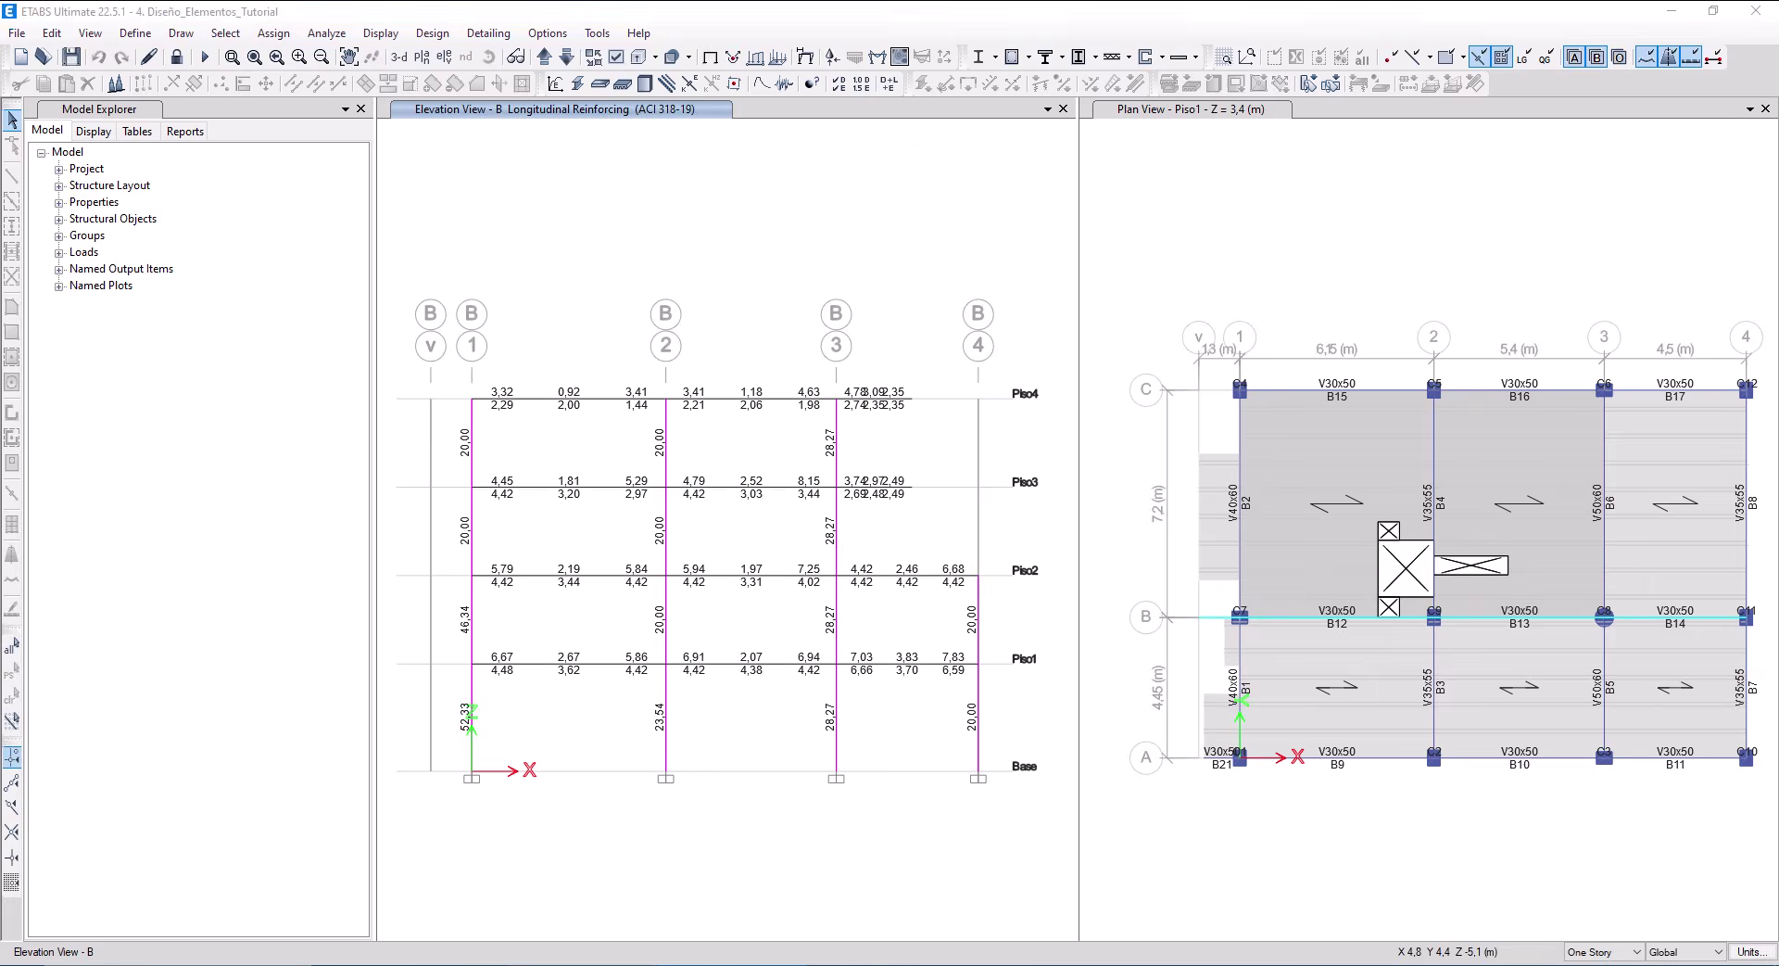
Switch to the Excel column design workbook, reload the C7 section at Piso4, and load column C8 for design.
key(alt+Tab)
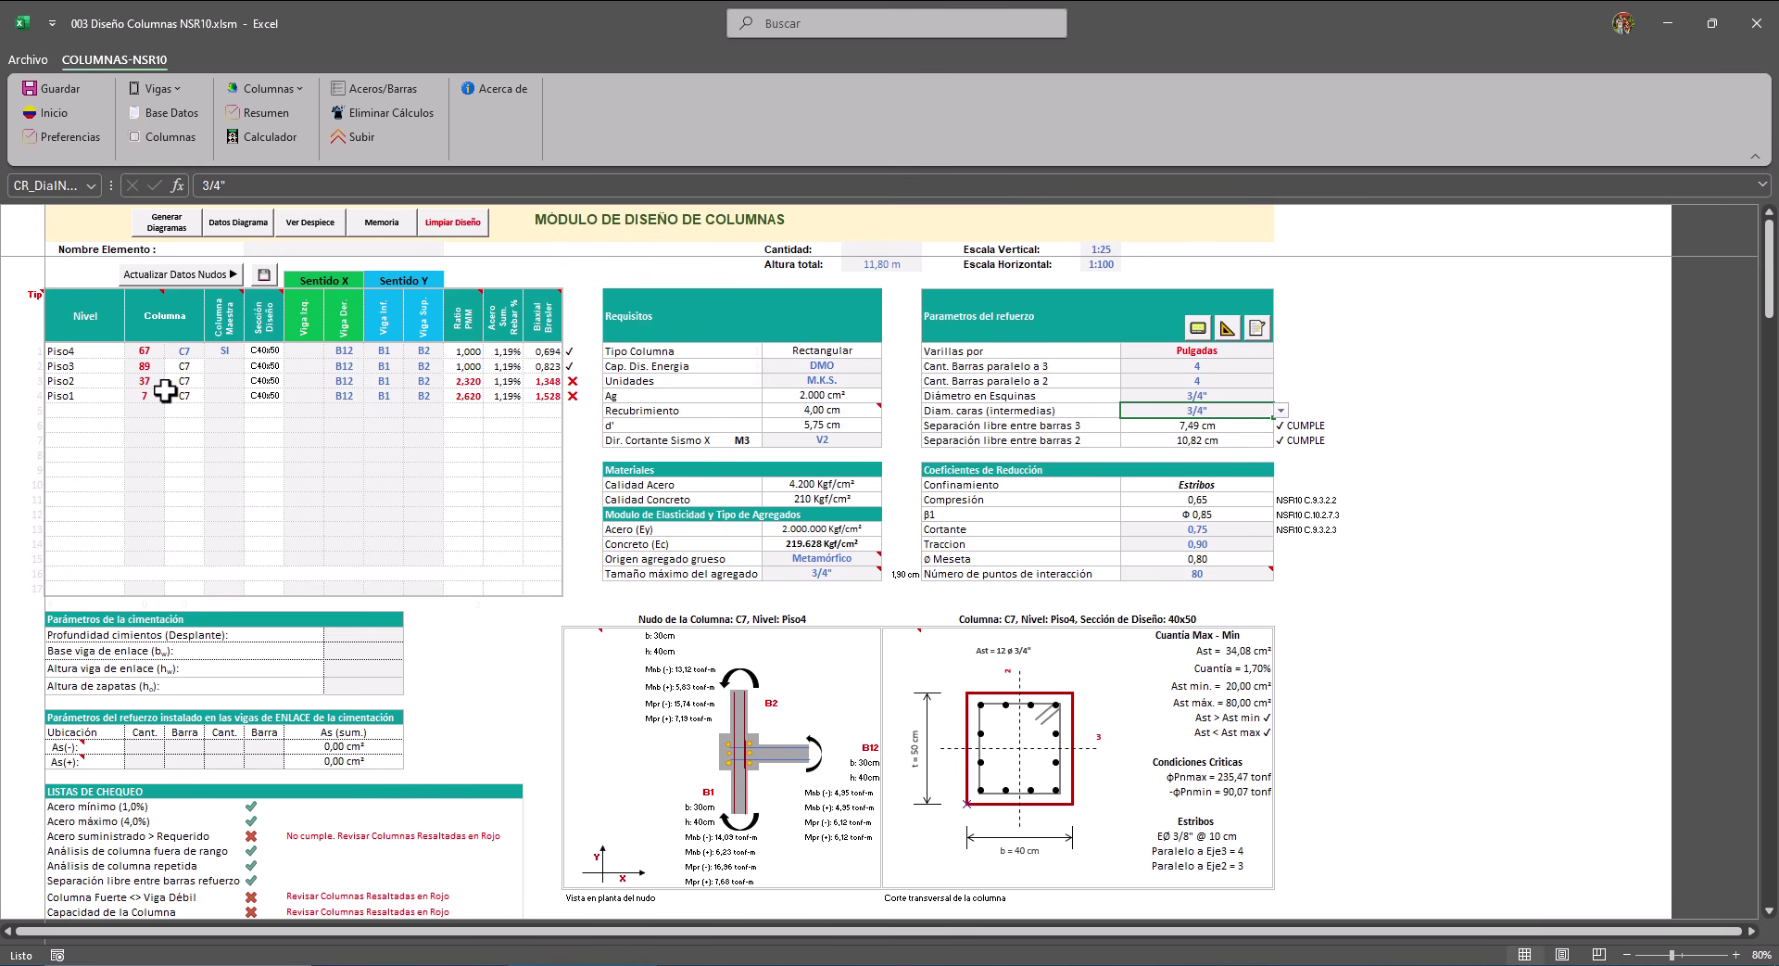
click(229, 350)
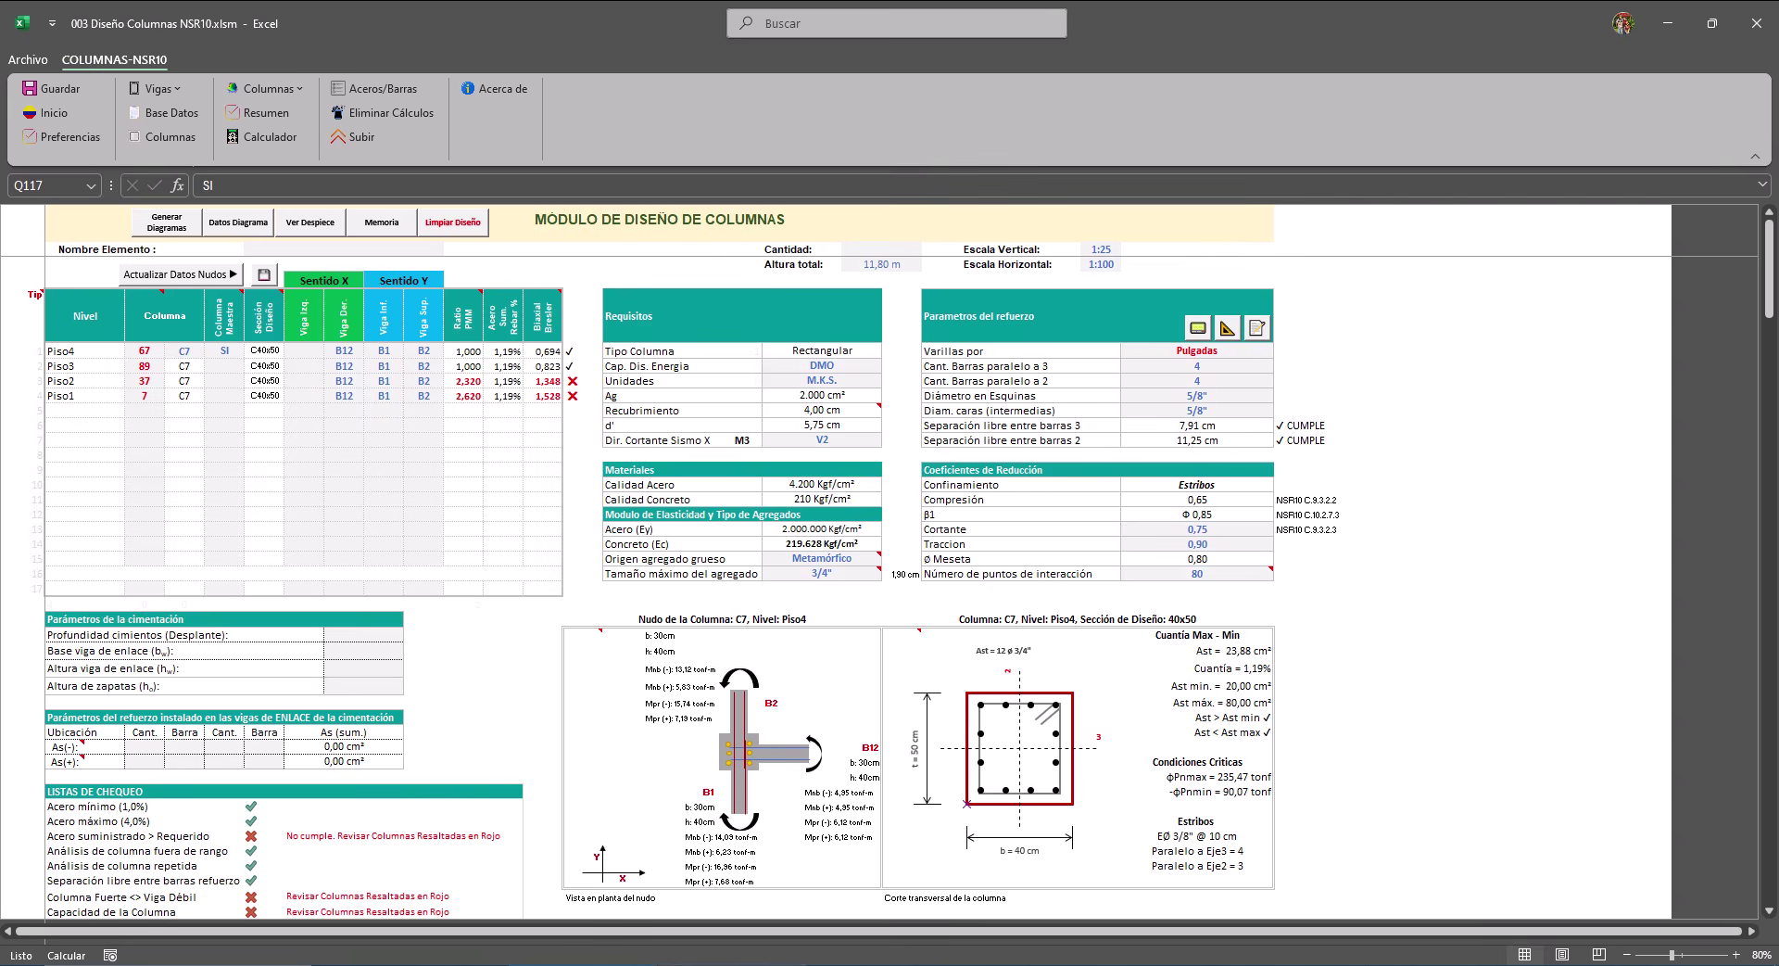
key(alt+Tab)
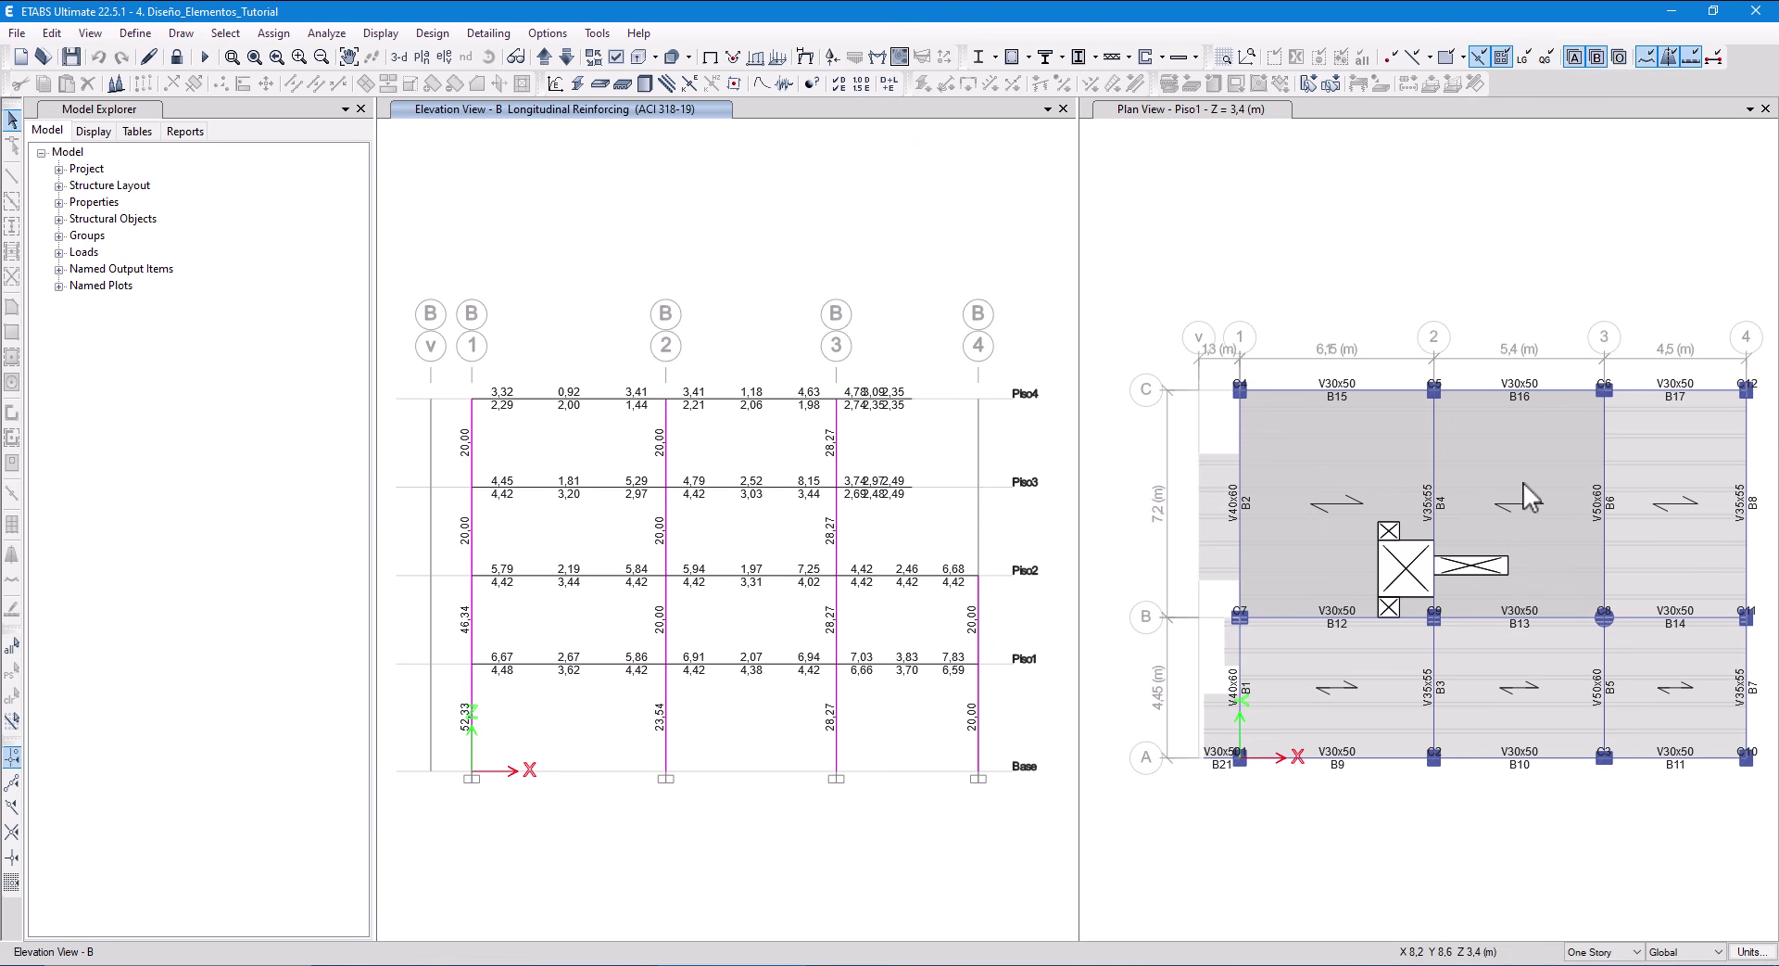
key(alt+Tab)
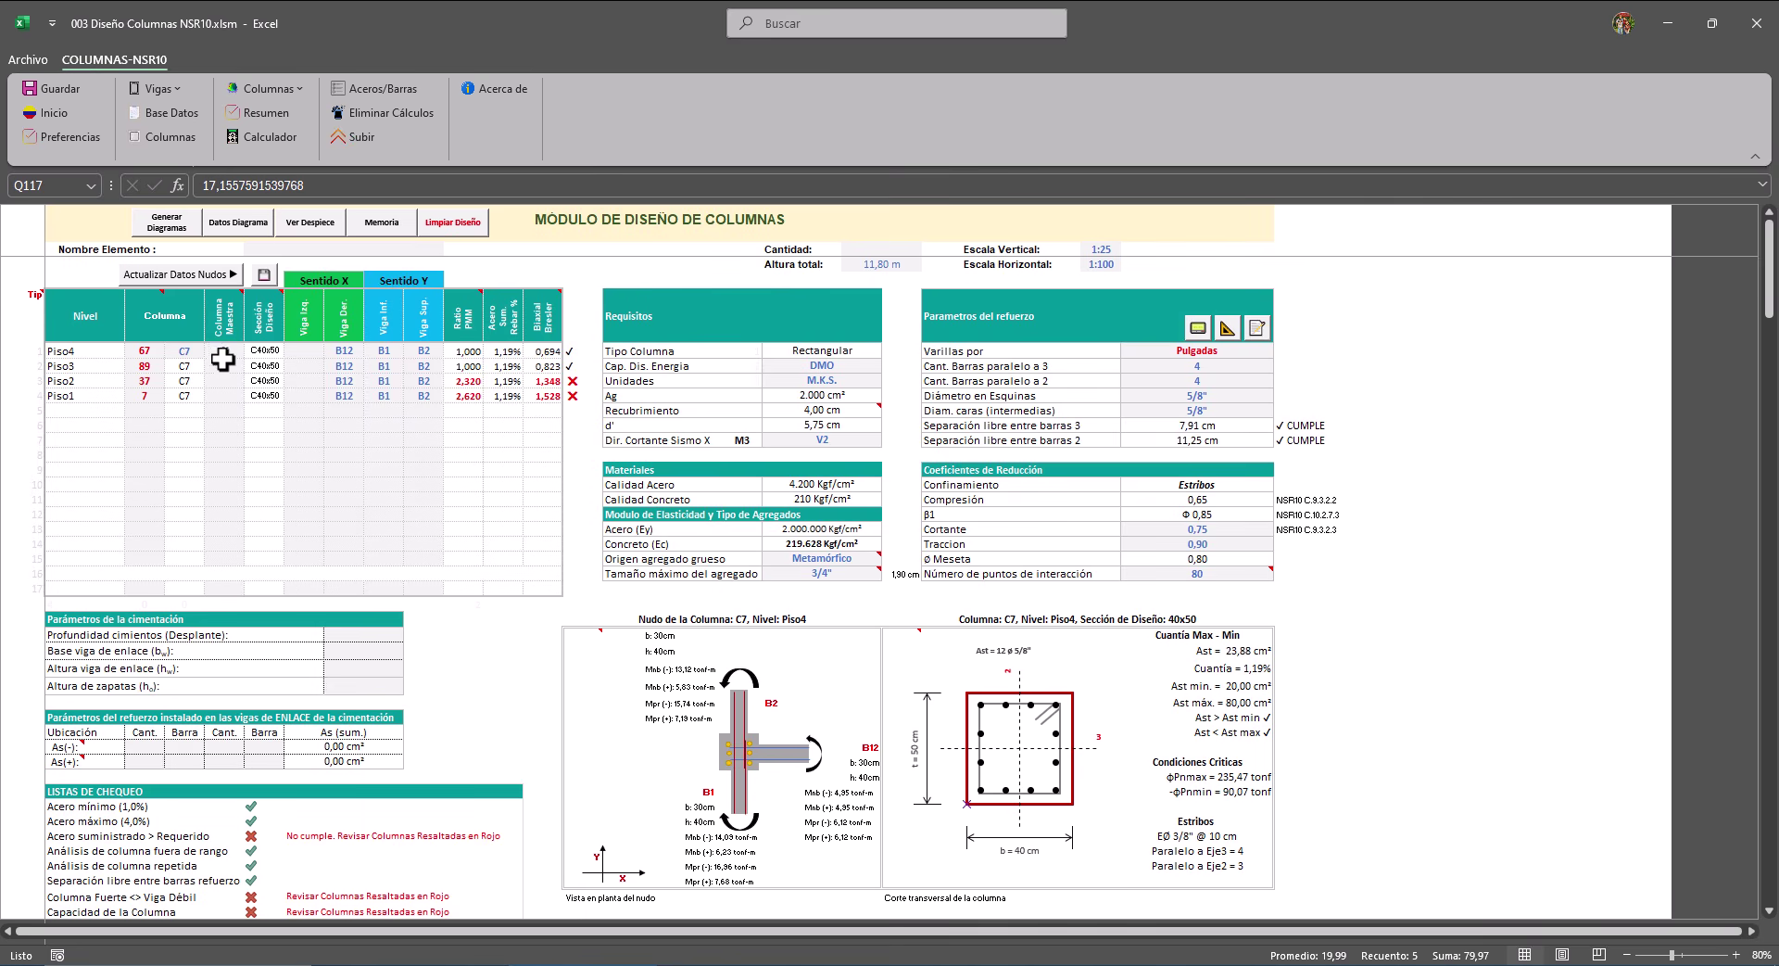
click(185, 351)
click(212, 353)
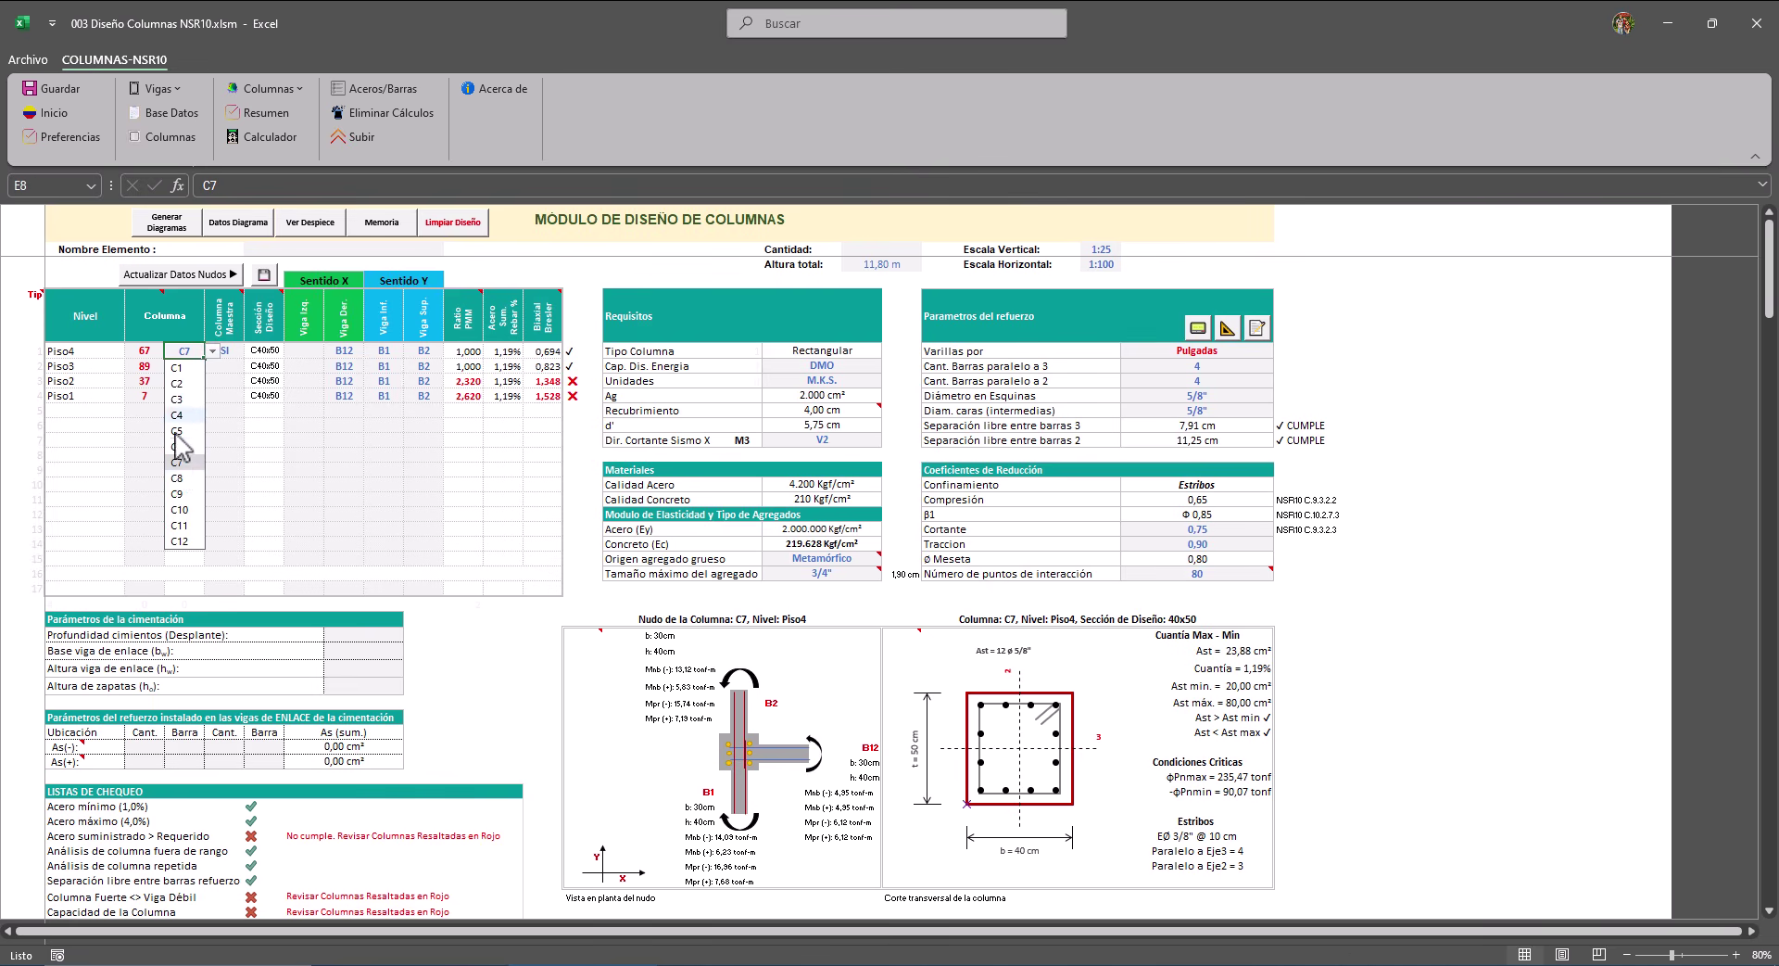
click(179, 479)
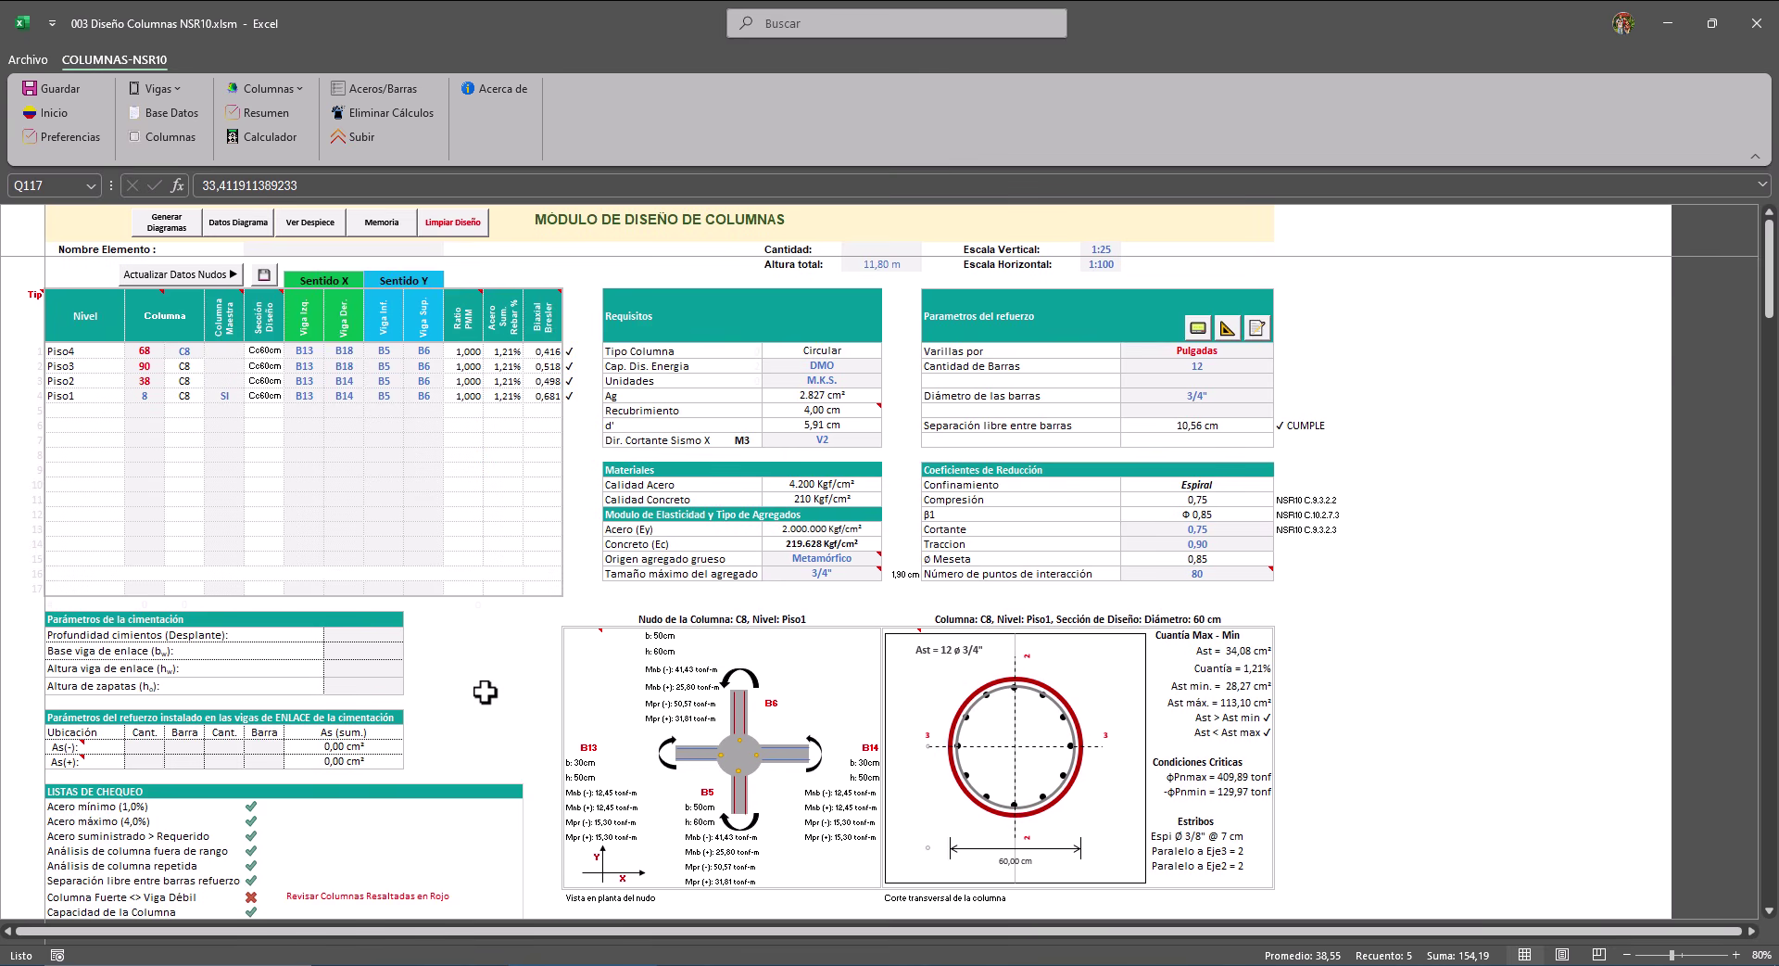
Examine C8's interaction diagrams and strong column–weak beam checks, then its required steel in the ETABS elevation, and return to Excel.
scroll(464, 701, down, 2)
scroll(463, 753, down, 18)
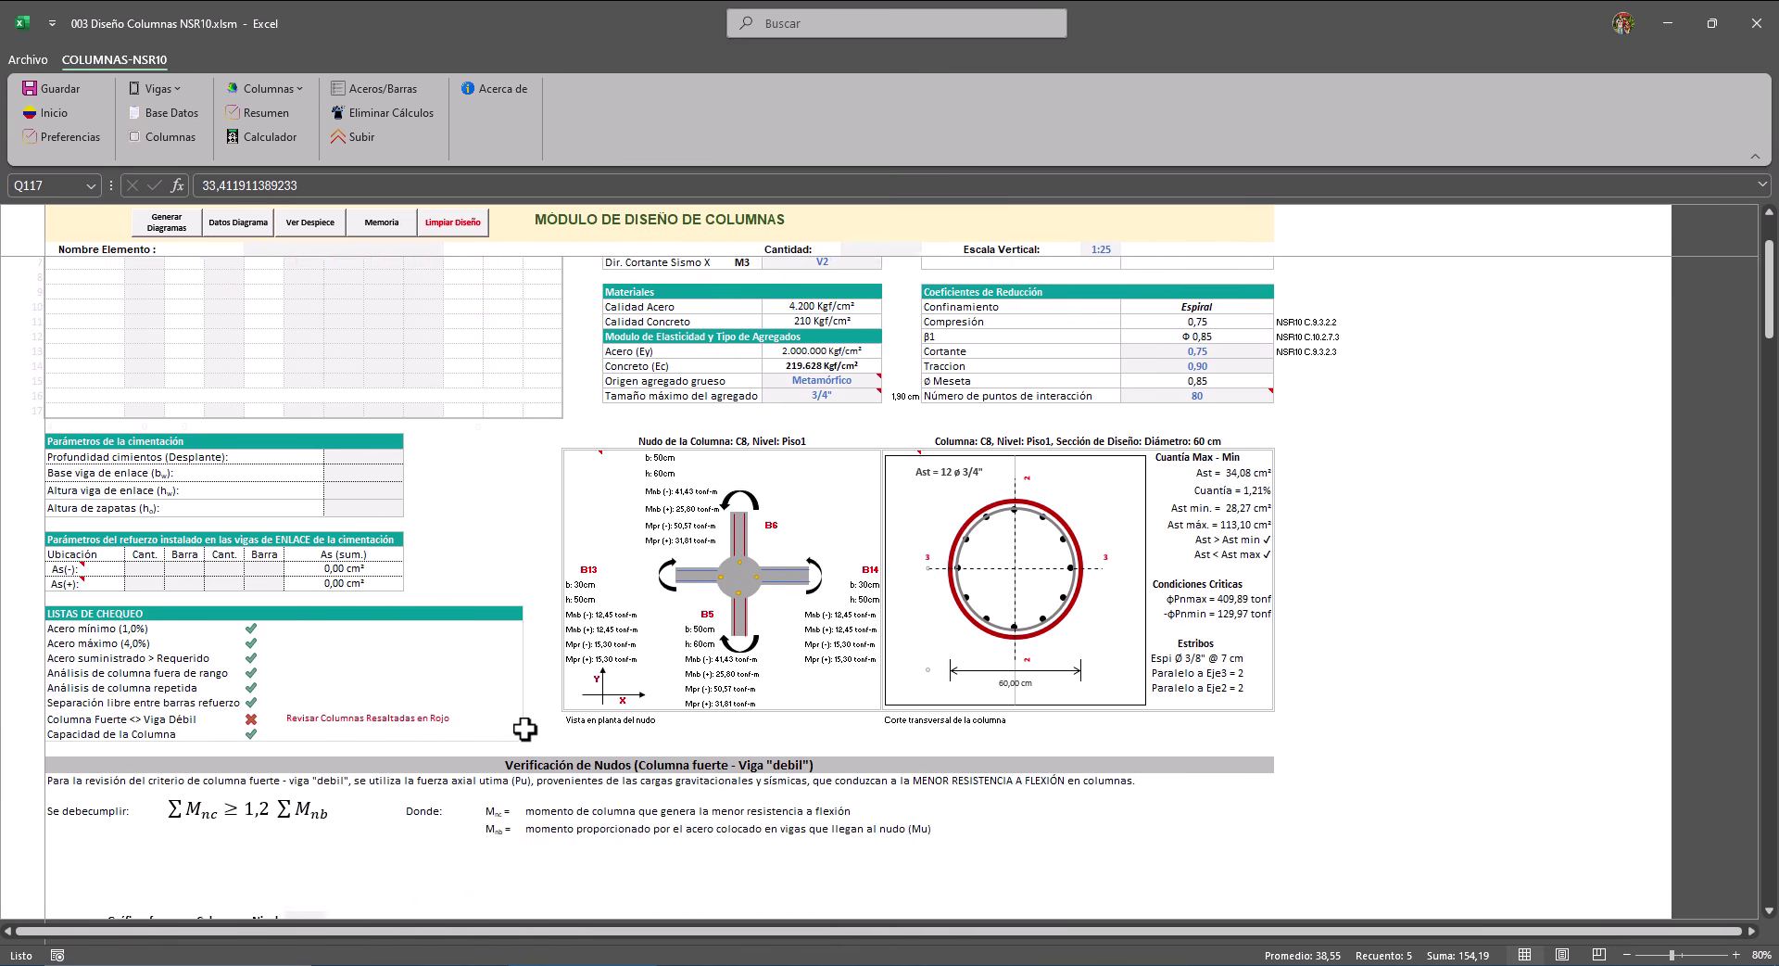
scroll(526, 730, down, 8)
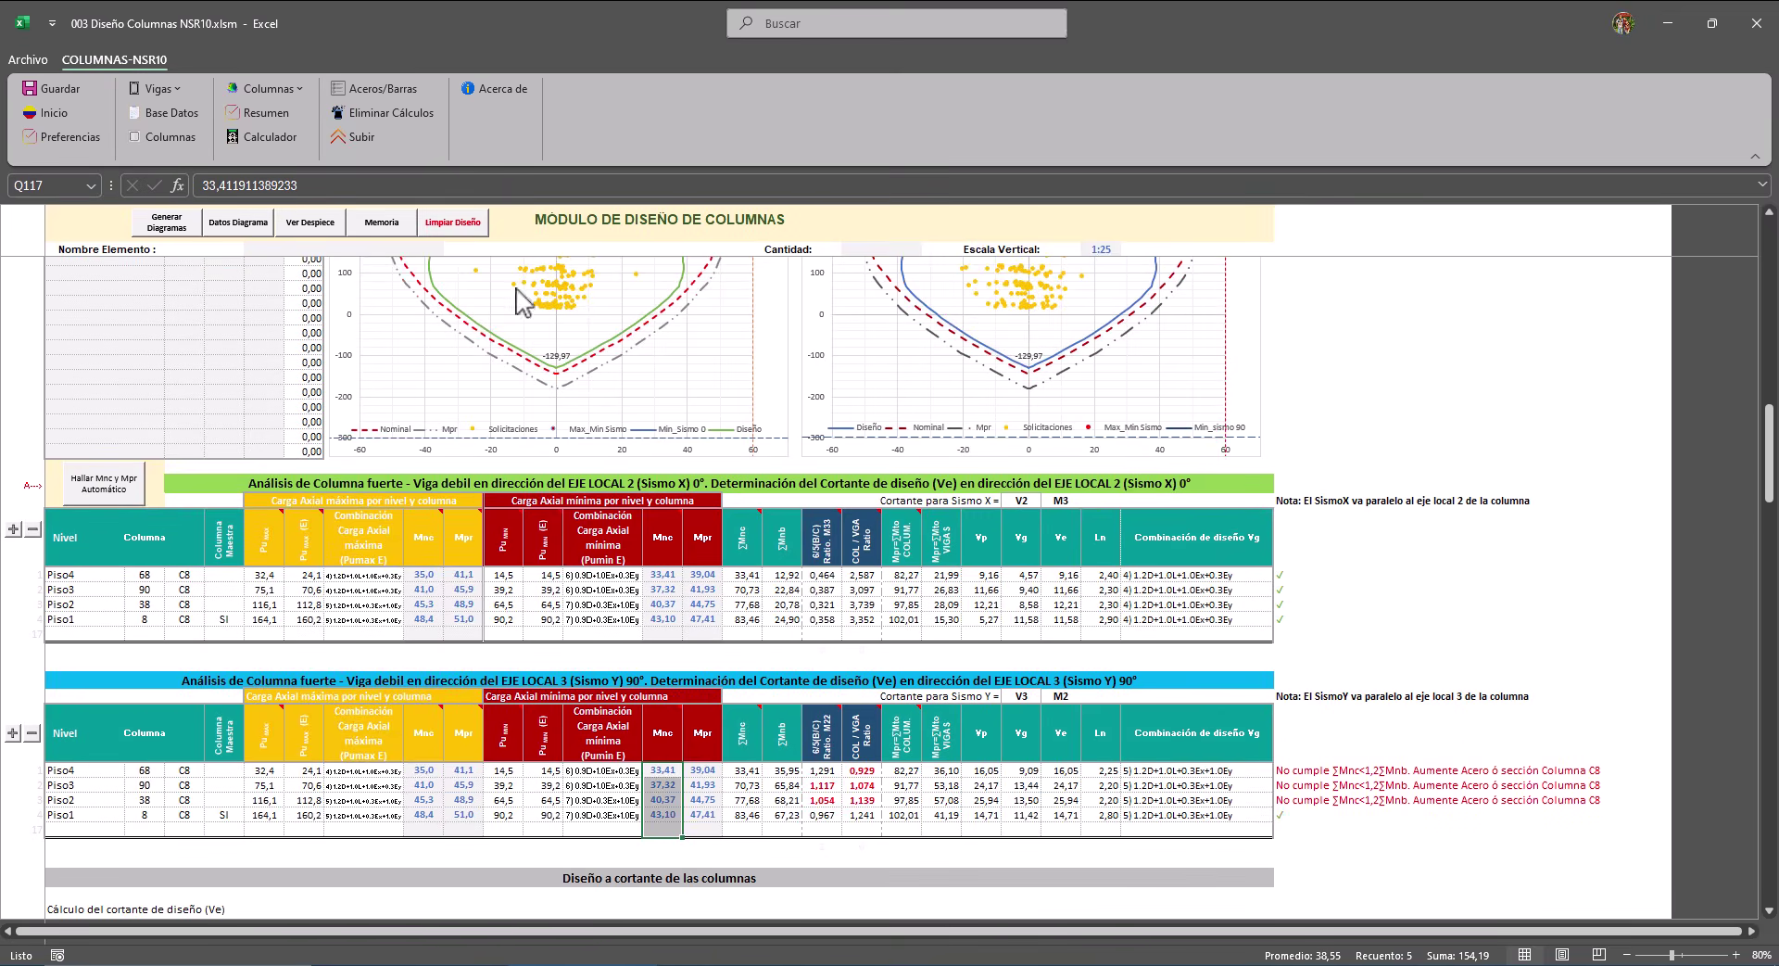
scroll(775, 509, up, 2)
scroll(683, 545, down, 1)
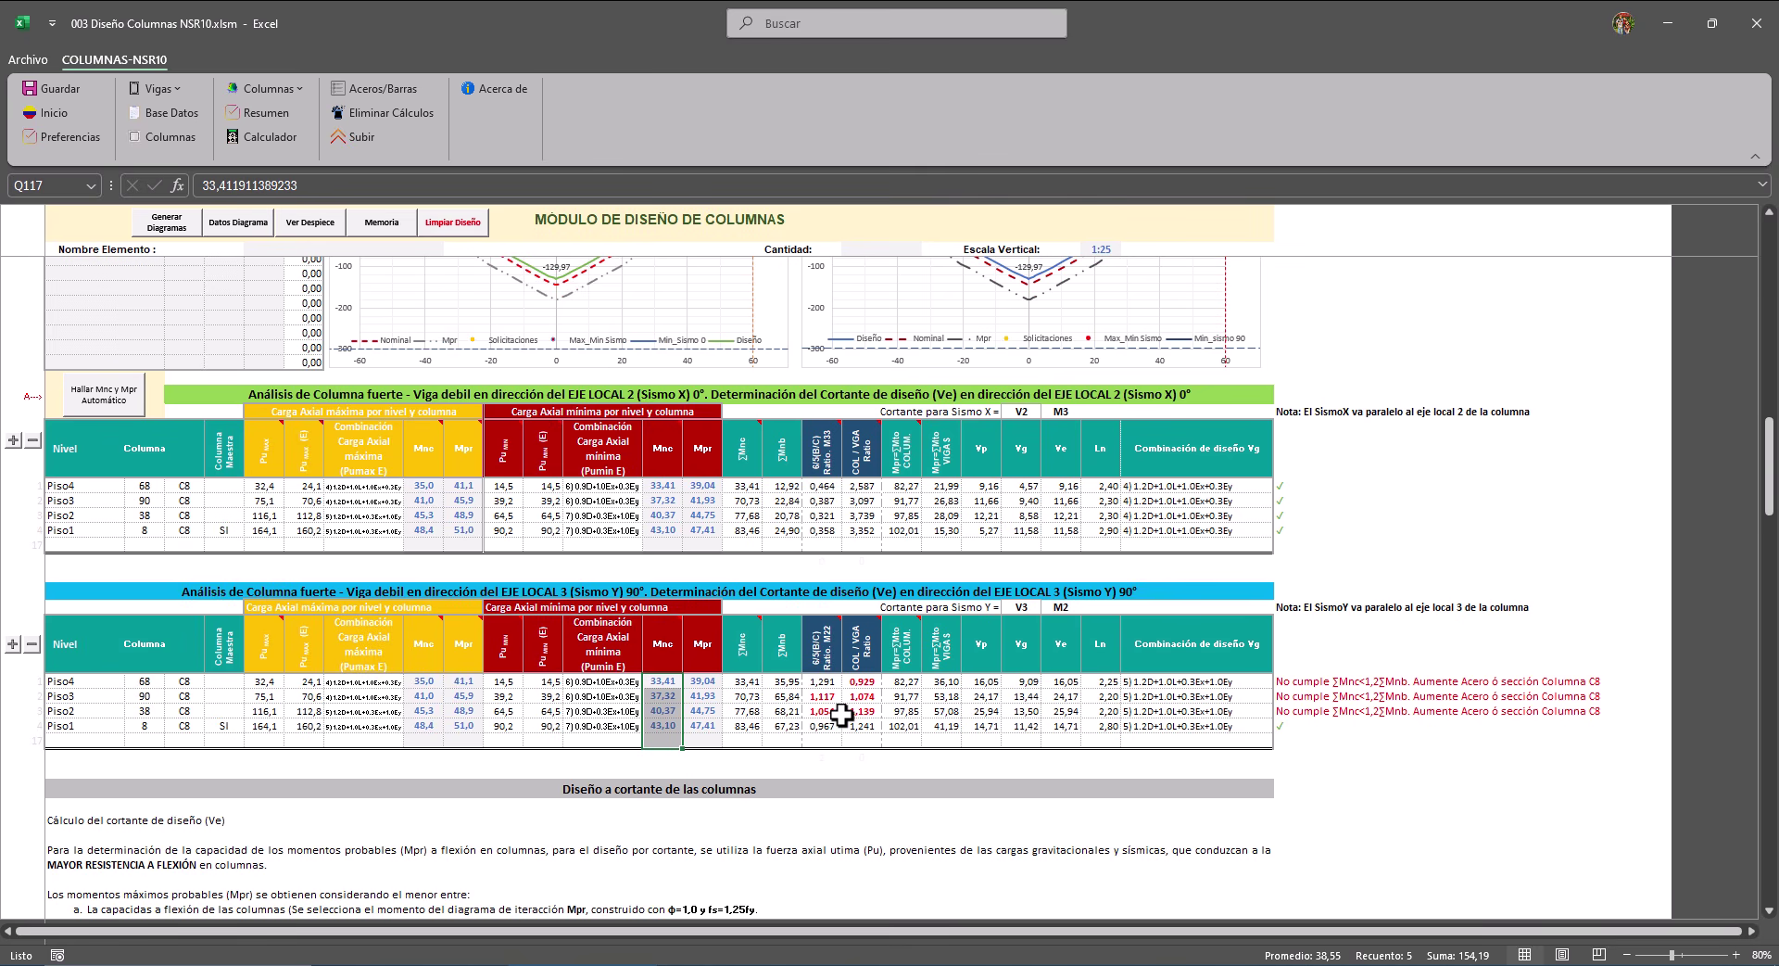
scroll(816, 677, up, 20)
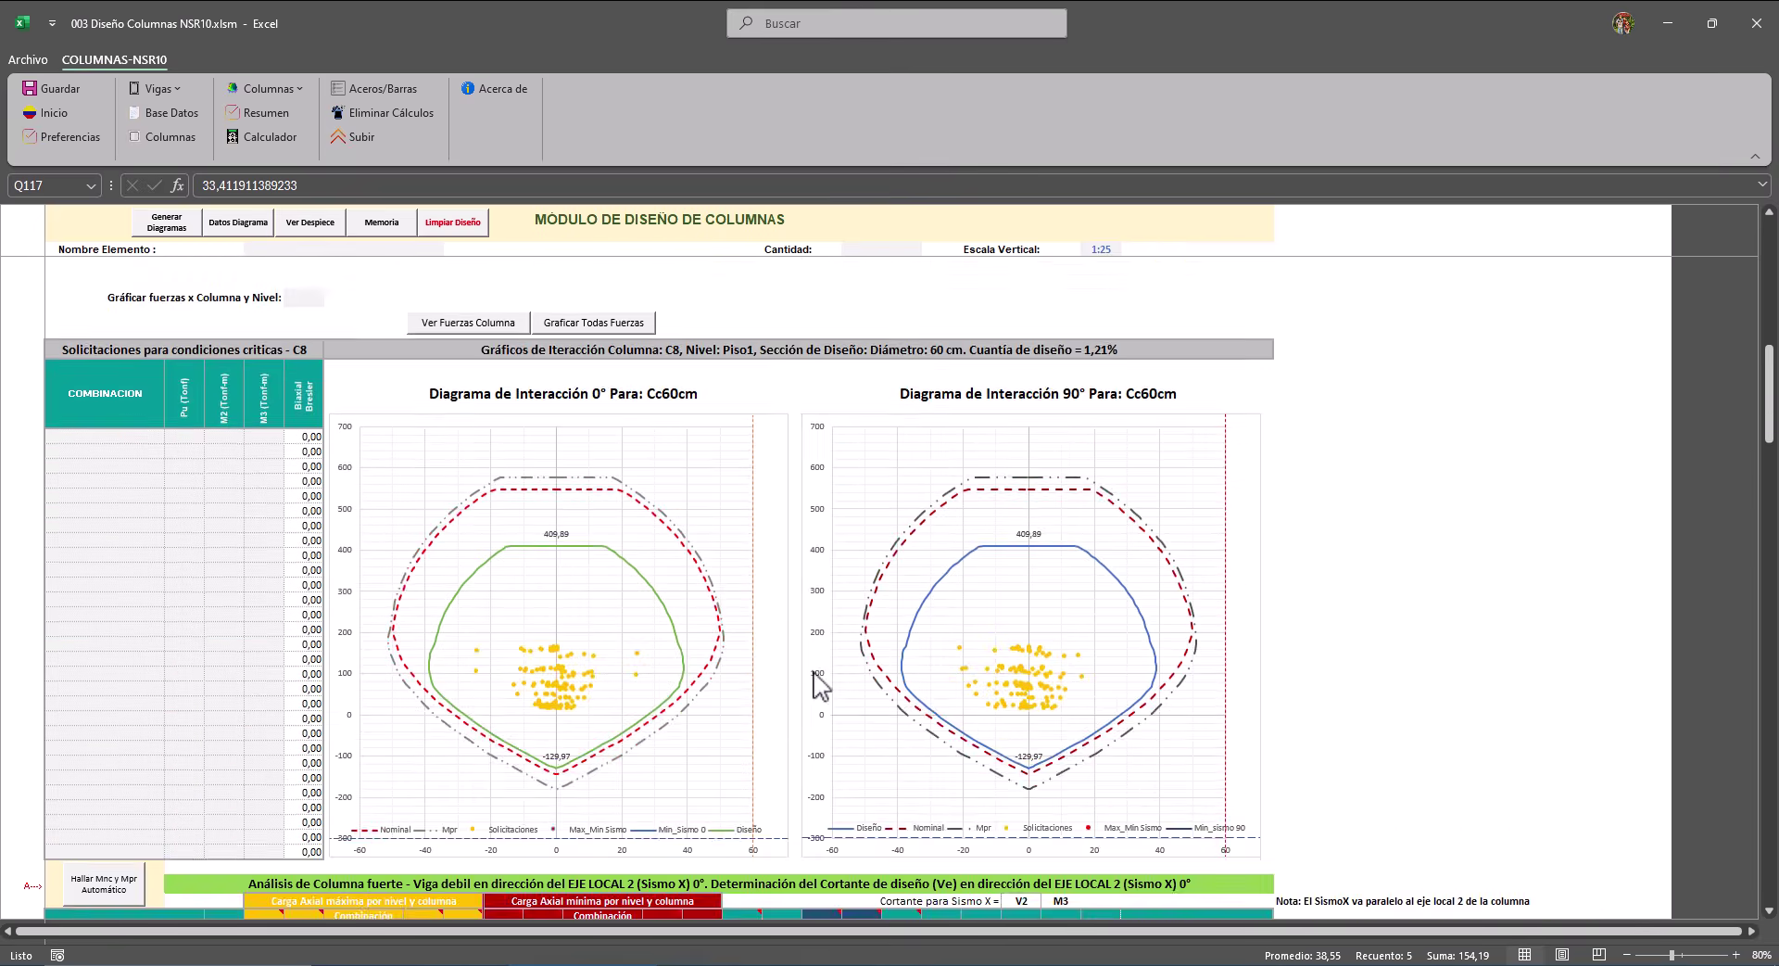
scroll(816, 677, up, 5)
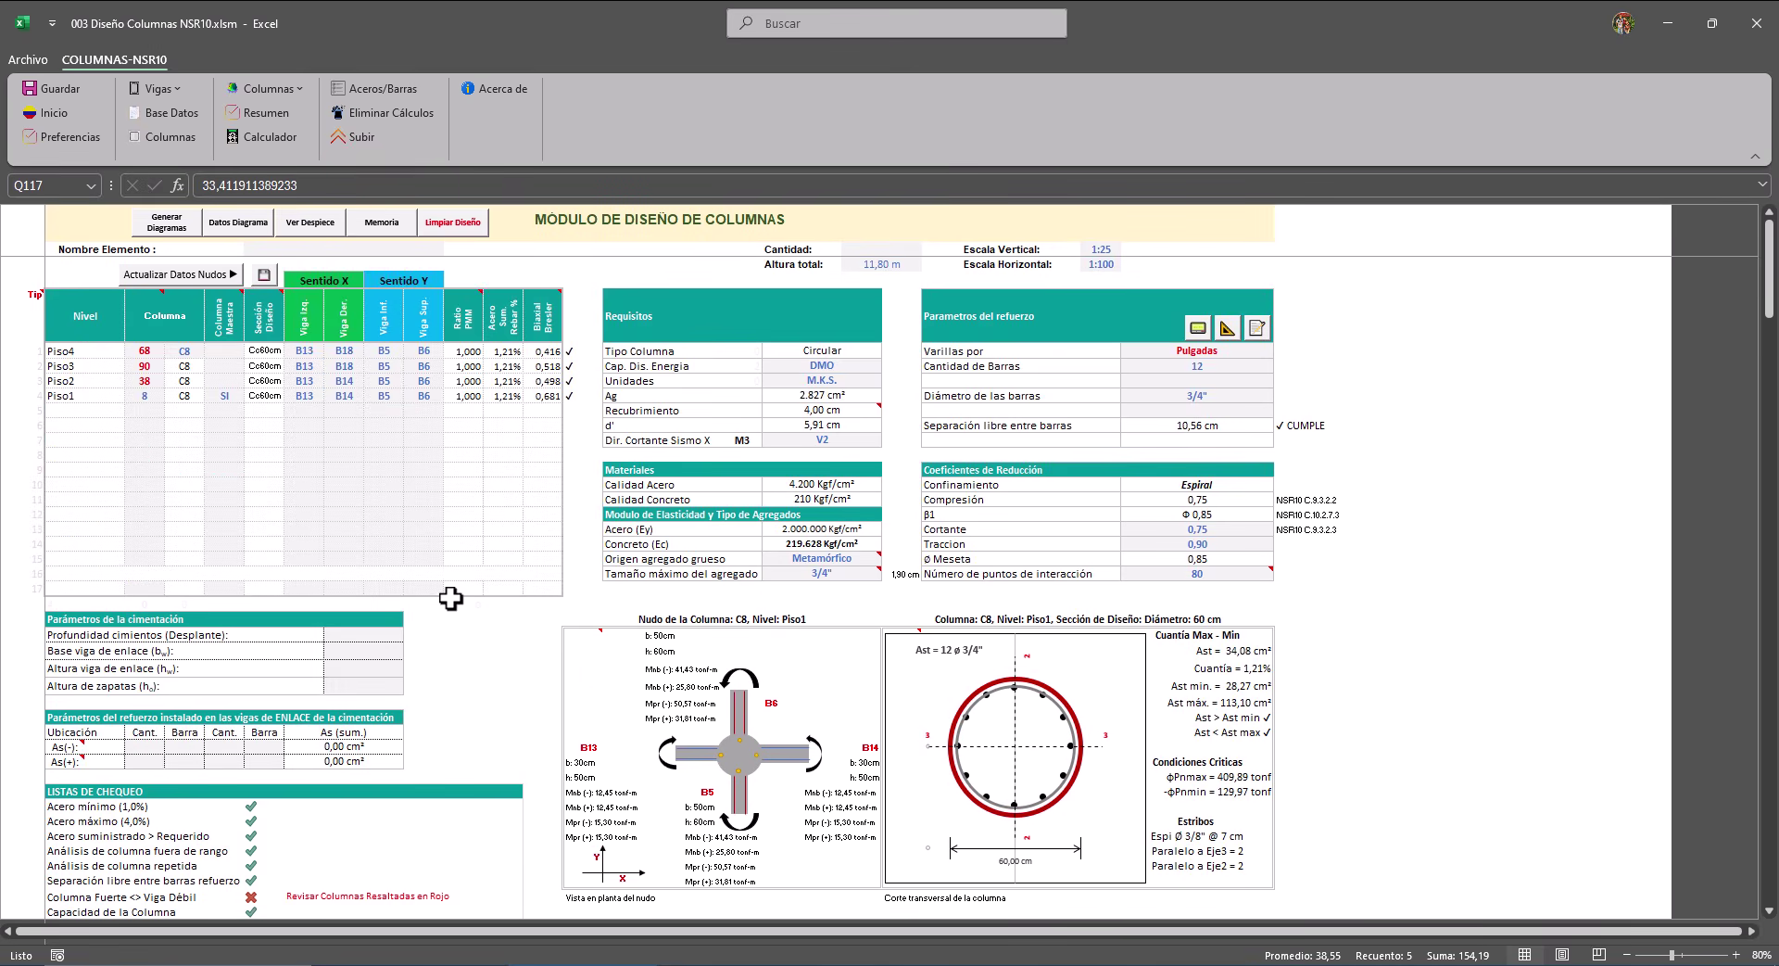
click(744, 964)
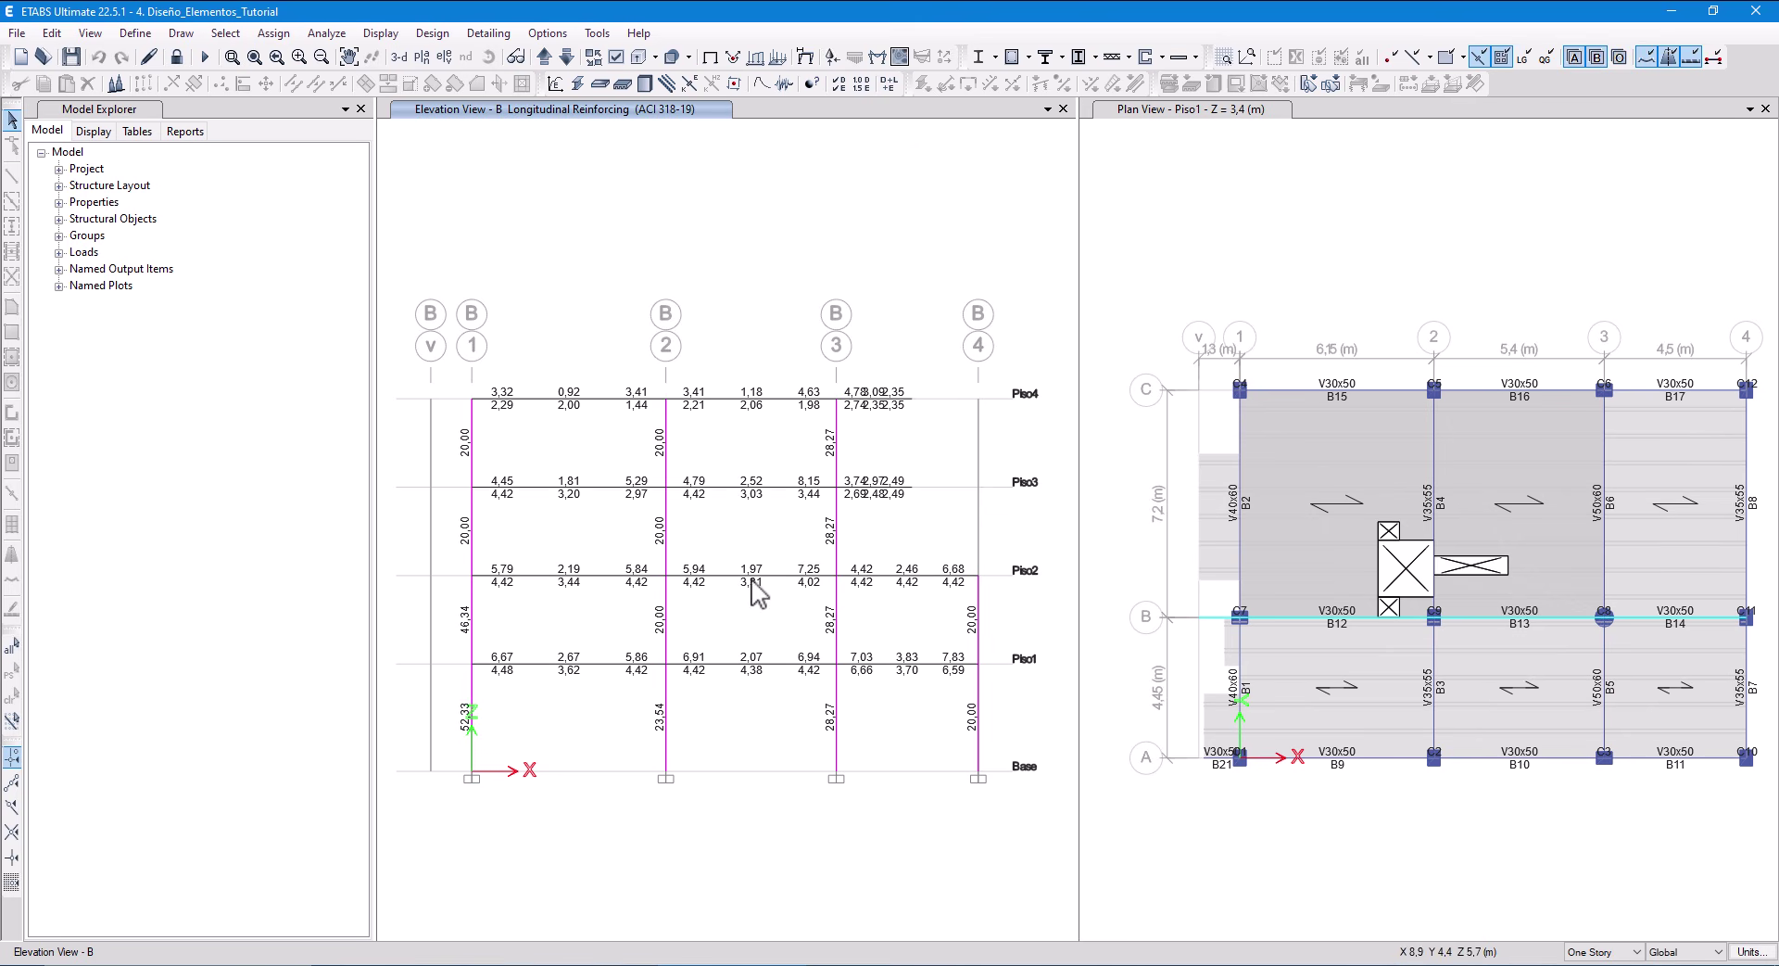
click(547, 964)
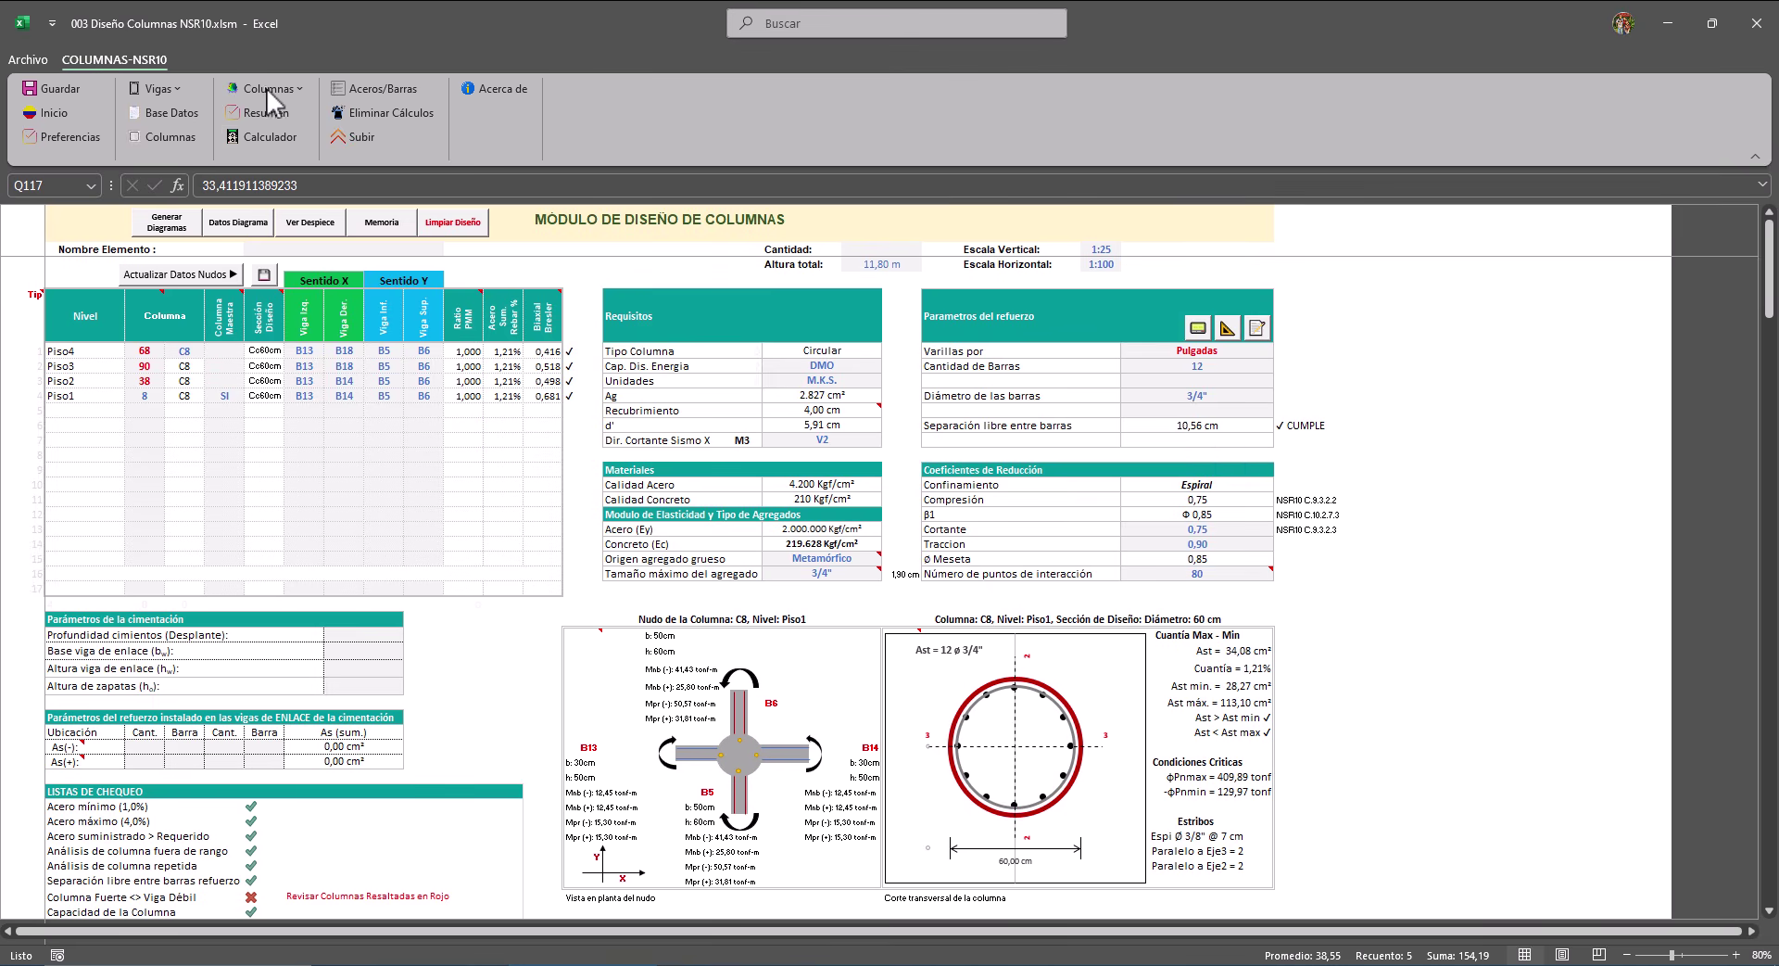
In the design sections table, set the number of longitudinal bars of Cc60cm to 14.
click(282, 87)
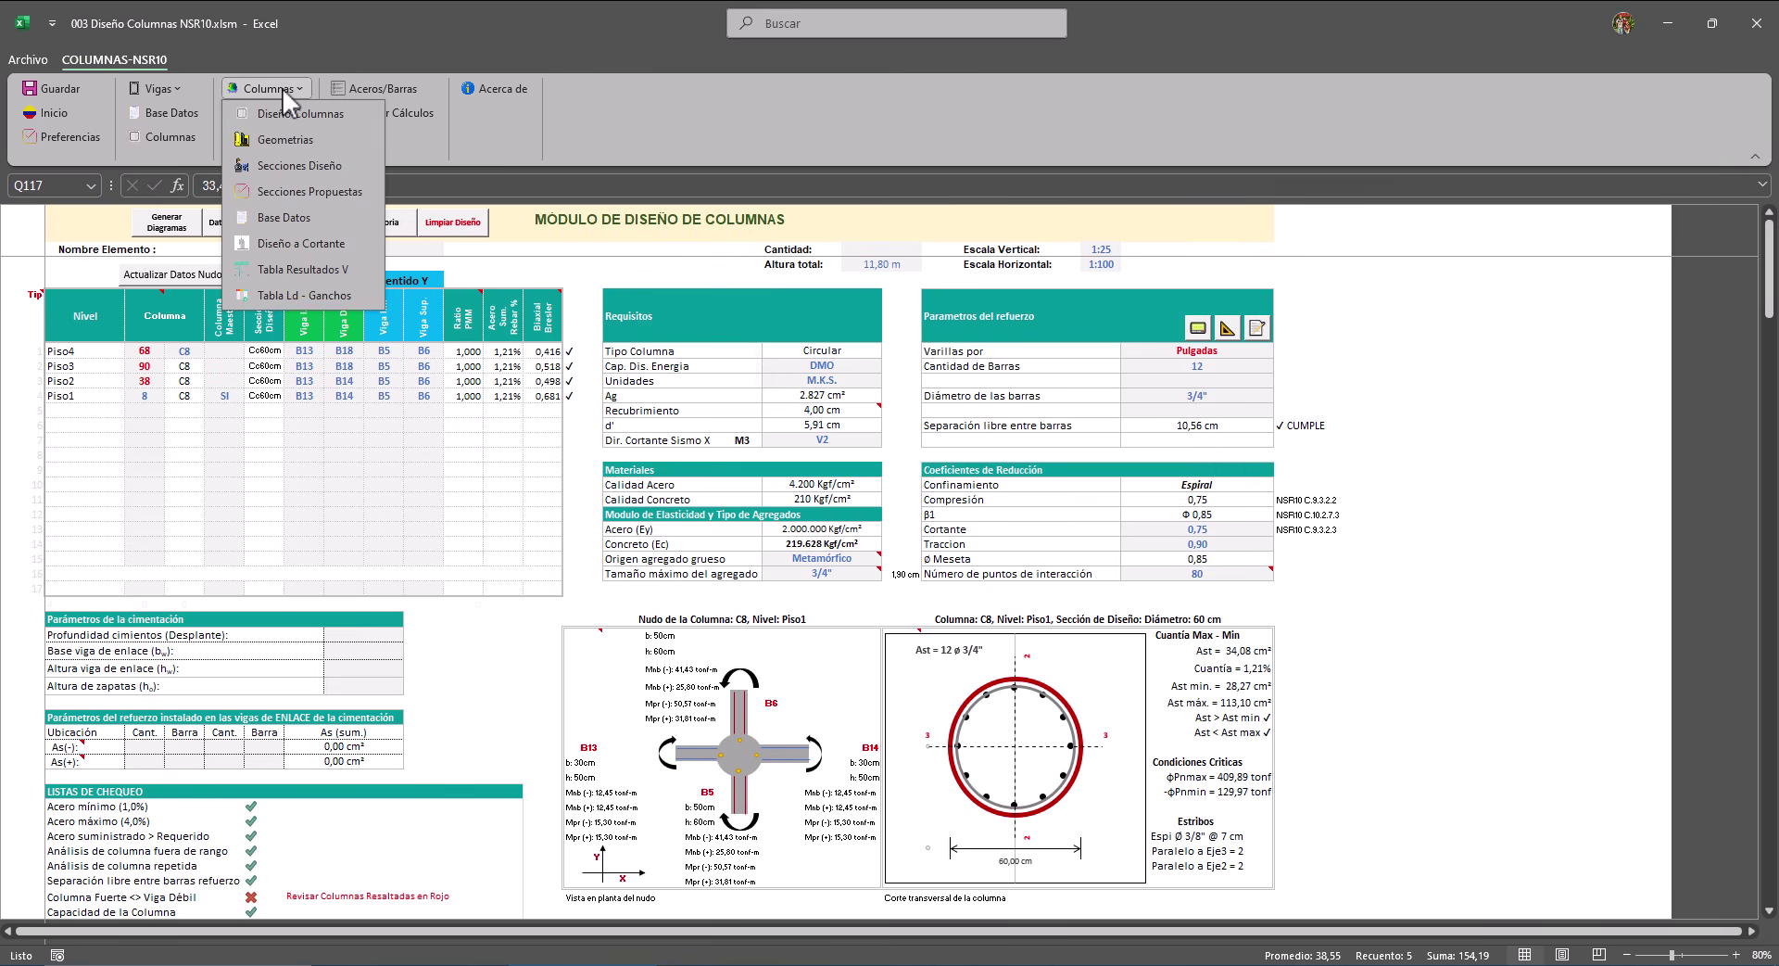
click(315, 164)
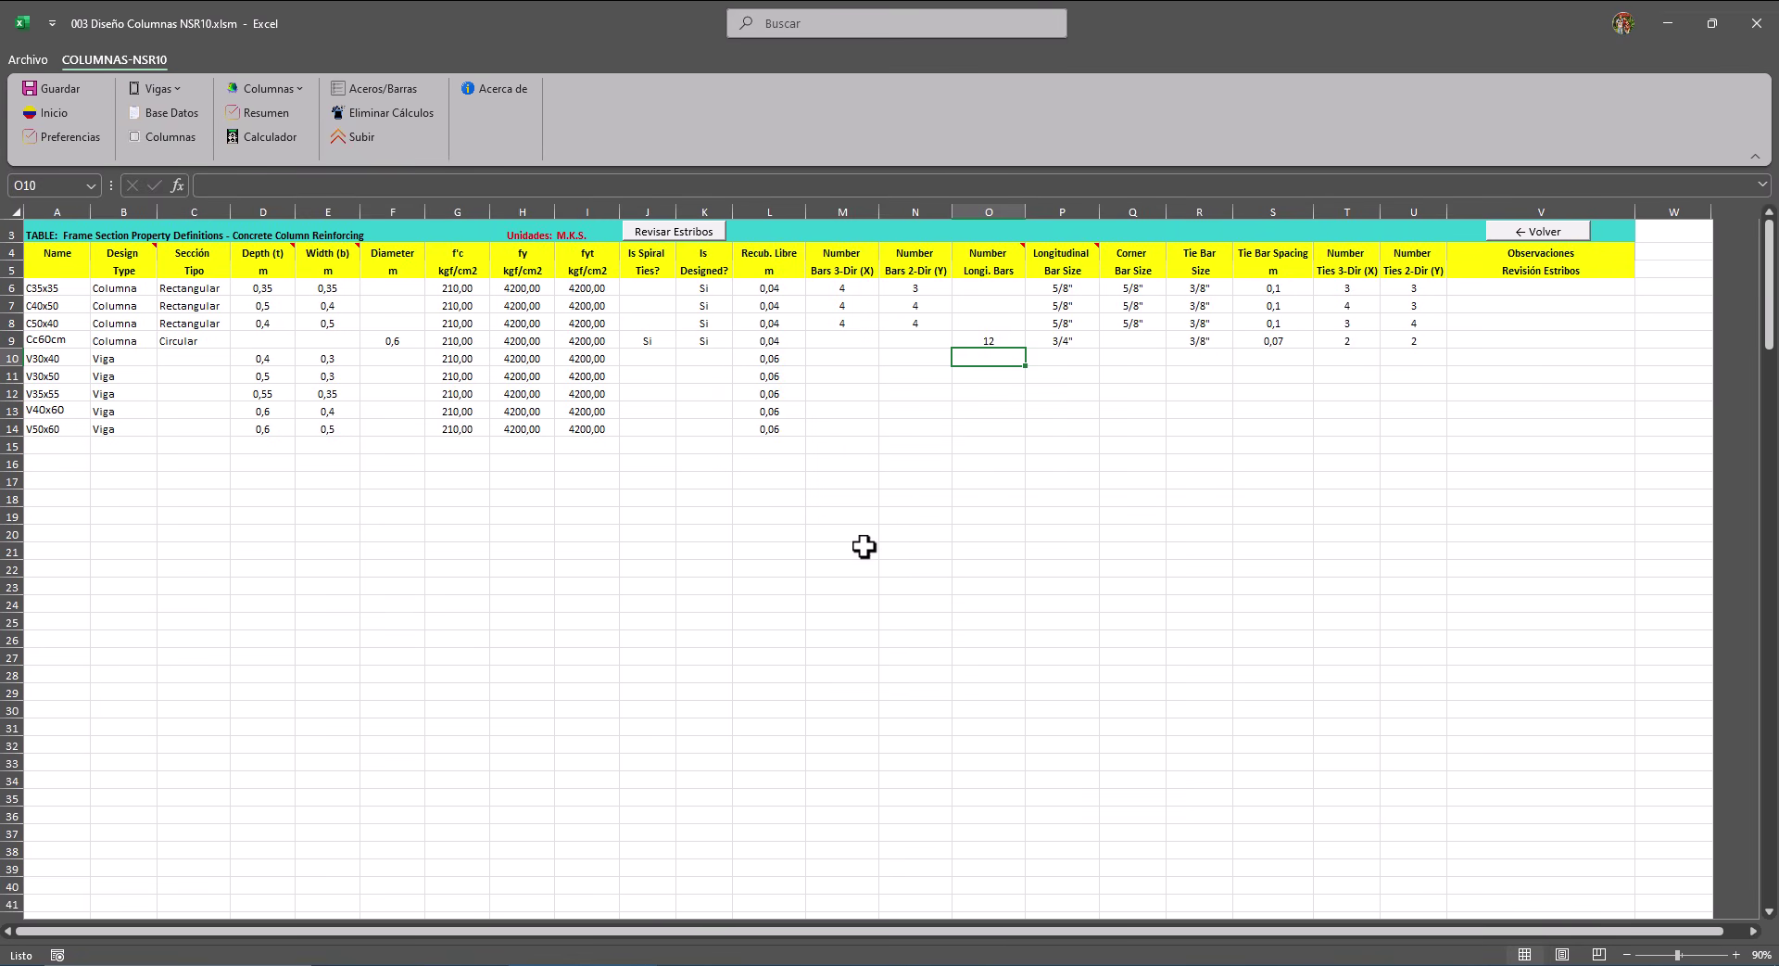
click(989, 342)
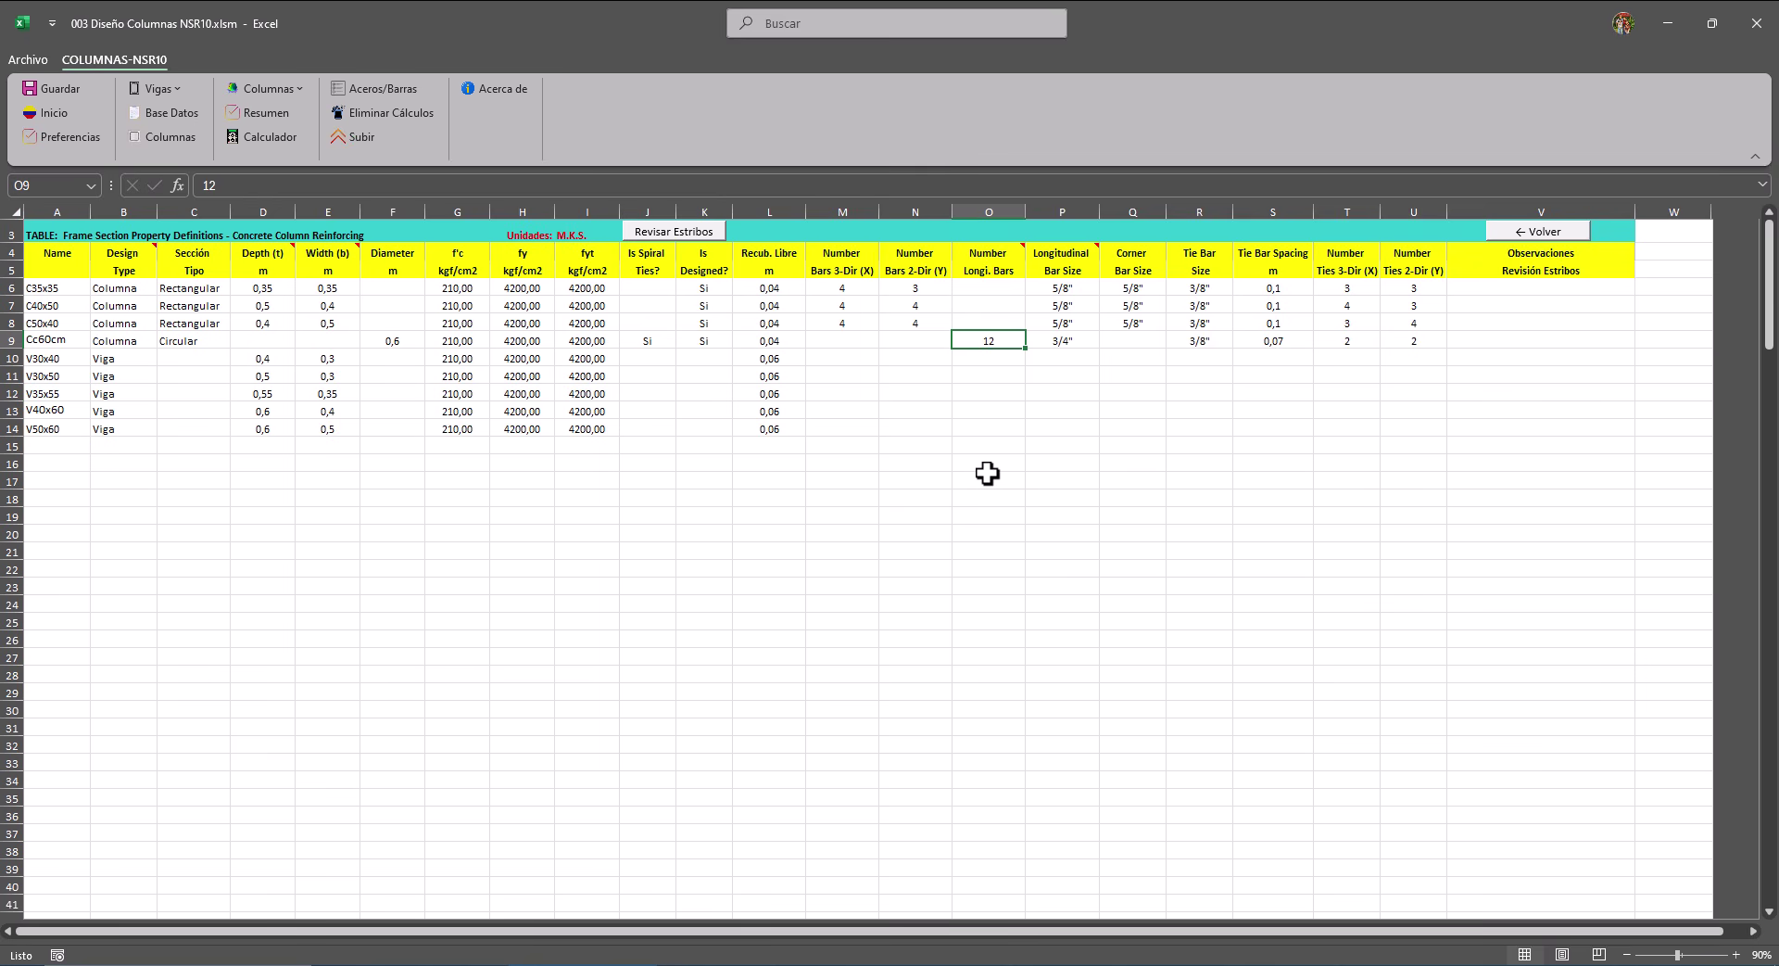
text(1)
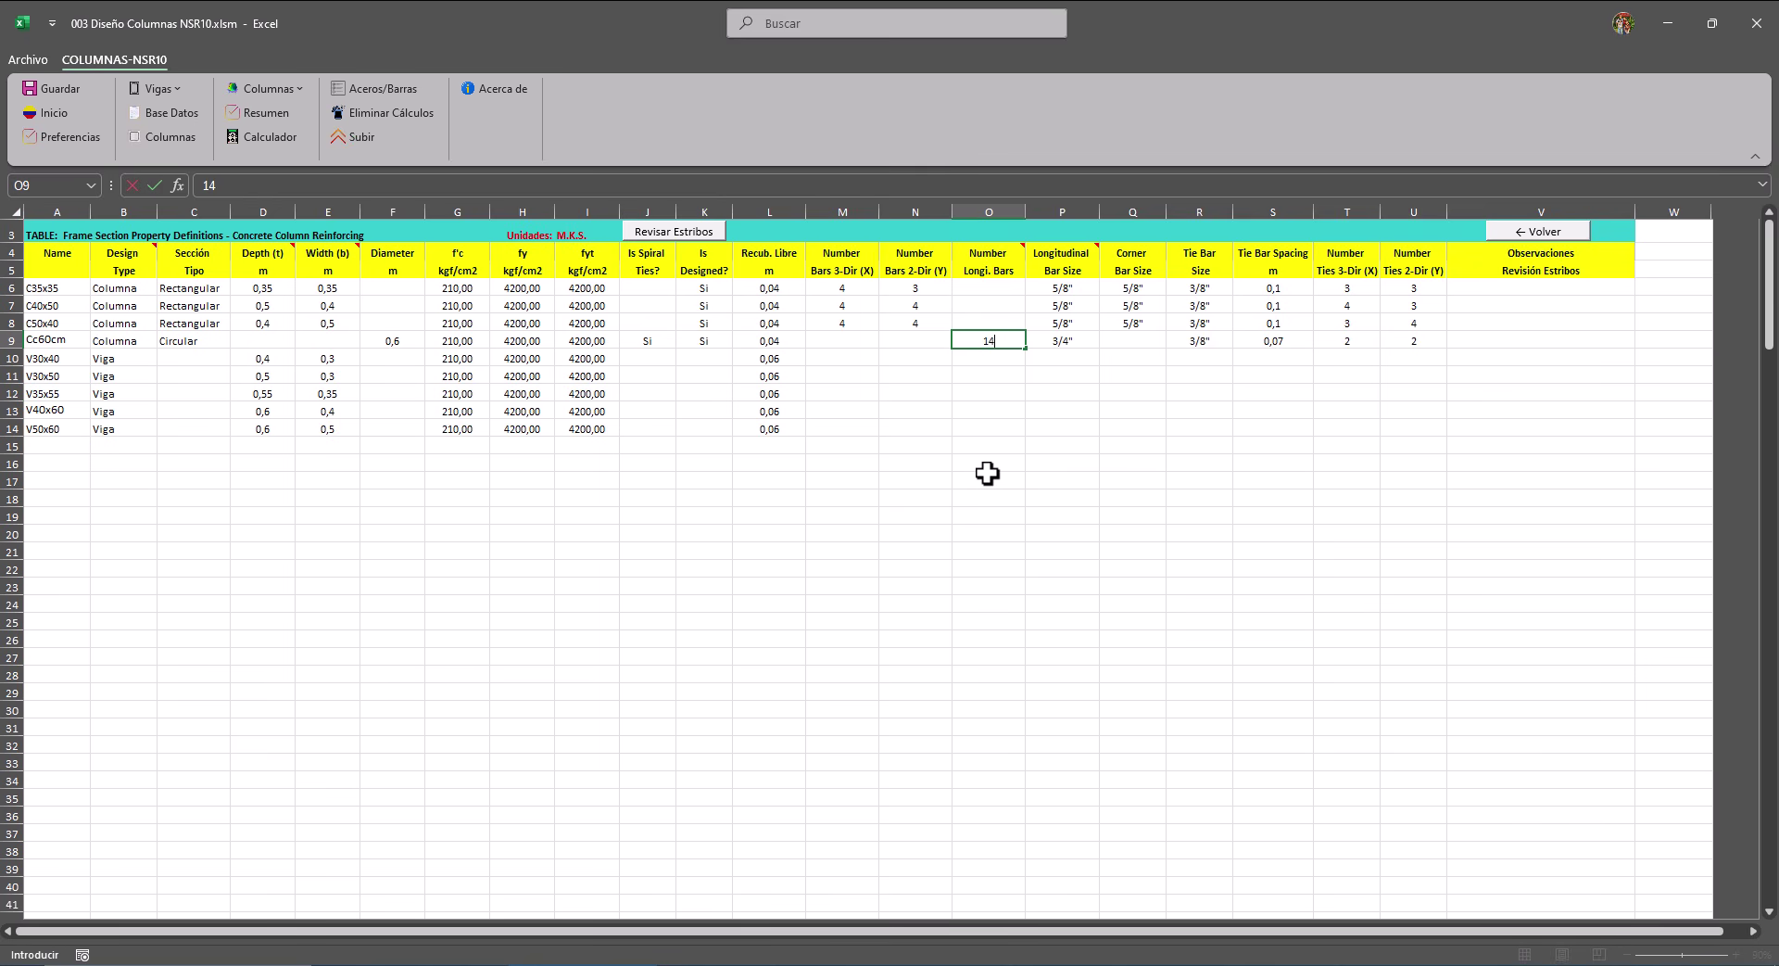
text(4)
key(Return)
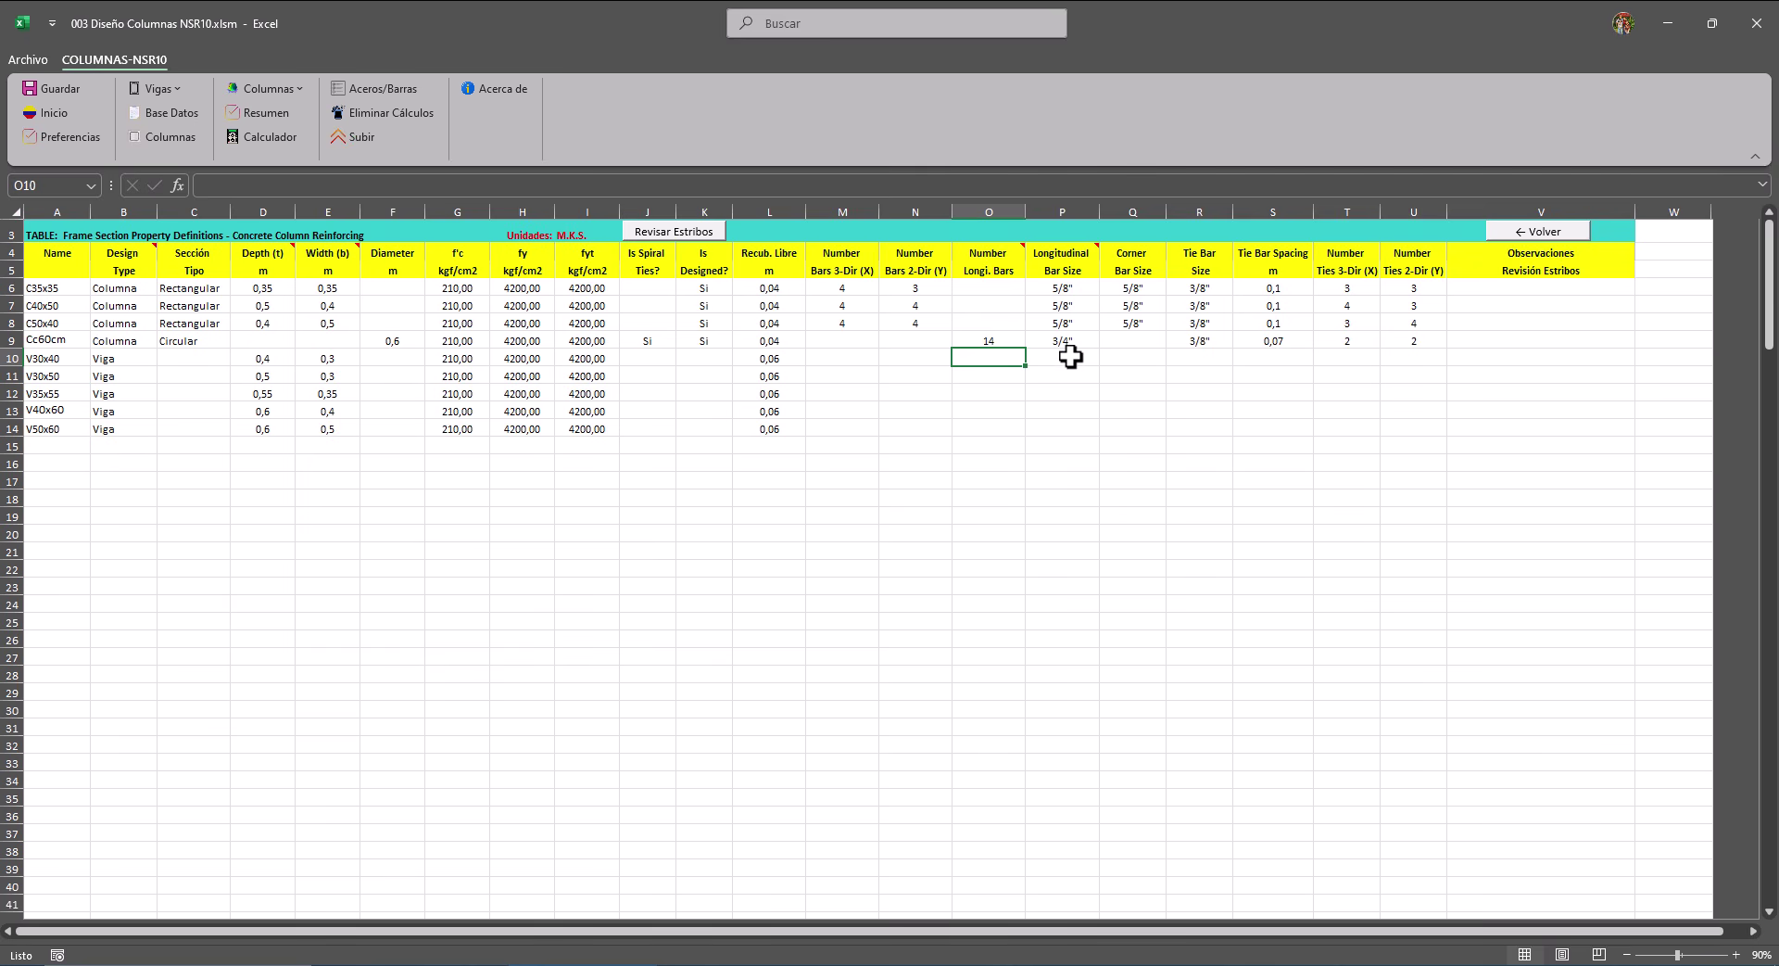
Regenerate C8's interaction diagrams with 14 bars, reload the Piso1 section, and review the strong column–weak beam checks.
click(181, 137)
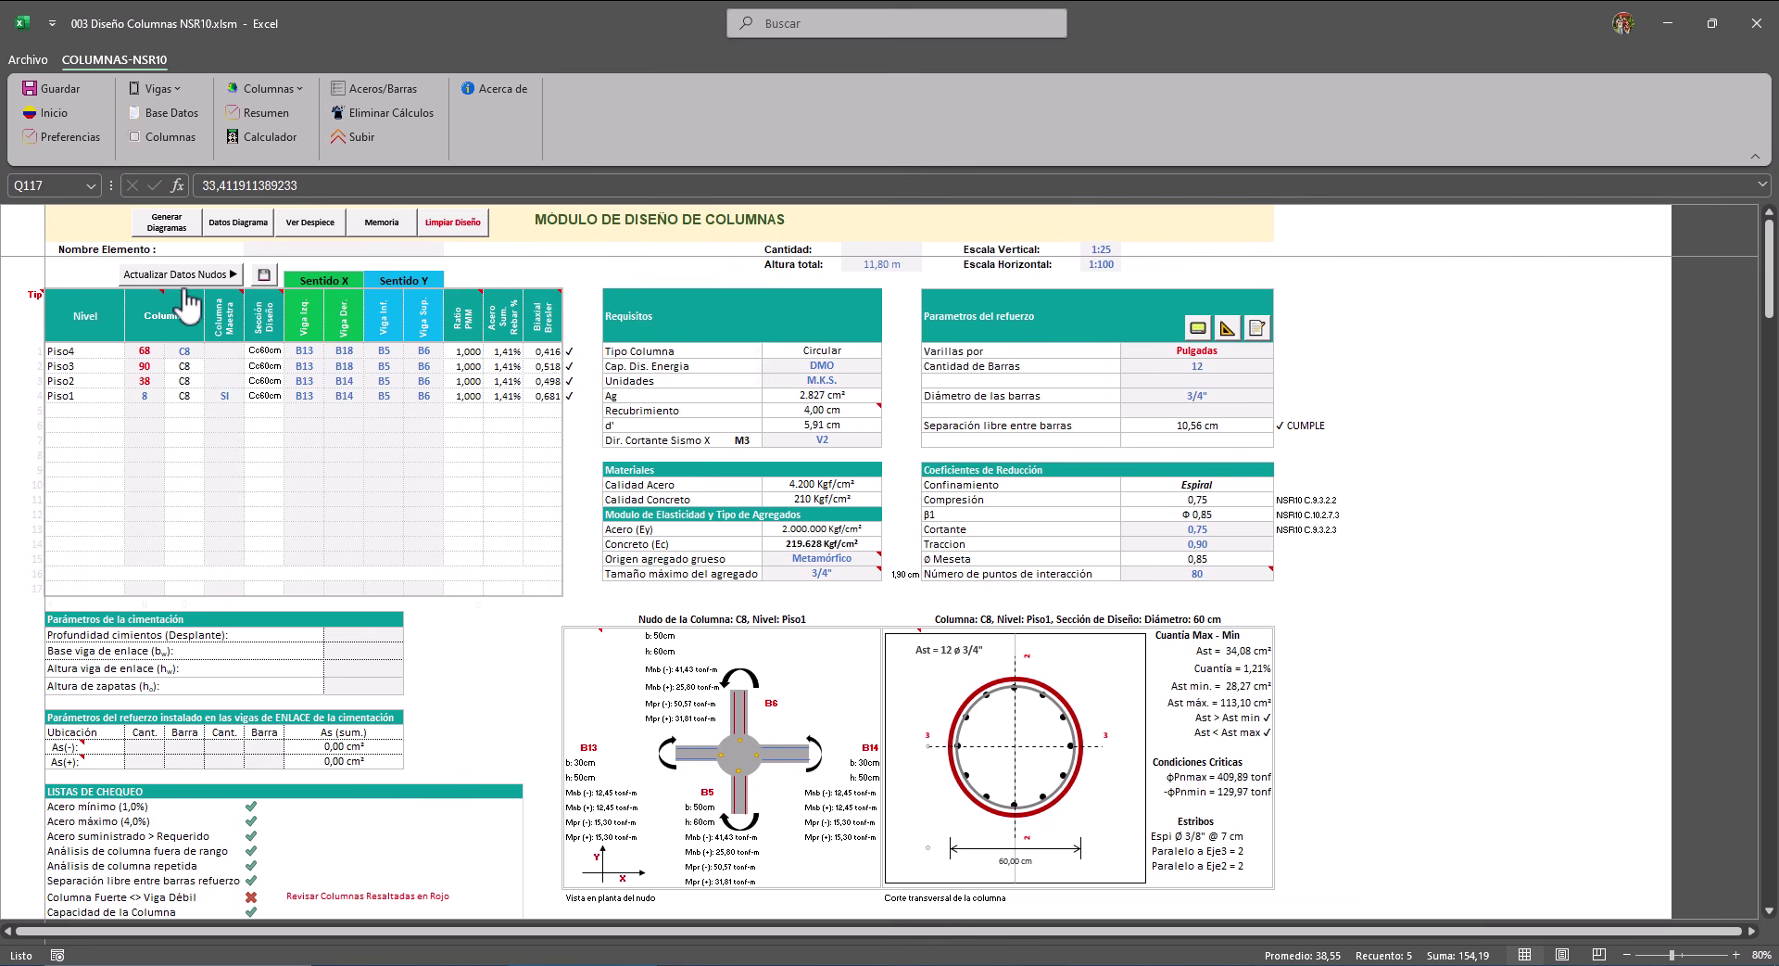
click(171, 225)
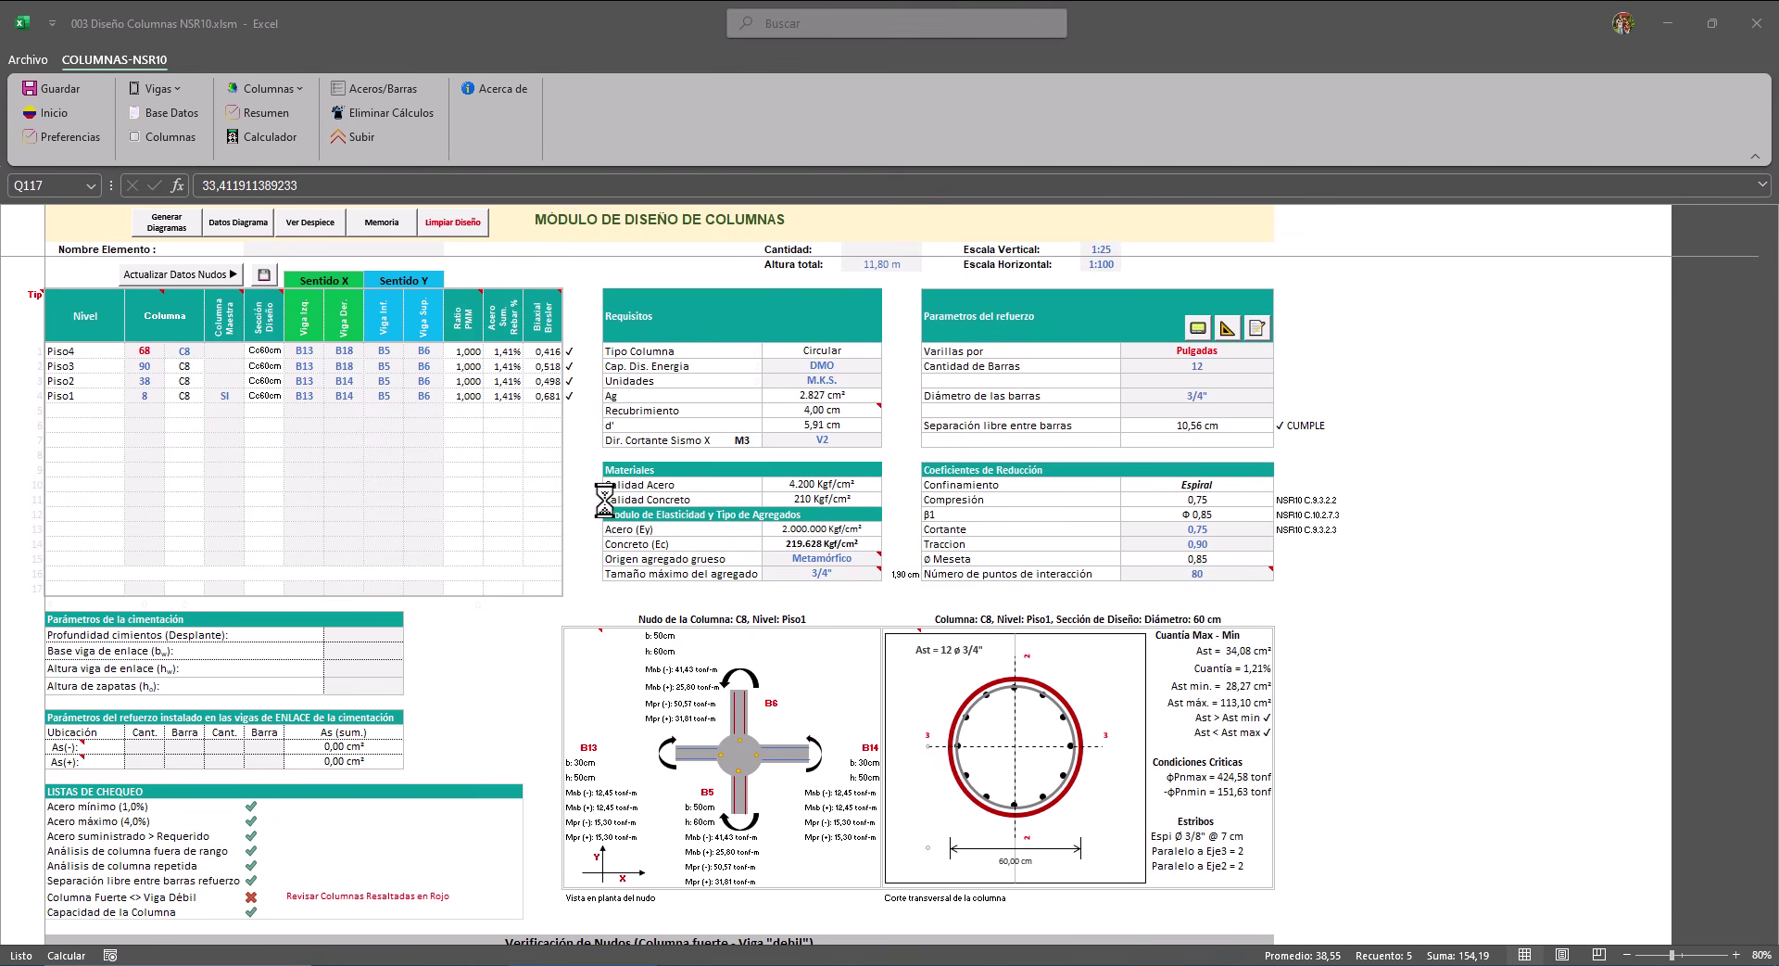
click(1028, 558)
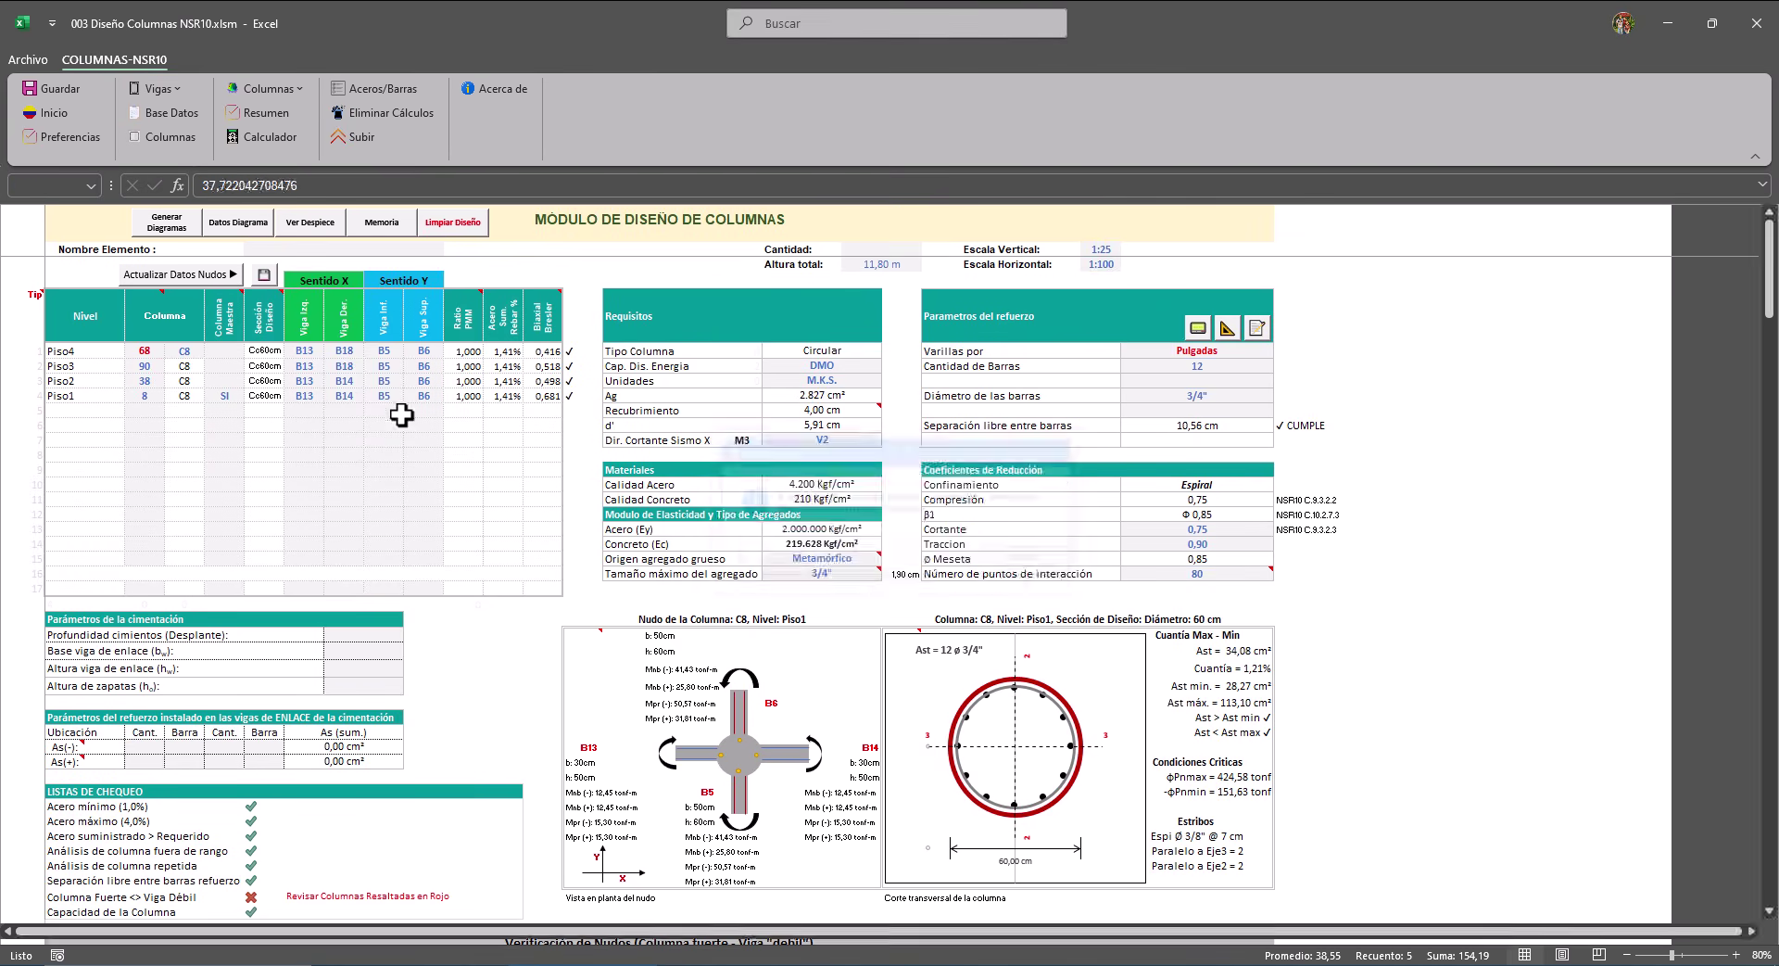
click(227, 395)
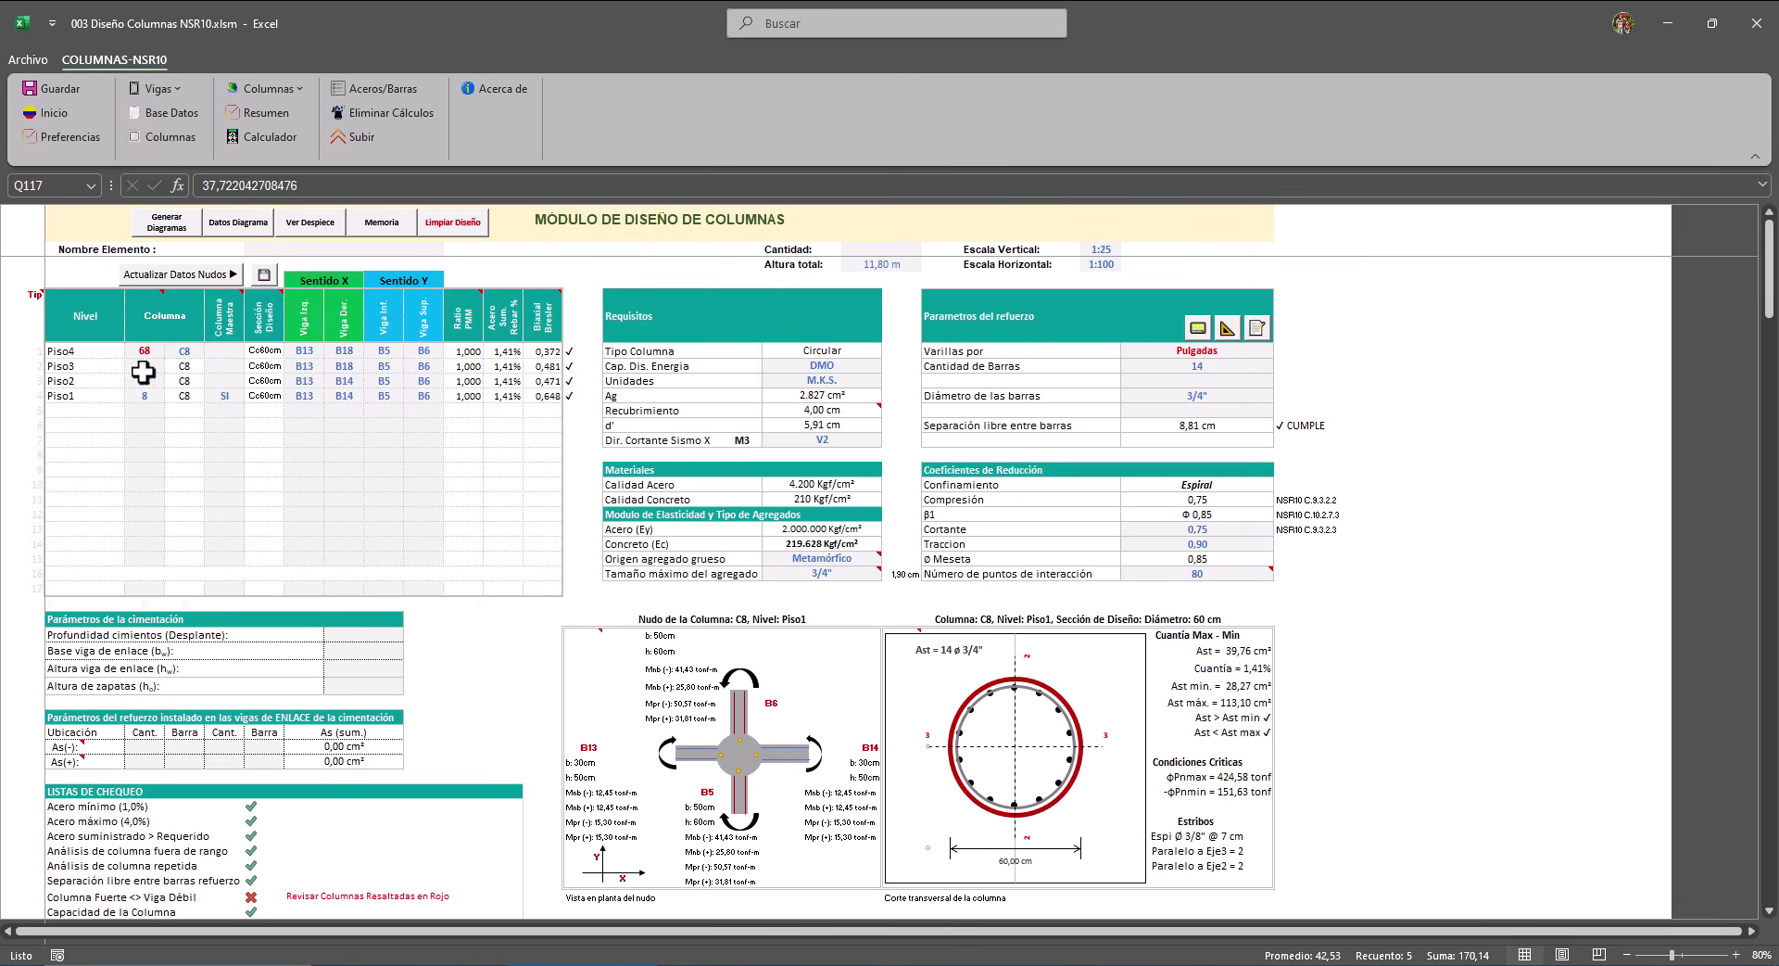
scroll(516, 691, down, 5)
scroll(519, 691, down, 20)
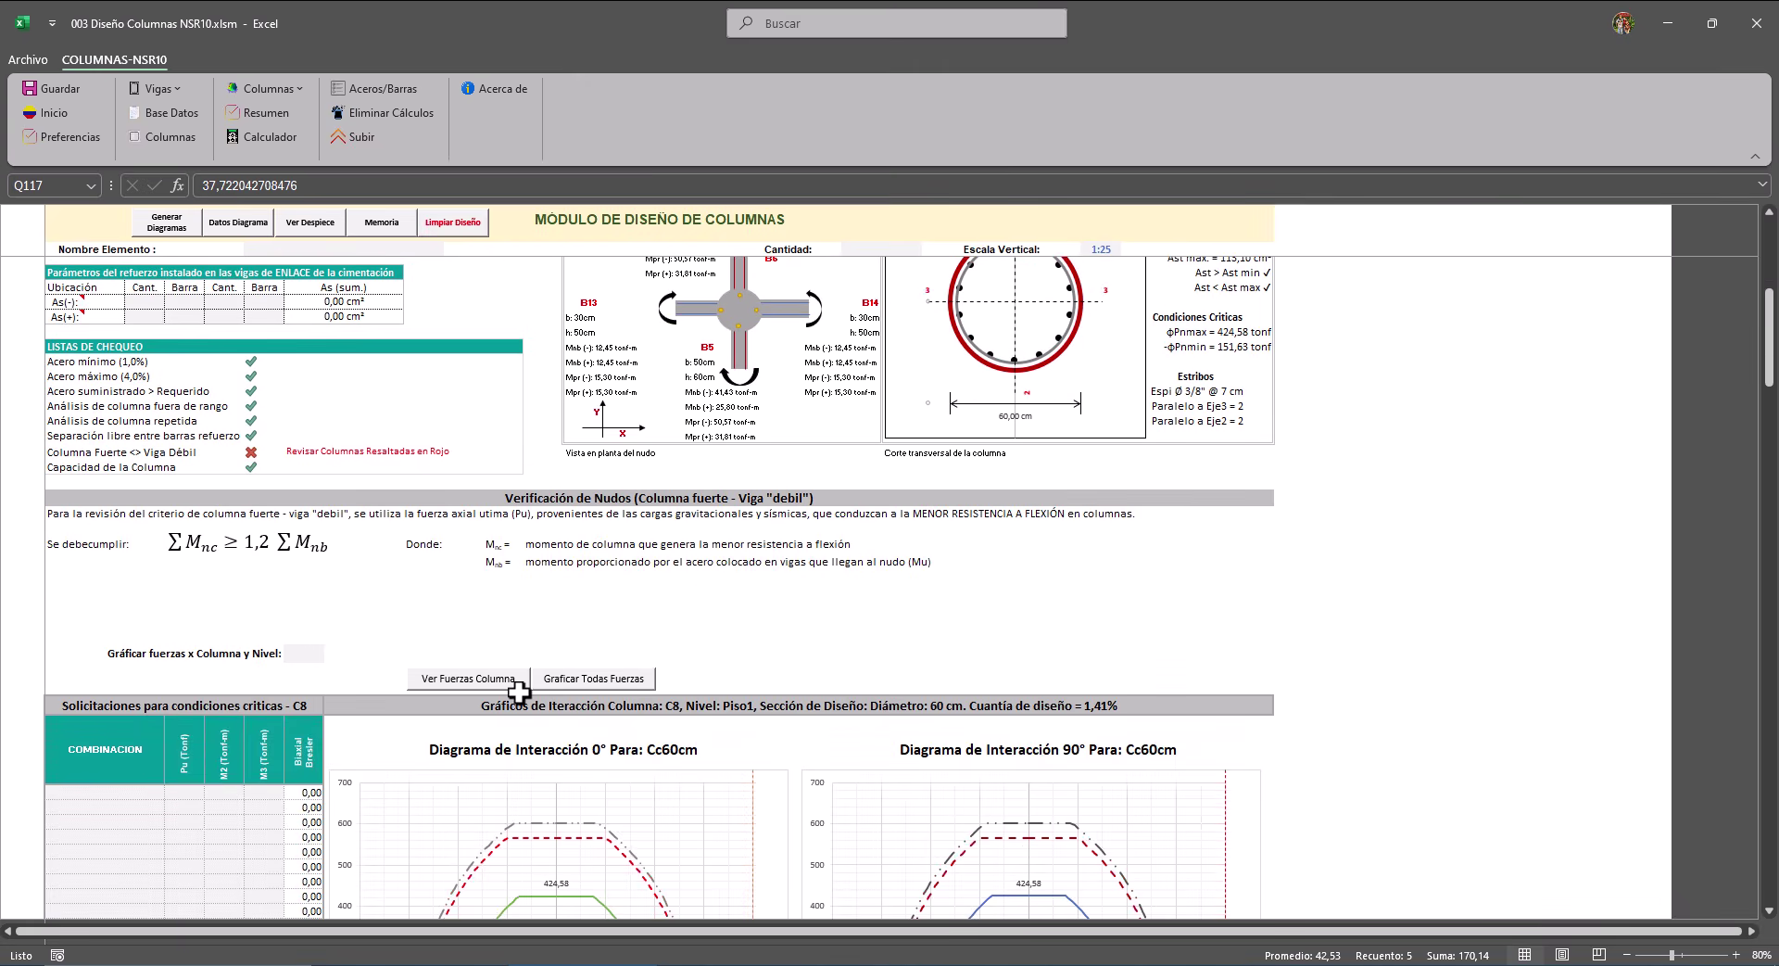
scroll(724, 713, down, 3)
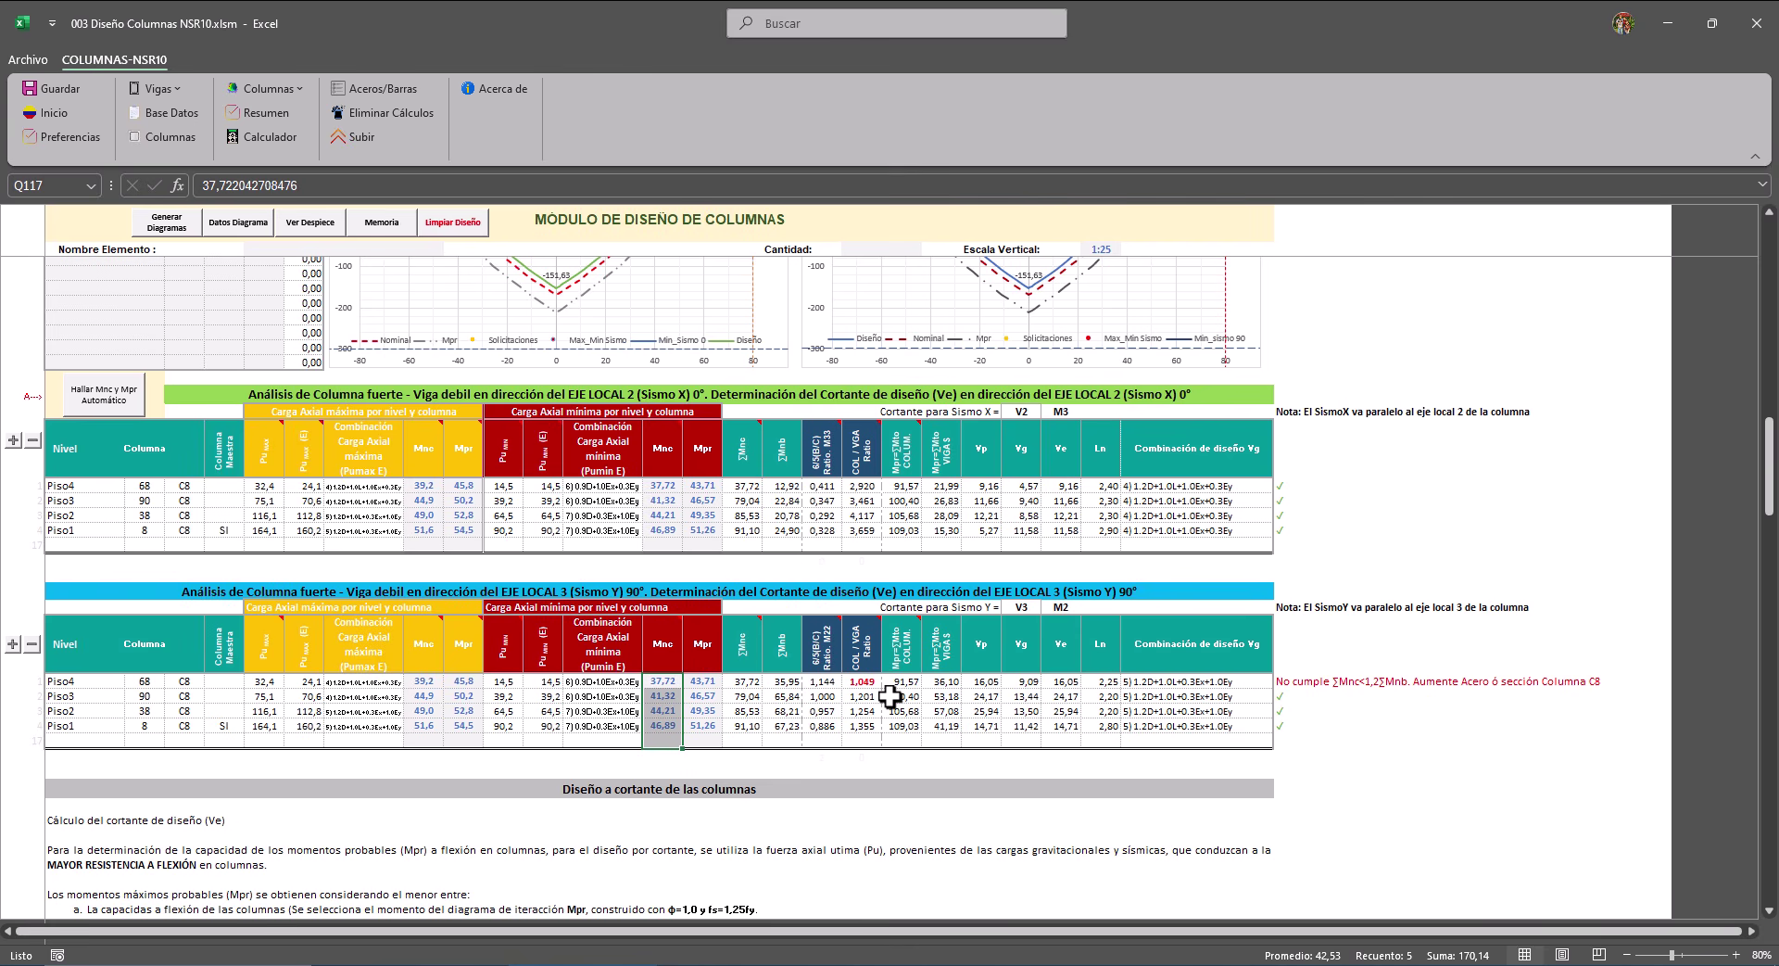
scroll(891, 697, up, 15)
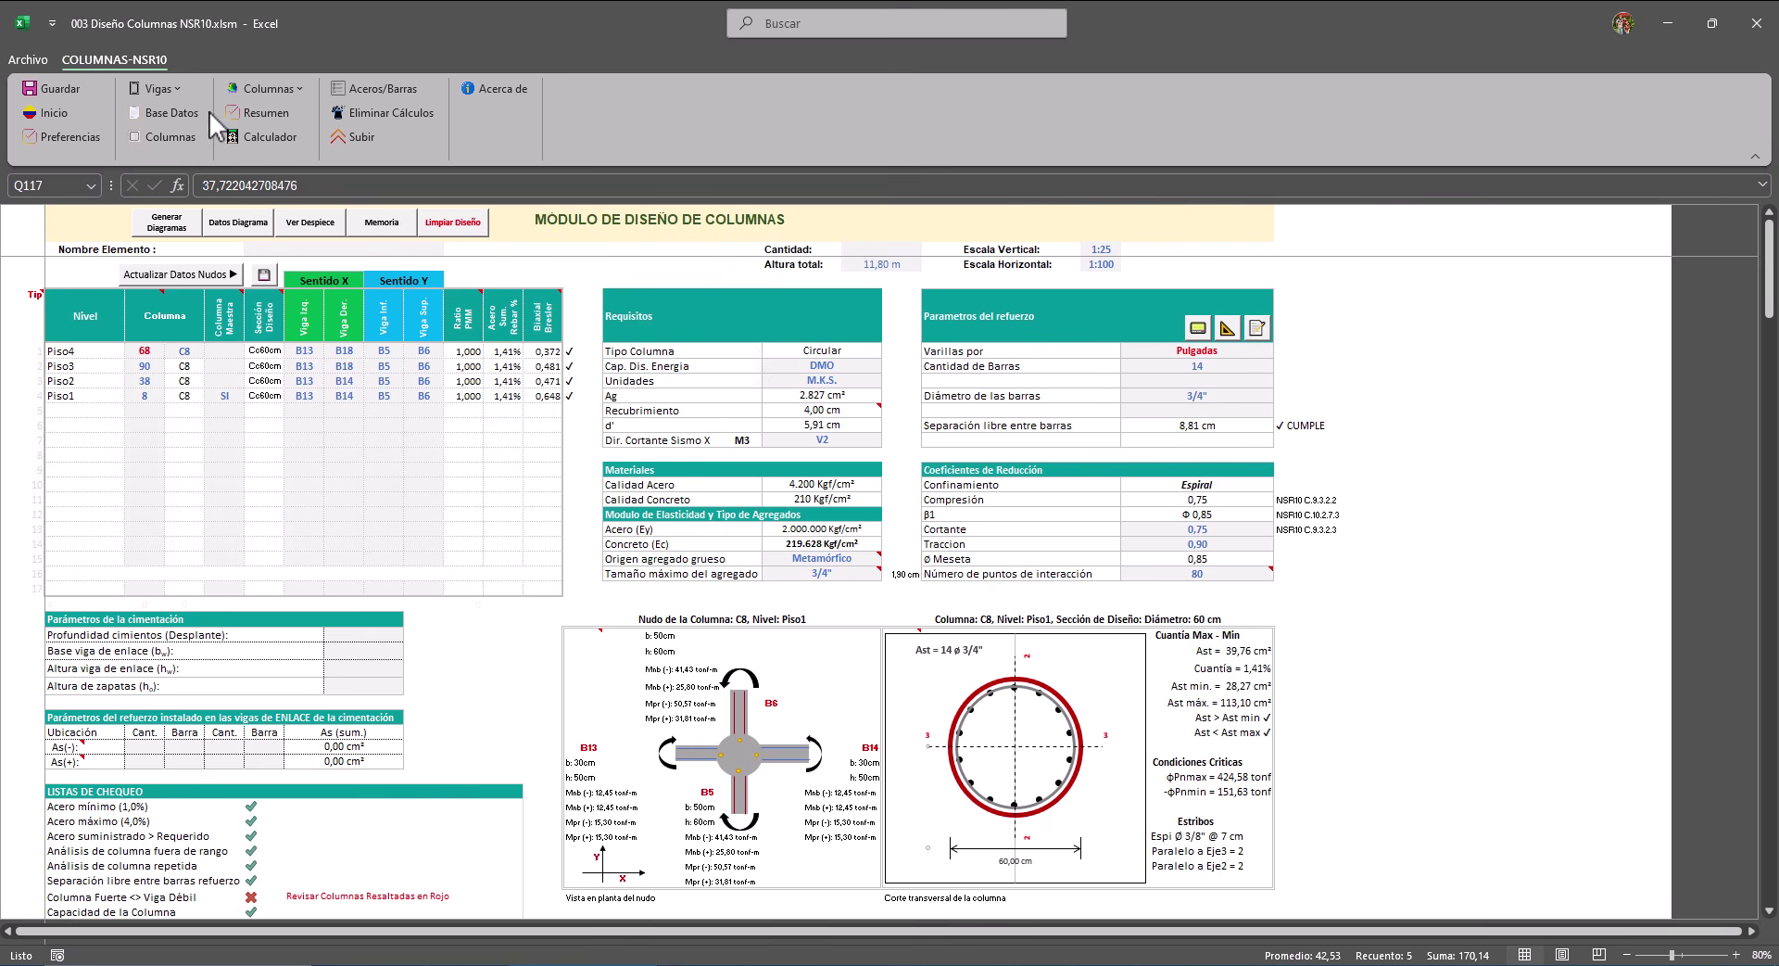
In the design sections table, set the number of longitudinal bars of Cc60cm to 16.
click(292, 83)
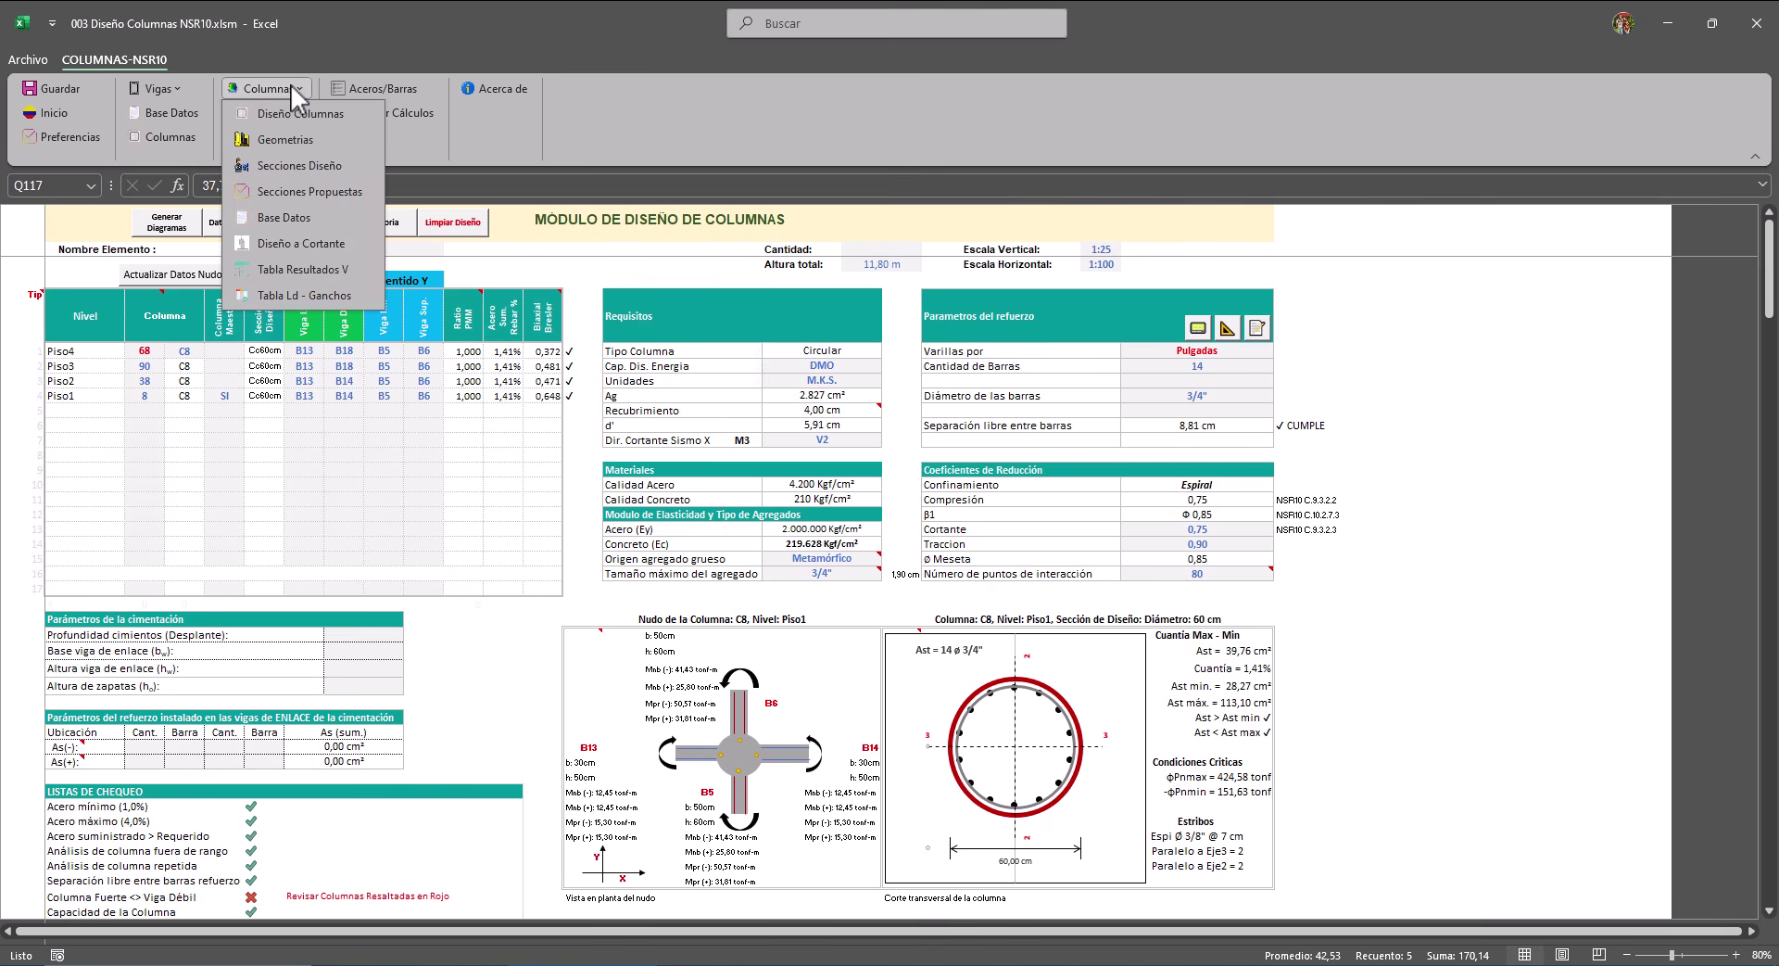
click(291, 166)
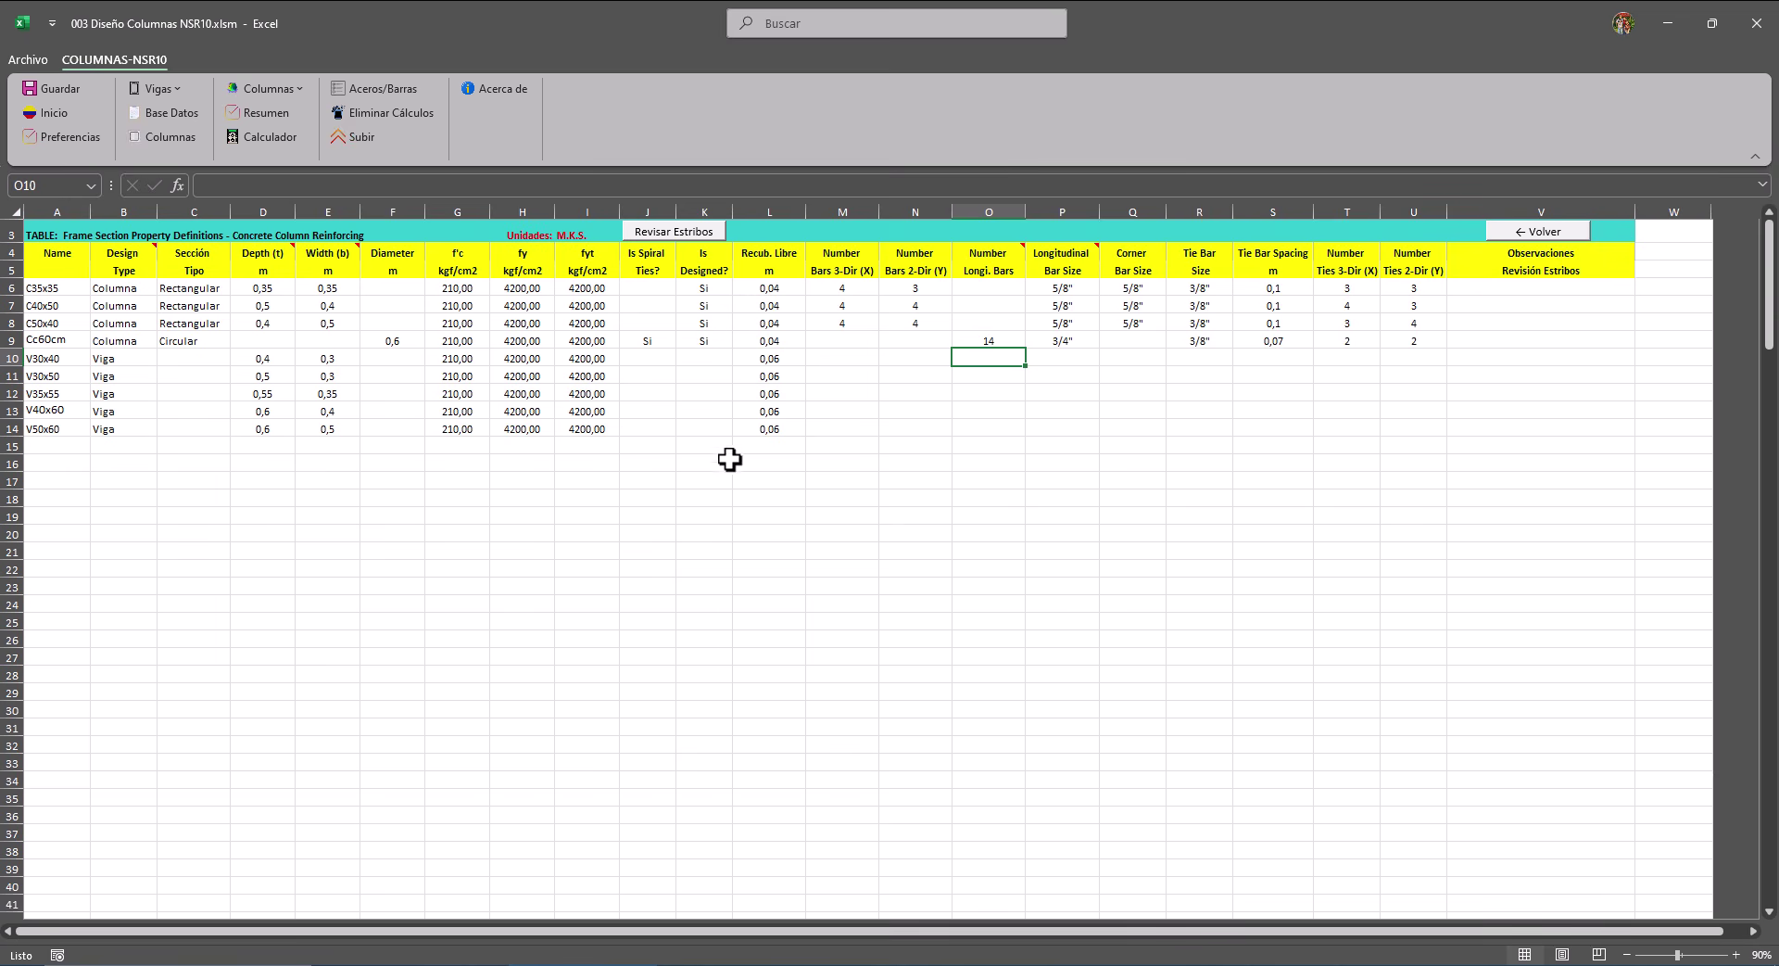
click(992, 339)
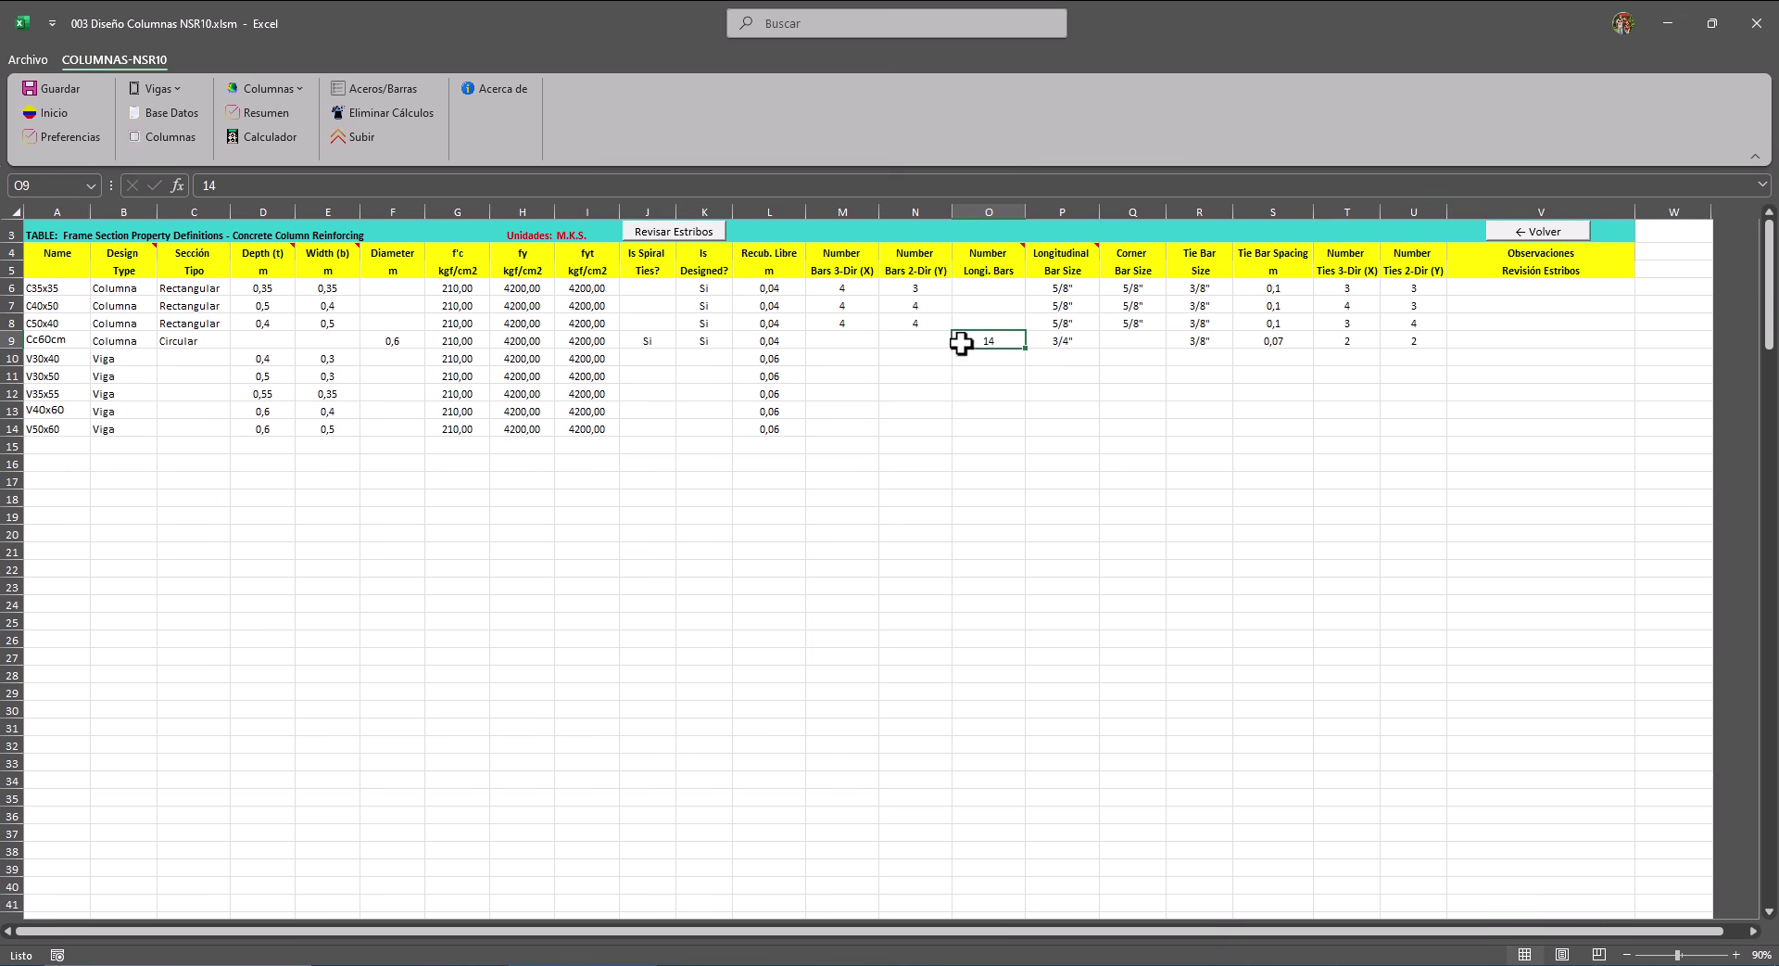
text(16)
key(Return)
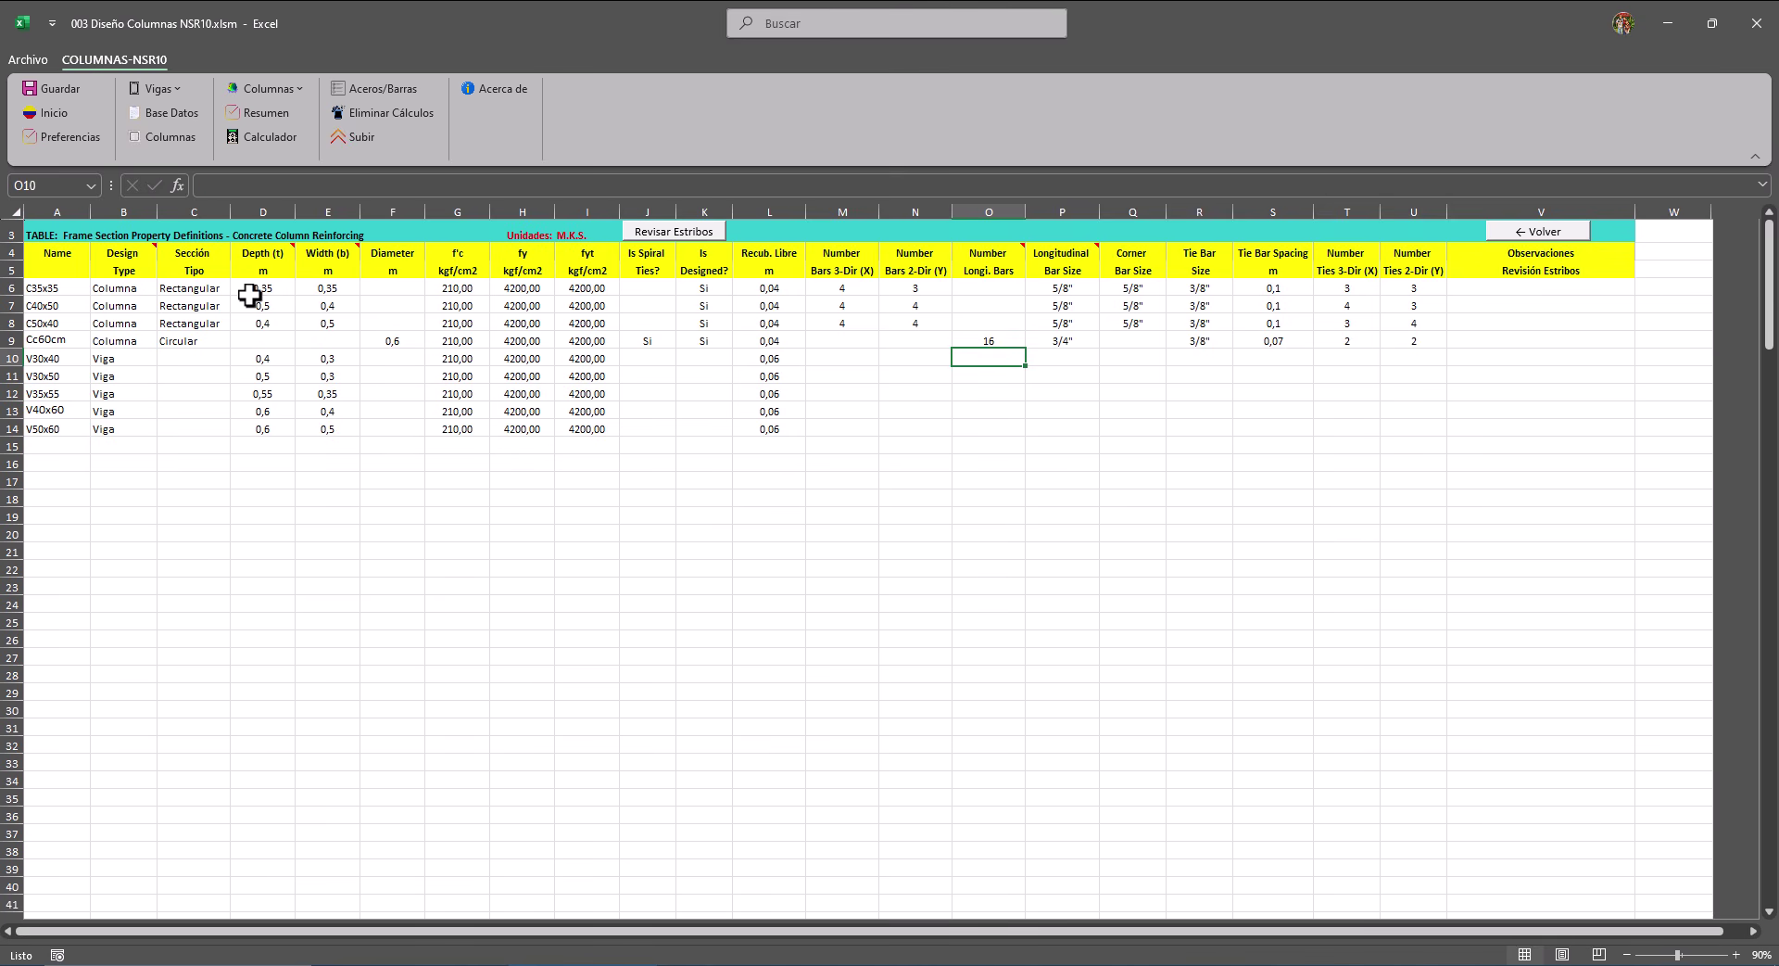
Regenerate C8's interaction diagrams with 16 bars and review the strong column–weak beam ratios in both seismic directions.
click(190, 143)
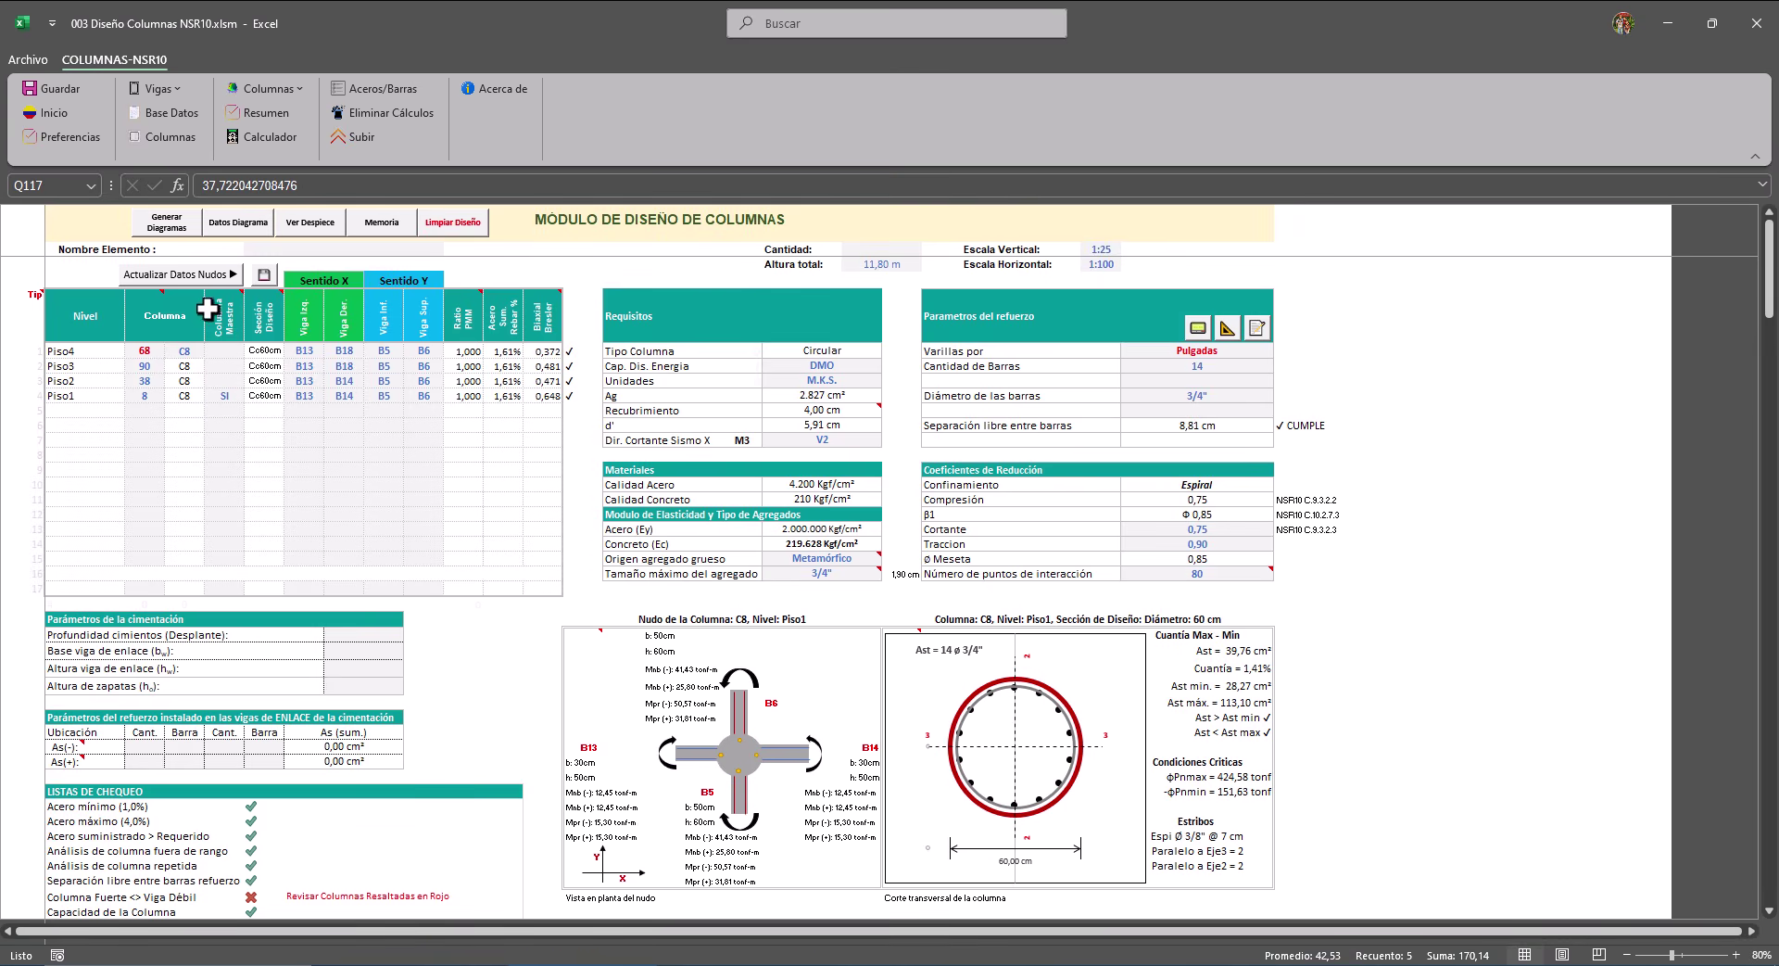
click(167, 224)
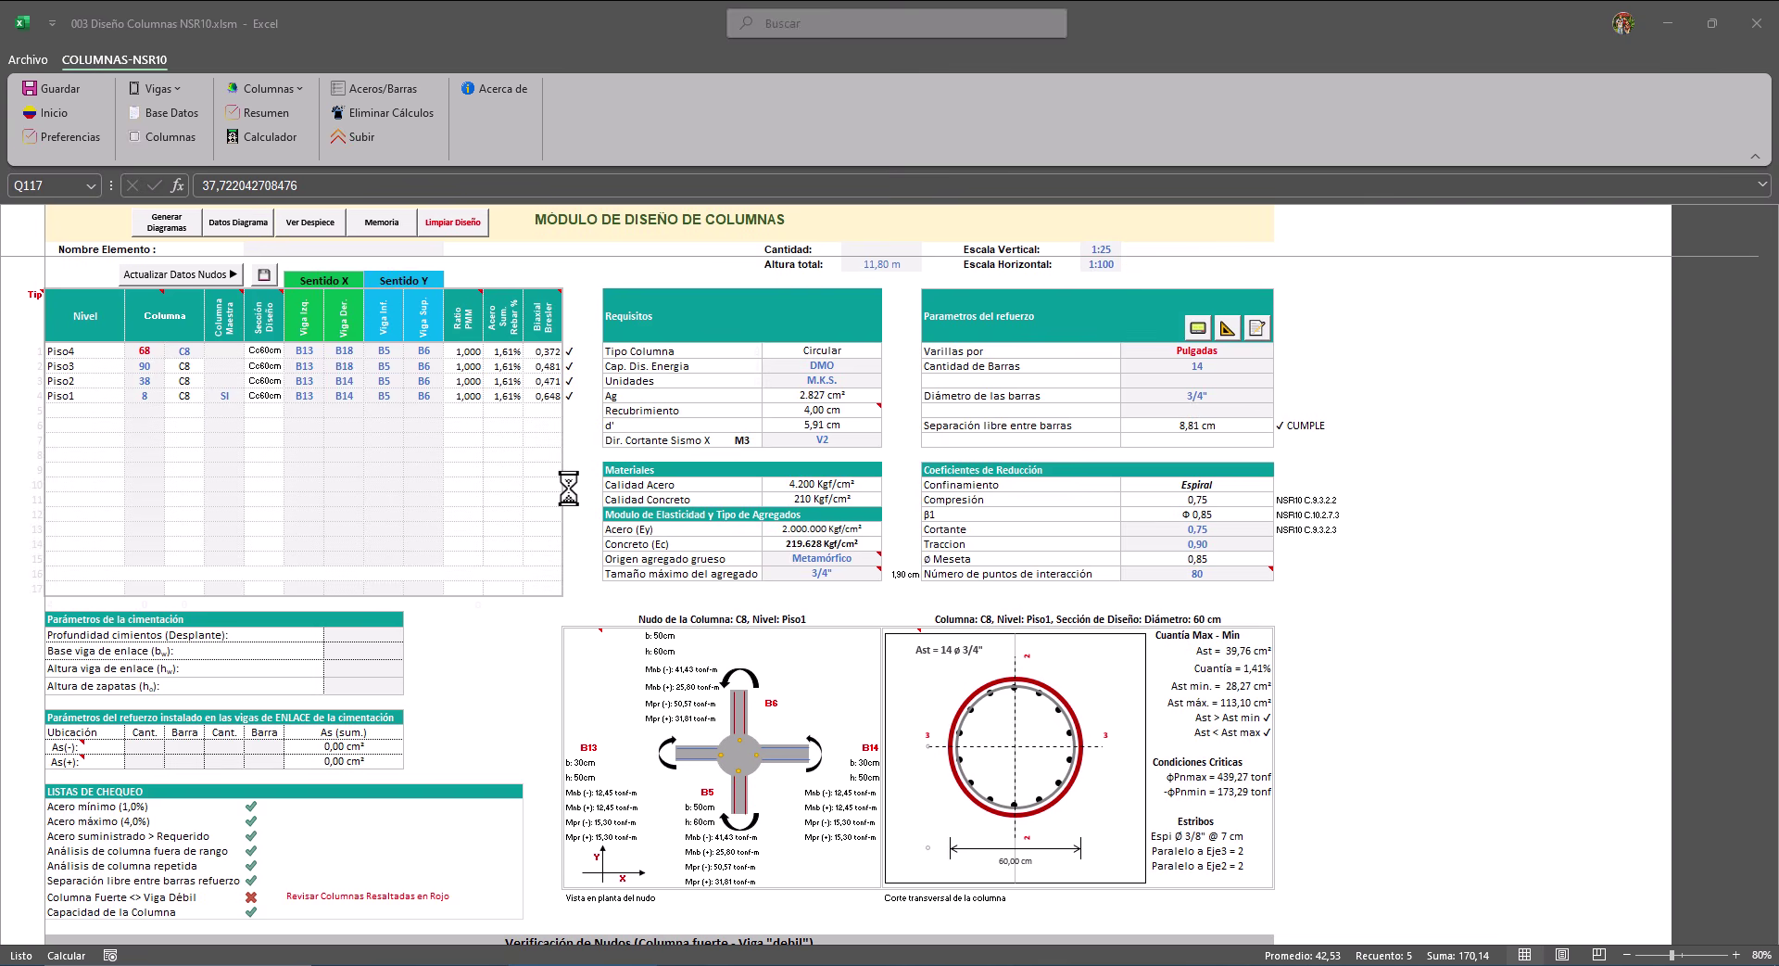
click(1056, 564)
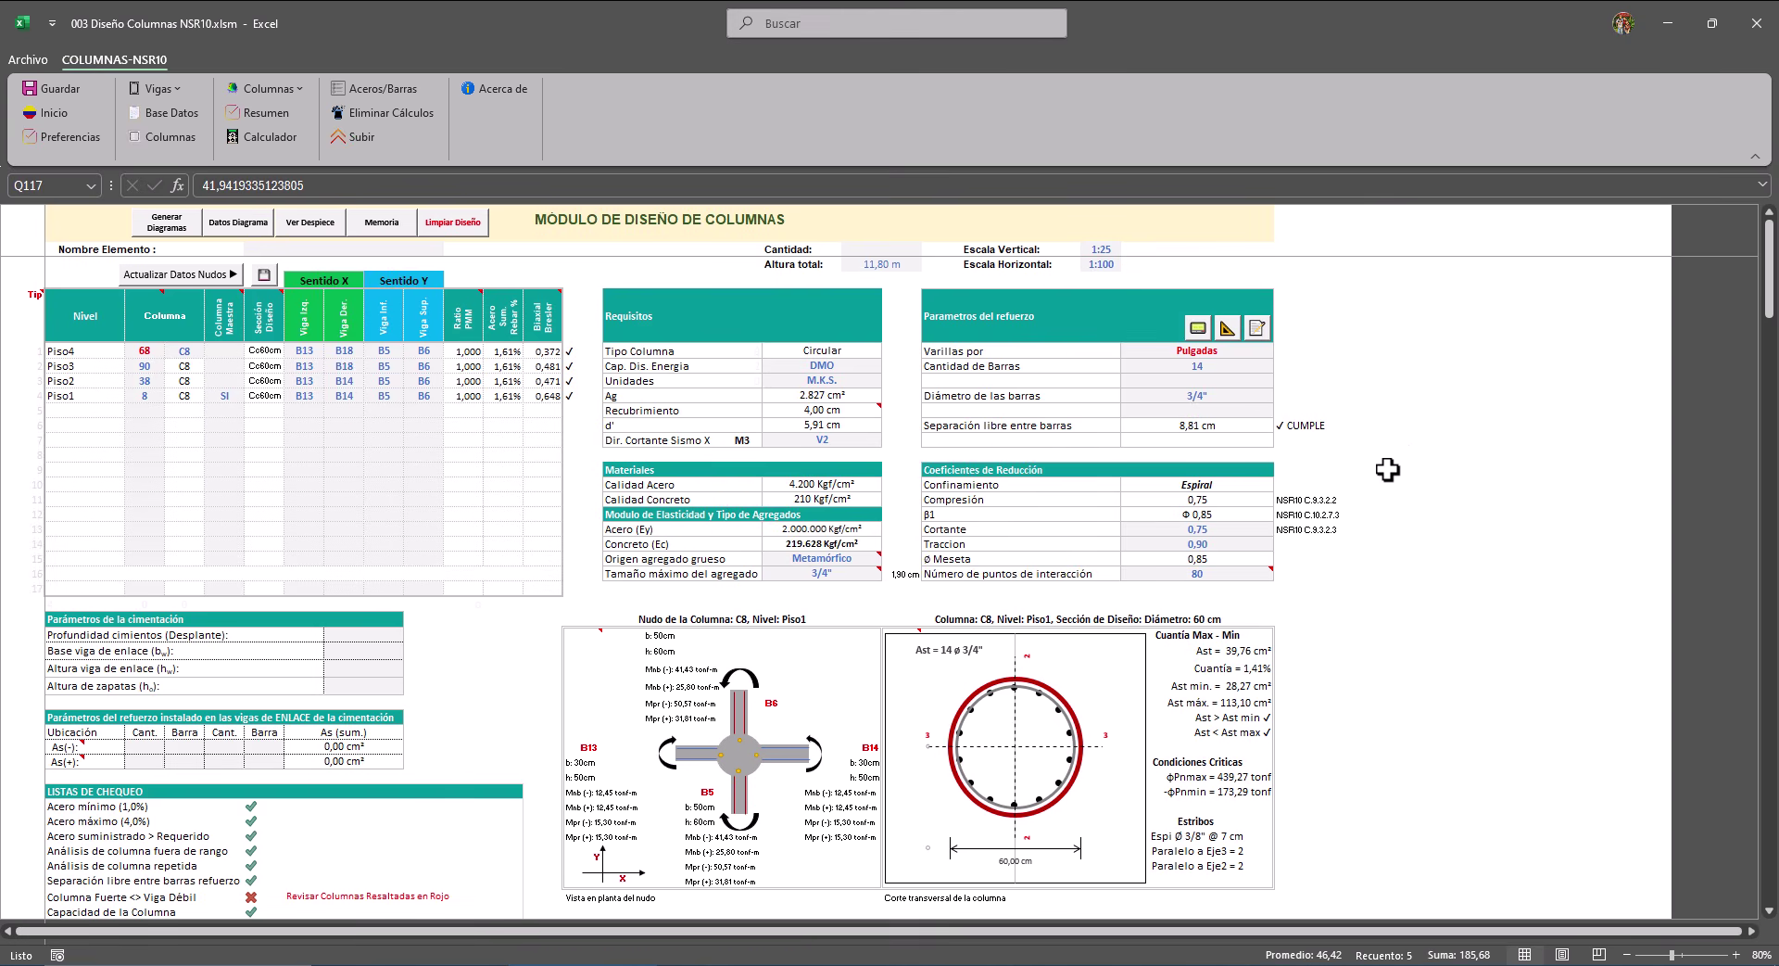
scroll(424, 693, down, 1)
scroll(190, 377, up, 1)
scroll(526, 689, down, 1)
scroll(526, 688, down, 20)
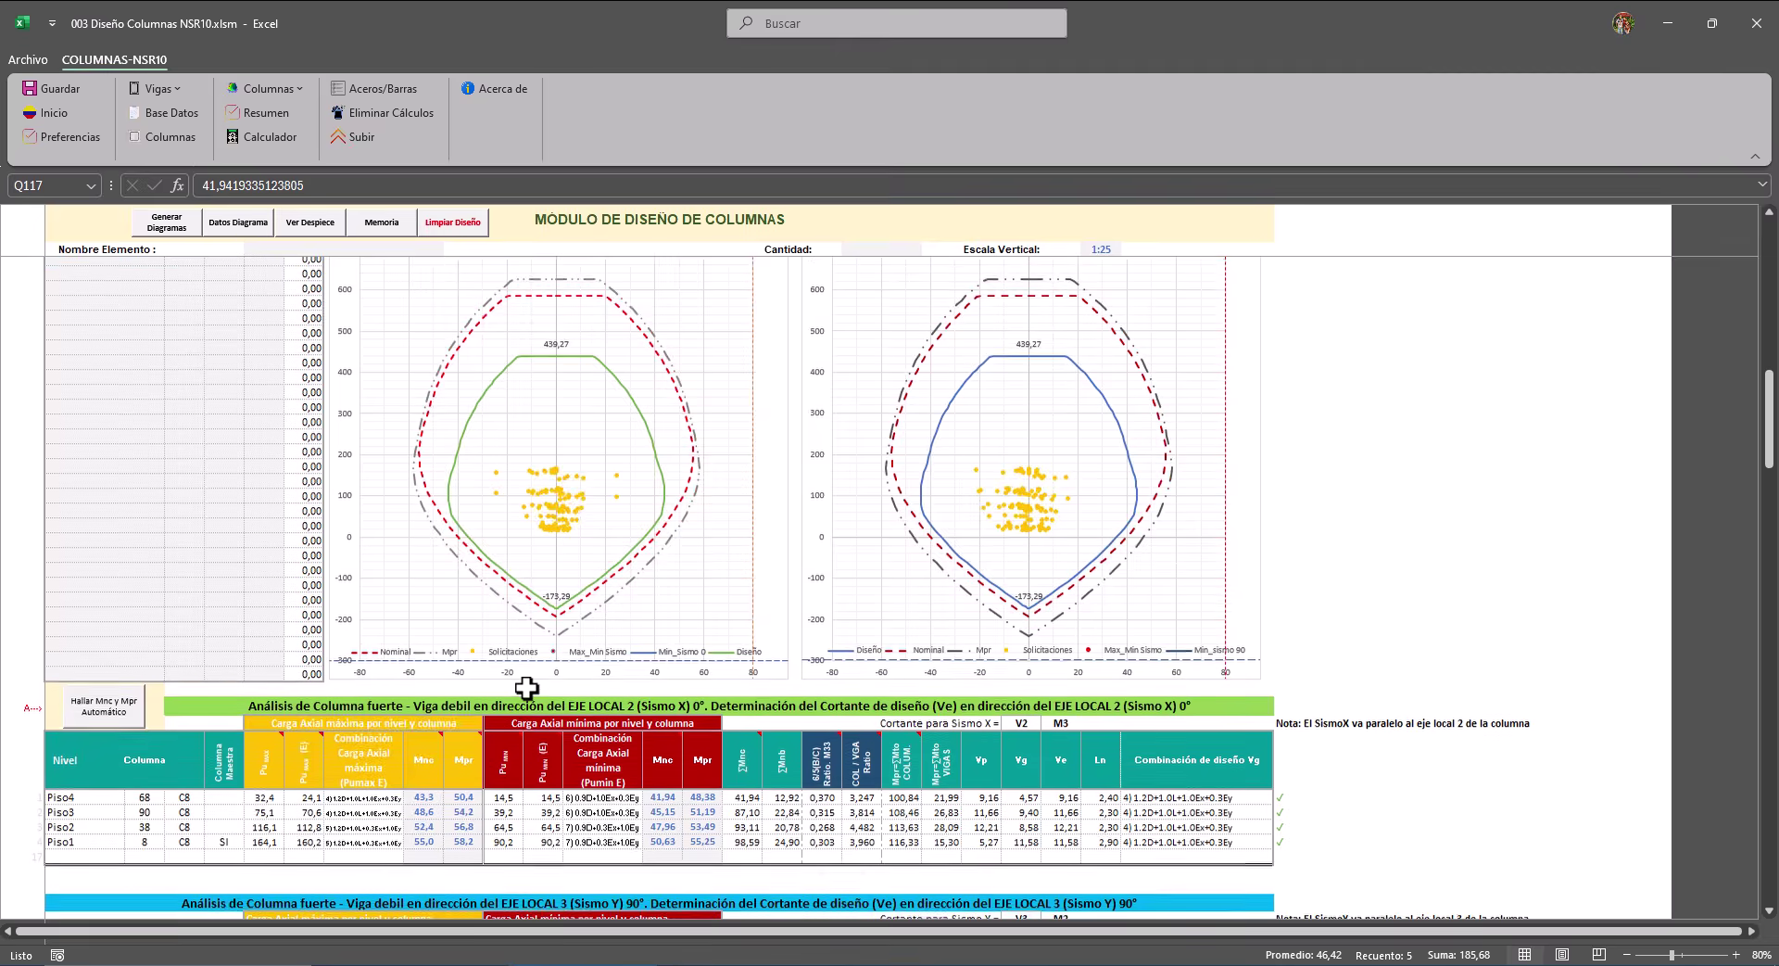
scroll(527, 688, down, 3)
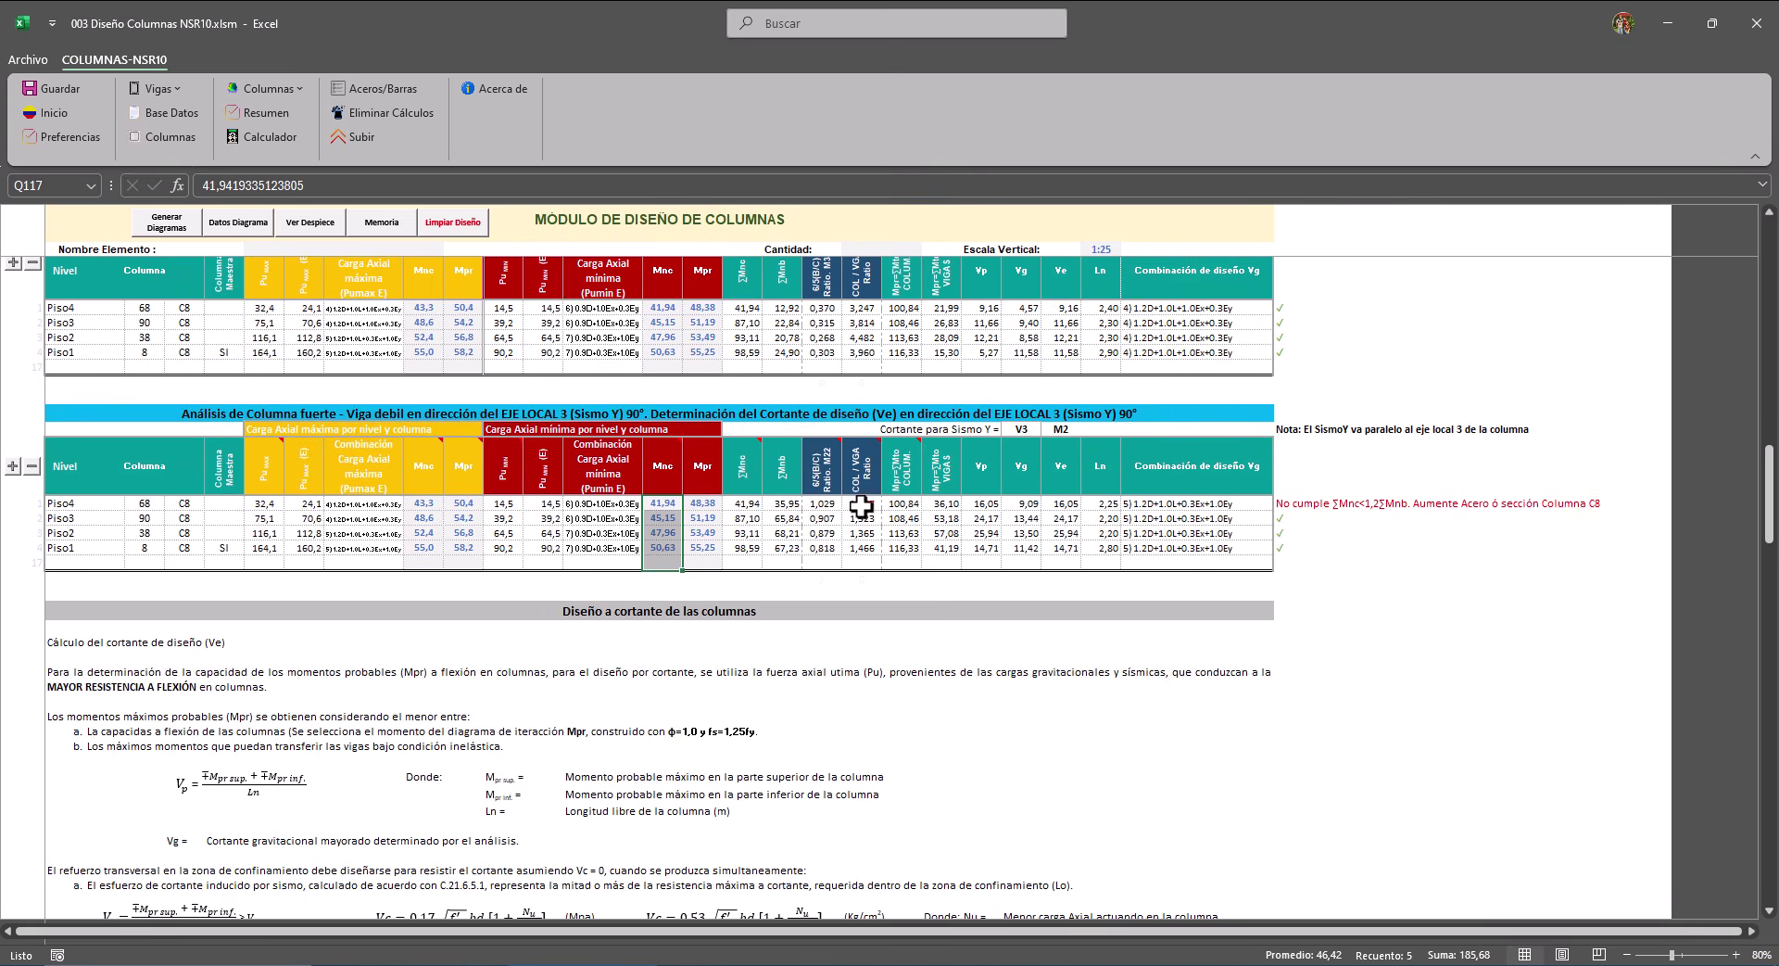
mouse_move(818, 484)
scroll(922, 681, up, 10)
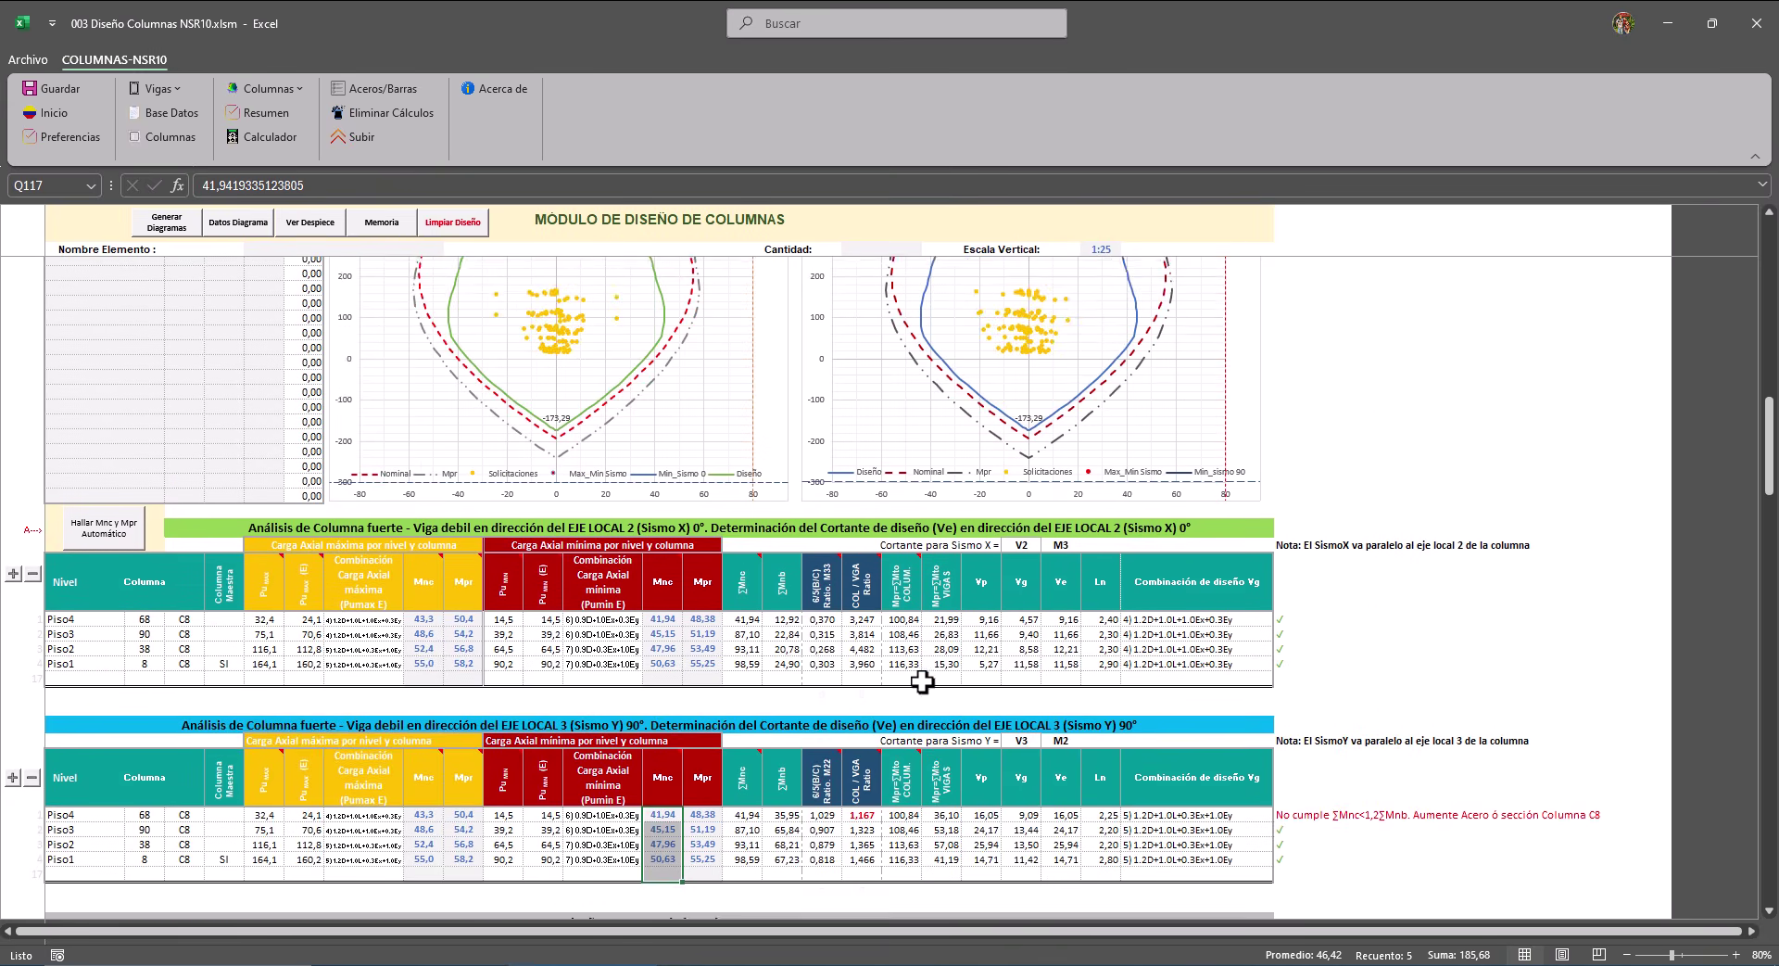
Reload C8's Piso1 section with its current reinforcement and set the number of longitudinal bars of Cc60cm to 18 in the design sections table.
scroll(846, 648, up, 15)
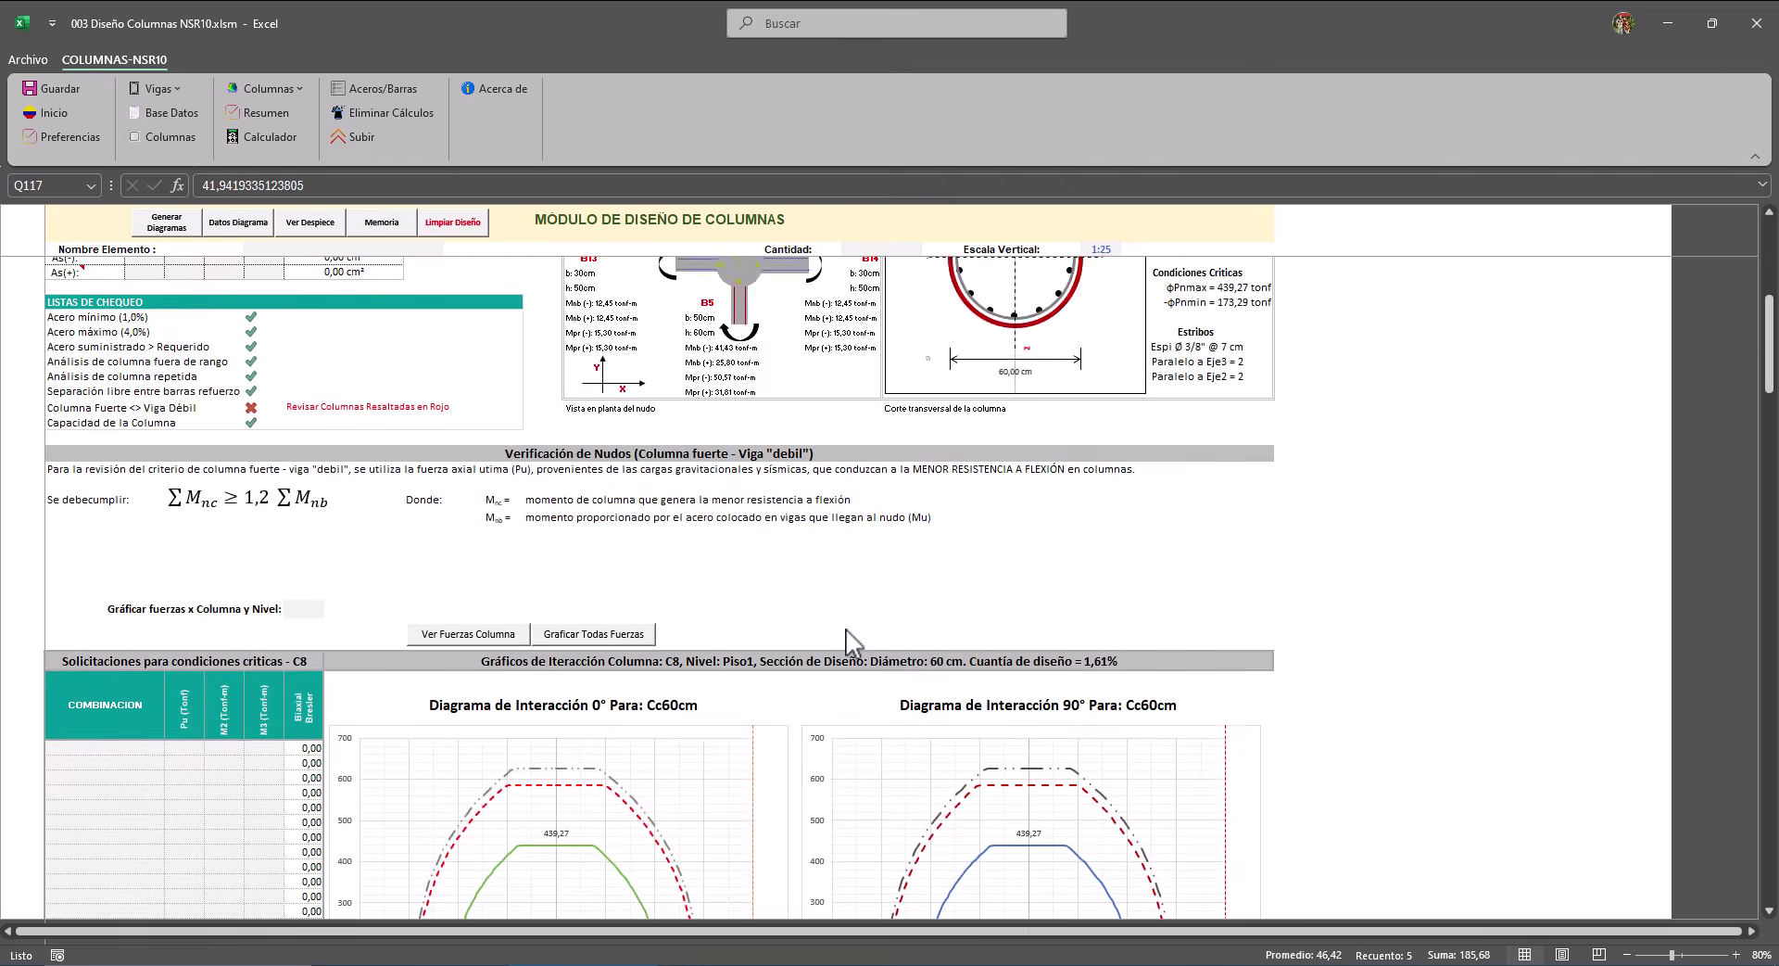
scroll(846, 639, up, 3)
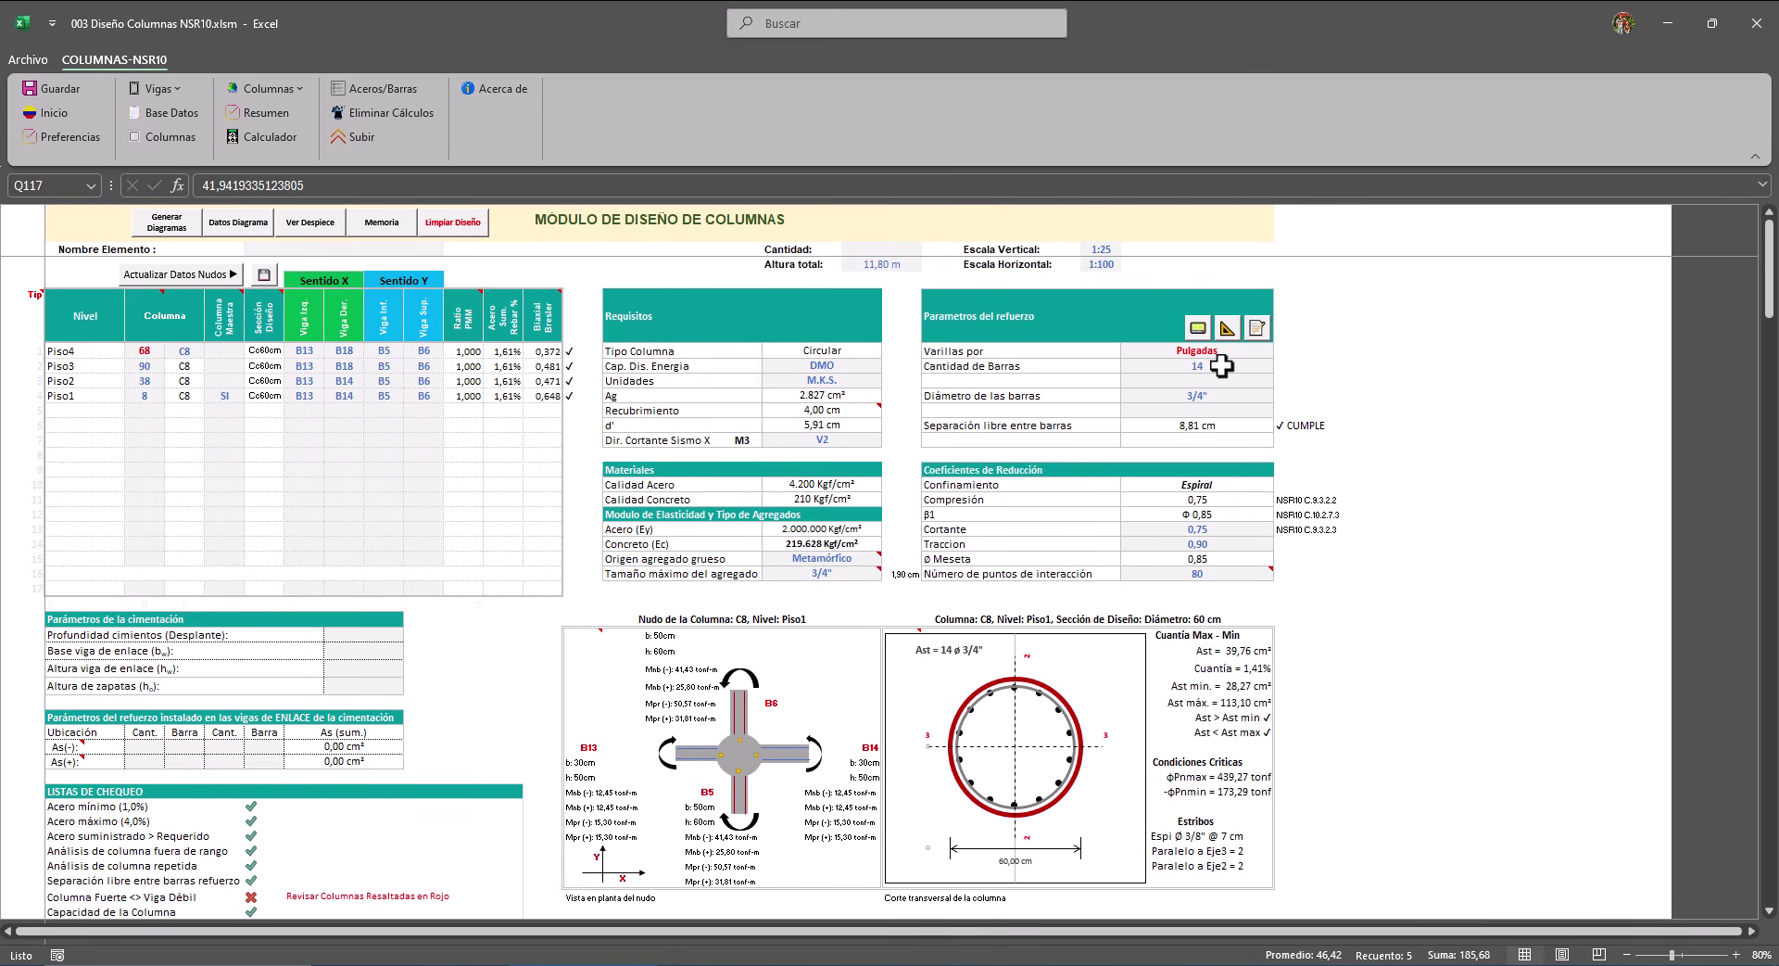
click(225, 396)
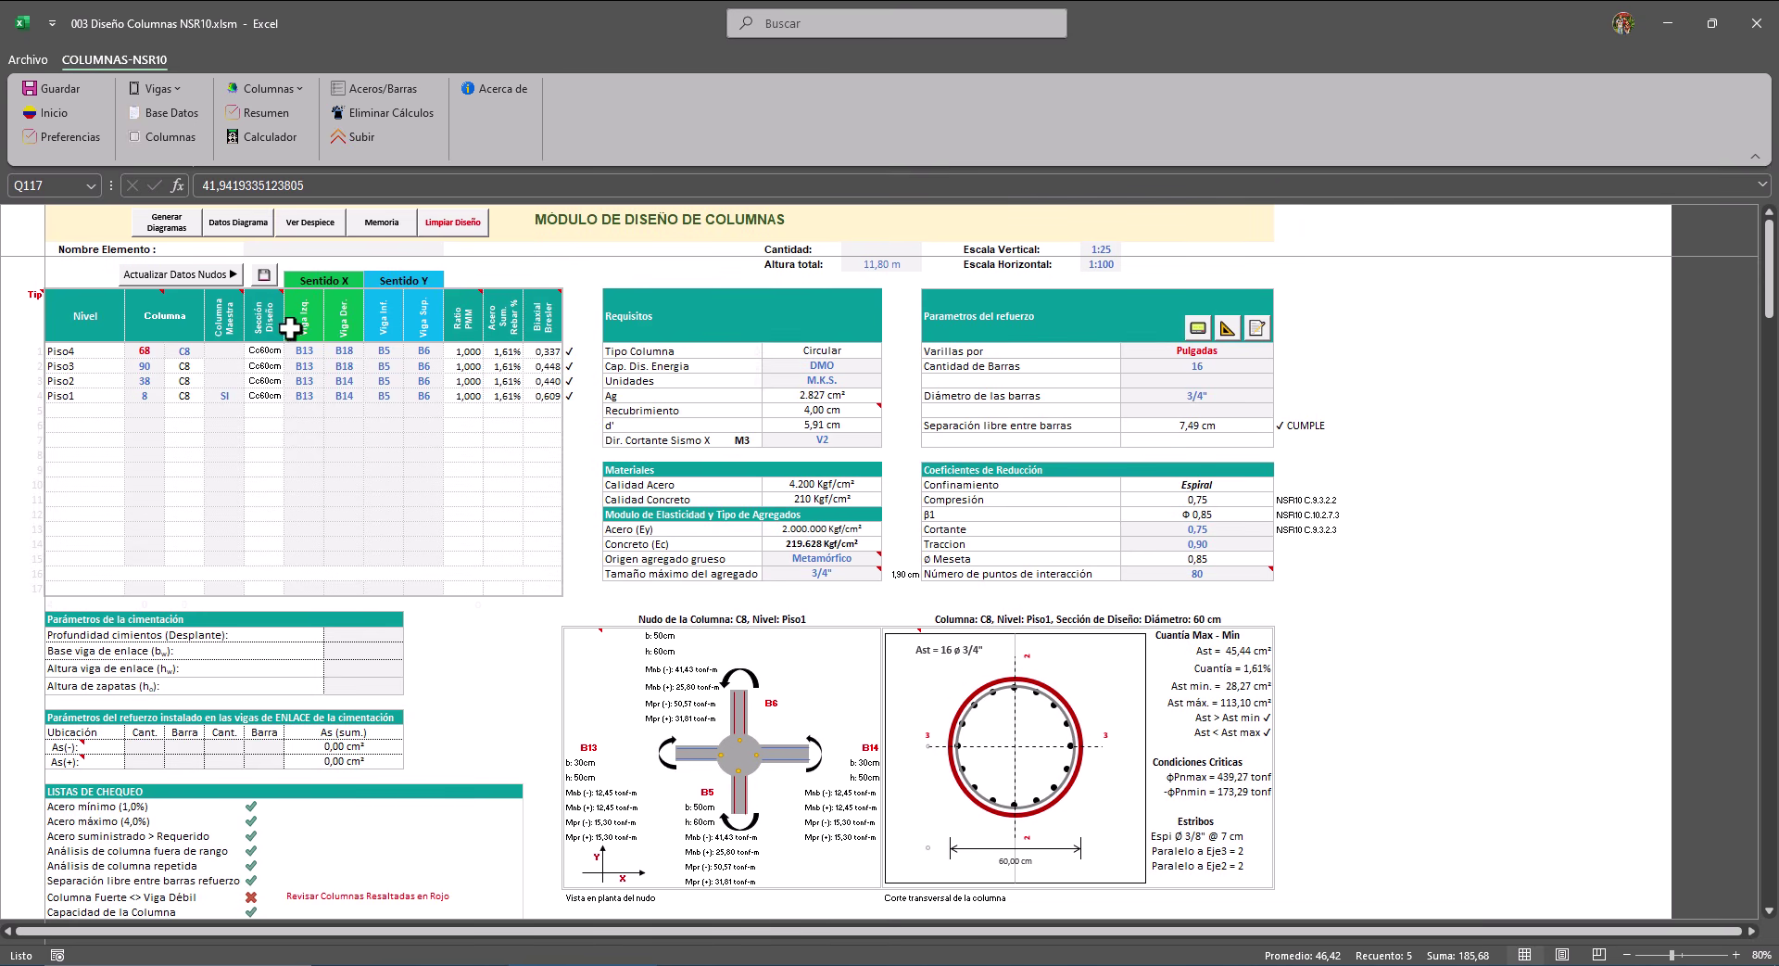
click(264, 89)
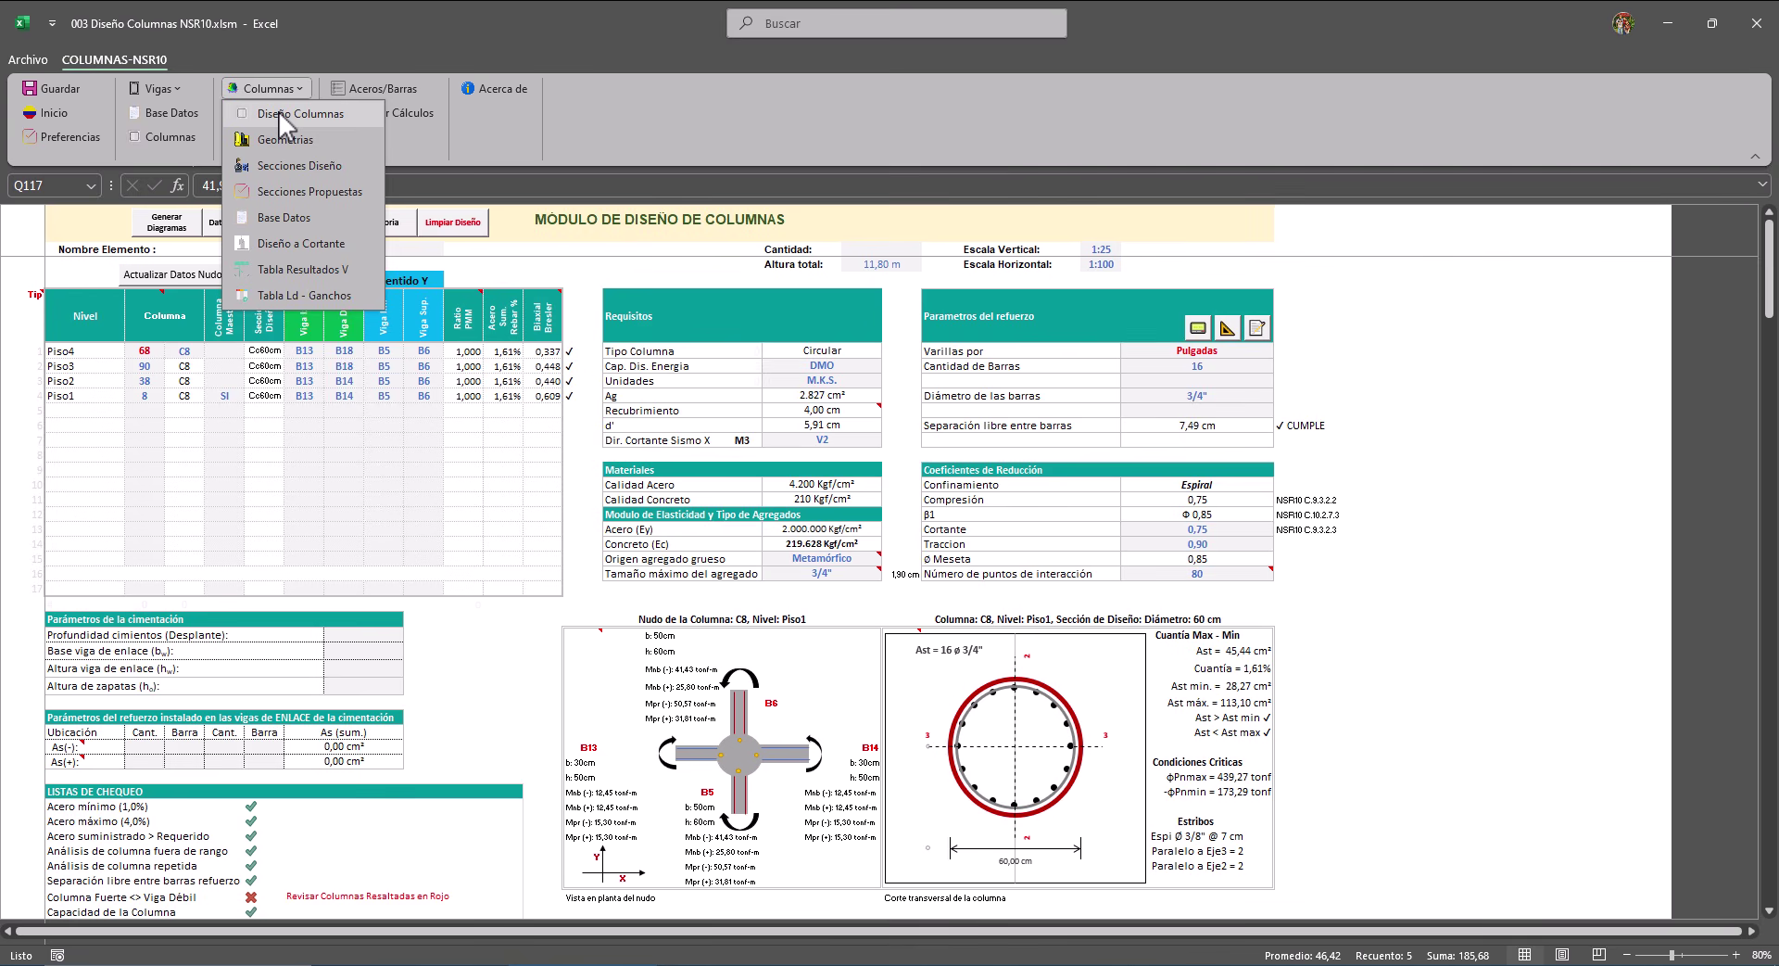
click(286, 168)
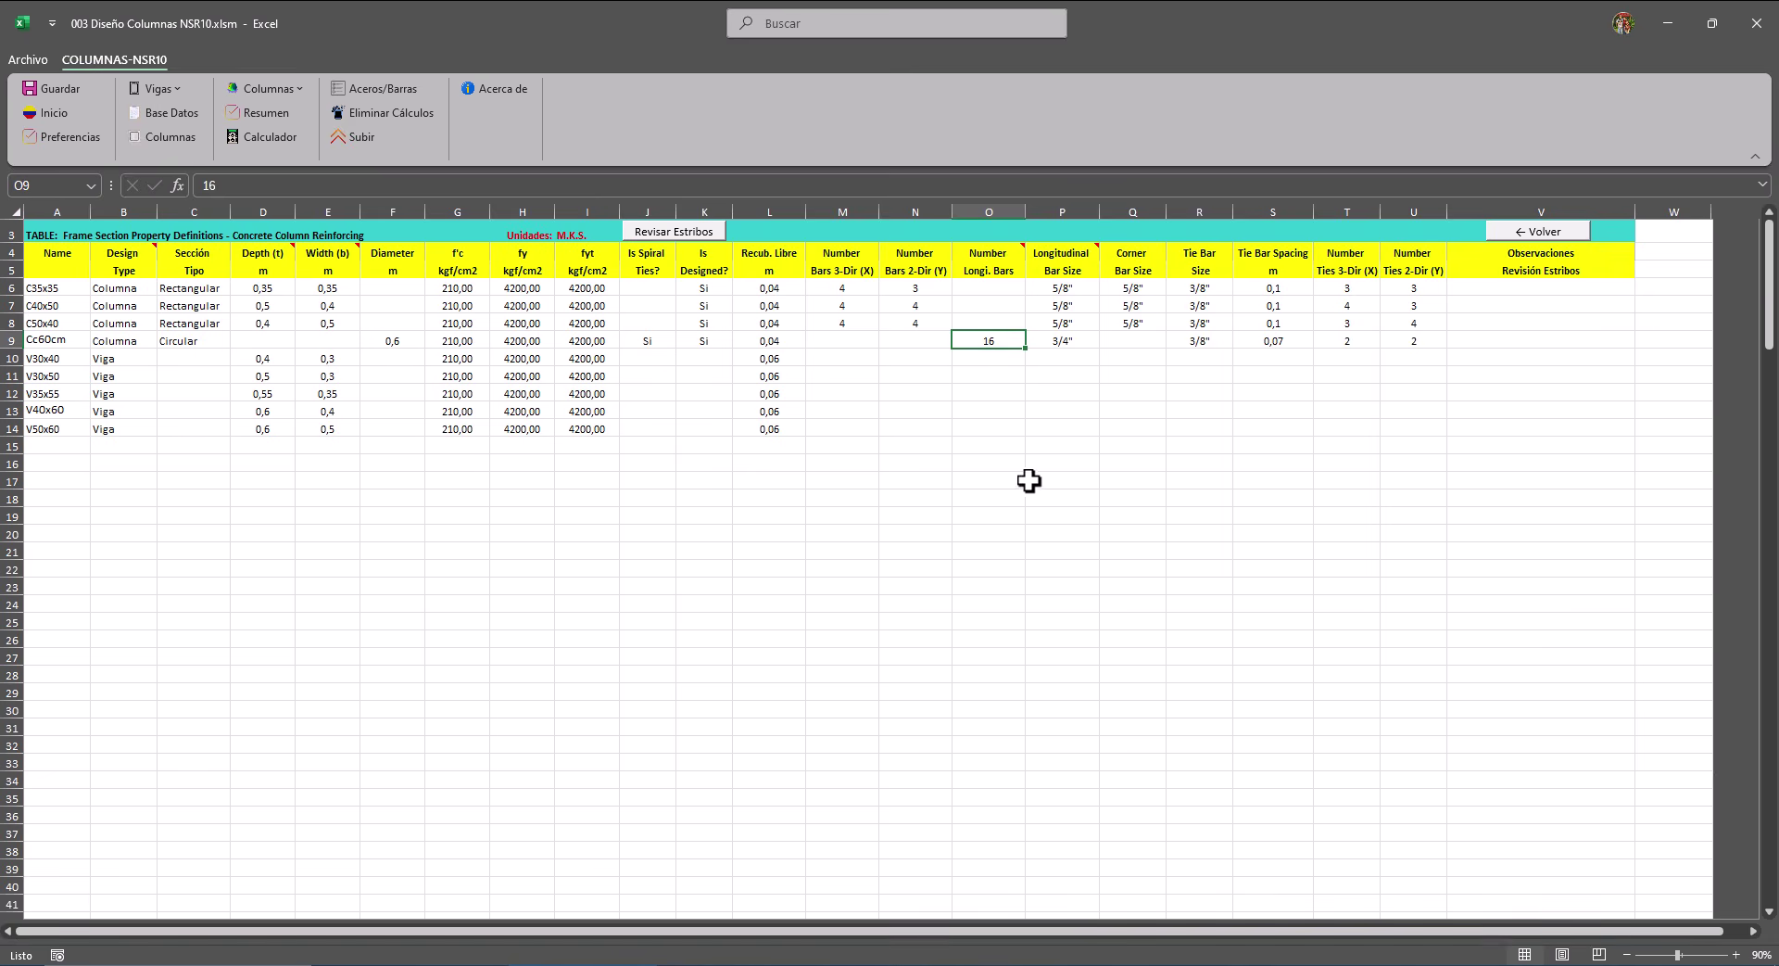
text(18)
key(Return)
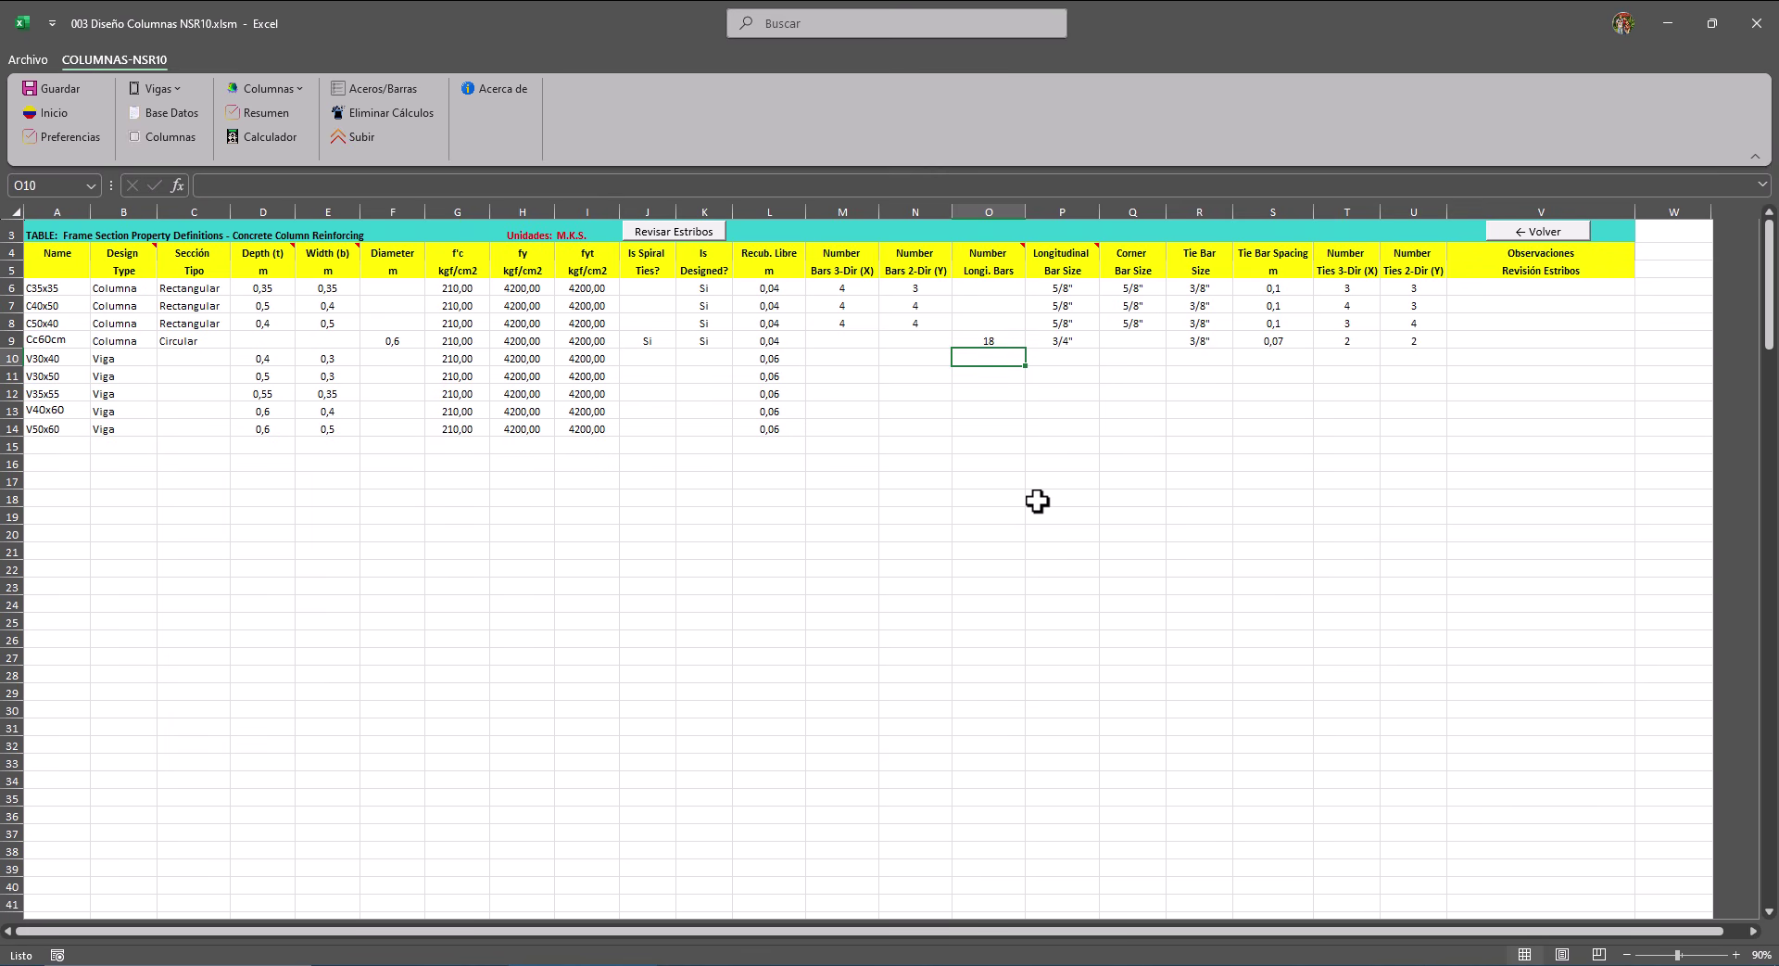
Regenerate C8's interaction diagrams with 18 bars, load the Piso4 section, and review the strong column–weak beam ratios in both seismic directions.
click(163, 136)
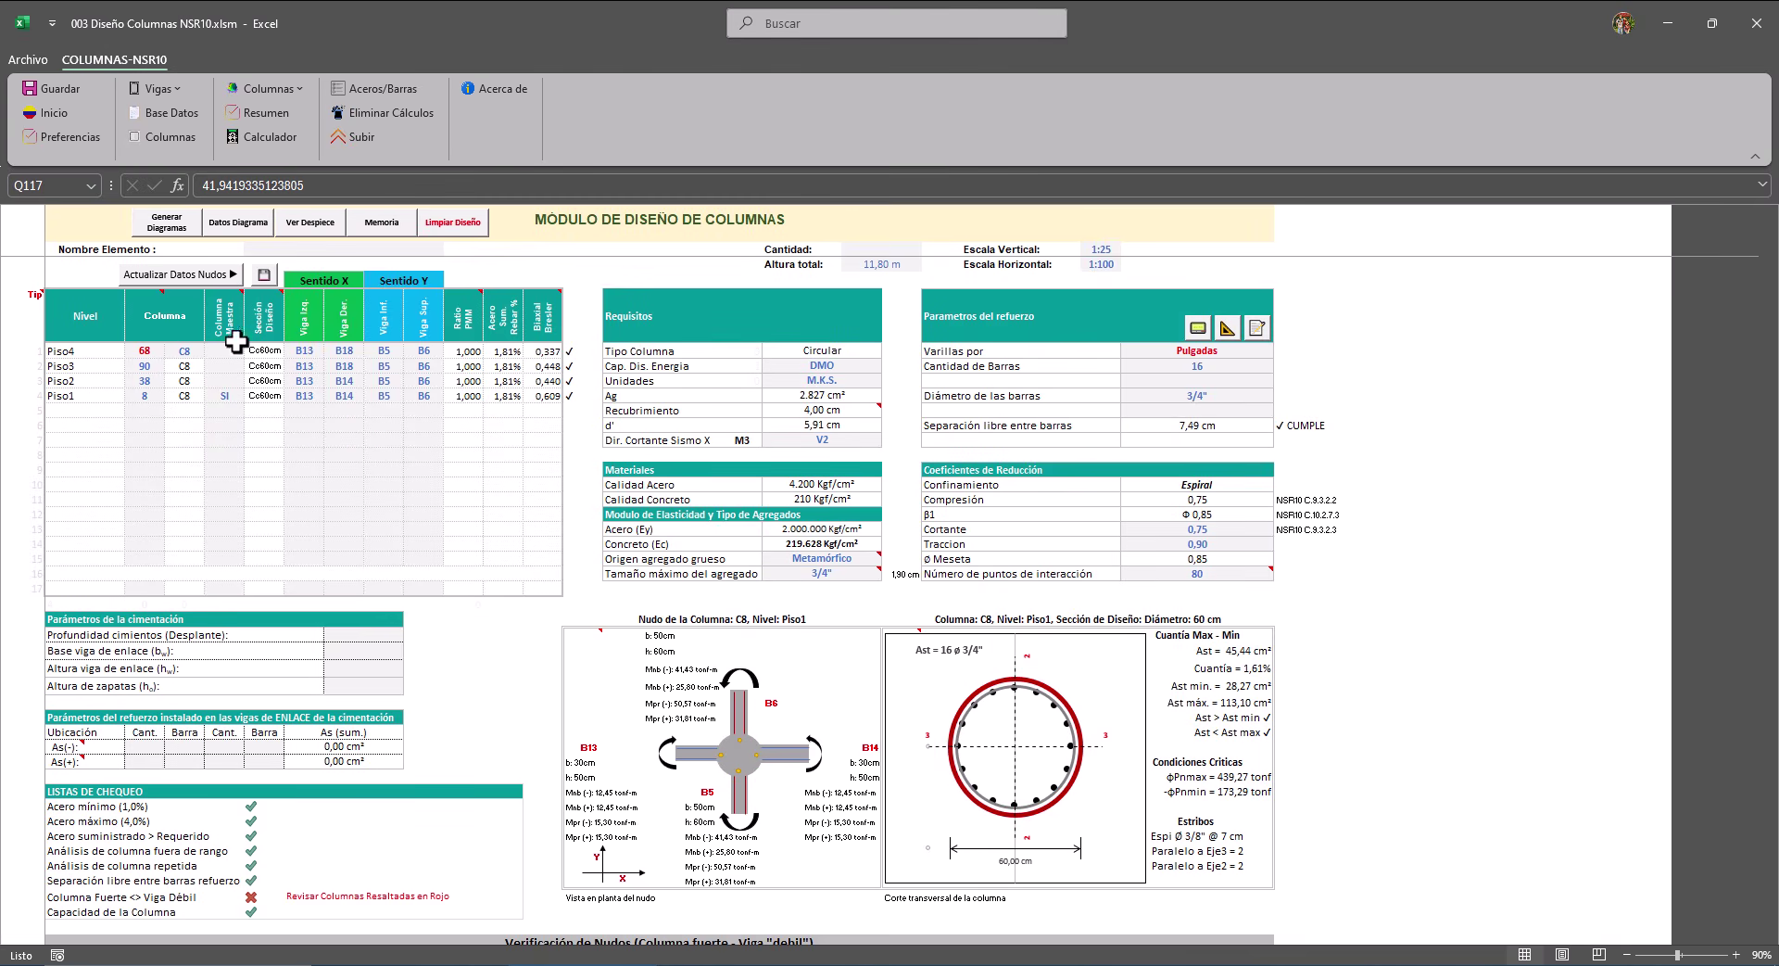
click(174, 230)
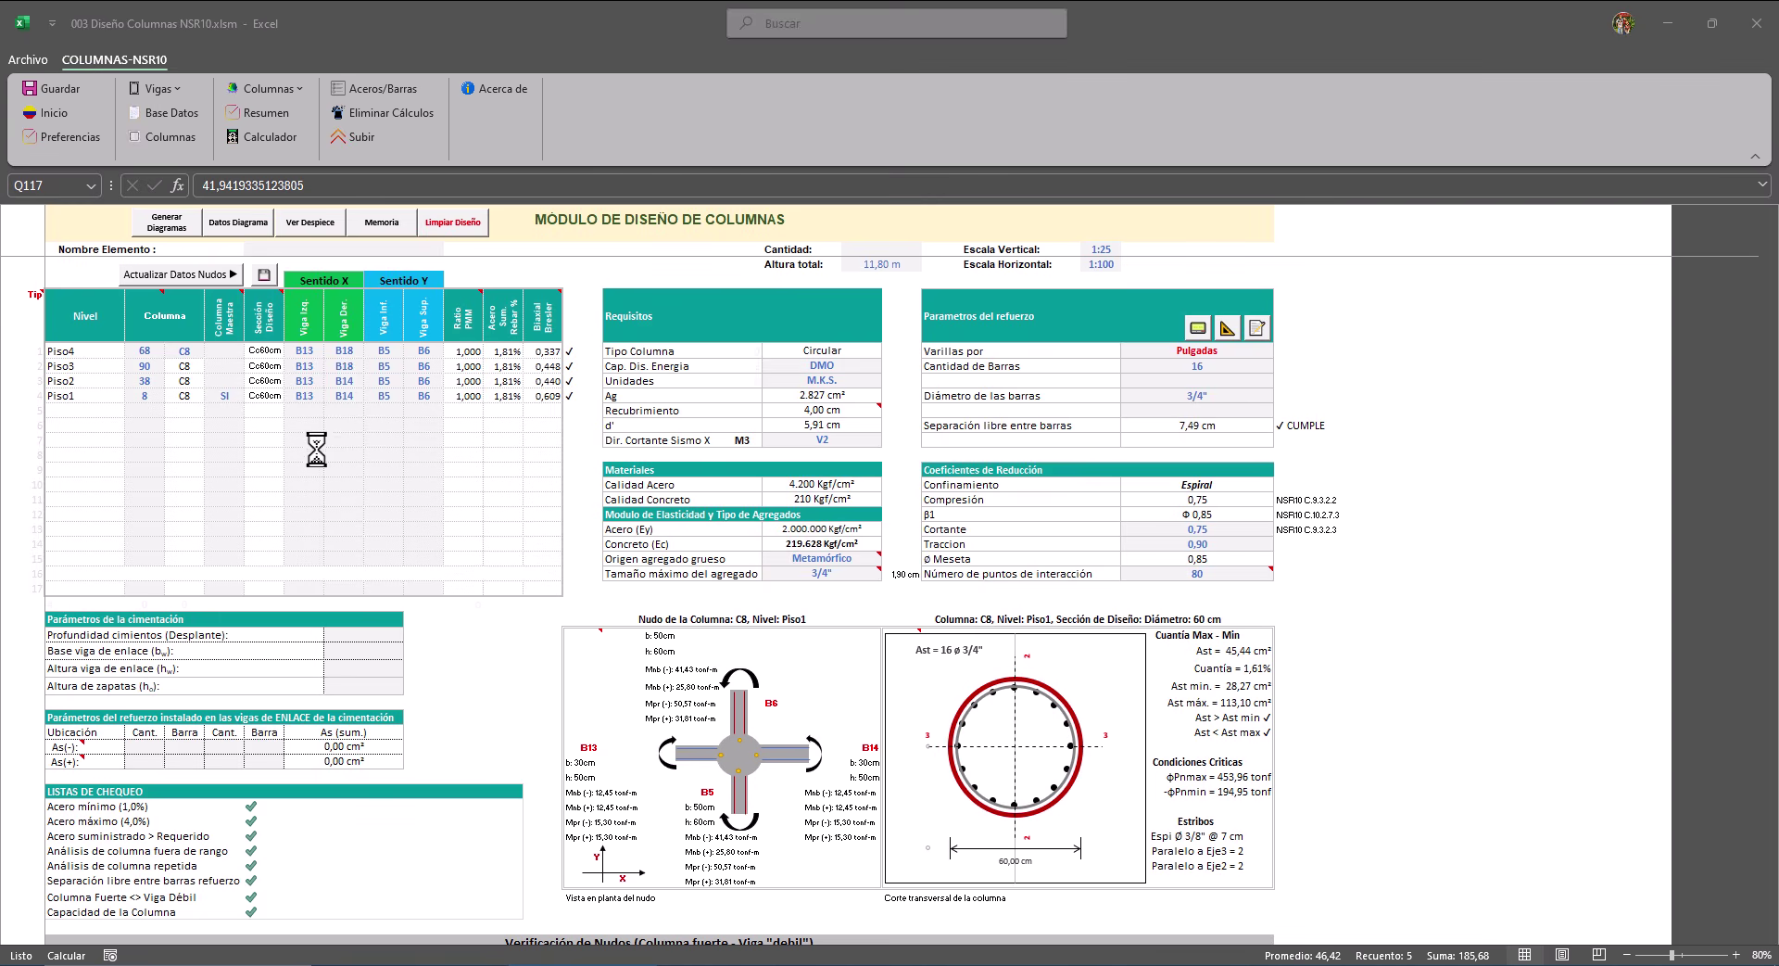
click(1029, 557)
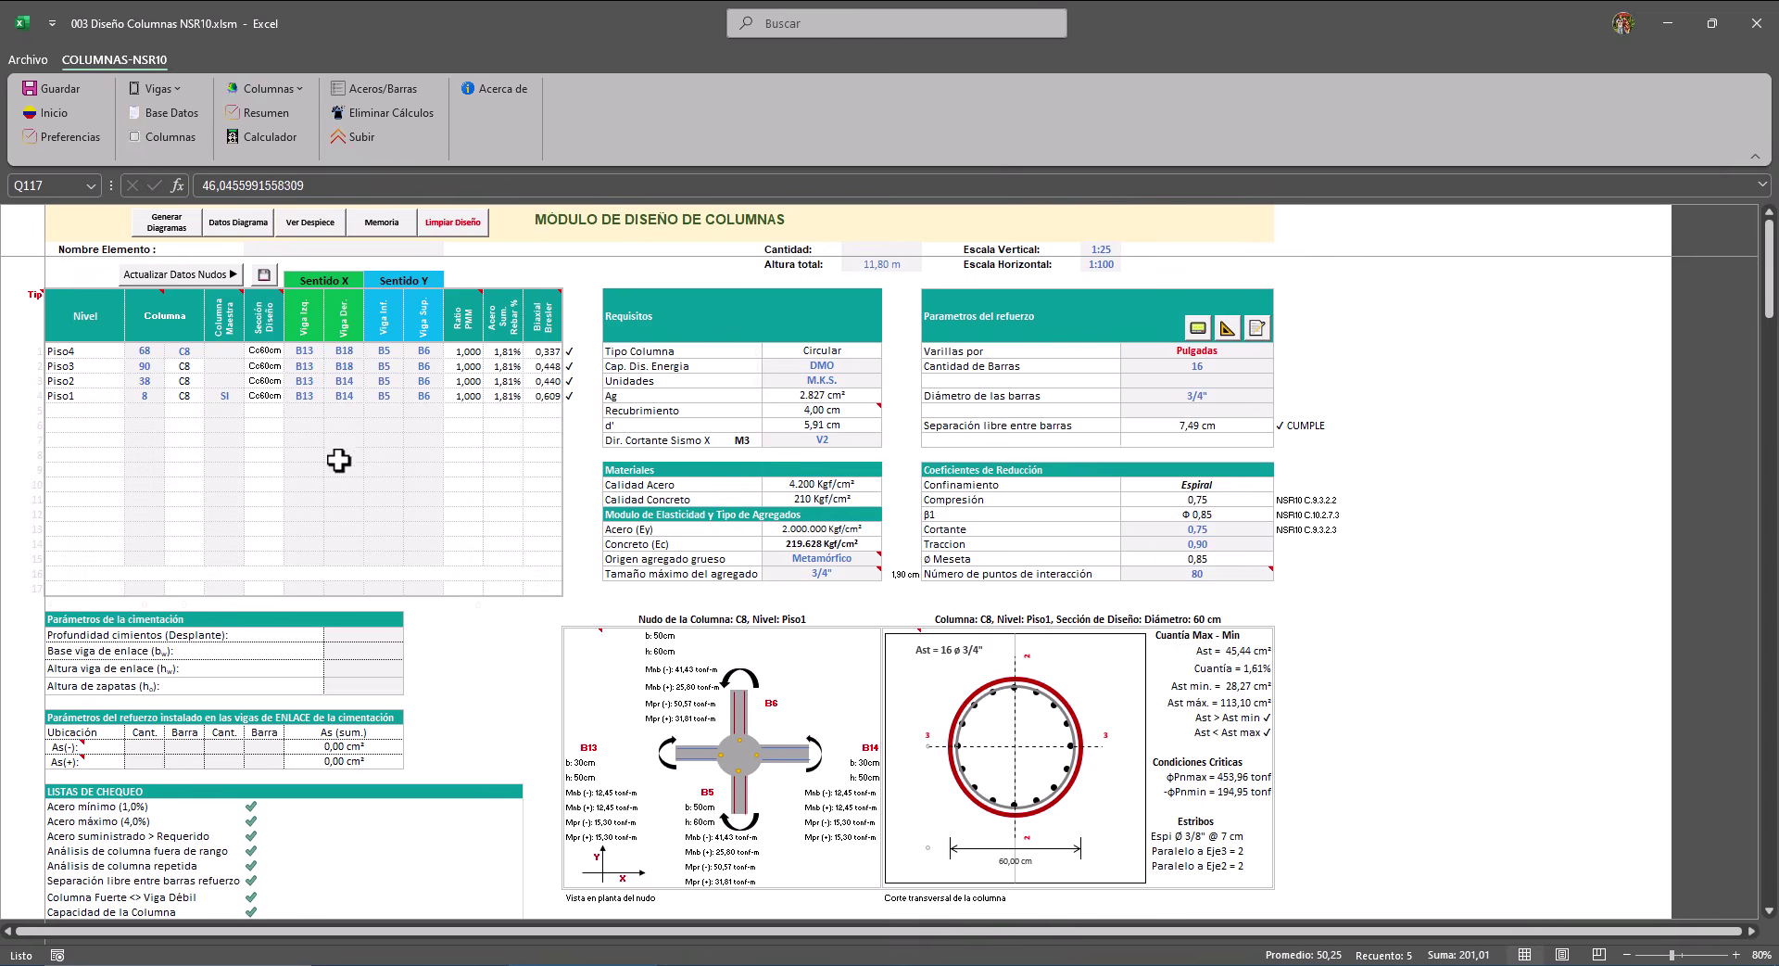
click(225, 351)
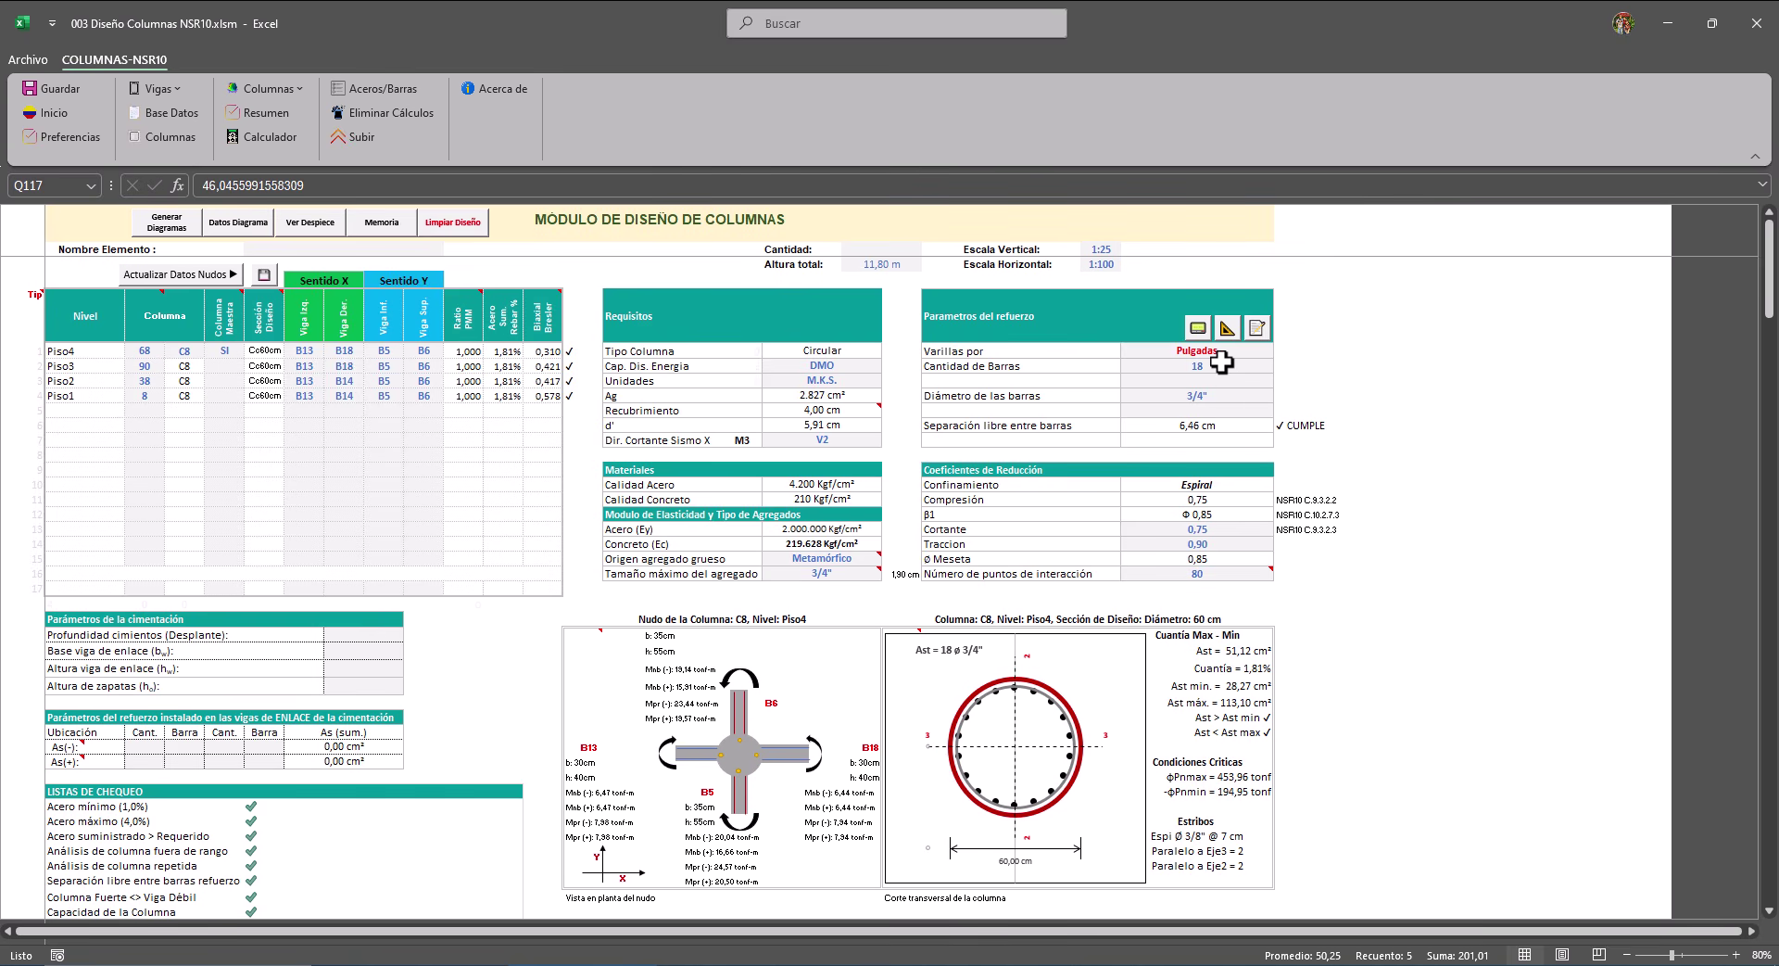
scroll(1012, 586, down, 12)
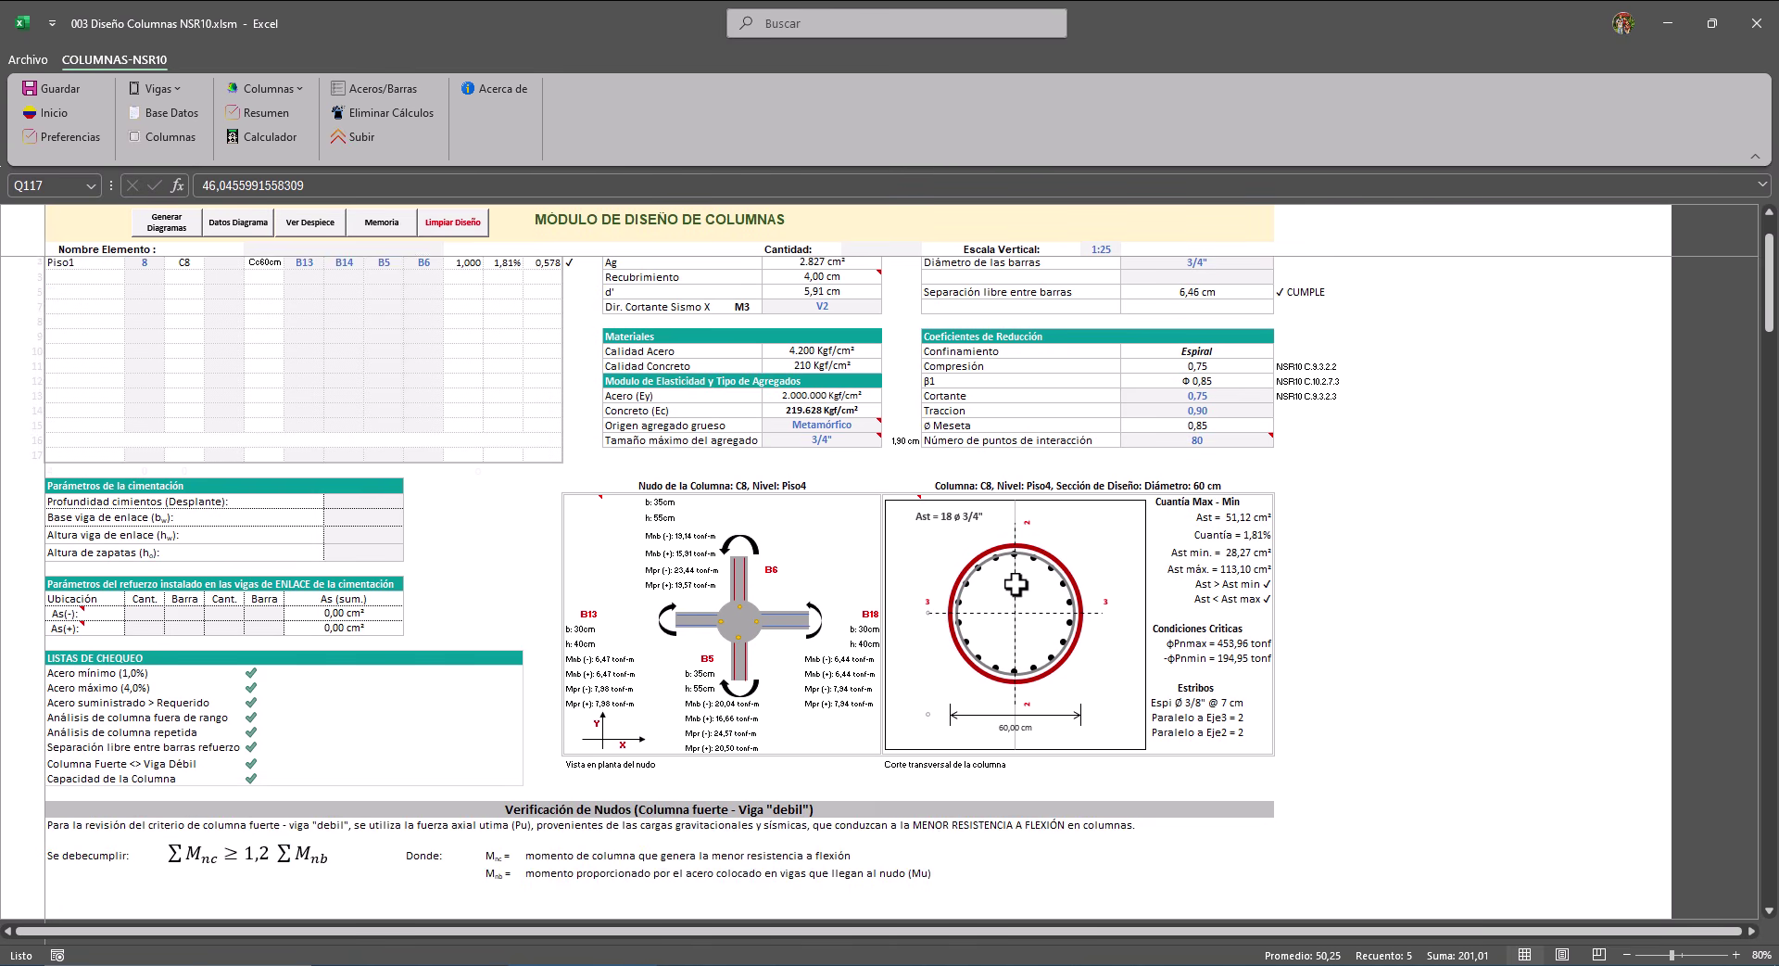
scroll(961, 600, down, 14)
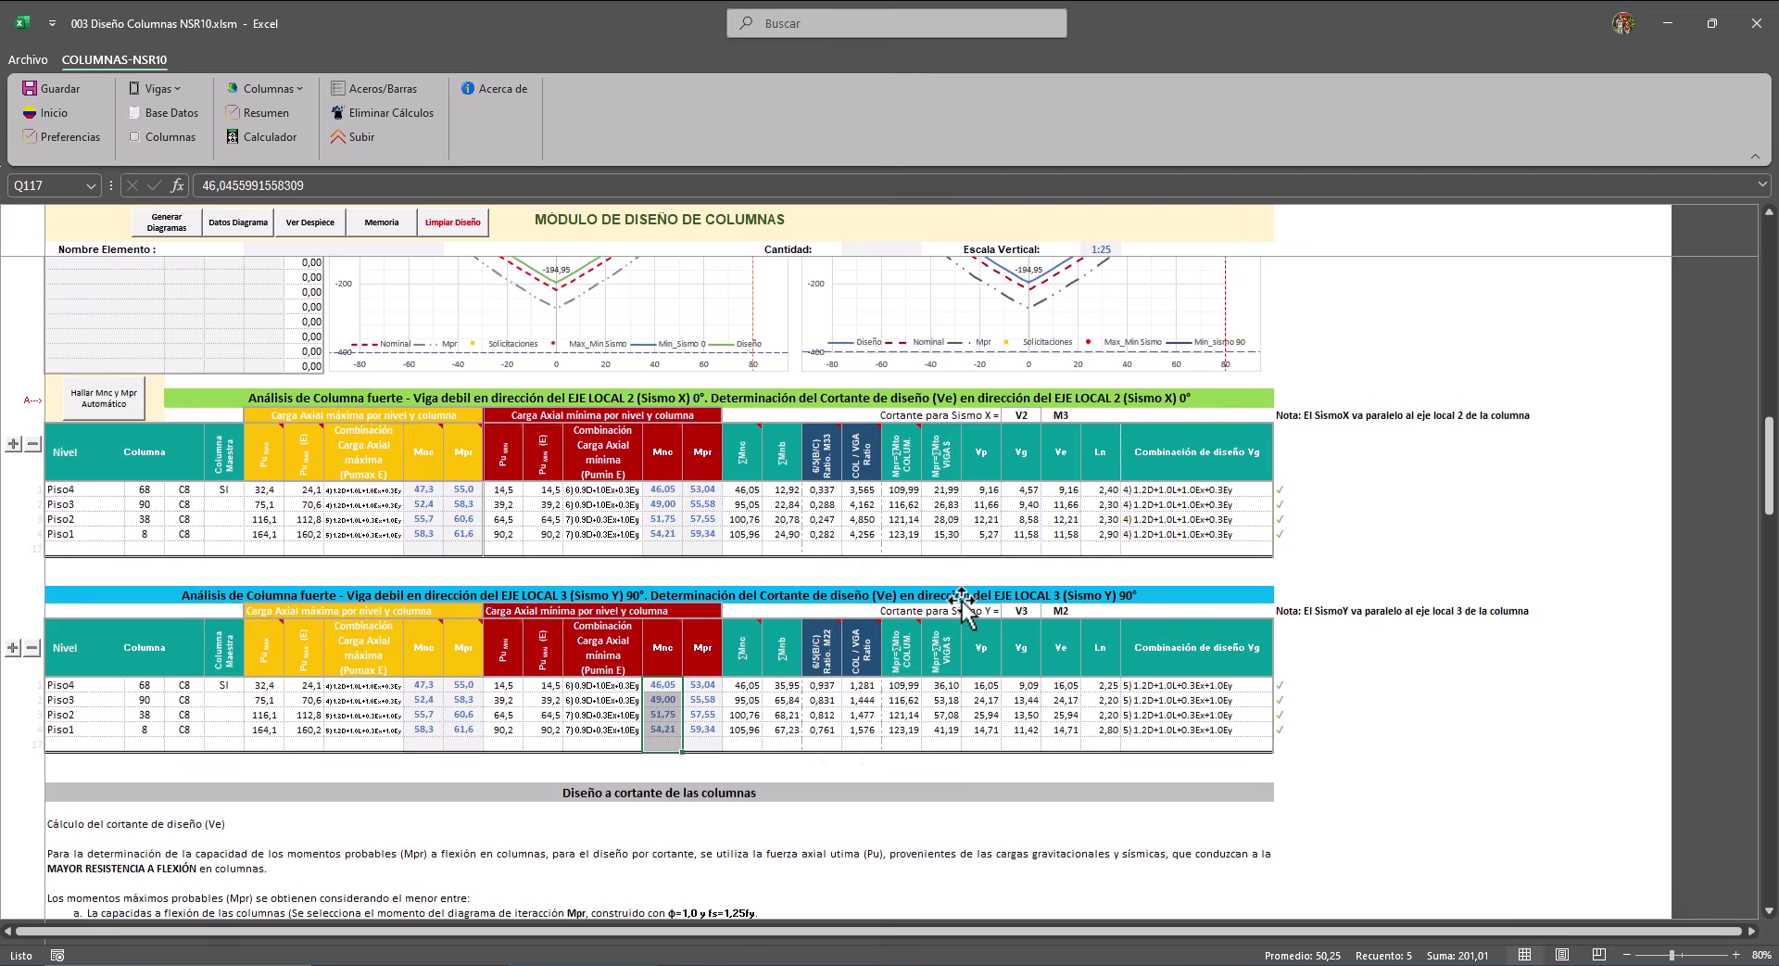
scroll(991, 631, up, 3)
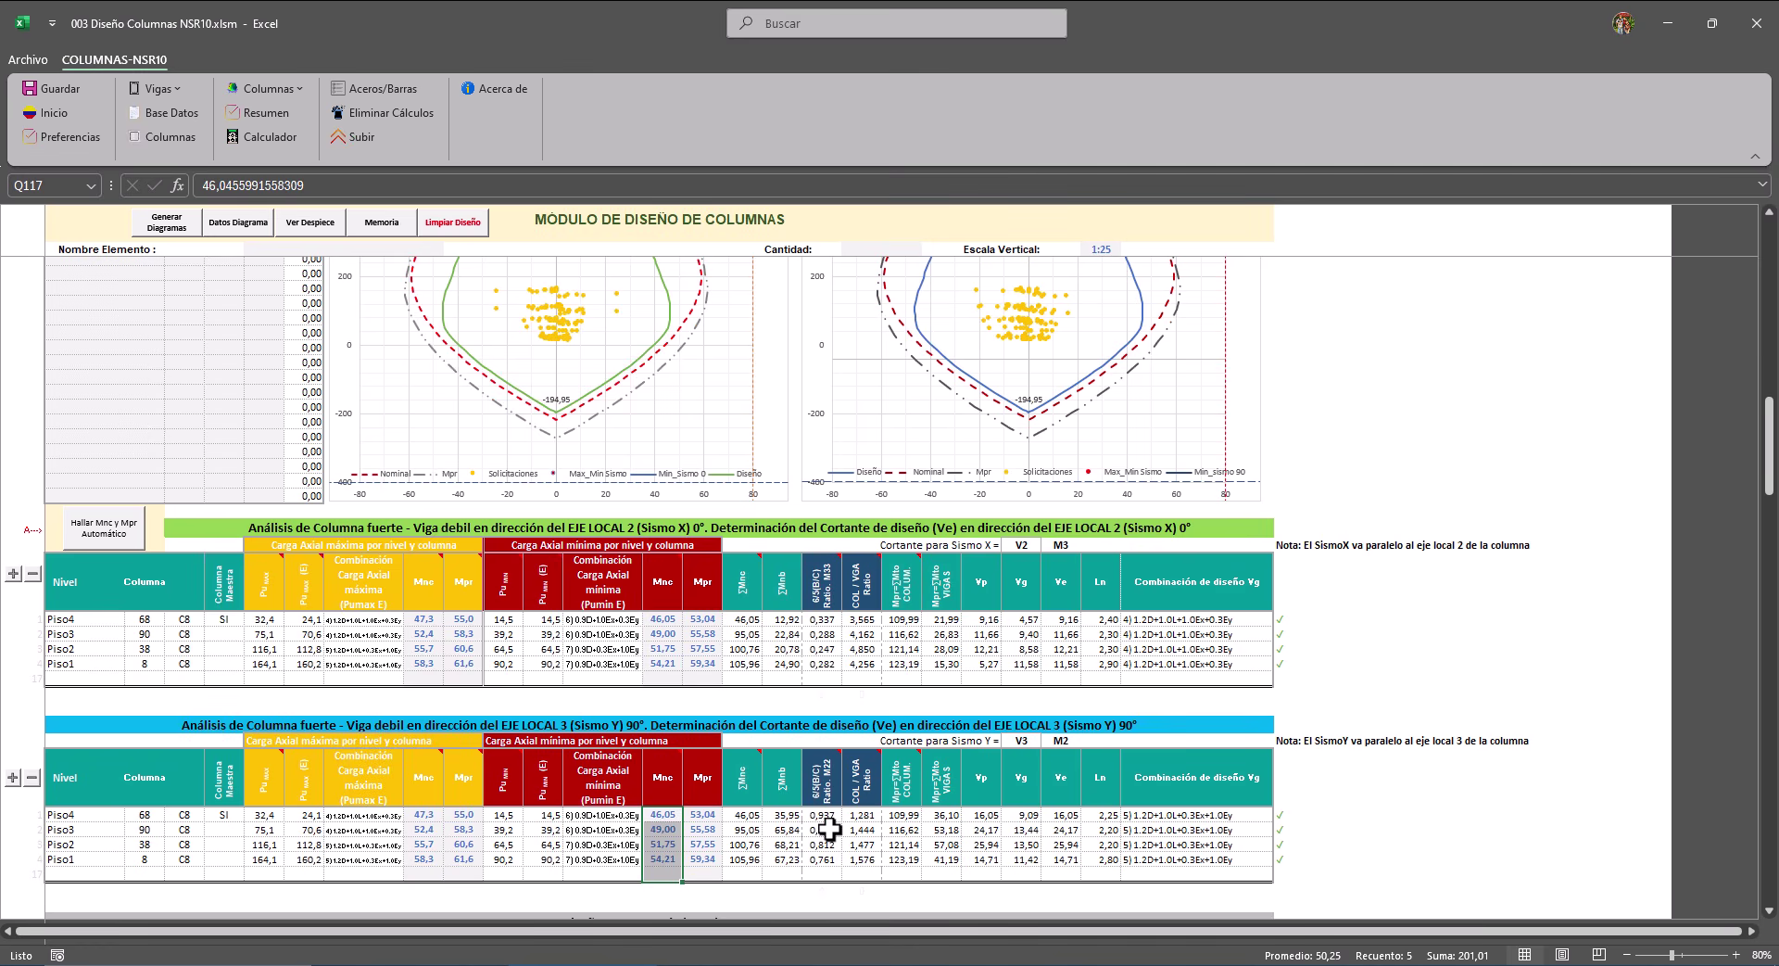
scroll(839, 751, up, 7)
scroll(839, 751, up, 15)
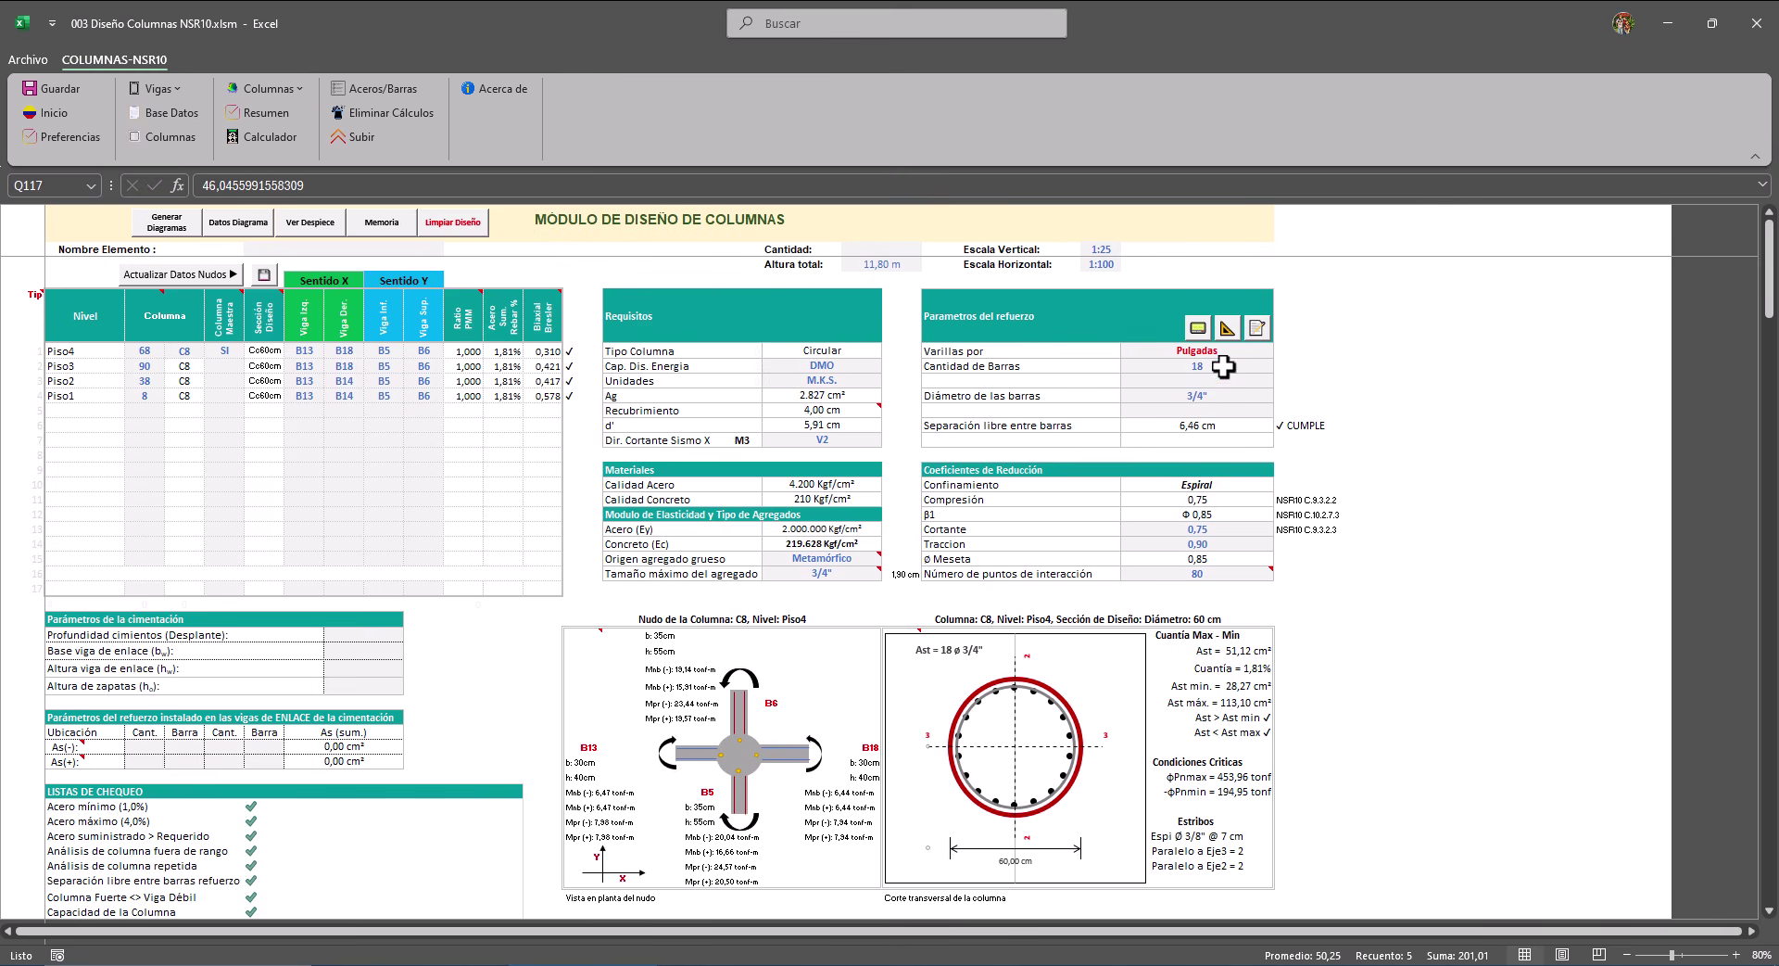
Load C8's Piso1 section, set its bar quantity to 14, and save it as a proposed circular section.
click(226, 396)
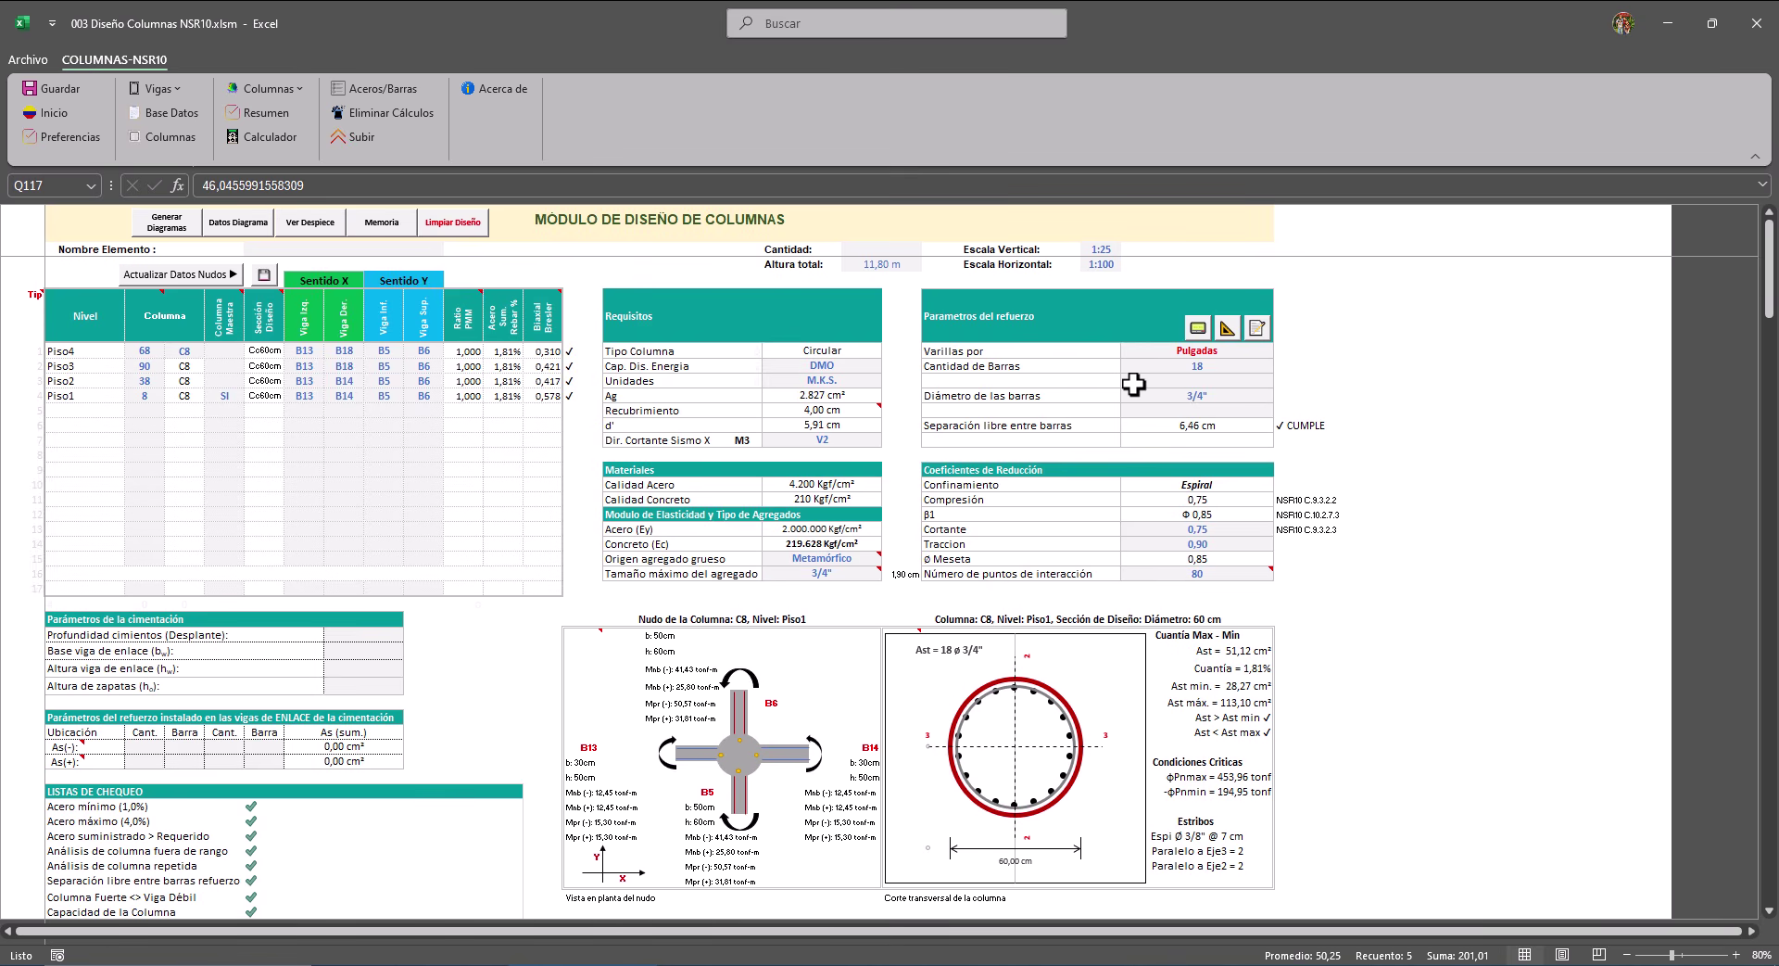
click(1209, 367)
text(14)
key(Return)
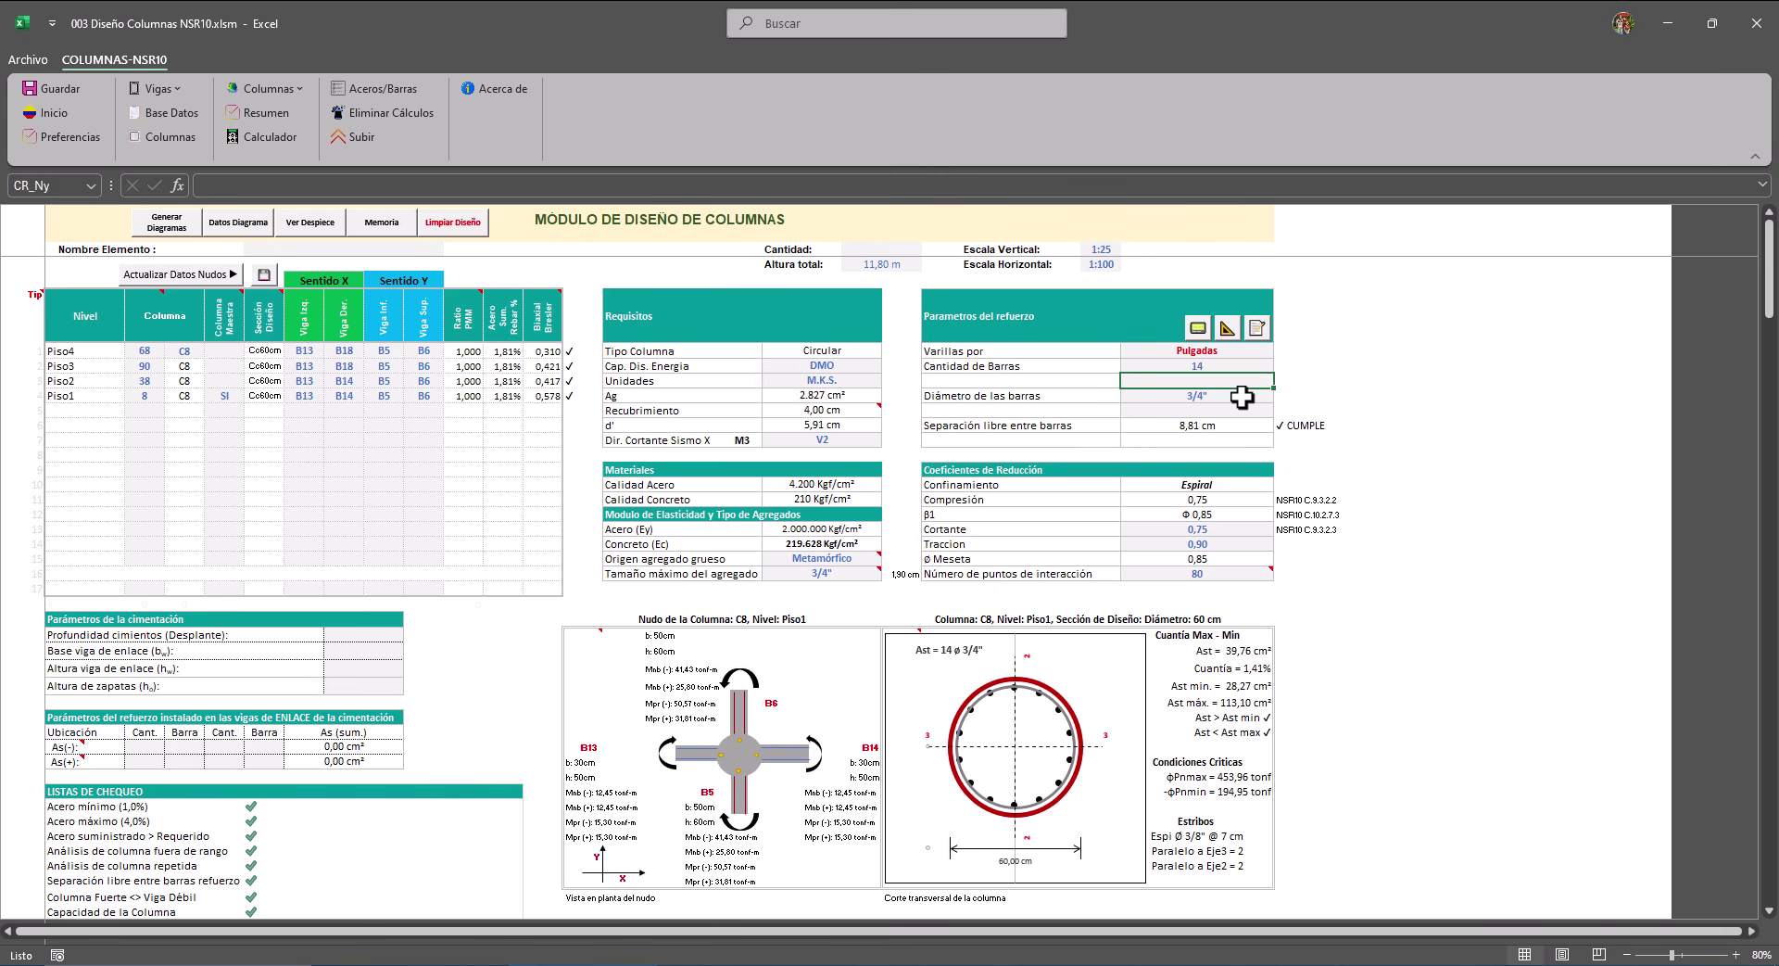
click(1228, 332)
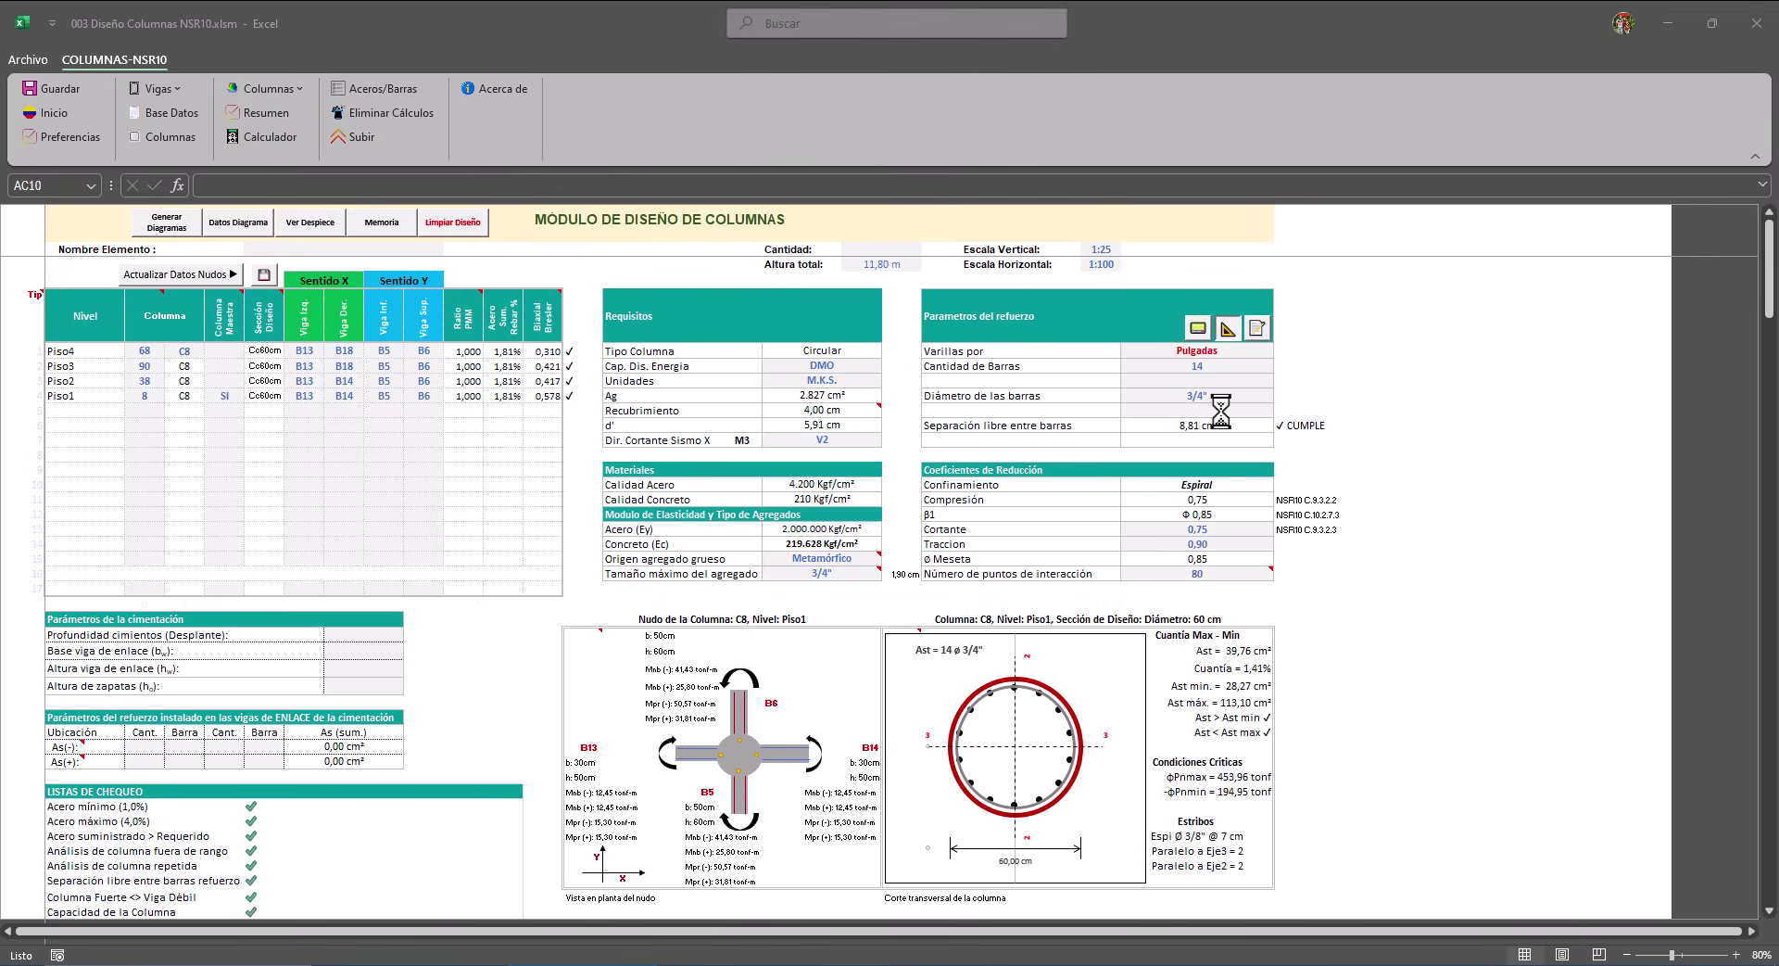
key(Return)
Check the C8Cc60cmP1 entry in the list of proposed circular sections.
click(1257, 329)
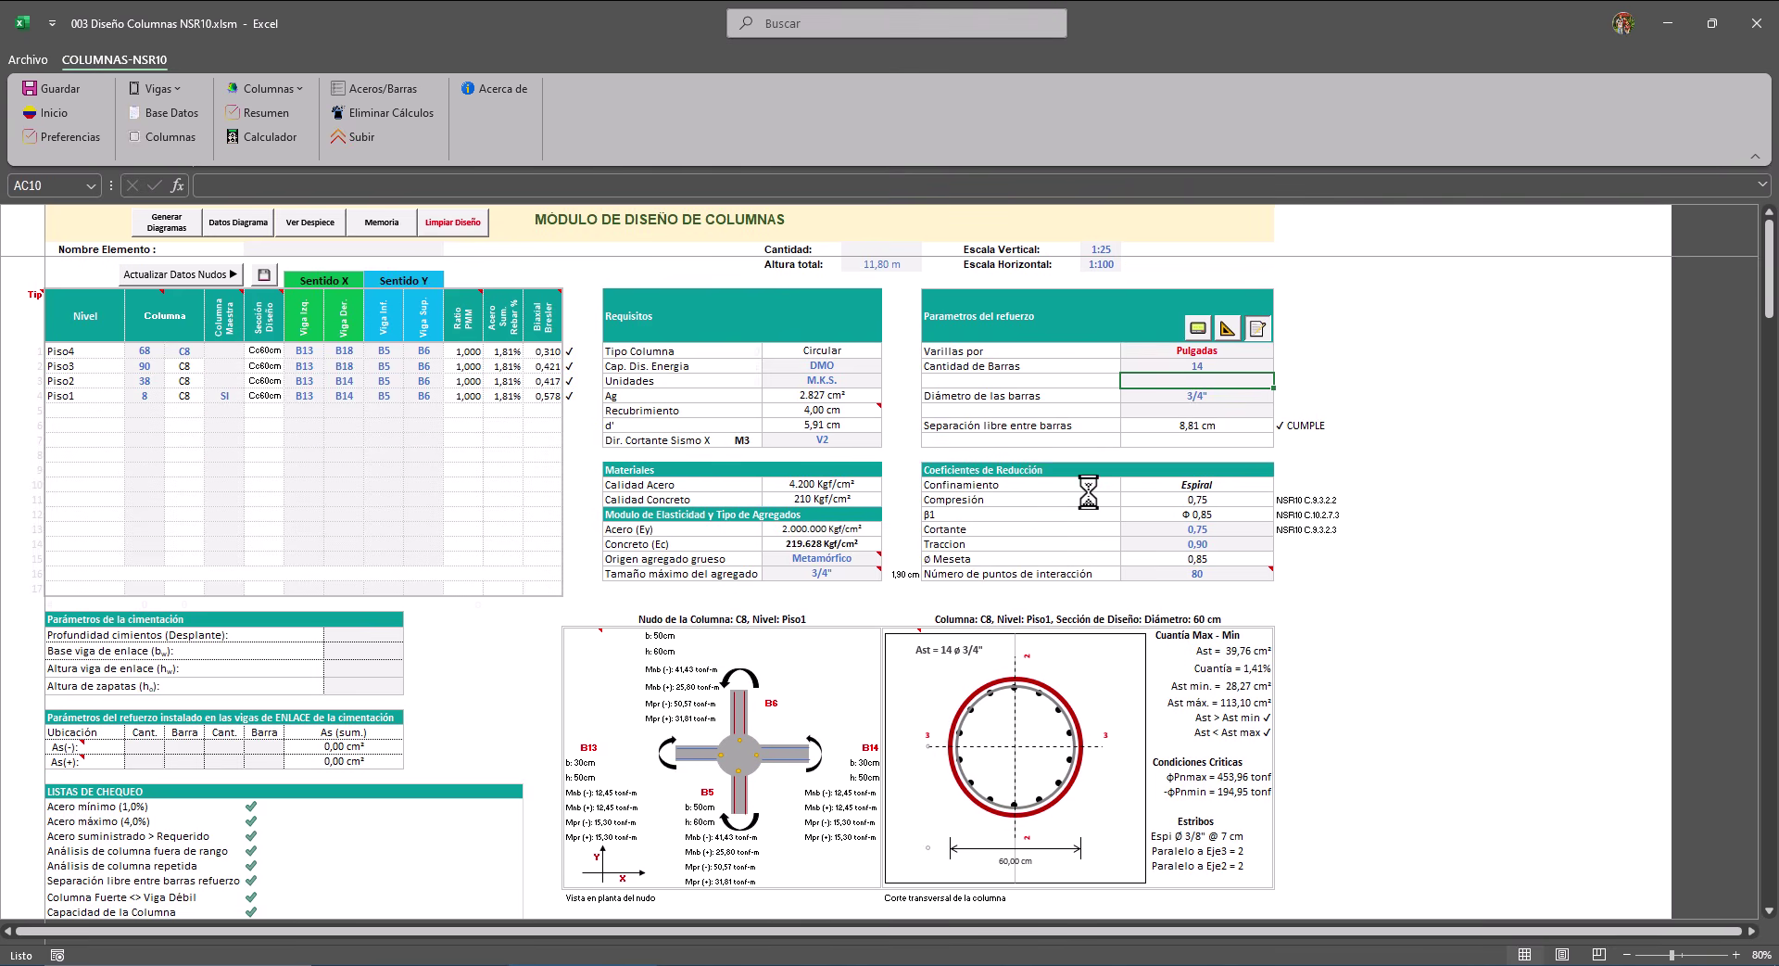
click(1117, 410)
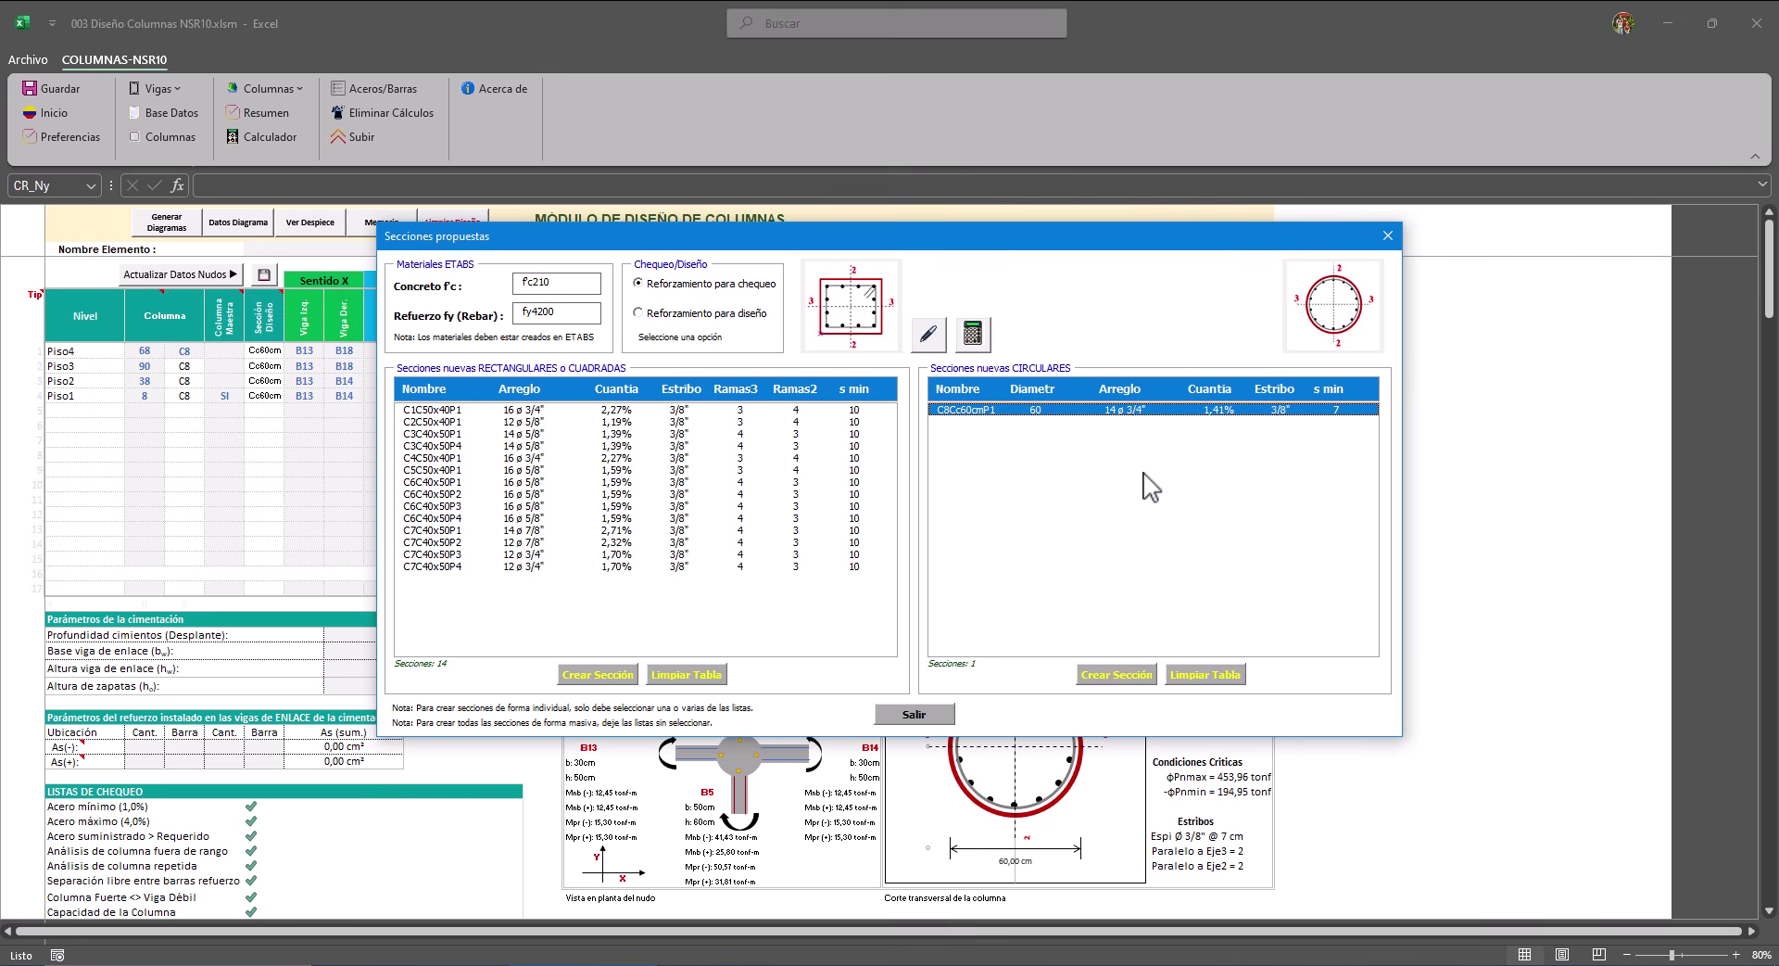
click(1387, 235)
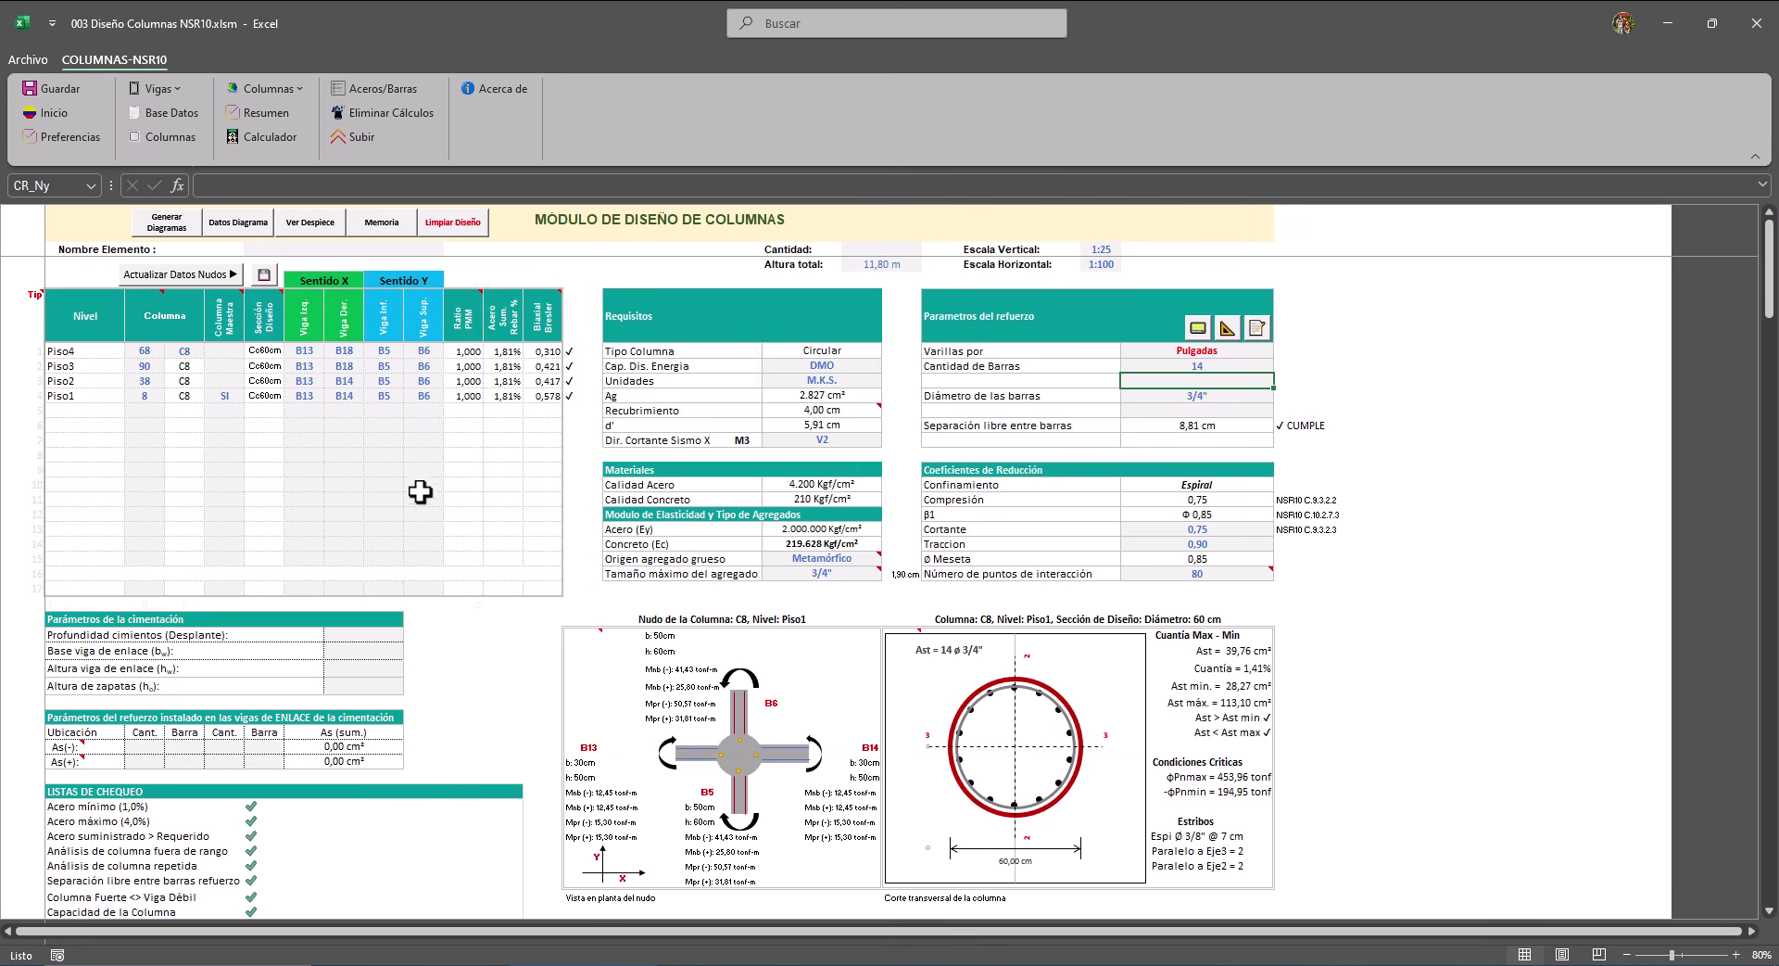
Save C8's Piso4 section with 18 bars as a proposed circular section and check C8Cc60cmP4 in the proposed sections list.
click(219, 356)
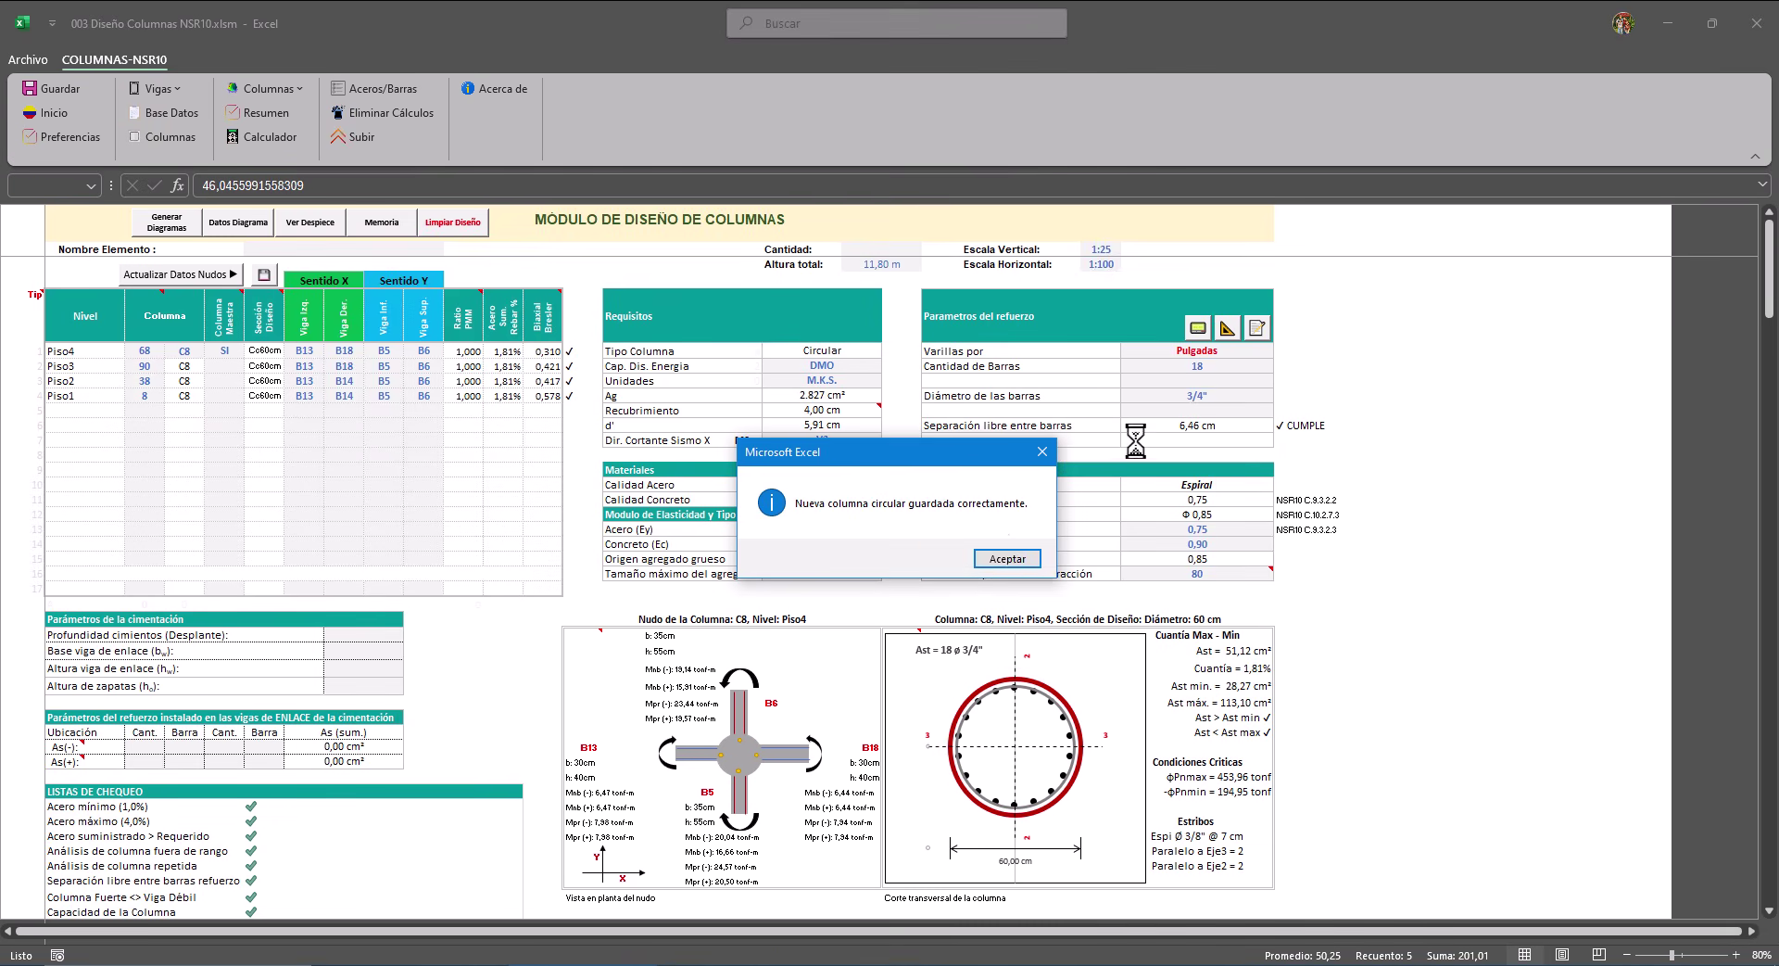
click(1008, 566)
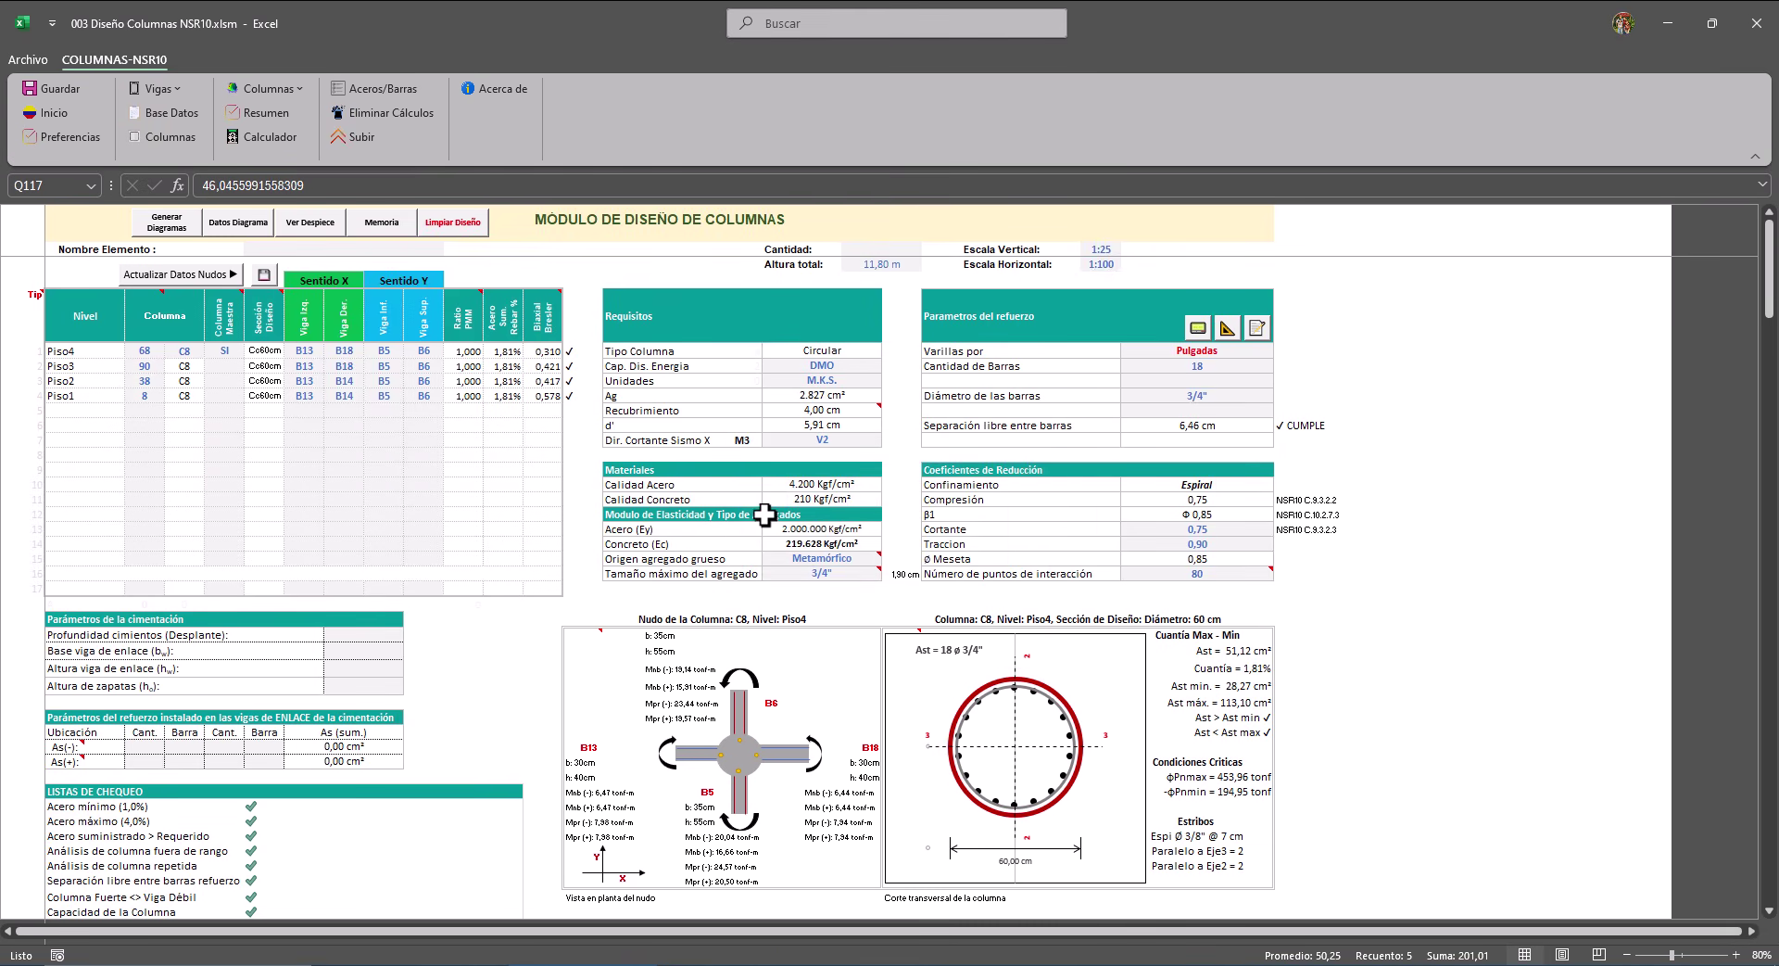
click(1257, 328)
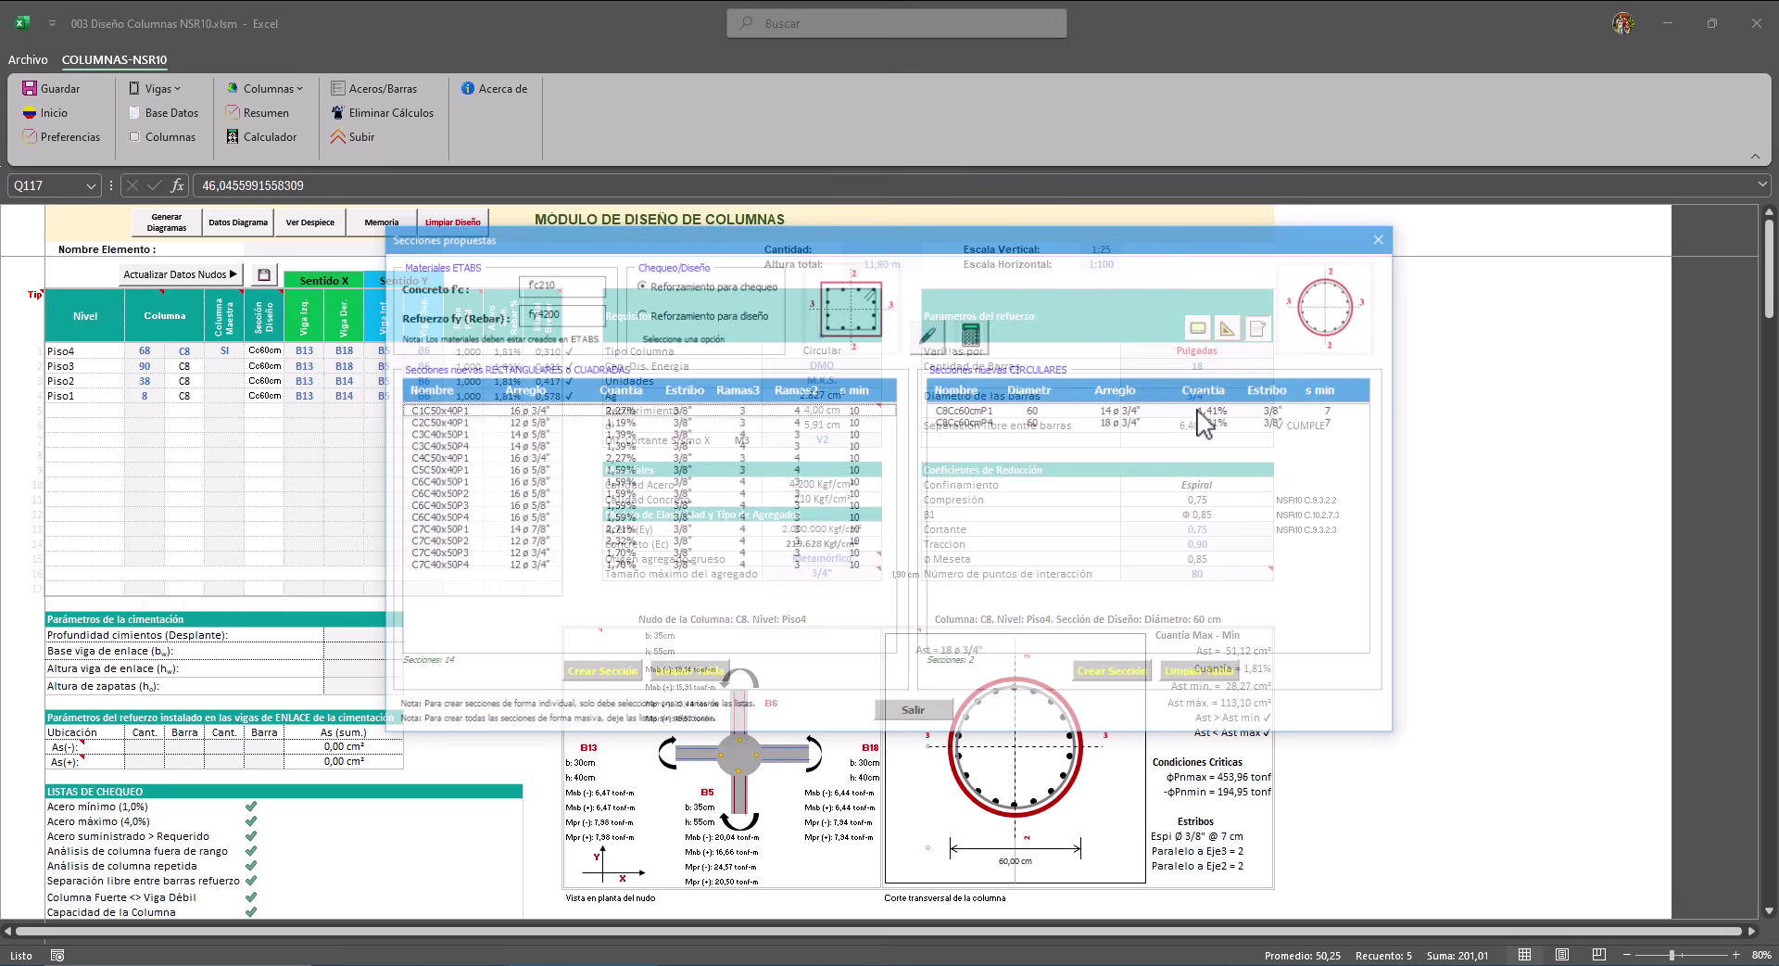
click(1124, 423)
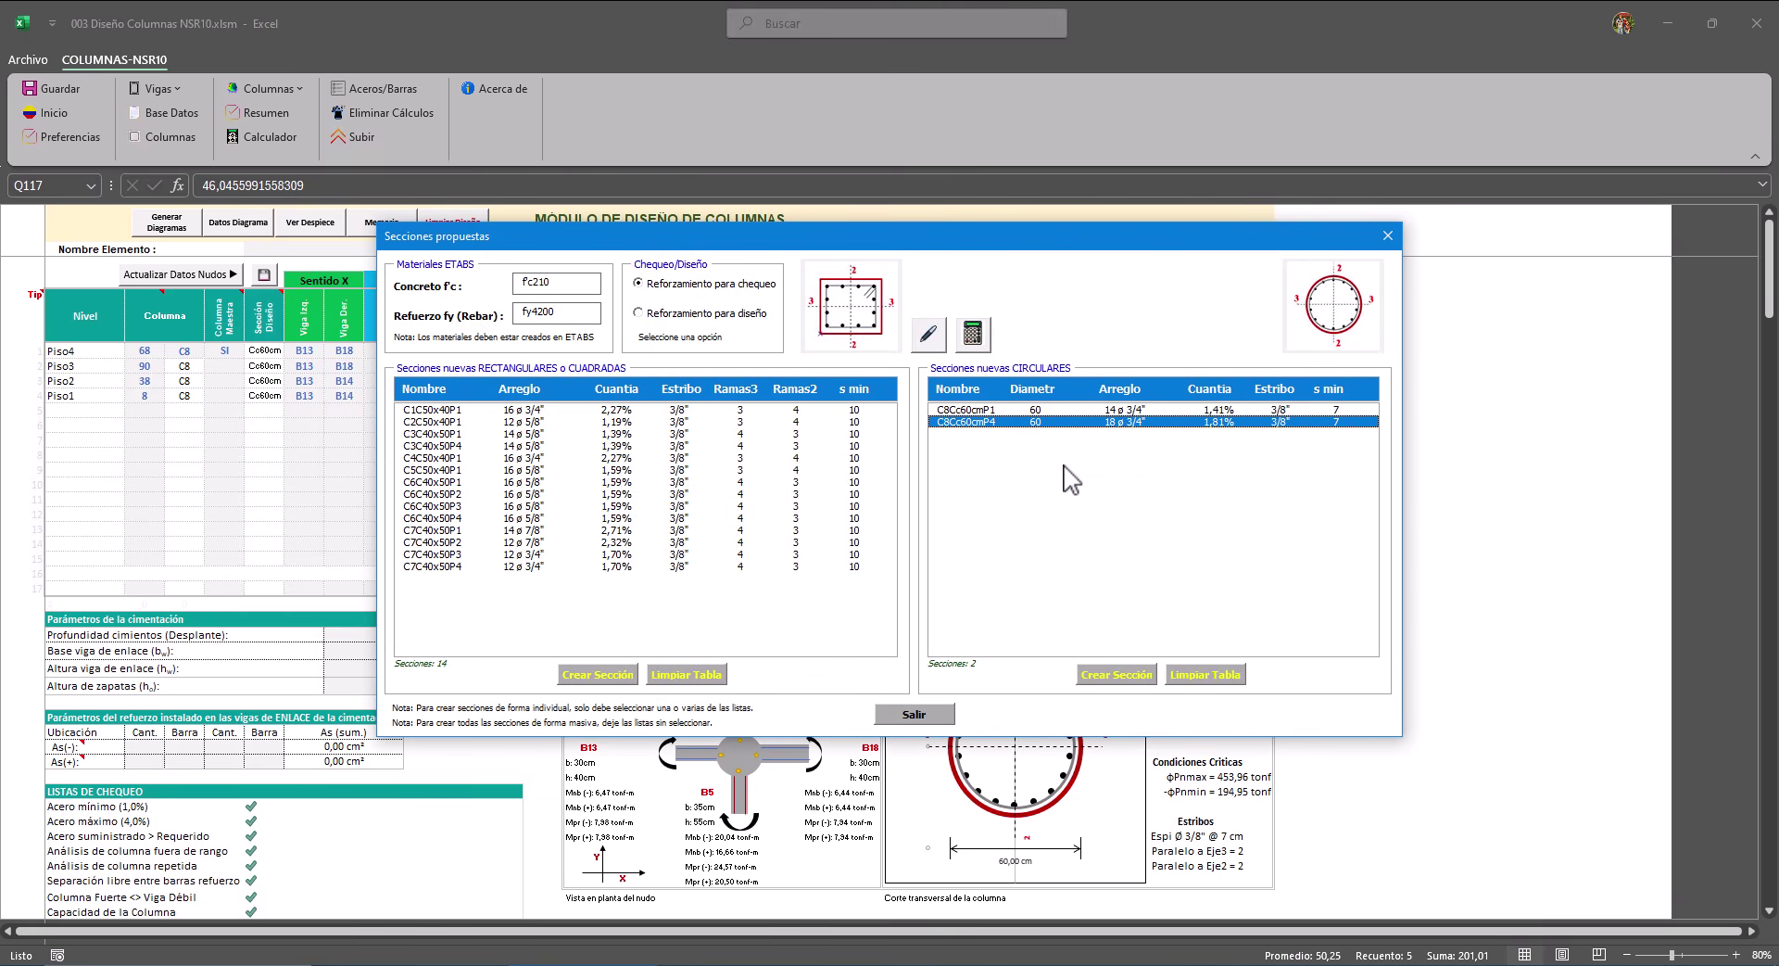
click(1387, 237)
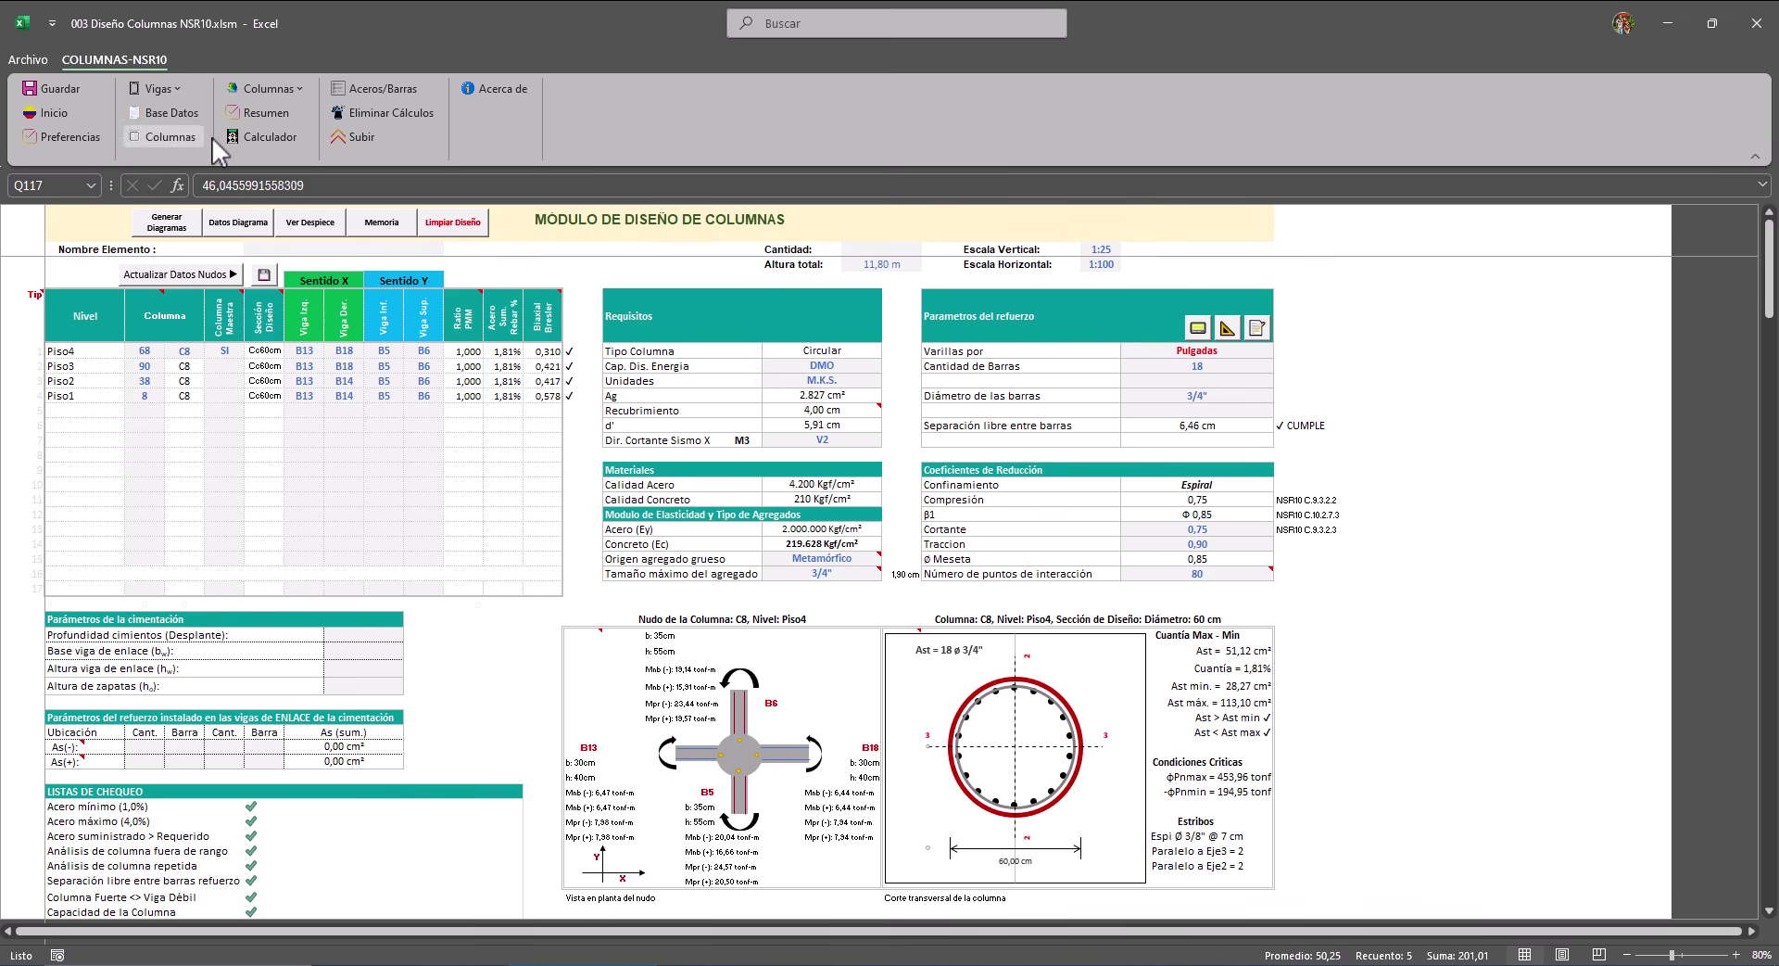
In the design sections table, set the number of longitudinal bars of Cc60cm to 12.
click(264, 87)
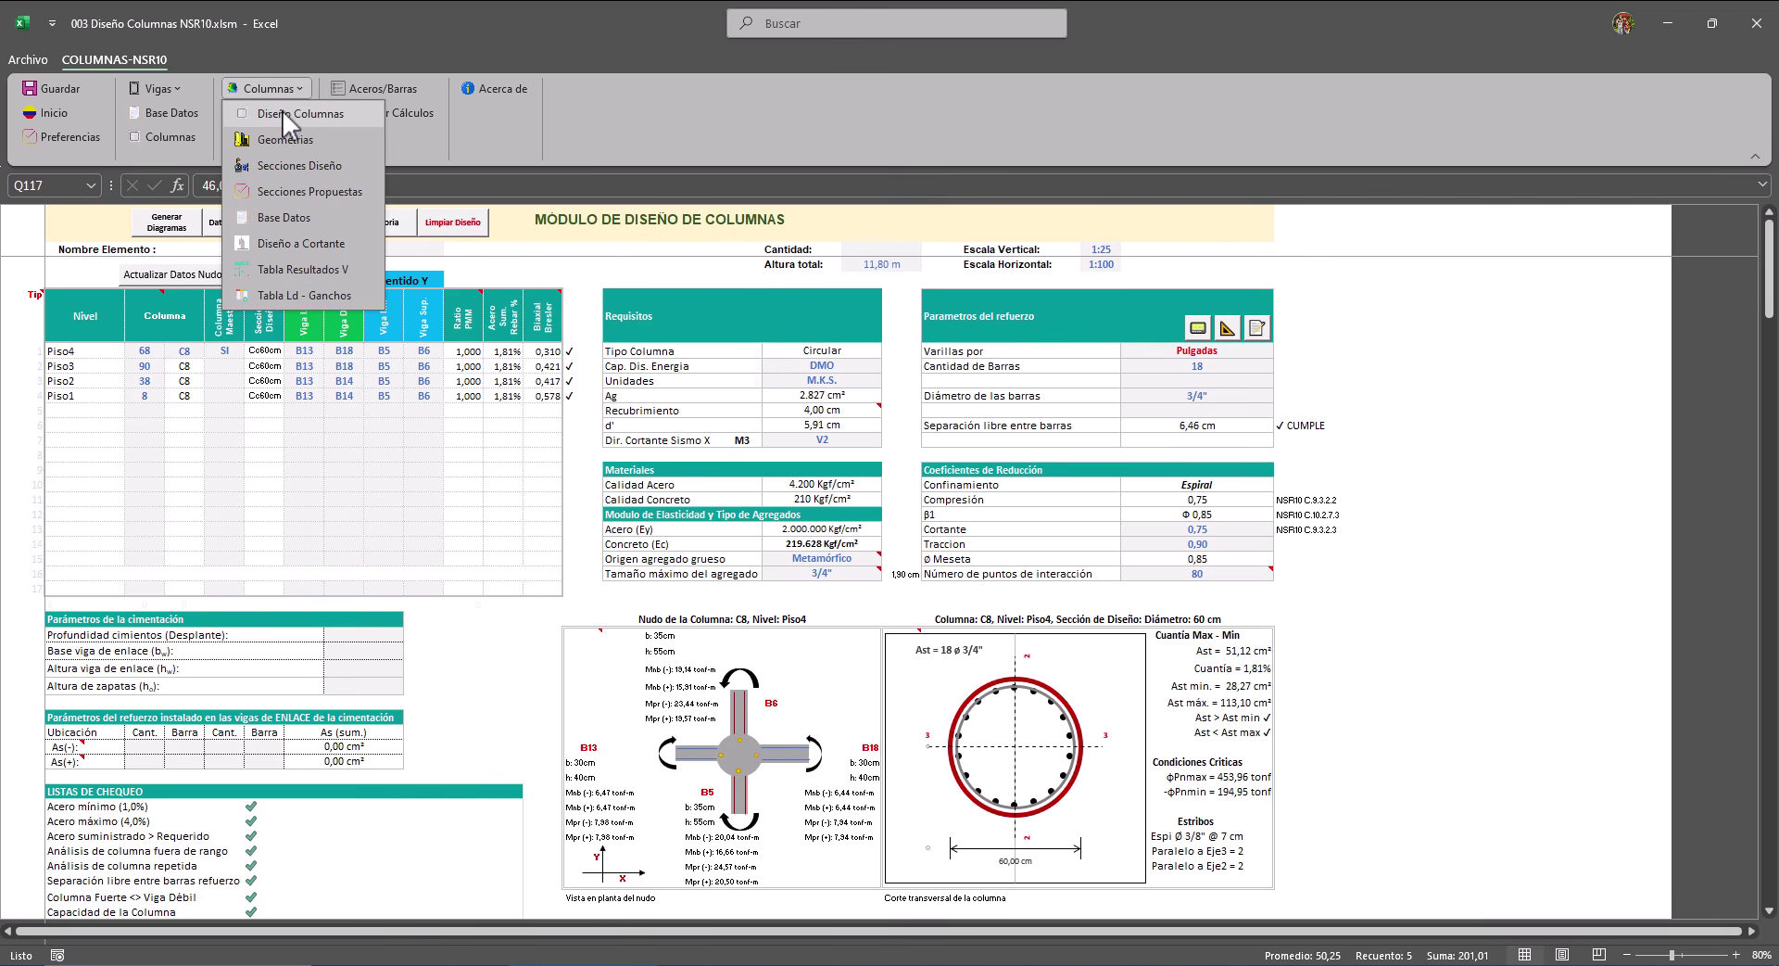
click(281, 167)
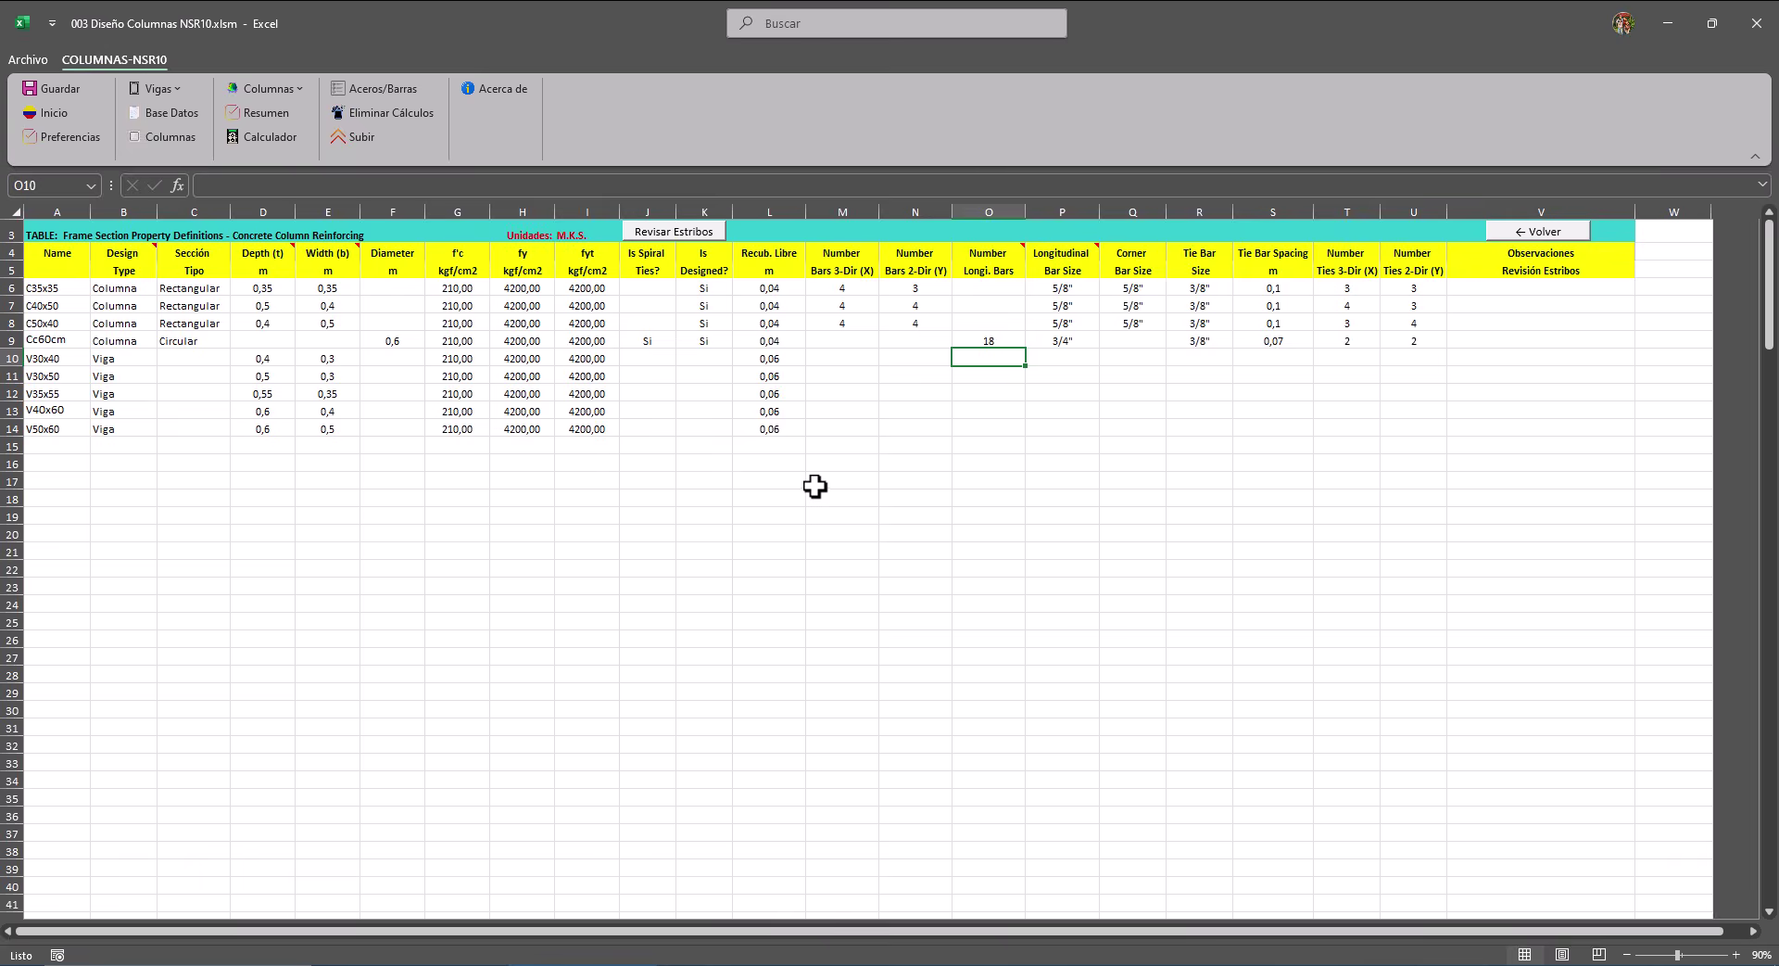
click(992, 341)
text(1)
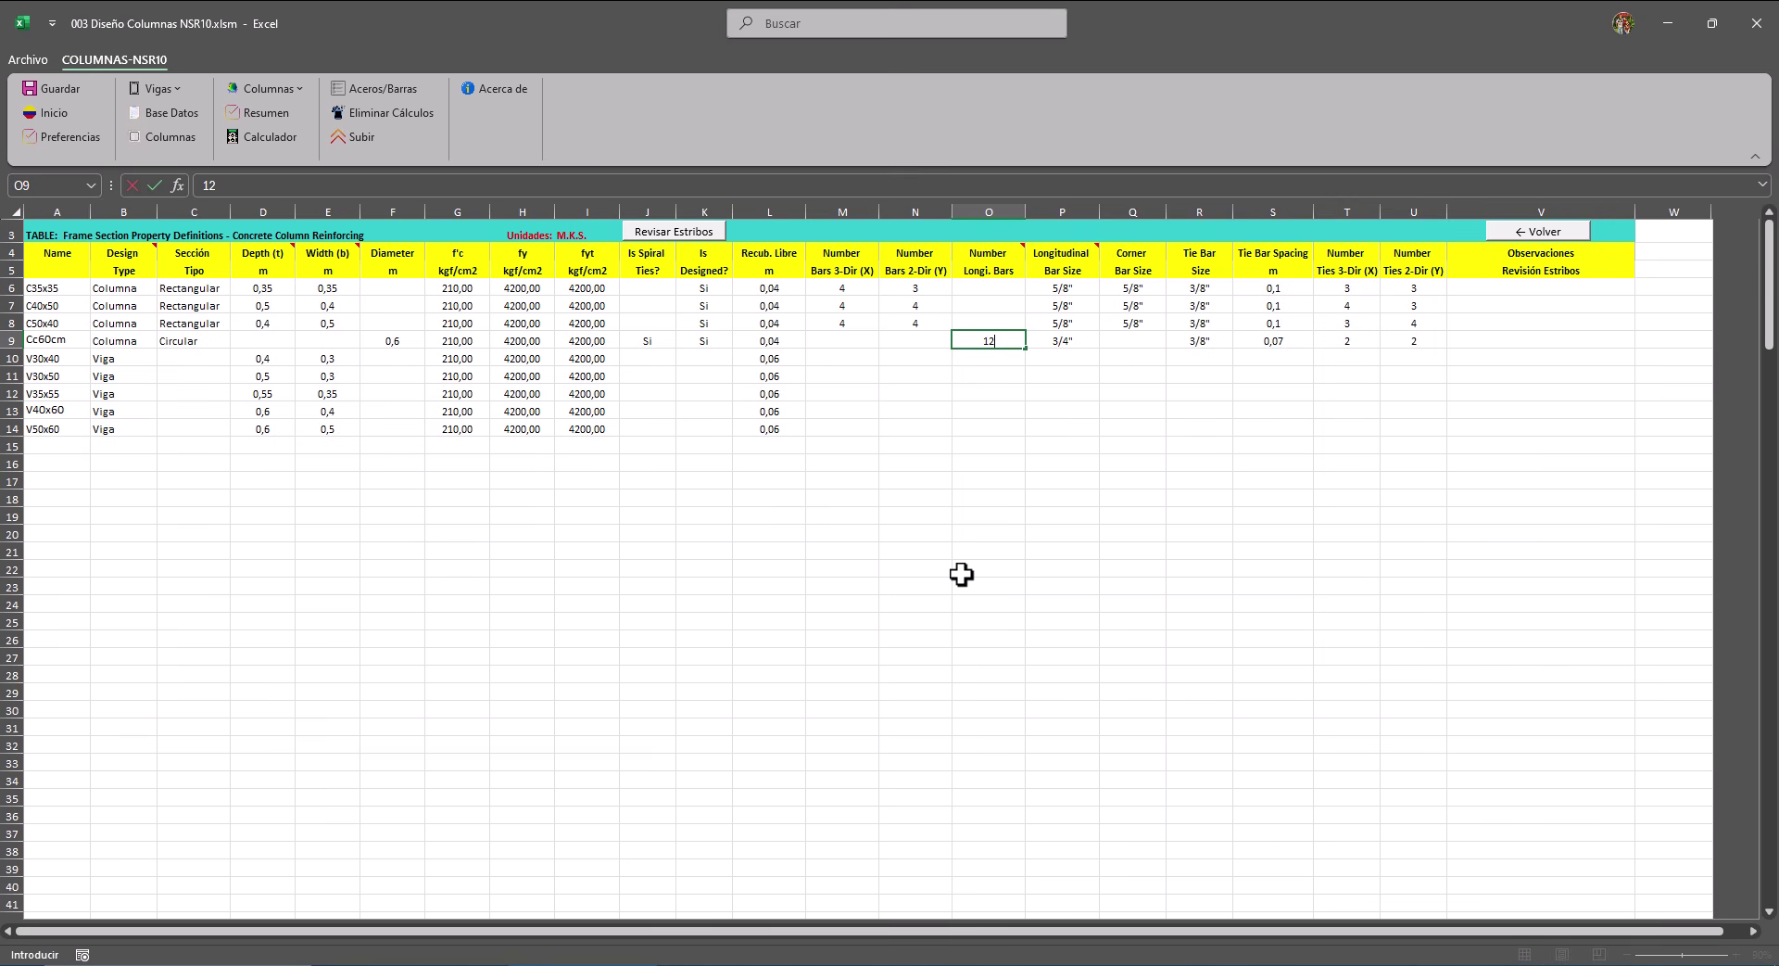
key(Return)
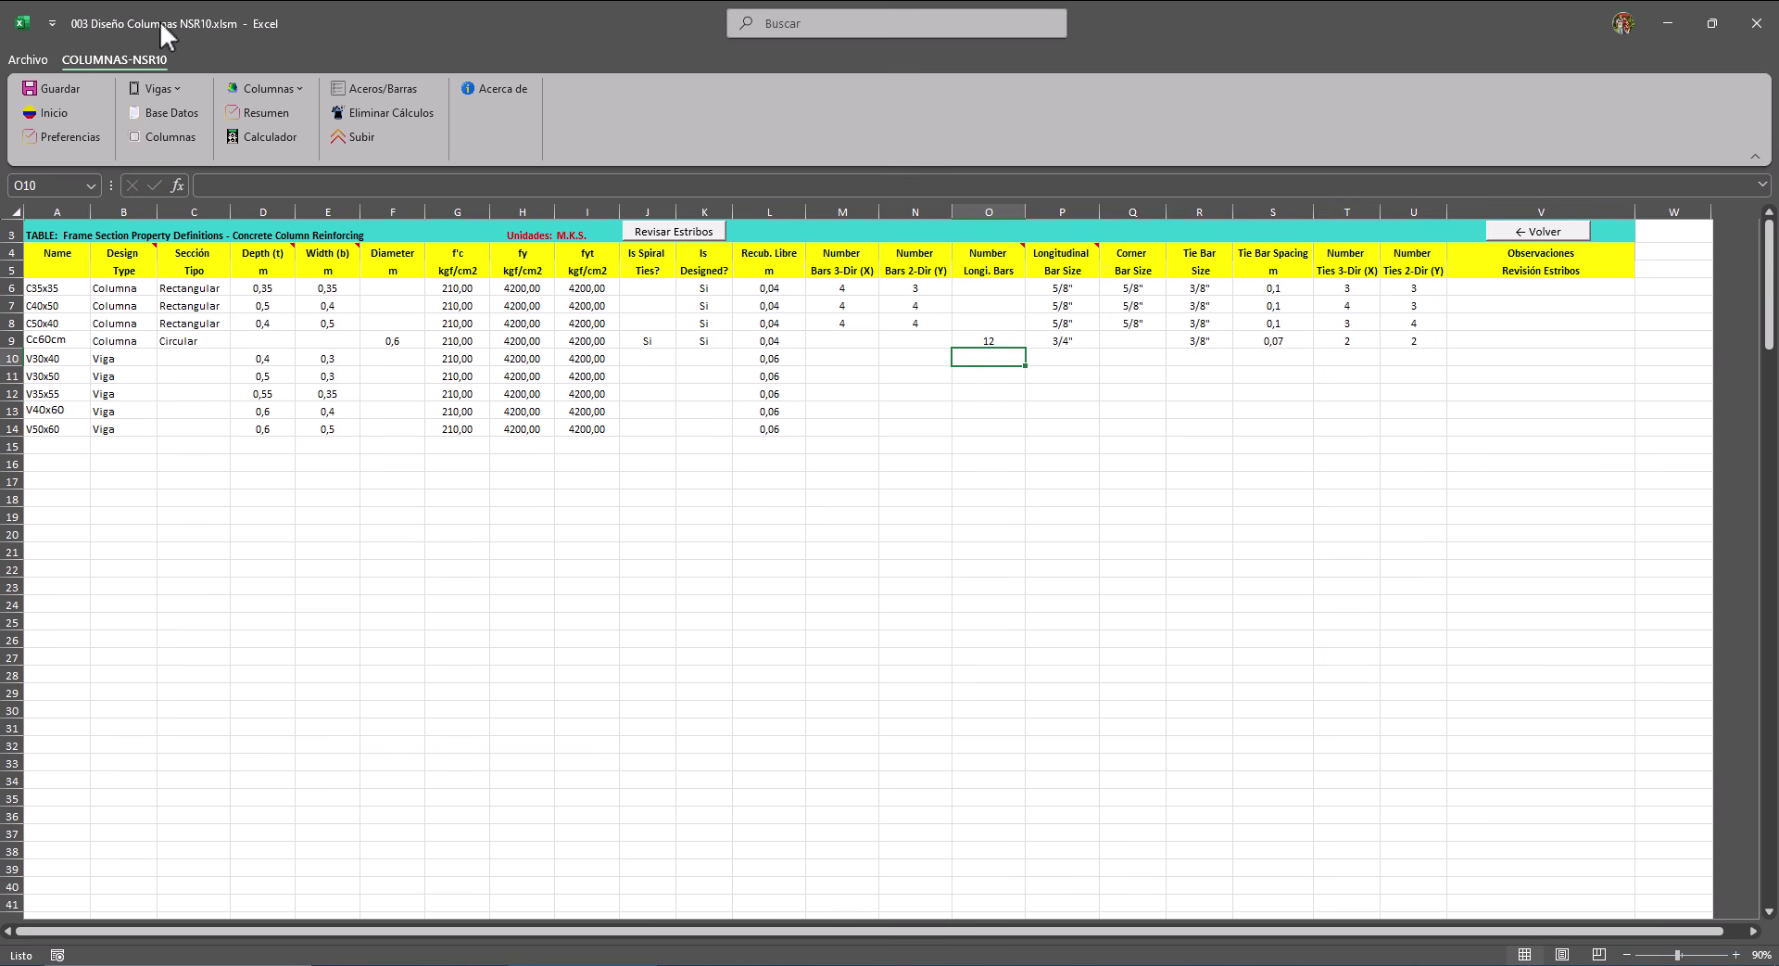
Load C8's Piso1 section with 12 bars and regenerate the column's interaction diagrams.
click(173, 135)
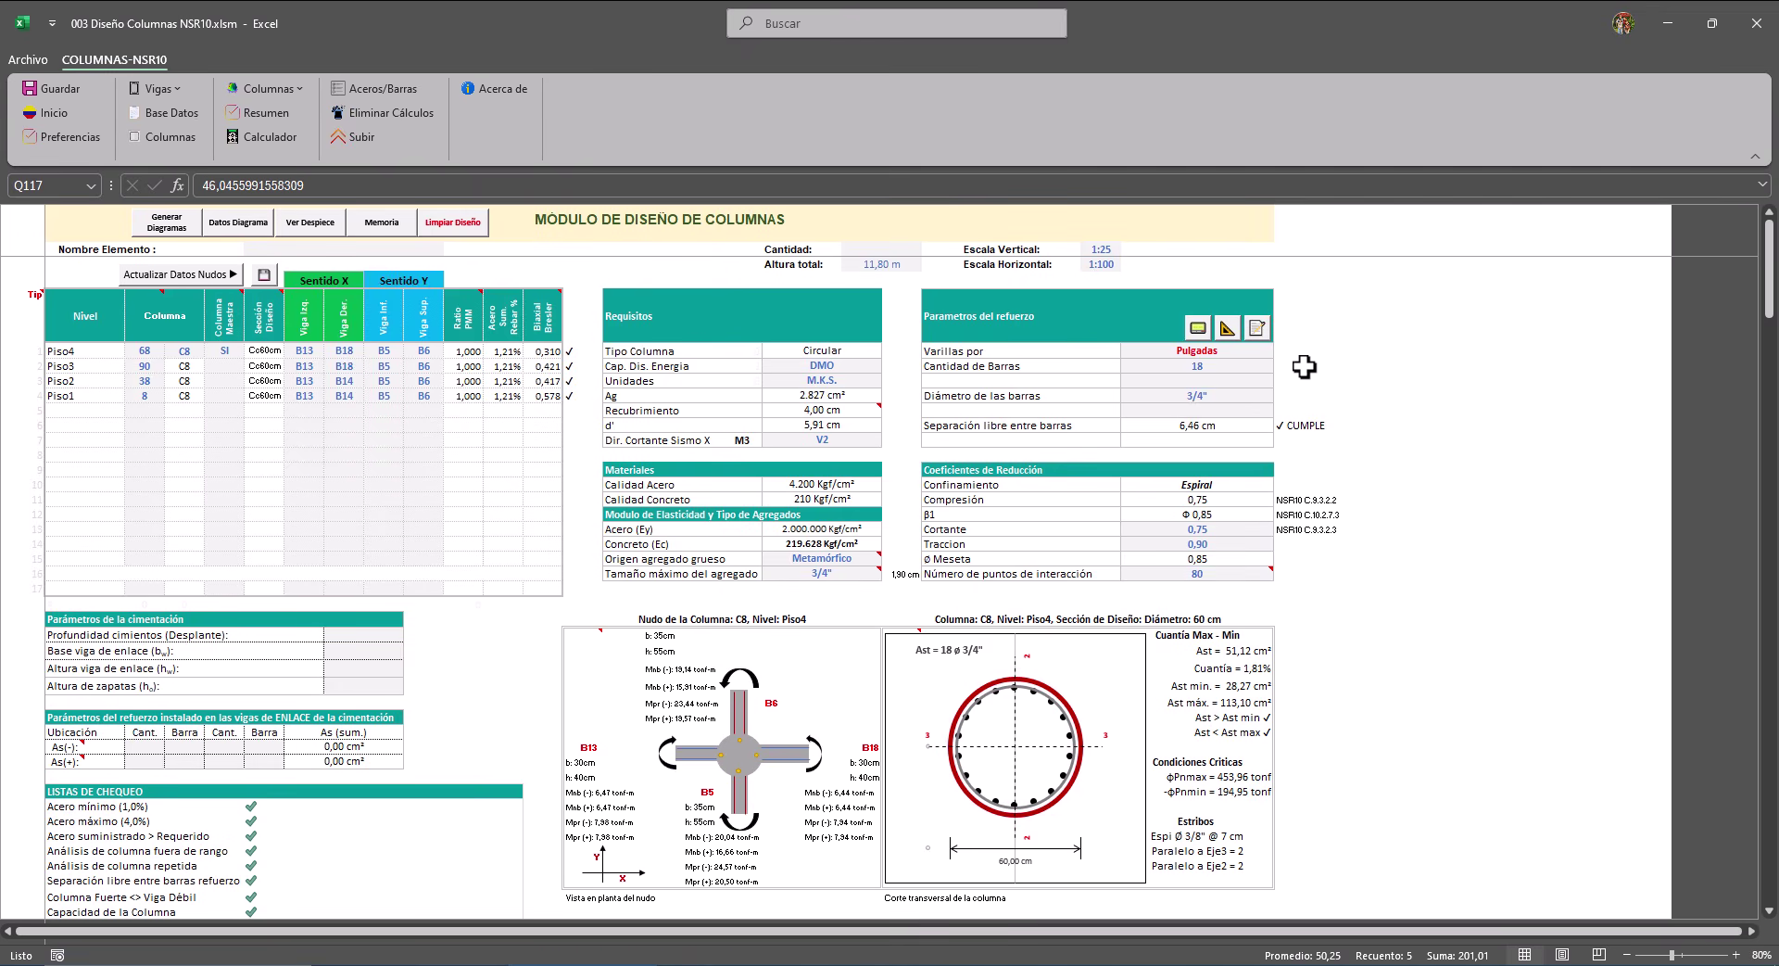
click(230, 397)
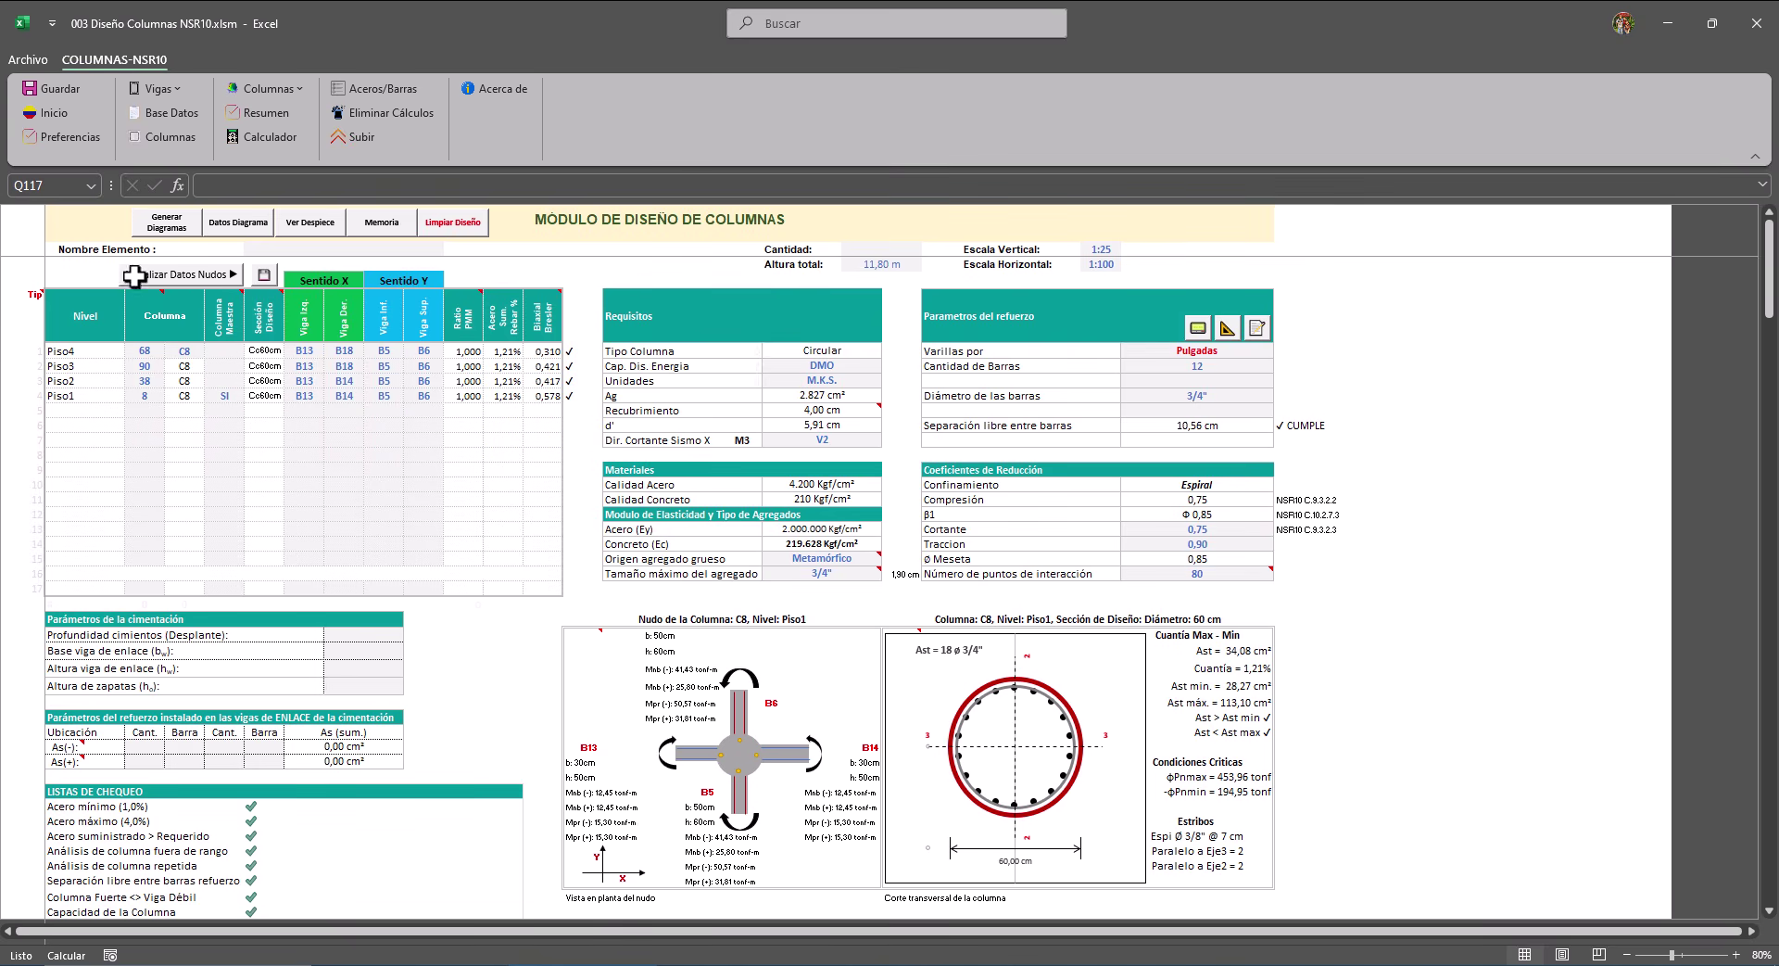
click(160, 226)
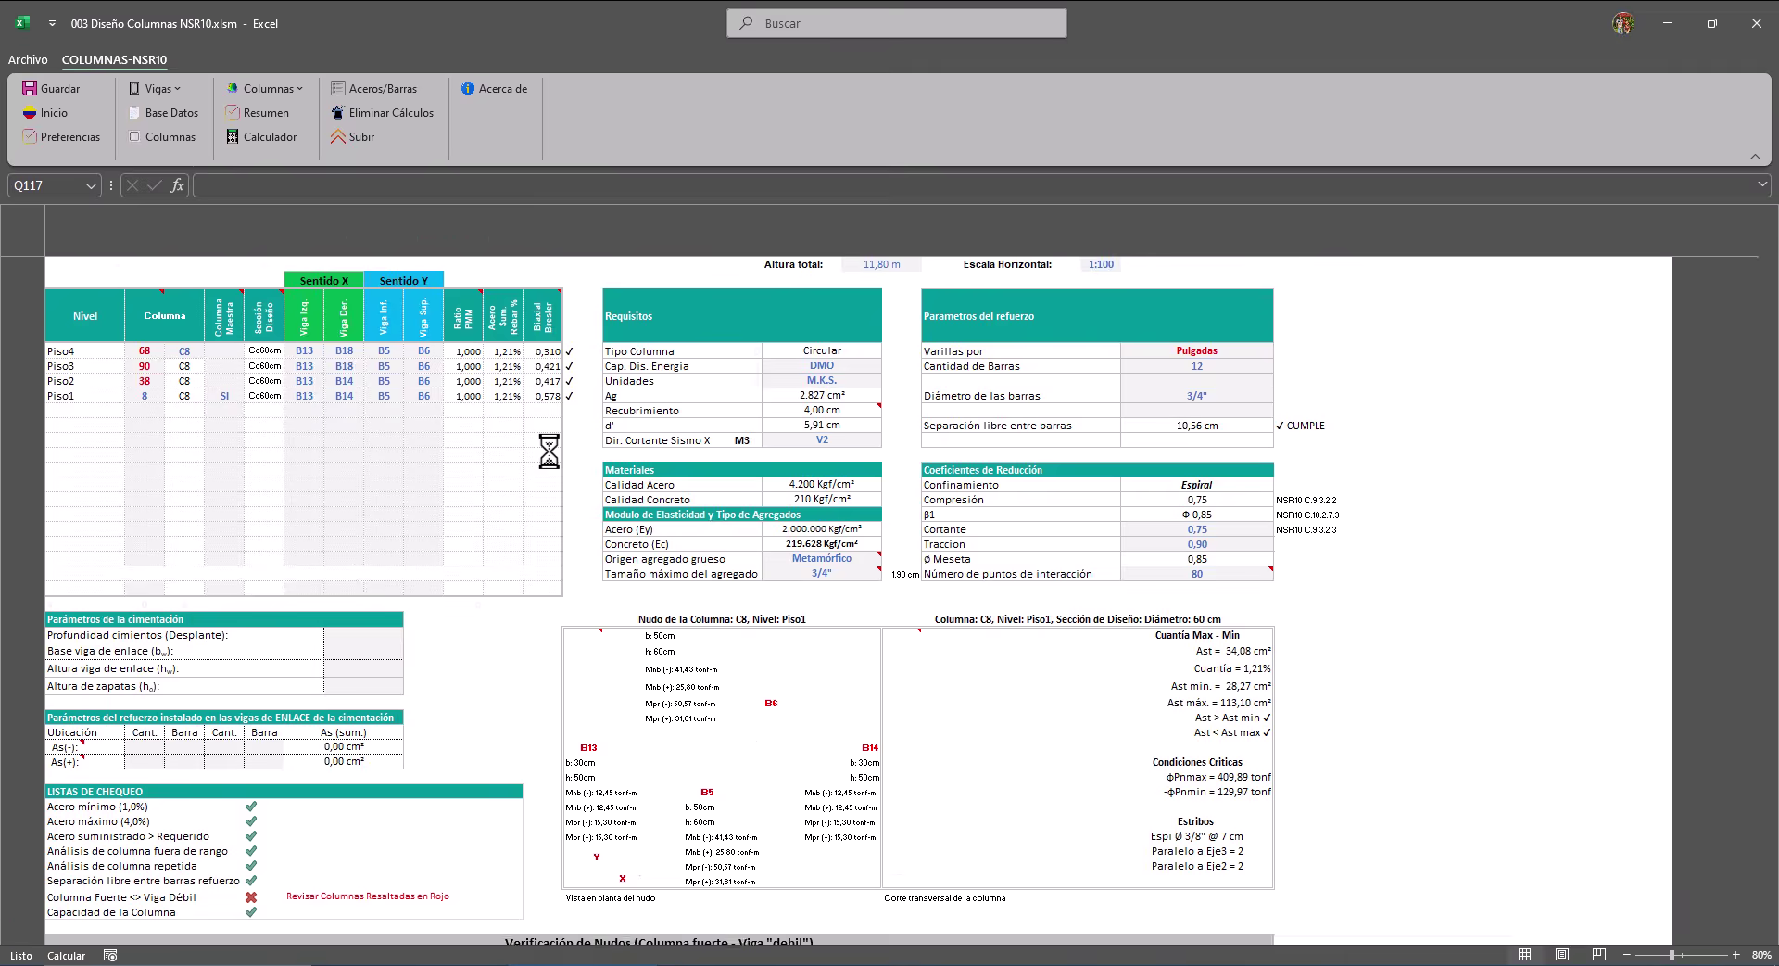
click(1027, 563)
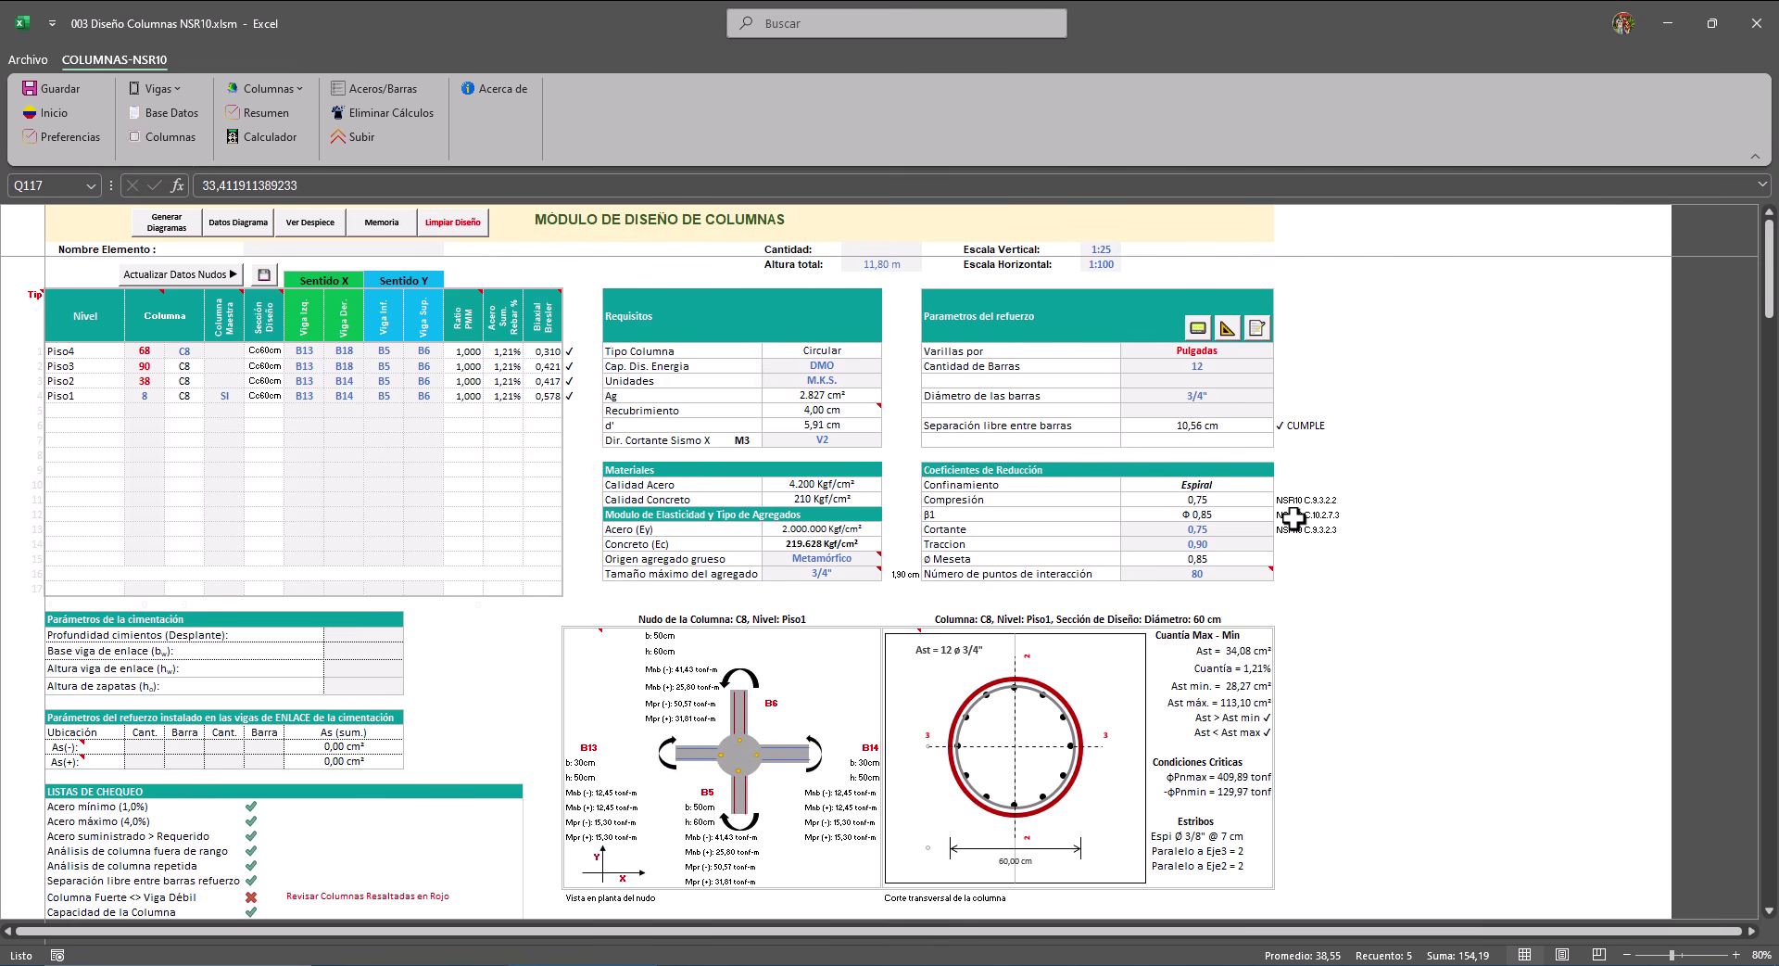
click(775, 964)
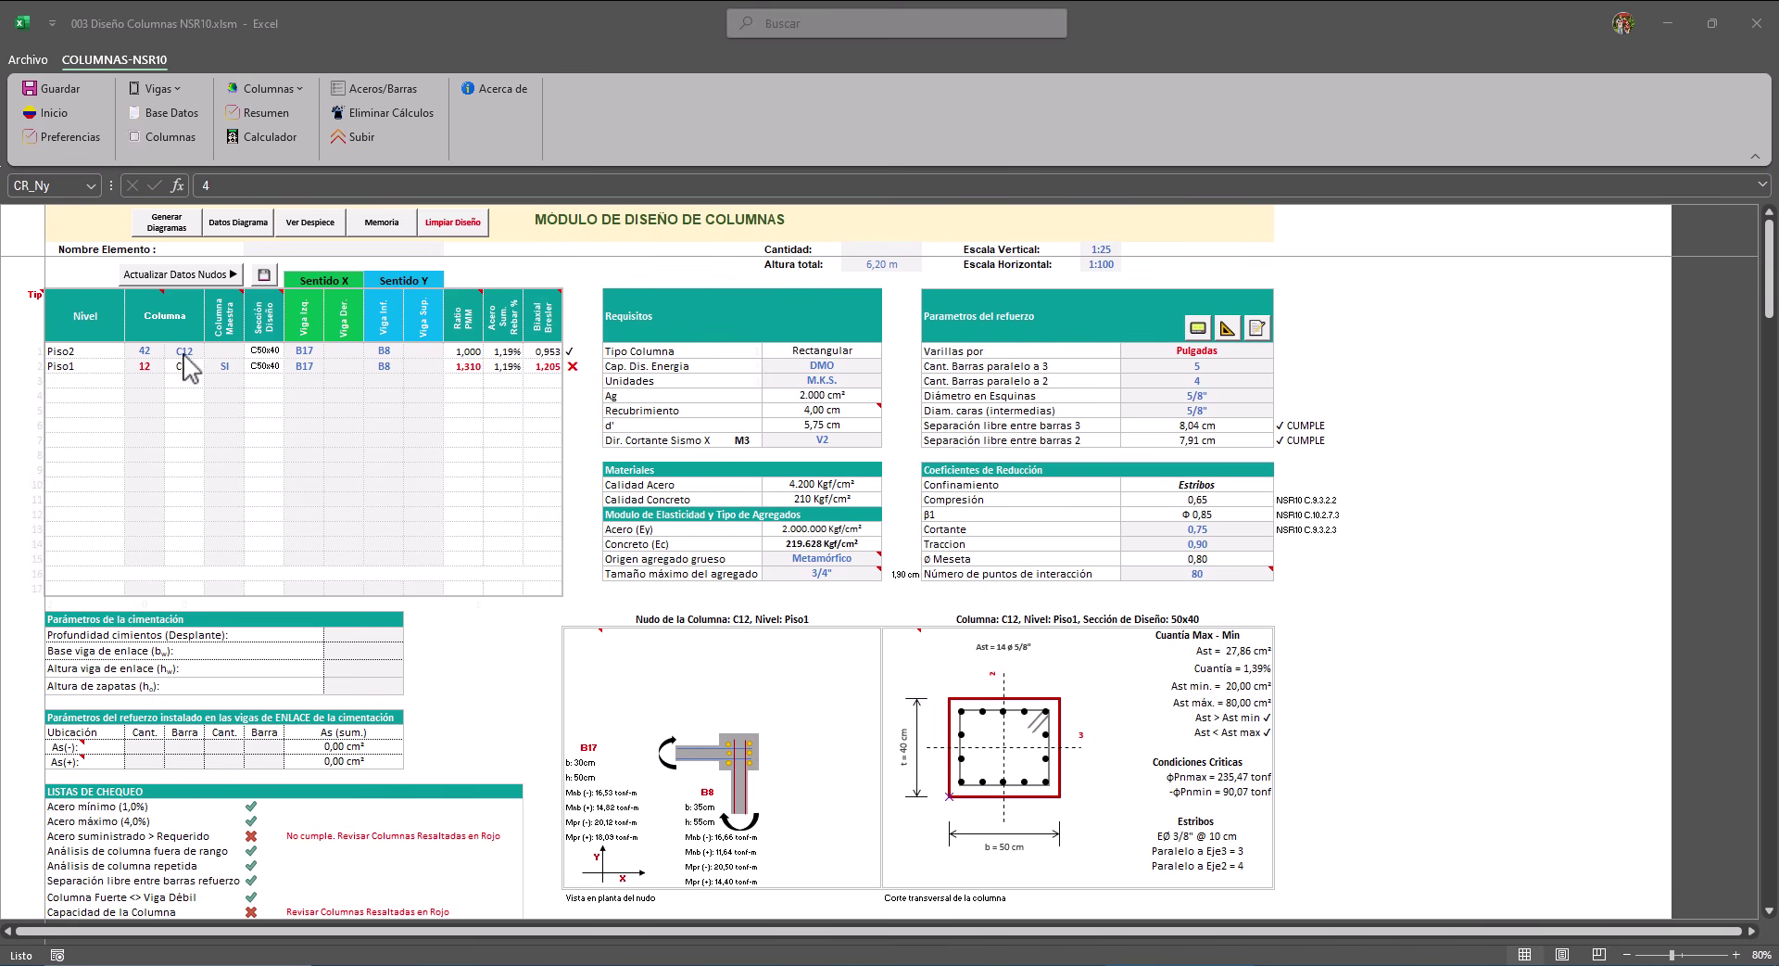
Open the proposed column sections list and try selecting rectangular sections C7C40x50P1 to C7C40x50P4, leaving no row selected.
click(1258, 329)
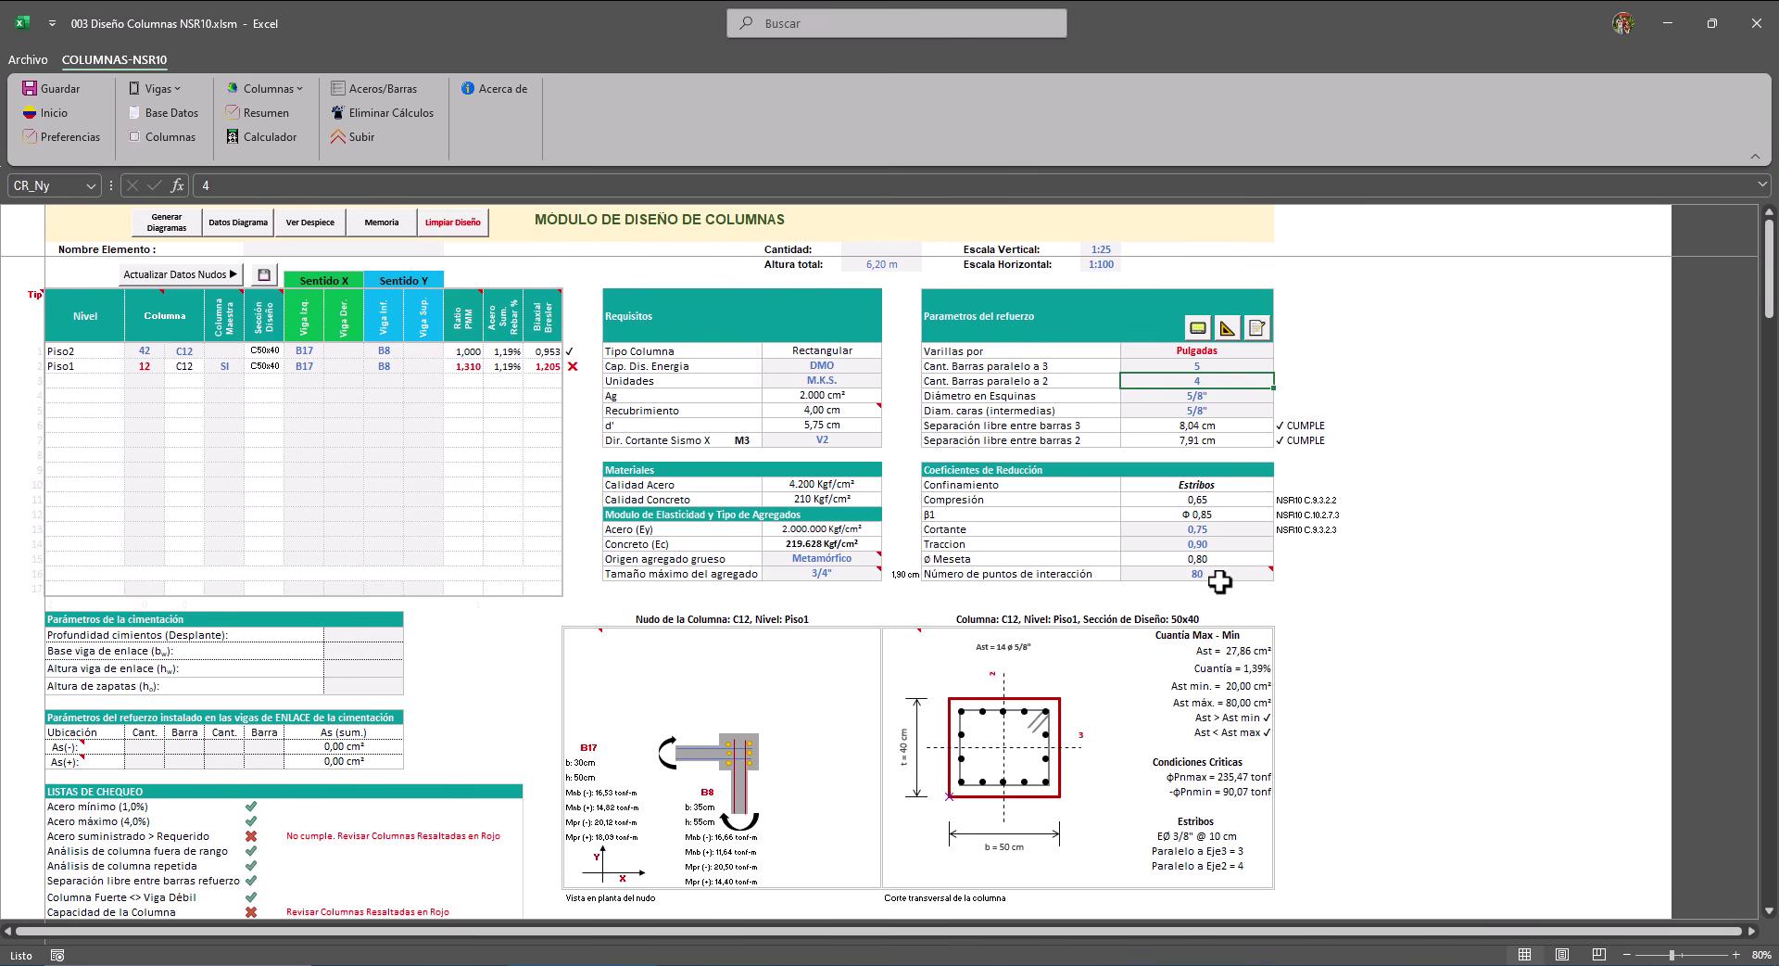
click(1258, 330)
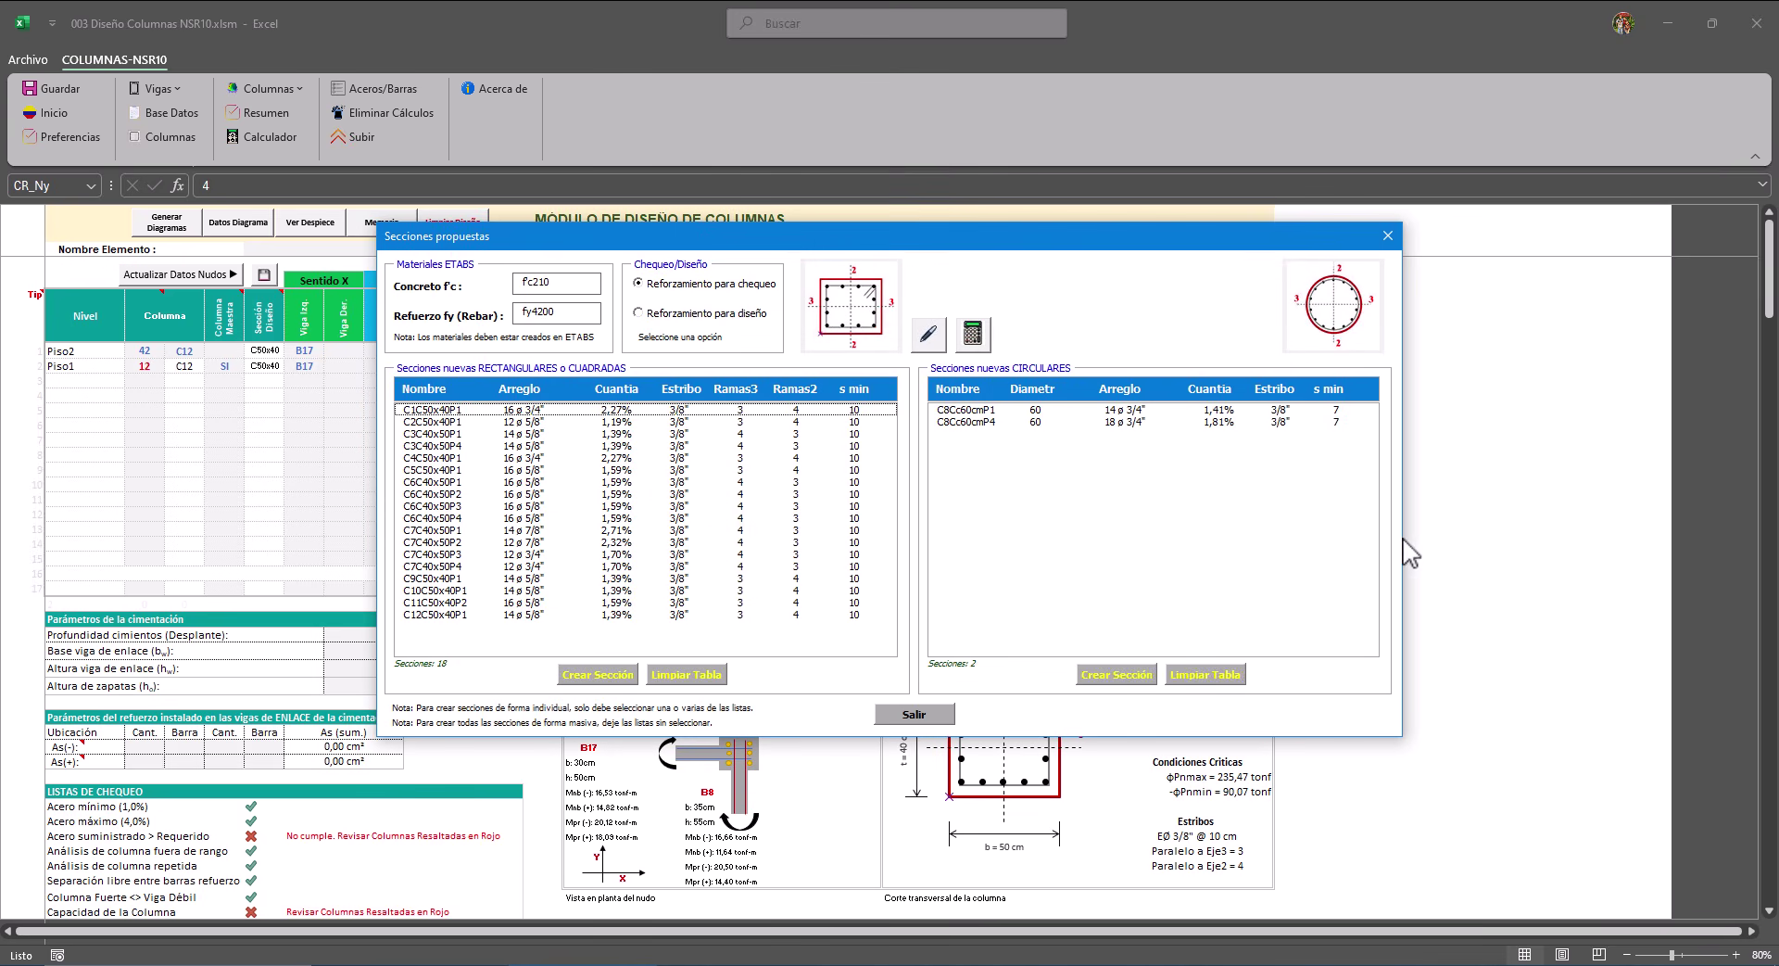
click(452, 410)
click(453, 421)
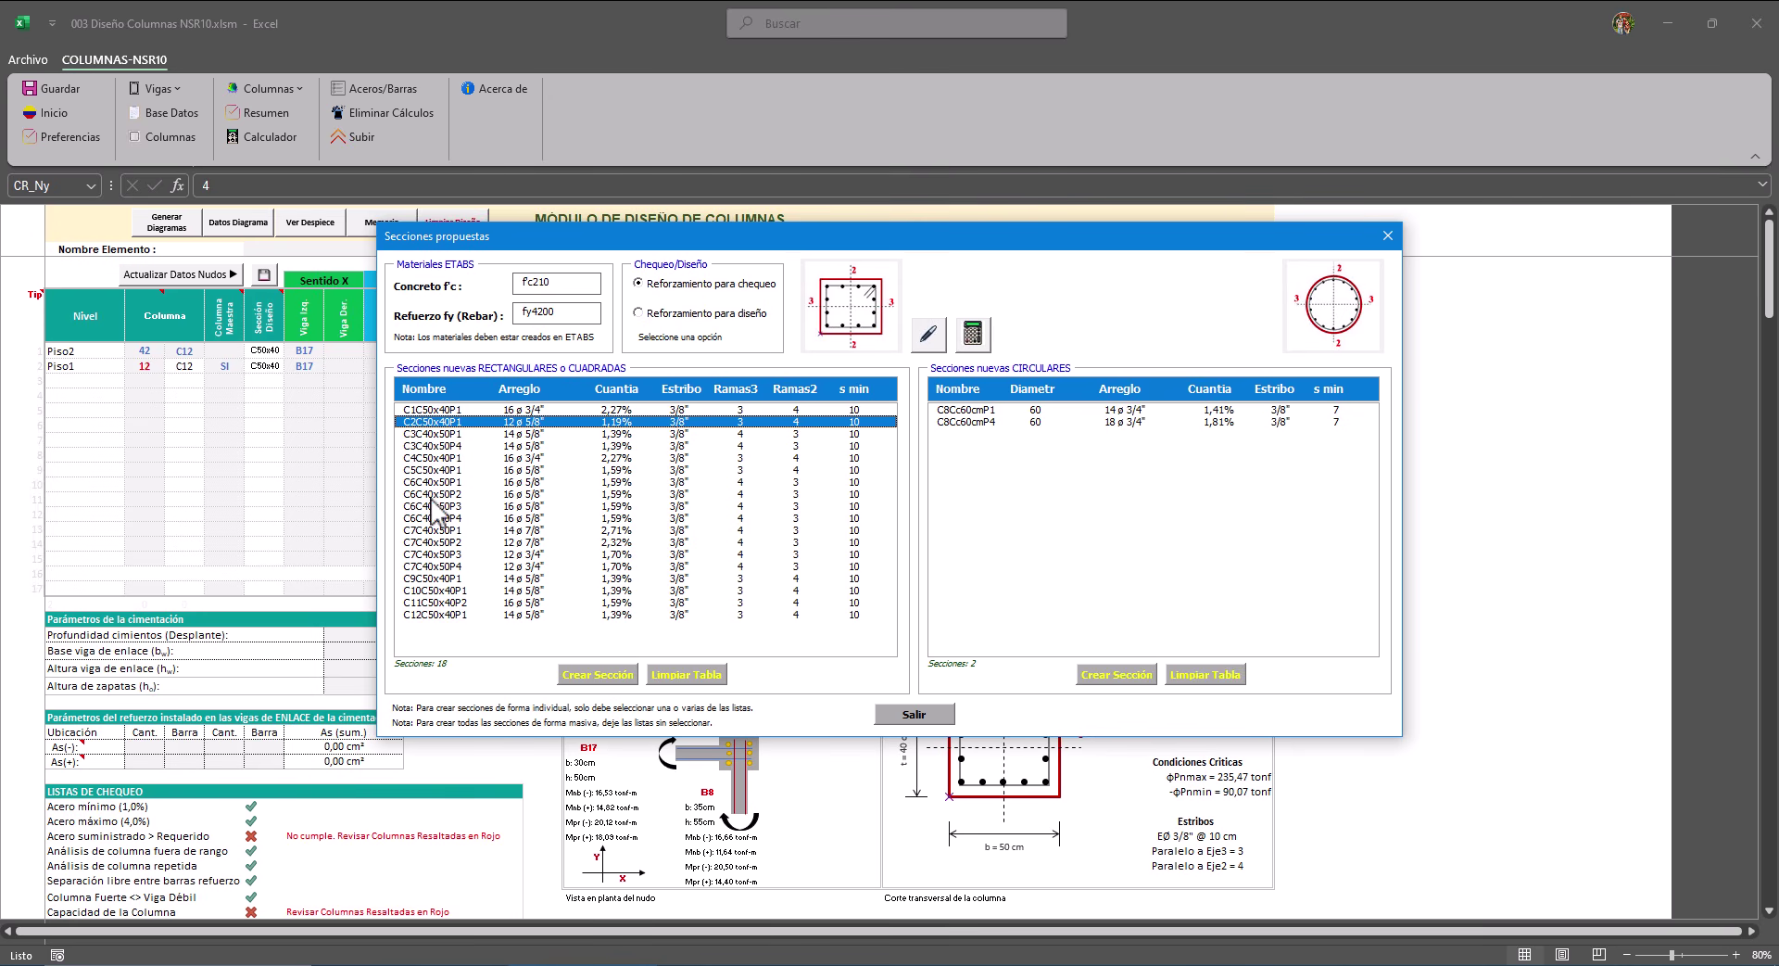
drag(427, 483, 433, 566)
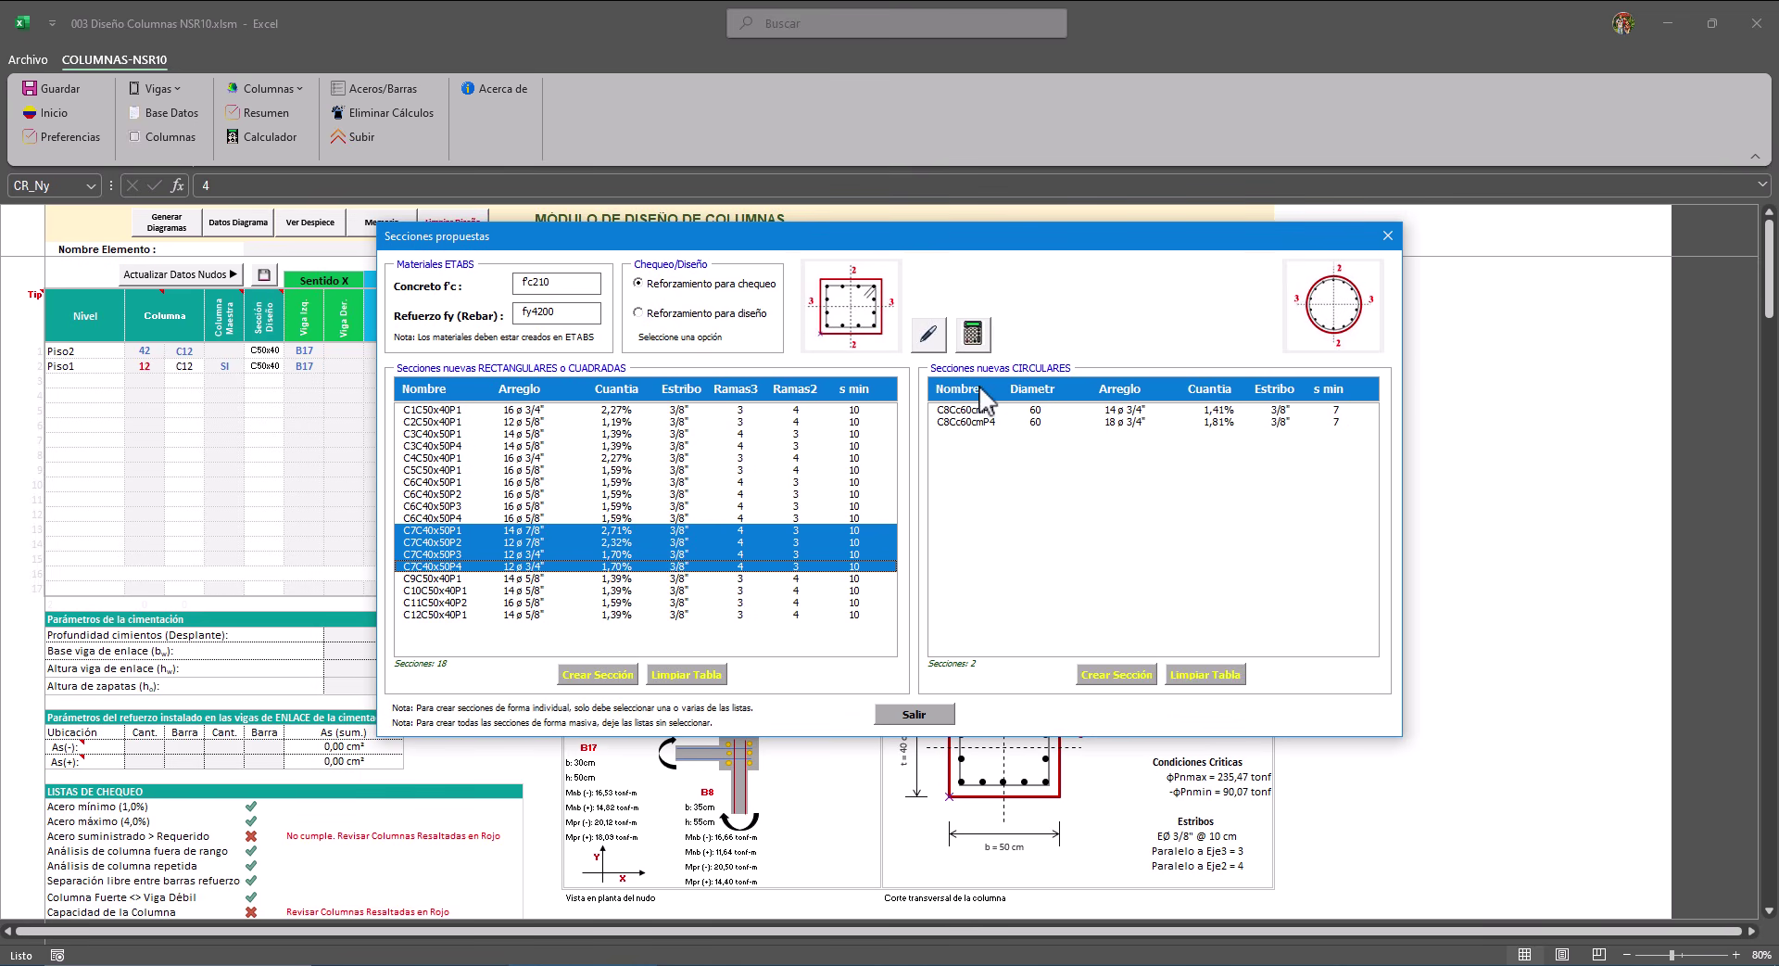
click(927, 334)
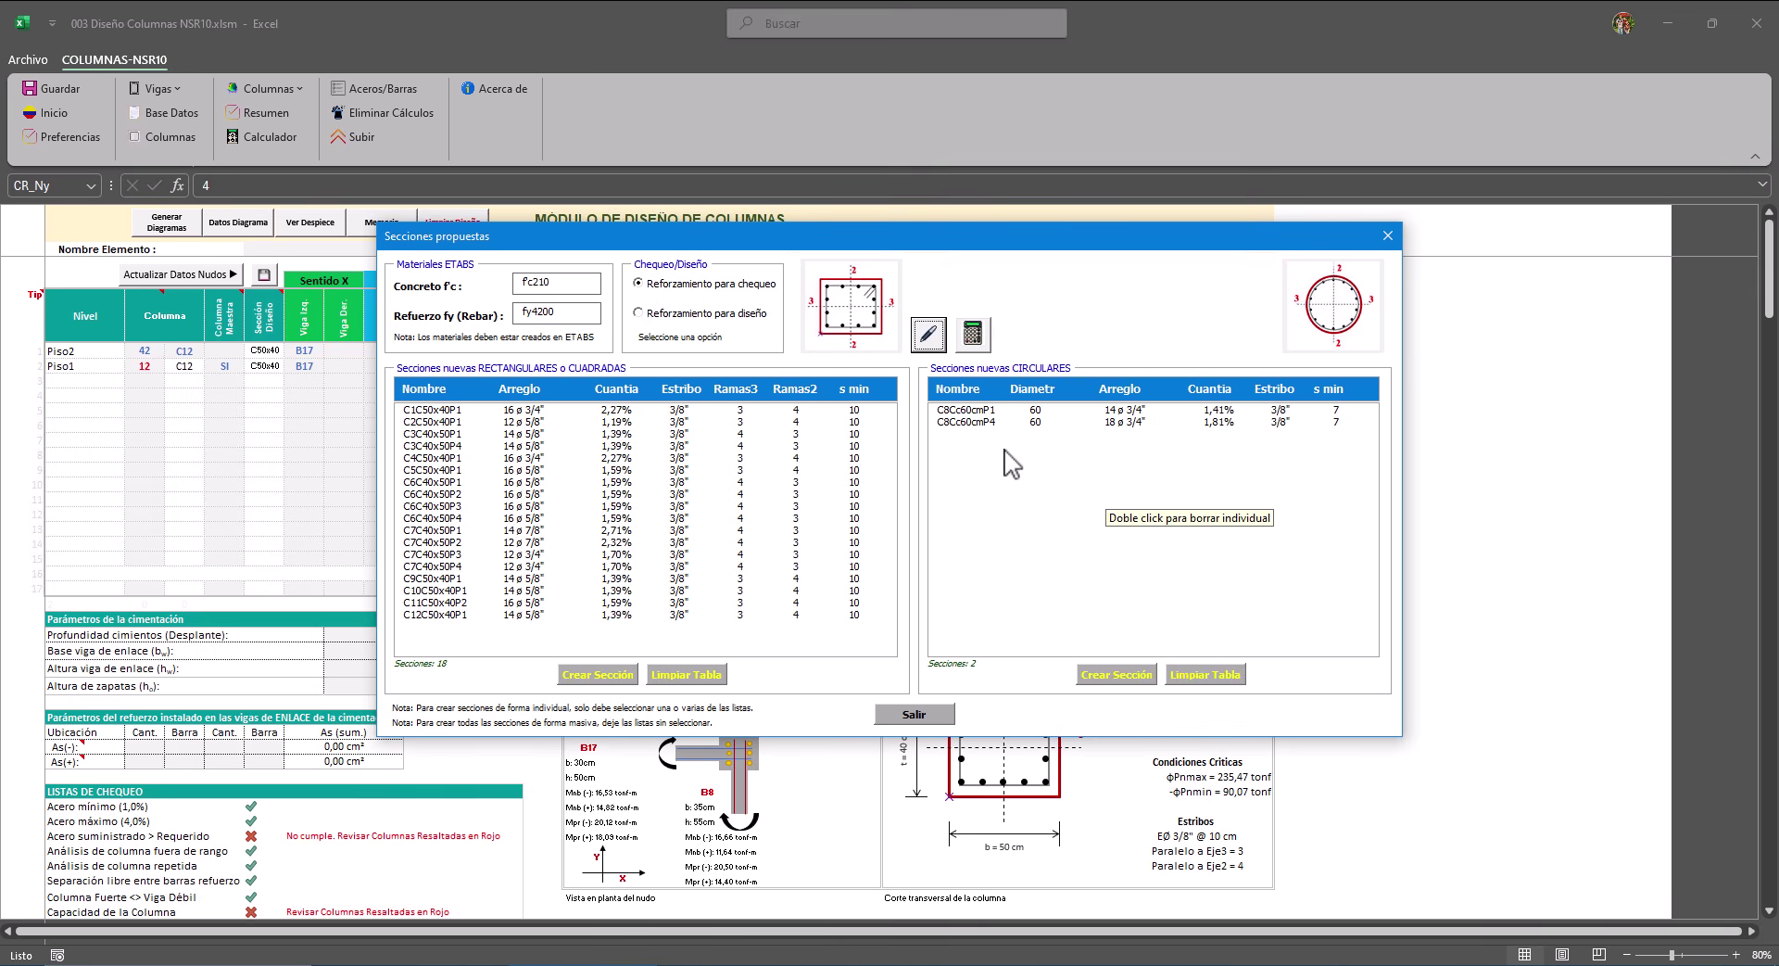
Delete the circular section C8Cc60cmP1 from the proposed sections and clear the row selection.
click(1040, 414)
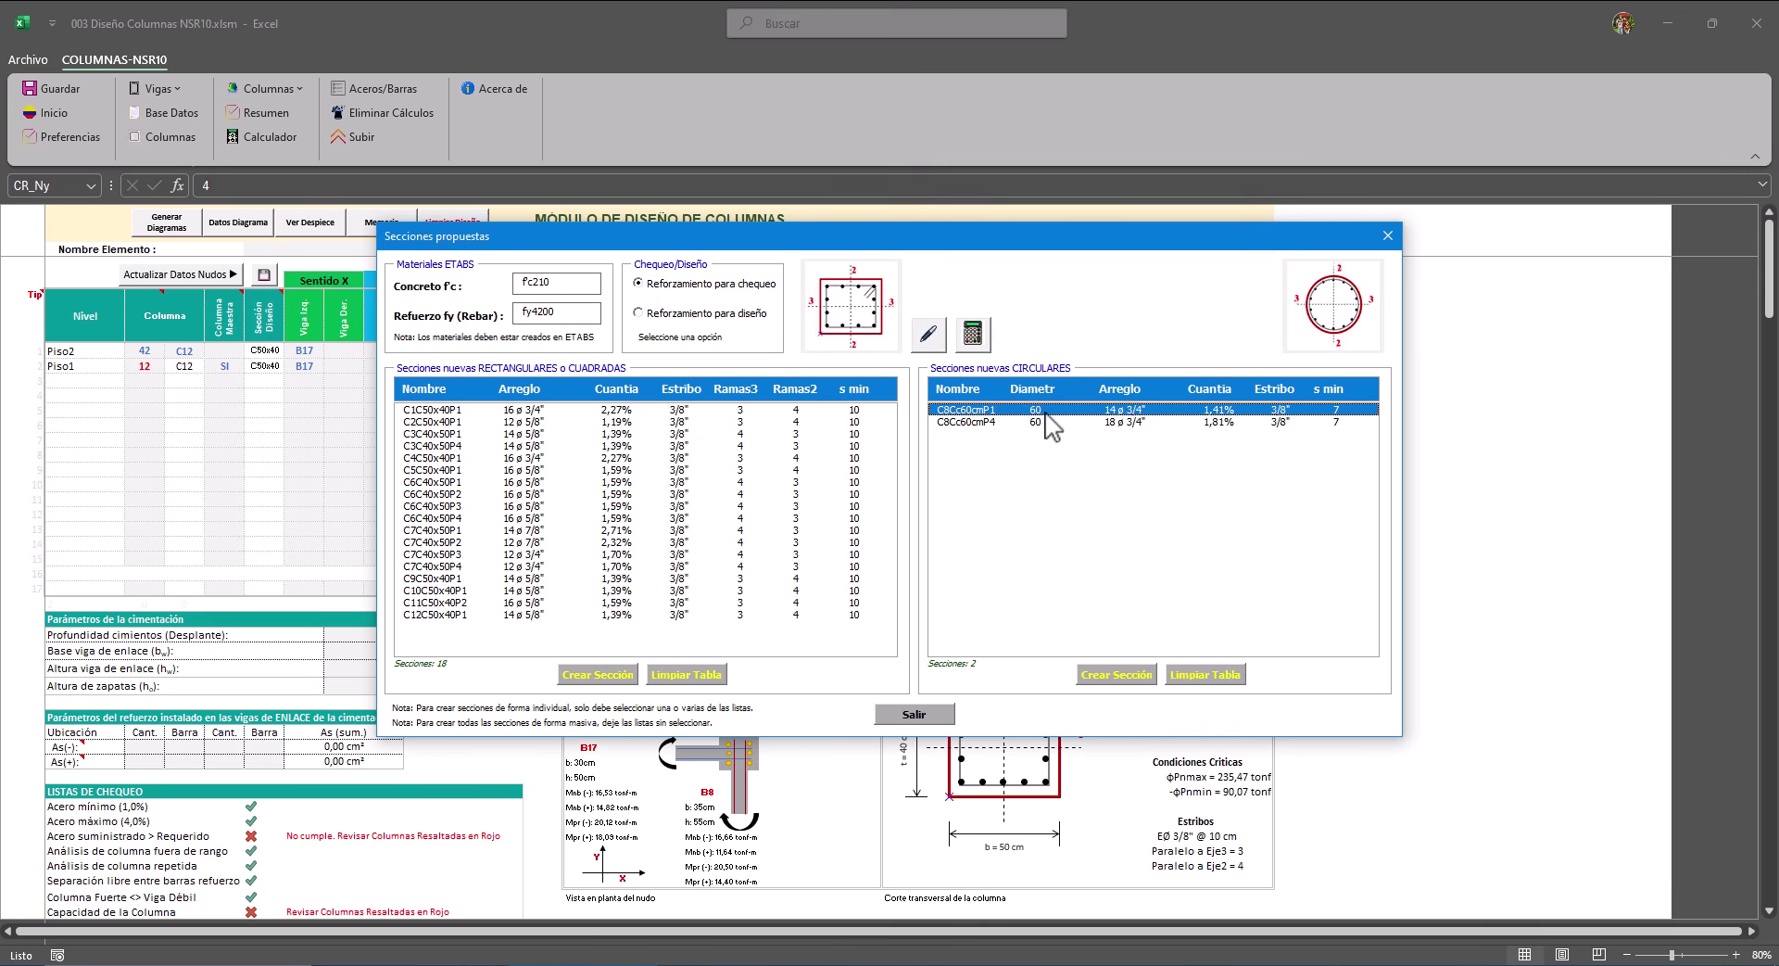
double_click(1044, 413)
click(955, 559)
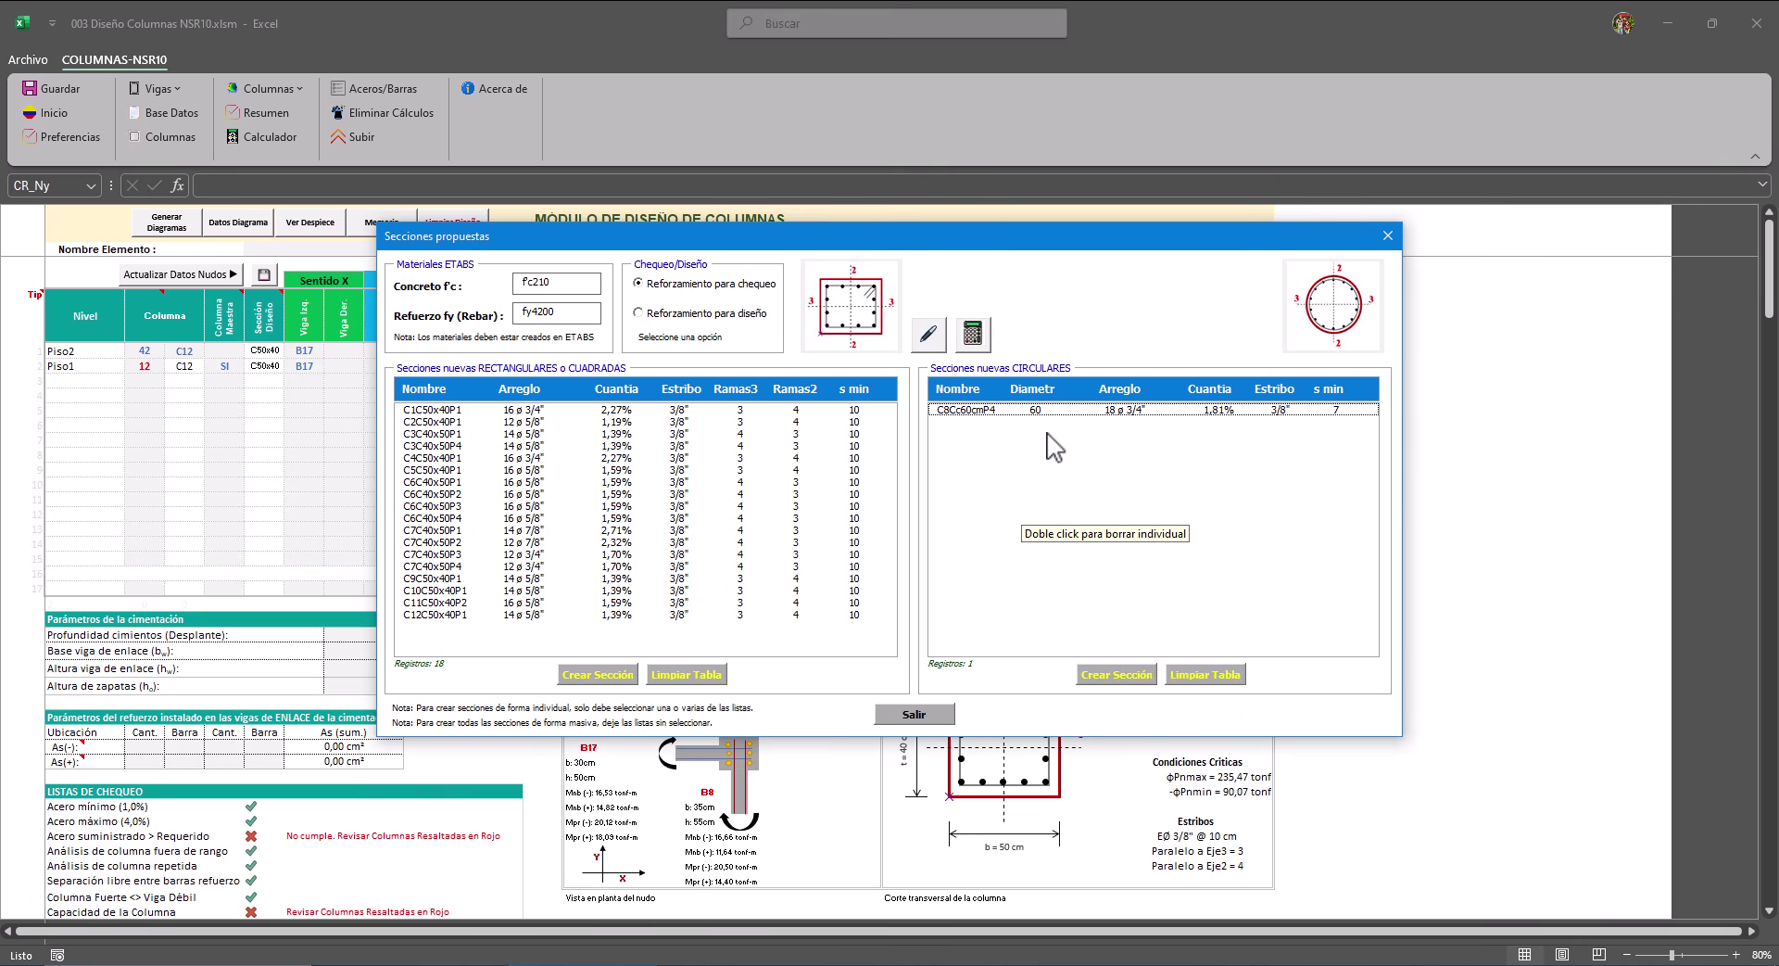
click(995, 412)
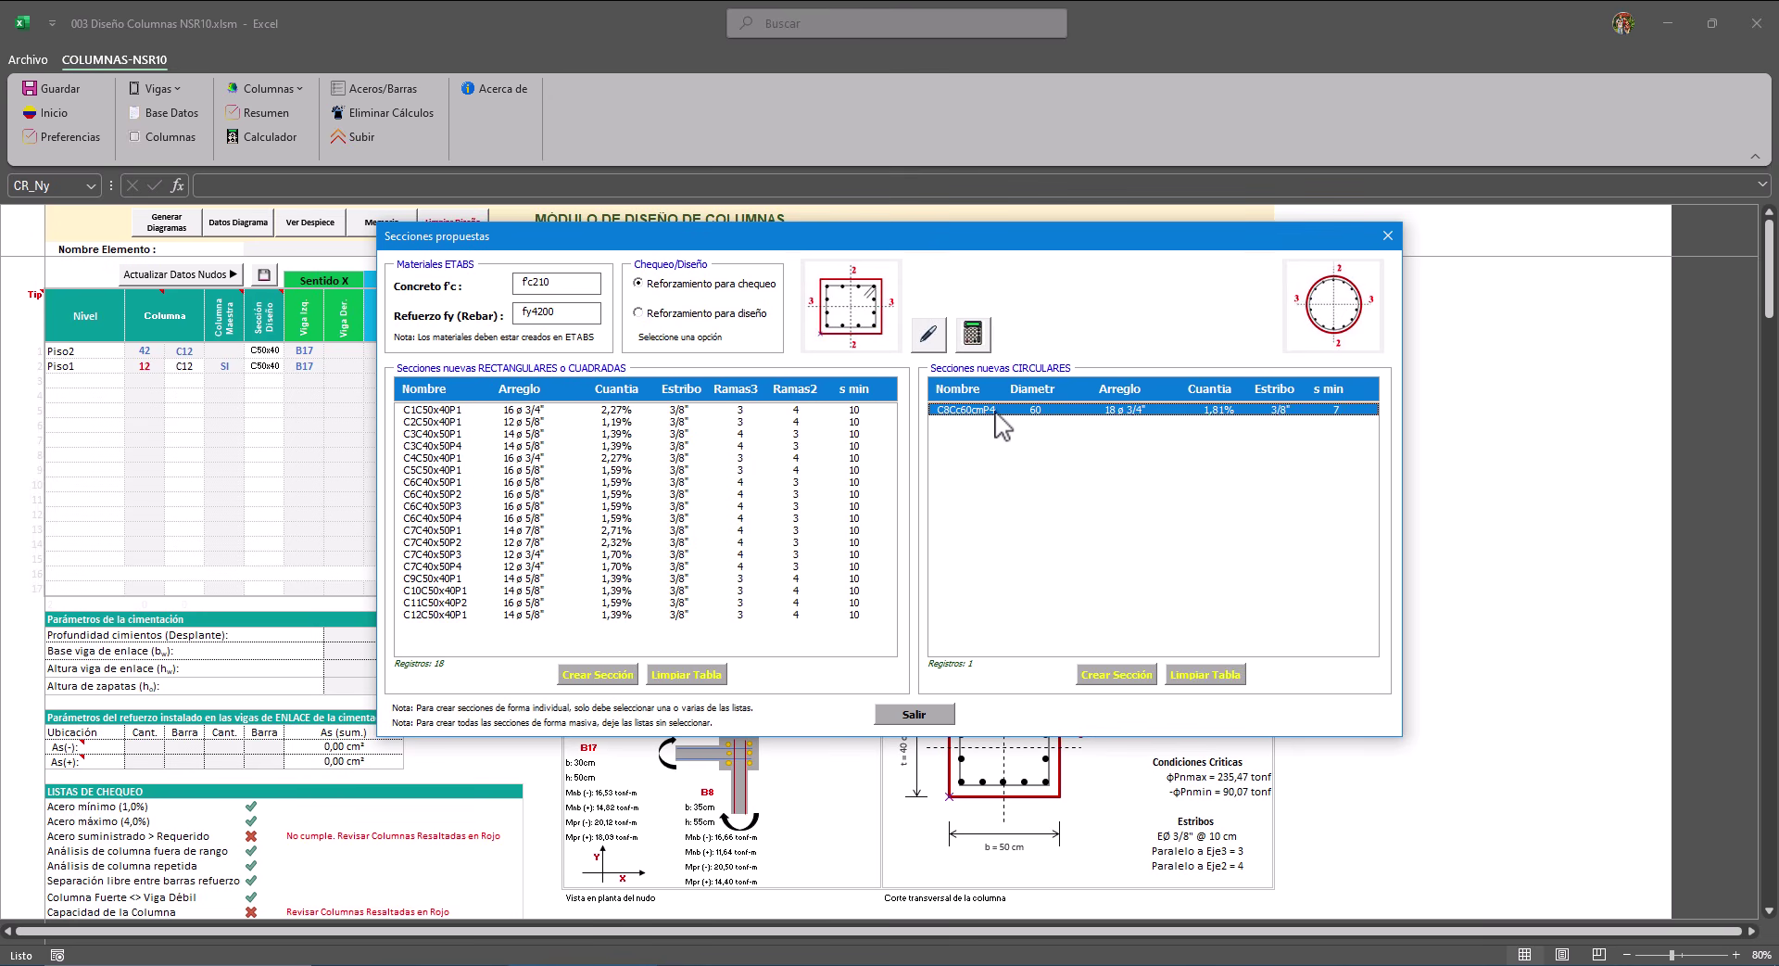
click(930, 345)
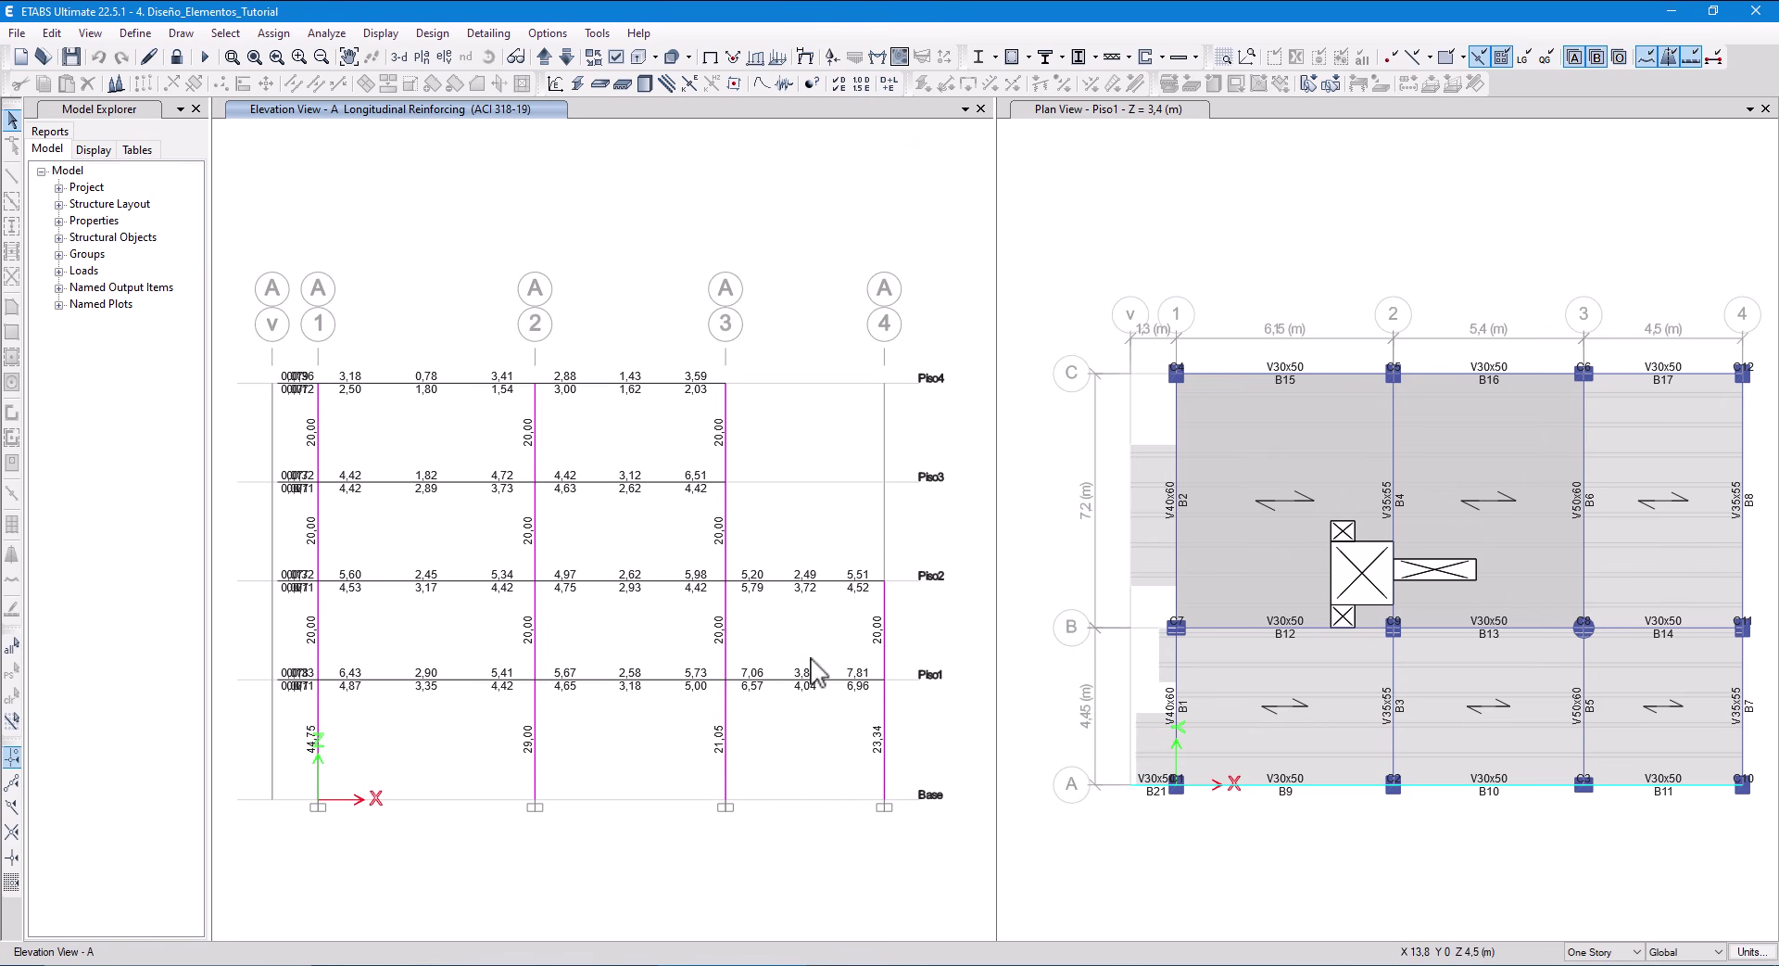
Switch to ETABS, unlock the analysed model and save it.
click(176, 56)
click(919, 561)
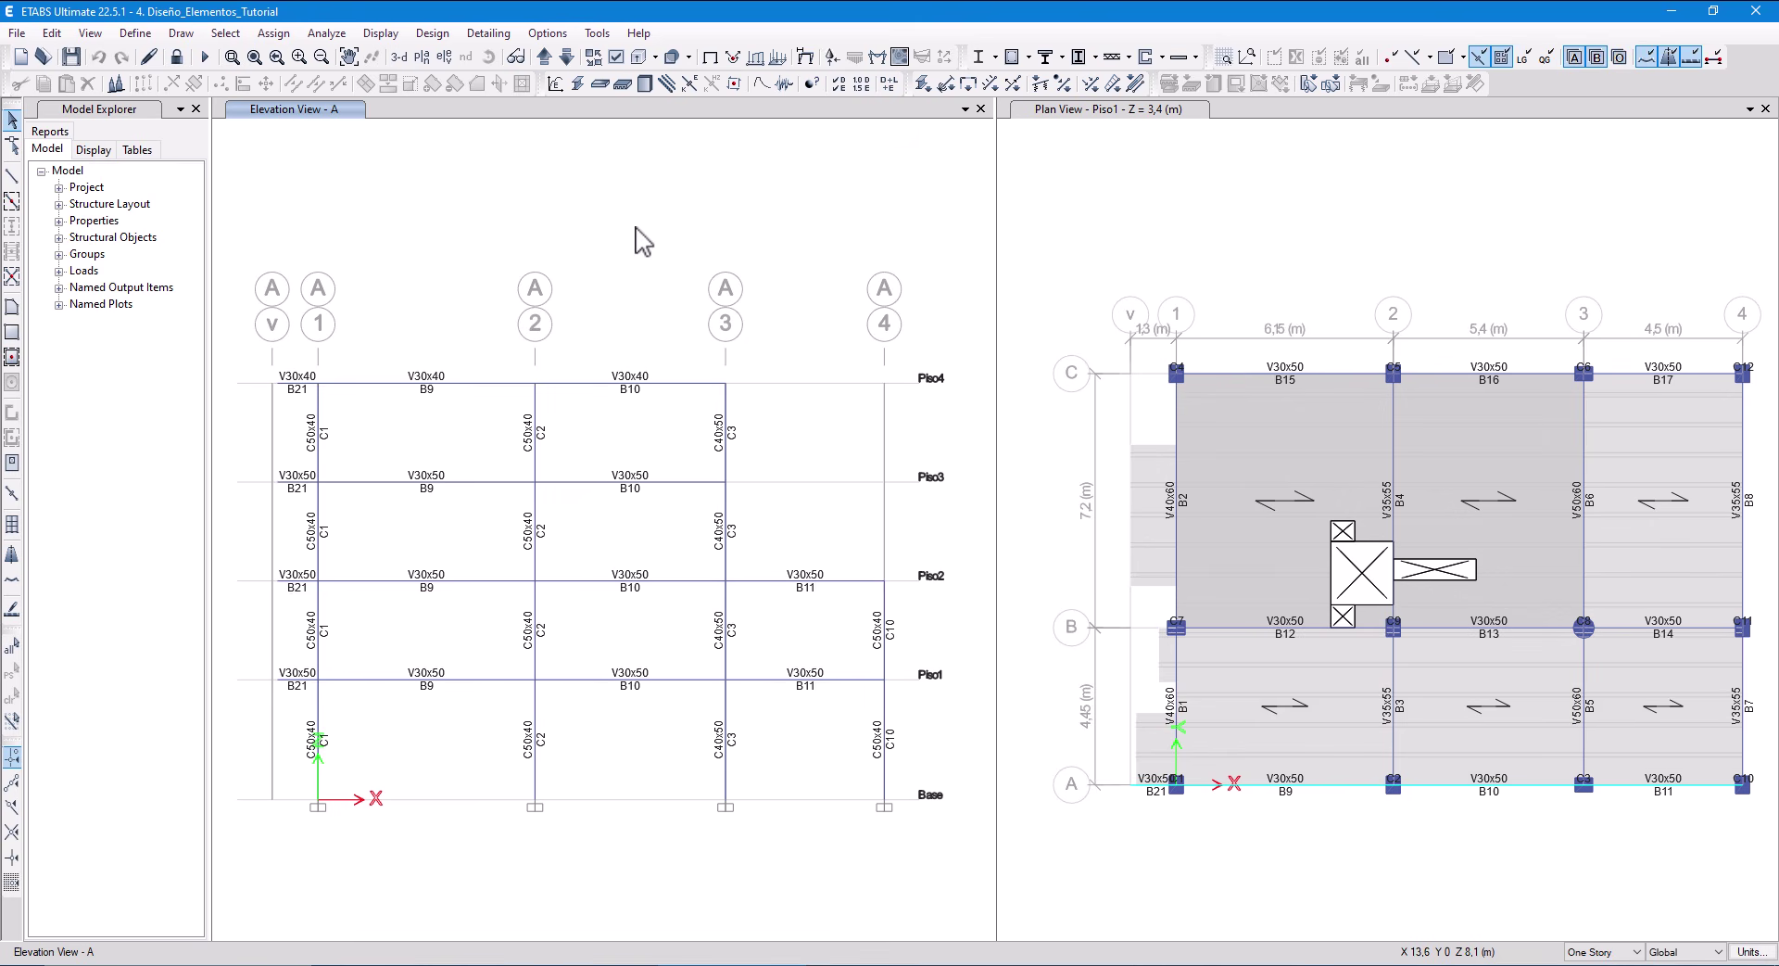
click(71, 57)
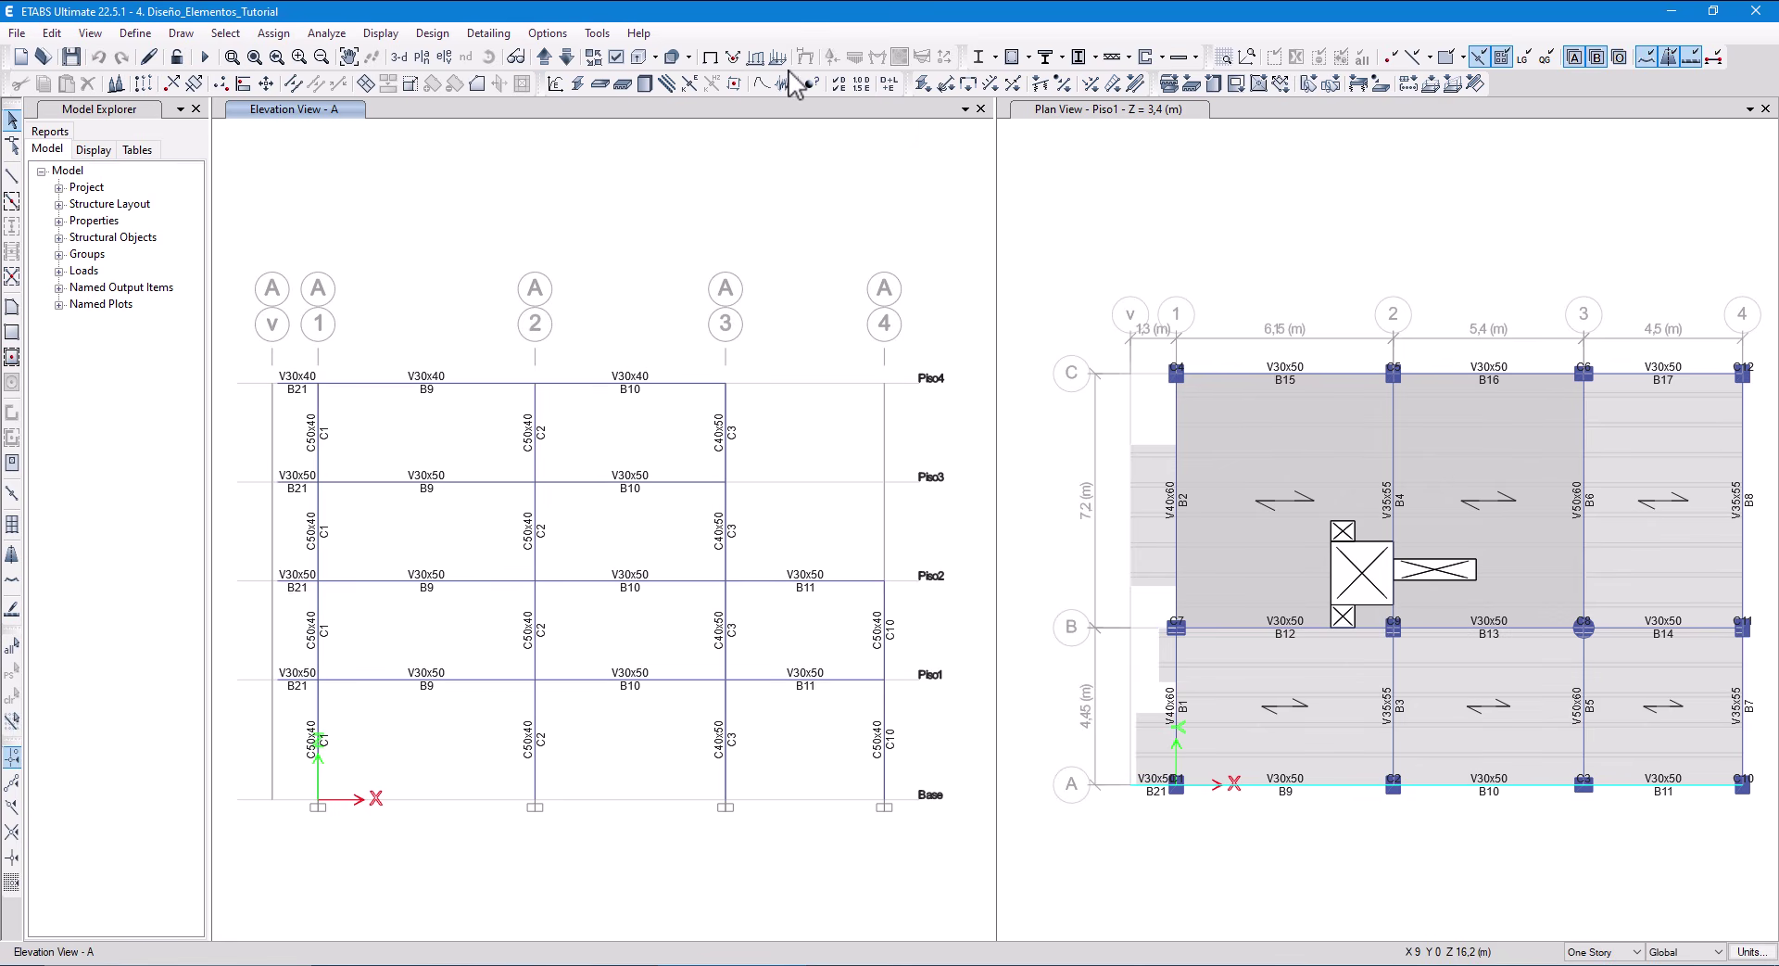
Review the model's existing frame sections without changing them and return to the Excel column workbook.
click(578, 84)
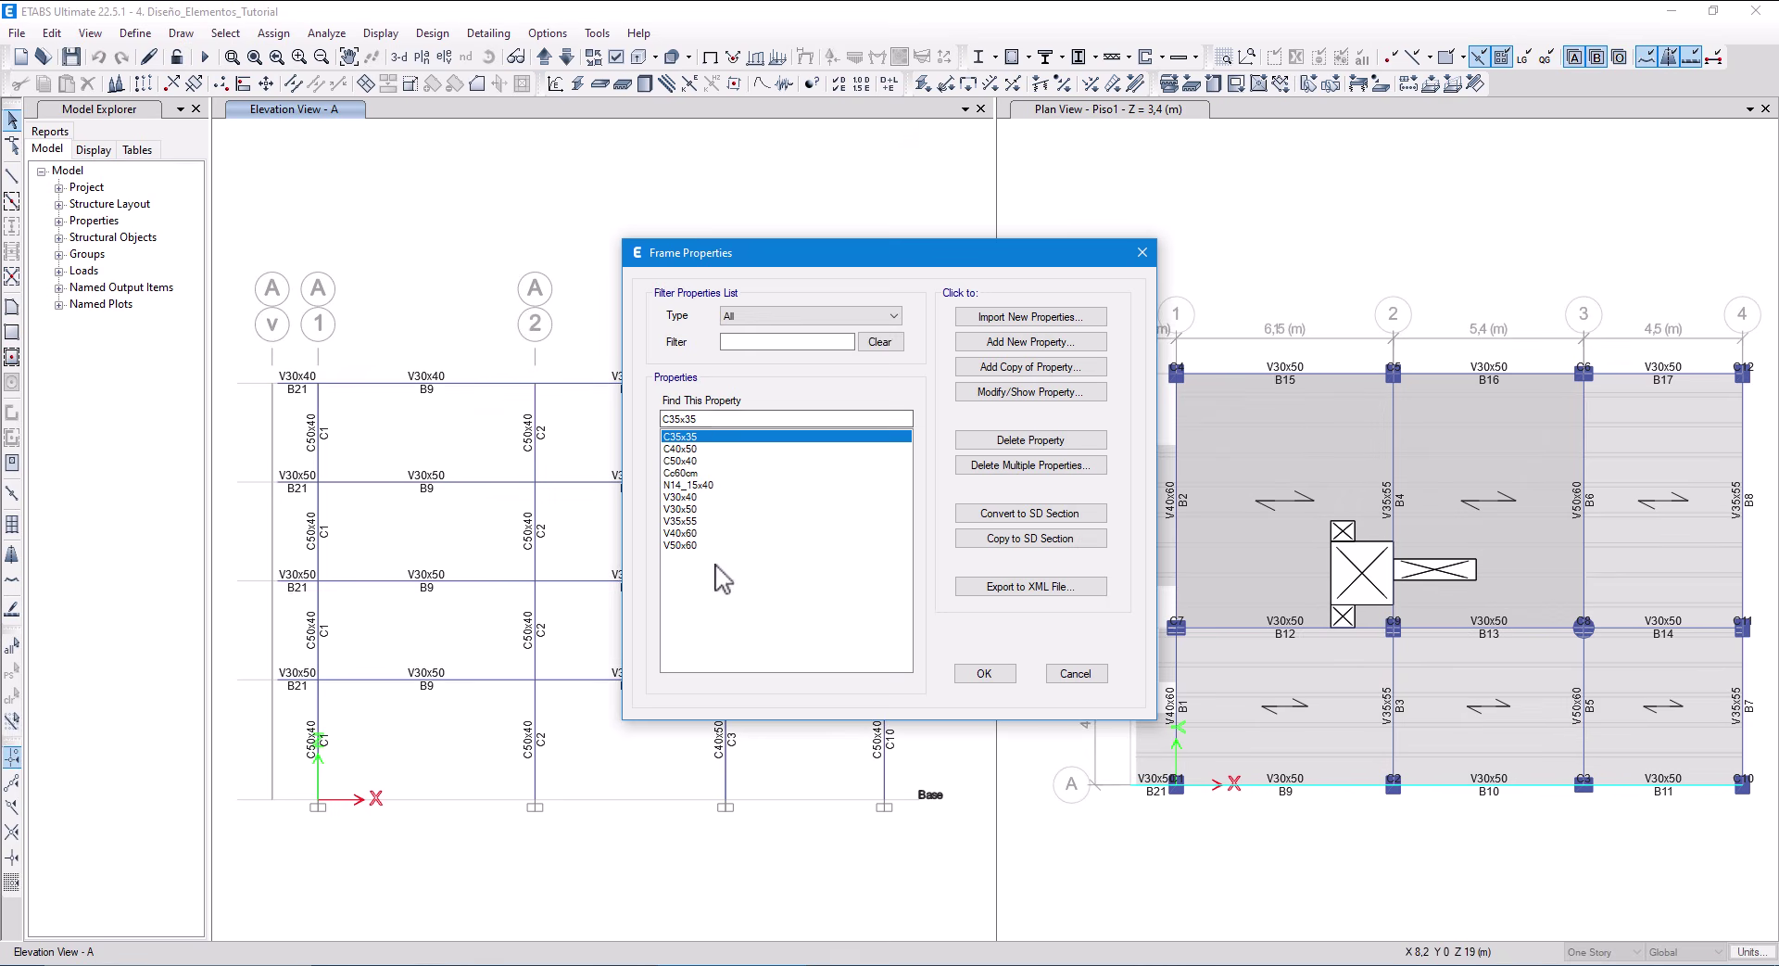
click(1076, 673)
key(alt+Tab)
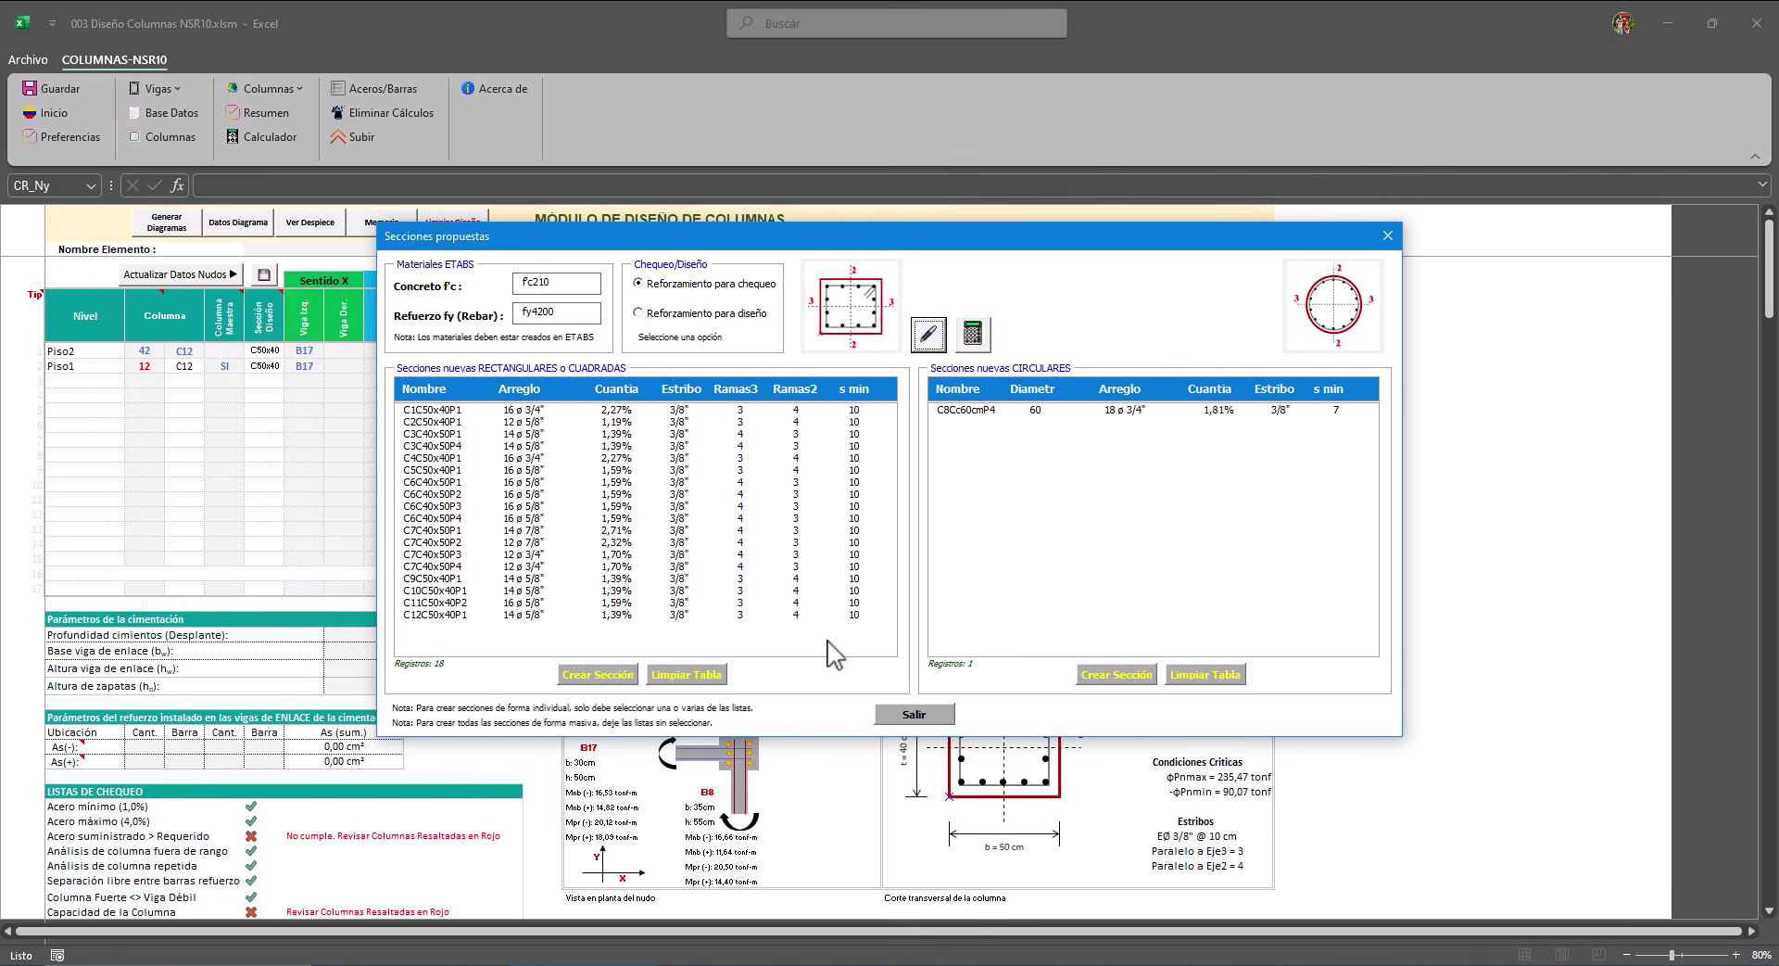
Try the Reforzamiento para diseño option and restore Reforzamiento para chequeo.
click(664, 315)
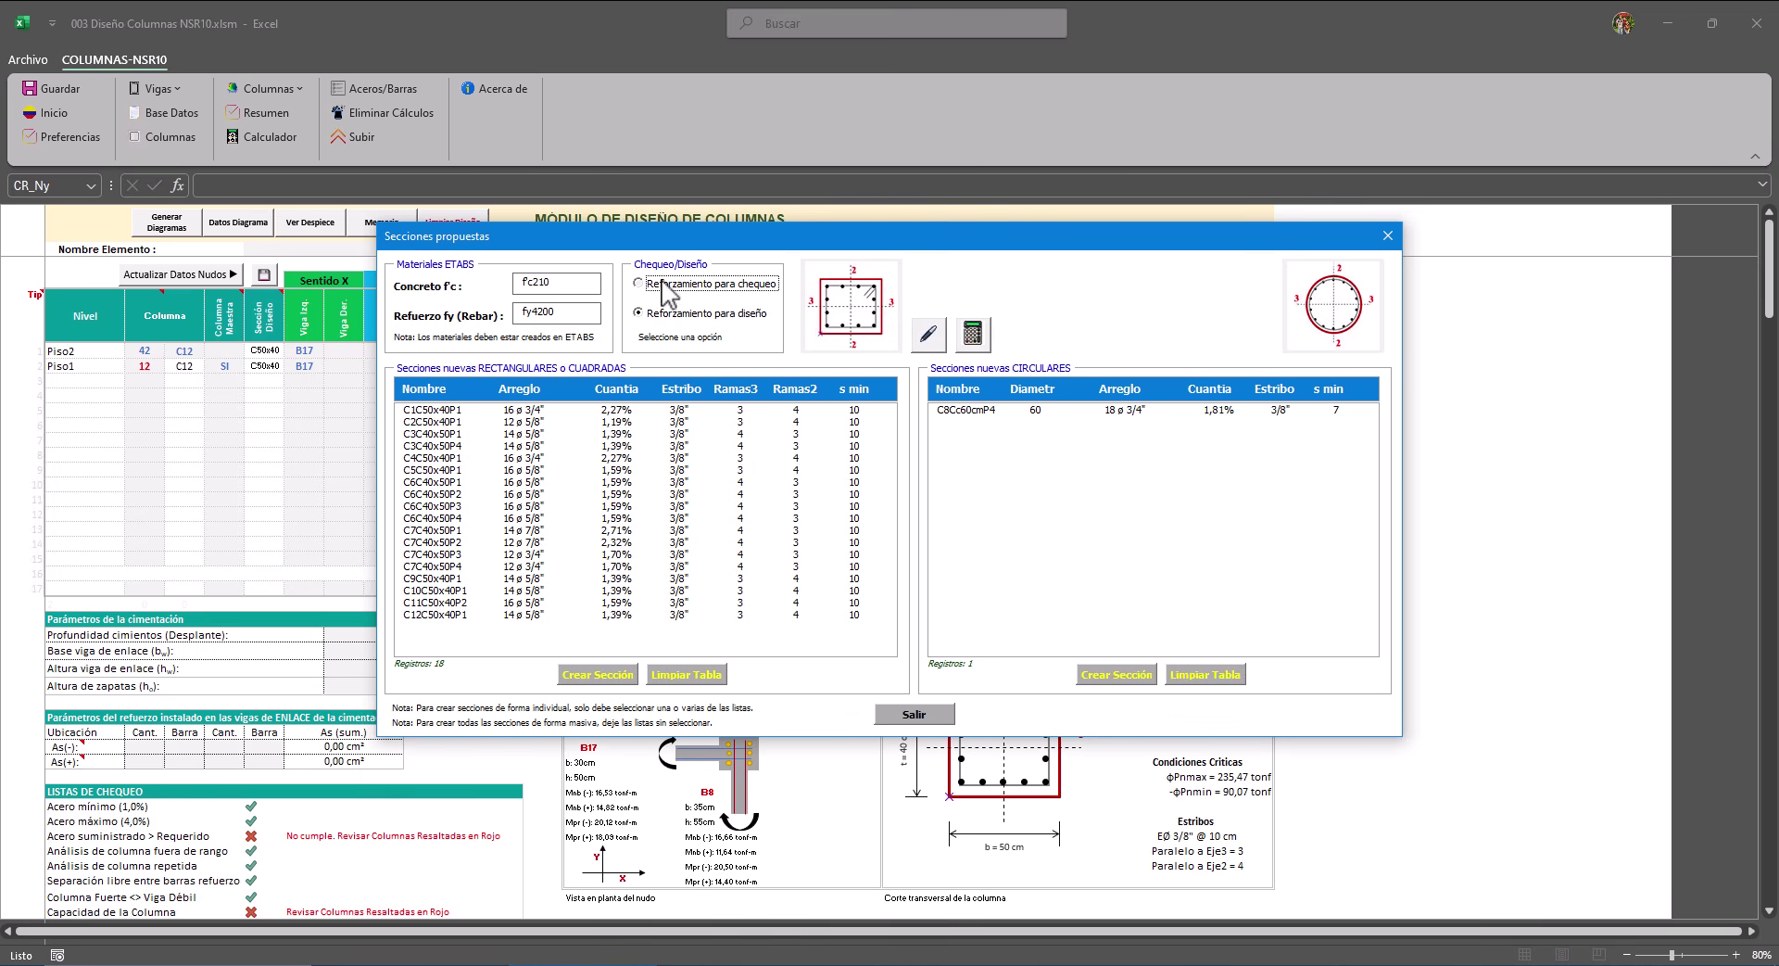
click(664, 313)
click(669, 284)
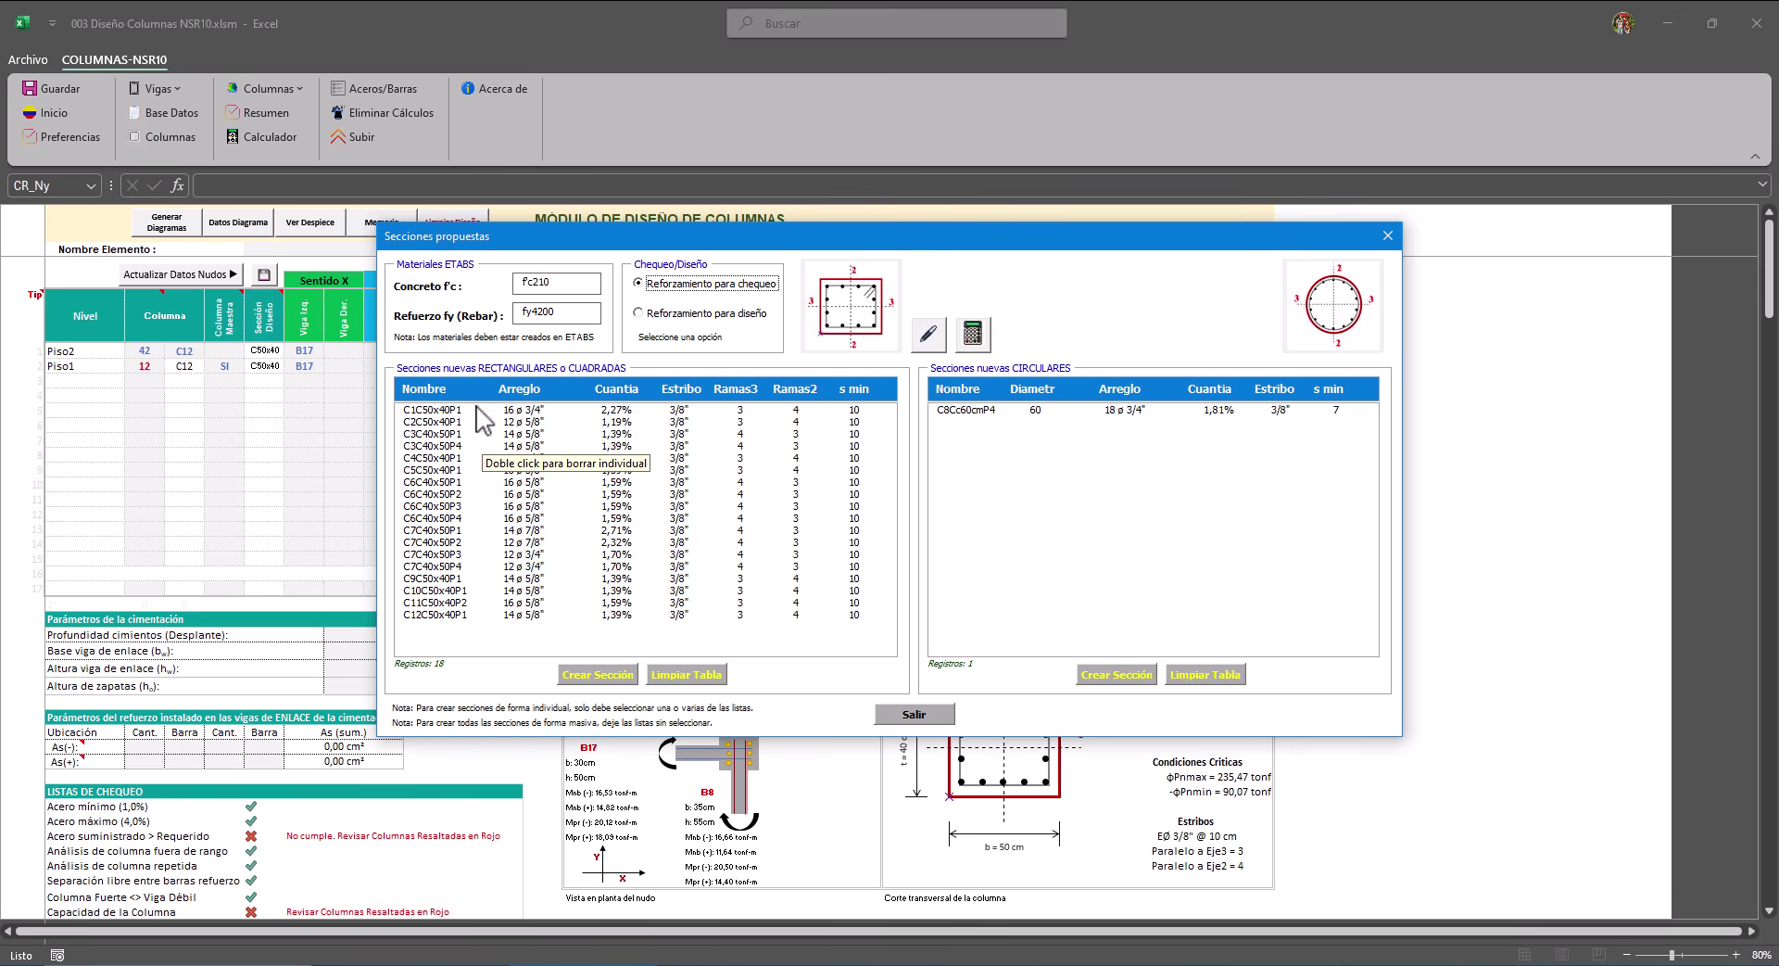
click(686, 314)
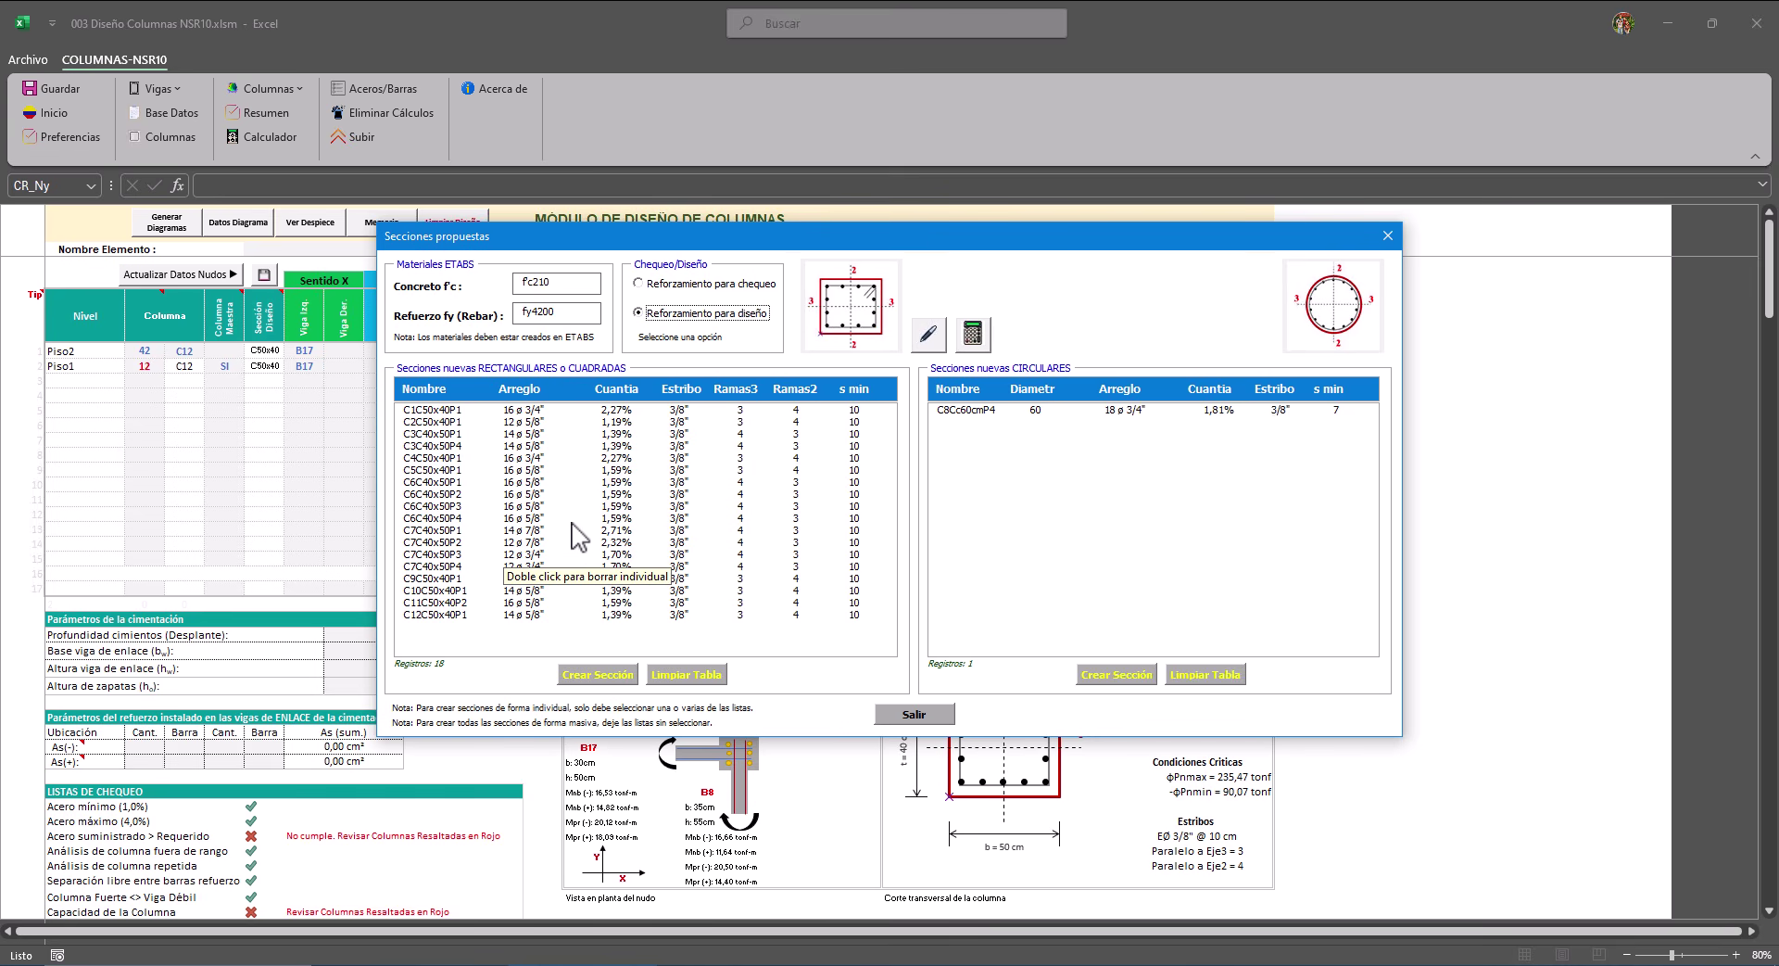
click(675, 283)
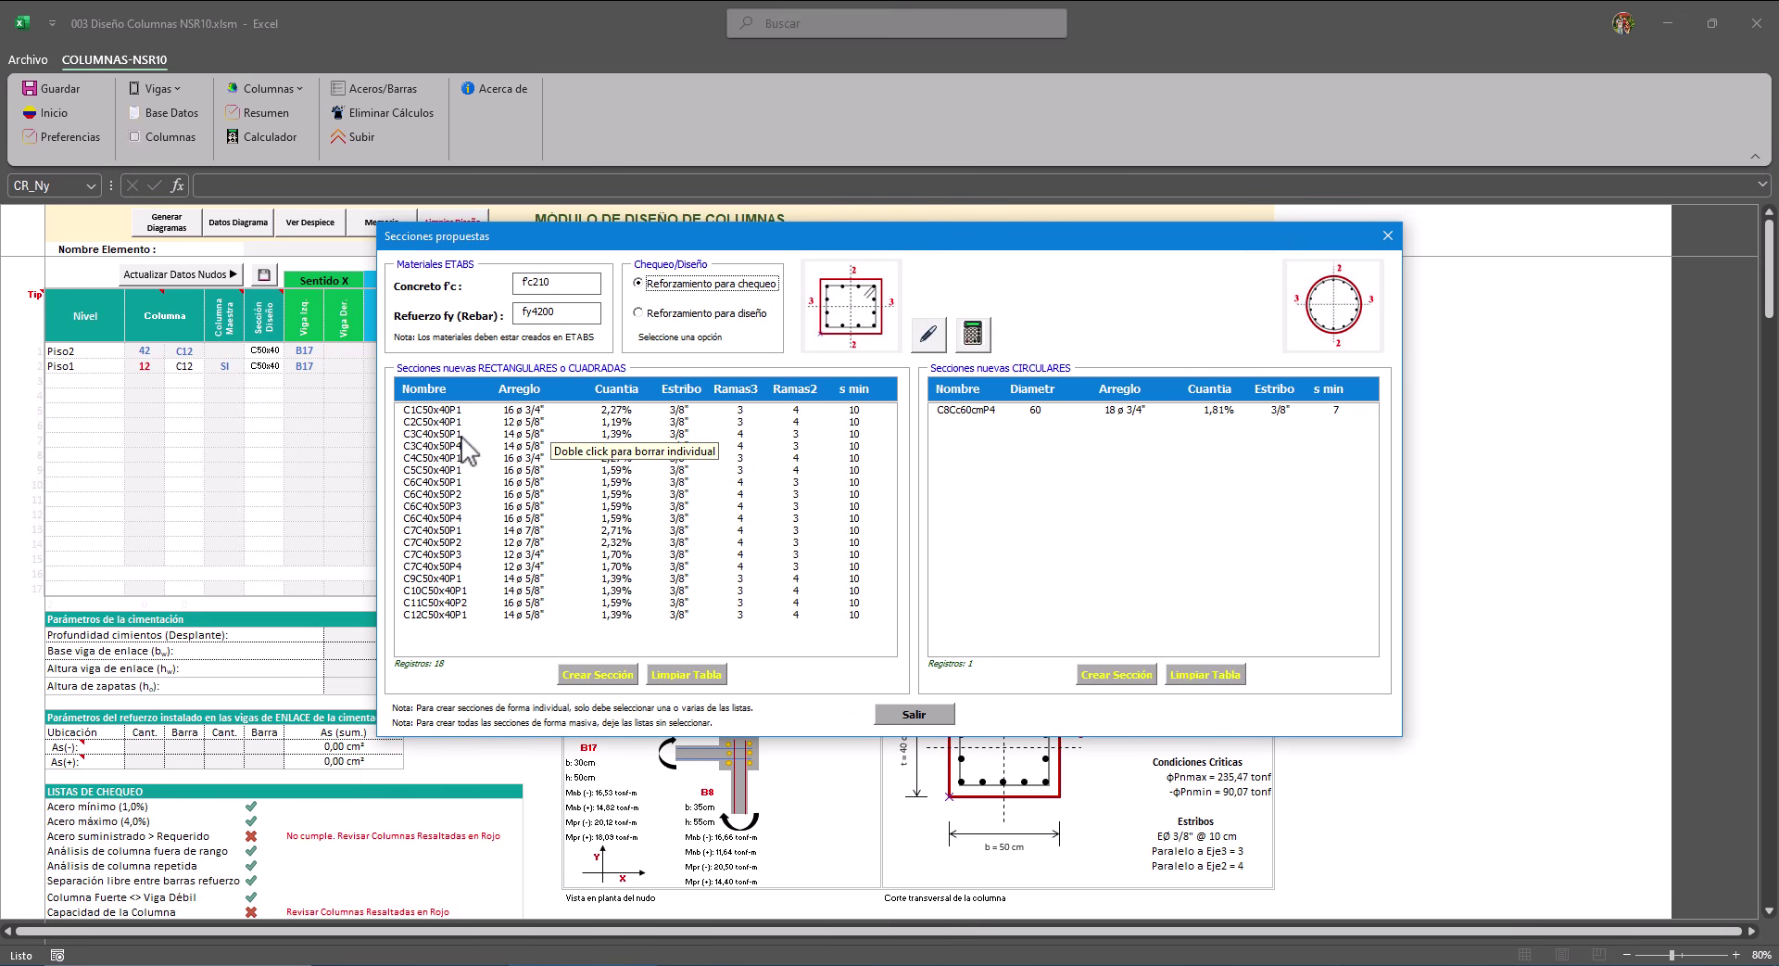
Create all the proposed rectangular column sections in ETABS.
click(600, 674)
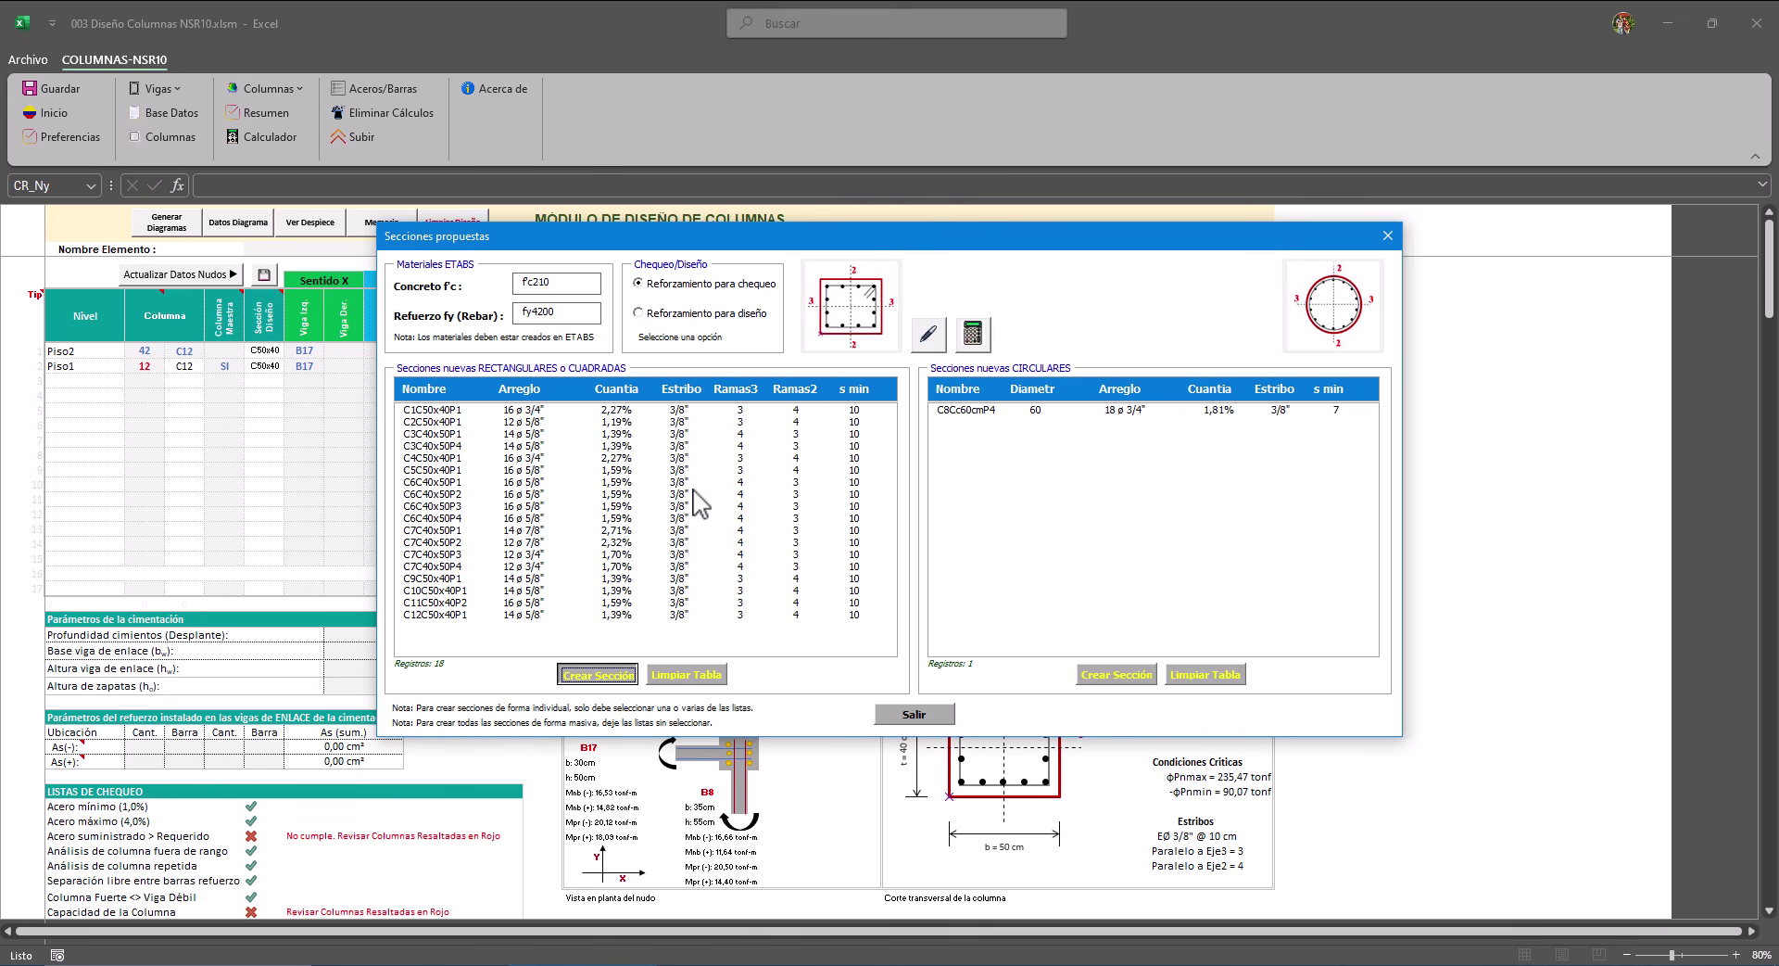
click(603, 675)
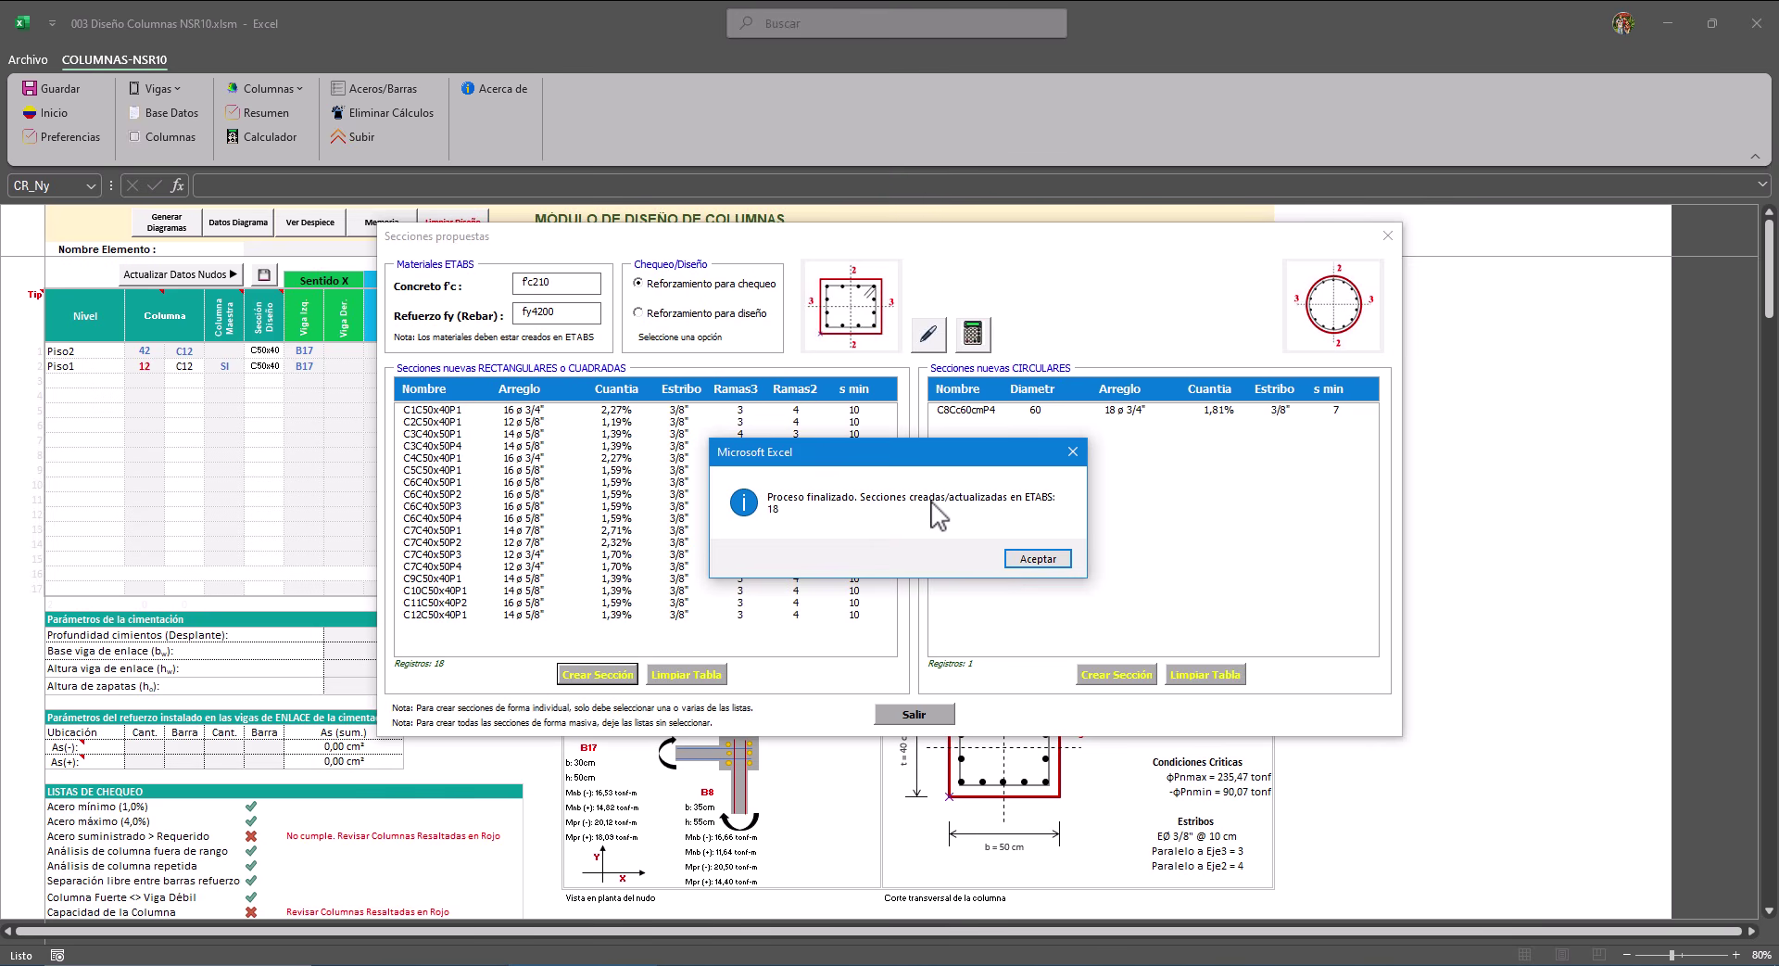
click(1038, 558)
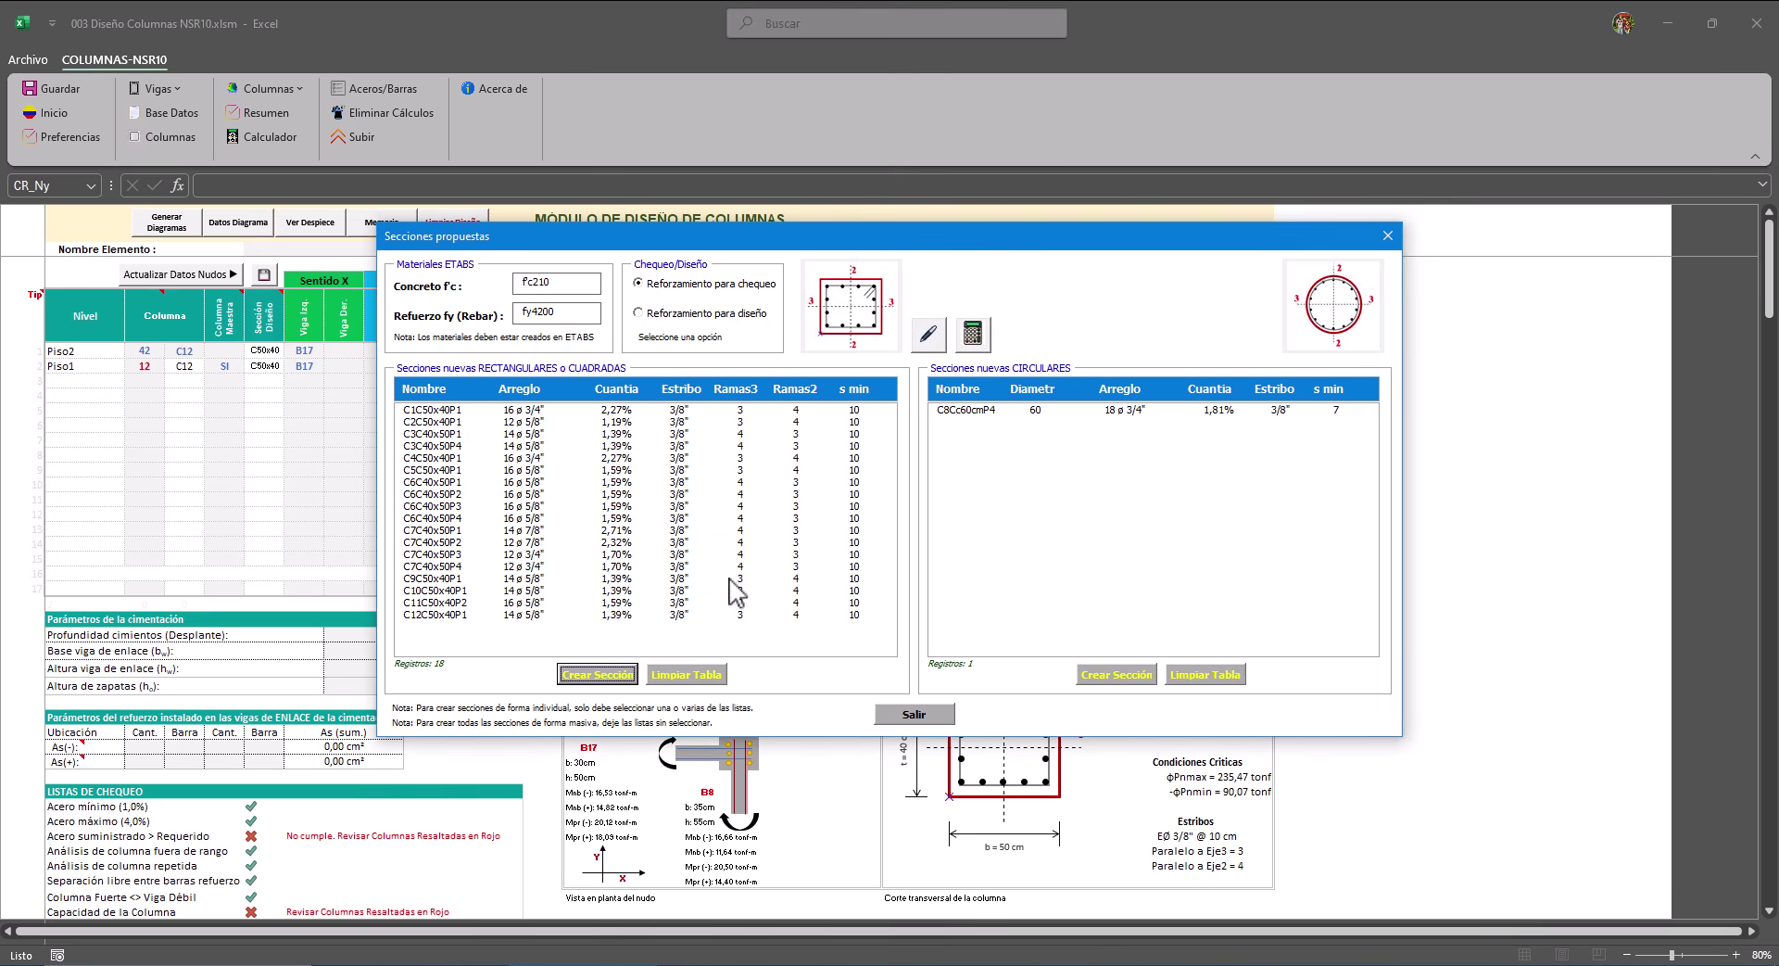
Create the circular section C8Cc60cmP4 in ETABS and close the proposed sections dialog.
click(1124, 675)
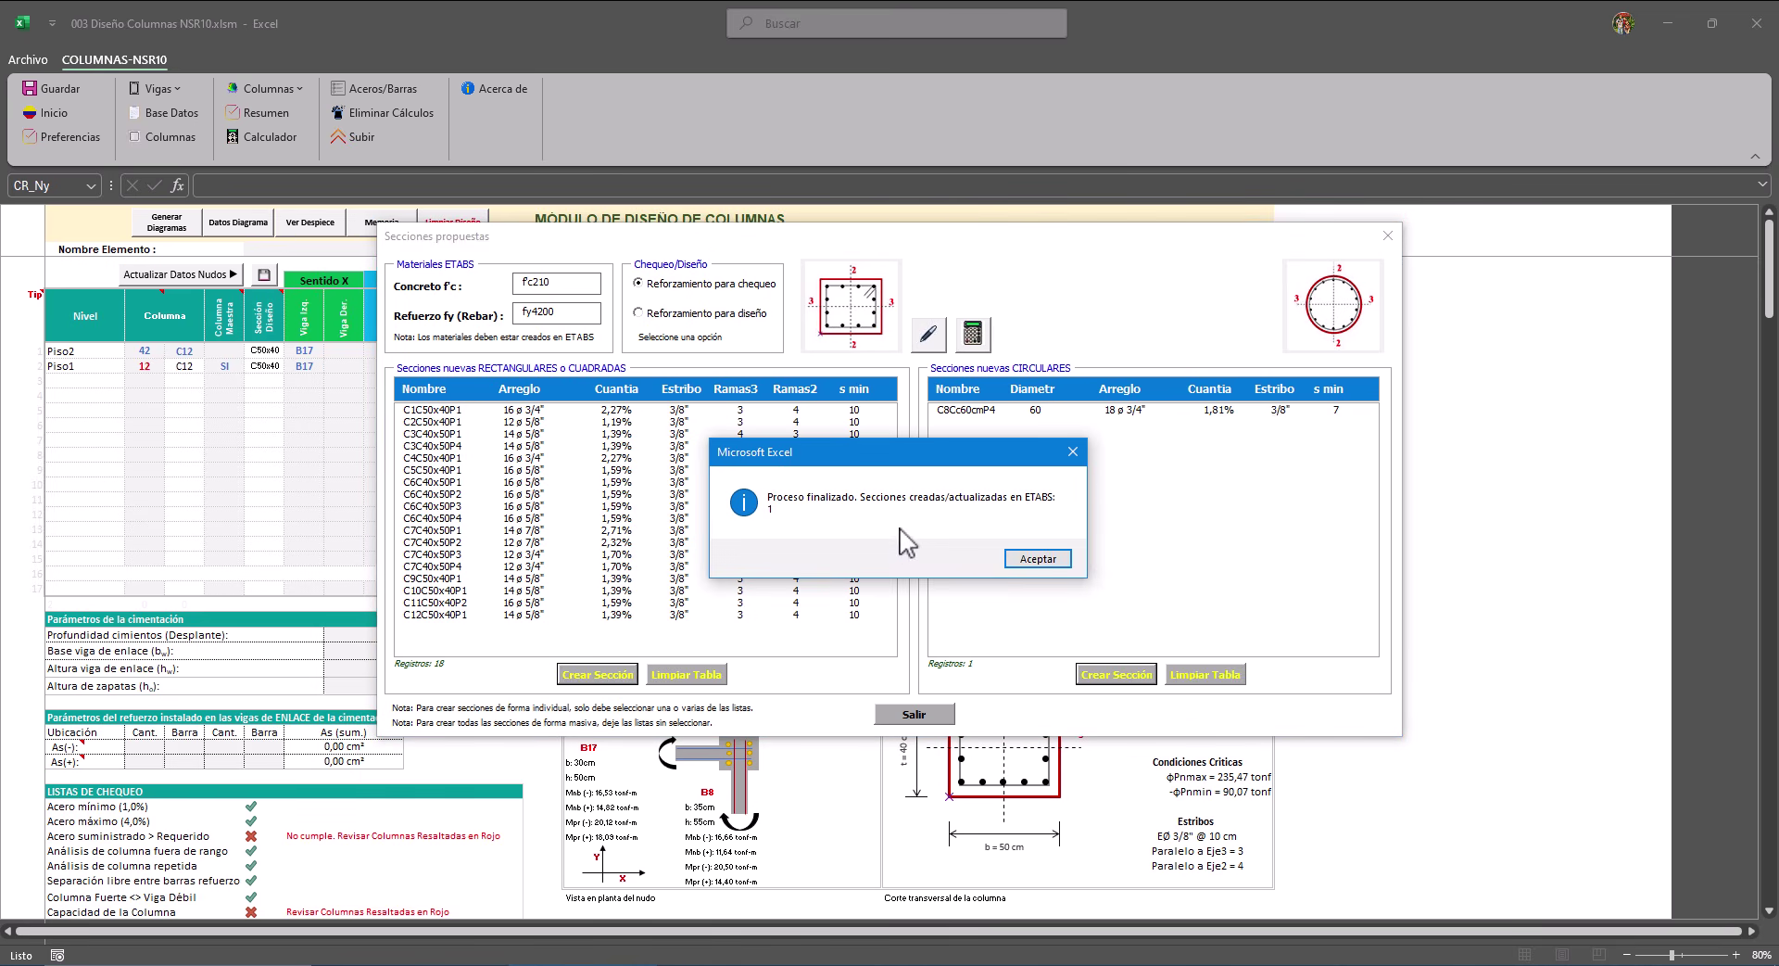
click(1054, 560)
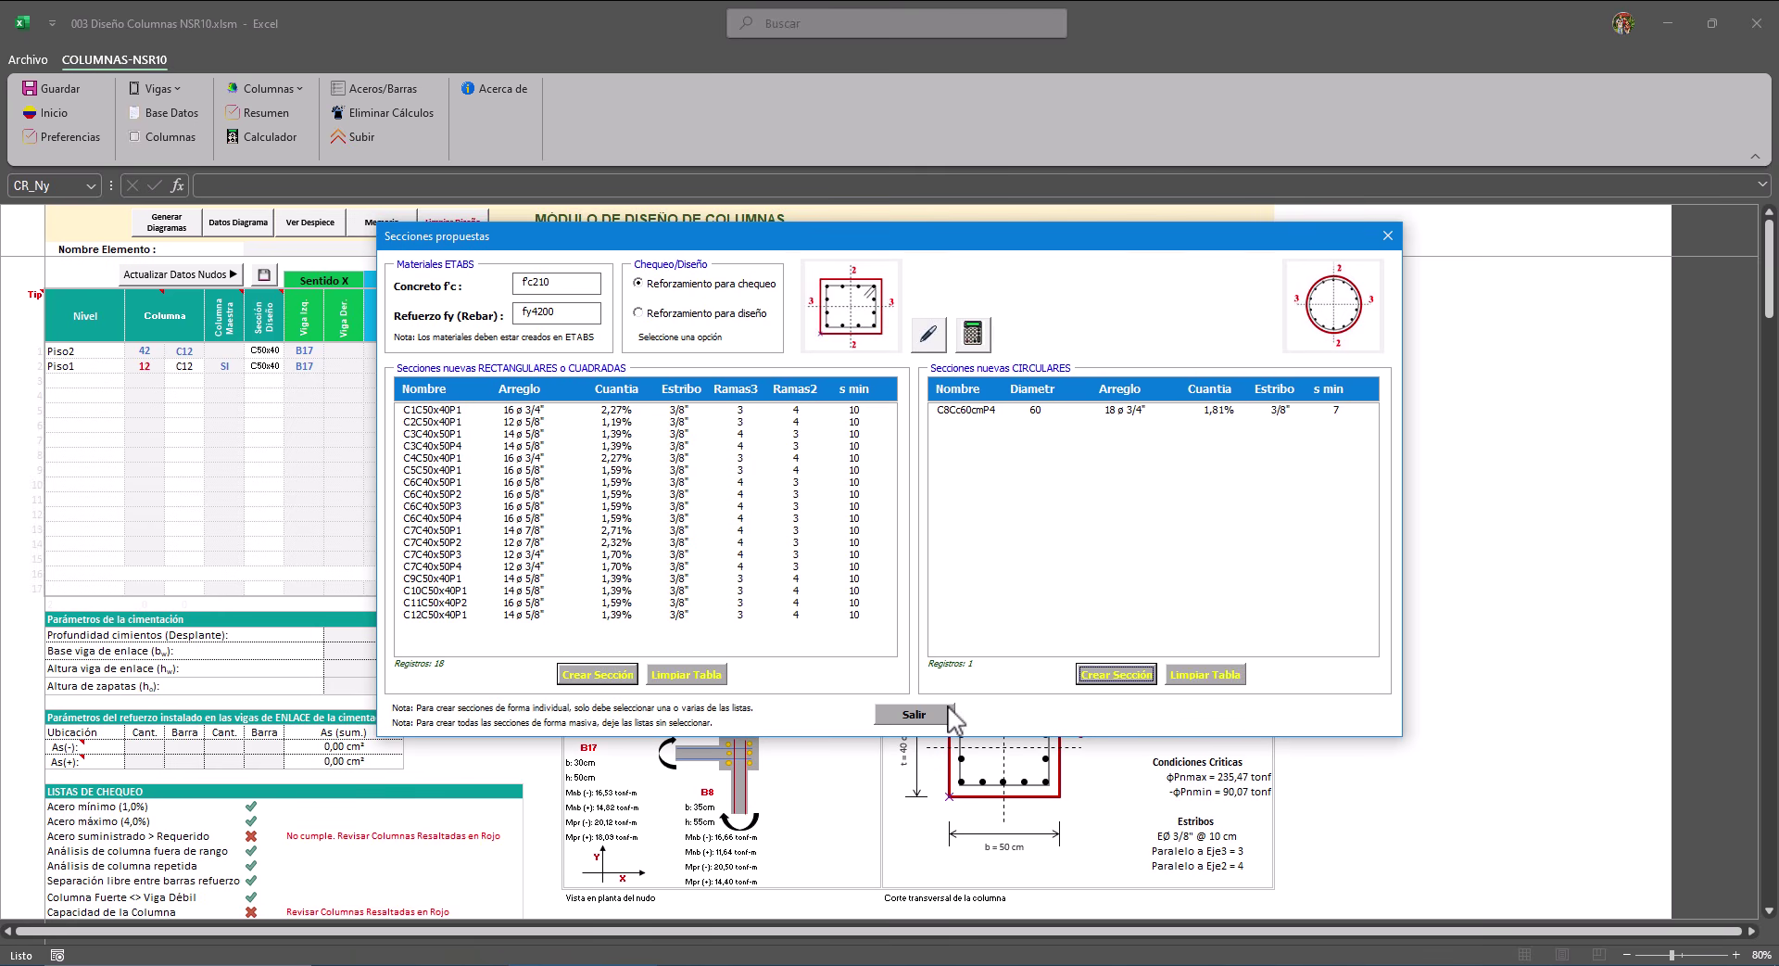
click(918, 714)
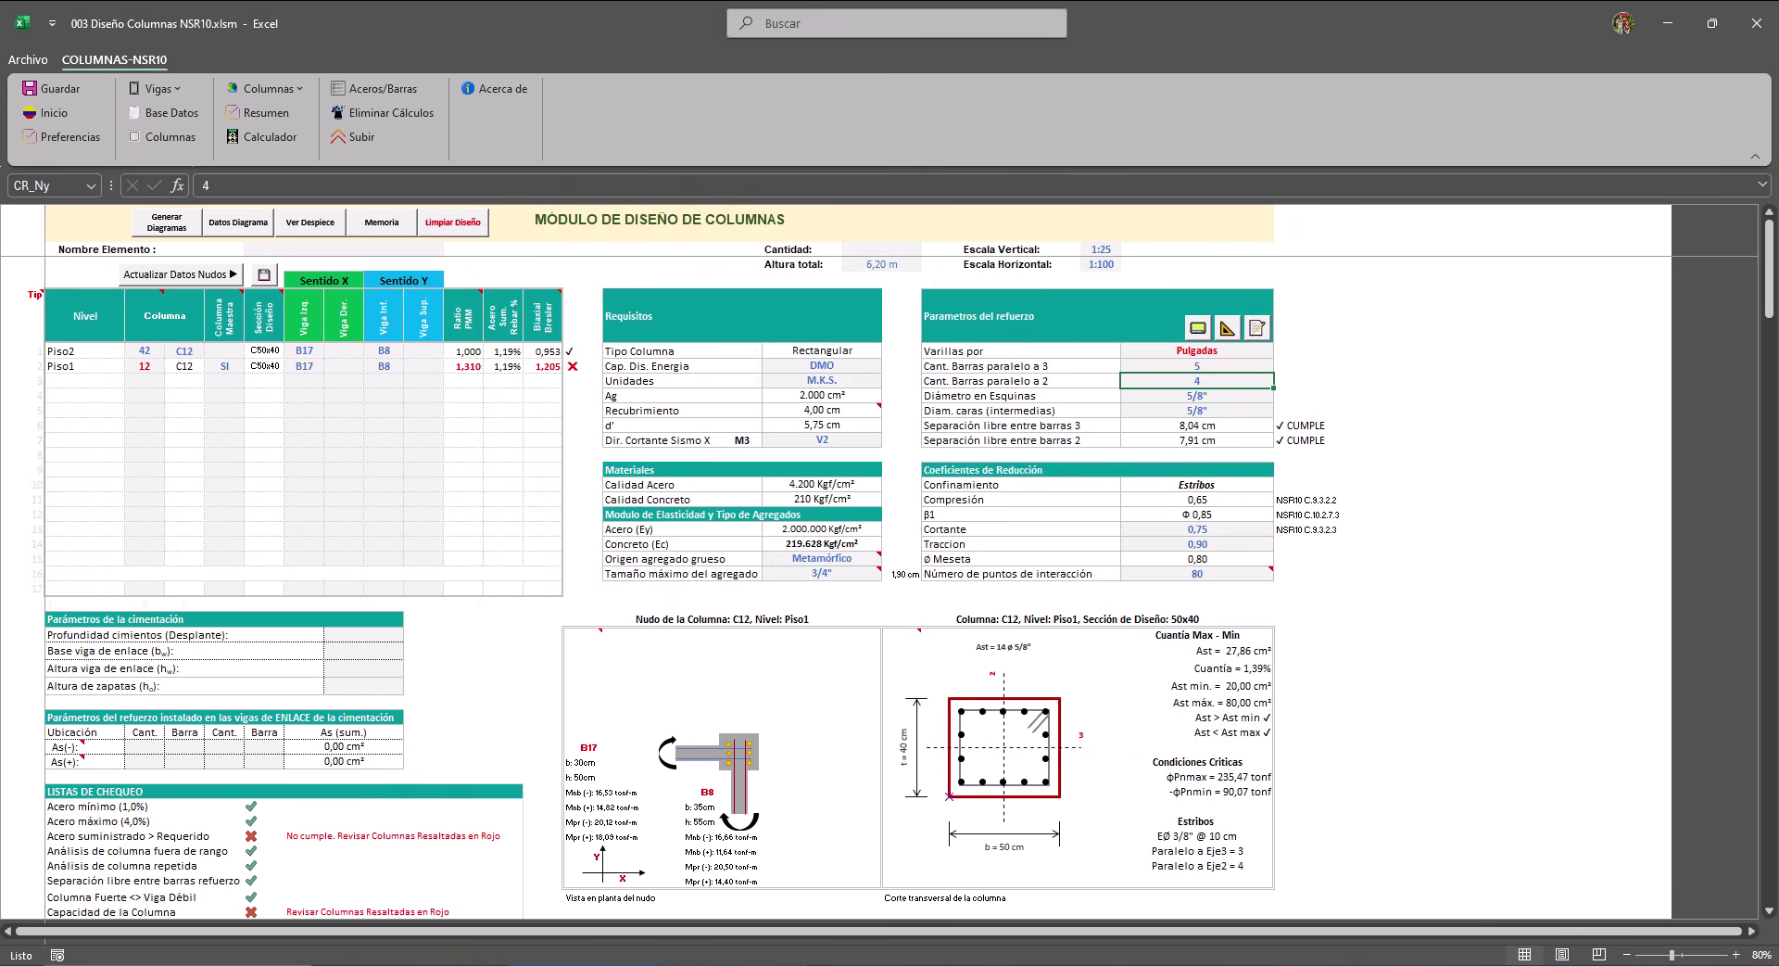
Switch to ETABS and check the frame properties list for the new column sections, including C8Cc60cmP4.
key(alt+Tab)
click(579, 87)
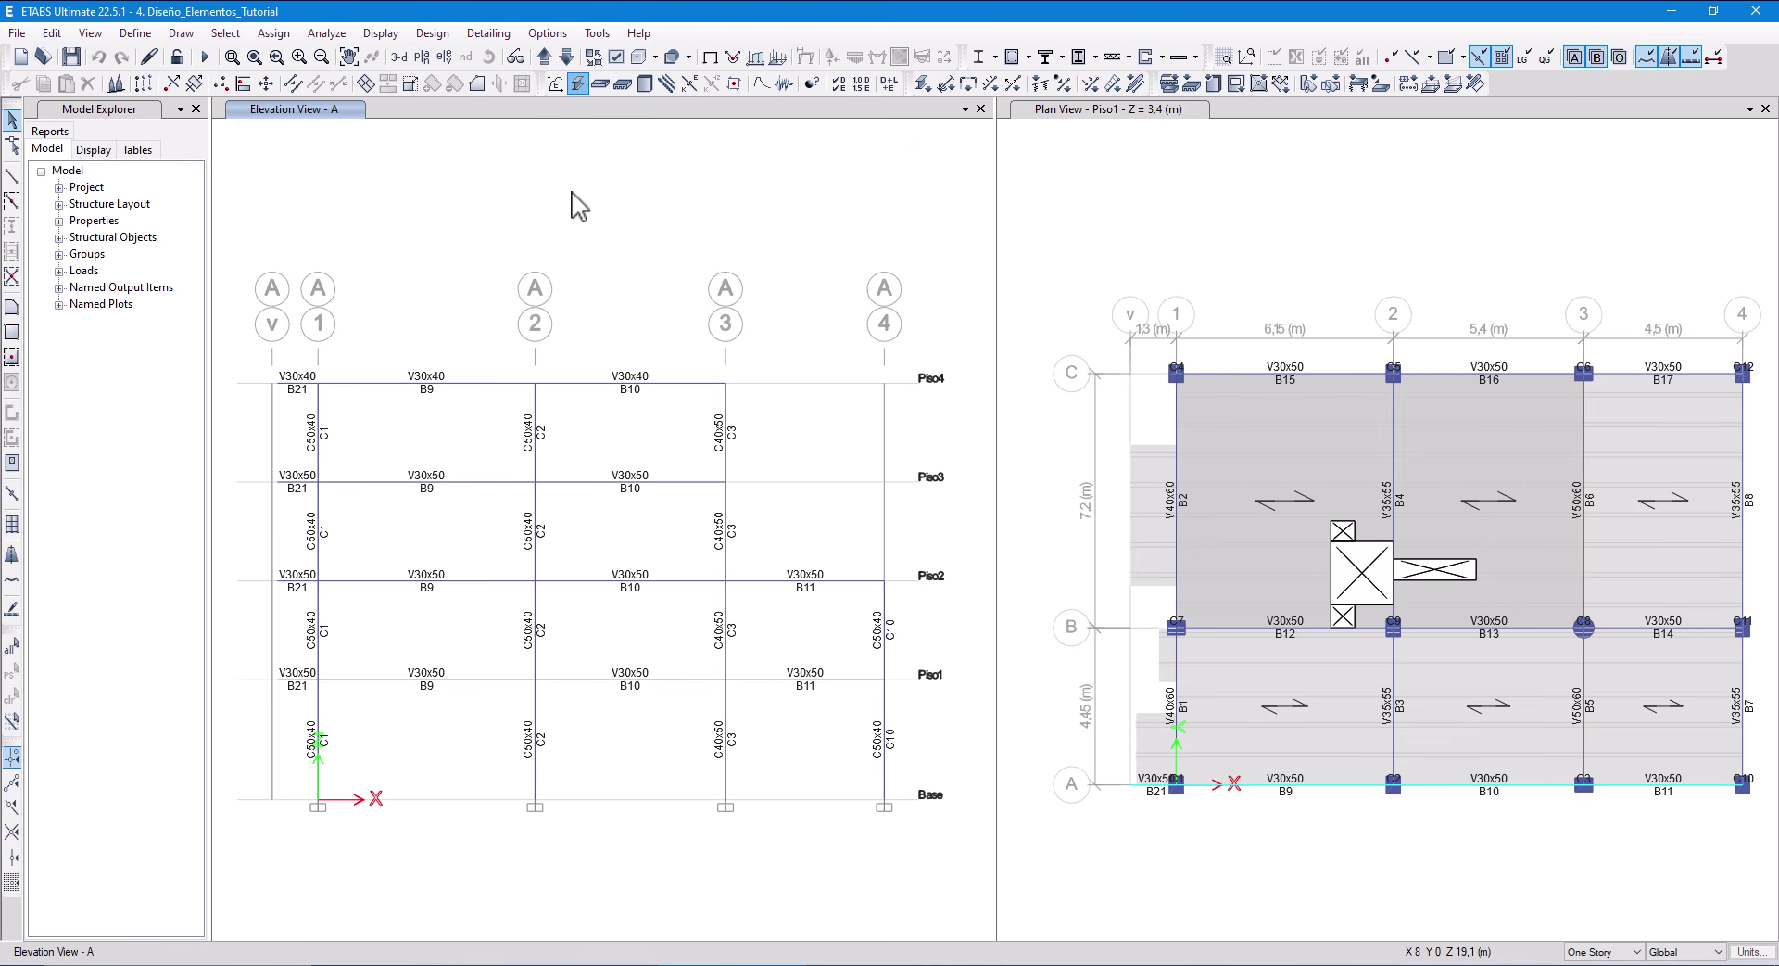
mouse_move(908, 463)
mouse_down()
mouse_move(905, 506)
mouse_move(883, 443)
mouse_up()
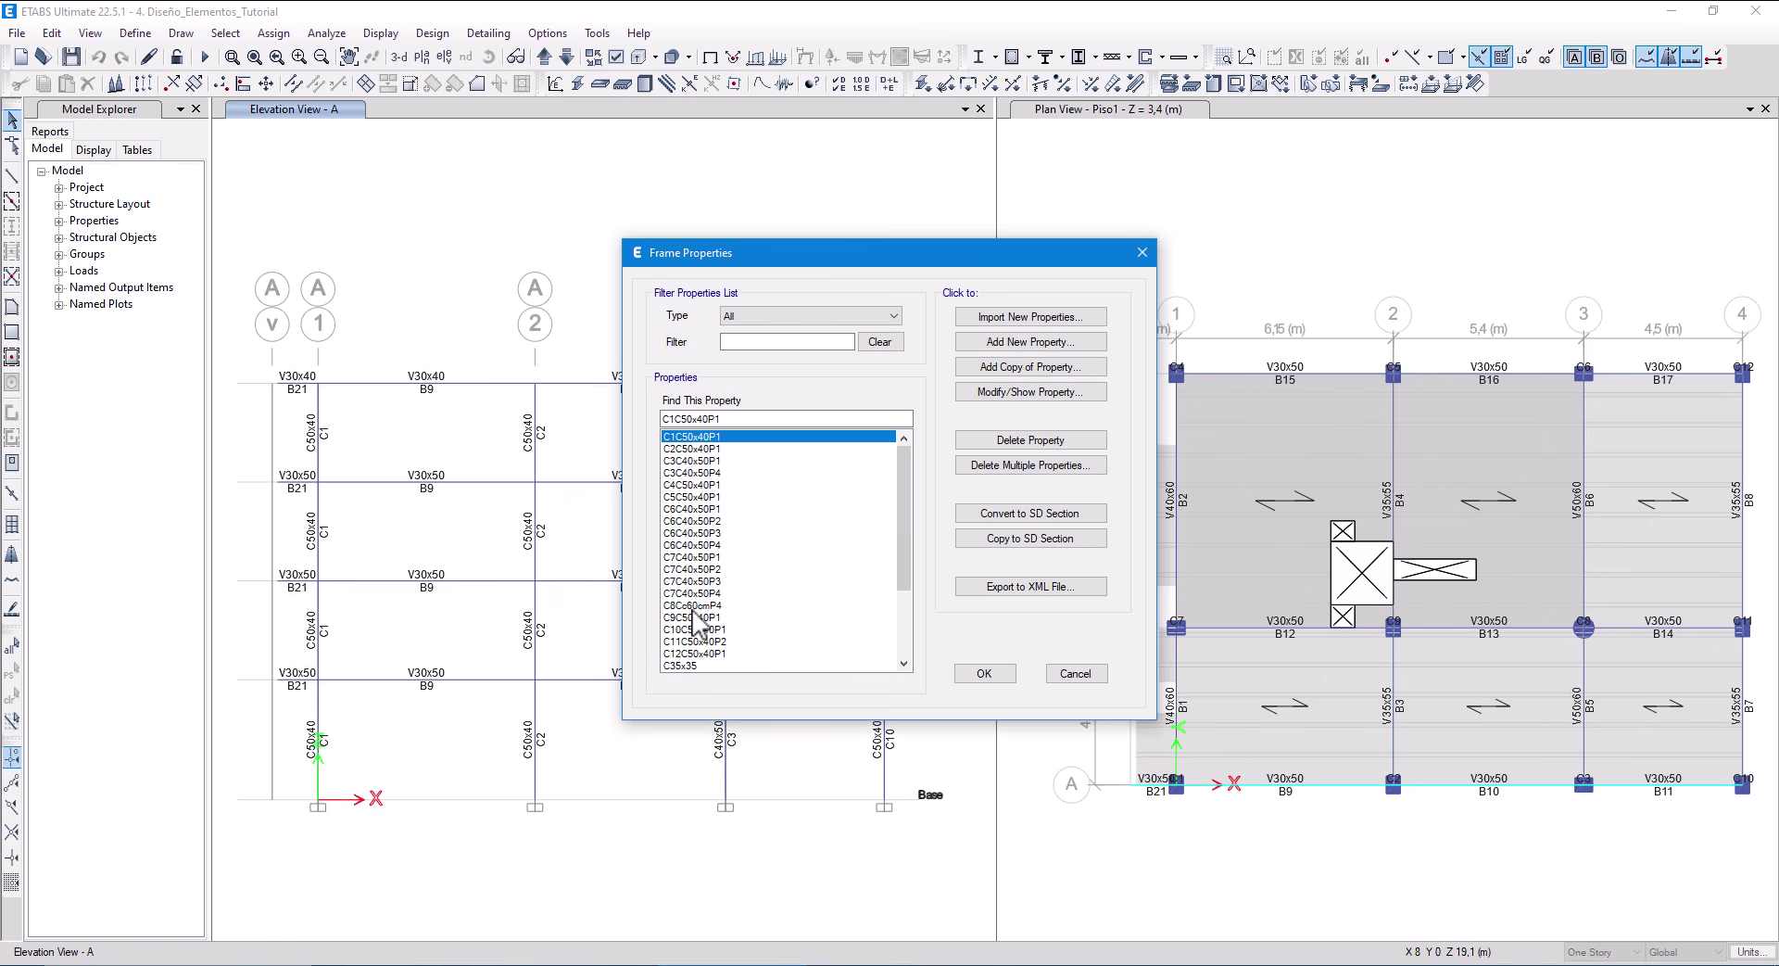
click(691, 606)
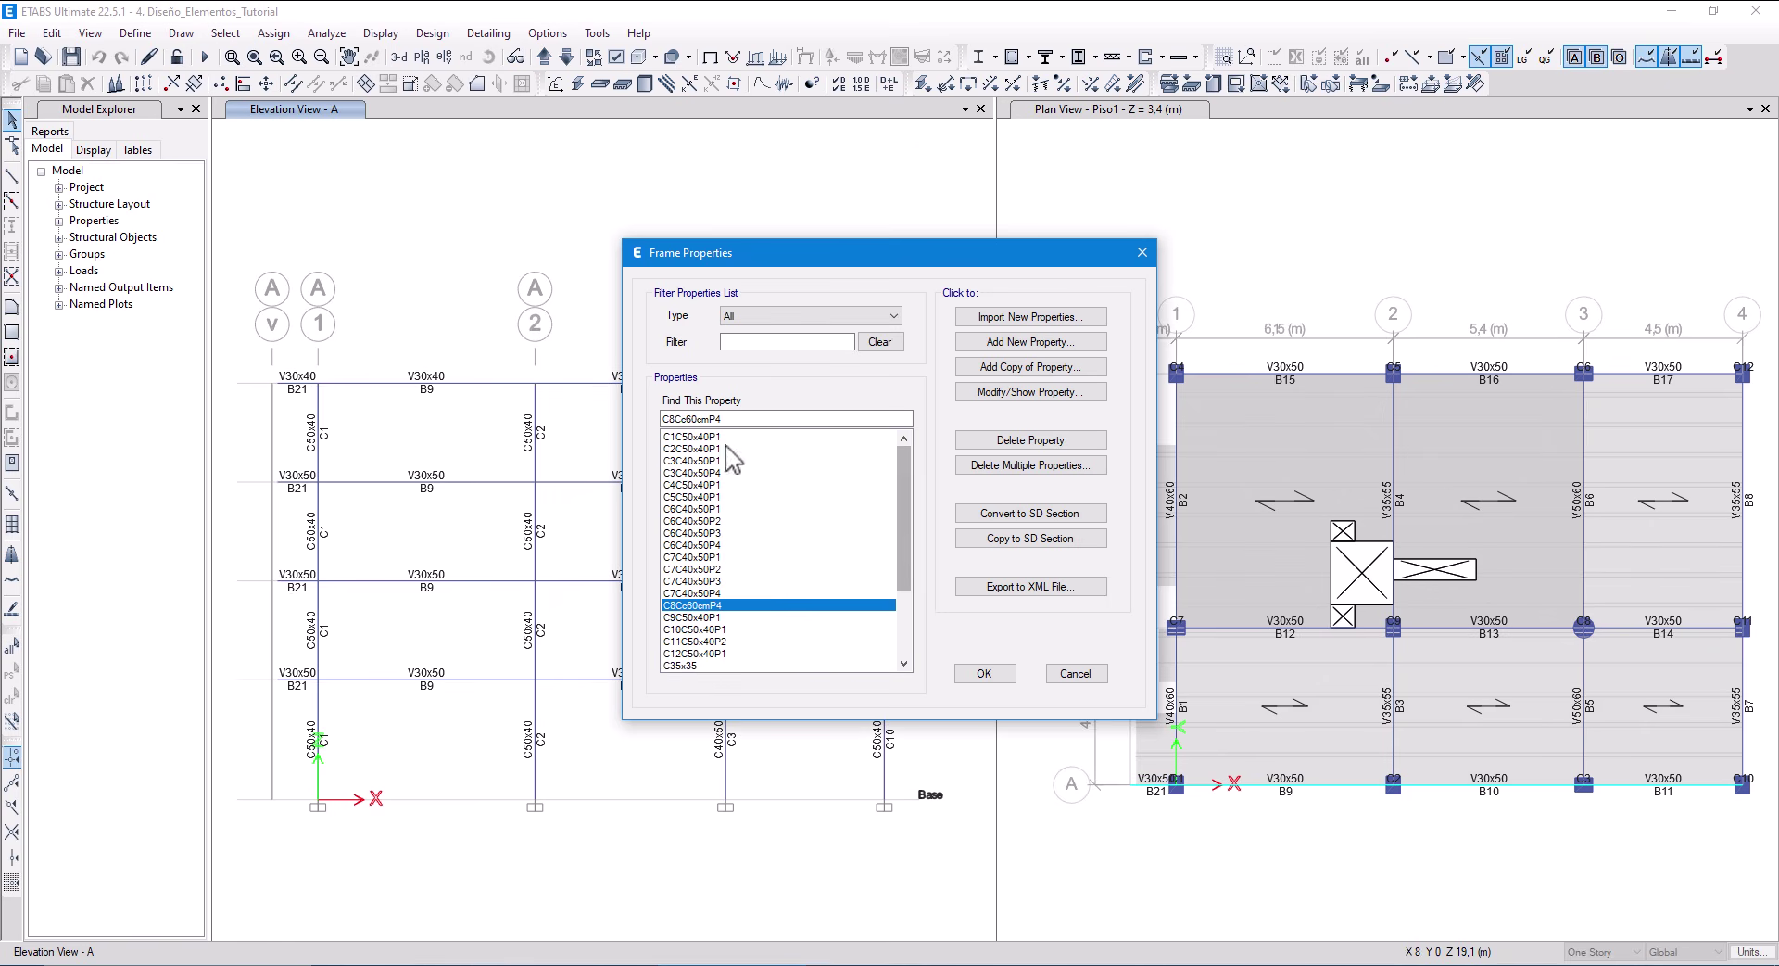
Examine the section properties and reinforcement data of C1C50x40P1, including its check/design setting, without changing anything.
click(693, 436)
click(1066, 392)
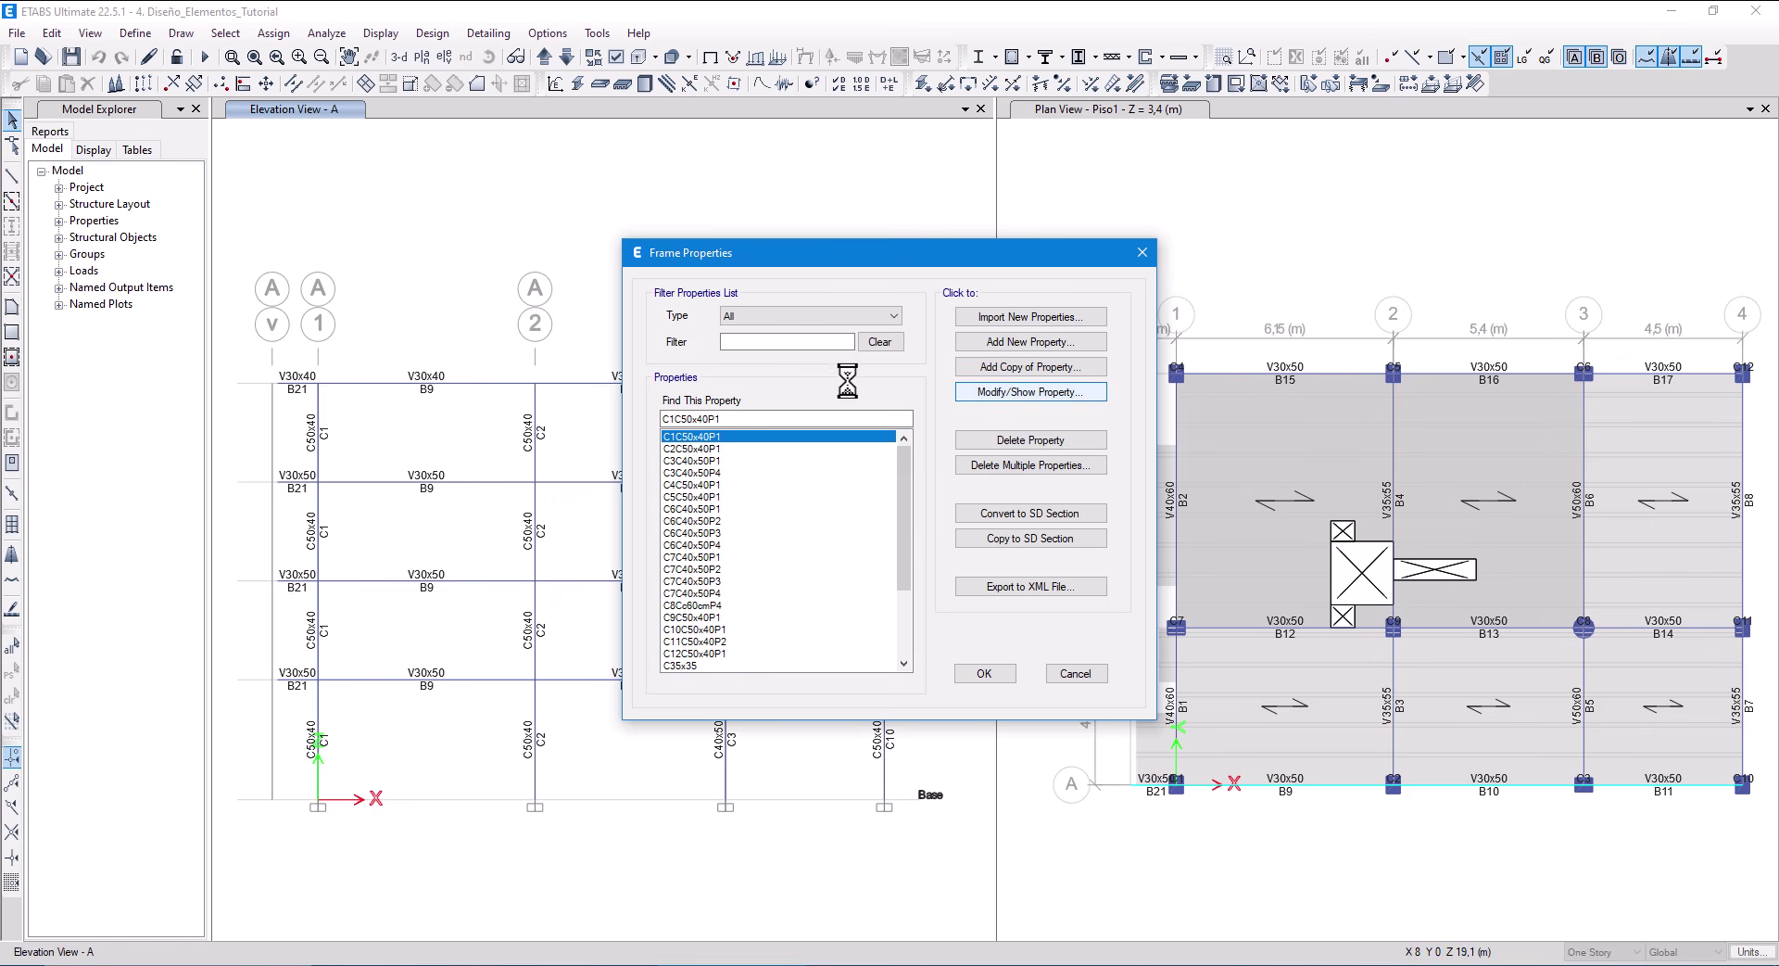
click(1100, 559)
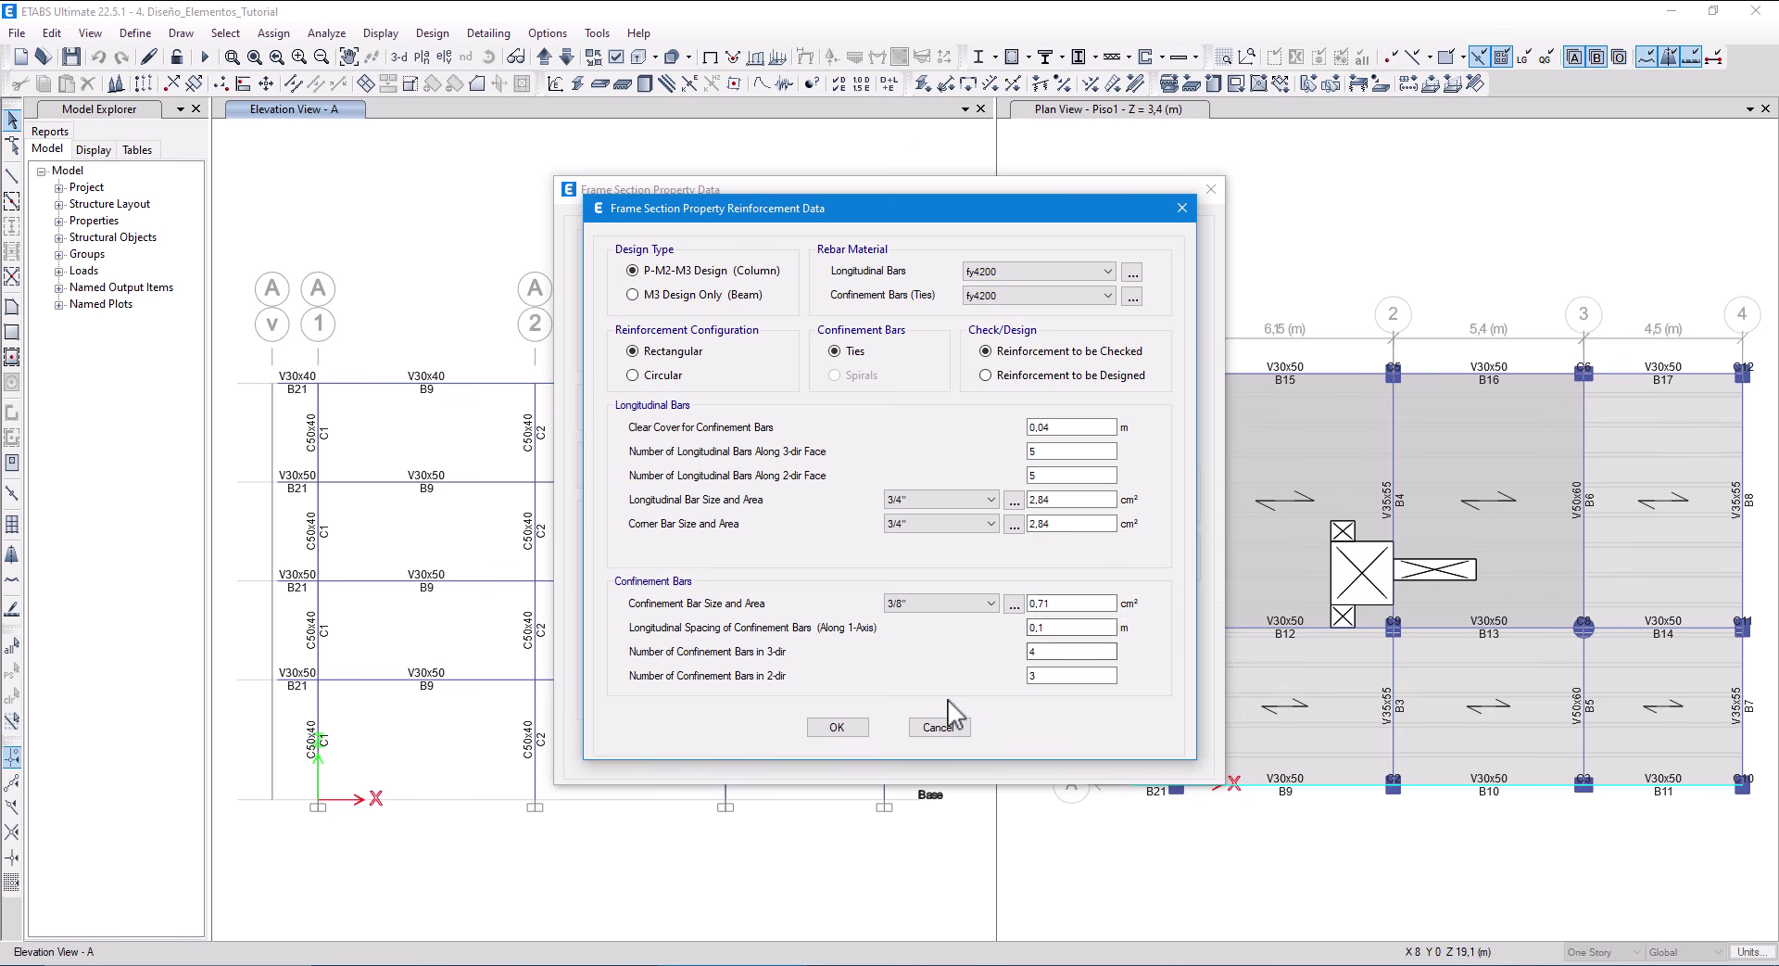
click(936, 726)
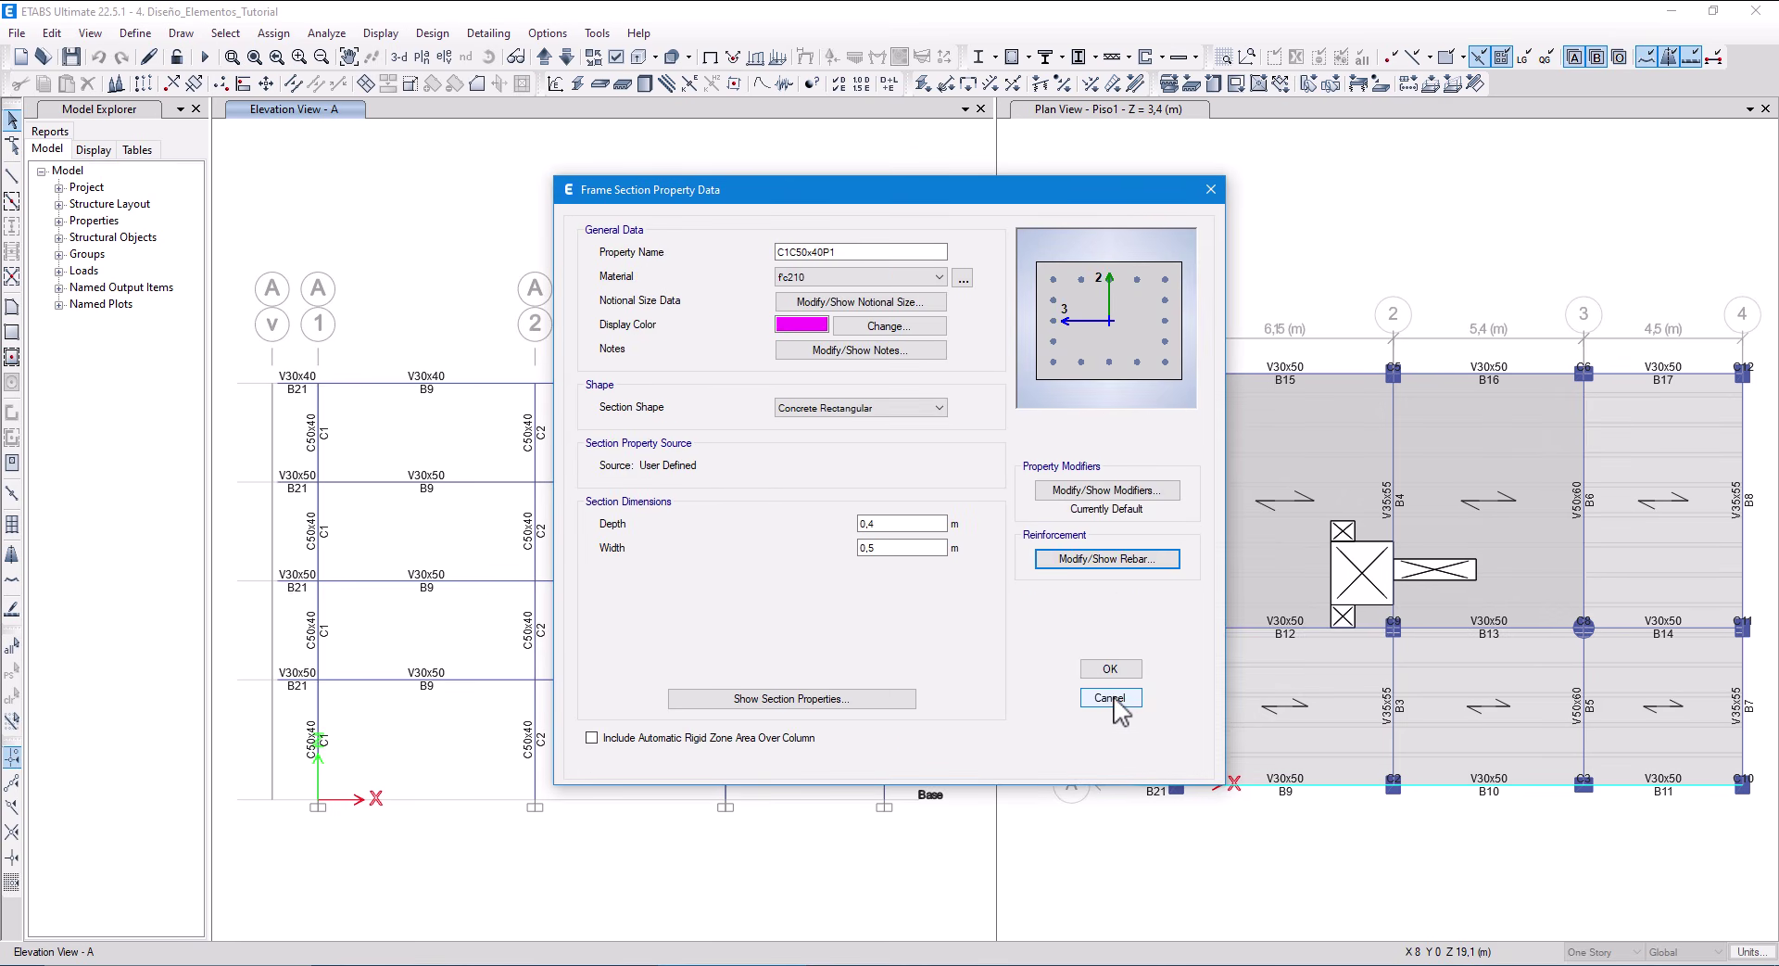
click(1107, 558)
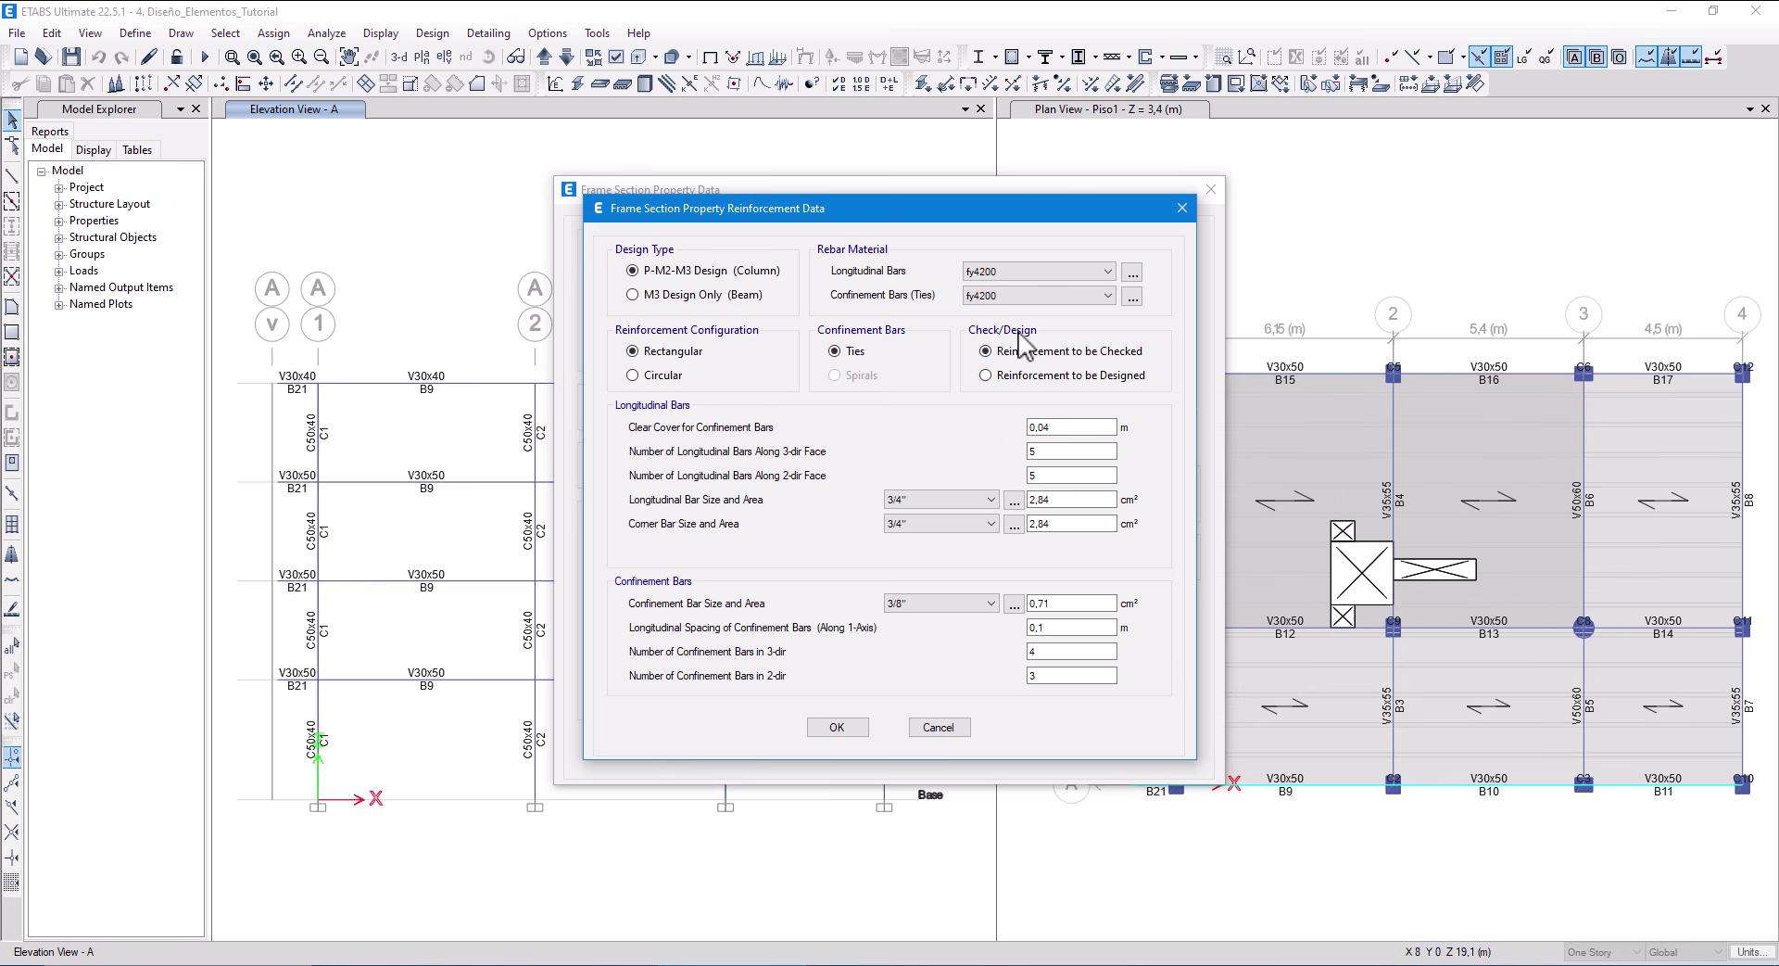
click(938, 727)
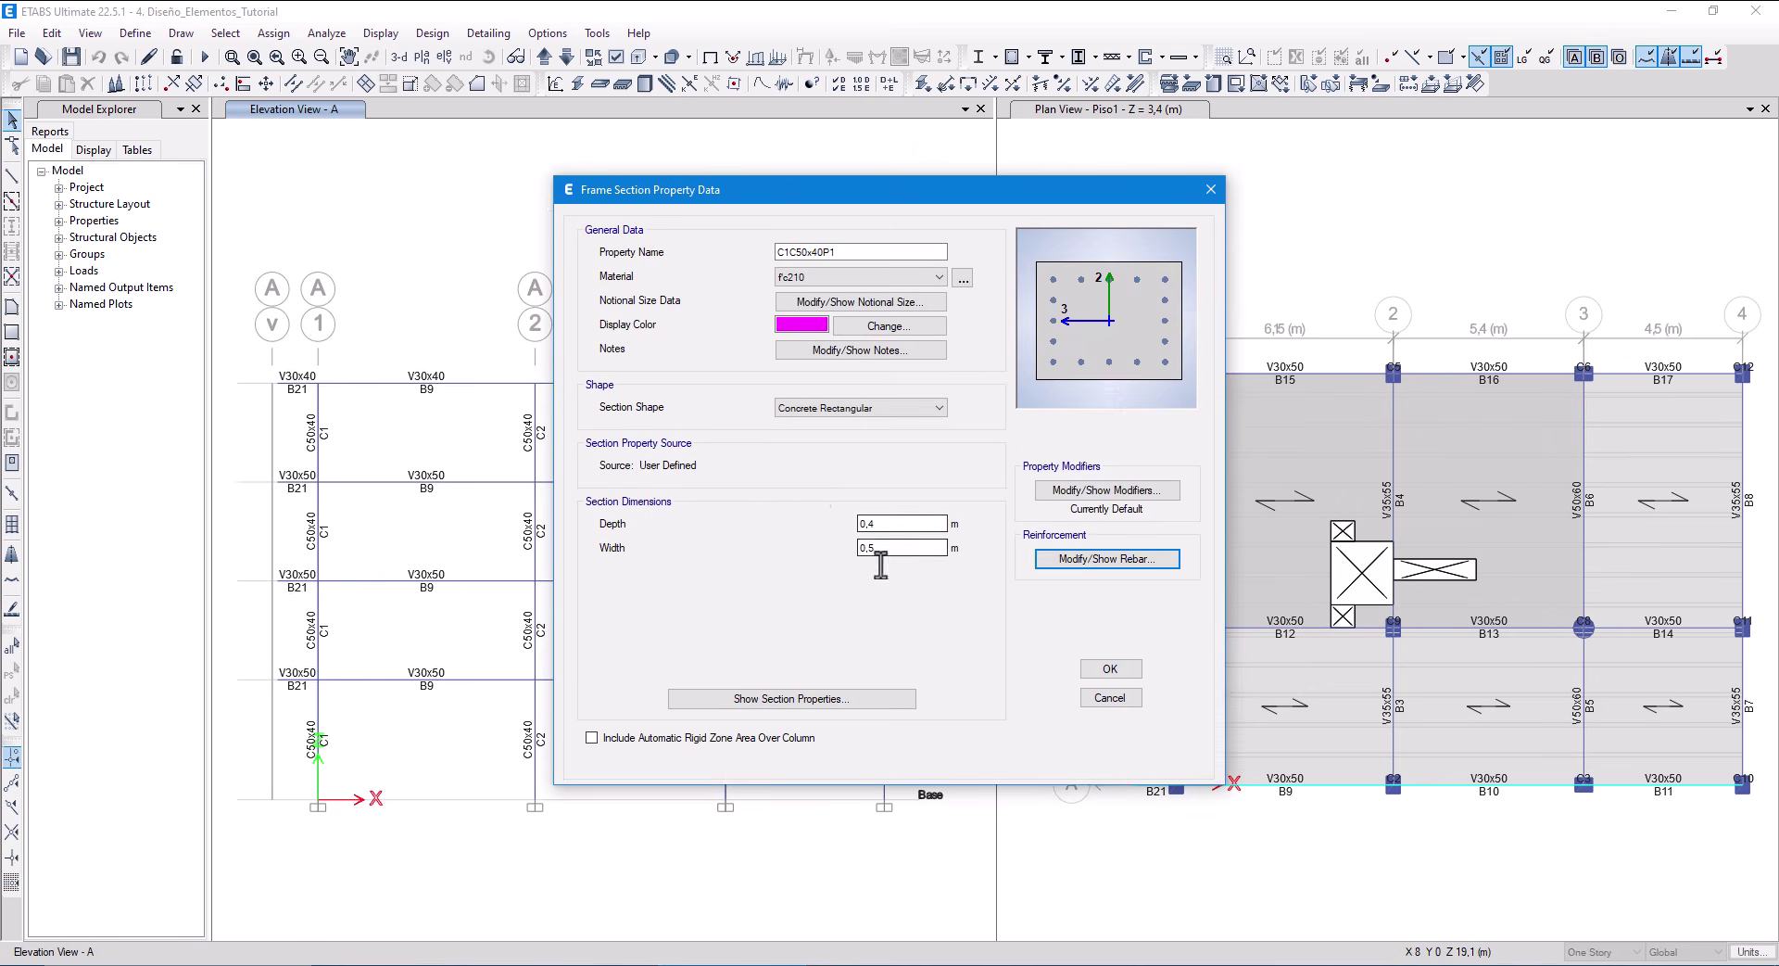
click(1109, 697)
Examine the longitudinal and confinement reinforcement data of section C2C50x40P1 without changing anything.
click(692, 448)
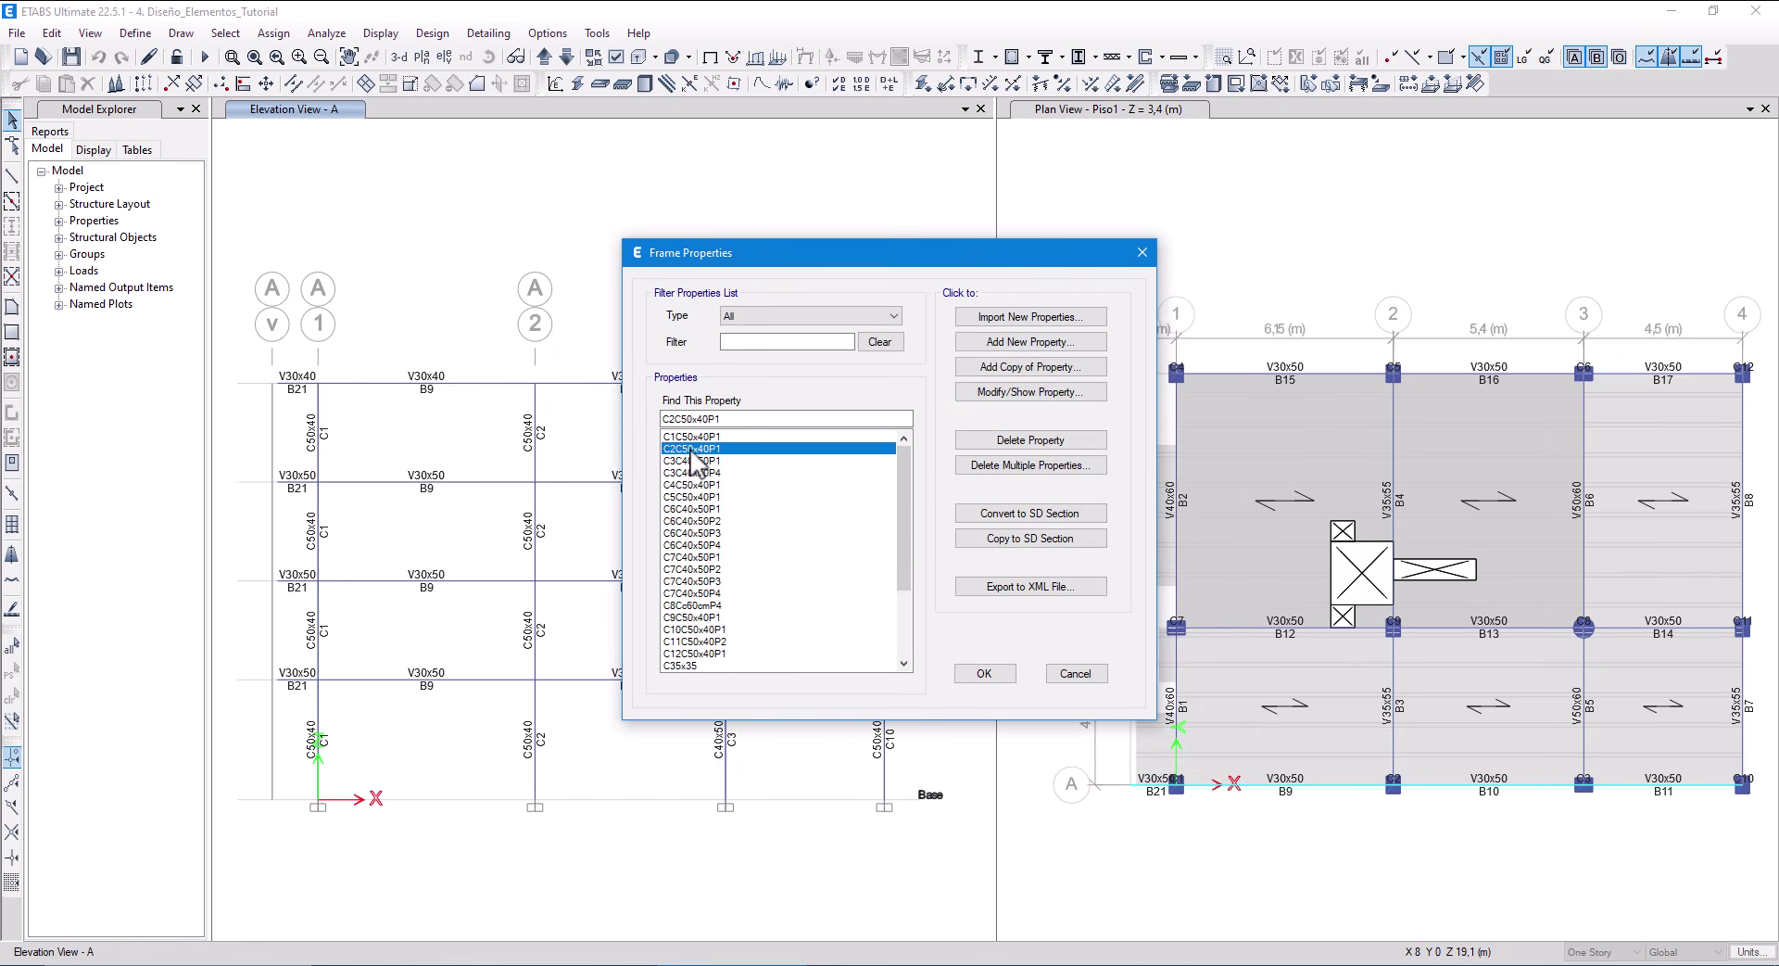
click(969, 389)
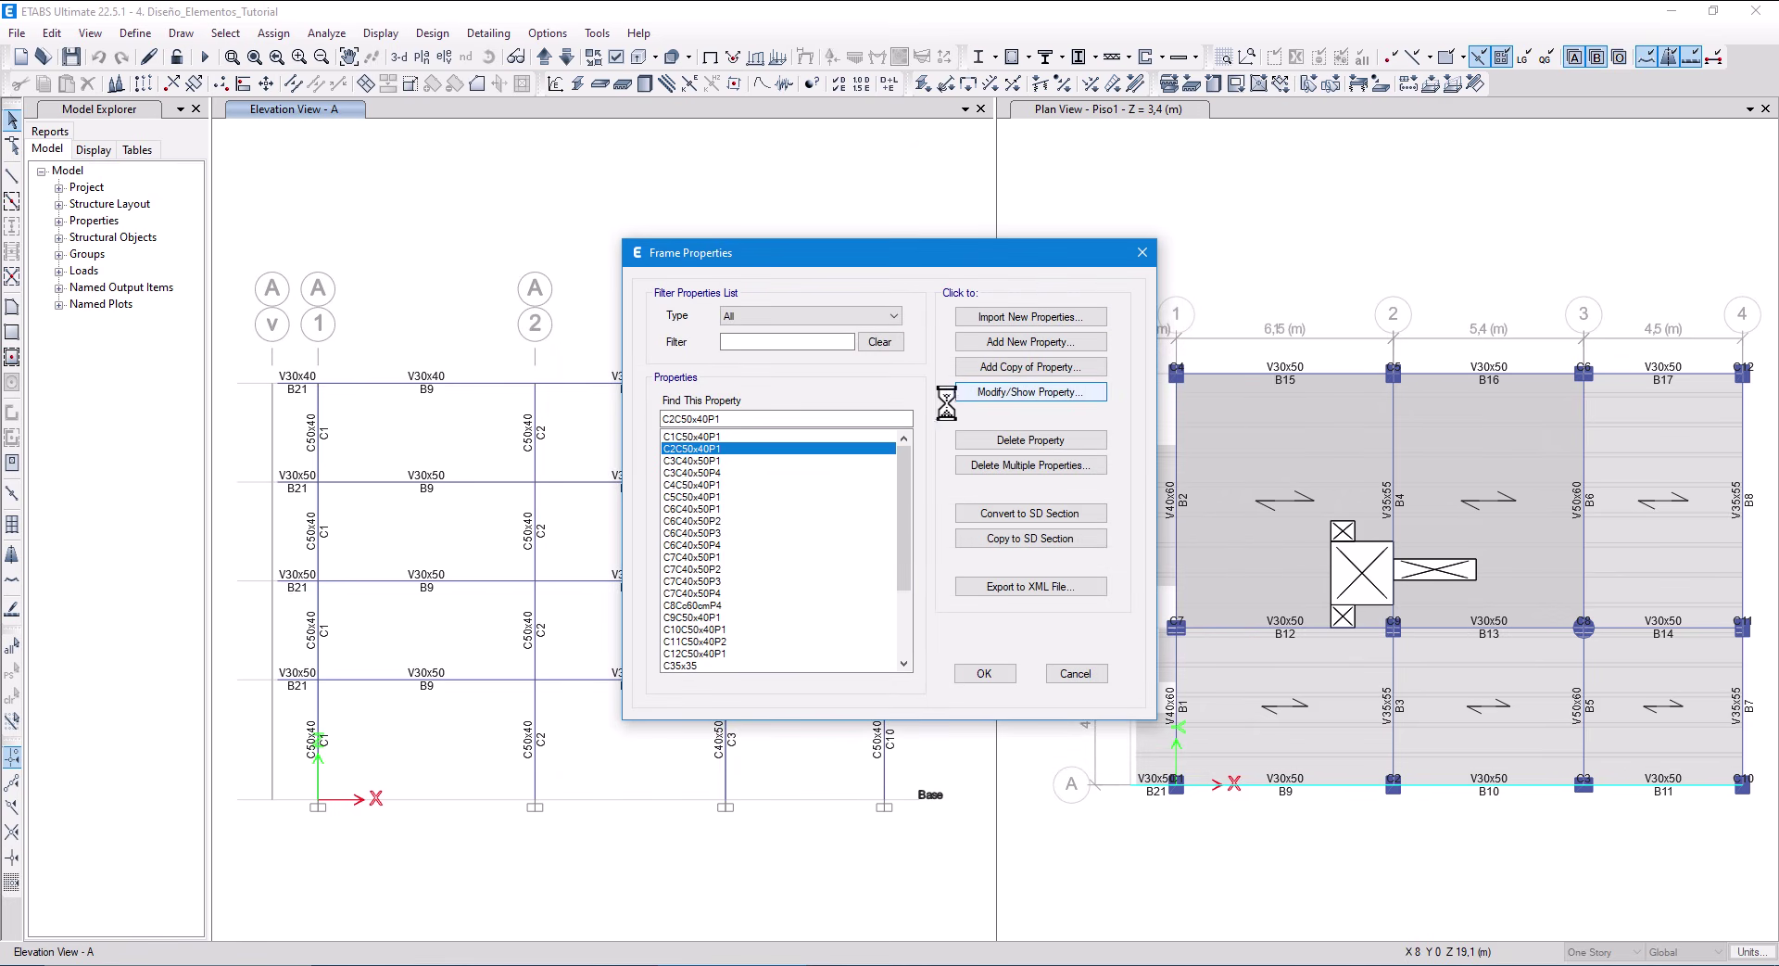
click(1054, 560)
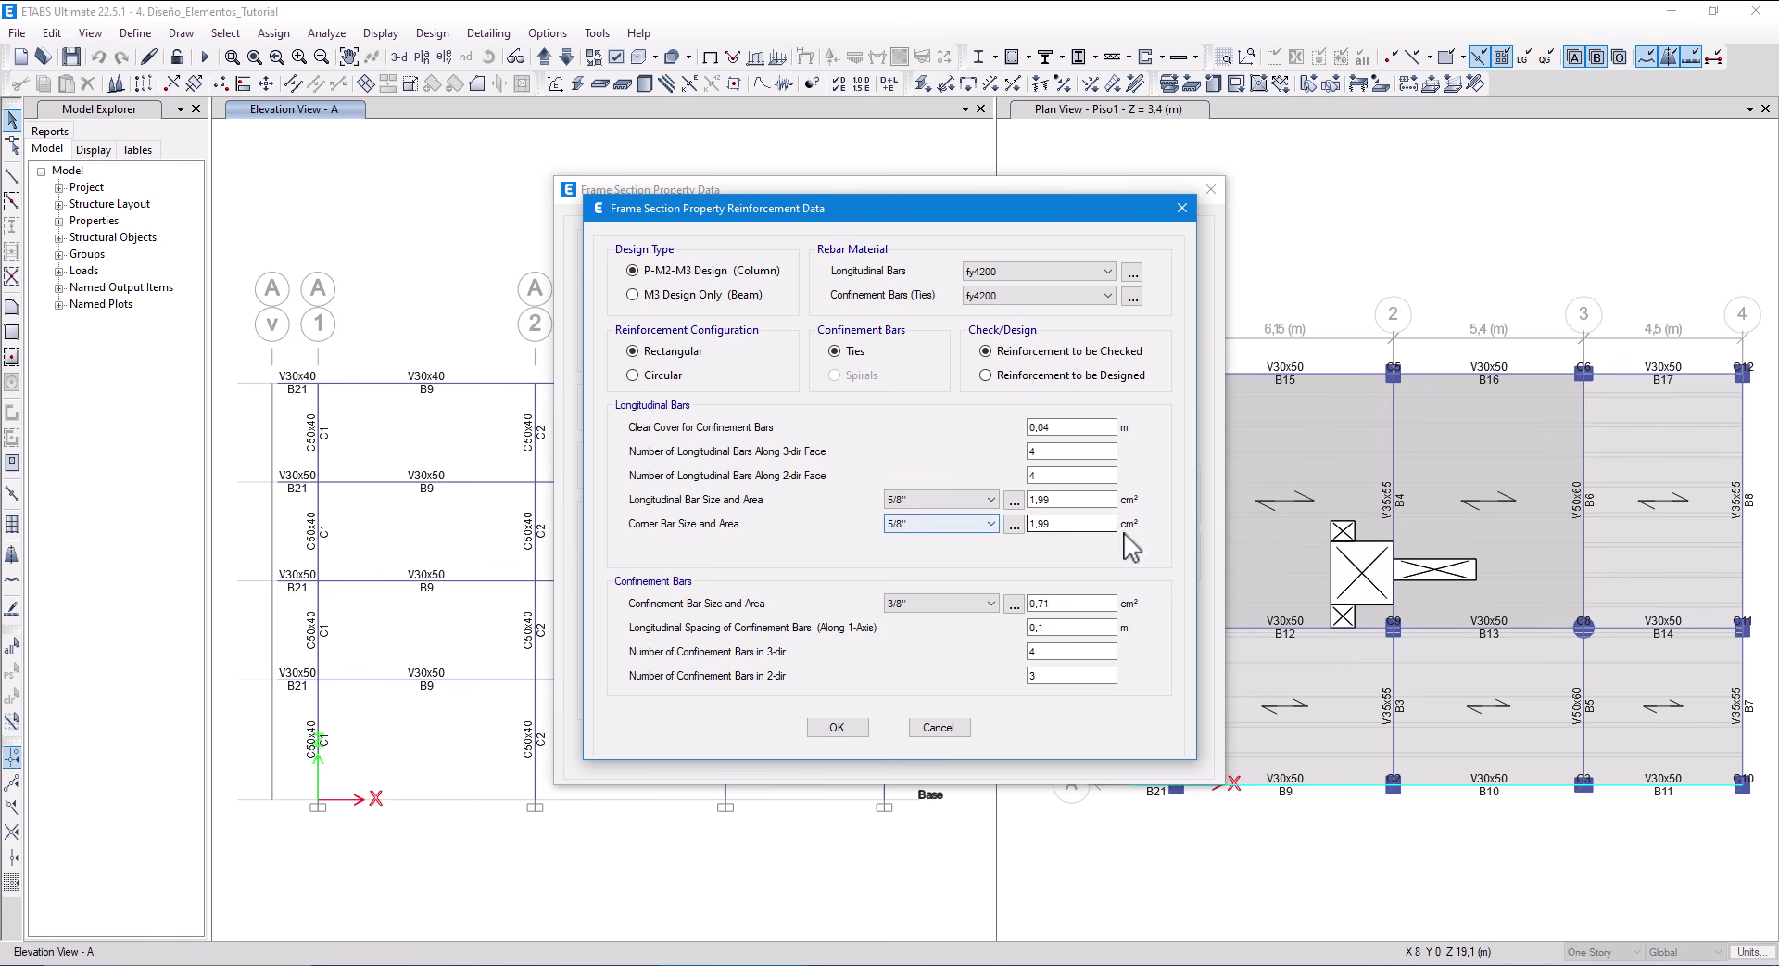
click(940, 729)
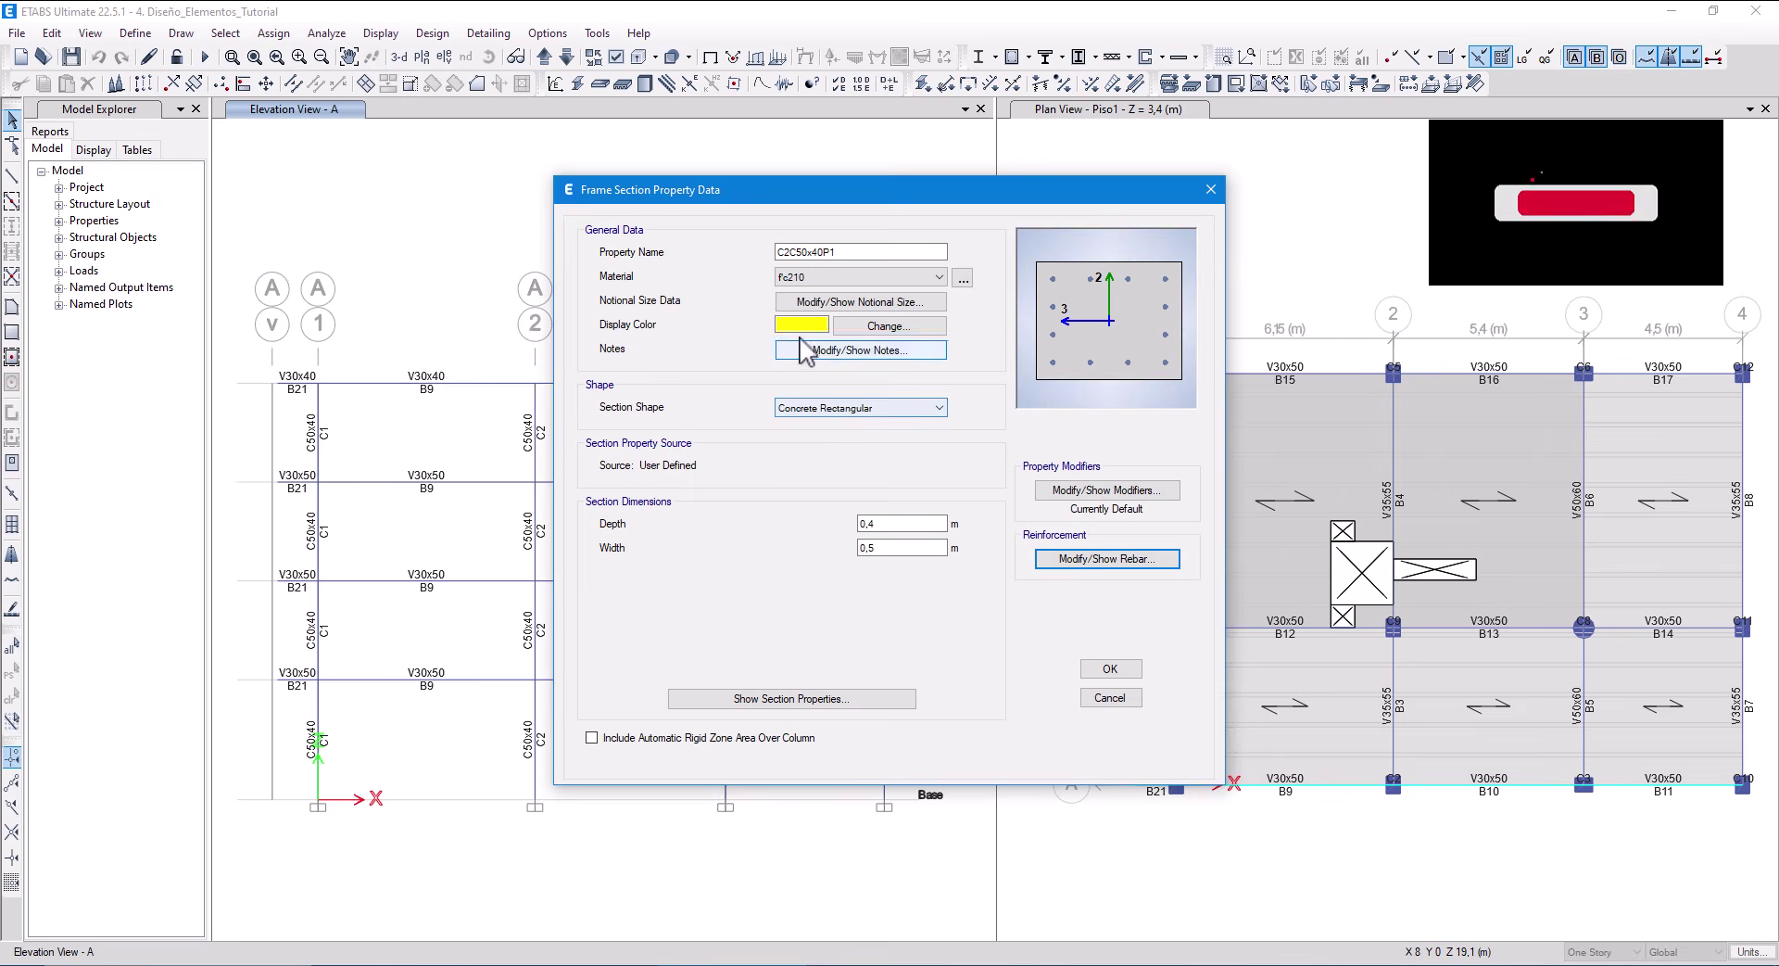
click(834, 252)
key(BackSpace)
text(1)
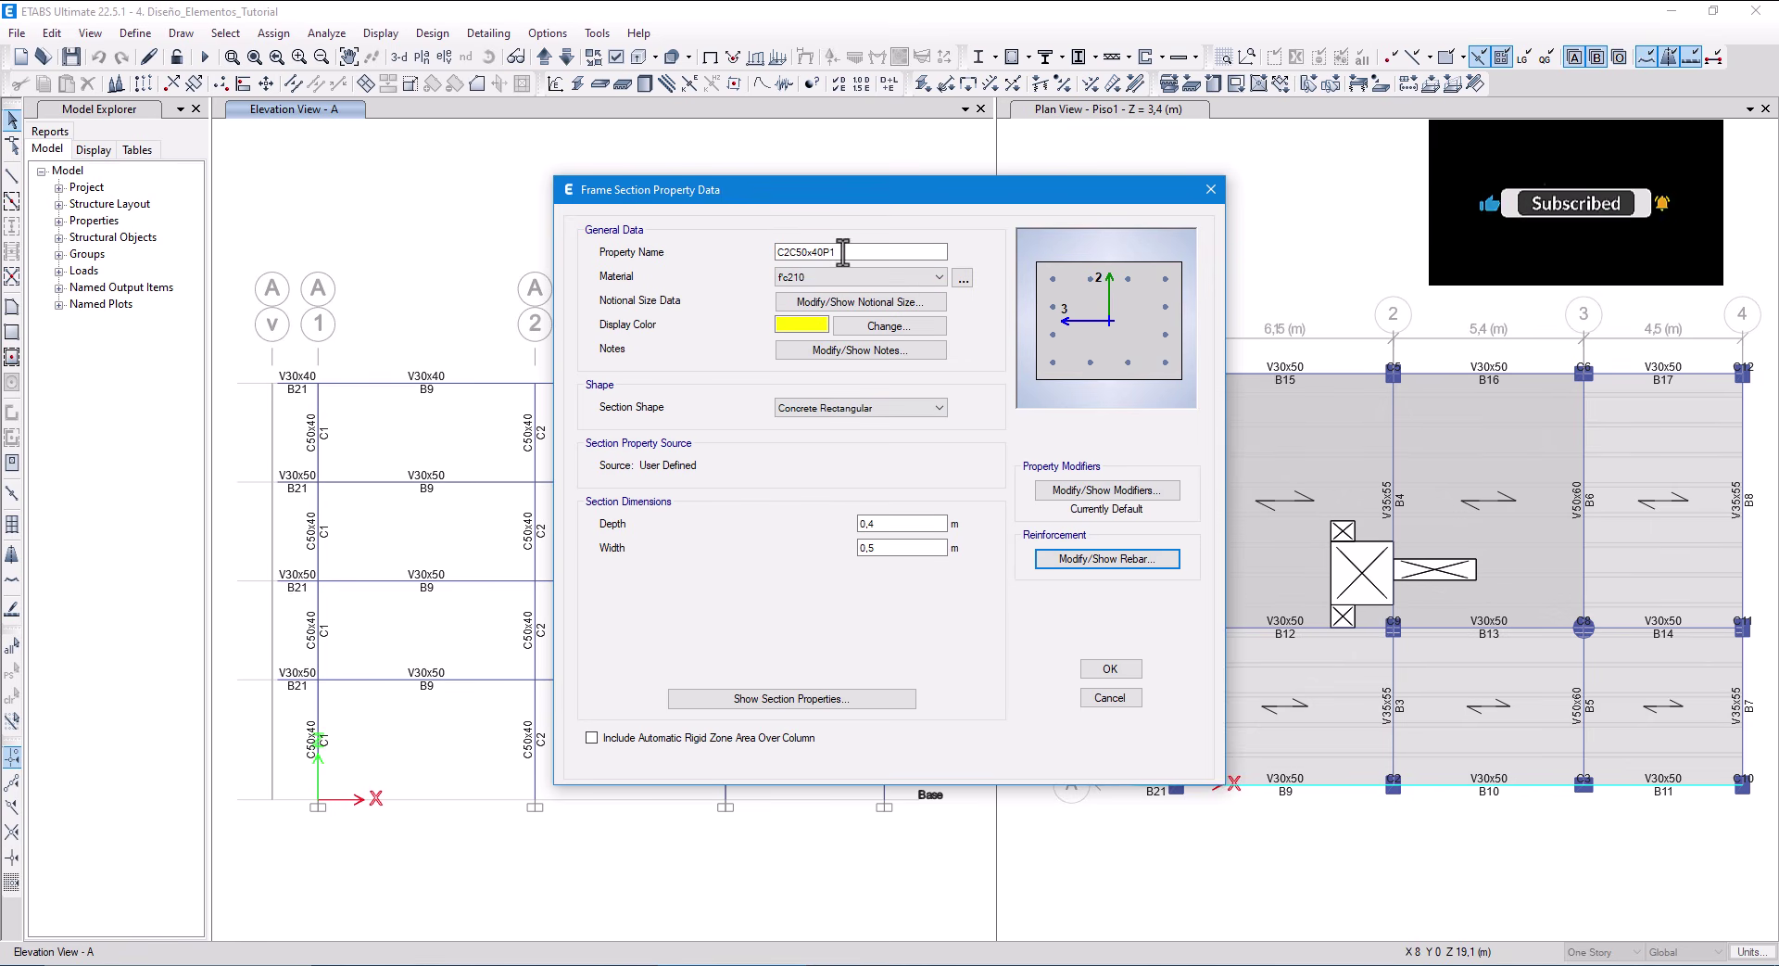
Switch to Excel, check the bar arrangement of C2C50x40P1 in the proposed sections list, and close the list.
click(715, 963)
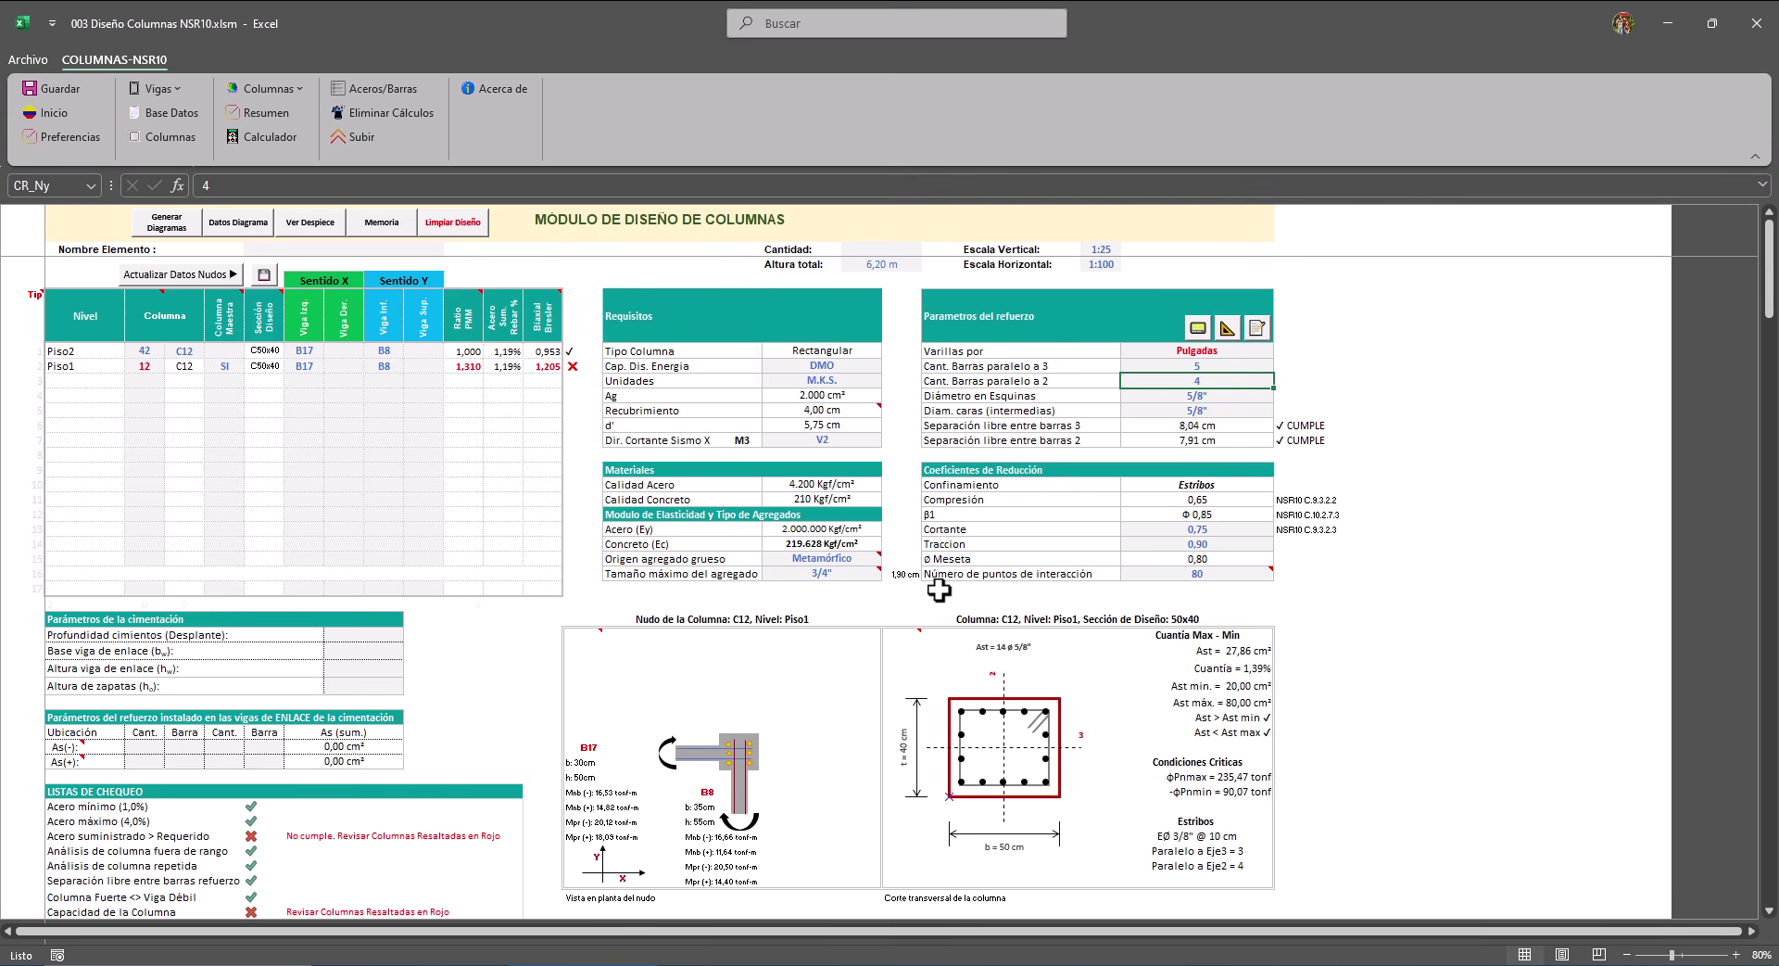
click(1257, 328)
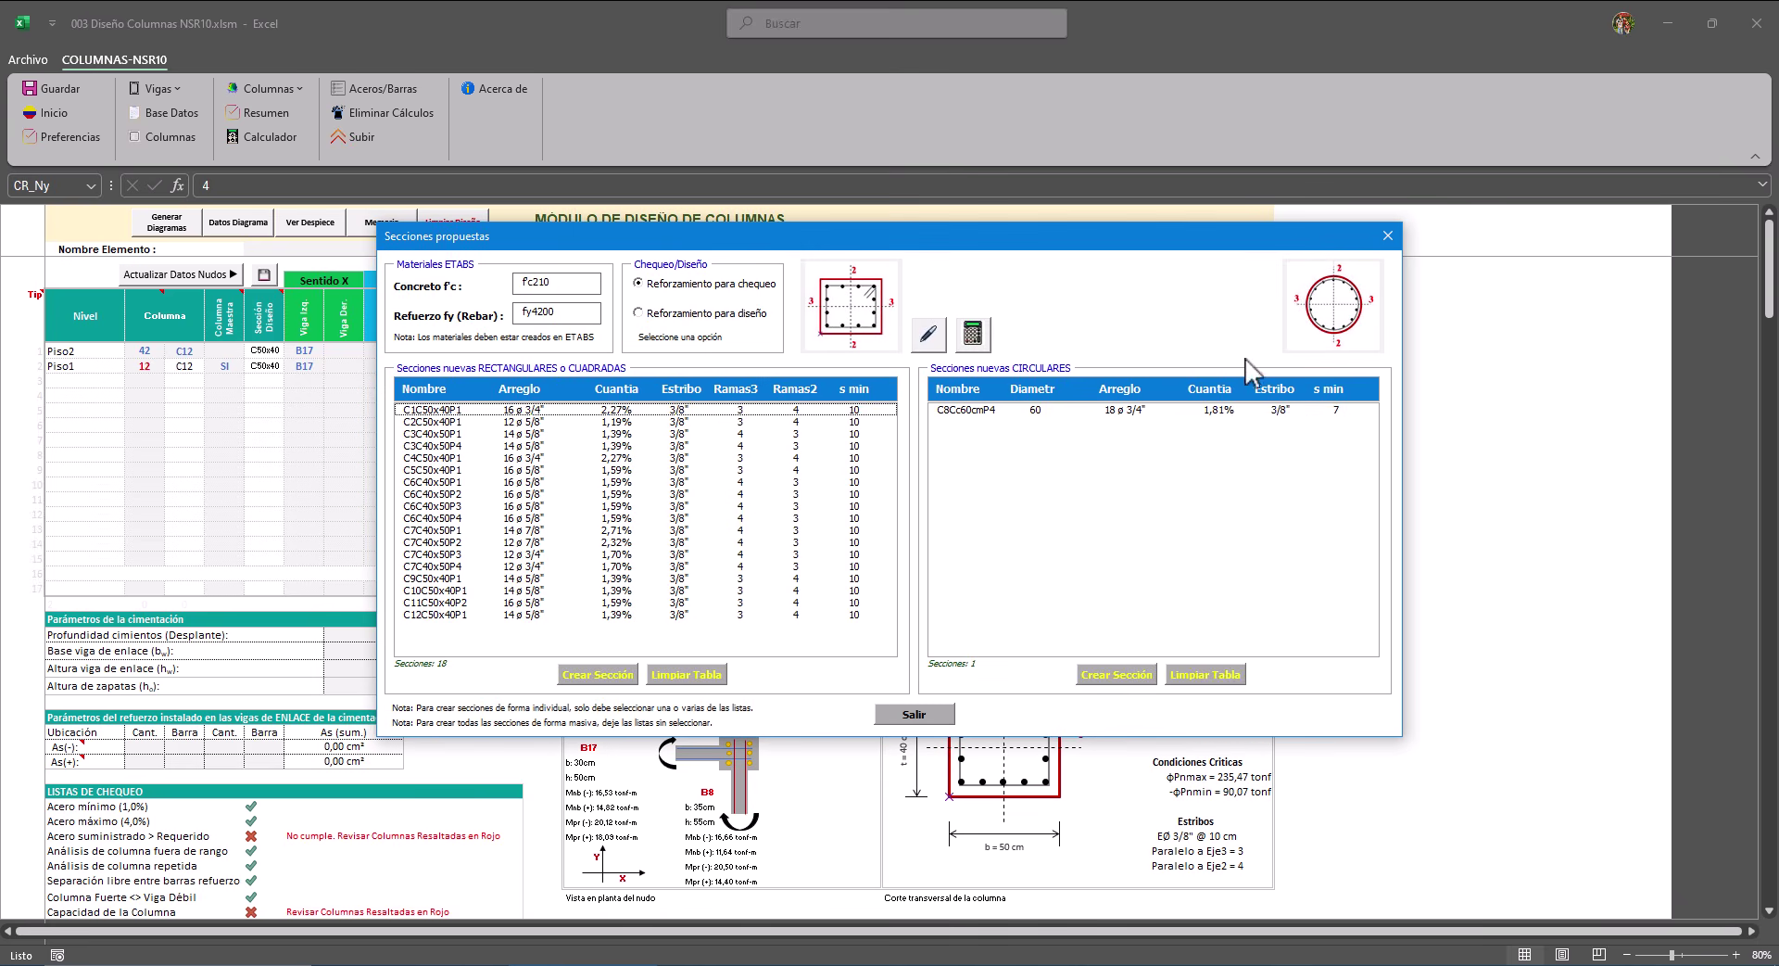
click(443, 422)
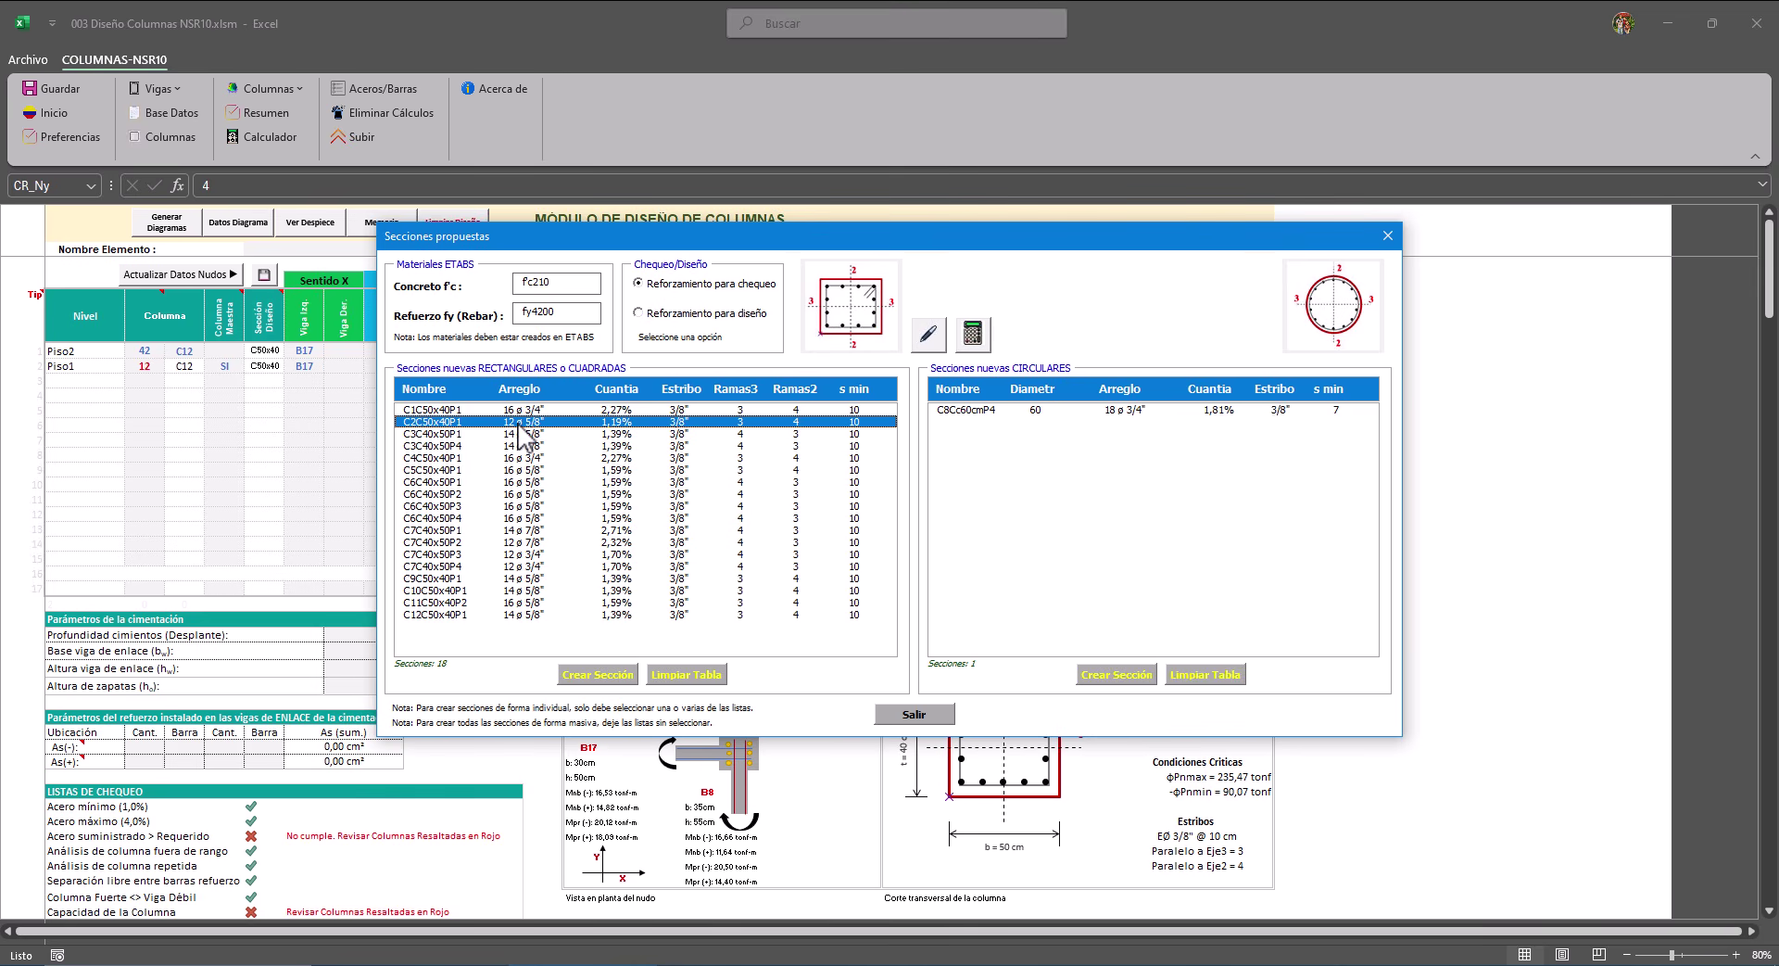
click(913, 715)
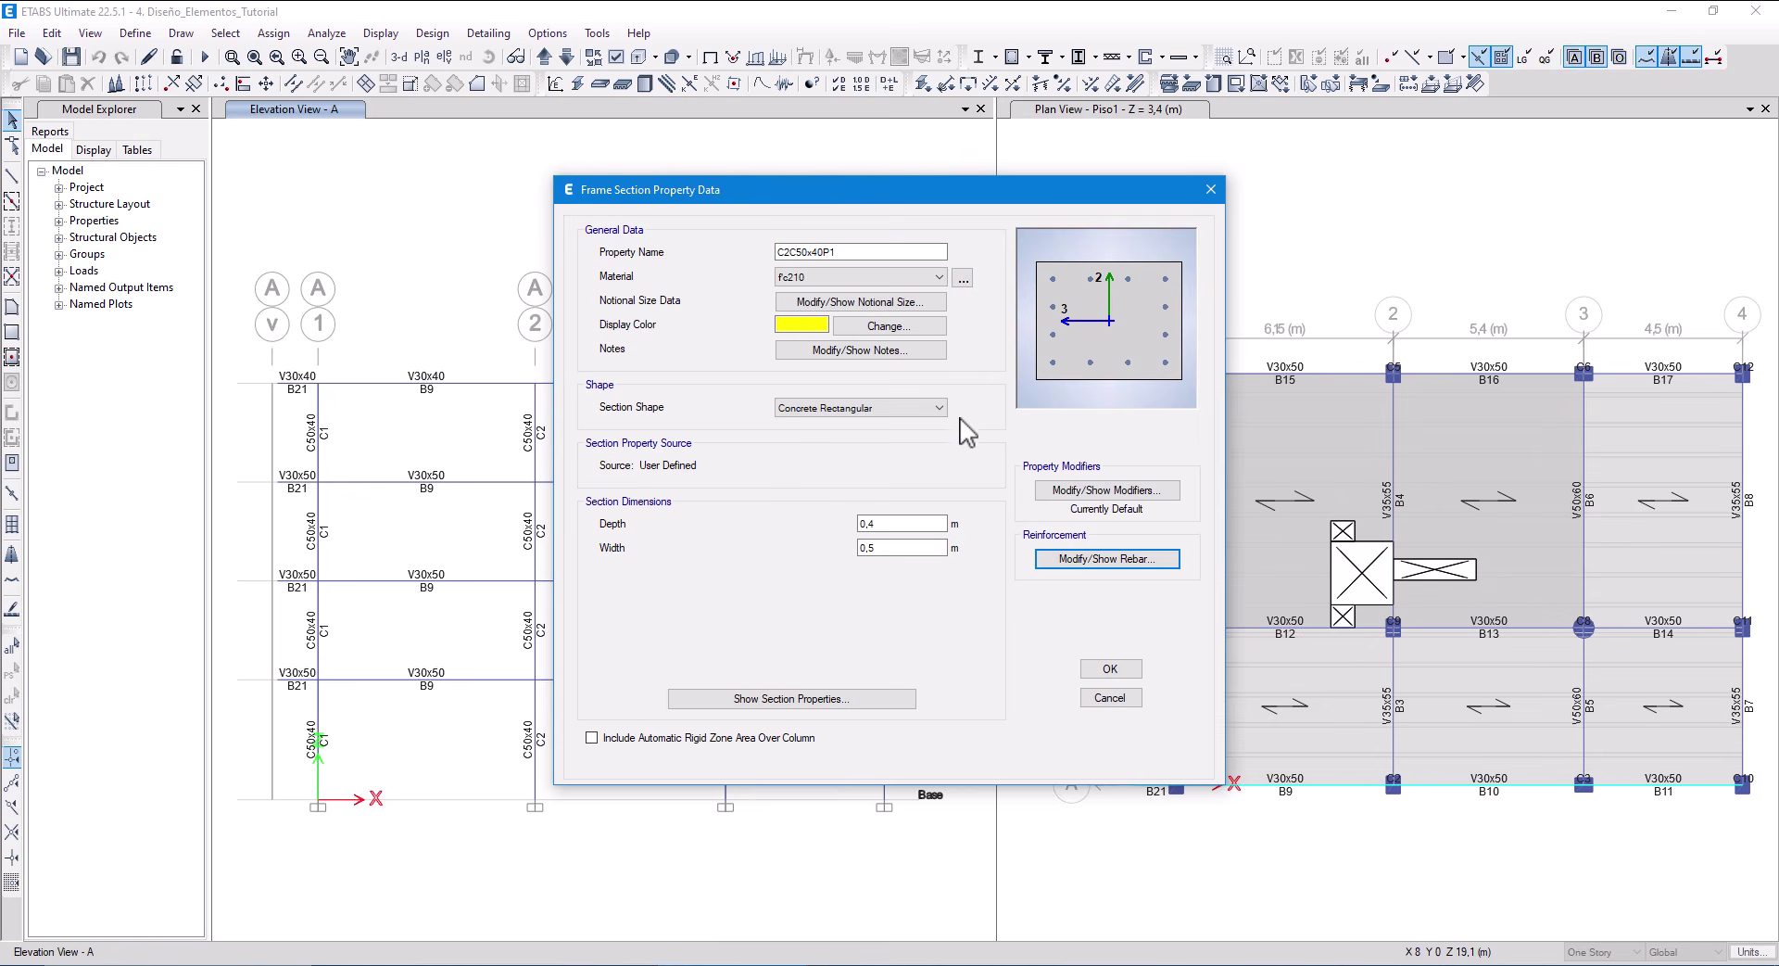
Set the number of longitudinal bars along the 2-dir face of section C2C50x40P1 to 5 in ETABS.
click(1107, 558)
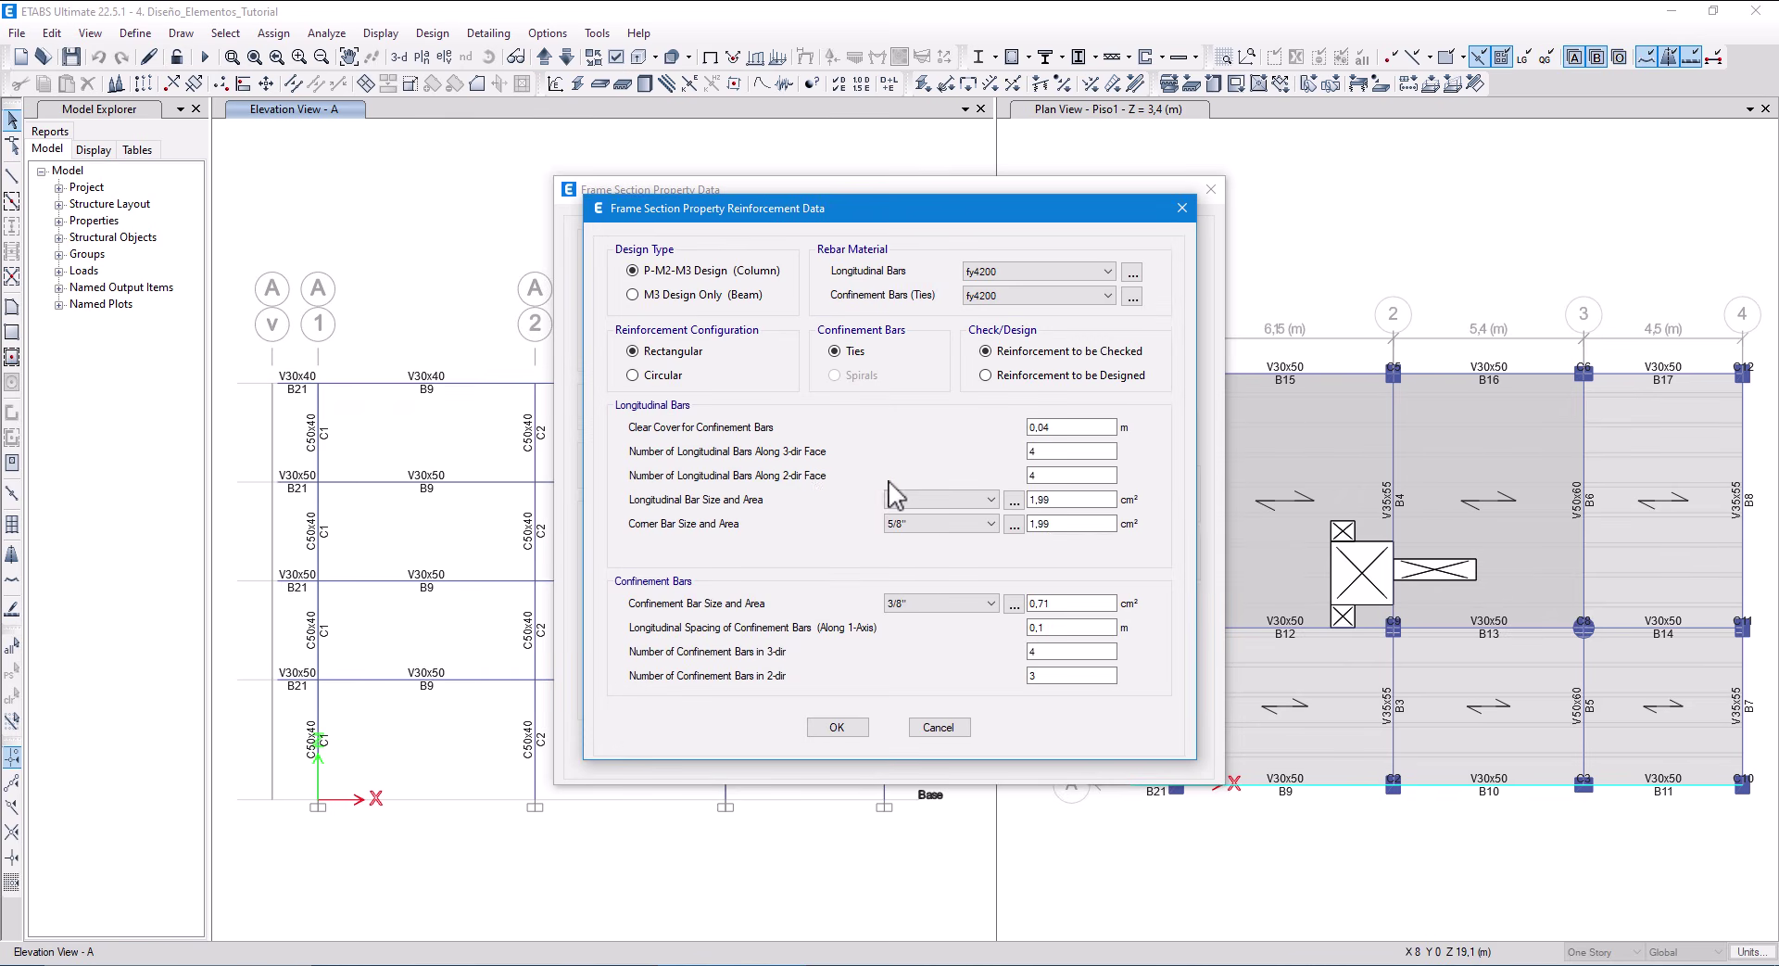
double_click(1064, 476)
click(836, 726)
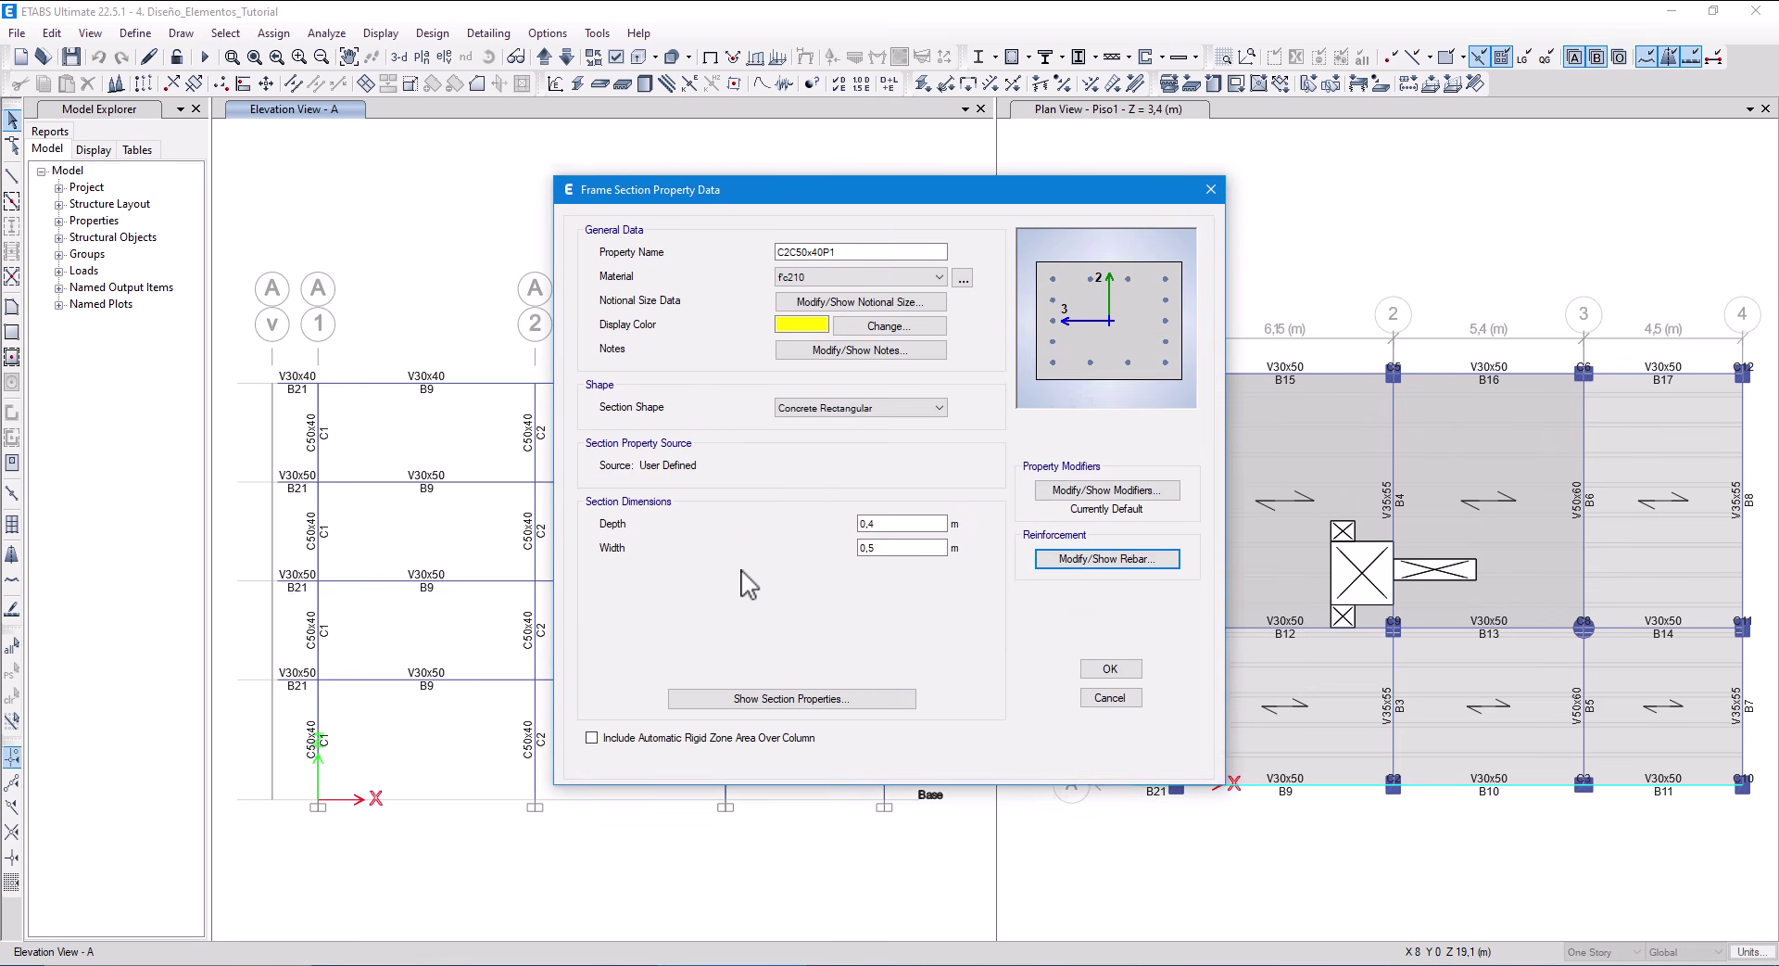
Set the longitudinal bars of C2C50x40P1 to 5 along the 3-dir face and 4 along the 2-dir face, and accept the section.
click(1098, 558)
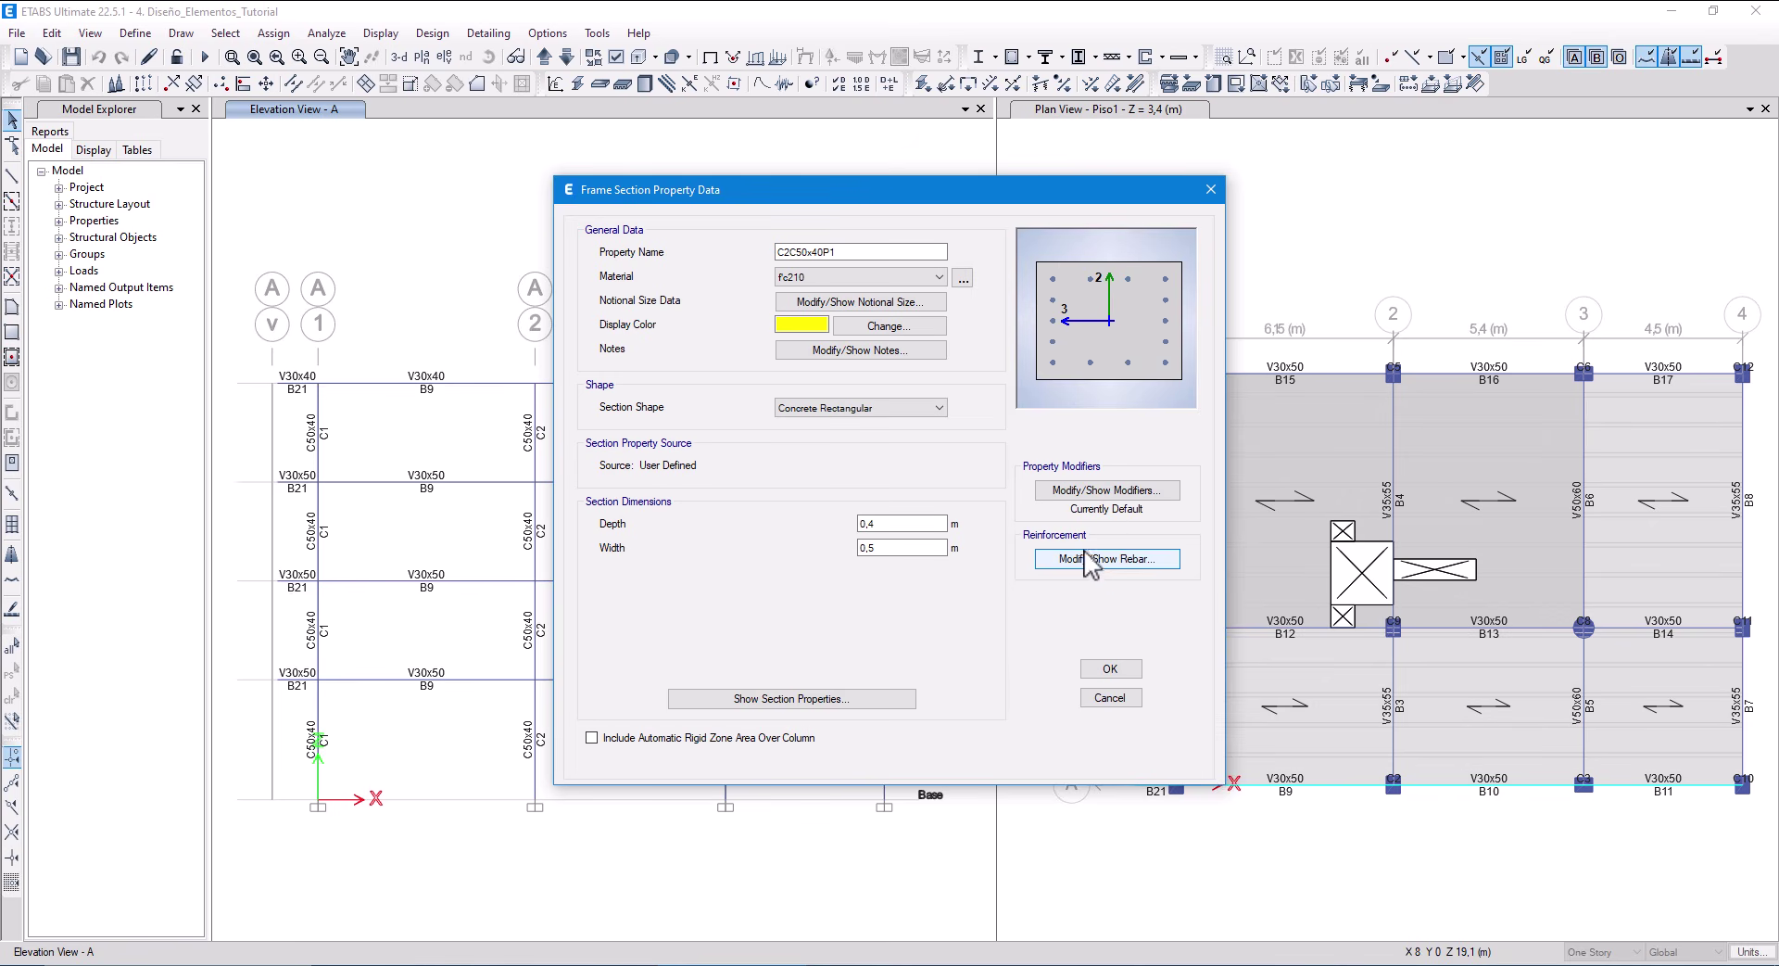
key(Tab)
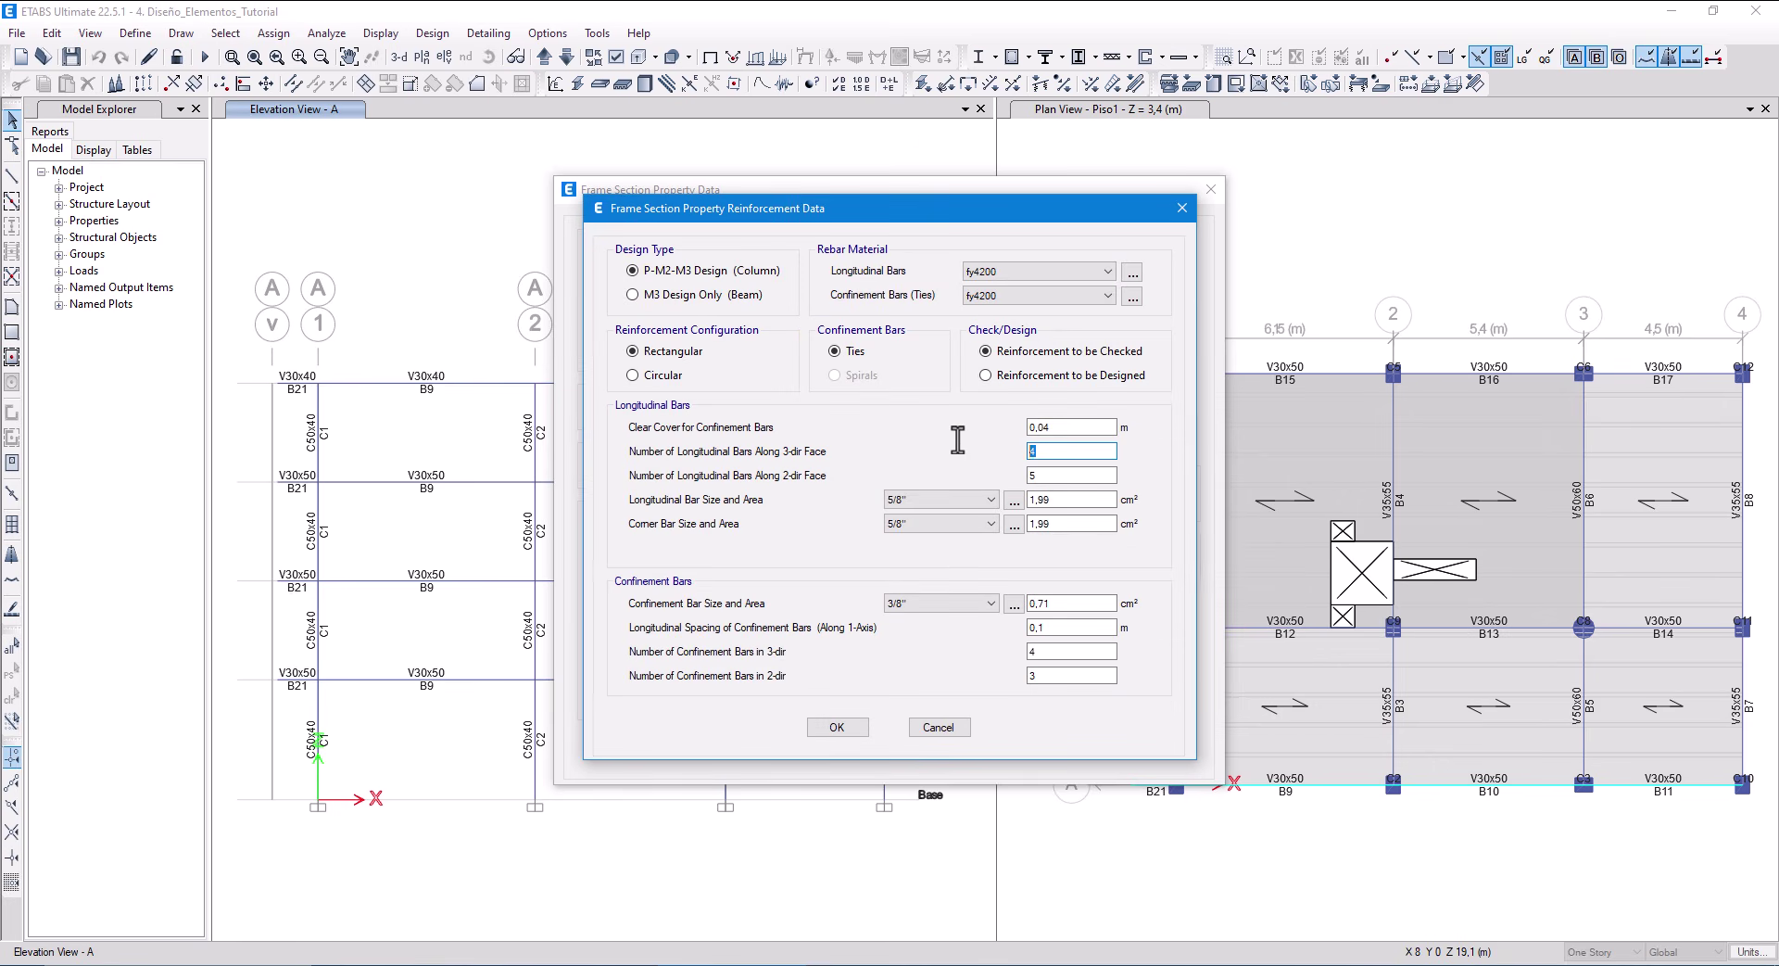
text(5)
key(Tab)
click(832, 729)
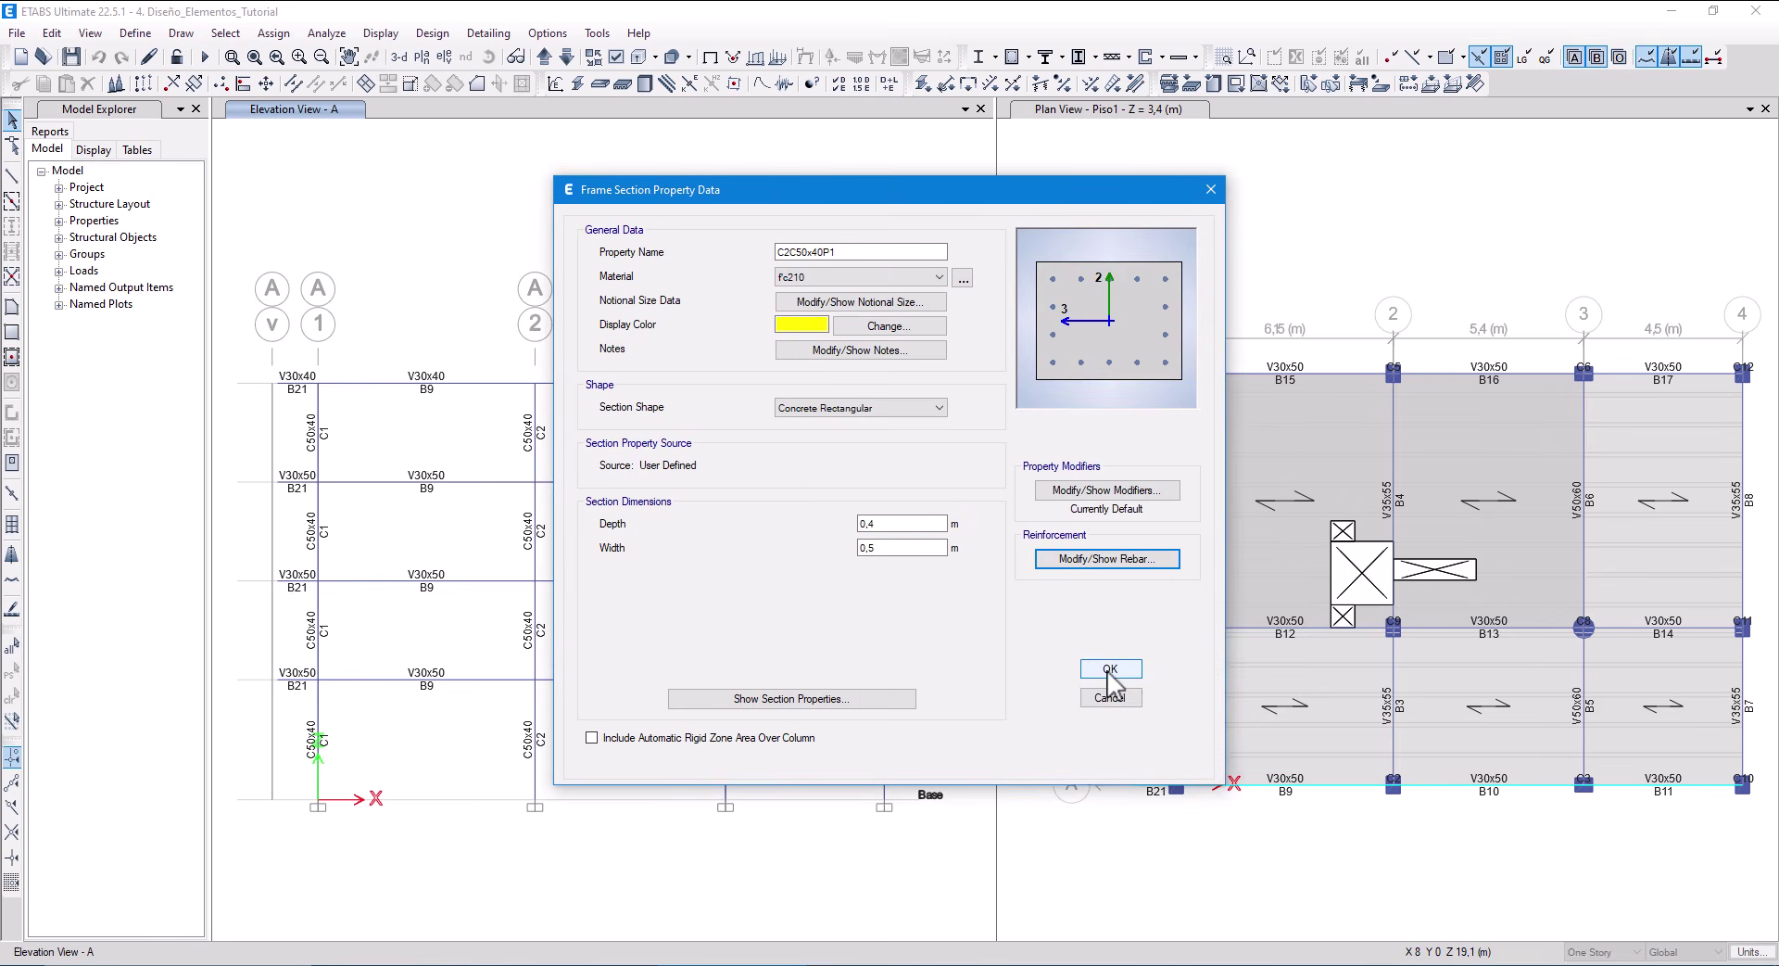
click(1109, 671)
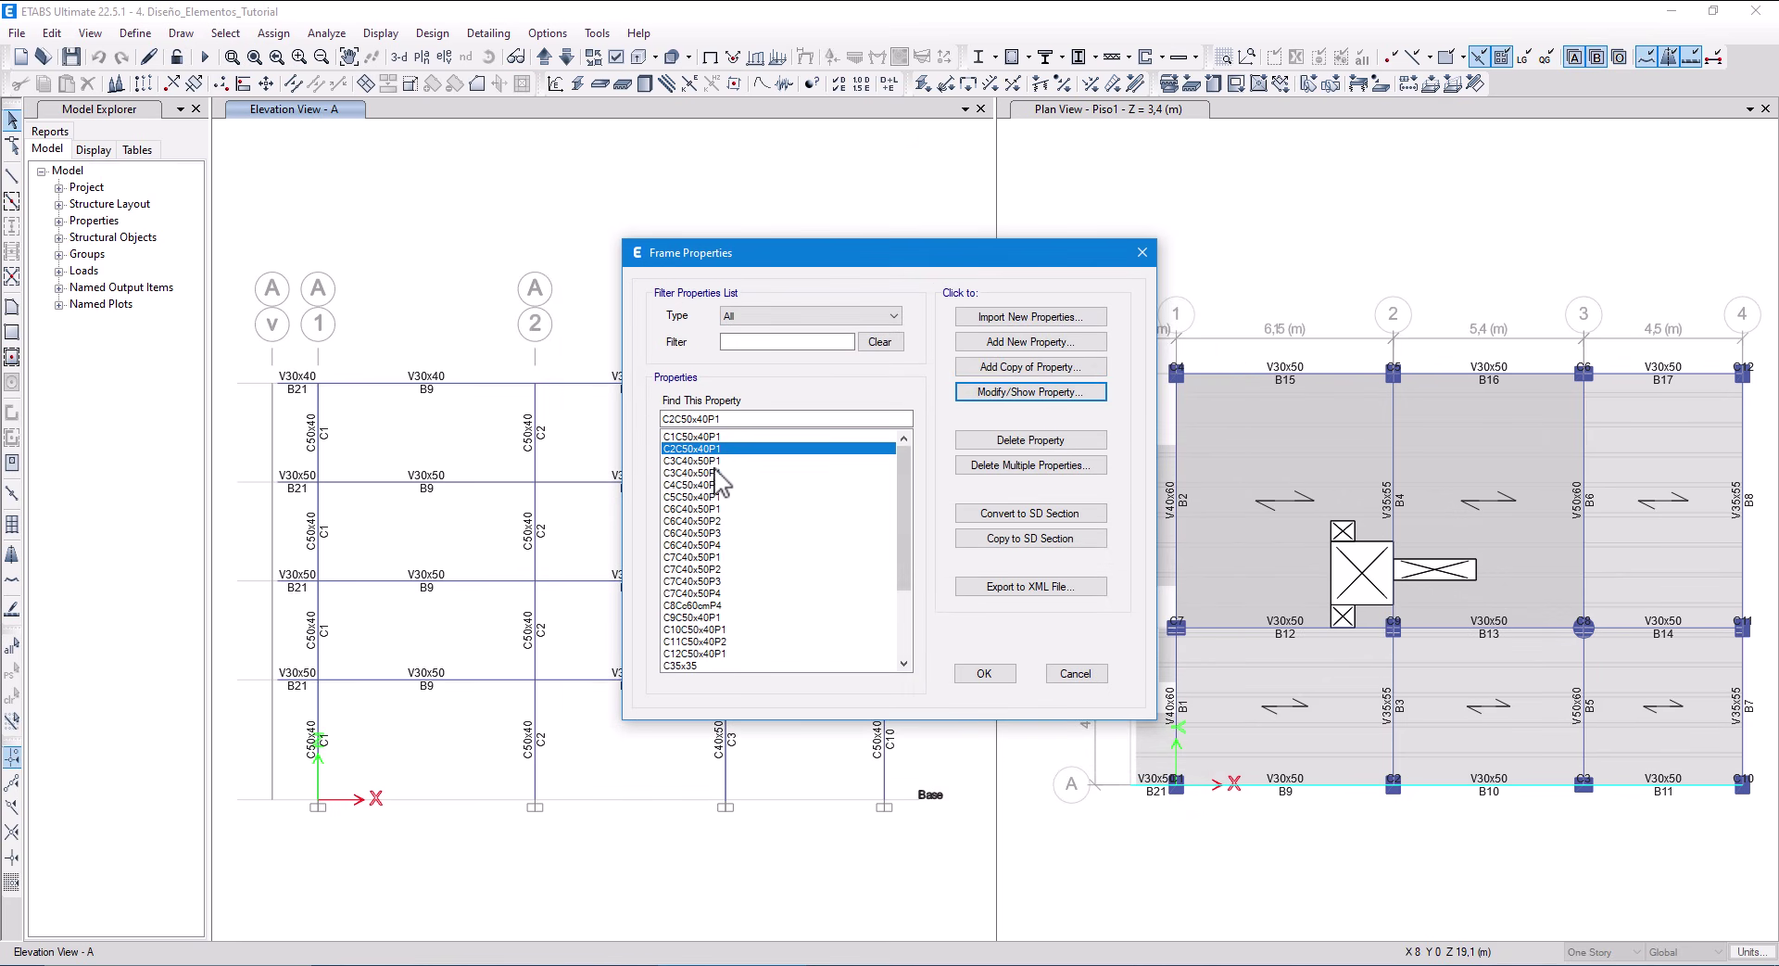
Examine the reinforcement data of section C3C40x50P1 without changing anything and close the frame properties list.
click(712, 461)
click(1031, 367)
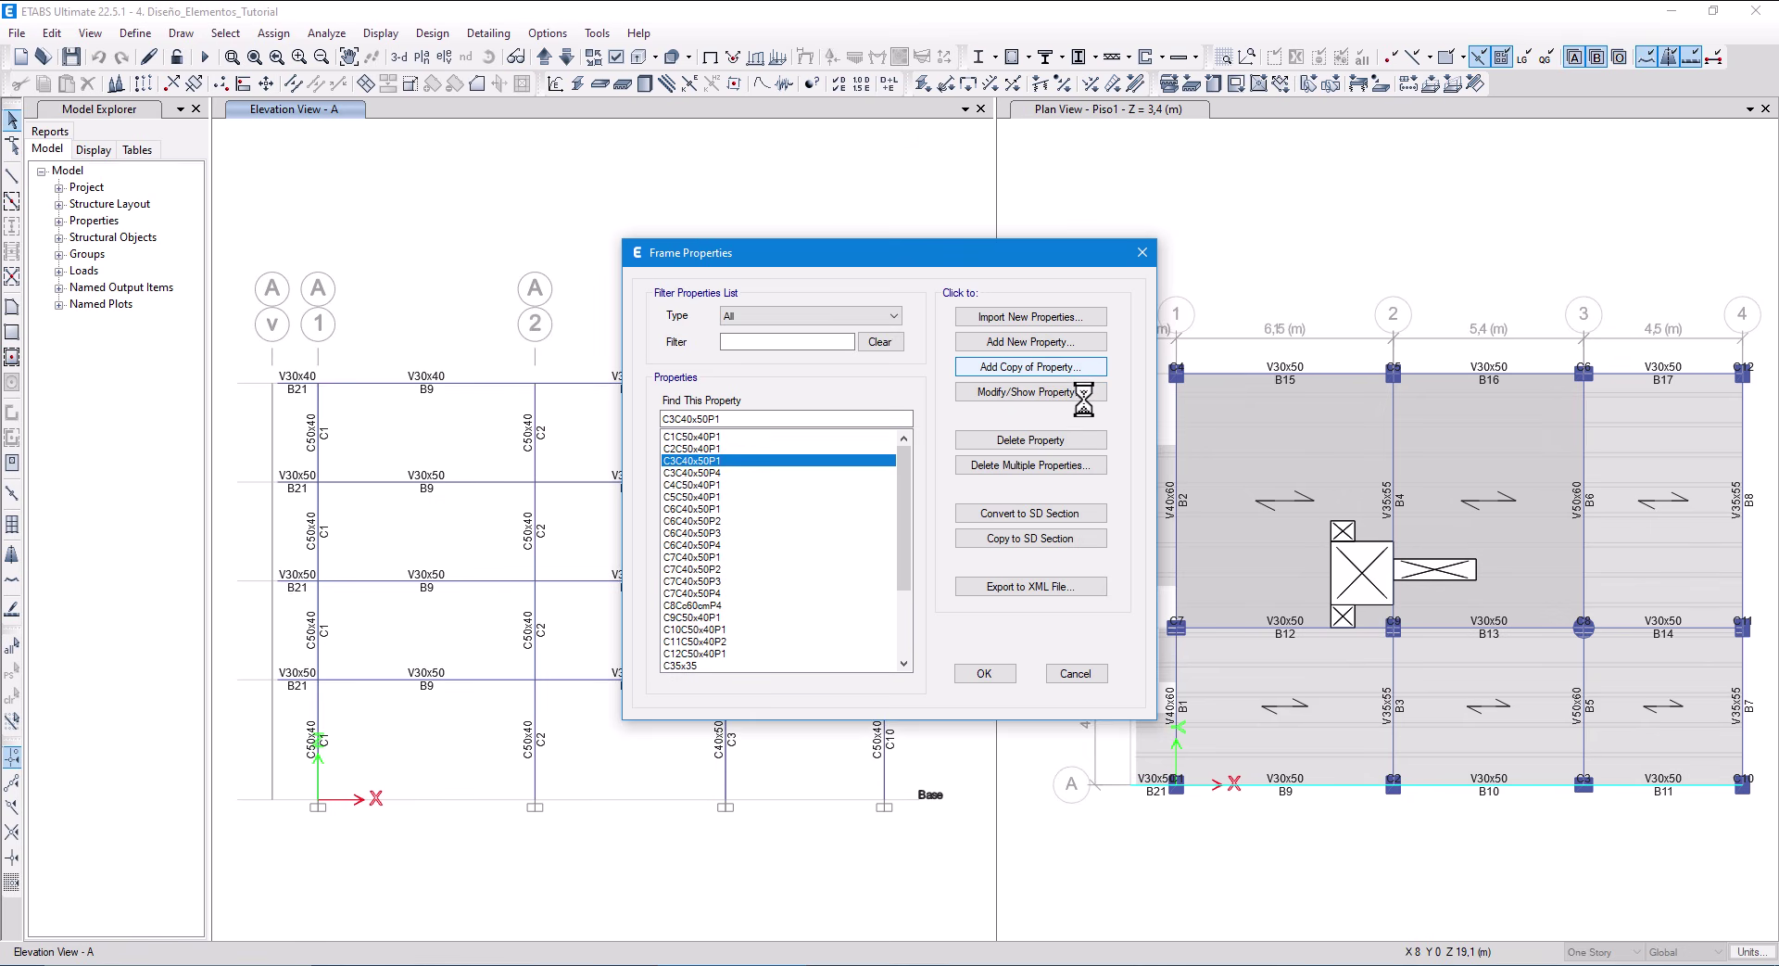
click(1216, 191)
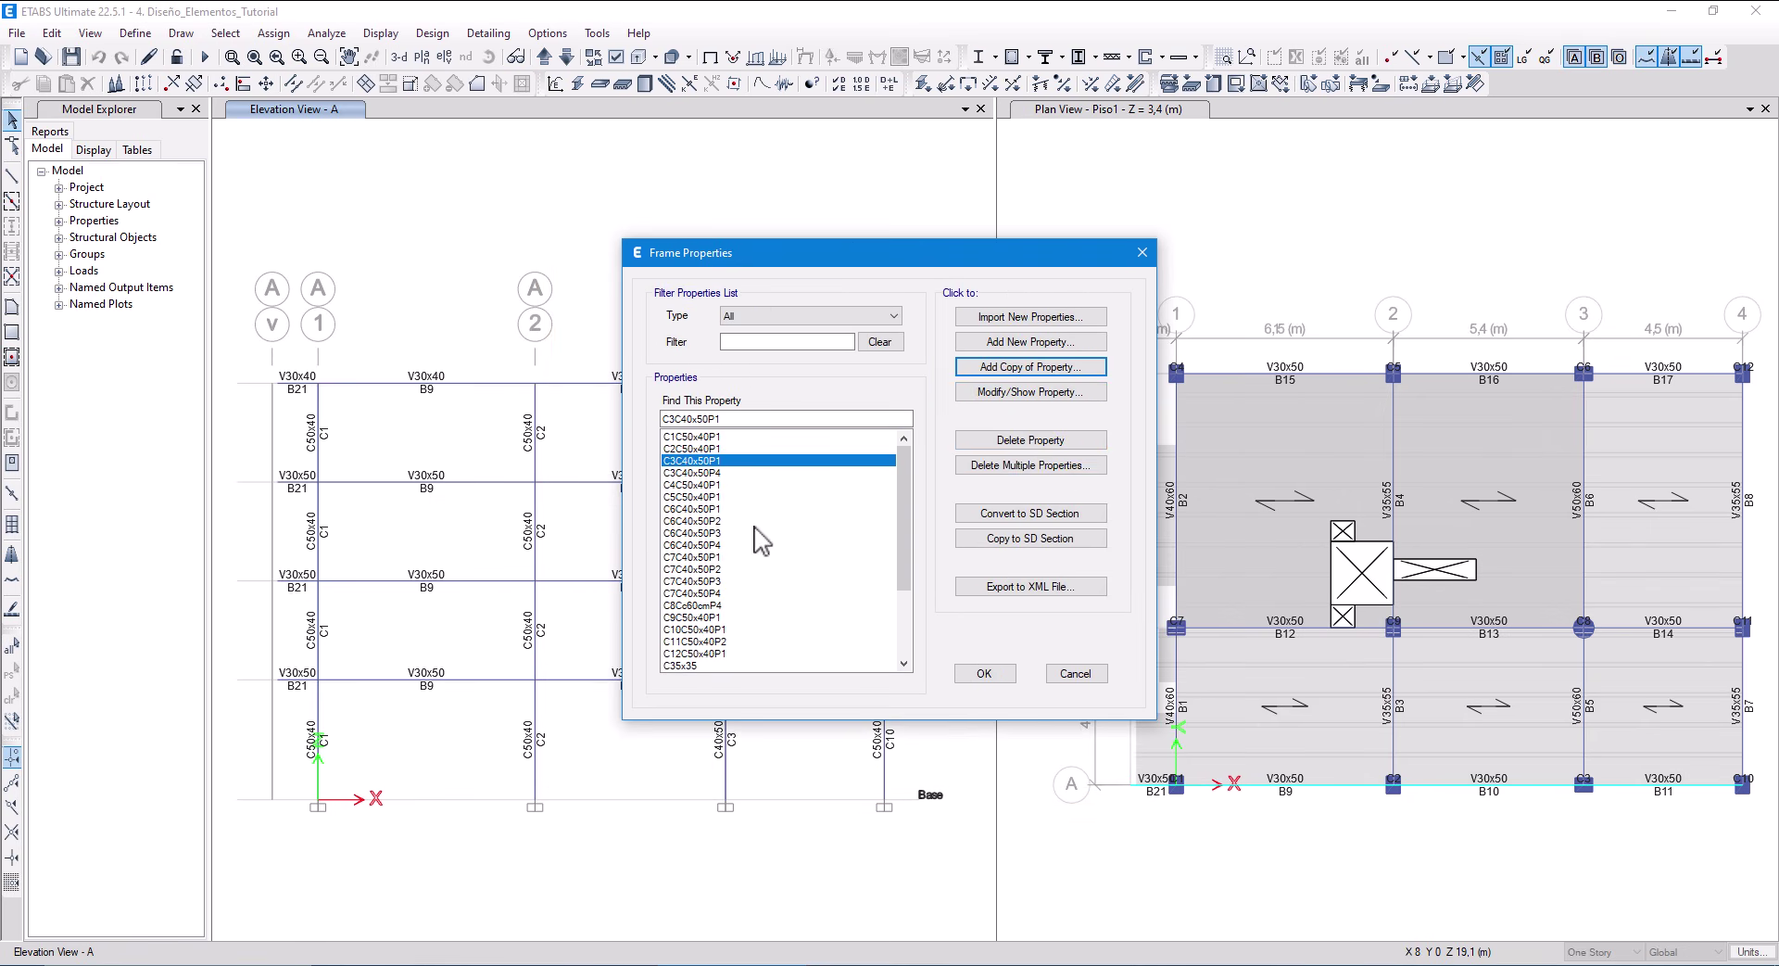
click(1031, 392)
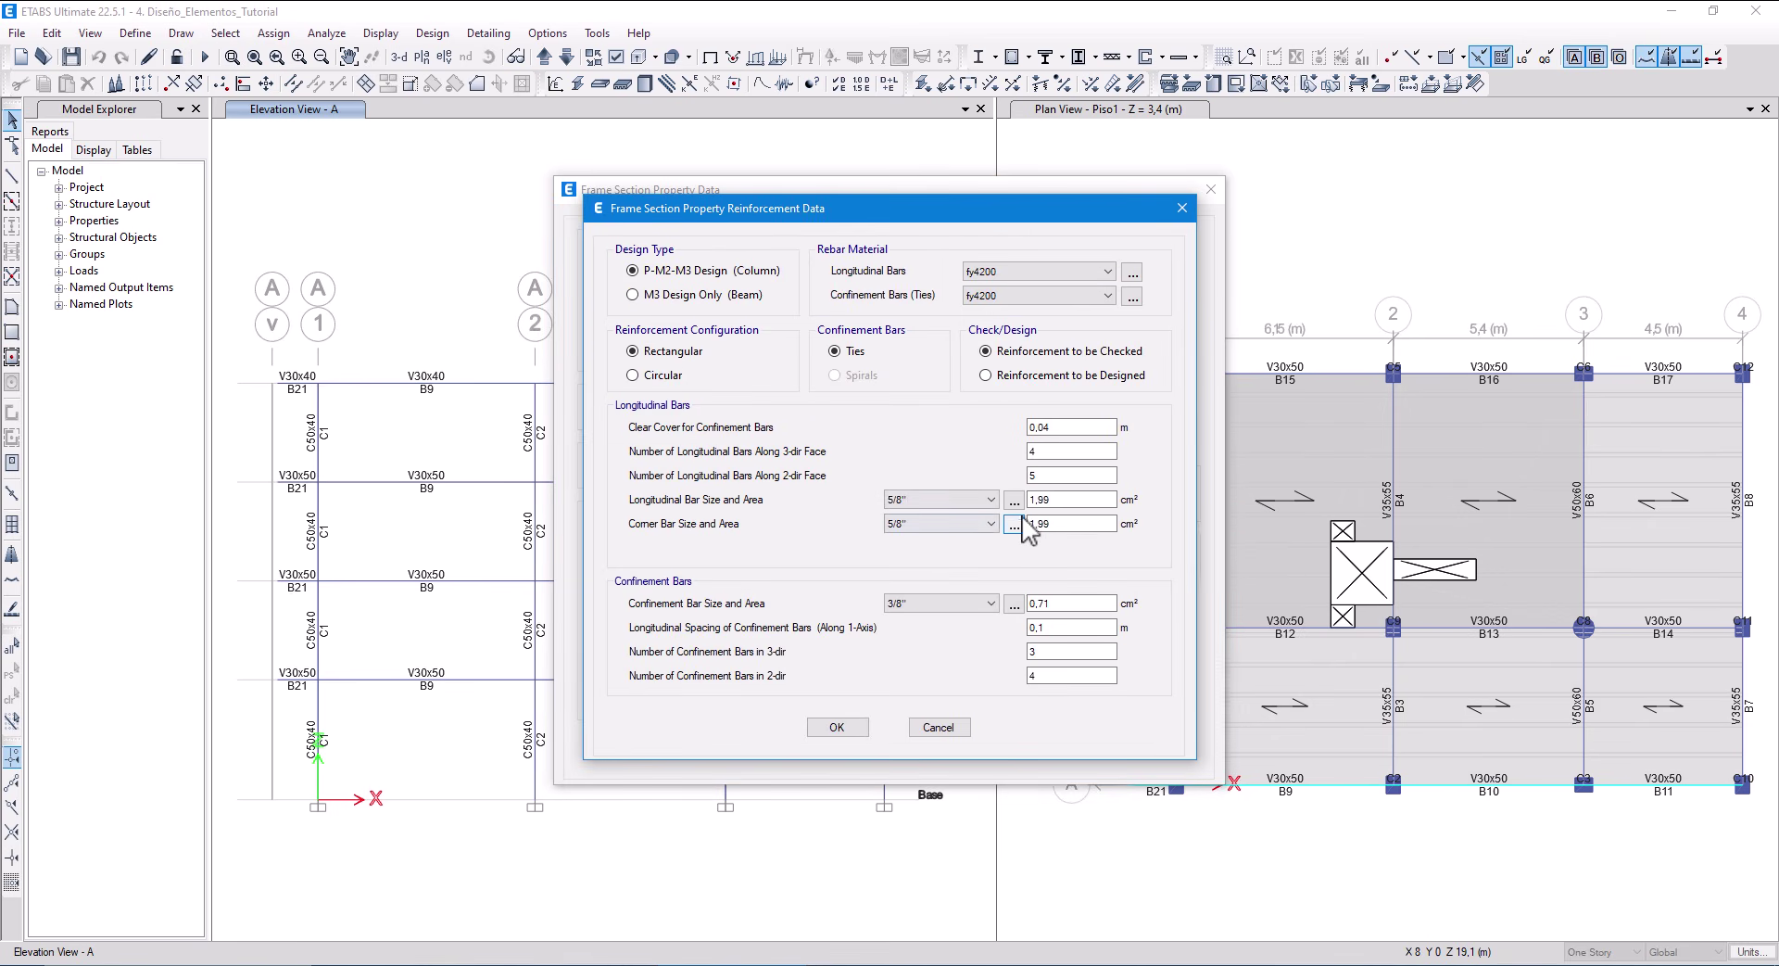
click(837, 726)
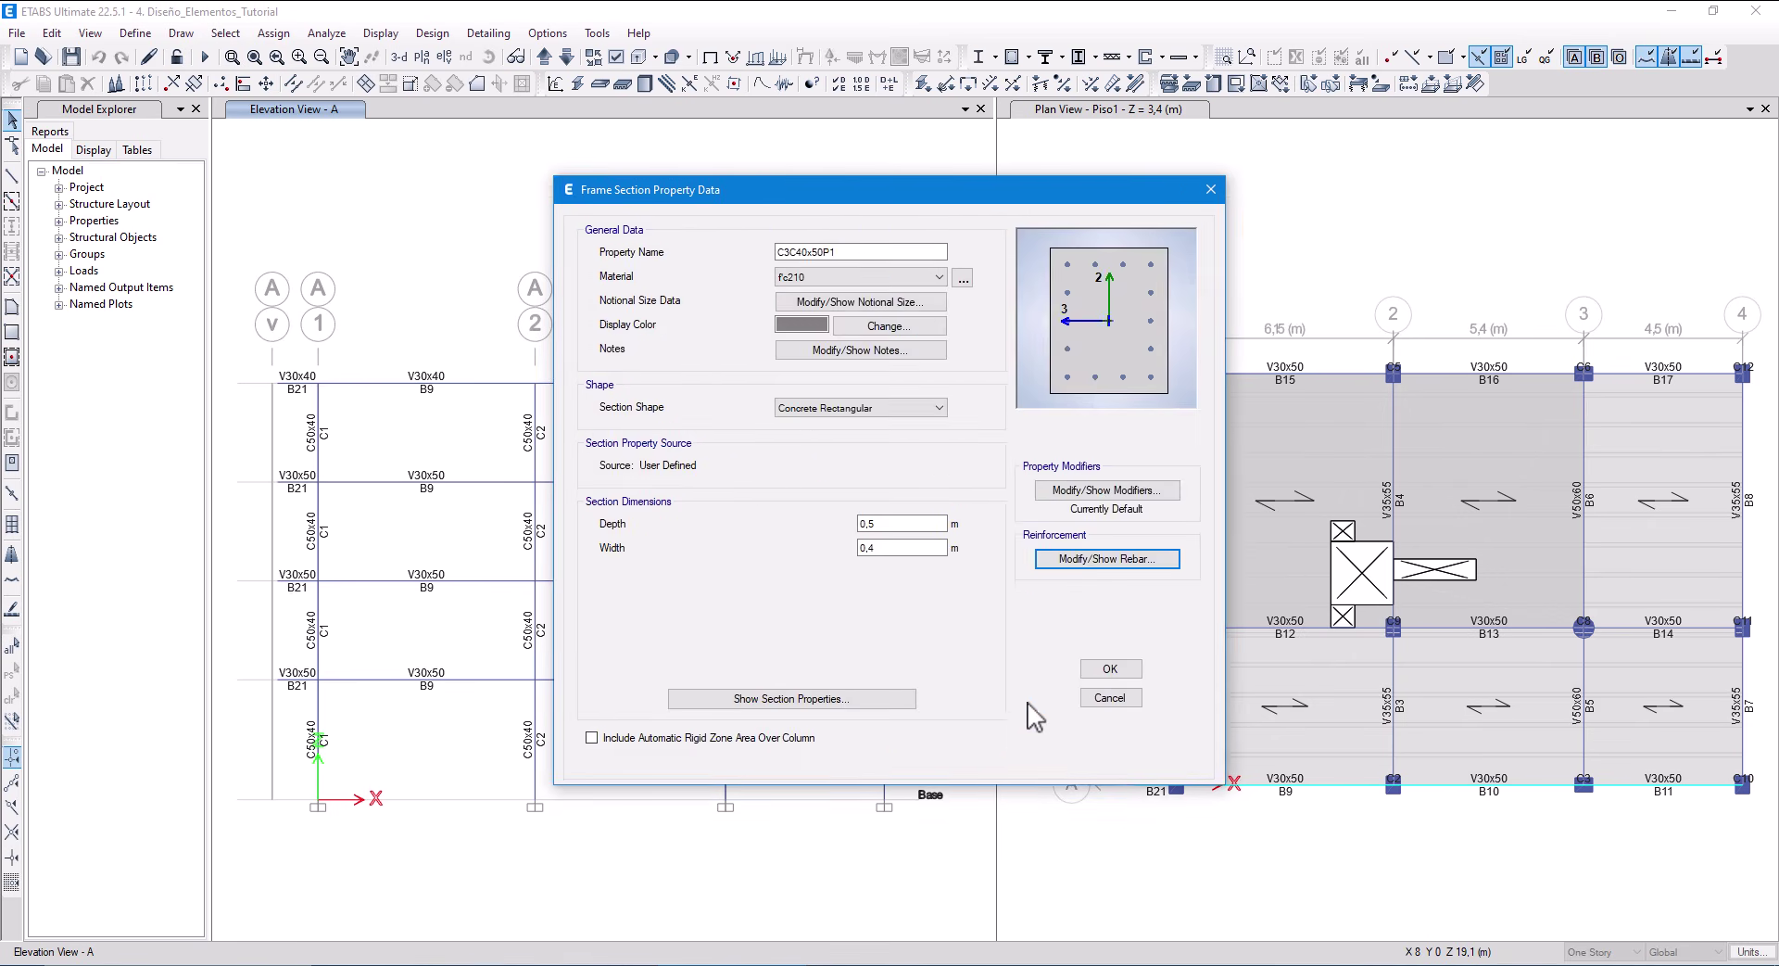
click(1110, 671)
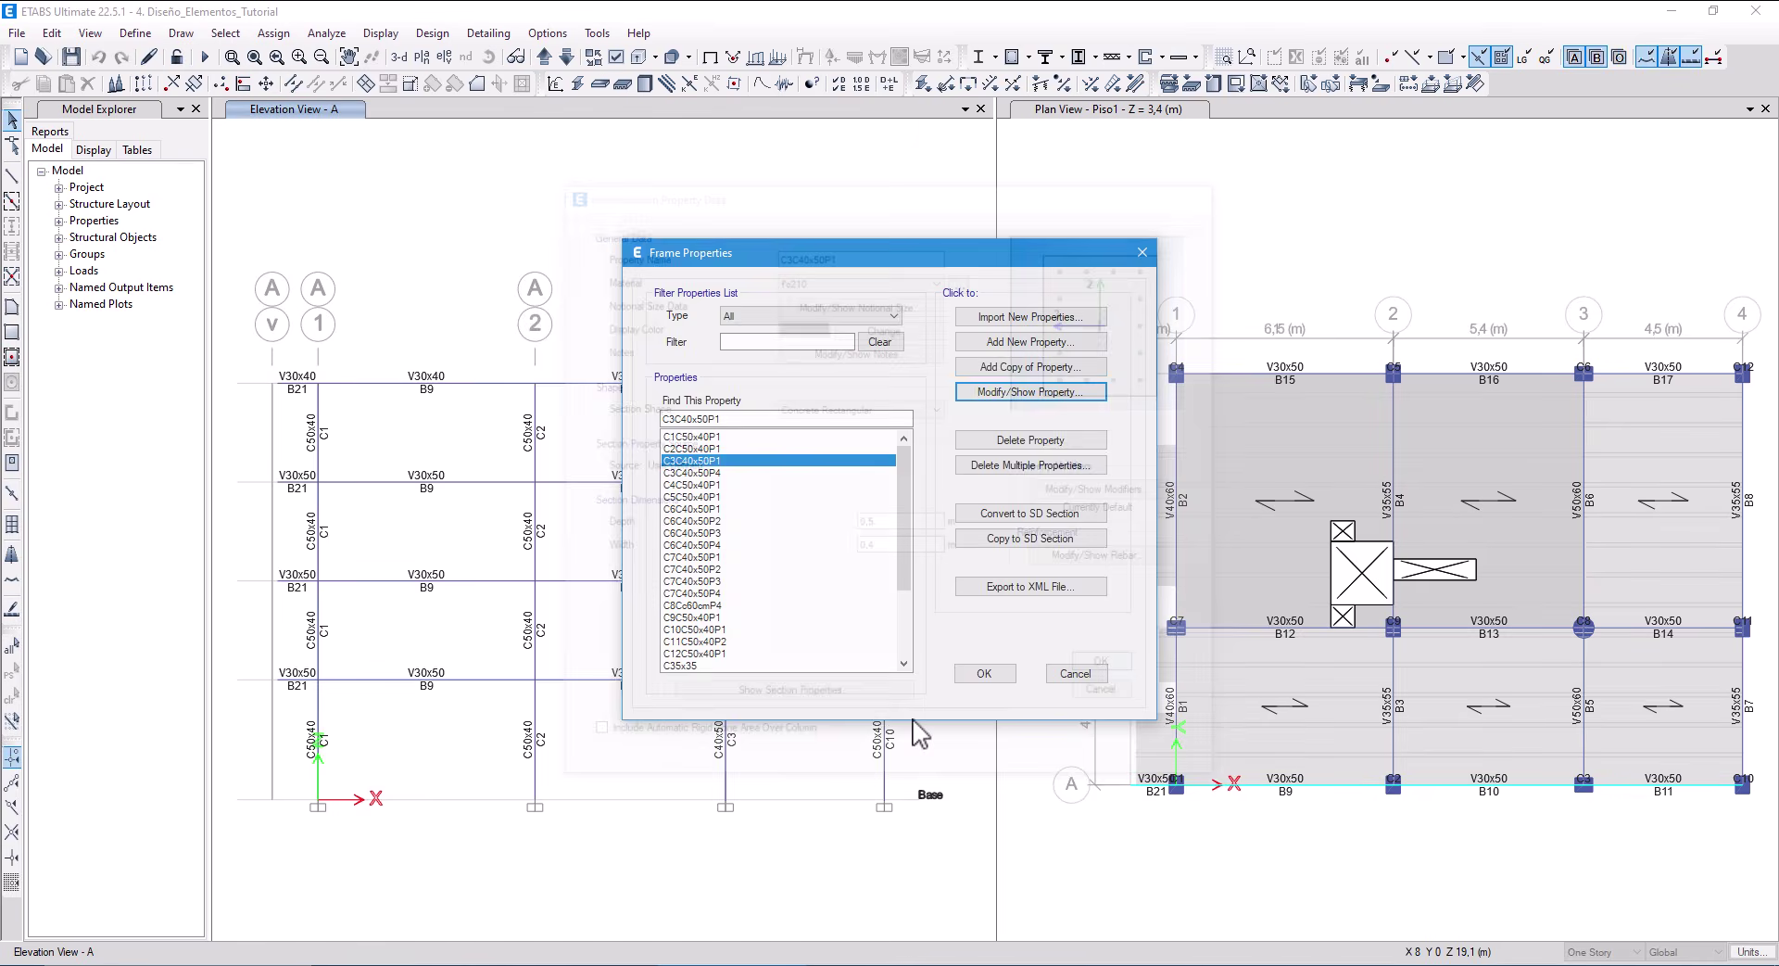
click(984, 673)
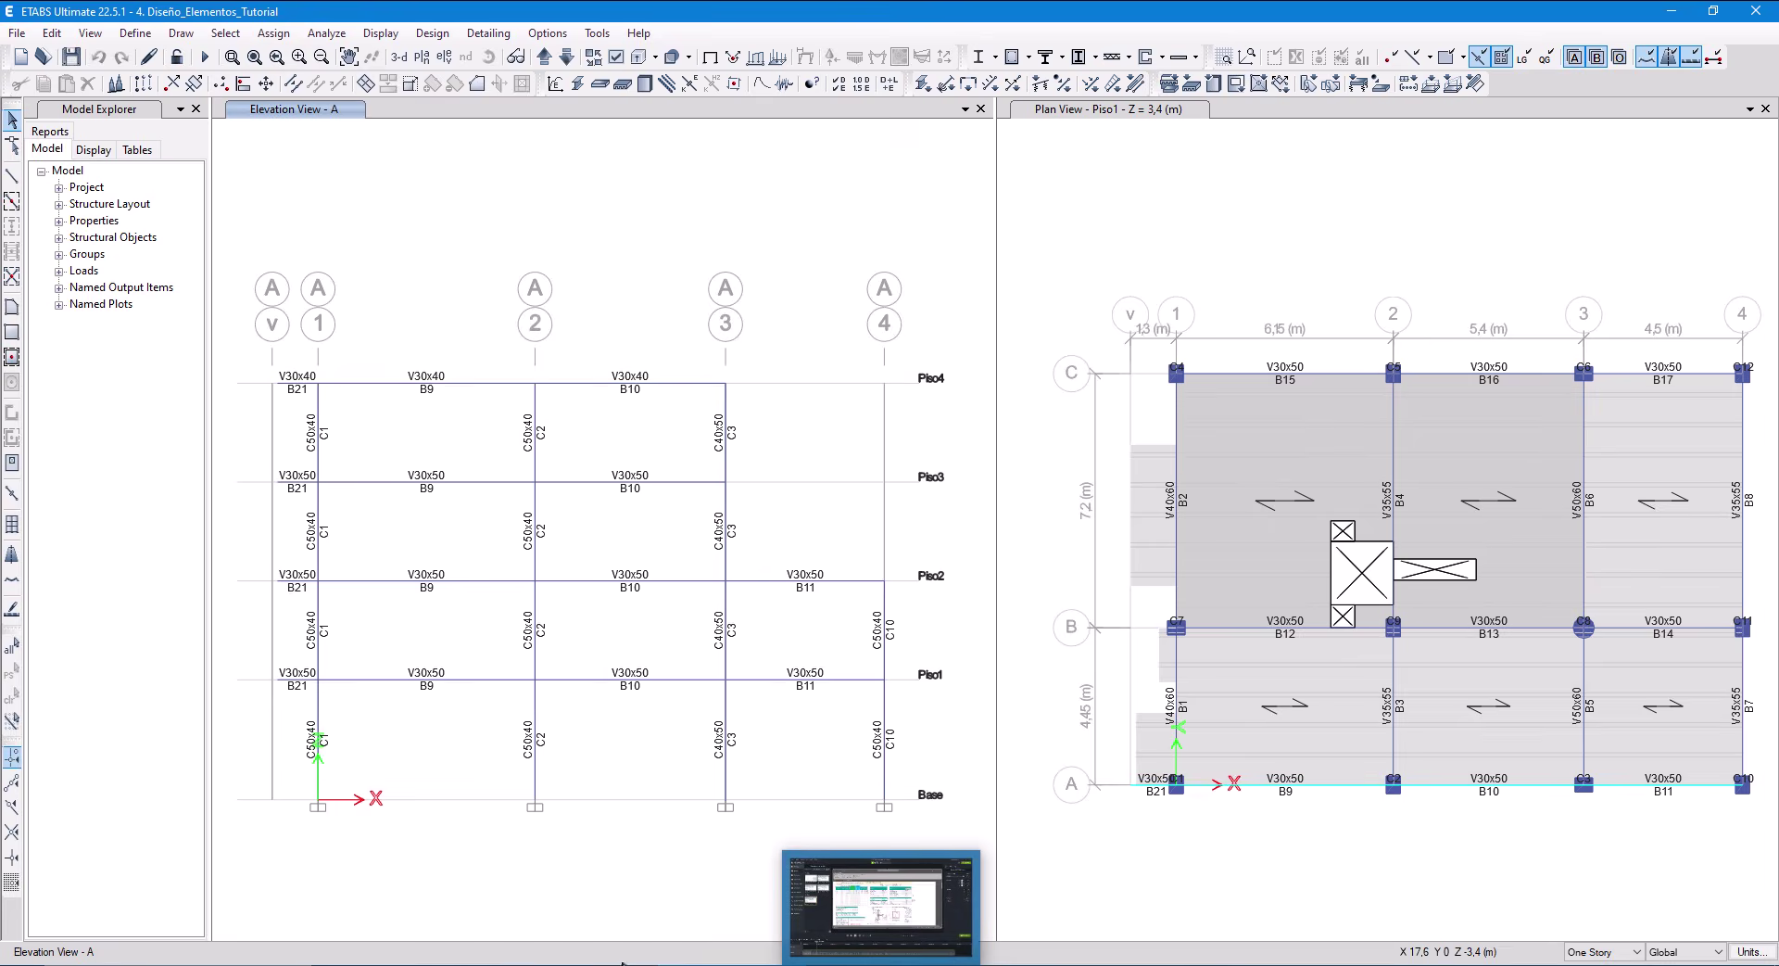
Return to Excel, review the C2C50x40P1 entry in the proposed sections list, and close the list.
click(880, 903)
click(1256, 330)
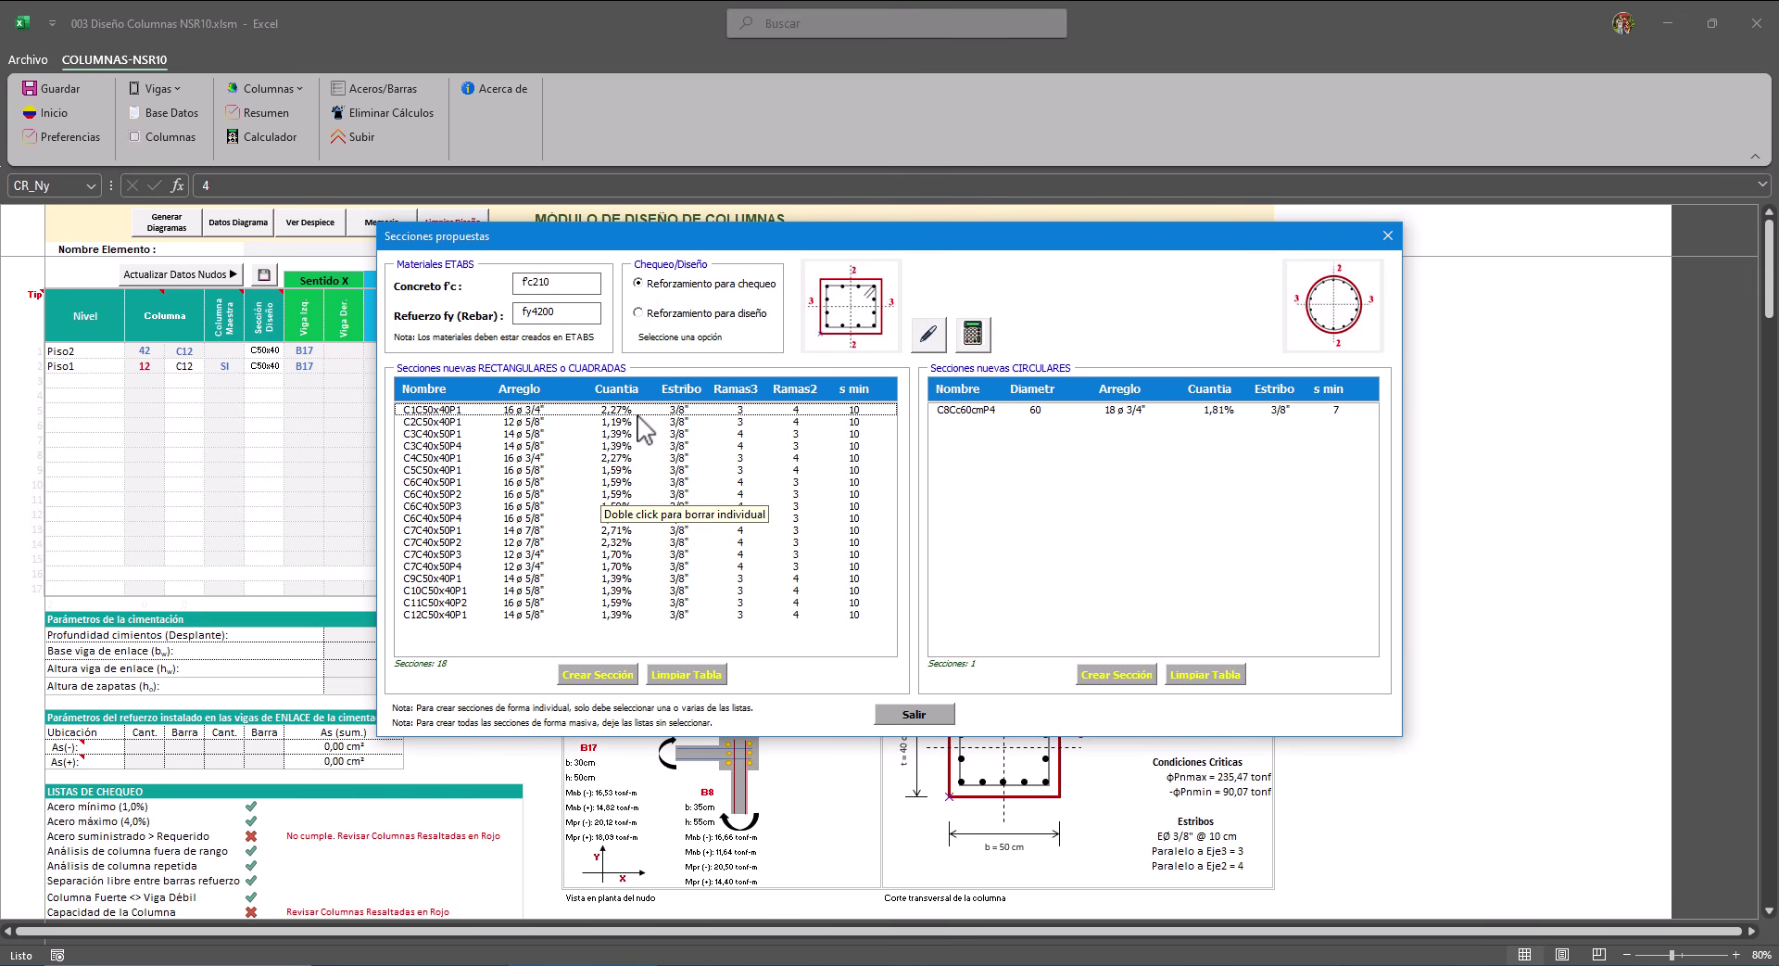
click(635, 423)
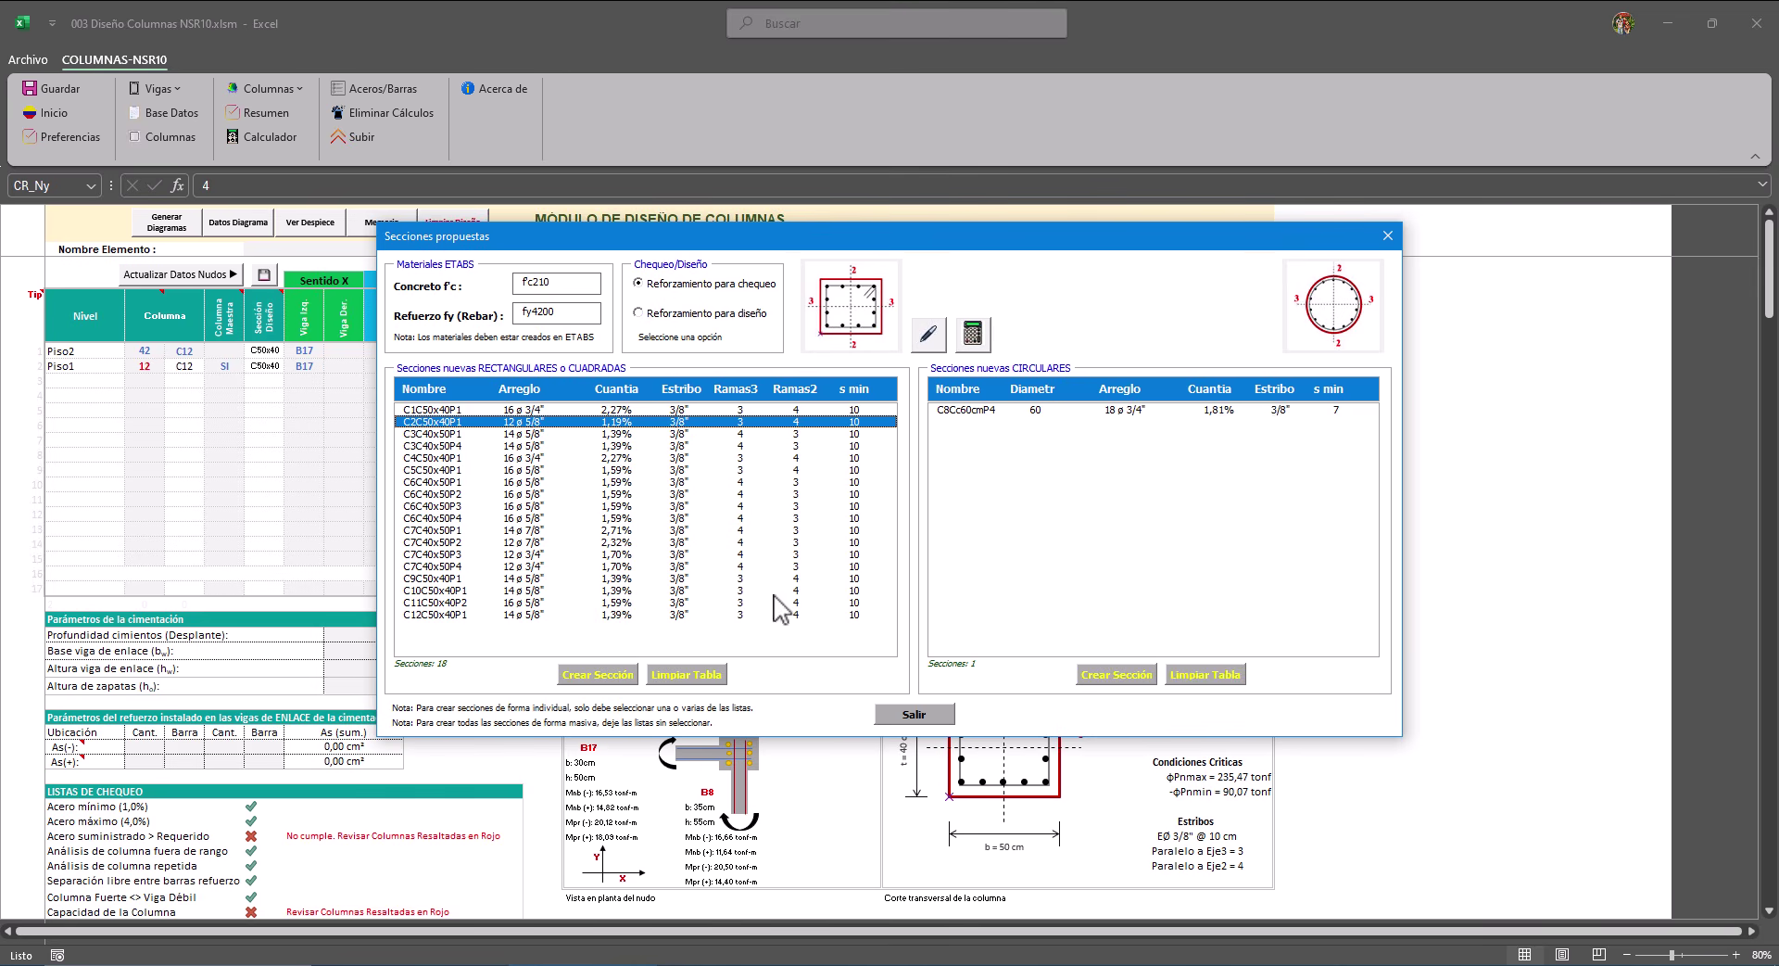
click(909, 714)
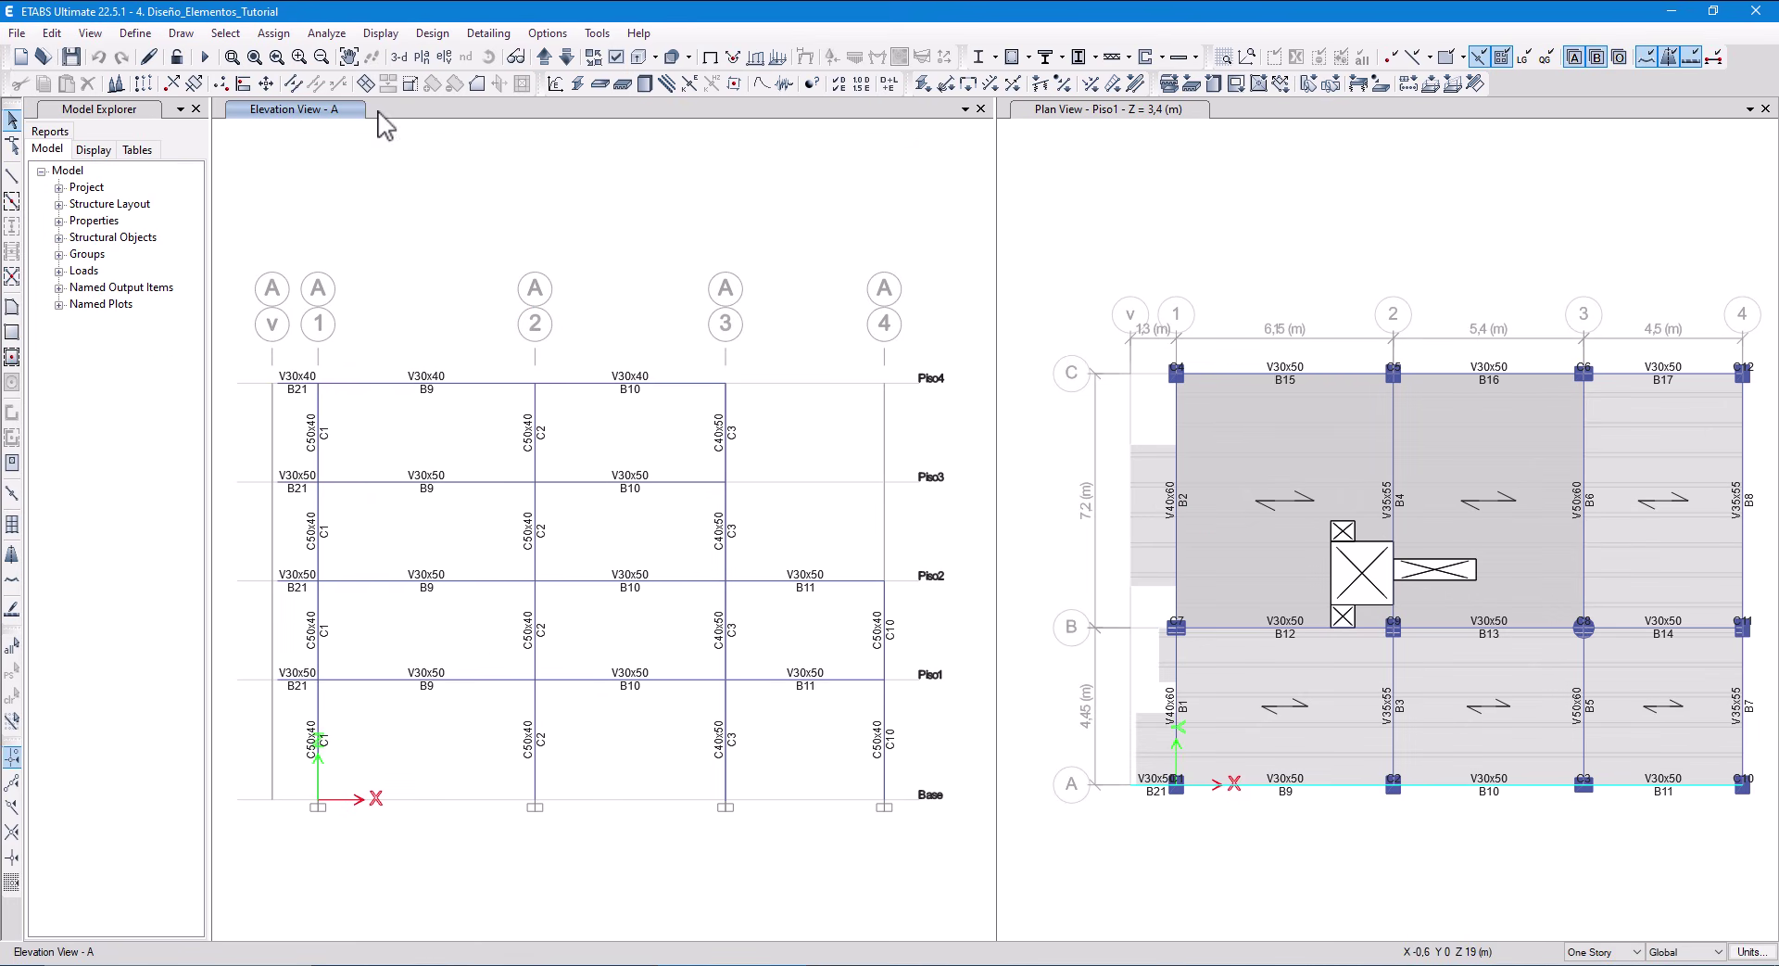
Set the ETABS elevation view to grid line A.
click(445, 57)
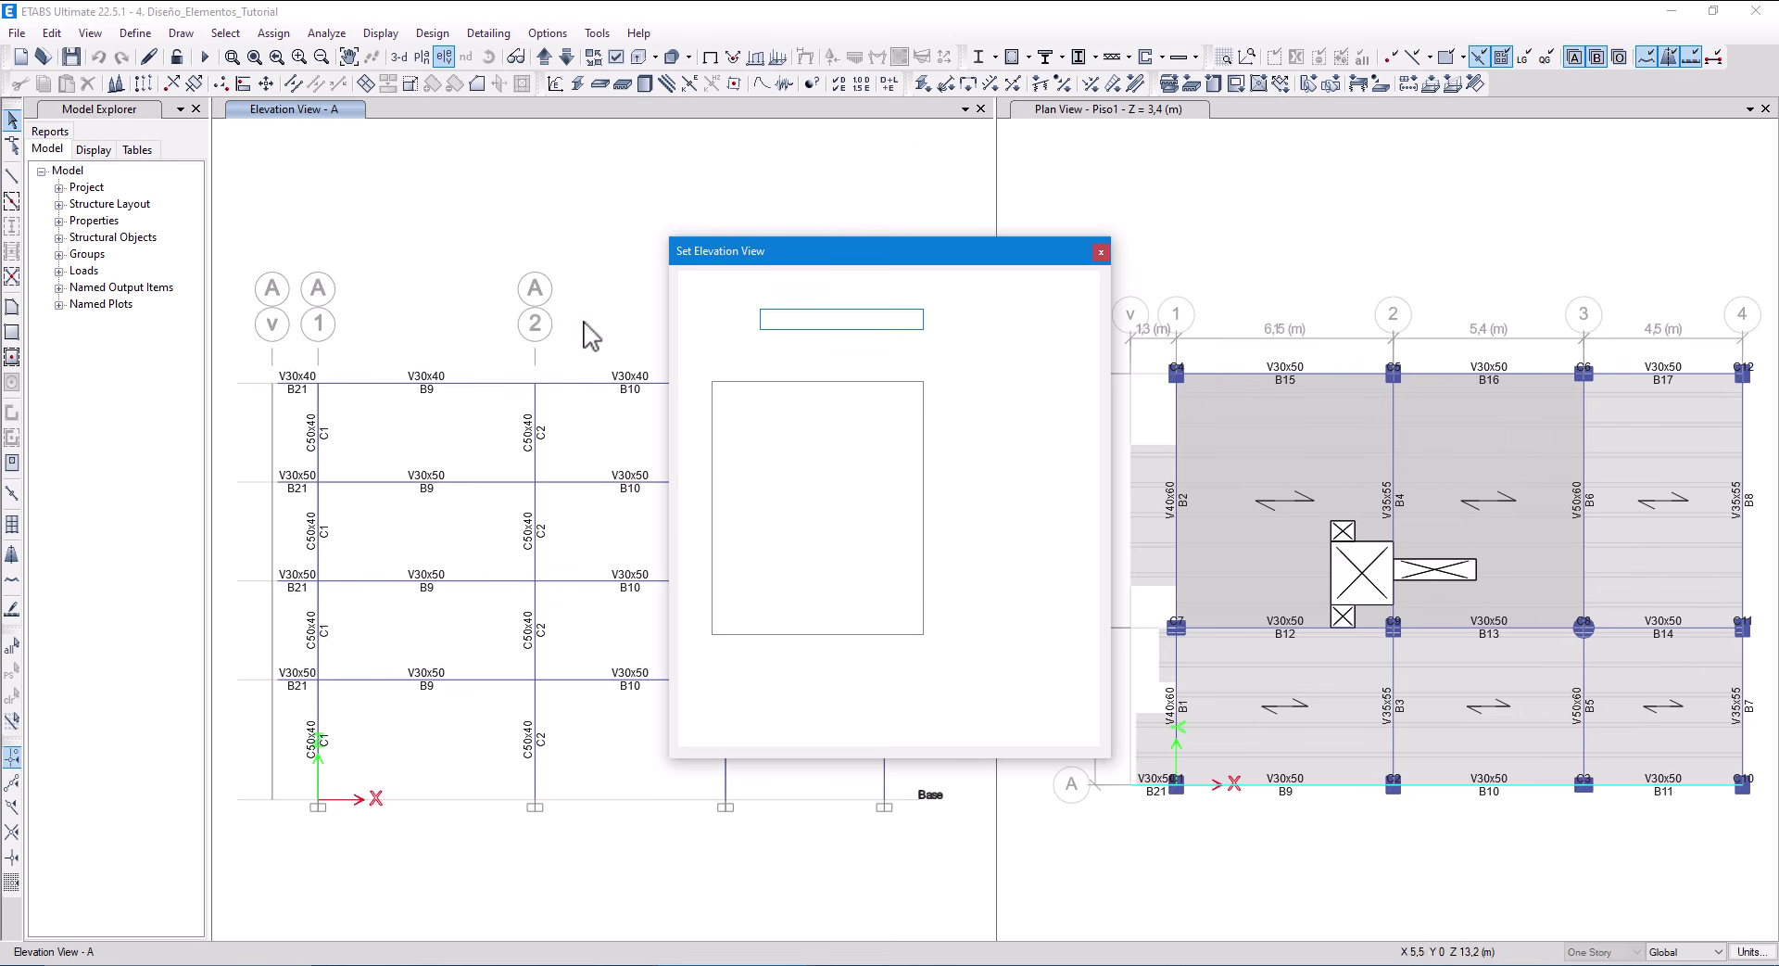
click(720, 458)
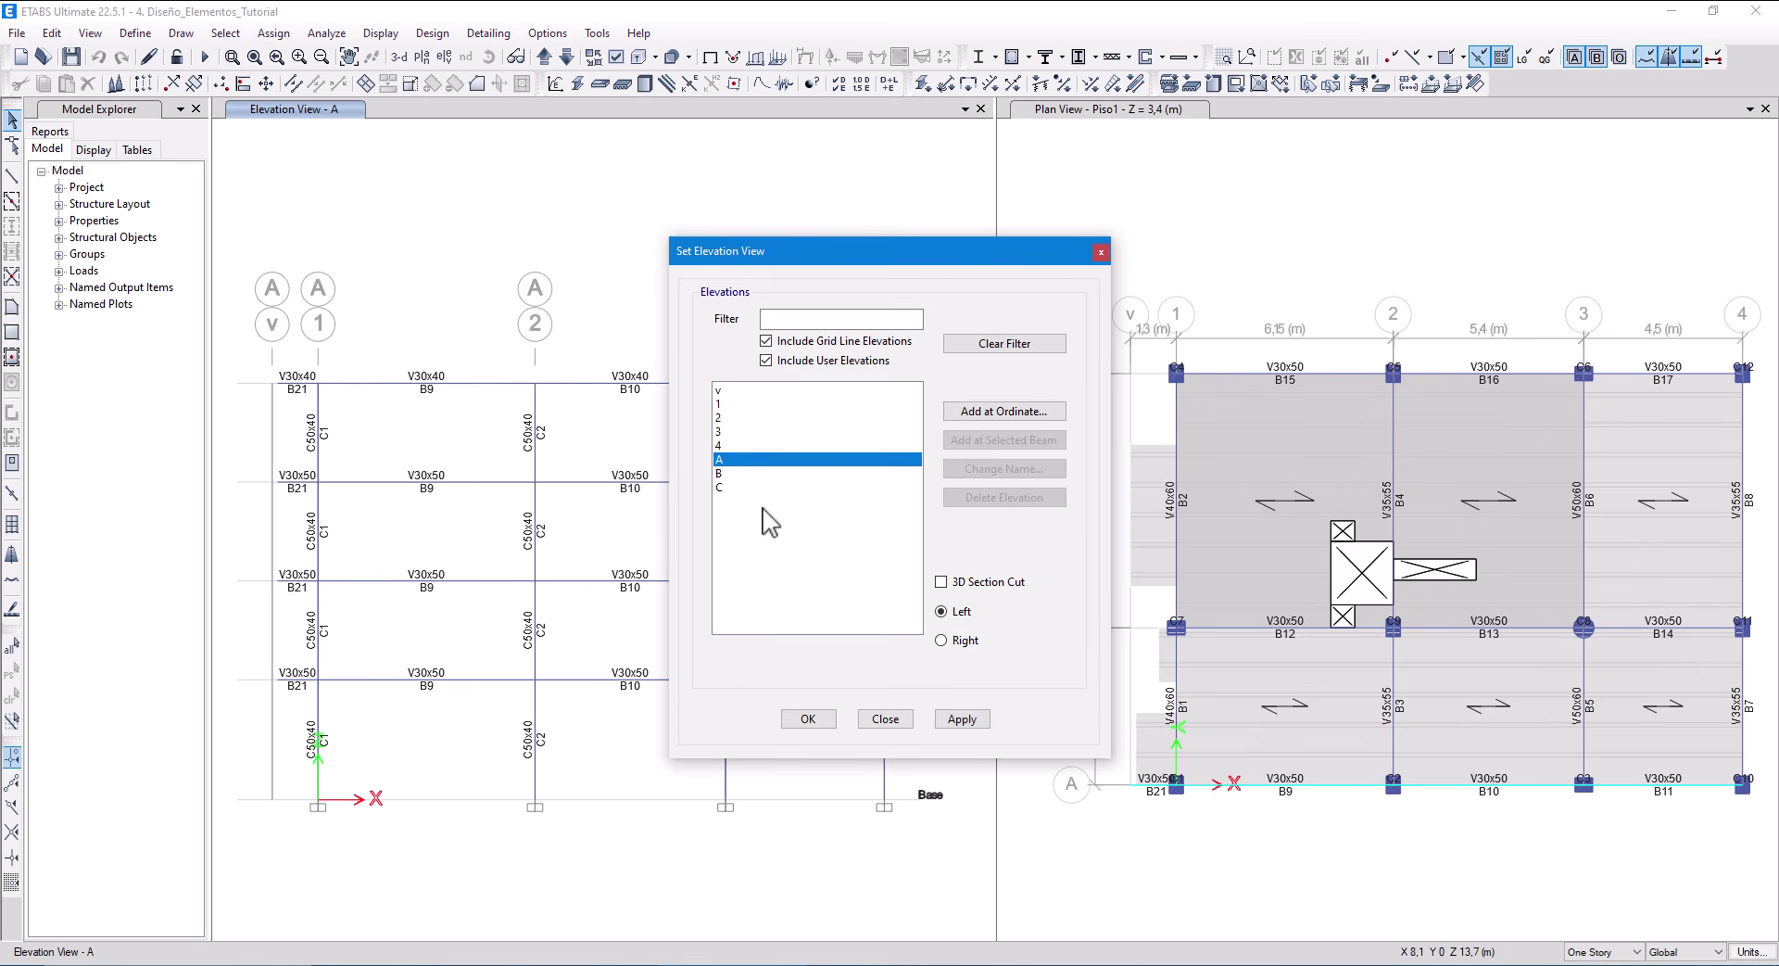
click(808, 718)
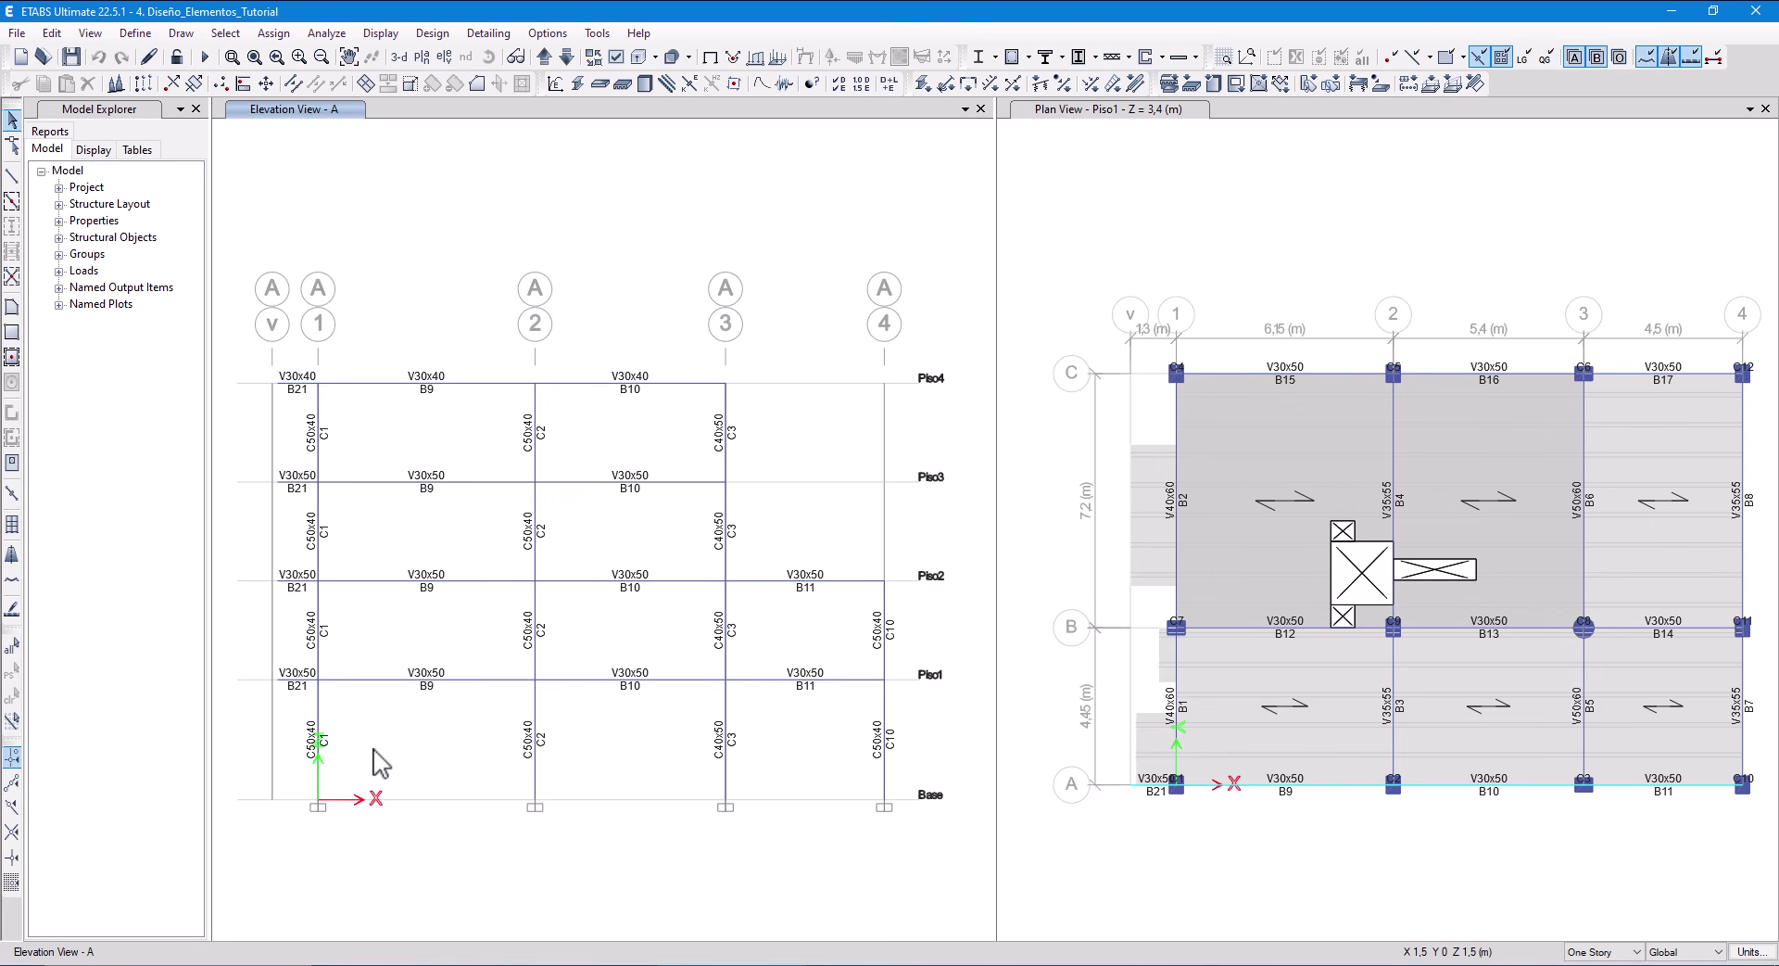
click(584, 964)
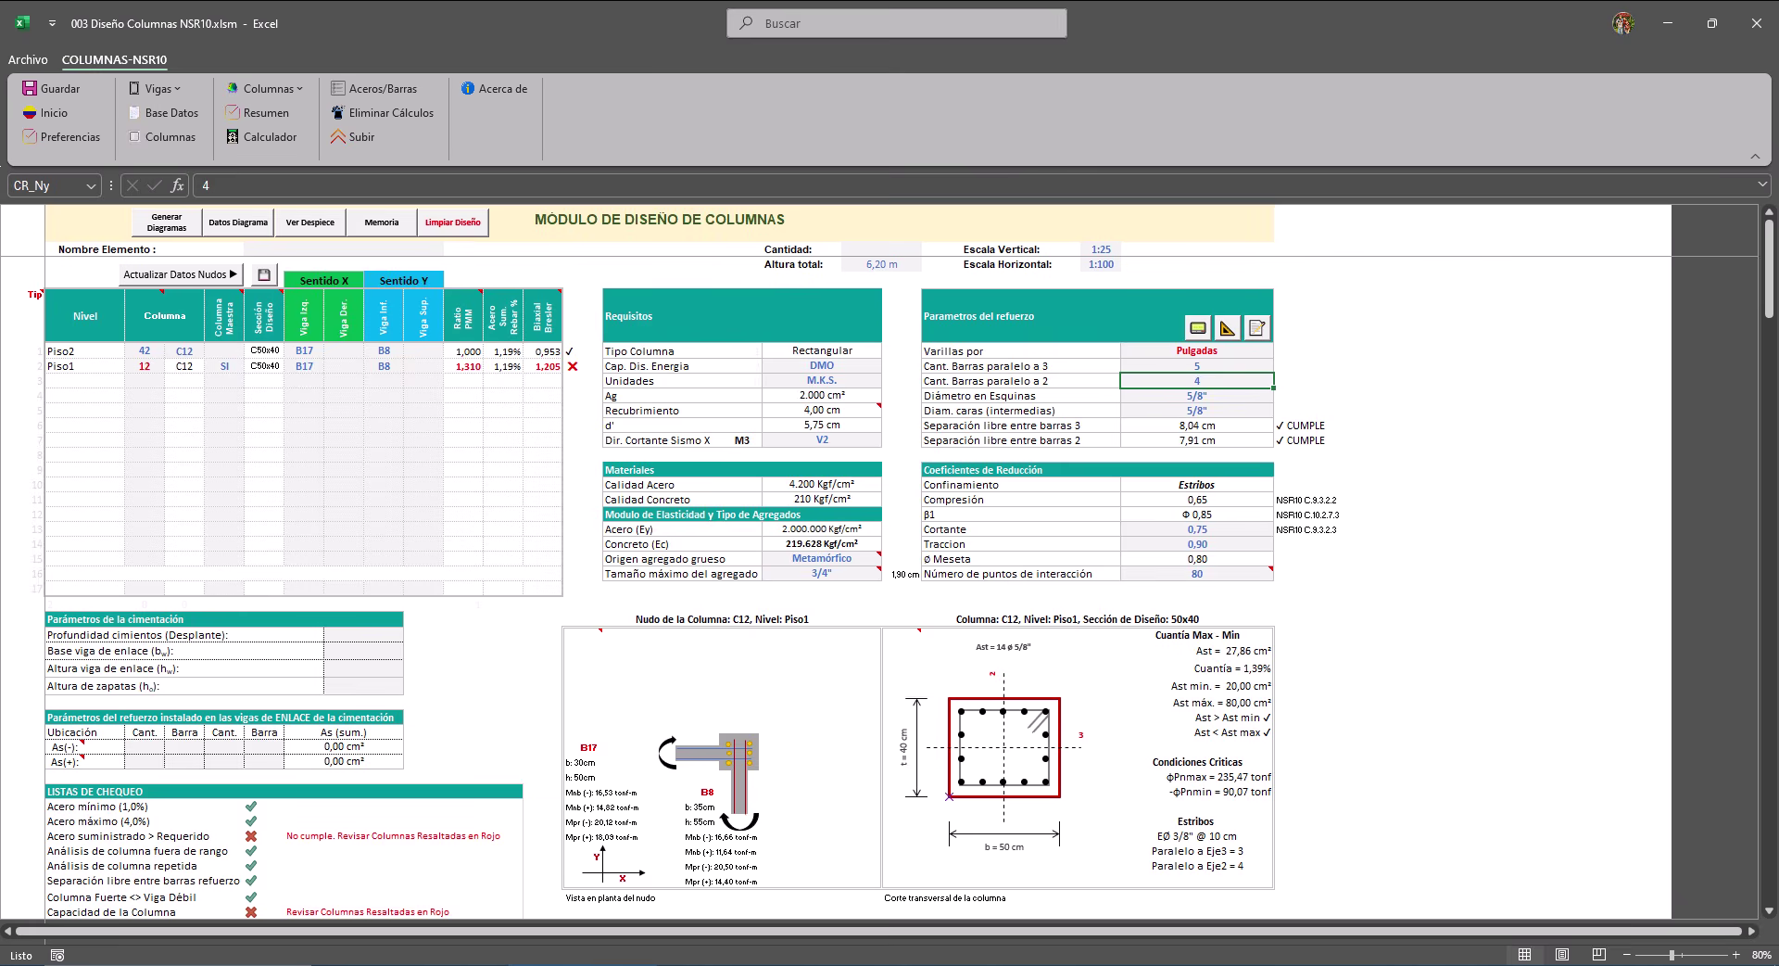
click(723, 964)
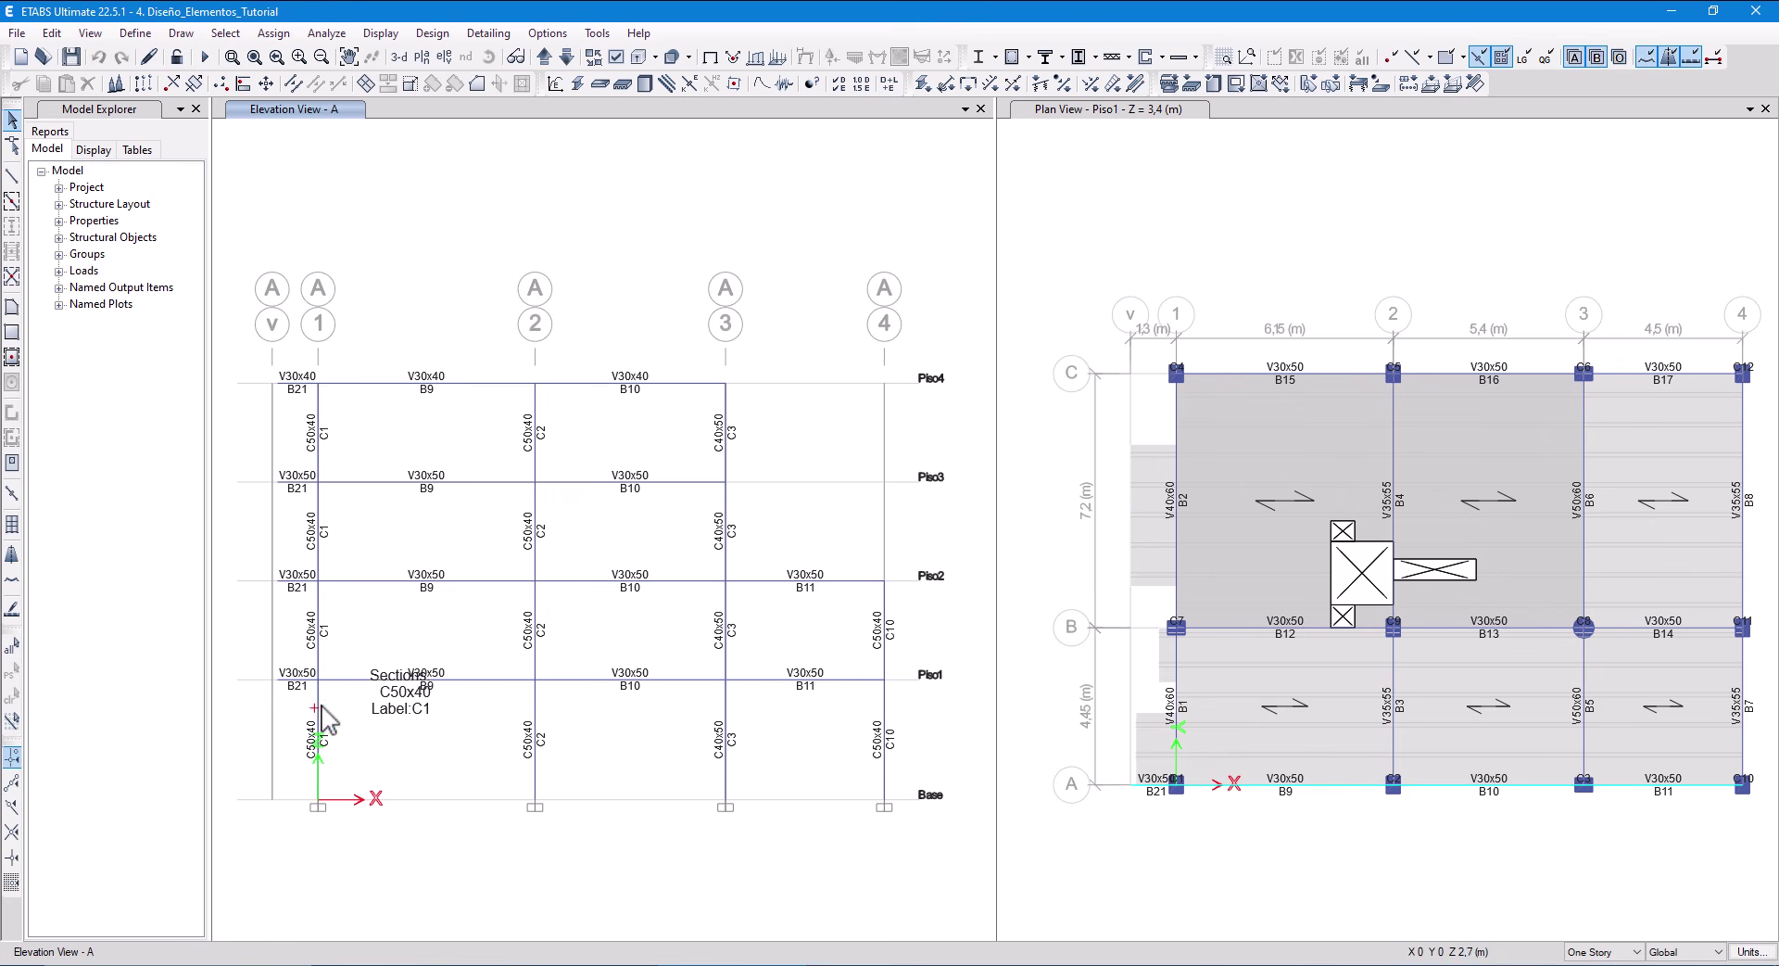
Assign section C1C50x40P1 to the Piso1 column C1 in elevation A.
click(394, 755)
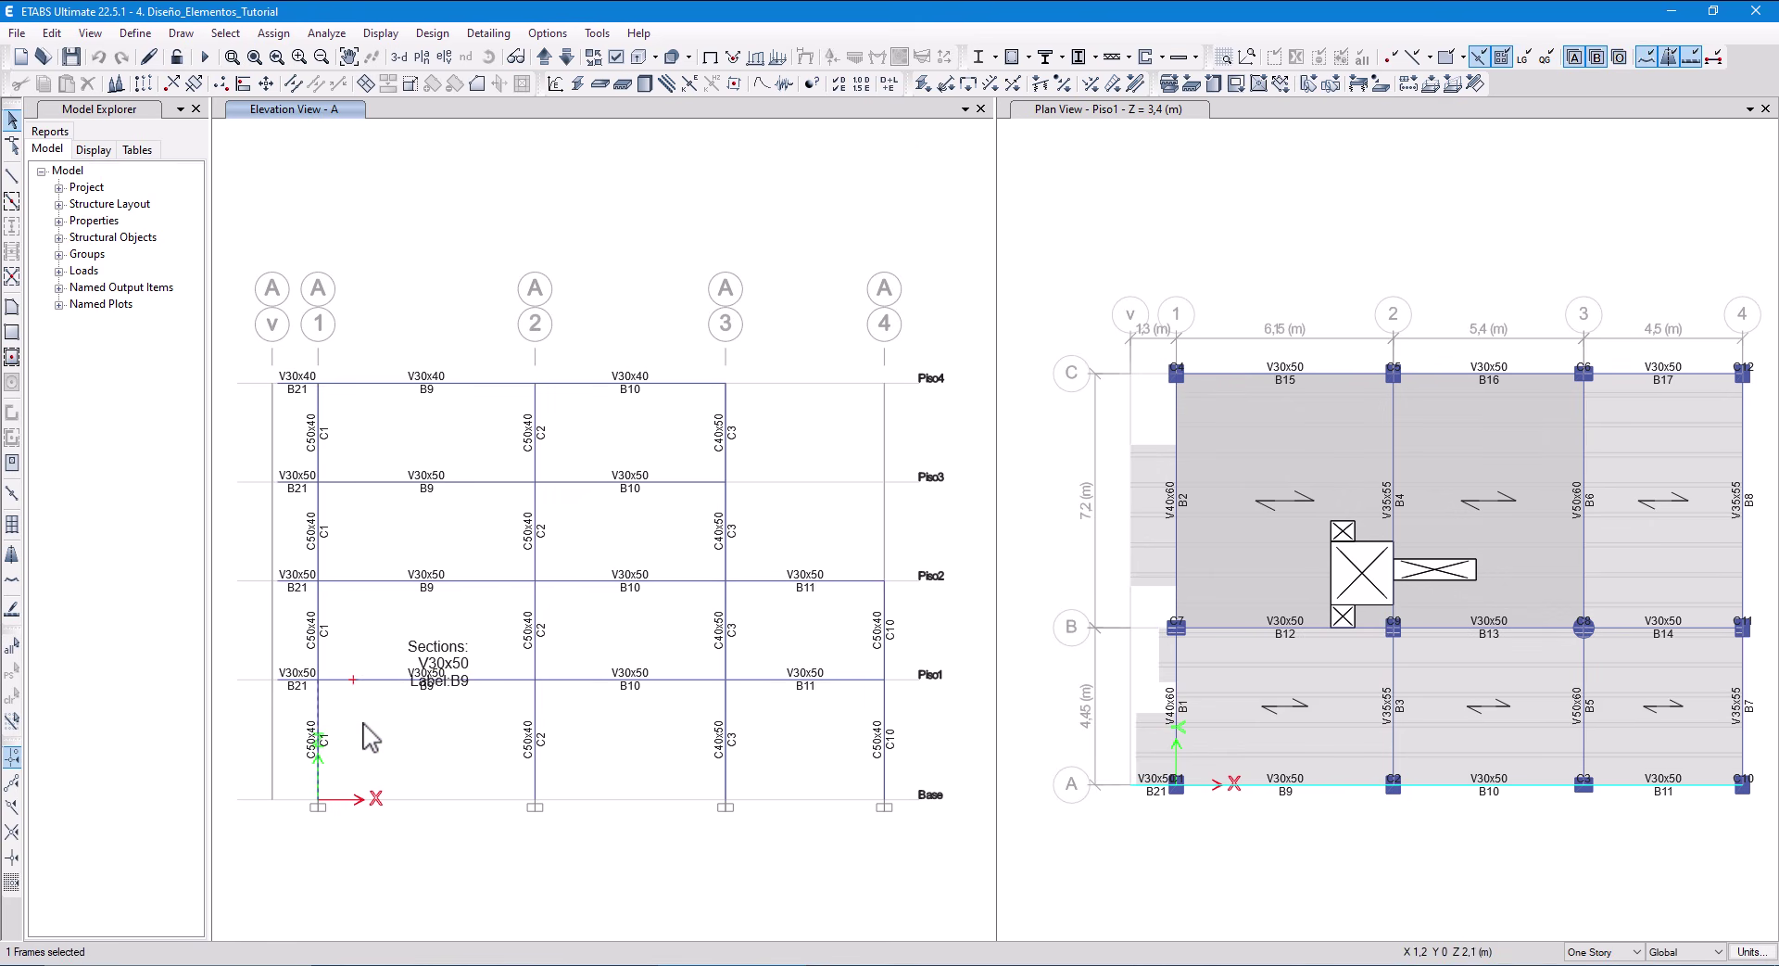
click(924, 83)
drag(877, 251, 1316, 246)
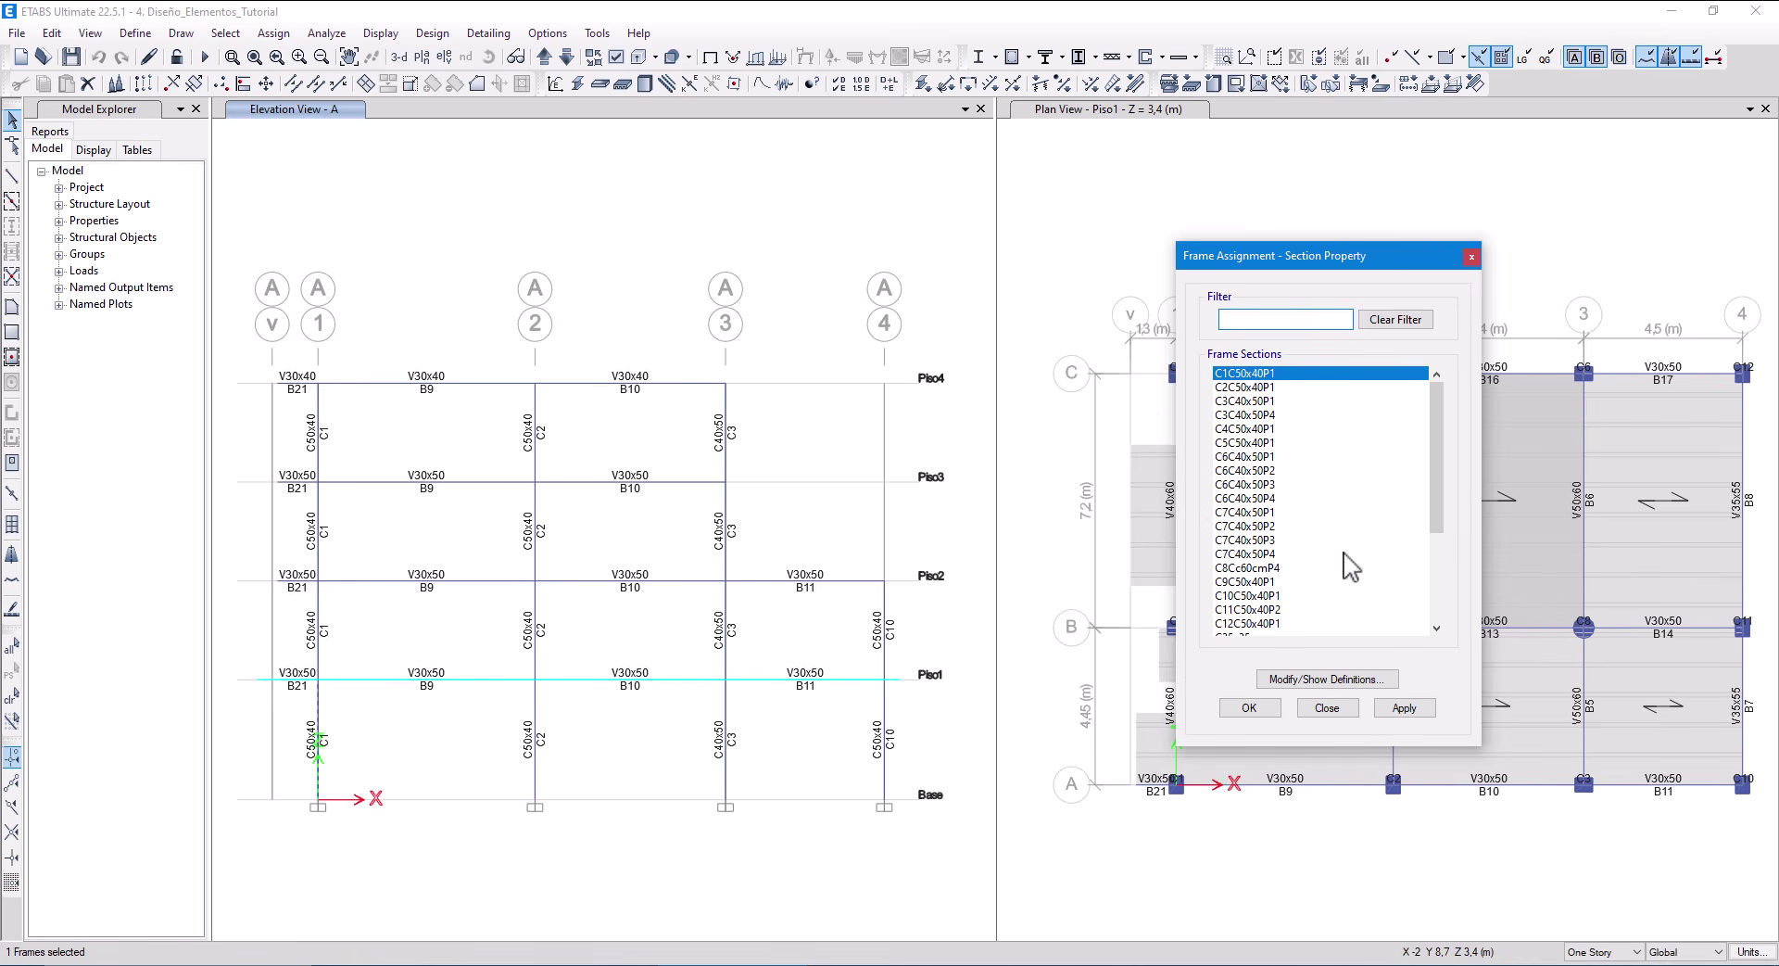
click(1404, 707)
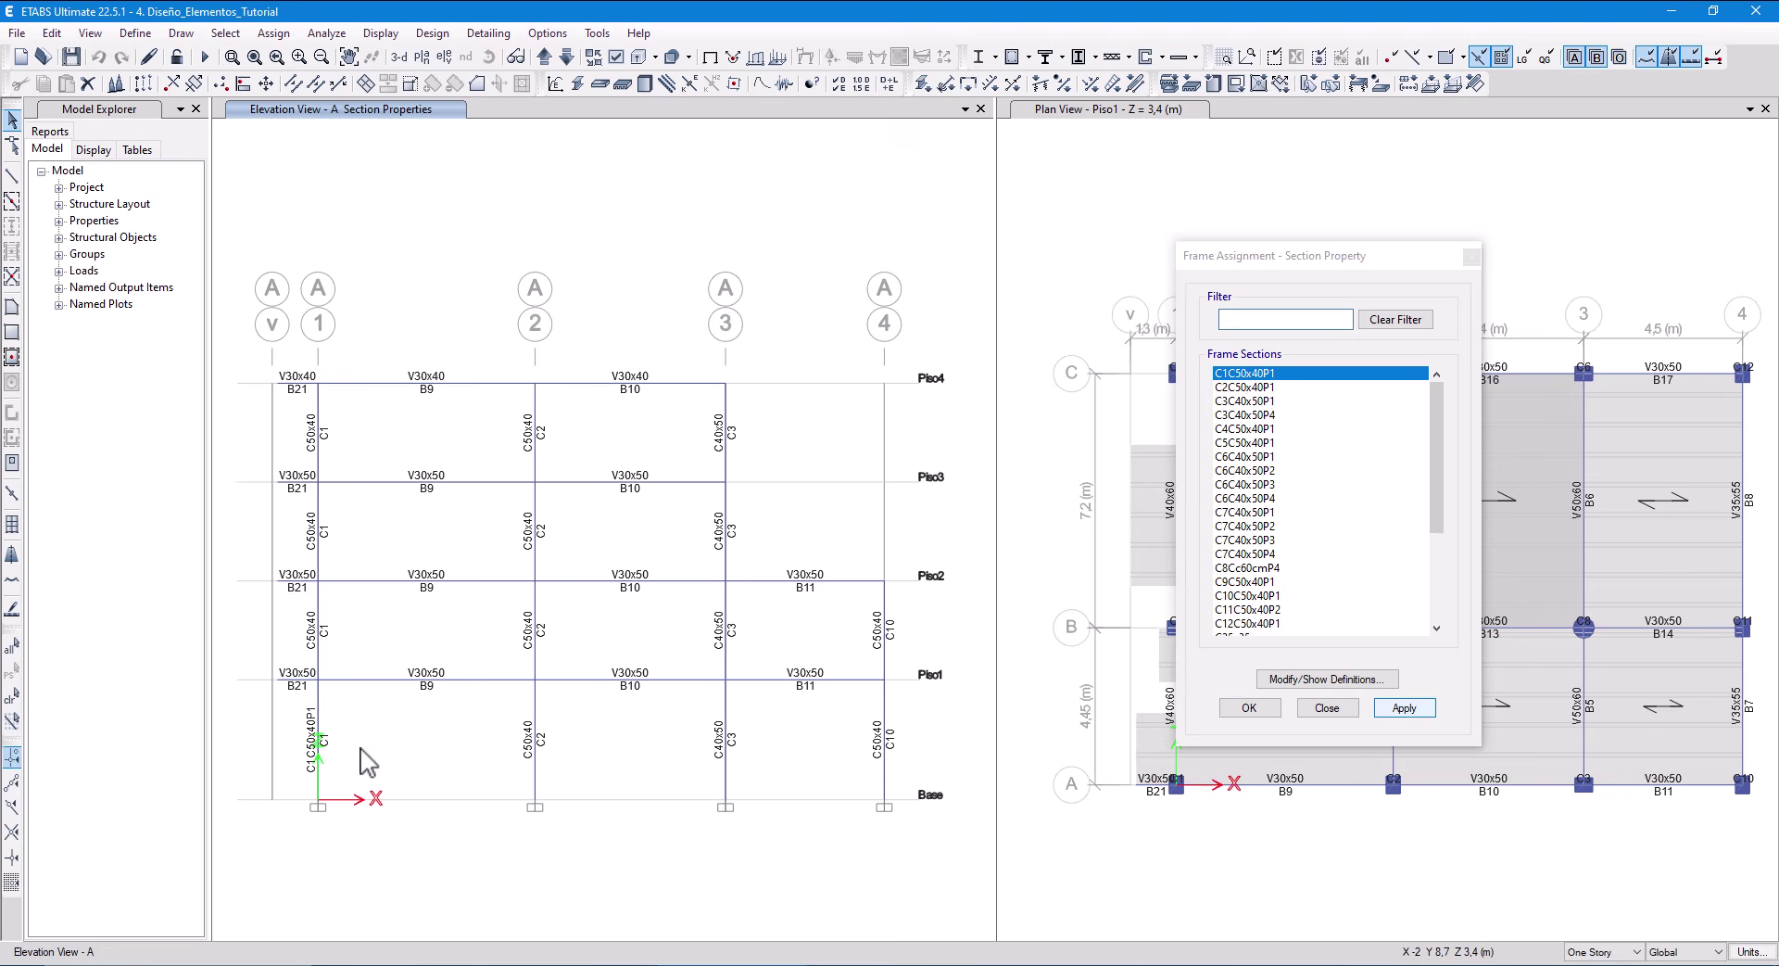
Assign section C2C50x40P1 to the Piso1 column C2 and section C3C40x50P1 to the Piso1 column C3 in elevation A.
click(563, 761)
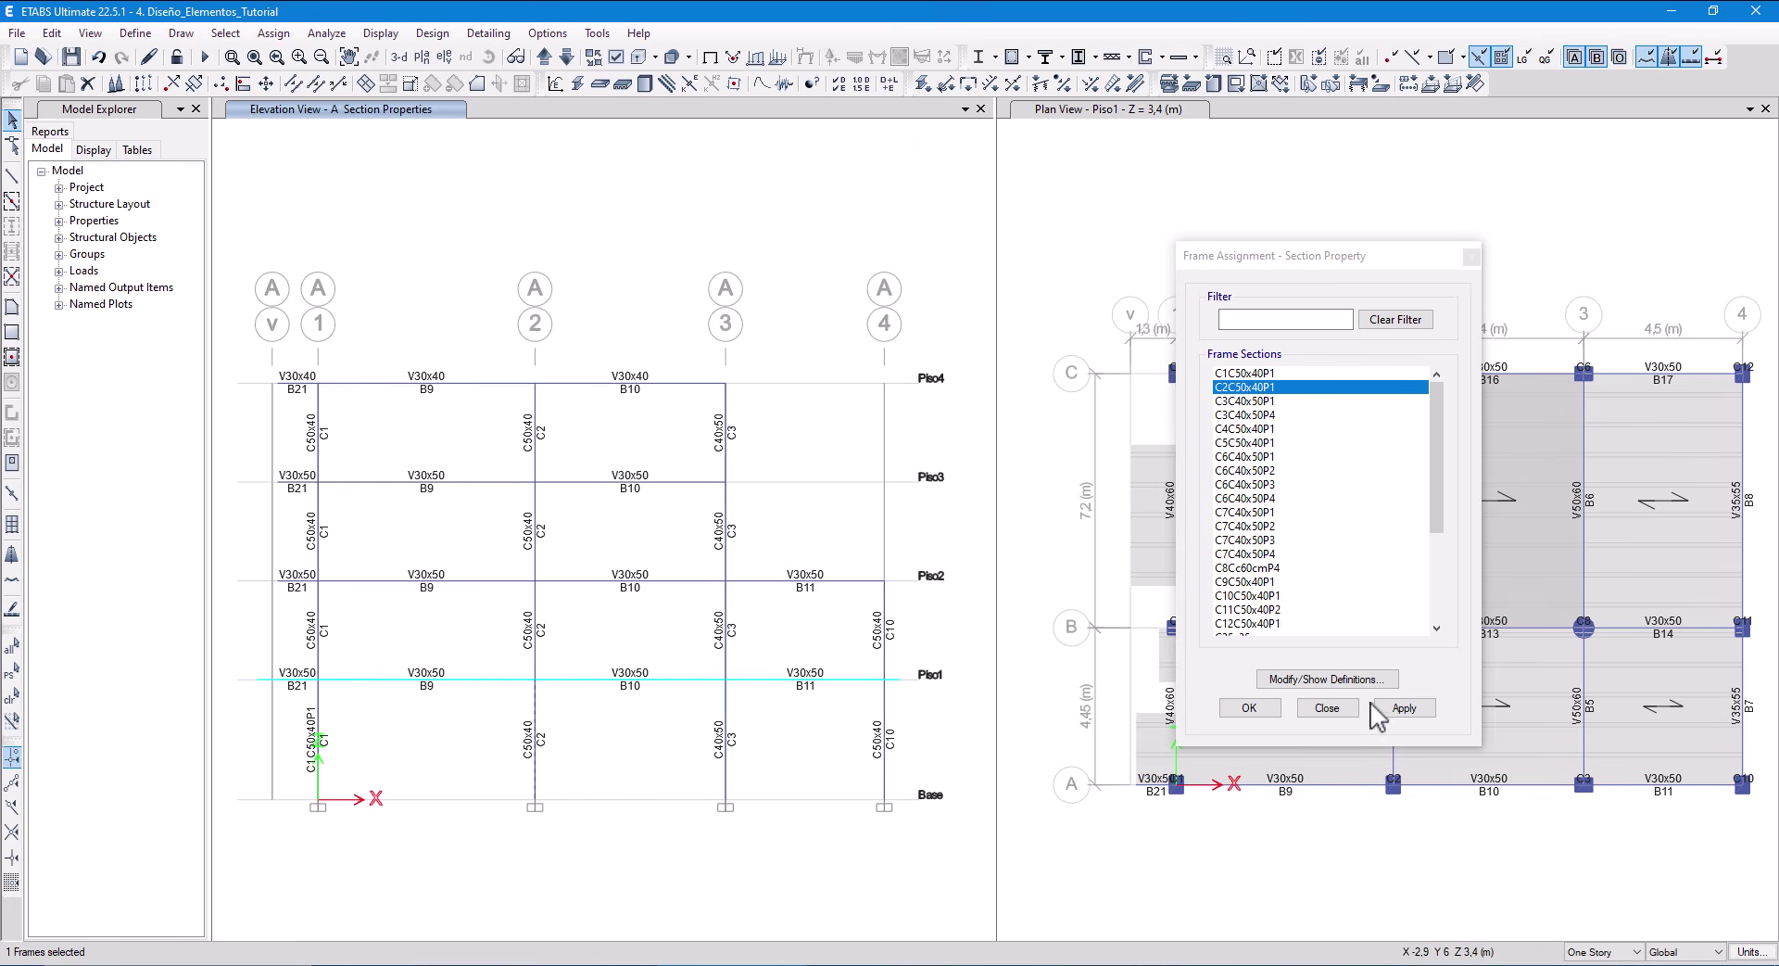
click(1405, 708)
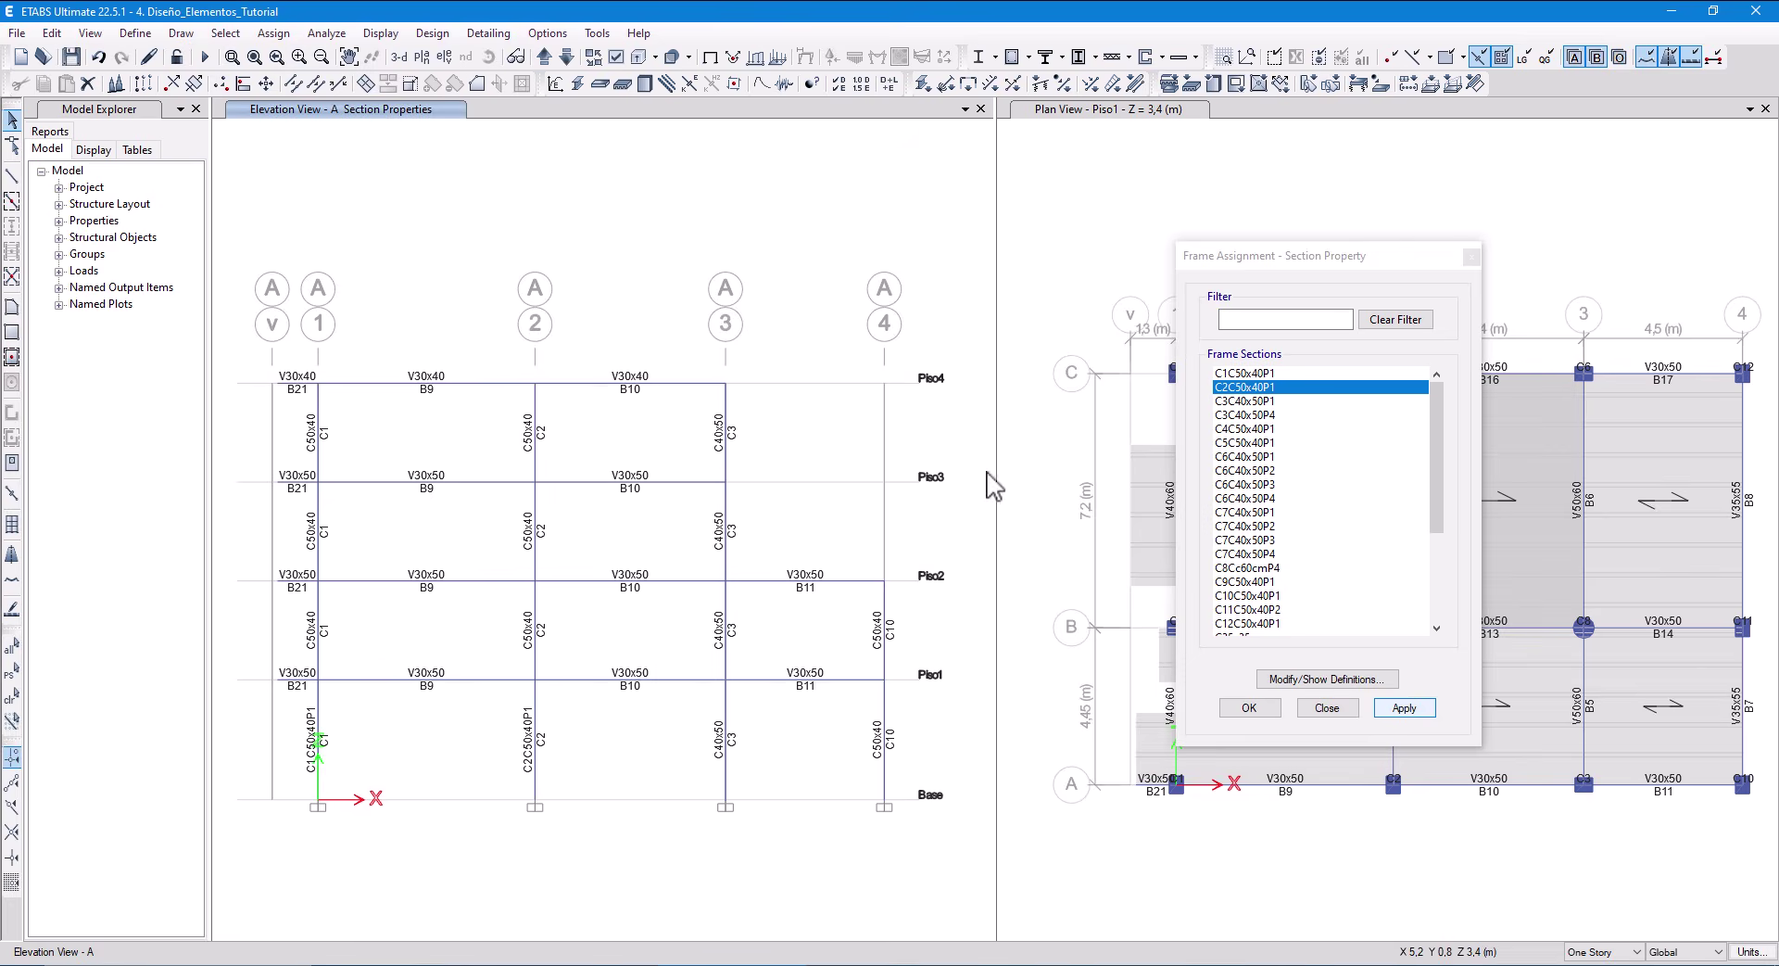
click(1244, 400)
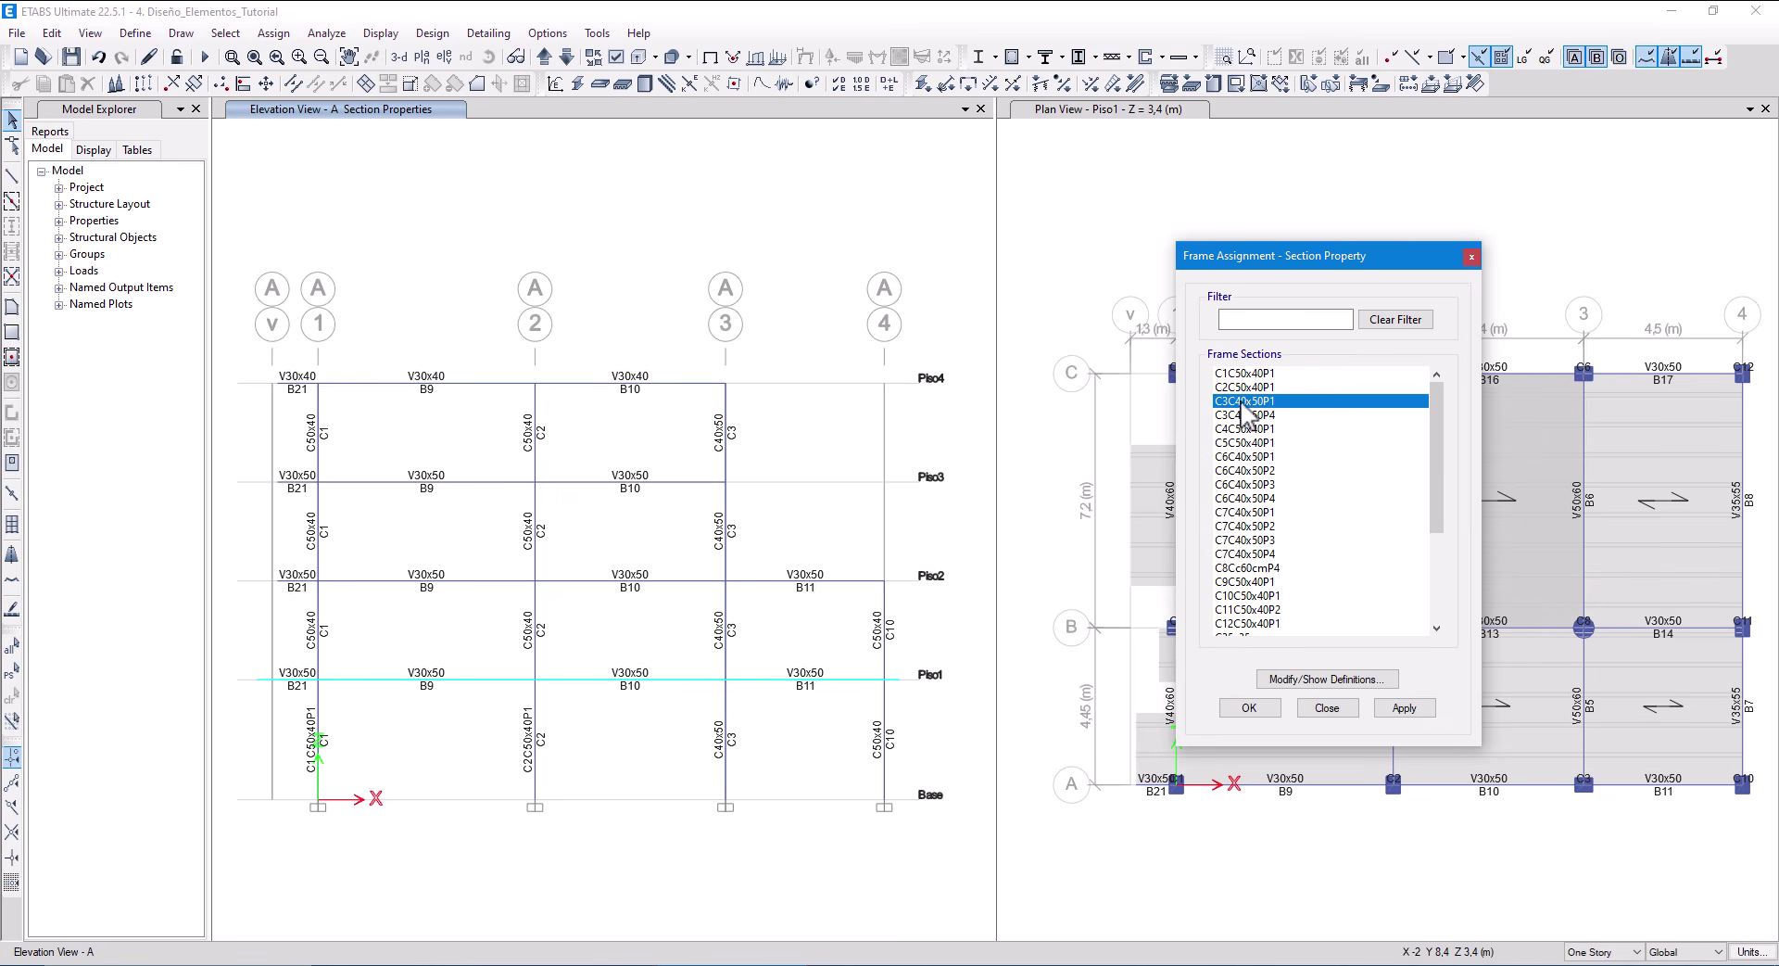
click(726, 737)
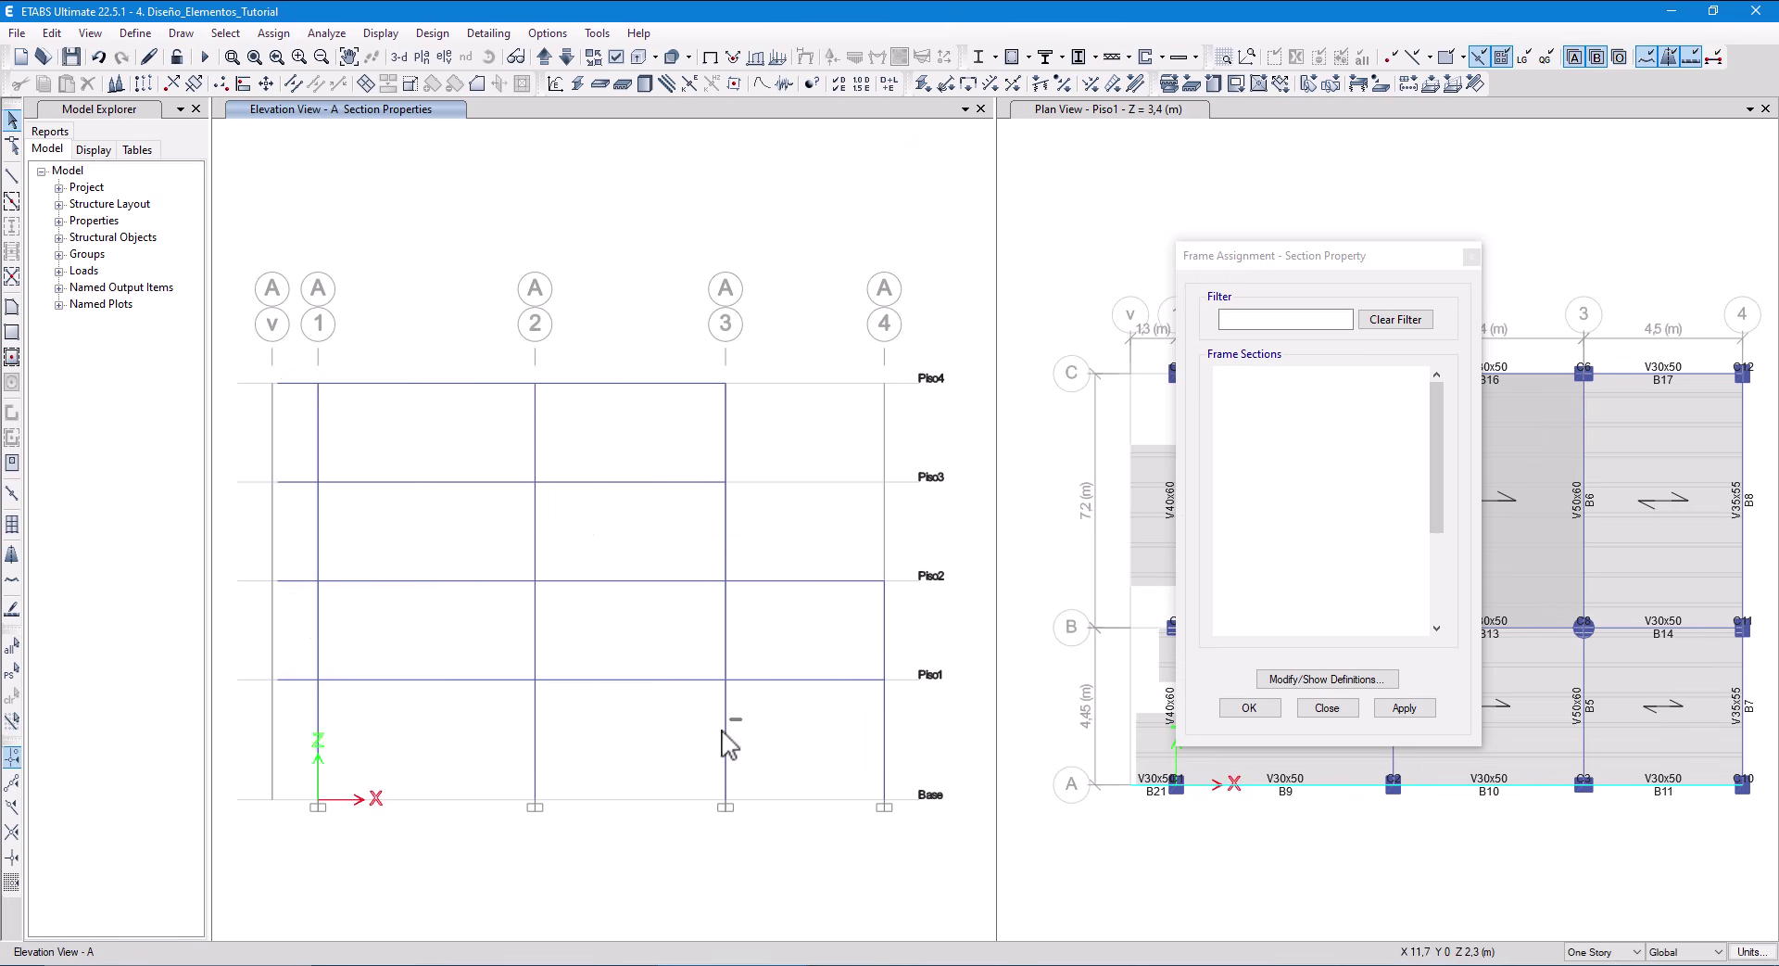
click(1404, 707)
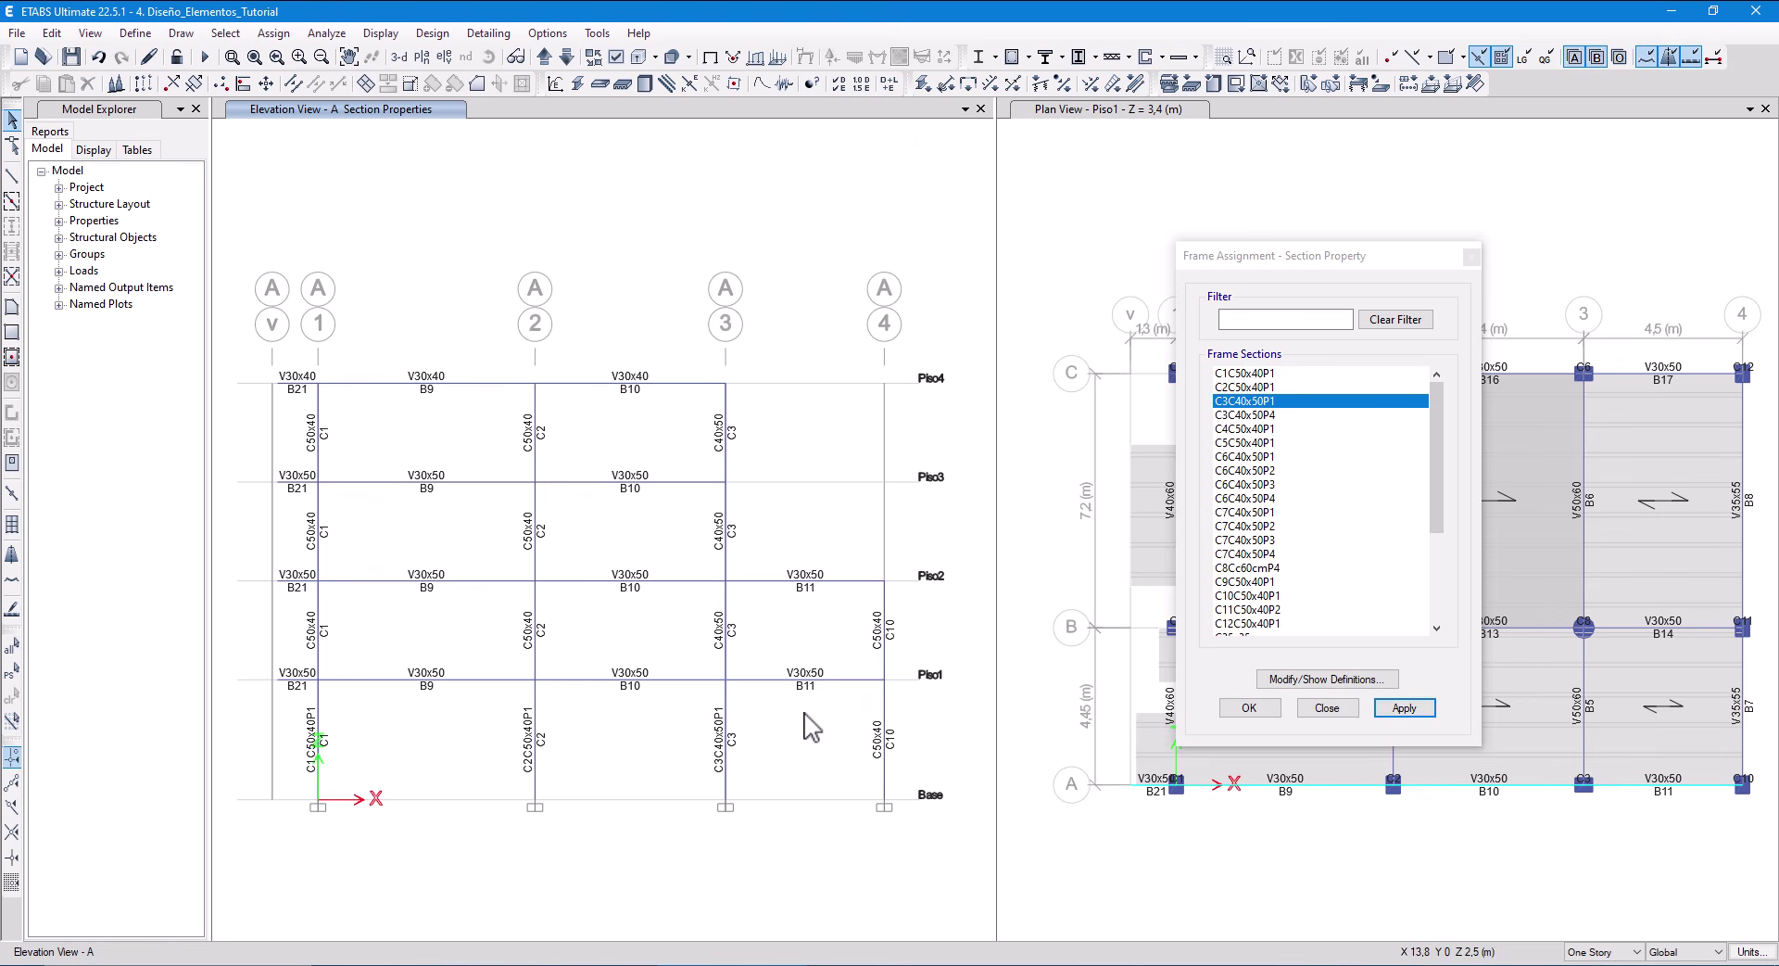
Assign section C3C40x50P4 to the Piso4 column C3 in elevation A.
click(1255, 428)
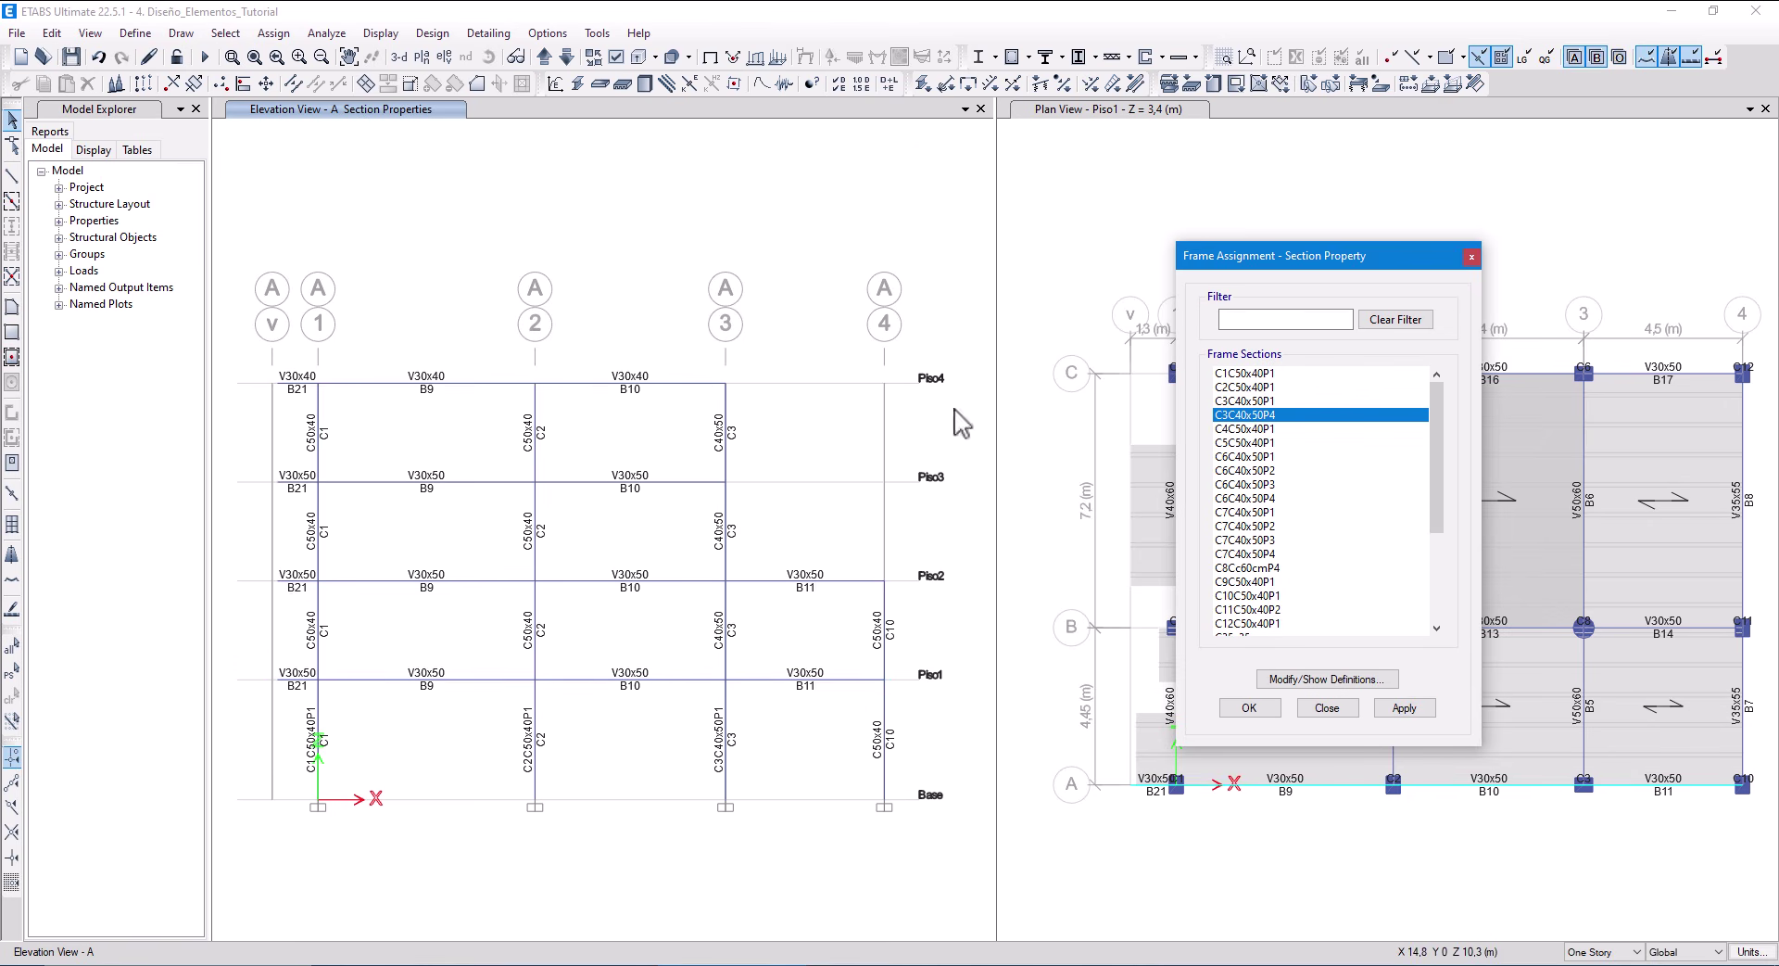
click(724, 432)
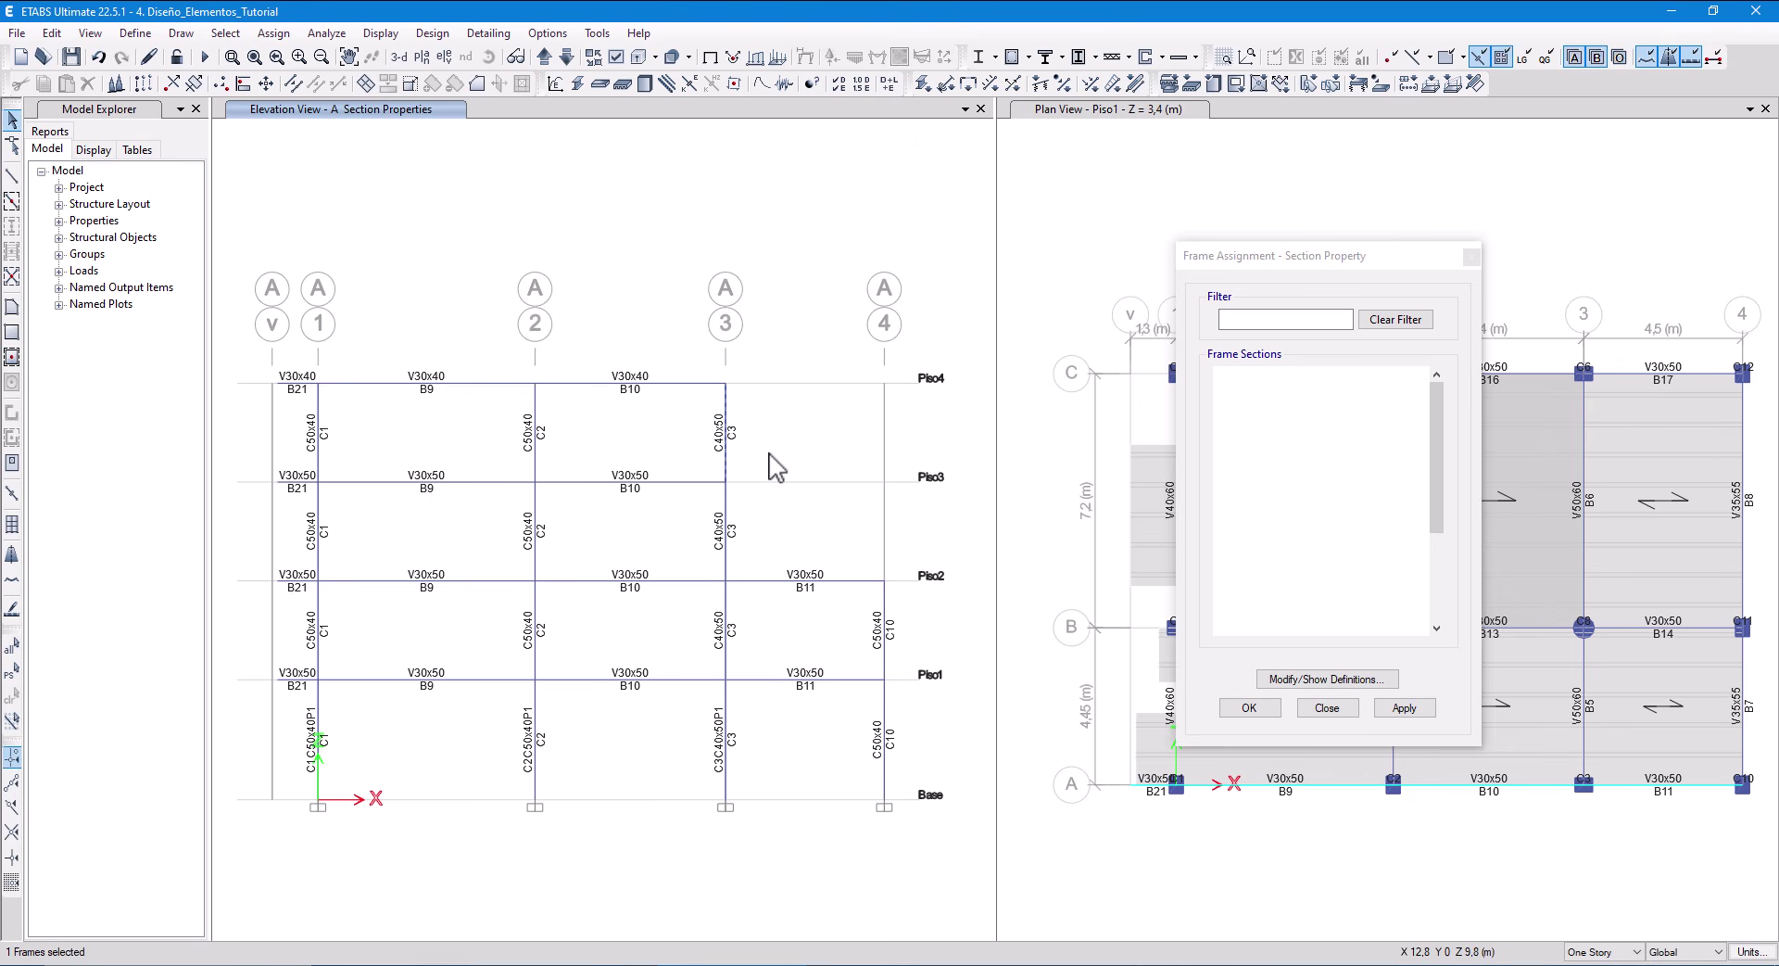
click(1404, 707)
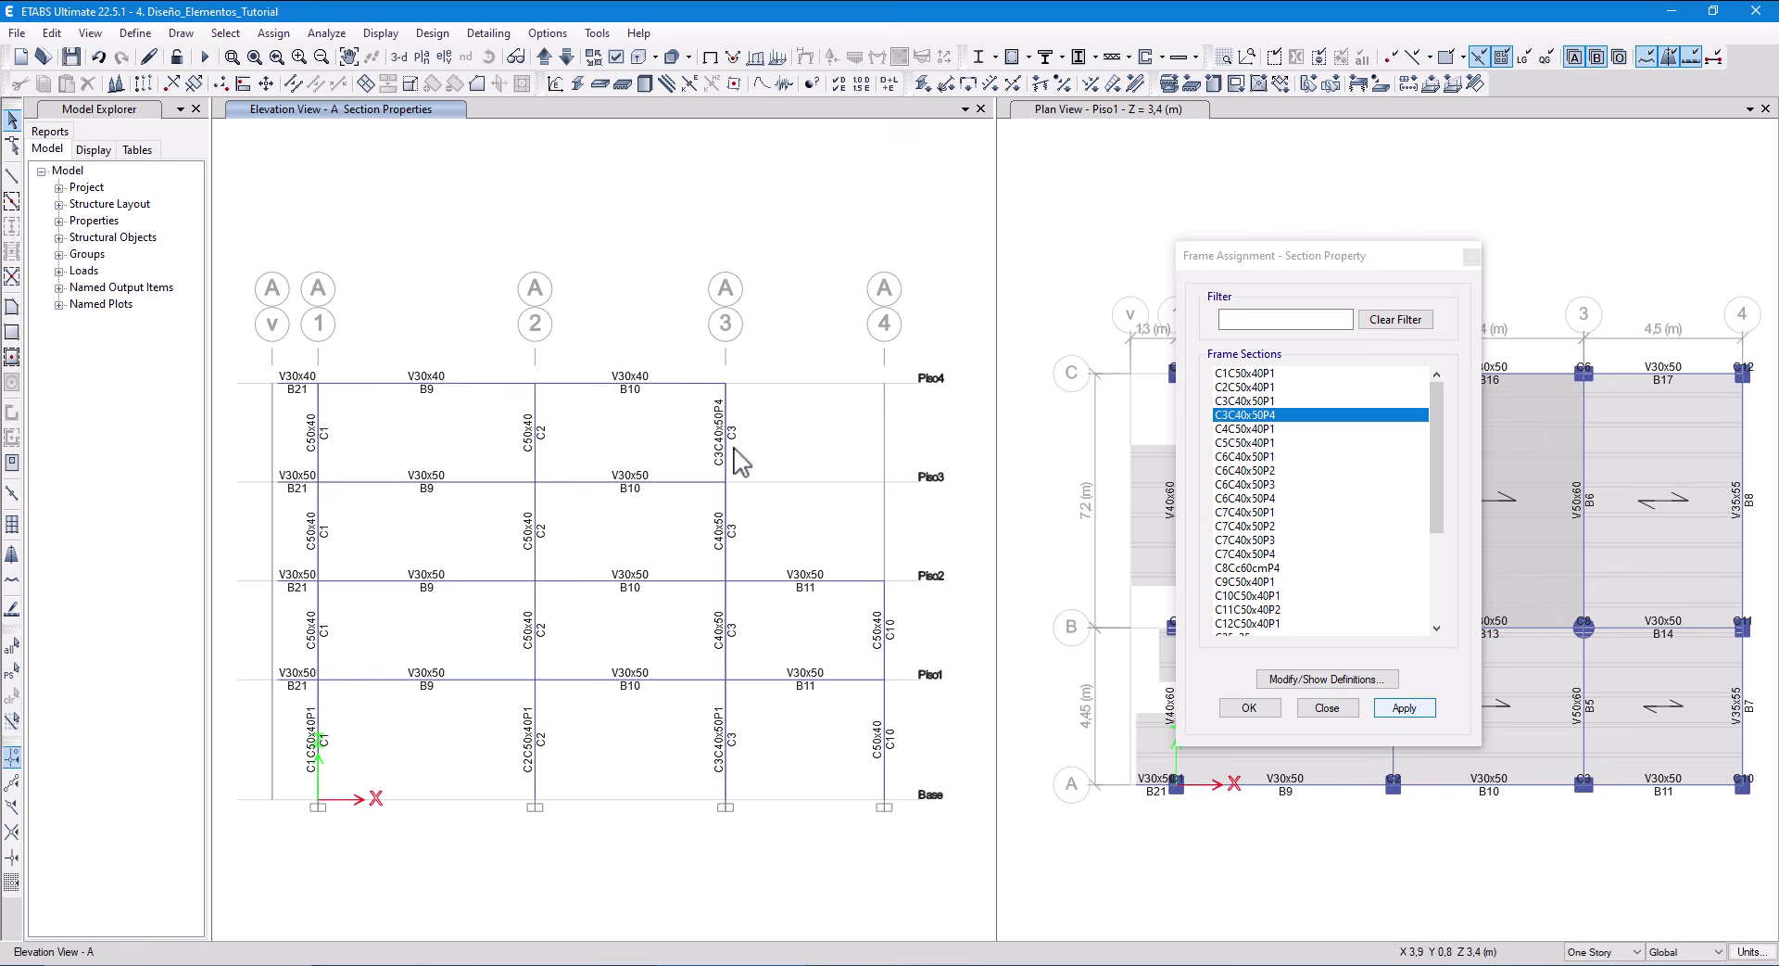
Switch to elevation C and assign section C4C50x40P1 to the Piso1 column C4.
click(1239, 431)
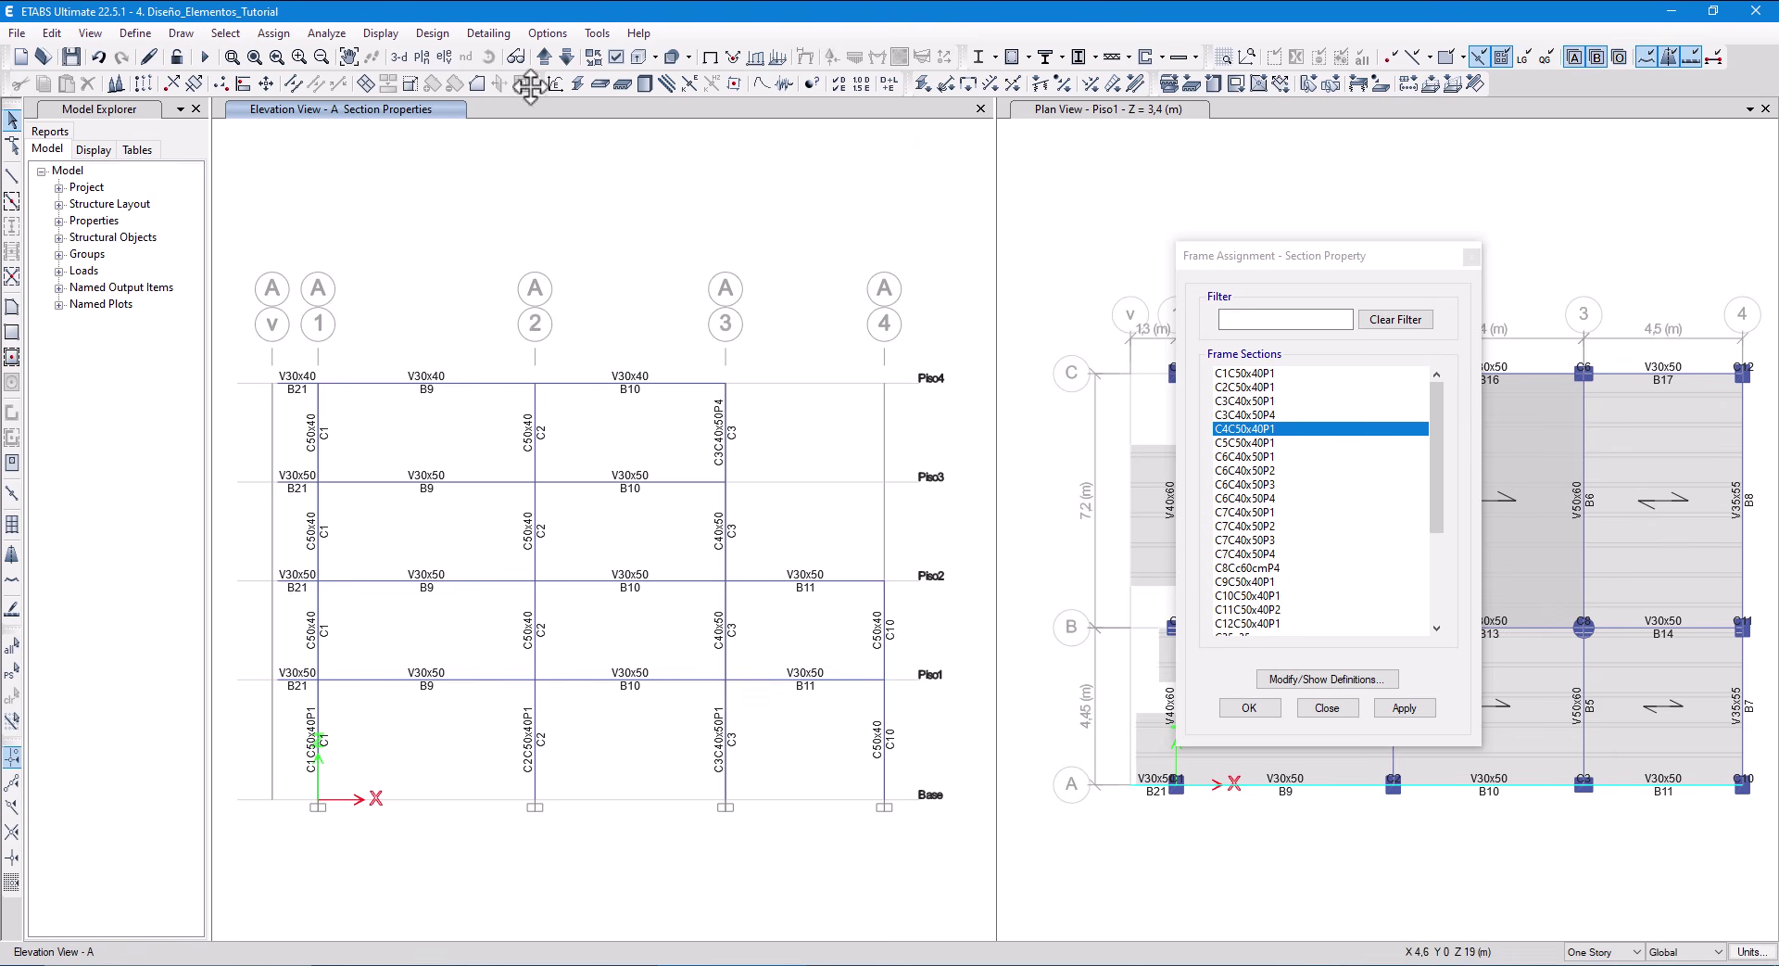
click(444, 56)
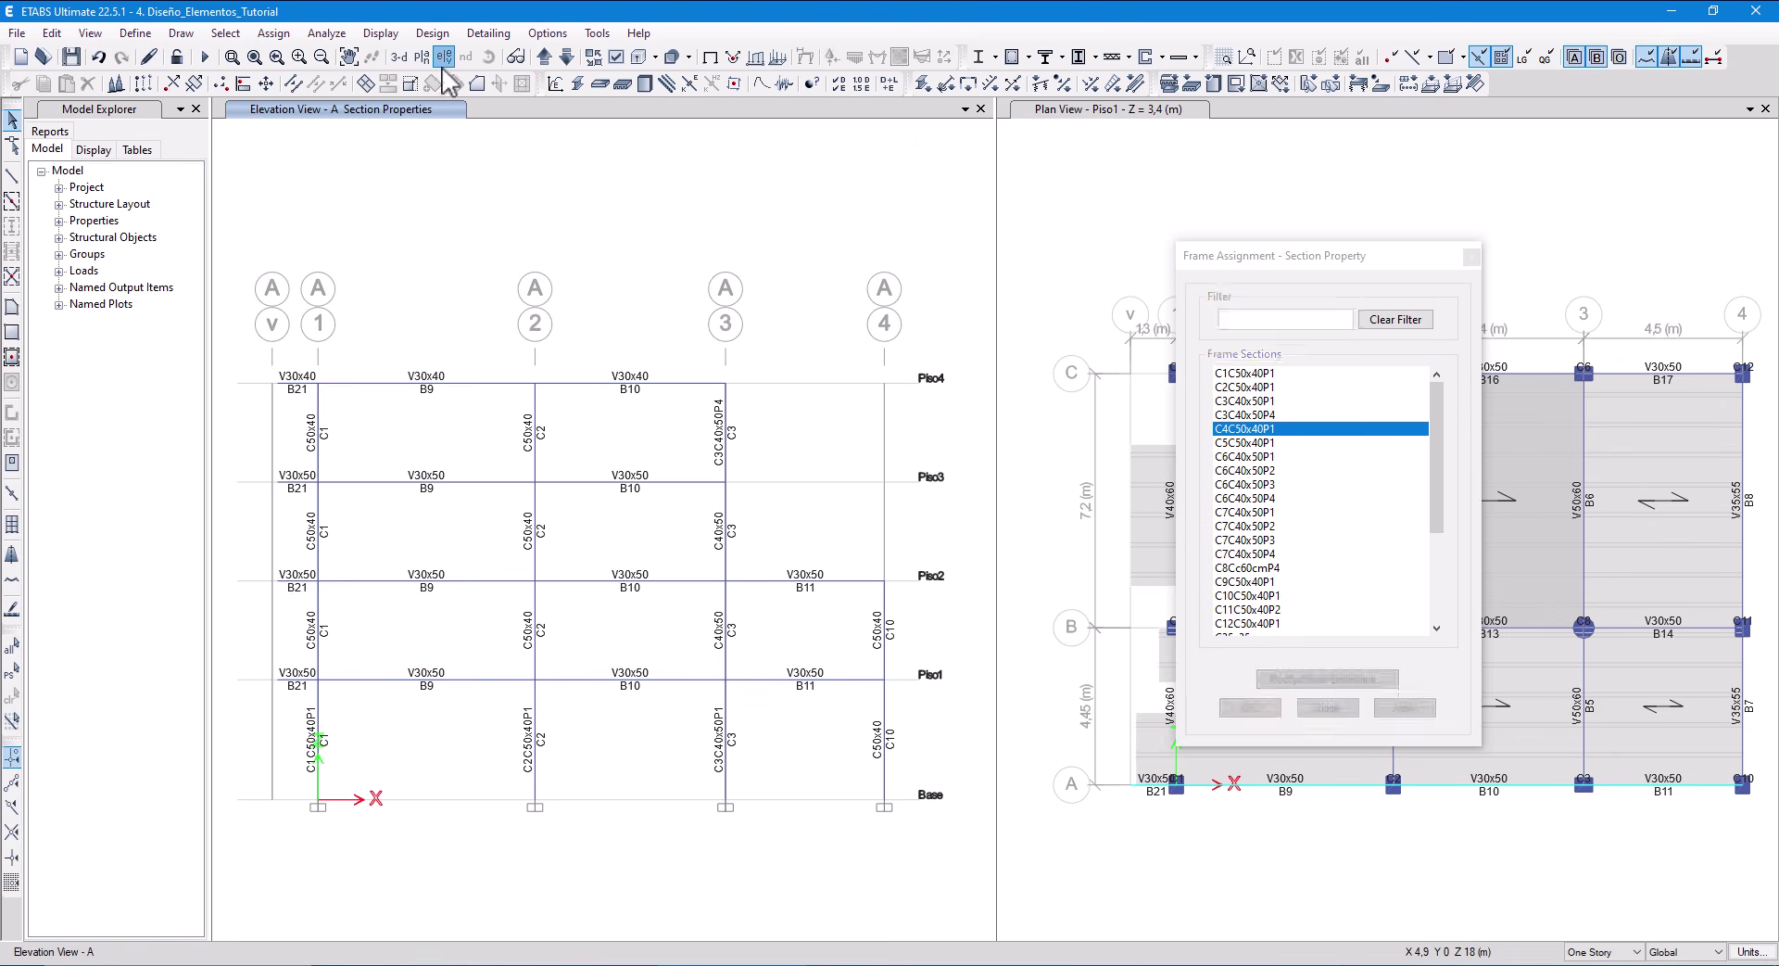
click(728, 487)
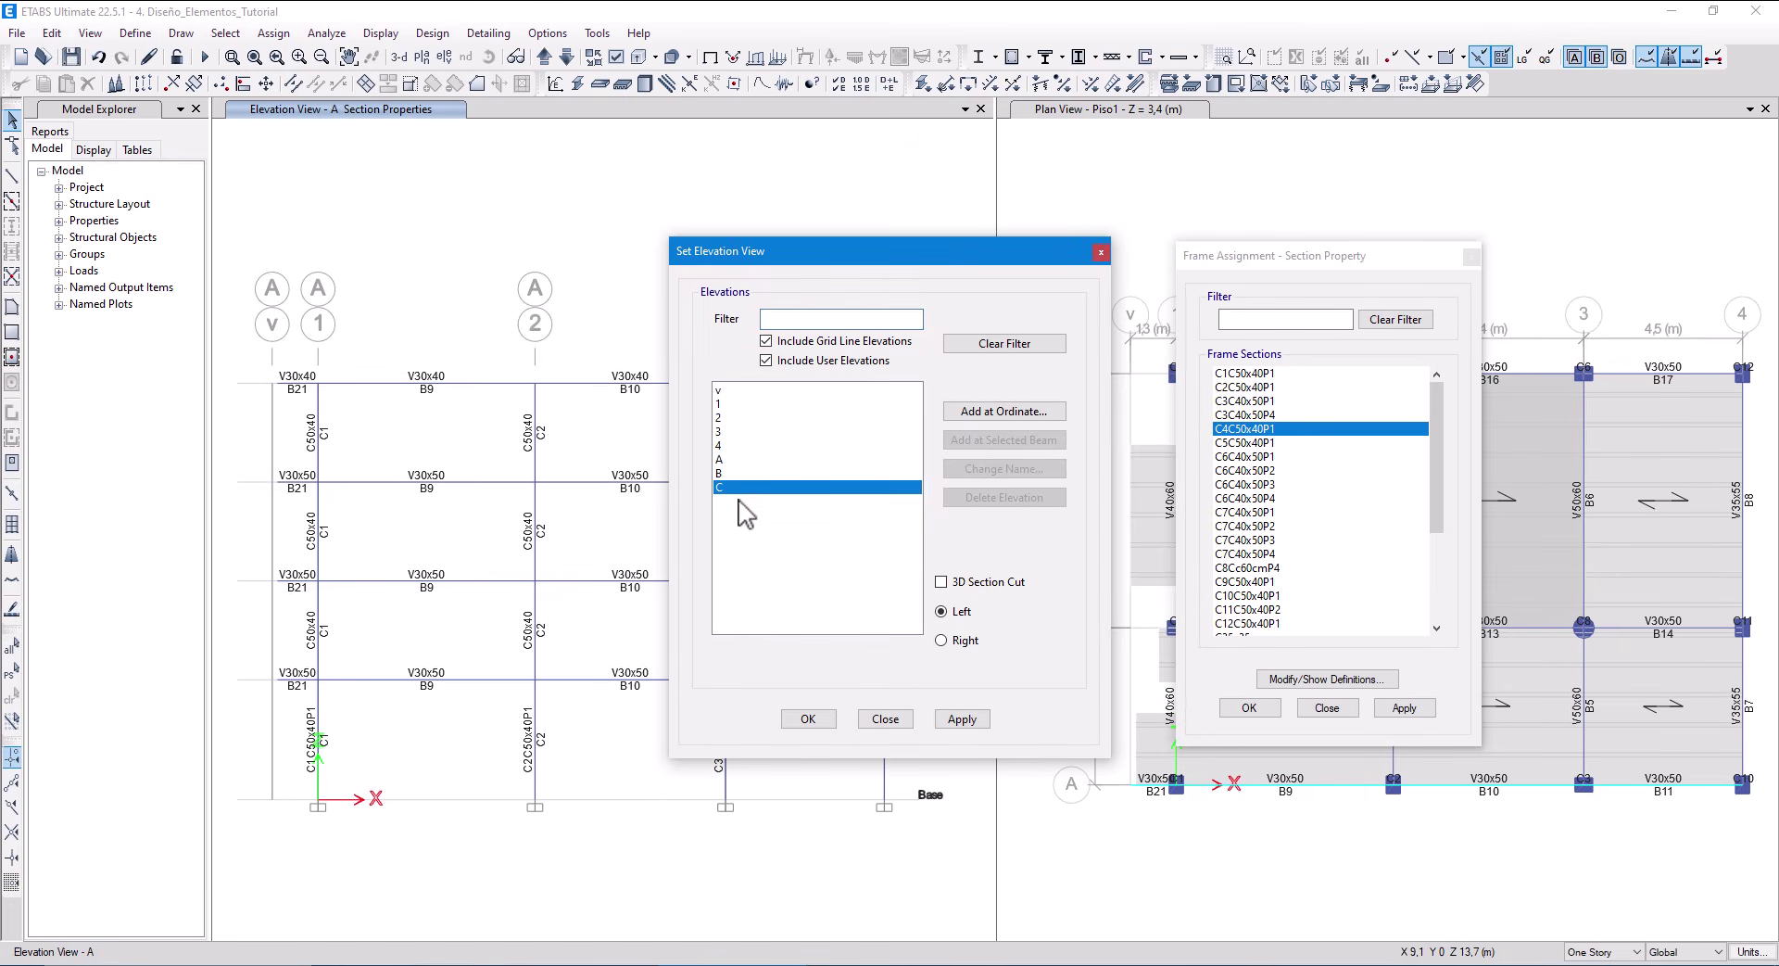
click(832, 721)
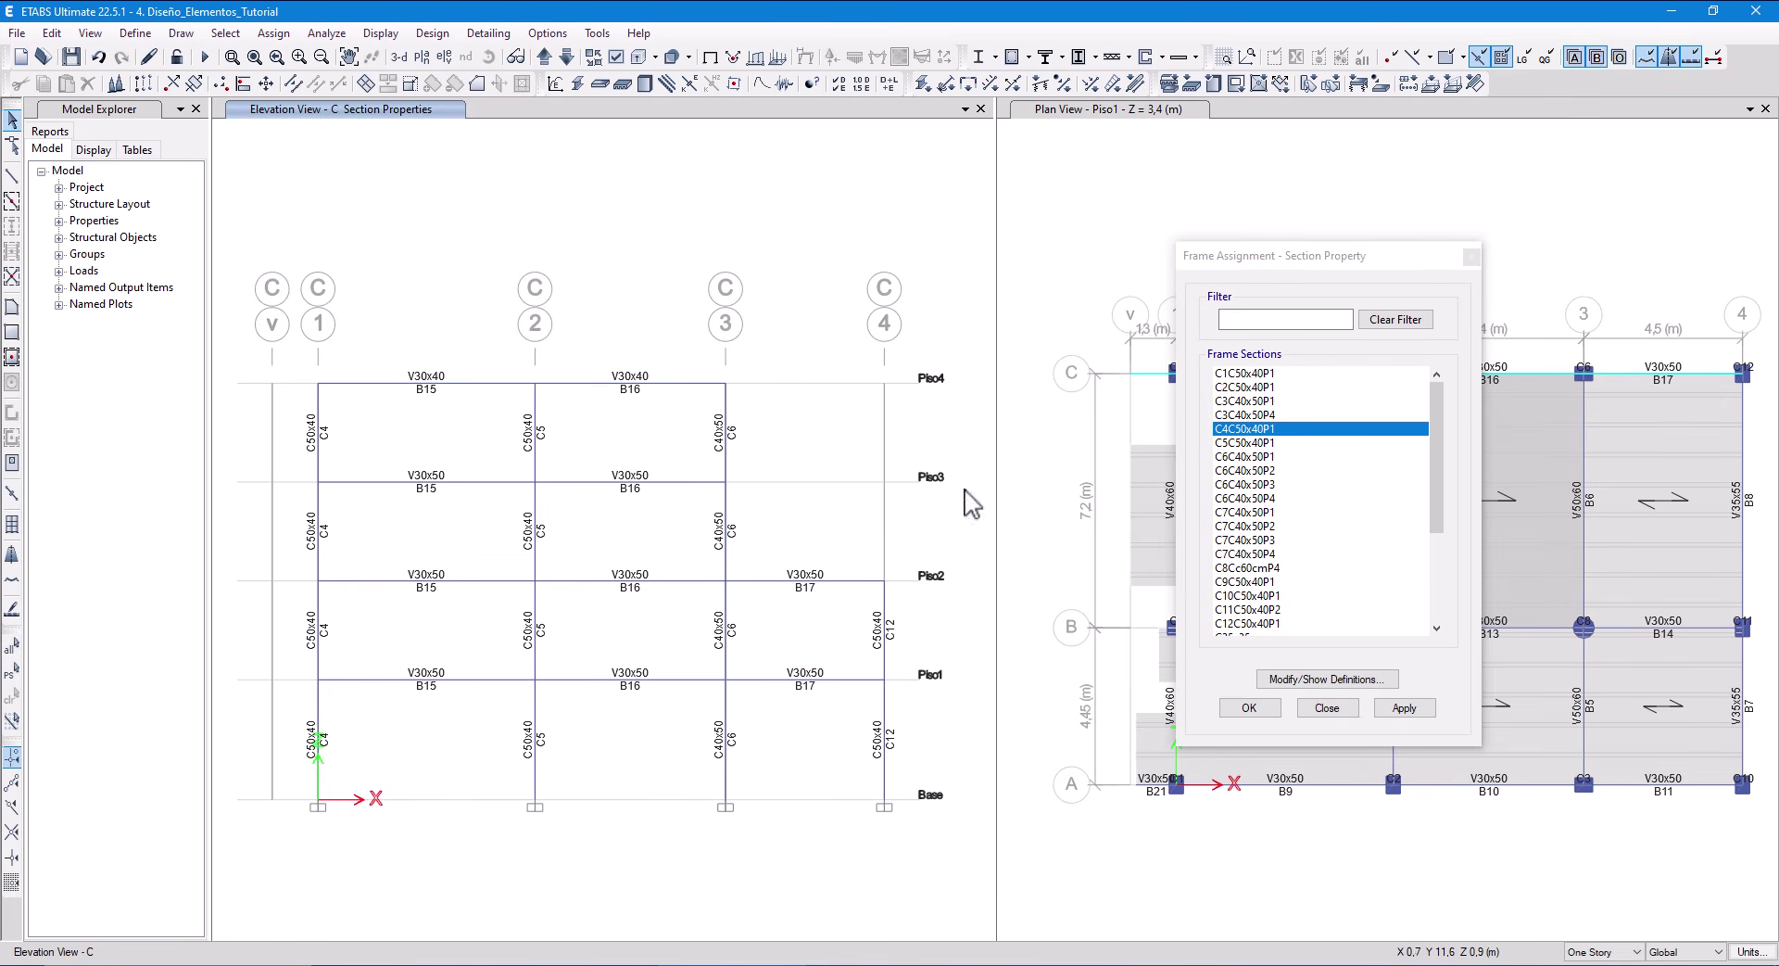
click(311, 784)
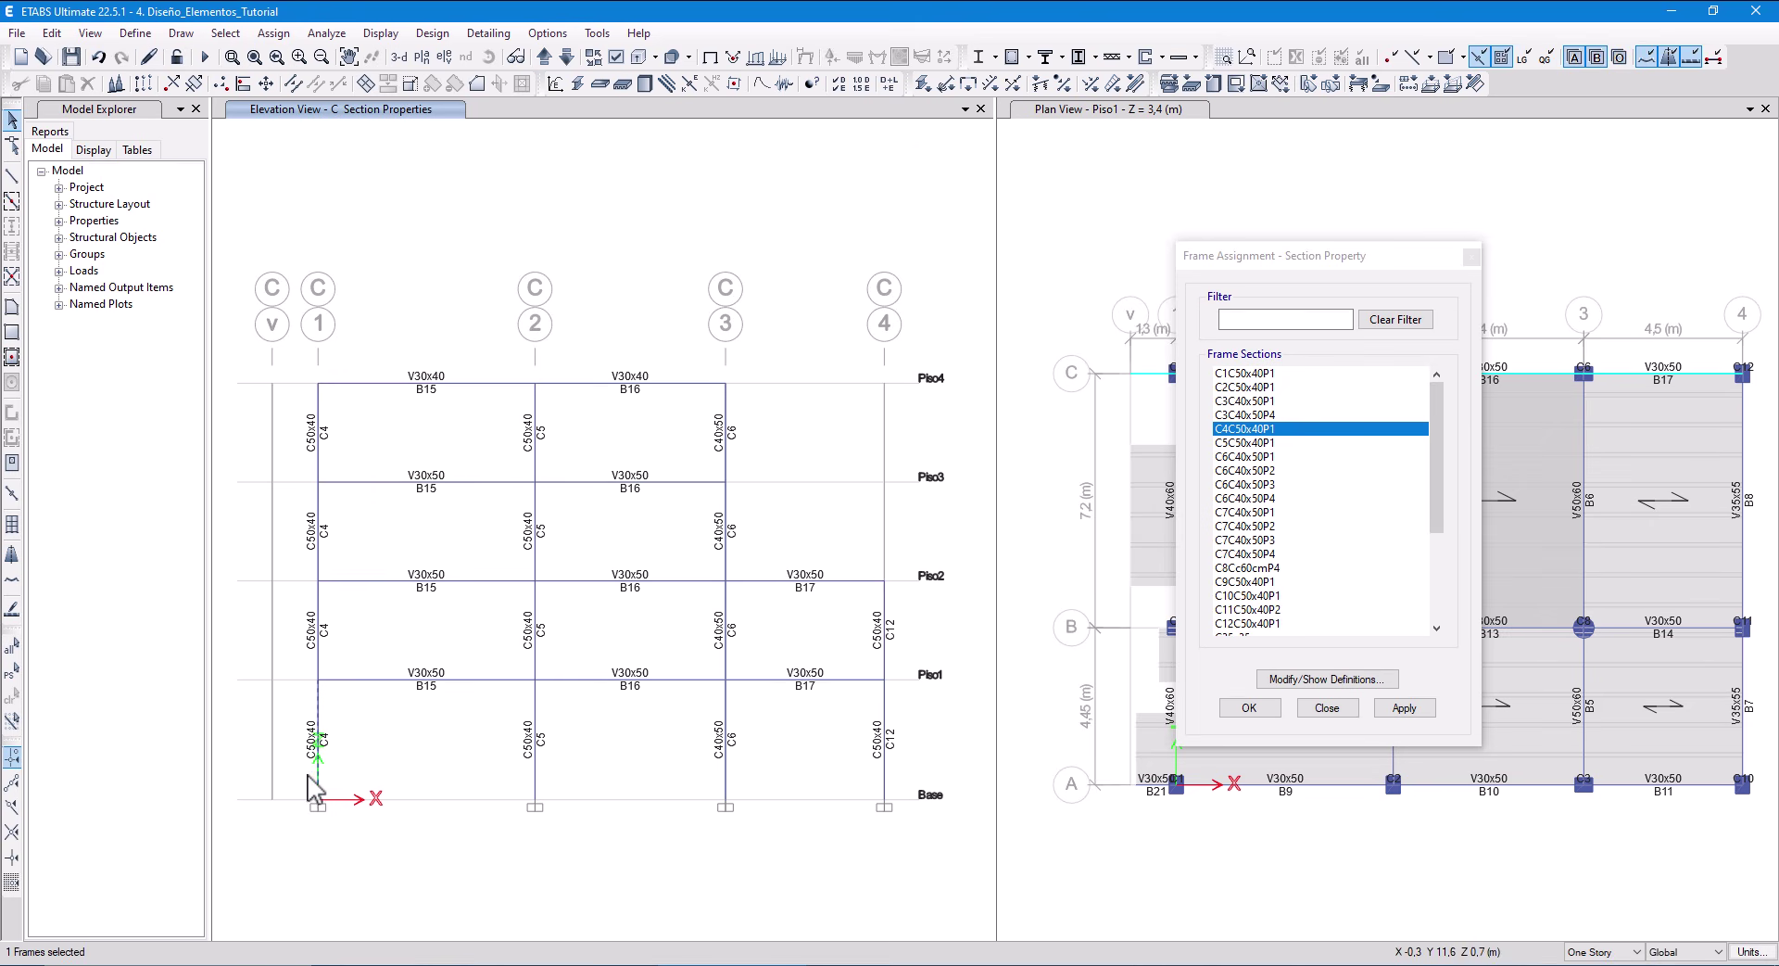
click(1404, 708)
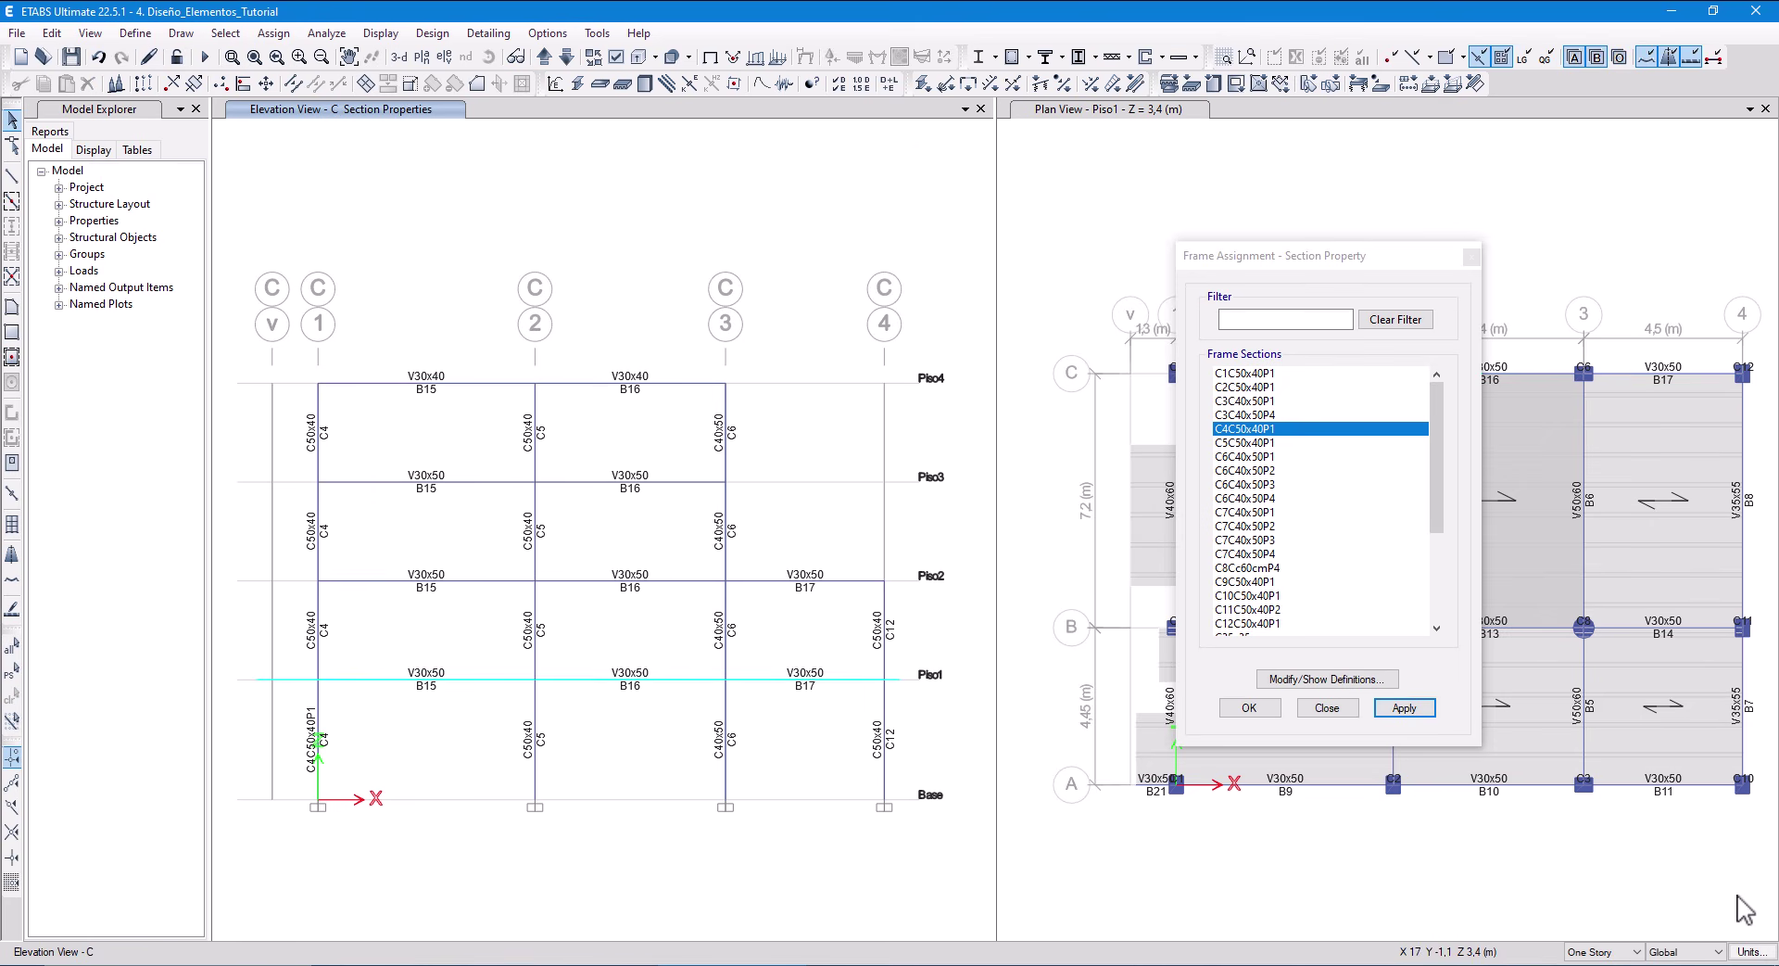
Assign section C5C50x40P1 to the Piso1 column C5 and section C6C40x50P1 to the Piso1 column C6 in elevation C.
click(1245, 443)
drag(556, 714, 522, 740)
click(1405, 710)
click(1245, 457)
drag(741, 711, 712, 736)
click(1405, 708)
Assign sections C6C40x50P2, C6C40x50P3 and C6C40x50P4 to column C6 on Piso2, Piso3 and Piso4 respectively in elevation C.
drag(742, 632, 713, 655)
click(1244, 470)
click(1405, 708)
drag(742, 526, 712, 551)
click(1402, 706)
click(1245, 484)
click(1405, 708)
drag(743, 426, 713, 453)
click(1245, 499)
click(1405, 708)
Switch to elevation B and assign section C7C40x50P1 to the Piso1 column C7.
click(567, 57)
drag(336, 716, 302, 743)
click(1245, 513)
click(1405, 708)
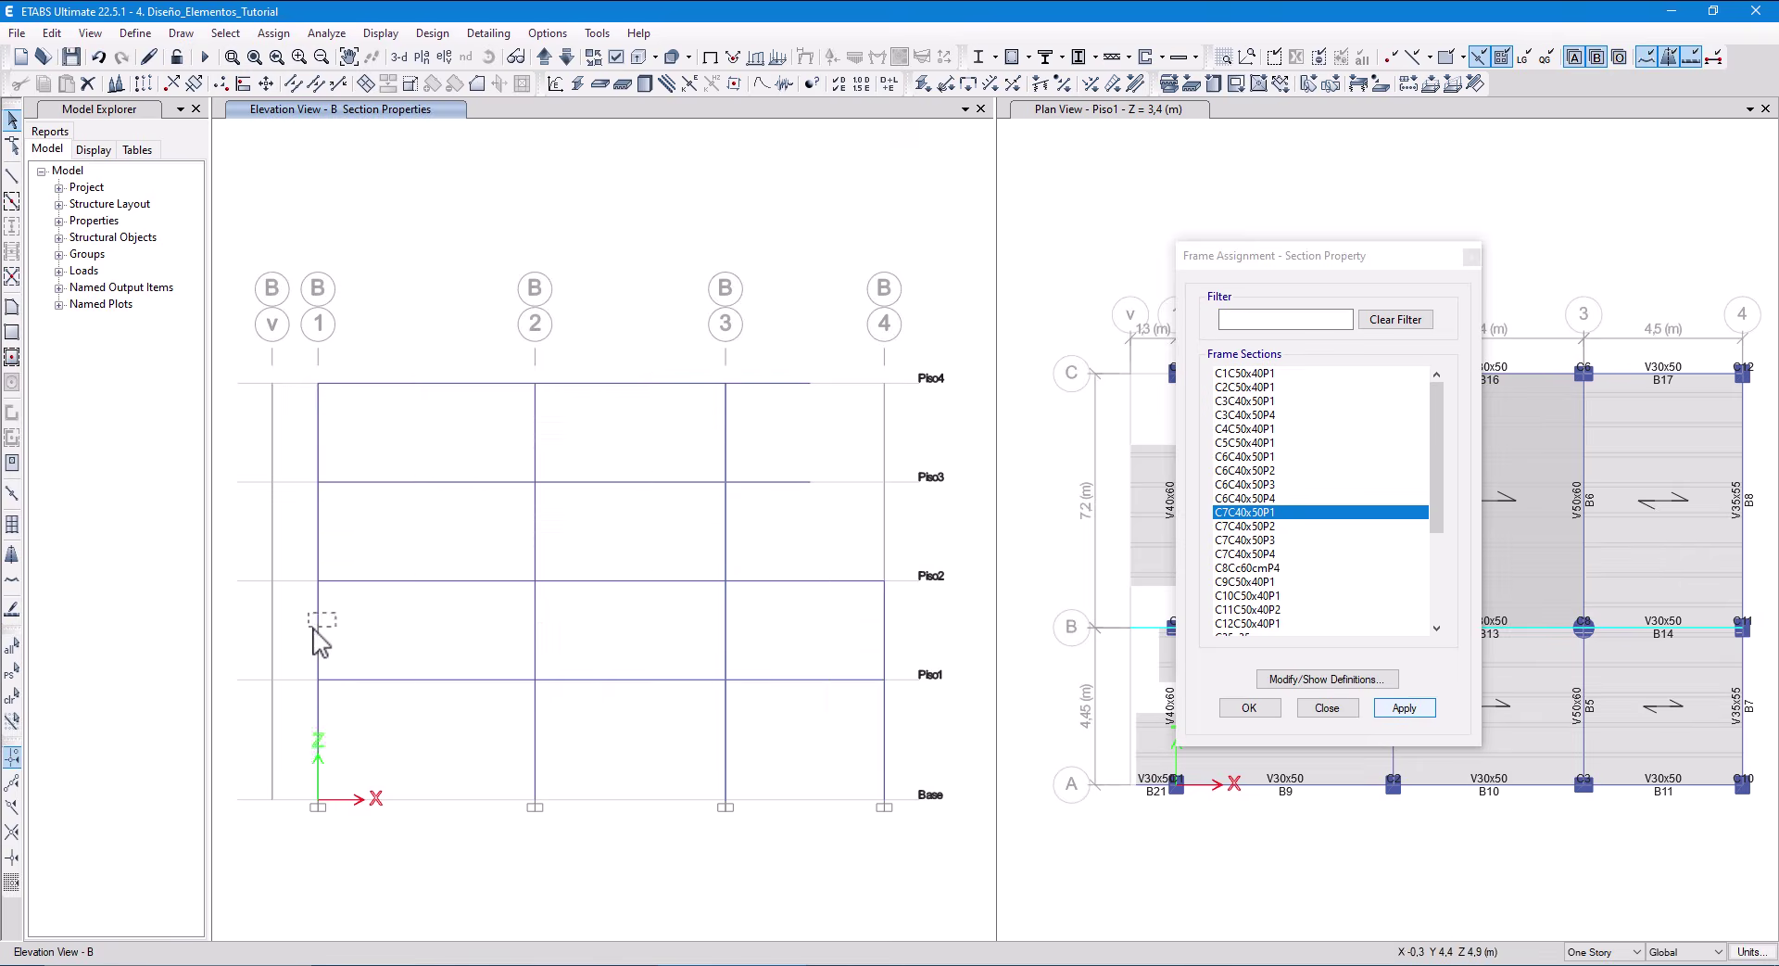
Assign sections C7C40x50P2, C7C40x50P3 and C7C40x50P4 to column C7 on Piso2, Piso3 and Piso4 respectively, and end the assignment.
drag(336, 615, 304, 639)
click(1244, 526)
click(1405, 708)
drag(335, 521, 304, 546)
click(1245, 541)
click(1405, 708)
drag(335, 434, 304, 458)
click(1244, 554)
click(1404, 708)
click(413, 534)
click(1327, 707)
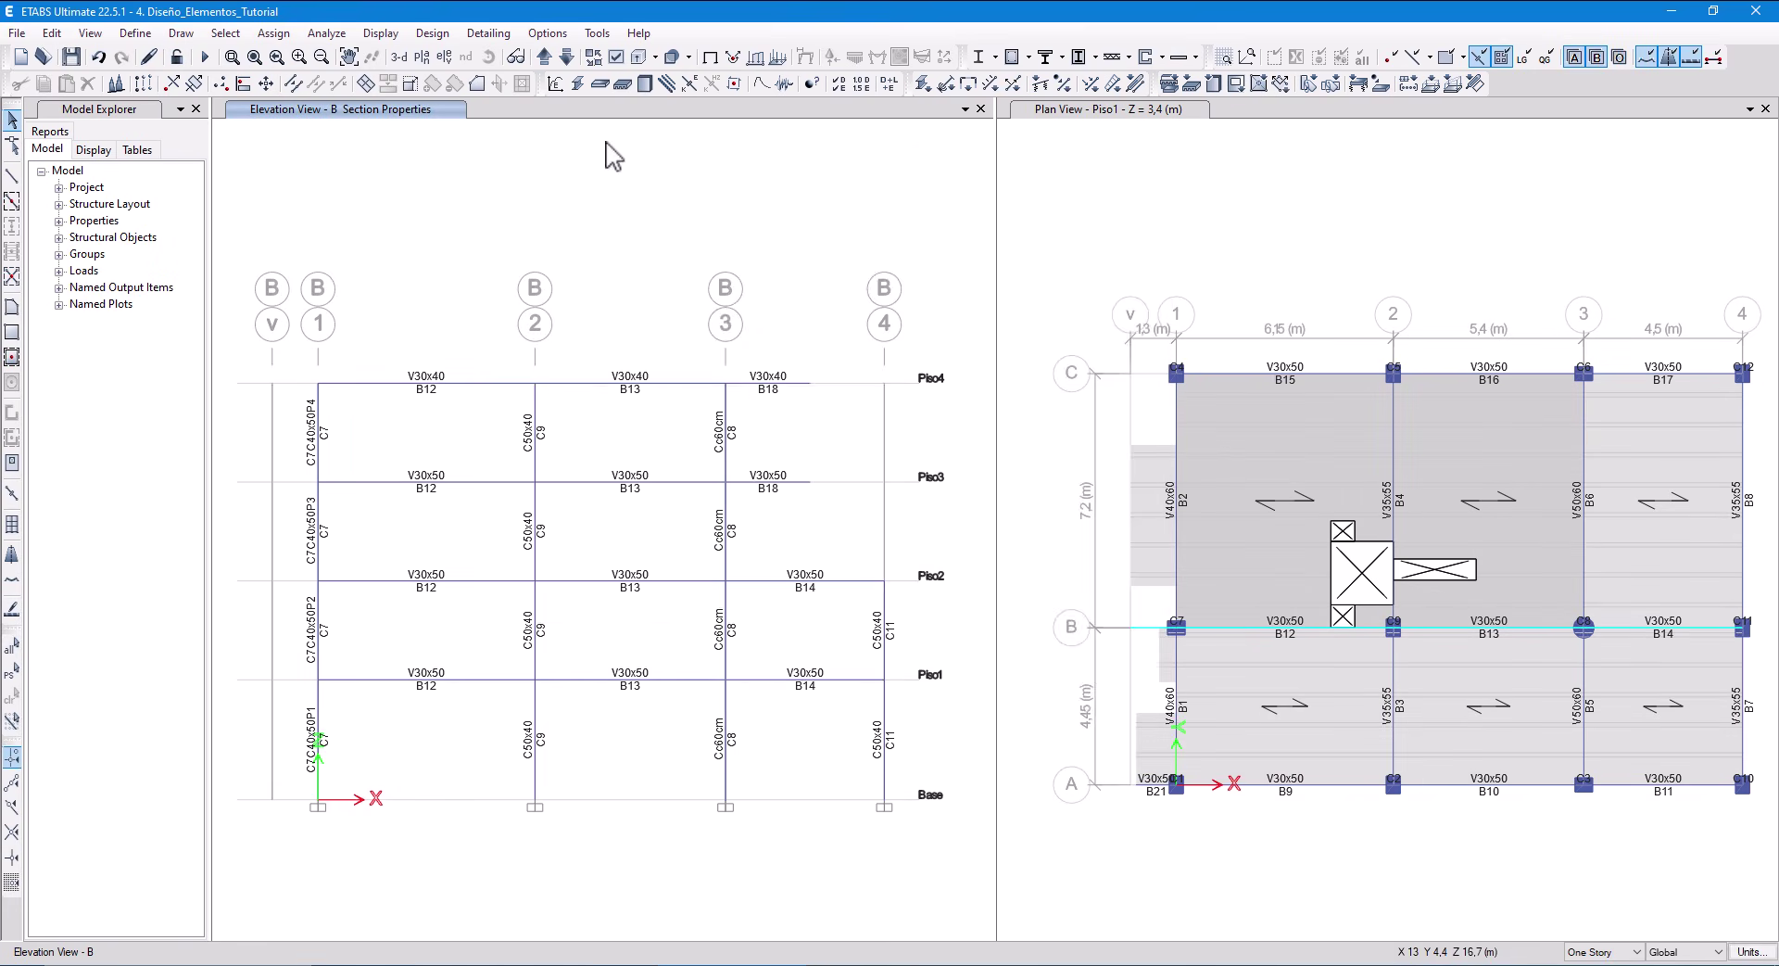
Set the number of longitudinal bars of the circular section Cc60cm to 14.
drag(903, 463, 903, 570)
click(723, 594)
click(1030, 391)
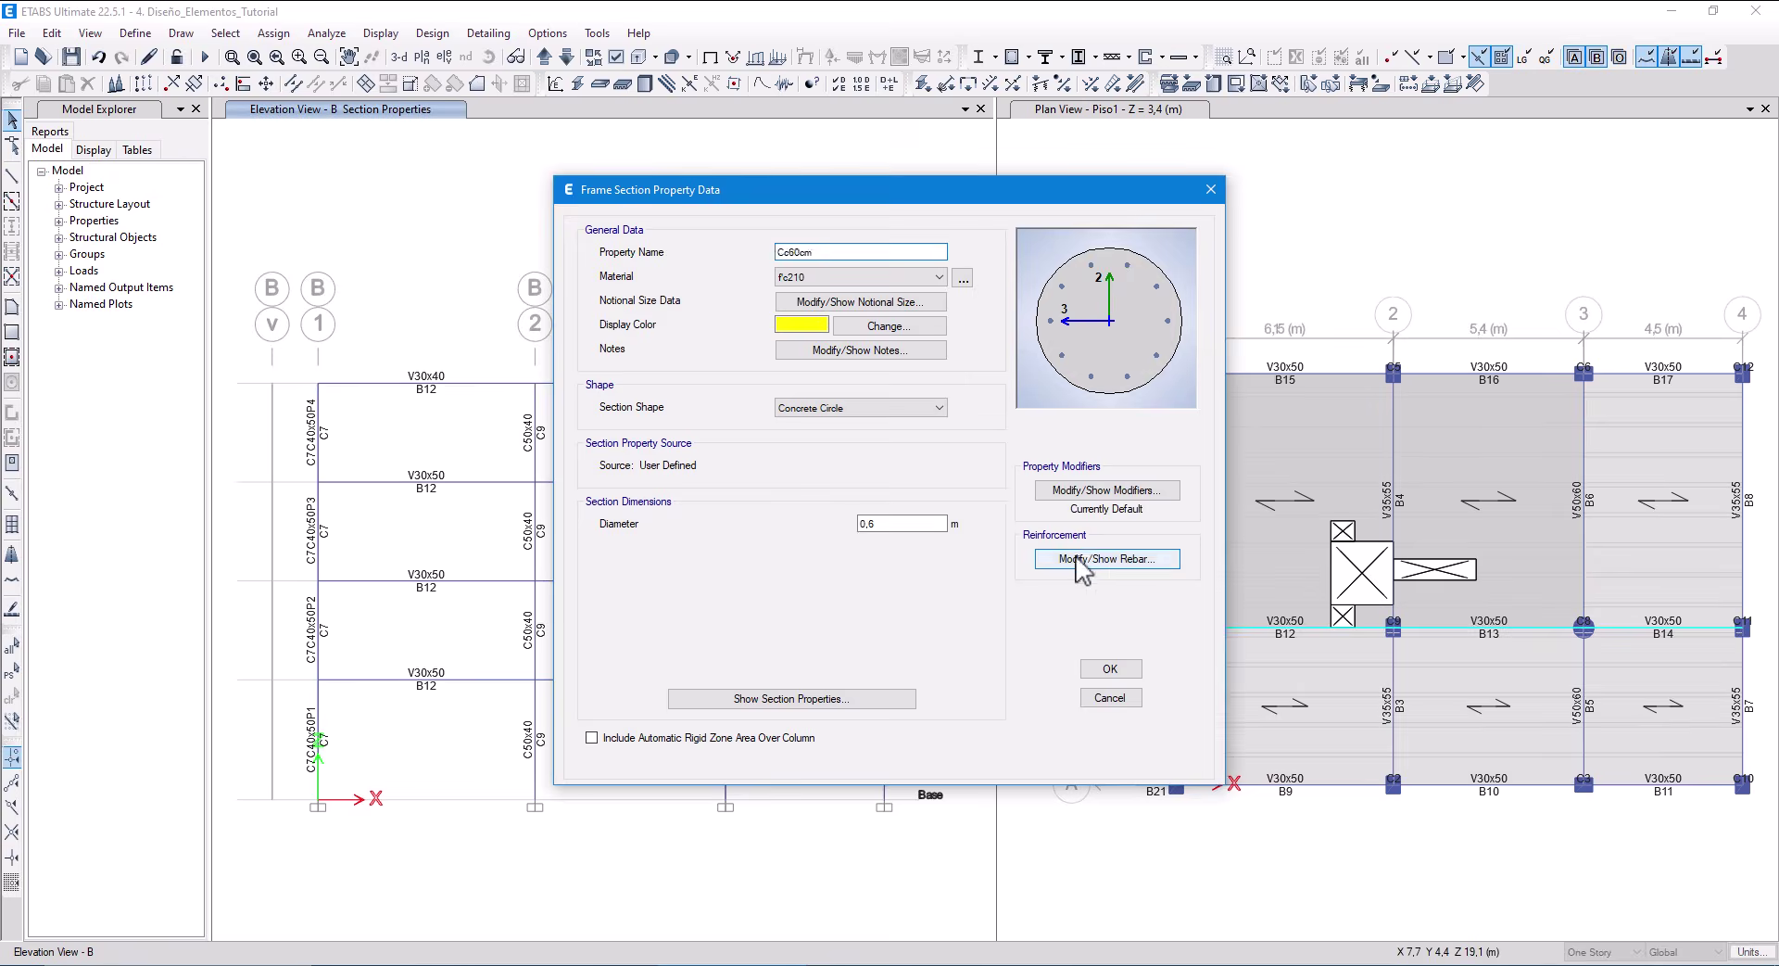
click(1027, 447)
click(837, 726)
click(1116, 668)
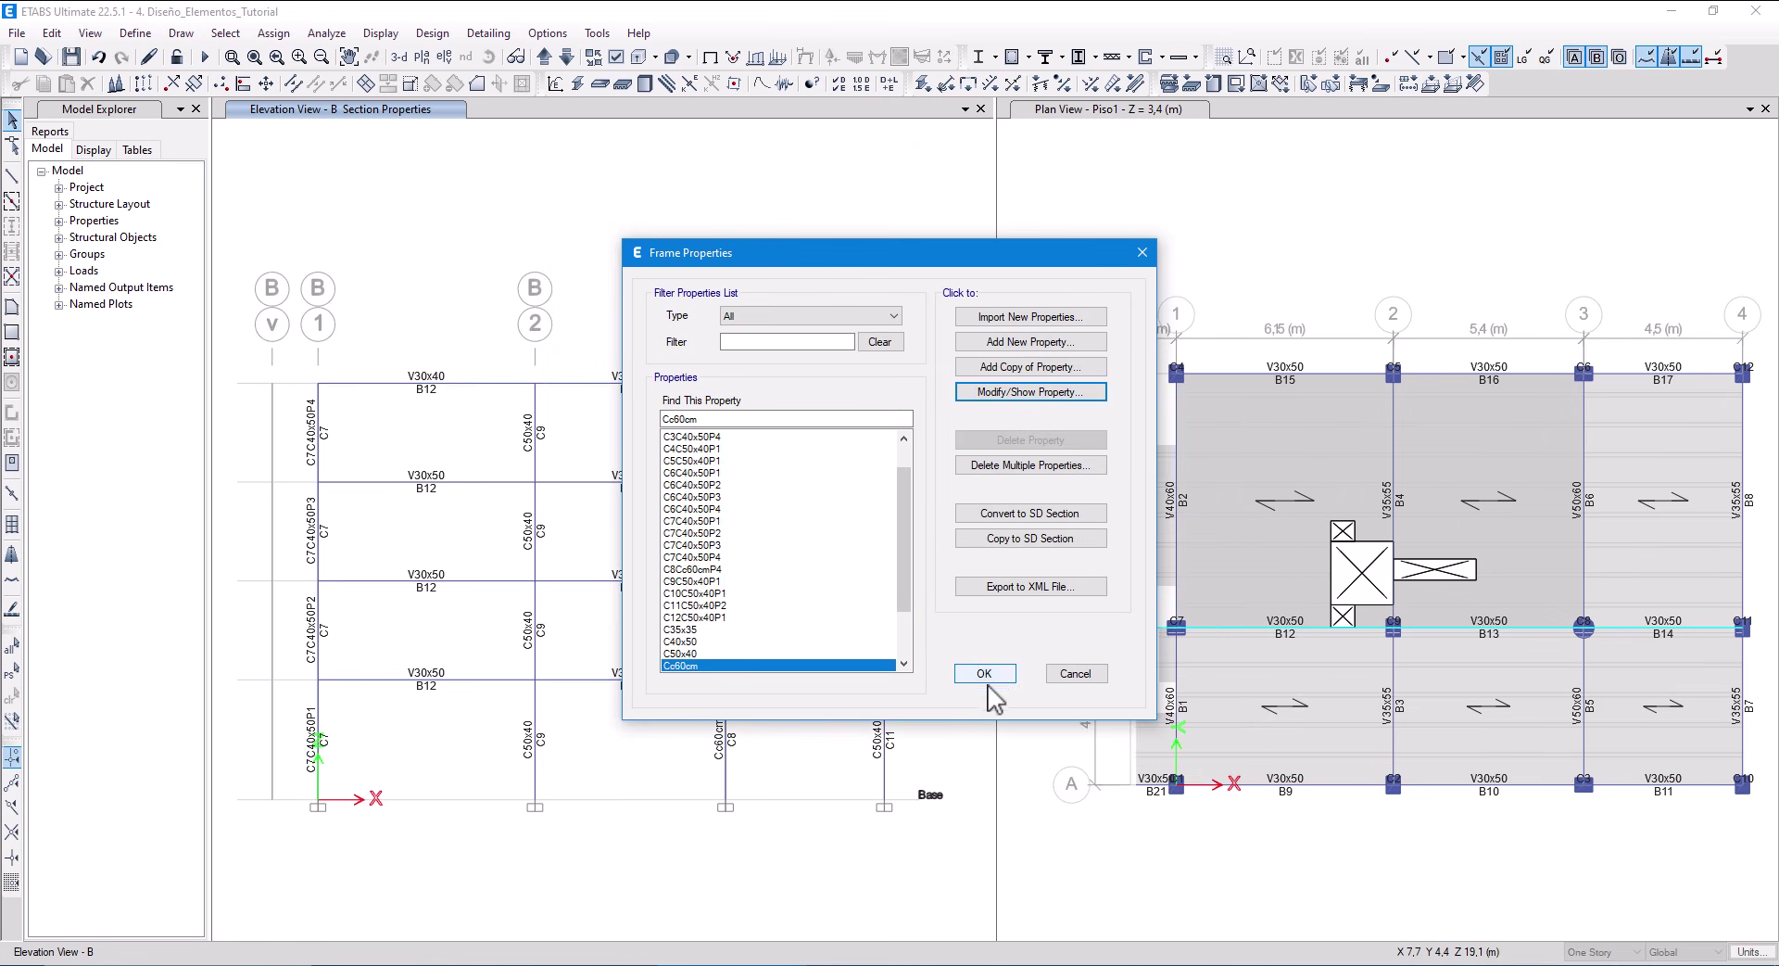
click(892, 677)
Assign section C8Cc60cmP4 to the Piso4 column C8 and section C9C50x40P1 to the Piso1 column C9 in elevation B.
click(922, 83)
click(1244, 581)
click(1404, 707)
click(535, 737)
click(1404, 707)
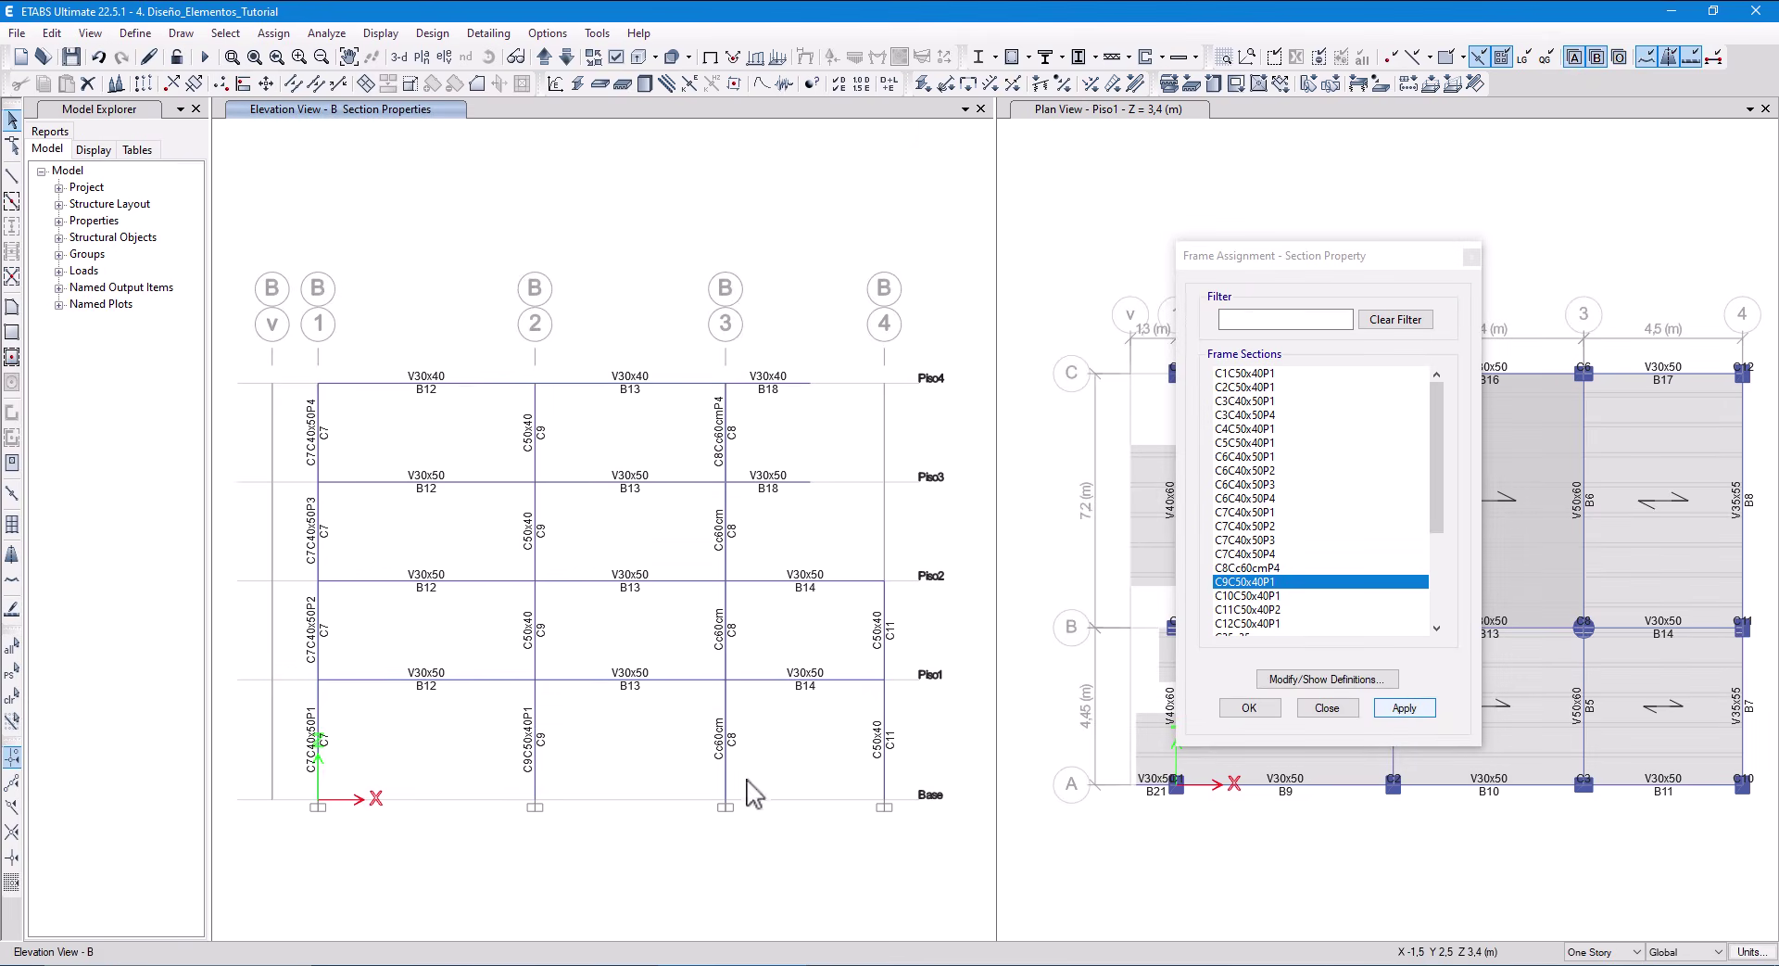
Switch to elevation A and assign section C10C50x40P1 to the Piso1 column C10.
click(566, 57)
click(1247, 596)
click(1404, 707)
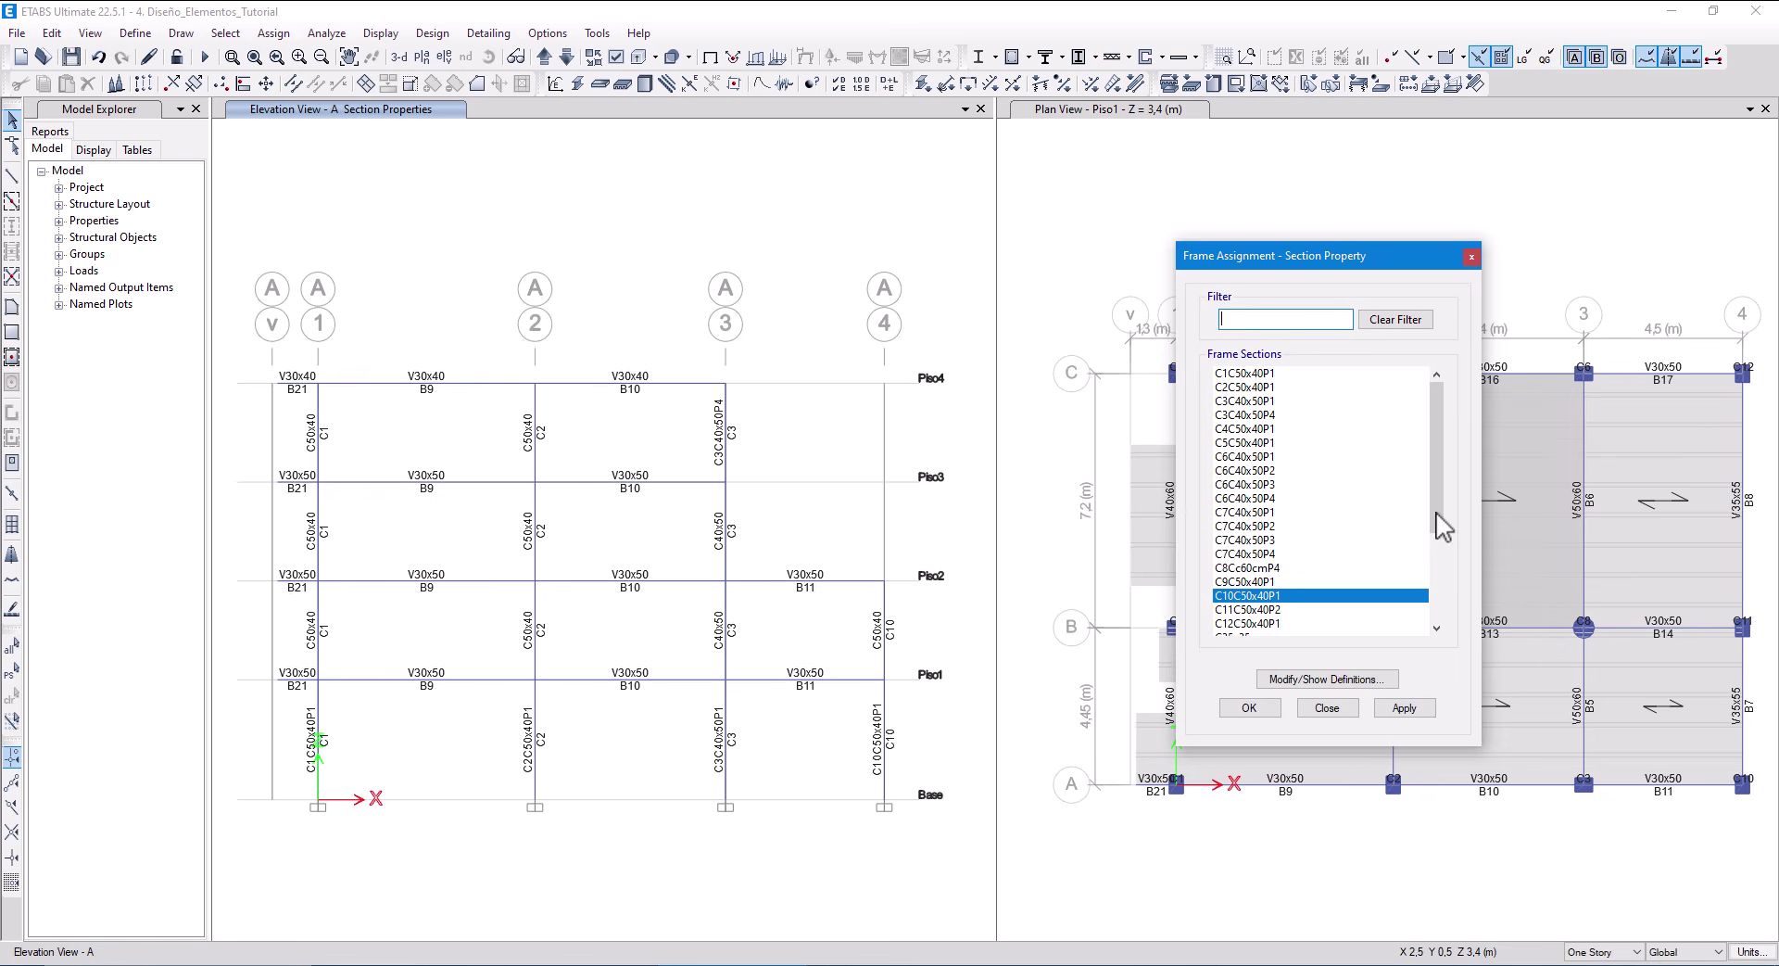
Switch to elevation B and assign section C11C50x40P2 to the Piso2 column C11.
click(545, 57)
click(884, 716)
click(884, 716)
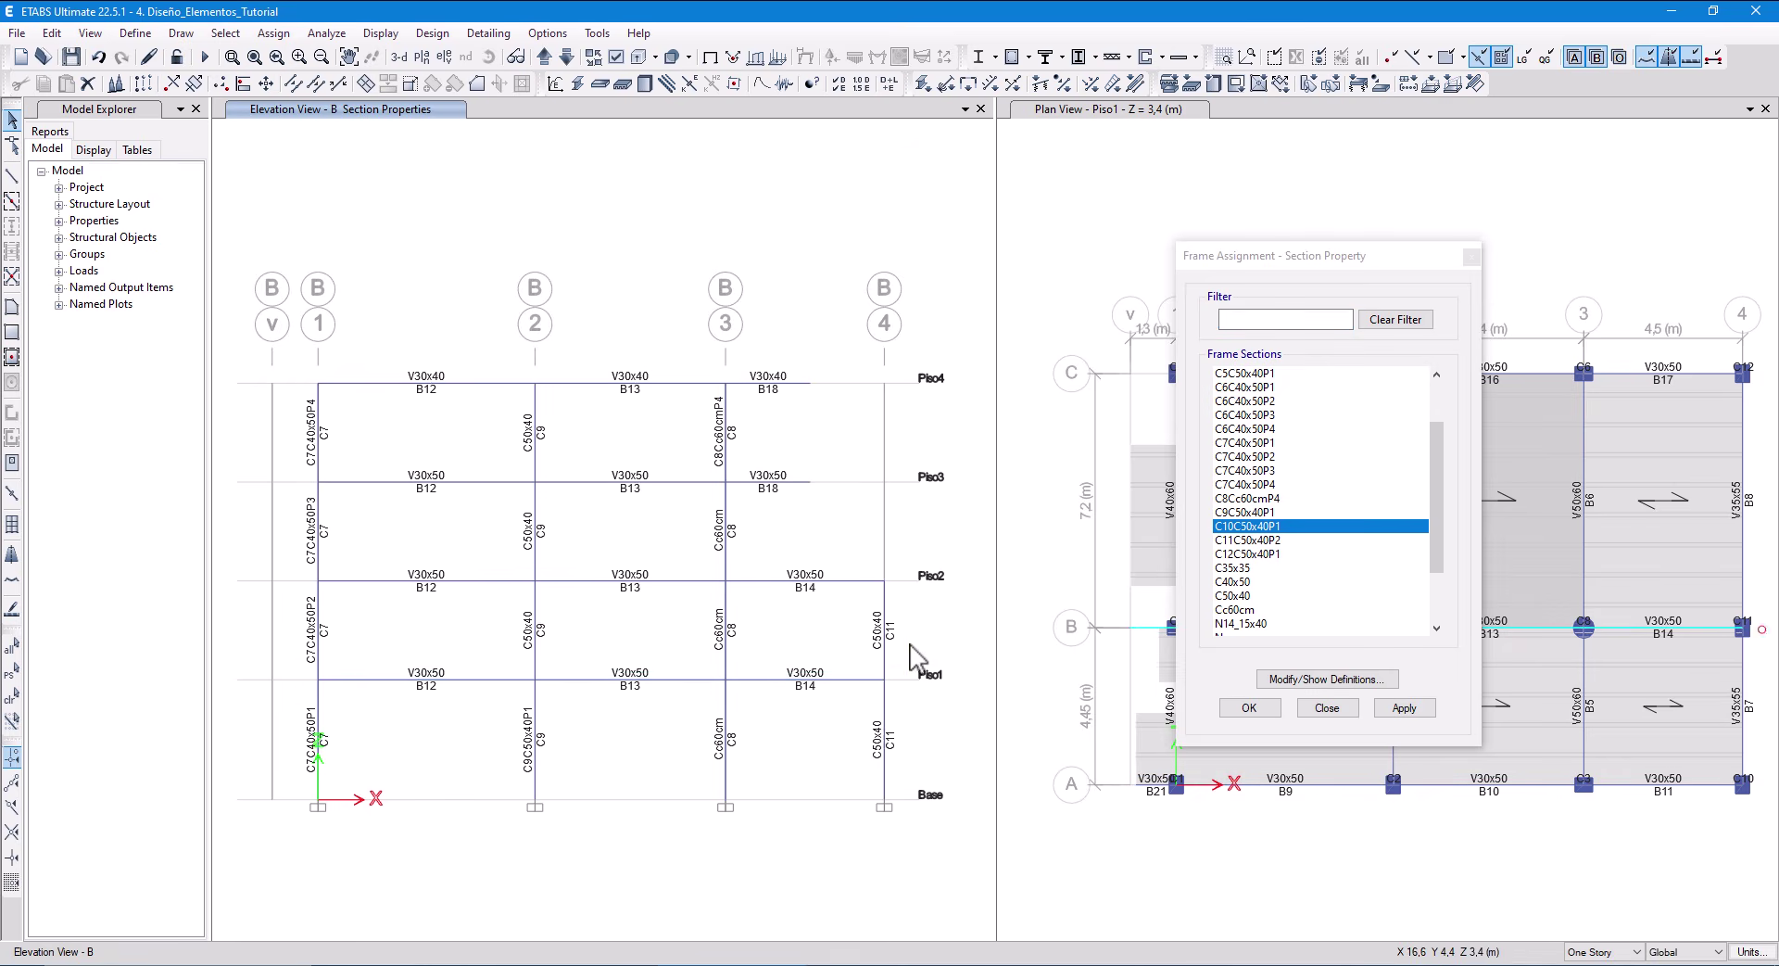
click(884, 644)
click(1261, 540)
click(1404, 707)
Assign section C12C50x40P1 to the Piso1 column C12 in elevation C, end the assignment and return to elevation A.
click(545, 57)
click(884, 728)
click(1247, 555)
click(1404, 707)
click(1472, 256)
click(568, 58)
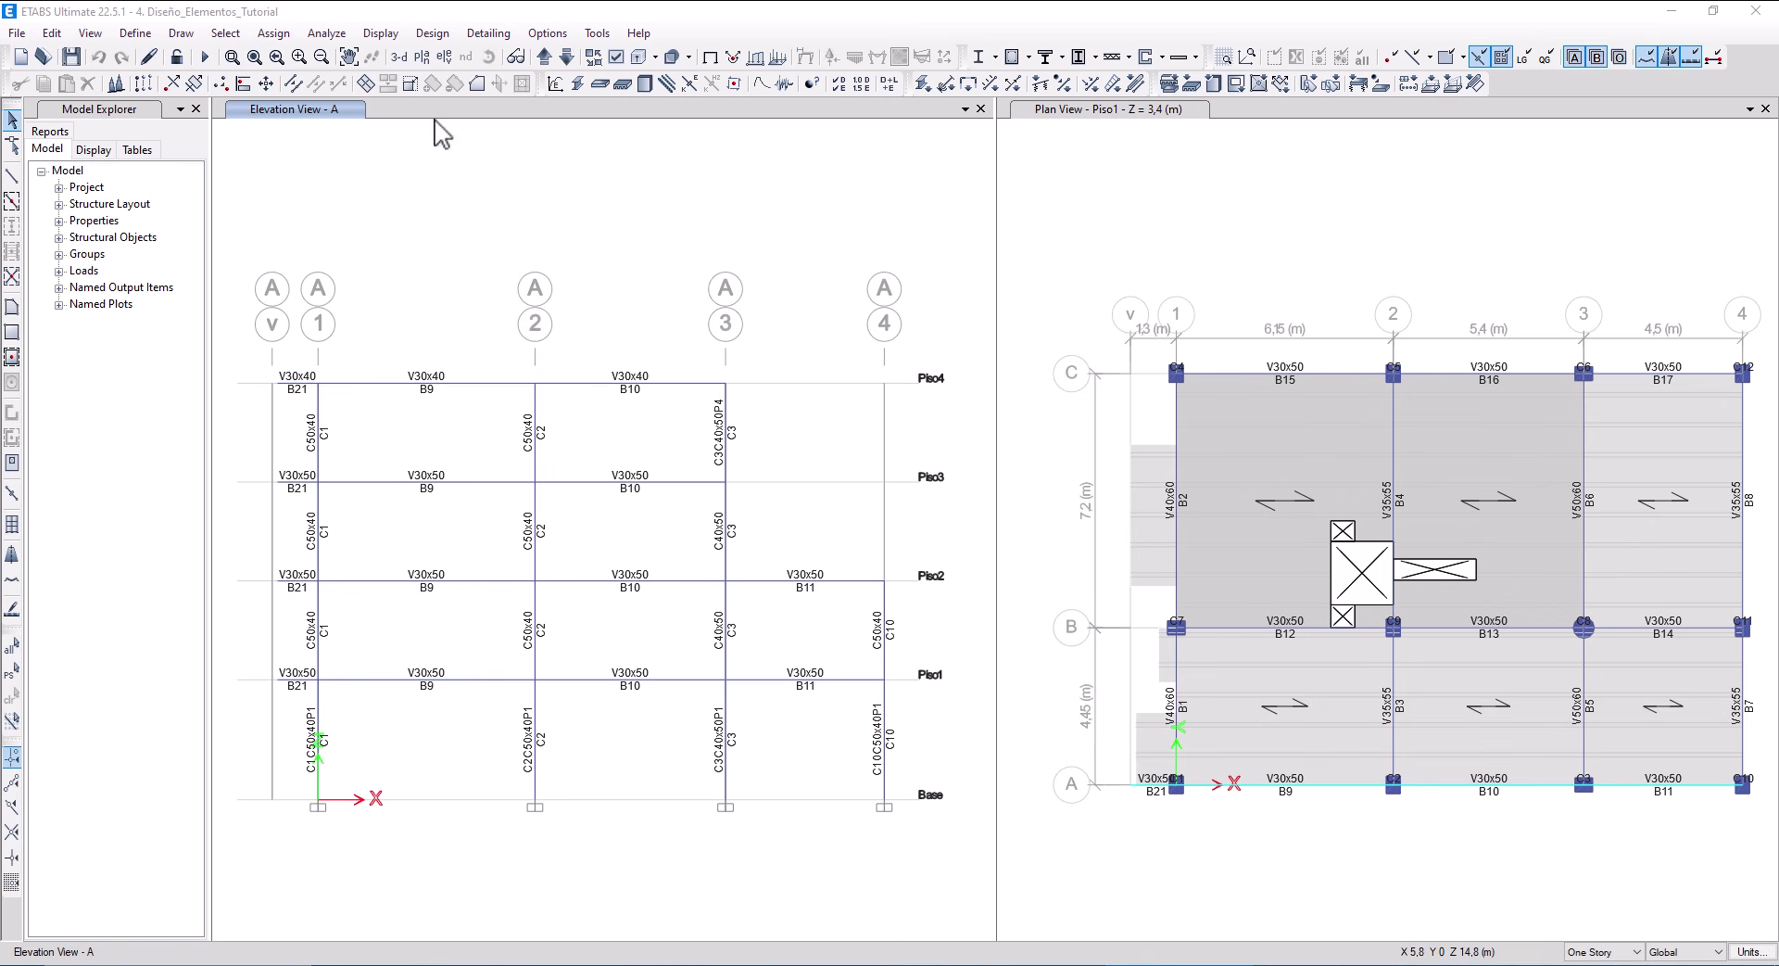
Set the reinforcement of frame section C40x50 to Reinforcement to be Checked.
click(581, 86)
drag(899, 465, 912, 561)
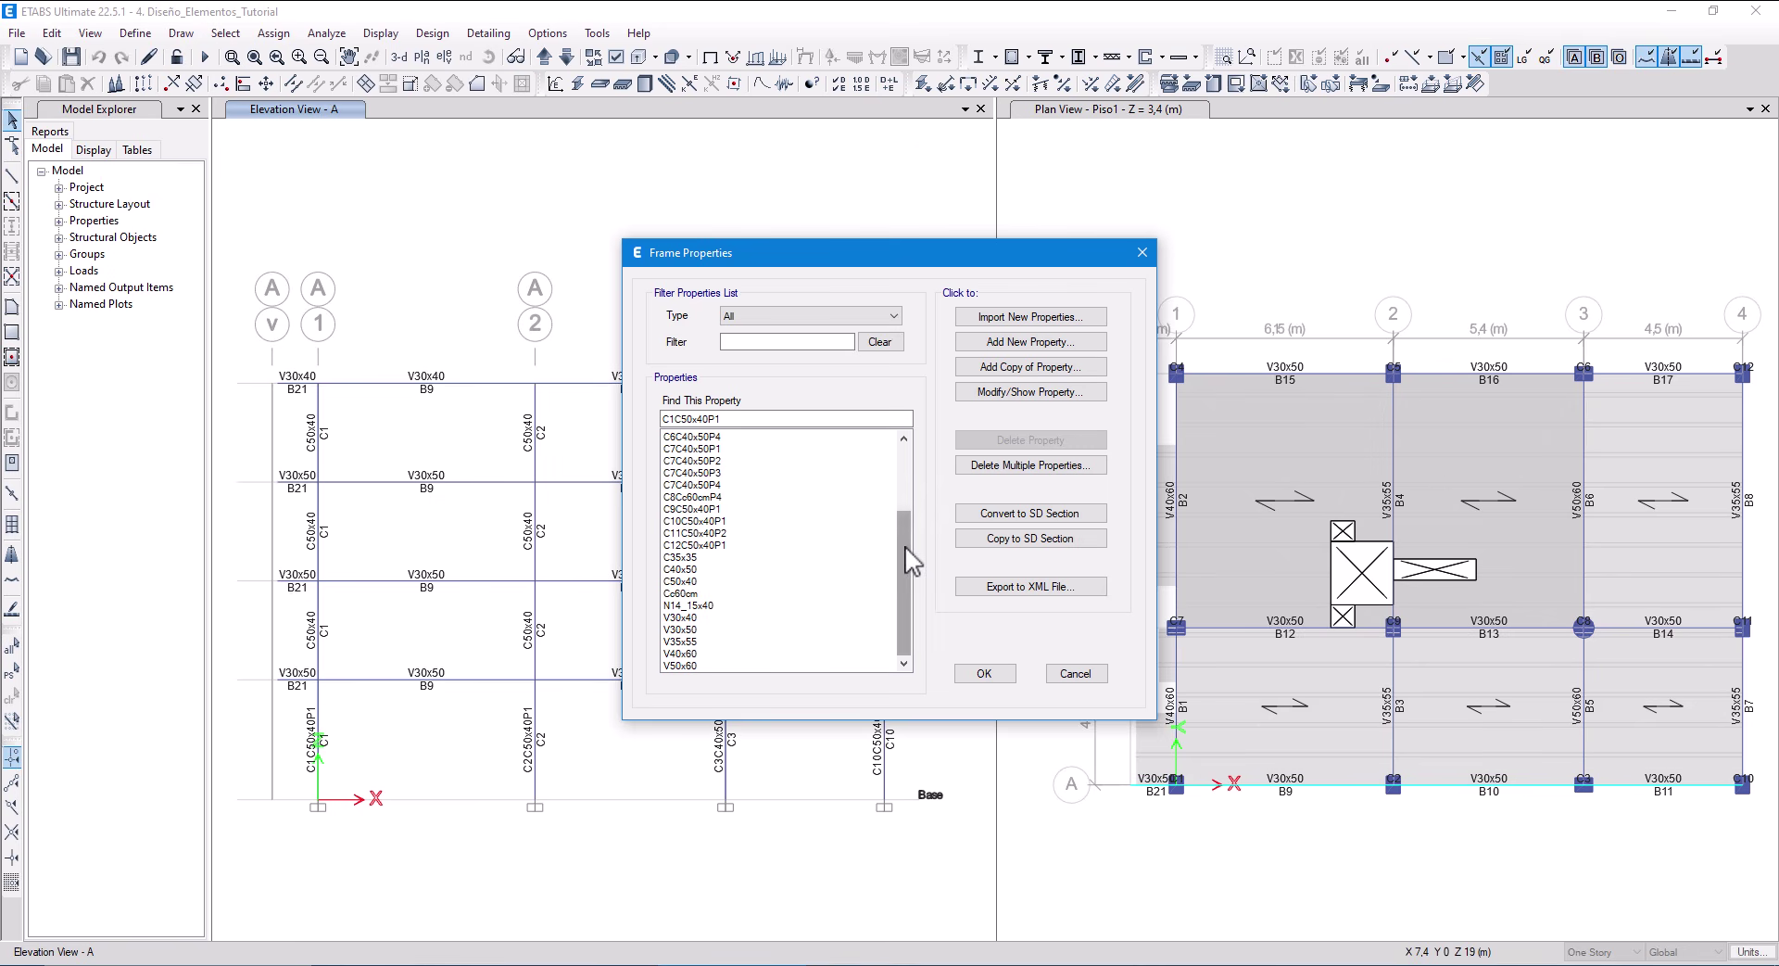
click(682, 569)
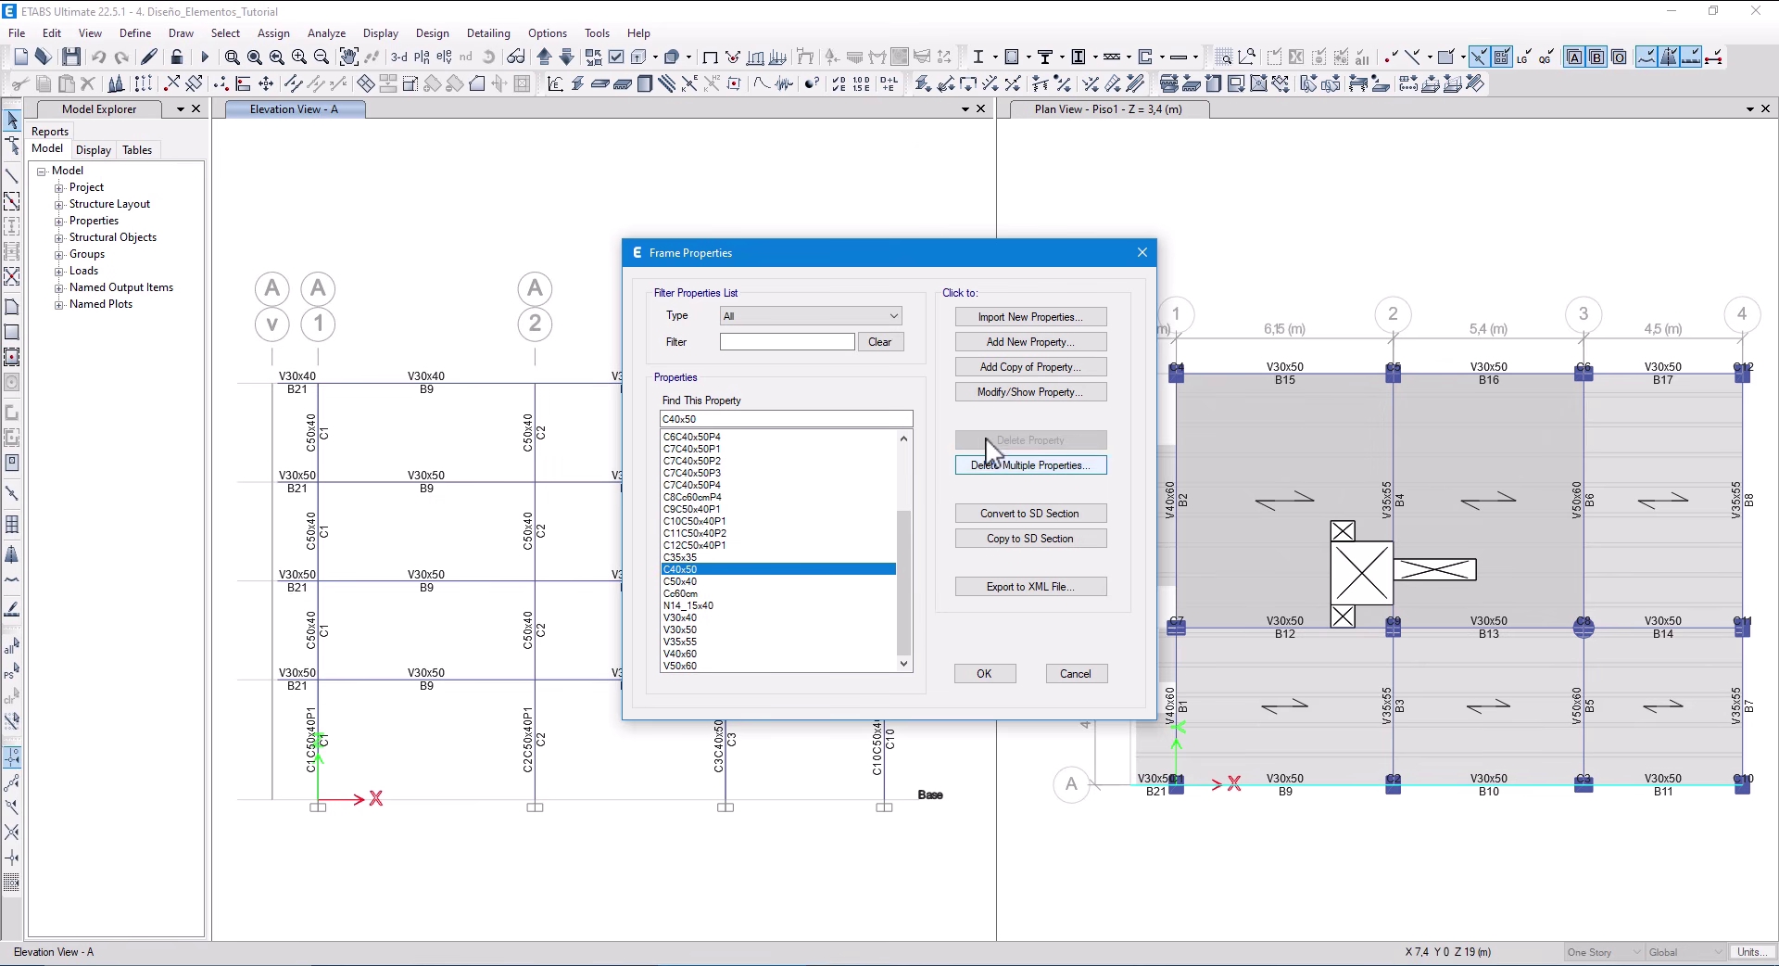
click(1021, 394)
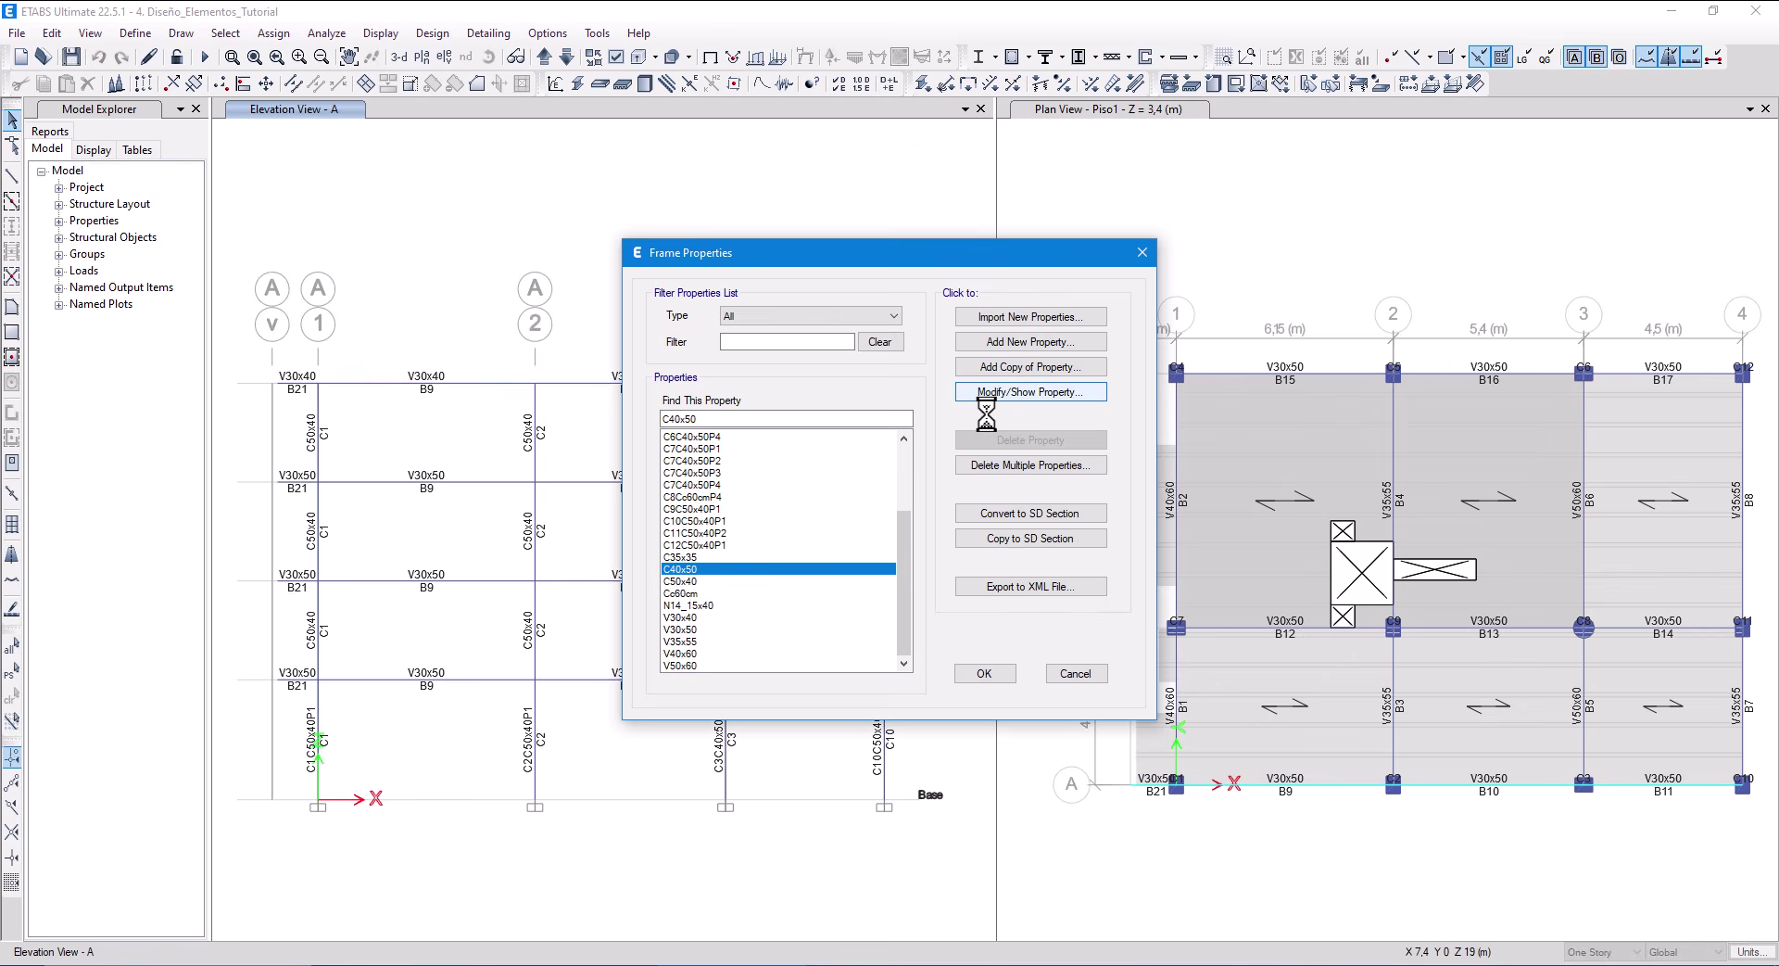
click(1092, 560)
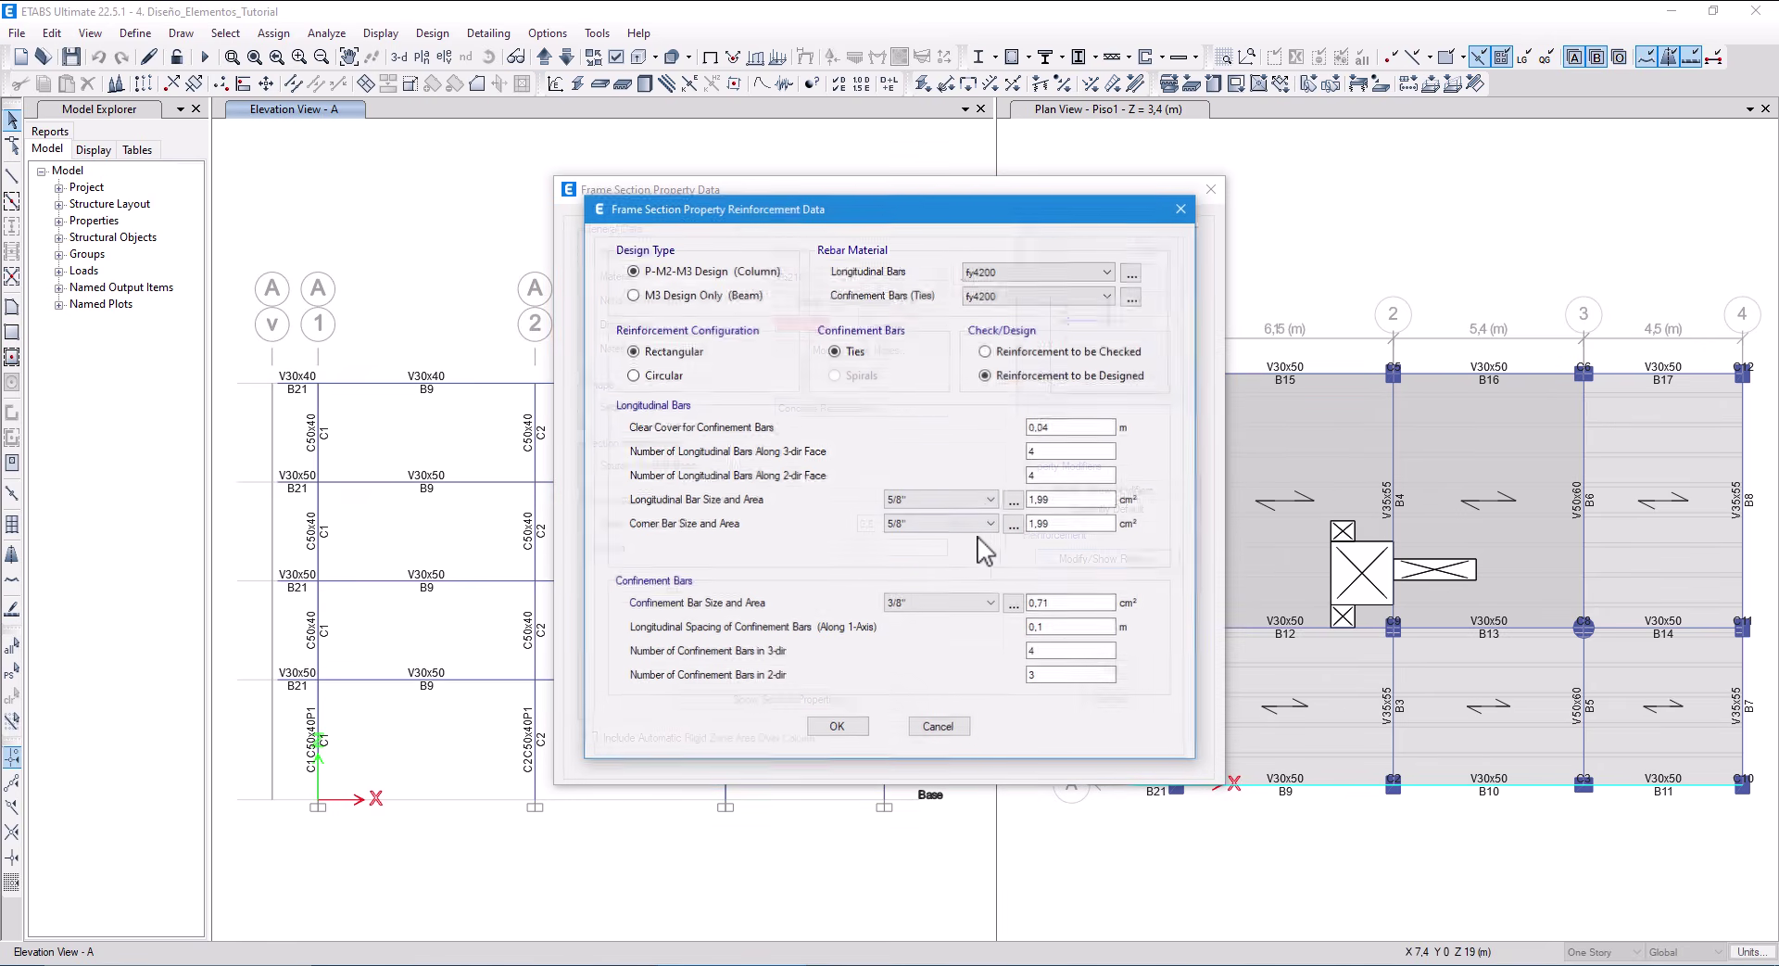
click(1015, 350)
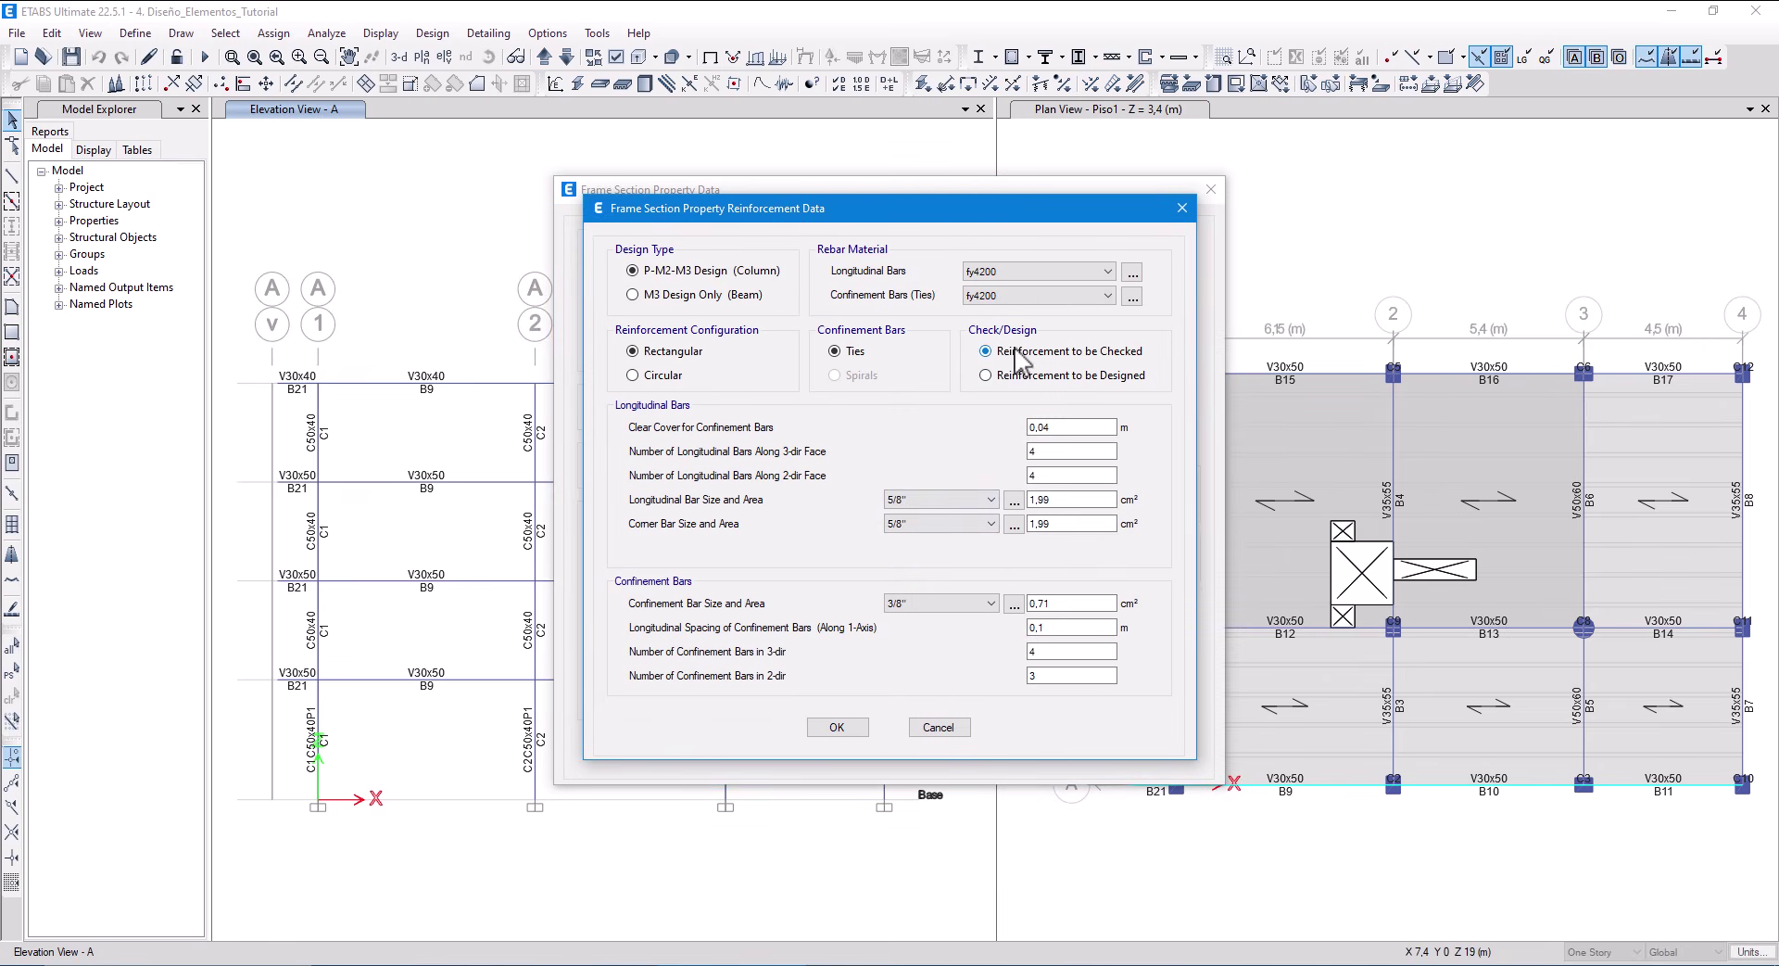
click(837, 727)
click(1109, 668)
Set the reinforcement of frame section C50x40 to Reinforcement to be Checked.
scroll(906, 575, down, 2)
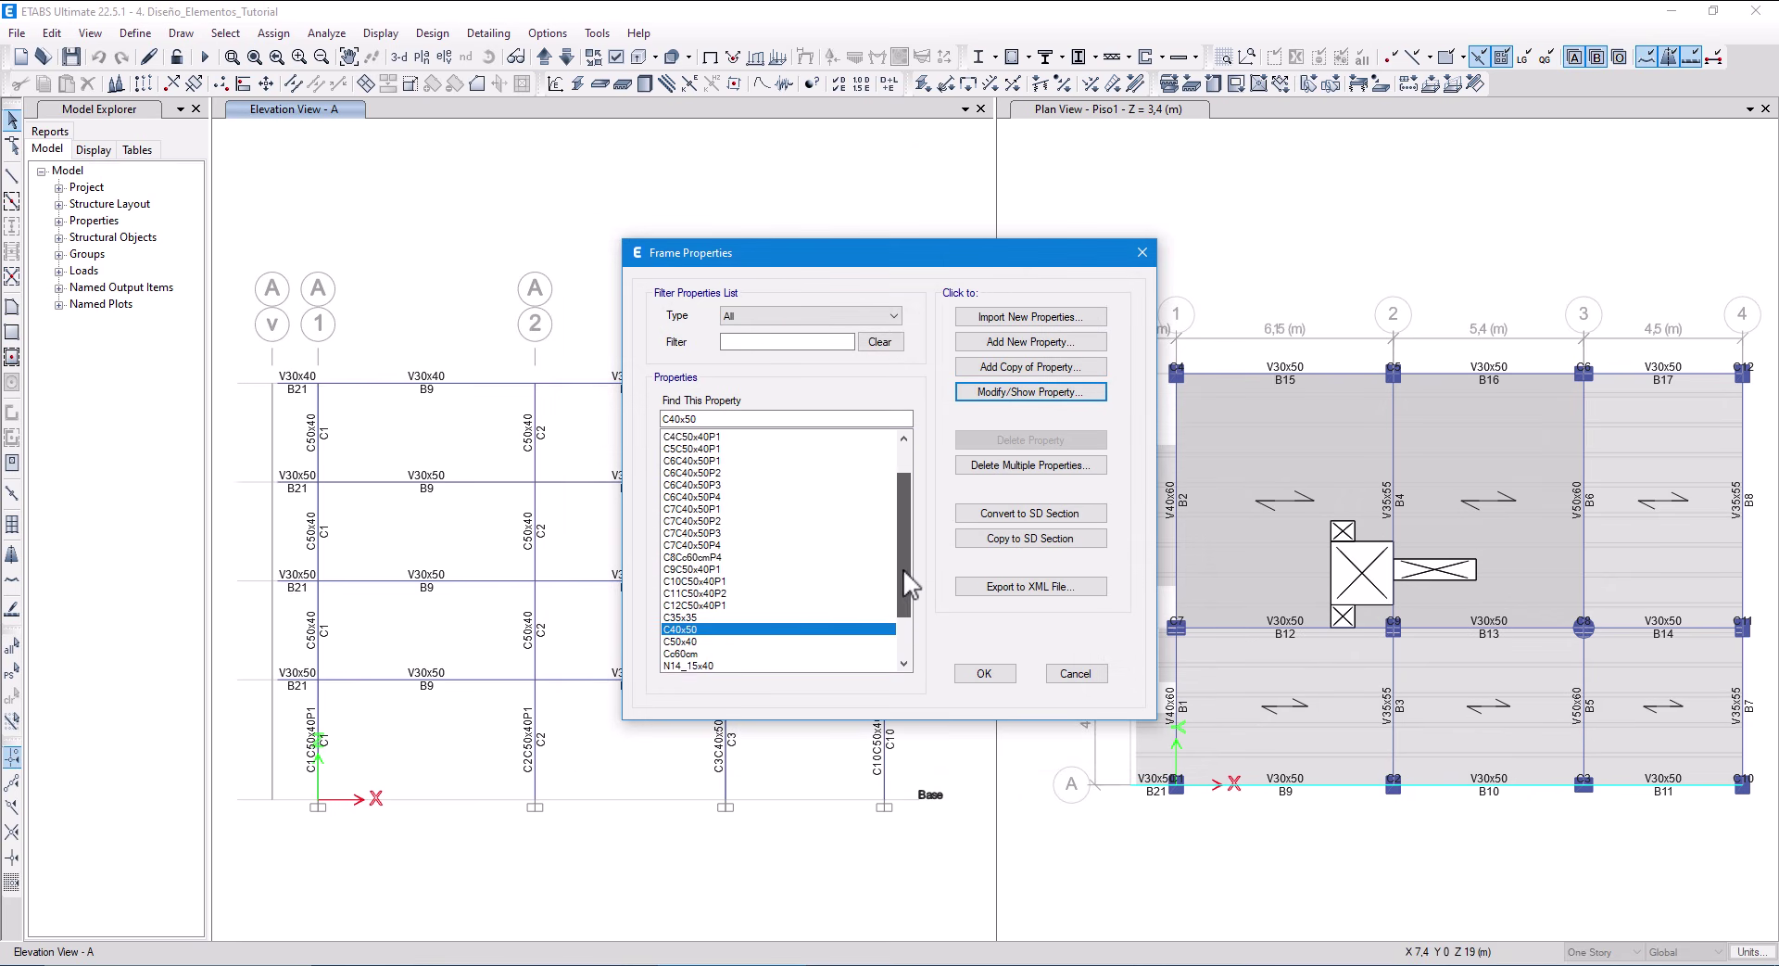
click(697, 632)
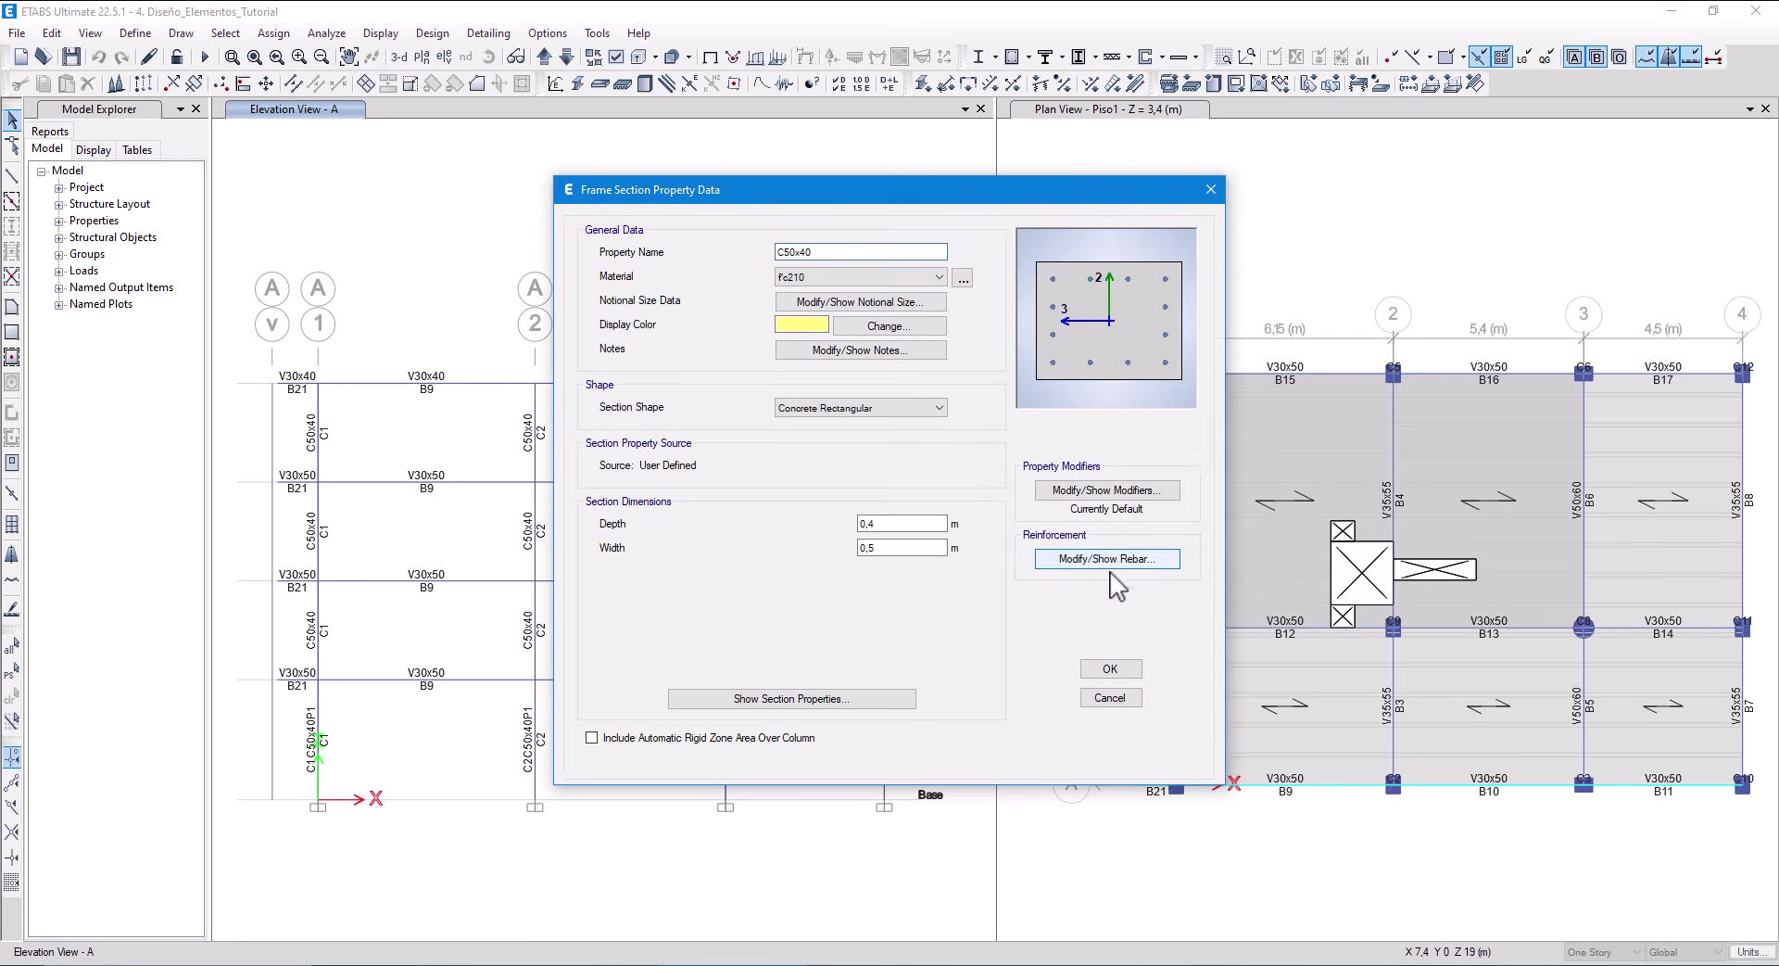
click(1107, 559)
click(1040, 354)
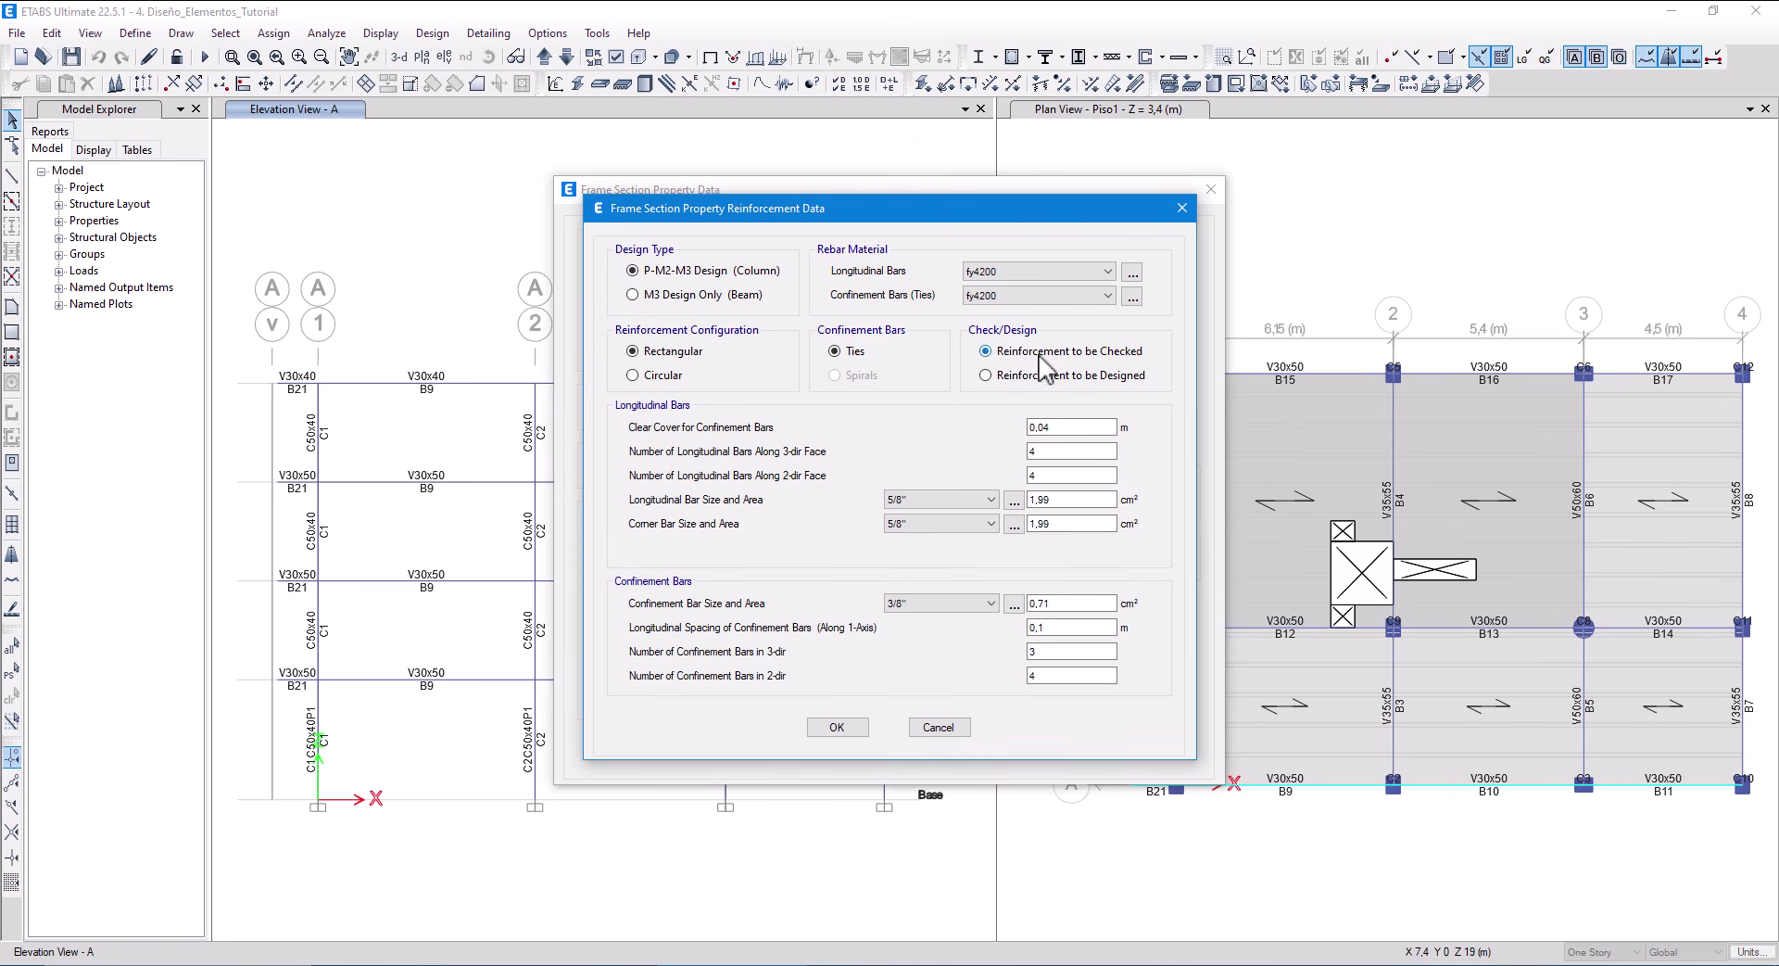
click(839, 727)
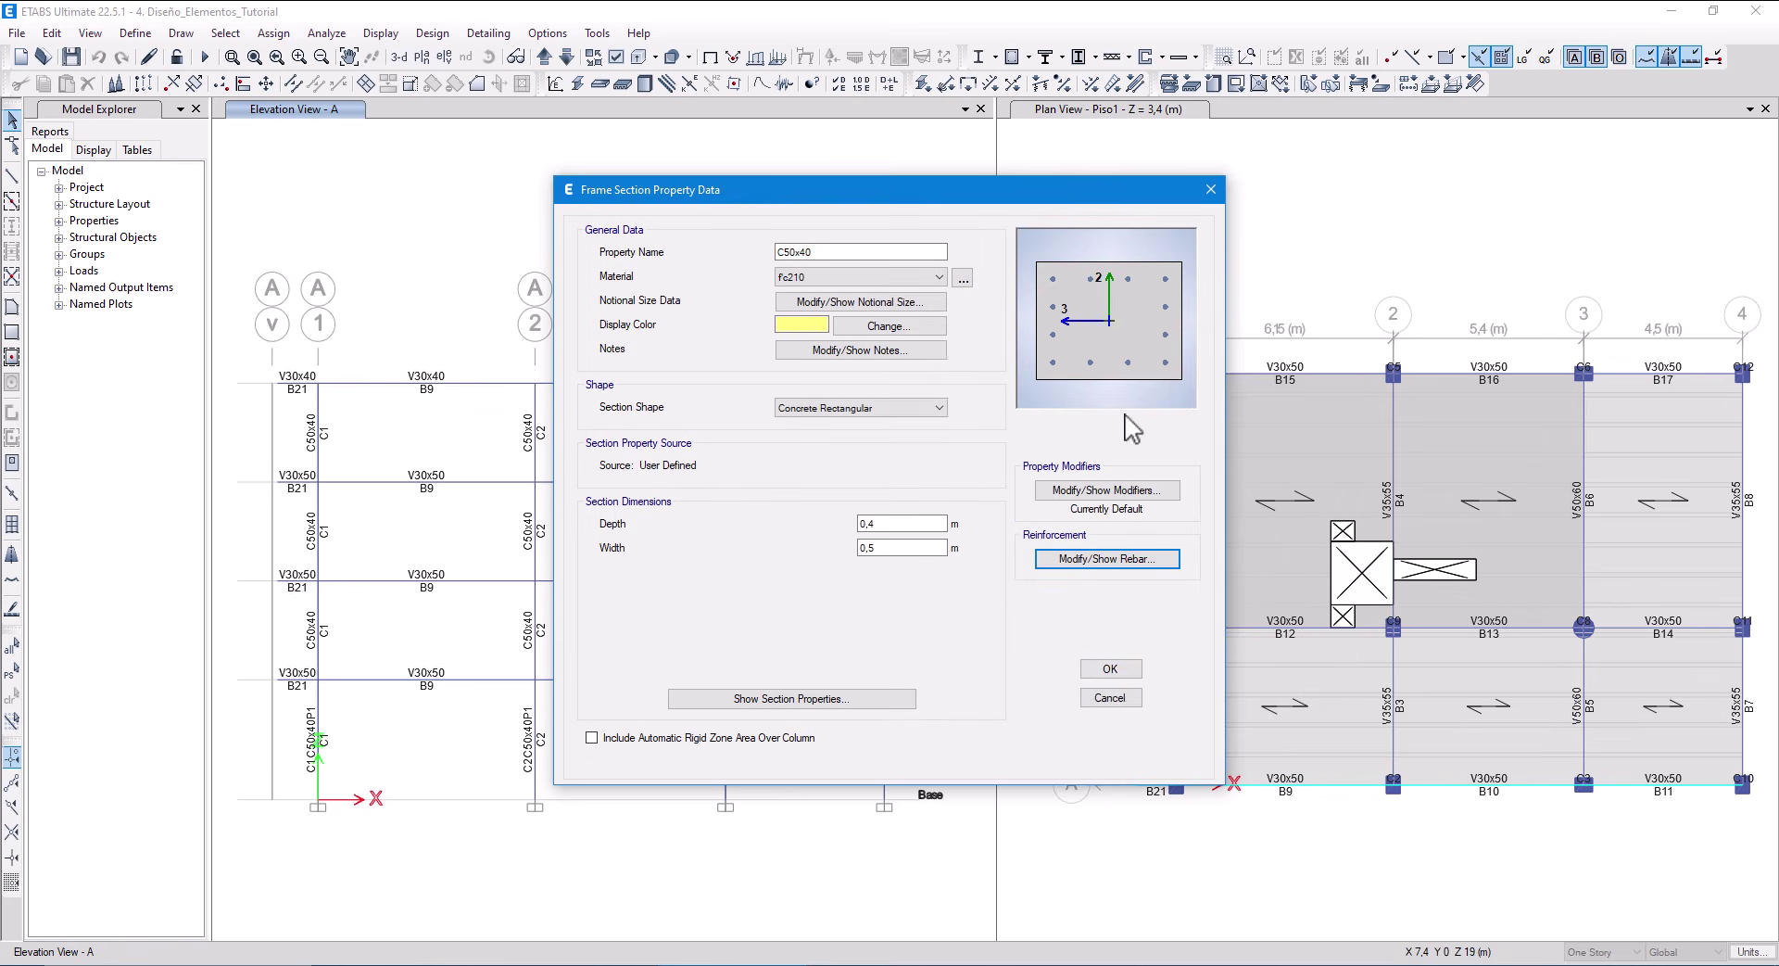
click(1109, 668)
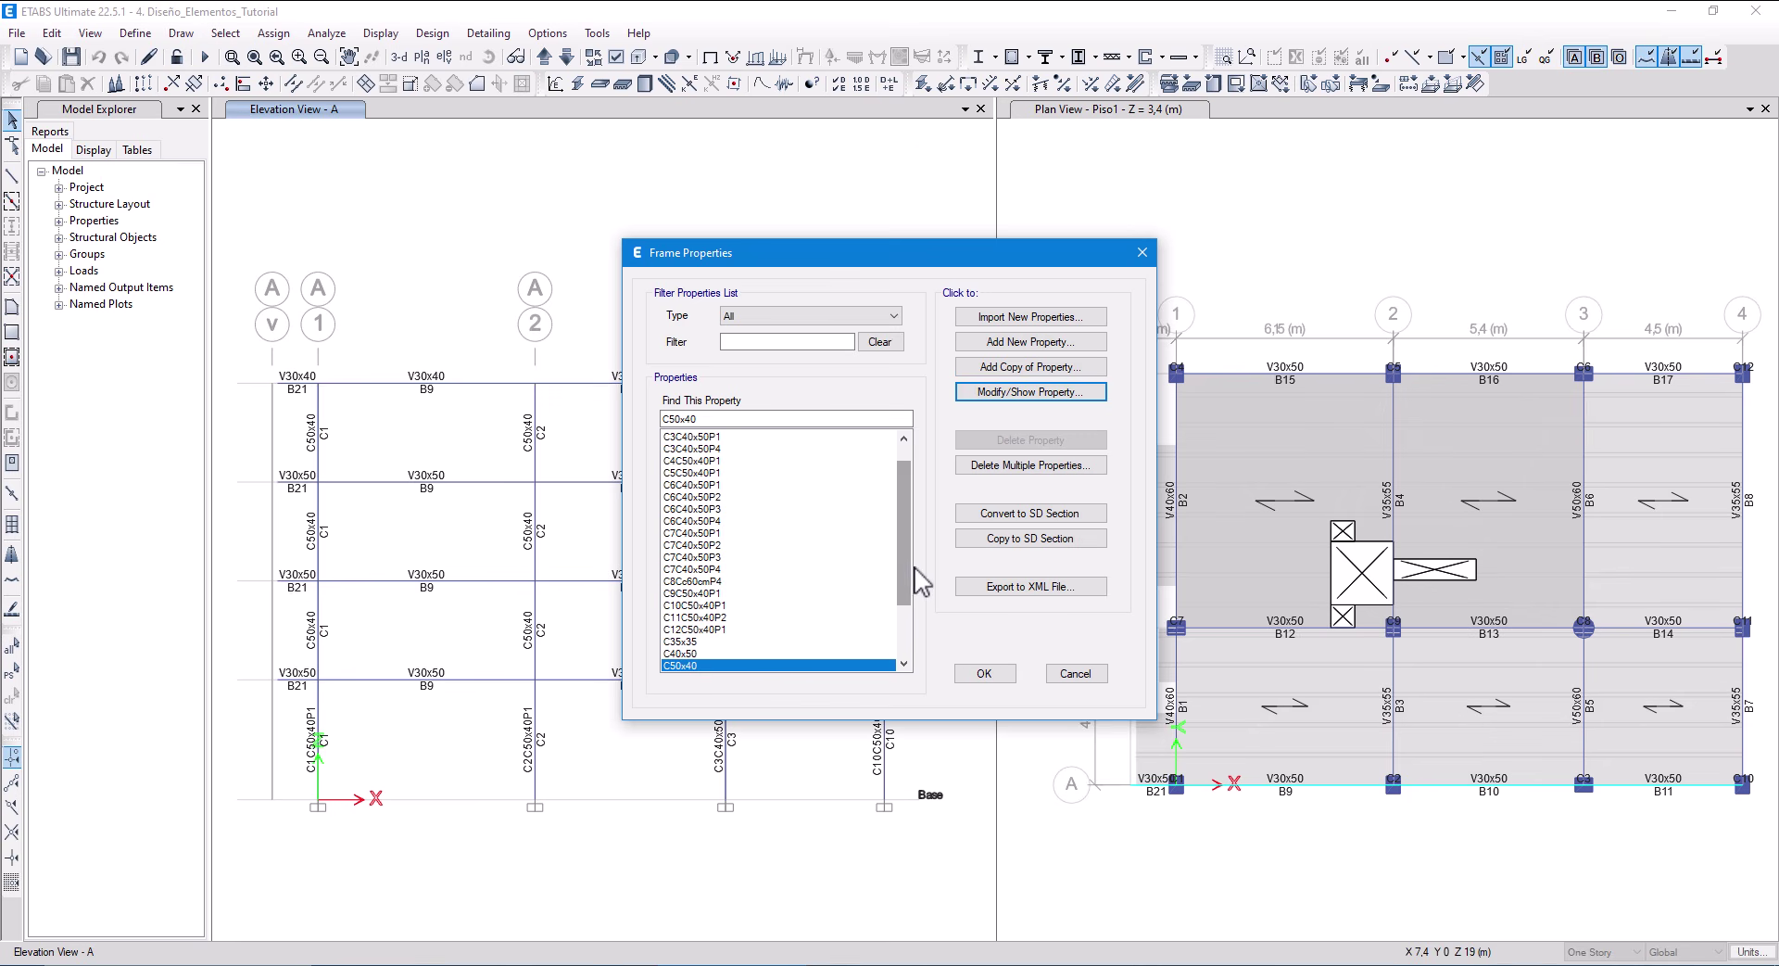
Review the reinforcement data of the circular section Cc60cm and accept its settings.
scroll(904, 593, down, 2)
click(684, 618)
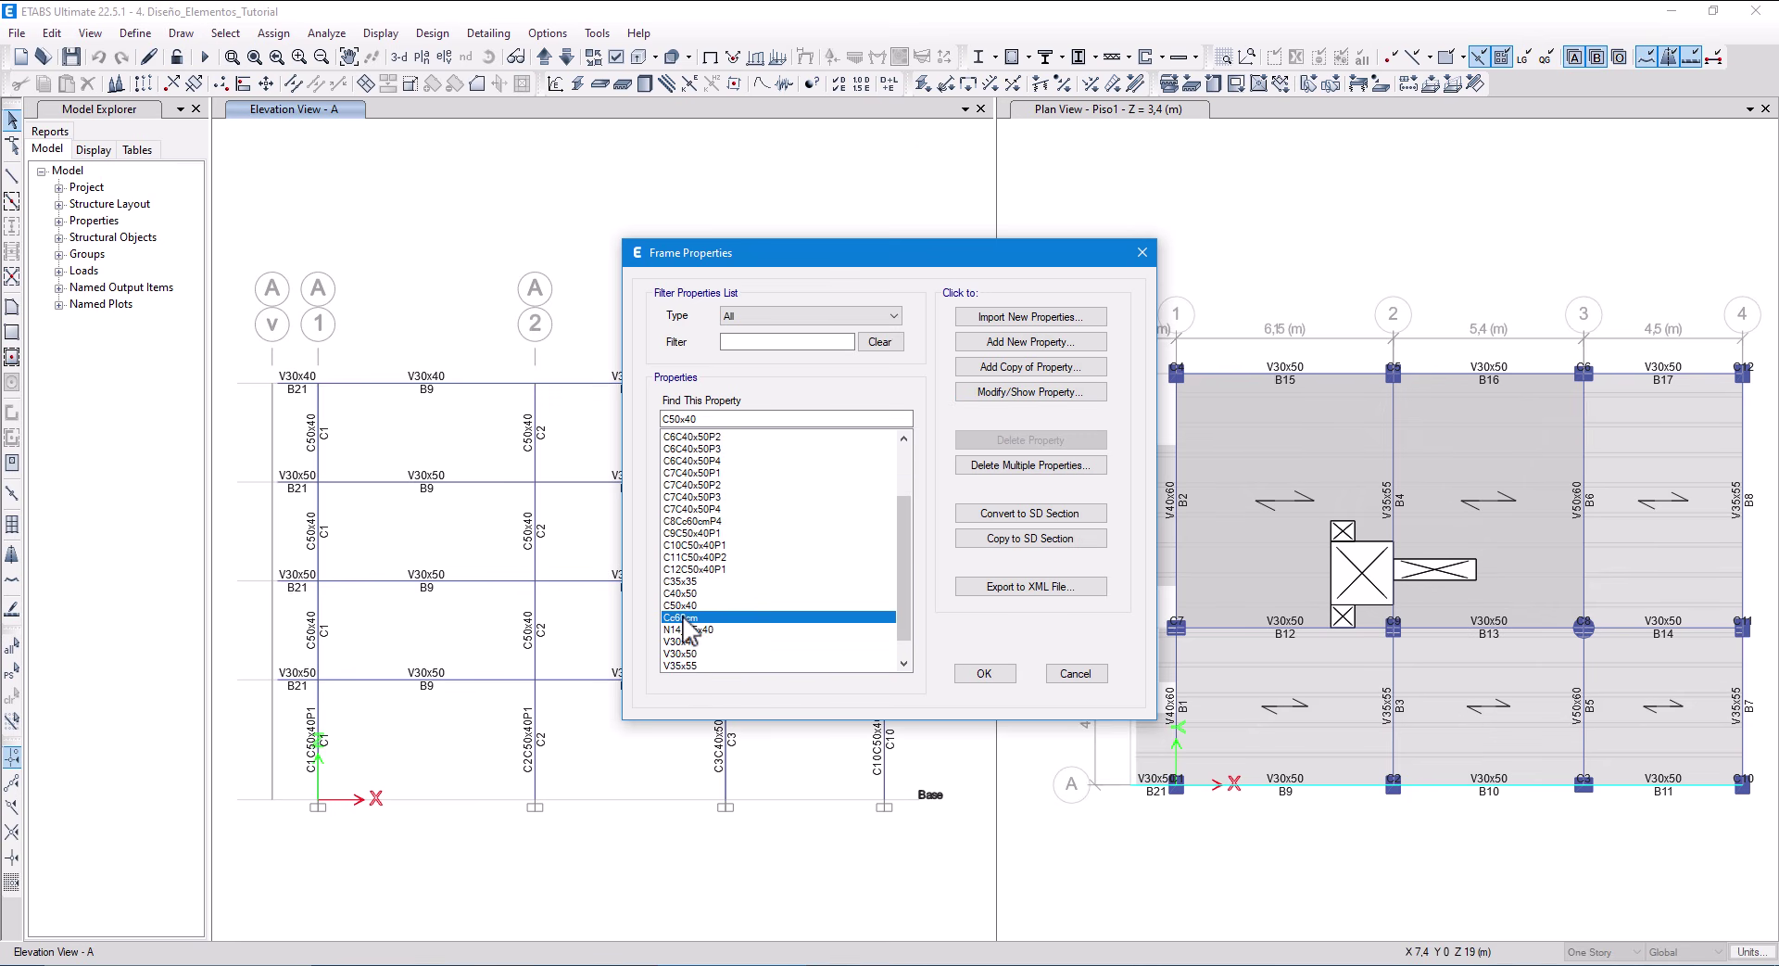
click(1036, 392)
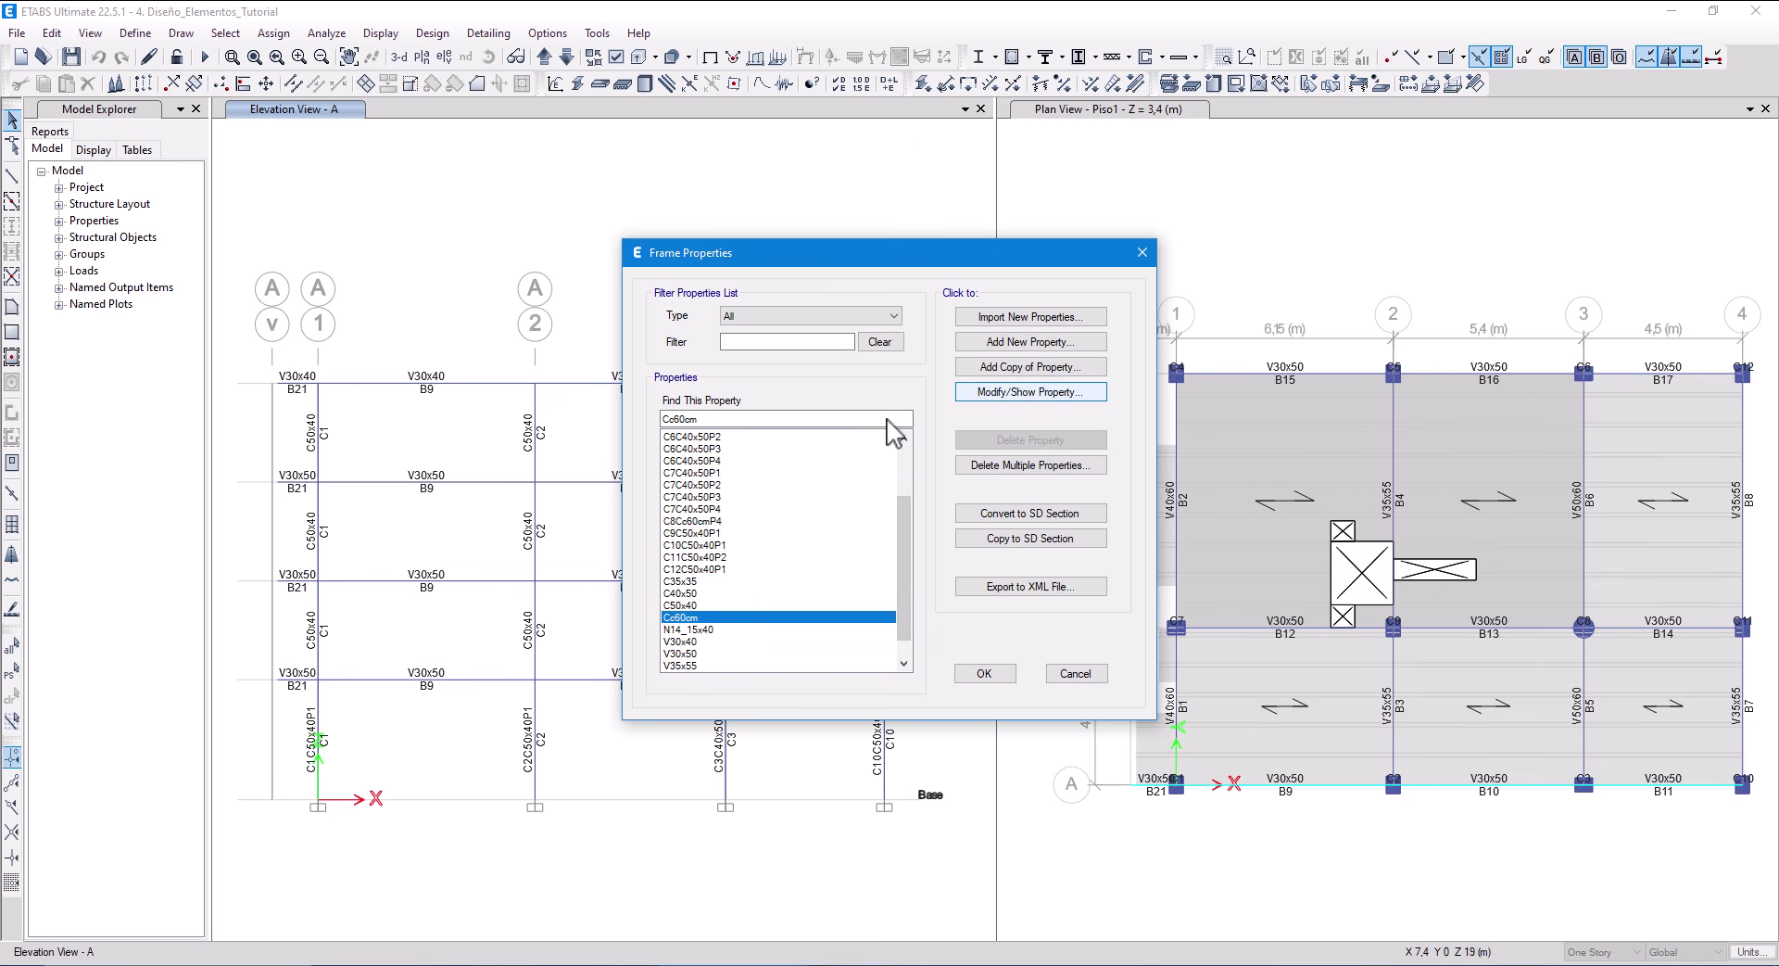
double_click(792, 618)
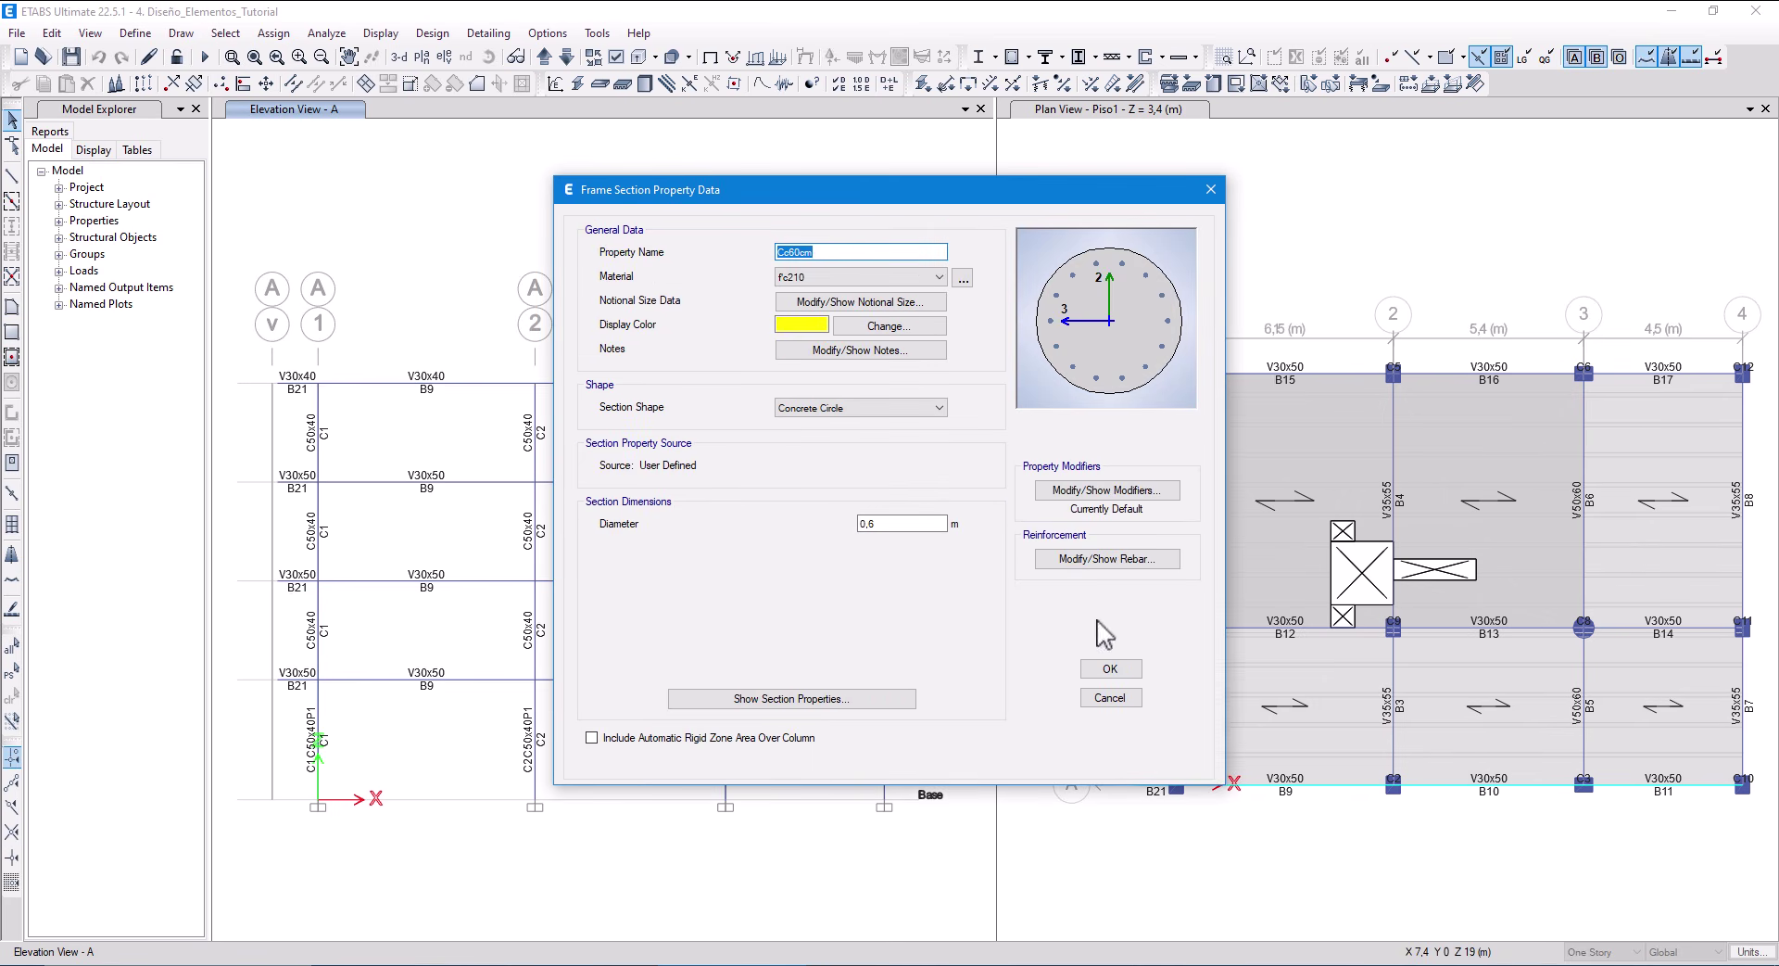
click(1108, 558)
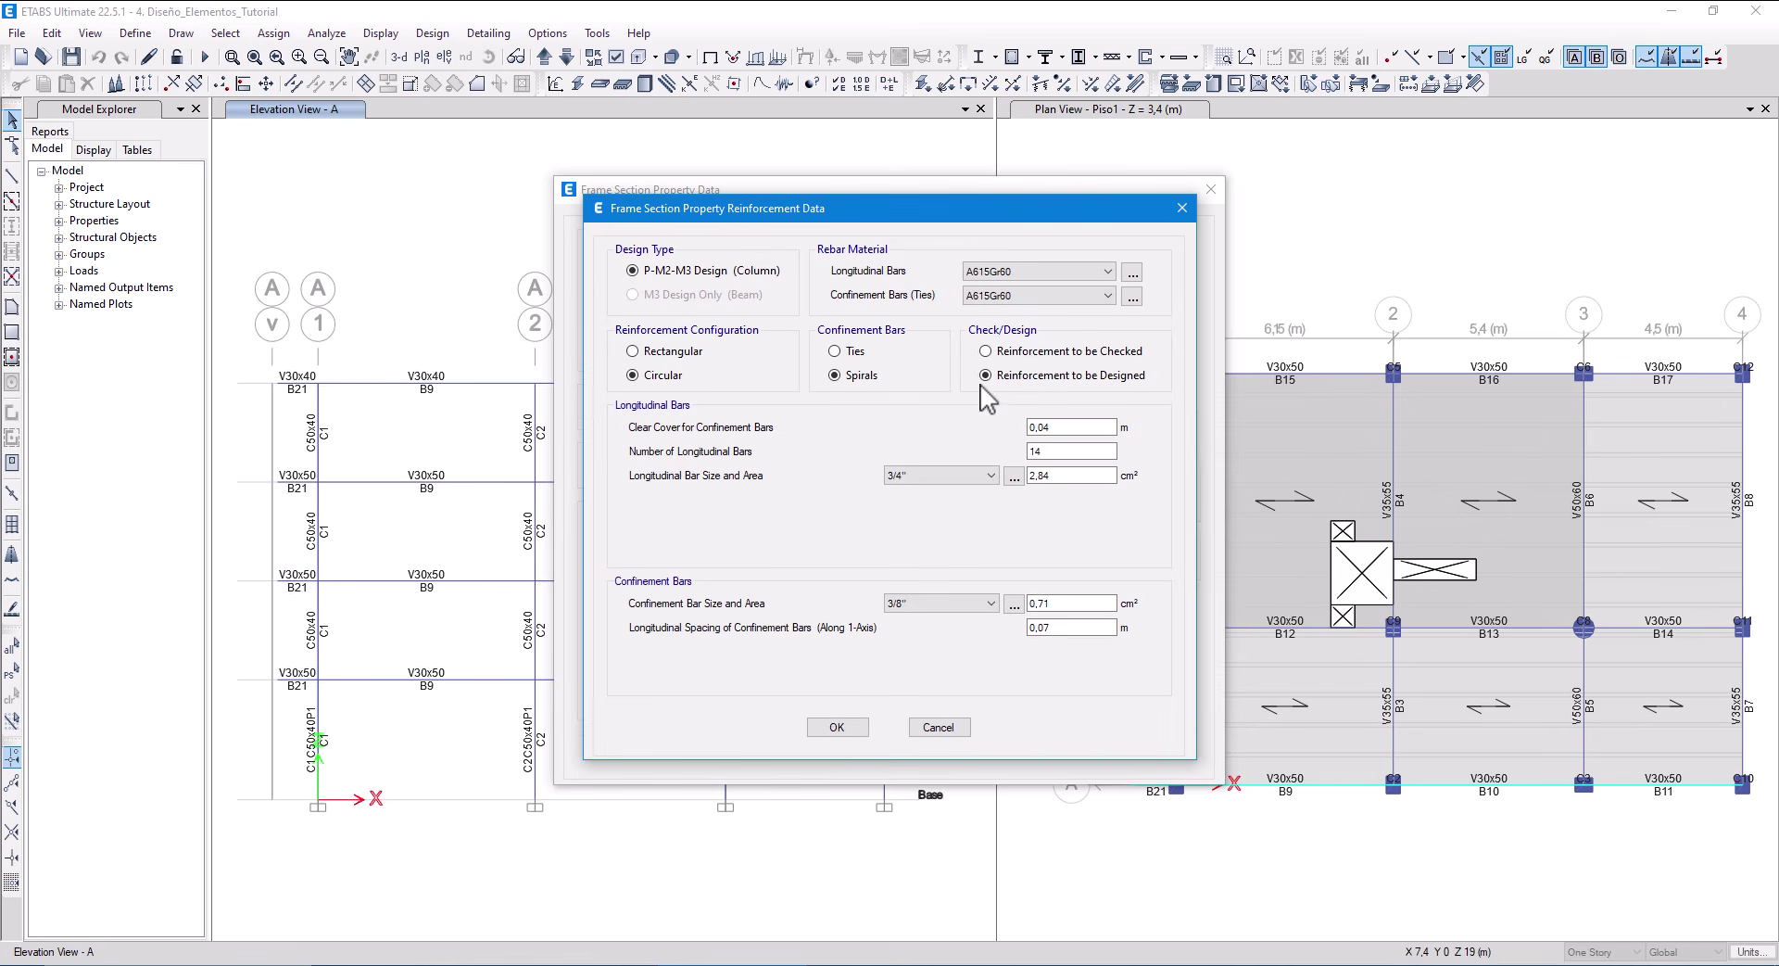
click(837, 727)
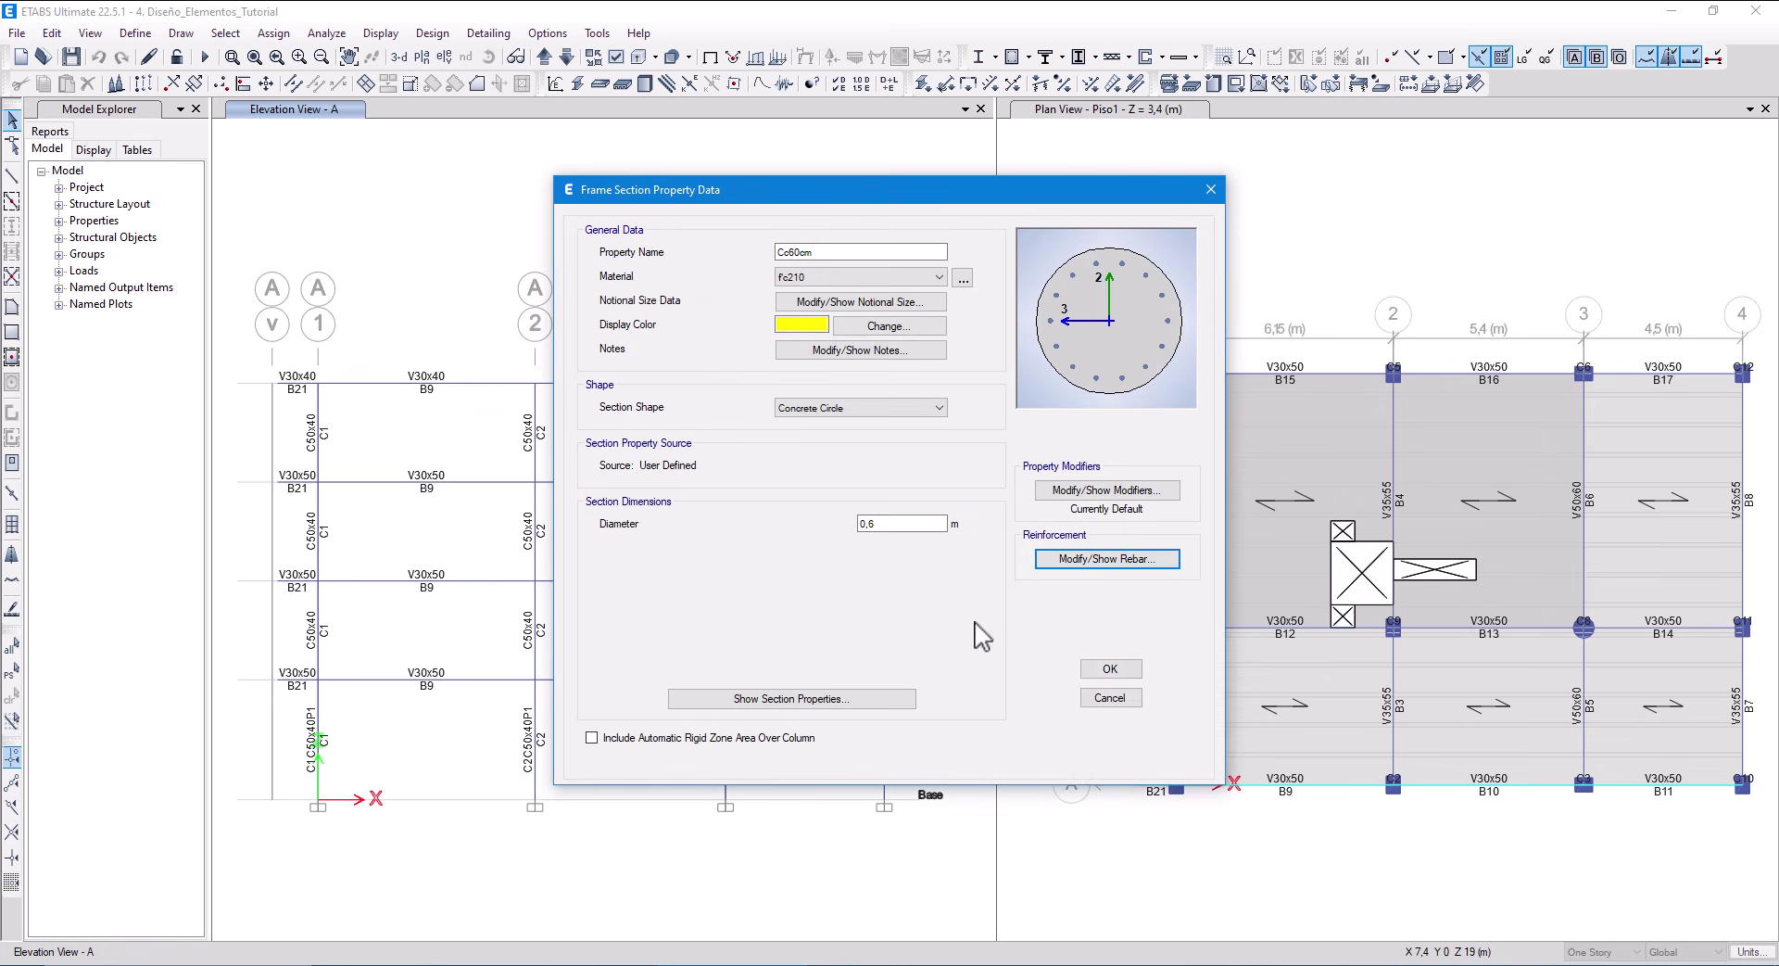
key(Return)
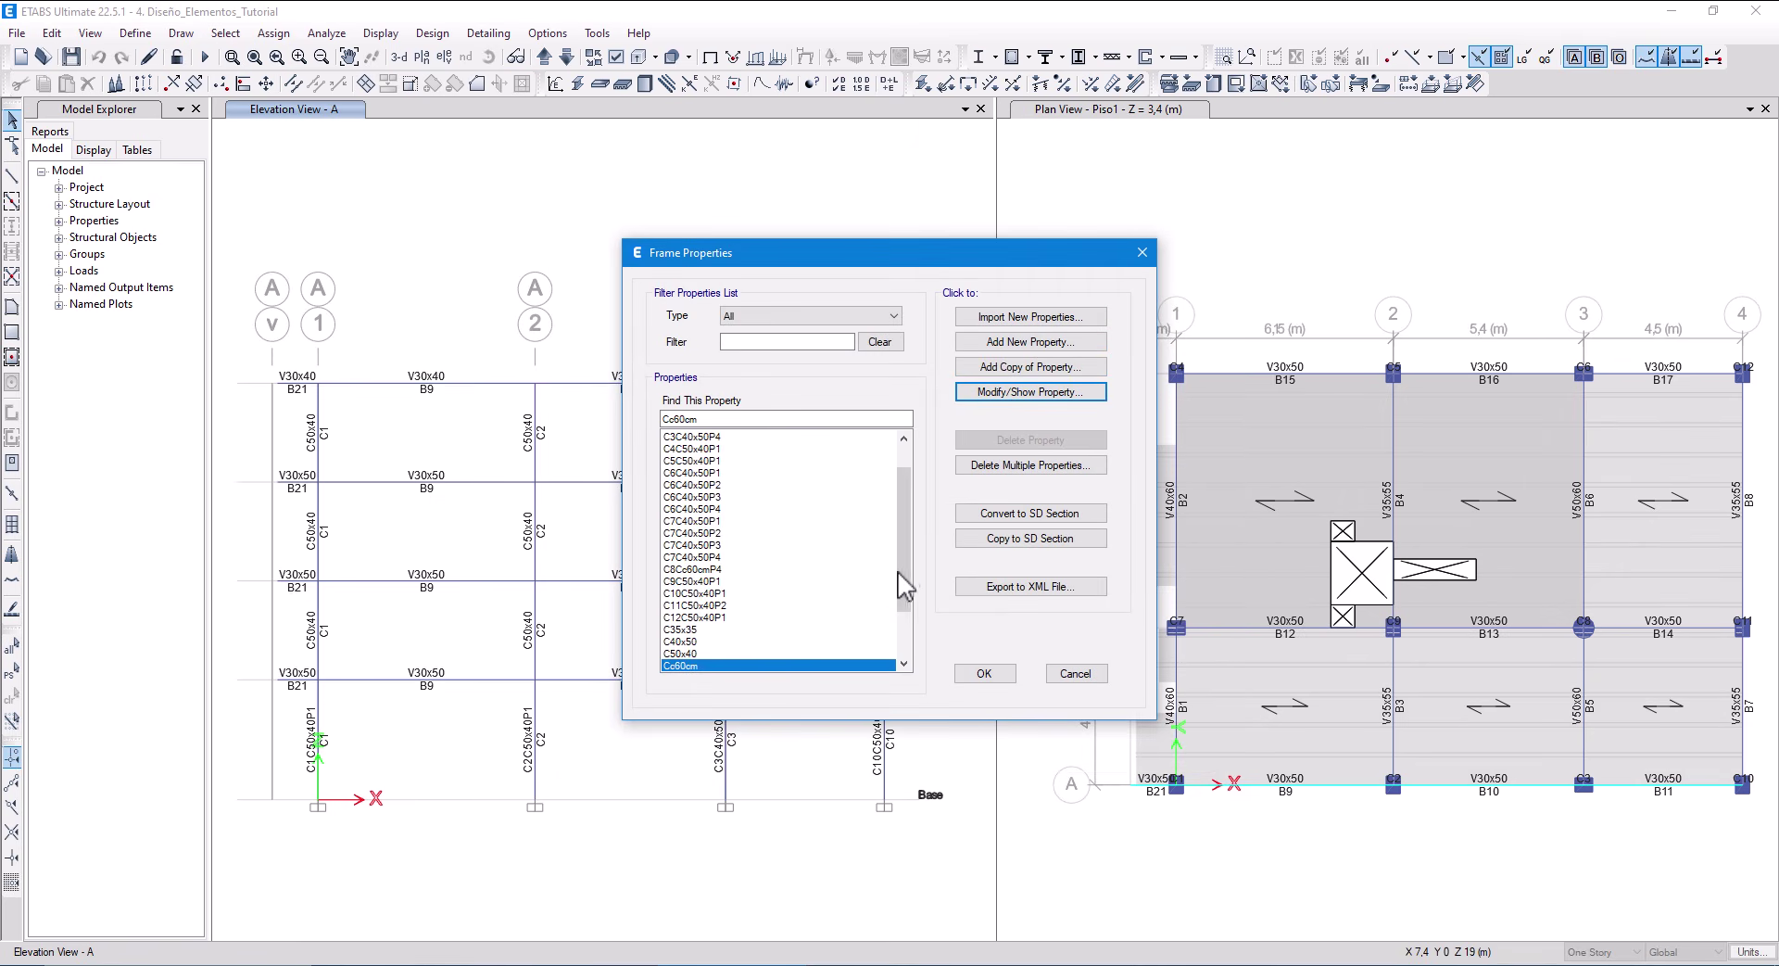
Accept the frame property definitions and save the model.
scroll(894, 582, down, 2)
click(992, 681)
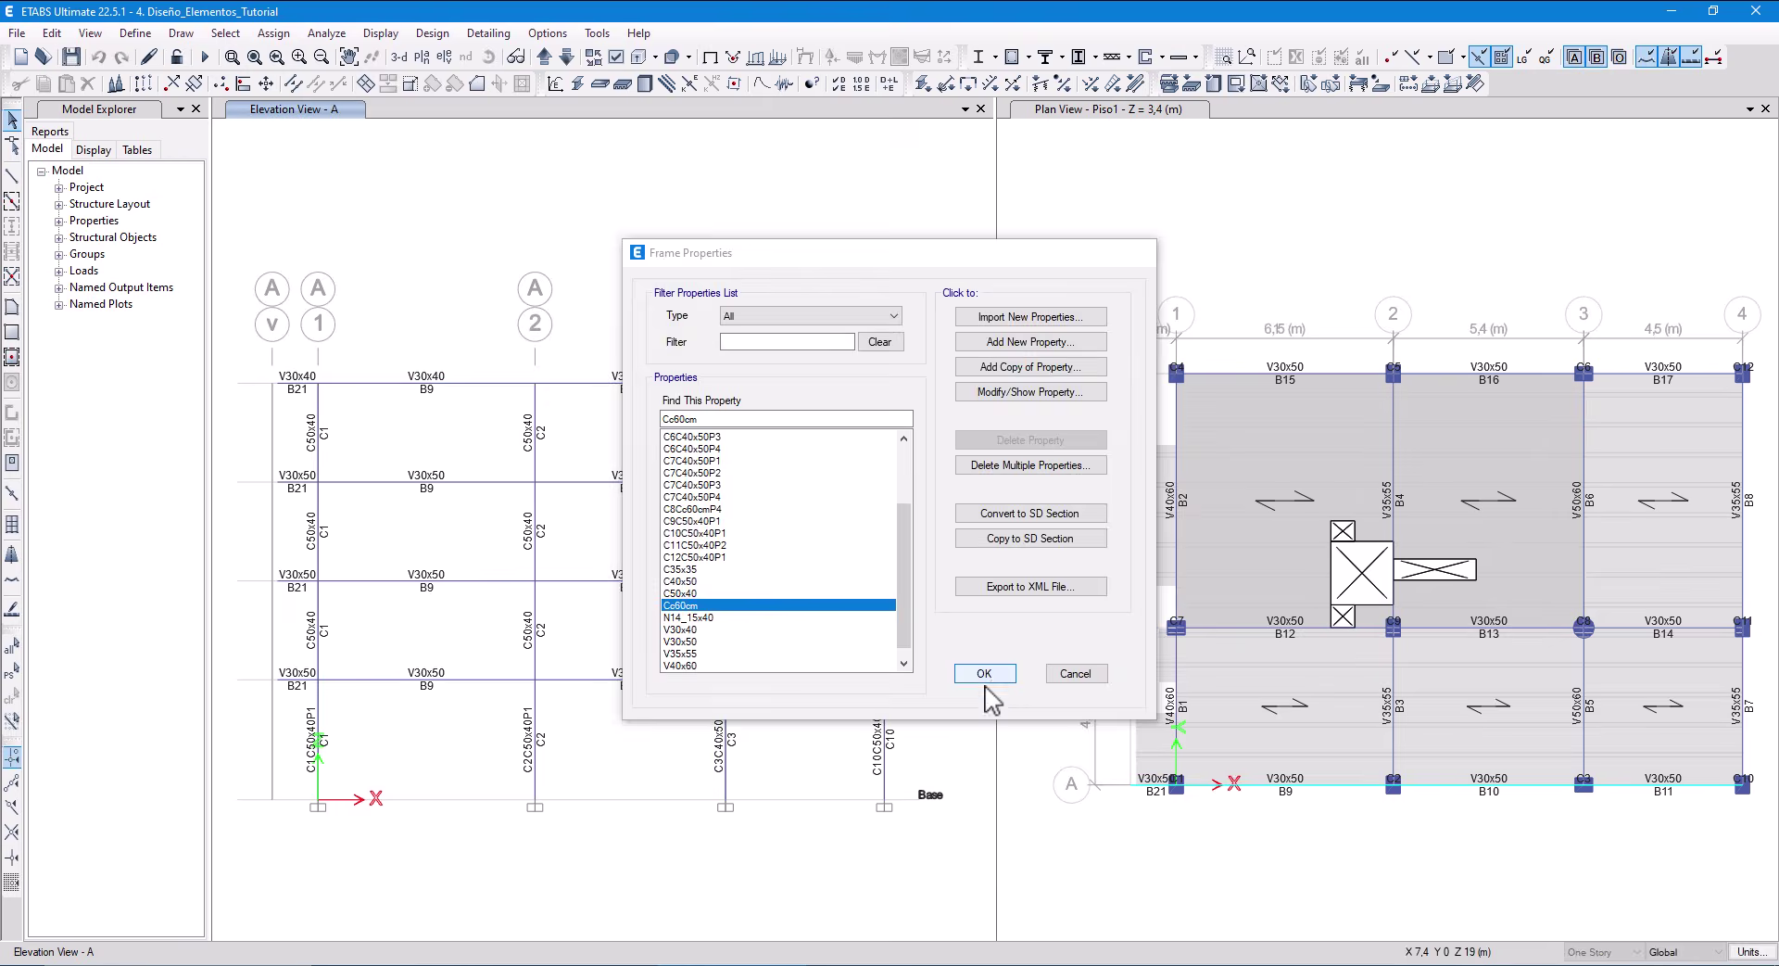
click(71, 57)
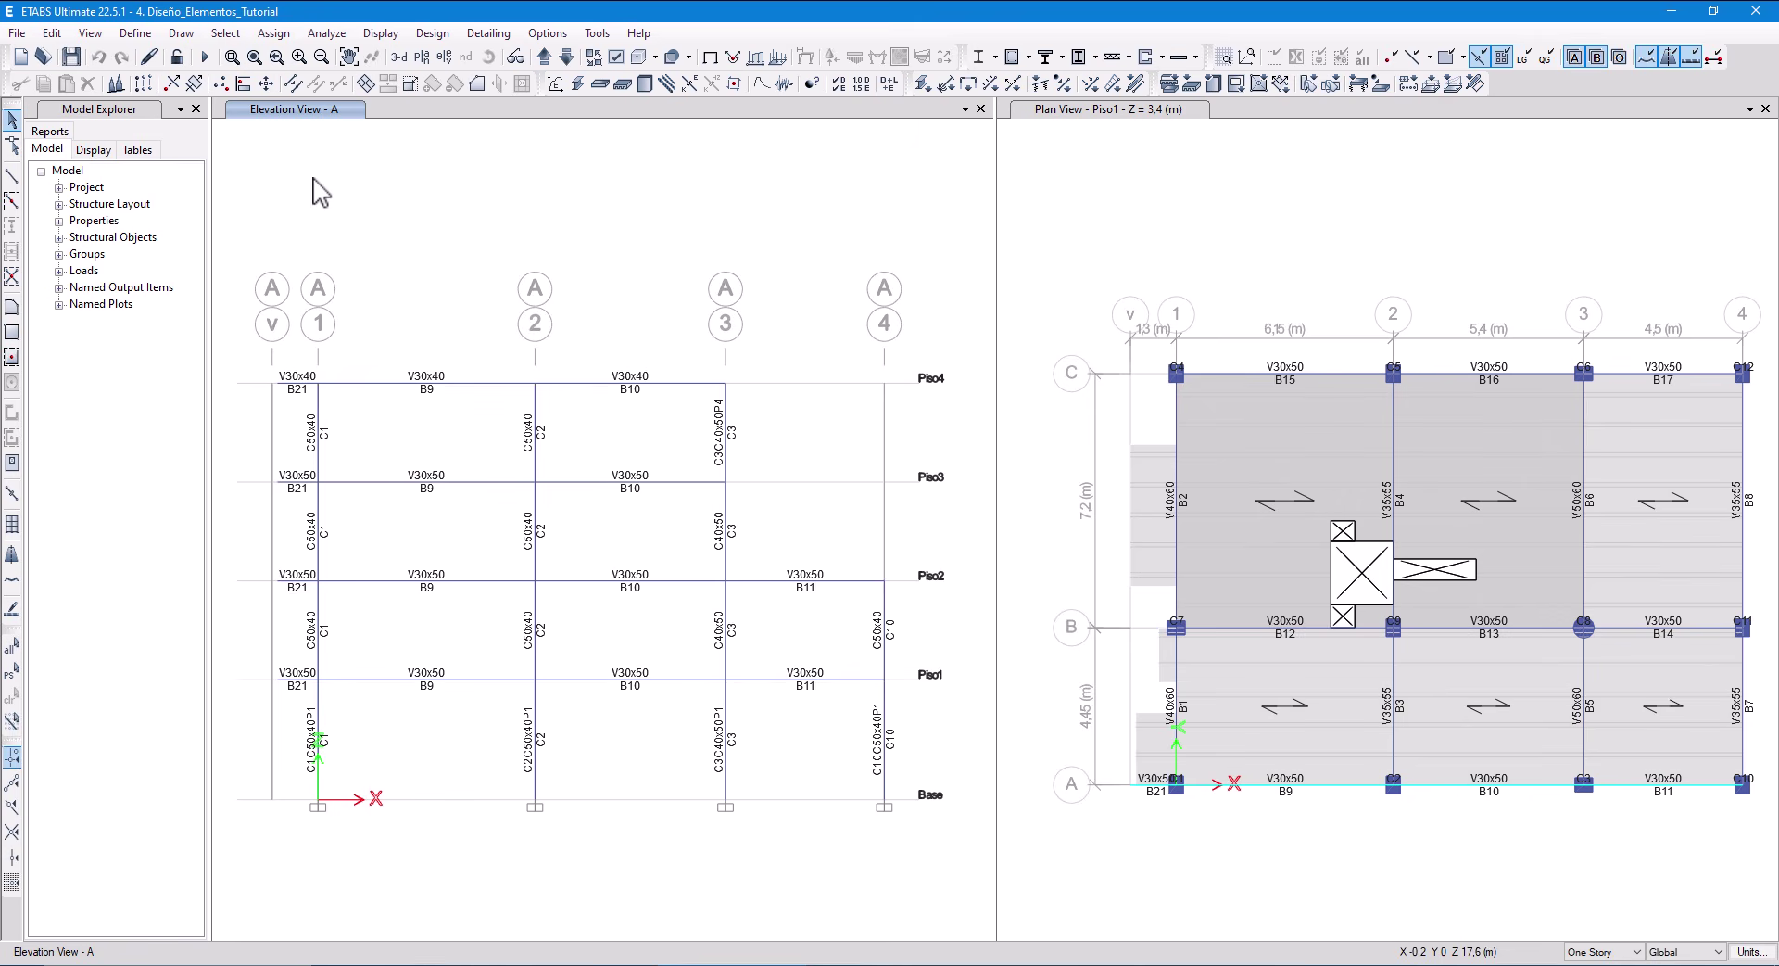
Run the analysis and the concrete frame design check in ETABS for the model with the new column sections.
click(533, 964)
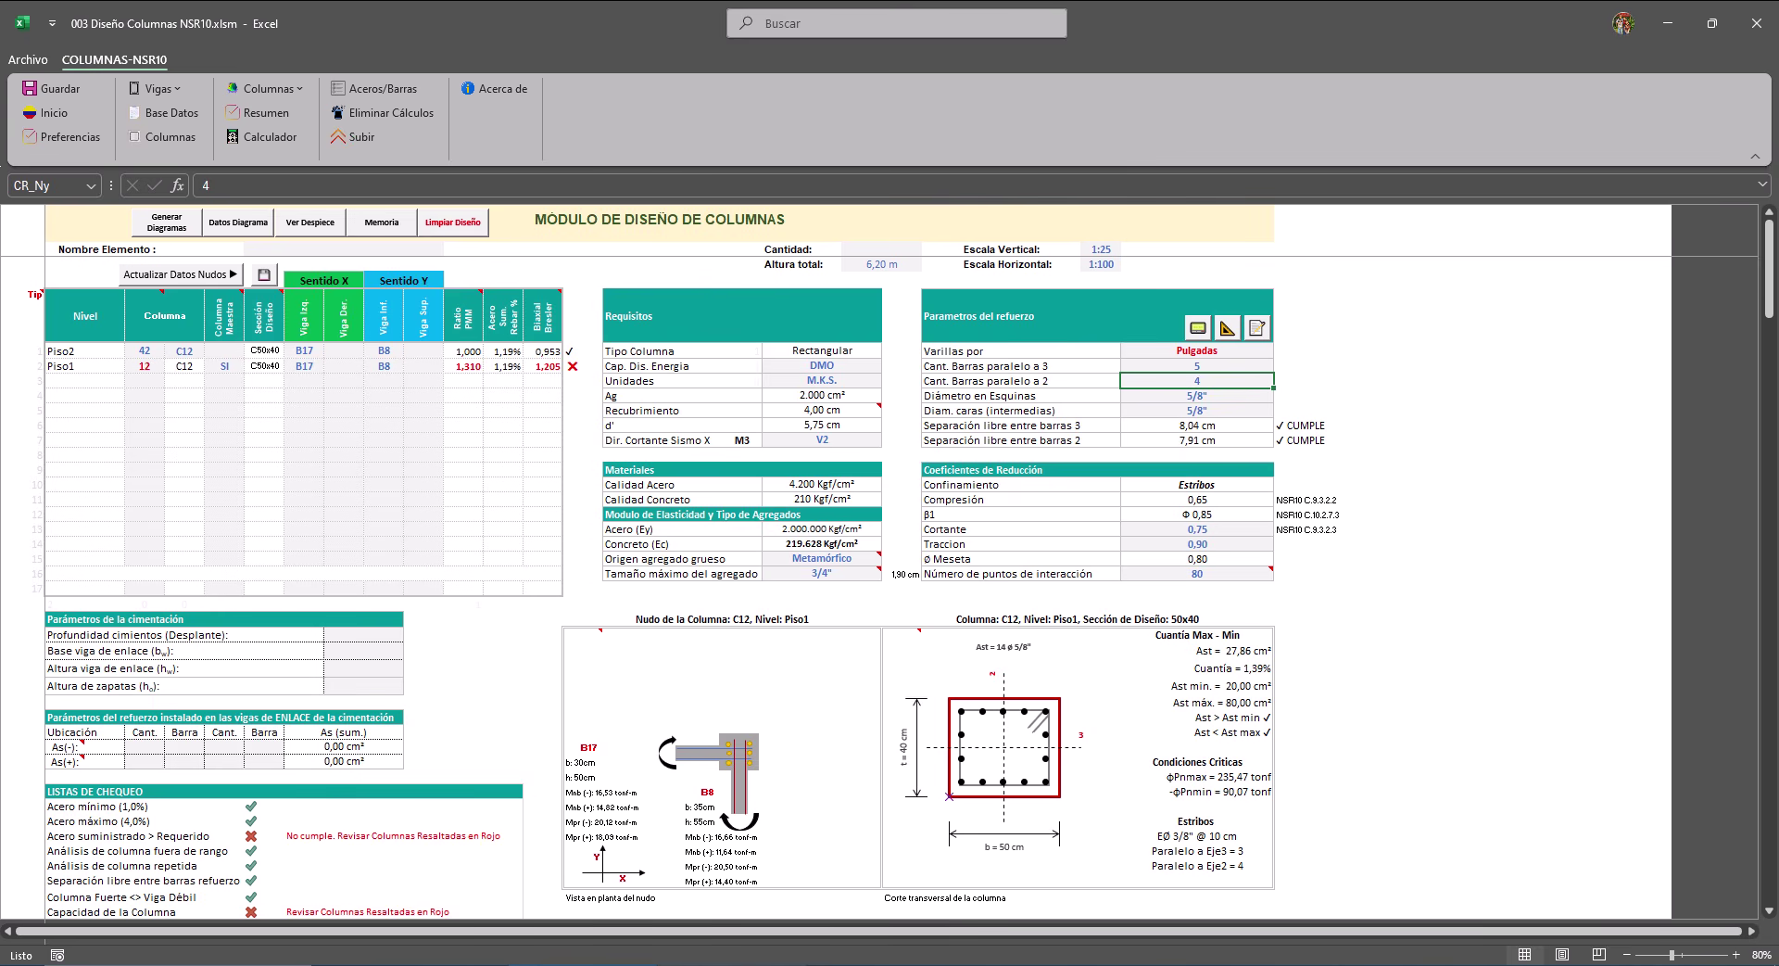
click(781, 915)
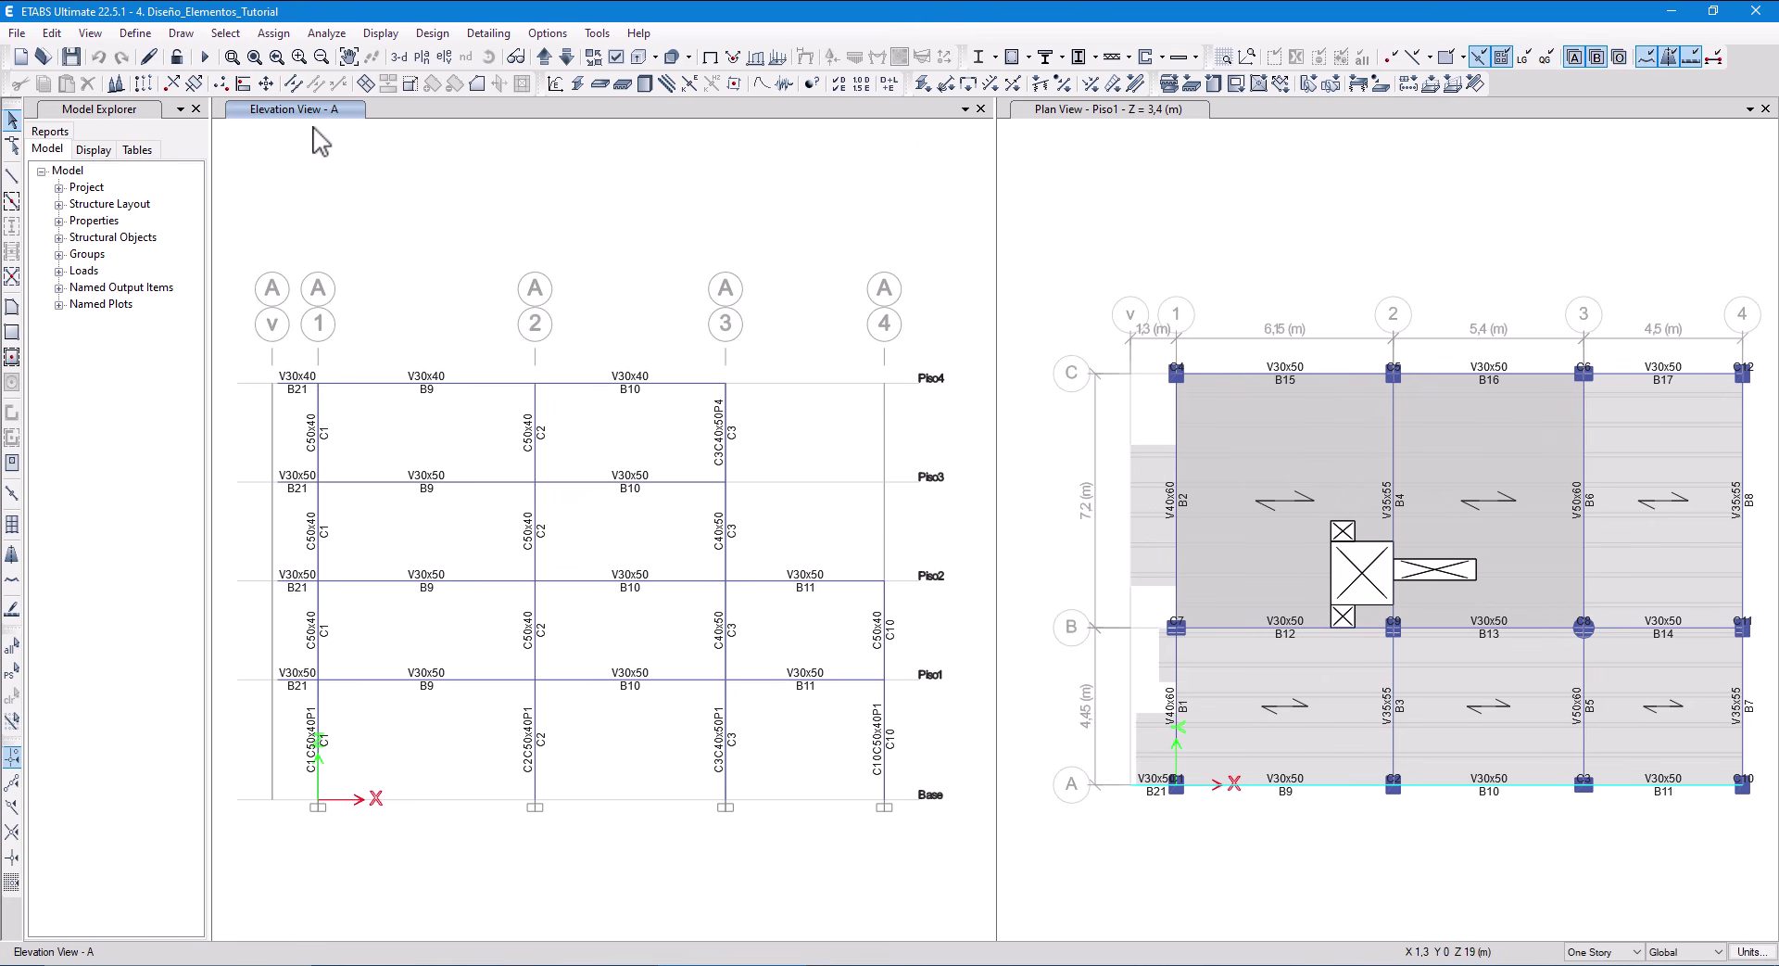
click(204, 57)
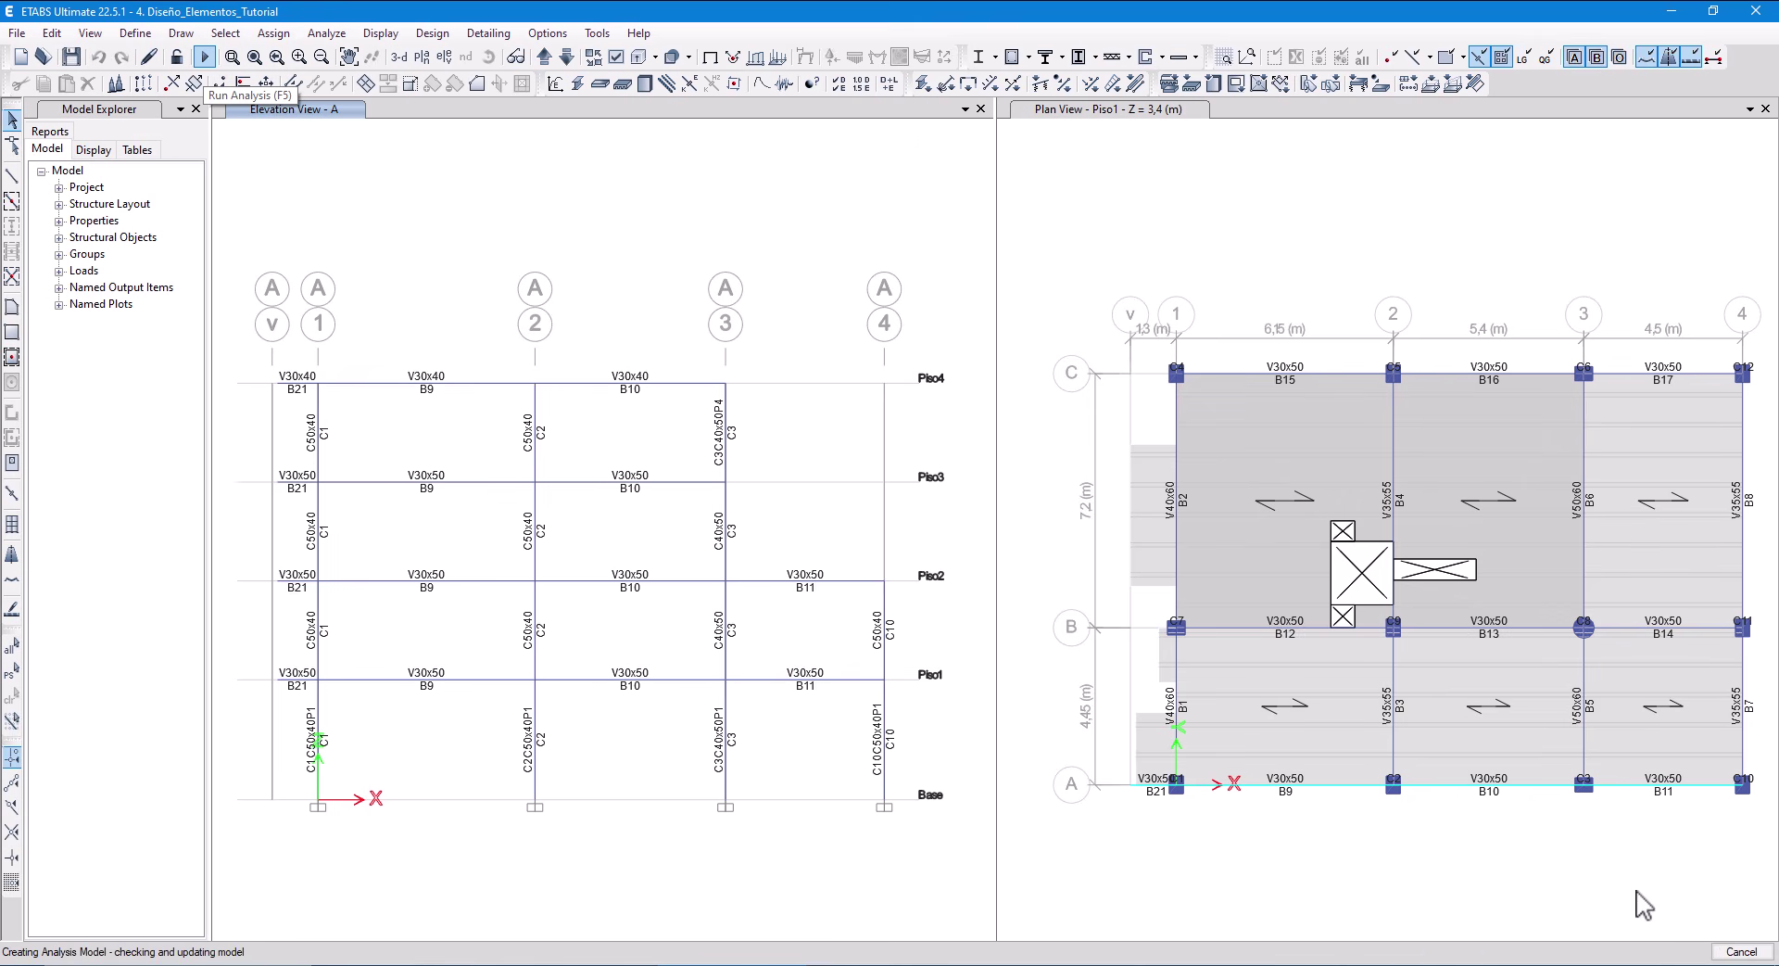
click(1029, 58)
click(1077, 165)
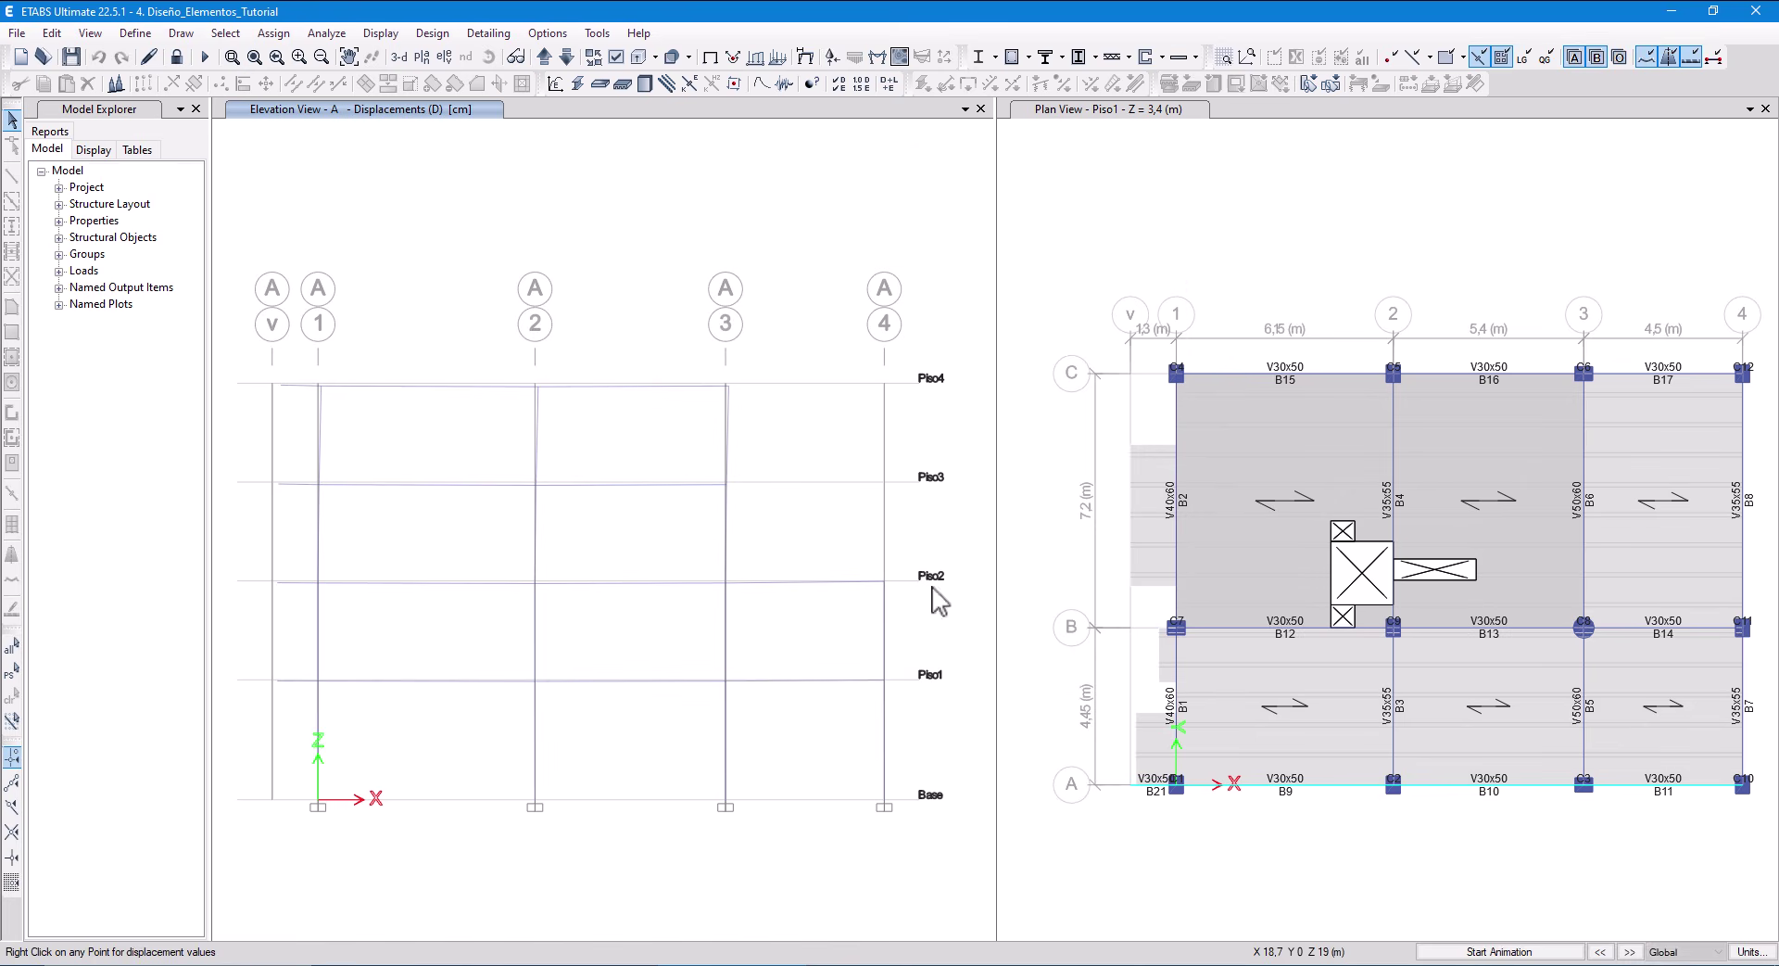
click(931, 657)
click(1015, 56)
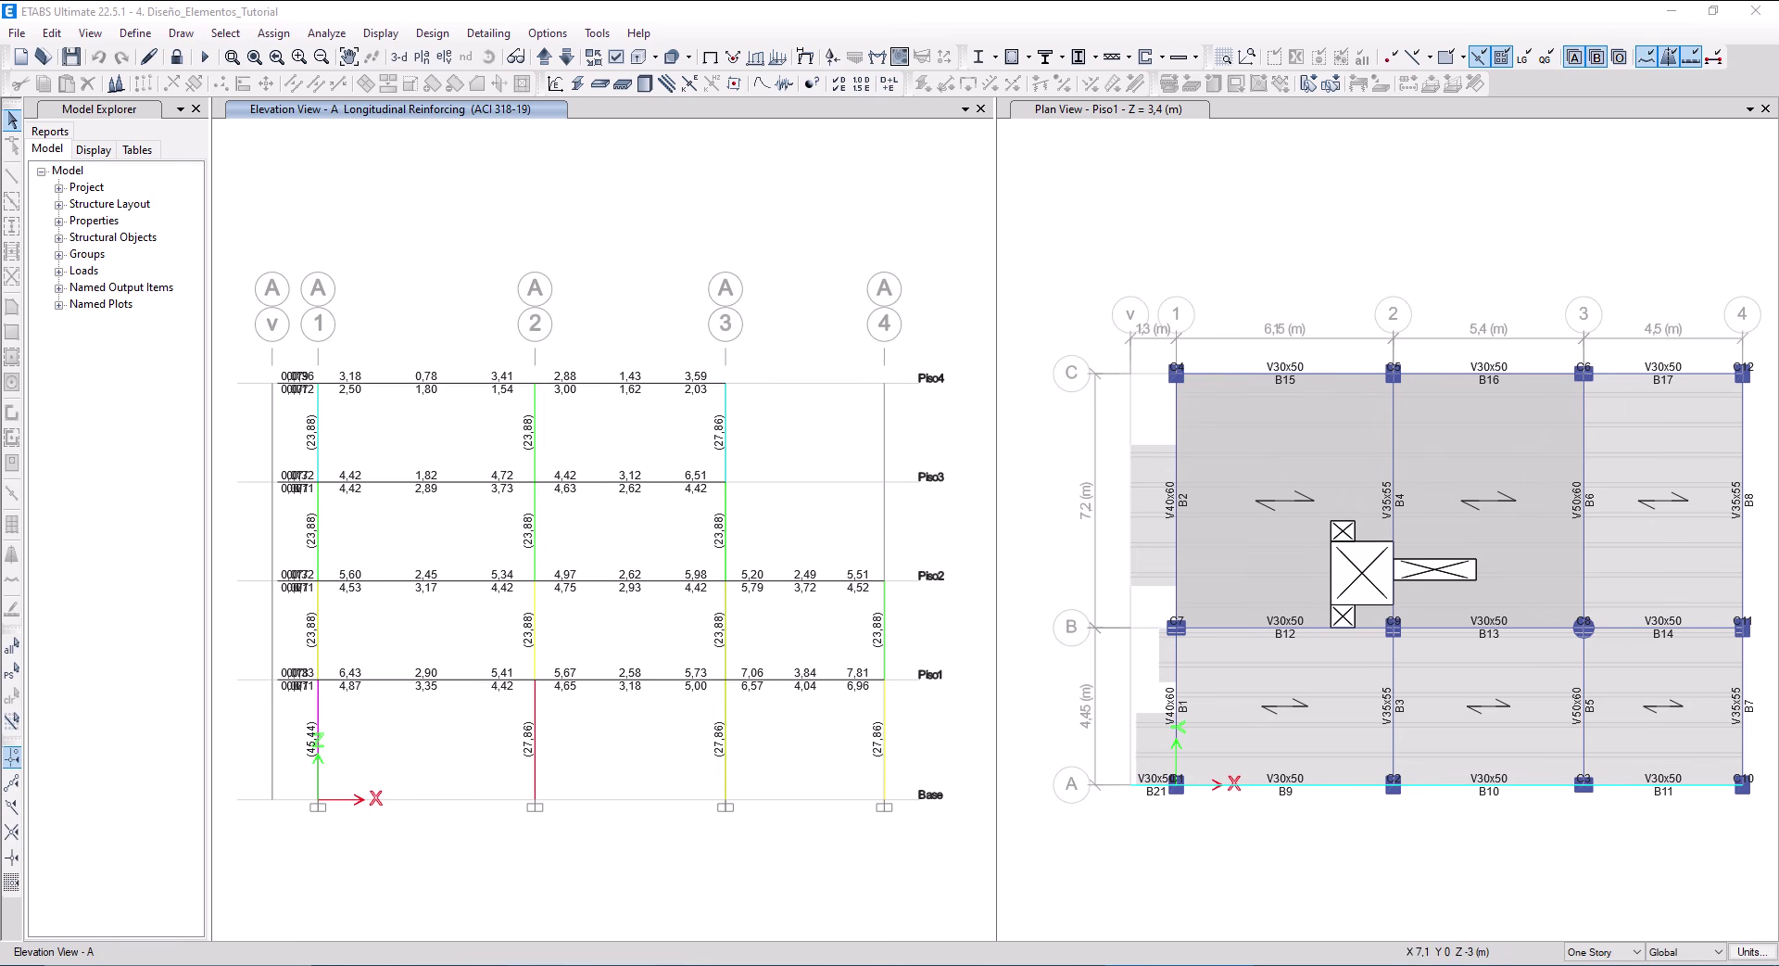
Switch to the Excel column design workbook, clear its Concrete Column PMM Envelope table and extract the data again from ETABS.
click(556, 964)
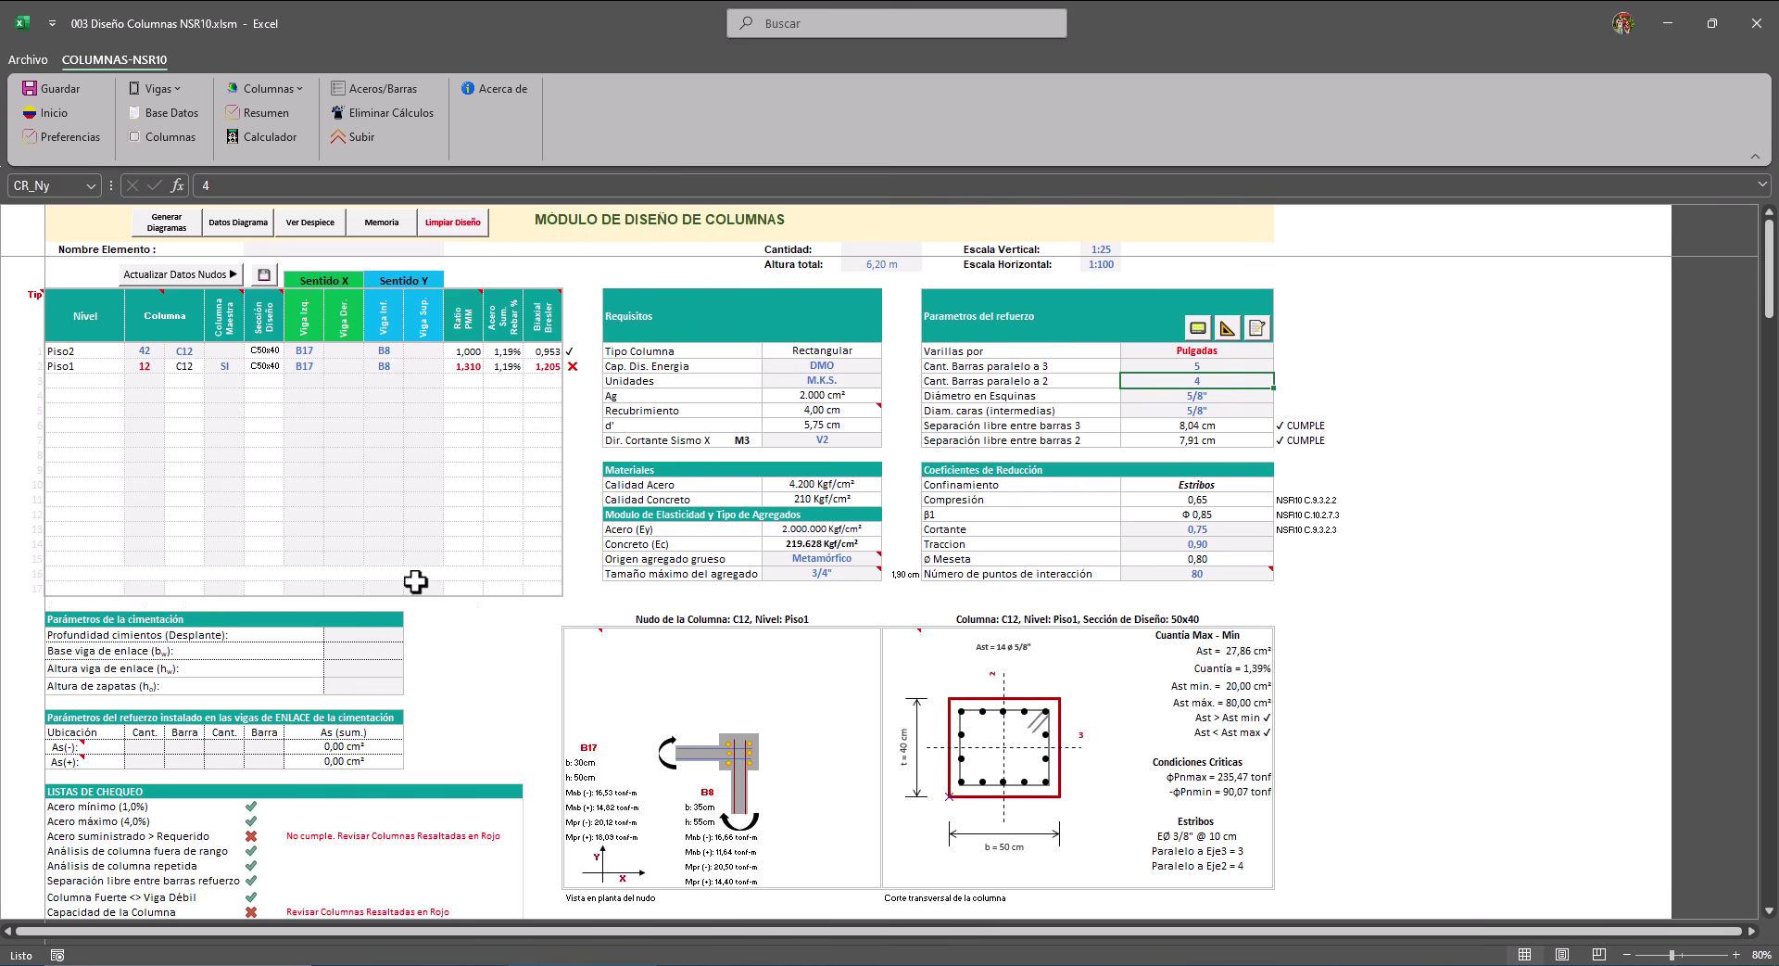
click(54, 113)
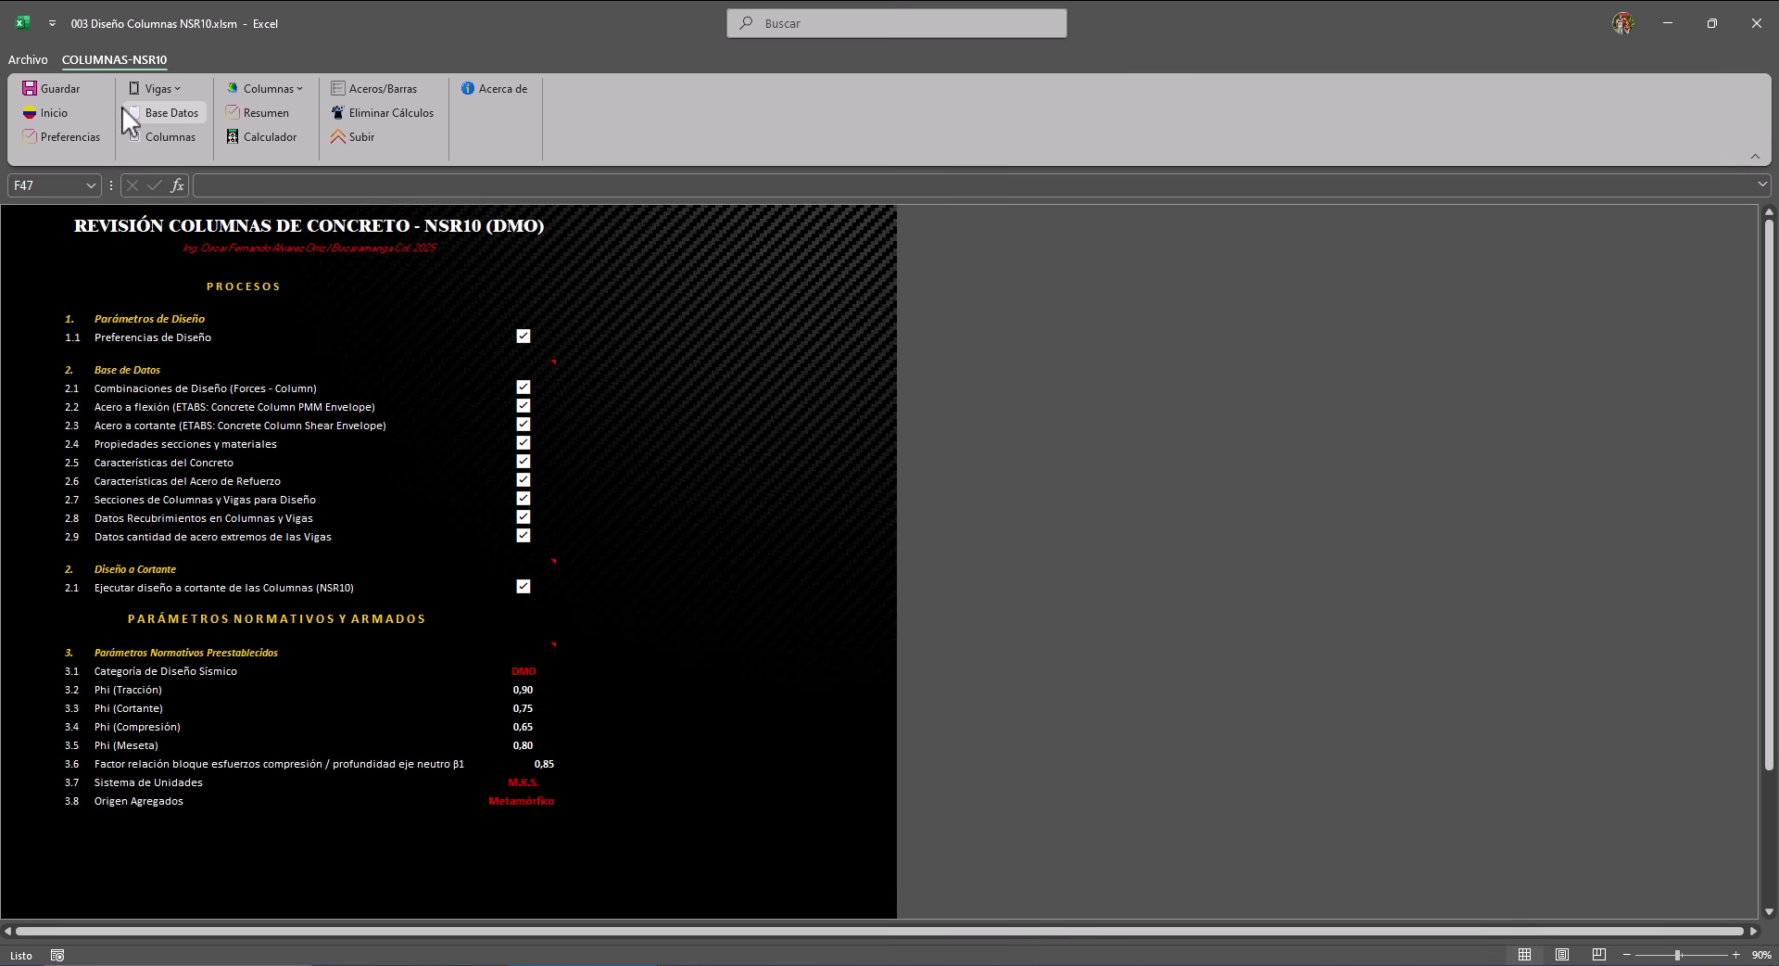
click(164, 115)
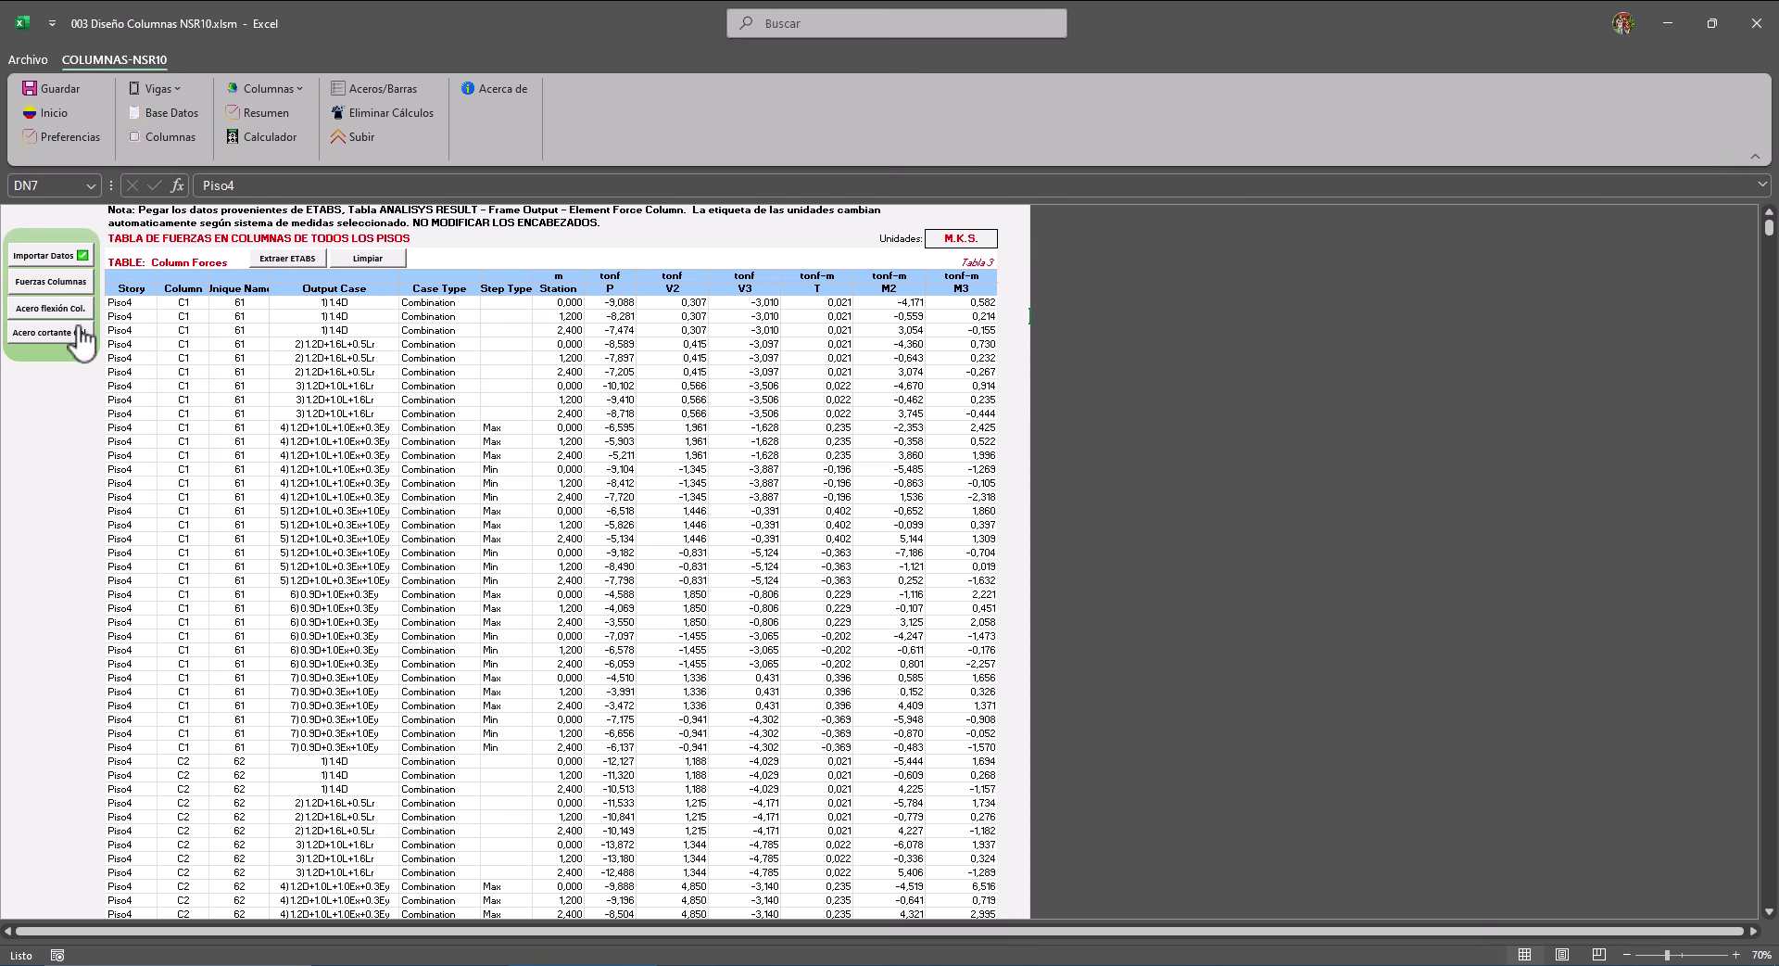
click(53, 313)
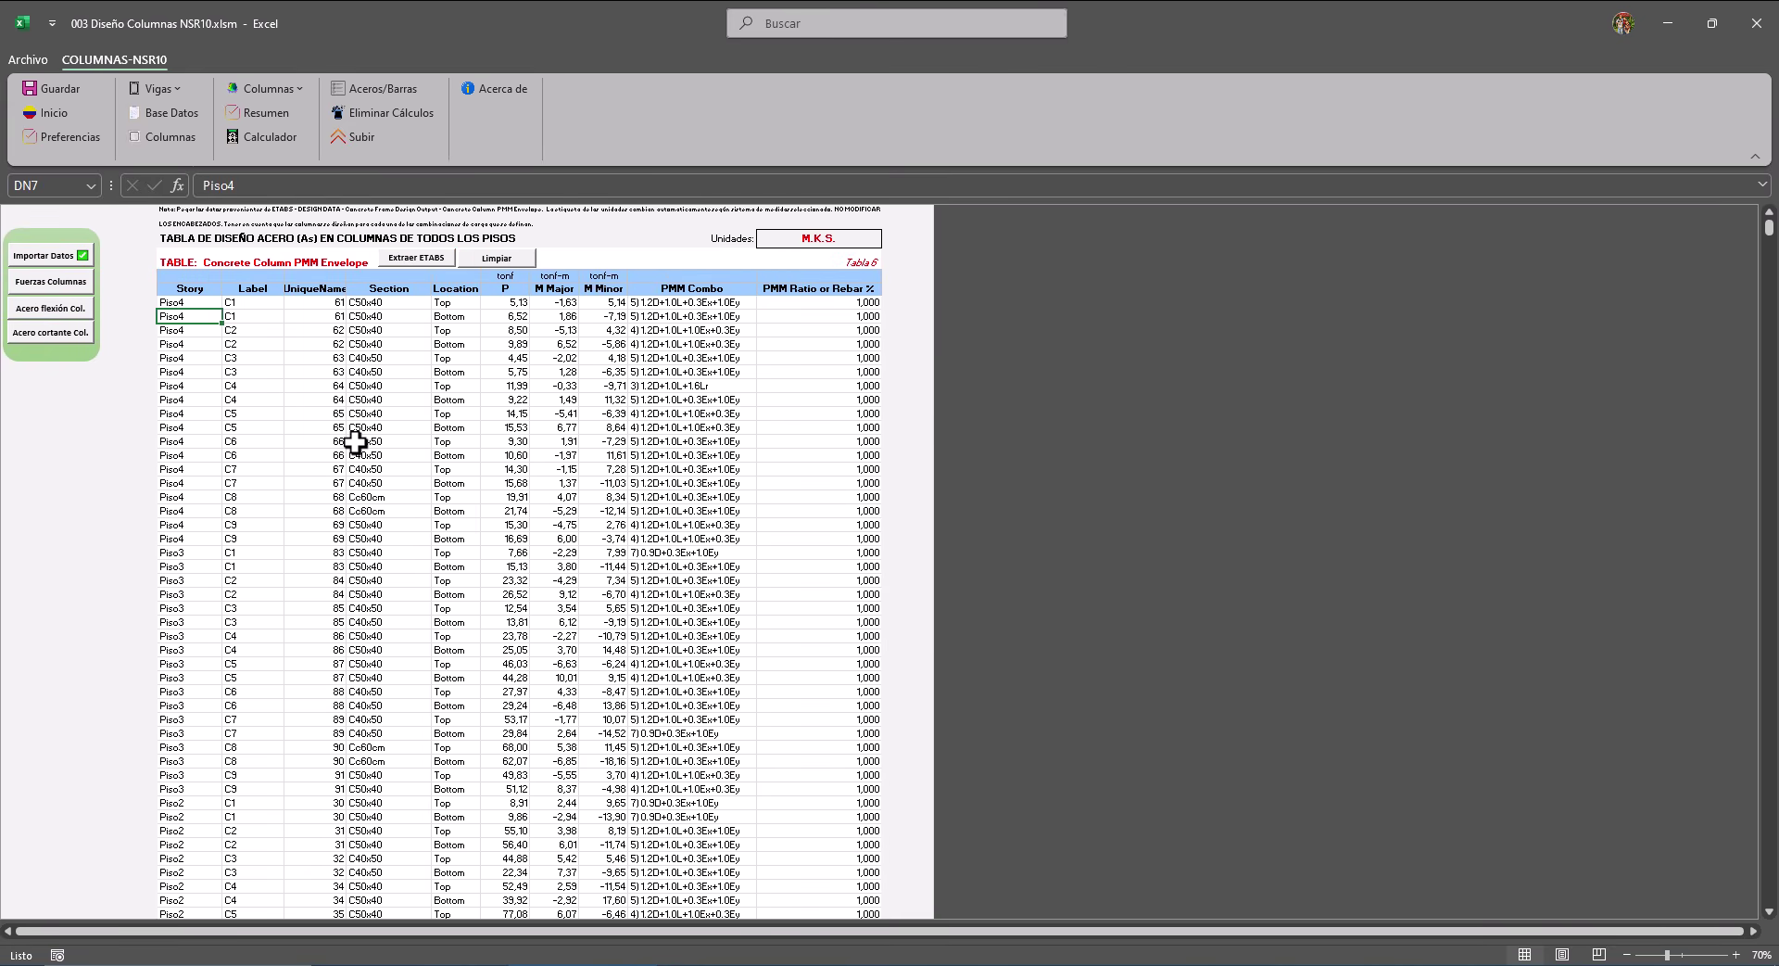
click(501, 260)
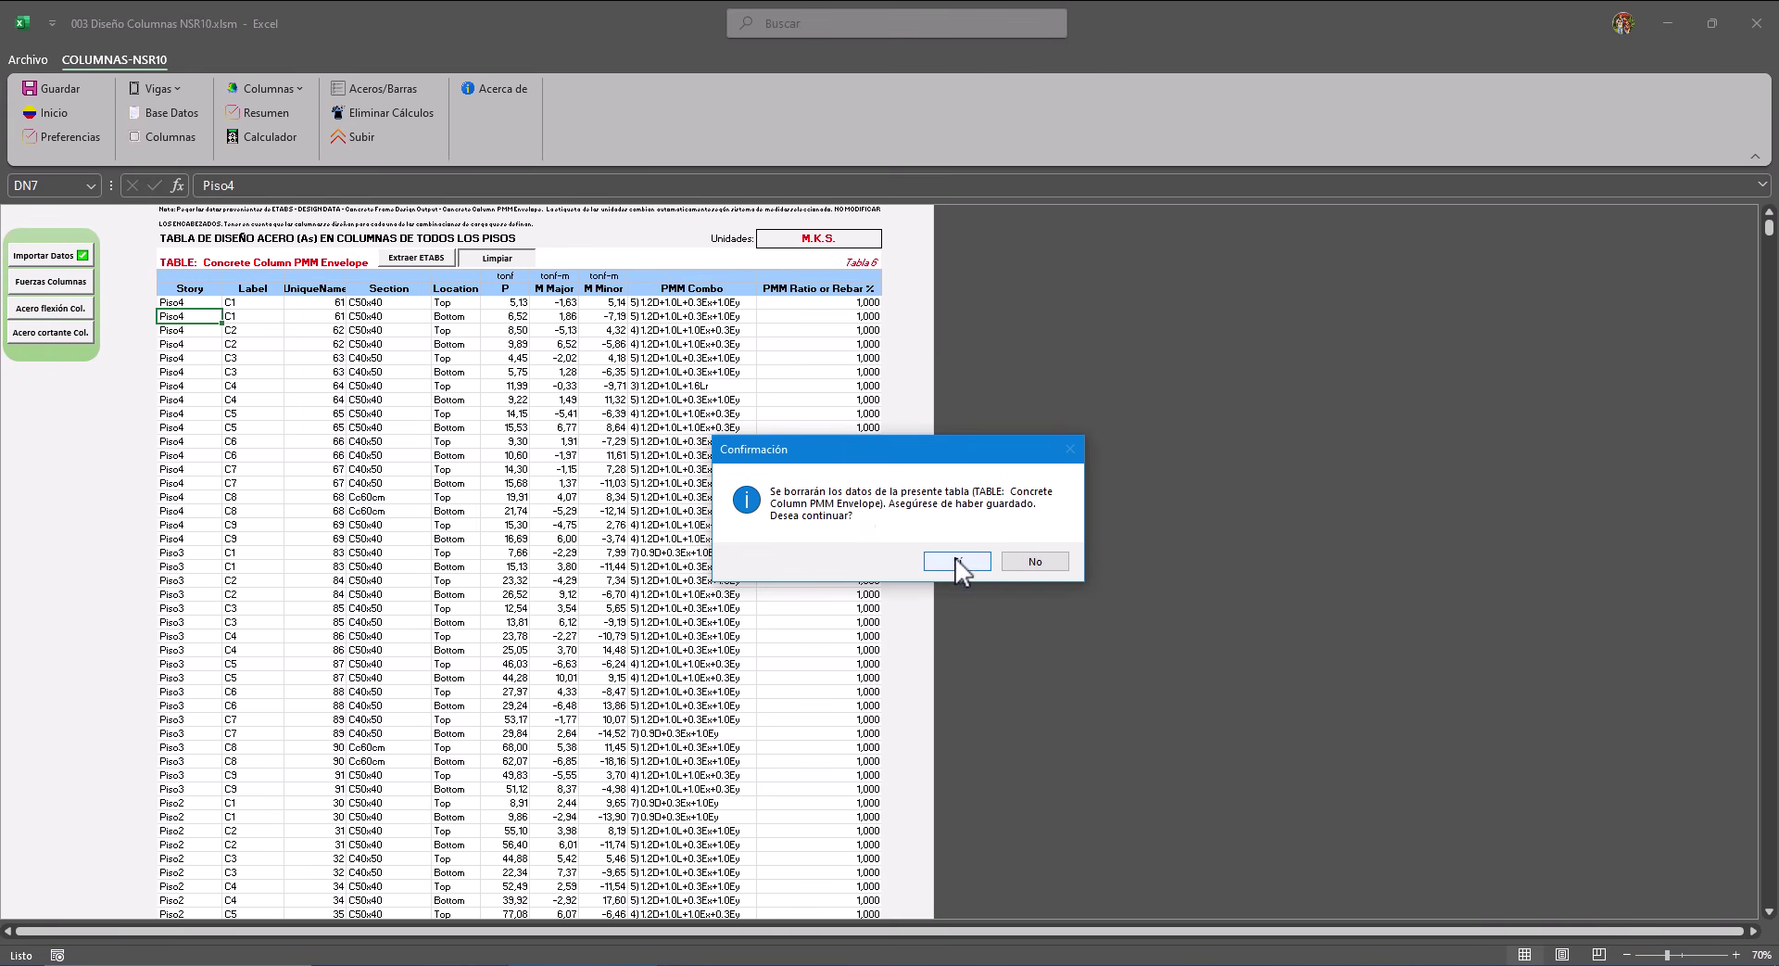
click(955, 565)
click(414, 261)
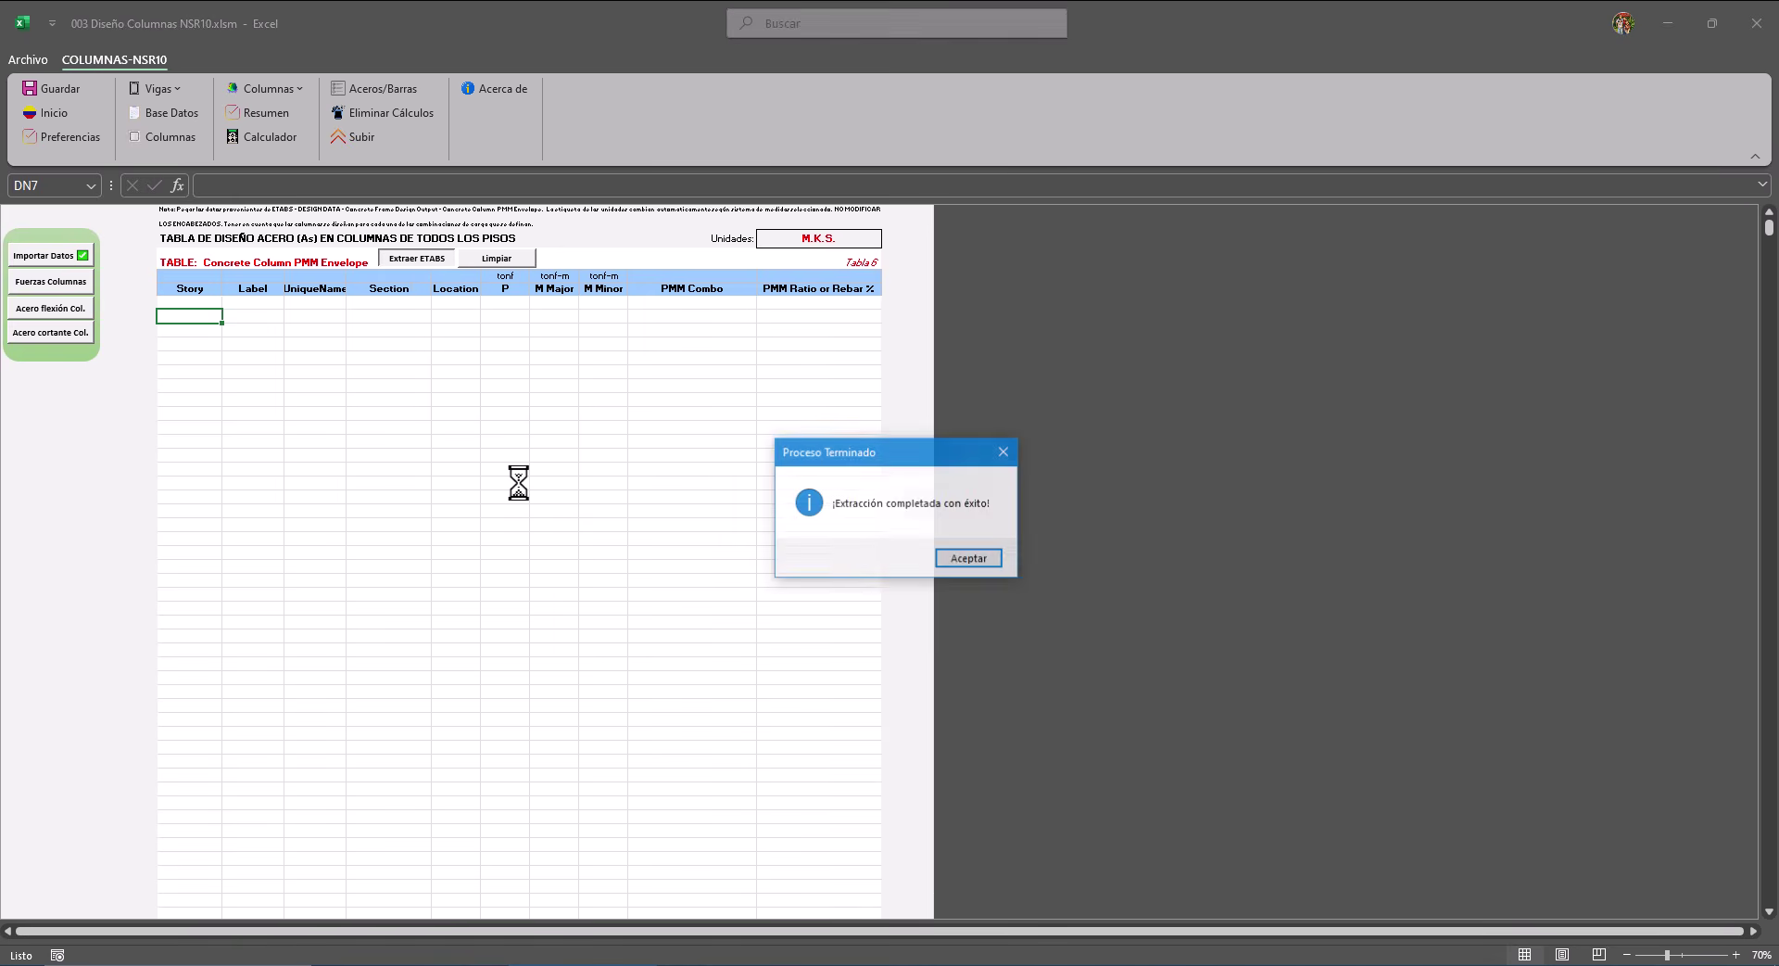
click(969, 559)
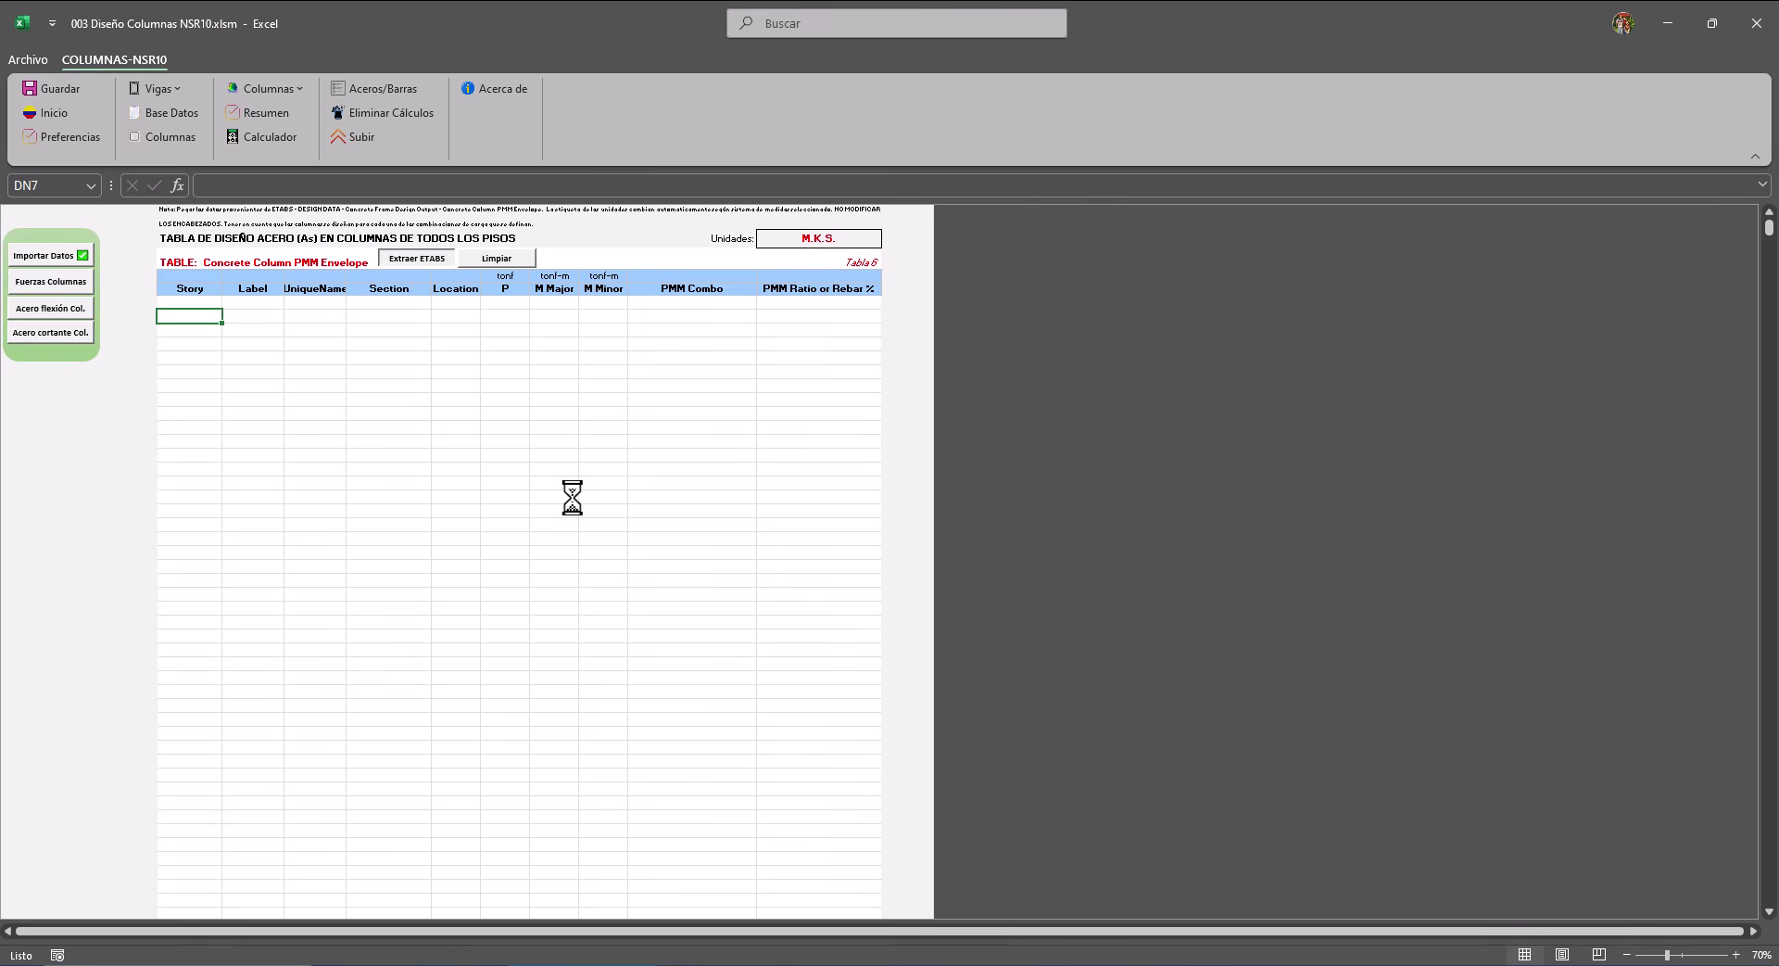
Display the Concrete Column Shear Envelope table in ETABS and export it to Excel.
click(51, 332)
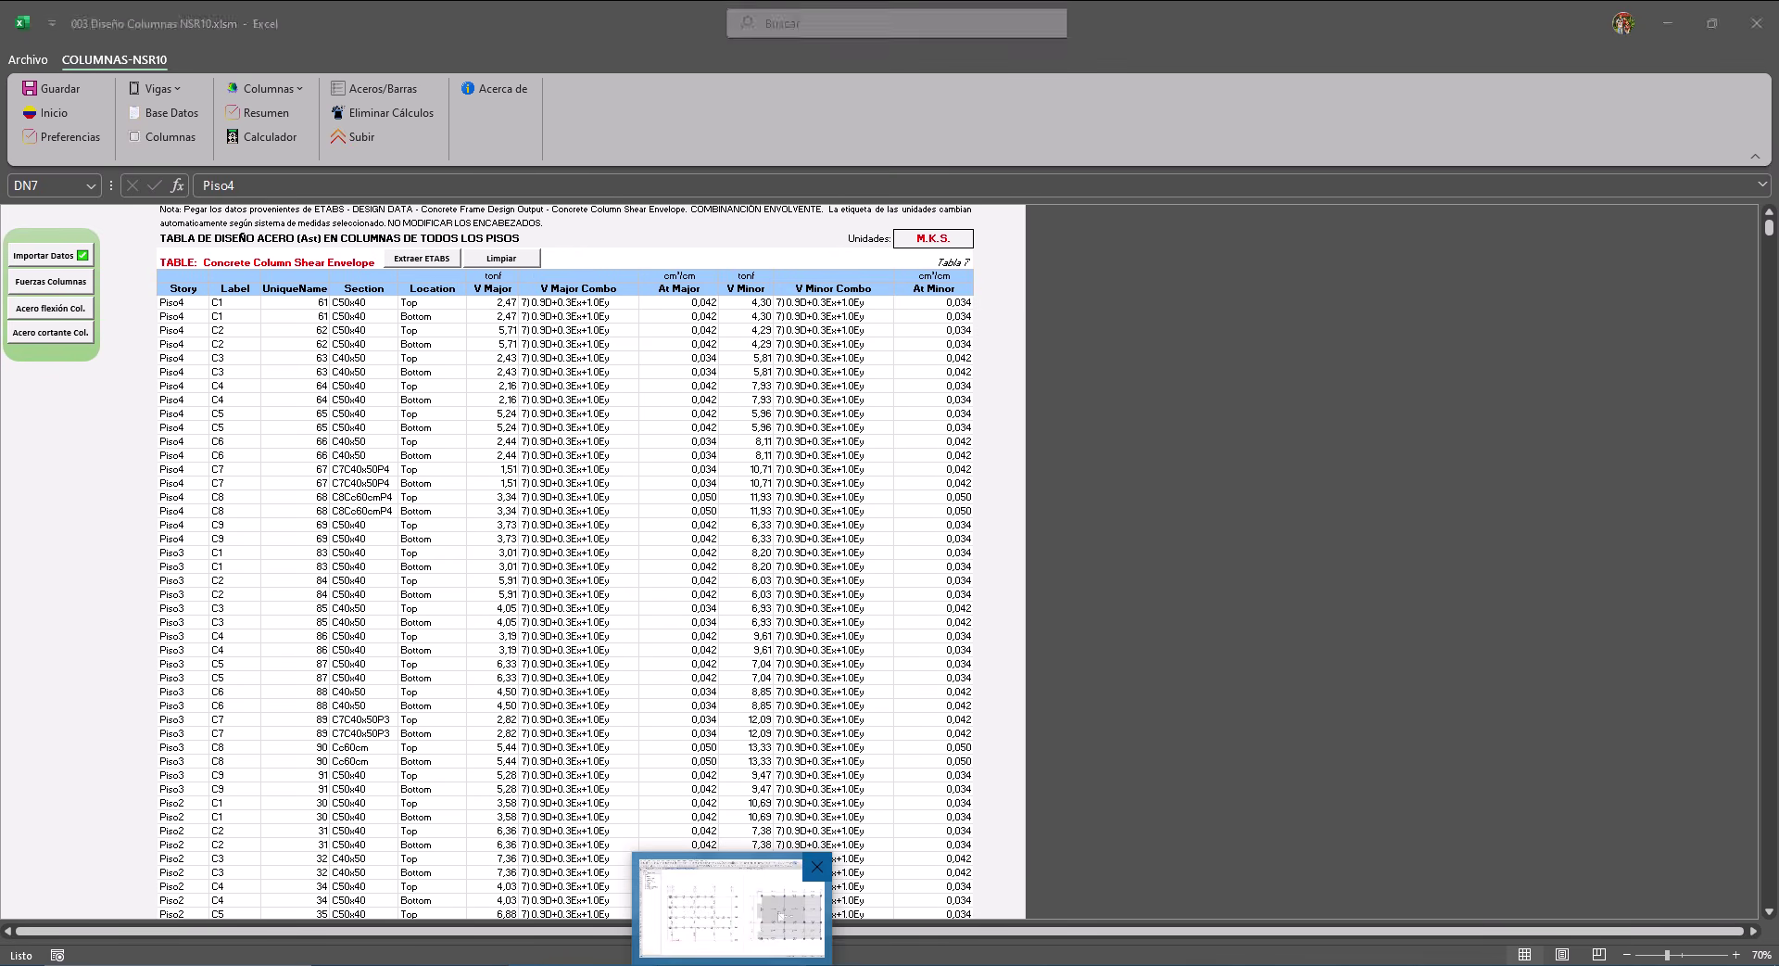
click(732, 904)
key(ctrl+t)
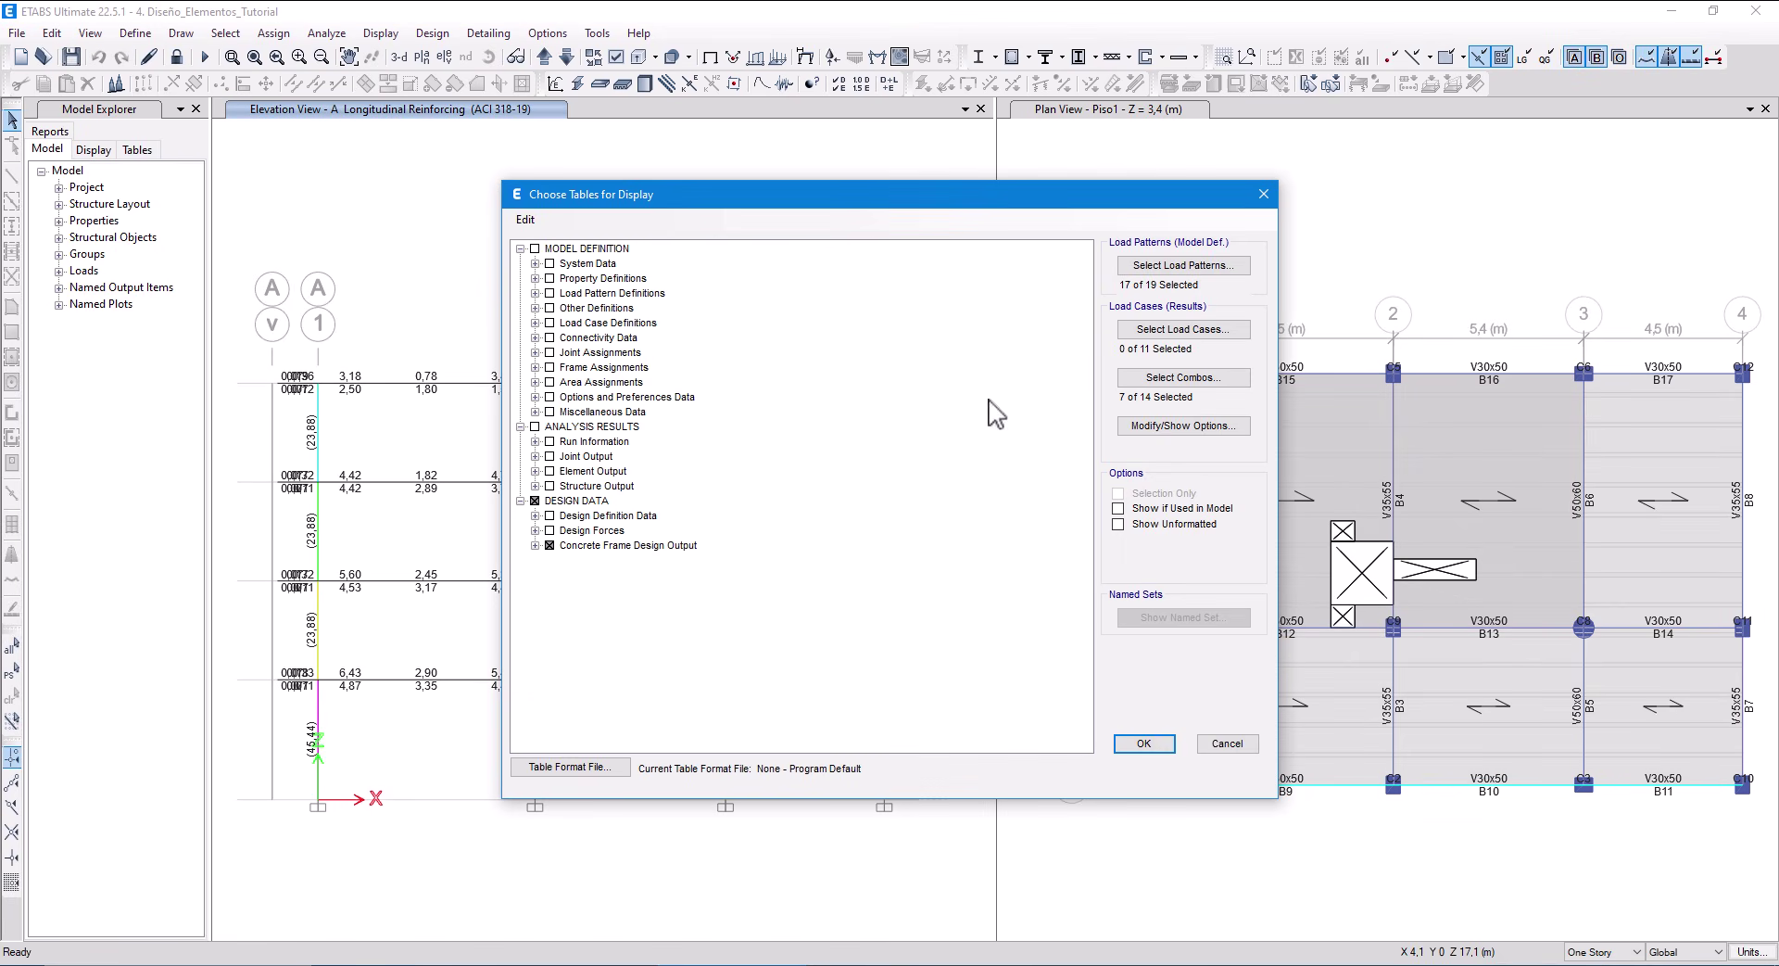
click(535, 545)
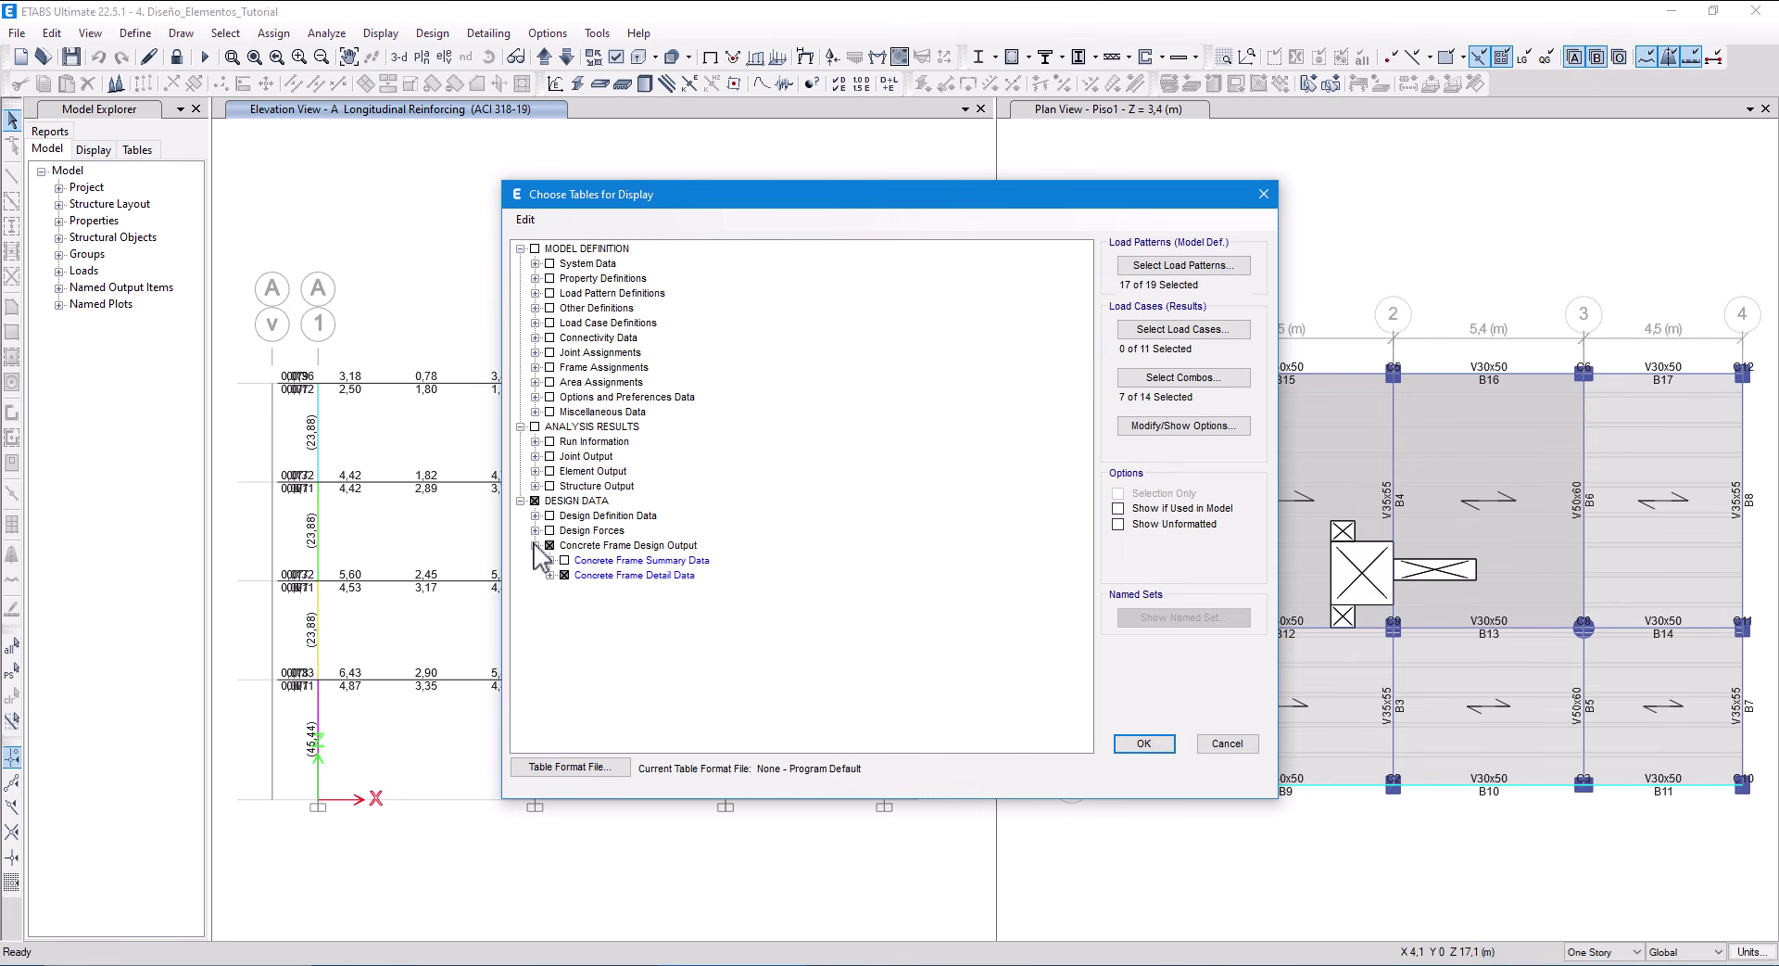
click(549, 575)
click(579, 634)
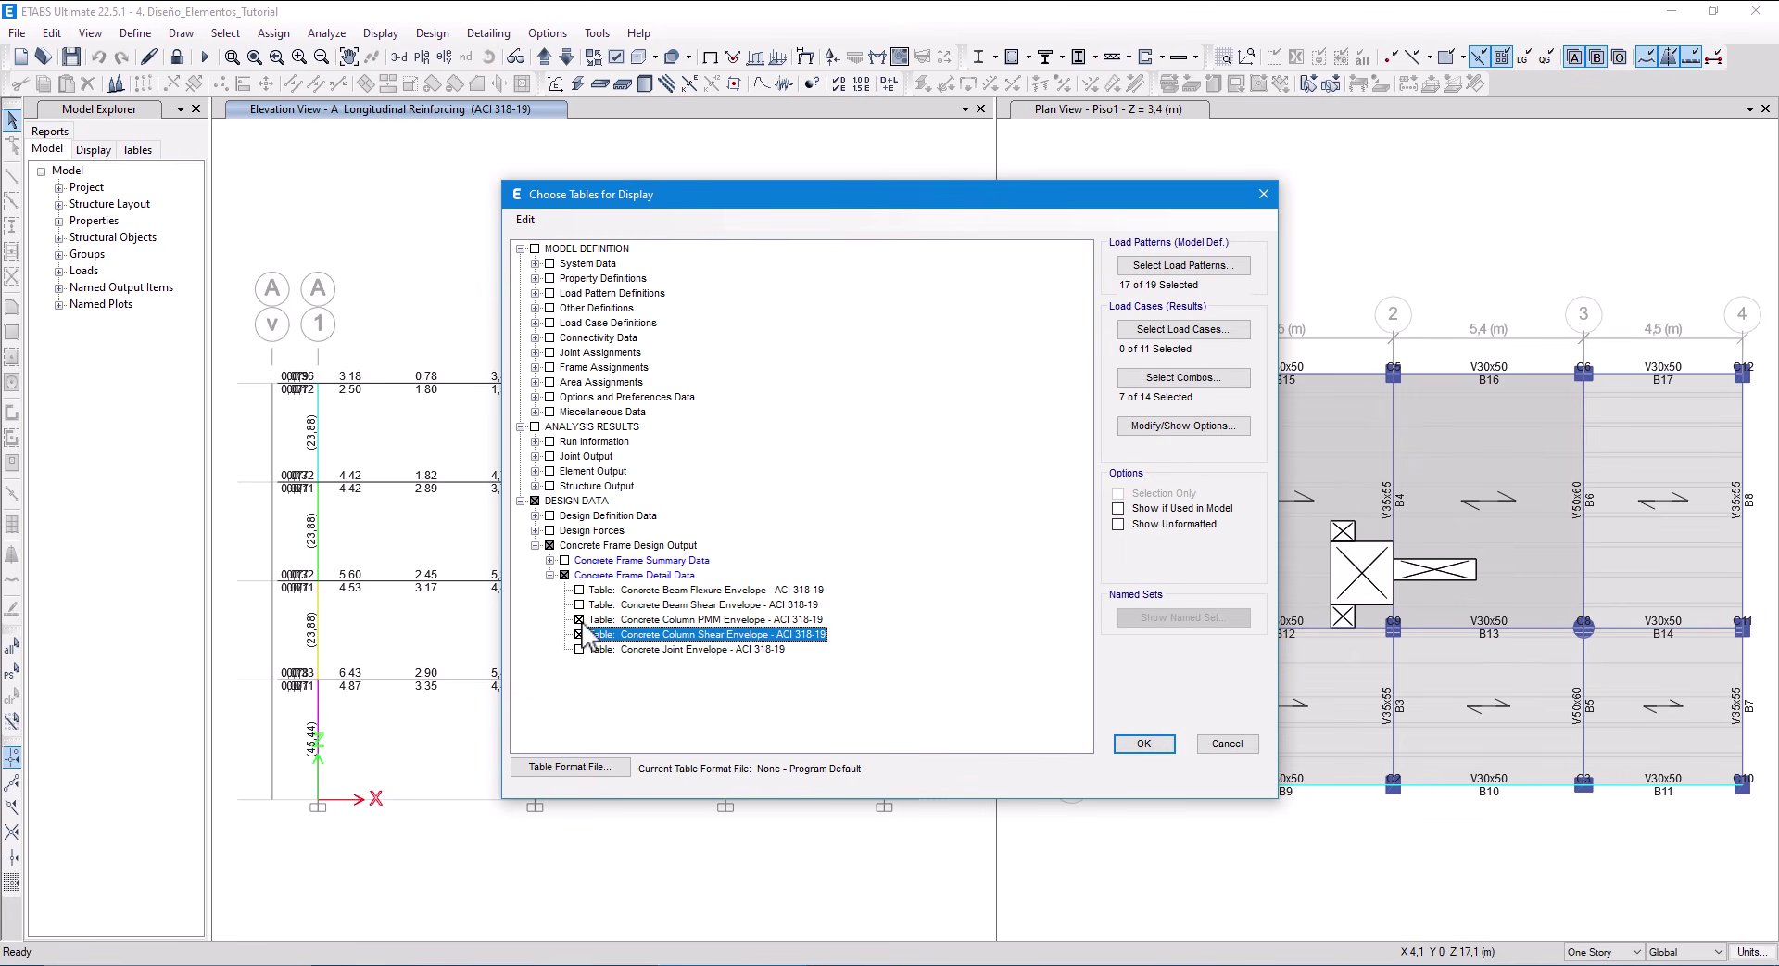
click(1144, 743)
click(1253, 248)
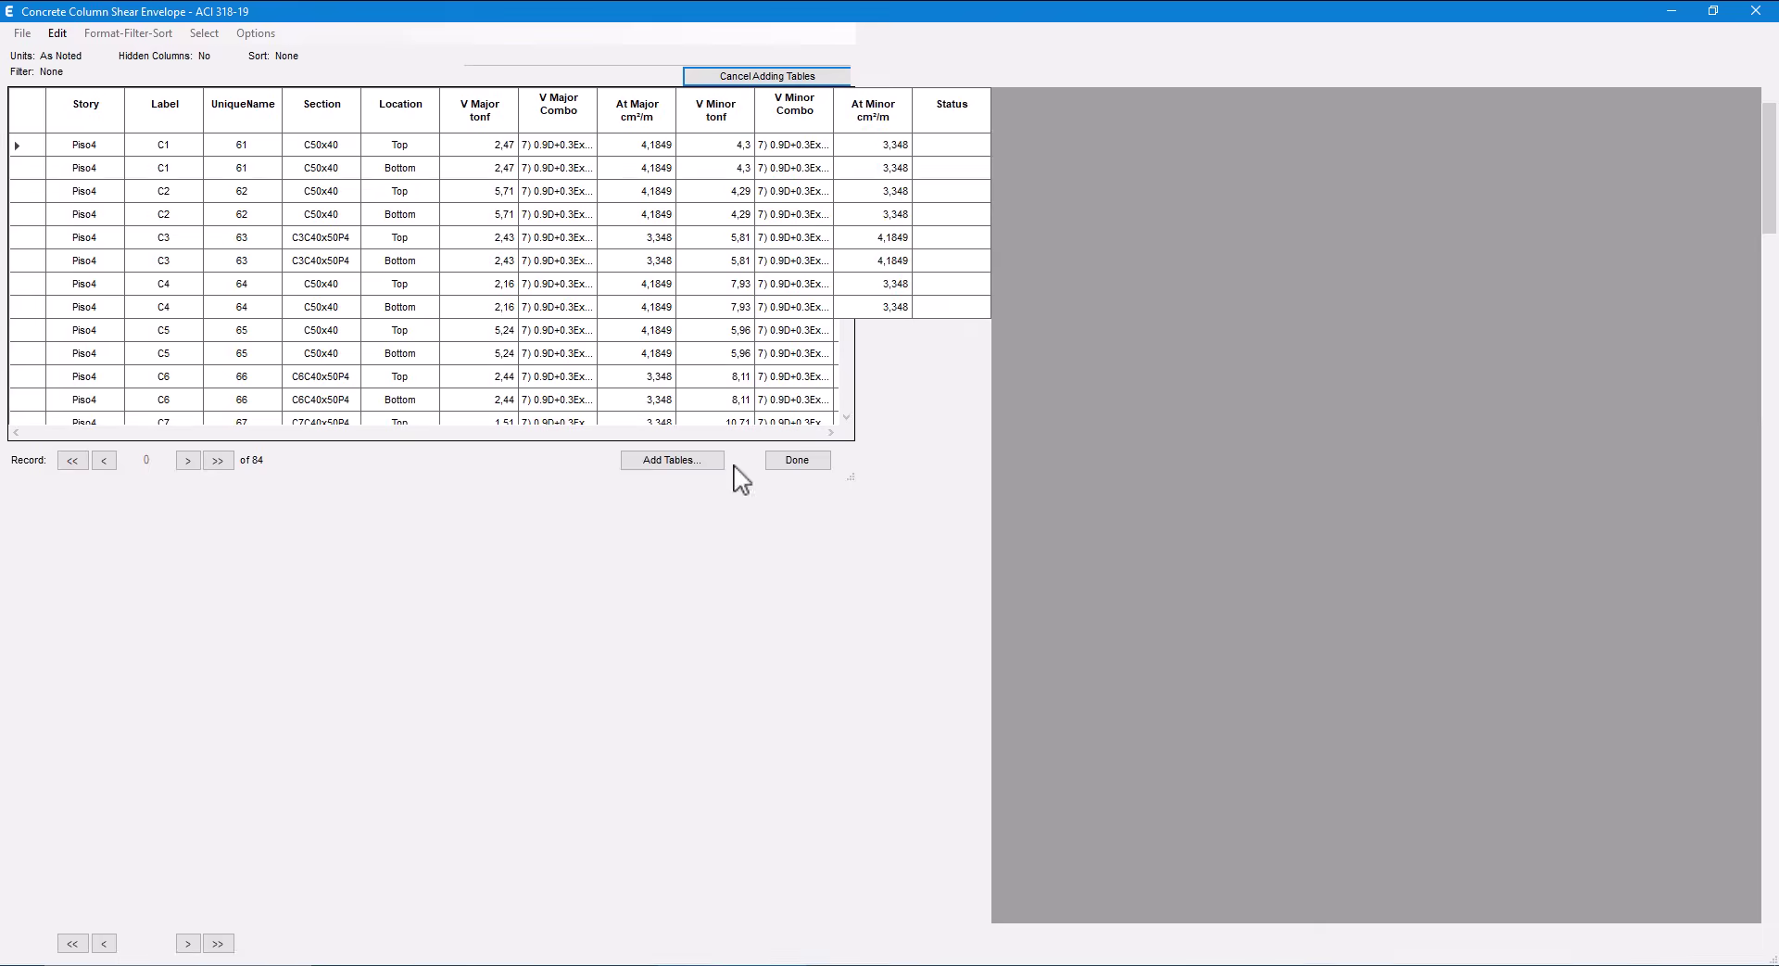
click(21, 33)
mouse_move(267, 60)
click(359, 54)
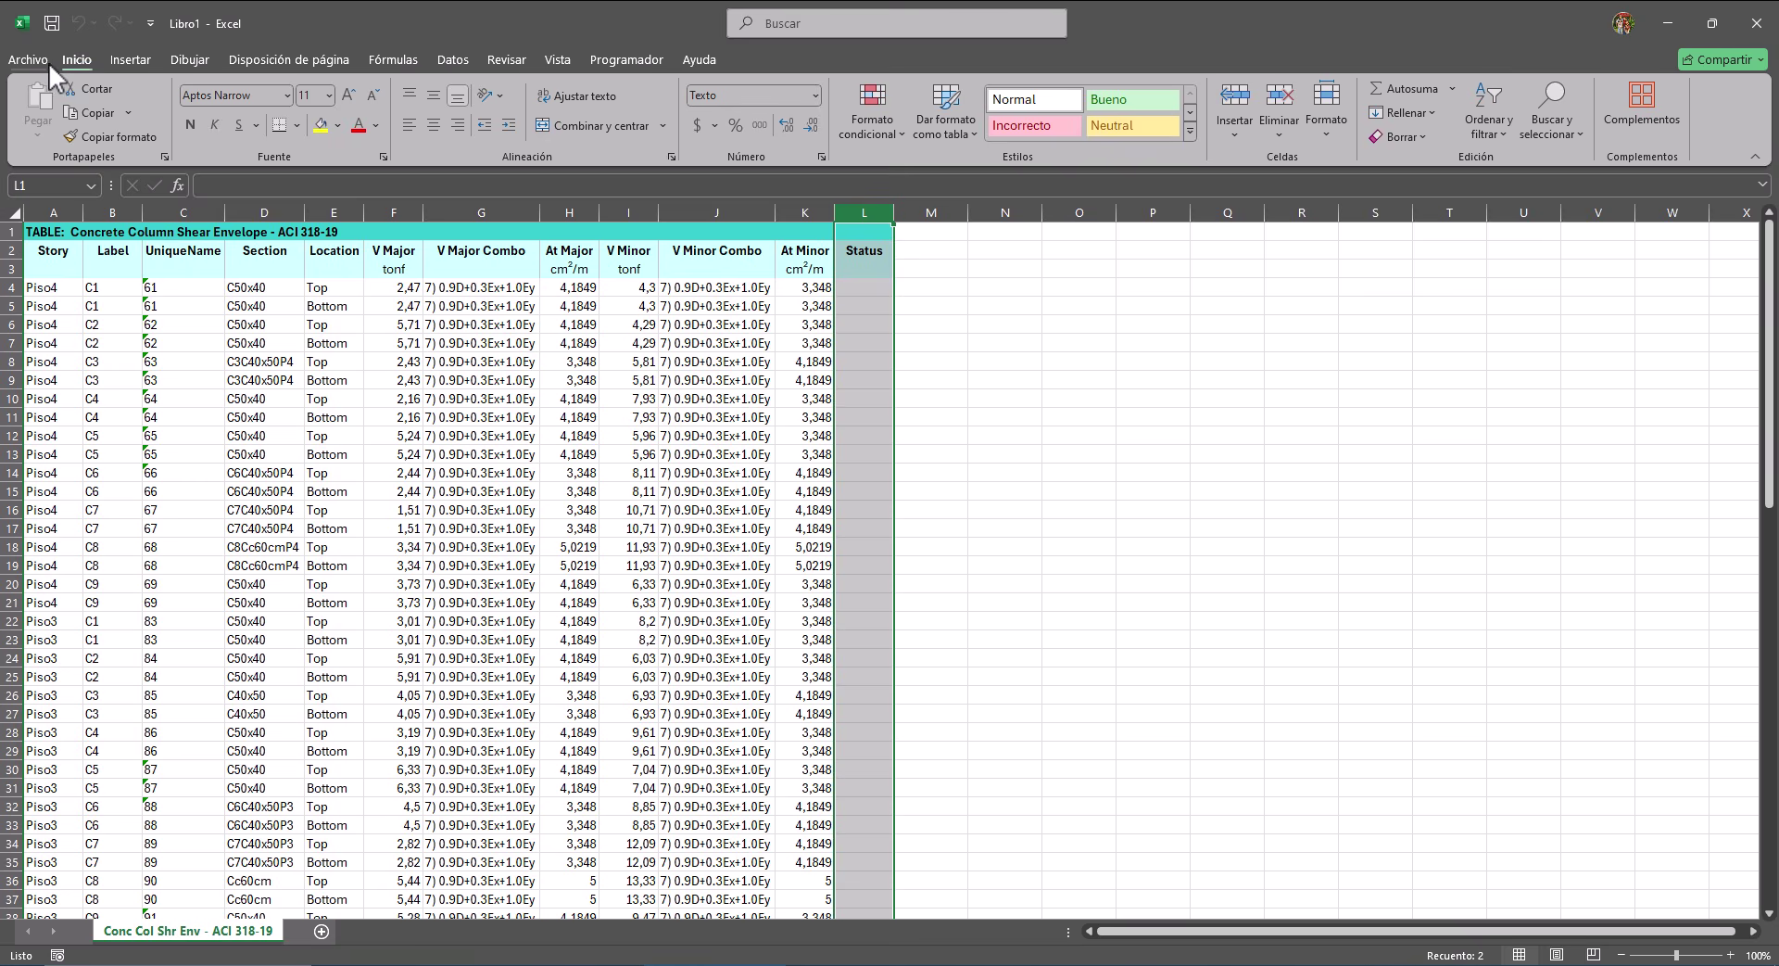
Import Diseño Cortante DMO_V2.xlsx into the design workbook's Concrete Column Shear Envelope table.
click(46, 61)
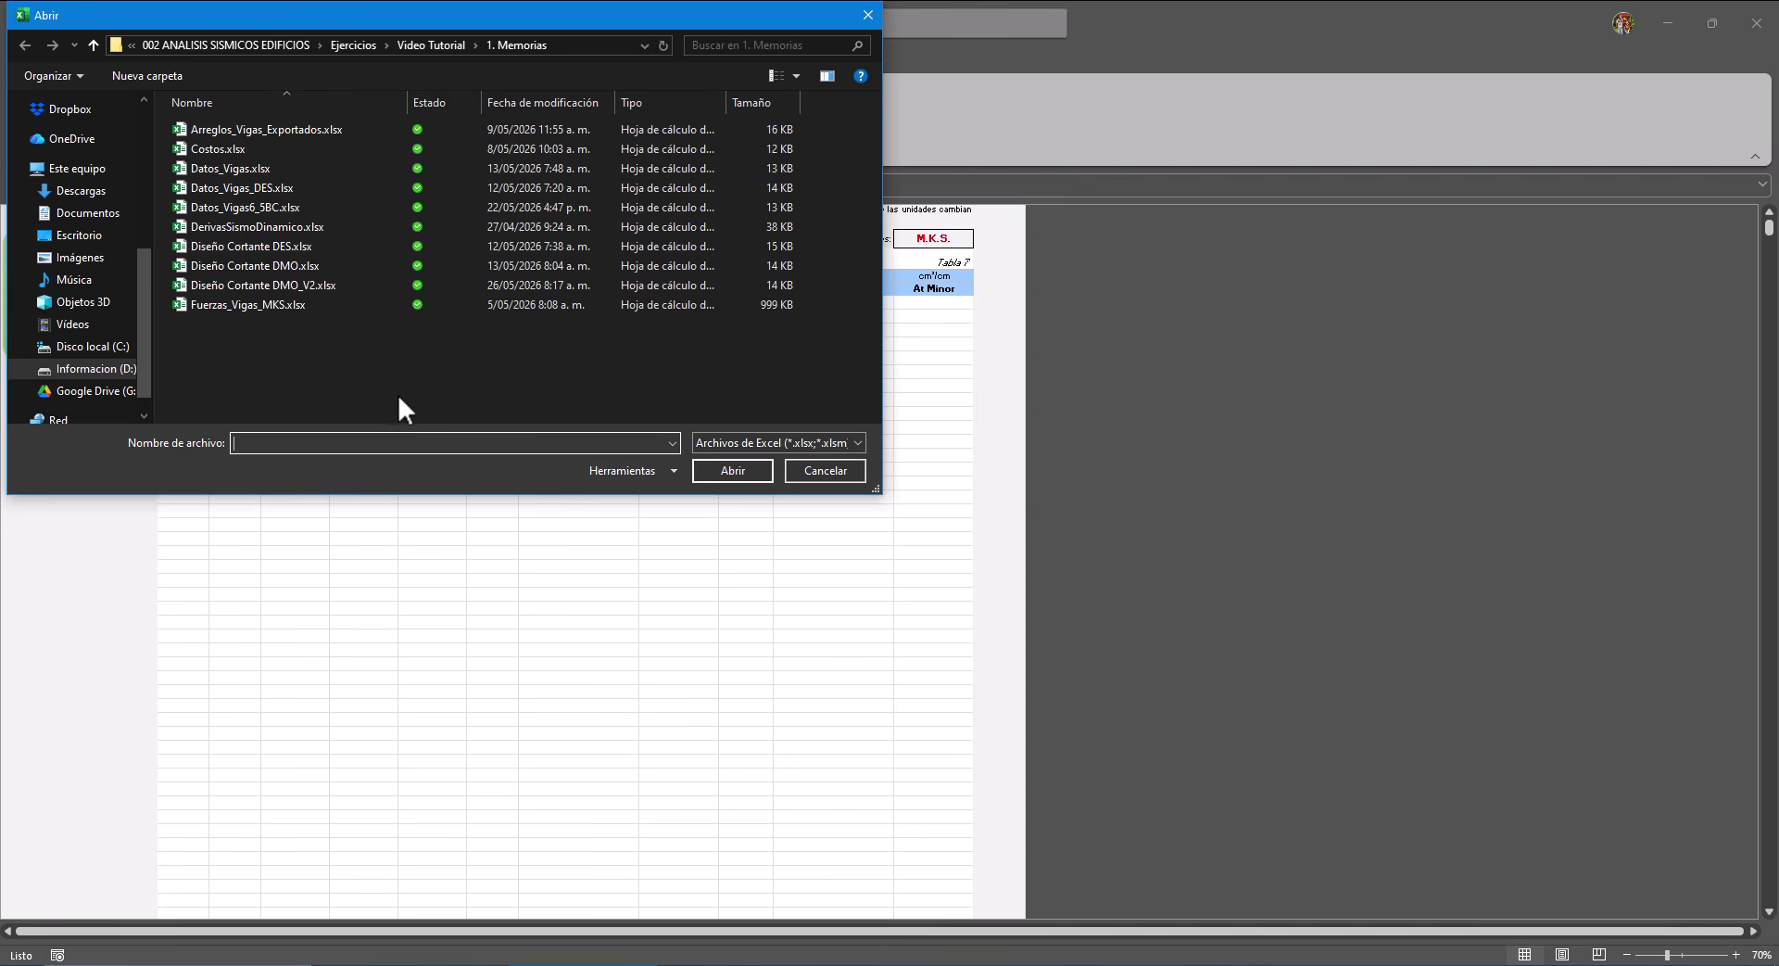
click(314, 285)
click(727, 468)
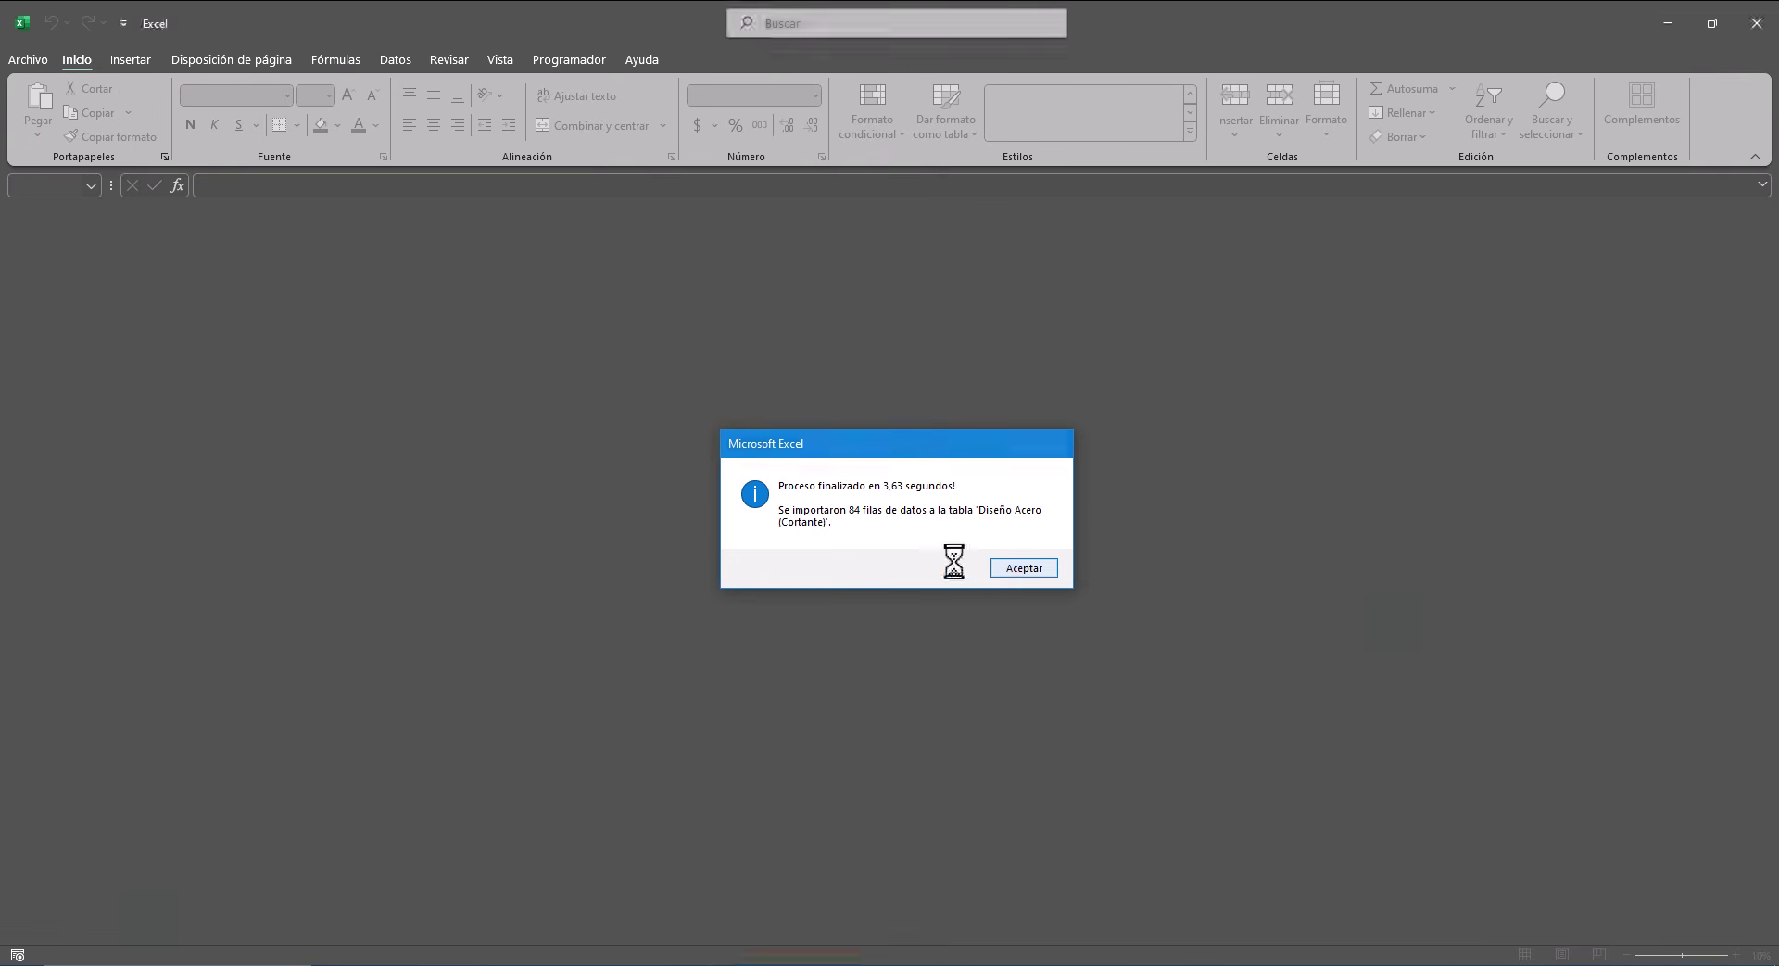
click(1011, 568)
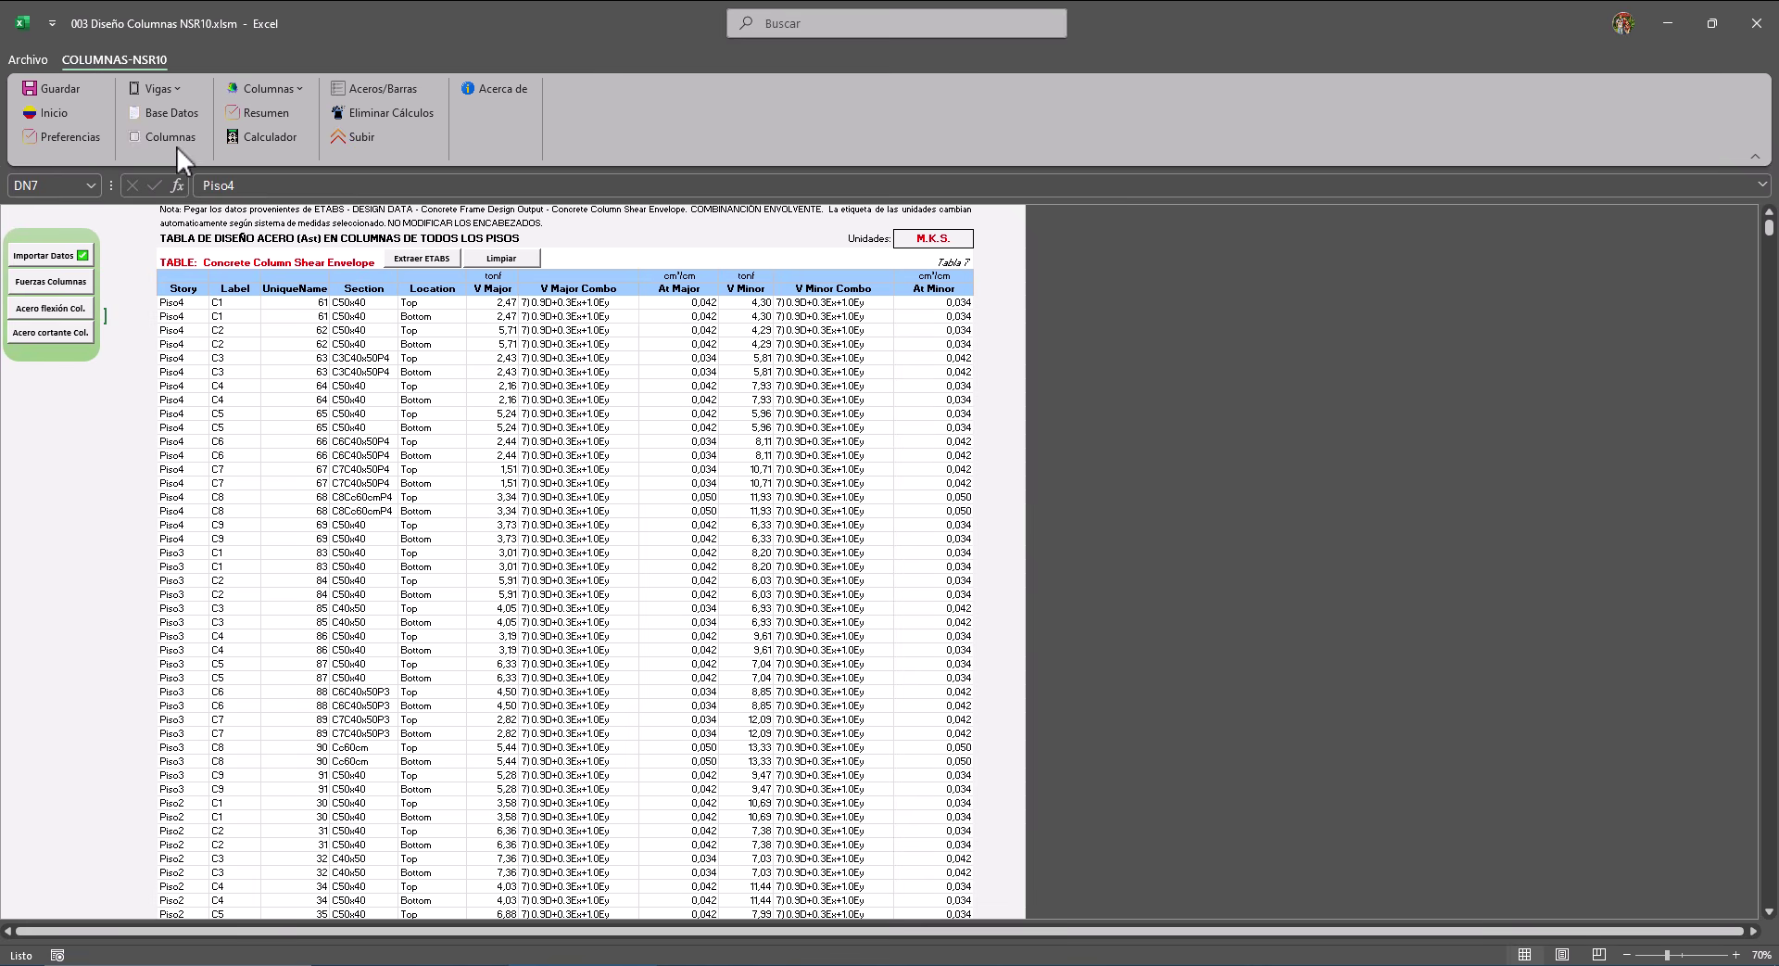
Clear the Frame Assignments - Summary table in the workbook's geometry sheet and extract it again from ETABS.
click(284, 88)
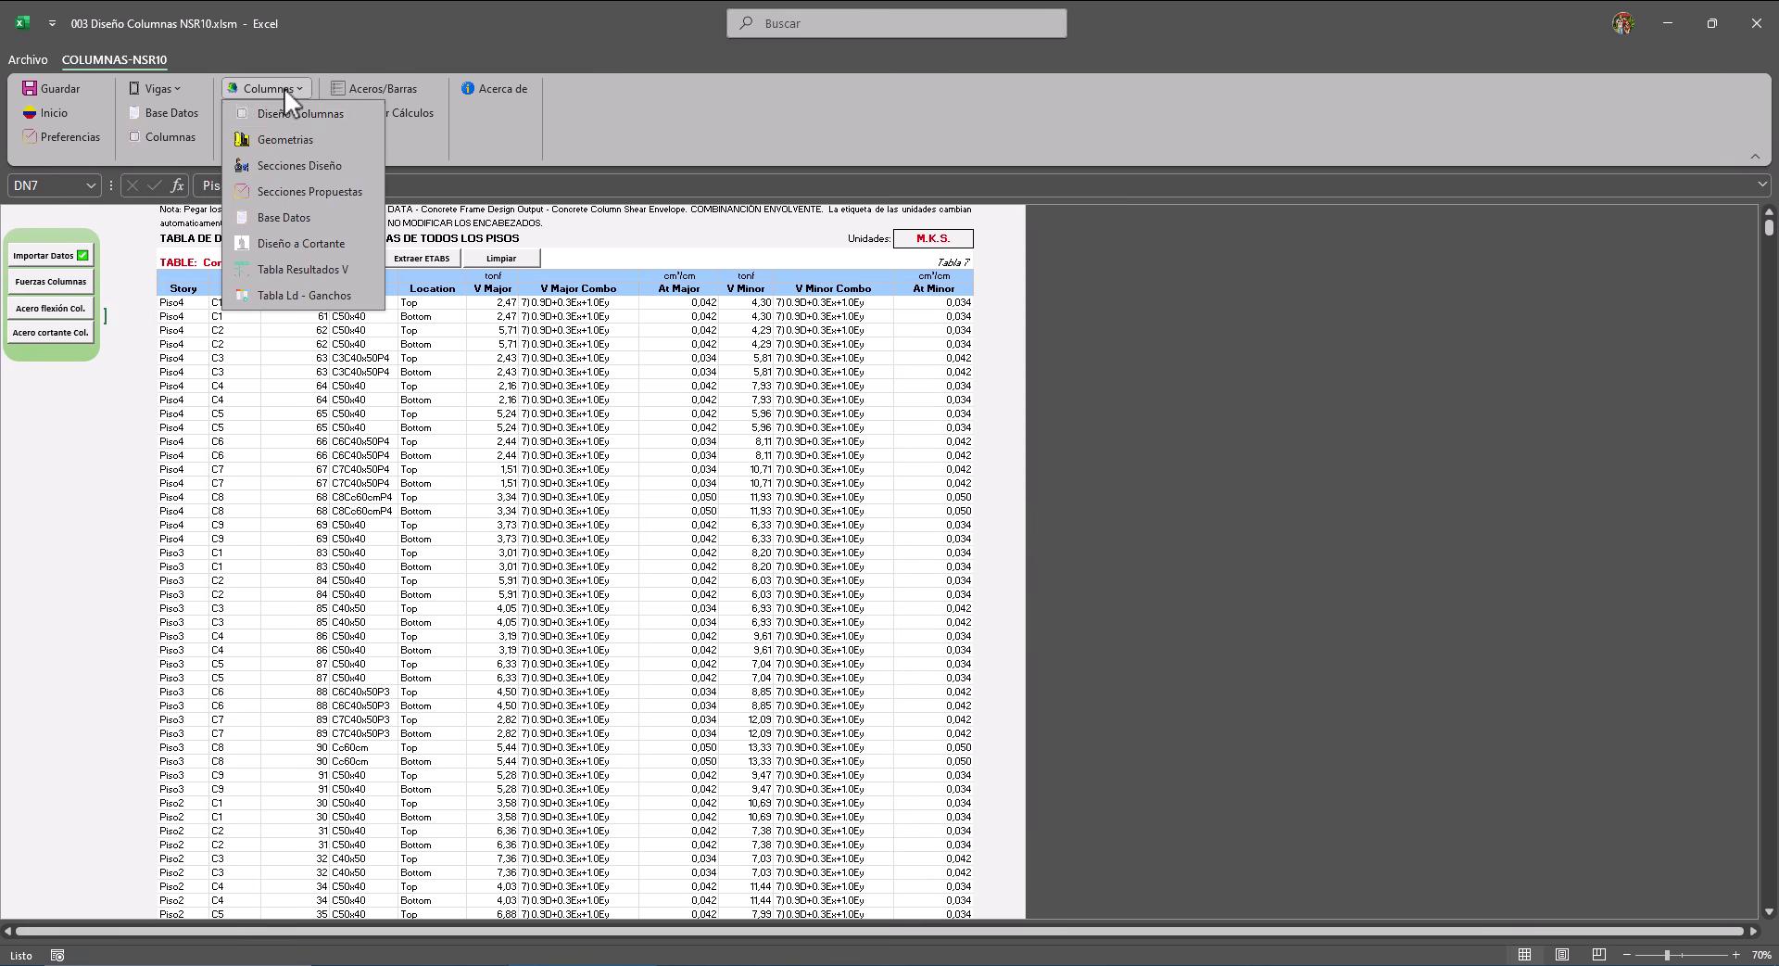
click(282, 139)
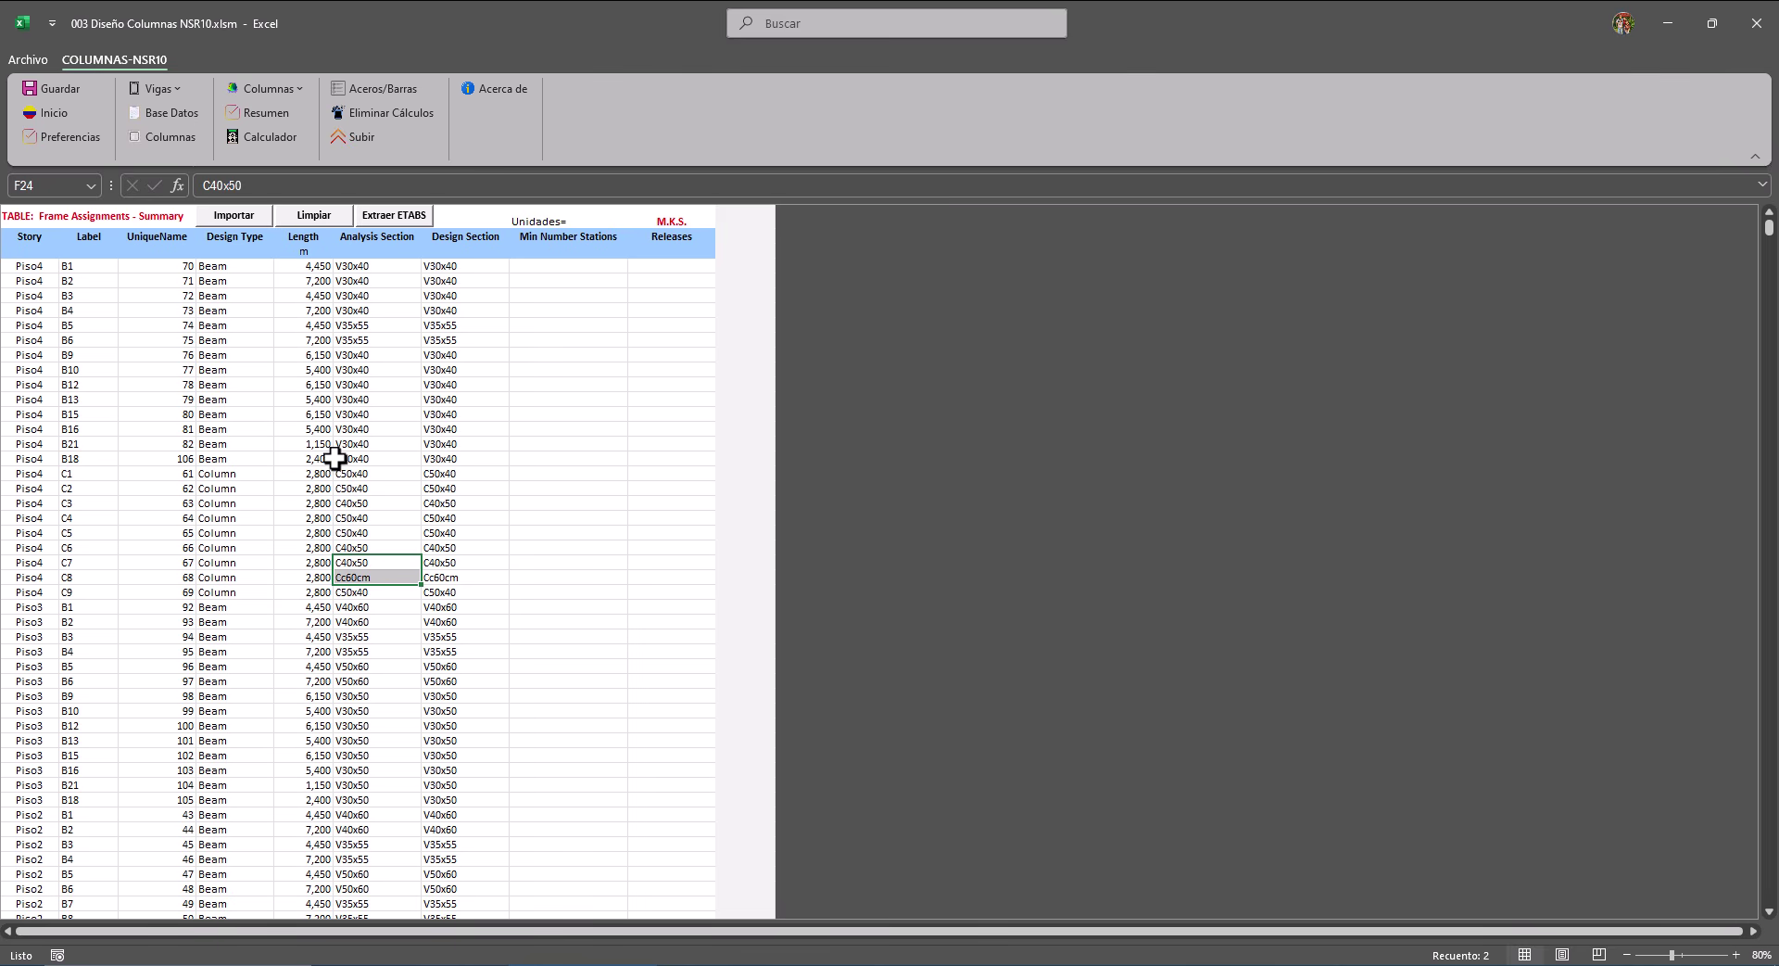
click(314, 215)
click(964, 567)
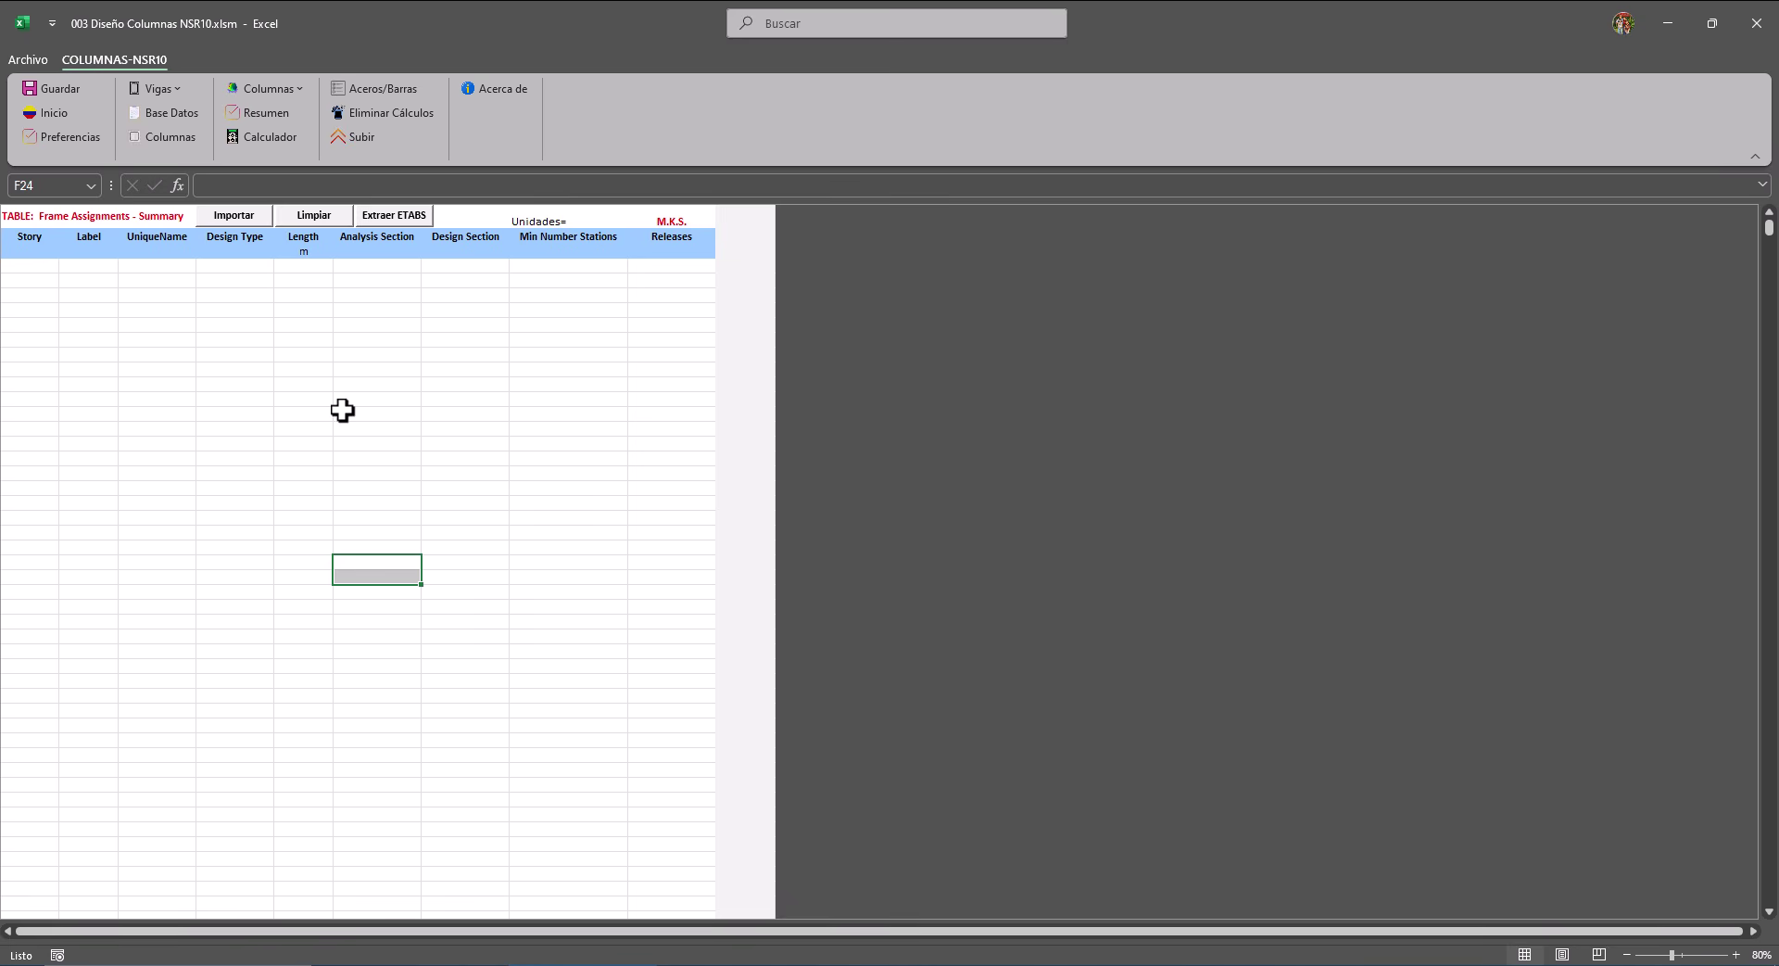
click(417, 219)
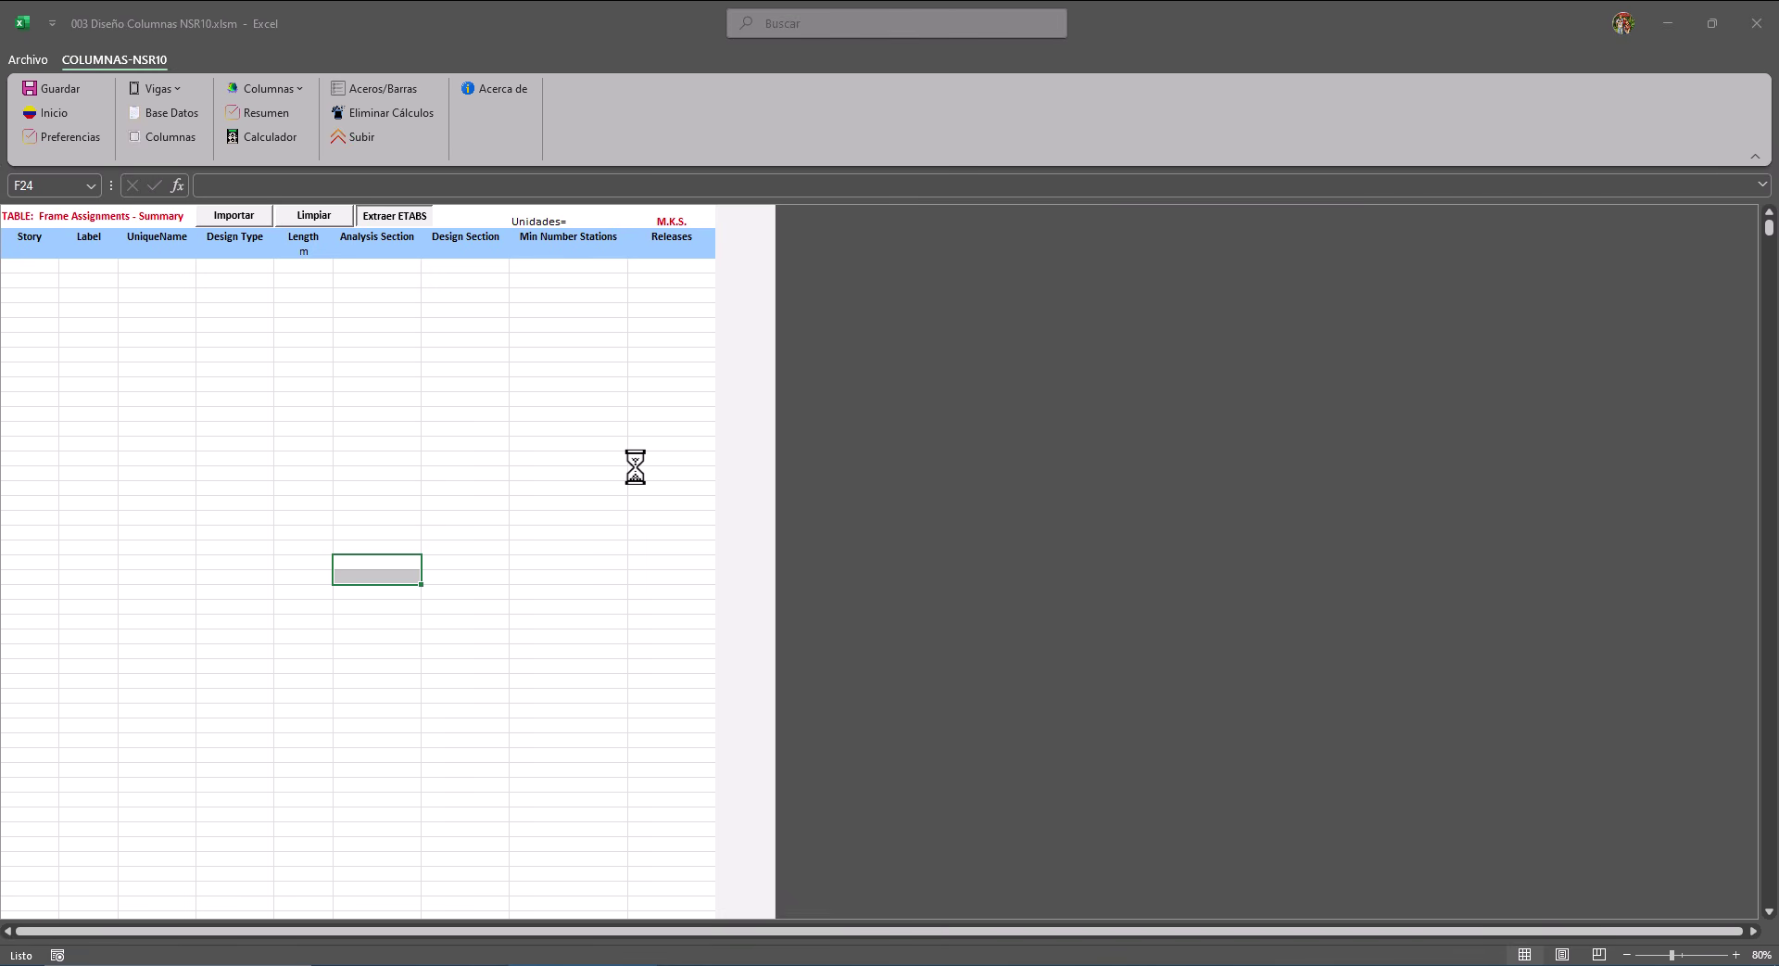
click(985, 556)
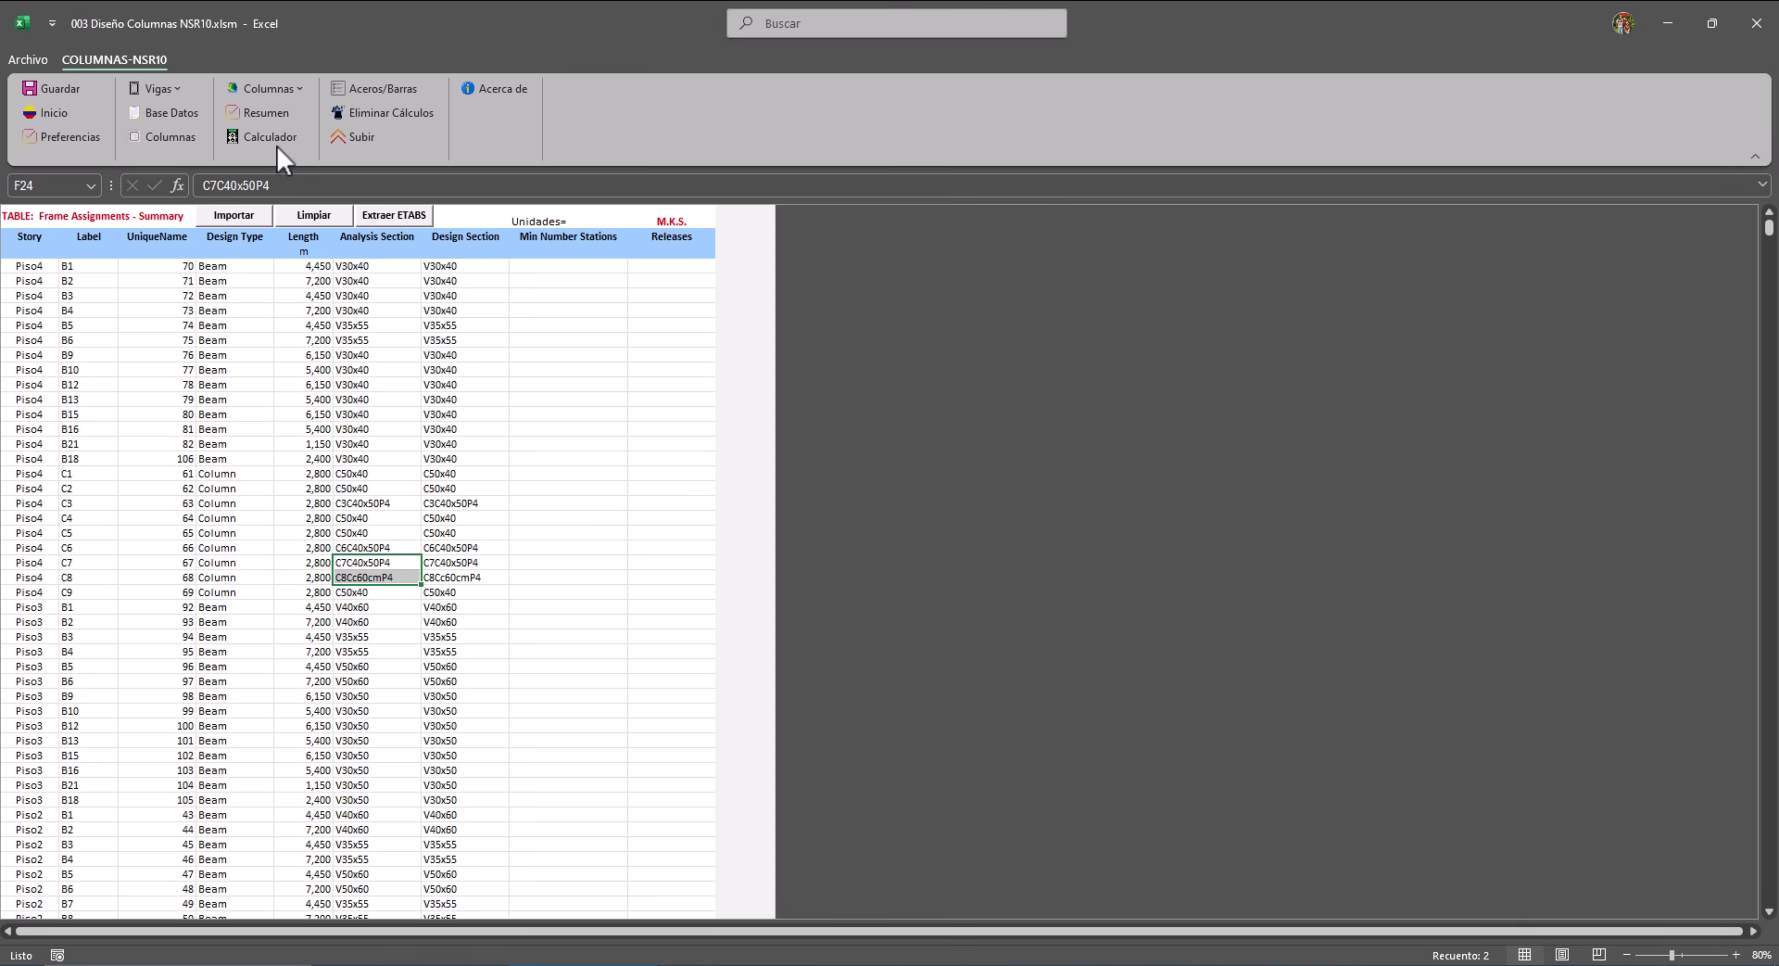
Open the workbook's design sections sheet, then display the ETABS frame section tables and bring up Concrete Column Reinforcing.
click(274, 85)
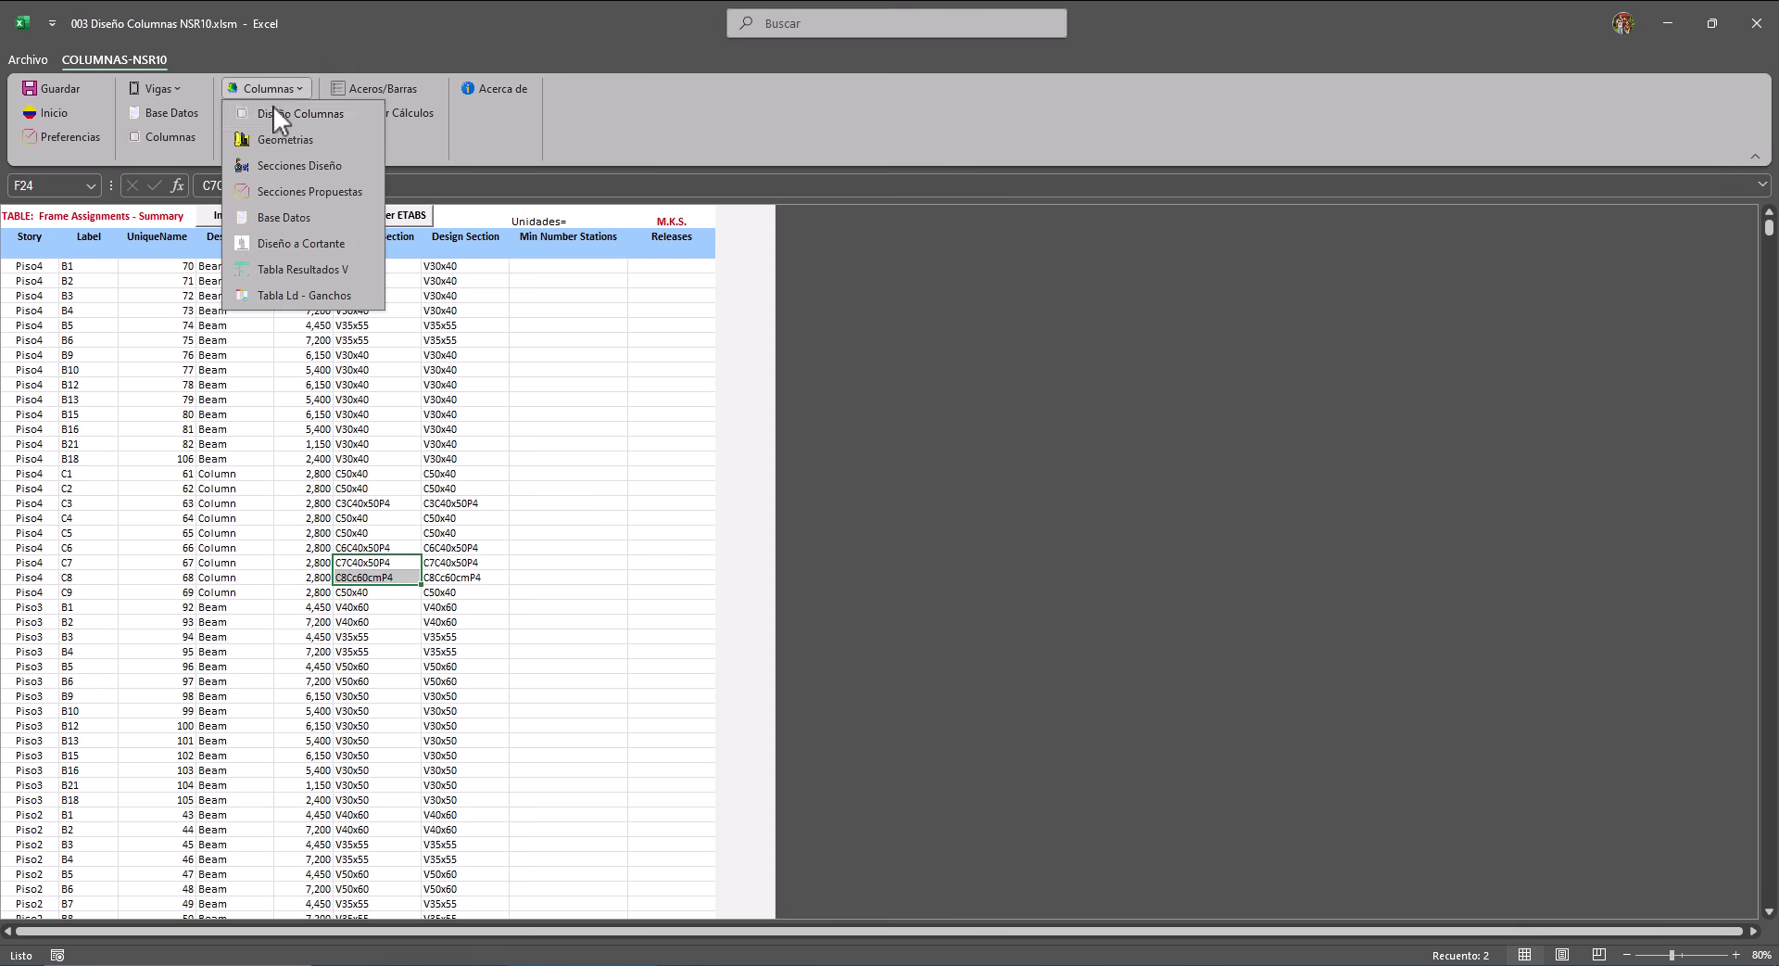
click(296, 169)
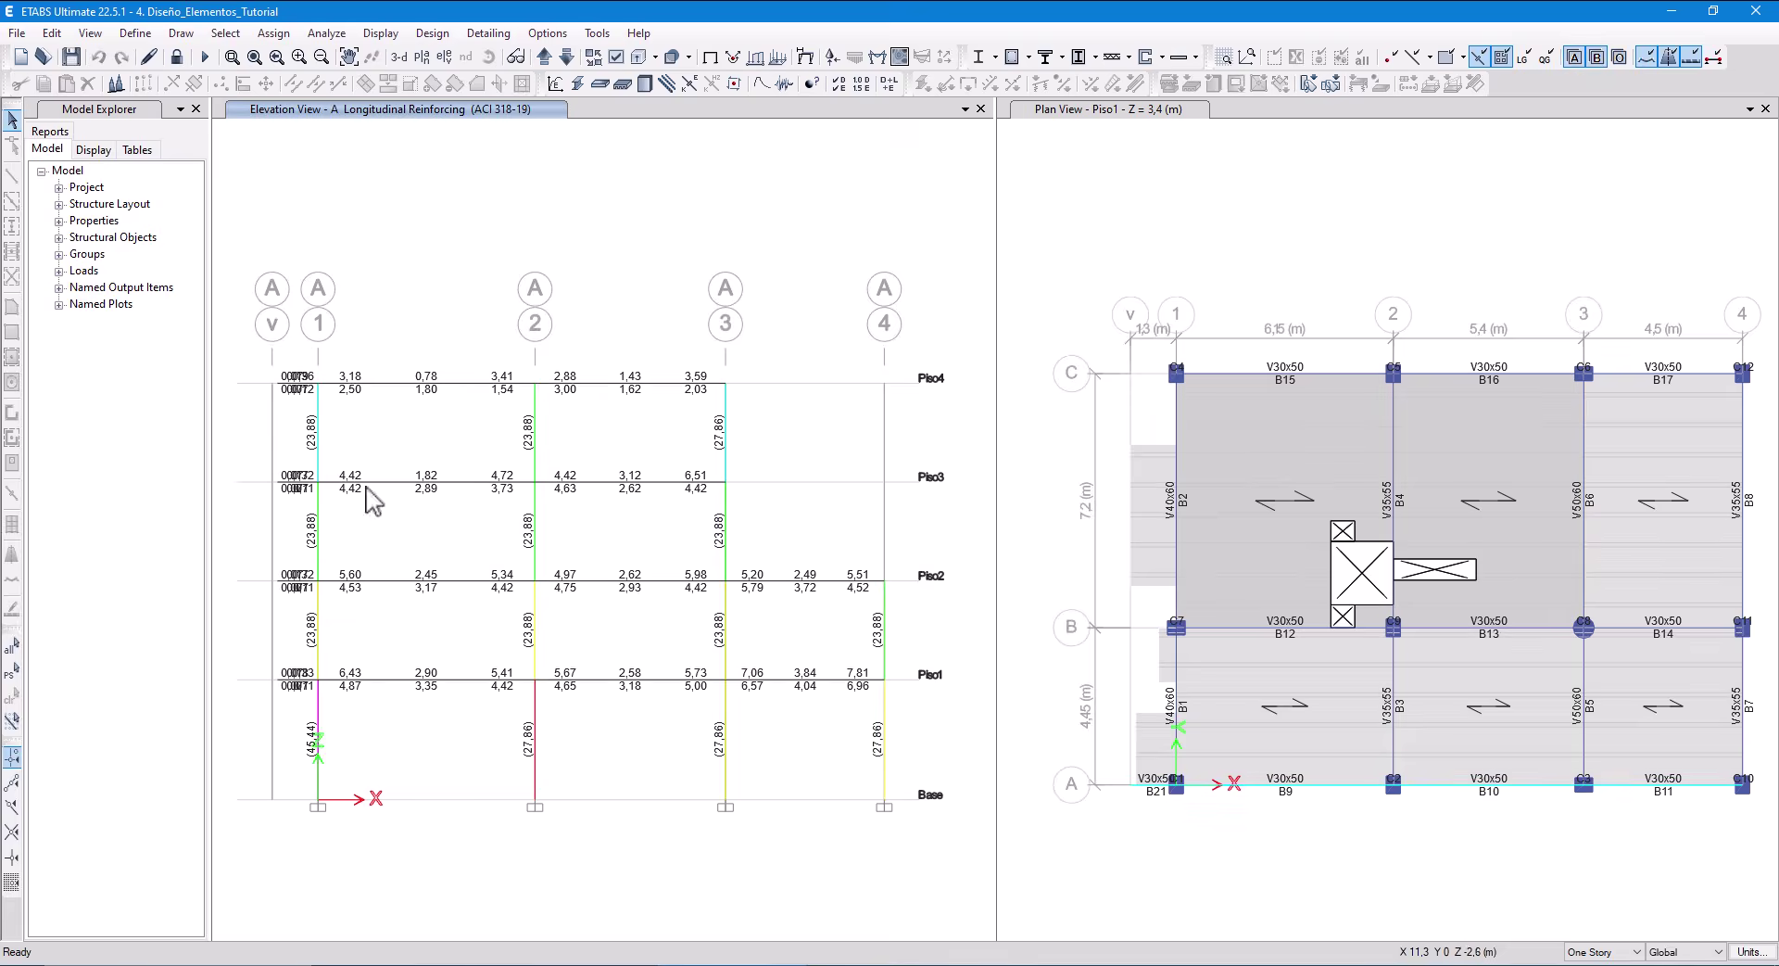
key(ctrl+t)
click(535, 500)
click(535, 278)
click(550, 308)
click(579, 338)
click(579, 382)
click(580, 352)
click(1145, 744)
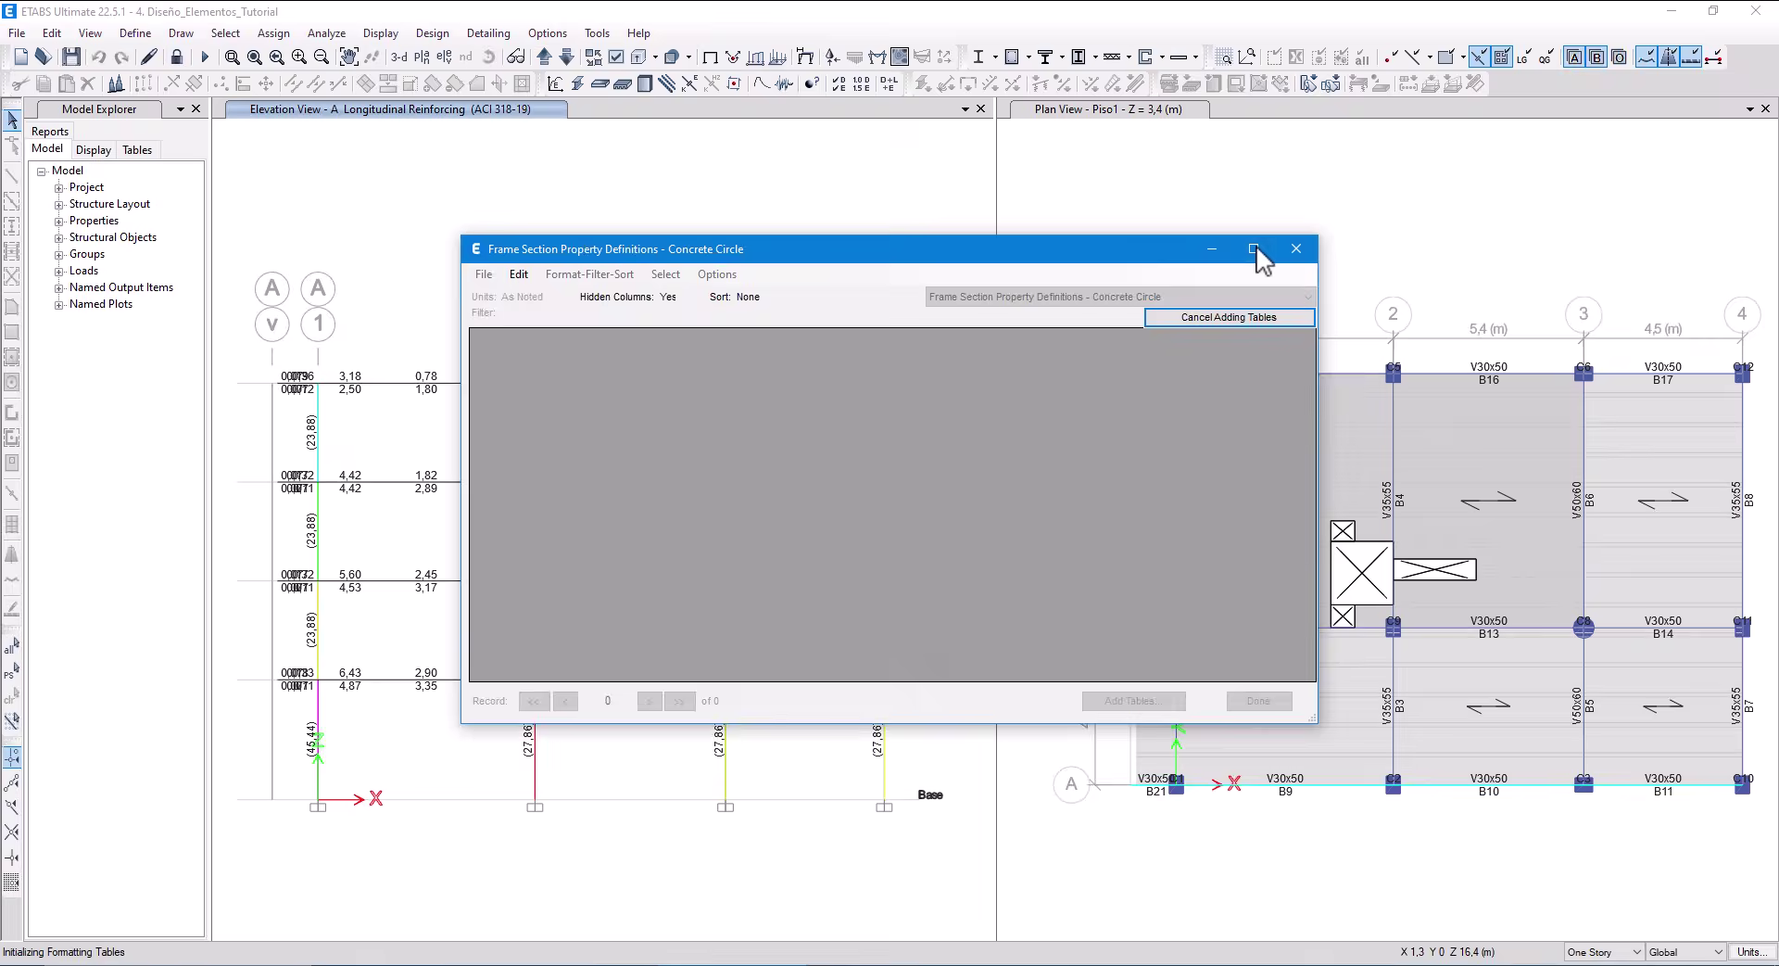
click(1255, 249)
click(1517, 56)
click(1517, 83)
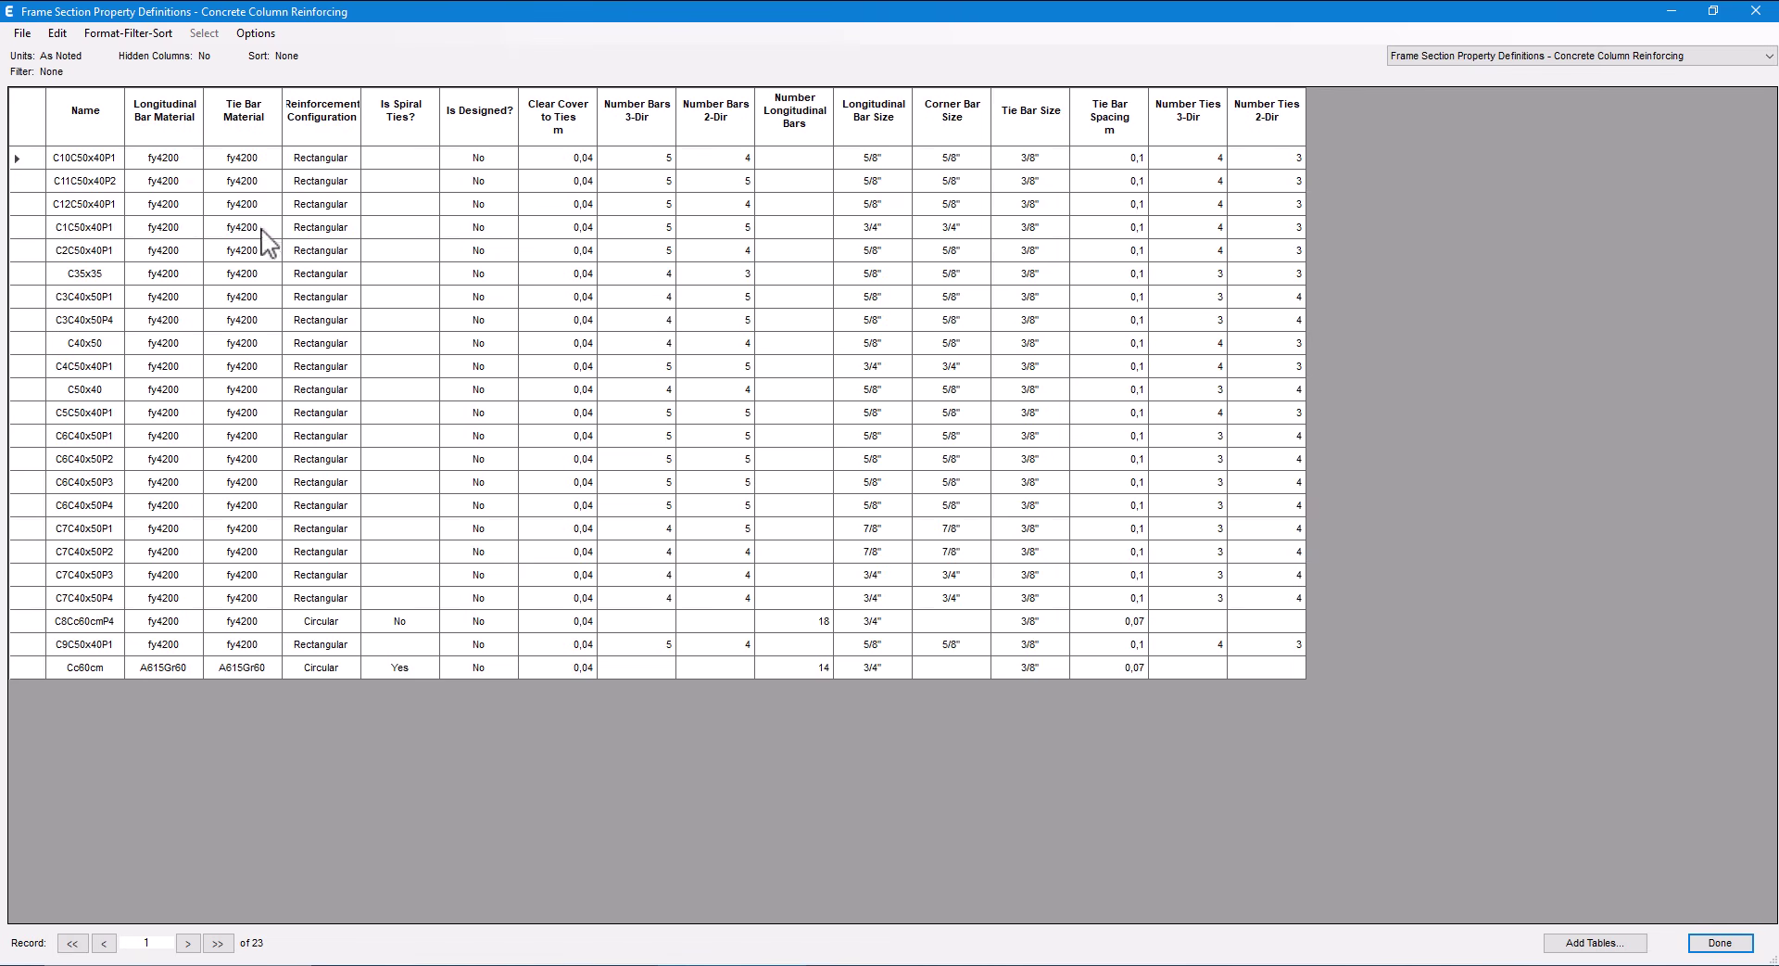
Filter the Concrete Column Reinforcing table by name to the proposed sections, leaving out C35x35, C40x50, C50x40 and Cc60cm.
right_click(82, 128)
click(195, 142)
drag(278, 159, 278, 194)
shift+click(194, 142)
click(228, 248)
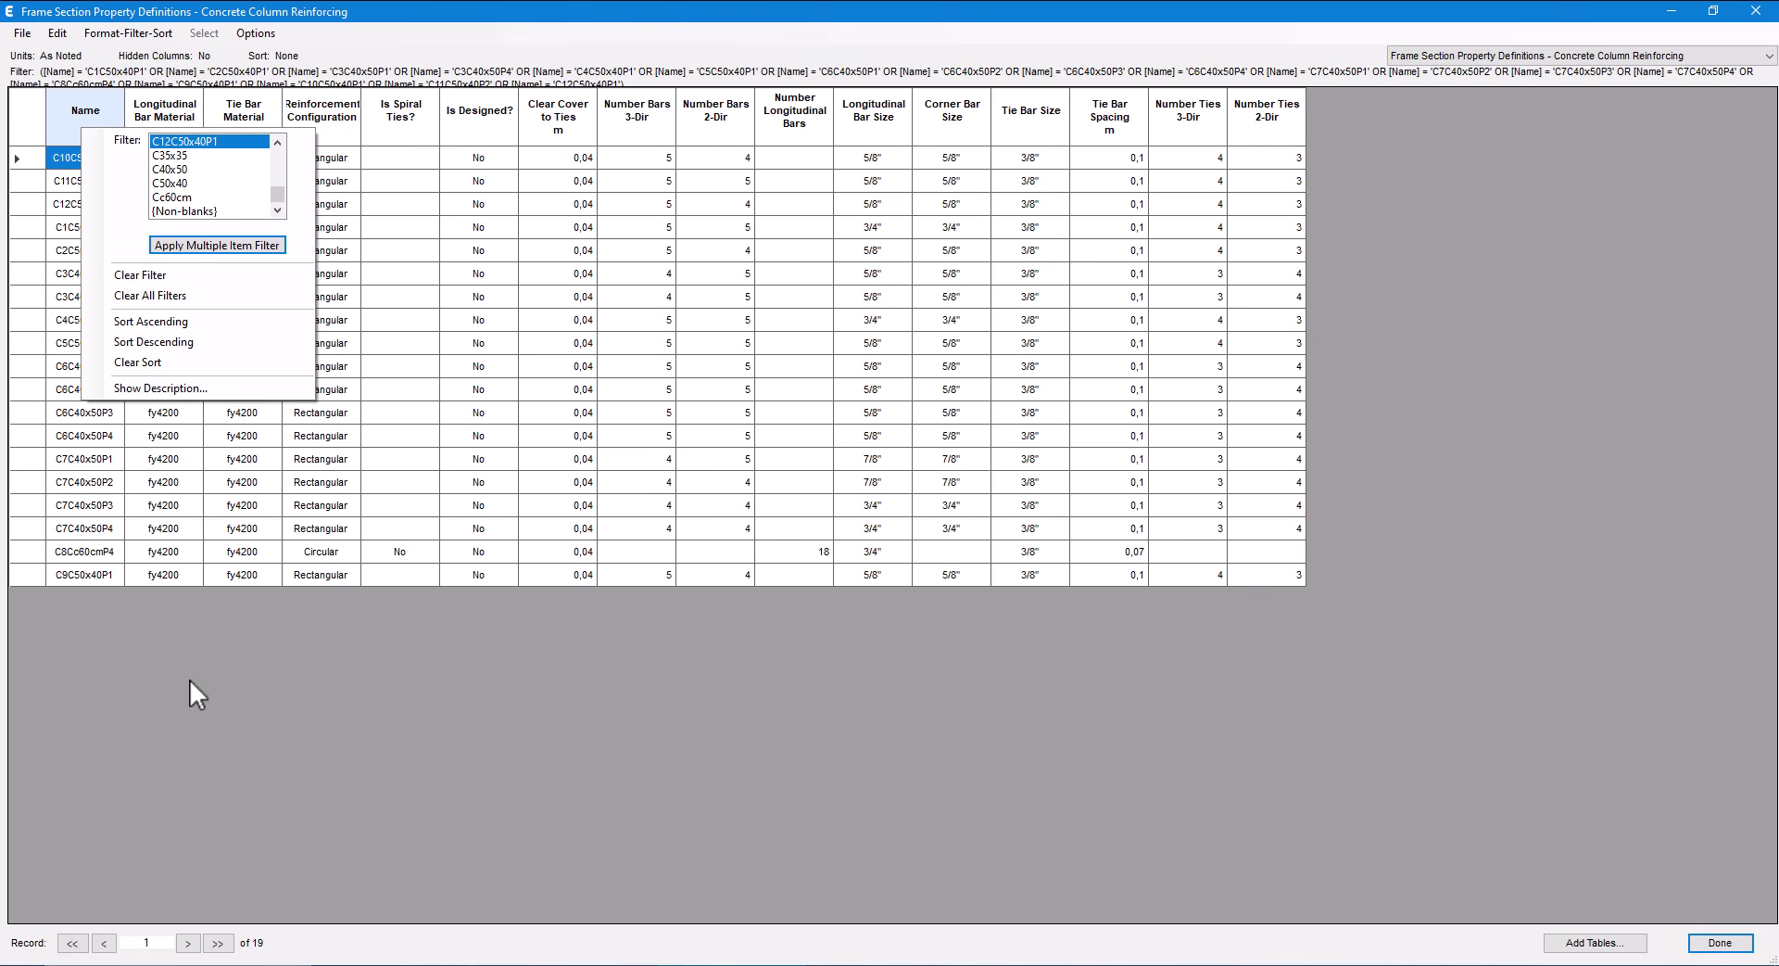
click(191, 682)
Copy the section names C1C50x40P1 through C9C50x40P1 into the workbook's Name column, starting at row 15.
key(ctrl+shift+Down)
key(alt+Tab)
key(alt+Tab)
drag(321, 228, 315, 621)
key(ctrl+c)
key(alt+Tab)
right_click(186, 447)
click(264, 563)
Fill rows 15 to 30 with design type Columna and section type Rectangular, using Circular for C8Cc60cmP4.
click(142, 339)
key(ctrl+c)
drag(123, 447, 123, 710)
key(ctrl+v)
click(263, 446)
Copy the reinforcing data of sections C1C50x40P1 through C9C50x40P1 into the workbook from J15, with spiral ties Si for C8Cc60cmP4.
key(alt+Tab)
drag(569, 230, 1284, 593)
drag(380, 230, 1223, 574)
key(ctrl+c)
key(alt+Tab)
click(647, 446)
key(ctrl+v)
click(656, 693)
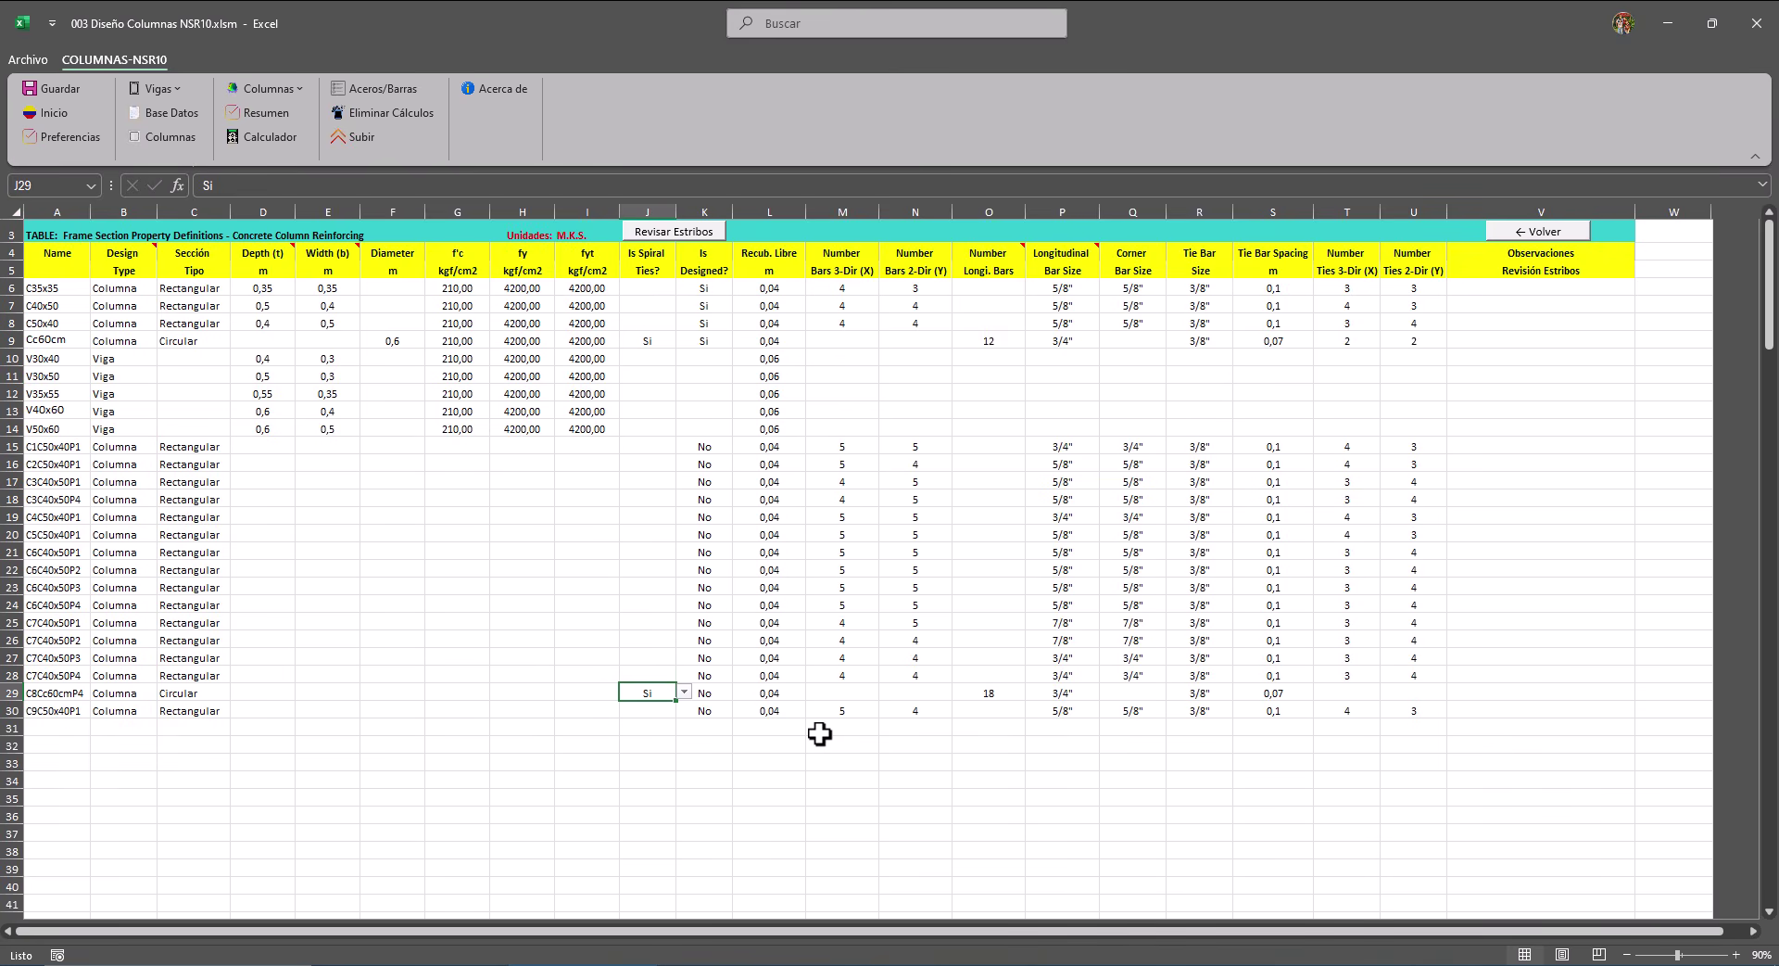
Fill f'c, fy and fyt for the sections in rows 15 to 30 with 210, 4200 and 4200 kgf/cm2.
key(ctrl+c)
drag(454, 430, 575, 711)
right_click(569, 710)
click(638, 371)
click(263, 446)
Copy the names C10C50x40P1, C11C50x40P2 and C12C50x40P1 from ETABS into the workbook's Name column from row 31.
key(alt+Tab)
click(91, 157)
drag(90, 155, 91, 204)
key(ctrl+c)
key(alt+Tab)
right_click(59, 727)
click(128, 388)
Set the design type to Columna and the section type to Rectangular for the three sections in rows 31 to 33.
click(135, 729)
click(165, 727)
click(139, 761)
click(165, 727)
text(Columna Columna Rectangular Rectangular Rectangular)
Copy the f'c, fy and fyt values 210, 4200 and 4200 to the sections in rows 31 to 33.
drag(457, 711, 587, 711)
key(ctrl+c)
right_click(470, 730)
click(545, 334)
drag(457, 746, 586, 763)
right_click(478, 752)
click(524, 353)
Copy the reinforcing data of C10C50x40P1, C11C50x40P2 and C12C50x40P1 from ETABS into the workbook's rows 31 to 33.
click(647, 729)
key(alt+Tab)
drag(399, 156, 1195, 215)
key(ctrl+c)
key(alt+Tab)
key(ctrl+v)
Display the Concrete Rectangular section table in ETABS and filter it to the proposed column sections.
key(alt+Tab)
click(1504, 54)
click(1519, 78)
right_click(719, 116)
right_click(85, 109)
drag(199, 135, 204, 208)
click(227, 237)
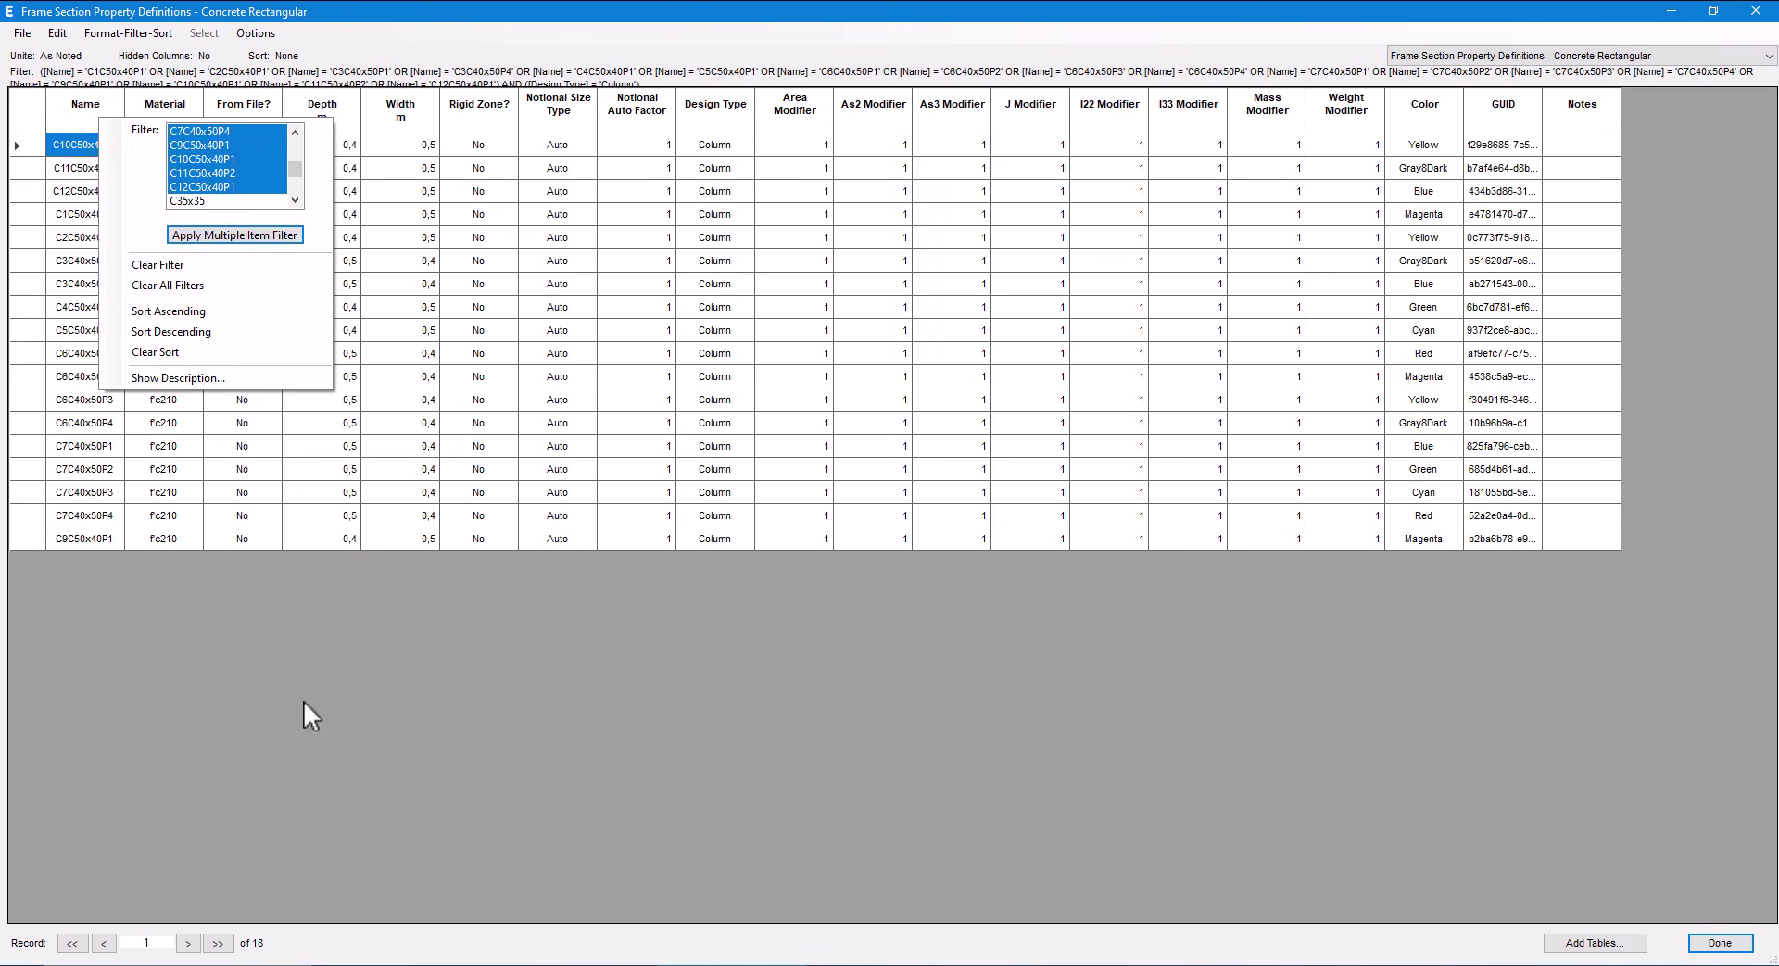
Copy the depths and widths of C1C50x40P1 through C9C50x40P1 into the workbook's Depth and Width columns from row 15.
drag(322, 214, 401, 538)
key(ctrl+c)
key(alt+Tab)
click(263, 446)
key(ctrl+v)
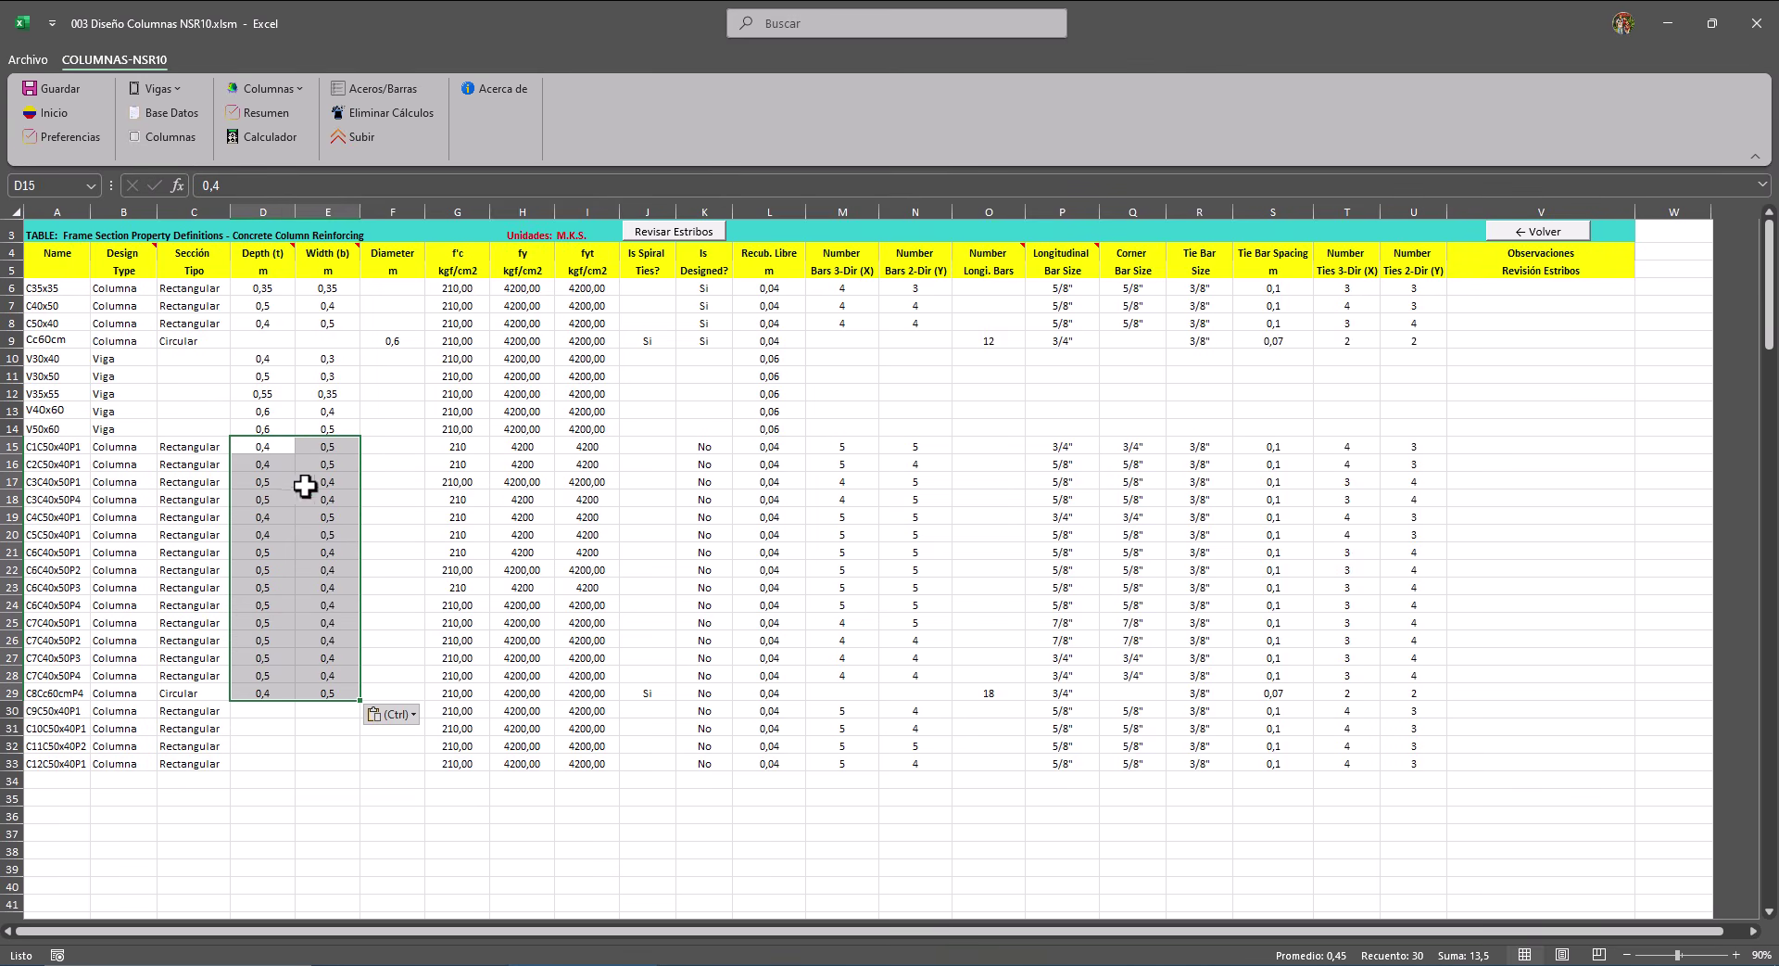
key(alt+Tab)
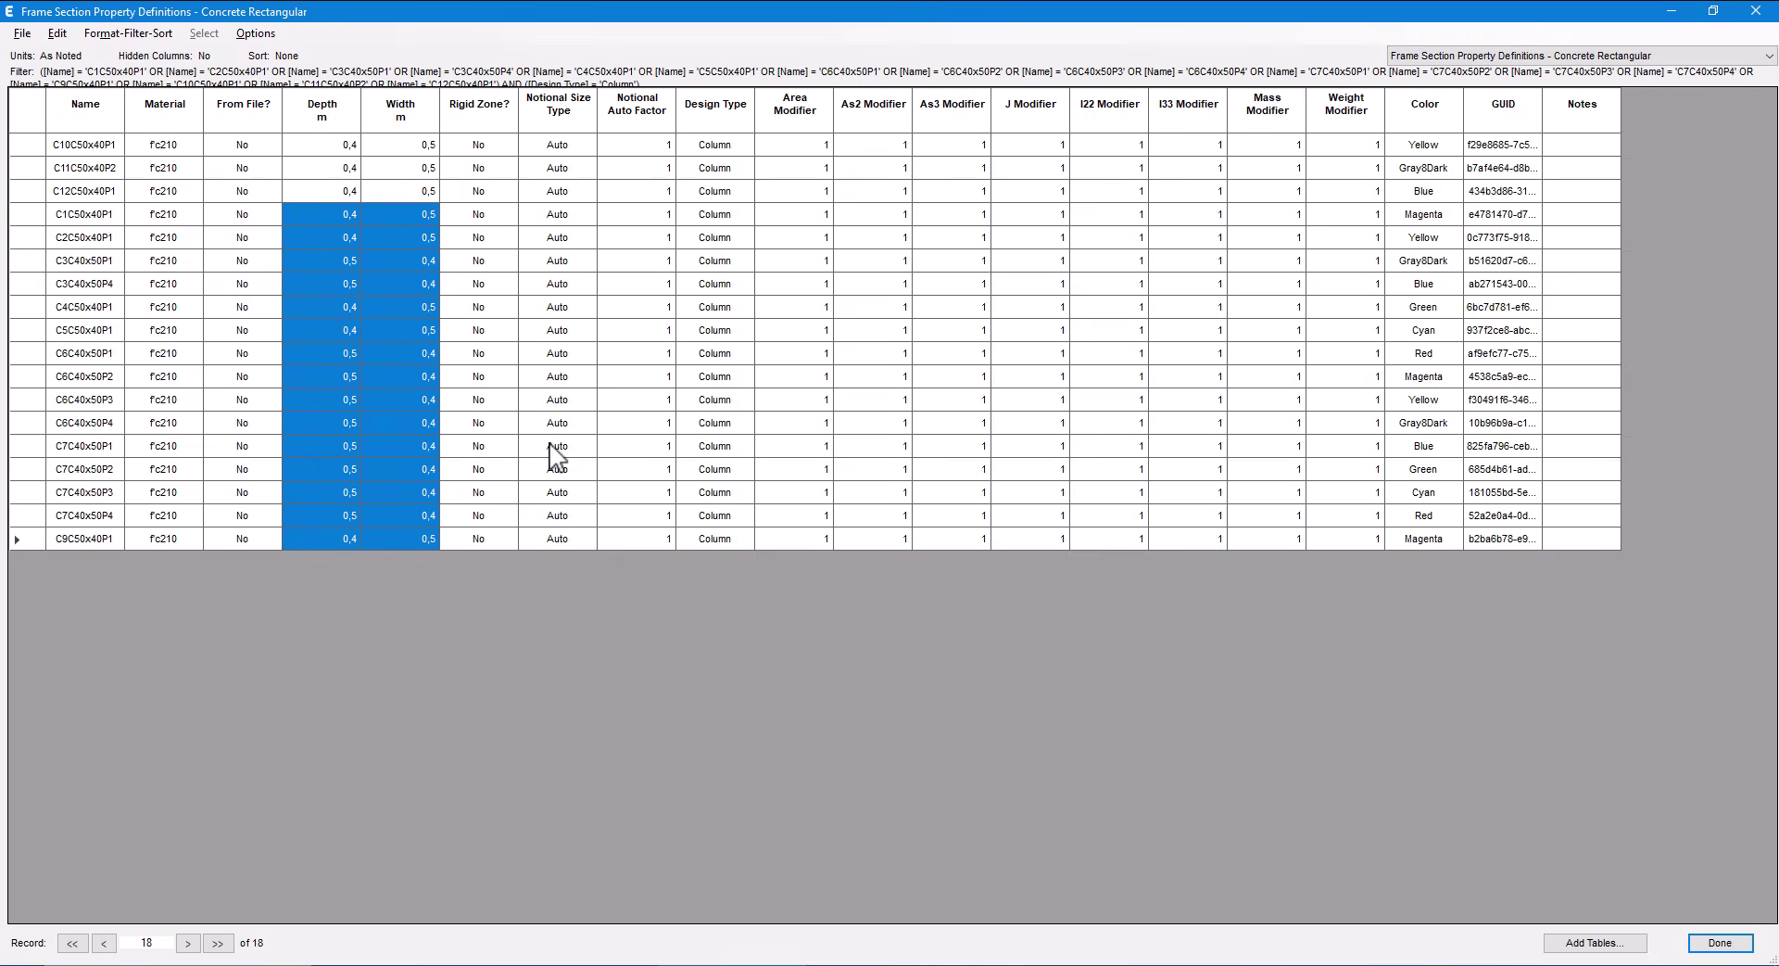
Enter a depth of 0,4 and a width of 0,5 for section C9C50x40P1 in the workbook's row 30.
key(alt+Tab)
click(264, 727)
key(Up)
text(0,4)
key(Right)
text(0,5)
Clear the depth and width of the circular section in row 29 and set its diameter to 0,6.
key(Up)
key(Left)
key(Delete)
key(Right)
key(Delete)
key(Right)
text(0,6)
key(Return)
key(Left)
key(Left)
key(Down)
Copy the depths and widths of C10C50x40P1, C11C50x40P2 and C12C50x40P1 from ETABS into the workbook's rows 31 to 33.
key(alt+Tab)
drag(345, 145, 400, 191)
key(ctrl+c)
key(alt+Tab)
right_click(252, 730)
click(315, 316)
key(Down)
key(Down)
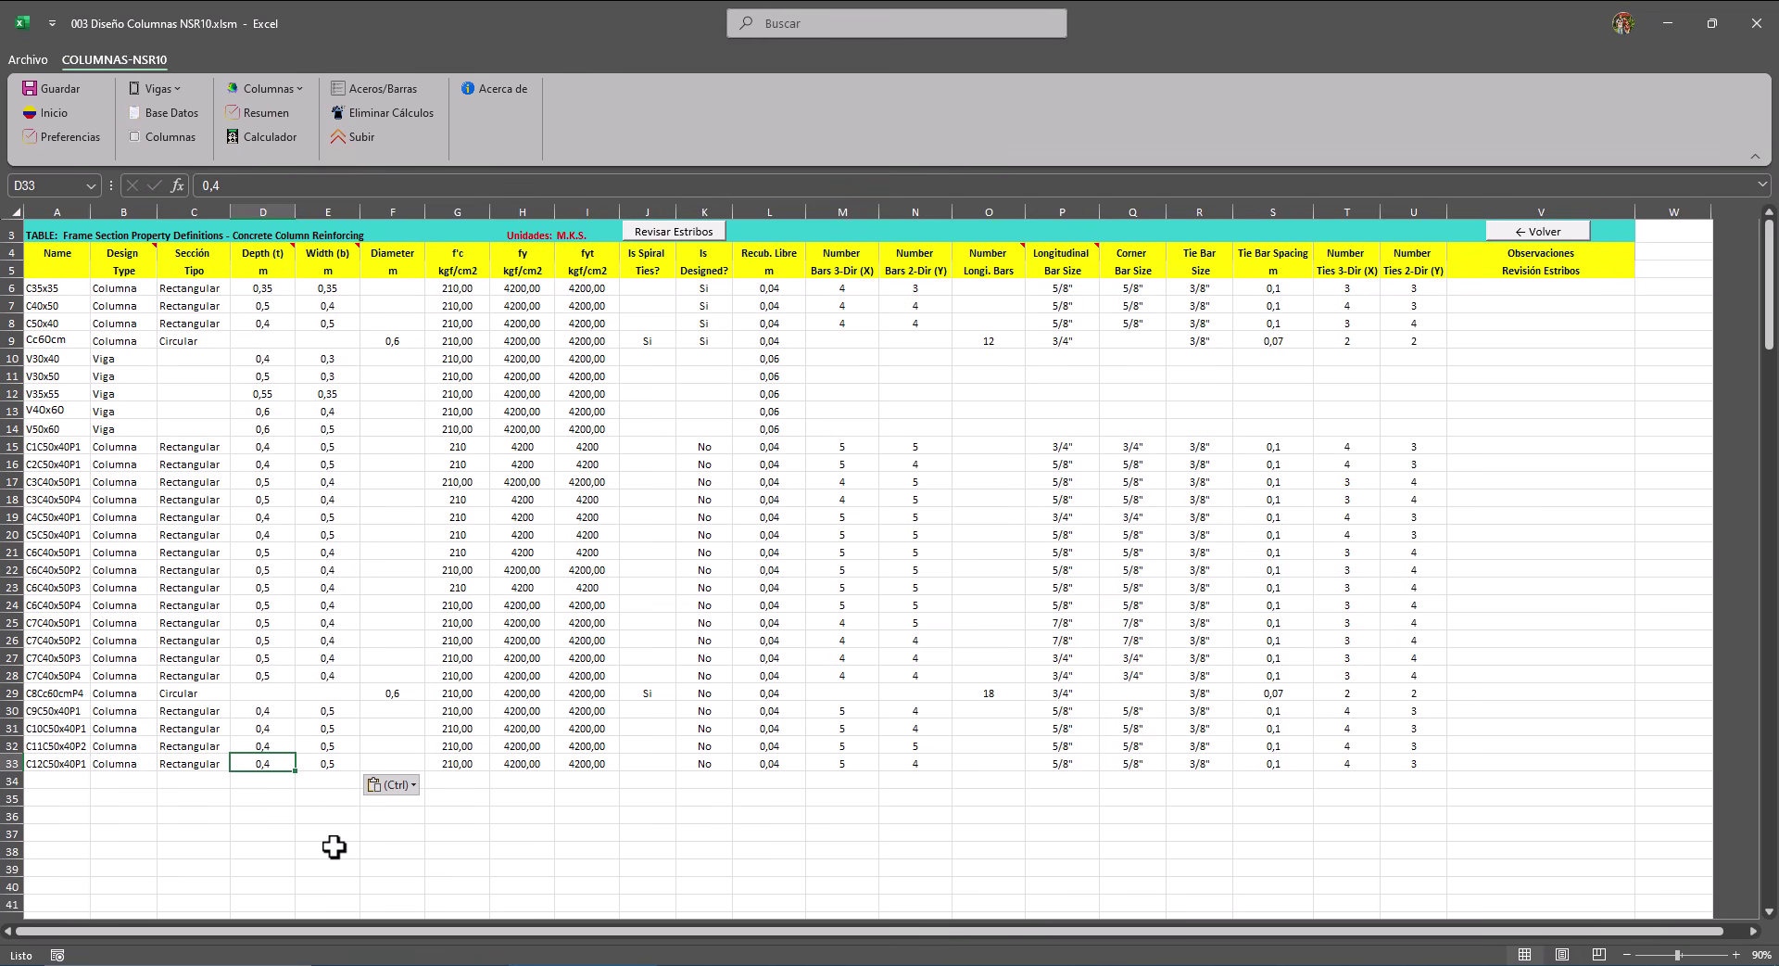
Set the number of longitudinal bars of the circular section Cc60cm to 14.
click(989, 340)
text(14)
key(Return)
key(alt+Tab)
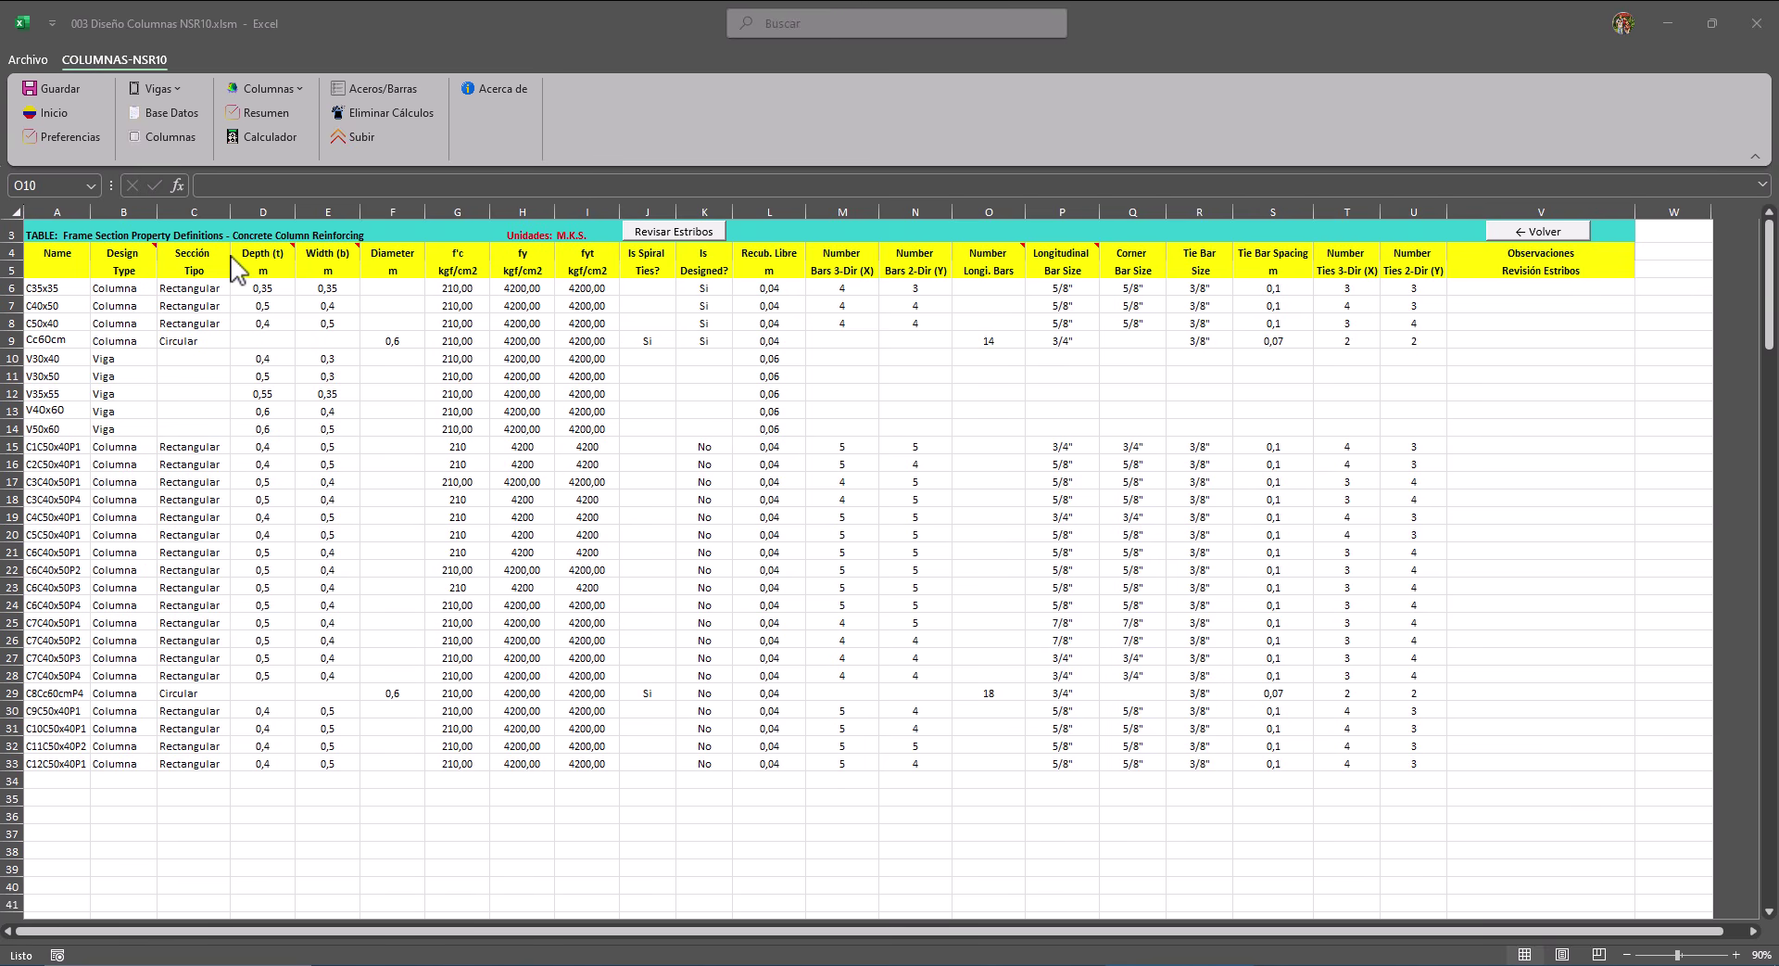
Review the lists of proposed rectangular and circular column sections, including their bar arrangements and steel ratios.
click(298, 93)
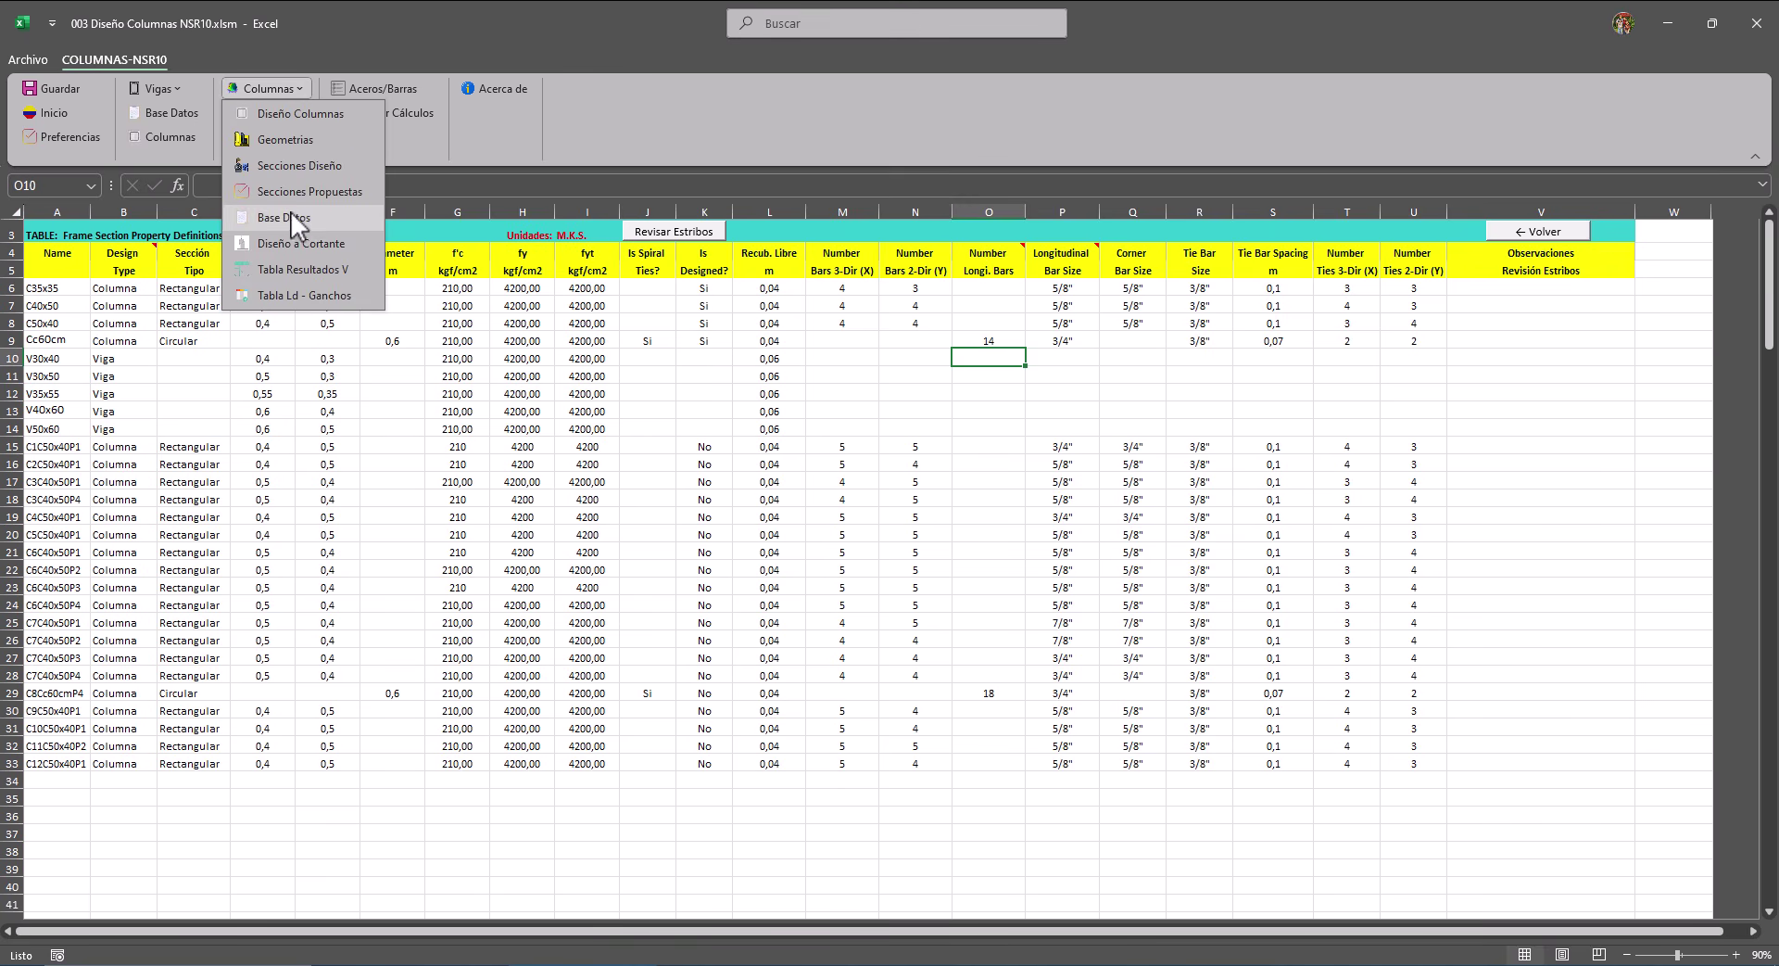
click(305, 190)
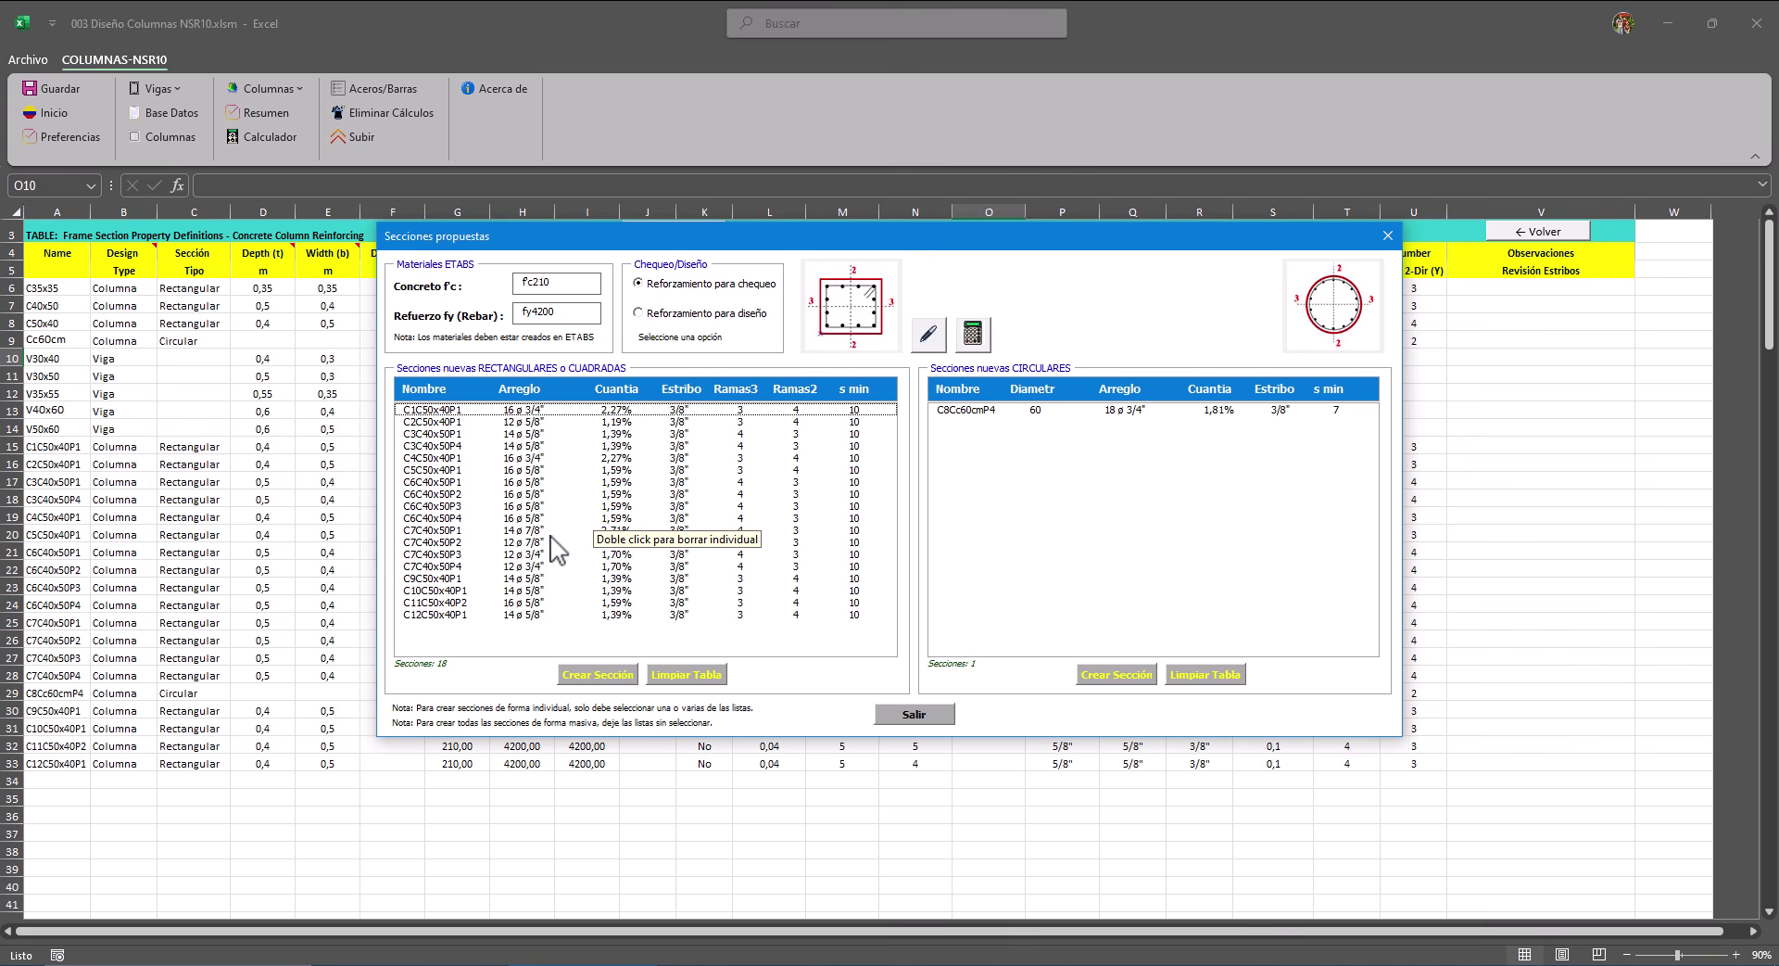
click(918, 715)
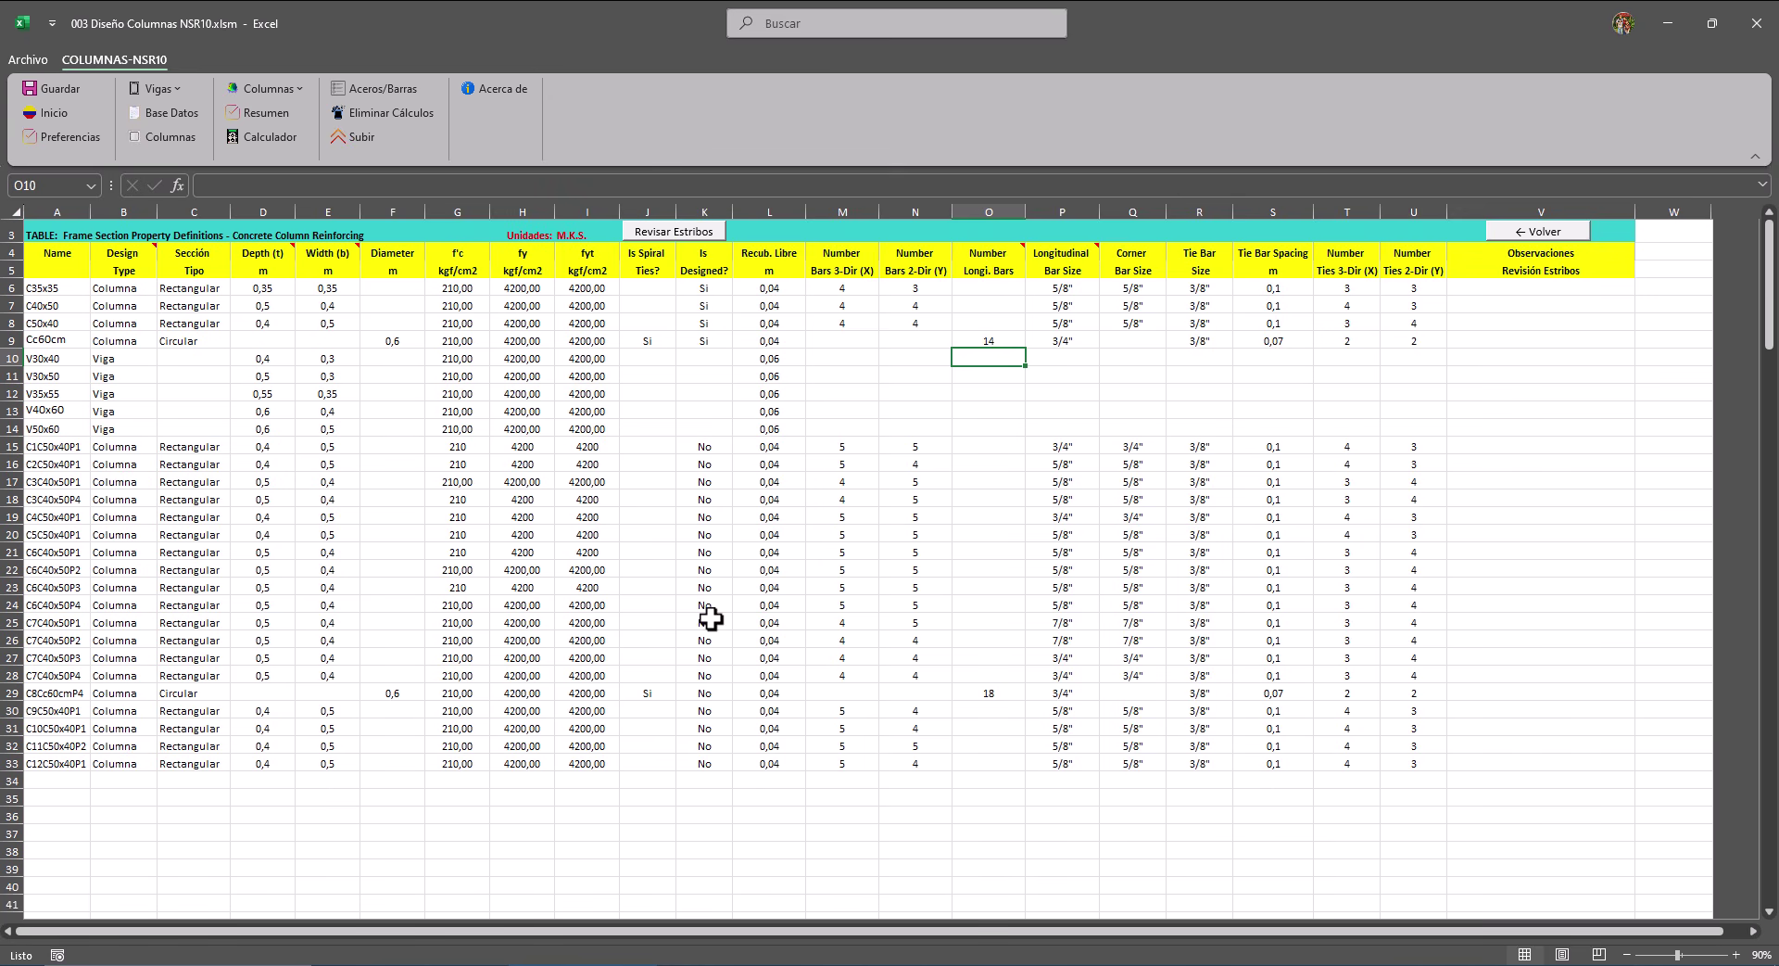
Generate the interaction diagrams for the column sections in the column design module.
click(180, 136)
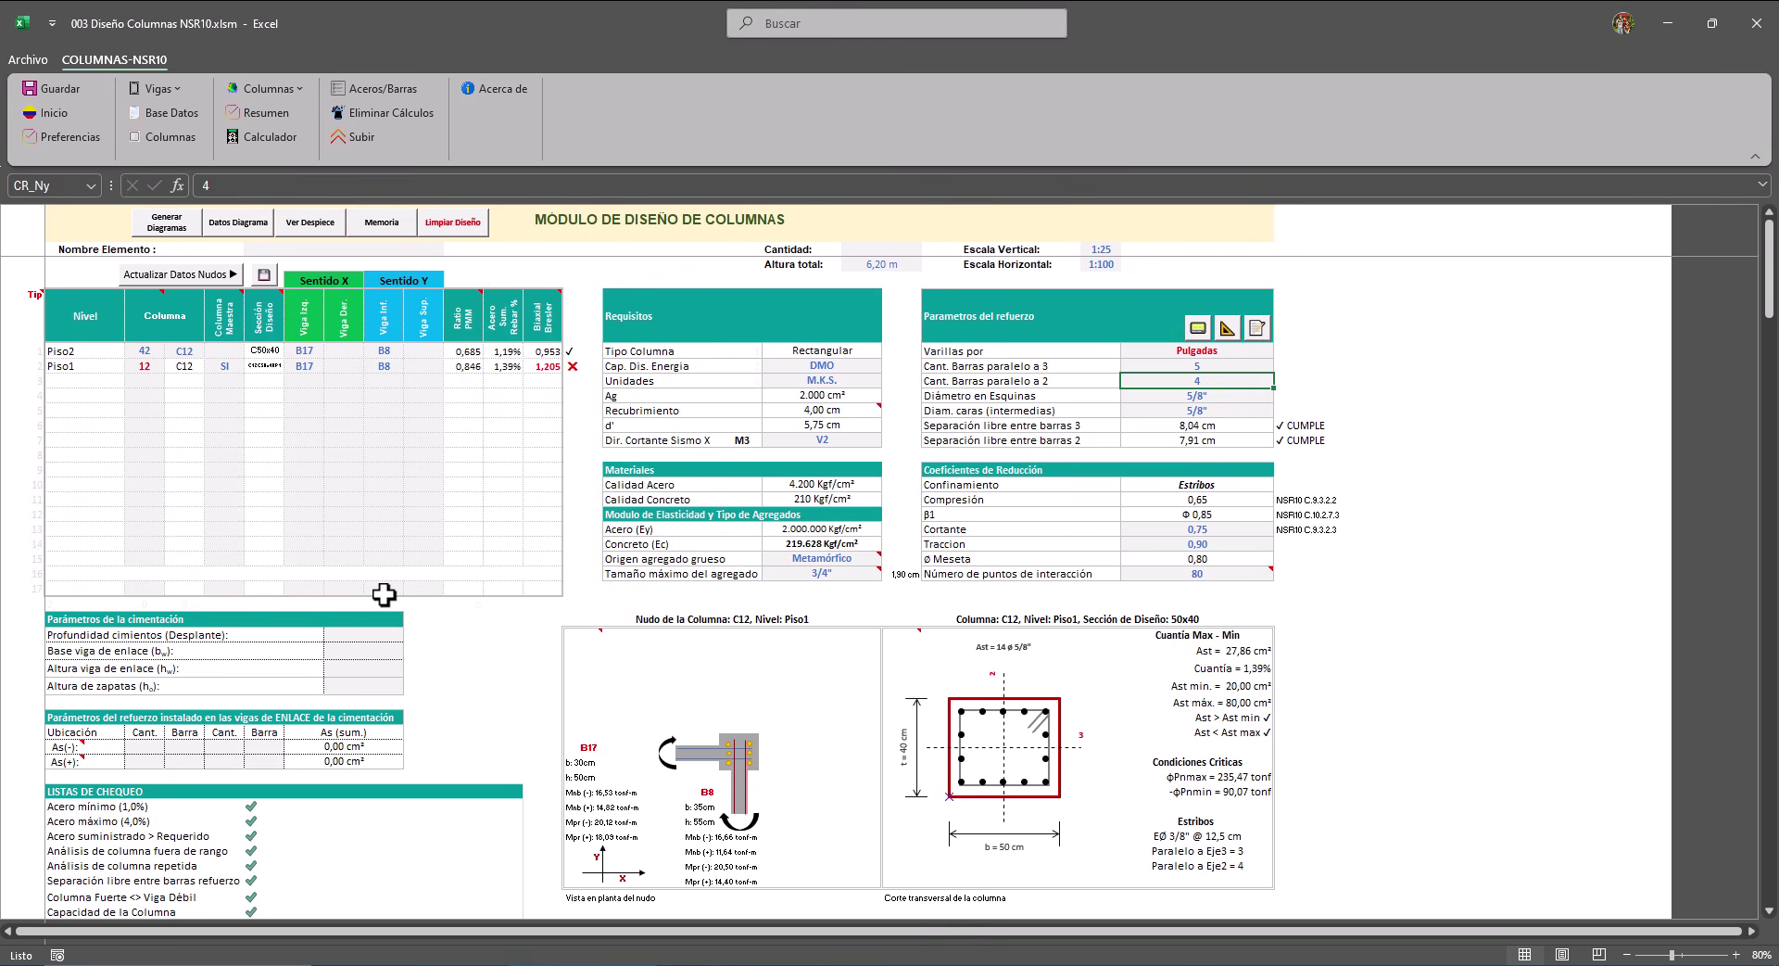
click(165, 228)
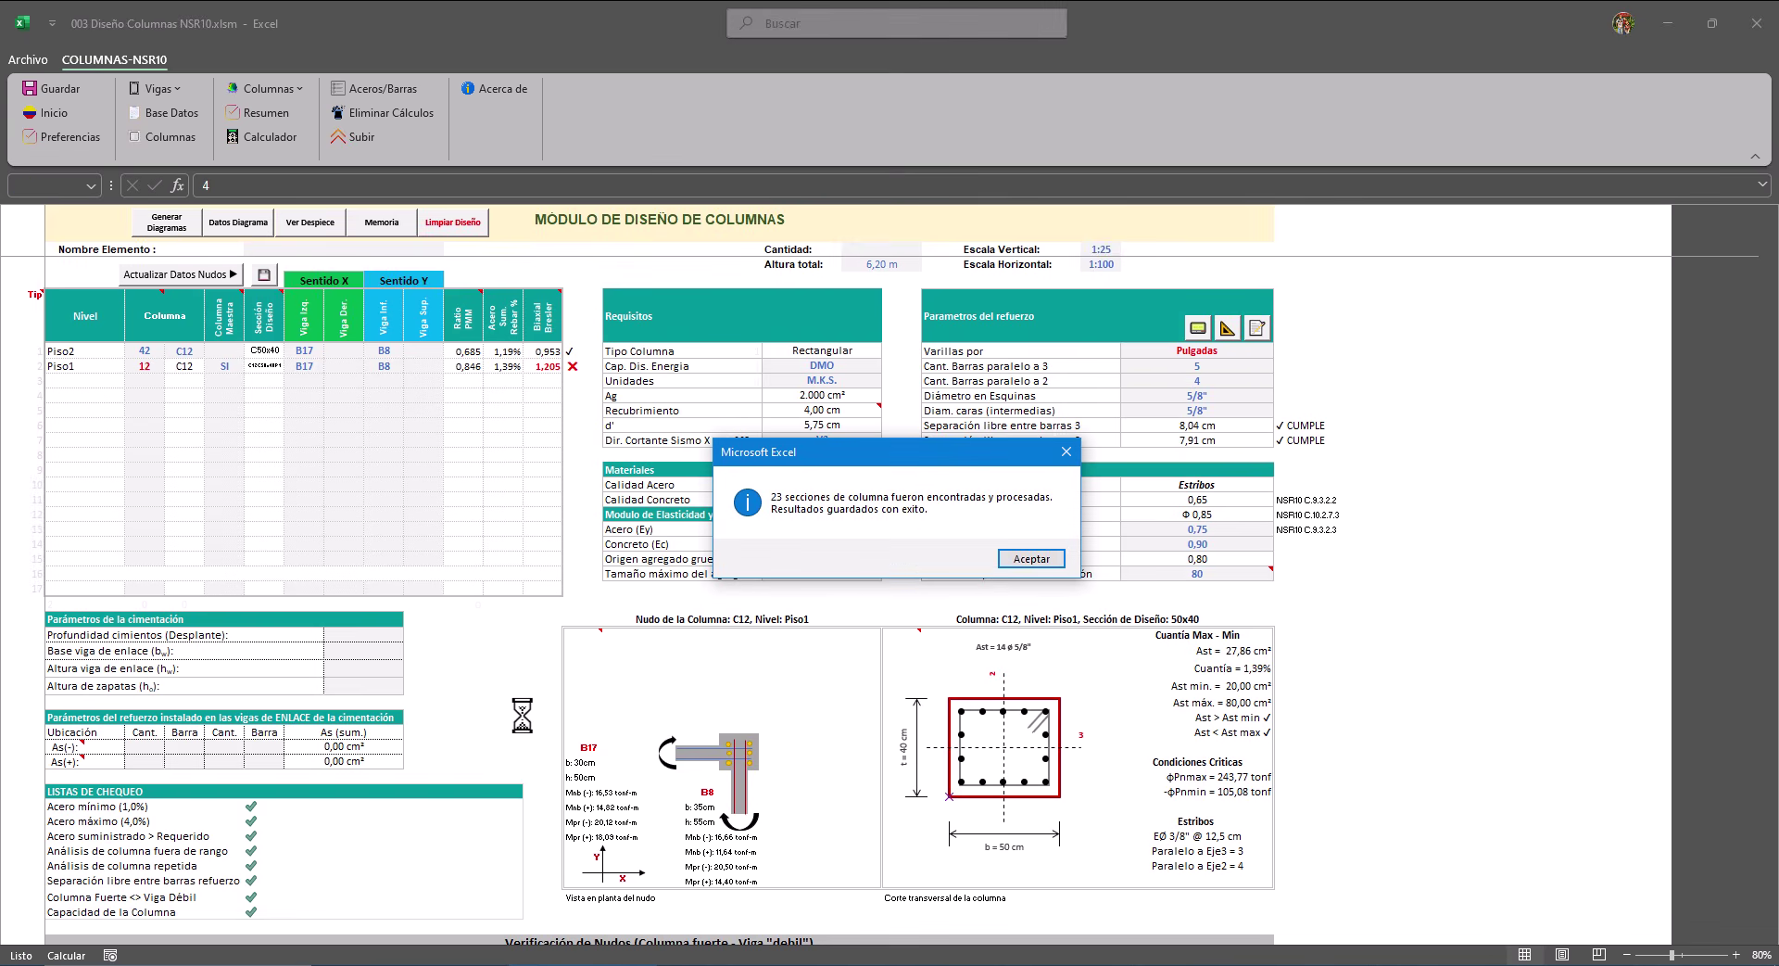
click(1038, 561)
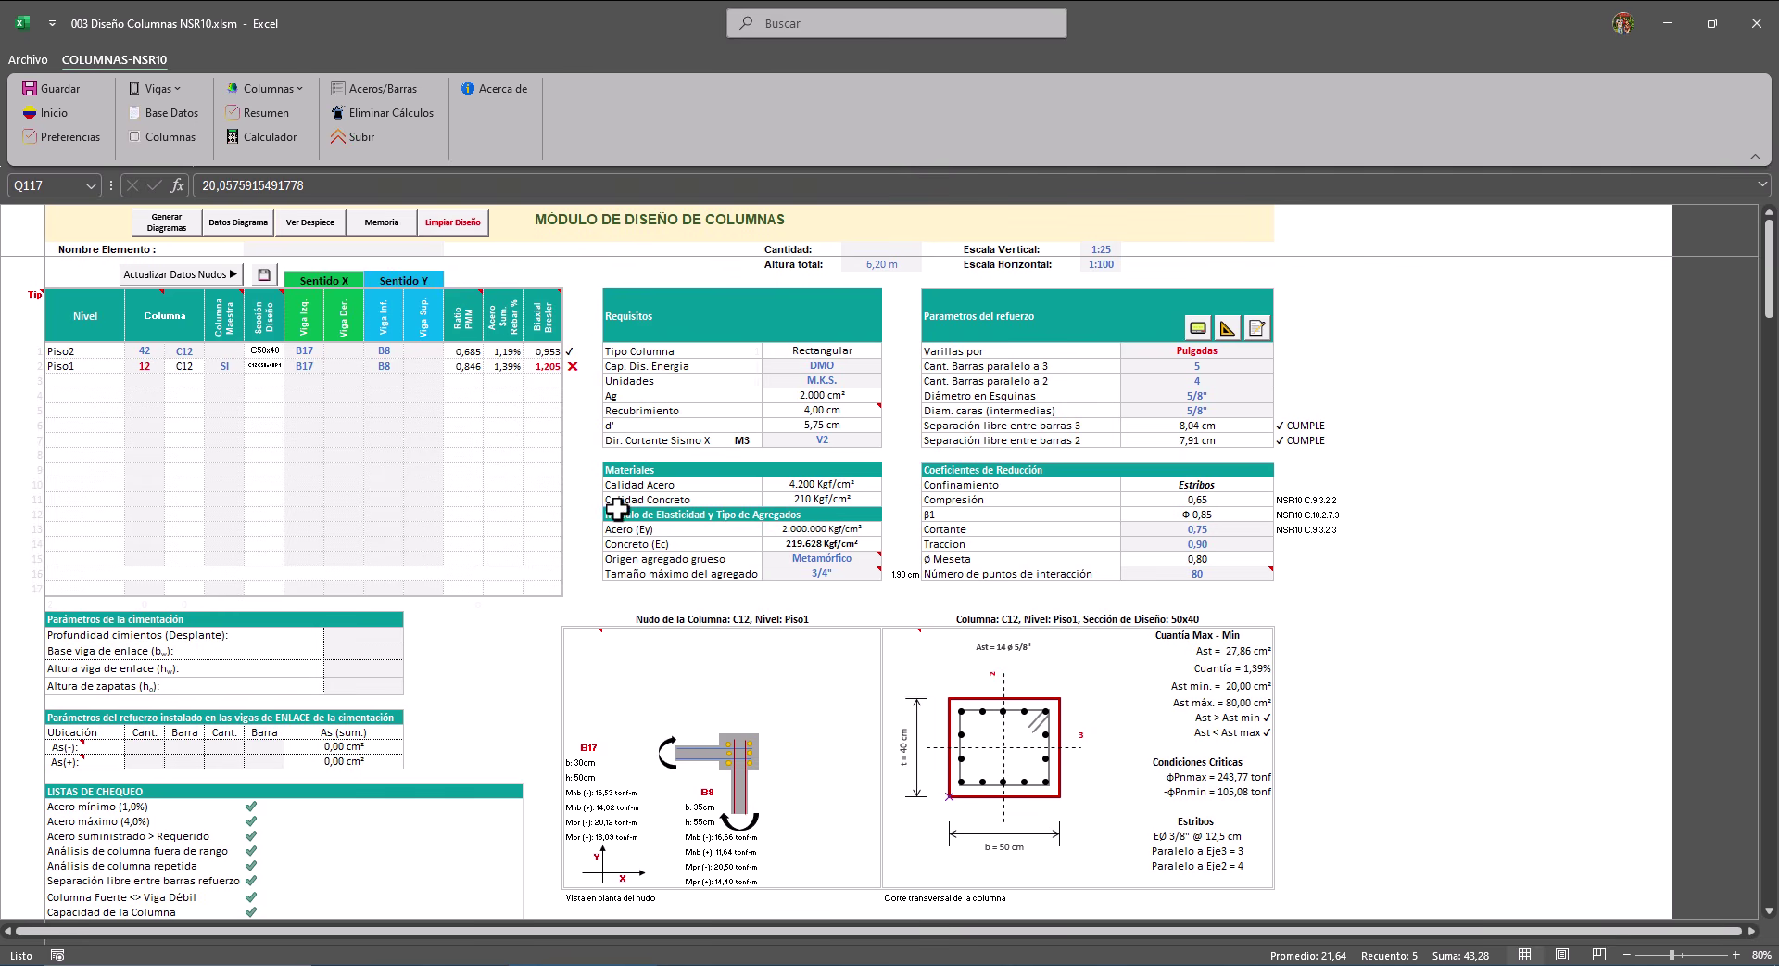
Load column C1 in the column design module and mark Piso1 as its master column.
click(186, 351)
click(213, 352)
click(176, 368)
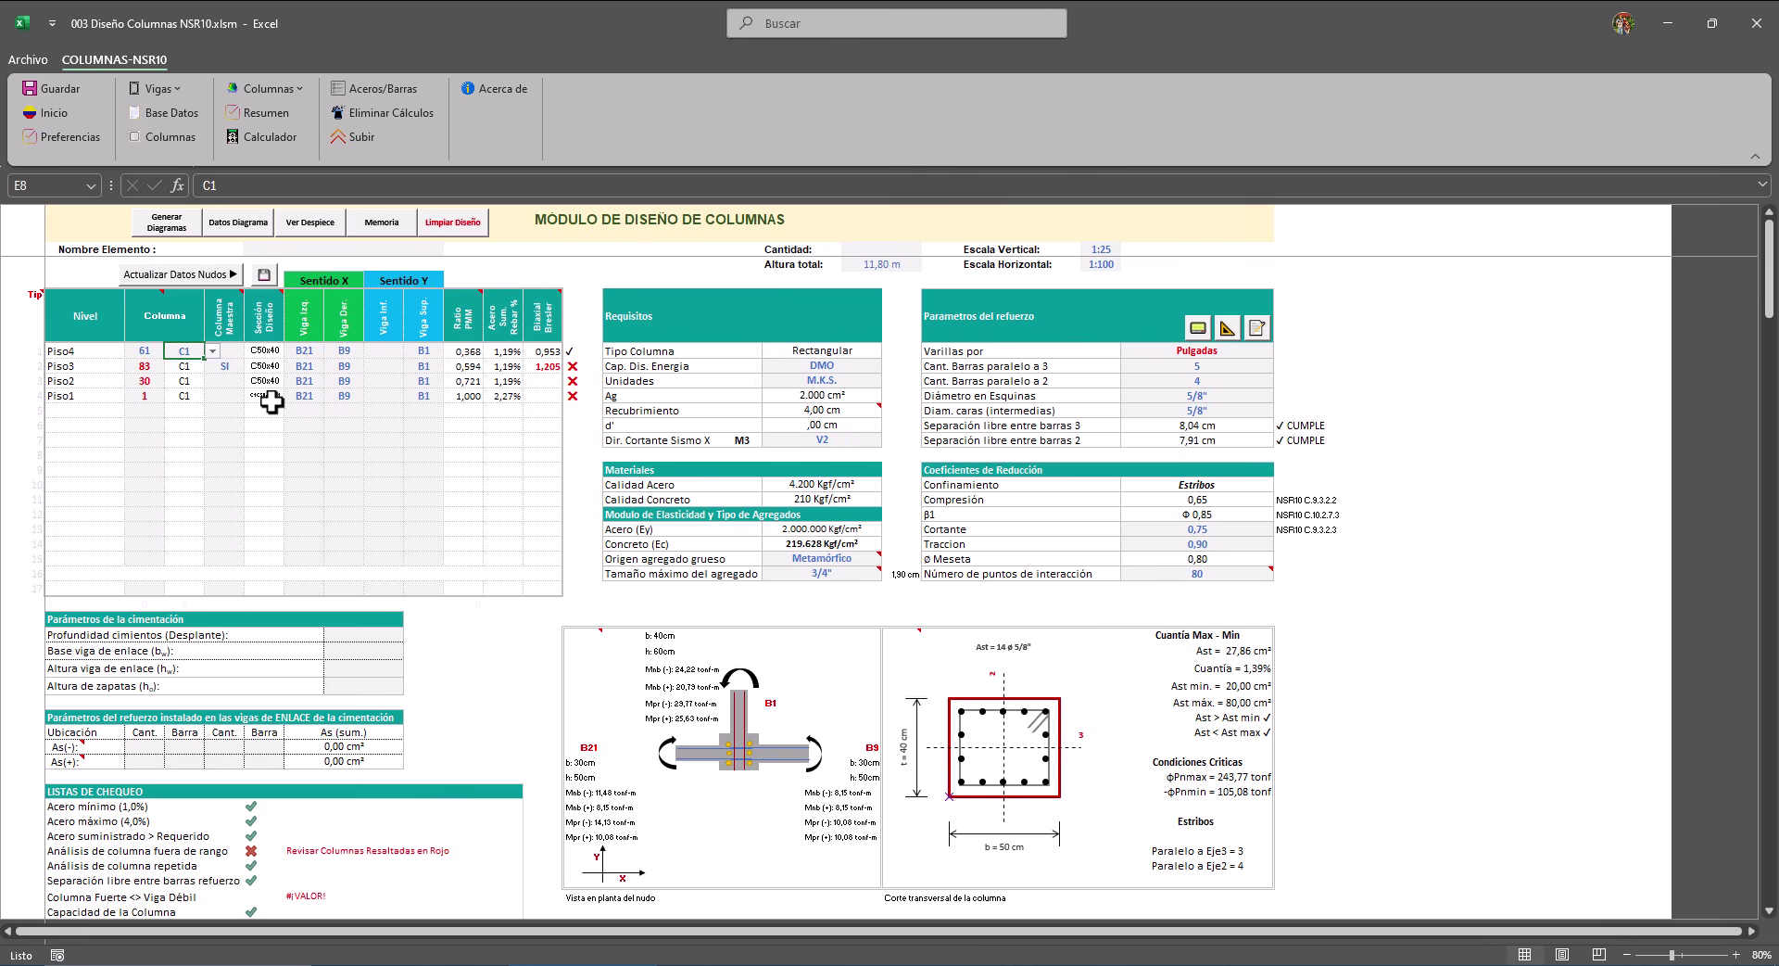
click(223, 396)
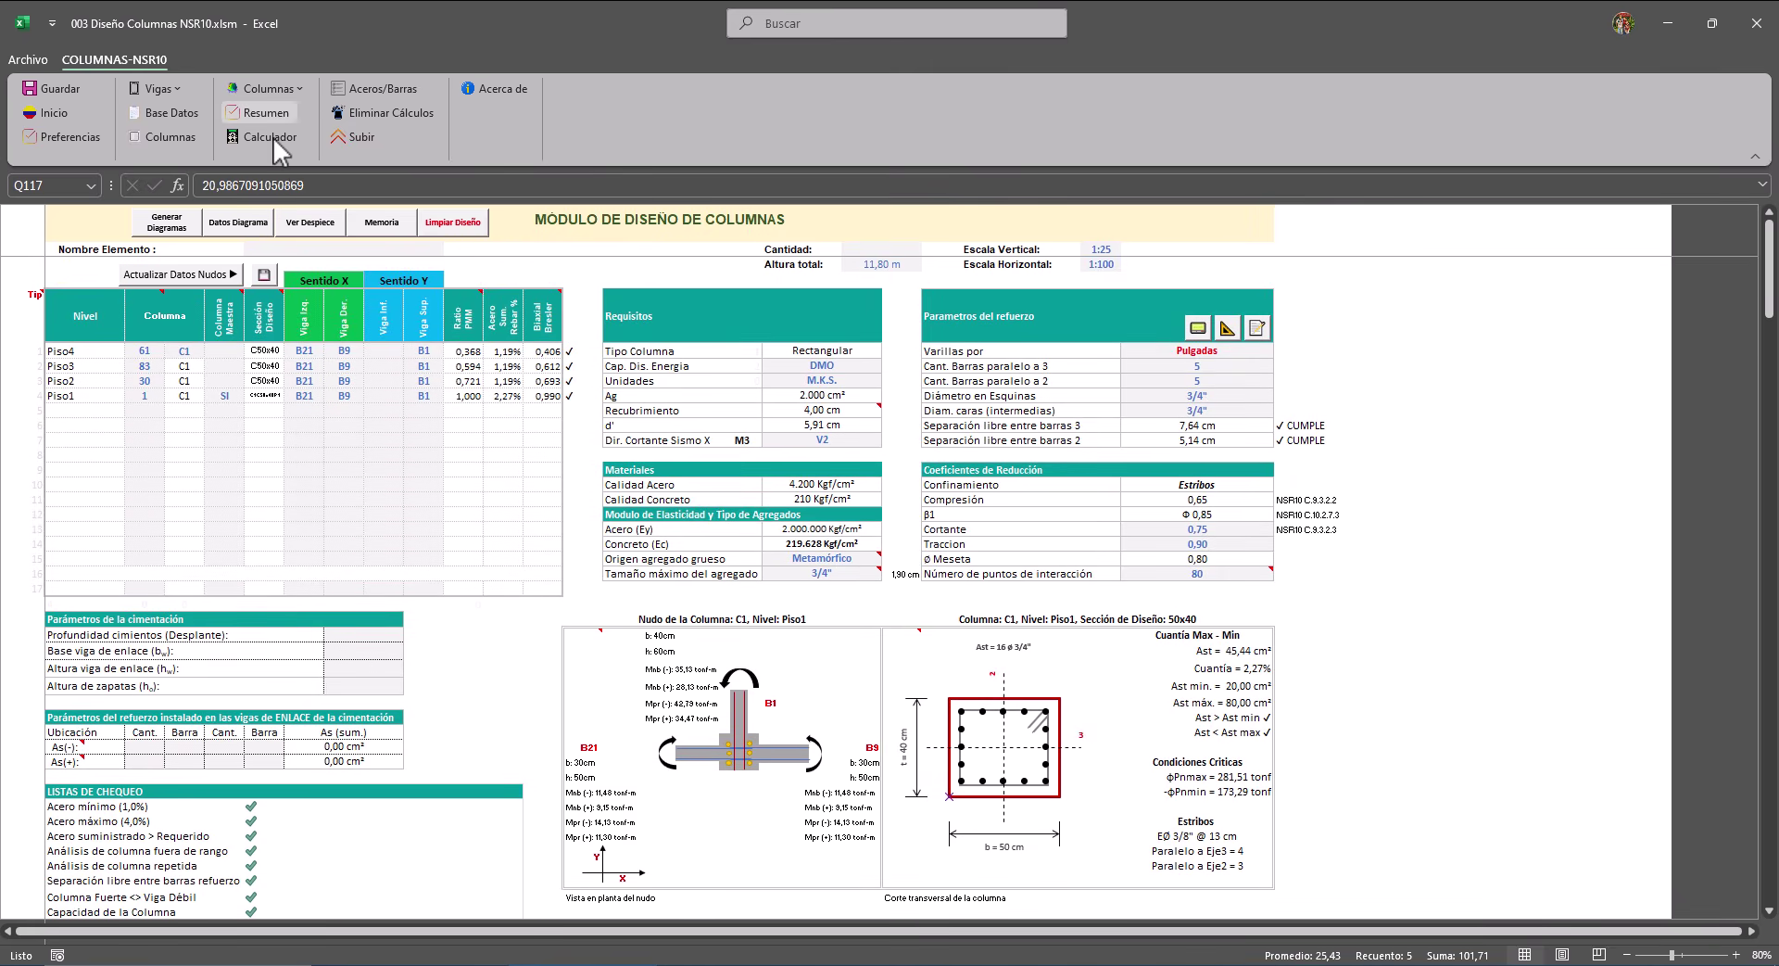
Review the strong column-weak beam and flexure ratio summary filtered to column C1.
click(267, 120)
click(535, 214)
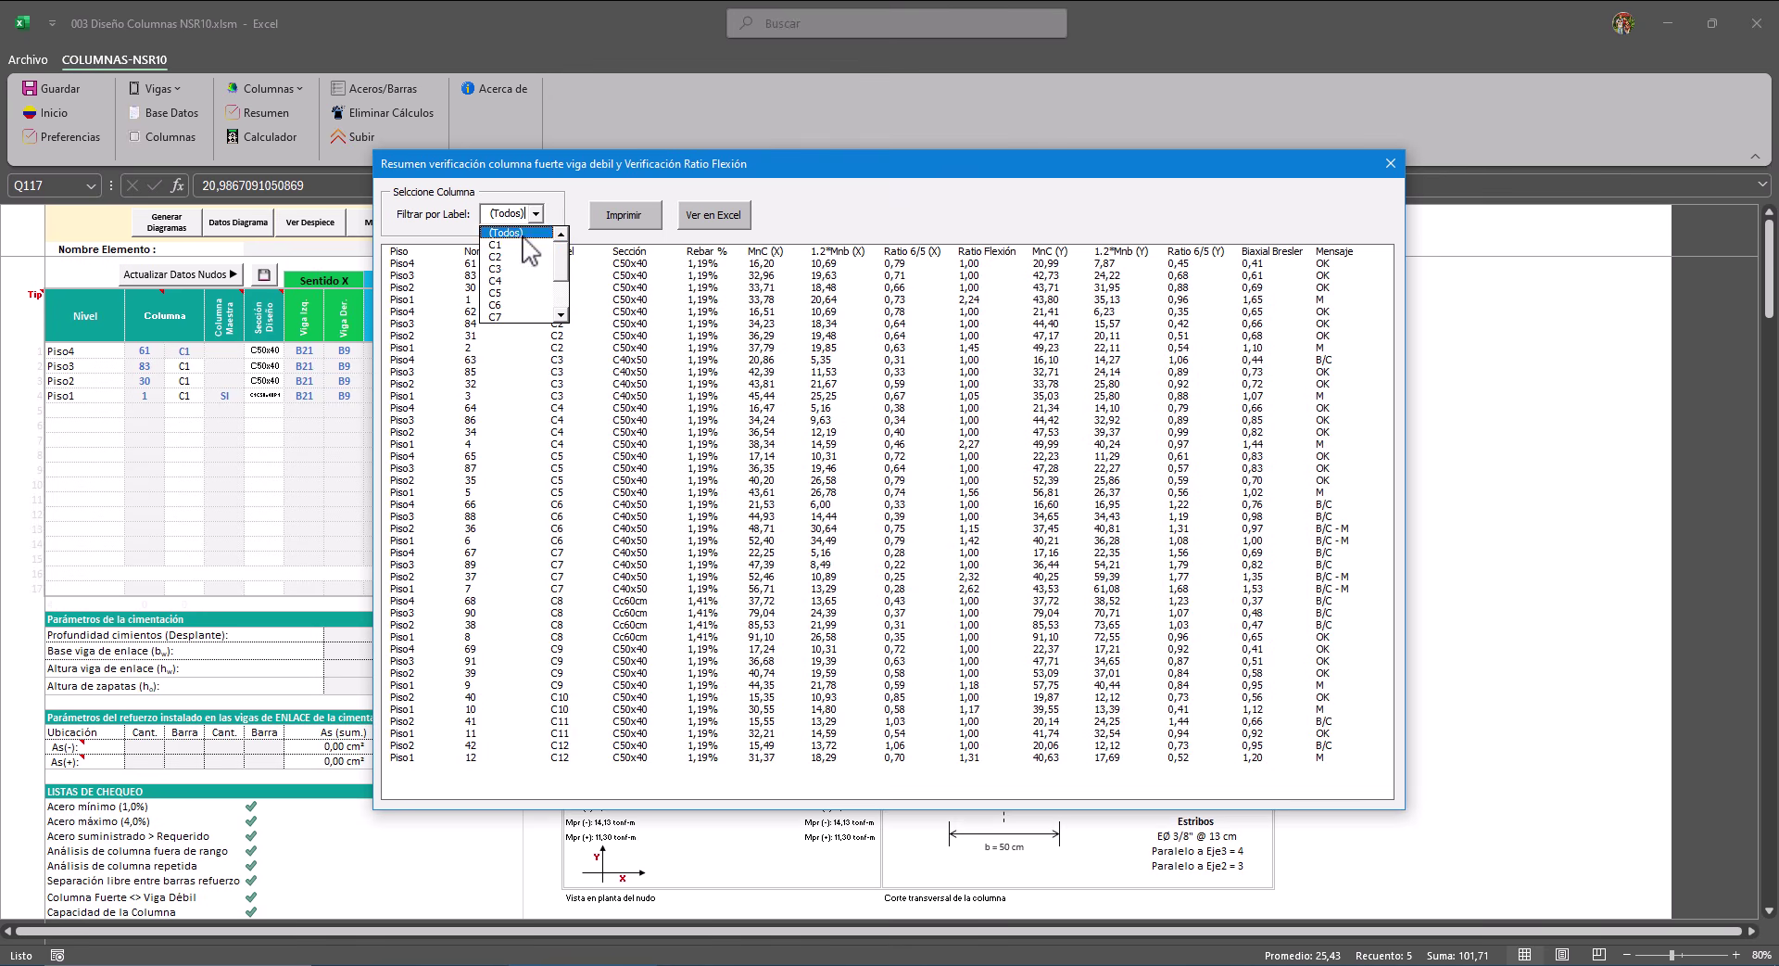
click(519, 244)
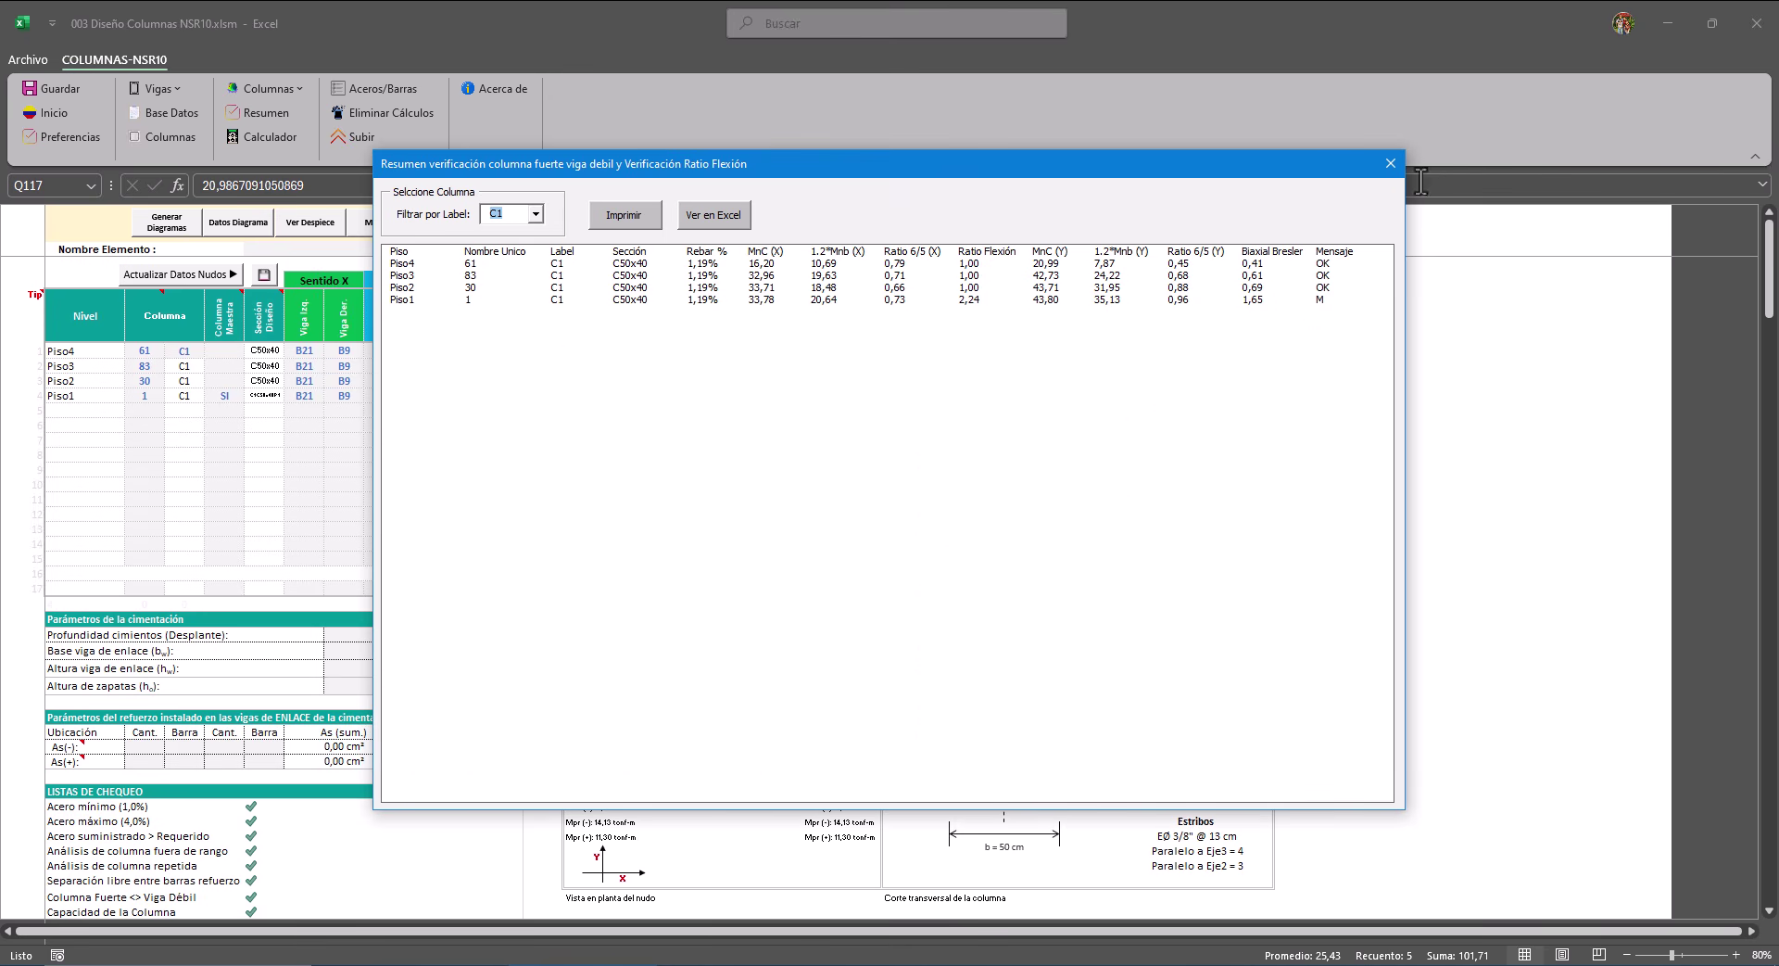
click(1390, 163)
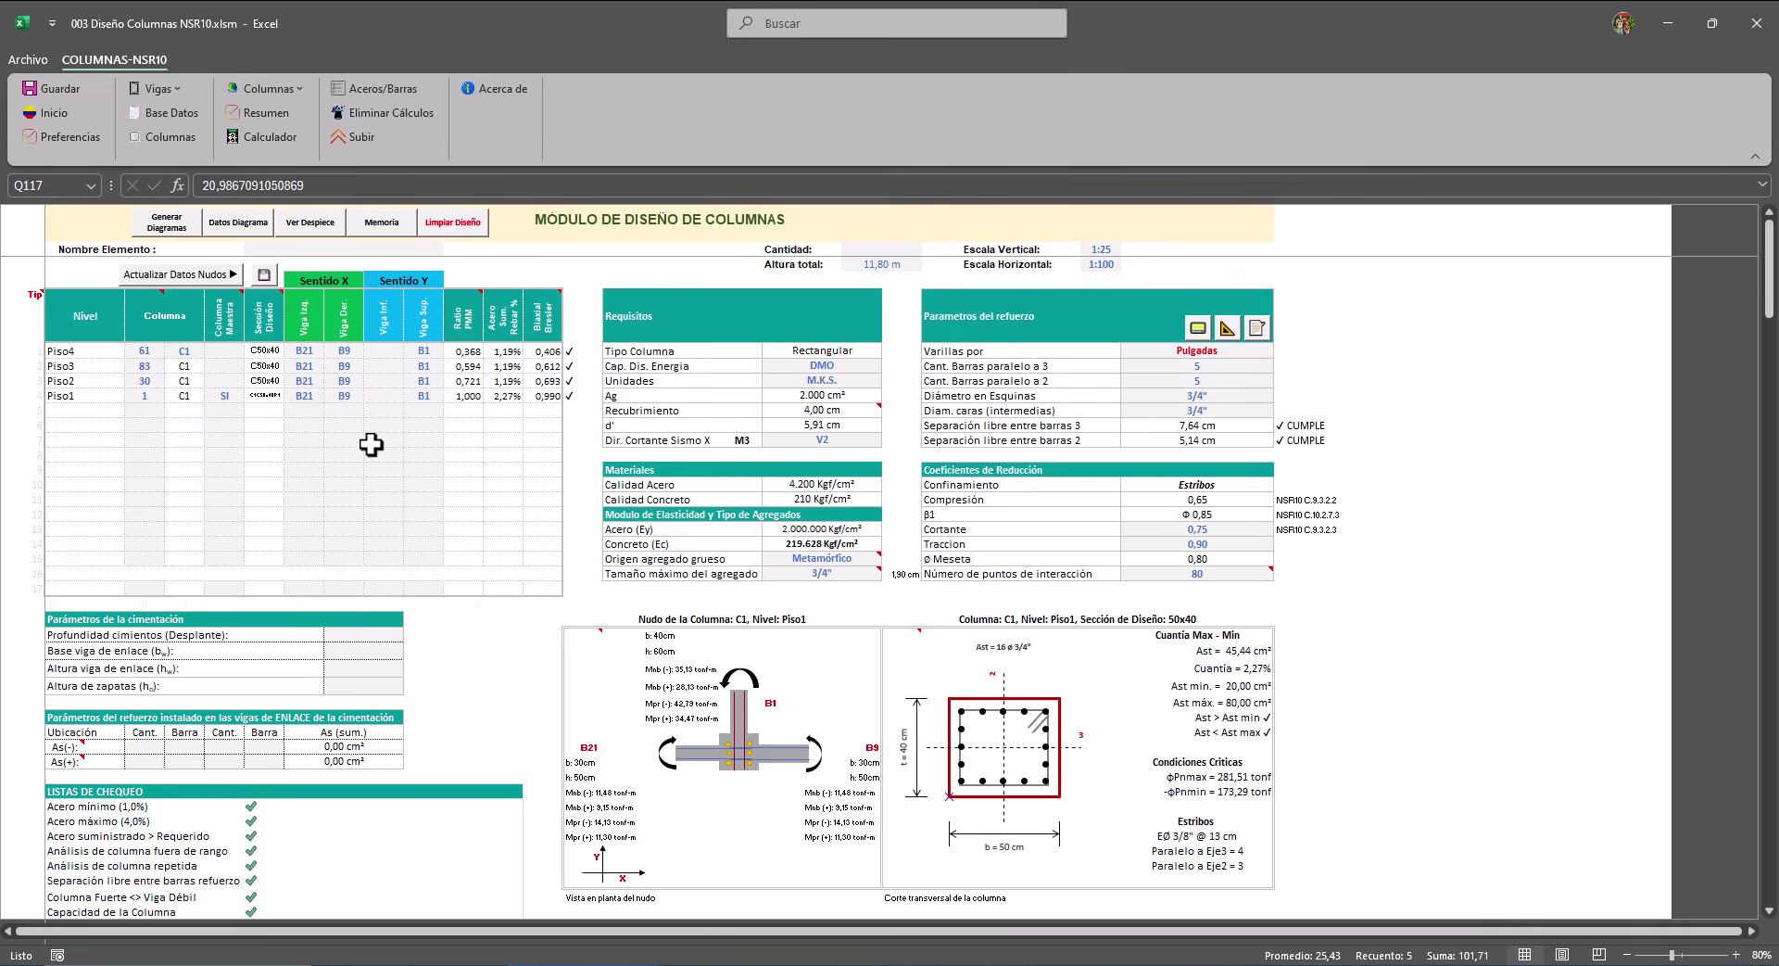
Load column C7 in the design module with Piso1 as the master column.
click(184, 351)
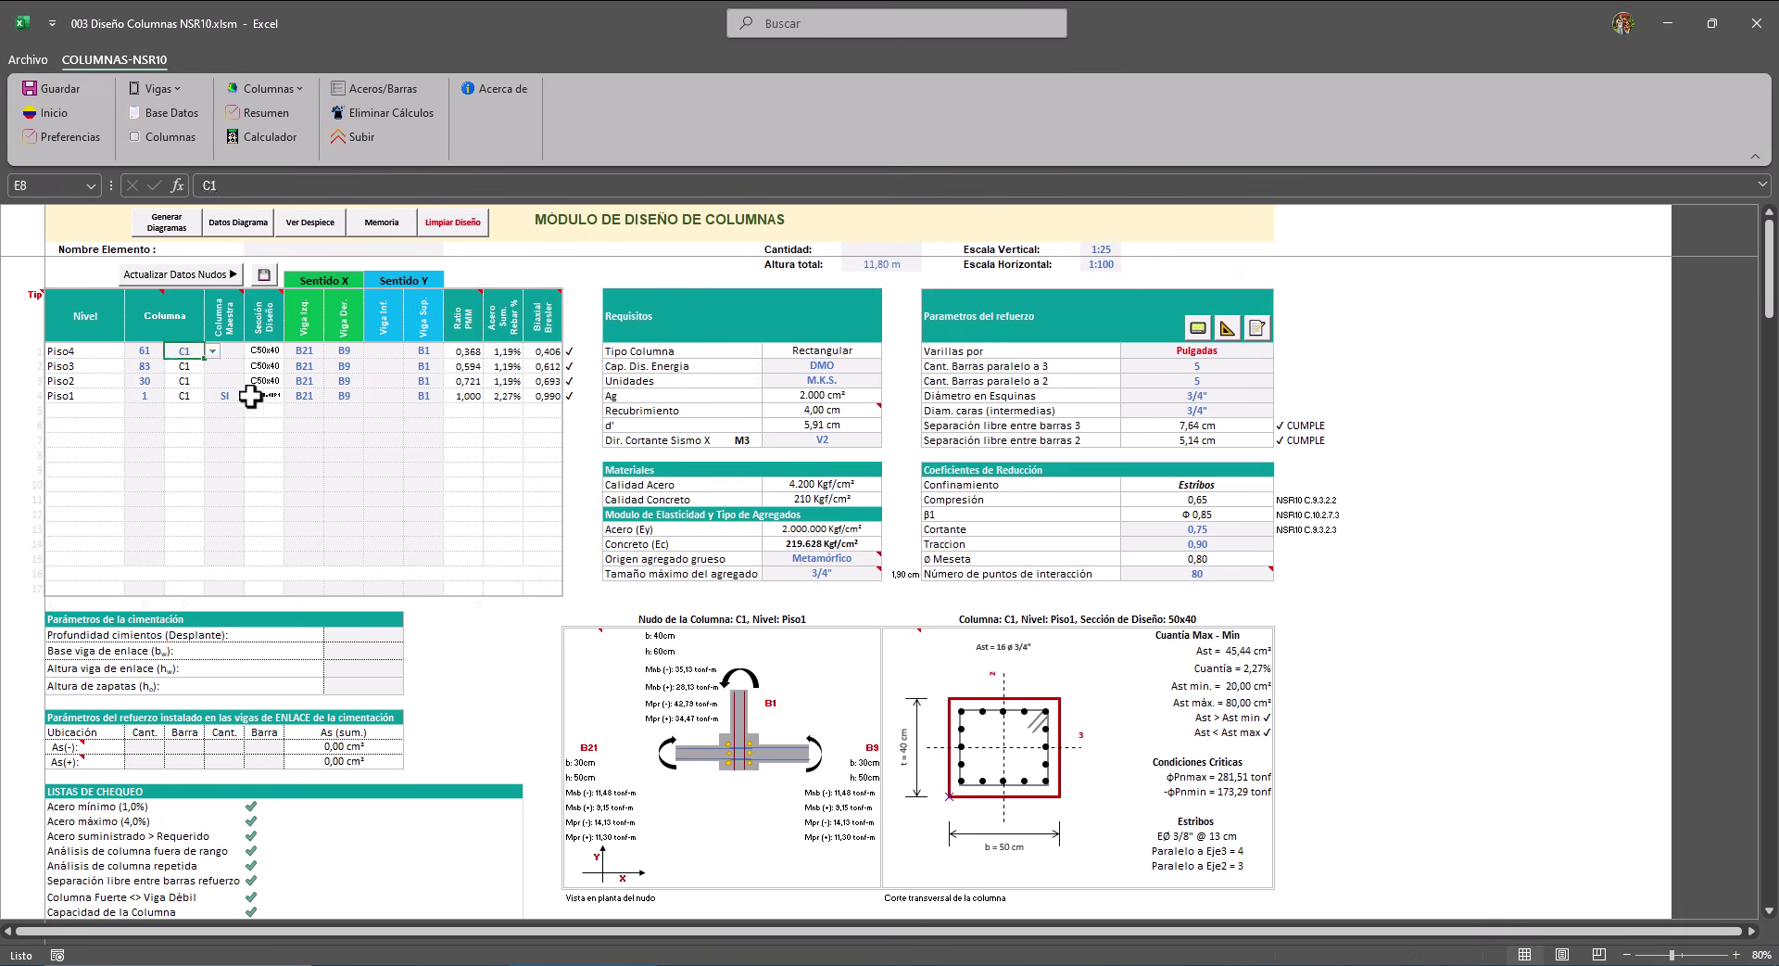
click(213, 351)
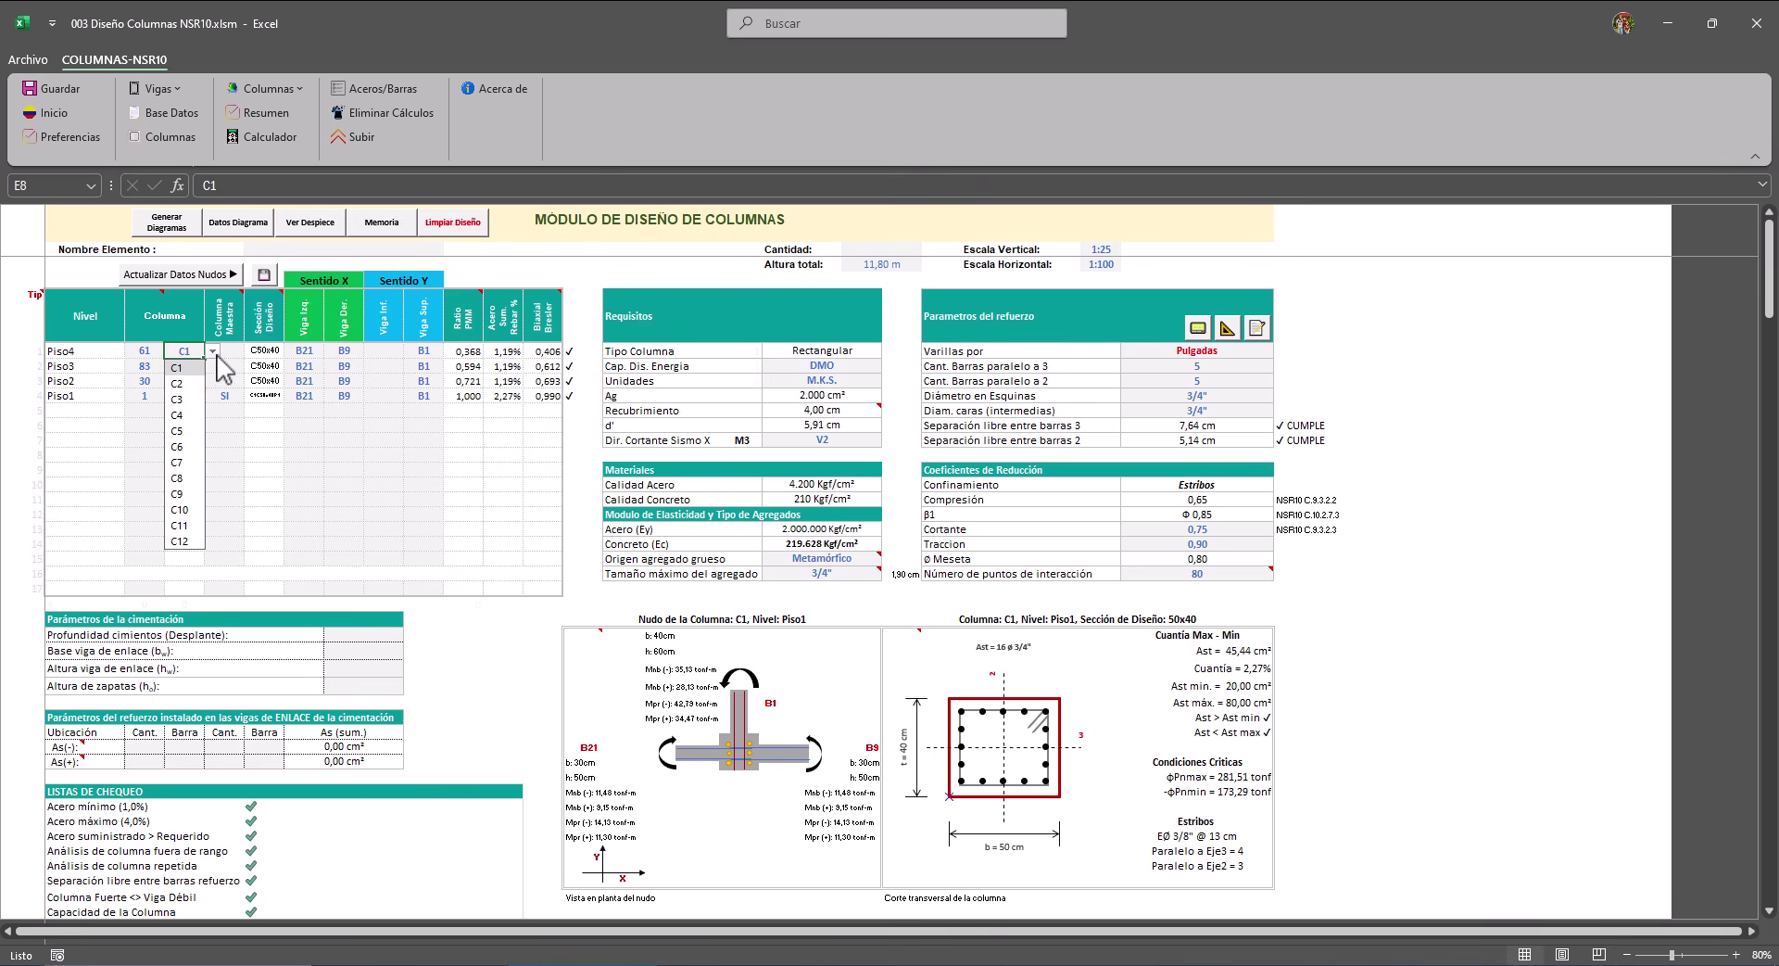
click(185, 462)
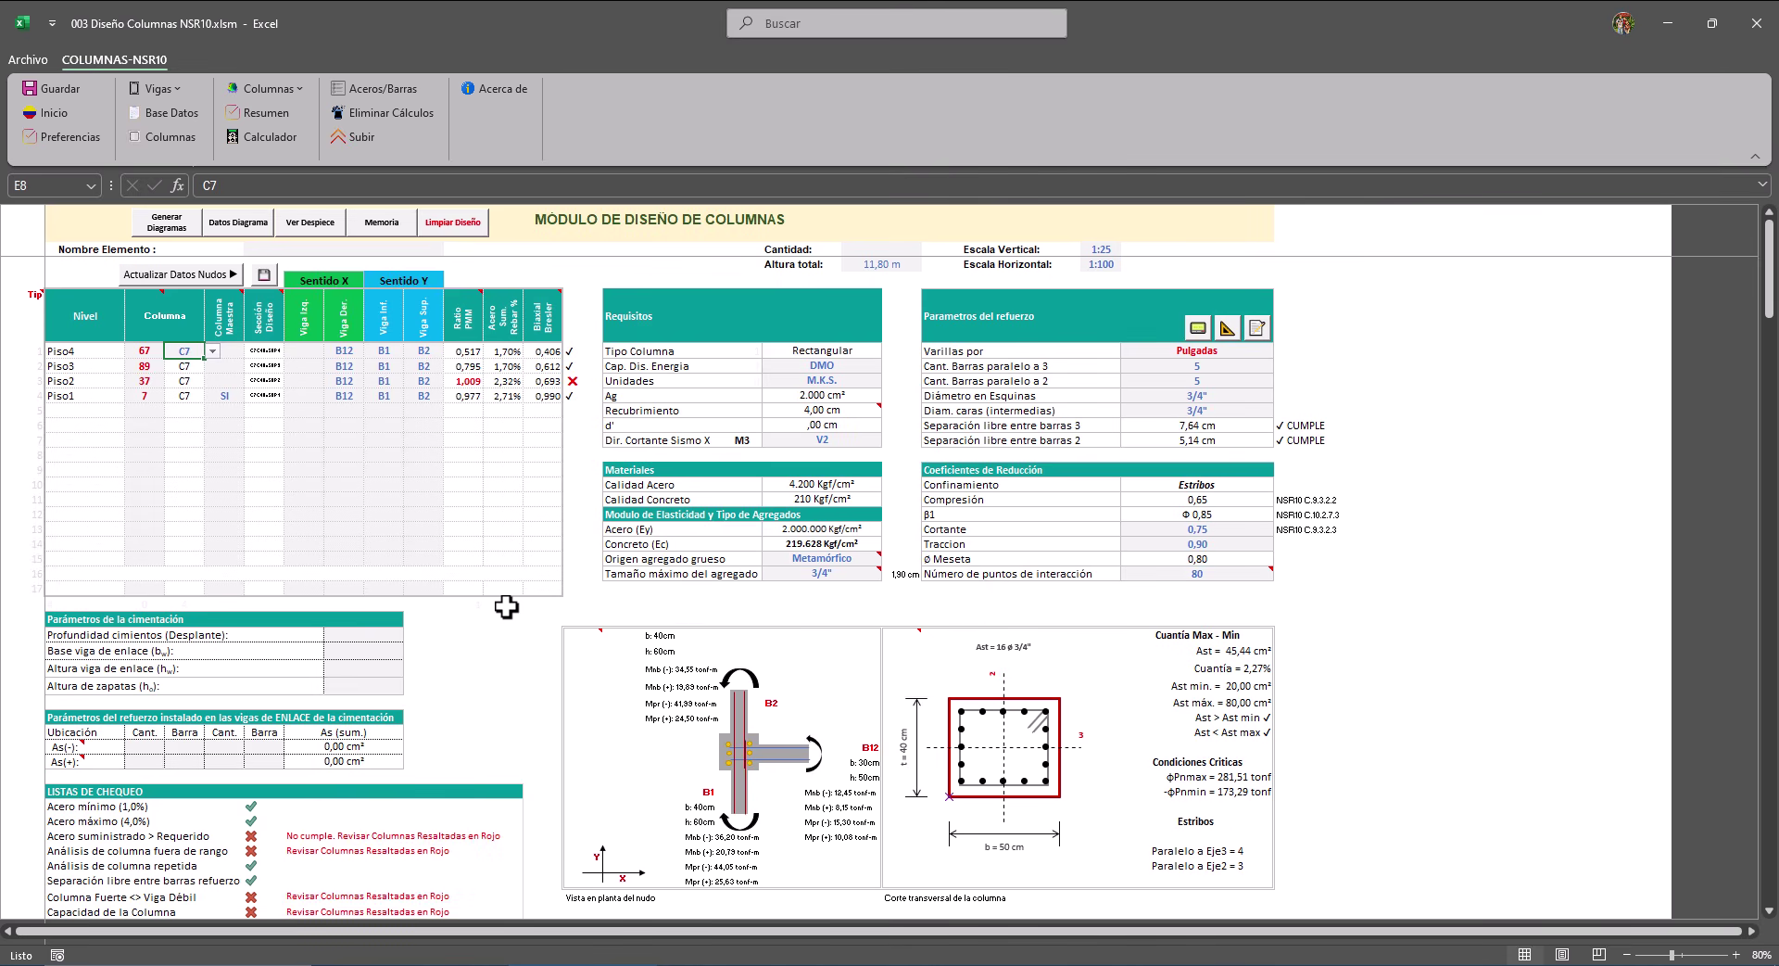
click(224, 394)
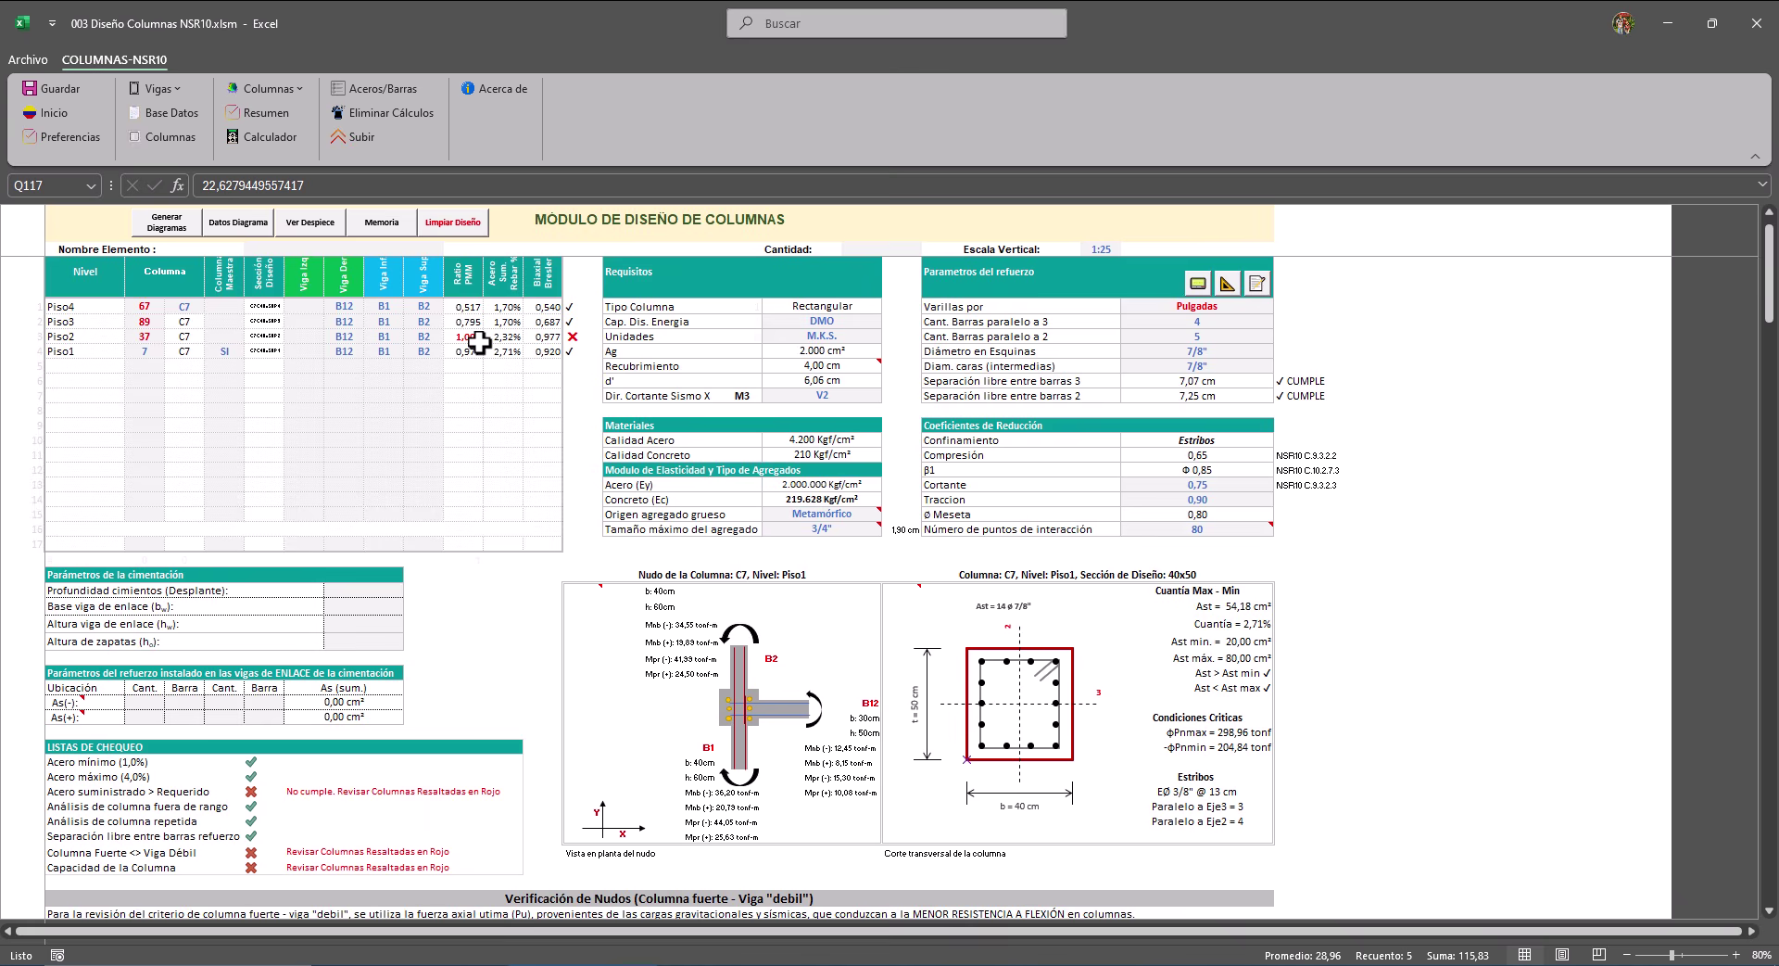
Examine column C7's ratios by level, checklists and strong column-weak beam analyses in both local axis directions.
scroll(480, 341, up, 1)
mouse_move(461, 318)
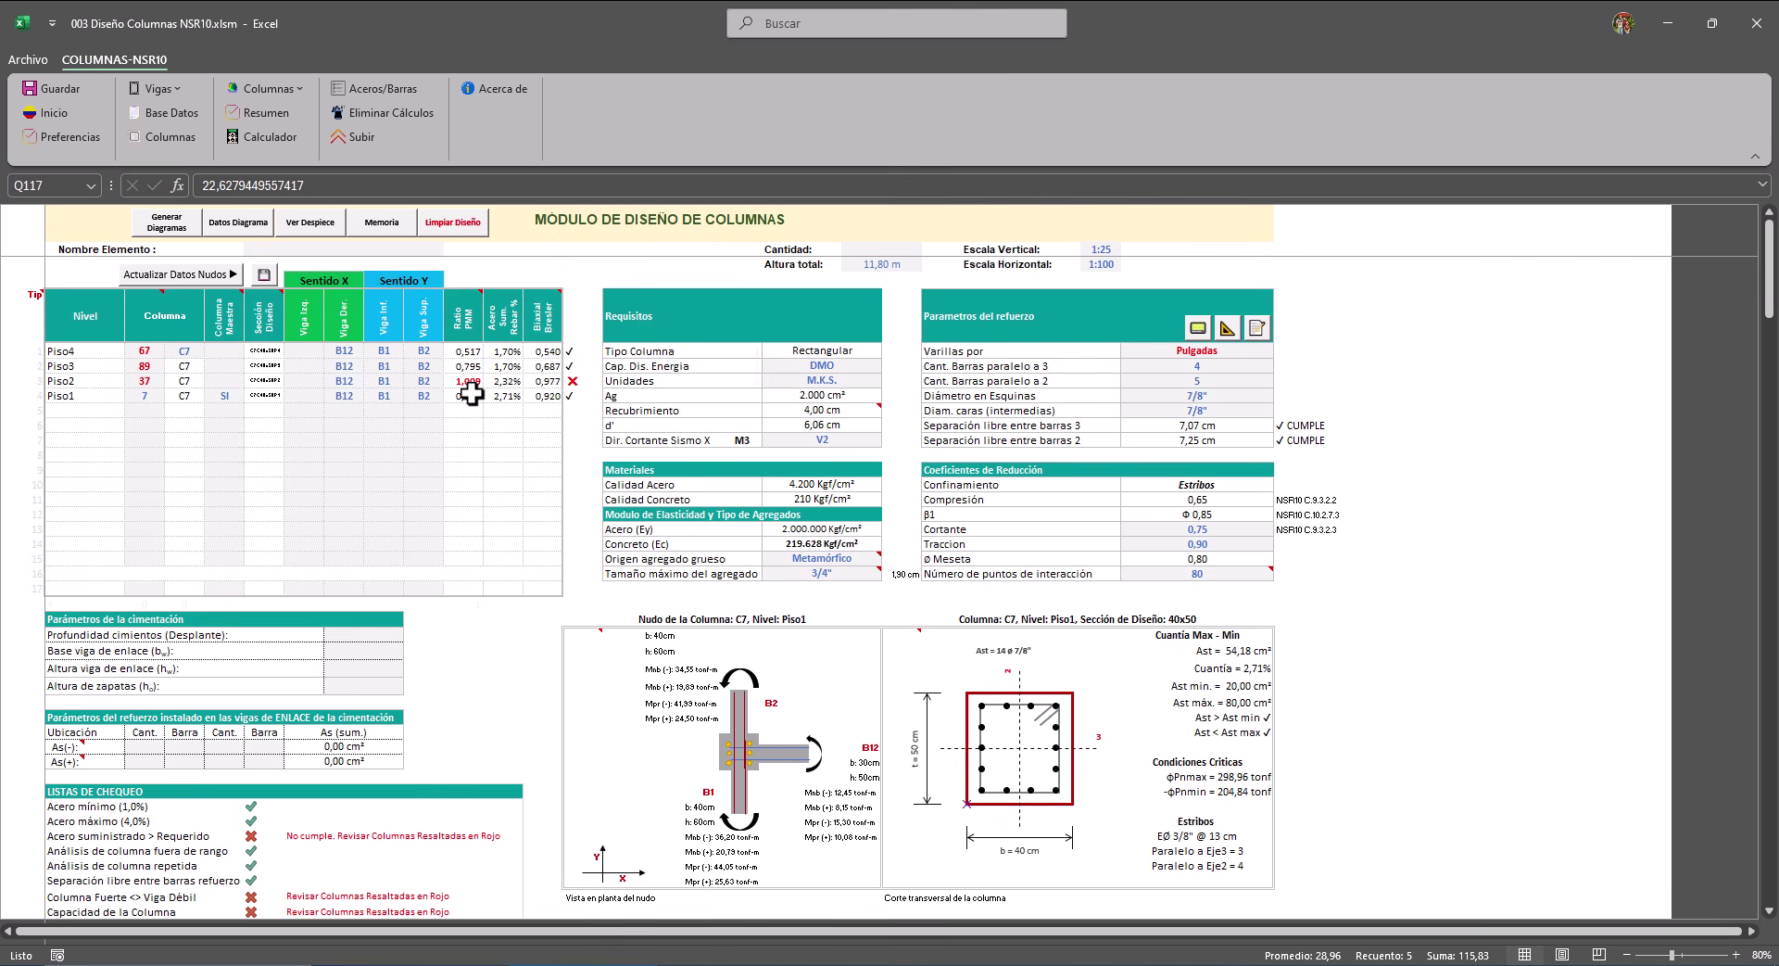
scroll(420, 645, down, 2)
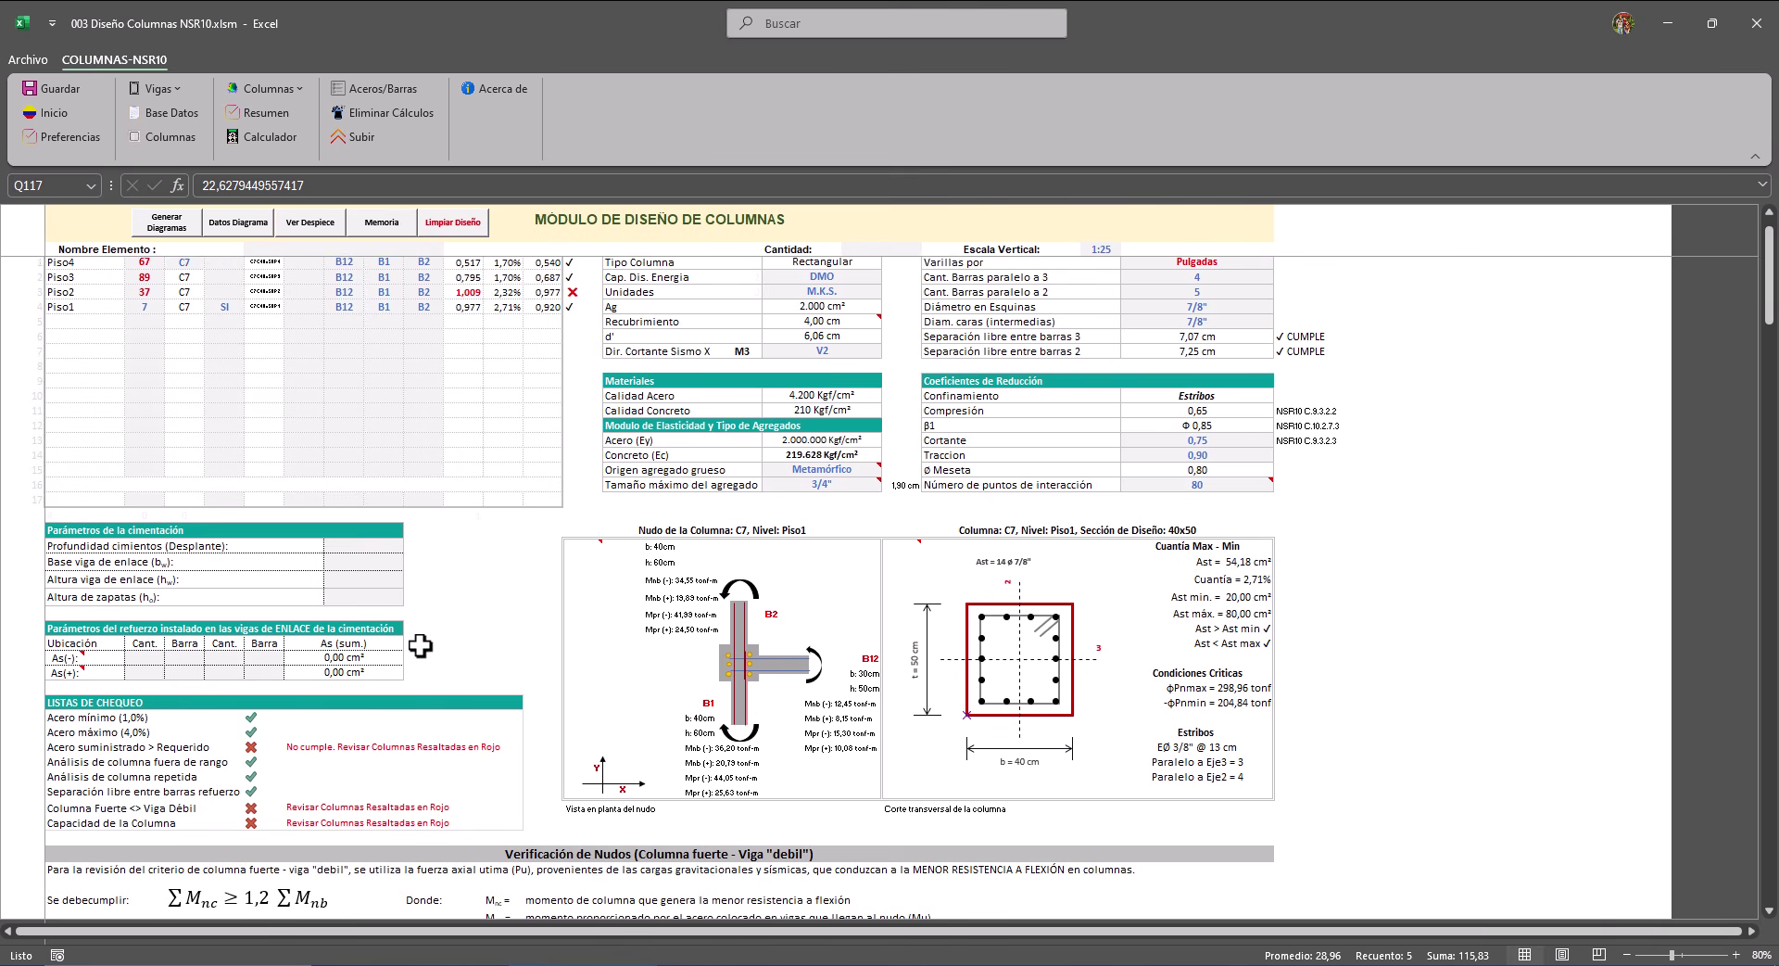
scroll(420, 646, down, 1)
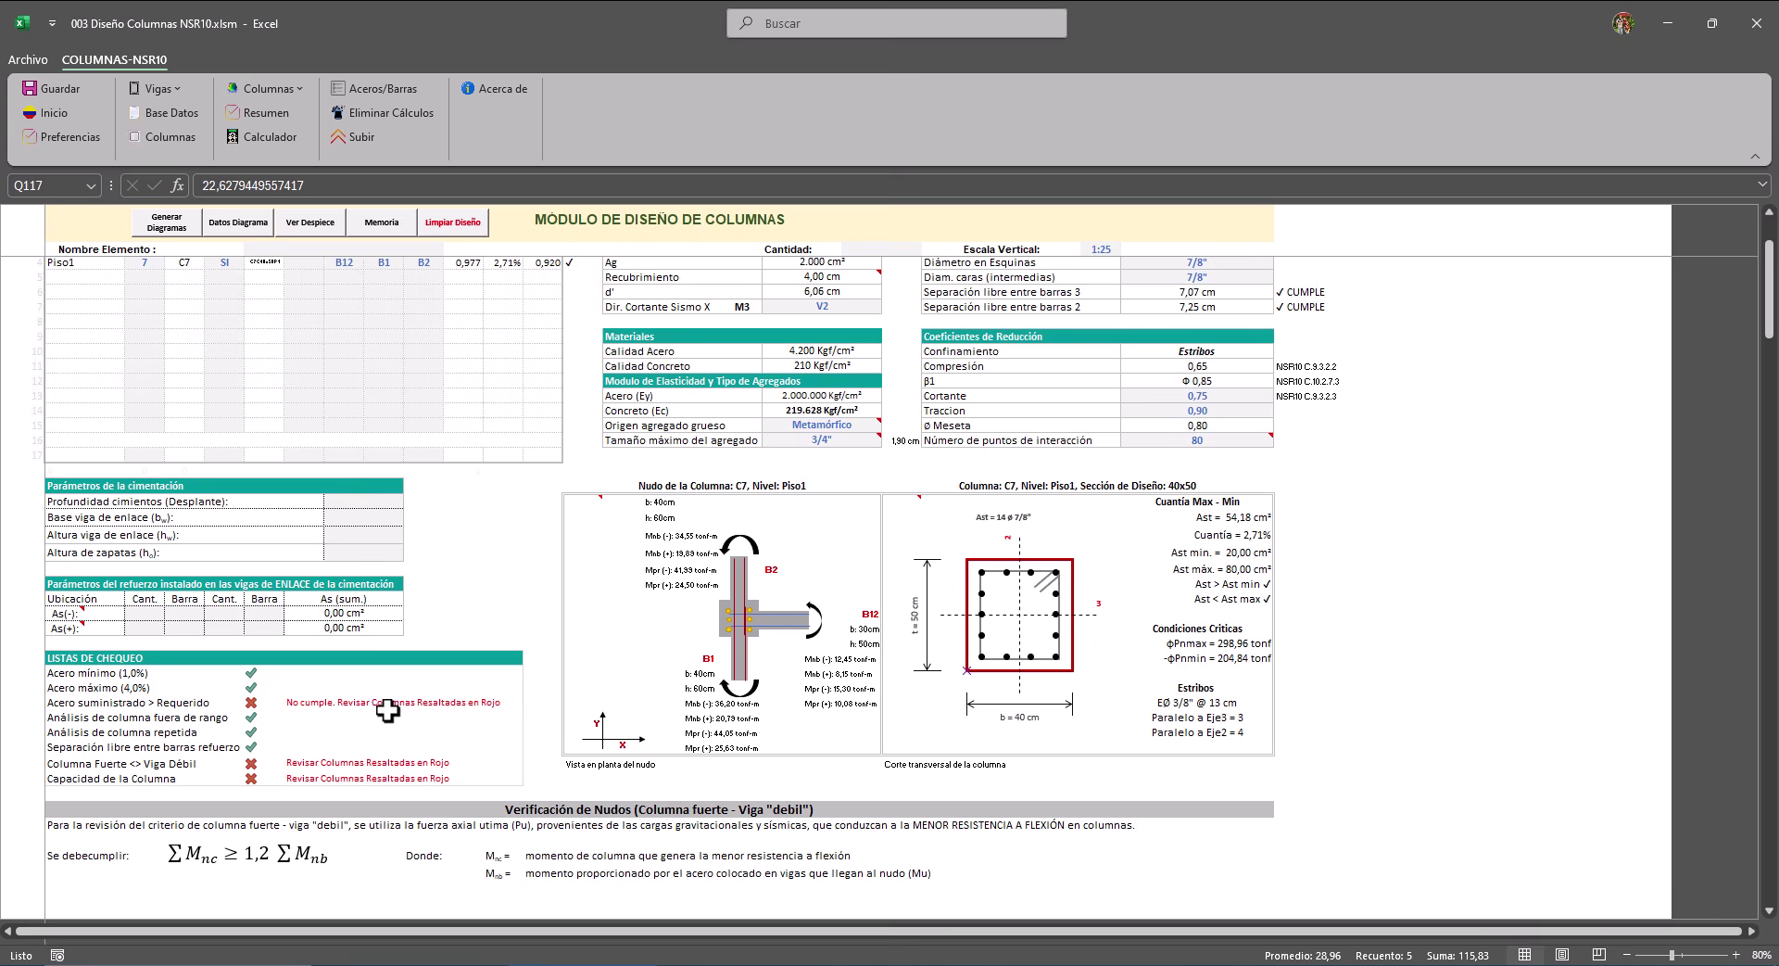
scroll(387, 710, down, 1)
scroll(468, 695, down, 8)
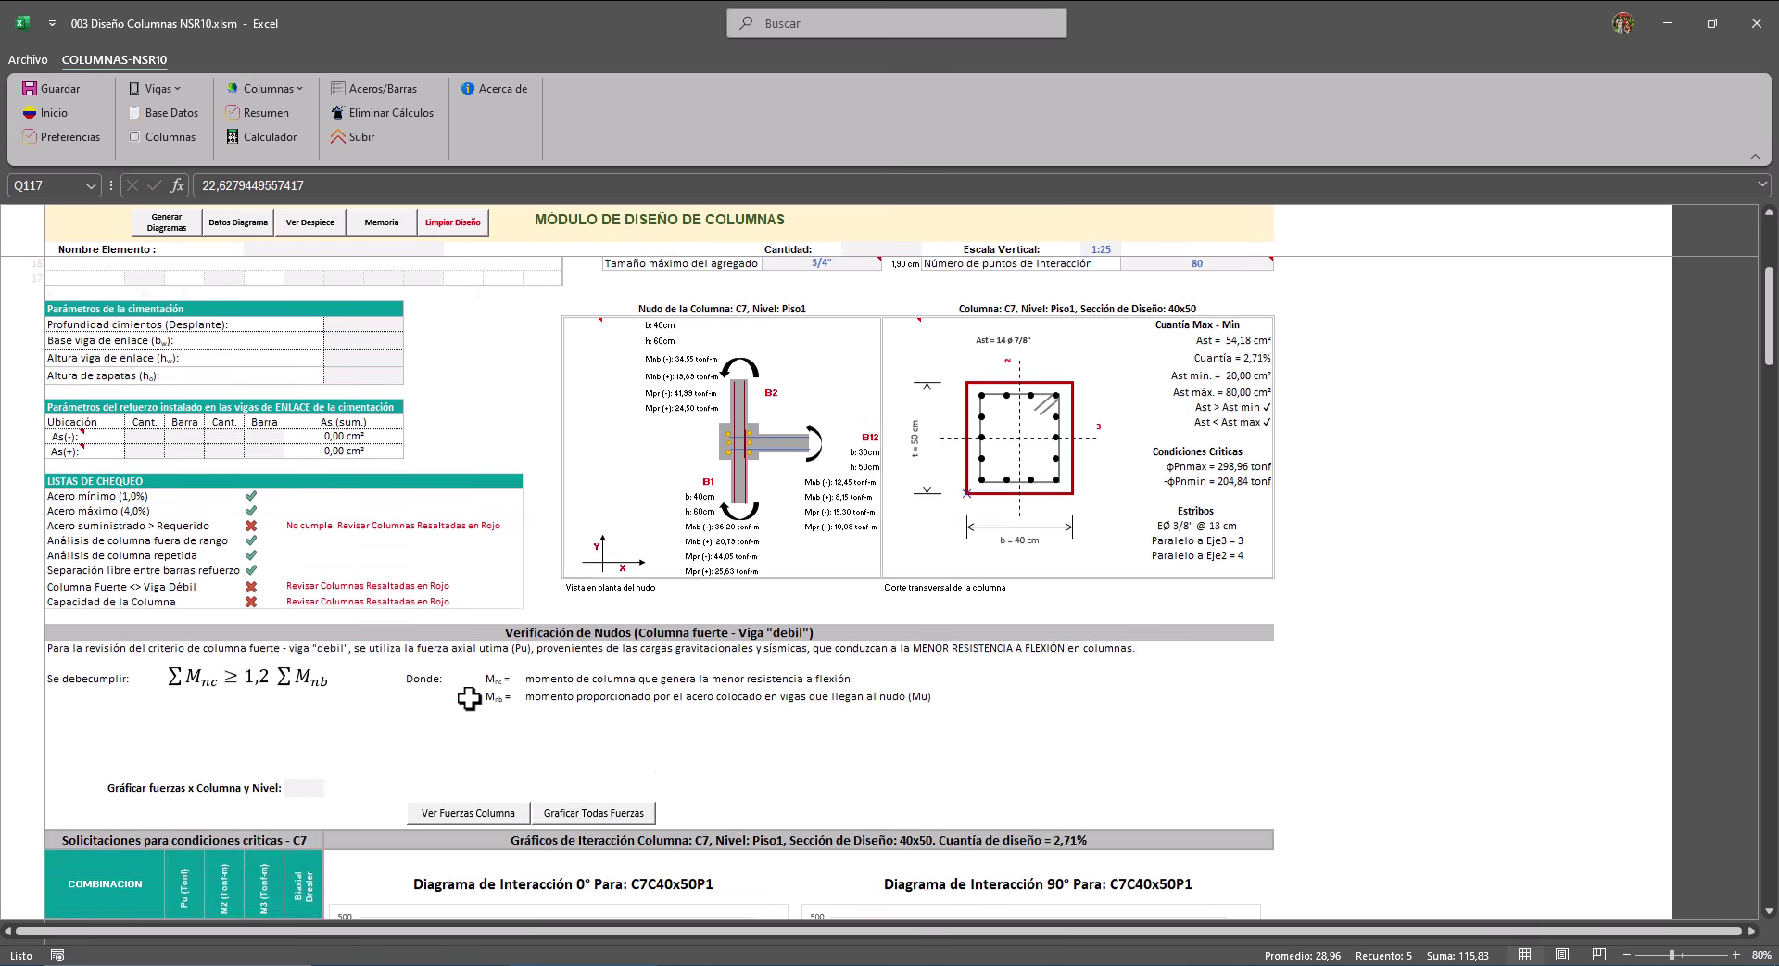
scroll(469, 612, up, 12)
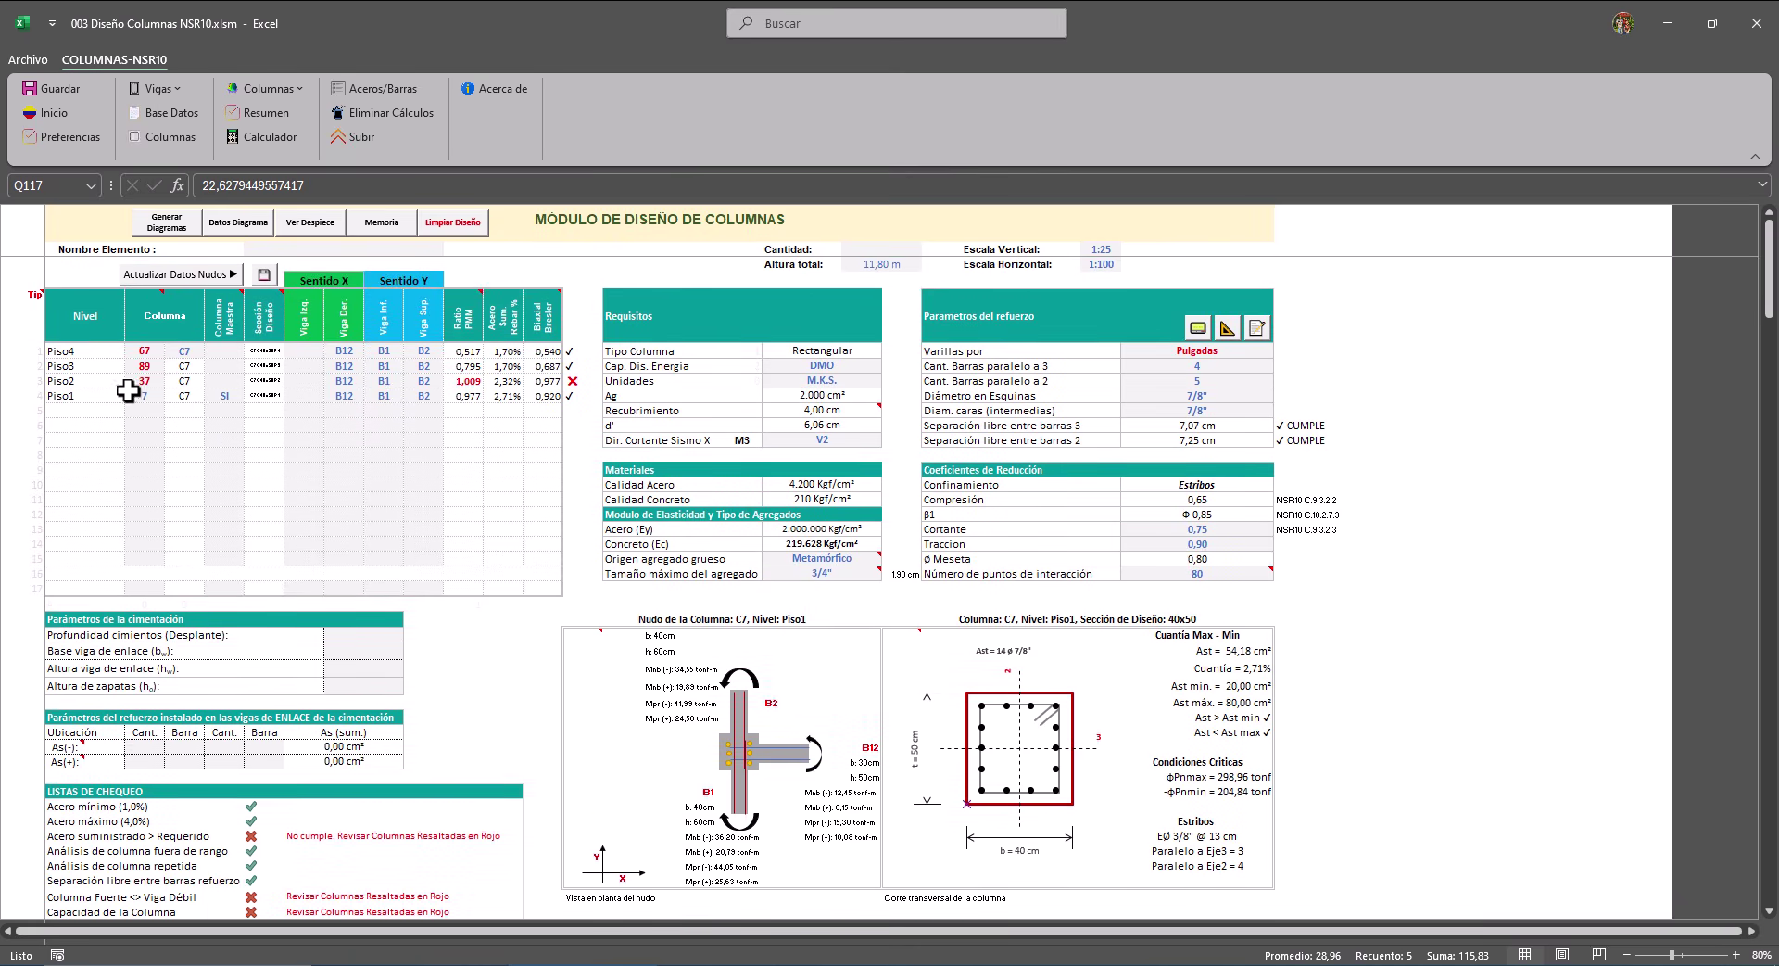
scroll(485, 707, down, 8)
scroll(483, 711, down, 15)
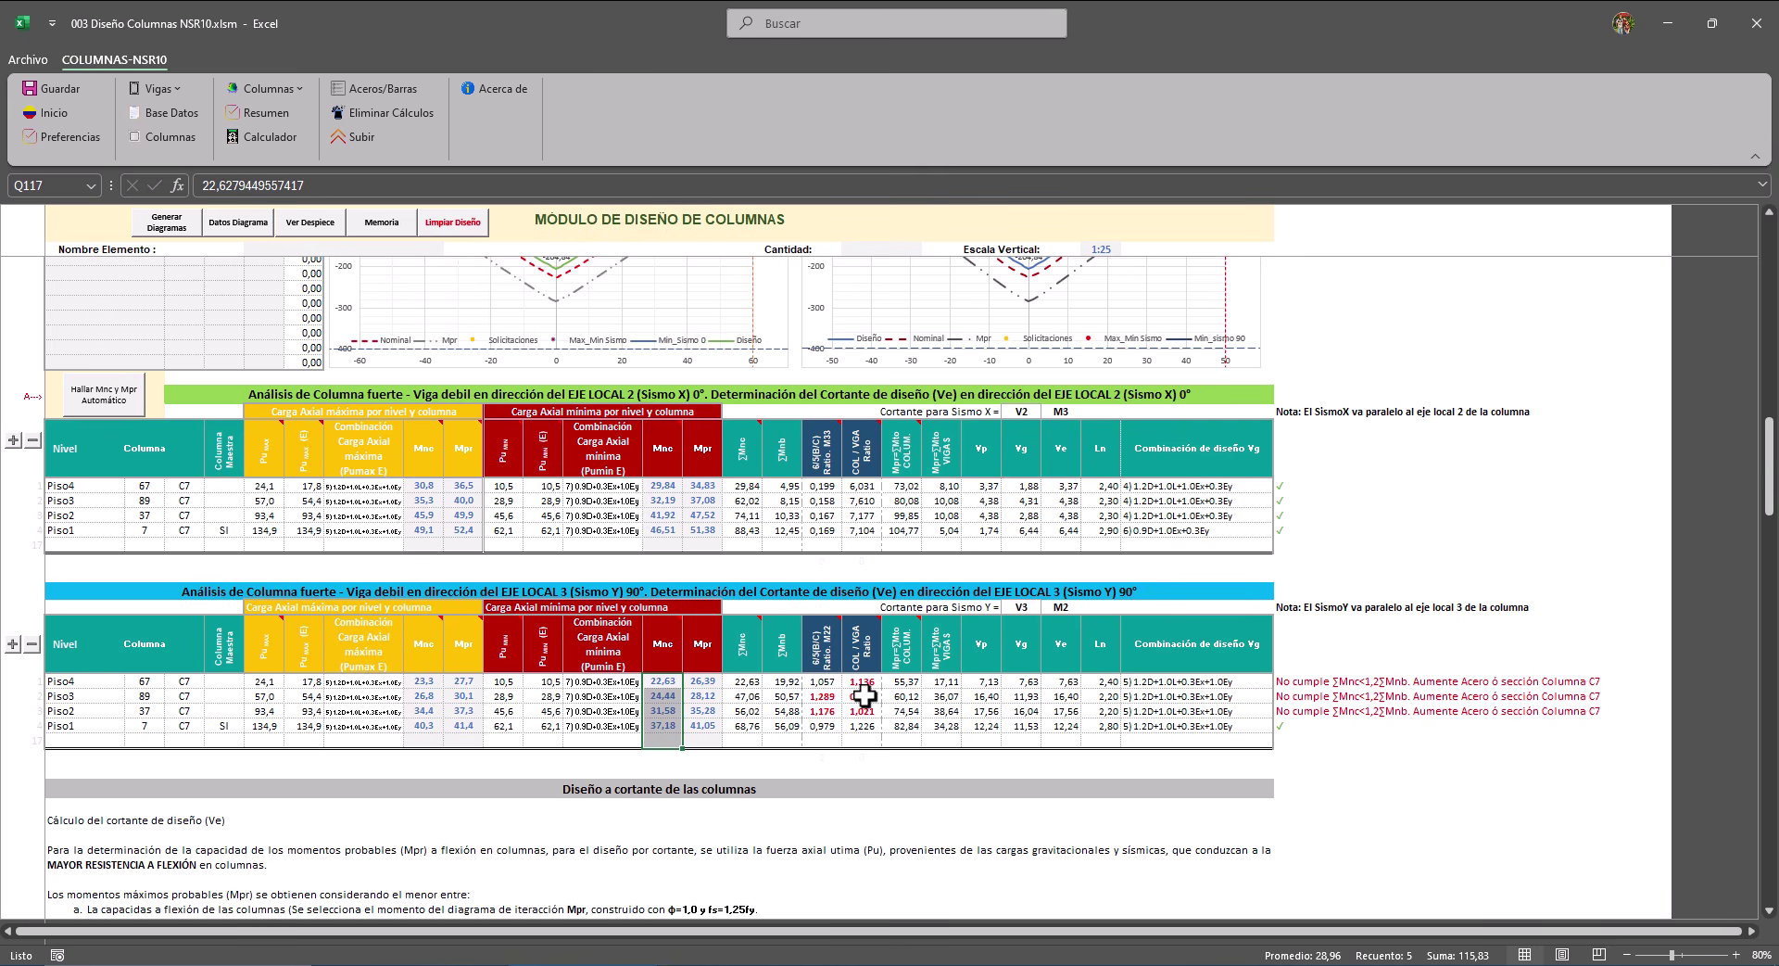
scroll(863, 695, up, 15)
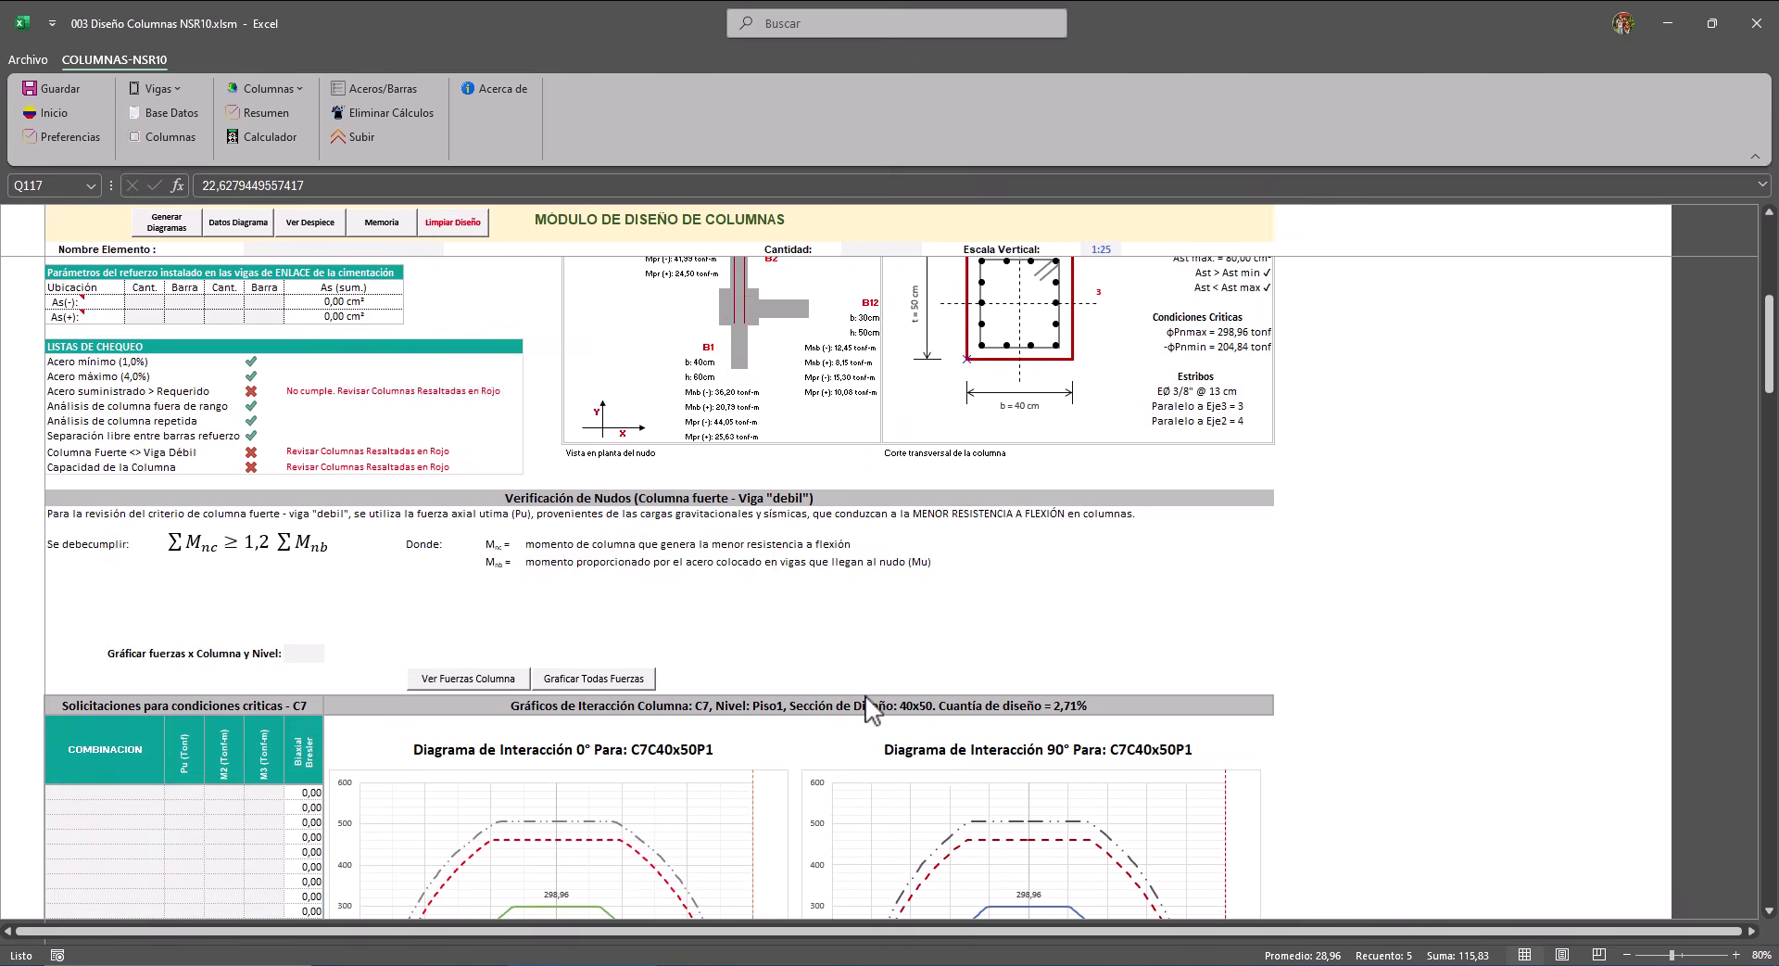
scroll(864, 695, up, 5)
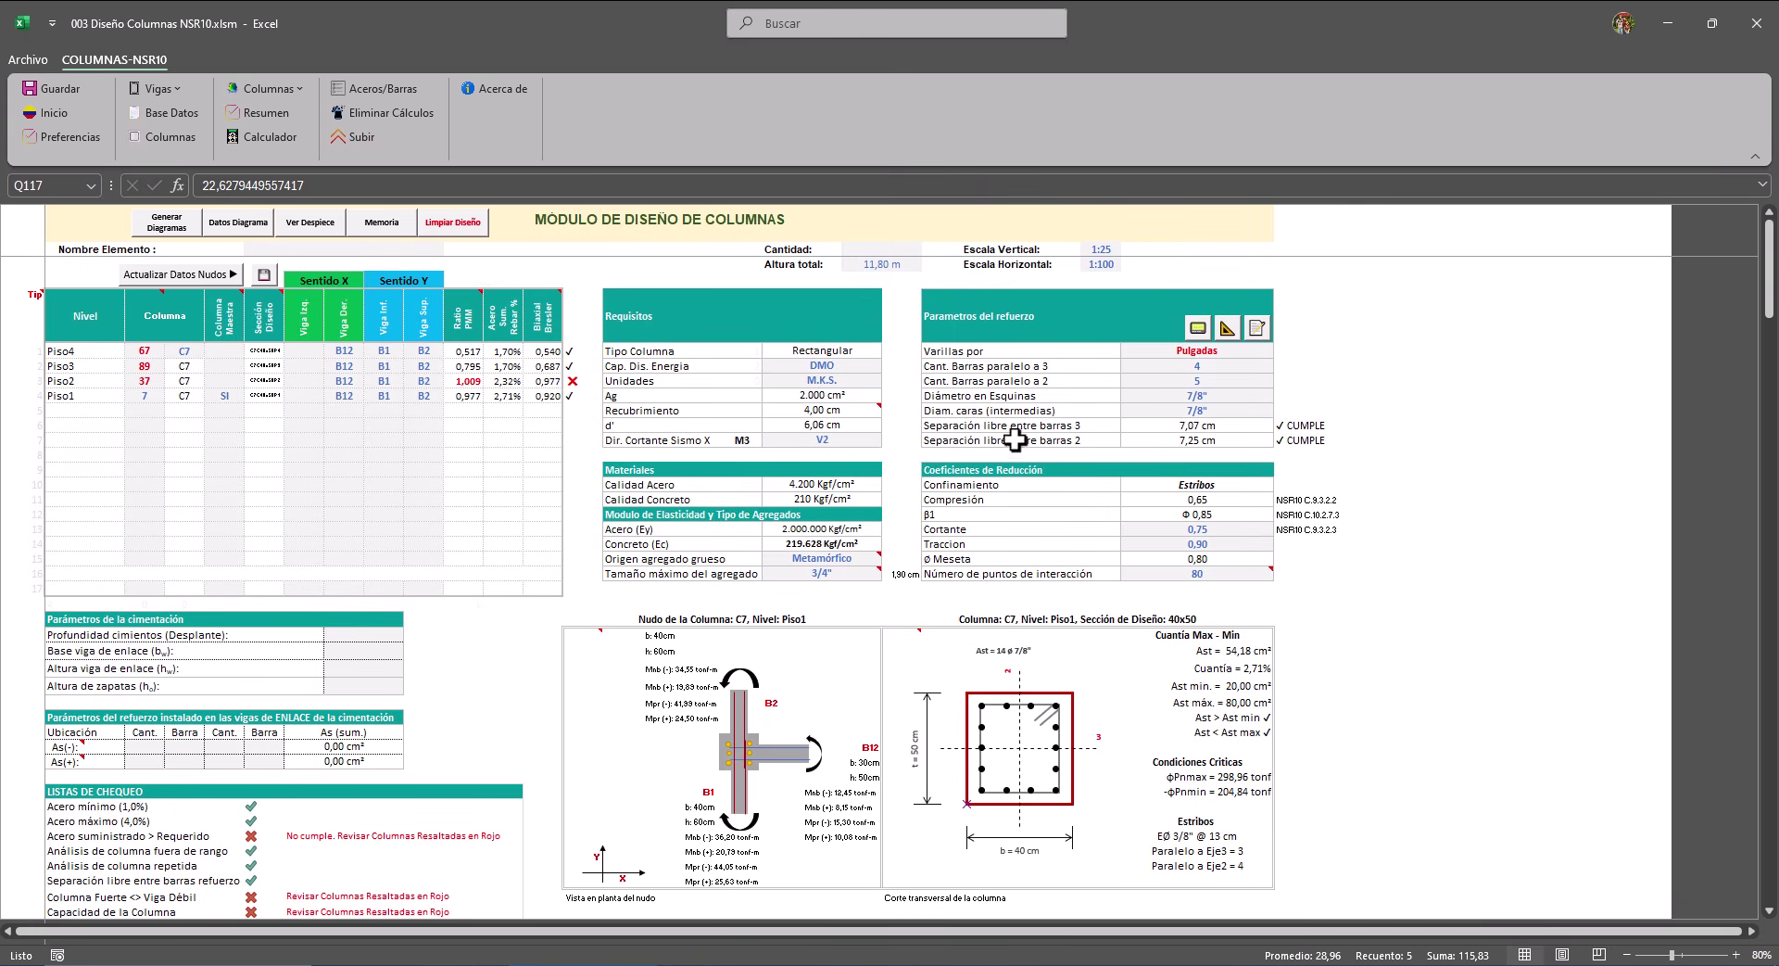
scroll(500, 556, down, 9)
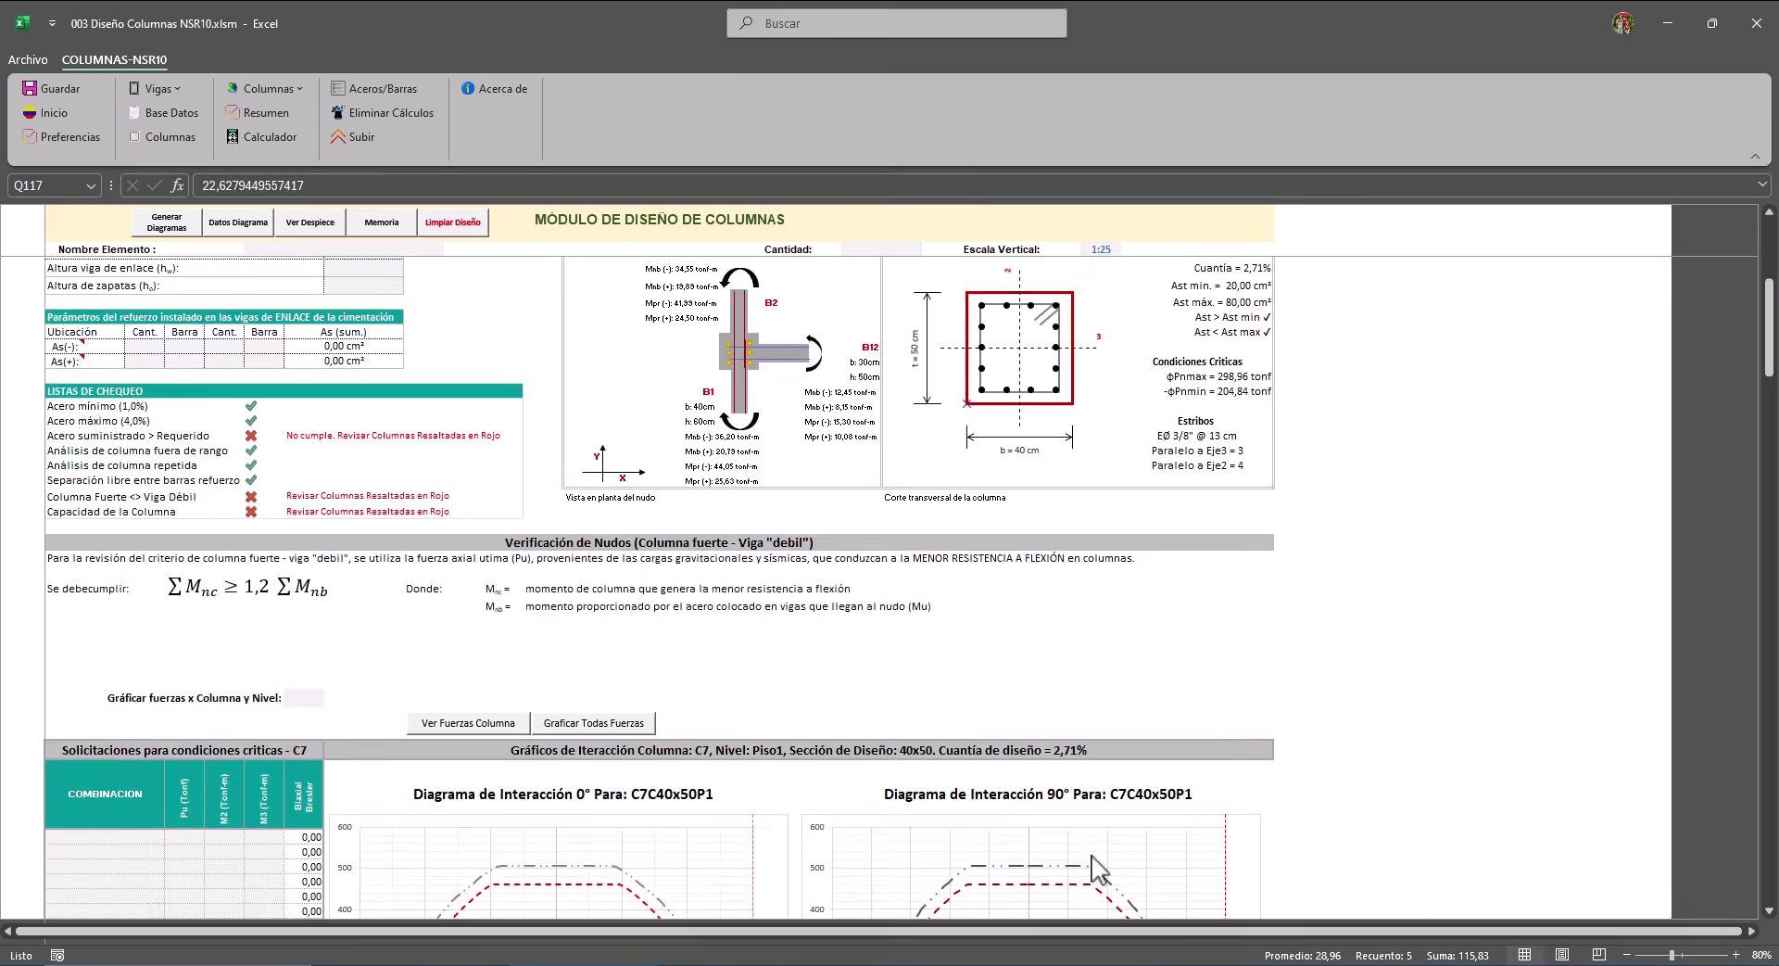
scroll(466, 570, up, 11)
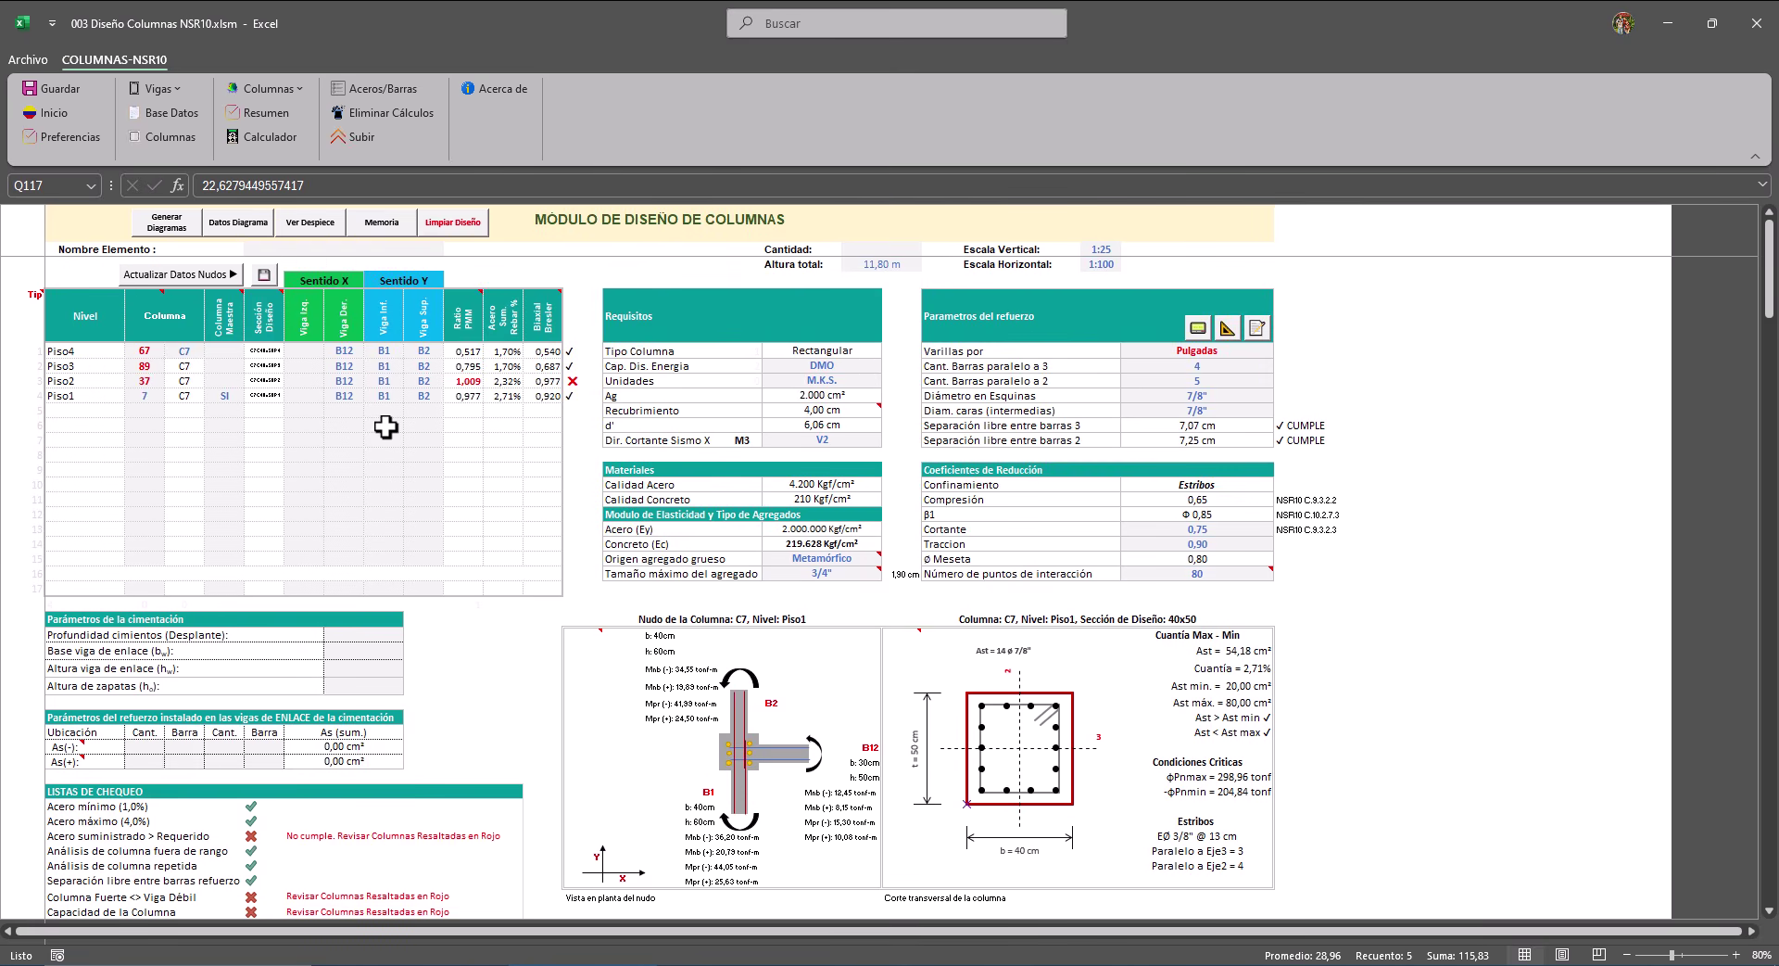
scroll(381, 427, down, 6)
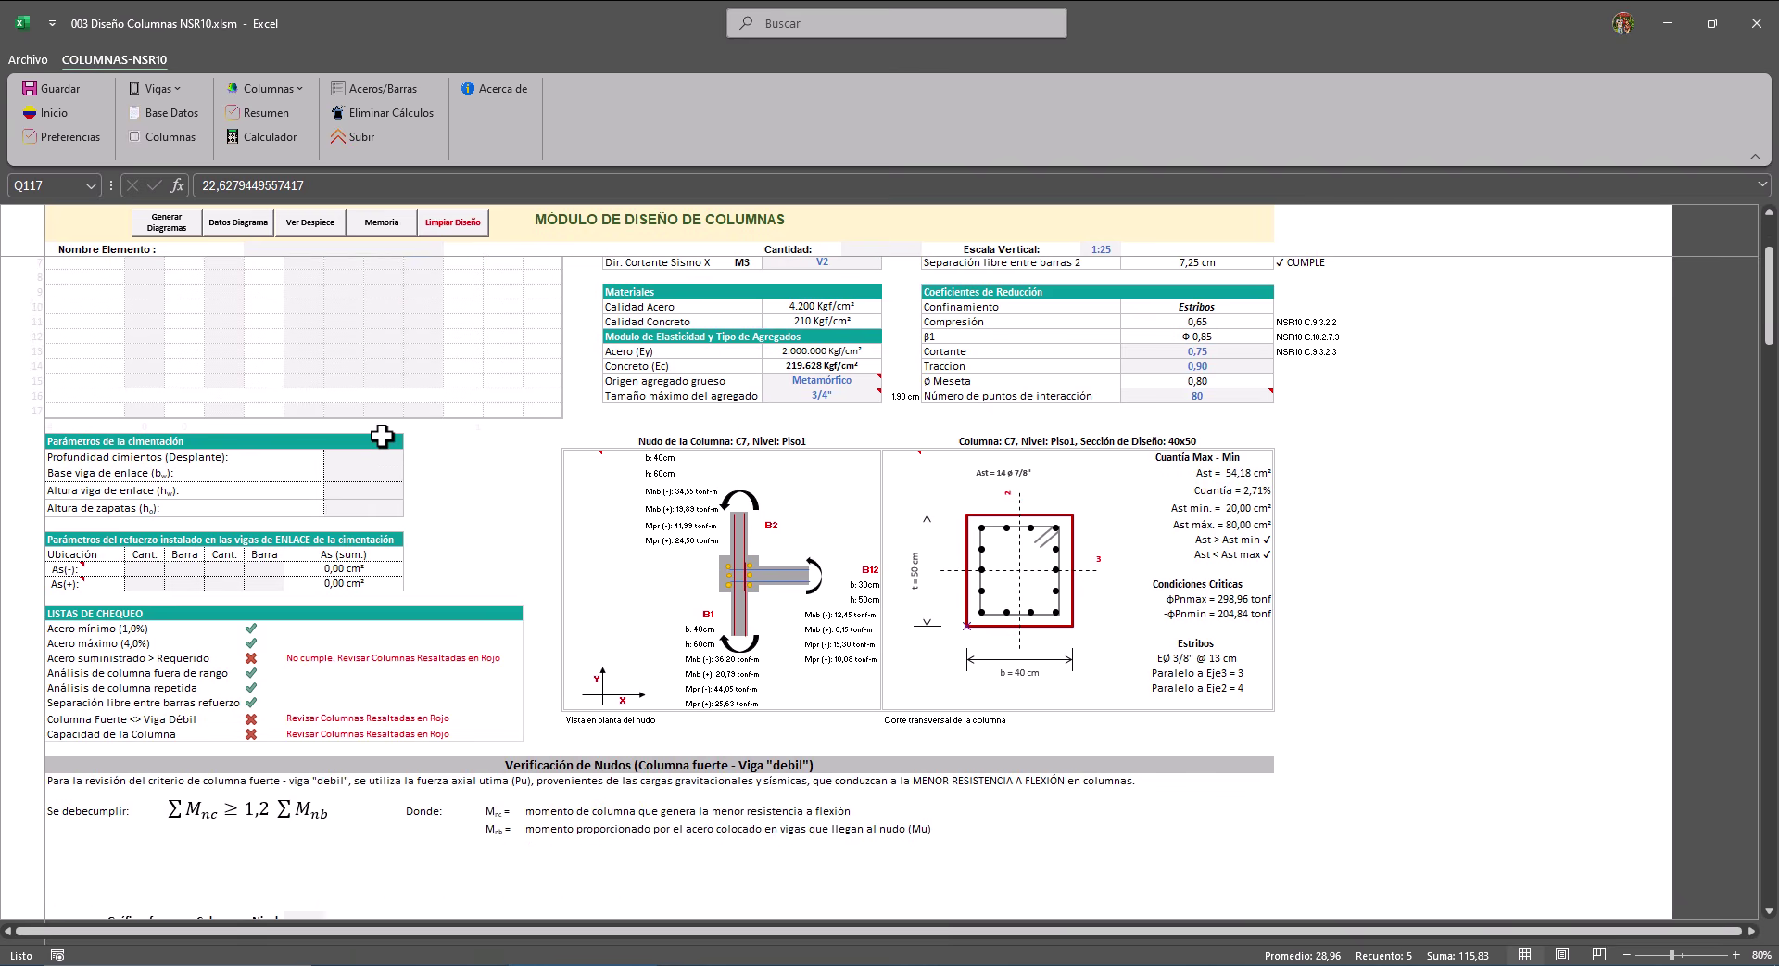
scroll(381, 436, up, 6)
Load column C8 in the design module with Piso1 as the master column.
click(197, 352)
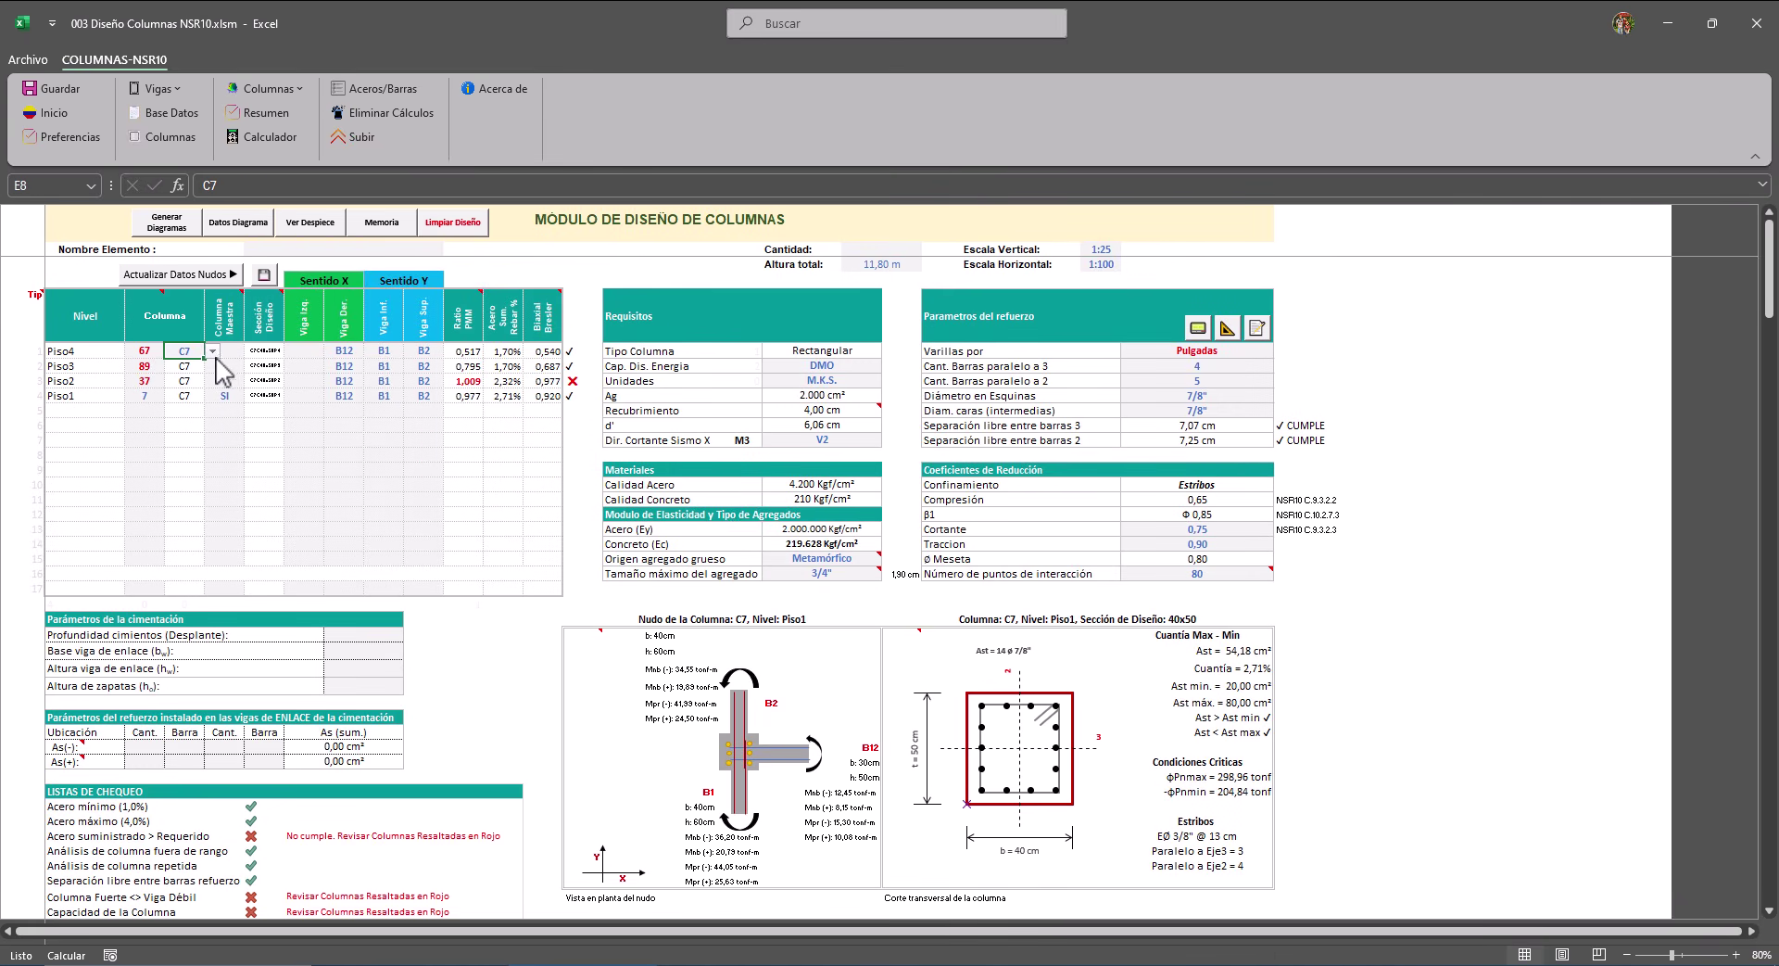
click(214, 351)
click(183, 482)
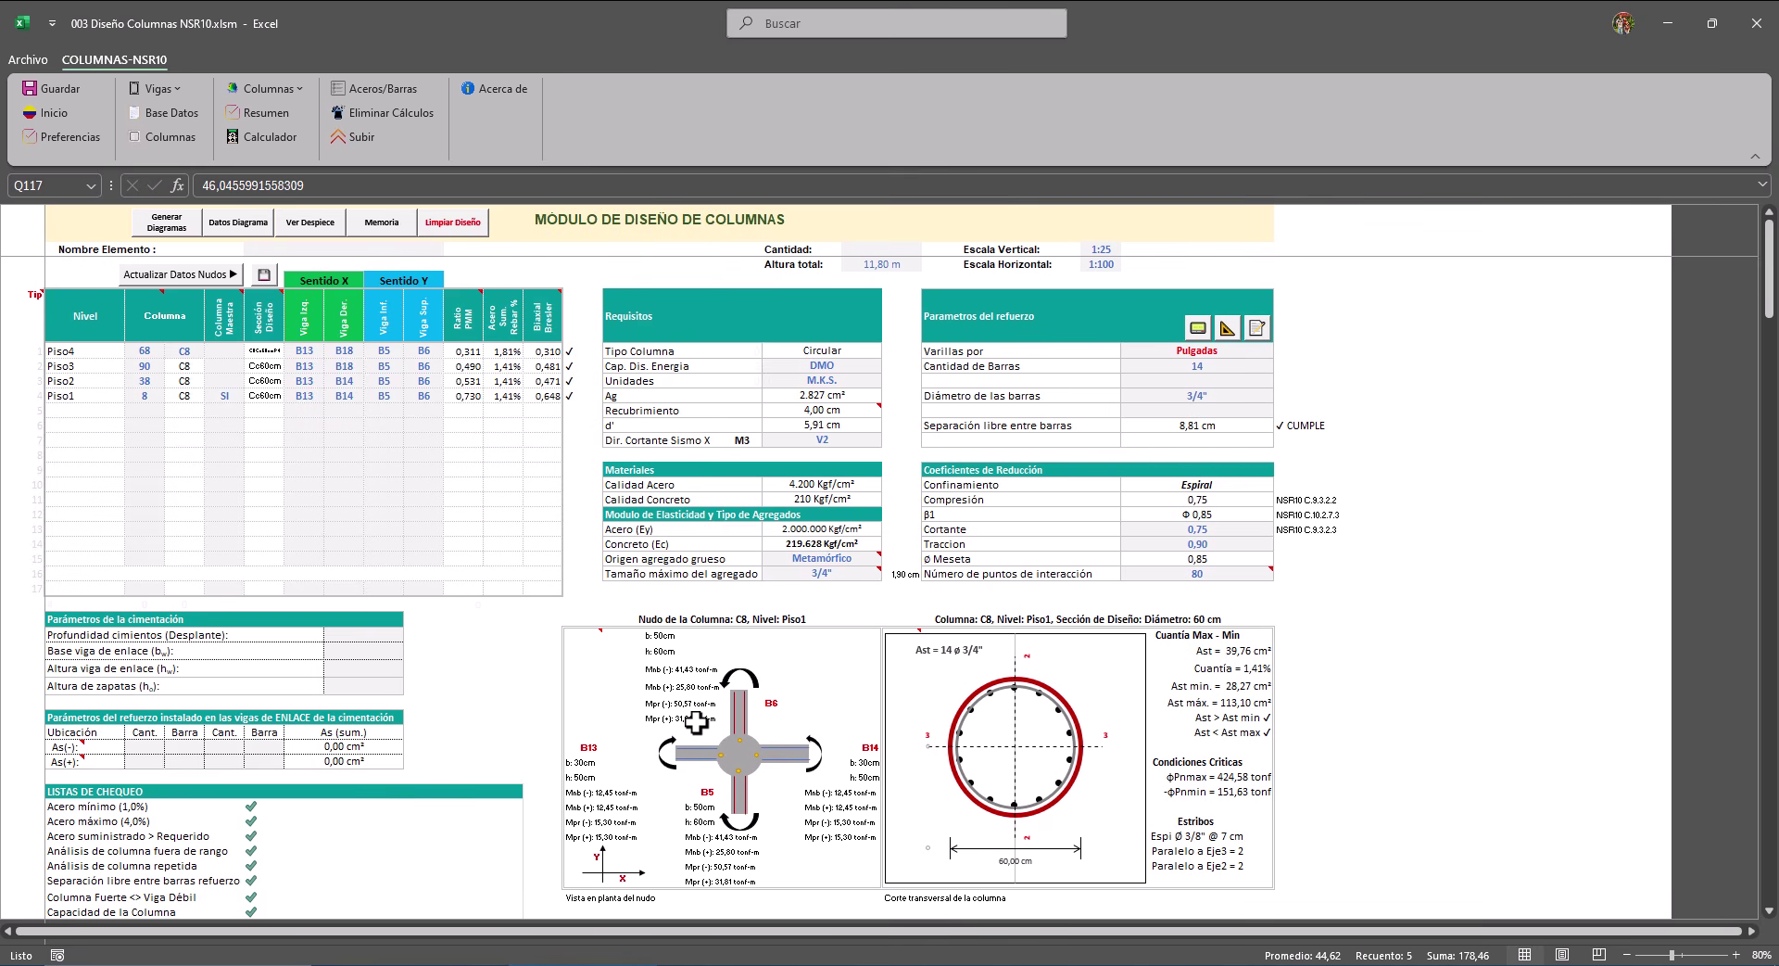
Examine column C8's checklists, interaction diagrams, strong column-weak beam analyses and shear design tables.
scroll(695, 720, down, 15)
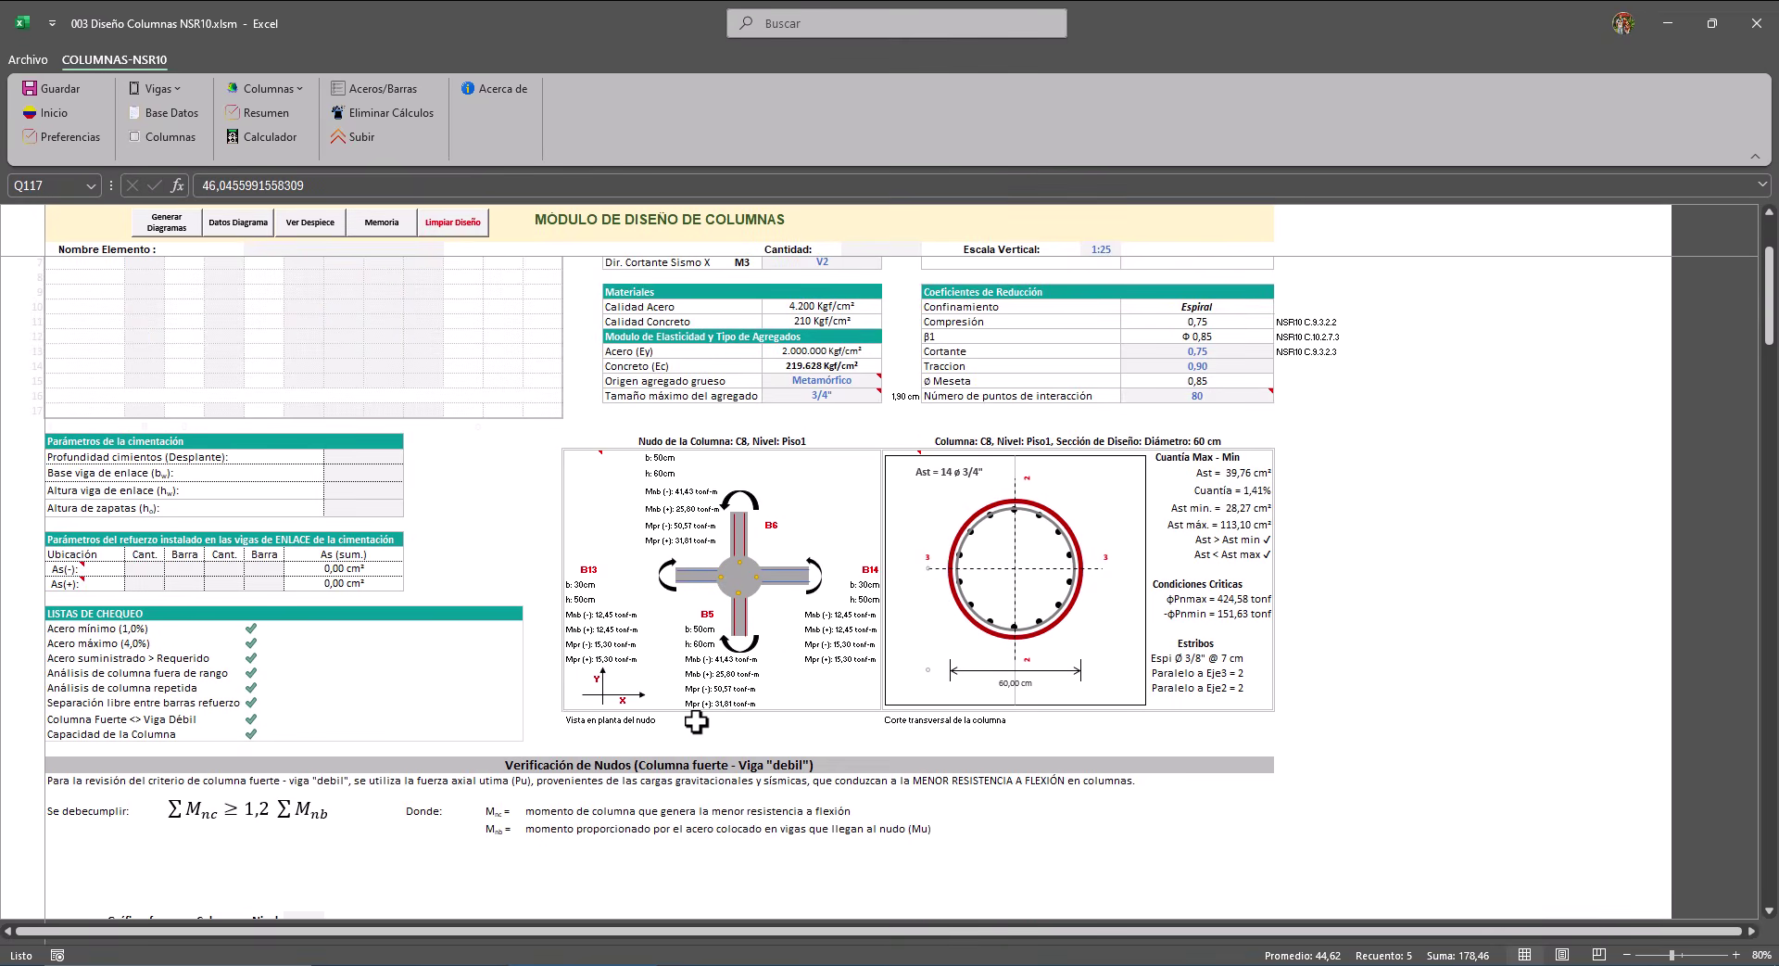
scroll(696, 721, down, 10)
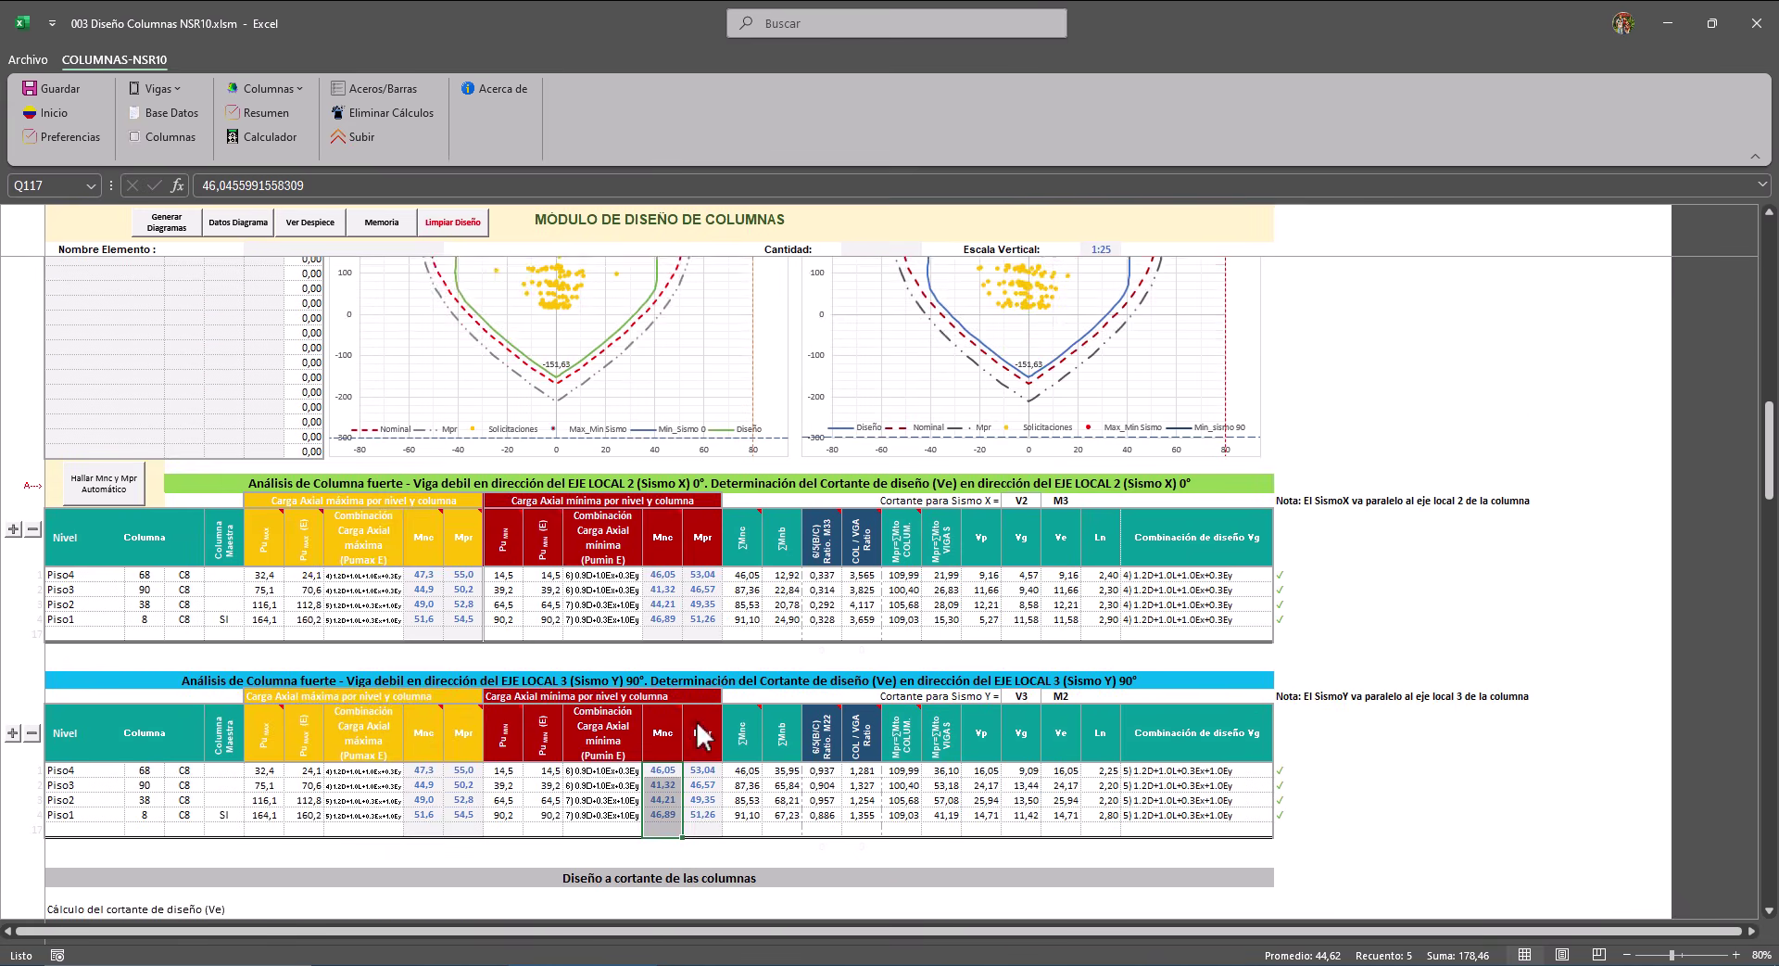
scroll(908, 664, down, 9)
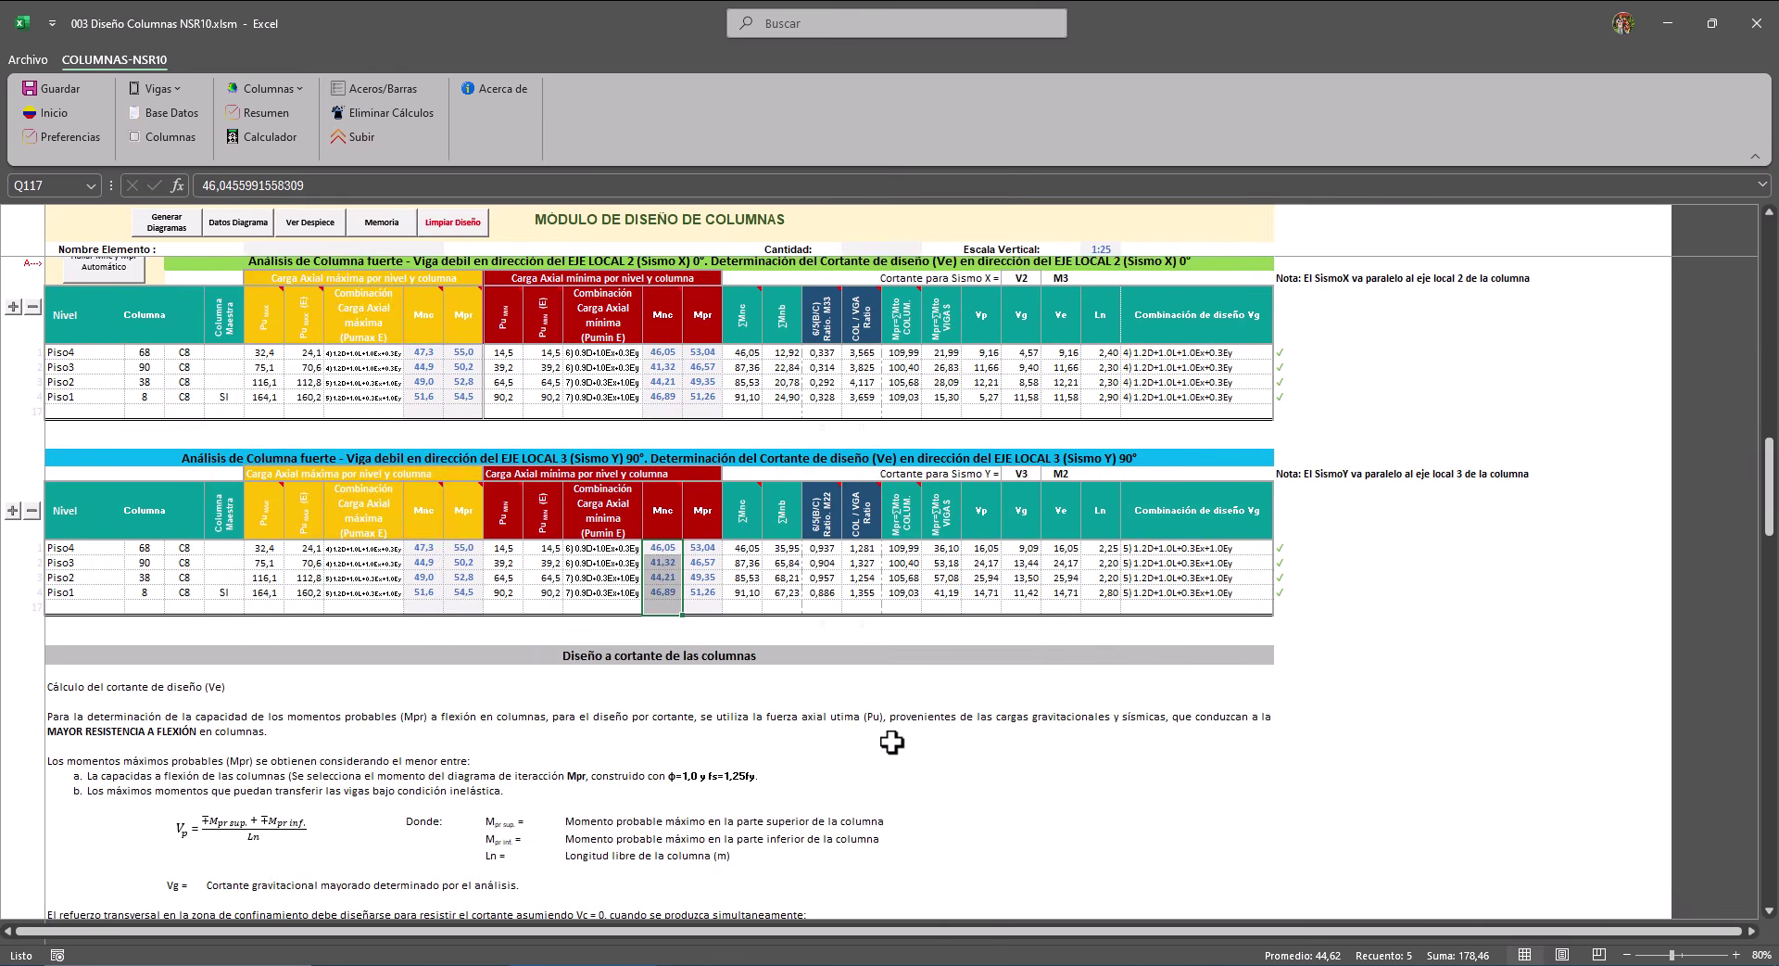
scroll(891, 741, down, 9)
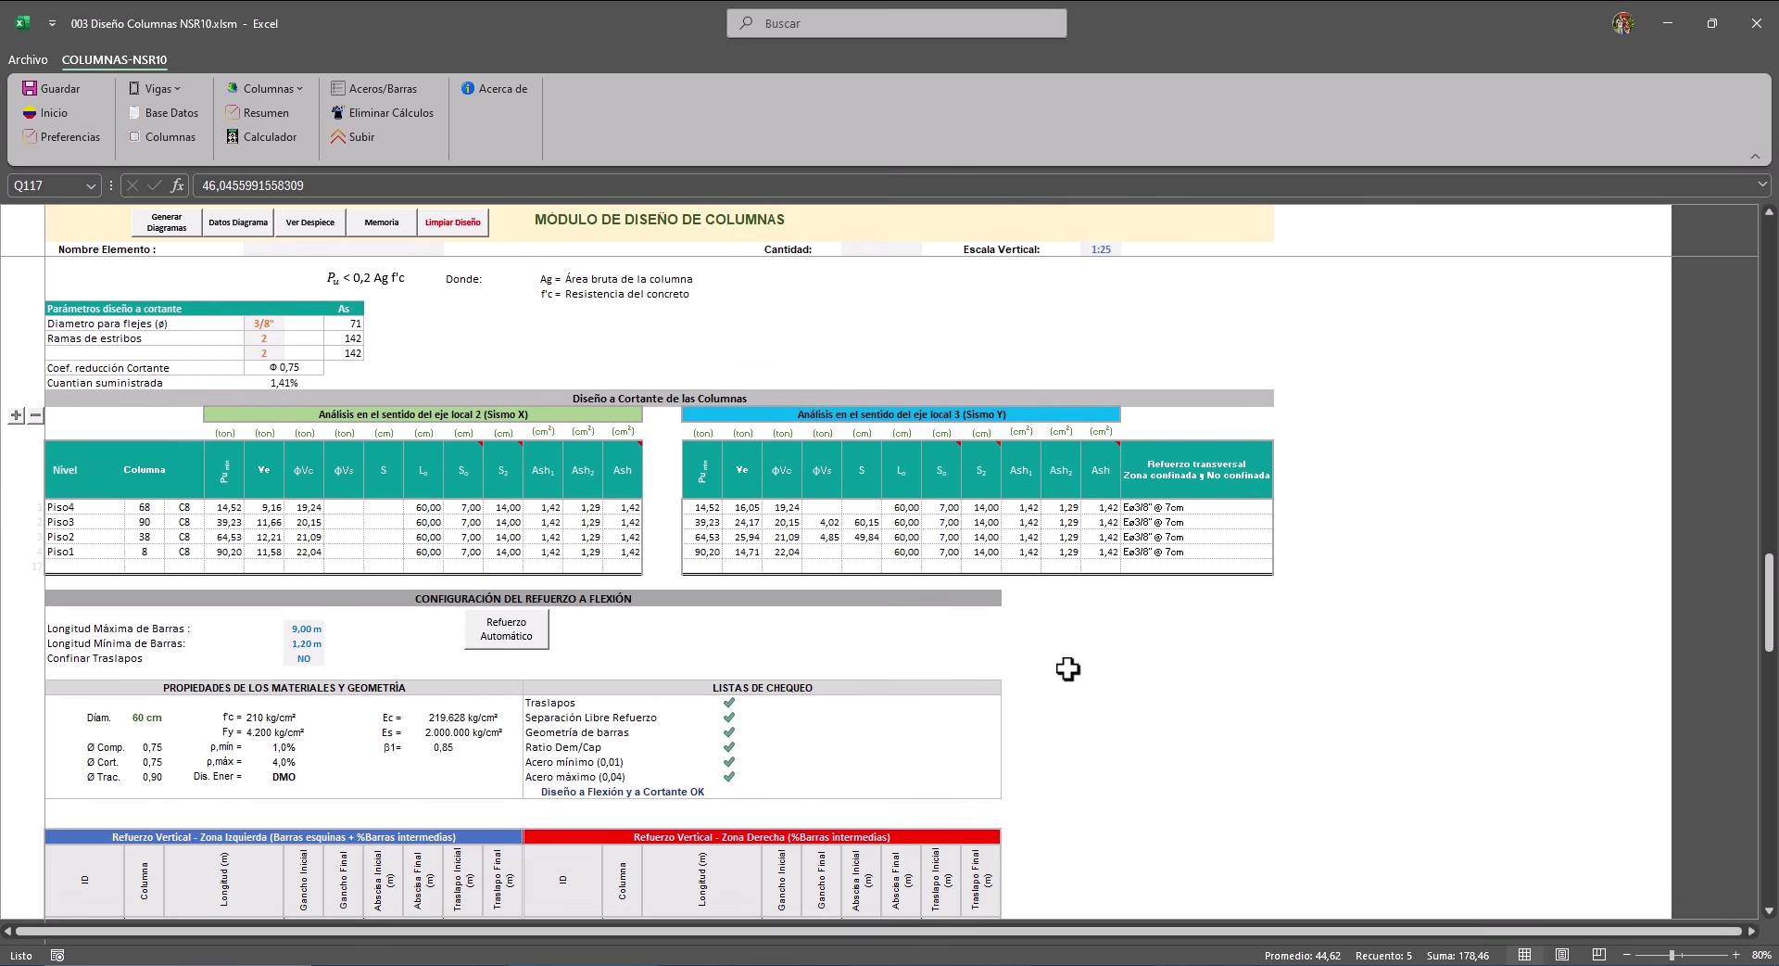
scroll(1163, 551, up, 9)
scroll(1169, 552, up, 15)
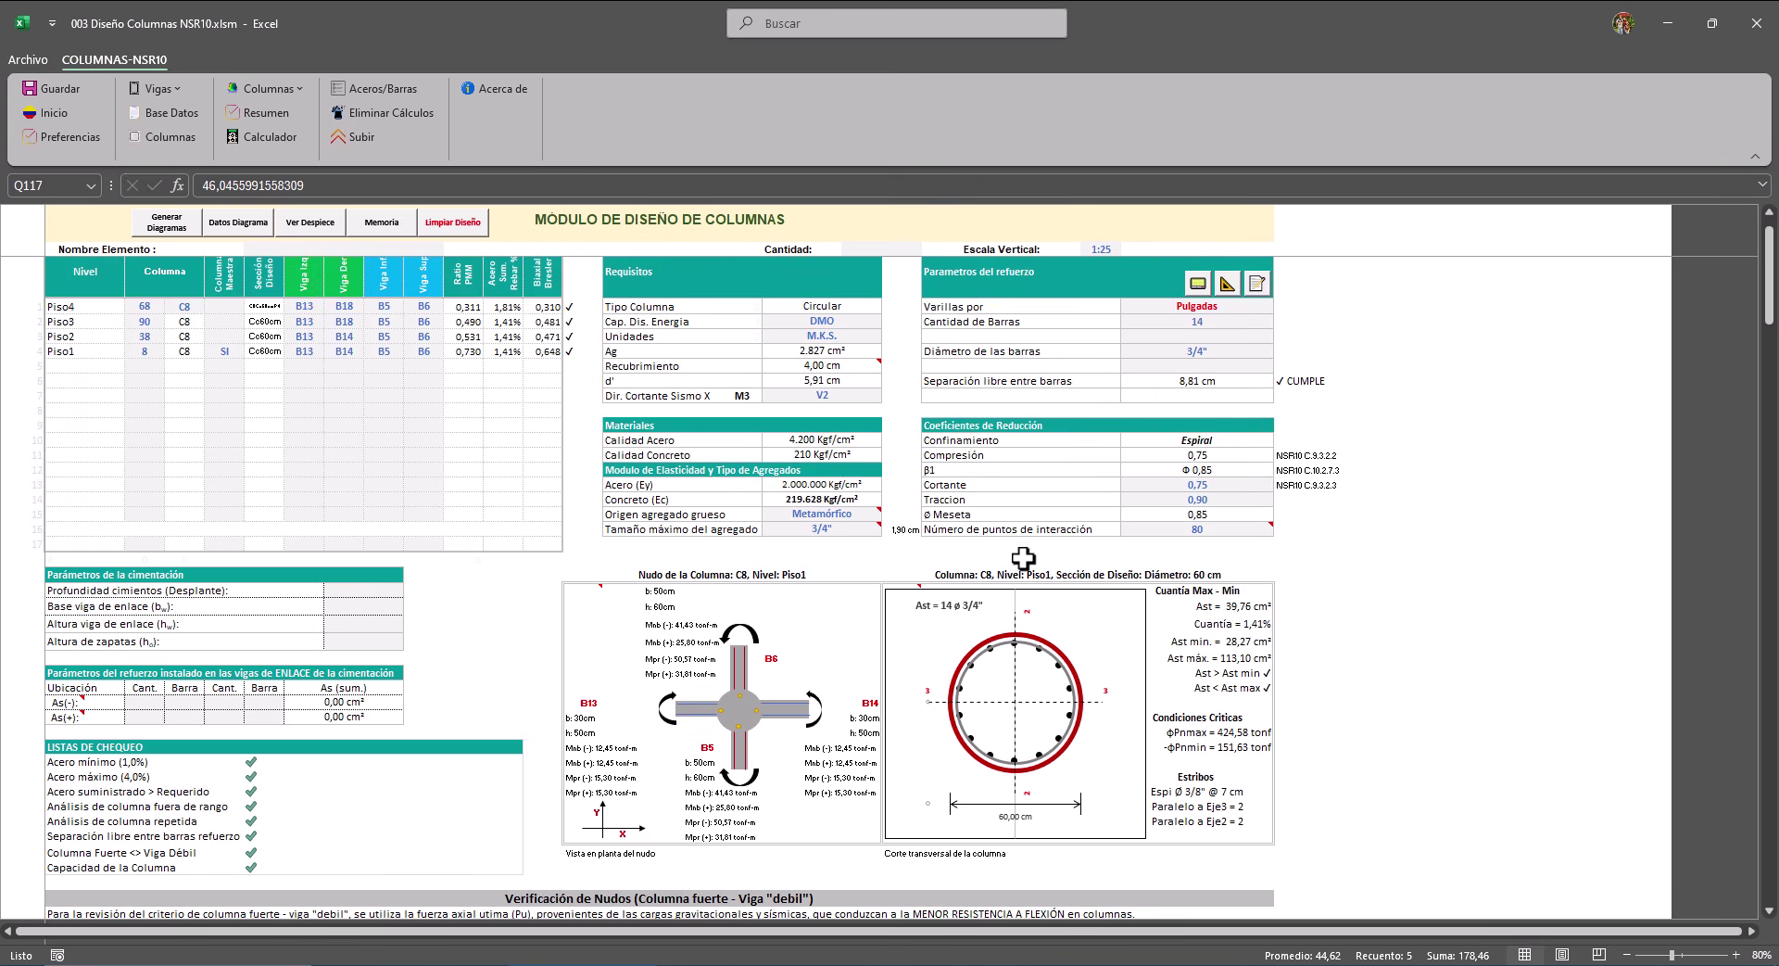
Load column C7 in the design module with Piso1 as the master column and review its checklists.
scroll(1022, 560, up, 1)
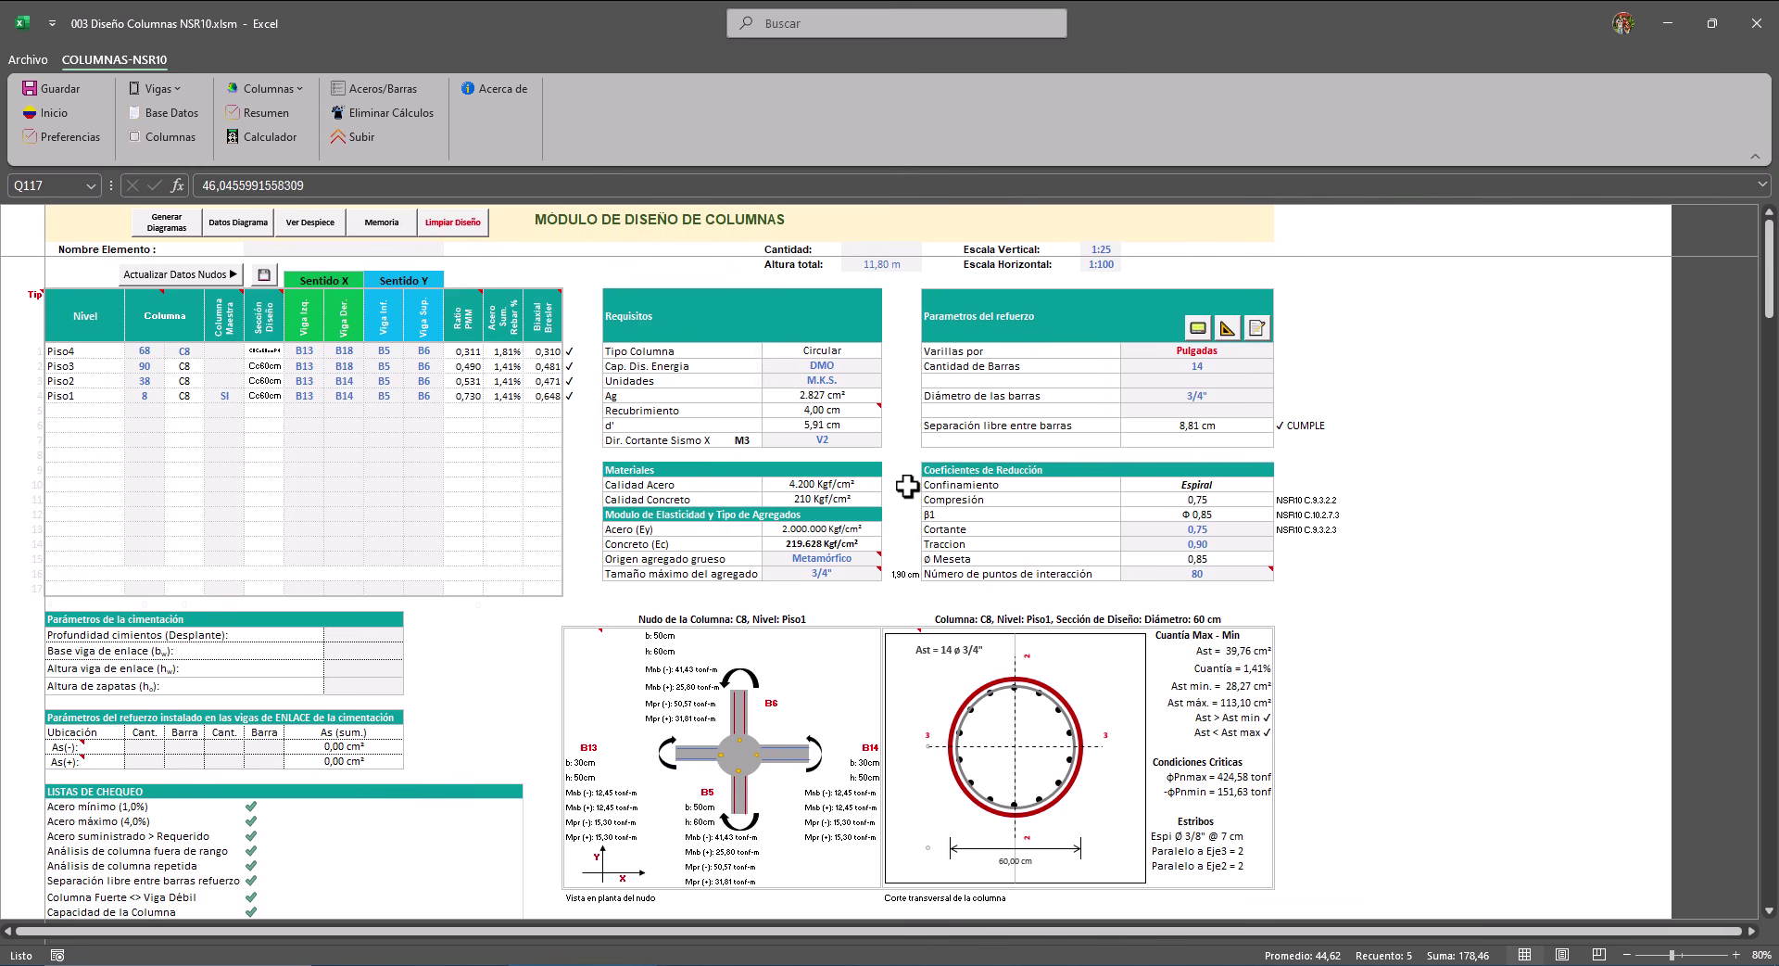
click(185, 350)
click(212, 350)
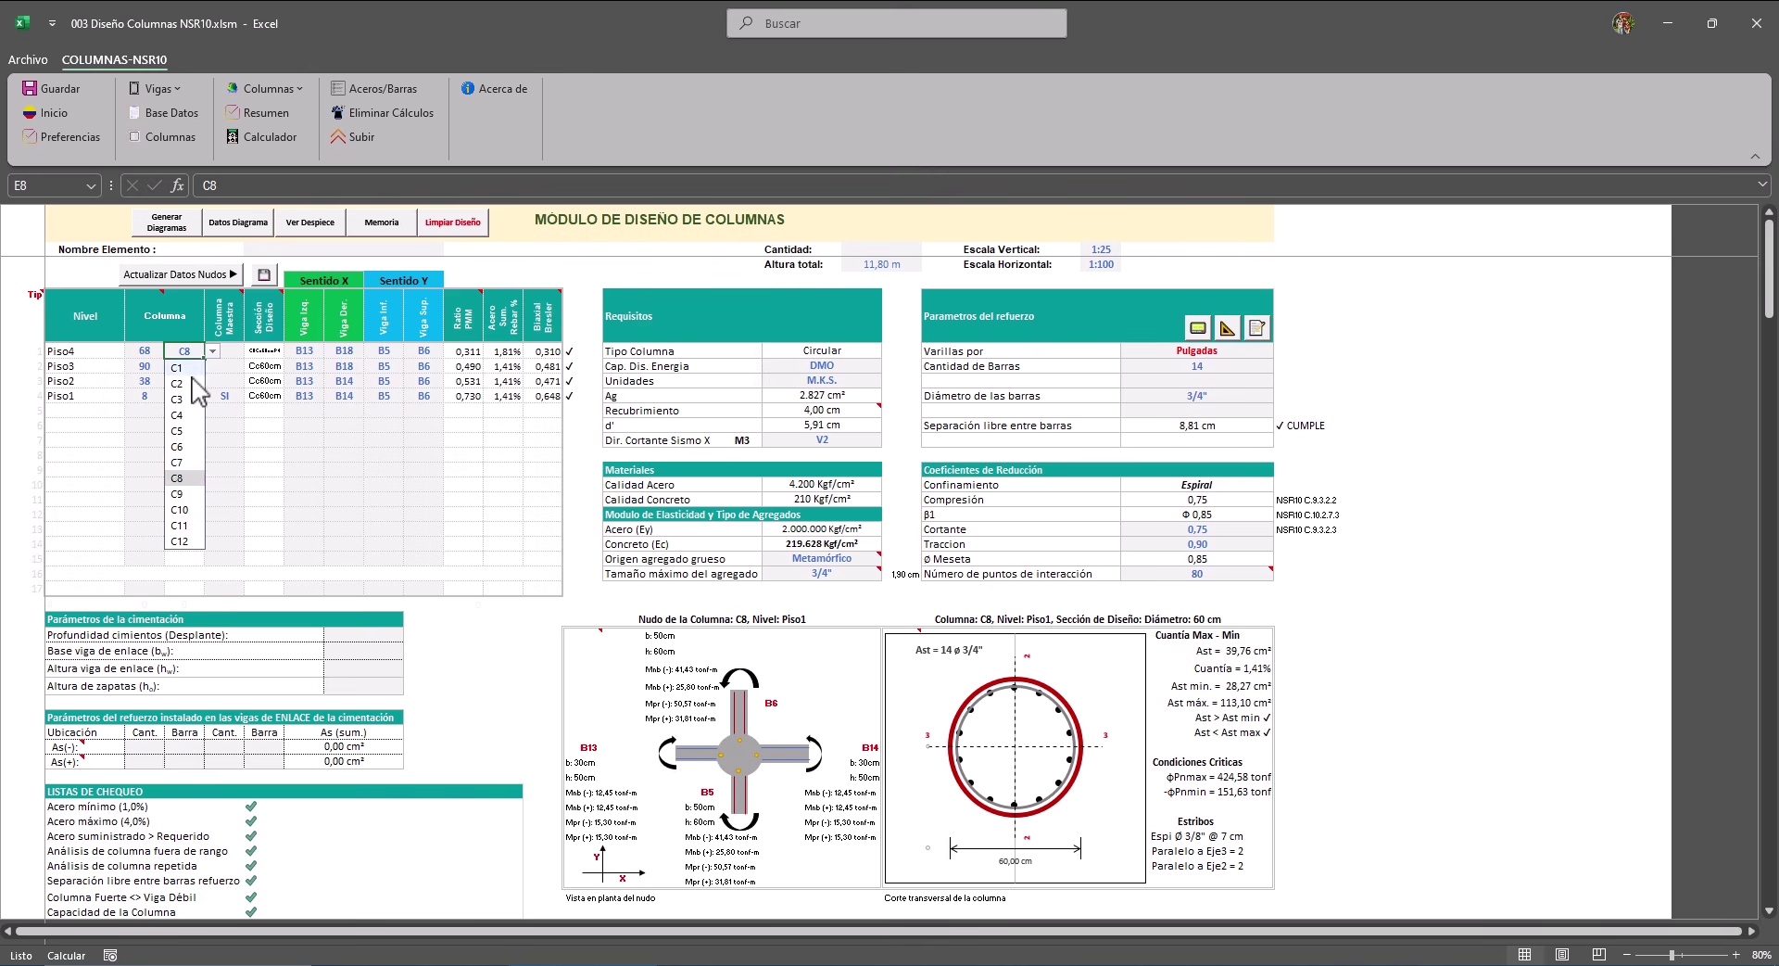
click(177, 461)
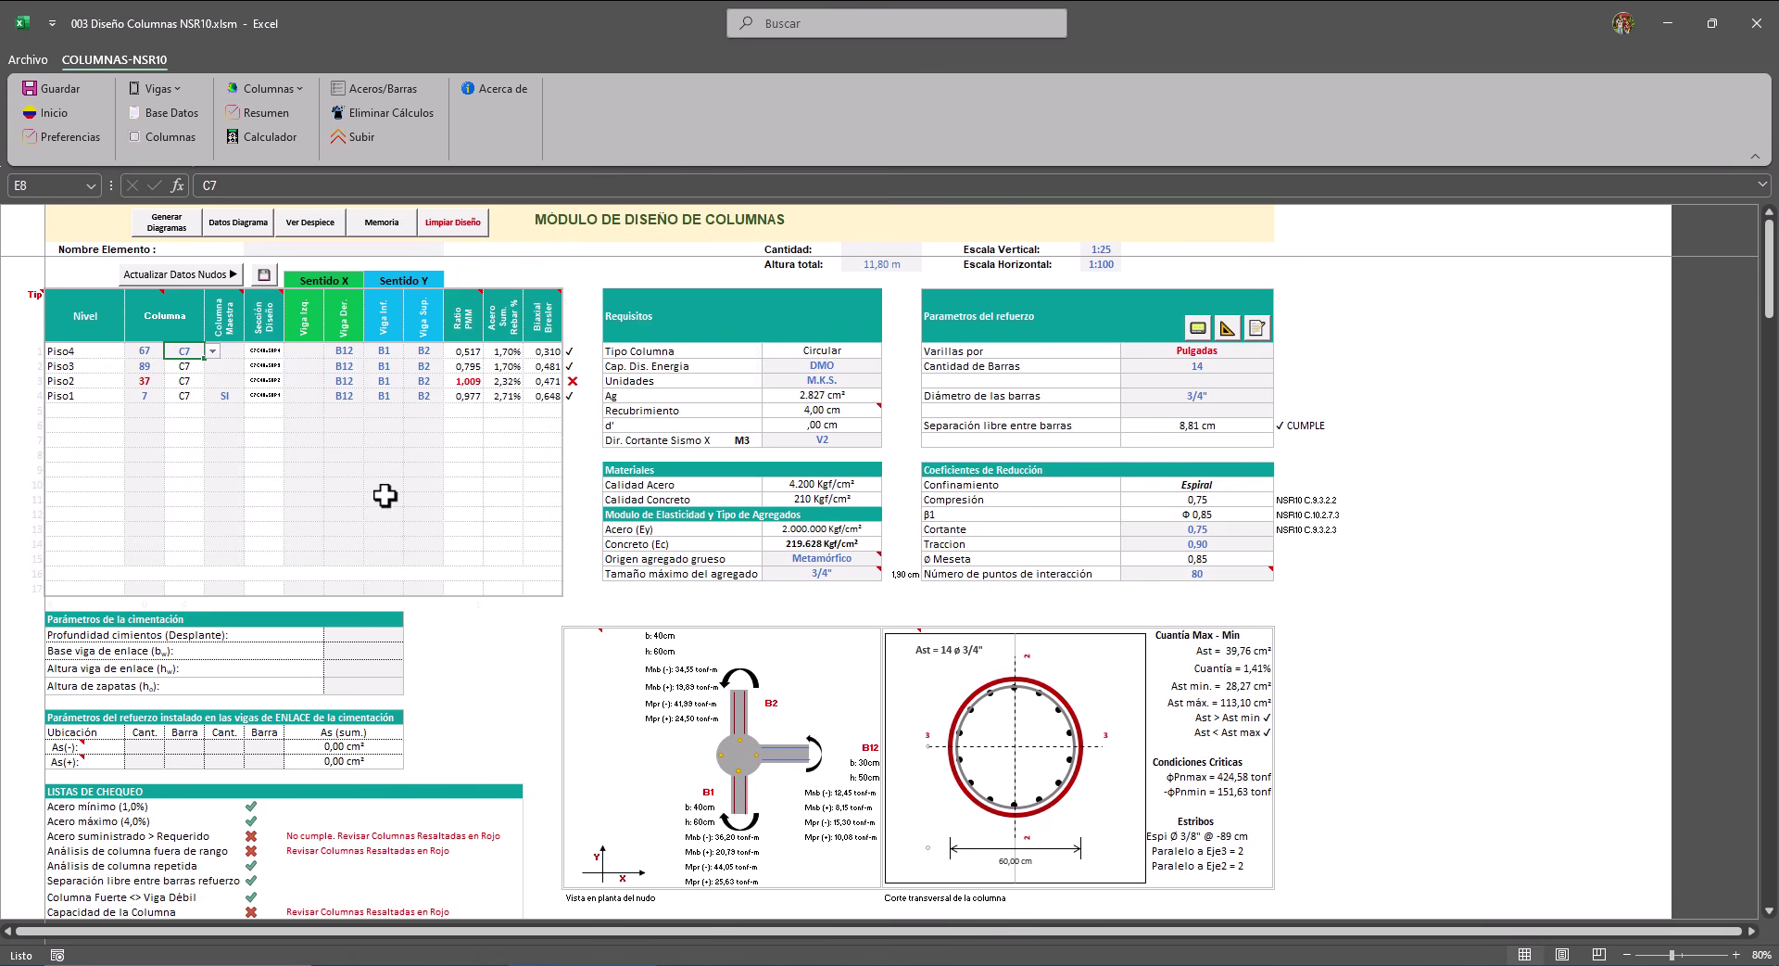
scroll(524, 526, down, 2)
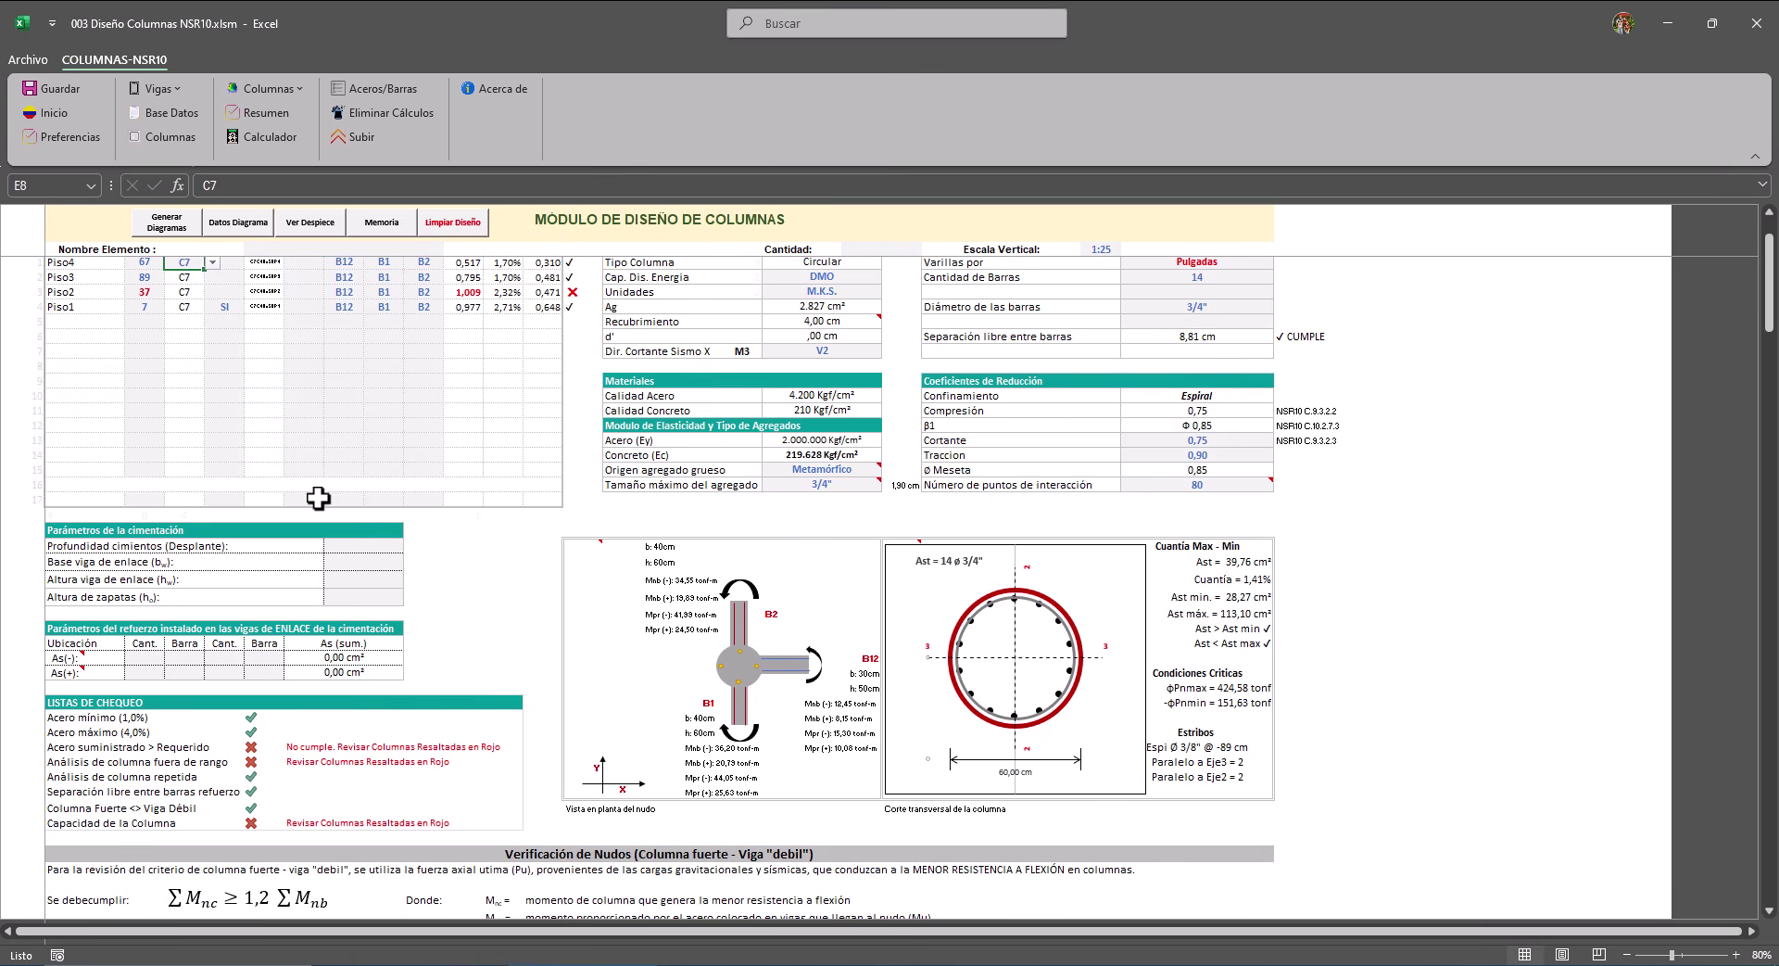
scroll(410, 496, up, 2)
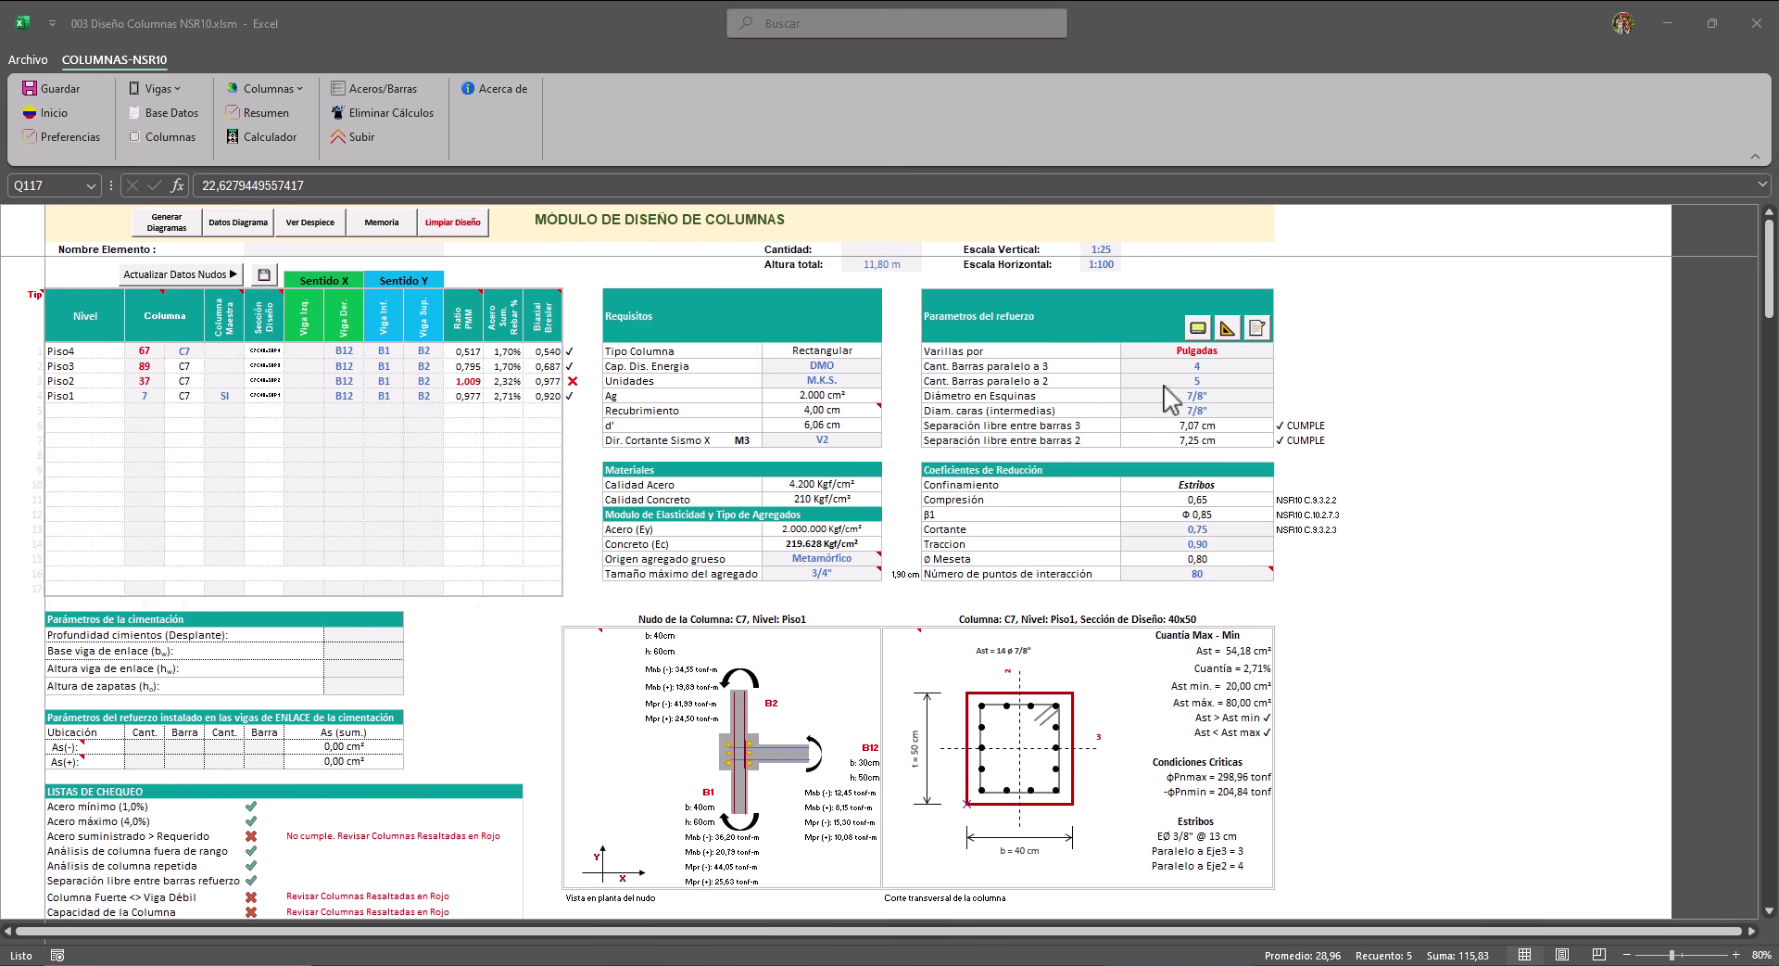
scroll(414, 830, down, 1)
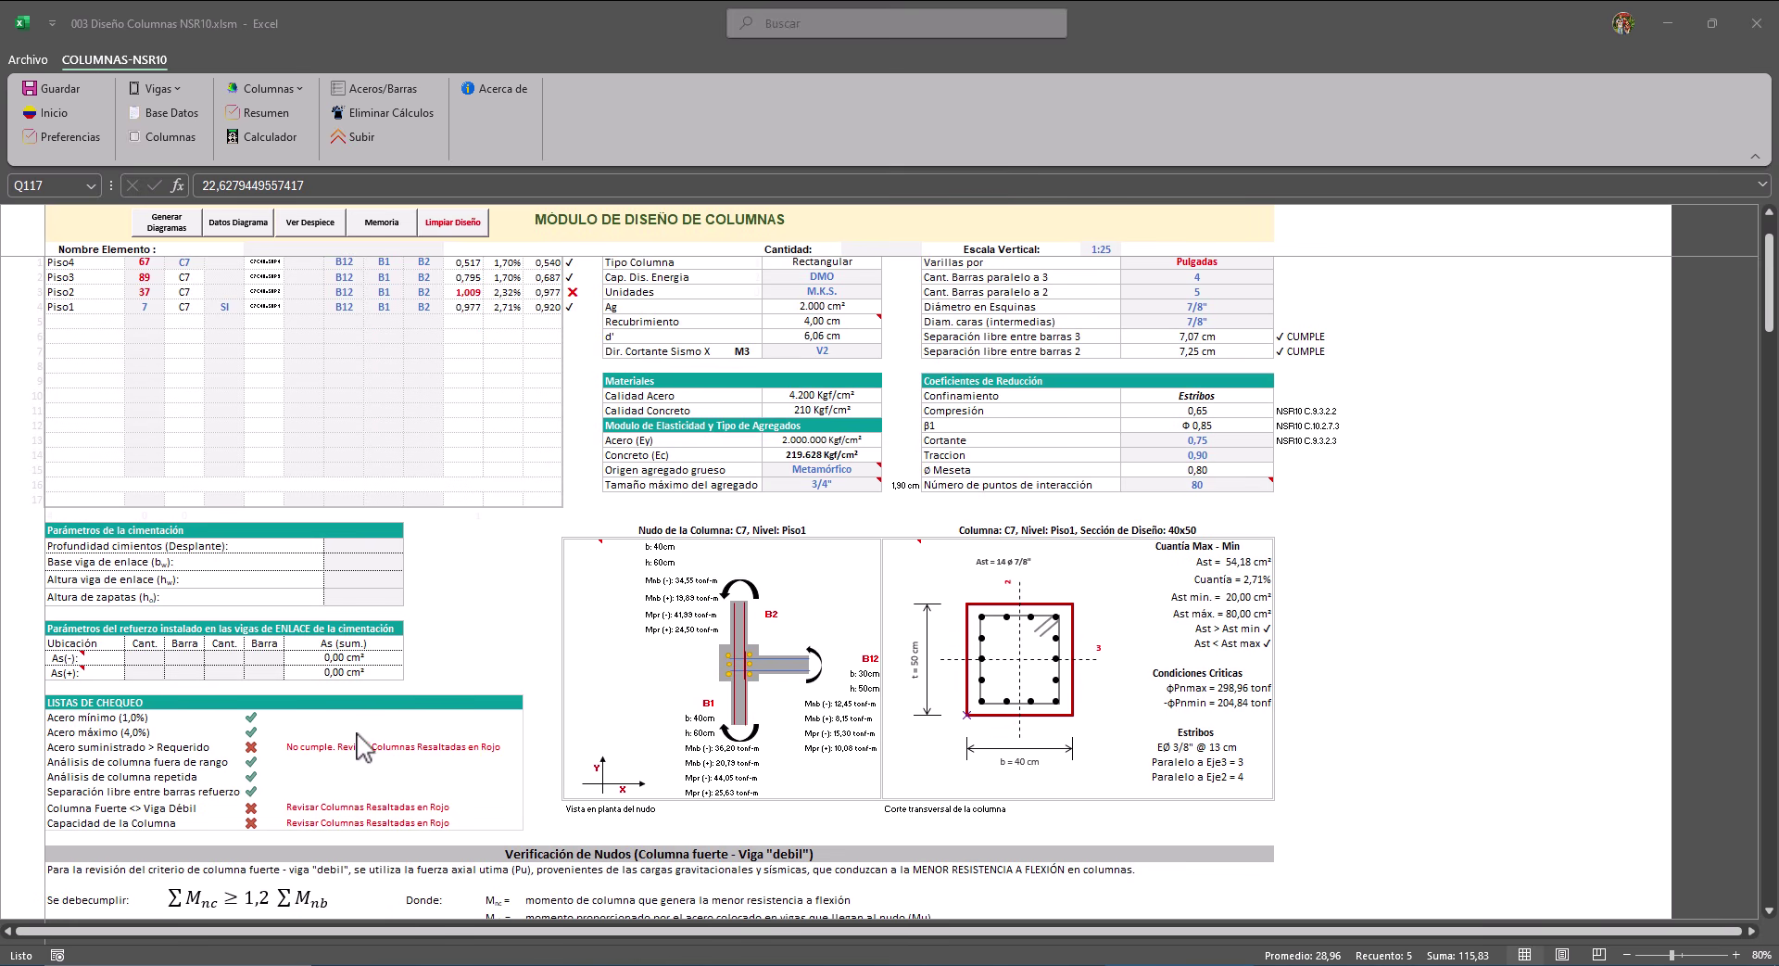
scroll(400, 754, up, 1)
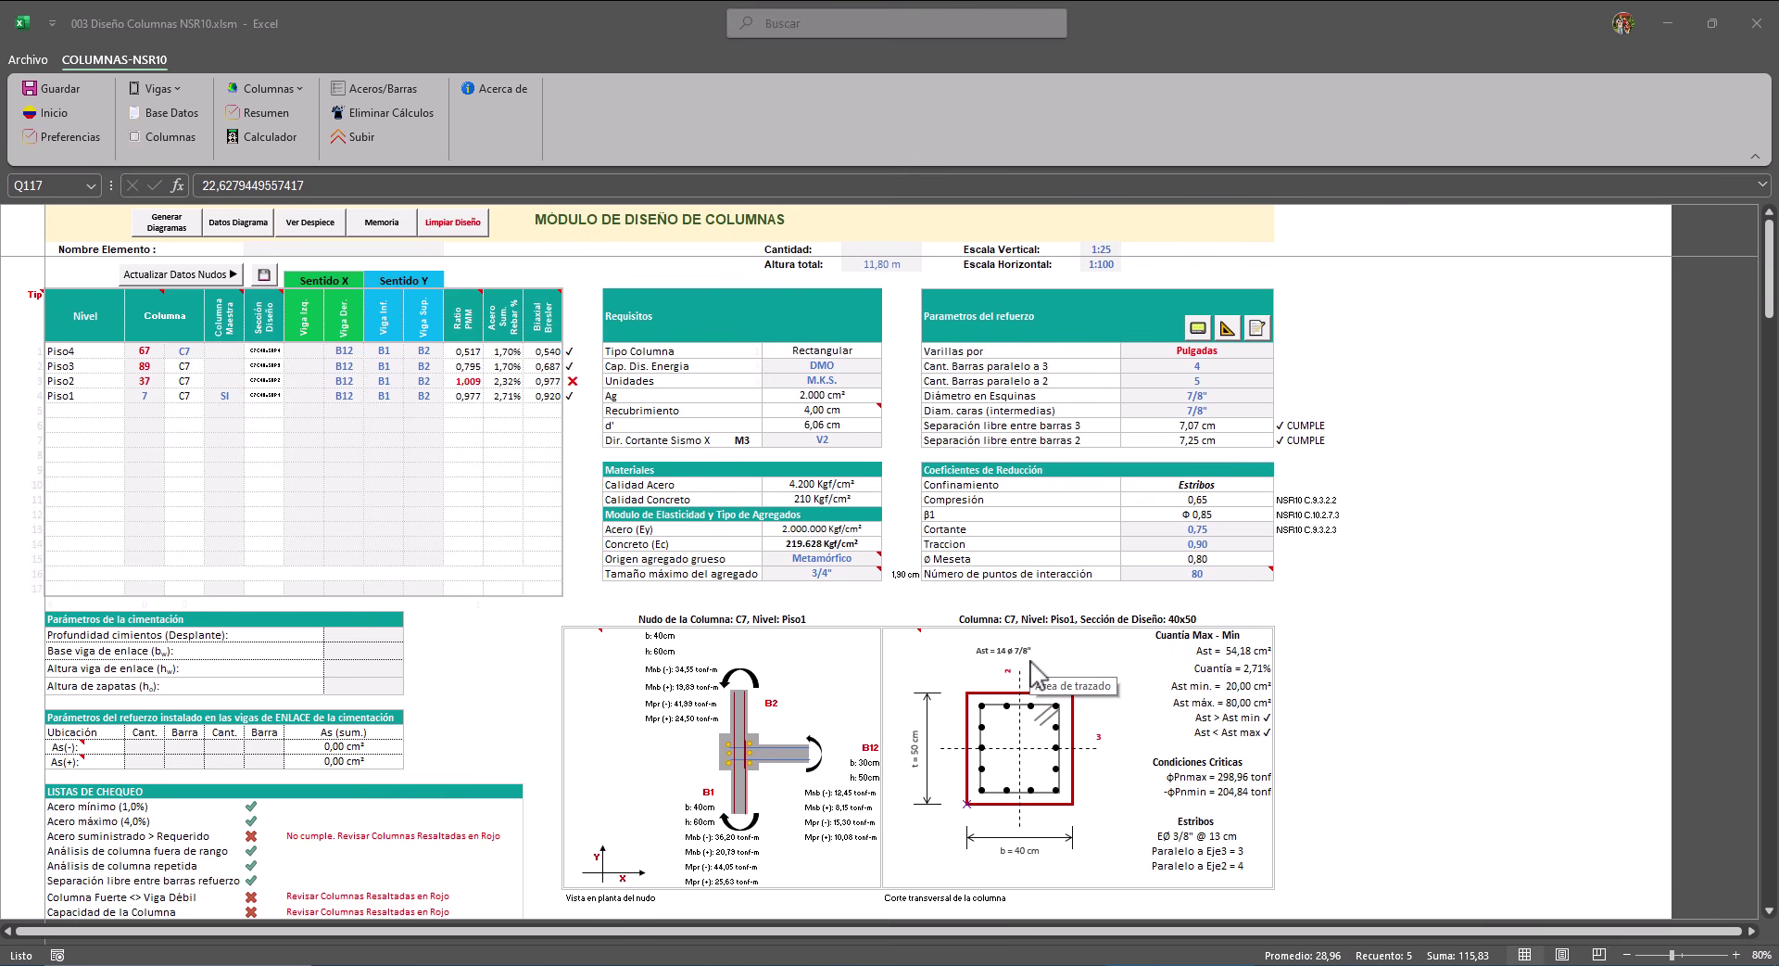
Set column C7's number of bars parallel to axis 3 to 5.
click(1205, 366)
text(5)
key(Return)
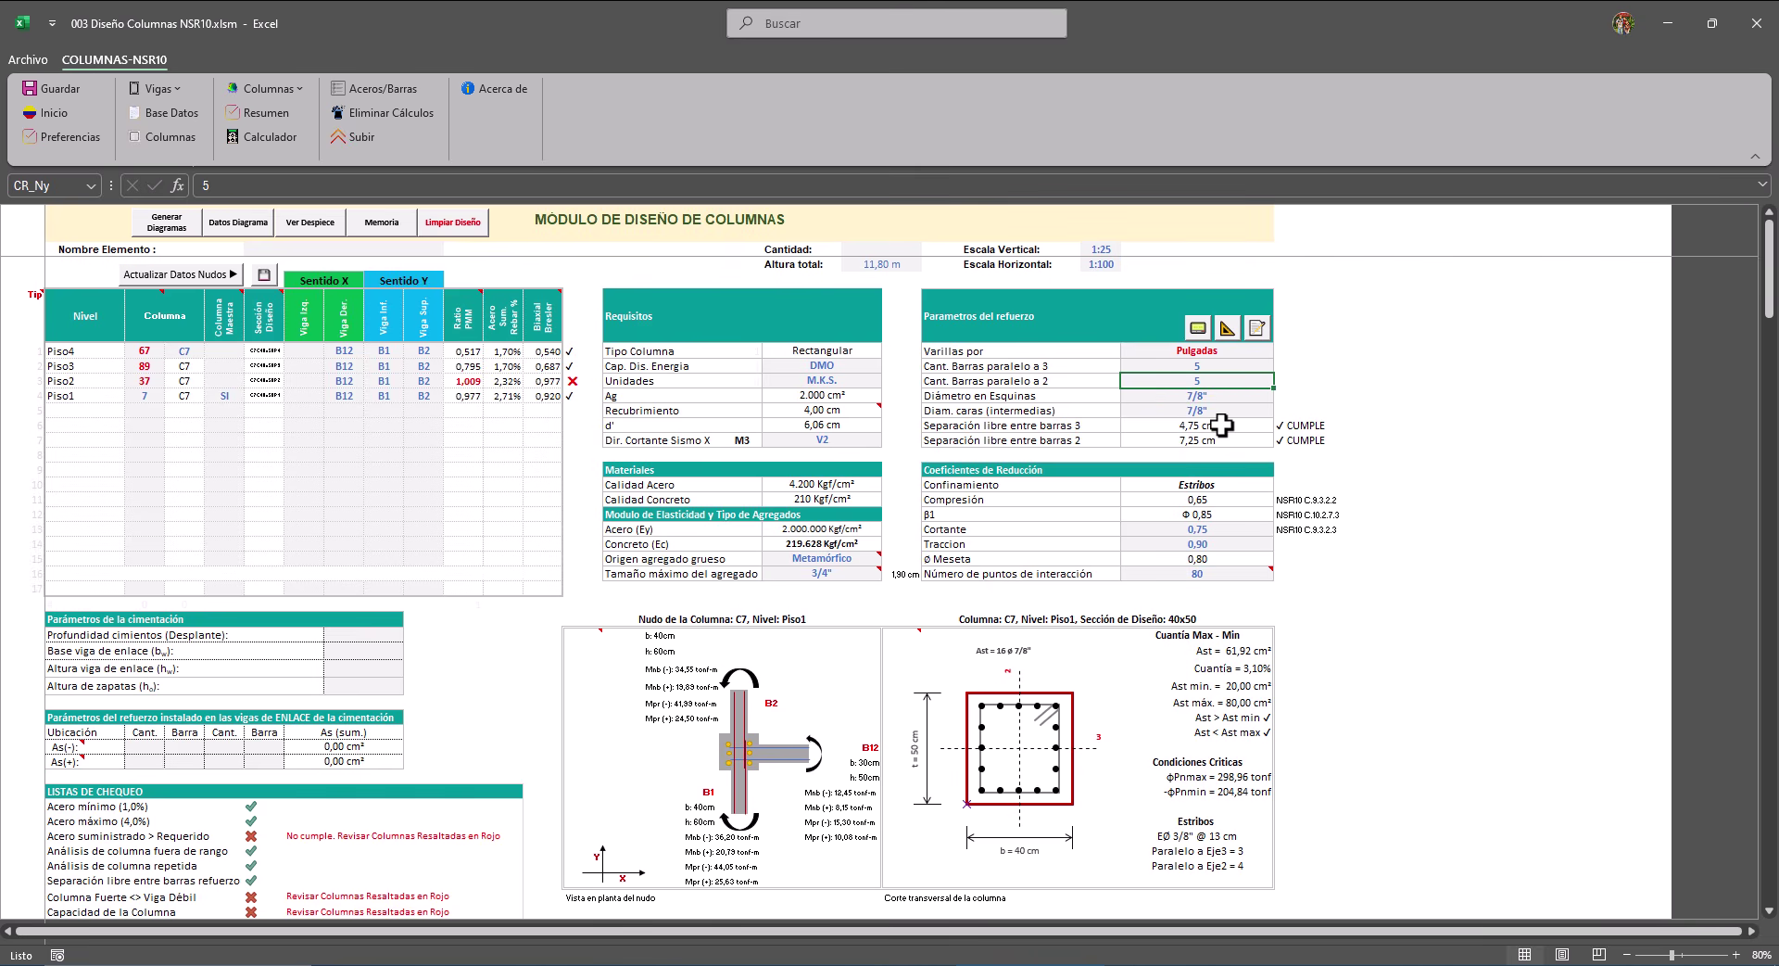
Set column C7's corner and intermediate face bar diameters to 1" in the reinforcement parameters.
click(1241, 396)
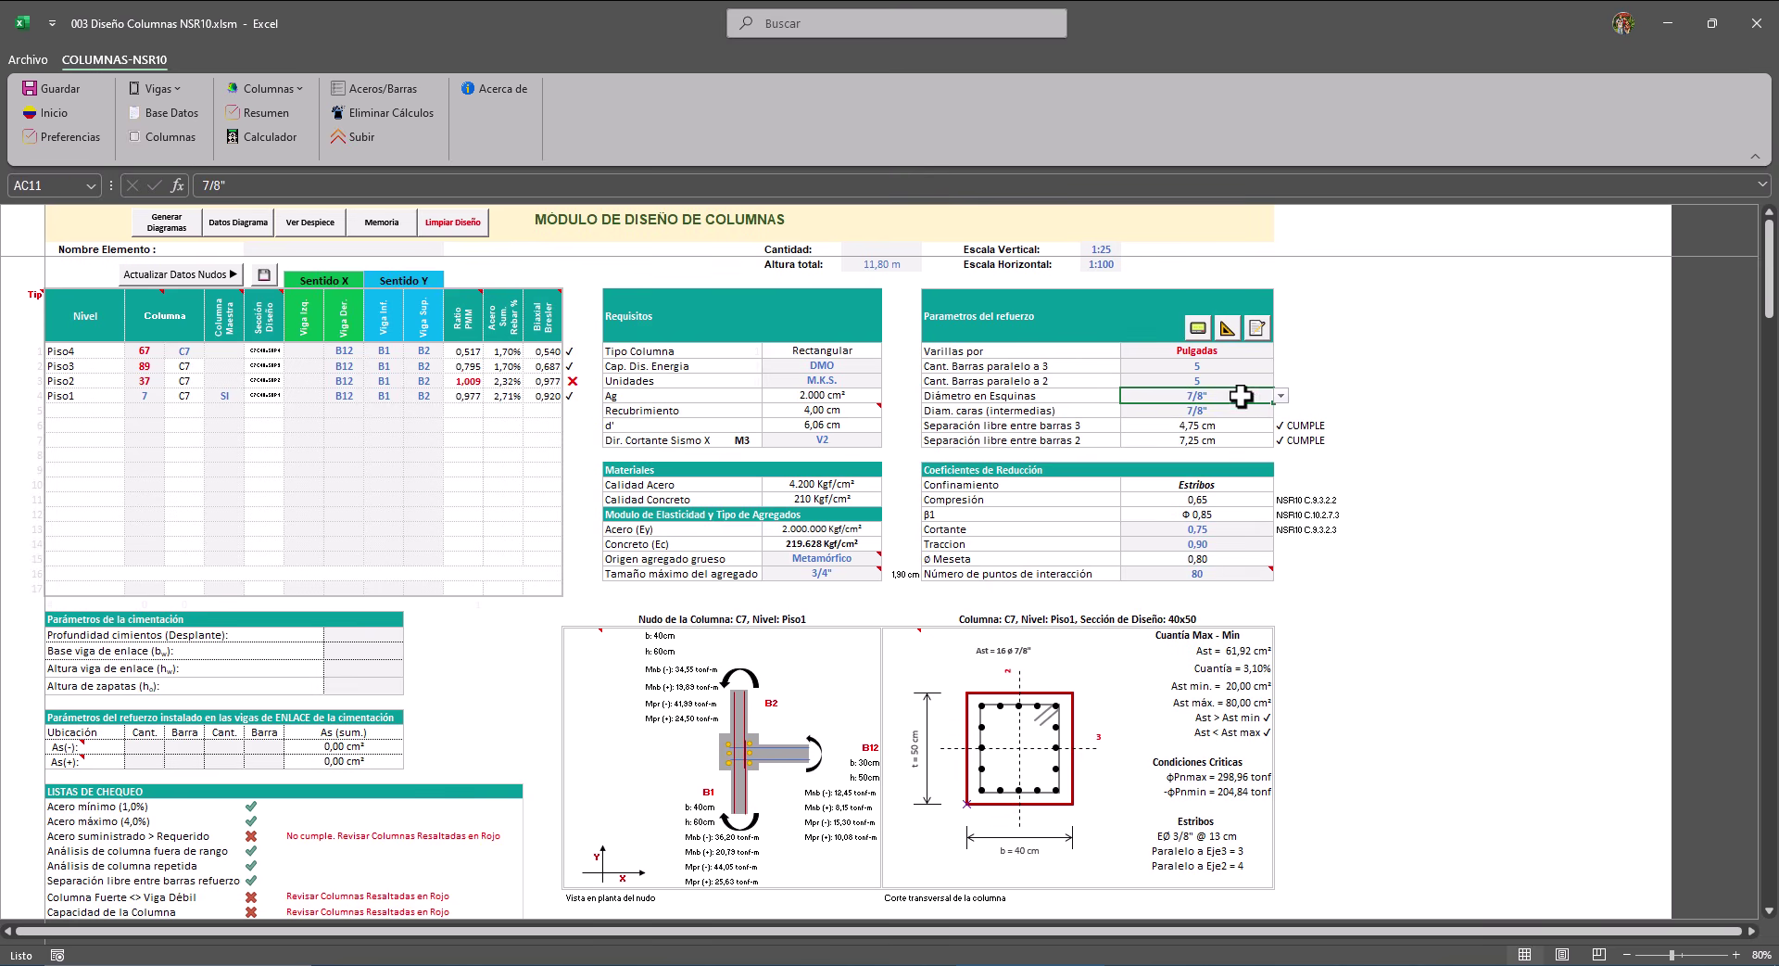
click(1281, 396)
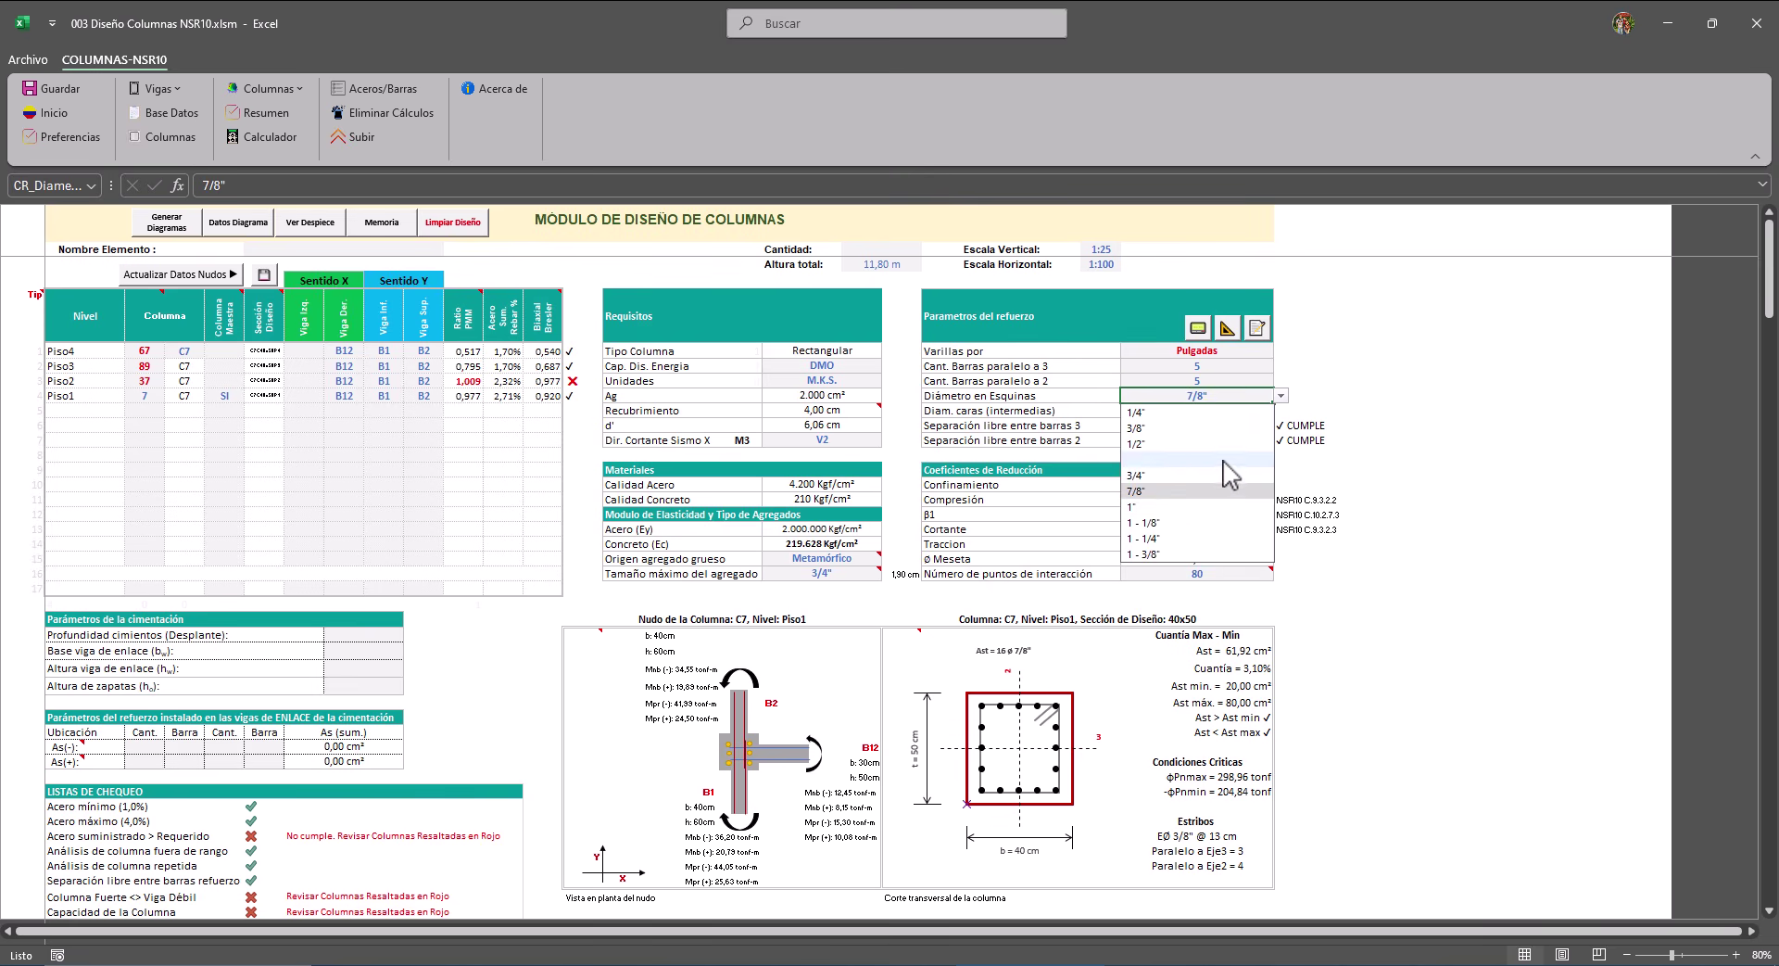
click(1158, 507)
click(1195, 410)
click(1281, 410)
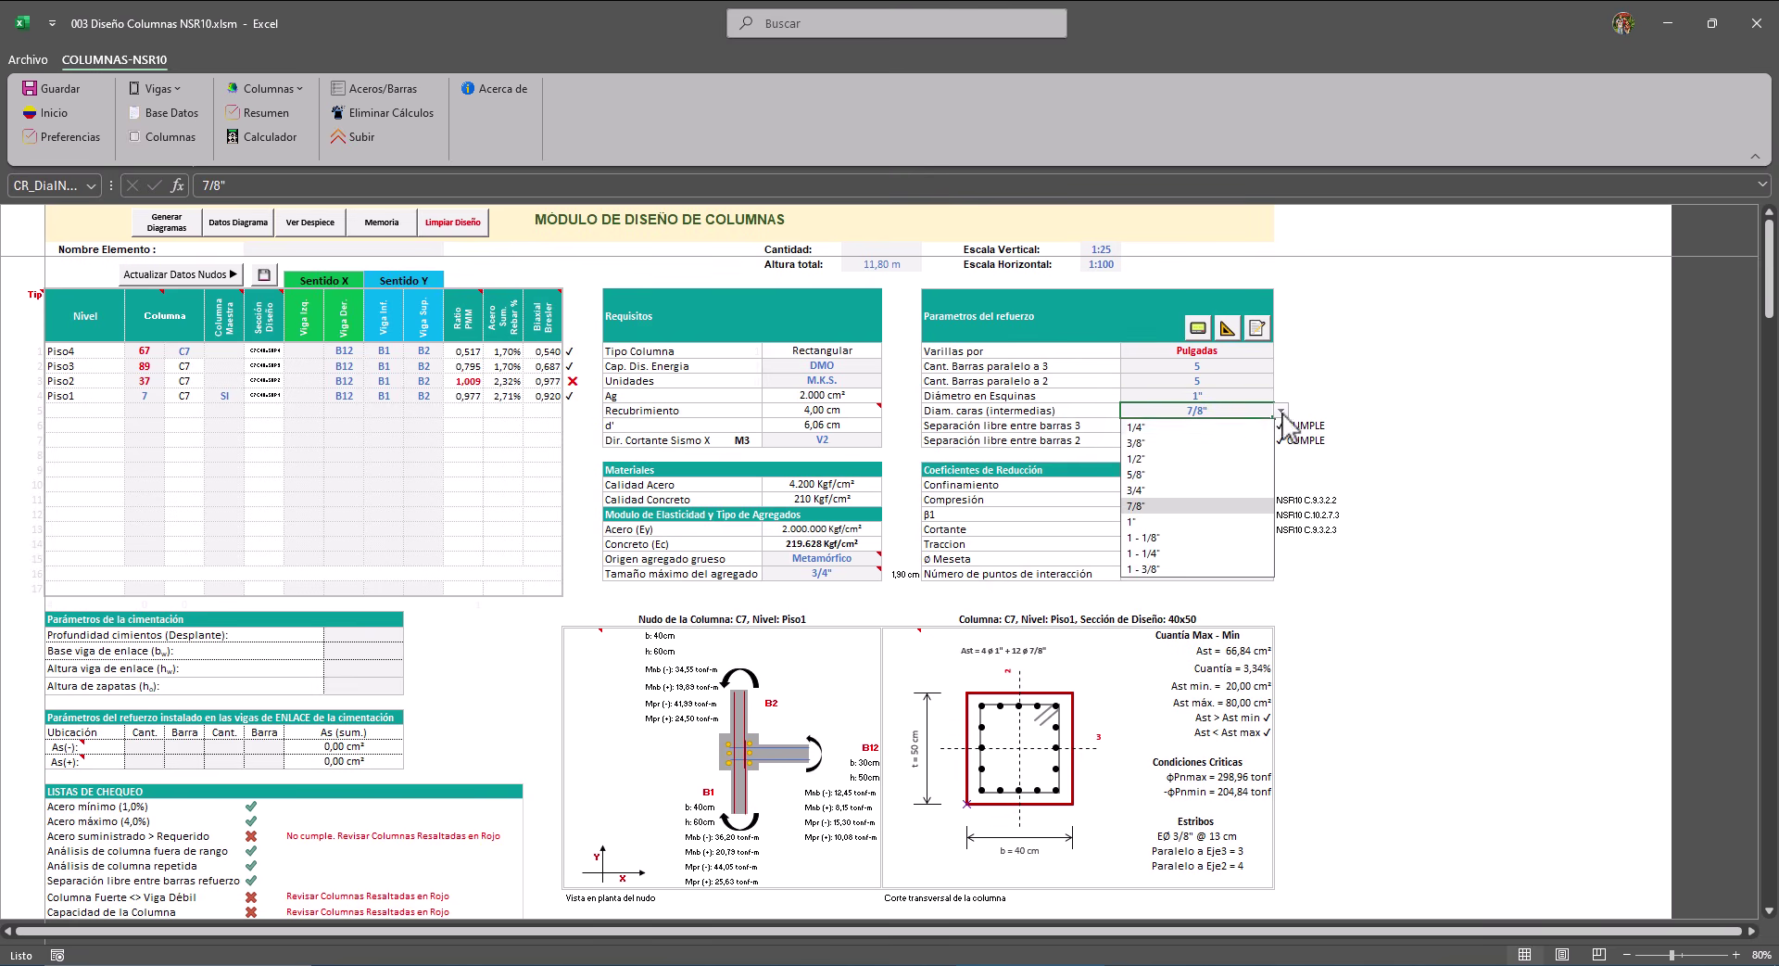
click(1149, 522)
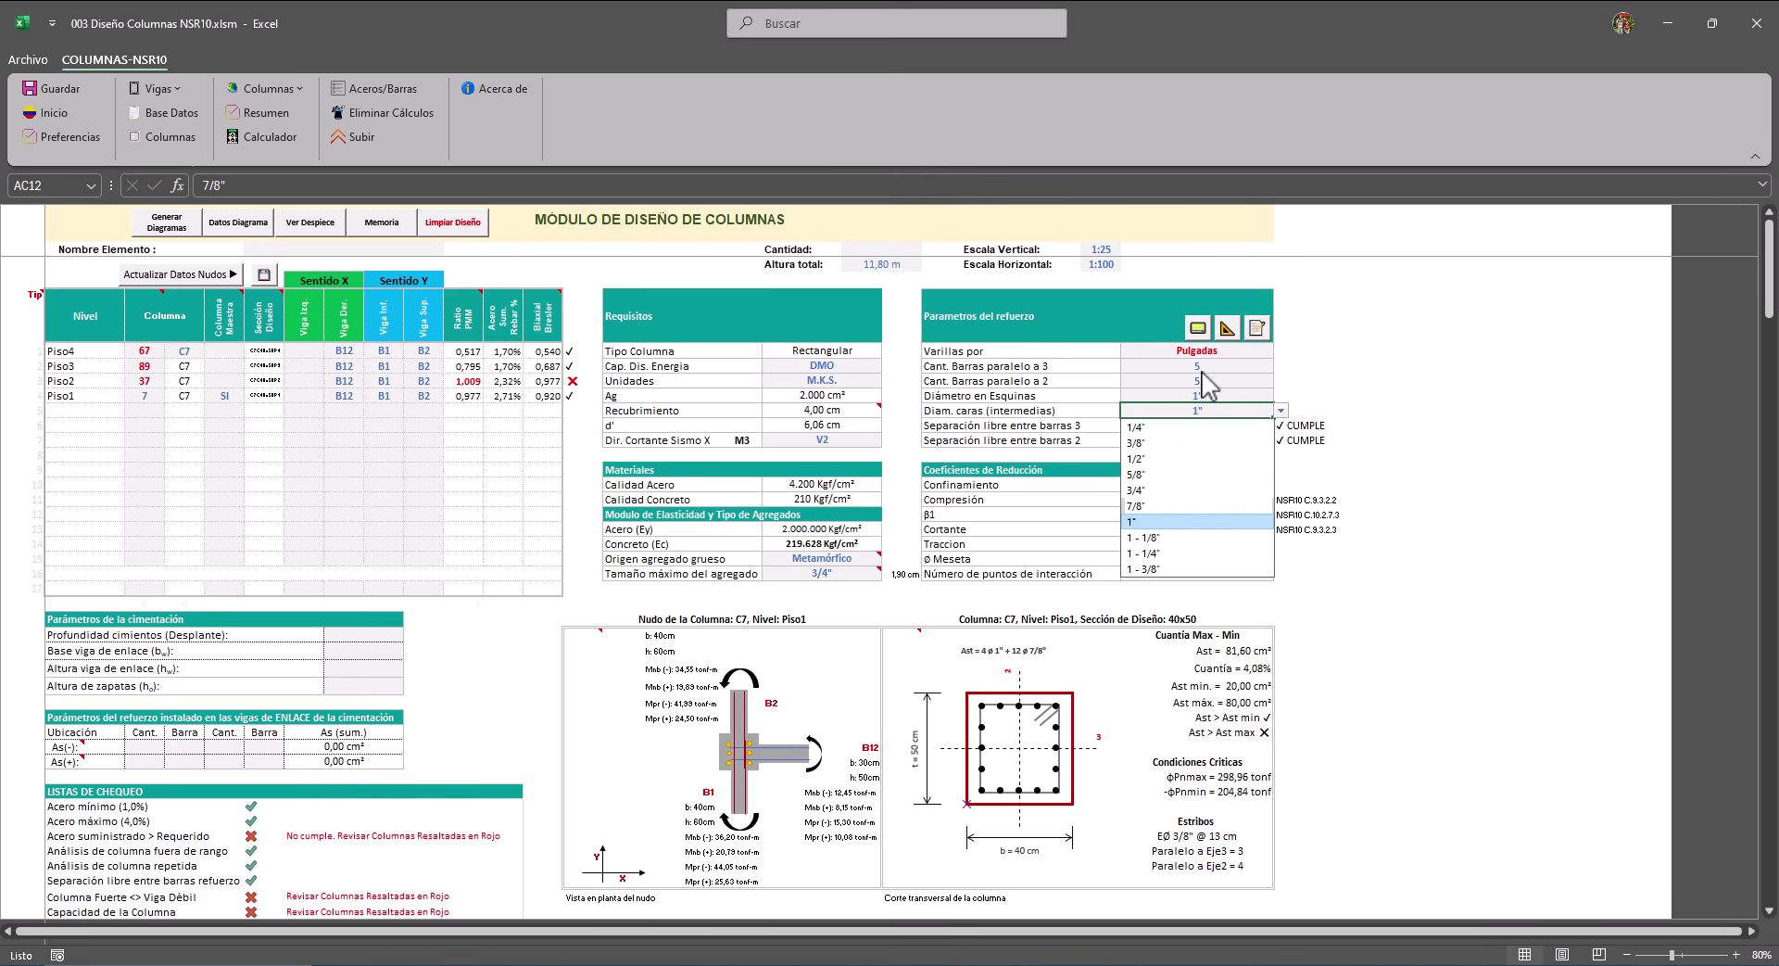
Set column C7's number of bars to 4 parallel to axis 3 and 4 parallel to axis 2.
click(1201, 367)
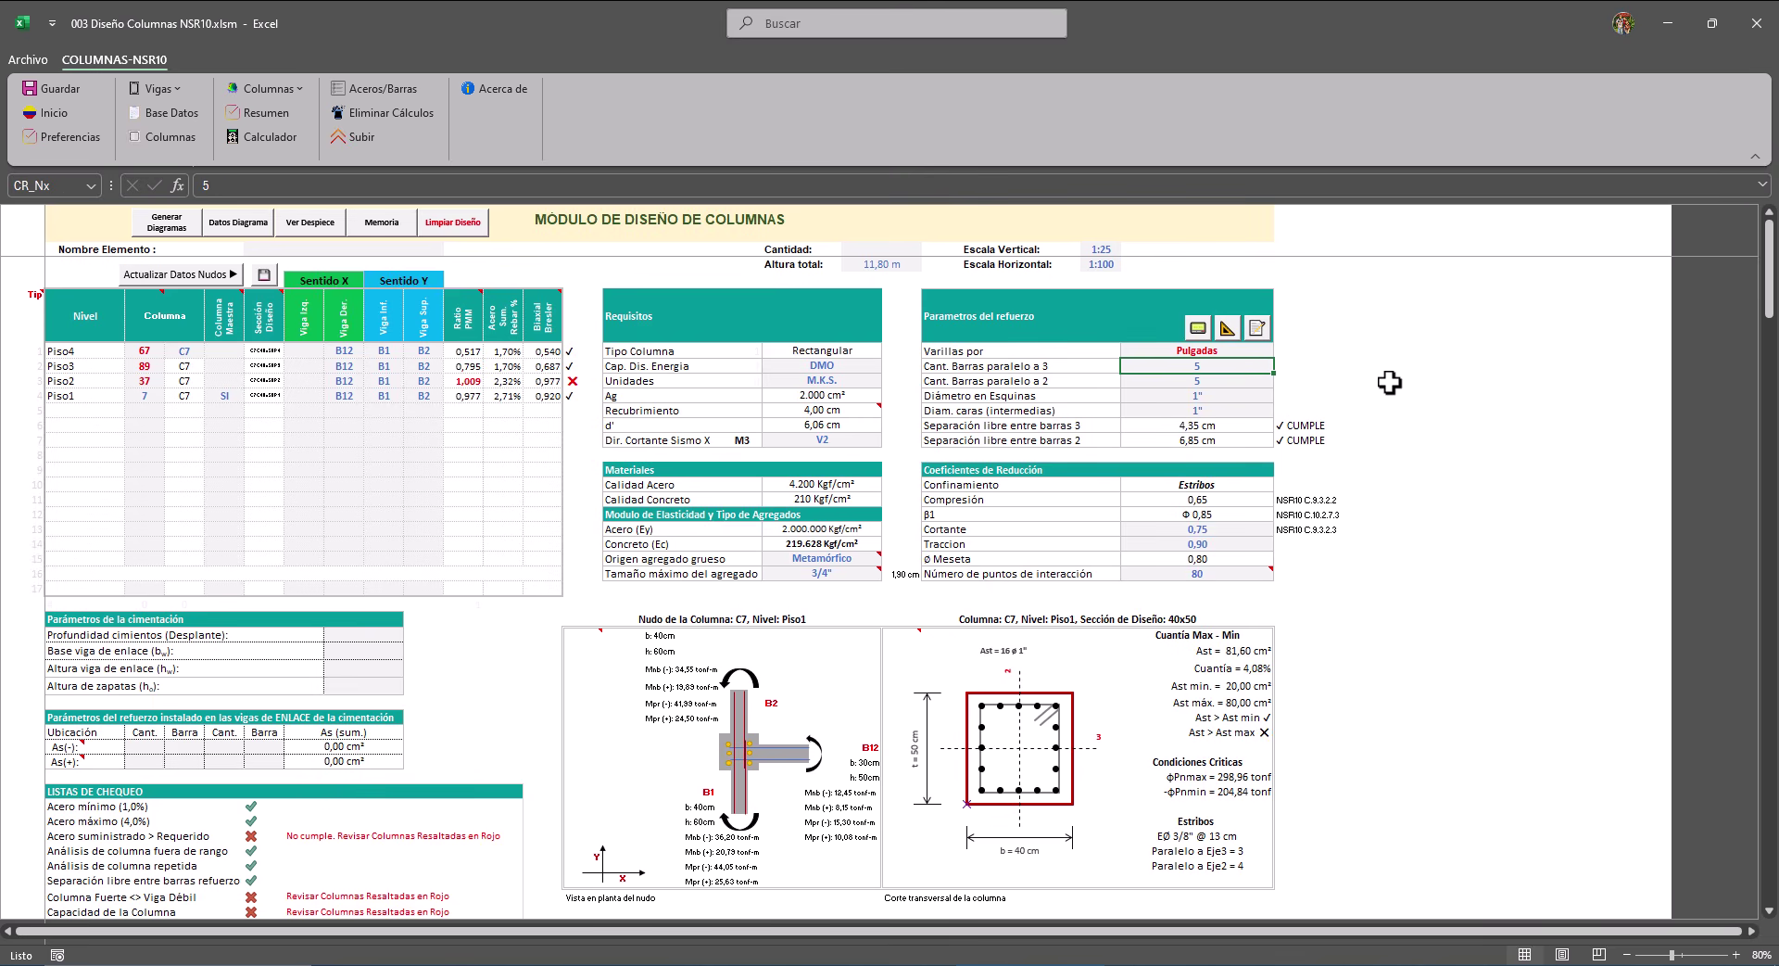
text(4)
key(Return)
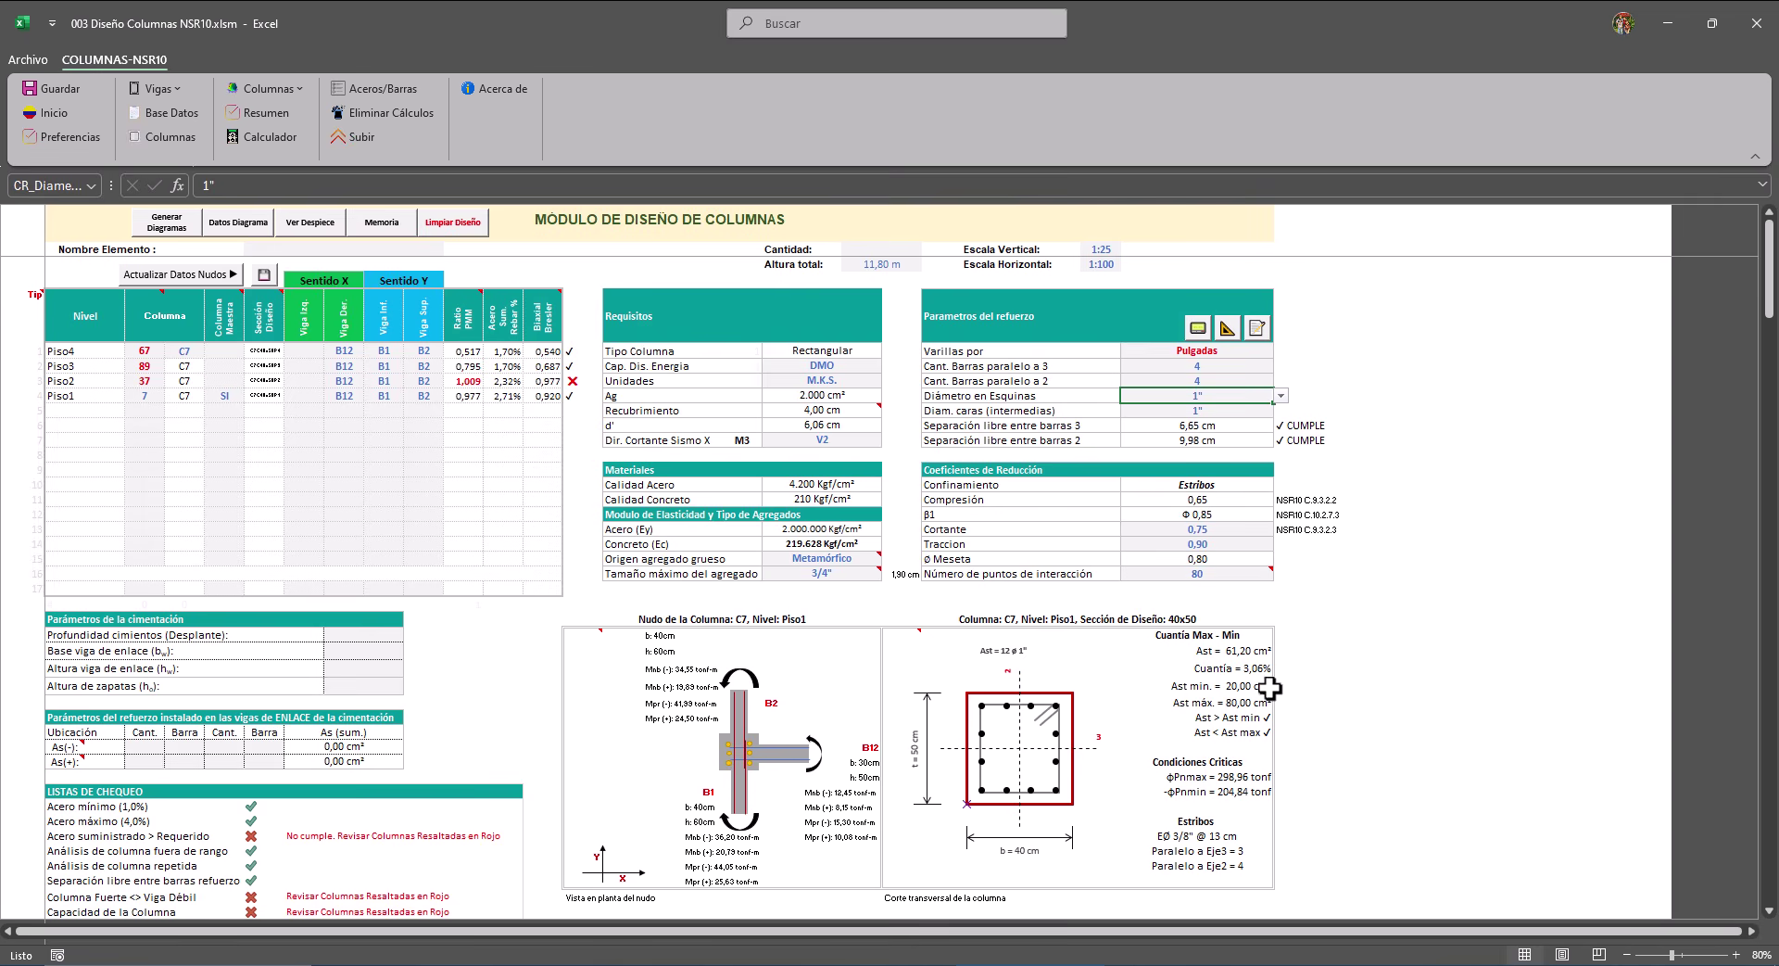
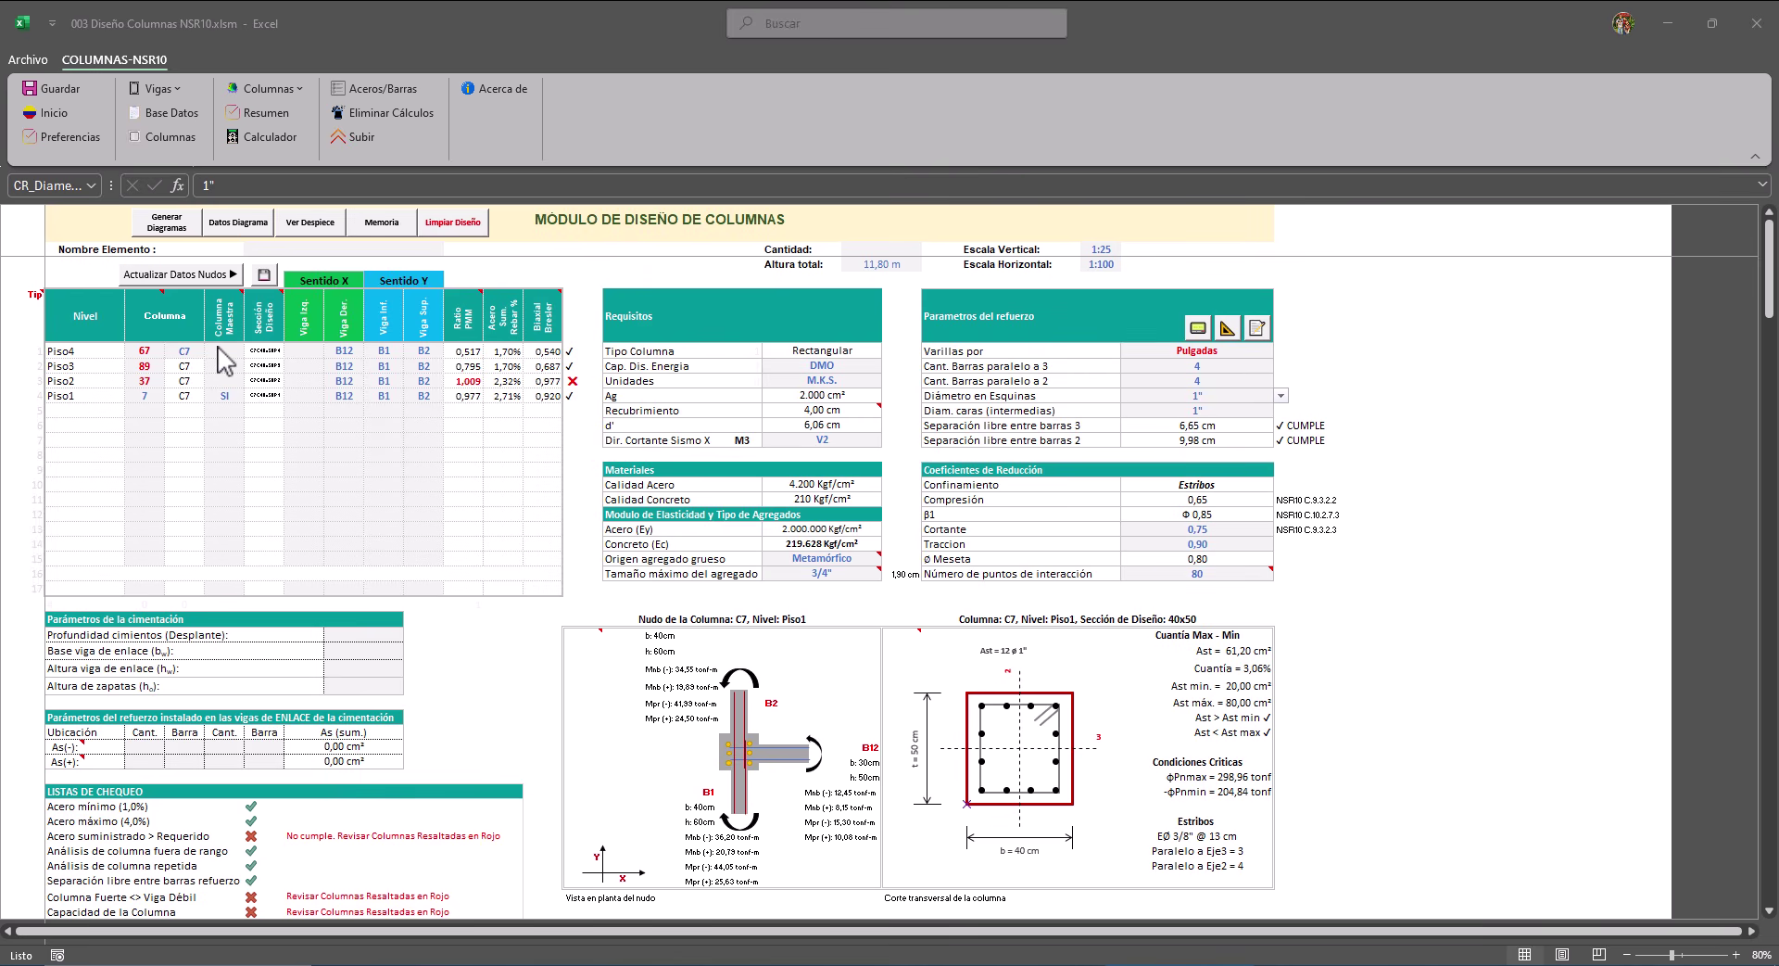
Open the column section definitions table and set section C7C40x50P1's Number Bars 2-Dir (Y) to 4.
click(269, 87)
click(285, 163)
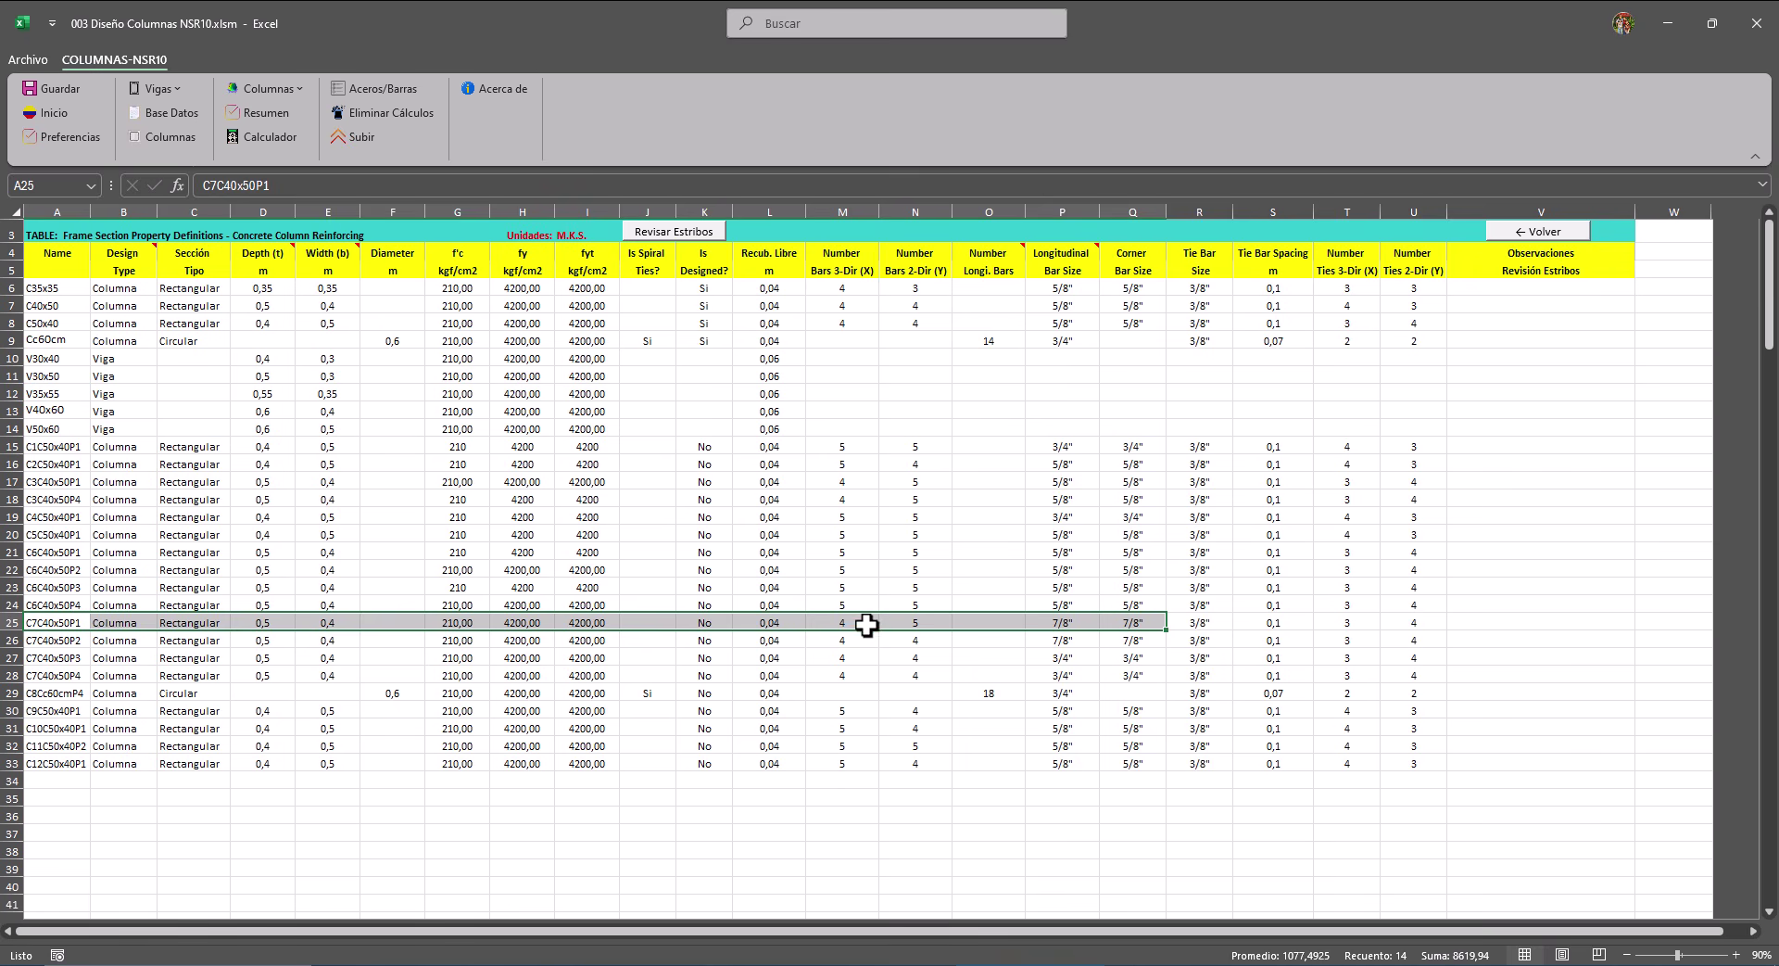
click(911, 620)
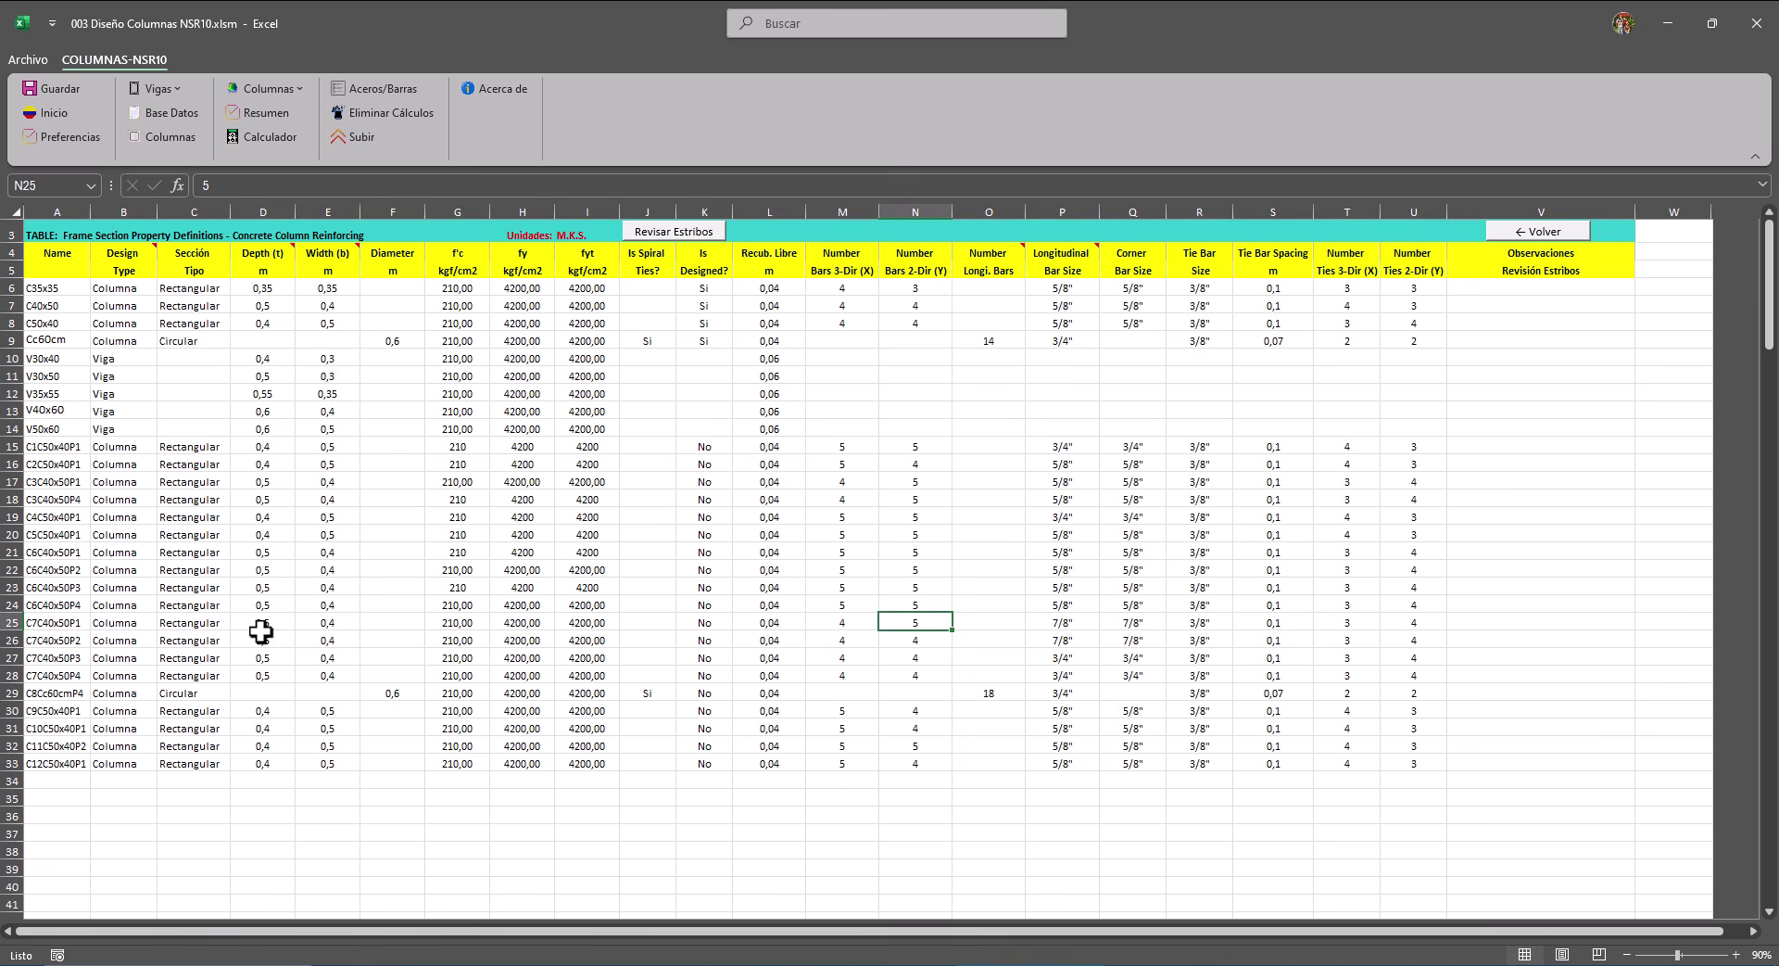
drag(66, 620, 921, 619)
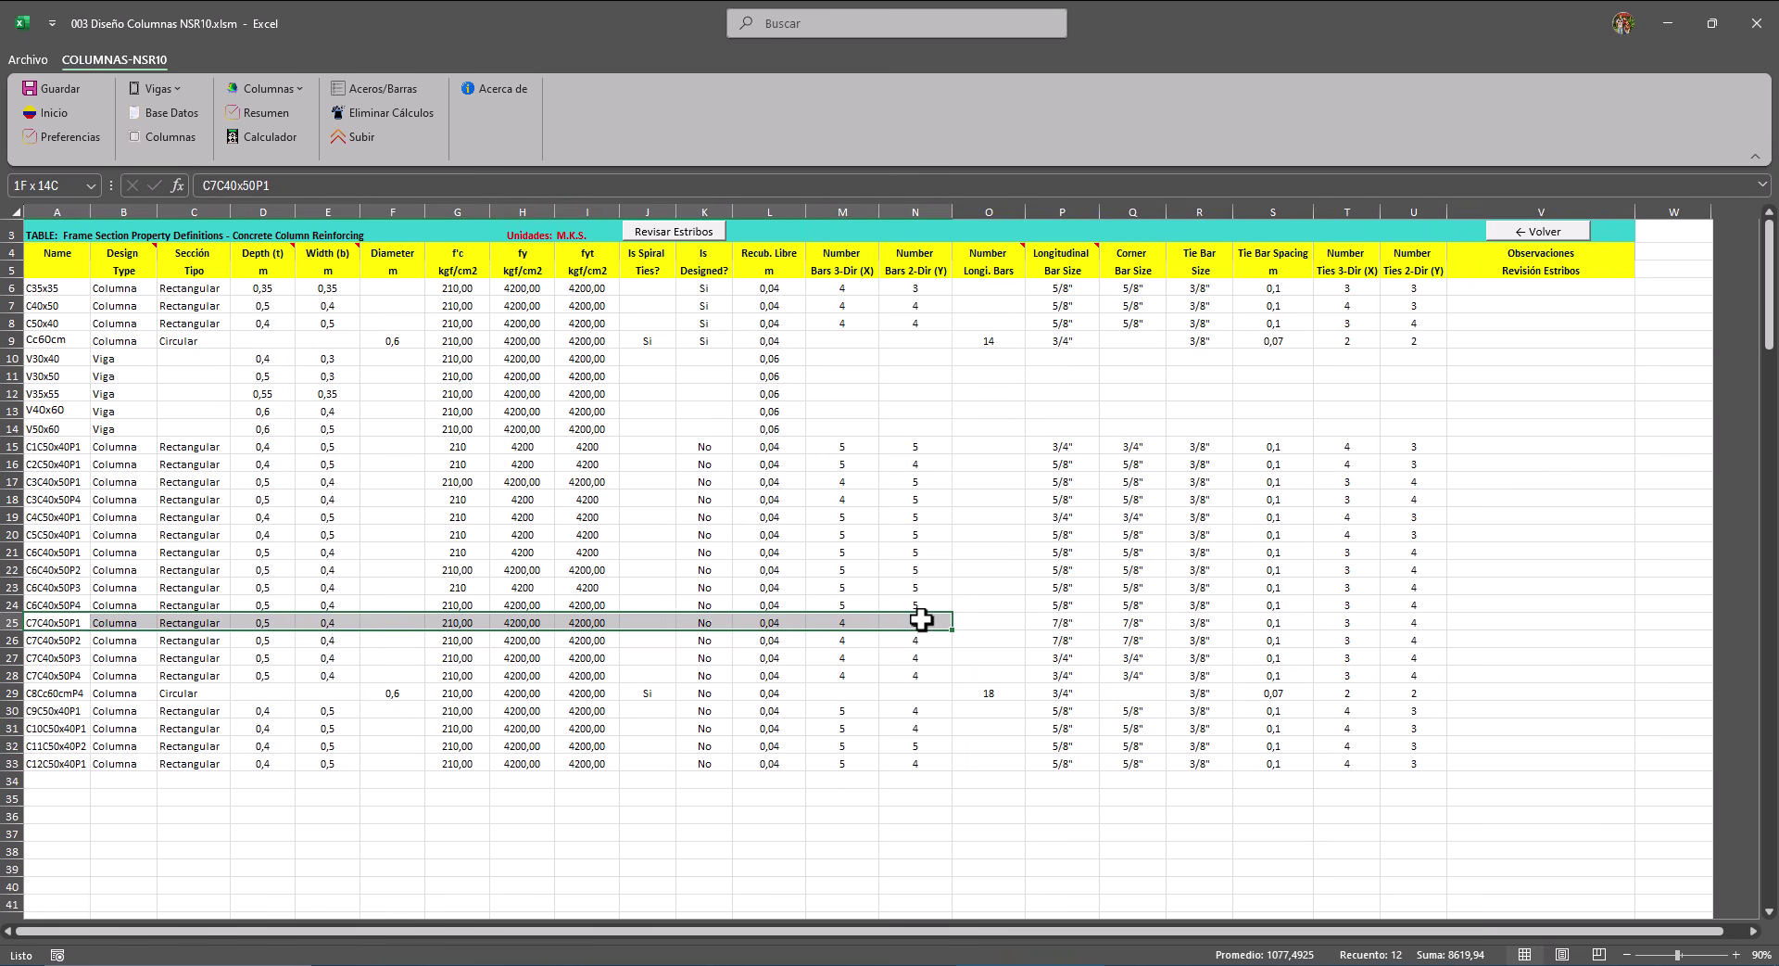
click(921, 619)
click(921, 619)
text(4)
key(Tab)
key(Tab)
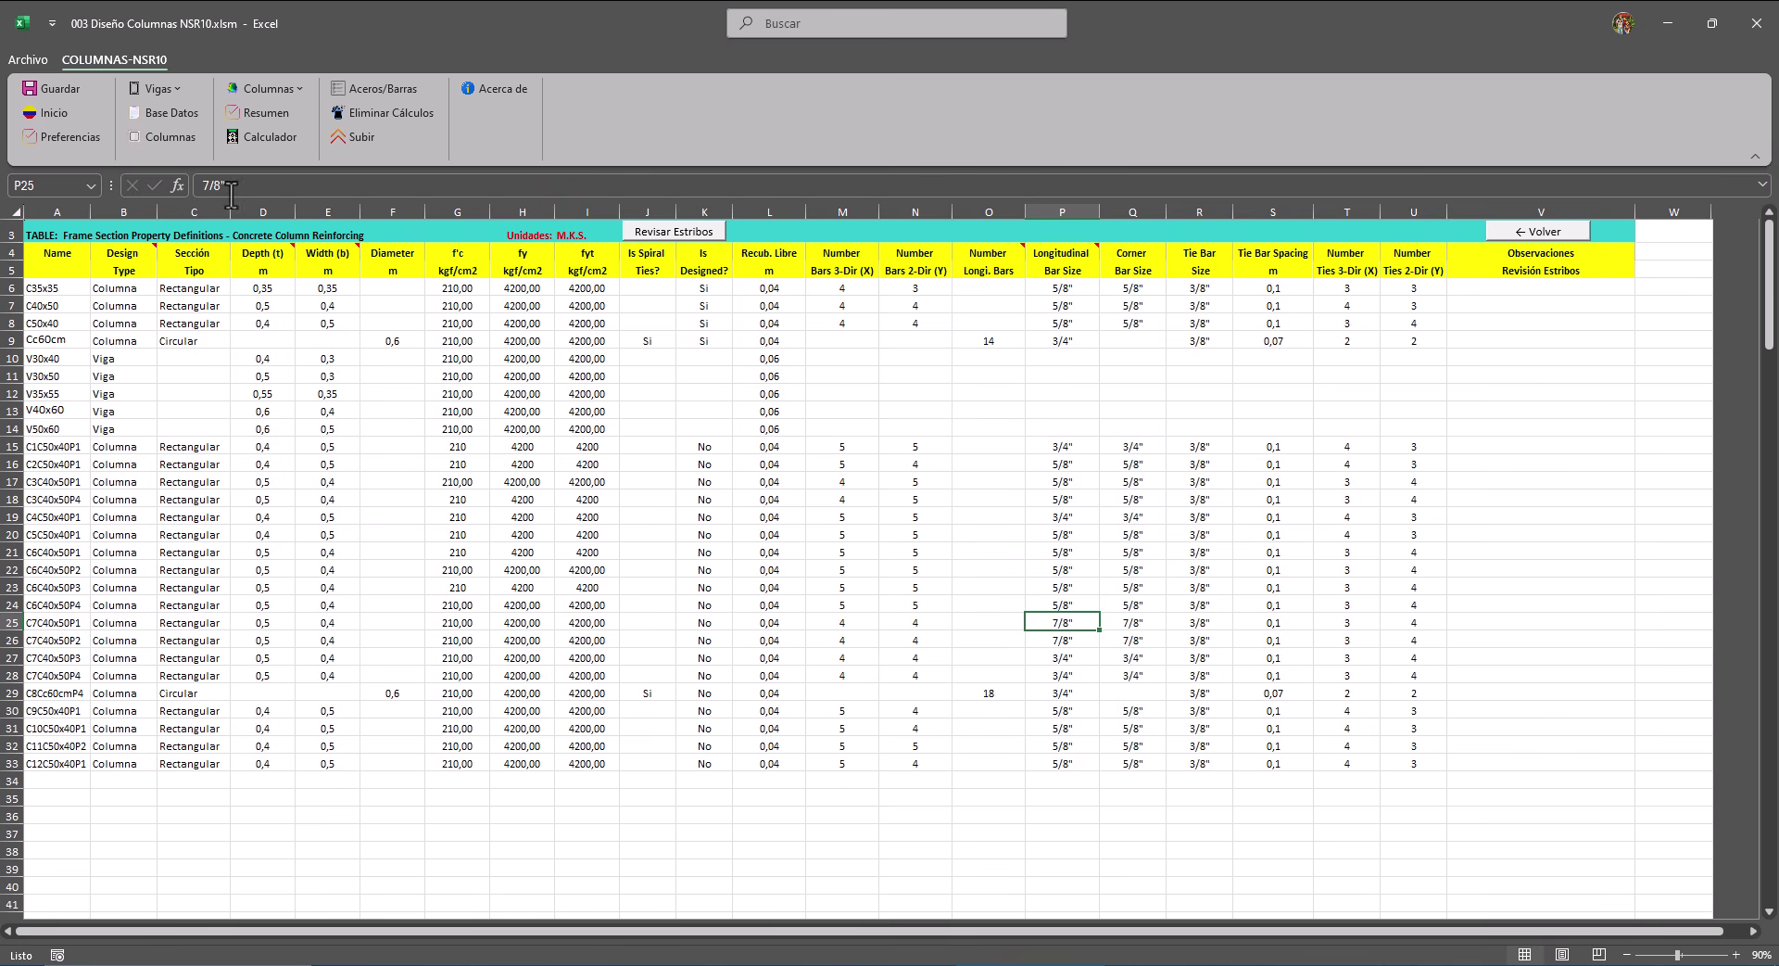
Set the longitudinal and corner bar sizes of sections C7C40x50P1 and C7C40x50P2 to 1".
click(192, 185)
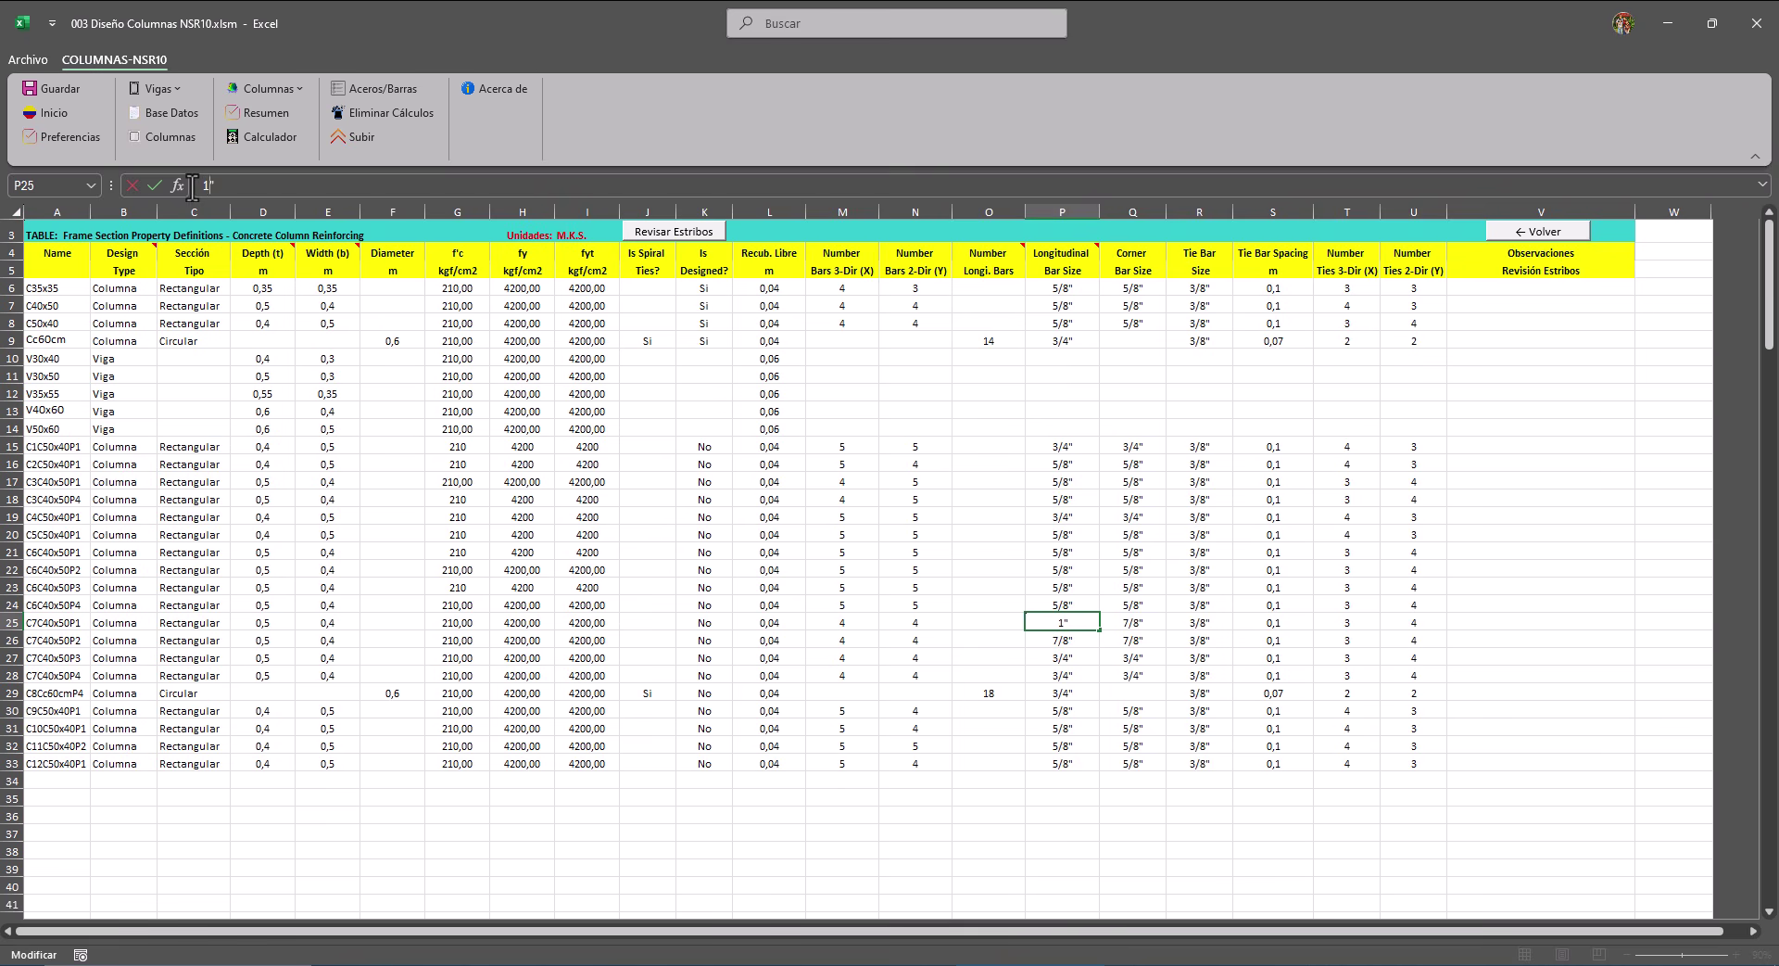
click(1066, 656)
click(1080, 616)
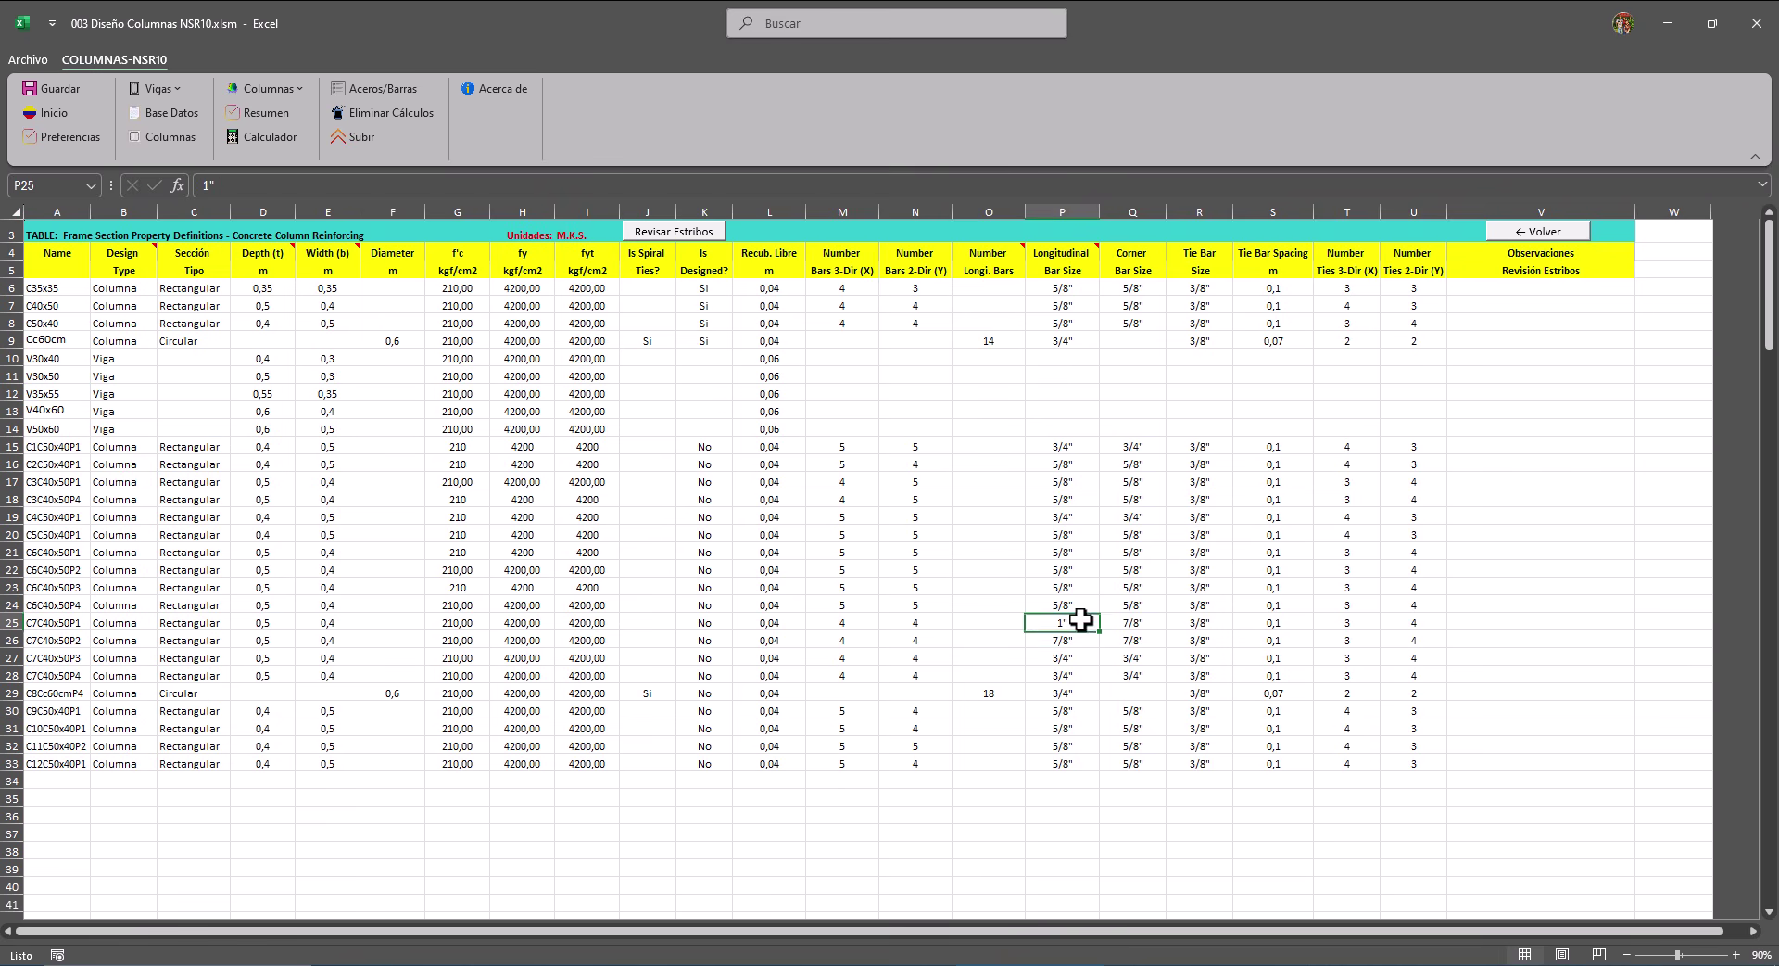
key(ctrl+c)
click(1143, 629)
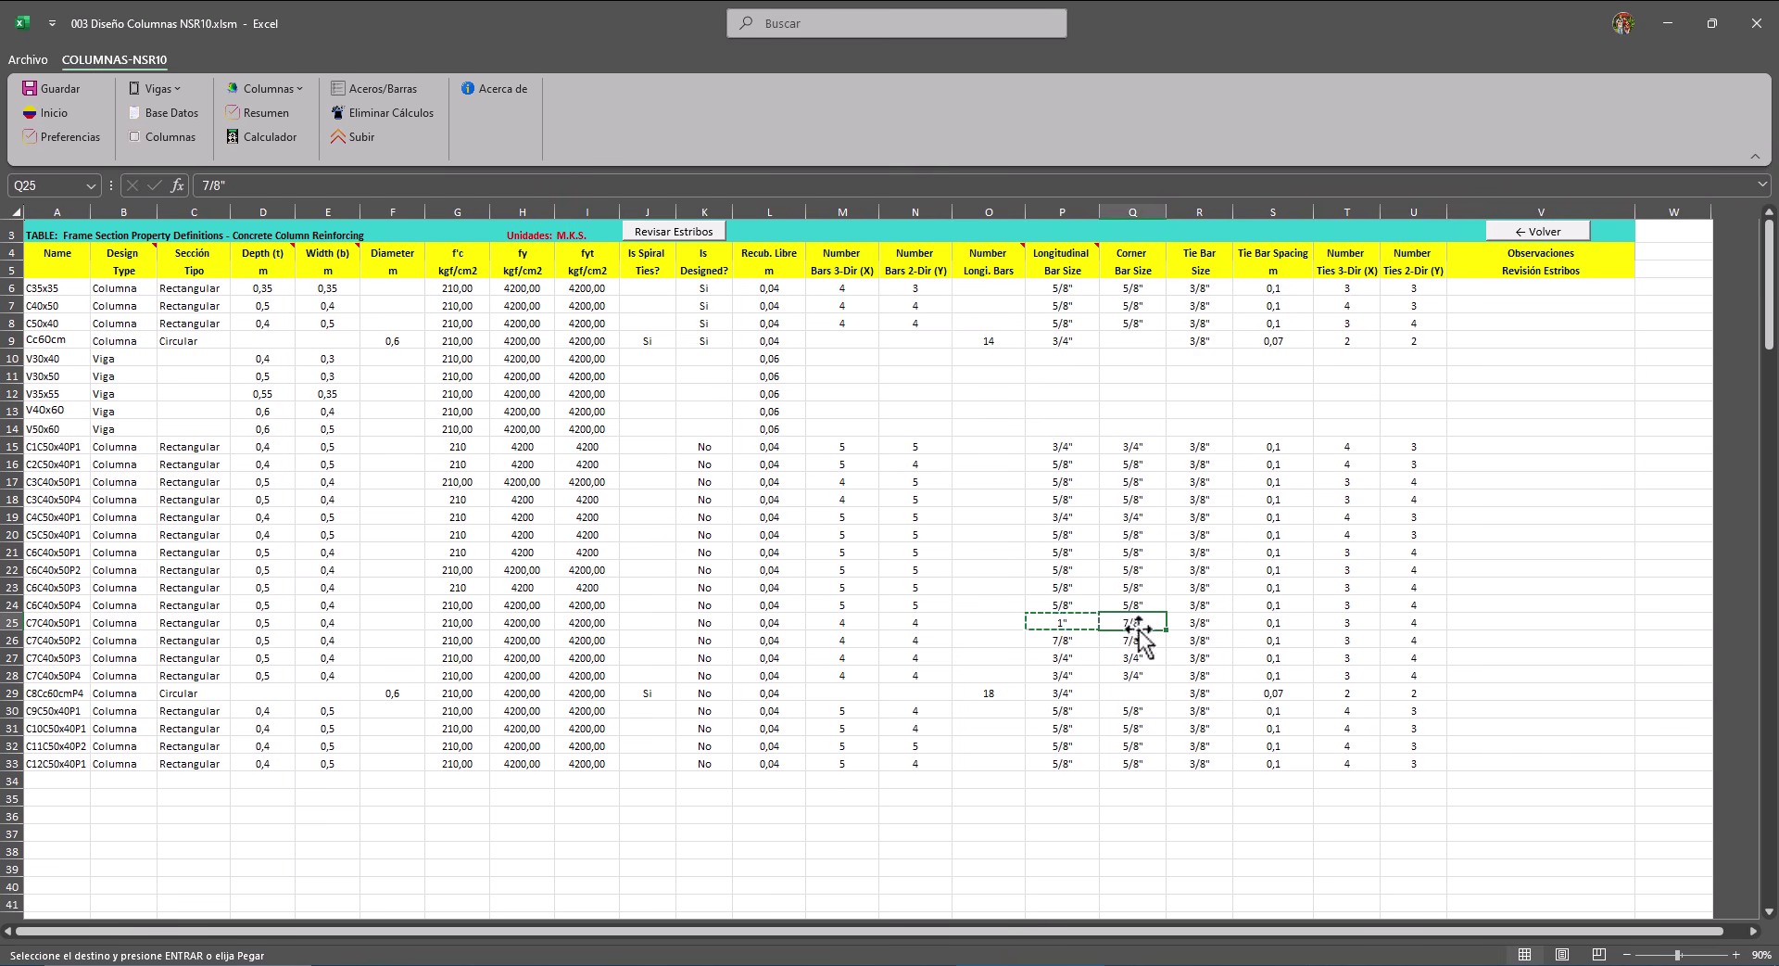
drag(1077, 640, 1115, 642)
right_click(1091, 641)
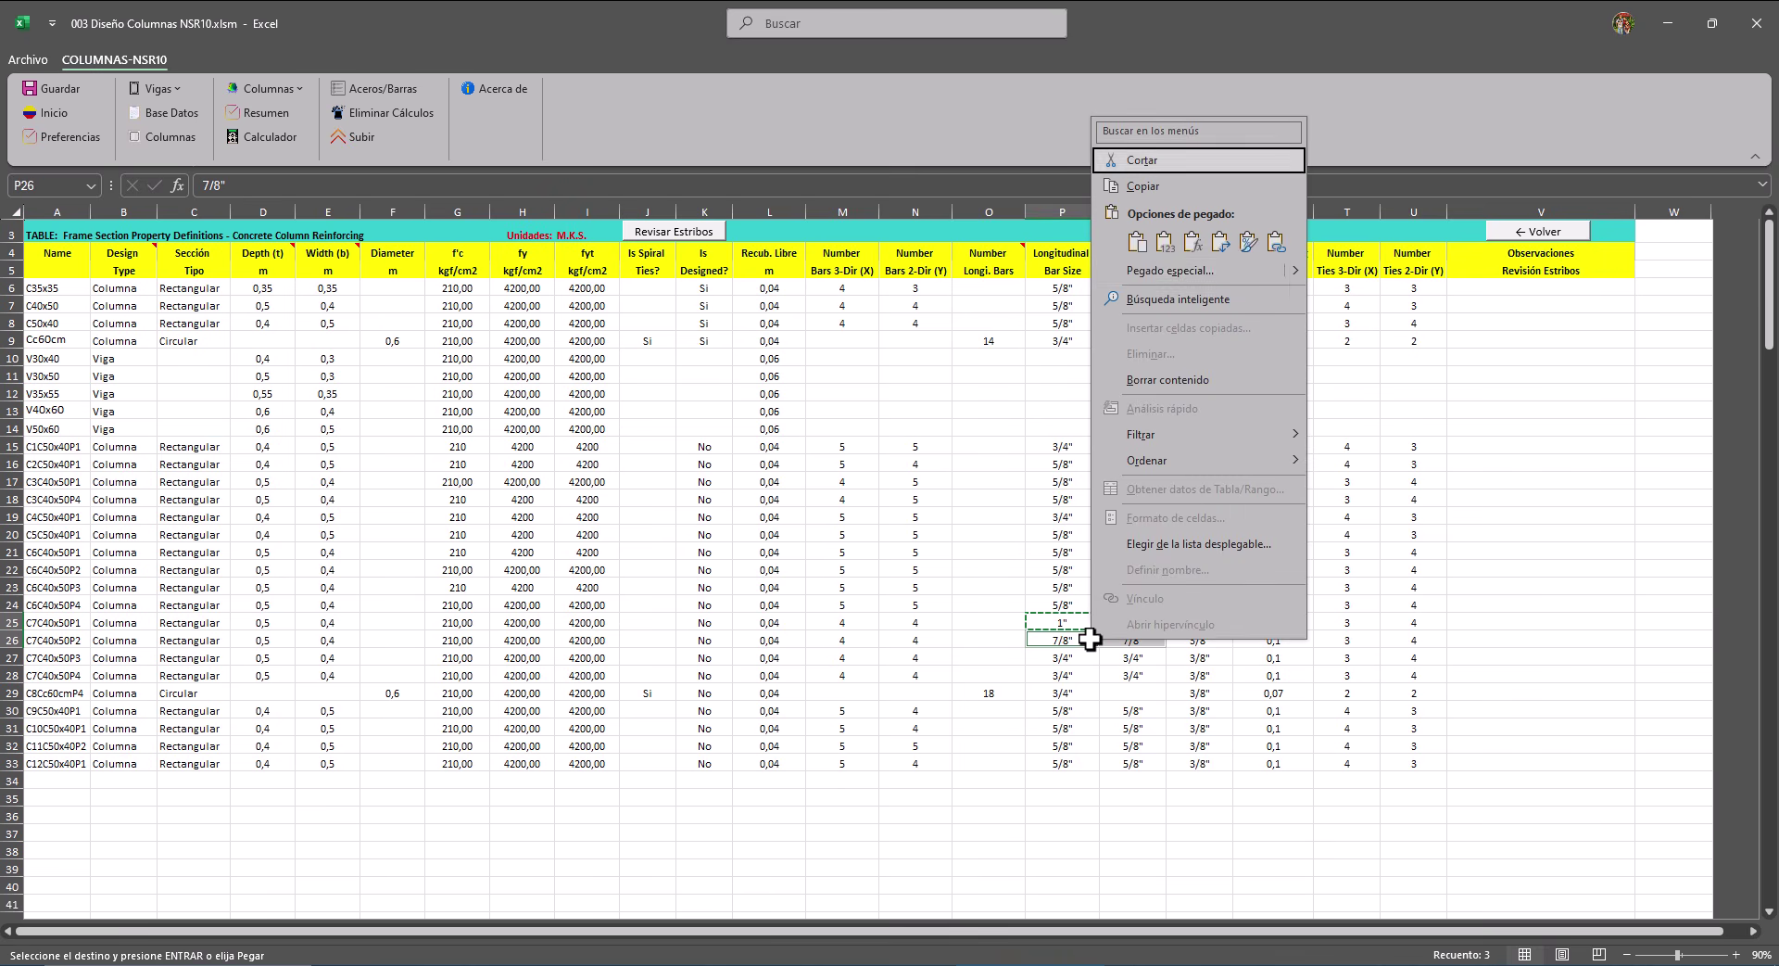
click(1161, 243)
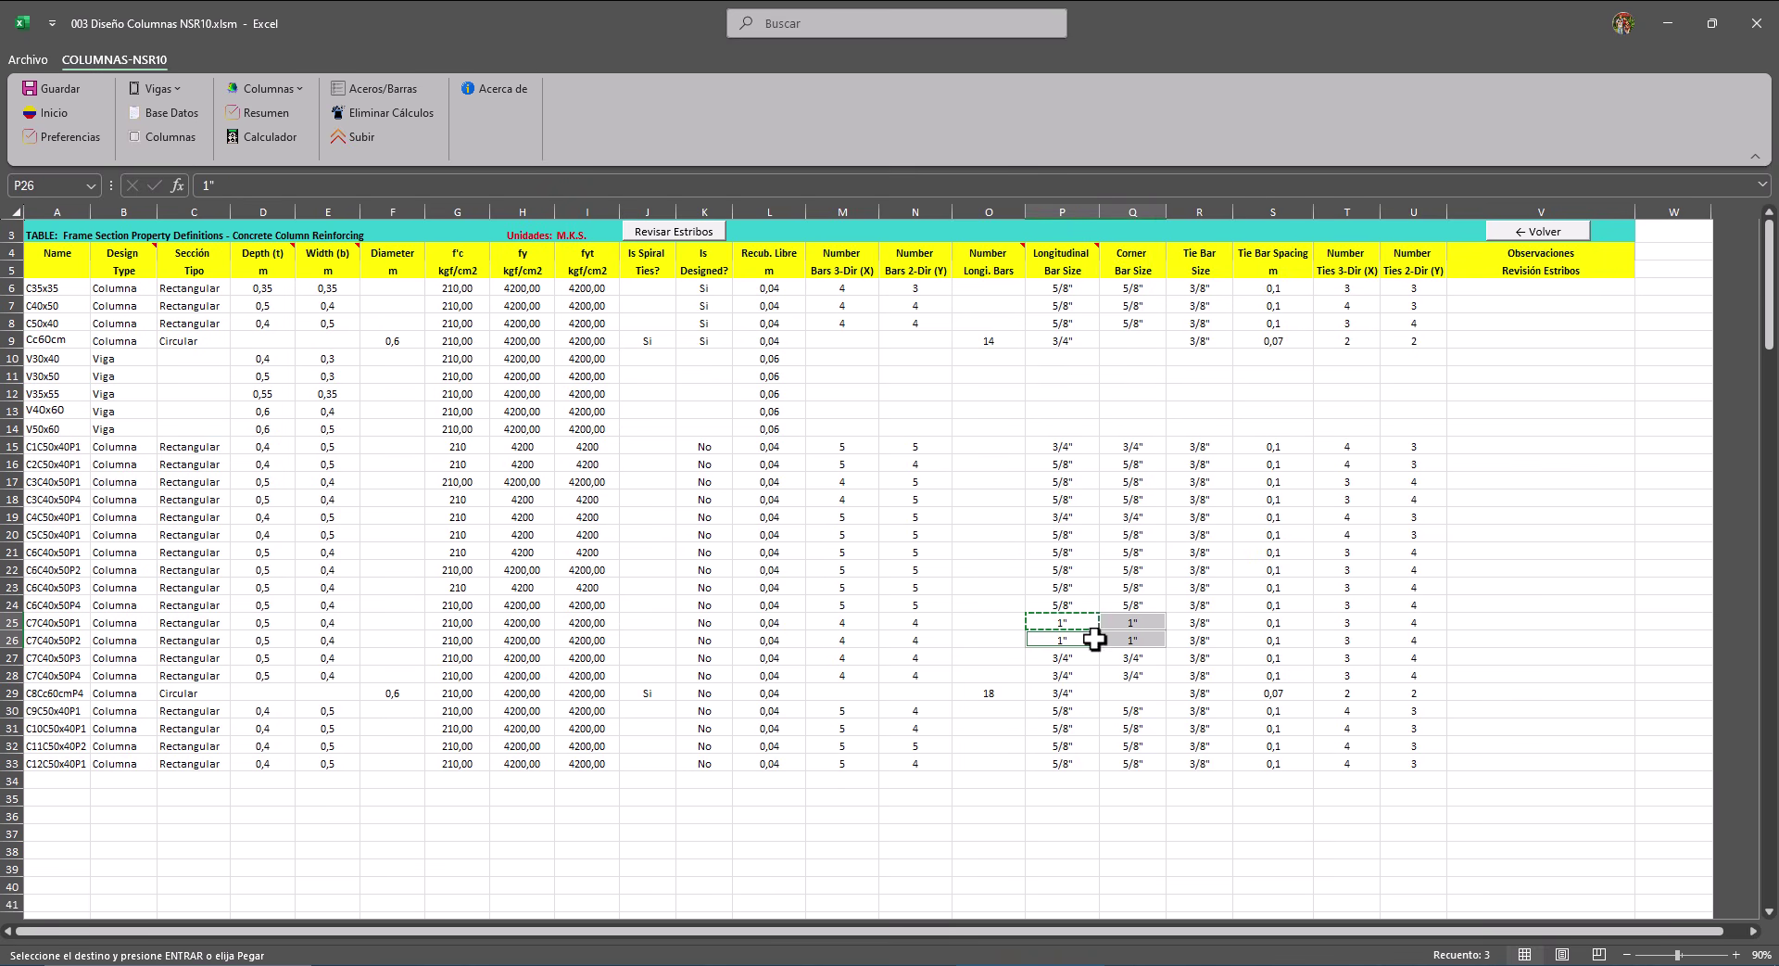
Set the longitudinal and corner bar sizes of sections C7C40x50P3 and C7C40x50P4 to 7/8".
click(1064, 622)
click(1064, 659)
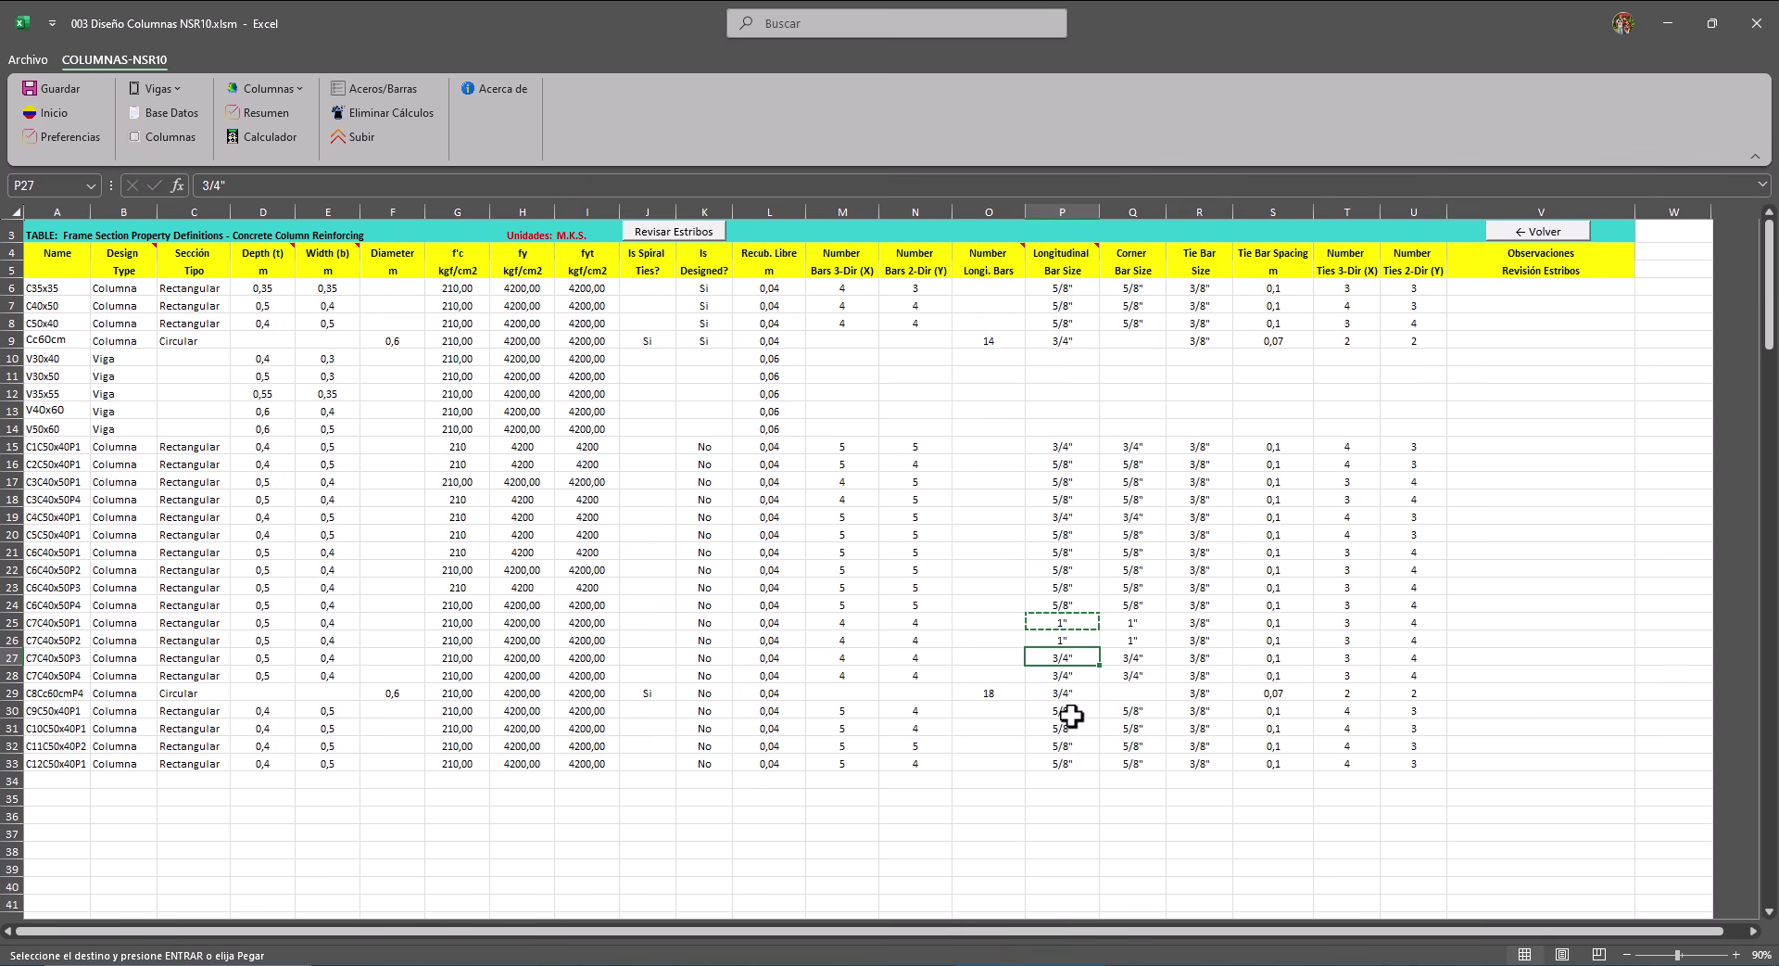
click(199, 186)
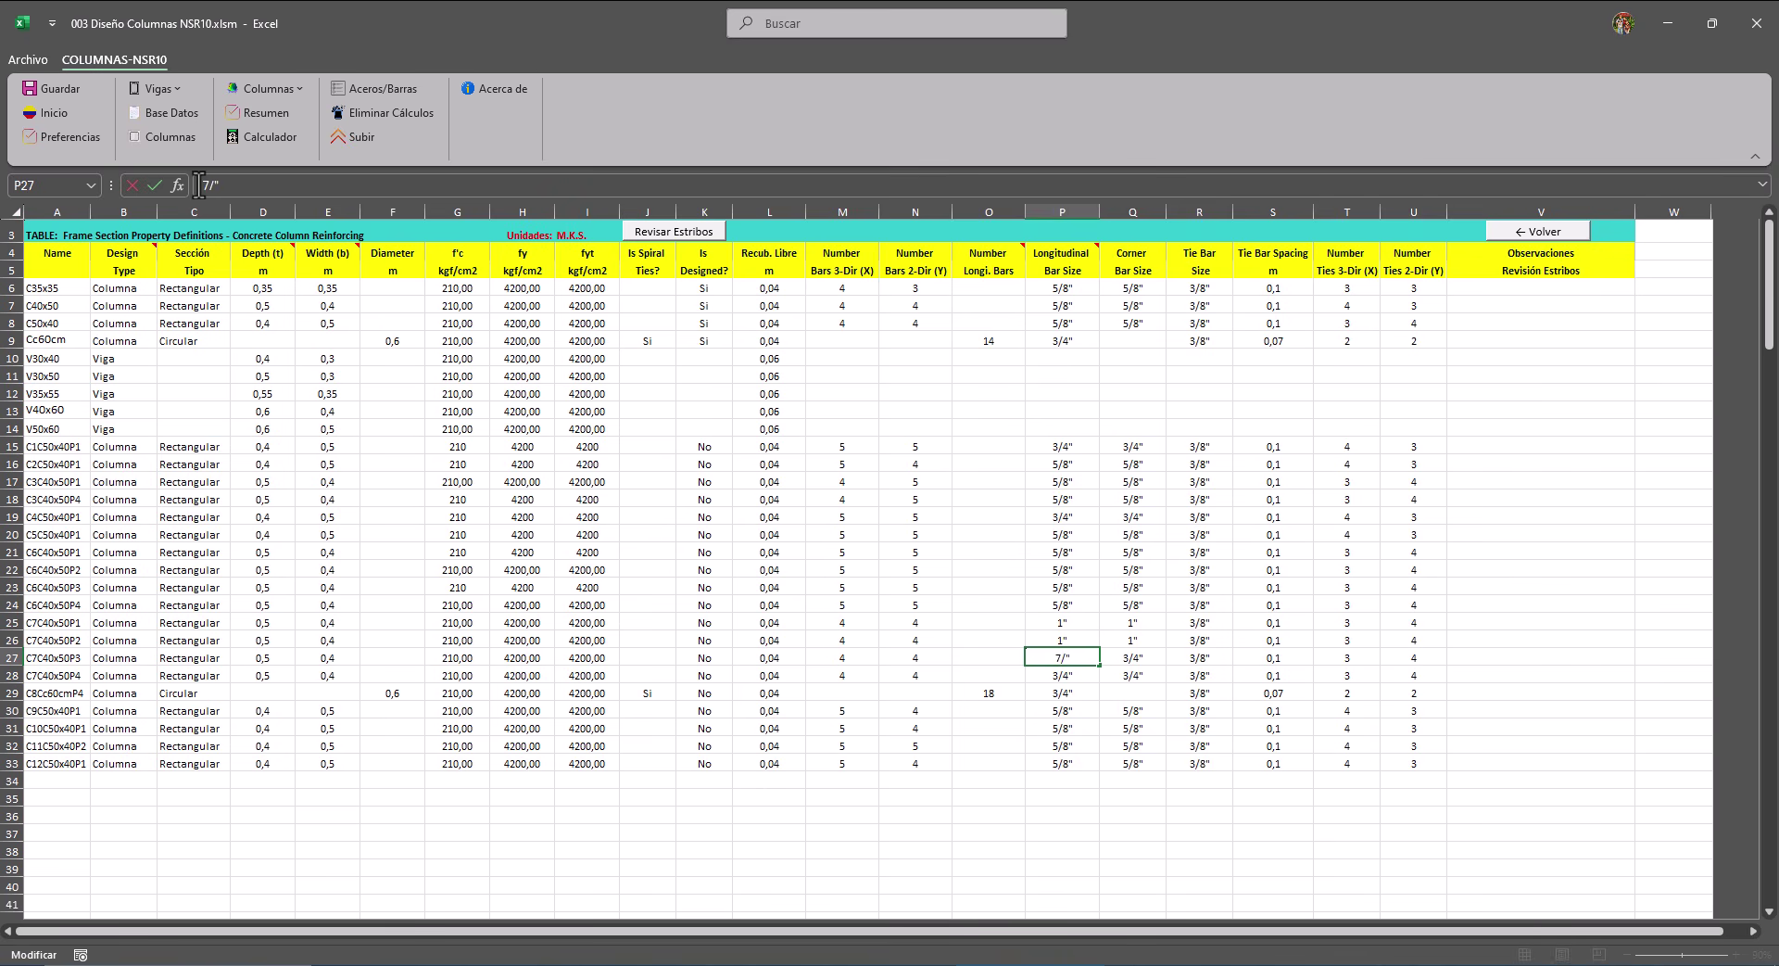
key(Return)
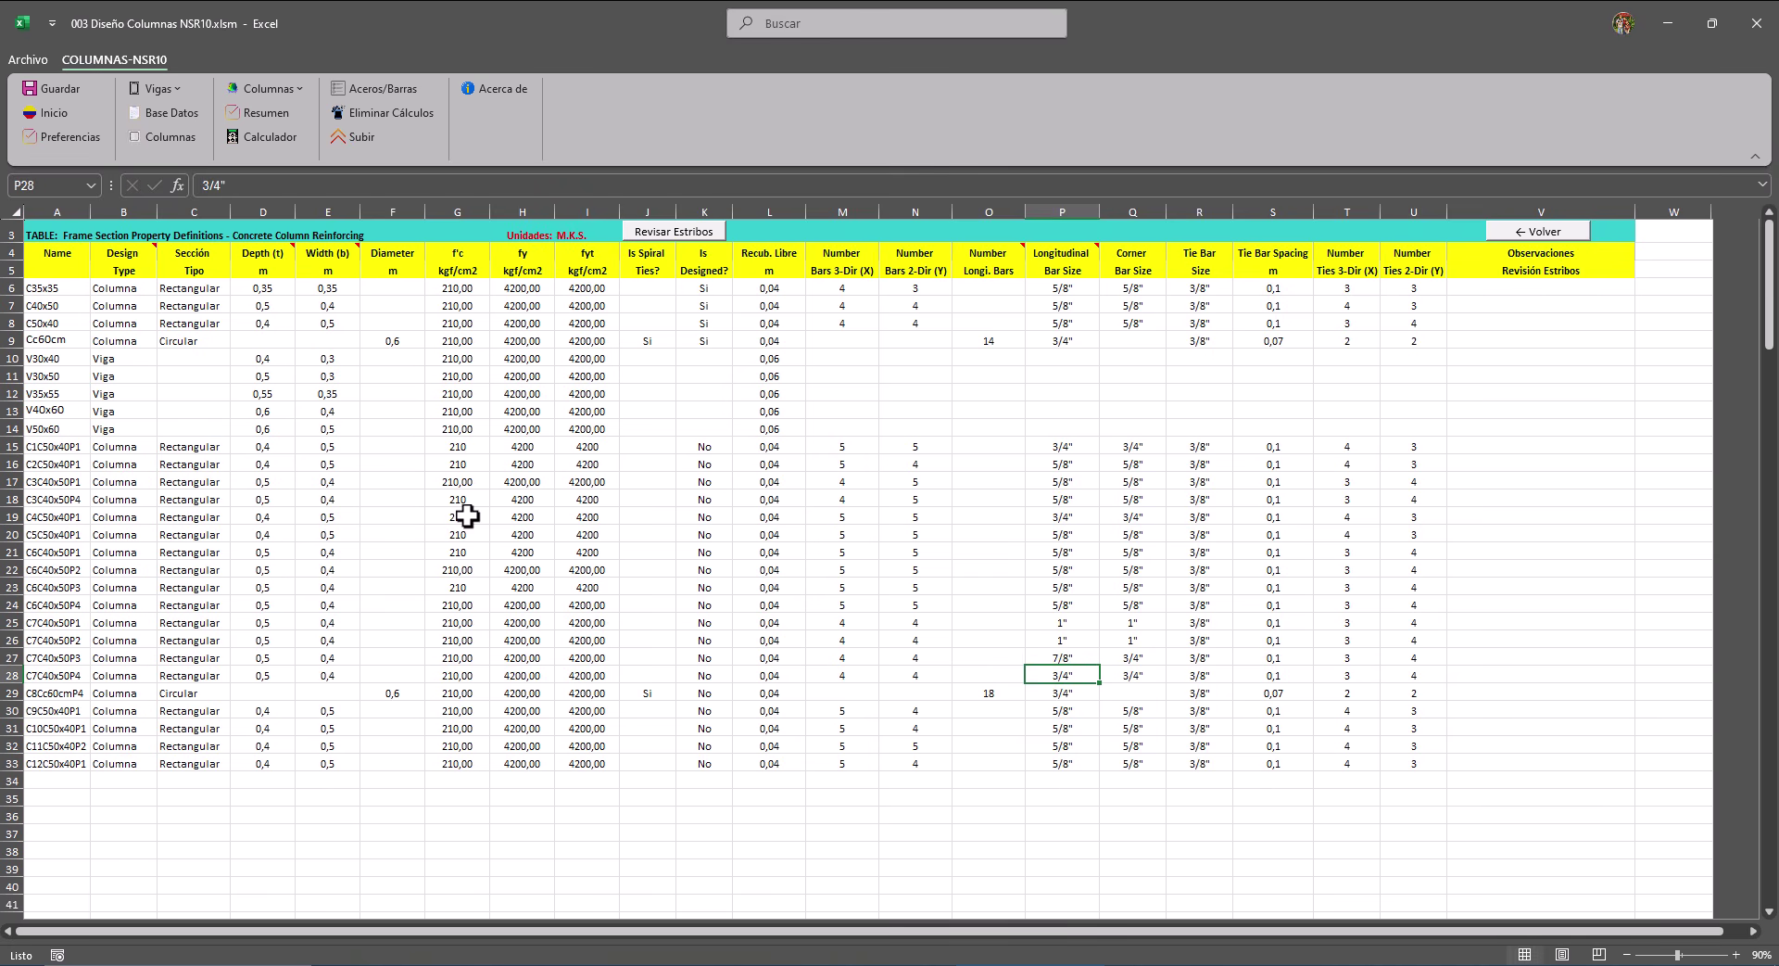
click(1087, 664)
key(ctrl+c)
click(1131, 658)
drag(1078, 673, 1122, 672)
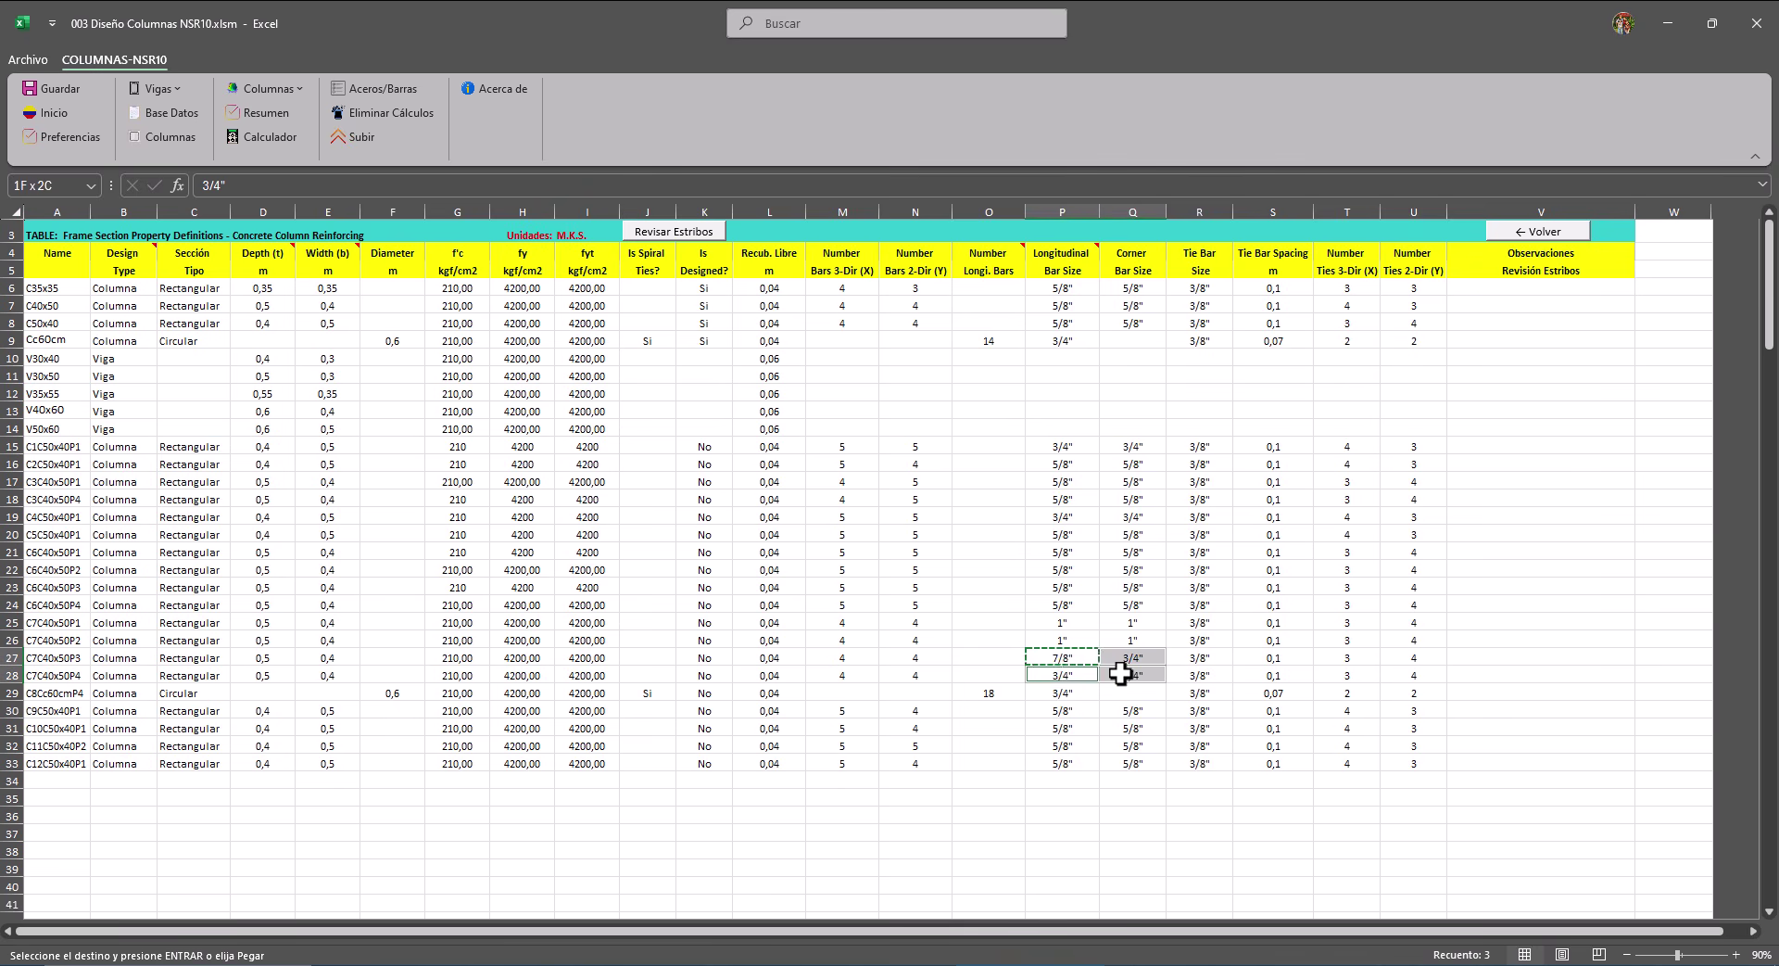
right_click(1070, 675)
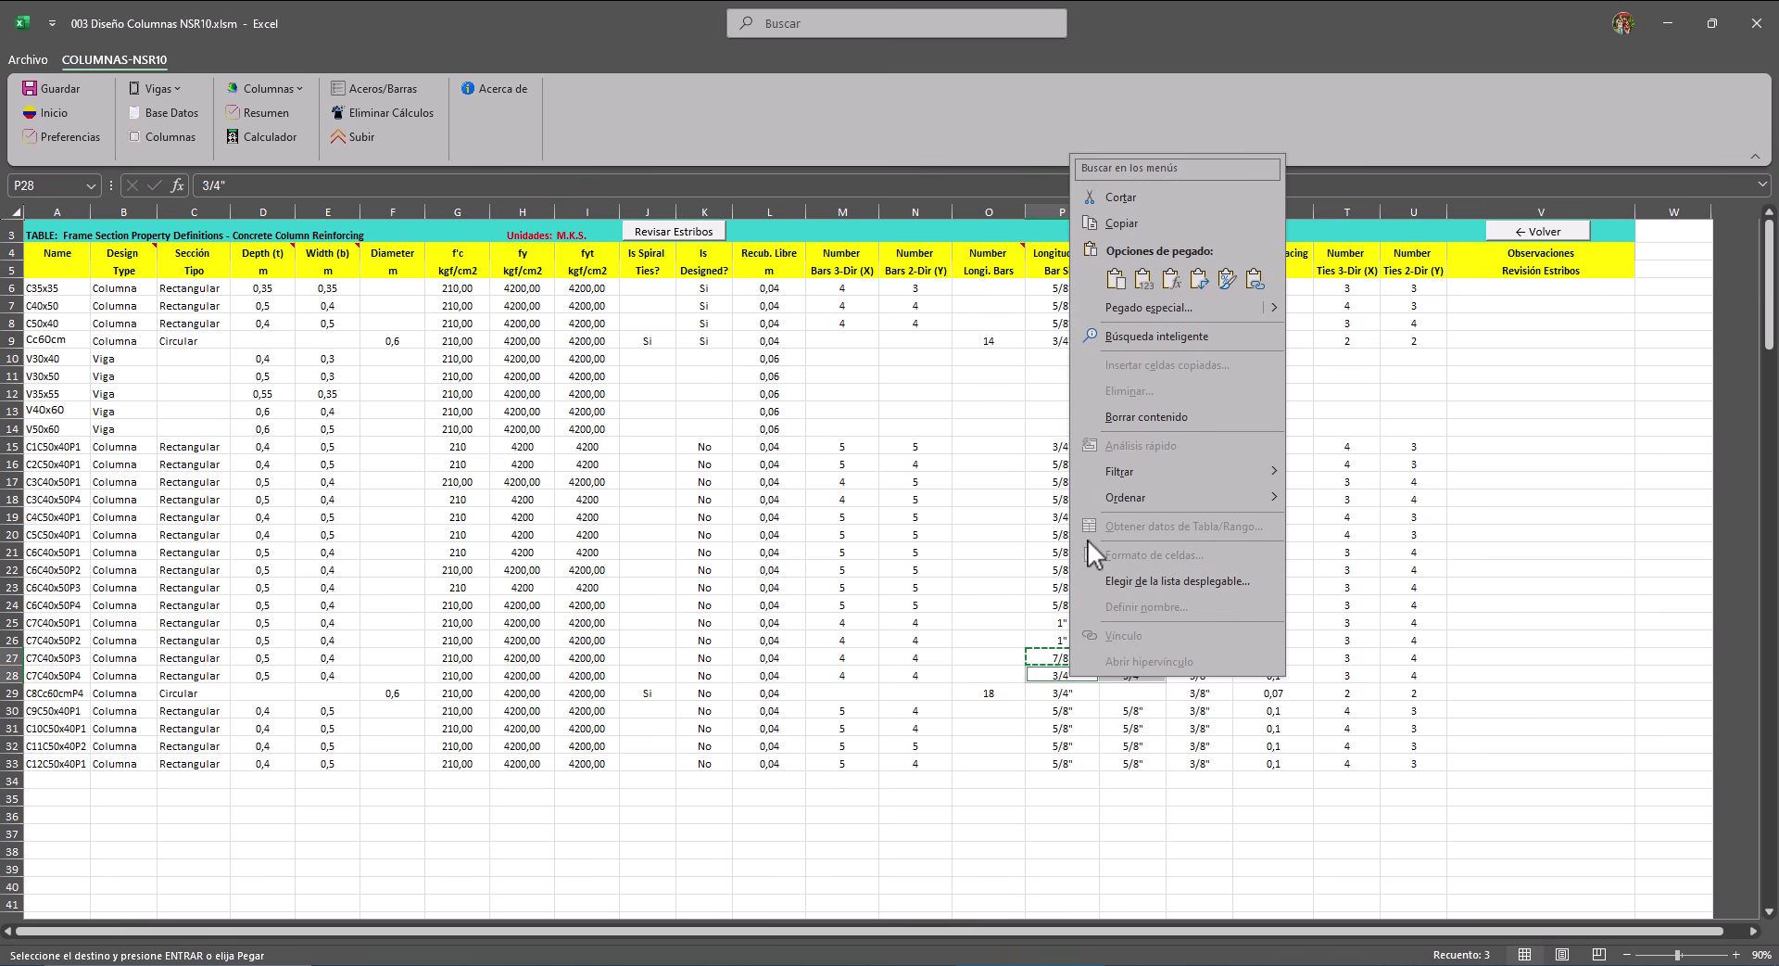
click(1146, 279)
click(1066, 658)
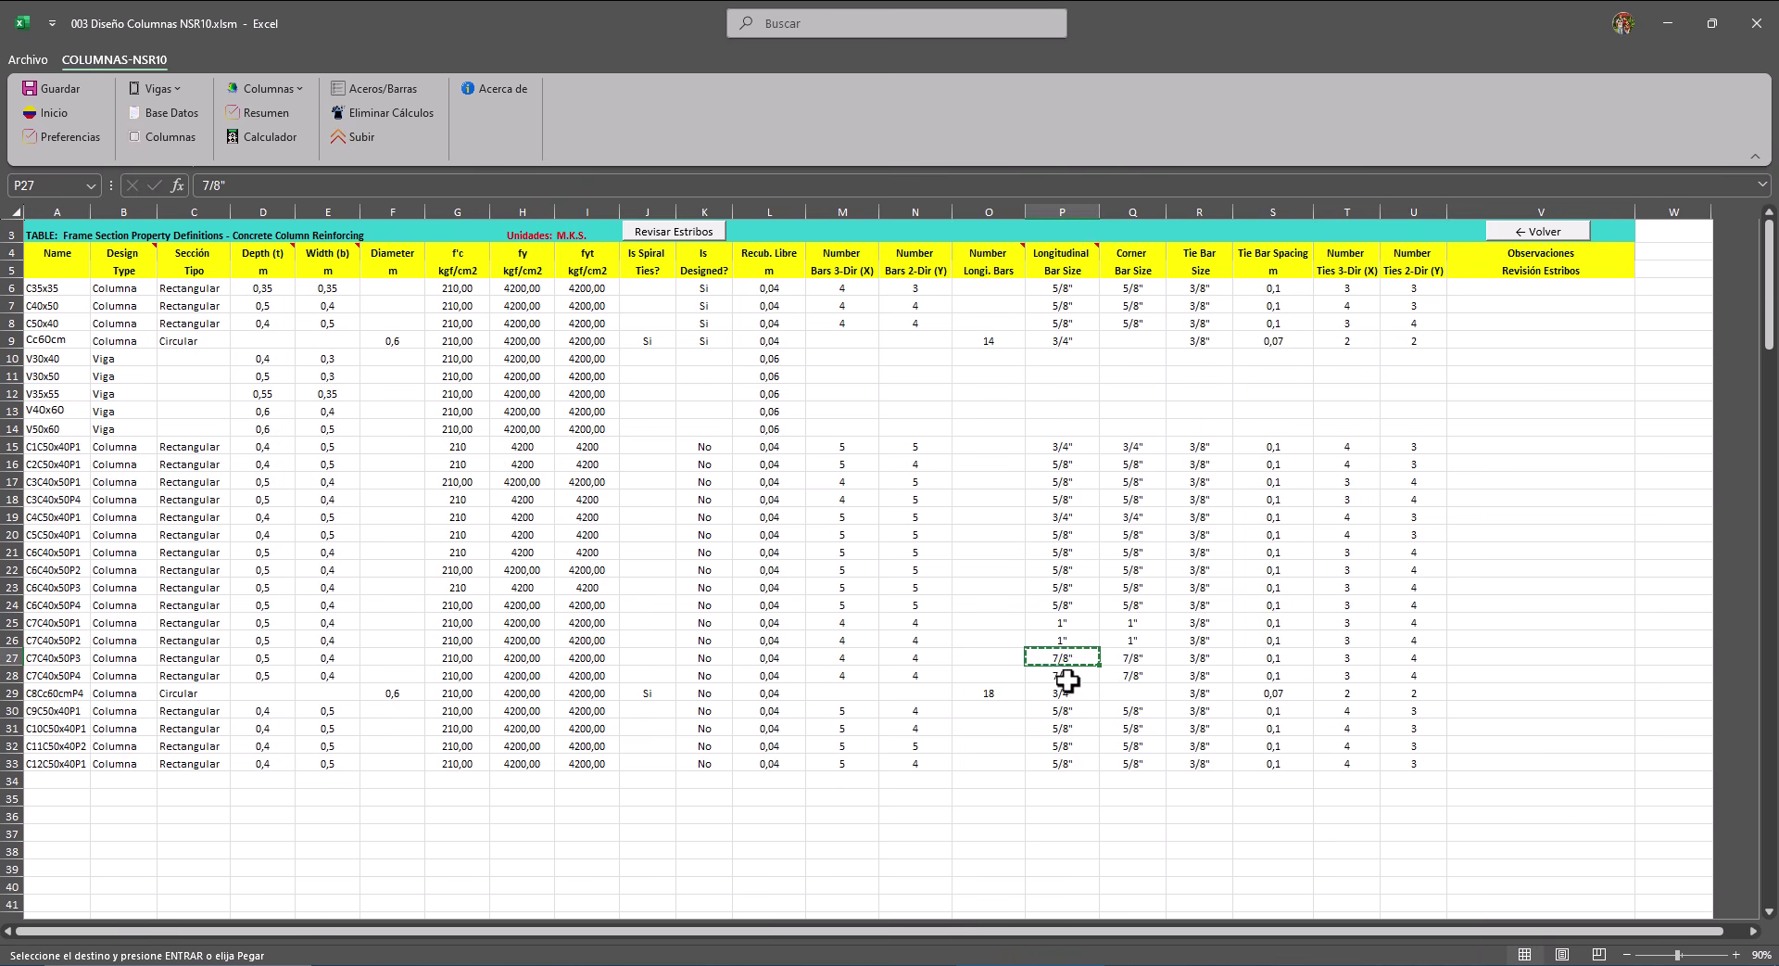
key(Escape)
Return to the column design module, regenerate the interaction diagrams and review column C7's strong column-weak beam analyses.
click(184, 146)
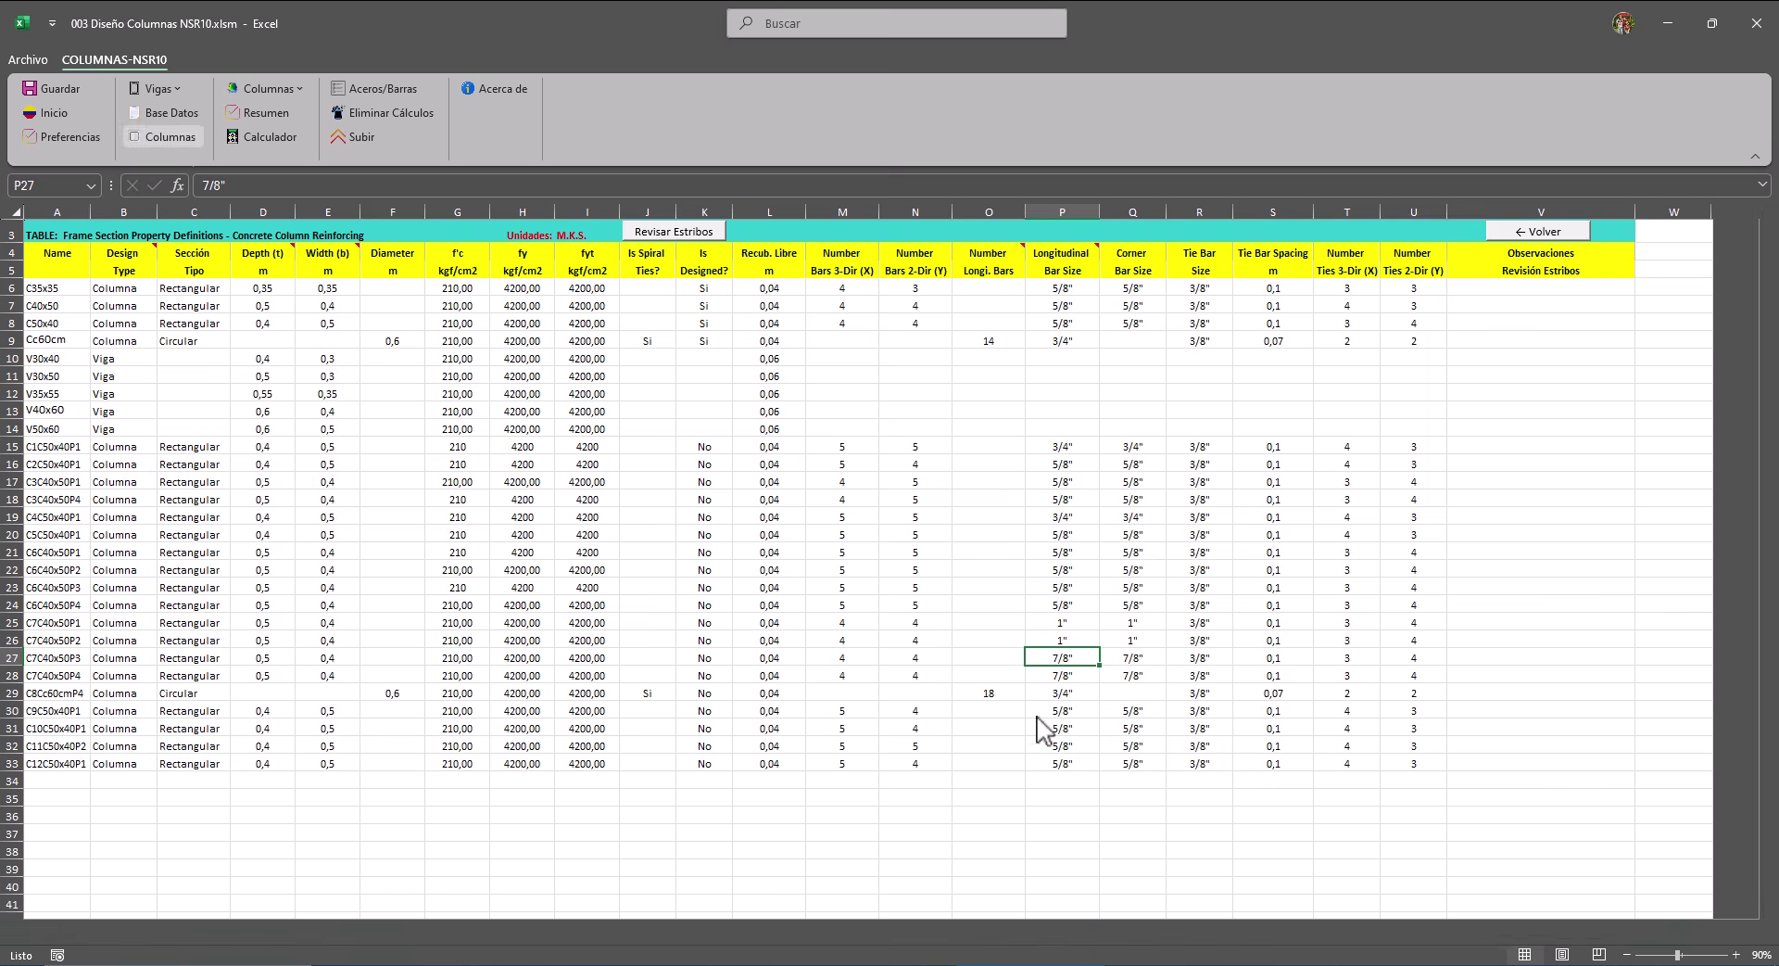
click(166, 222)
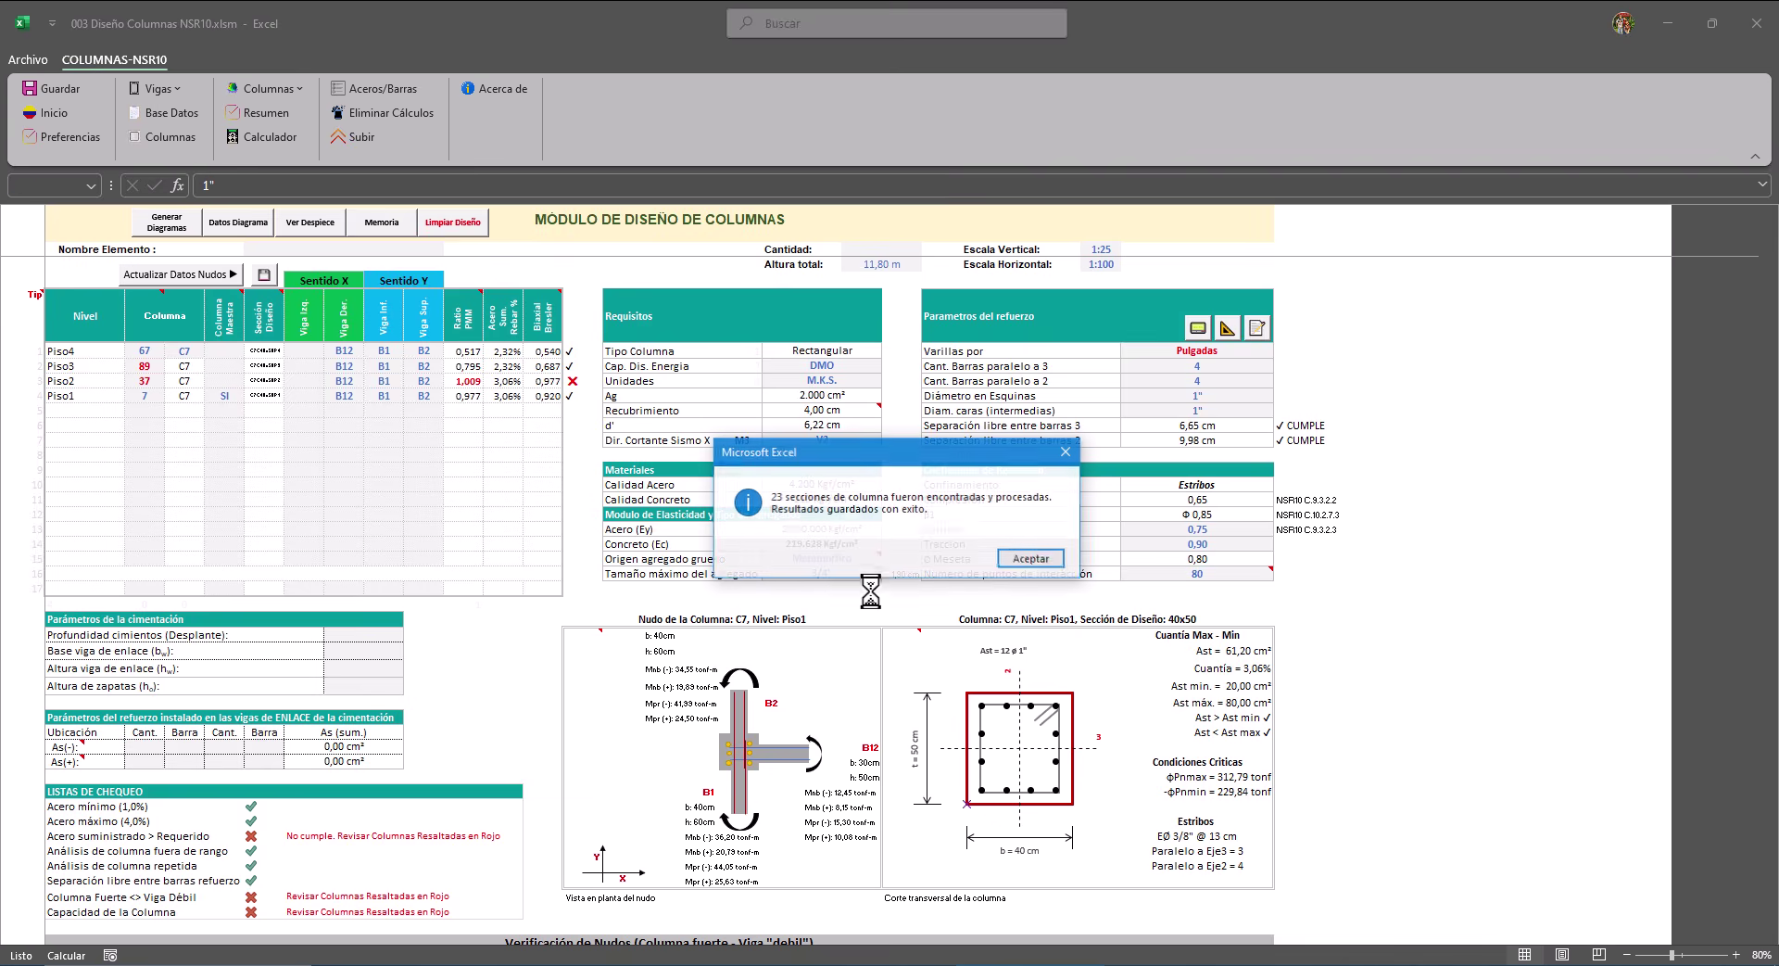
click(1032, 559)
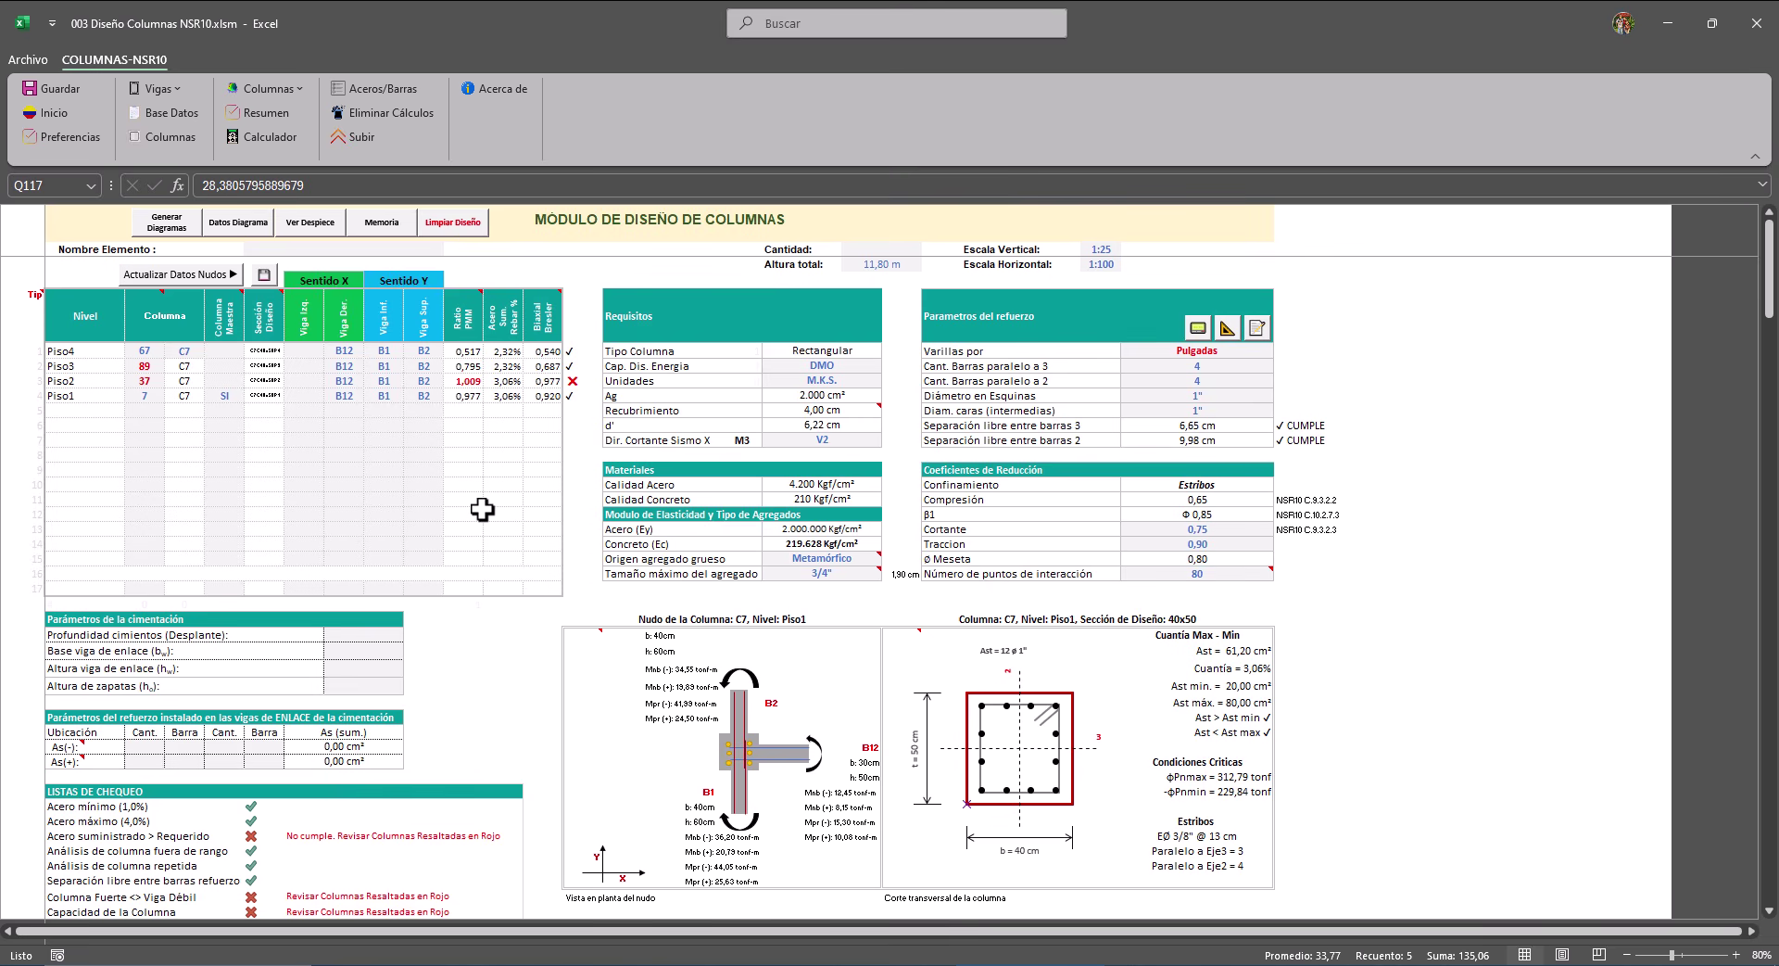
scroll(469, 528, down, 5)
scroll(469, 527, down, 15)
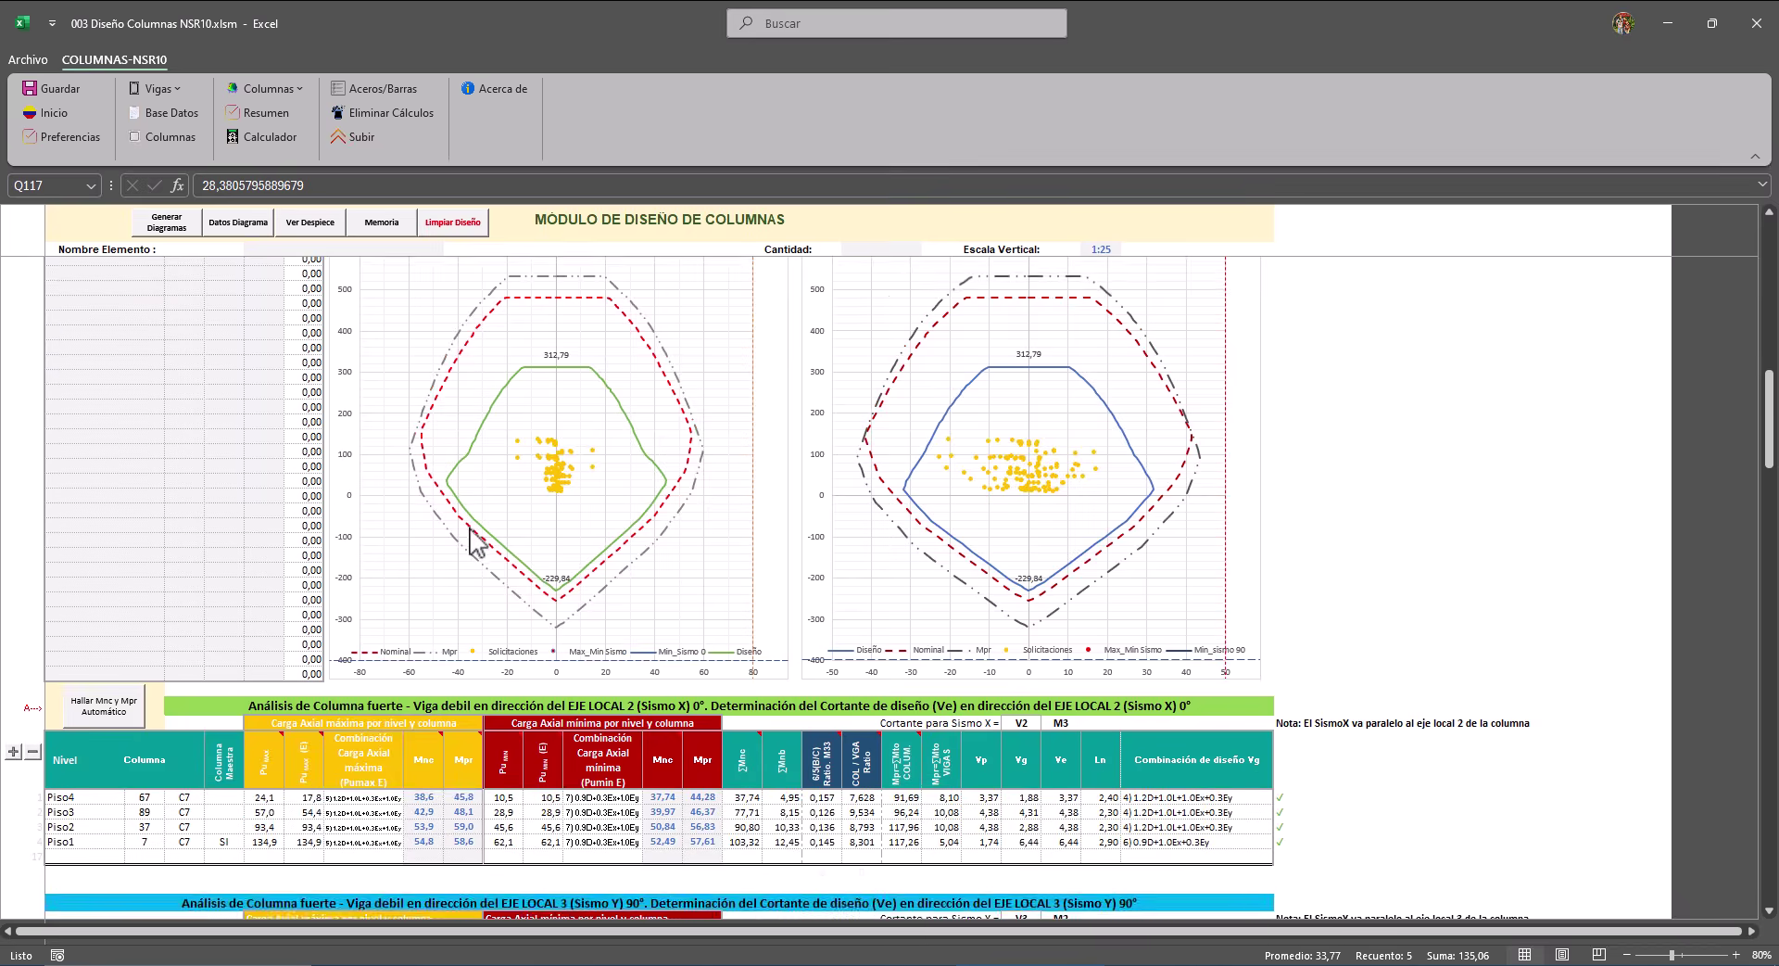
scroll(470, 537, down, 5)
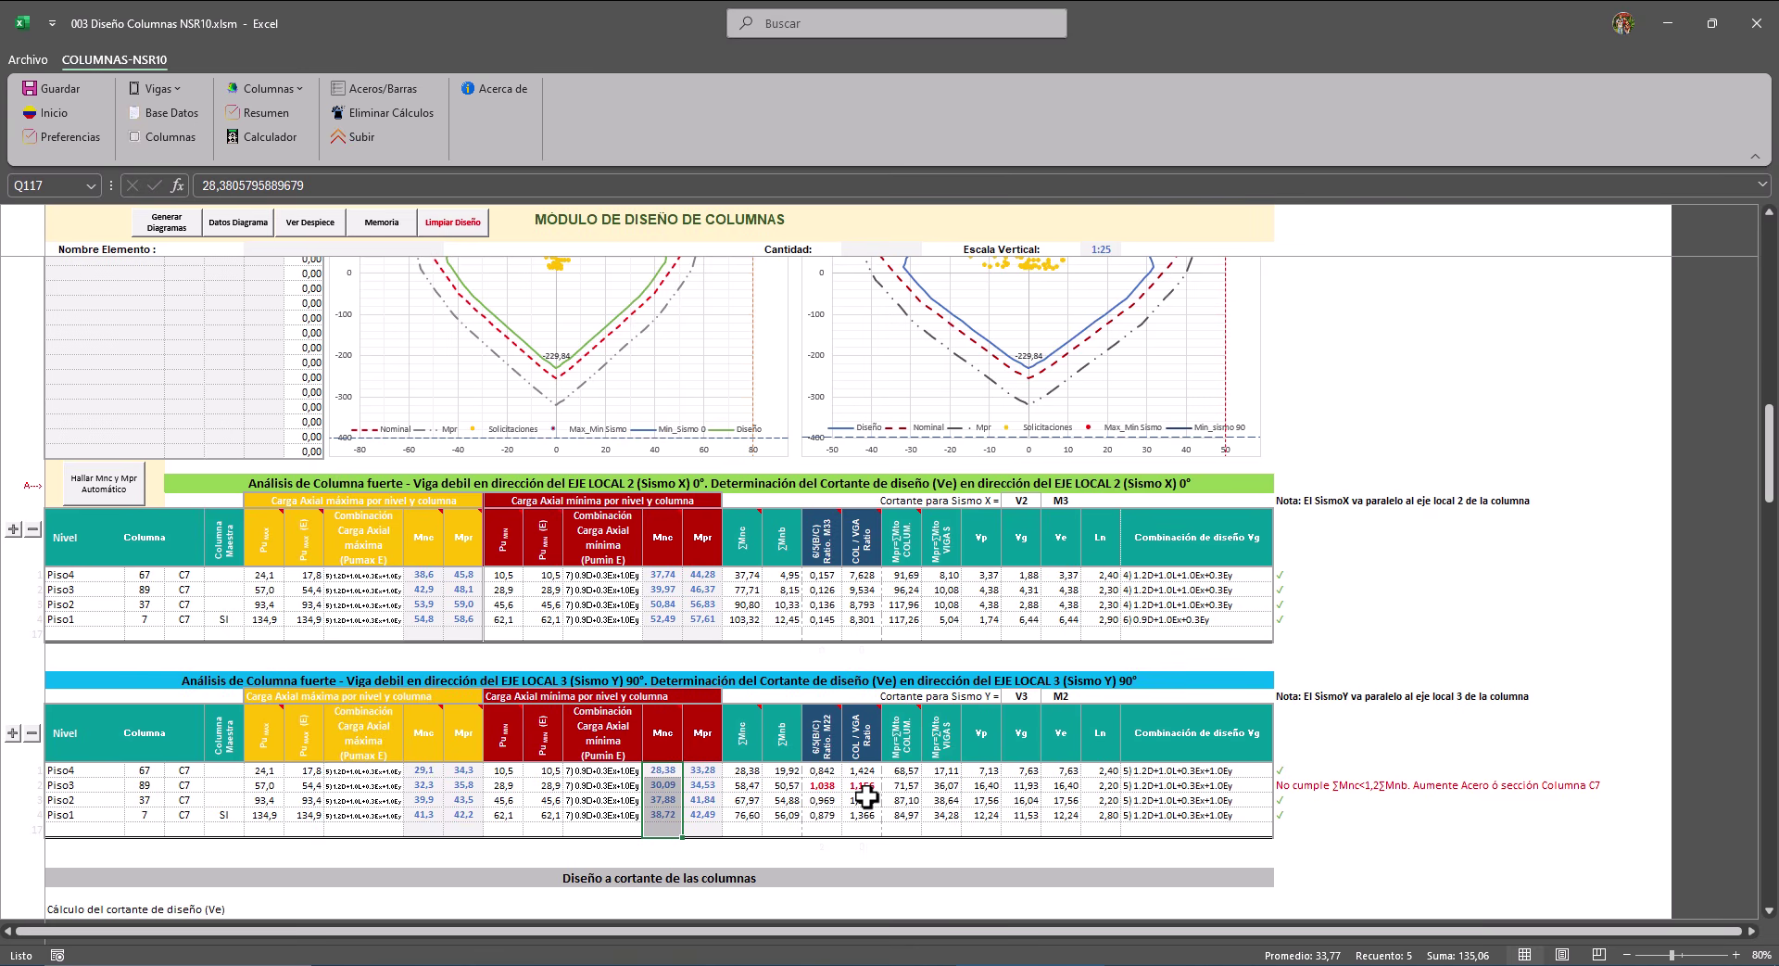
Make Piso3 the master level of column C7 and set its corner bar diameter to 1".
scroll(843, 788, up, 1)
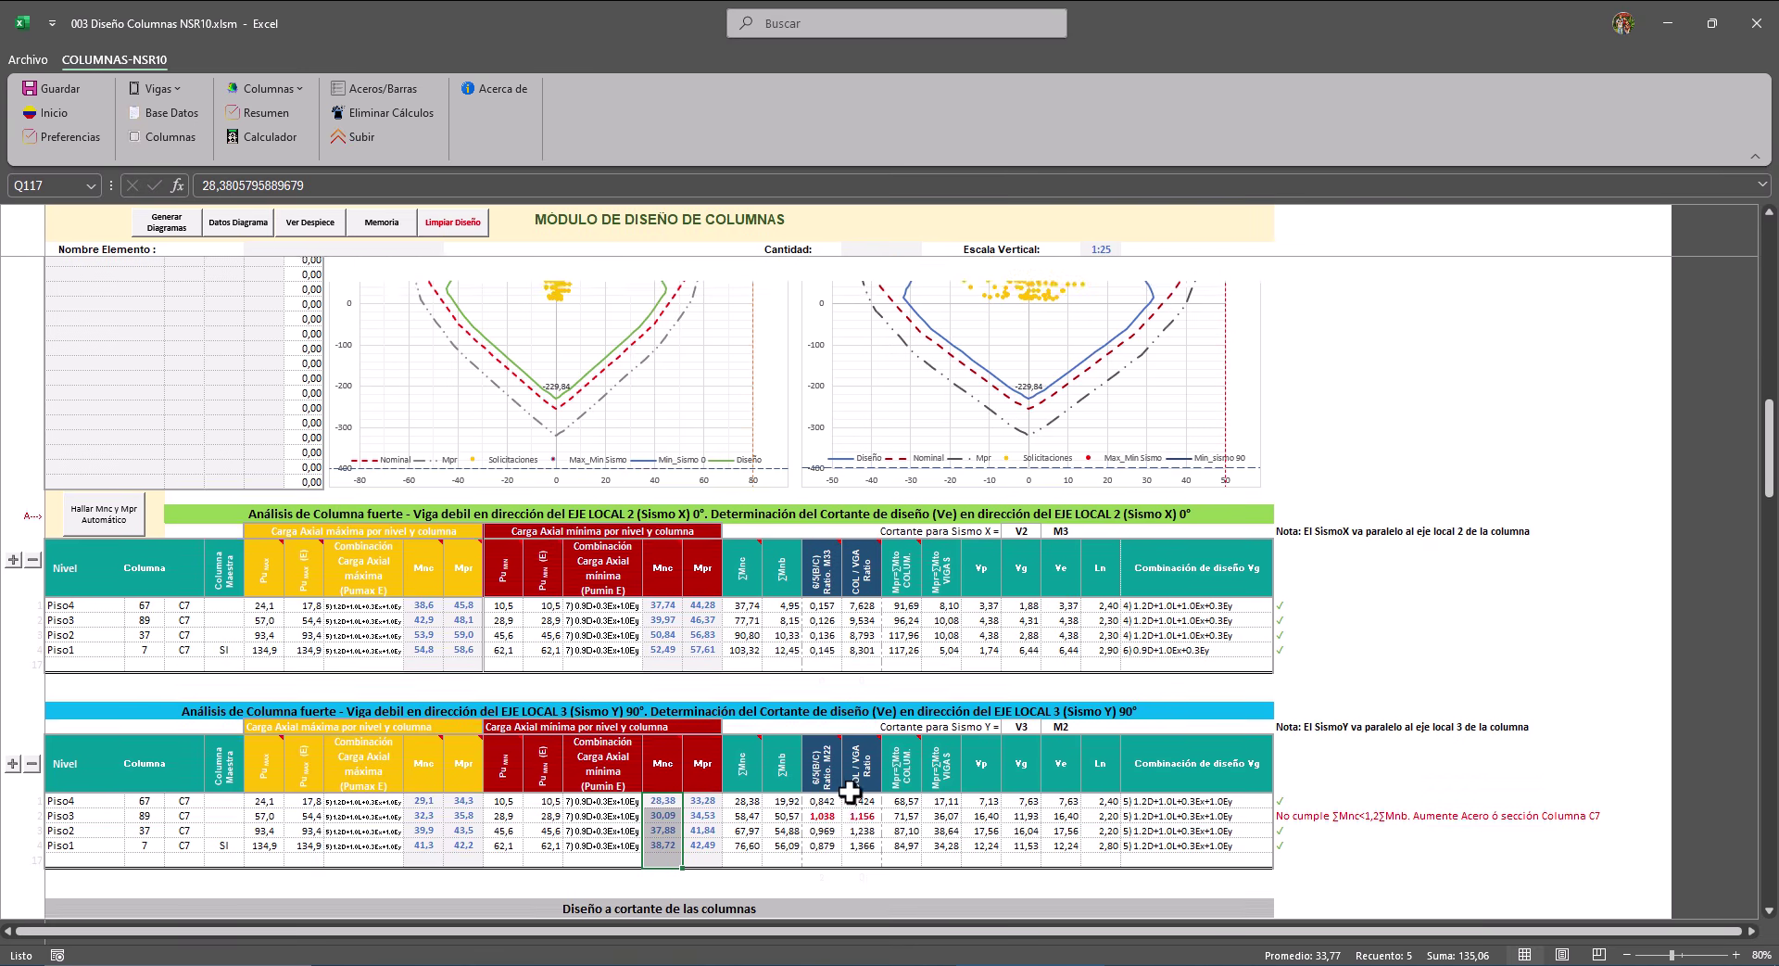
scroll(843, 841, up, 14)
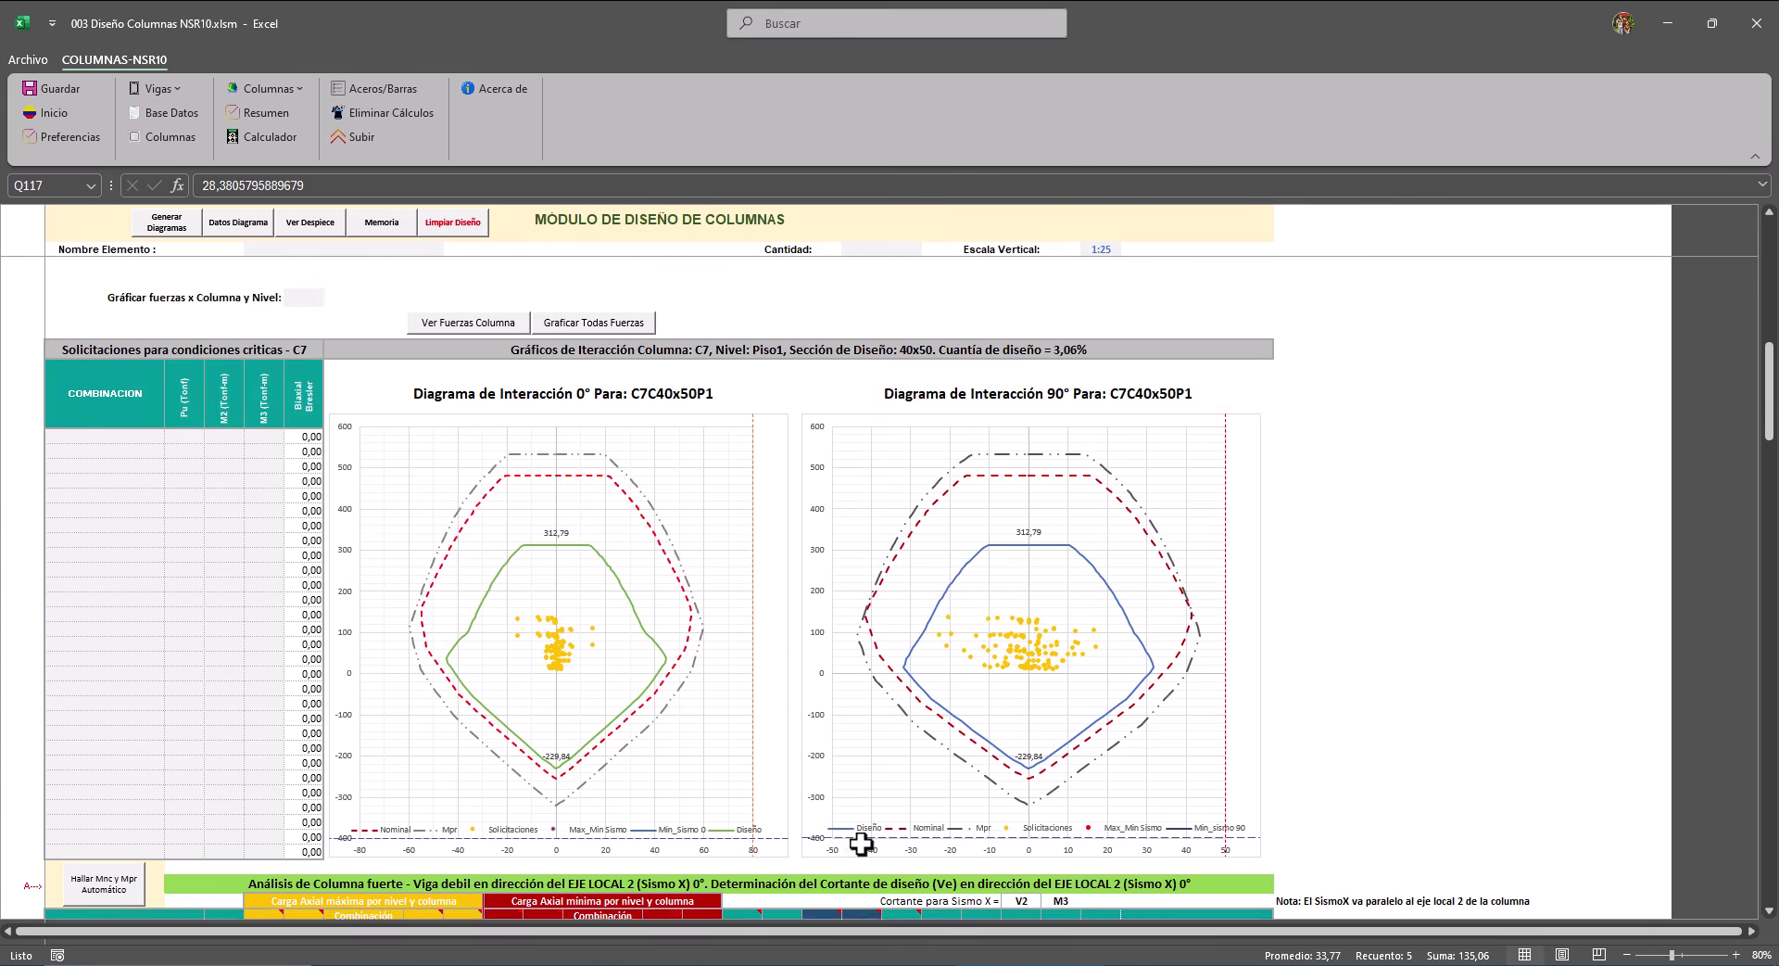
scroll(860, 845, up, 12)
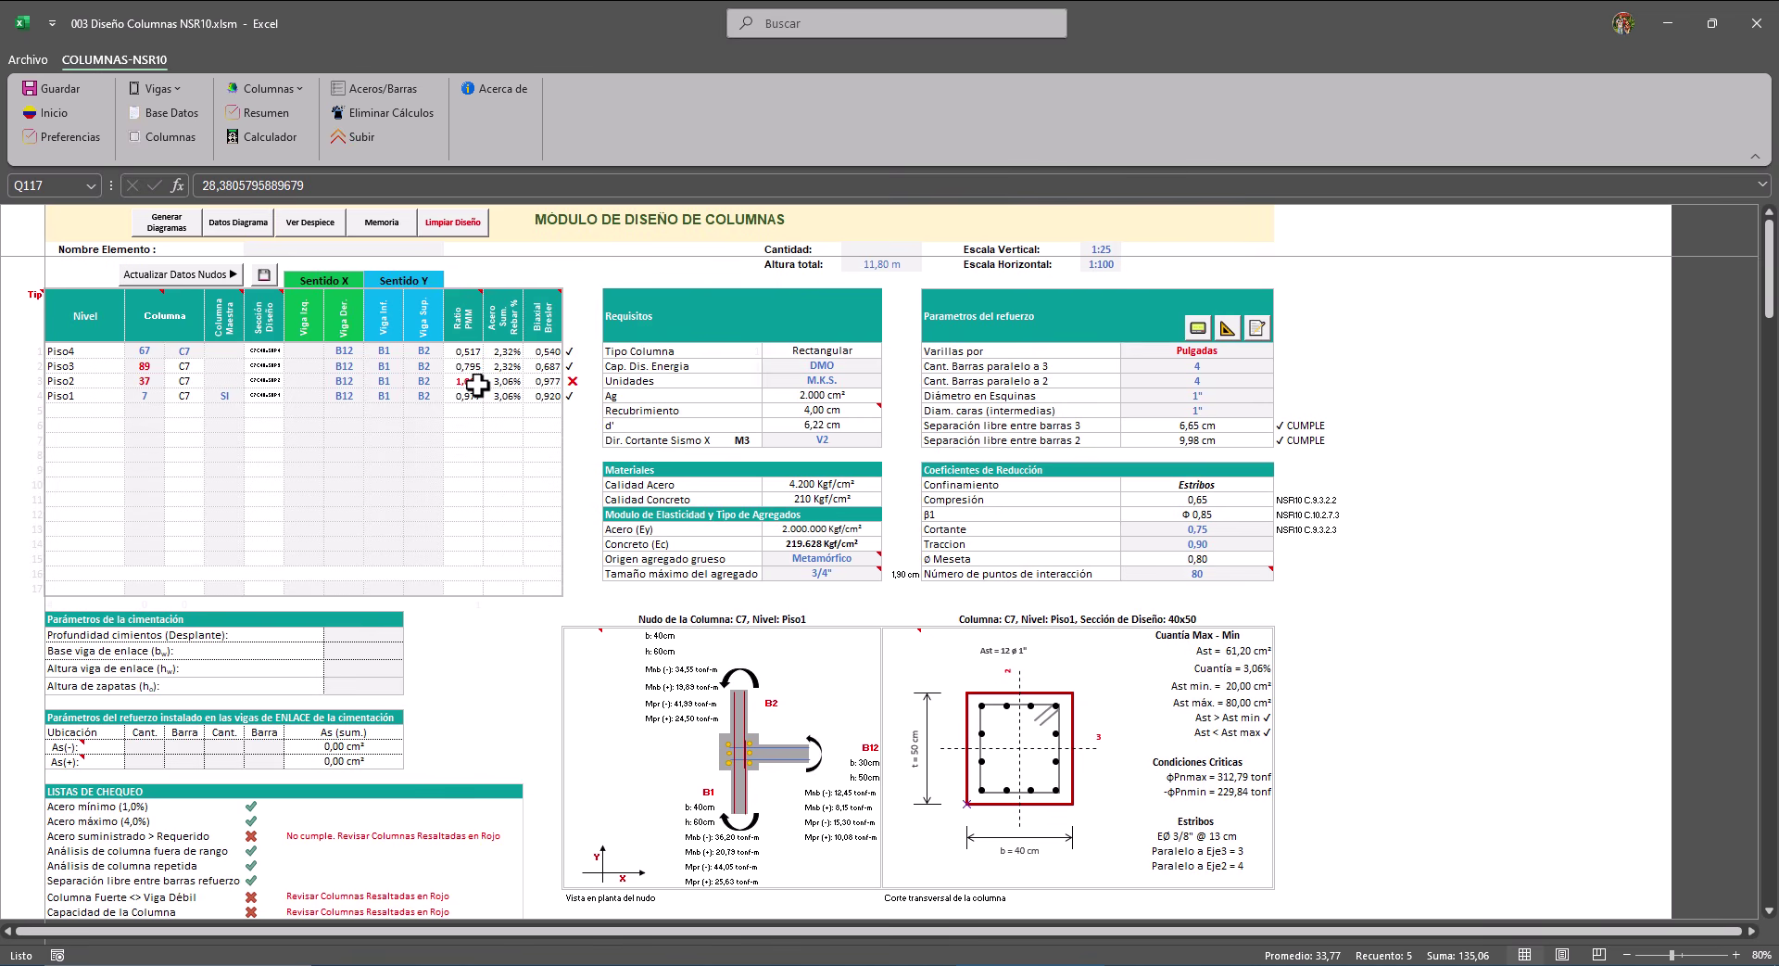
scroll(427, 640, down, 8)
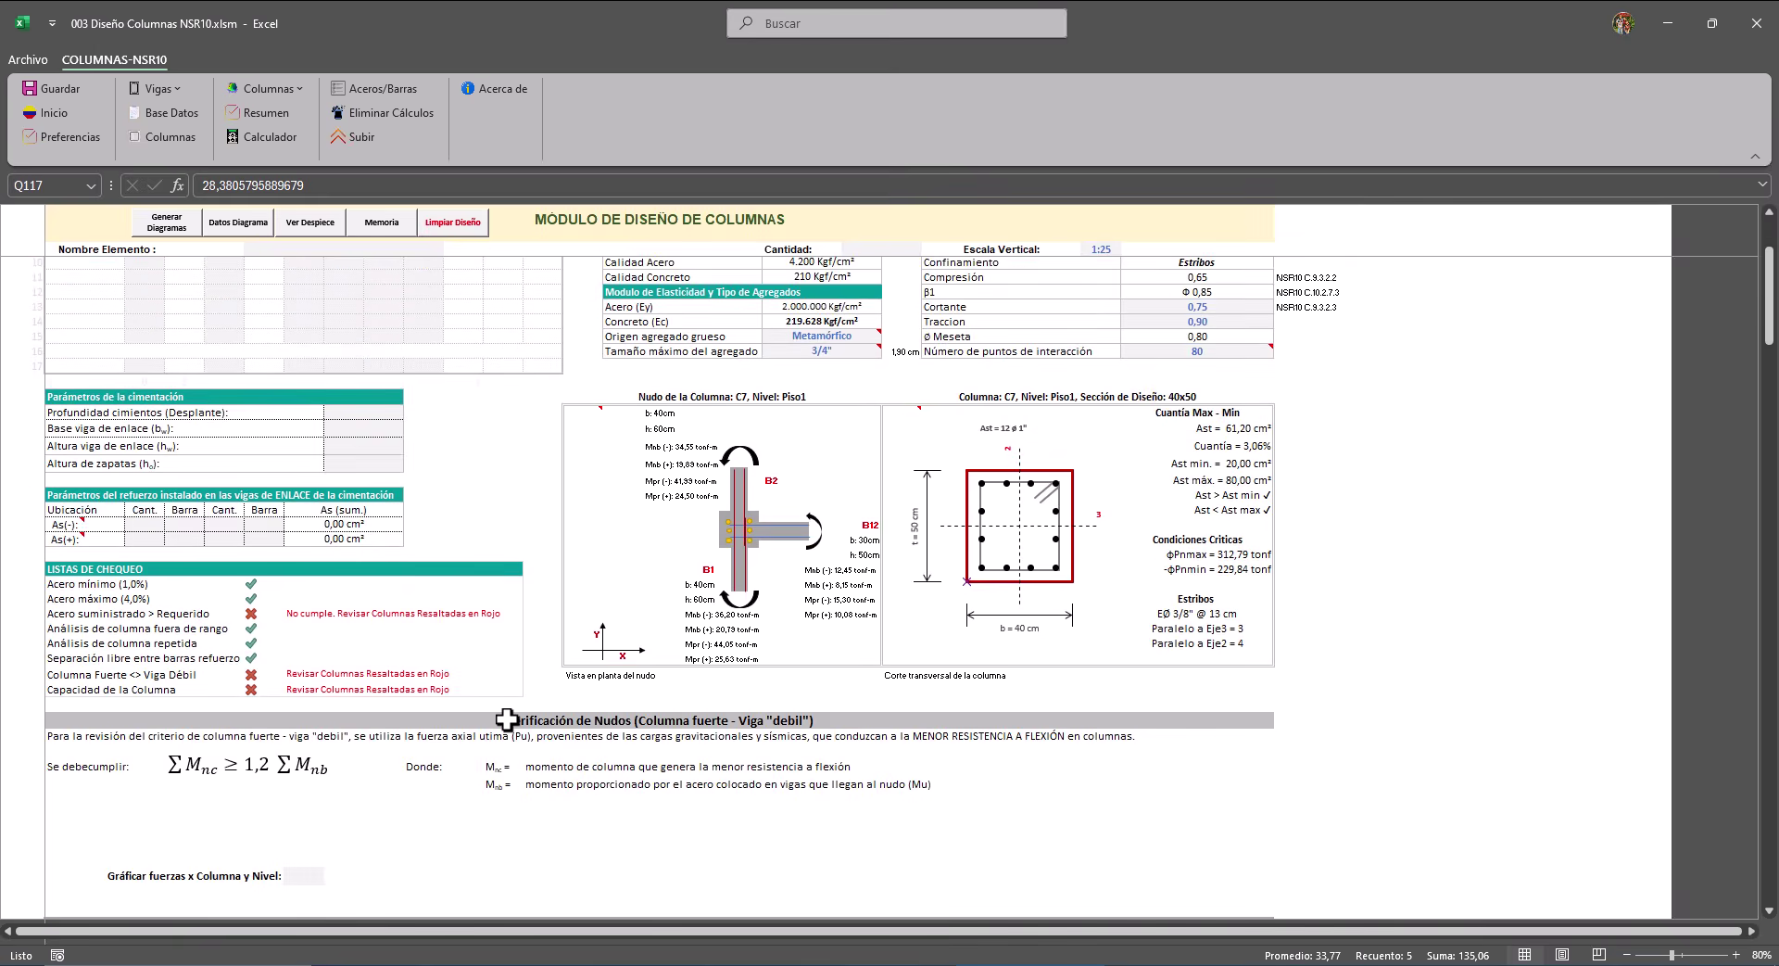
scroll(201, 367, up, 8)
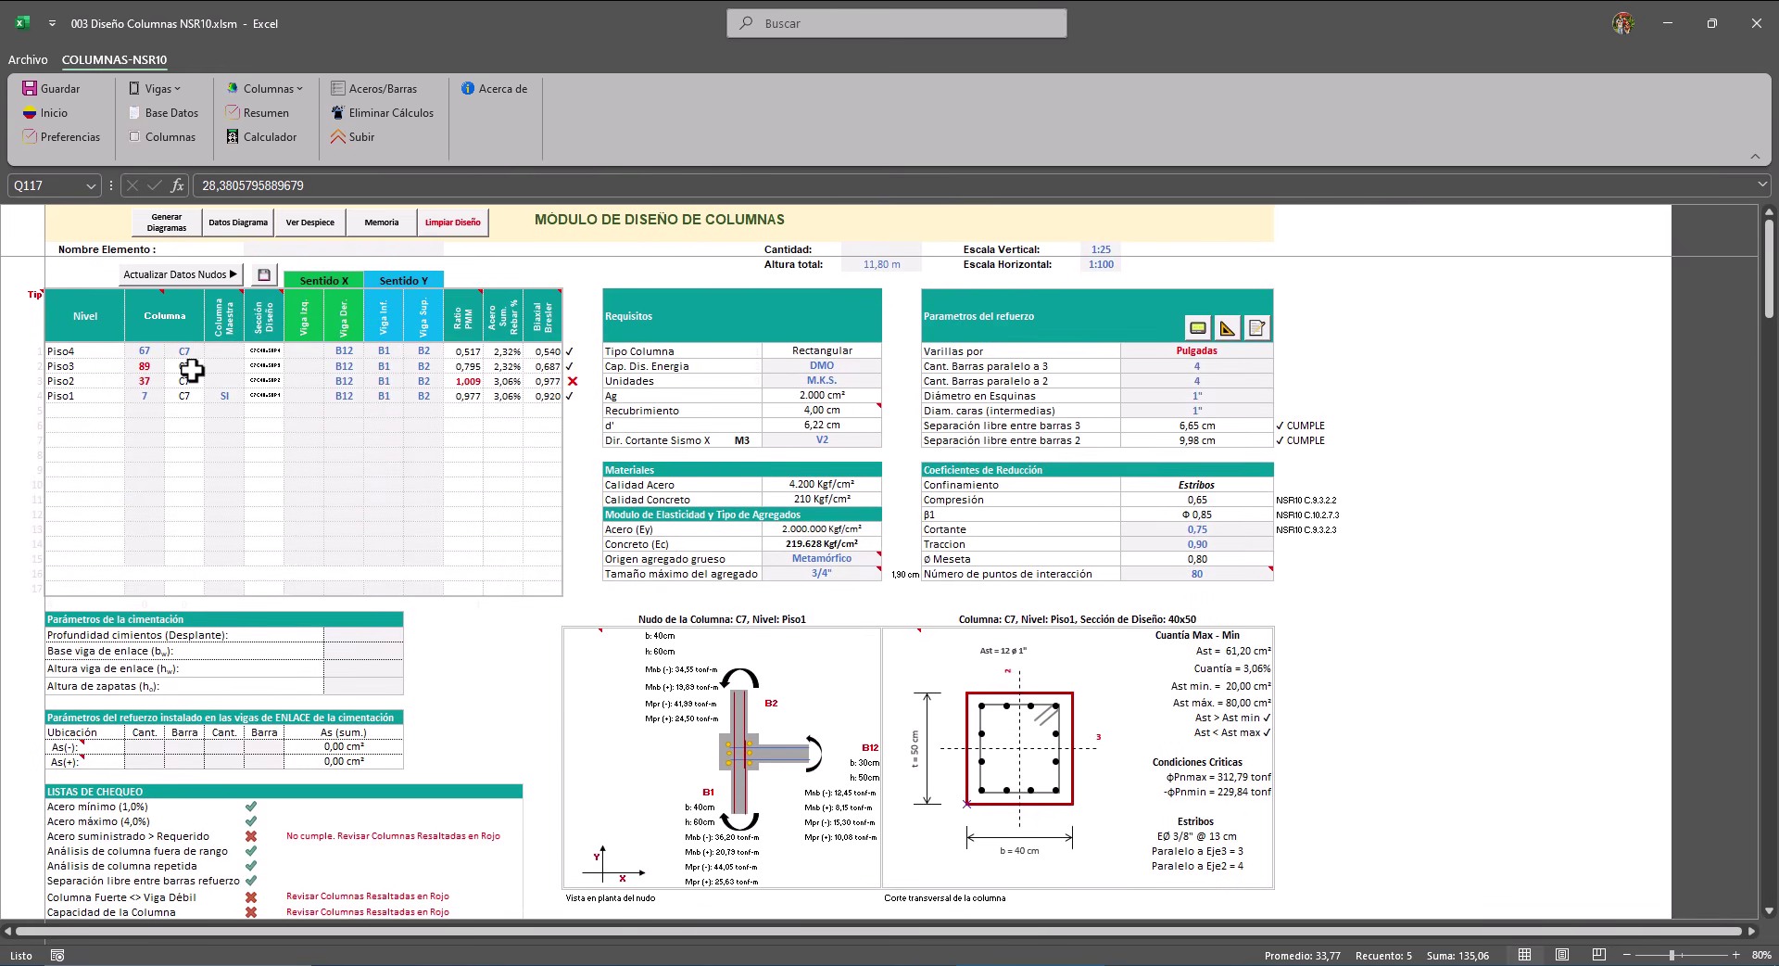
click(224, 366)
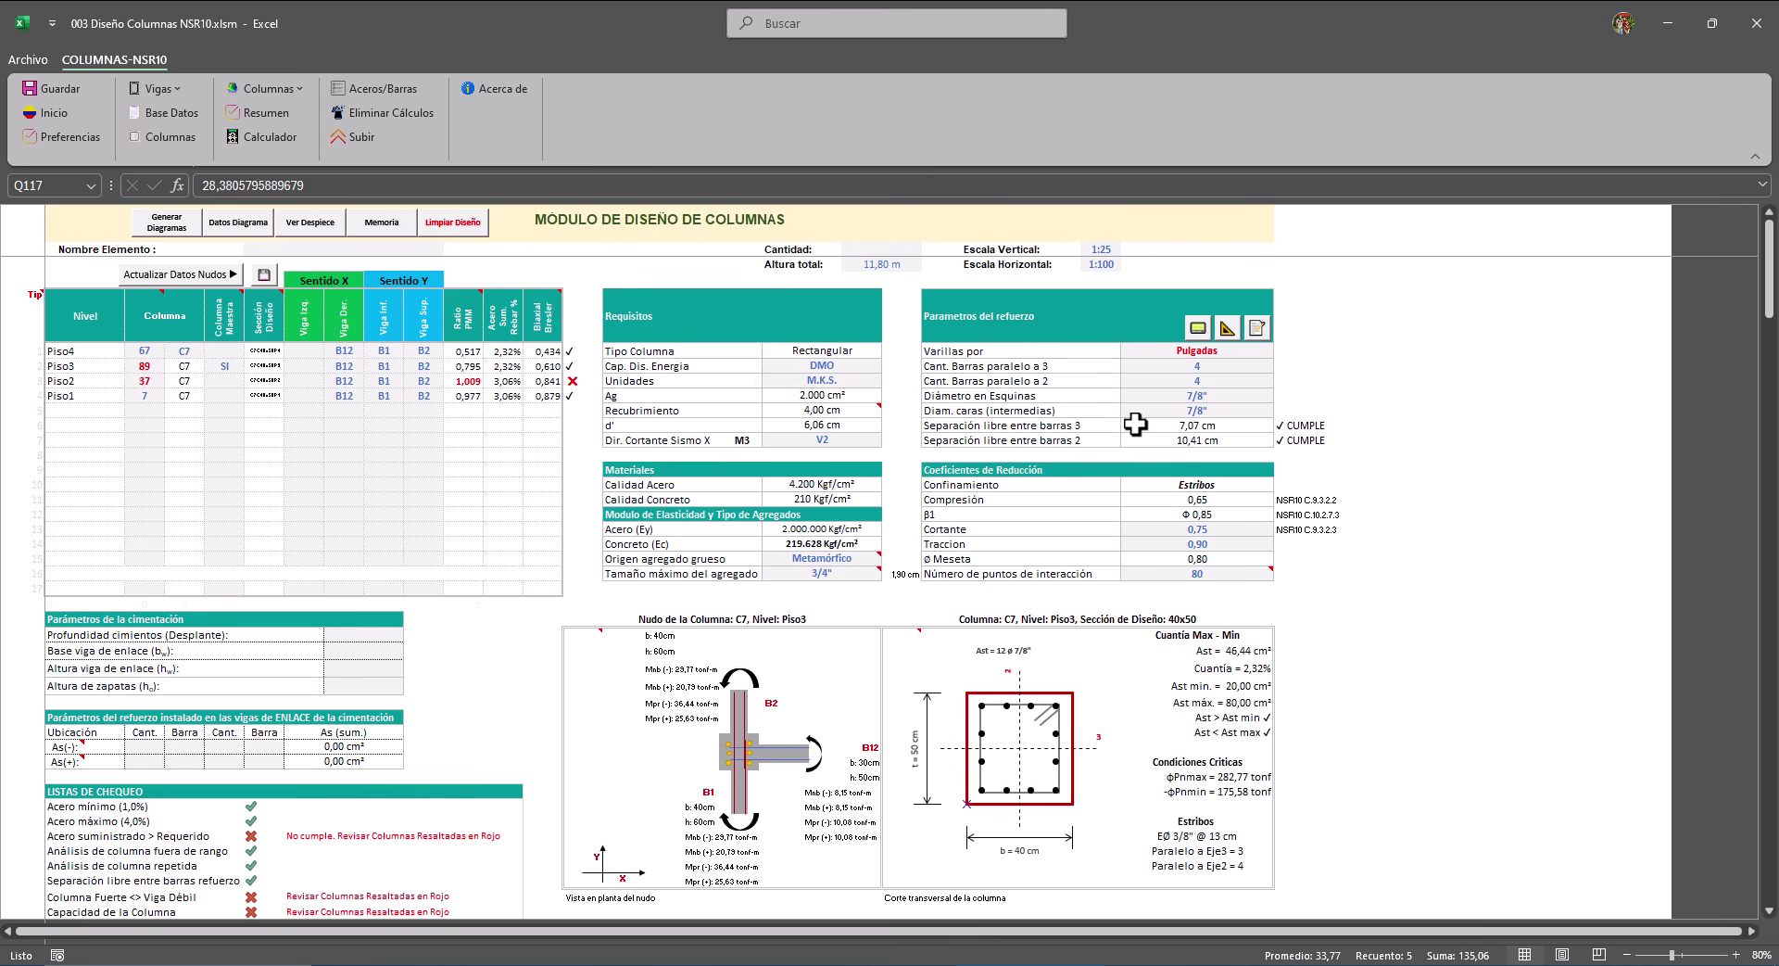
click(1215, 395)
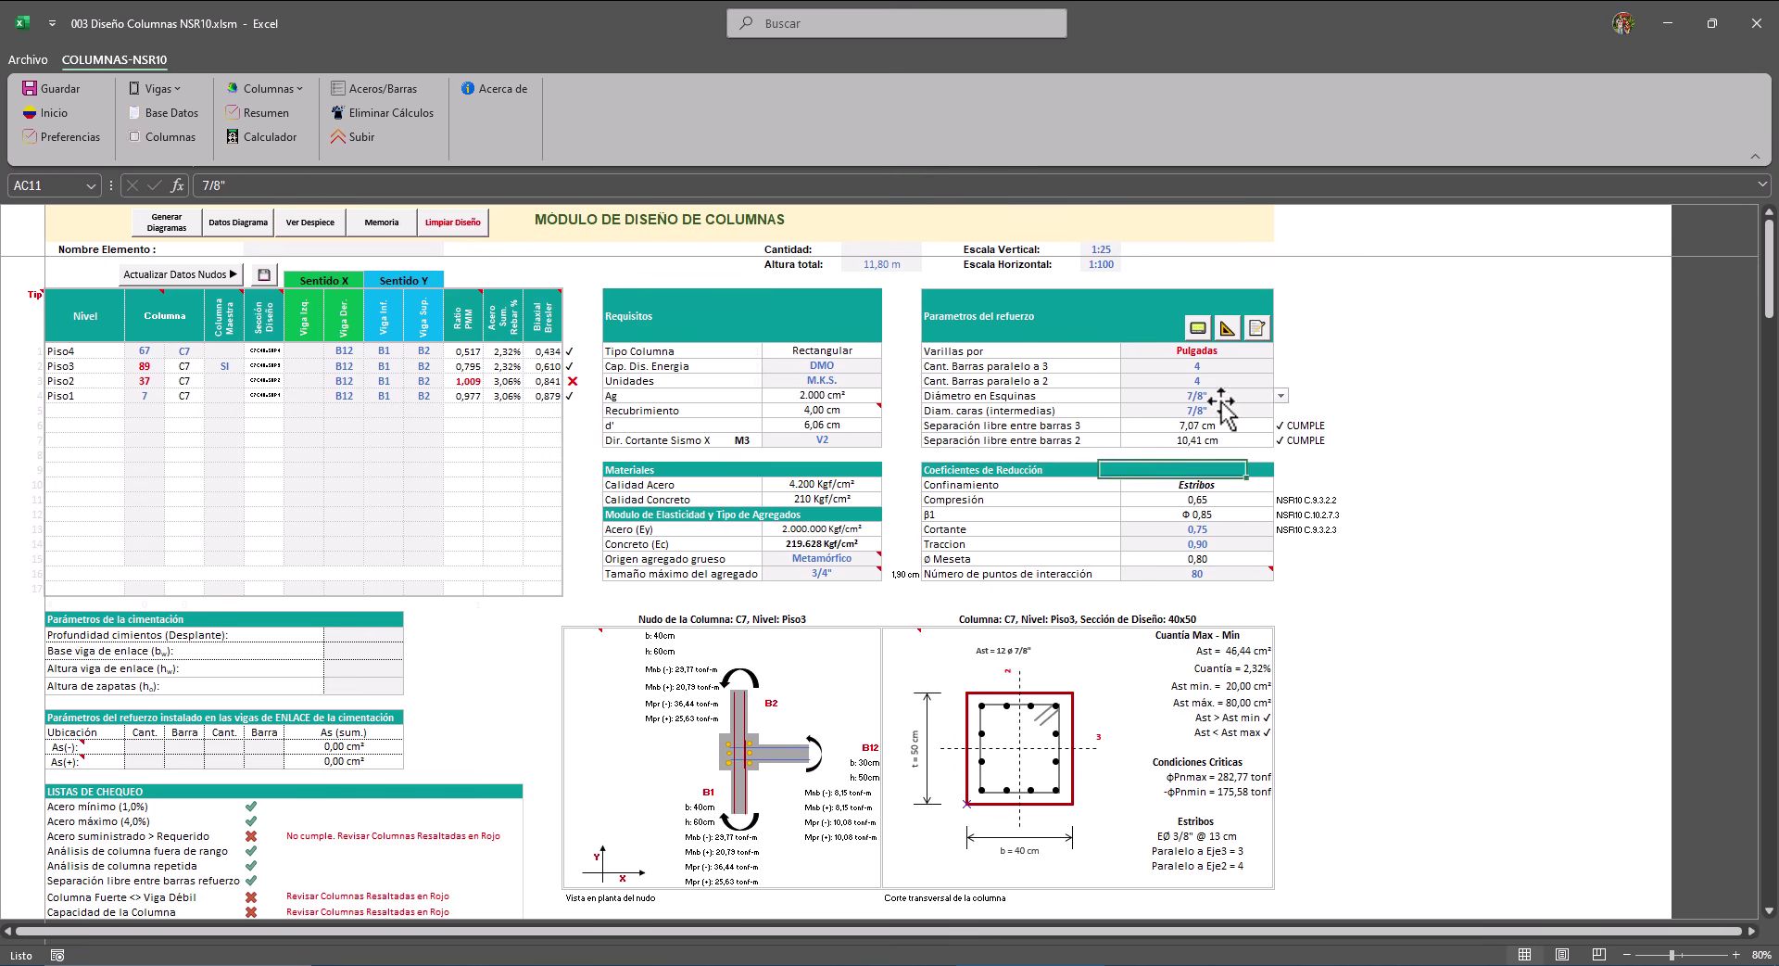
click(1281, 396)
click(1149, 507)
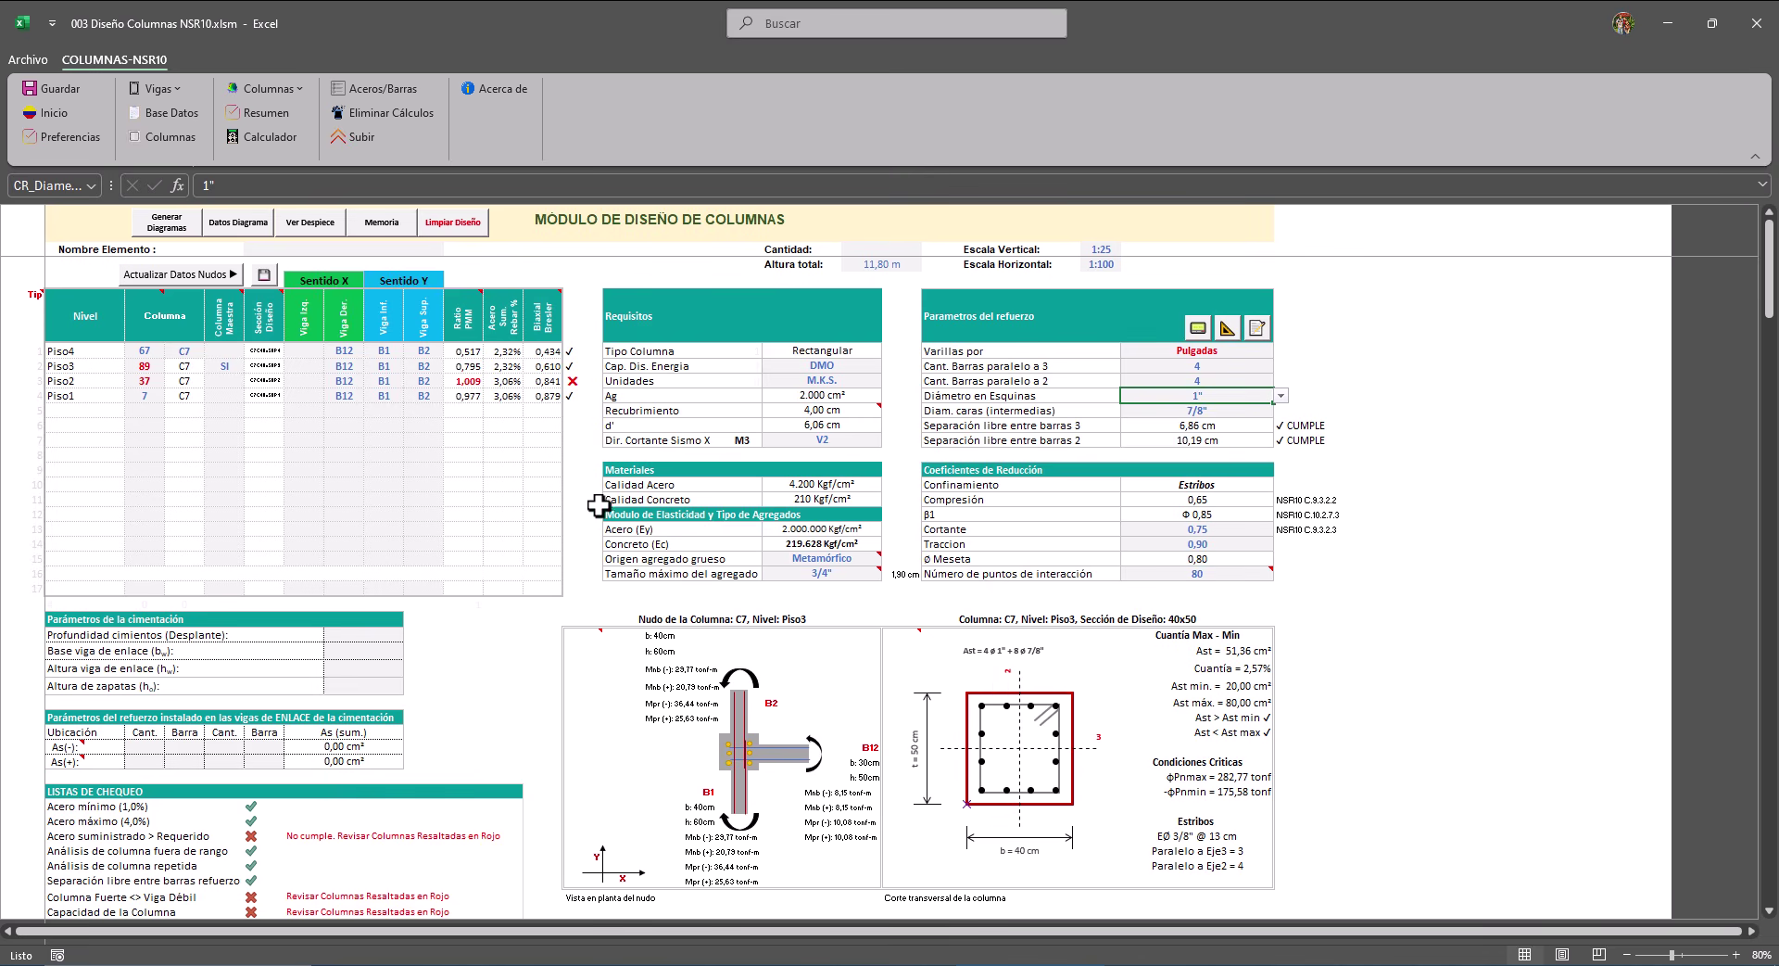
Open the column section definitions table and copy the 1" corner bar size from section C7C40x50P2 to C7C40x50P3.
click(271, 91)
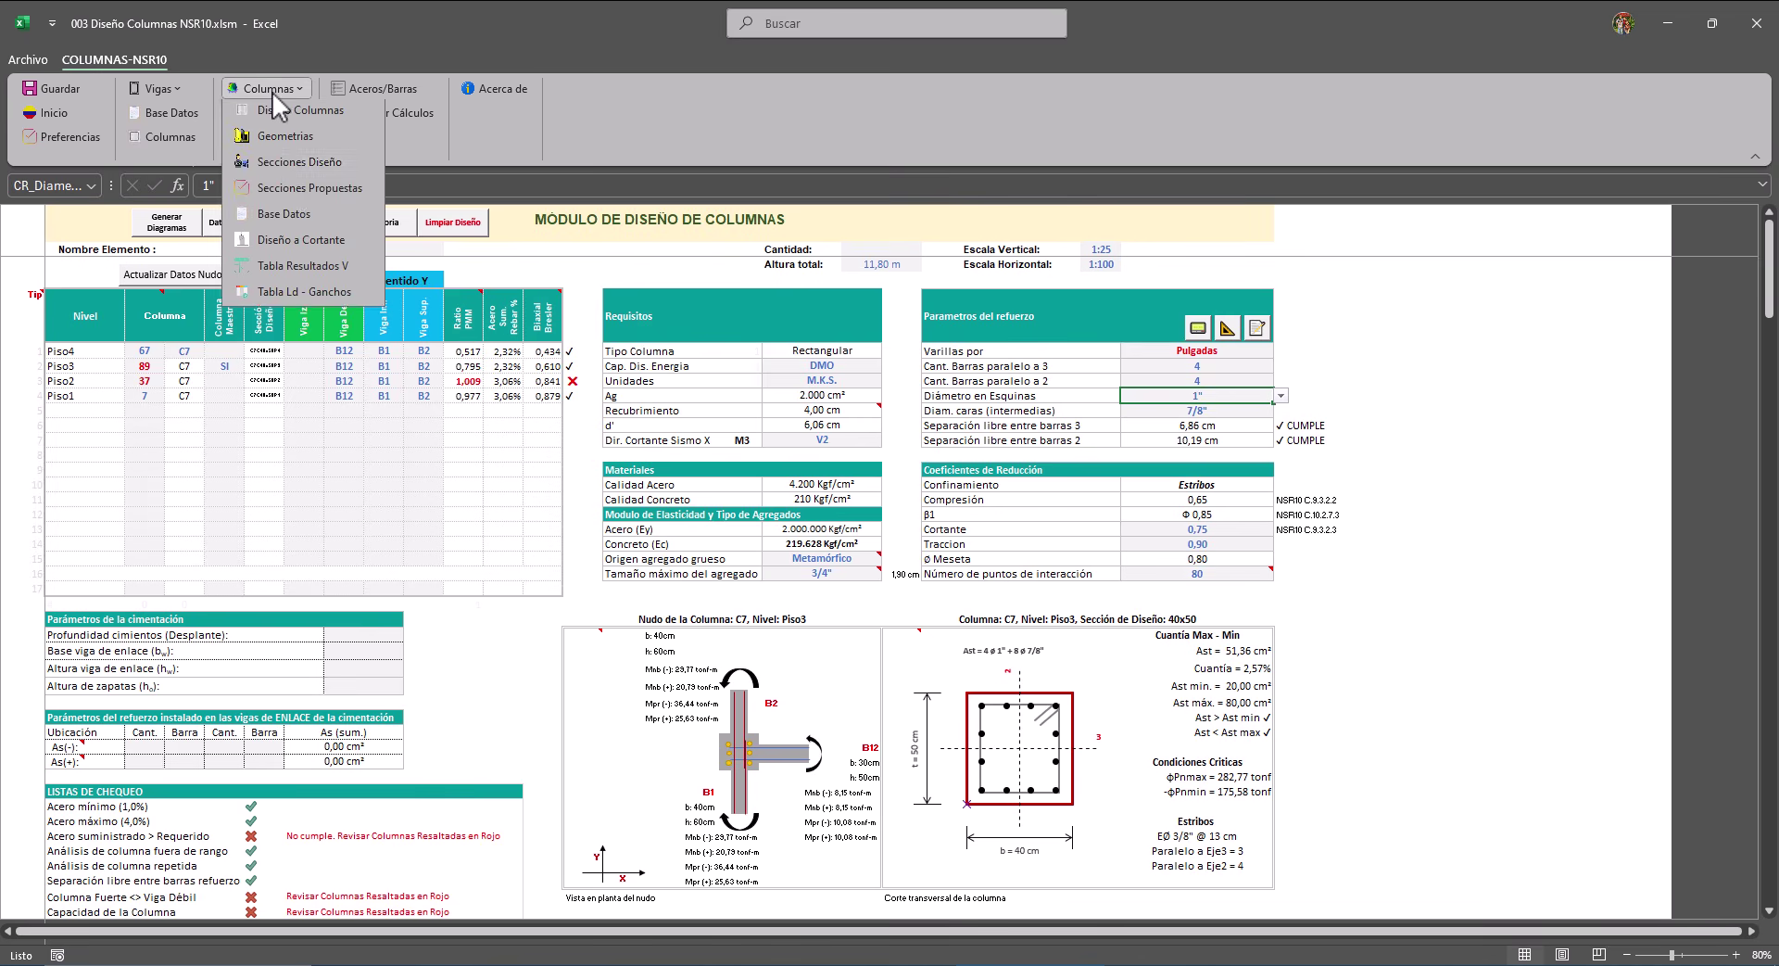
click(299, 166)
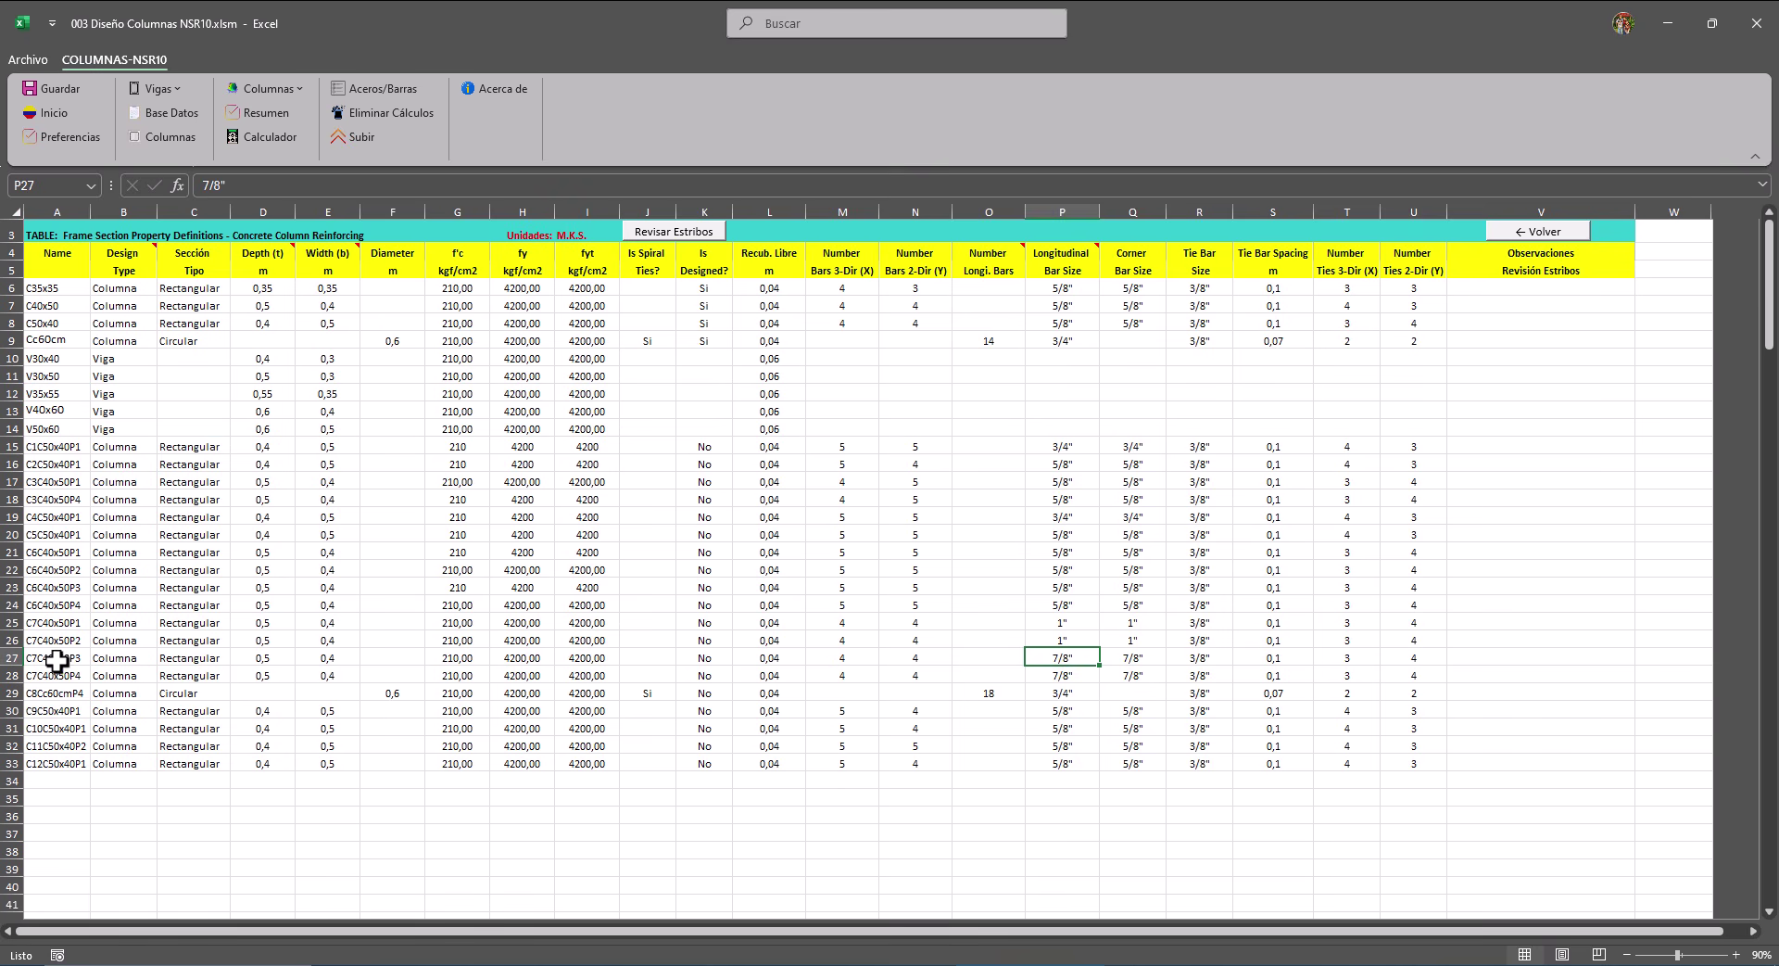
drag(61, 659, 1065, 659)
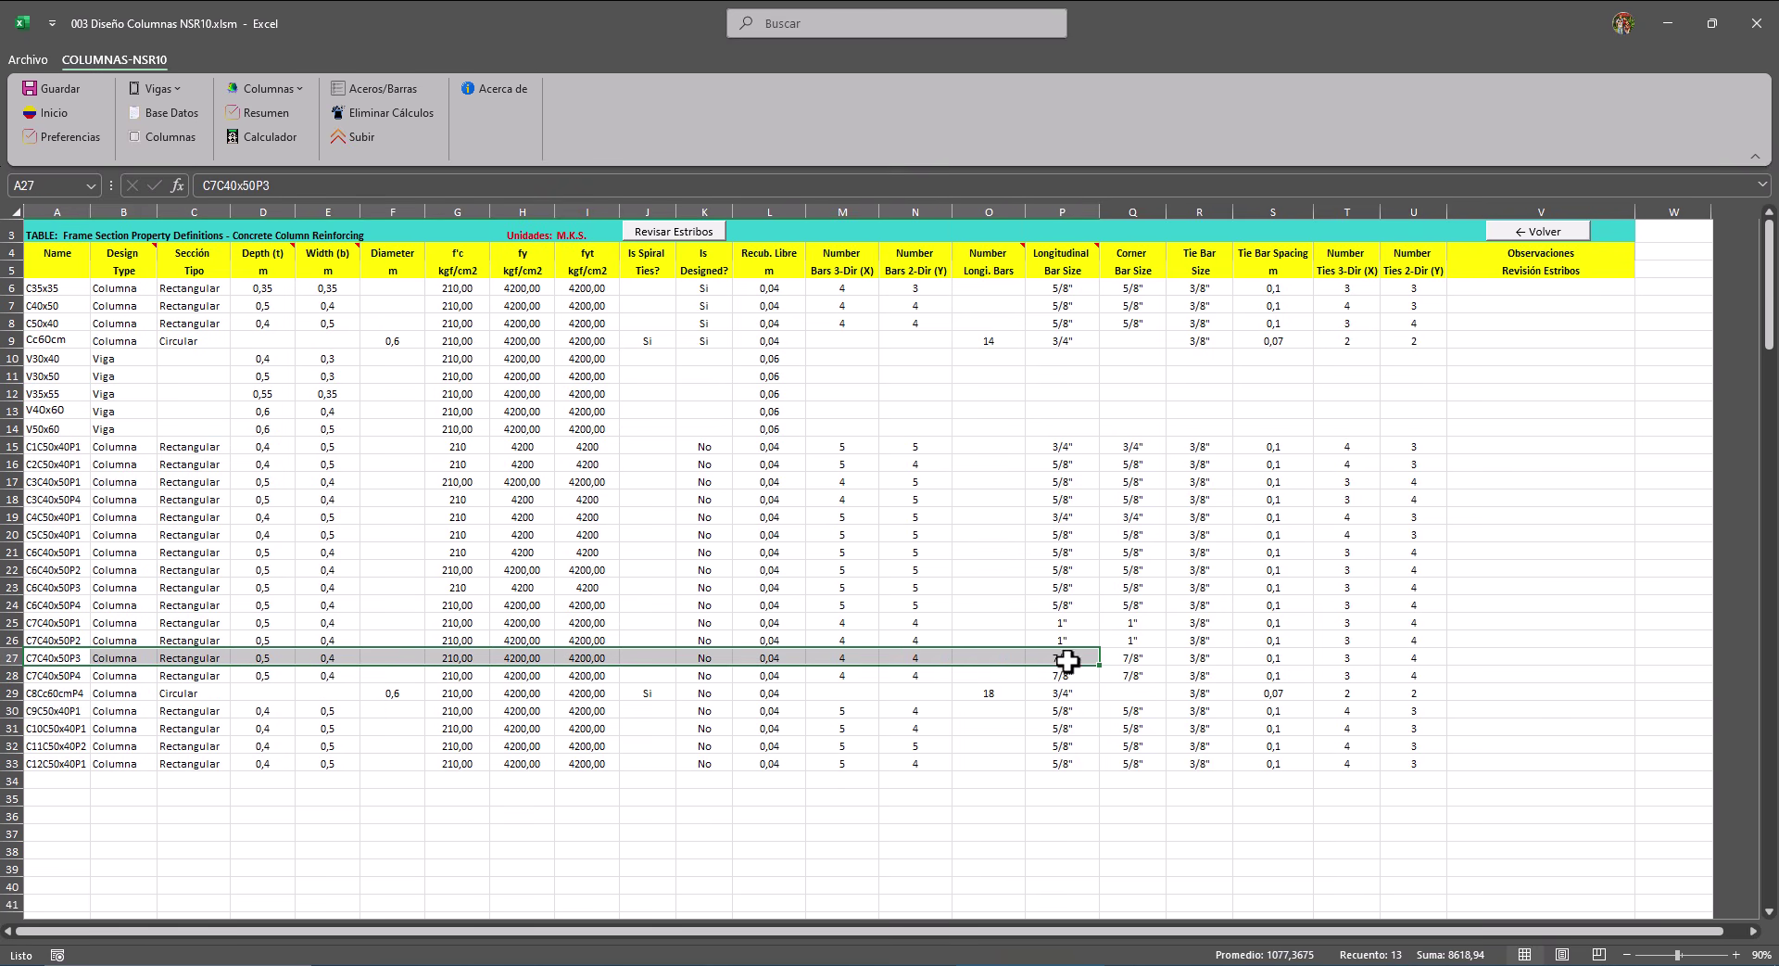
click(1140, 639)
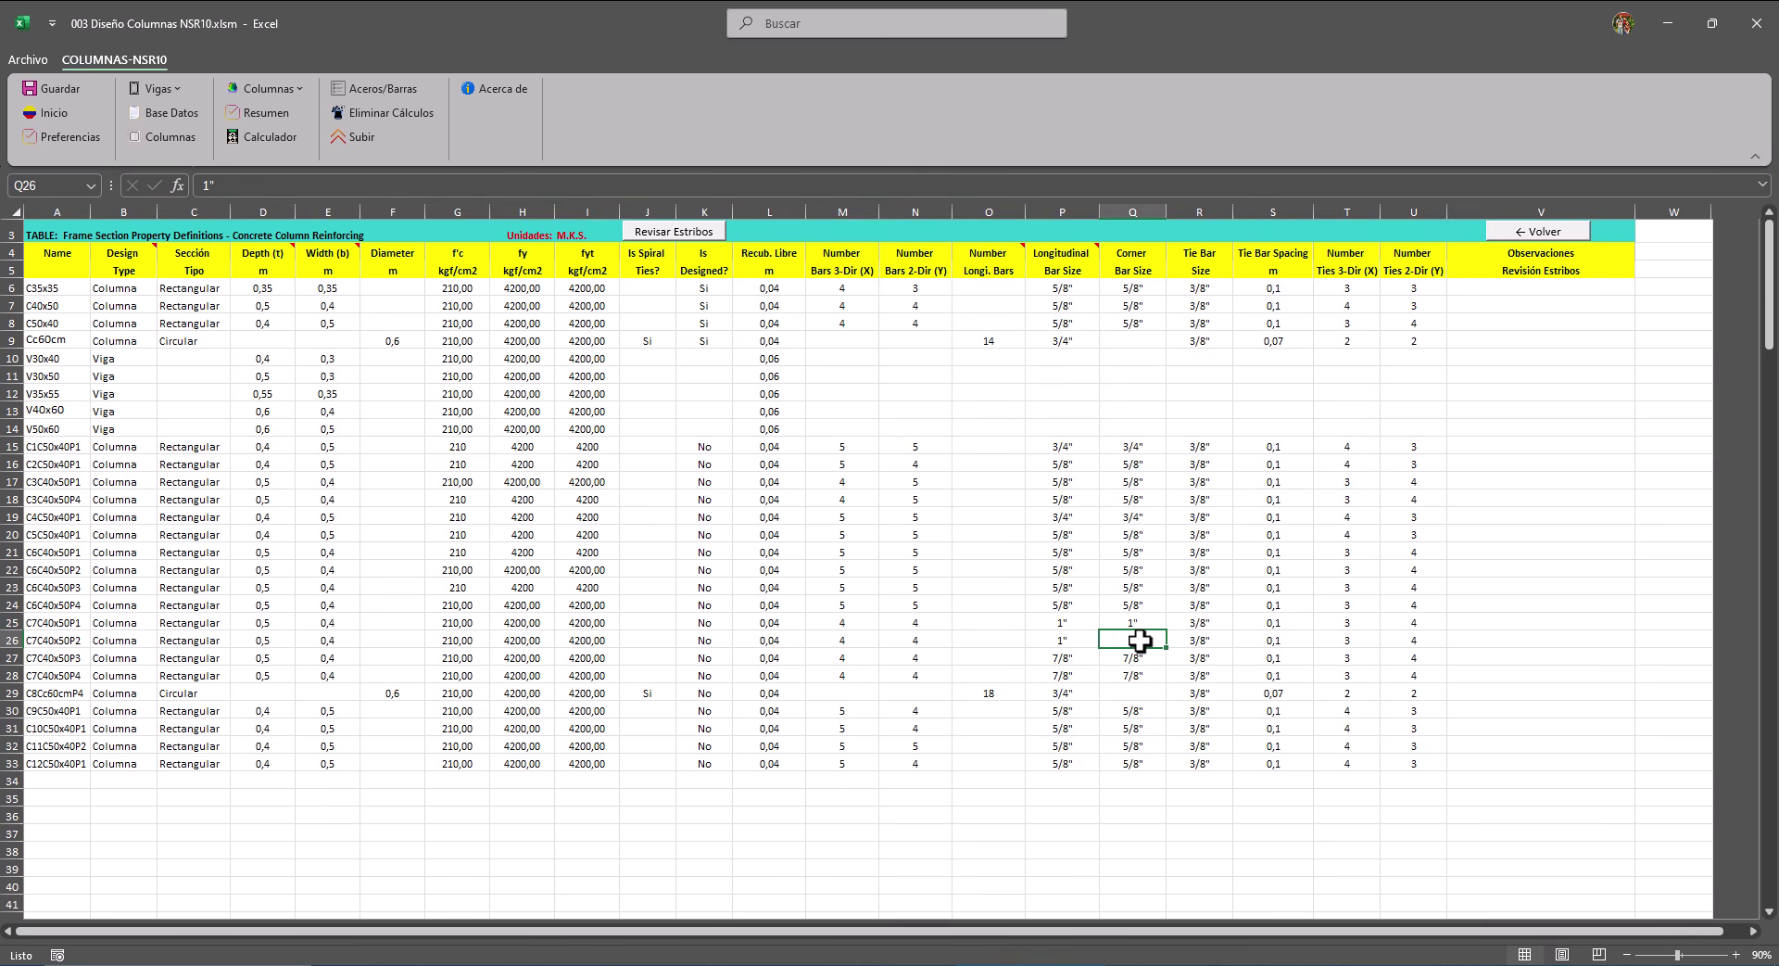
key(ctrl+c)
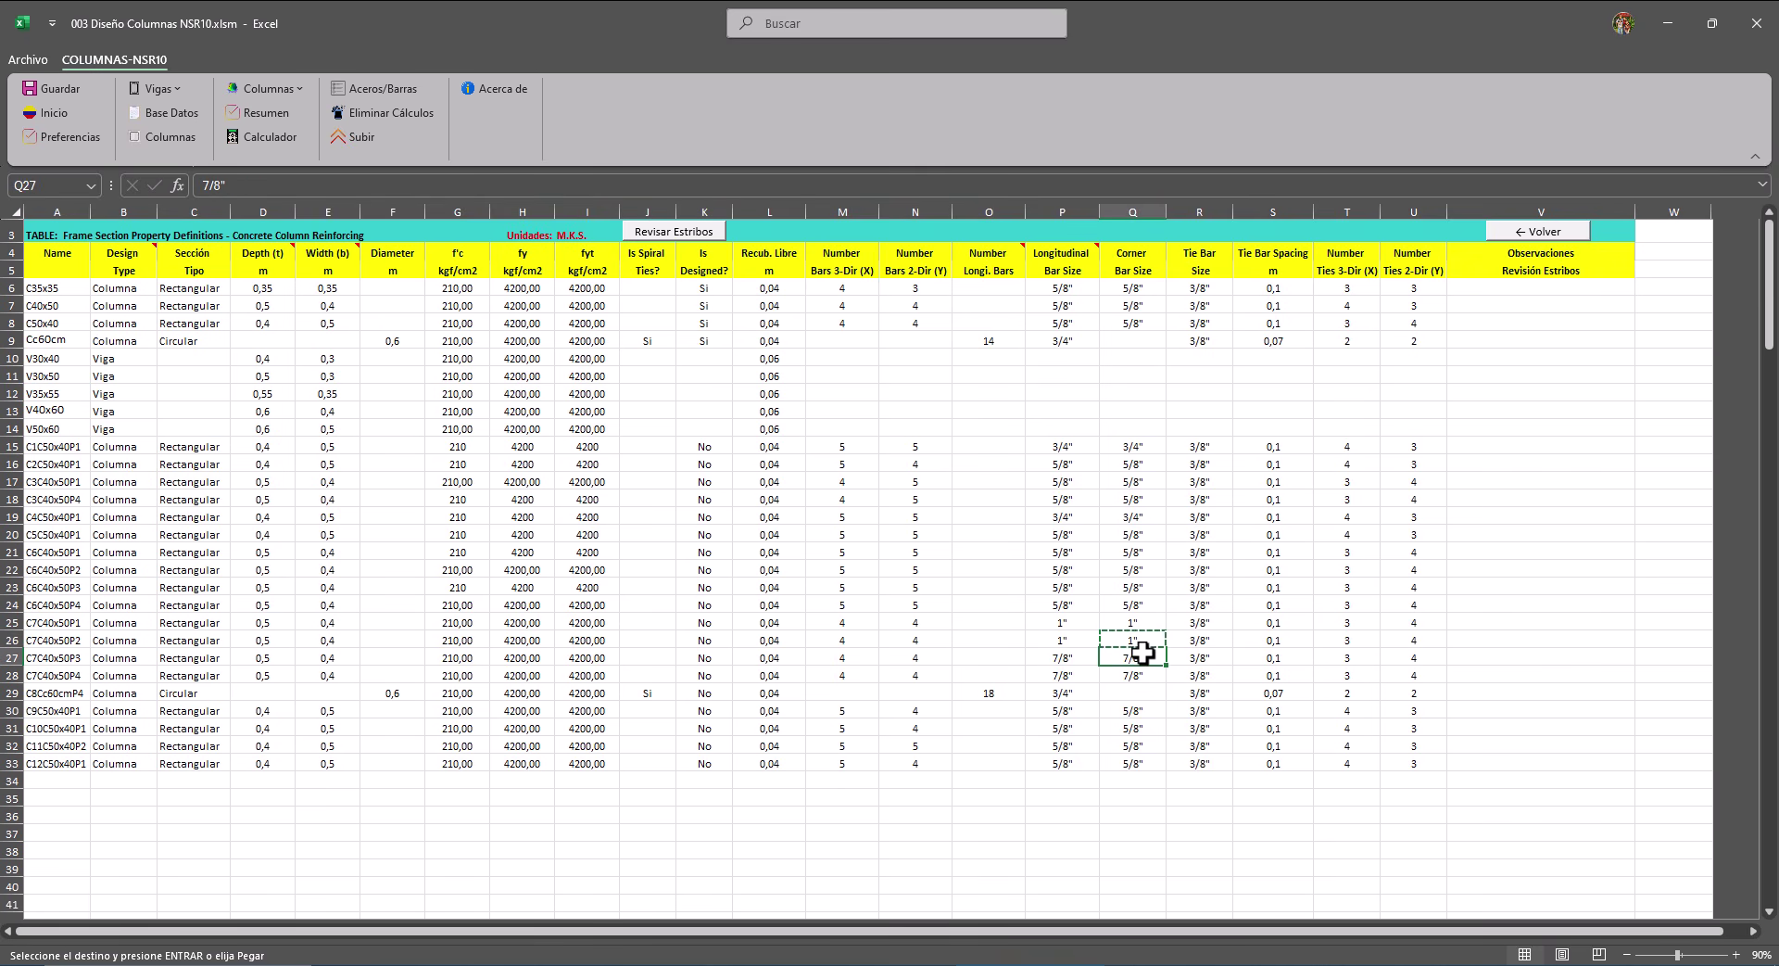
right_click(1142, 654)
click(1218, 227)
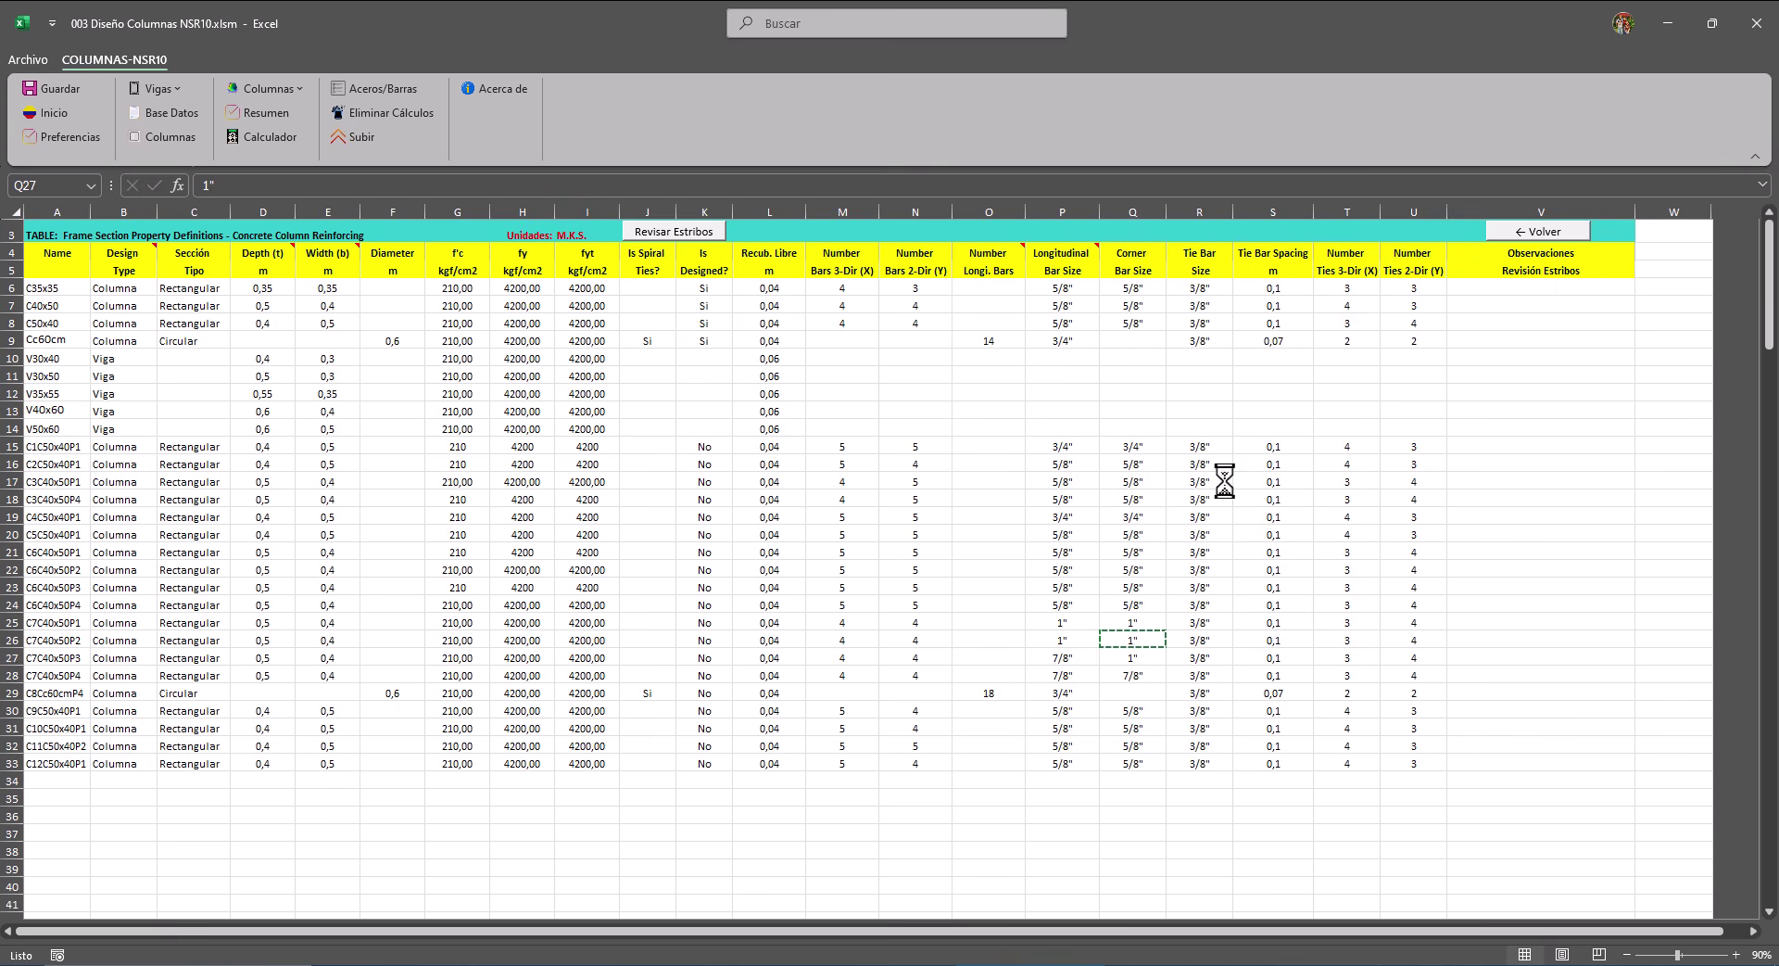
key(Escape)
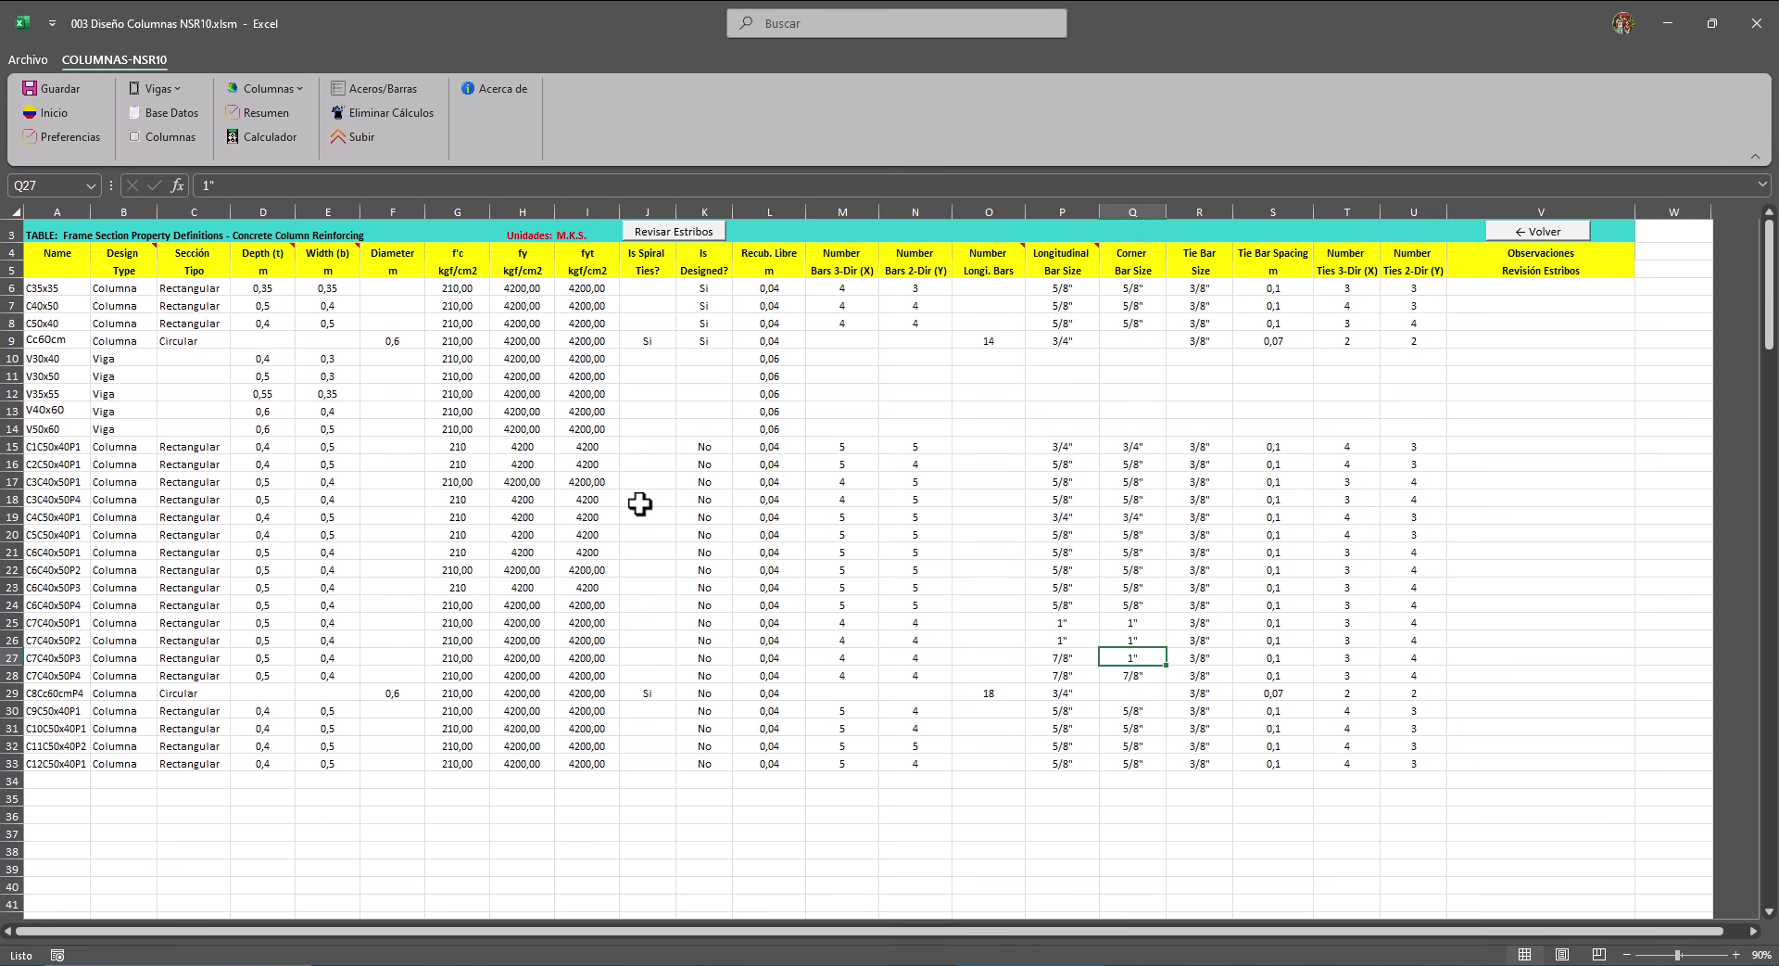
Return to the column design module and regenerate the interaction diagrams.
click(139, 136)
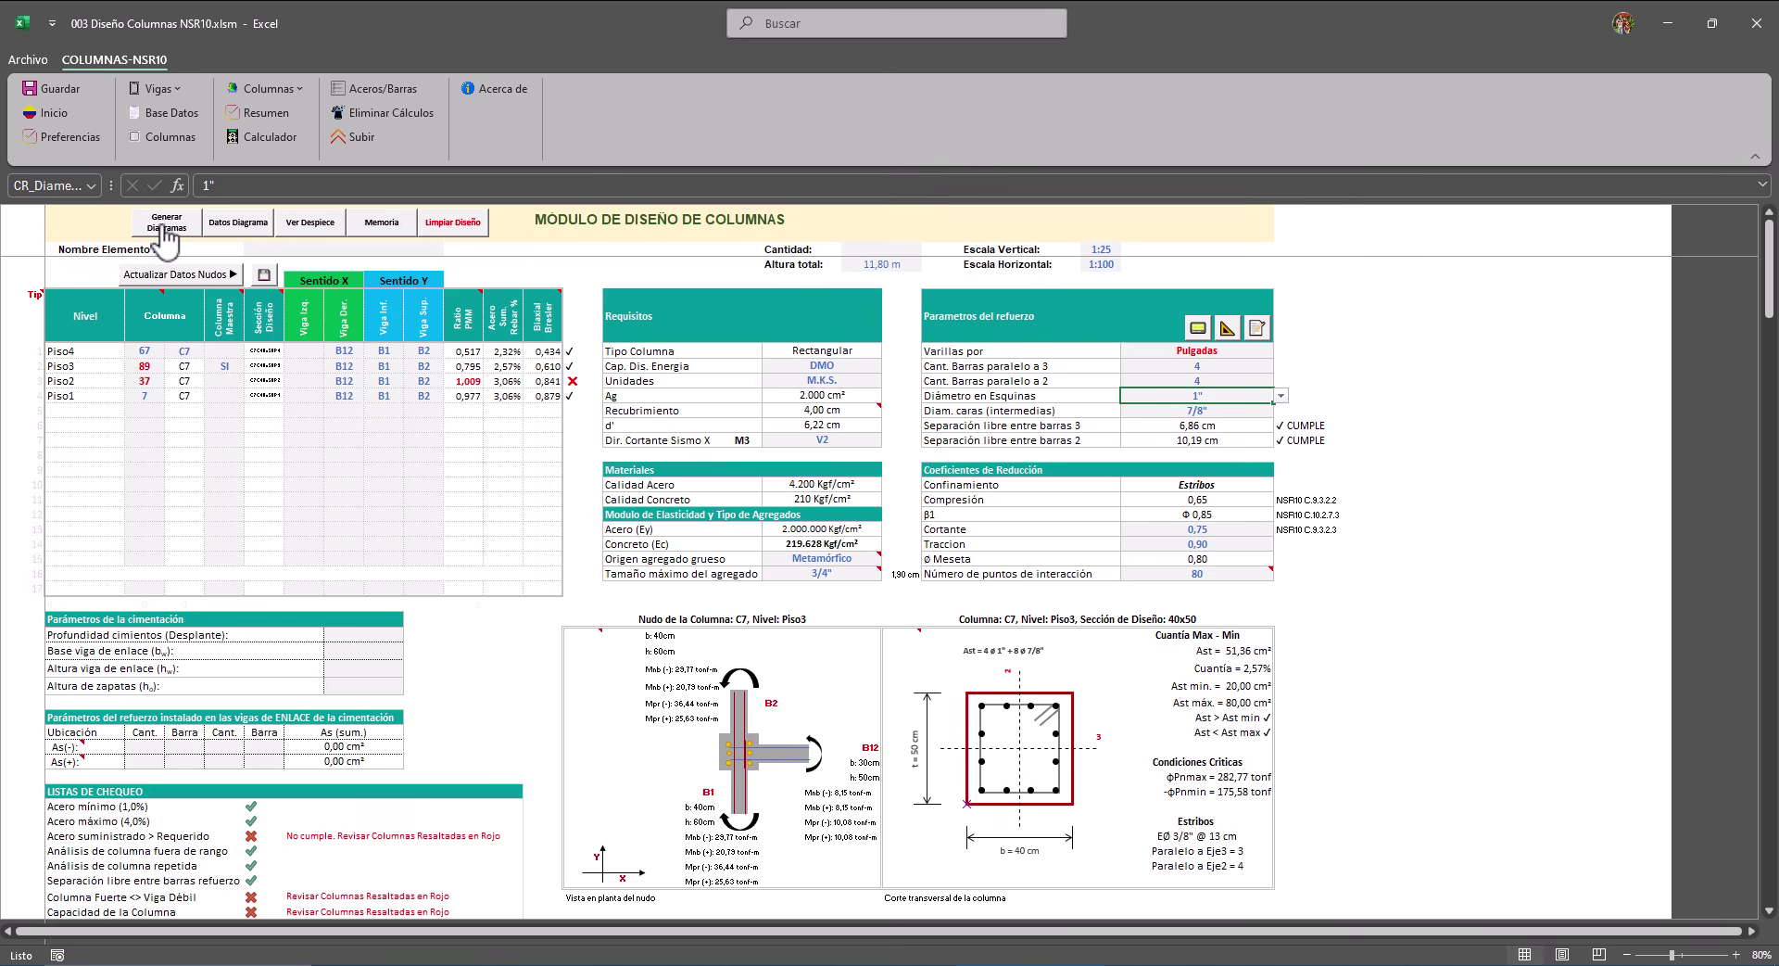
click(165, 224)
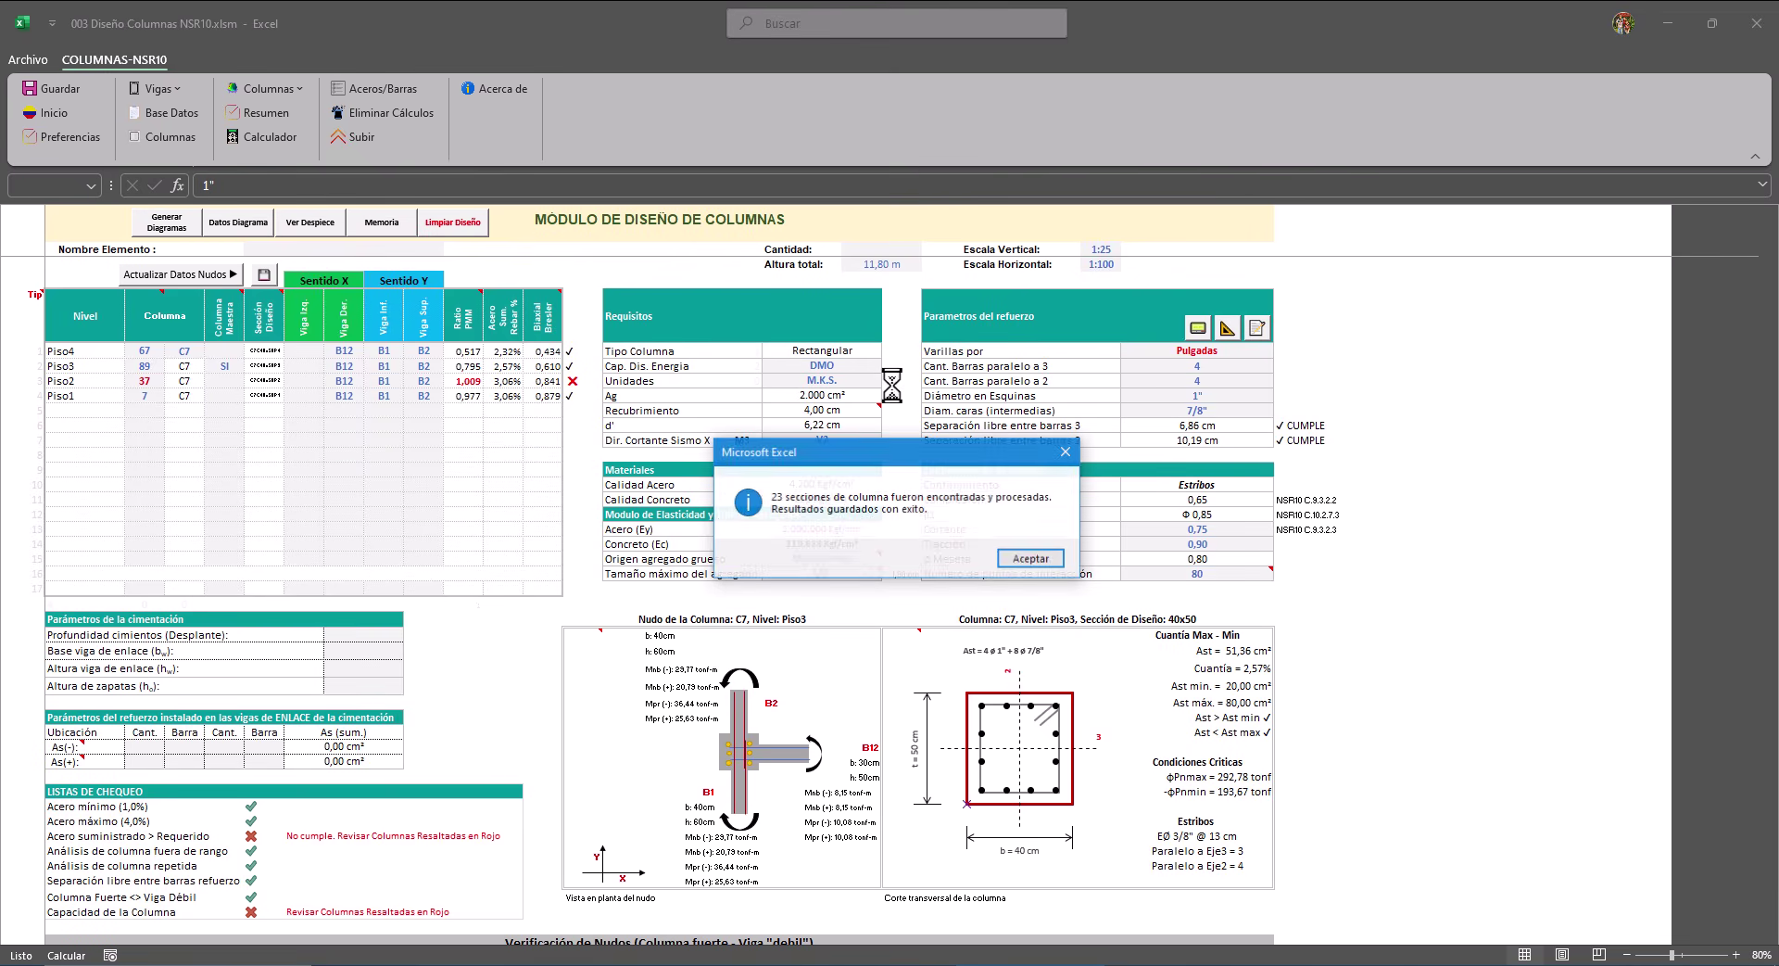
click(1030, 559)
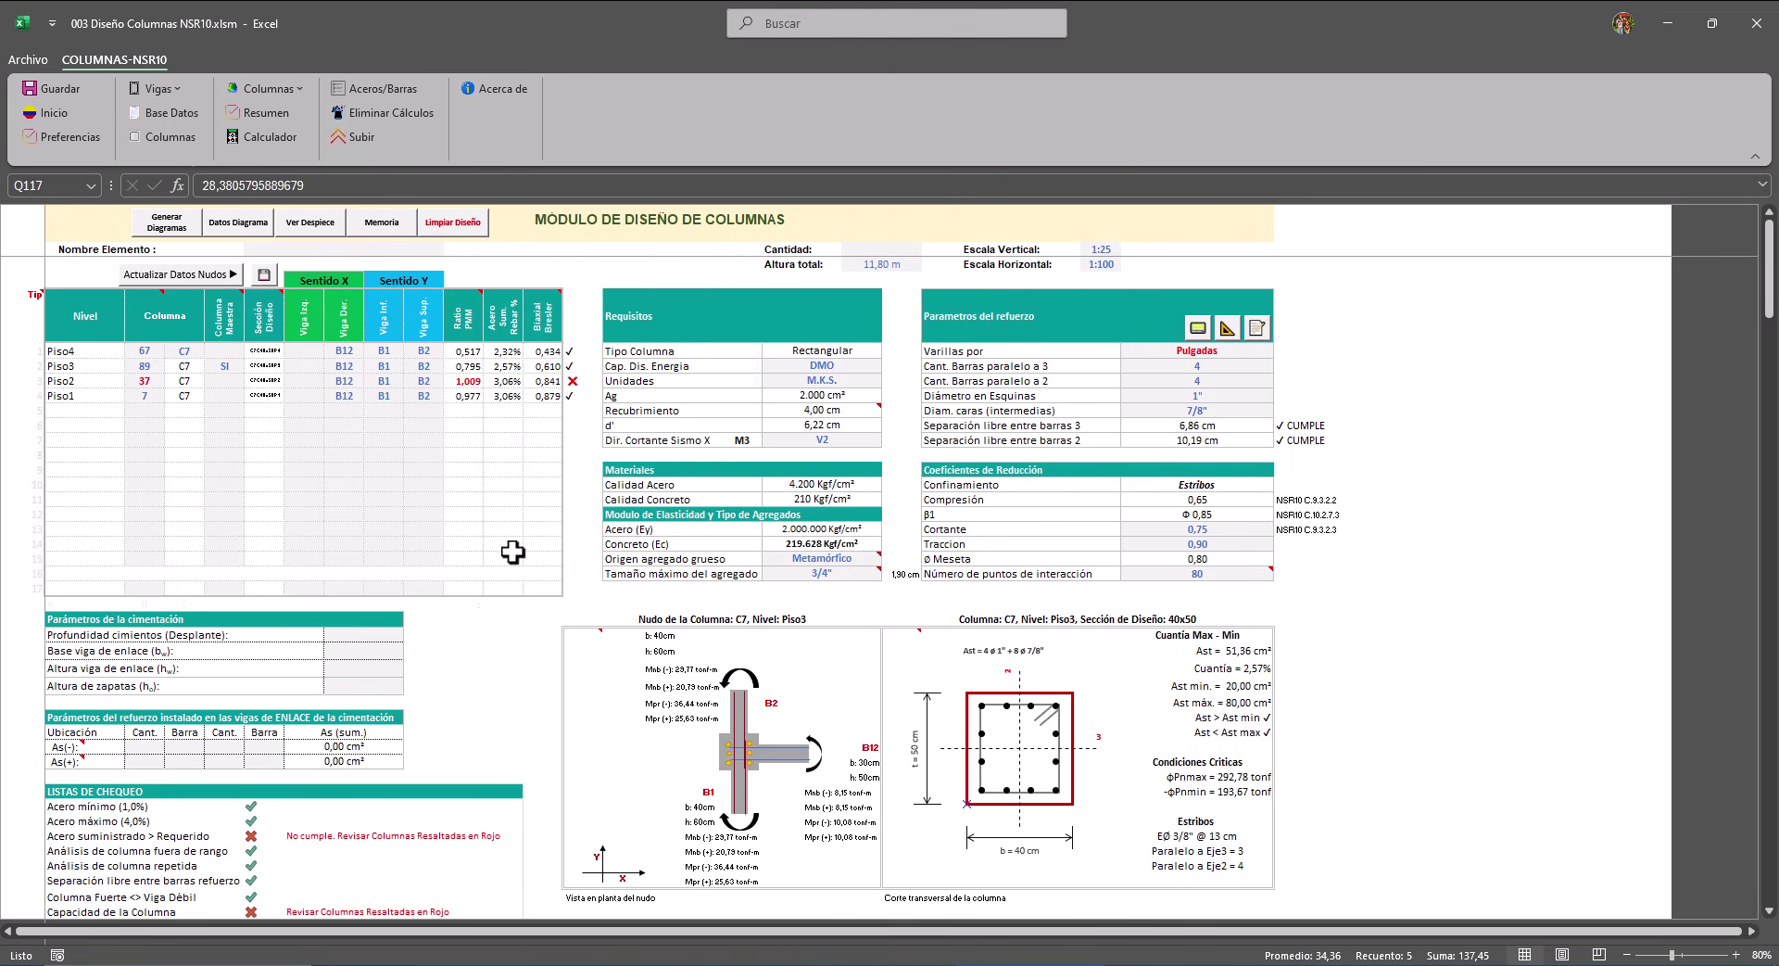
Make Piso2 the master level of column C7 and review its checklist, capacity ratios and strong column-weak beam analyses.
click(222, 381)
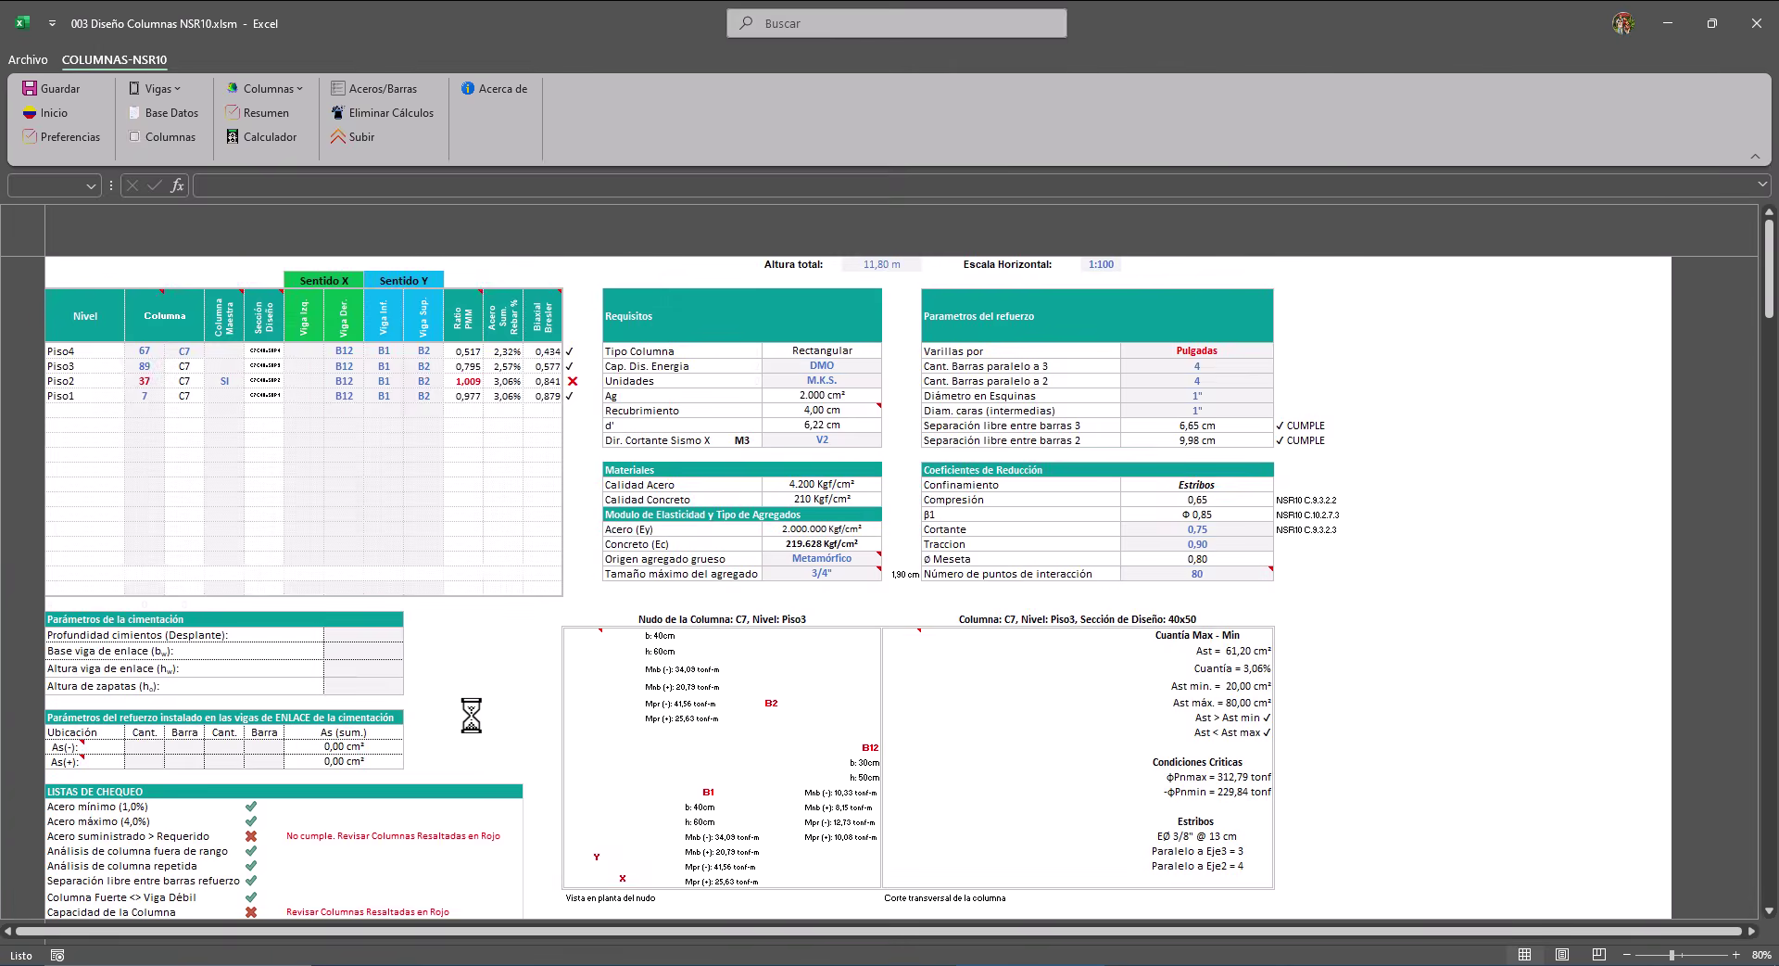
scroll(290, 779, down, 1)
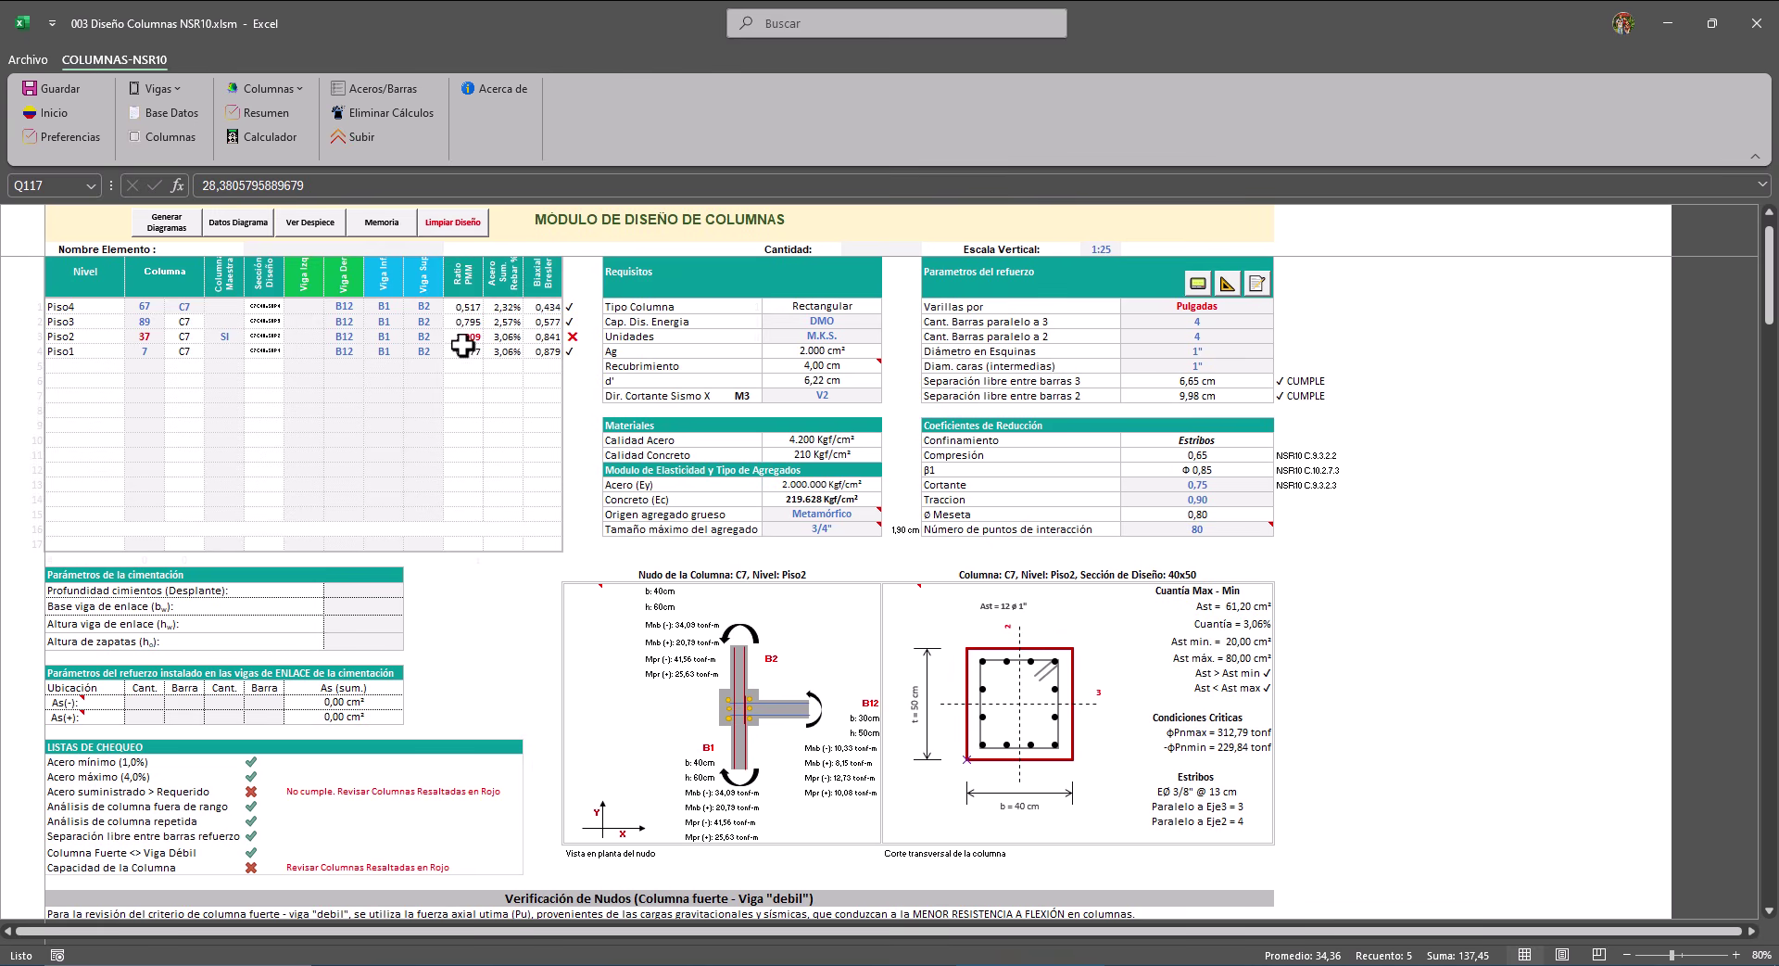
scroll(469, 464, down, 3)
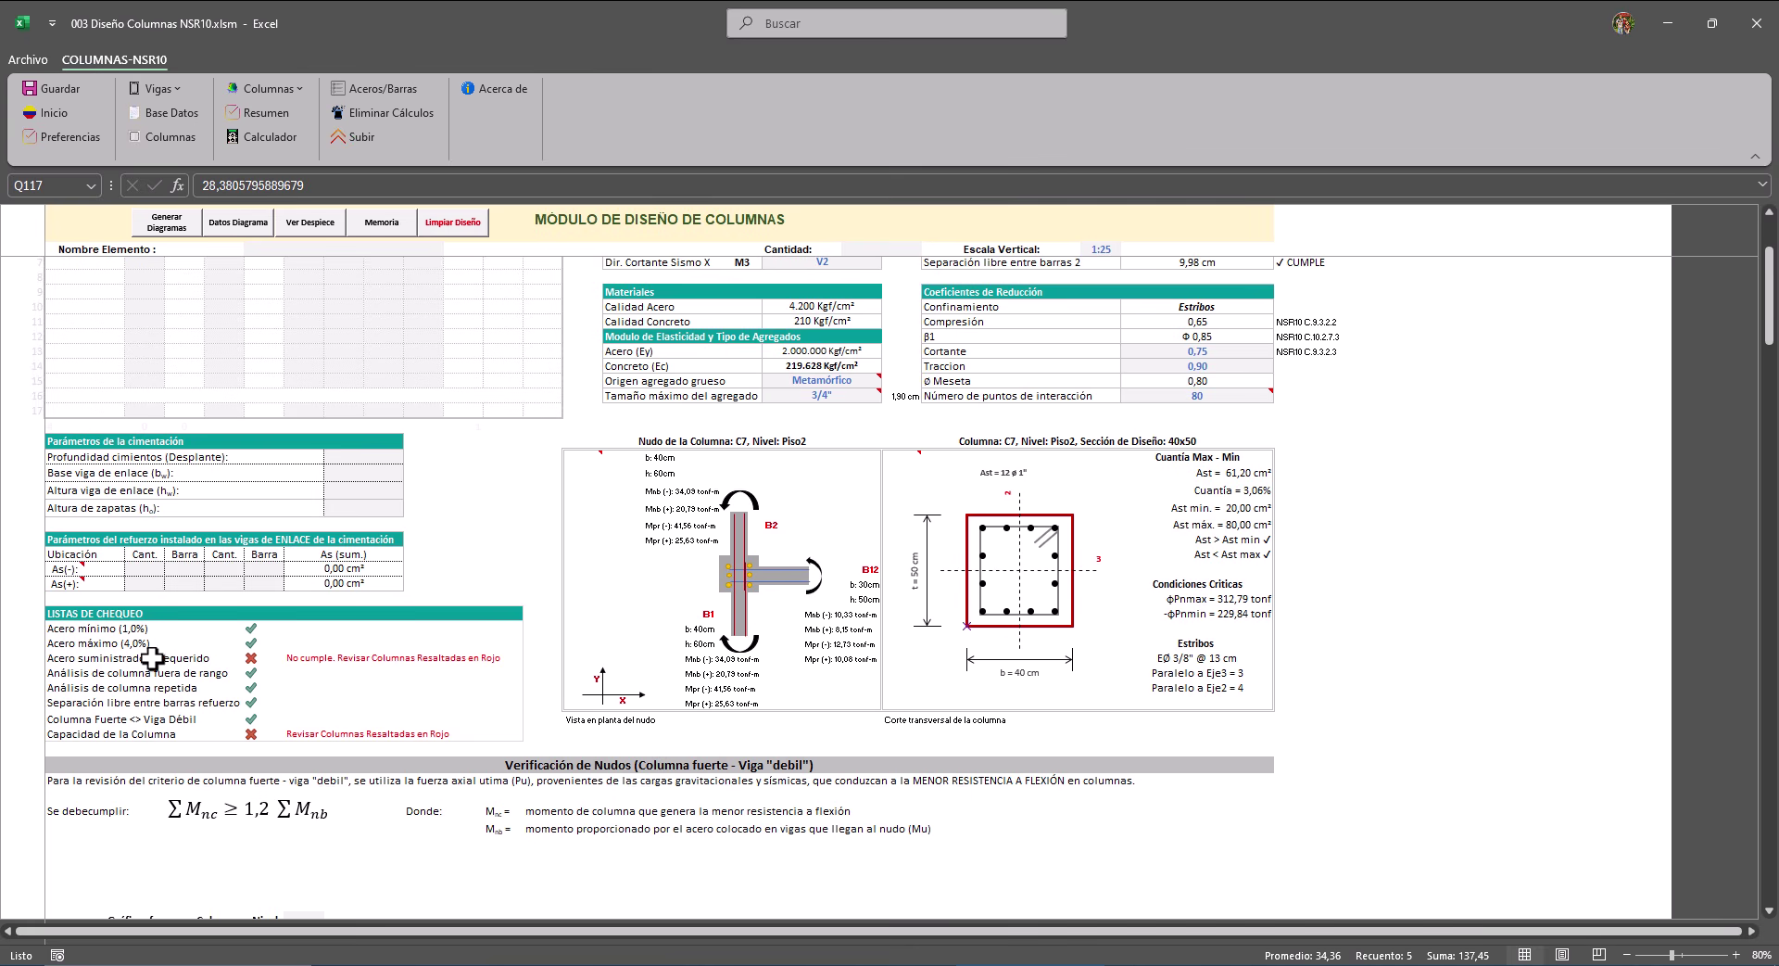
scroll(493, 651, down, 15)
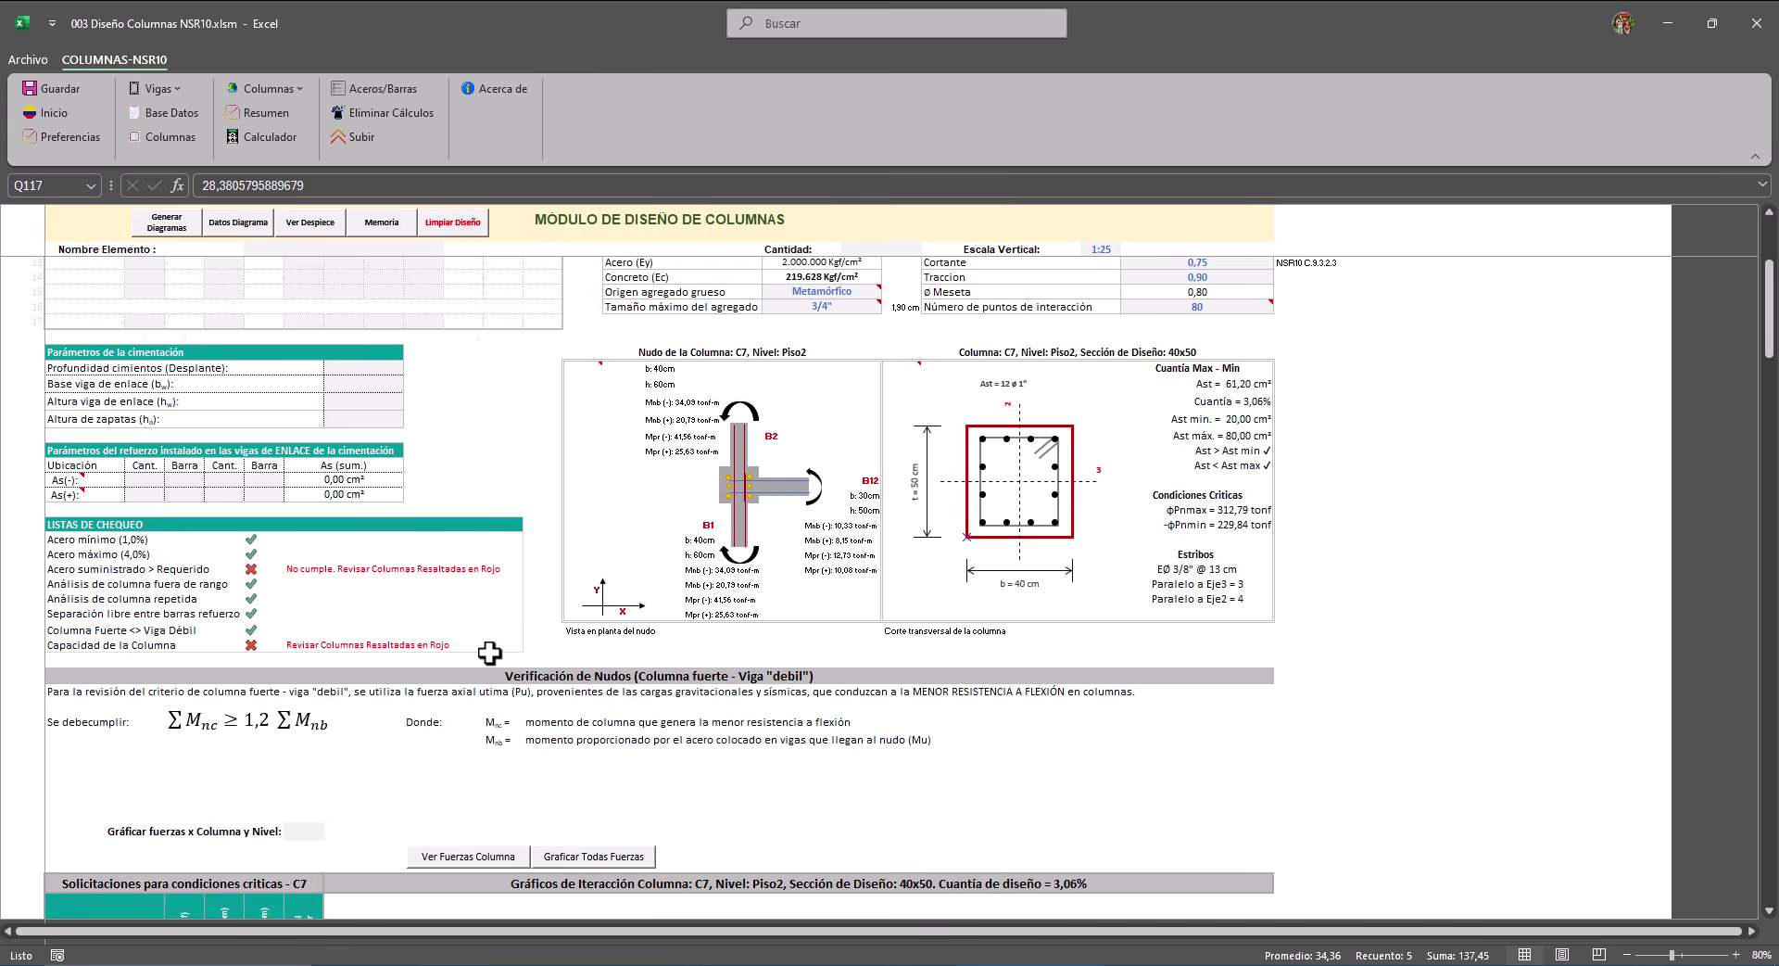
scroll(853, 718, down, 9)
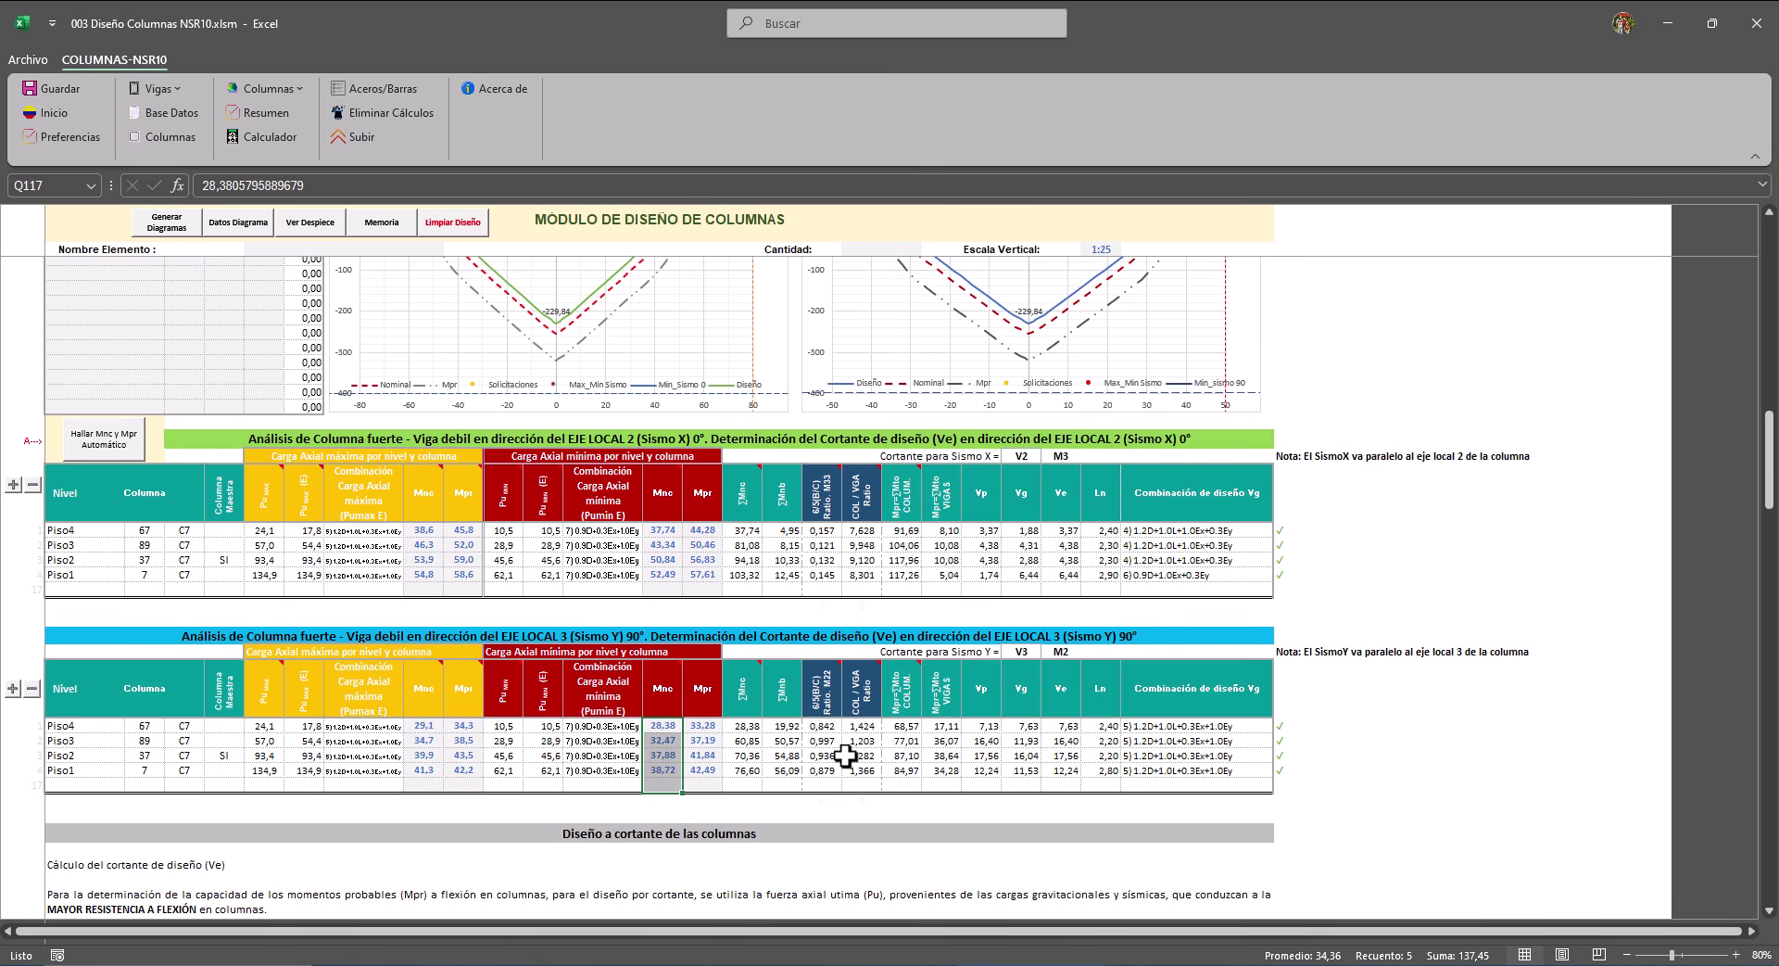
scroll(834, 741, up, 10)
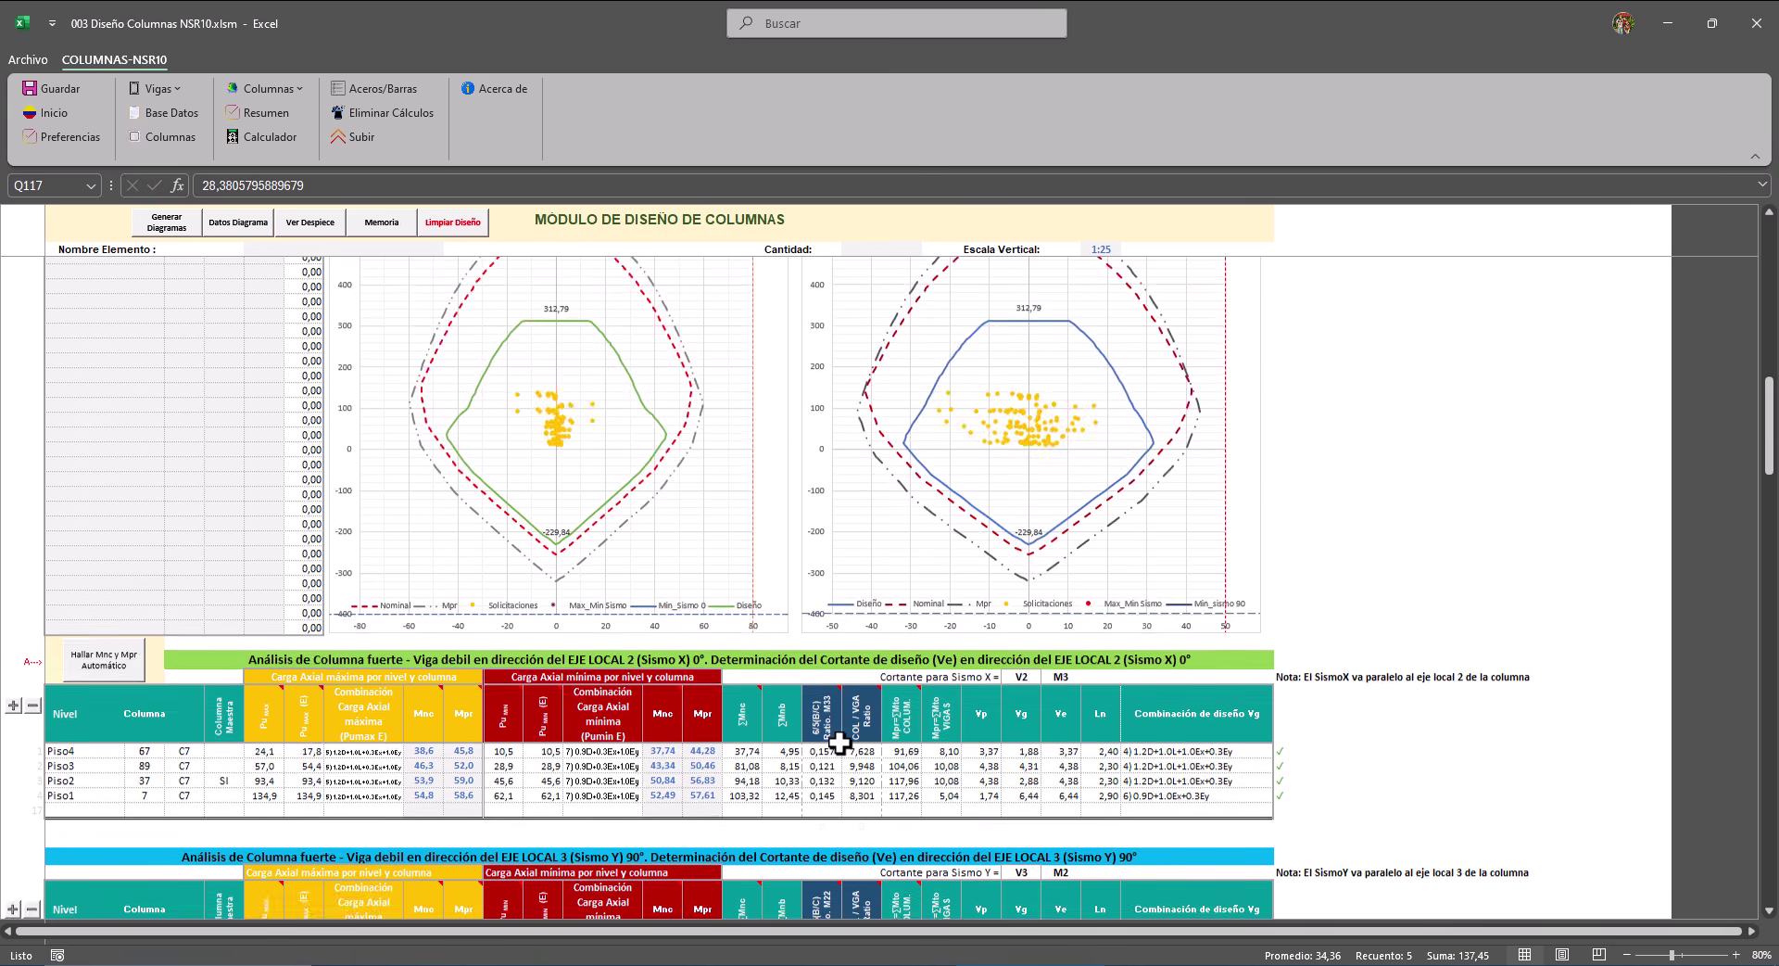
scroll(845, 755, up, 15)
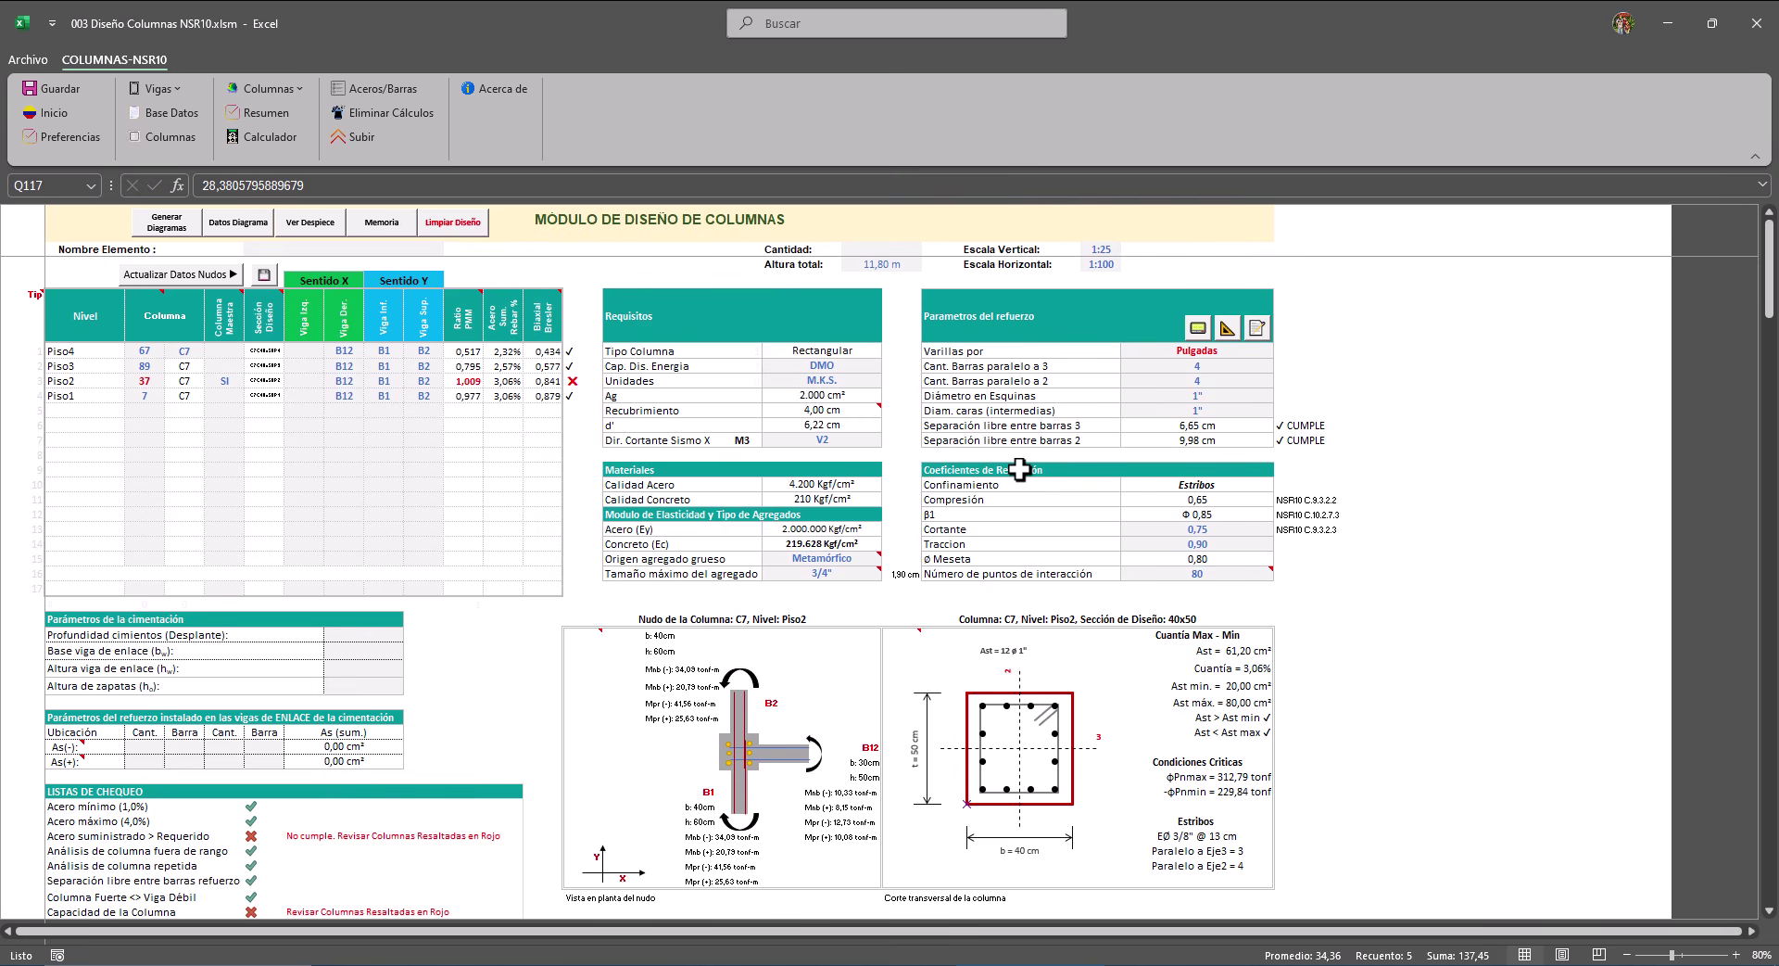
scroll(421, 546, down, 2)
scroll(421, 547, up, 2)
scroll(509, 508, down, 1)
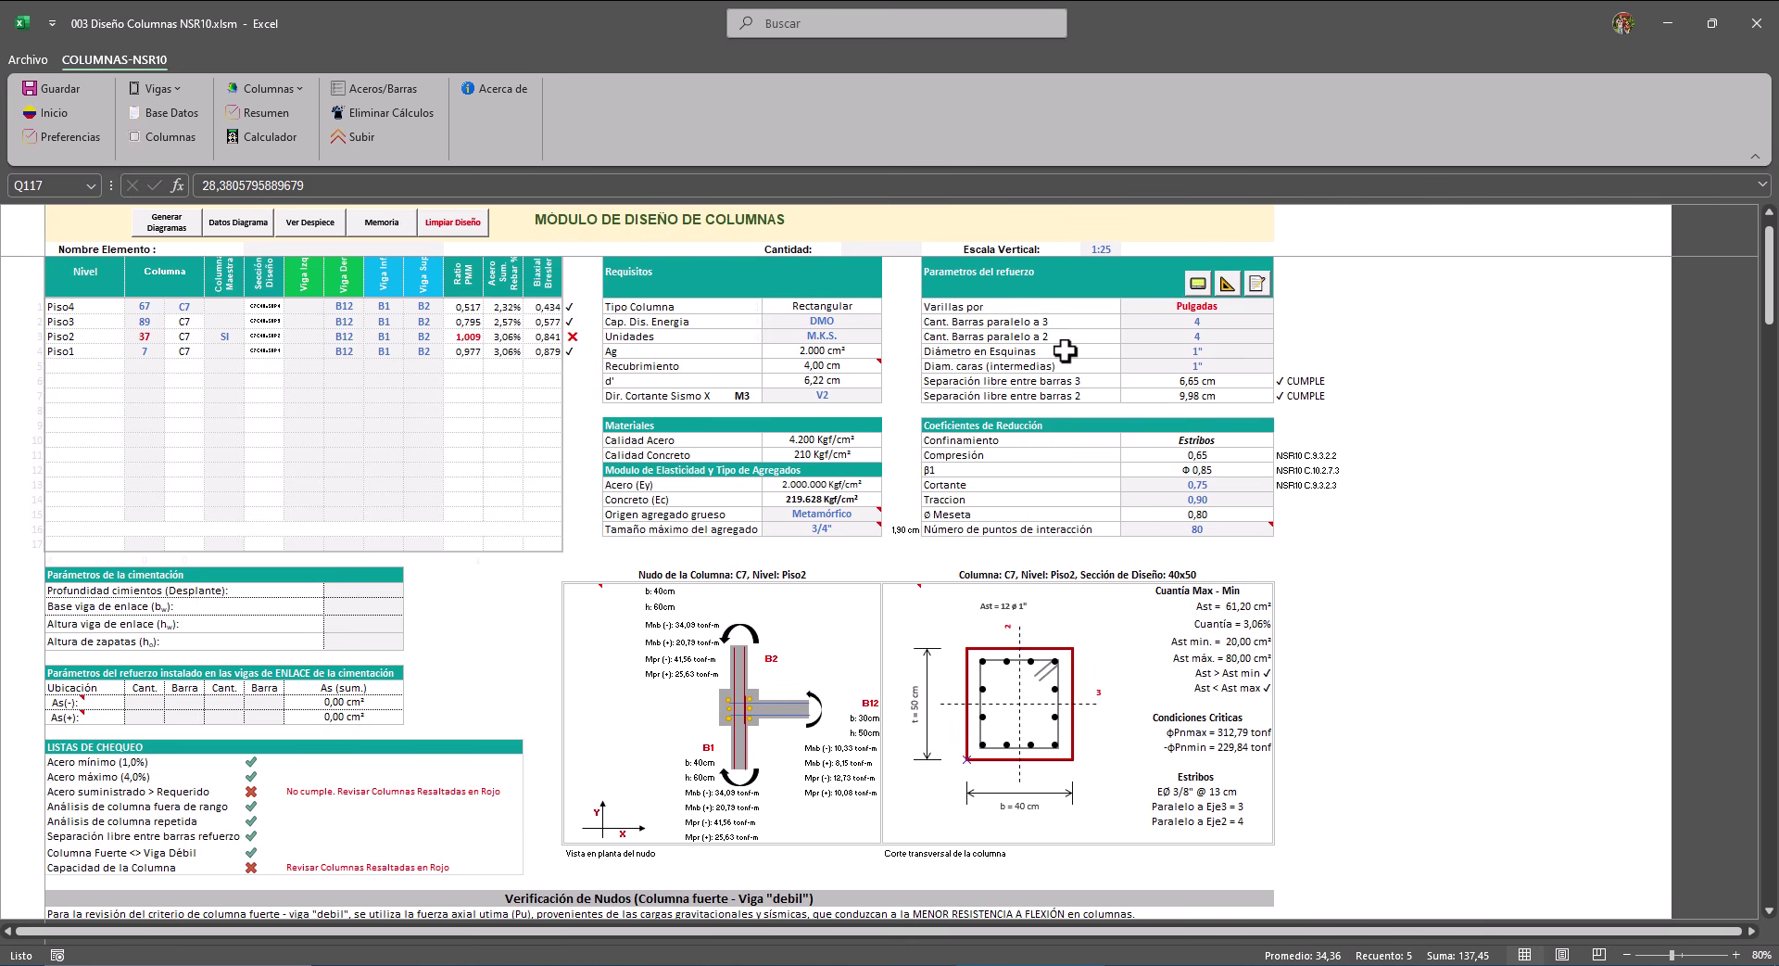
Look at the longitudinal reinforcing elevation in ETABS alongside the column section definitions table in Excel.
key(alt+Tab)
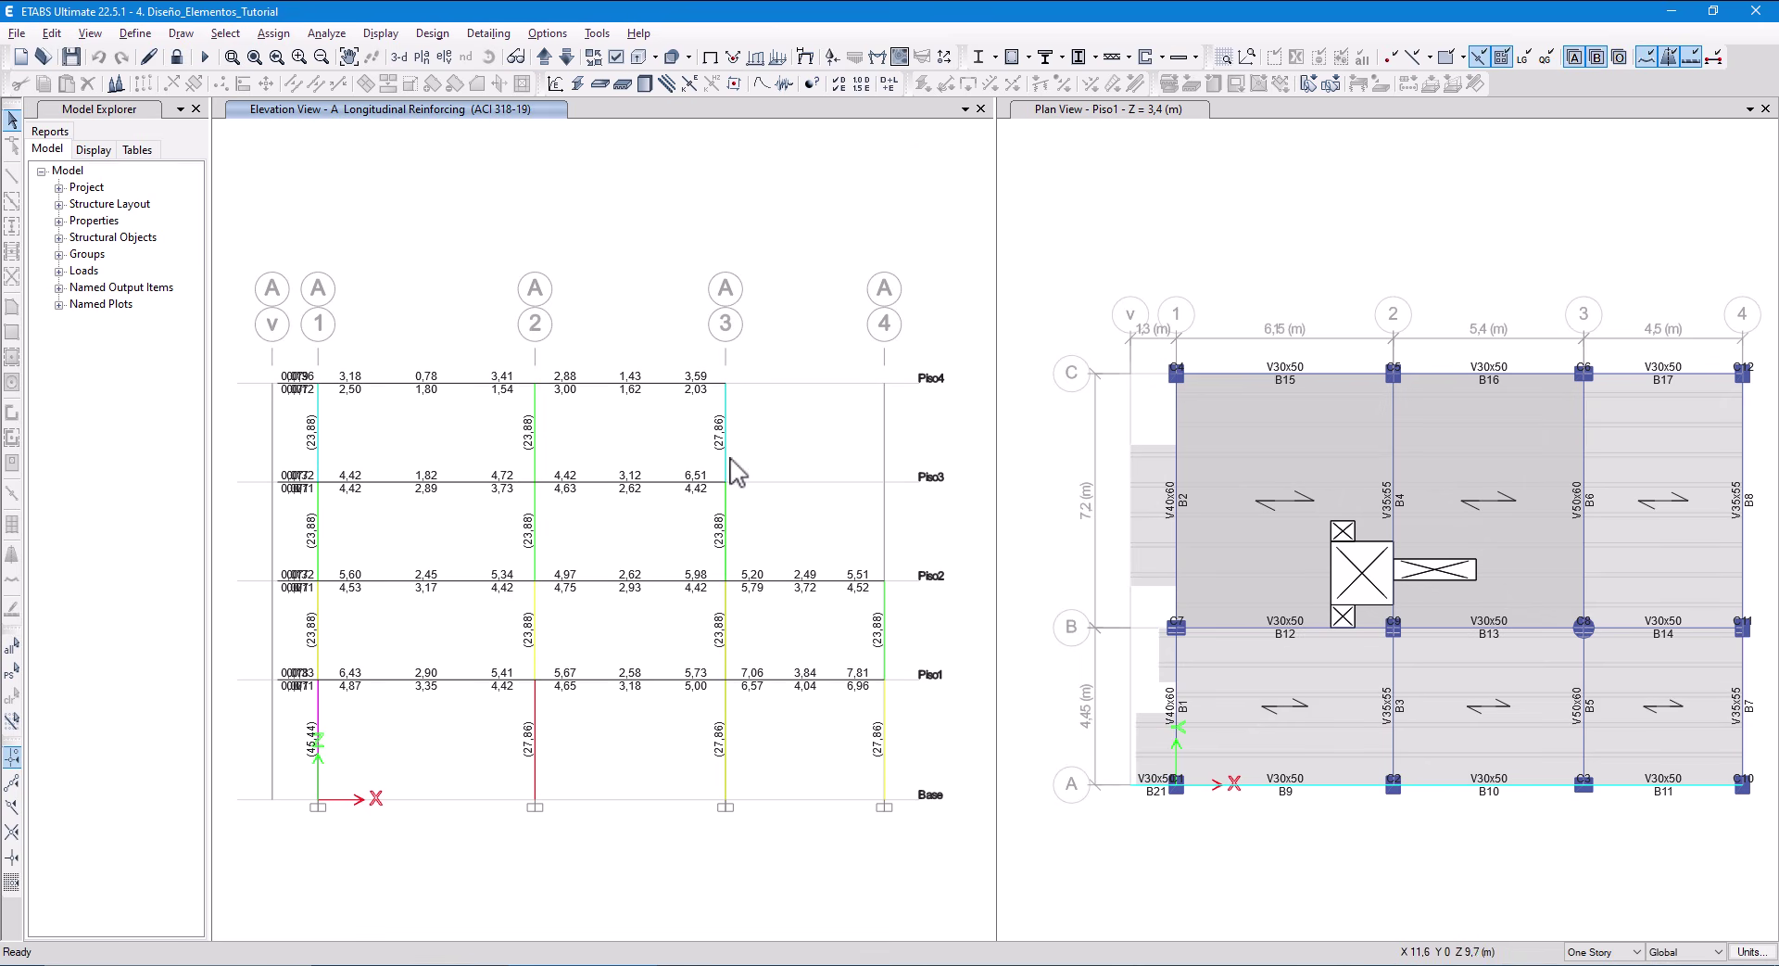
click(973, 965)
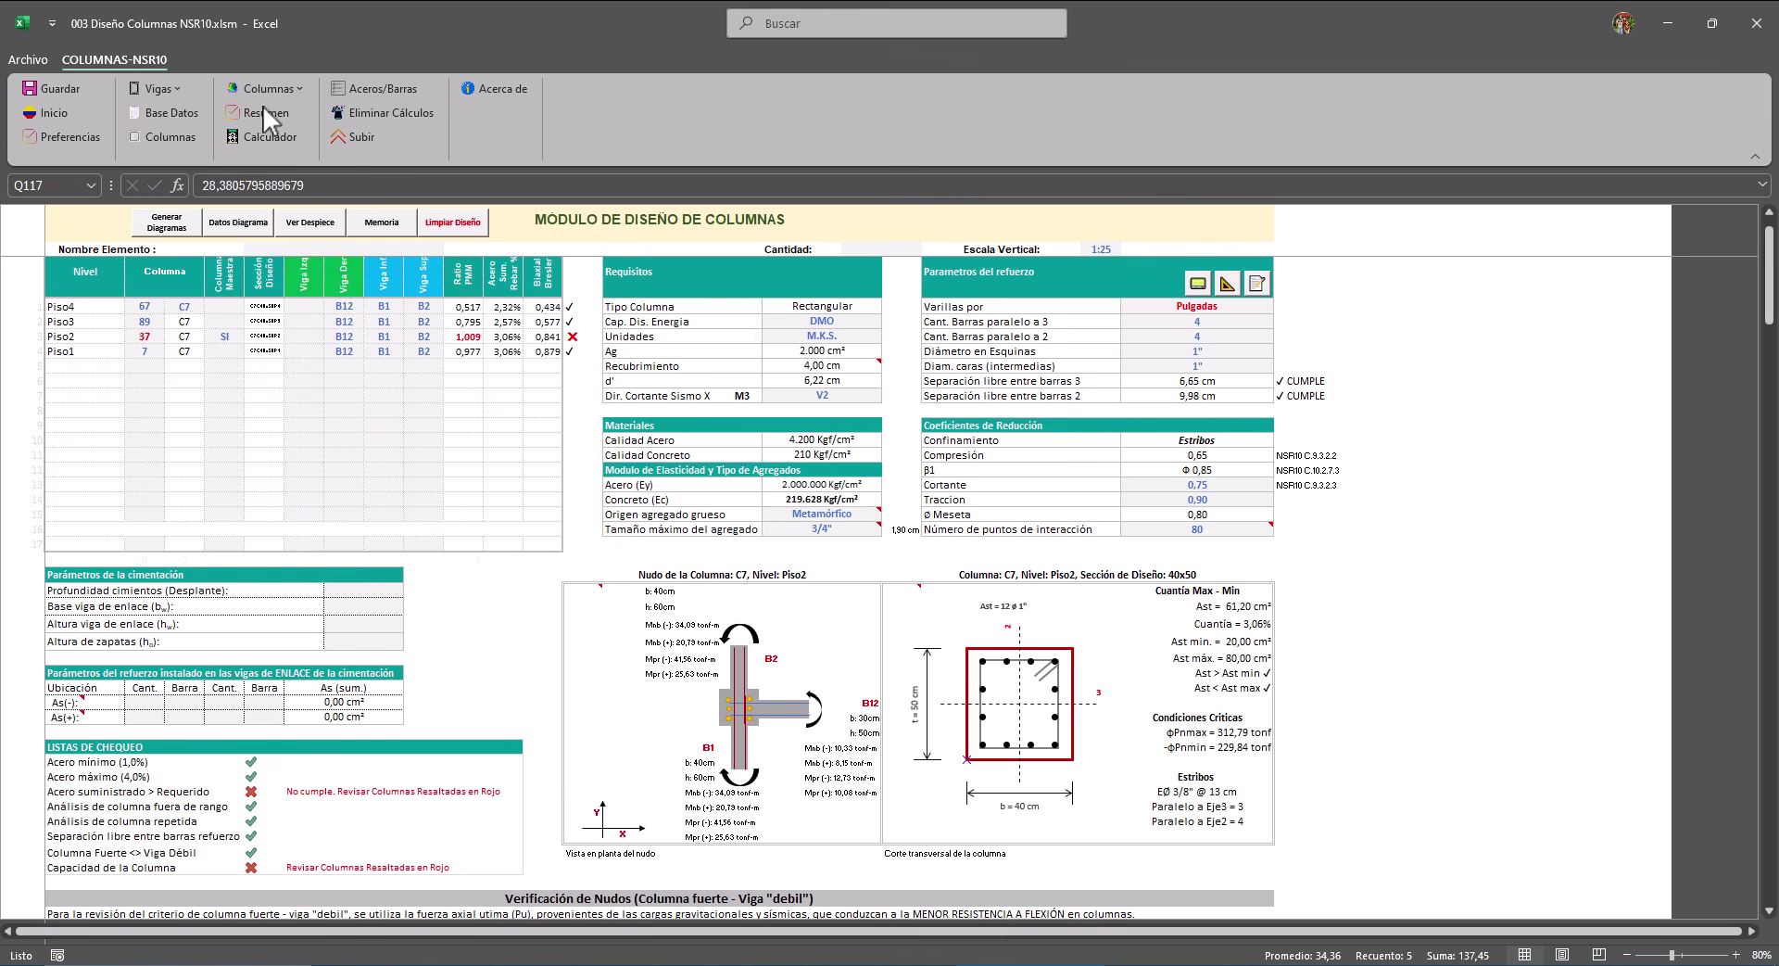
click(265, 89)
click(287, 163)
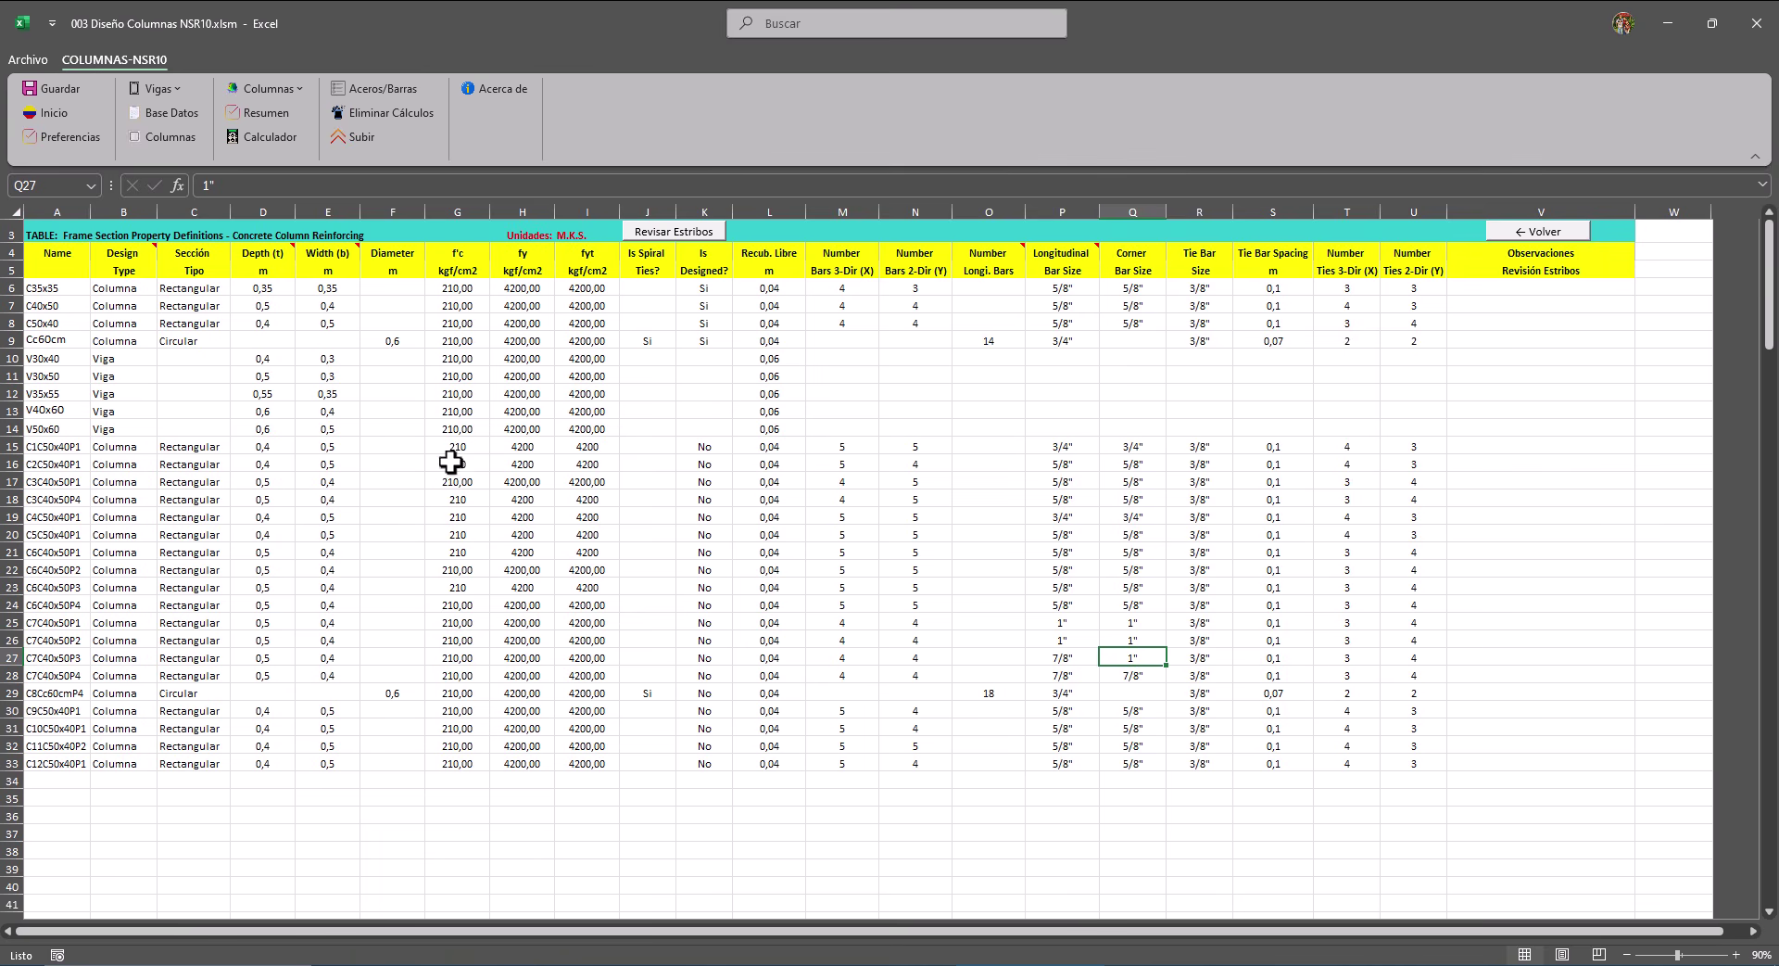
click(586, 965)
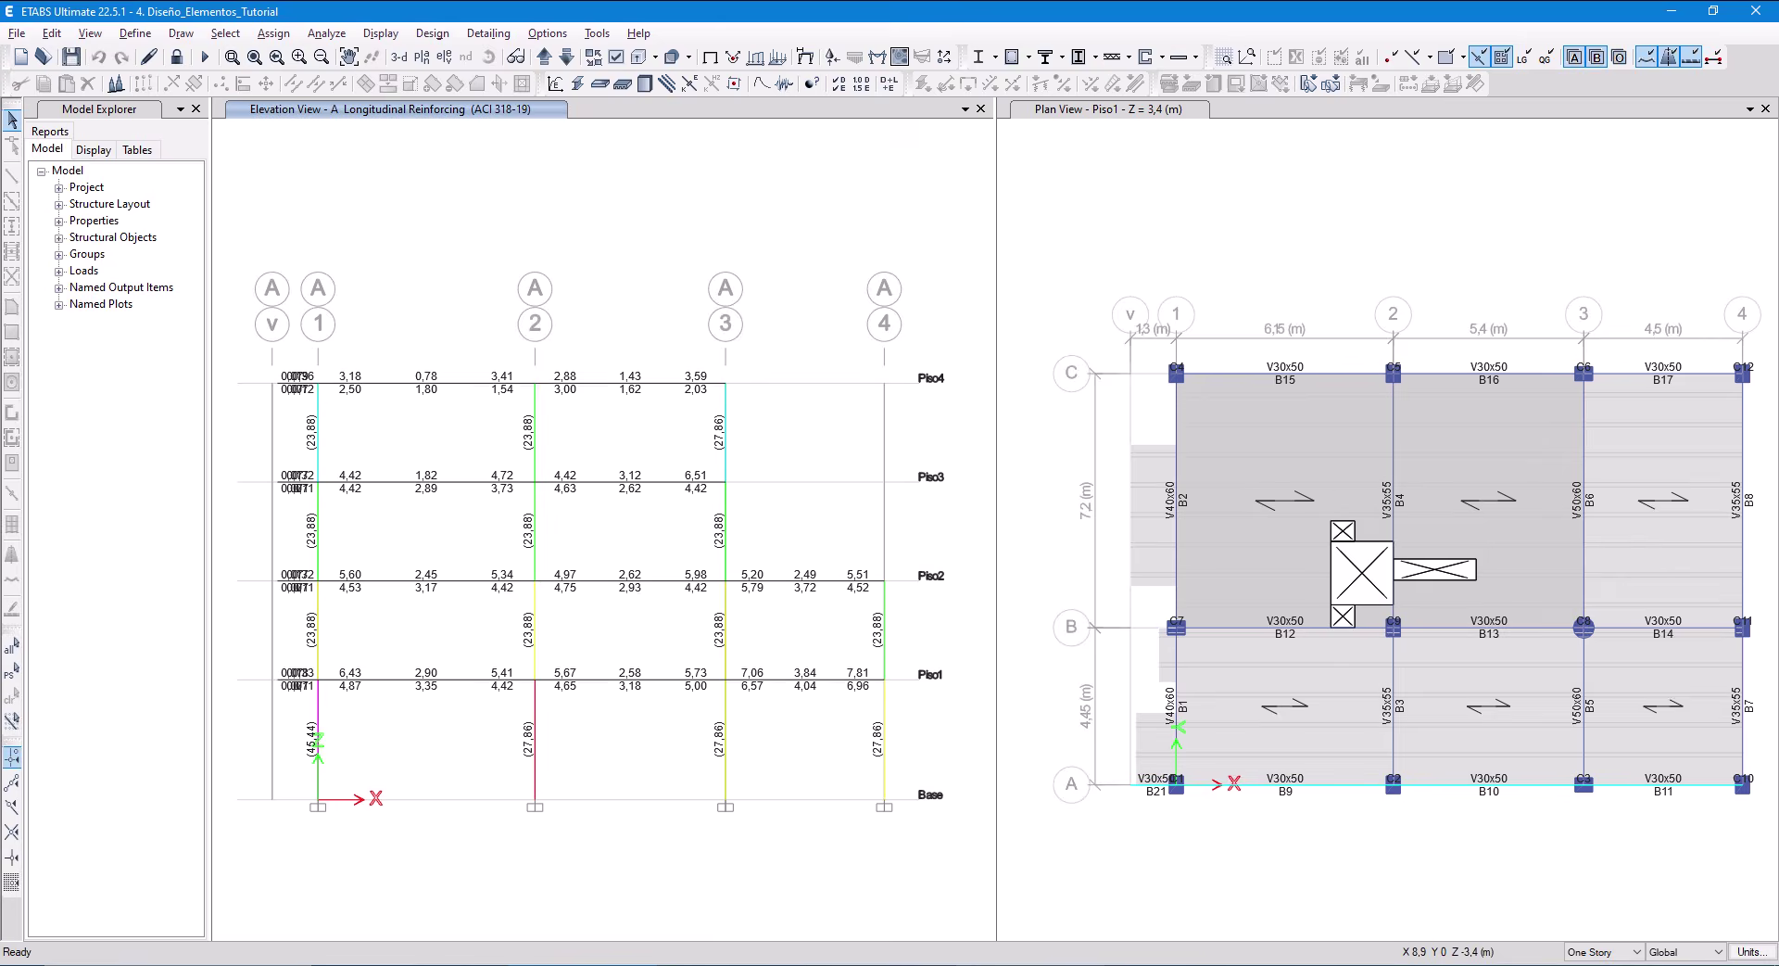
key(alt+Tab)
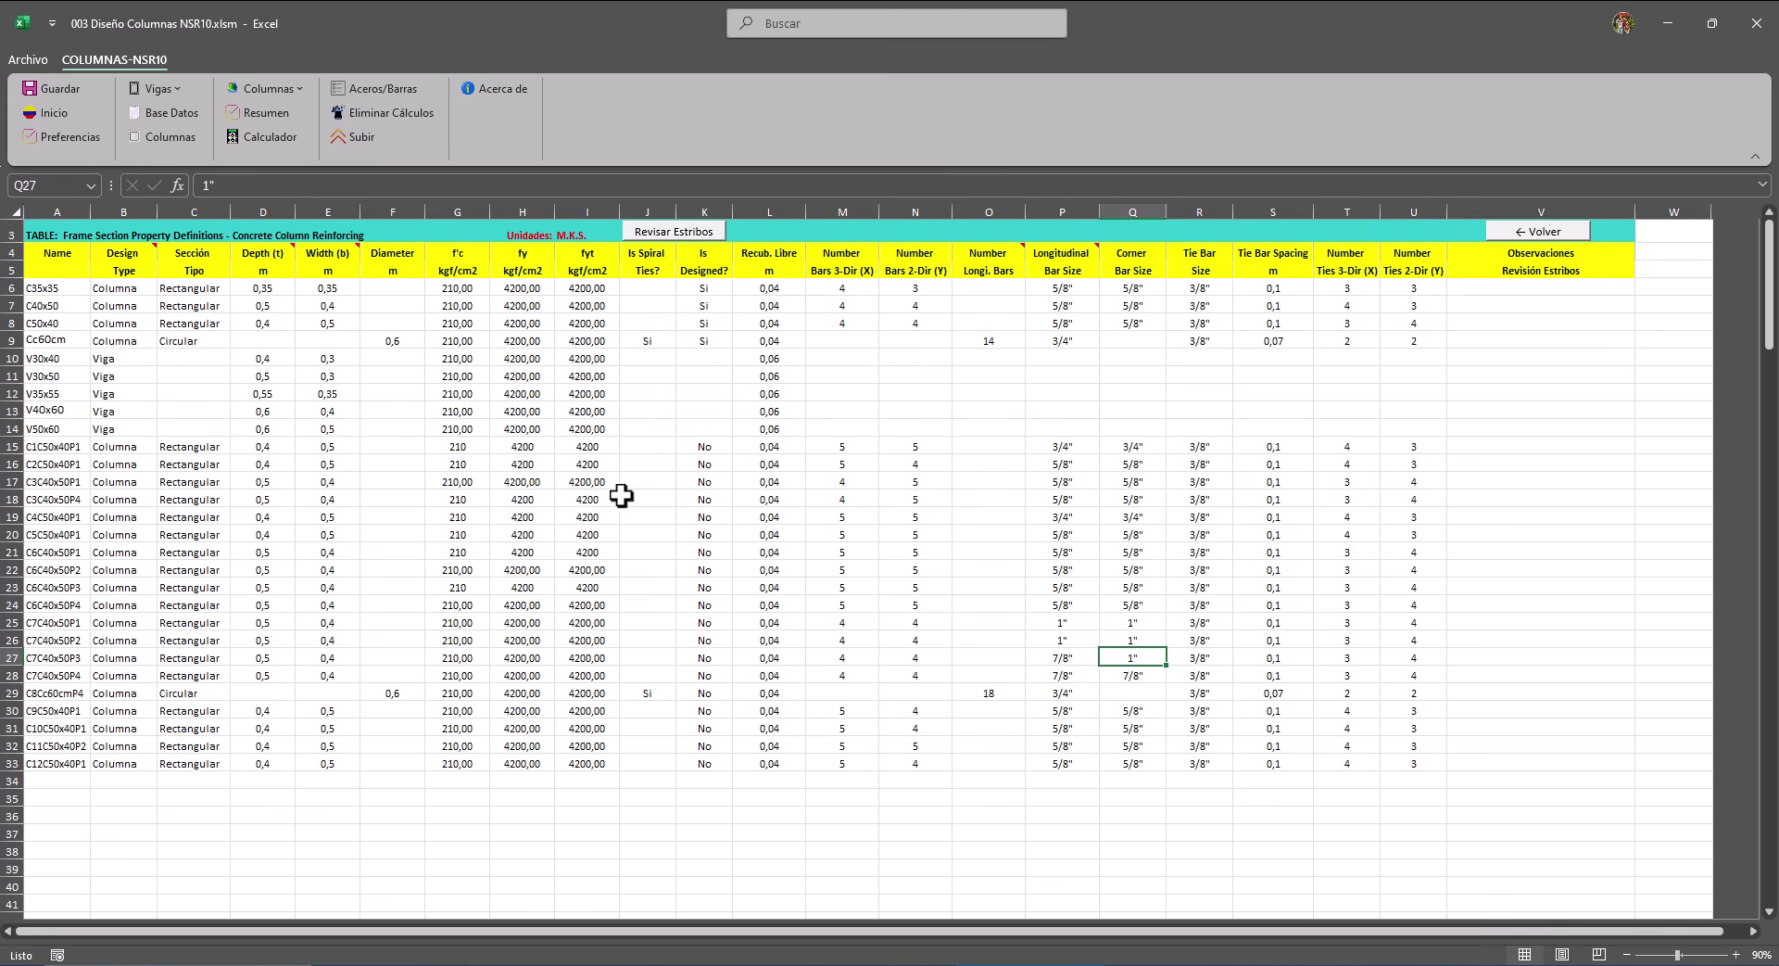
Return to the column design module and save the design data of column C1.
click(179, 136)
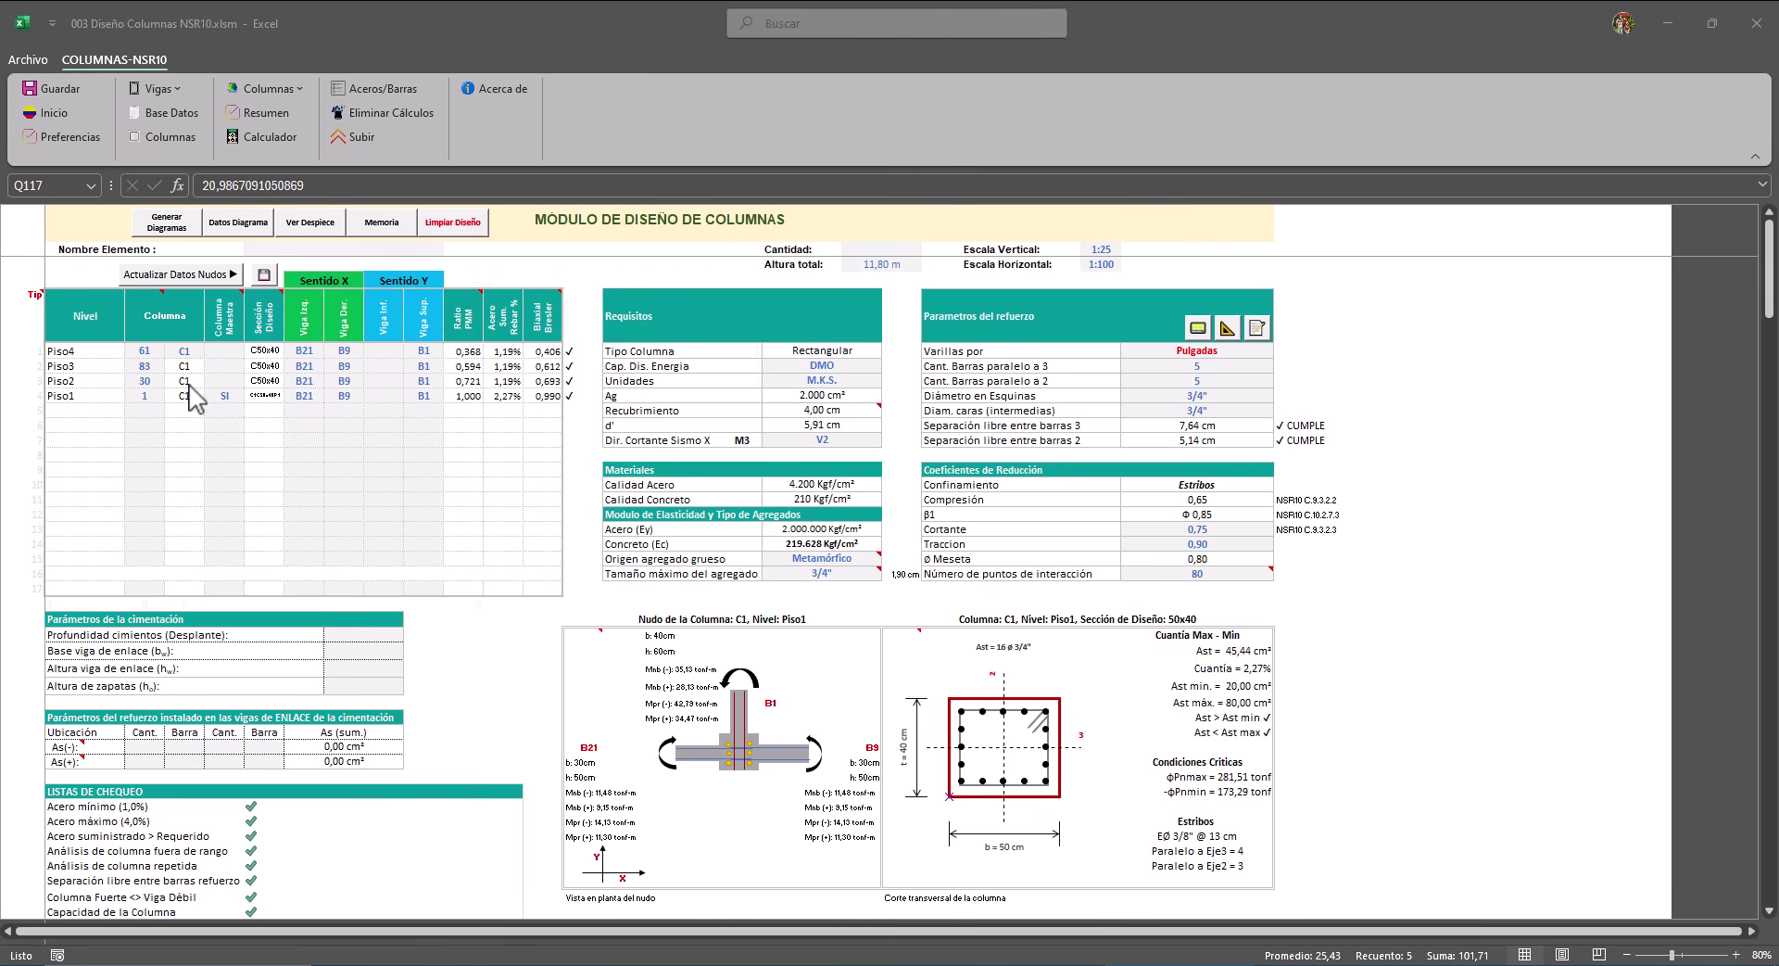
click(185, 350)
click(212, 350)
click(184, 367)
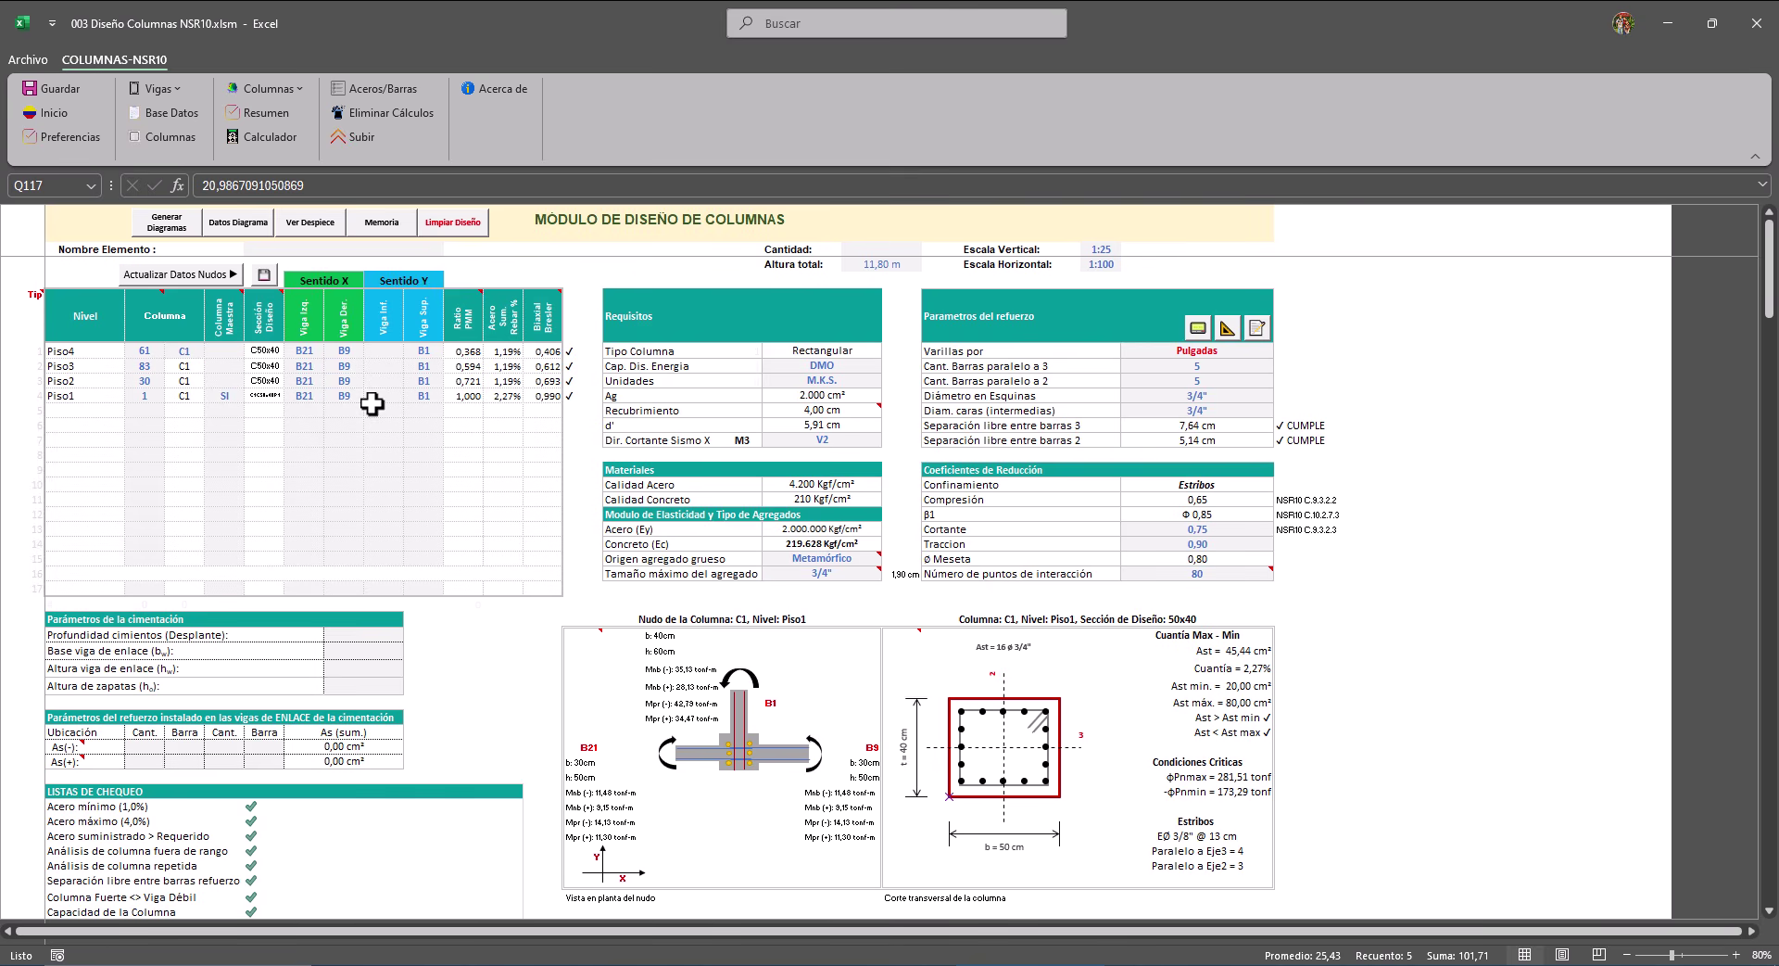
click(264, 276)
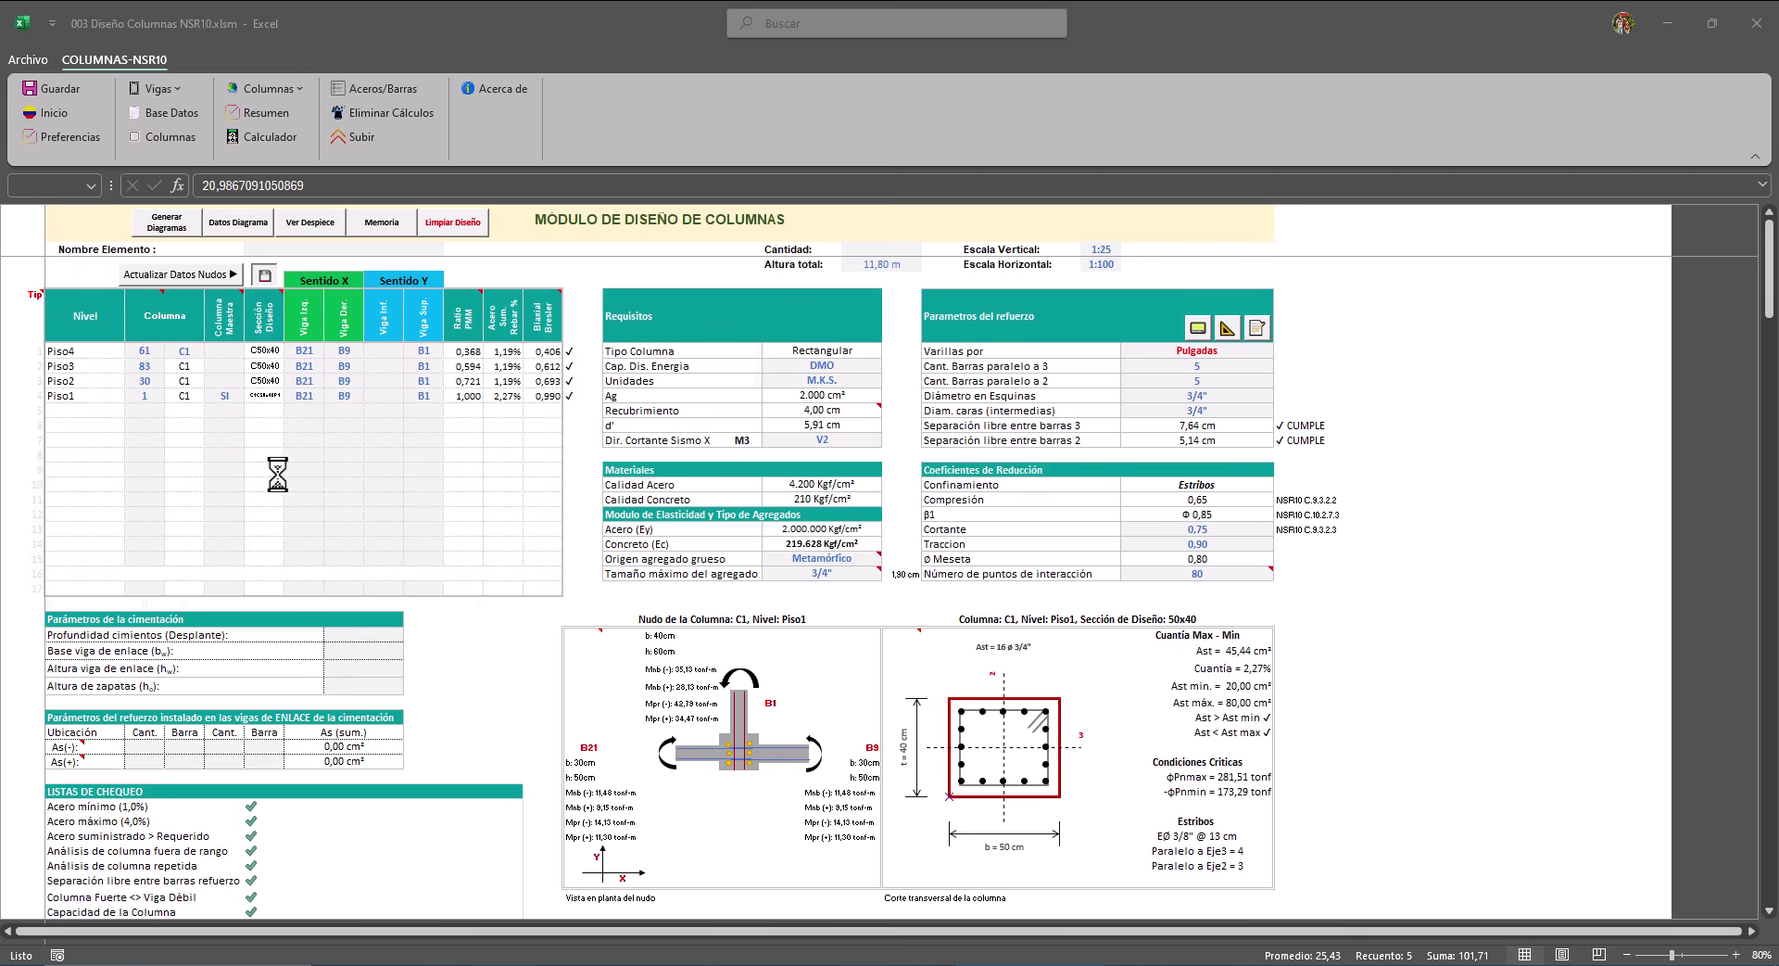
key(Return)
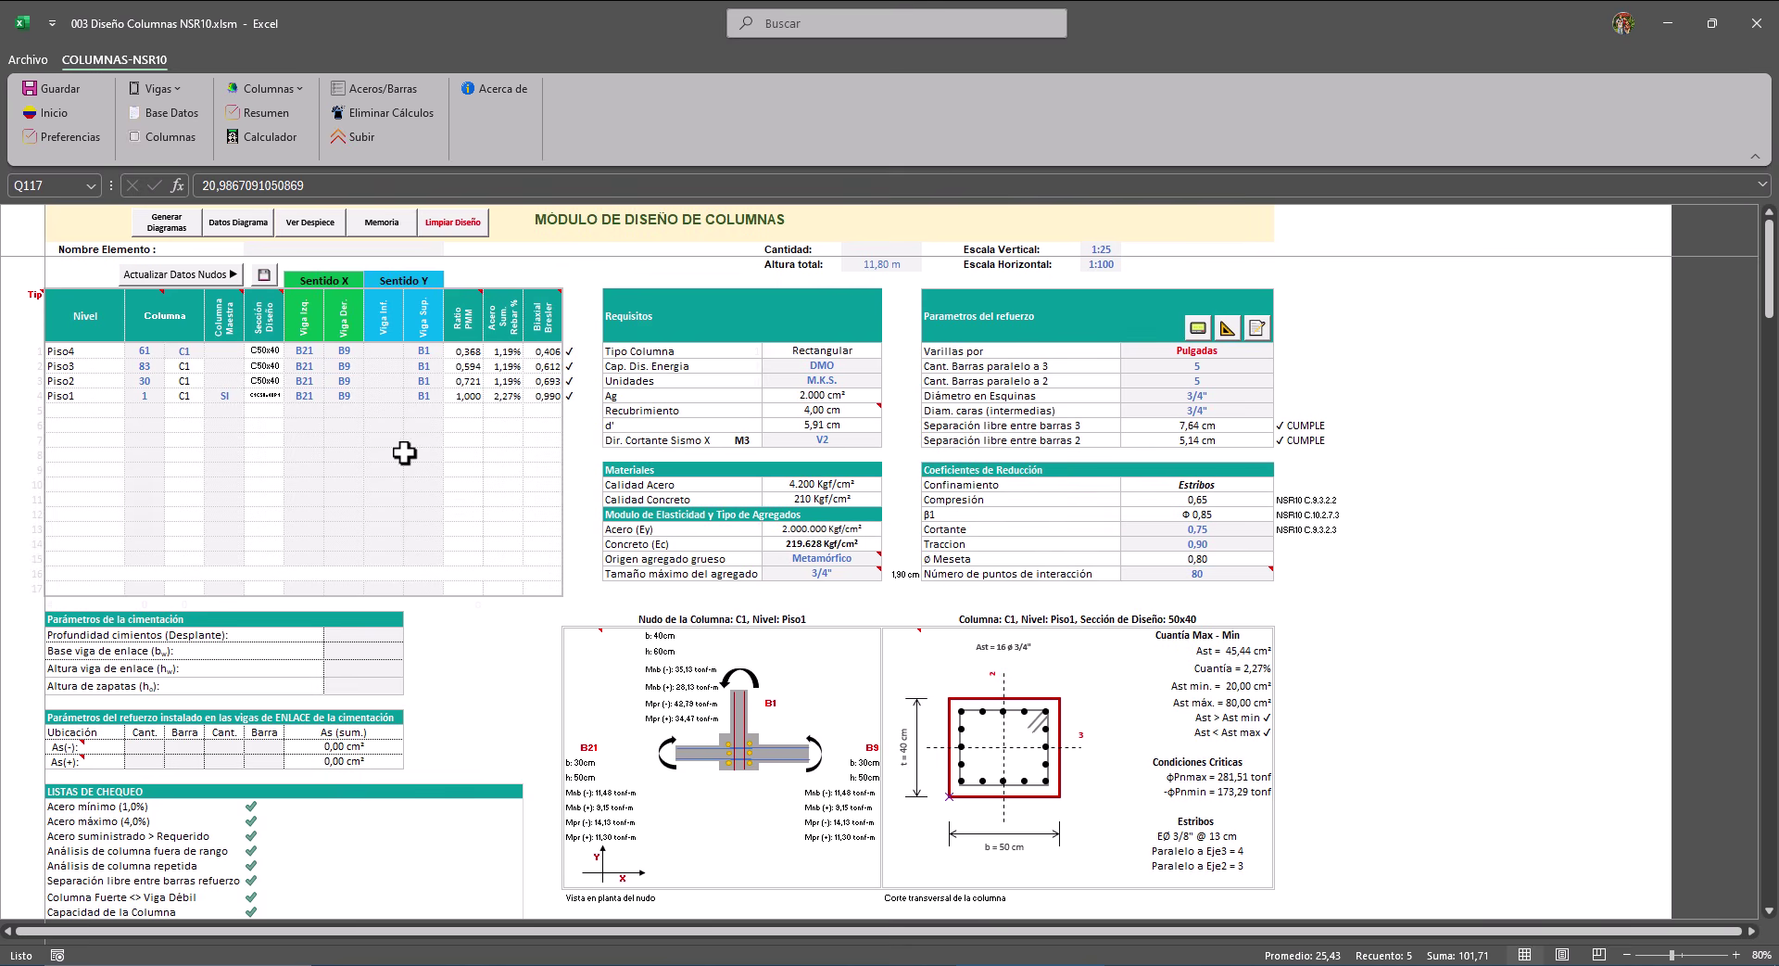
Load column C2 in the column design module and make Piso1 its master level.
click(192, 354)
click(213, 350)
click(184, 383)
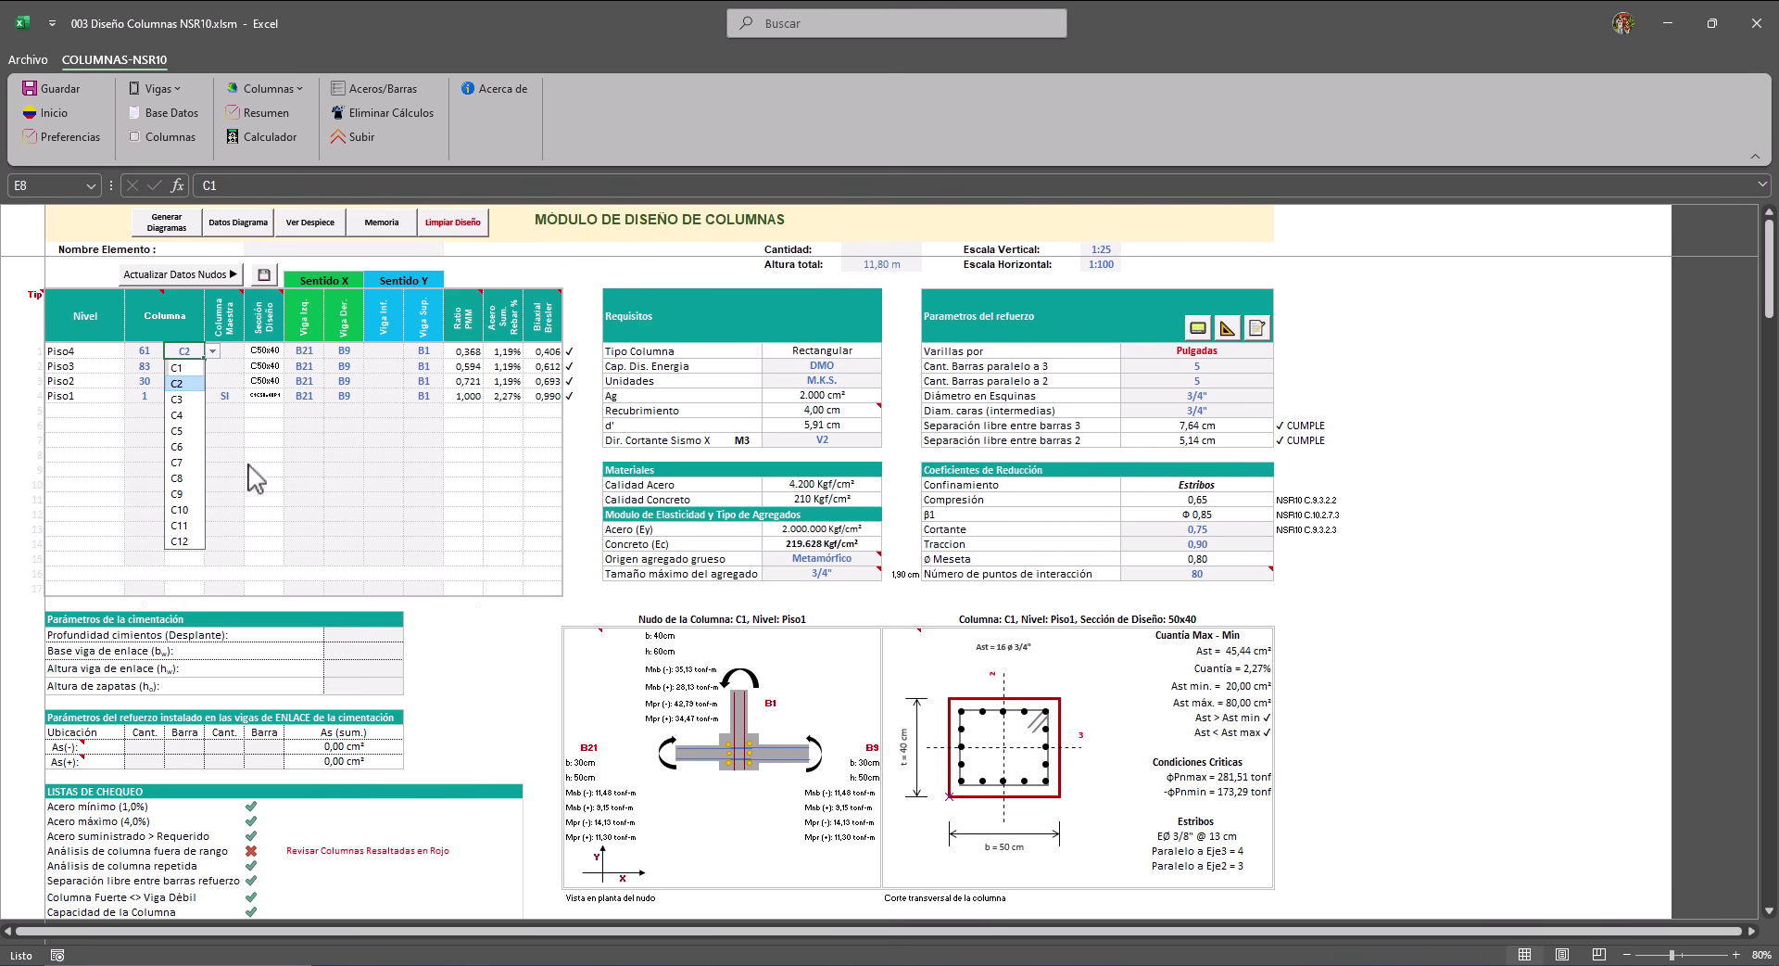
double_click(226, 394)
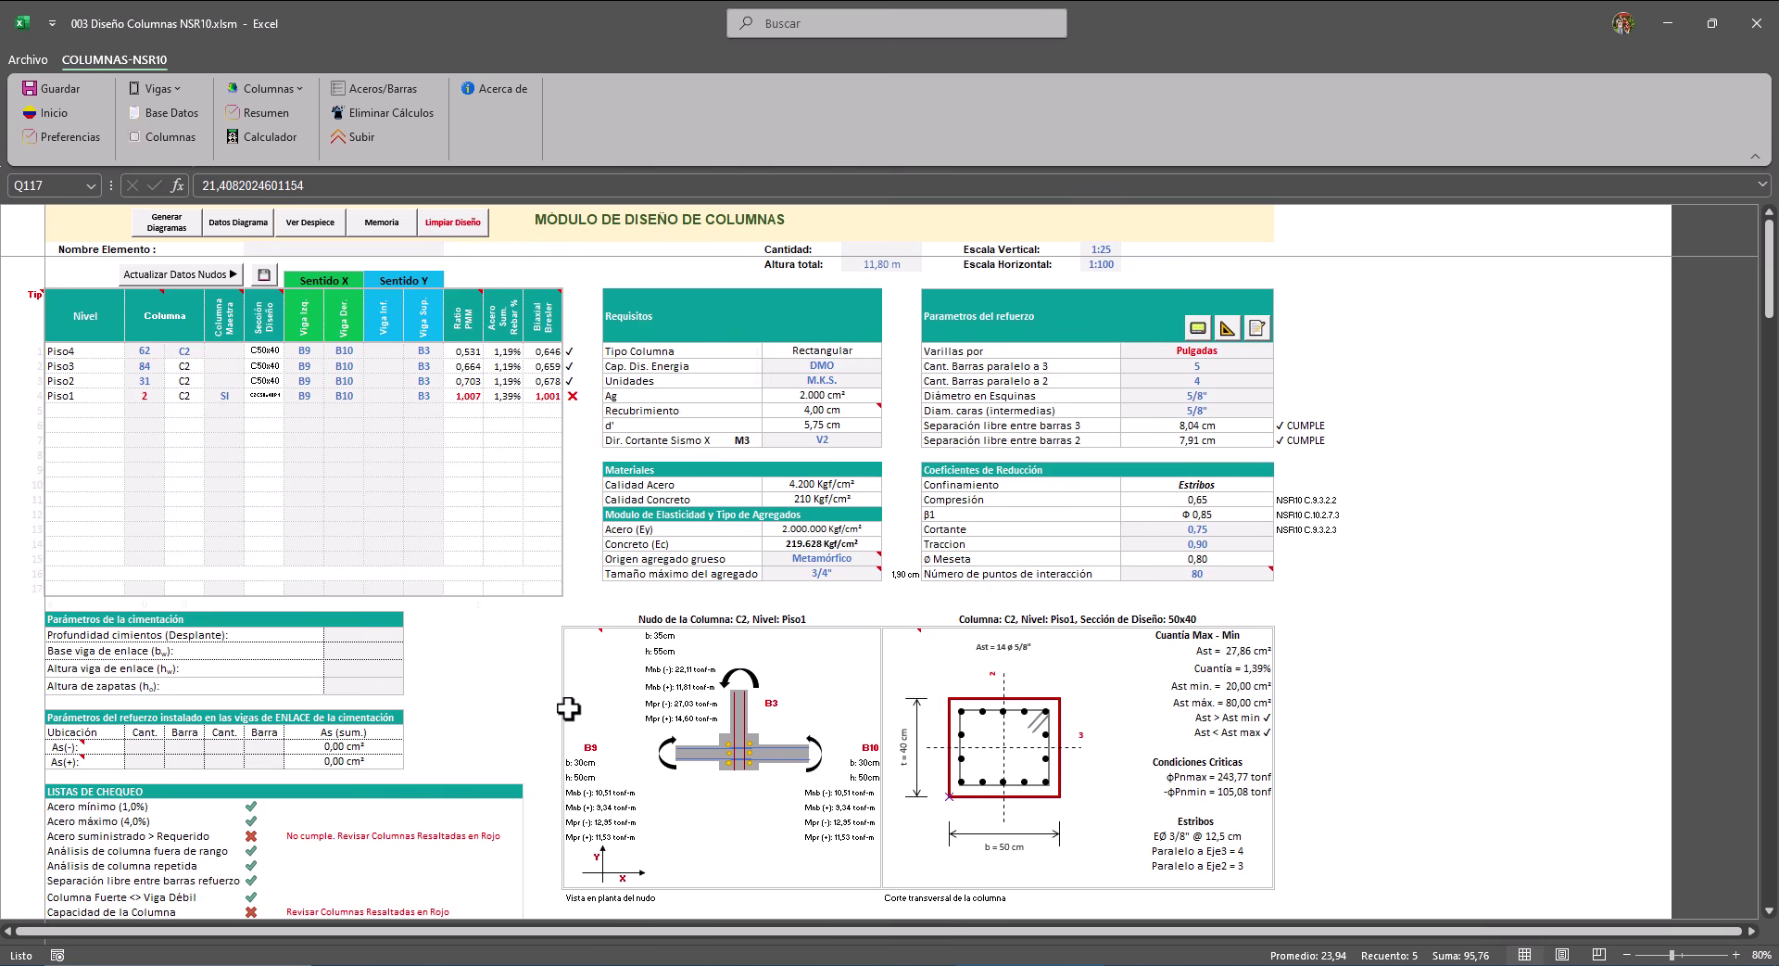
Examine column C2's checklist, capacity ratios, interaction diagrams and strong column-weak beam analyses in both directions.
scroll(568, 708, down, 2)
scroll(422, 645, up, 2)
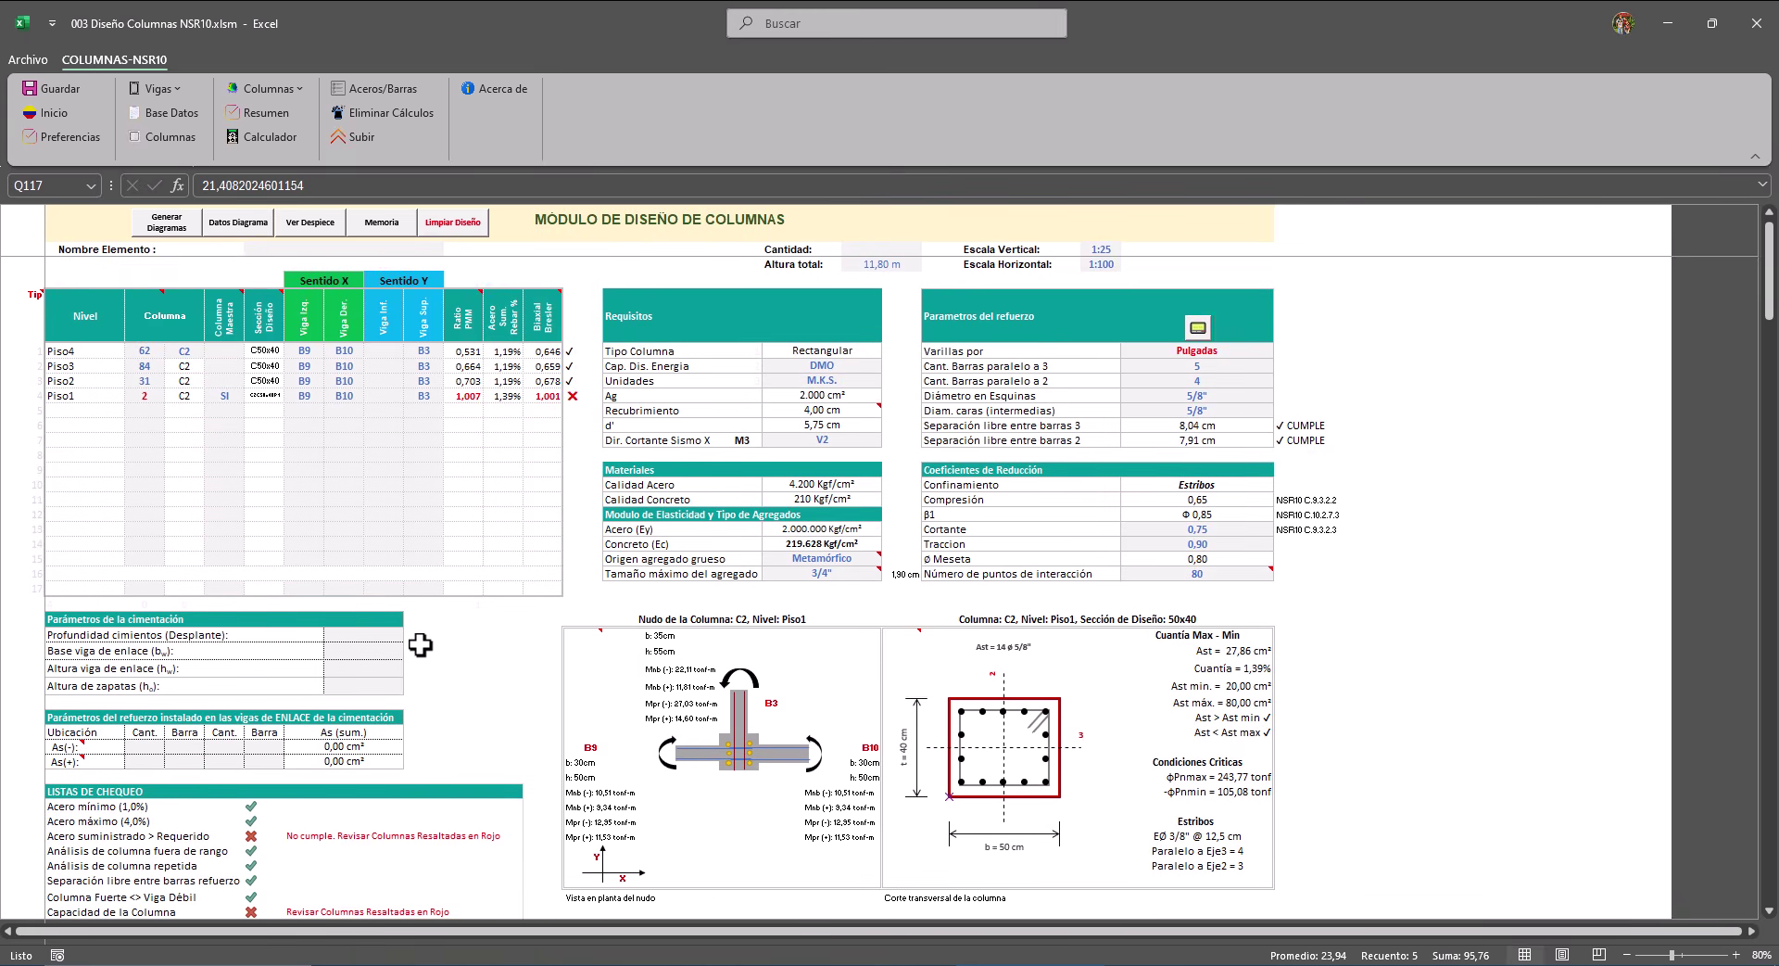
scroll(575, 795, down, 20)
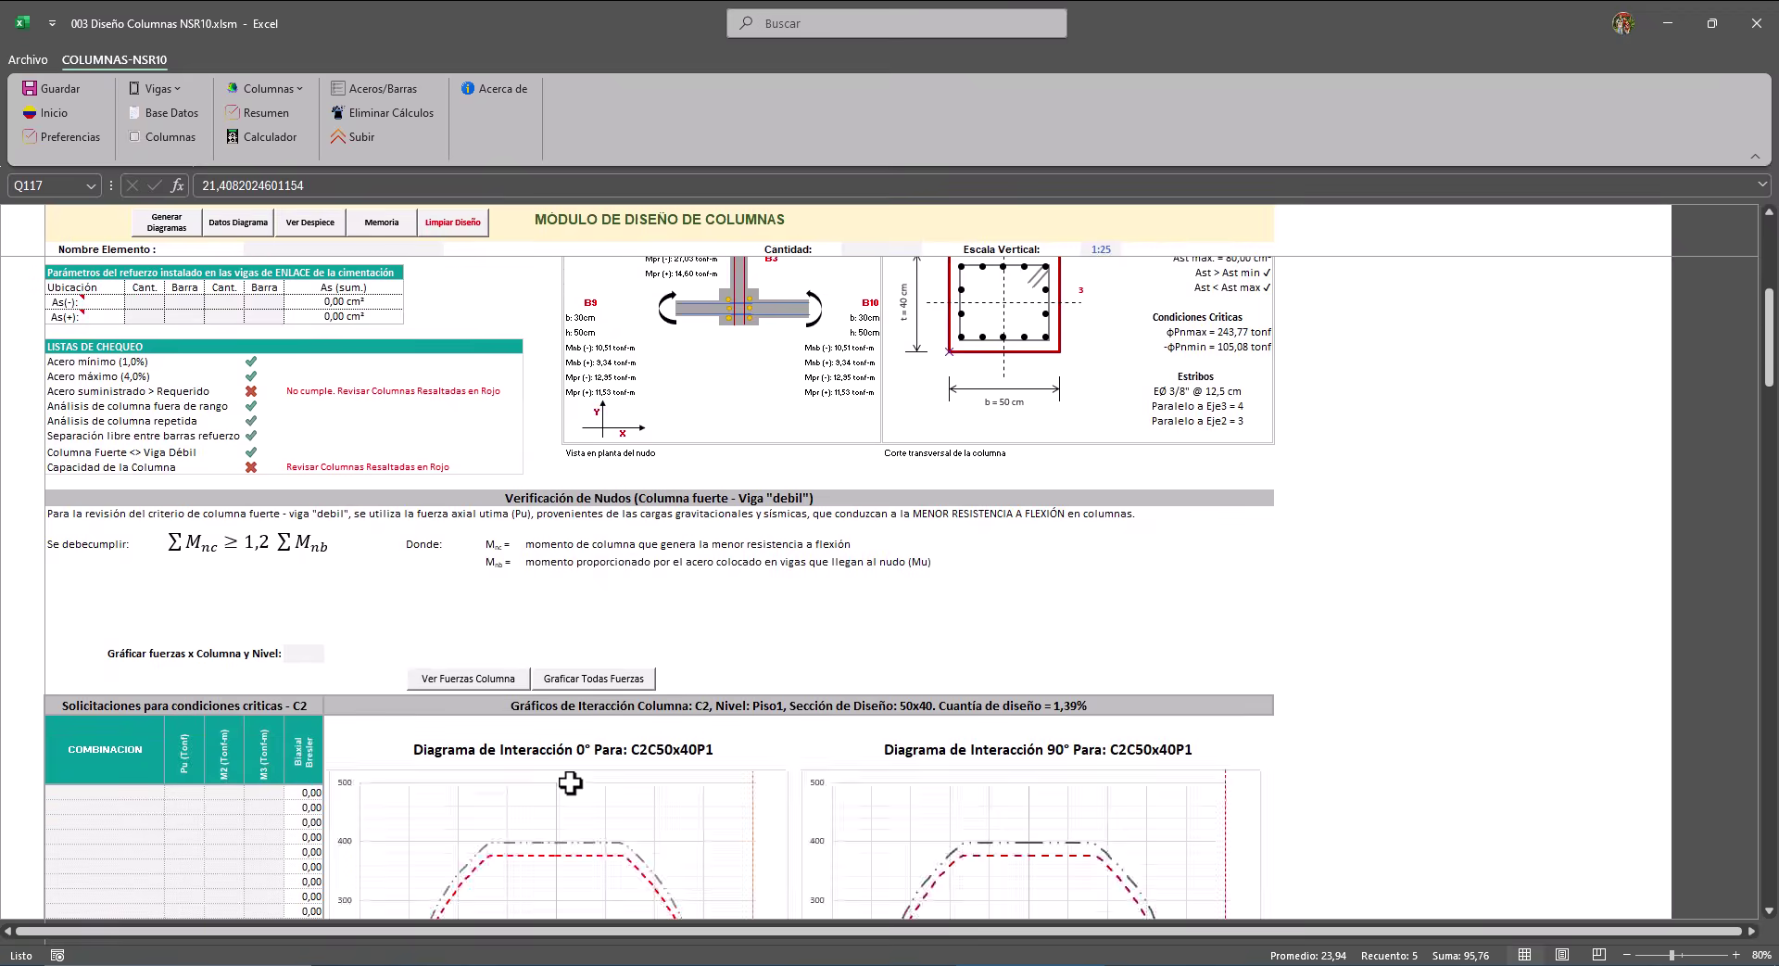
scroll(677, 576, down, 3)
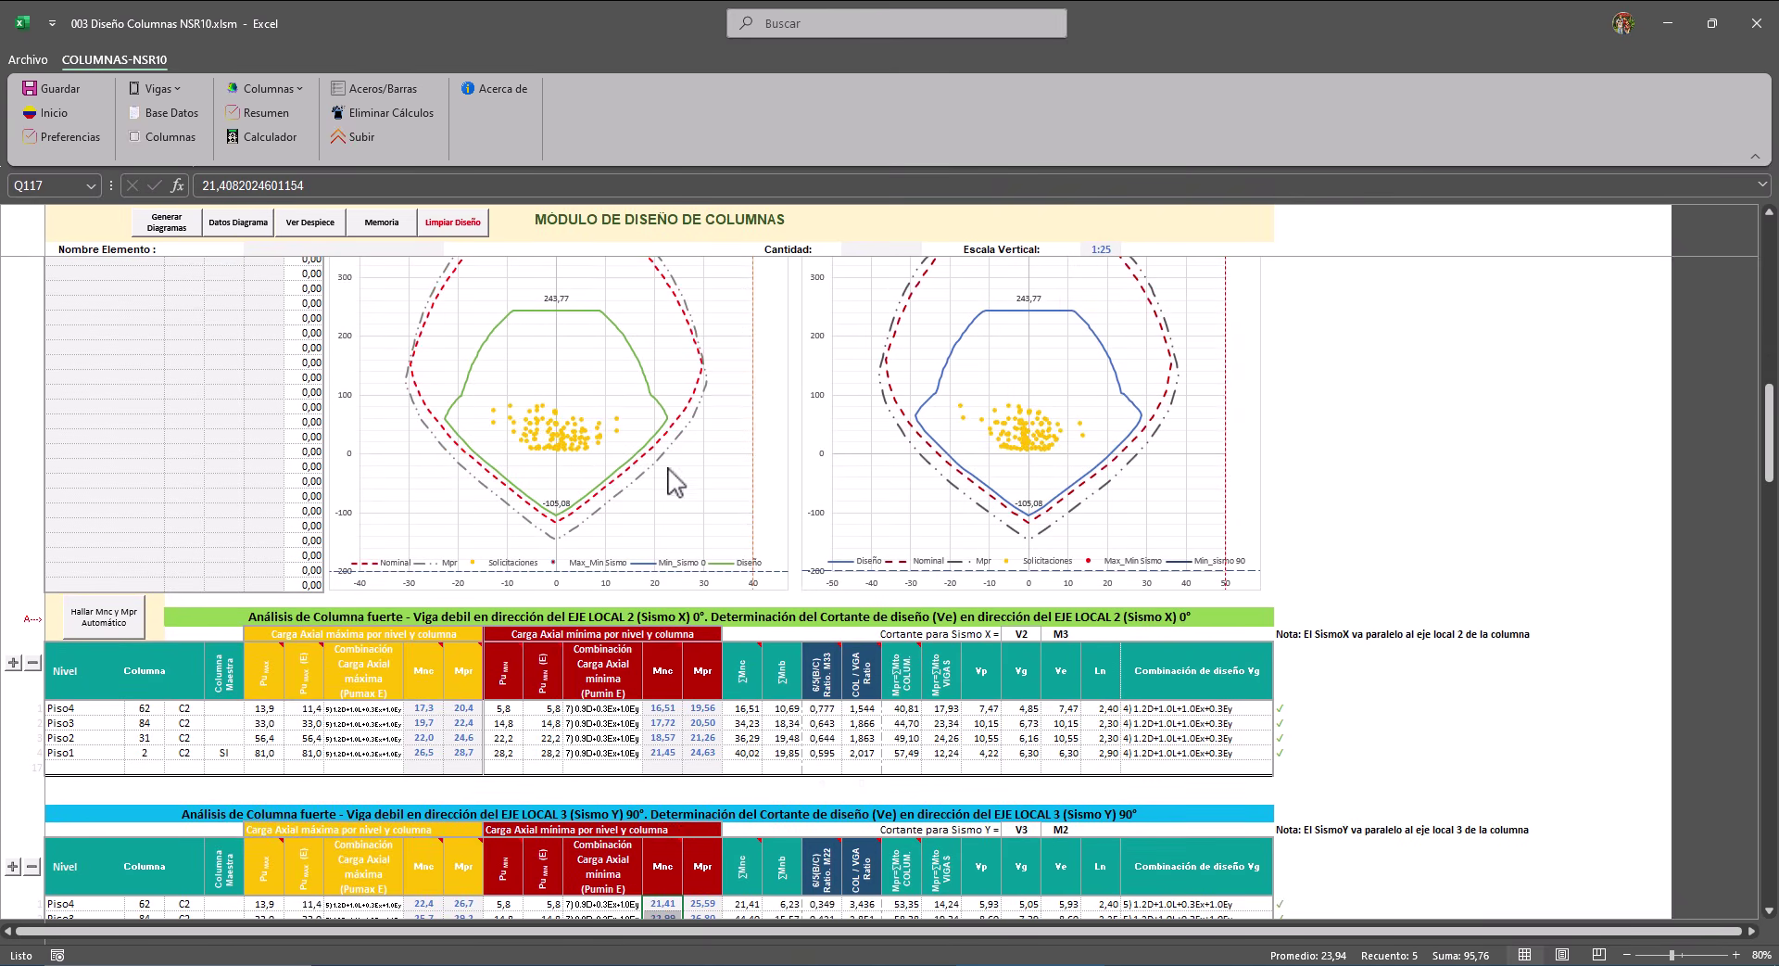
scroll(763, 525, up, 20)
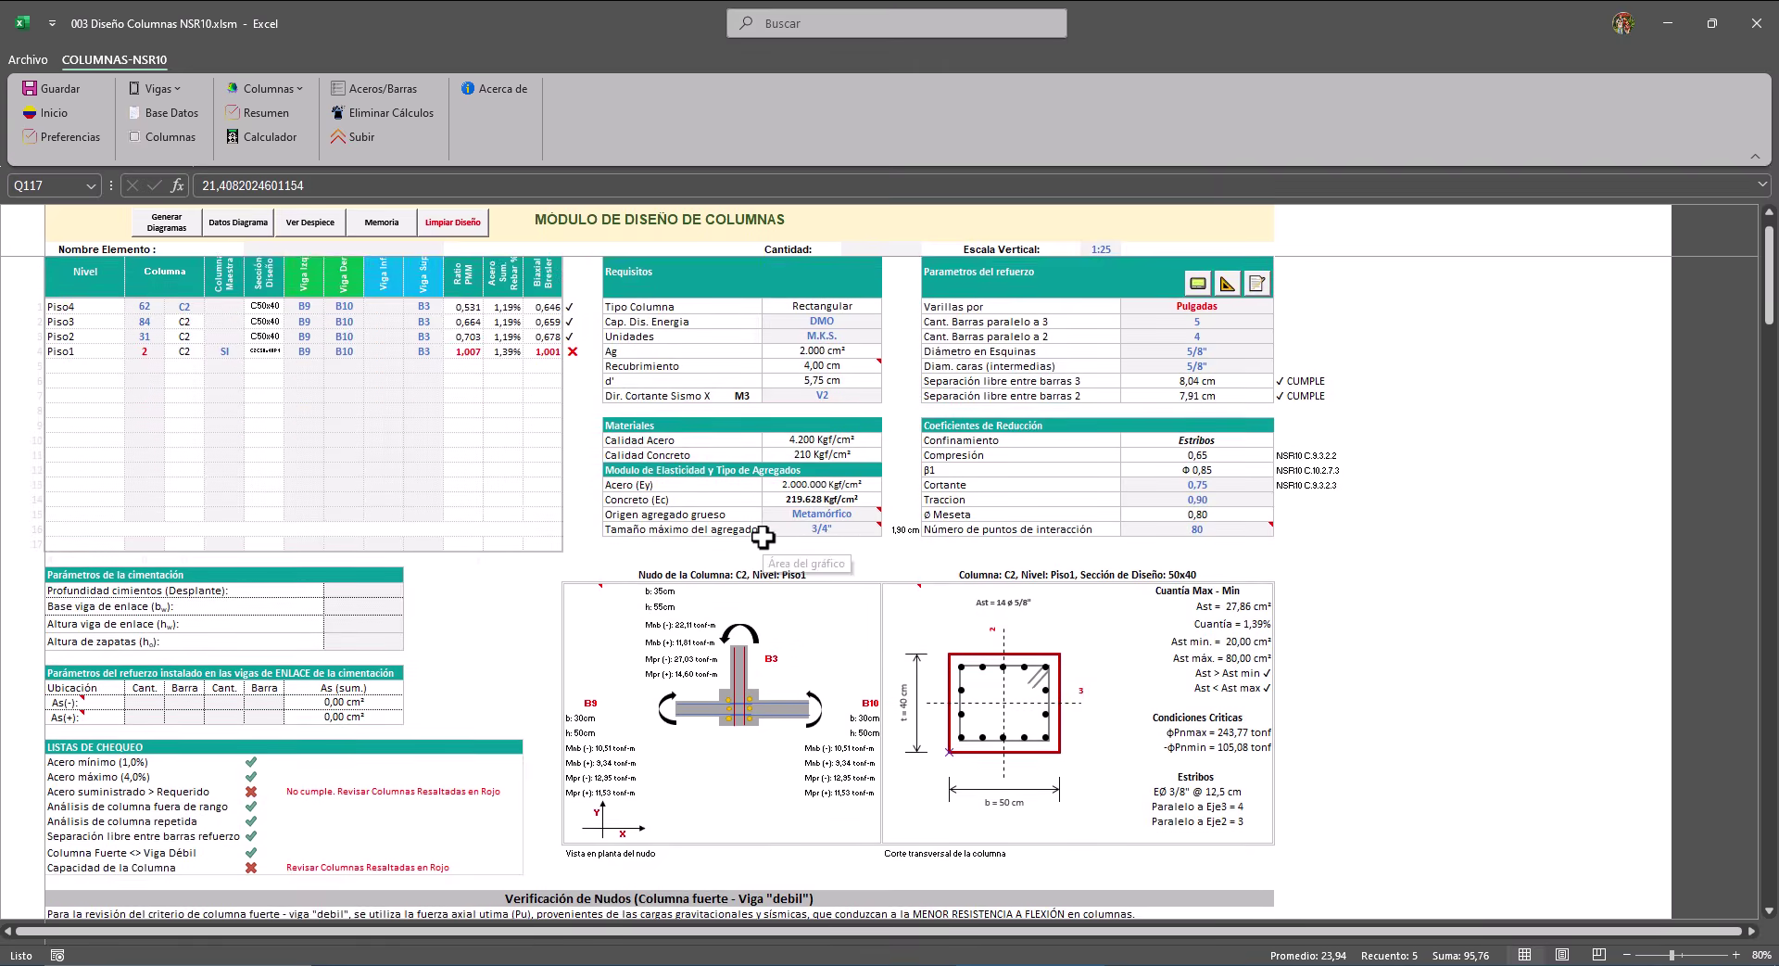
scroll(763, 537, up, 1)
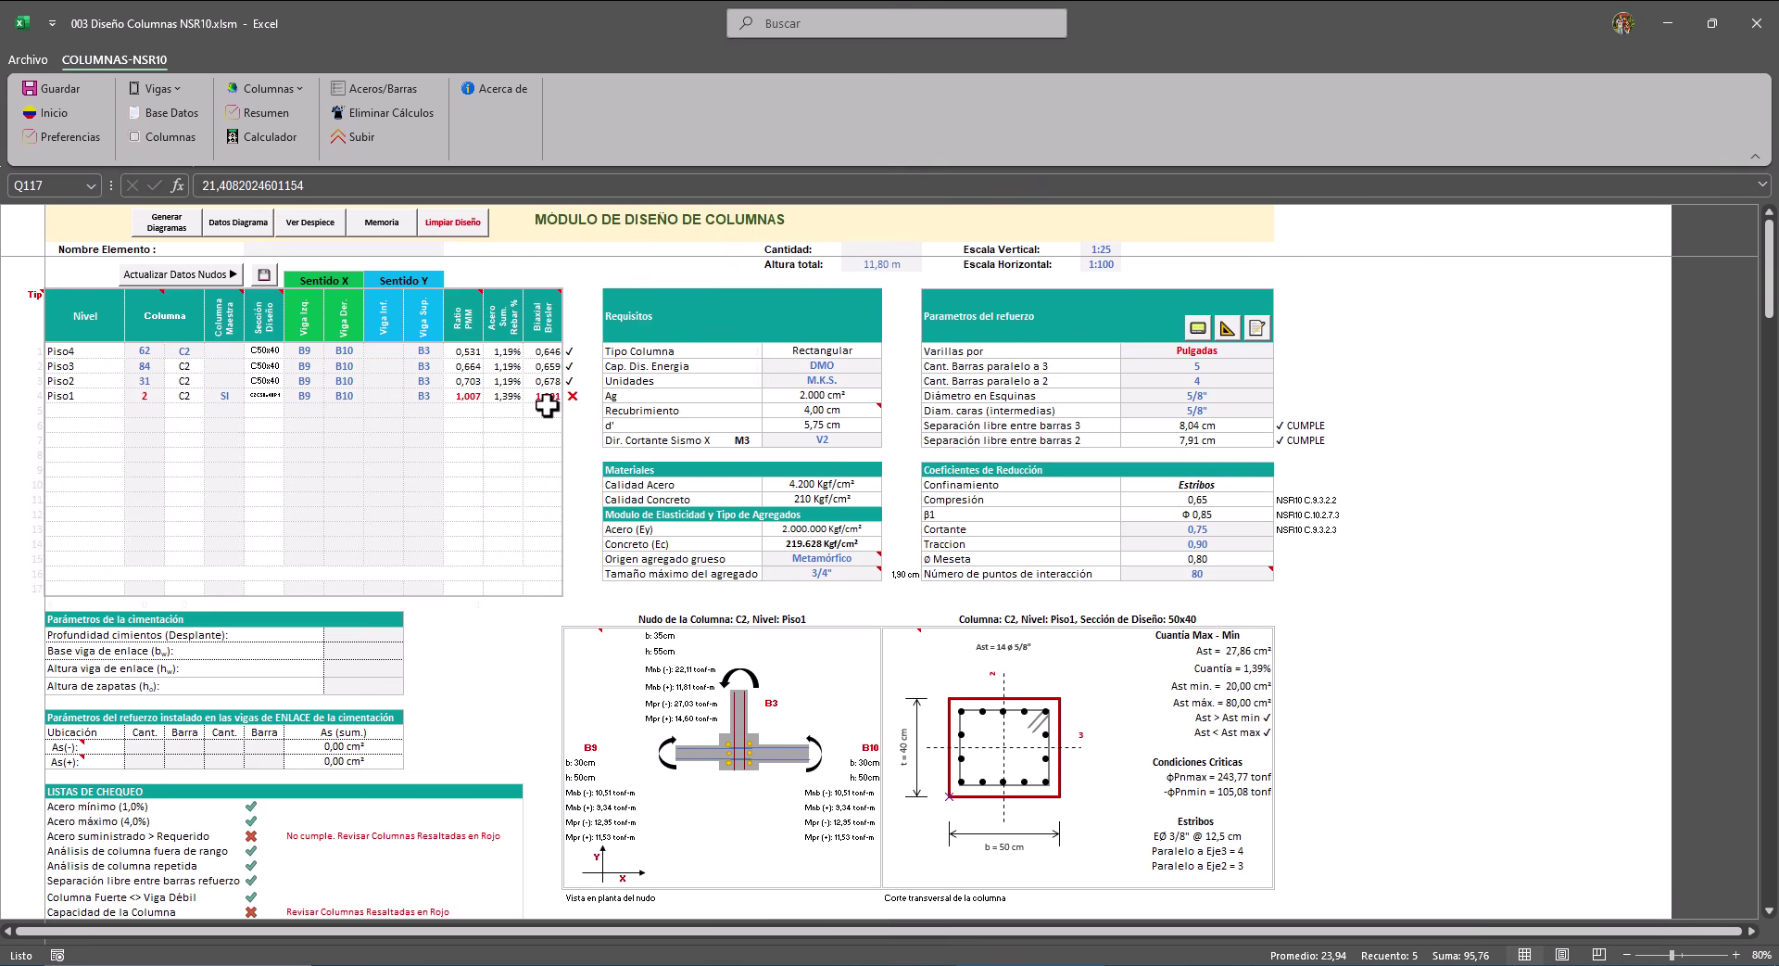
mouse_move(543, 323)
scroll(494, 661, down, 14)
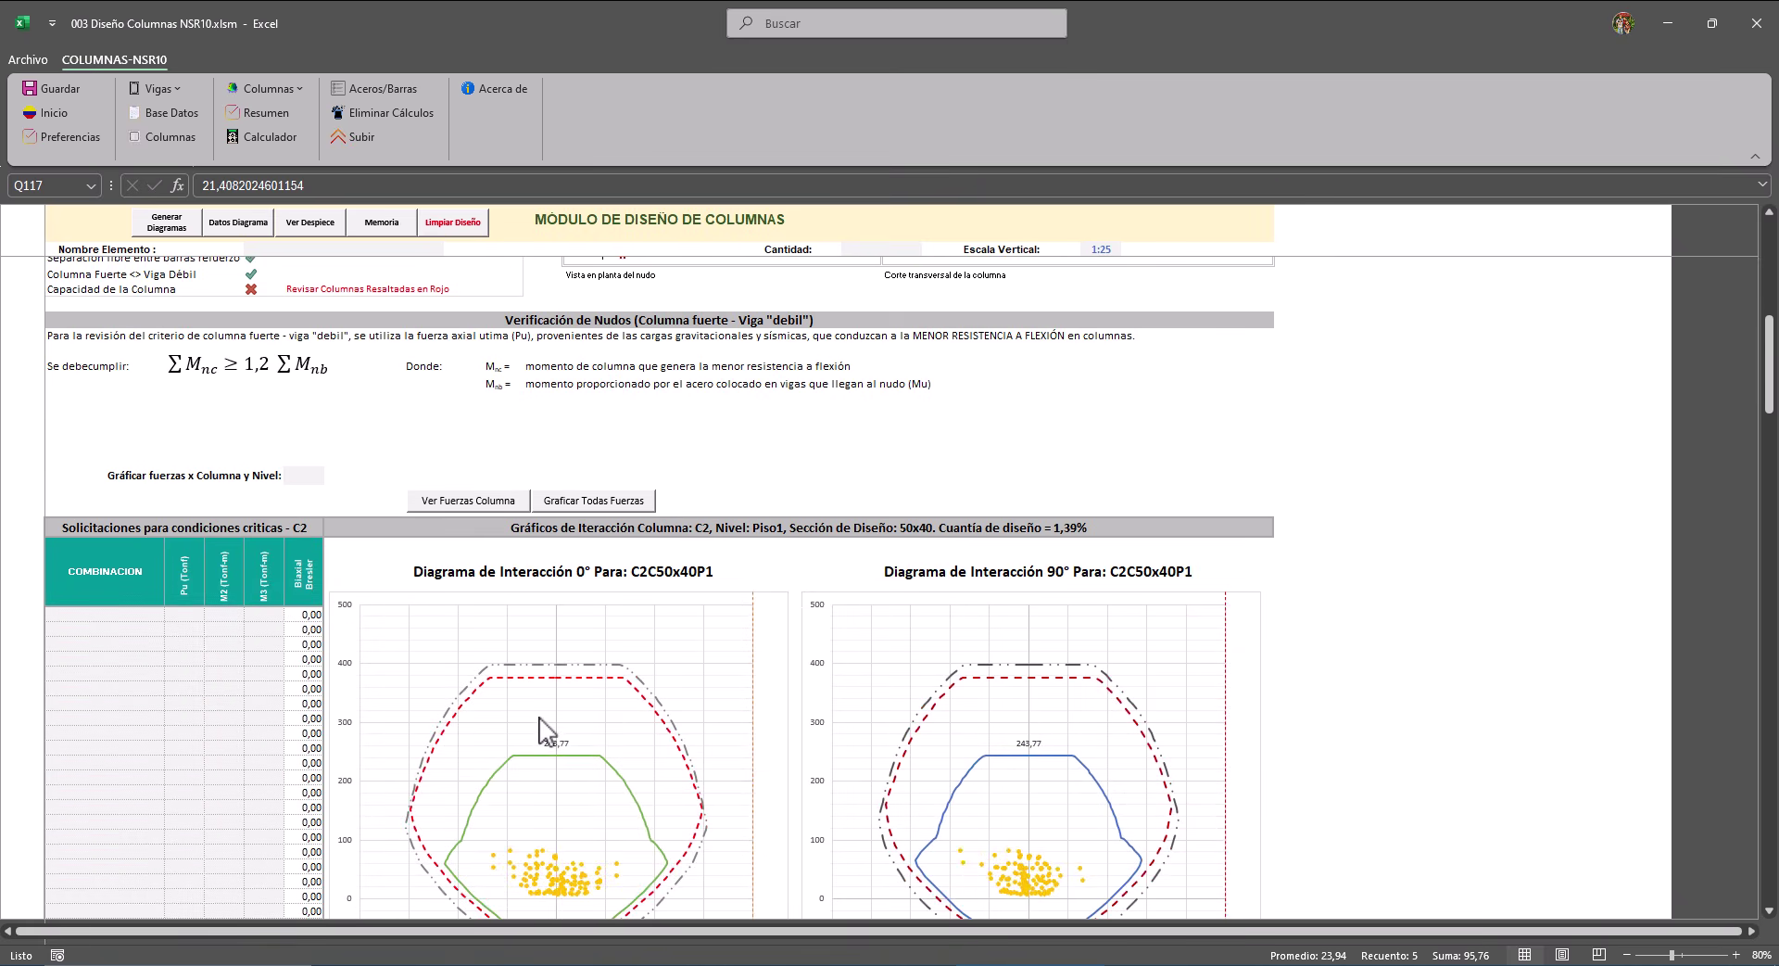
scroll(547, 732, up, 9)
scroll(528, 718, up, 6)
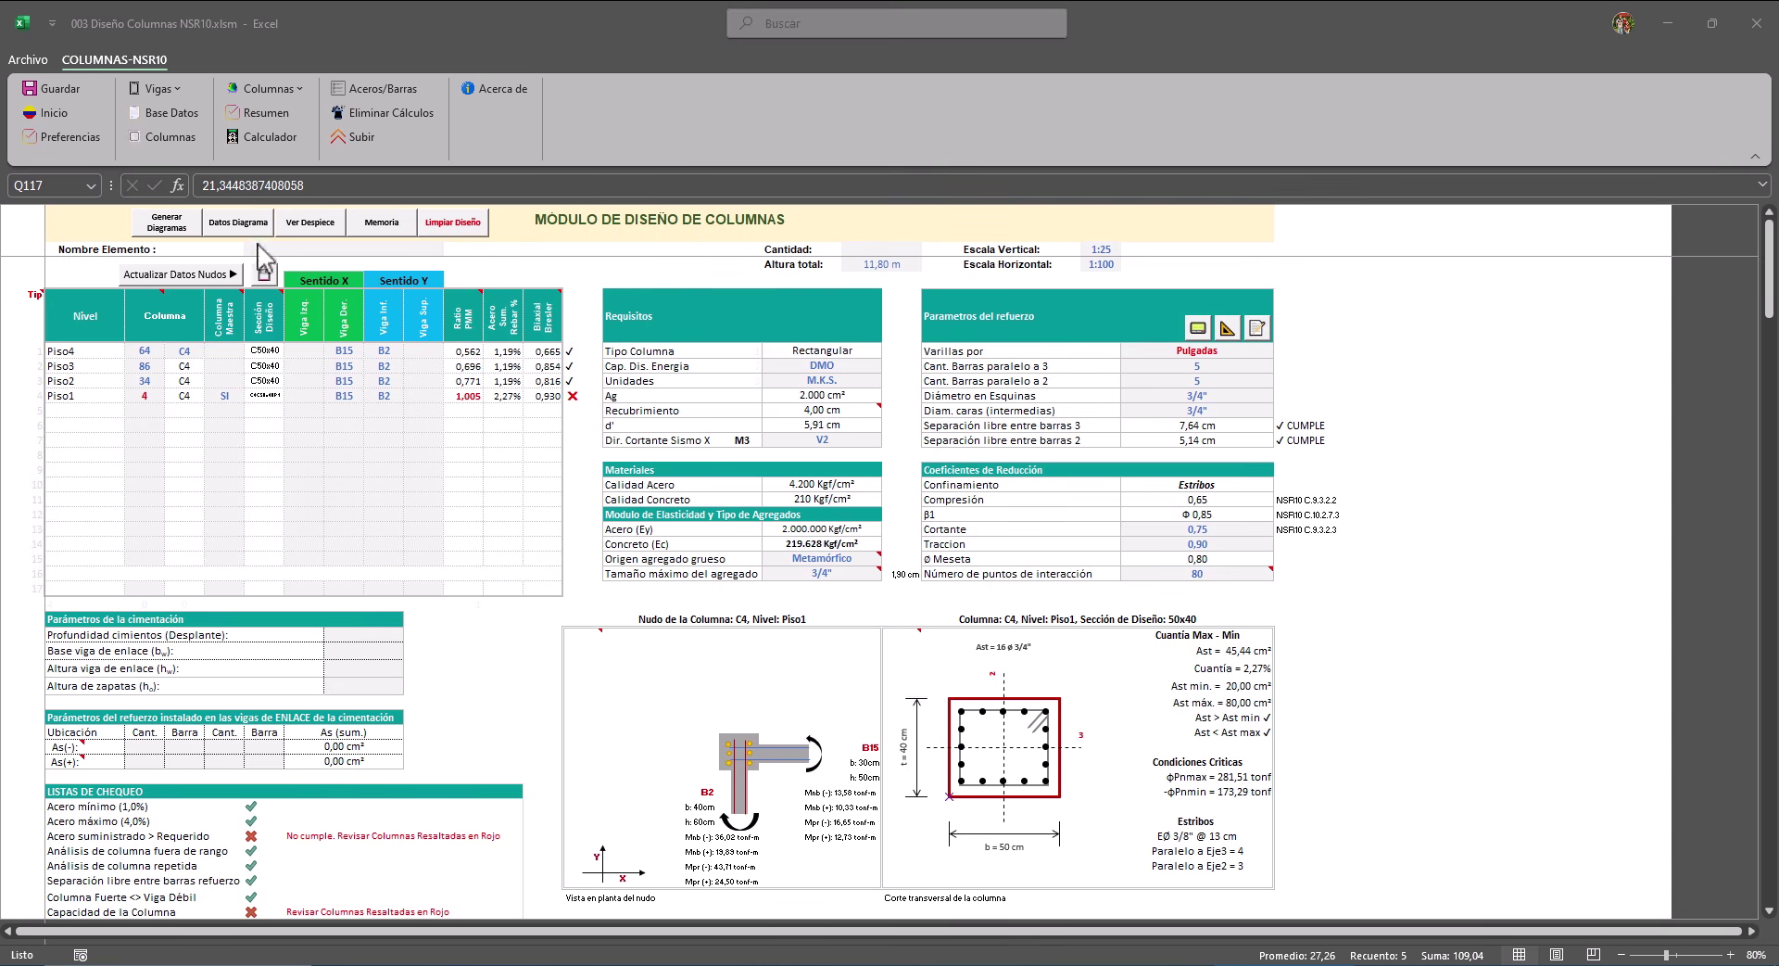
Run the shear design for all the columns and open its results viewer.
click(293, 87)
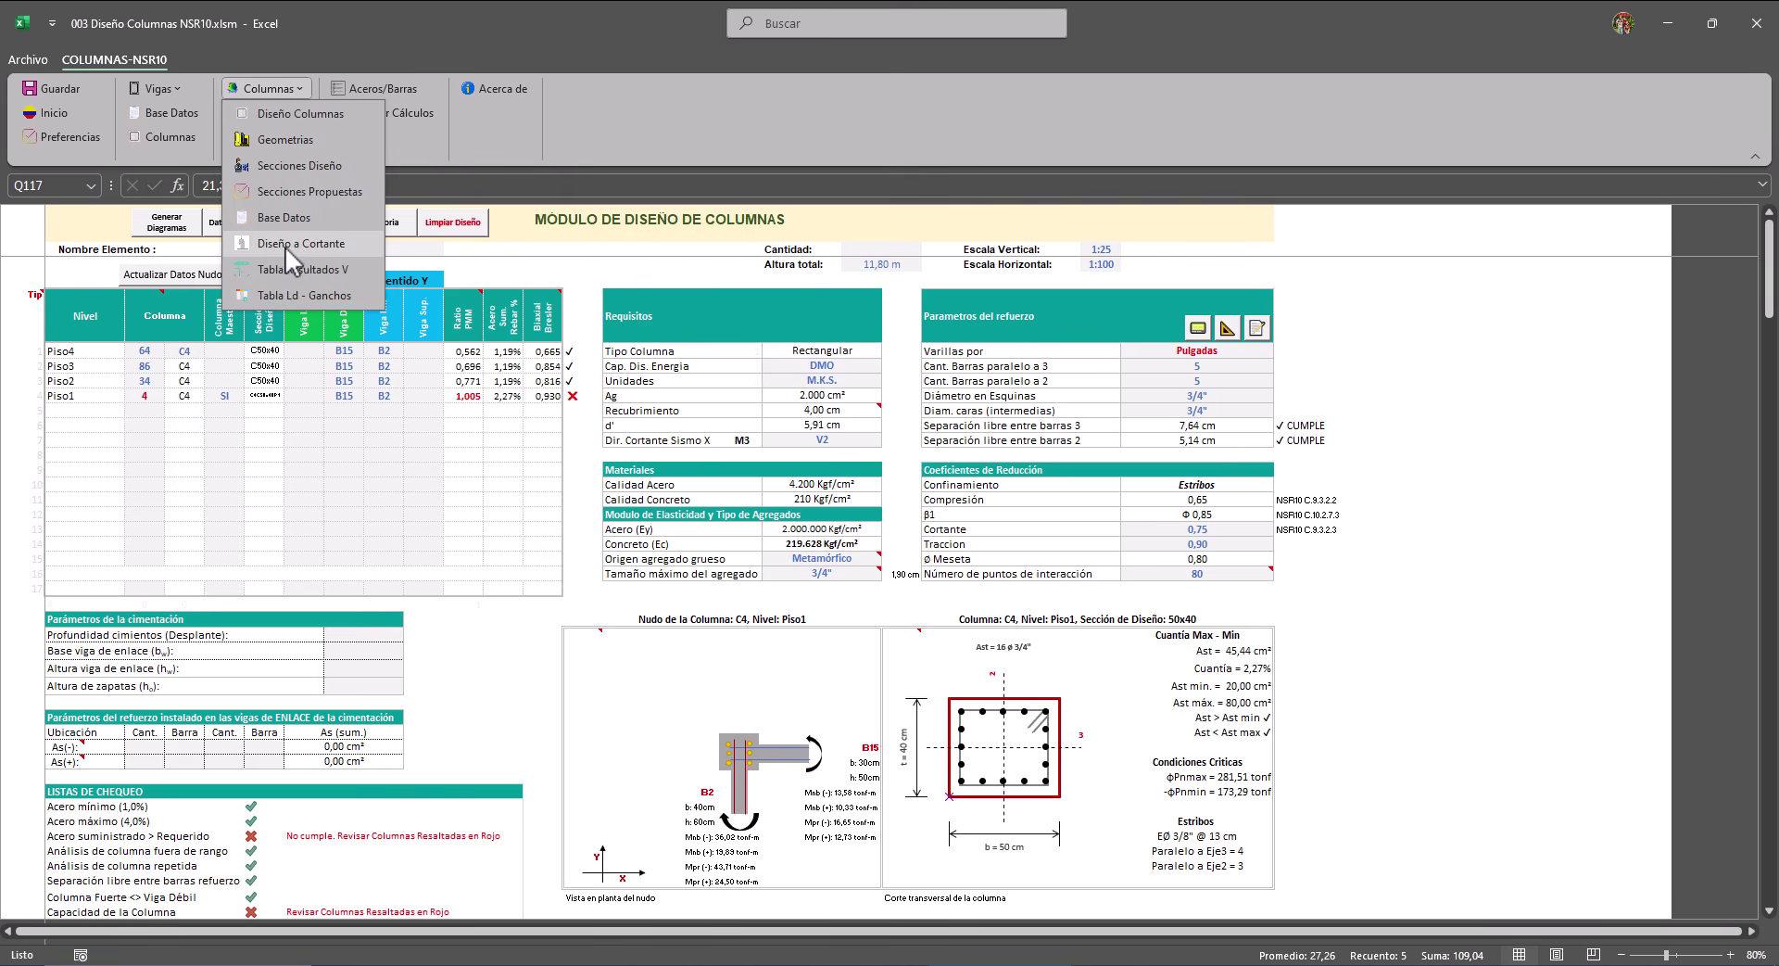
click(319, 242)
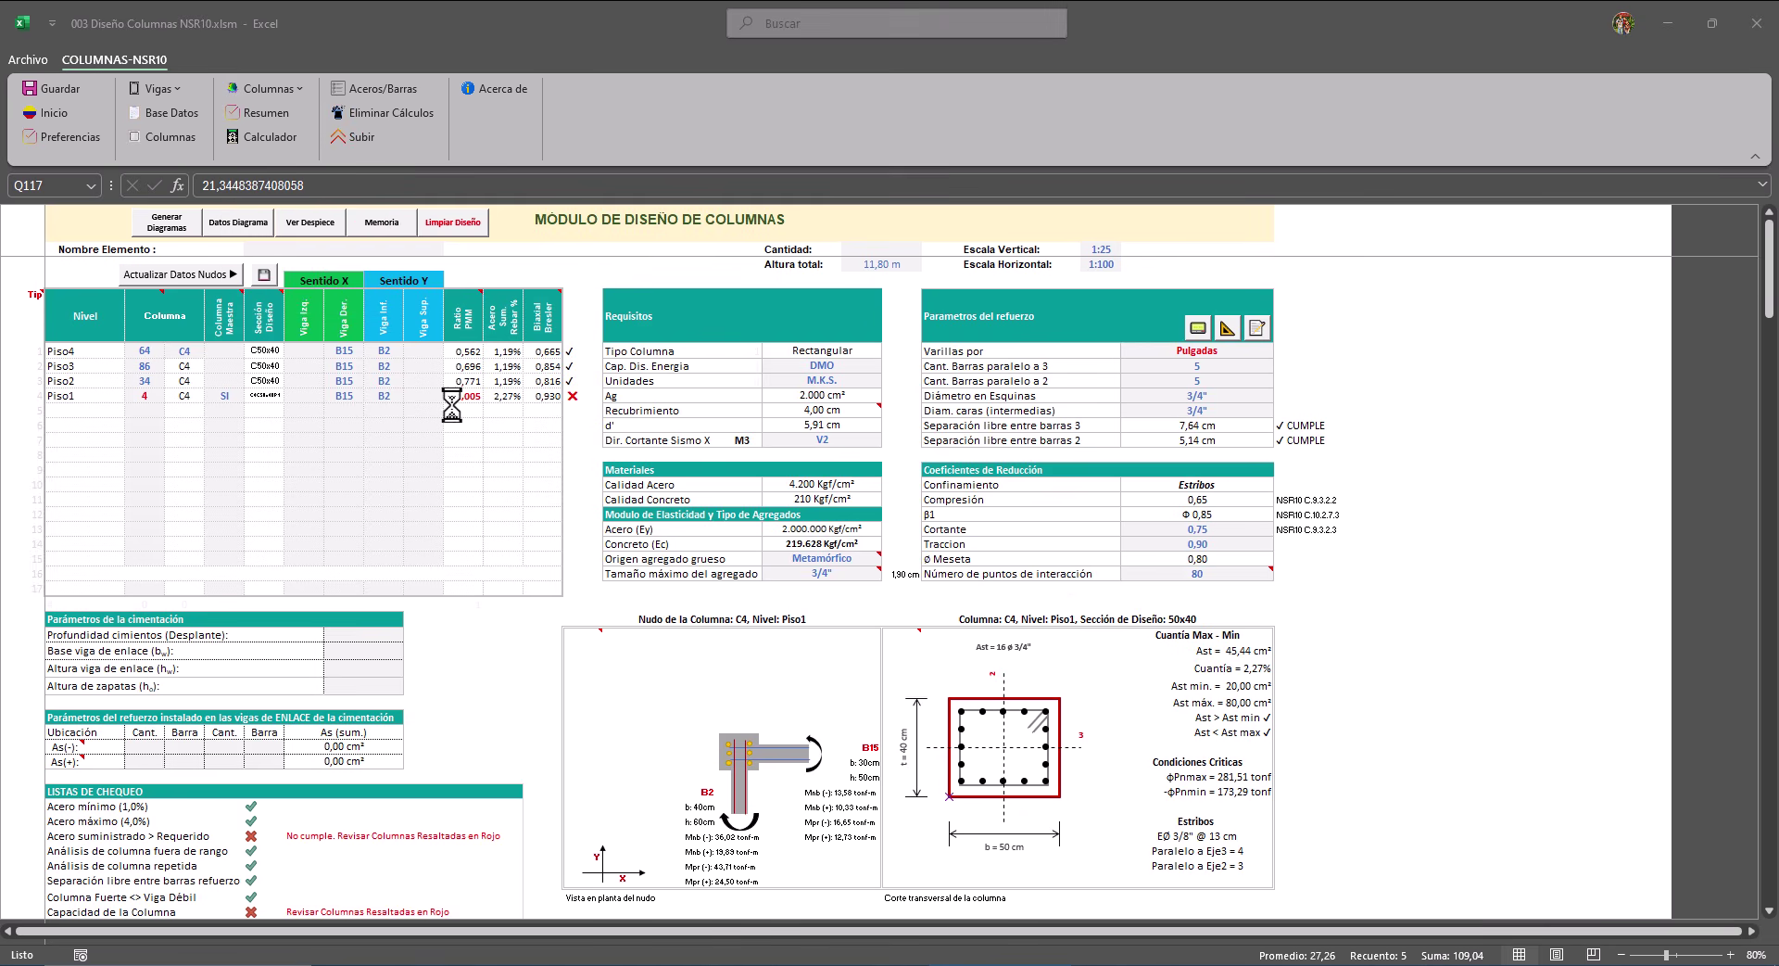
key(Return)
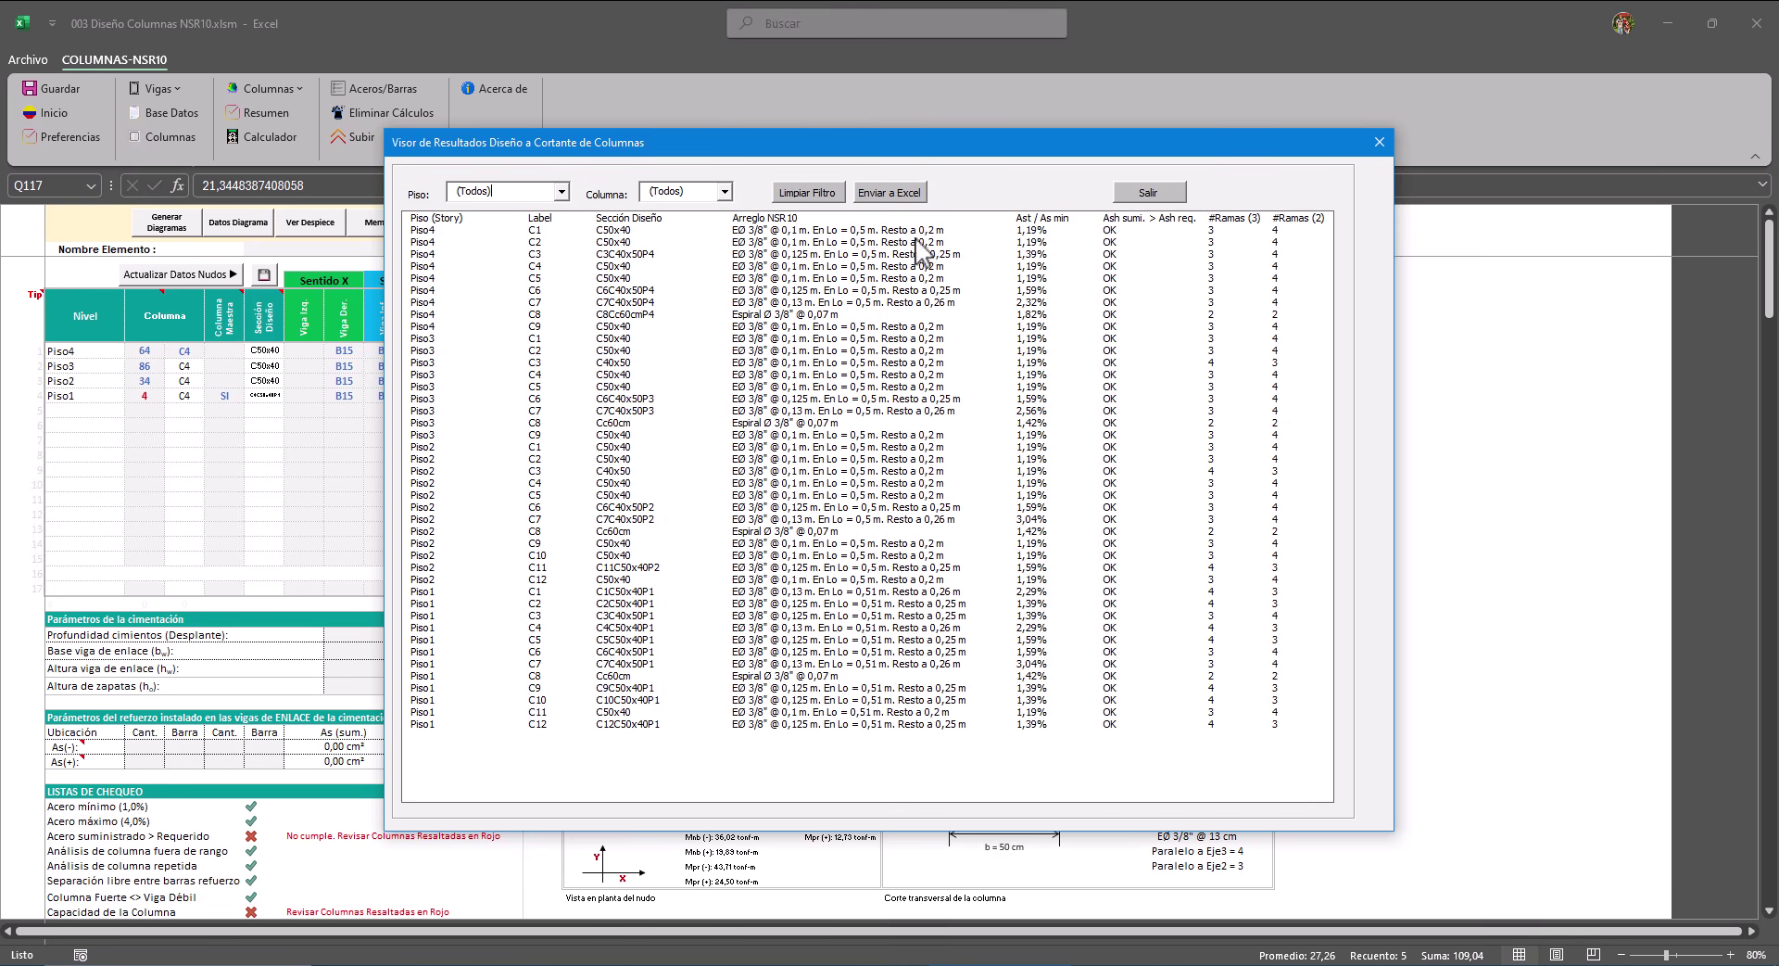
Filter the shear design results by column C1 and by C2, check C2's Piso1 stirrup arrangement, and close the viewer.
click(724, 191)
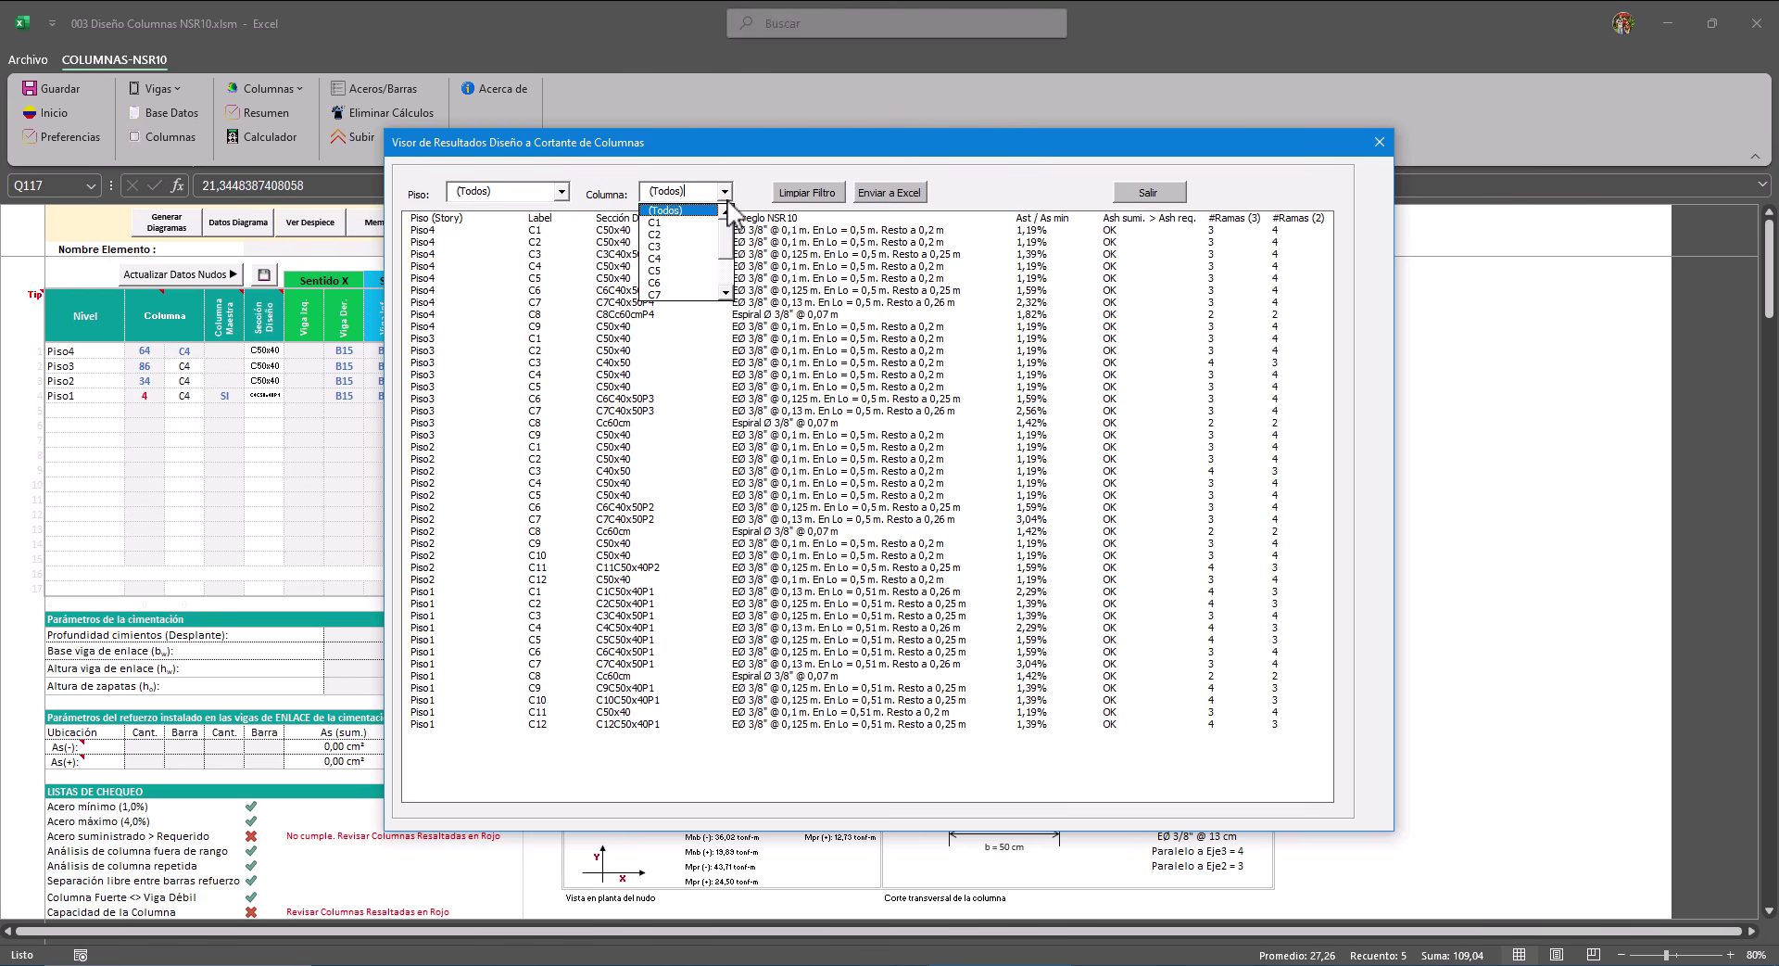
click(685, 222)
click(723, 191)
click(691, 236)
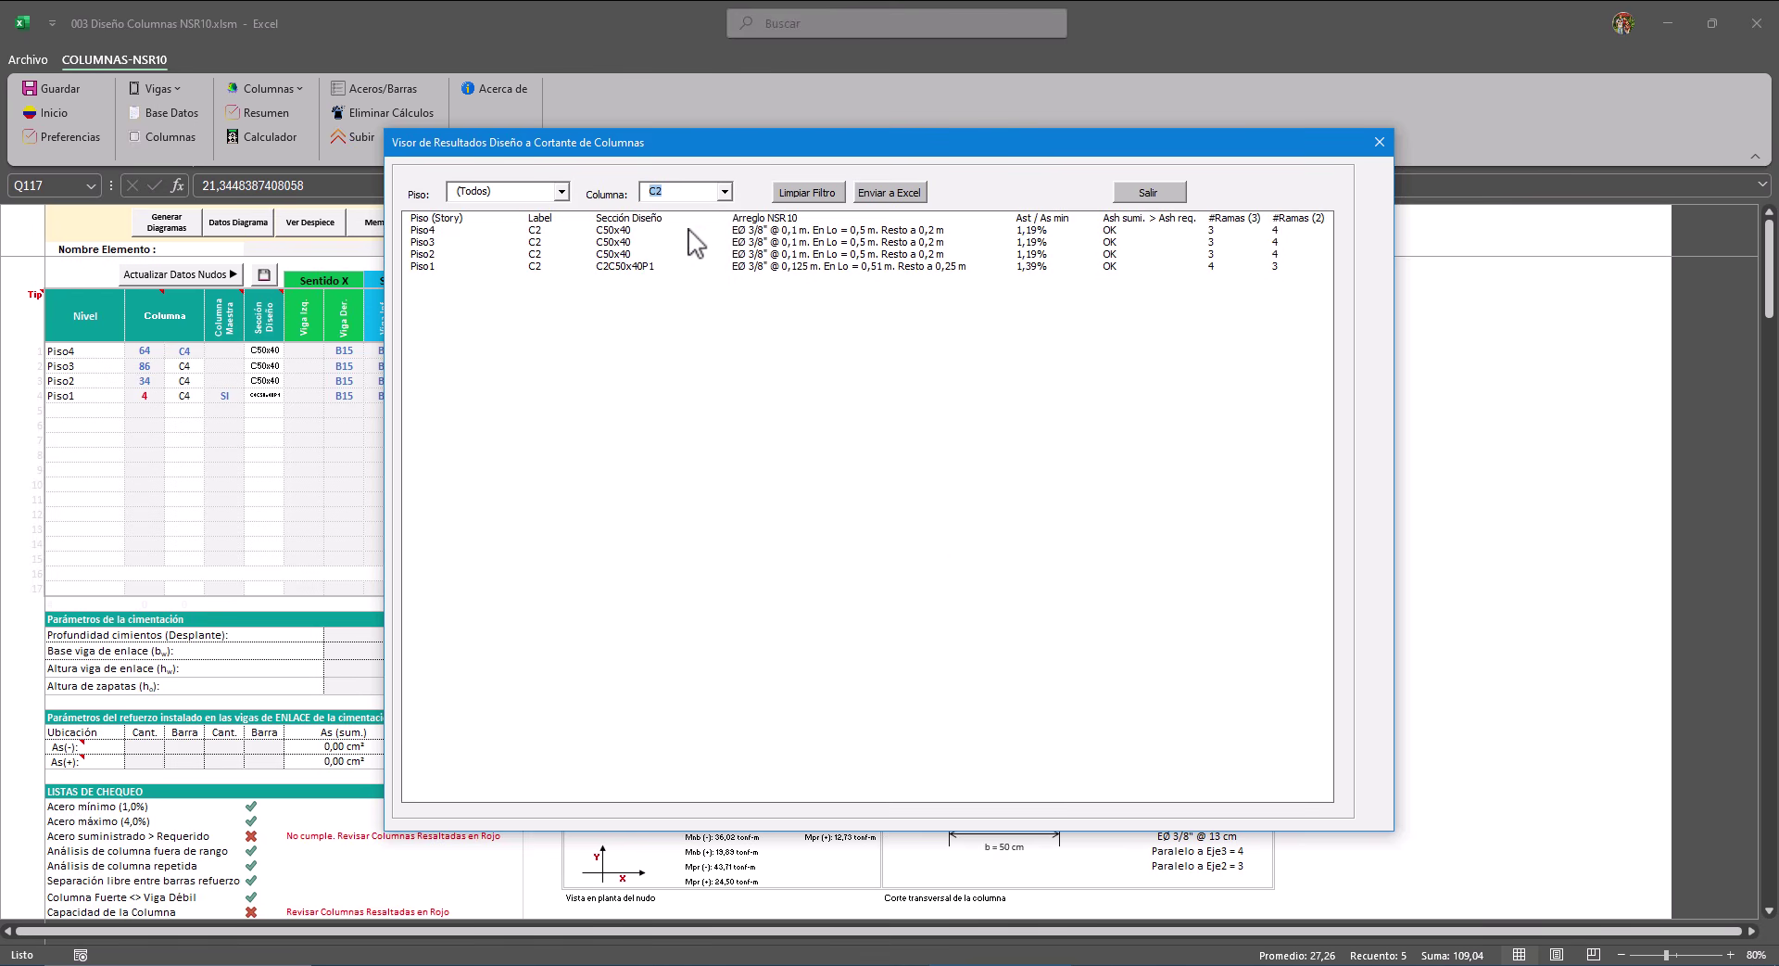
click(784, 267)
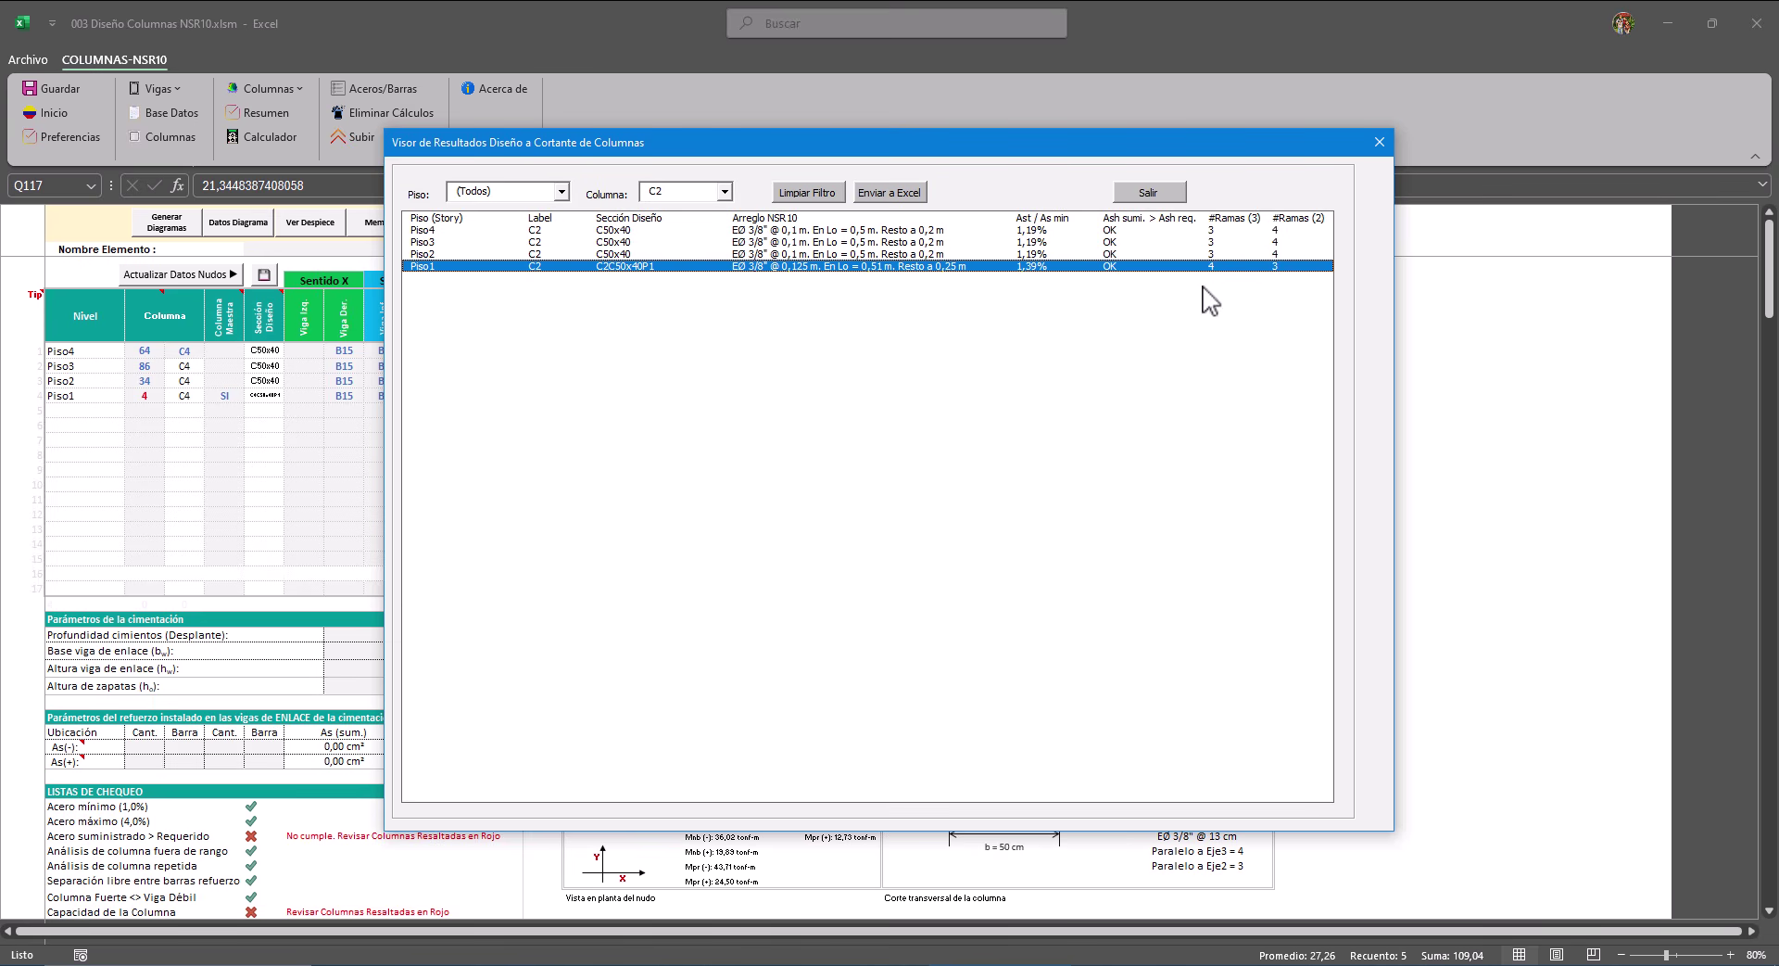
click(1157, 194)
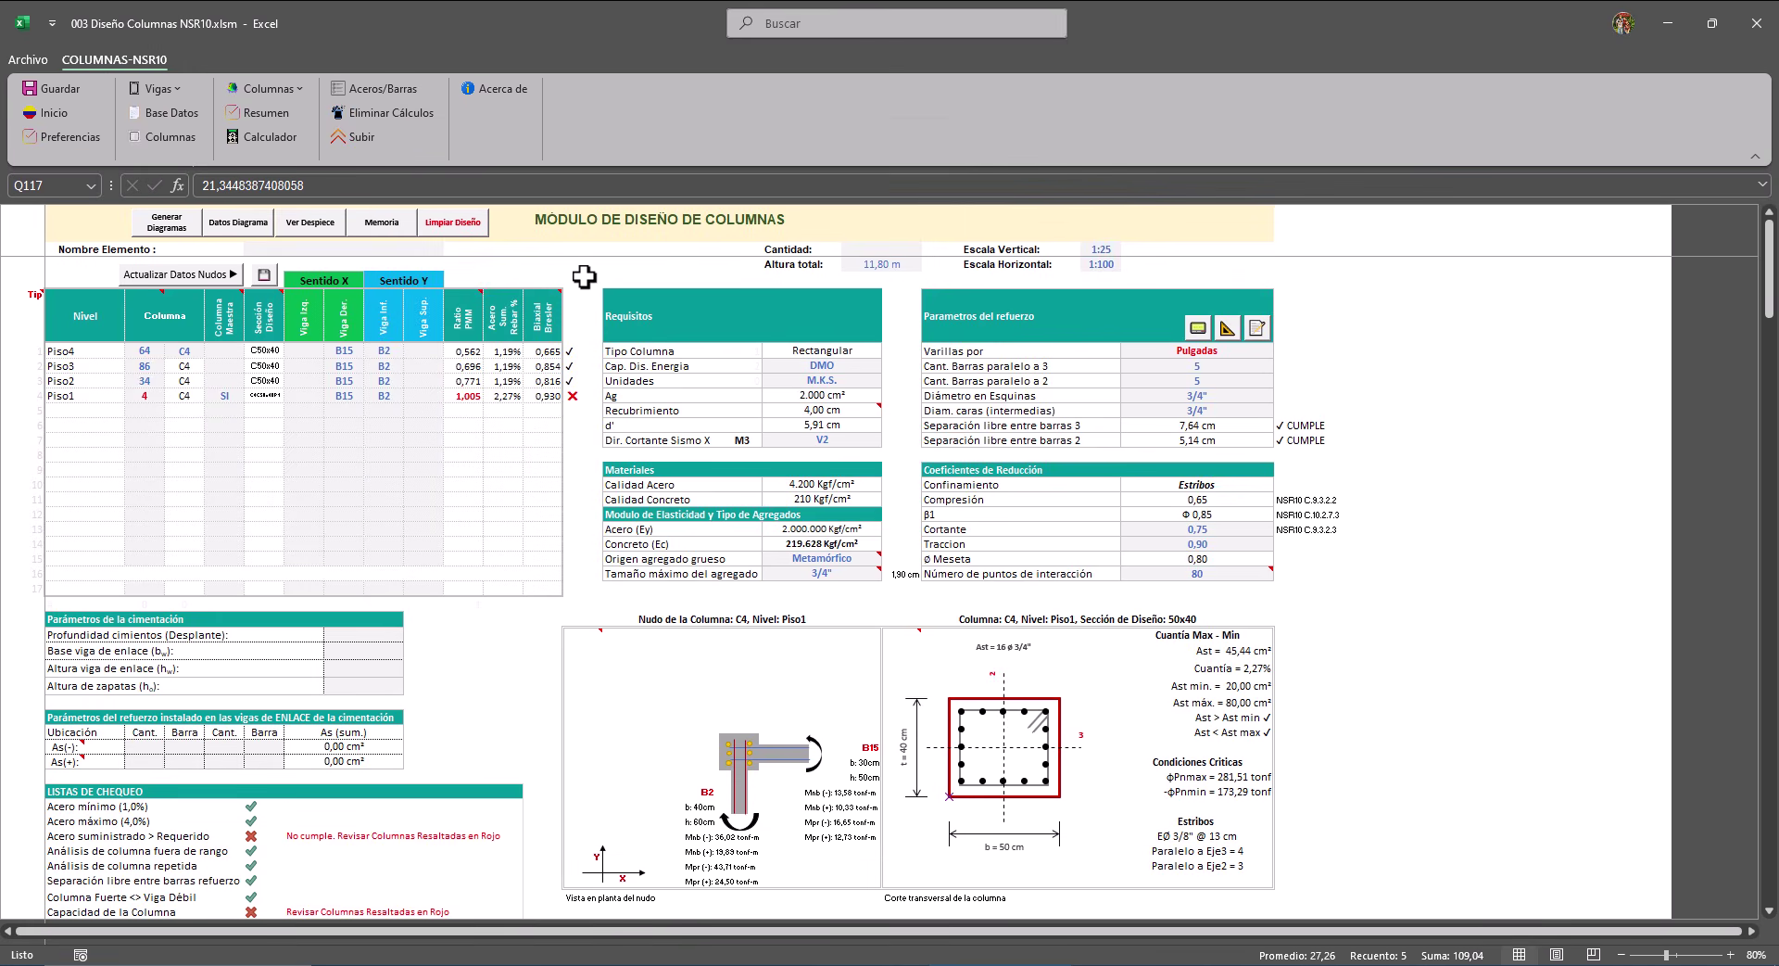
In the design sections table, set the tie bar spacing to 0,07 m for the circular sections C8Cc60cmP4 and Cc60cm.
click(300, 91)
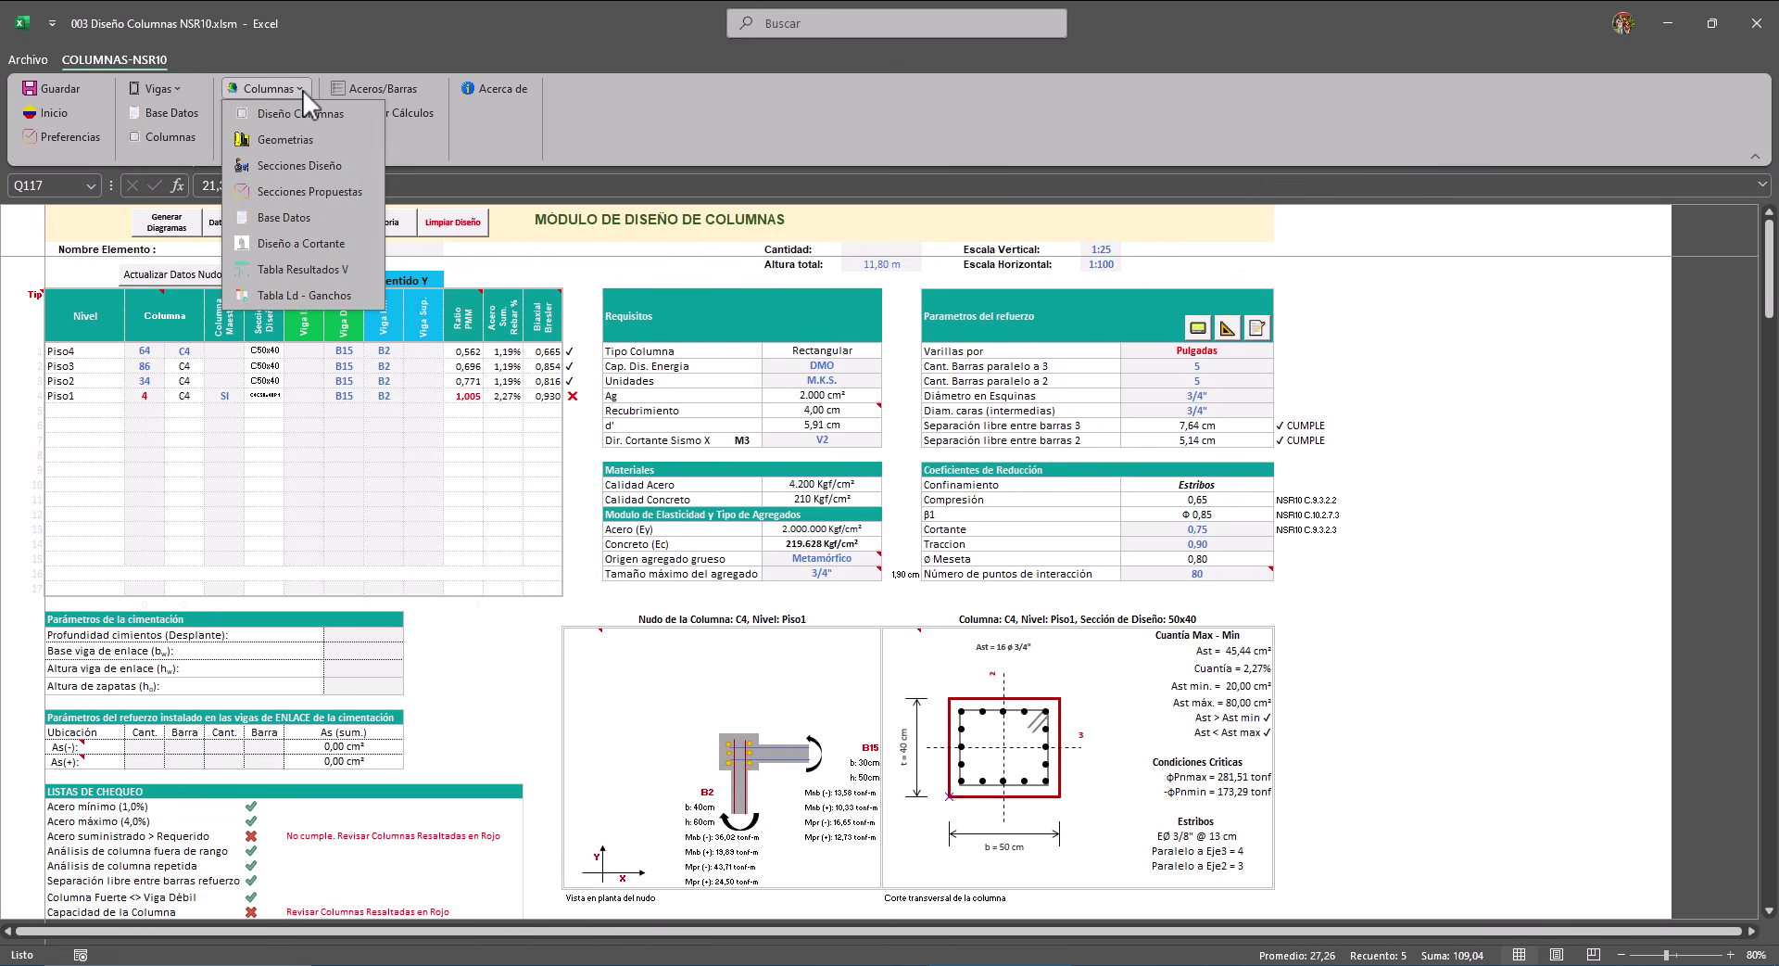
click(306, 172)
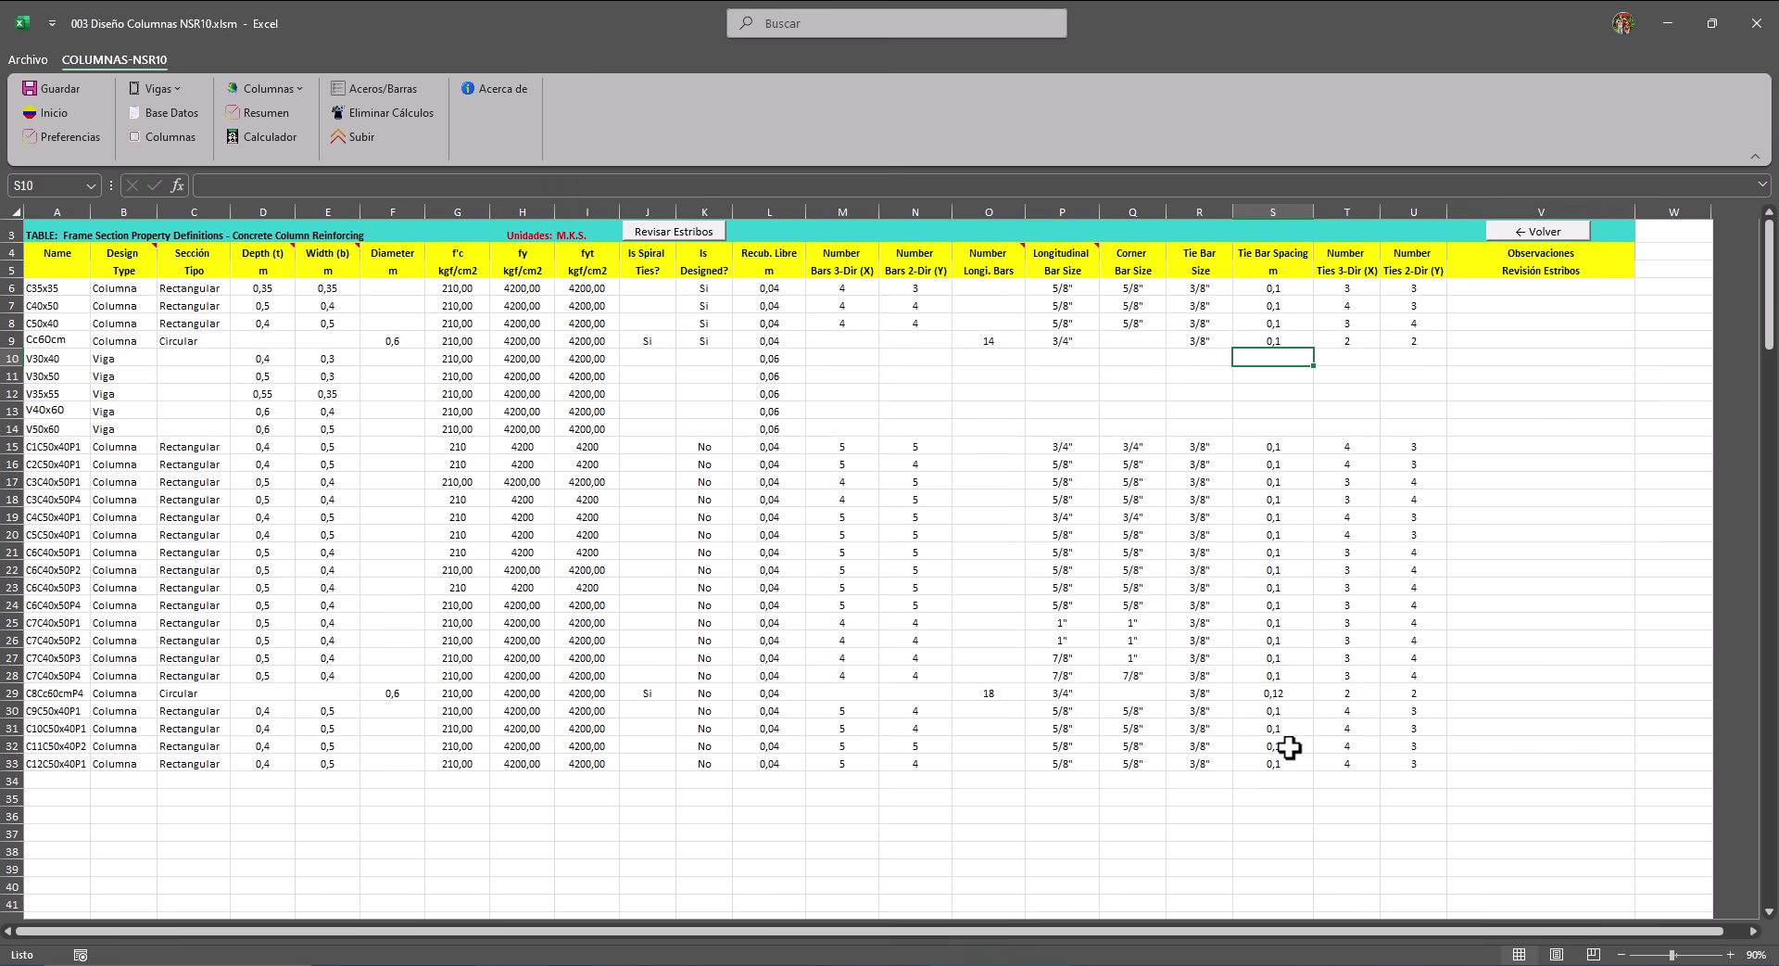
click(1274, 693)
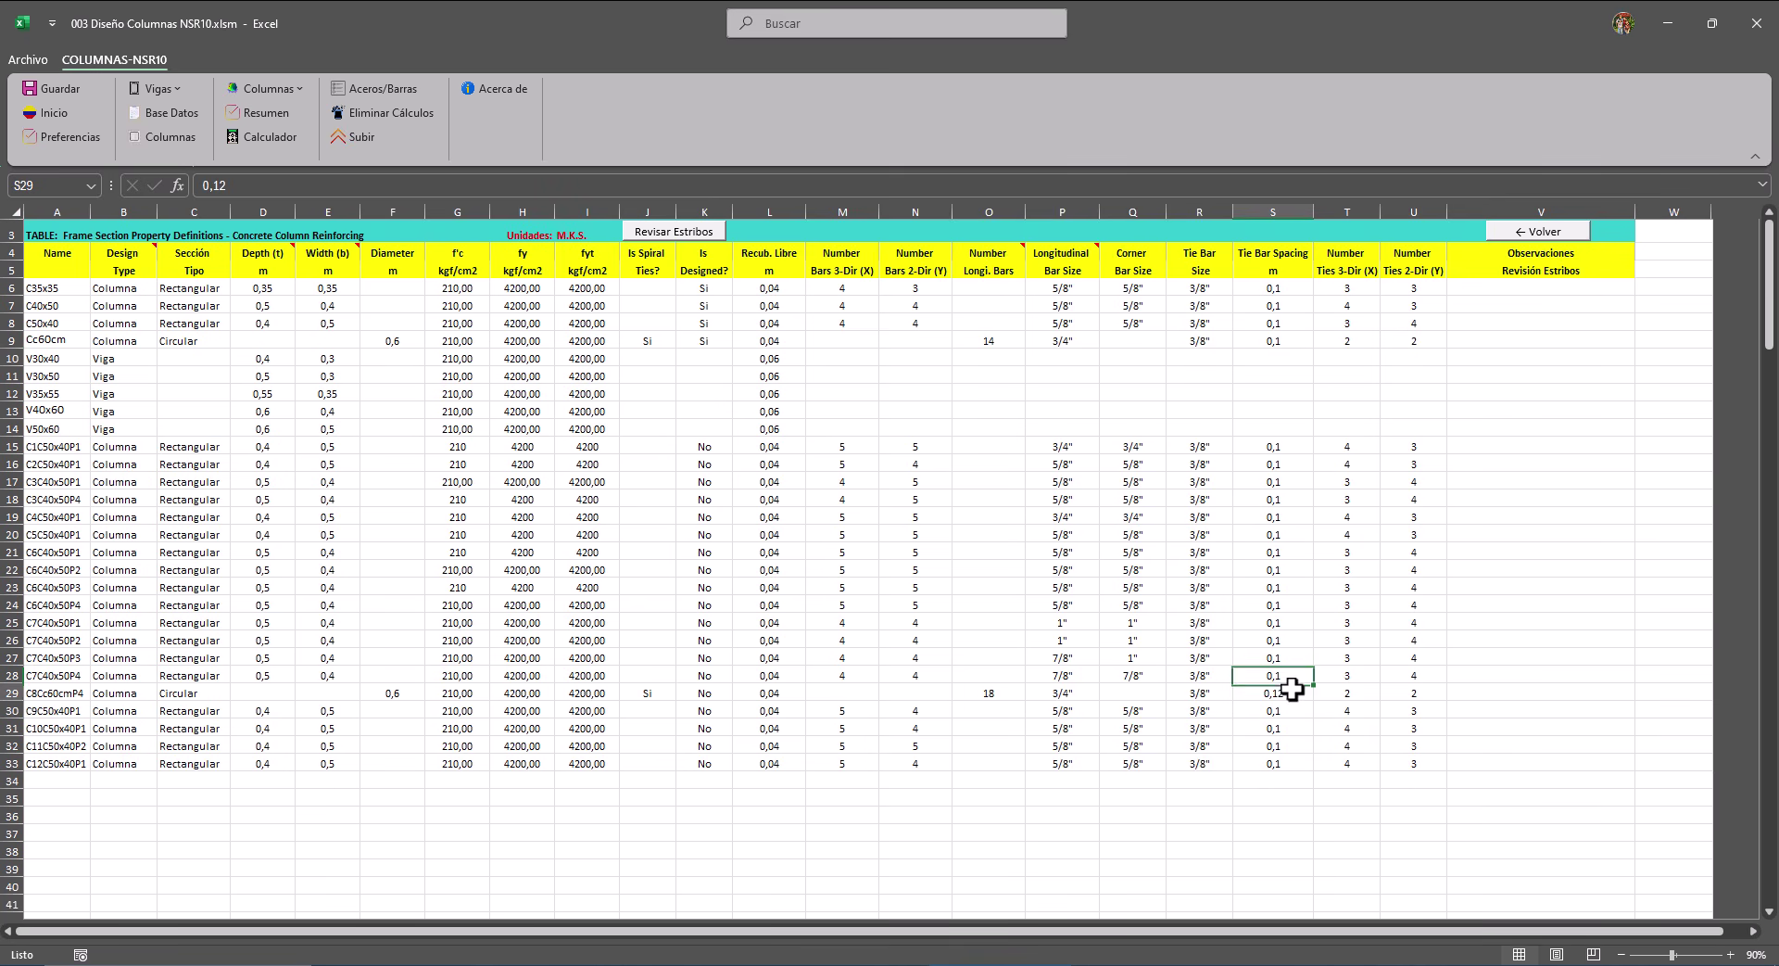
text(0,)
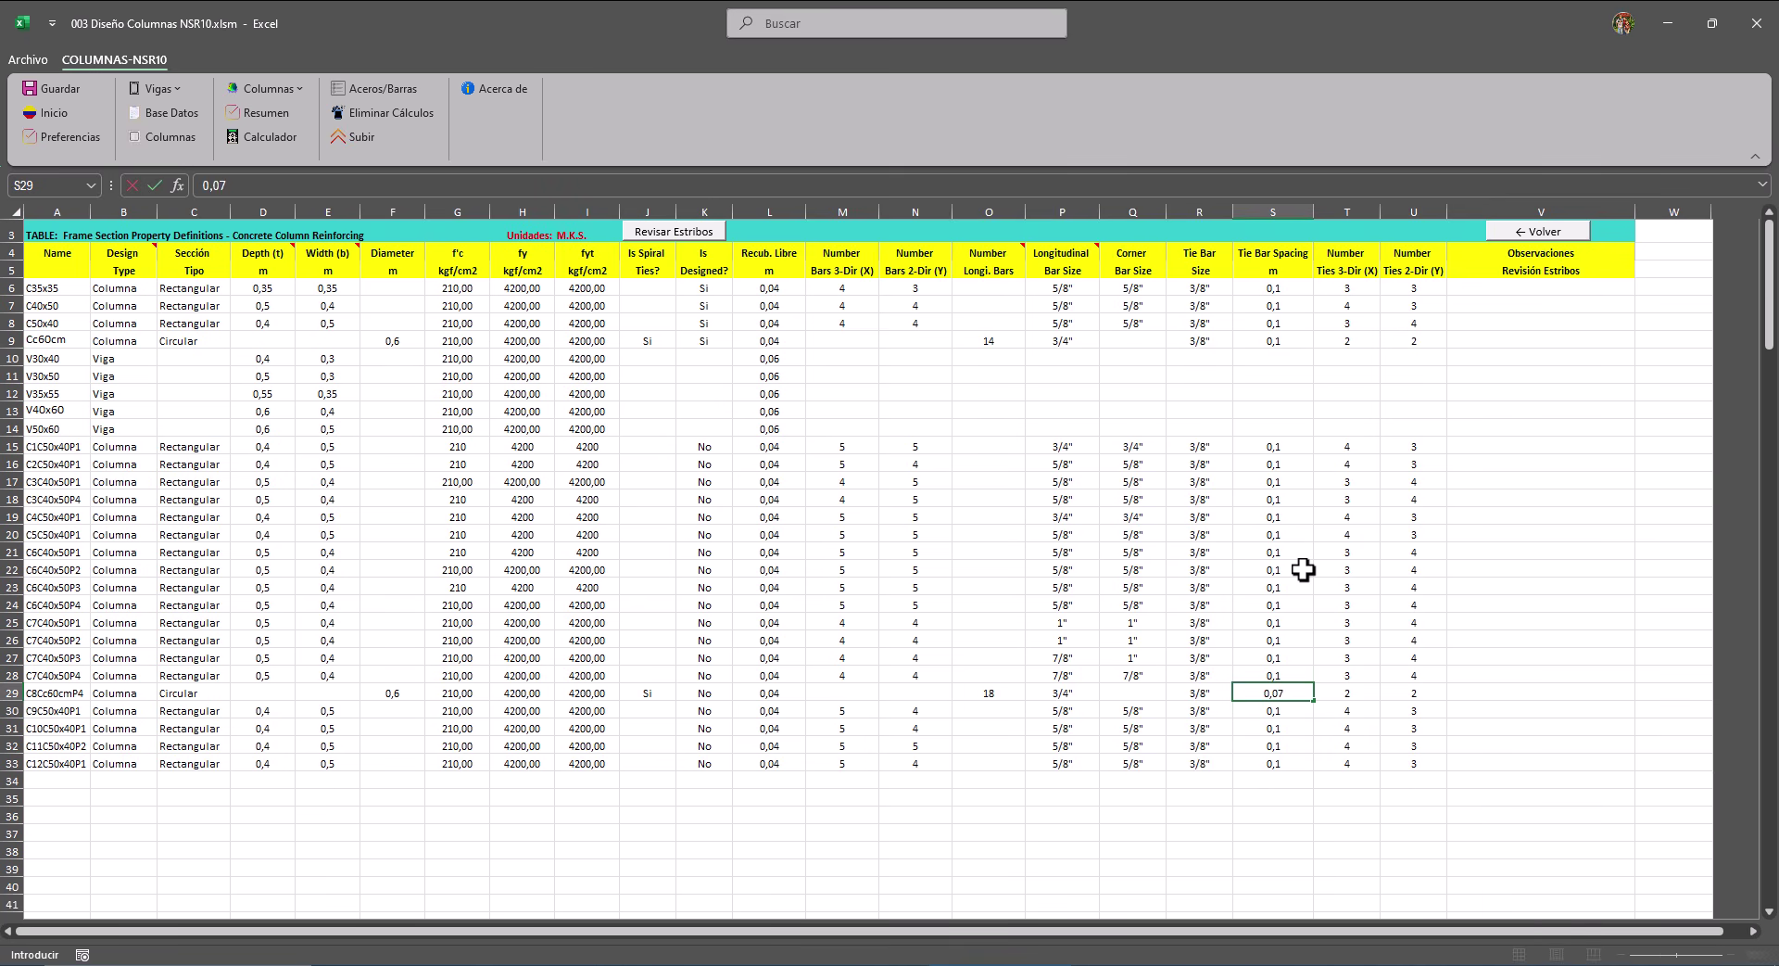
key(Return)
click(1291, 341)
text(0,)
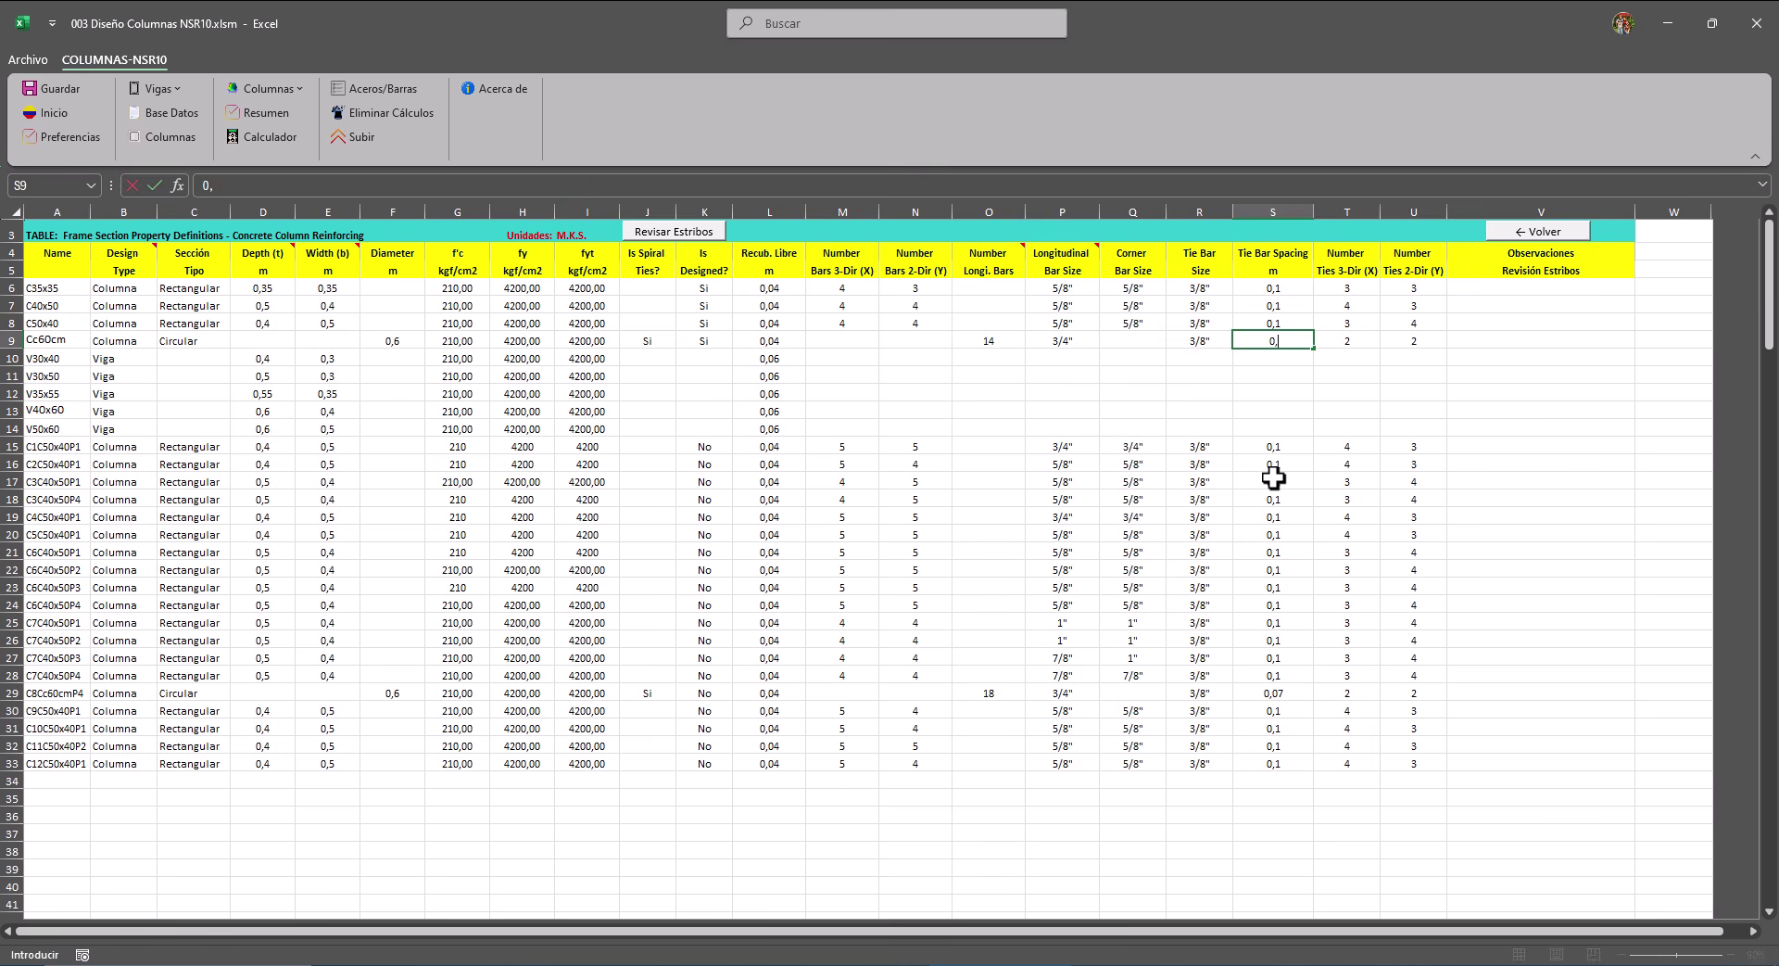
text(07)
key(Return)
Run the stirrup review on the design sections and rerun the shear design for all columns.
click(686, 233)
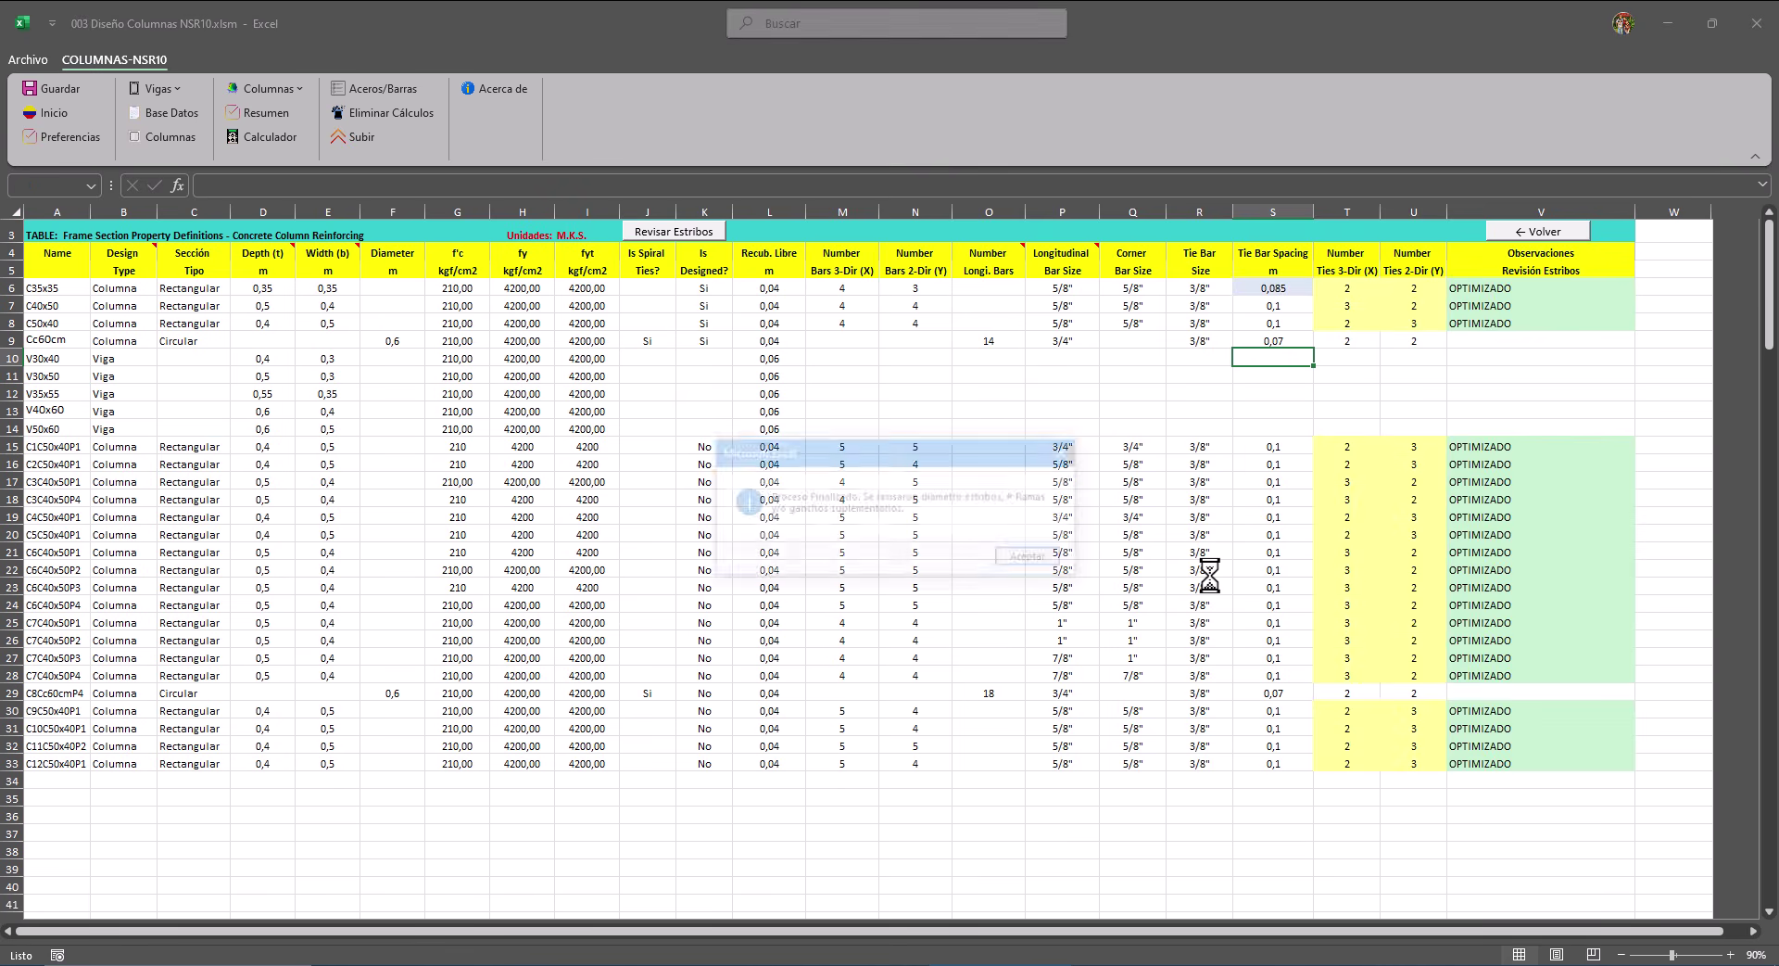
click(1035, 559)
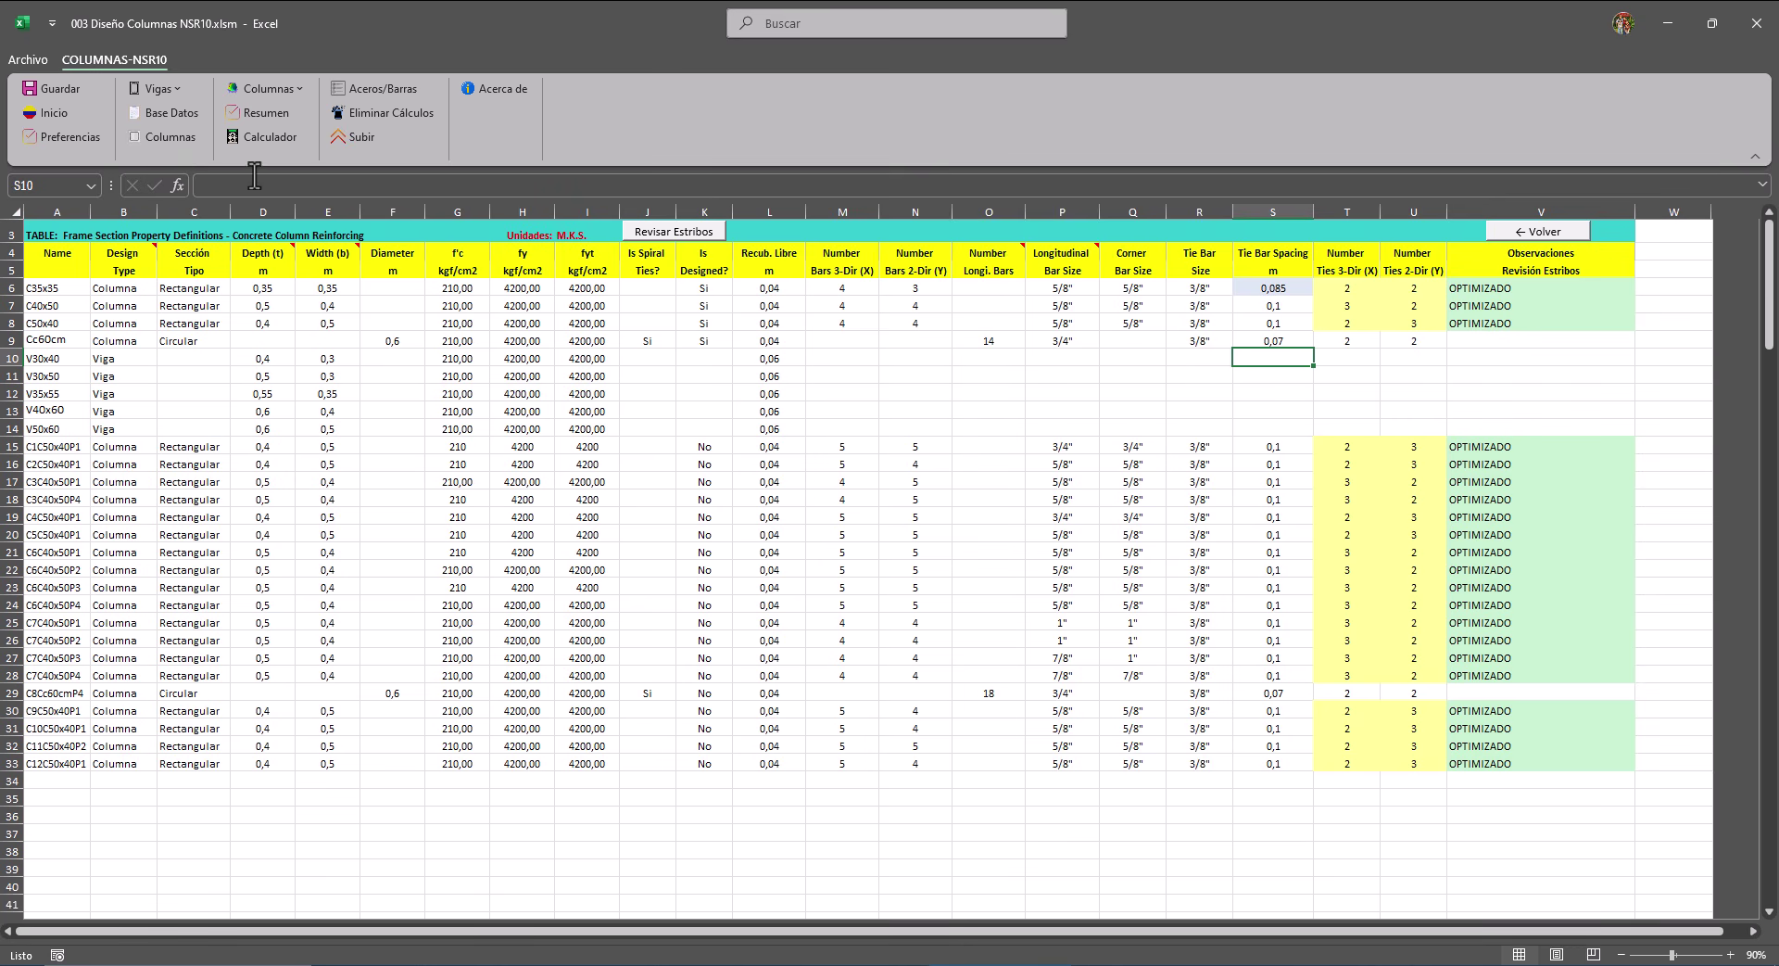
click(287, 87)
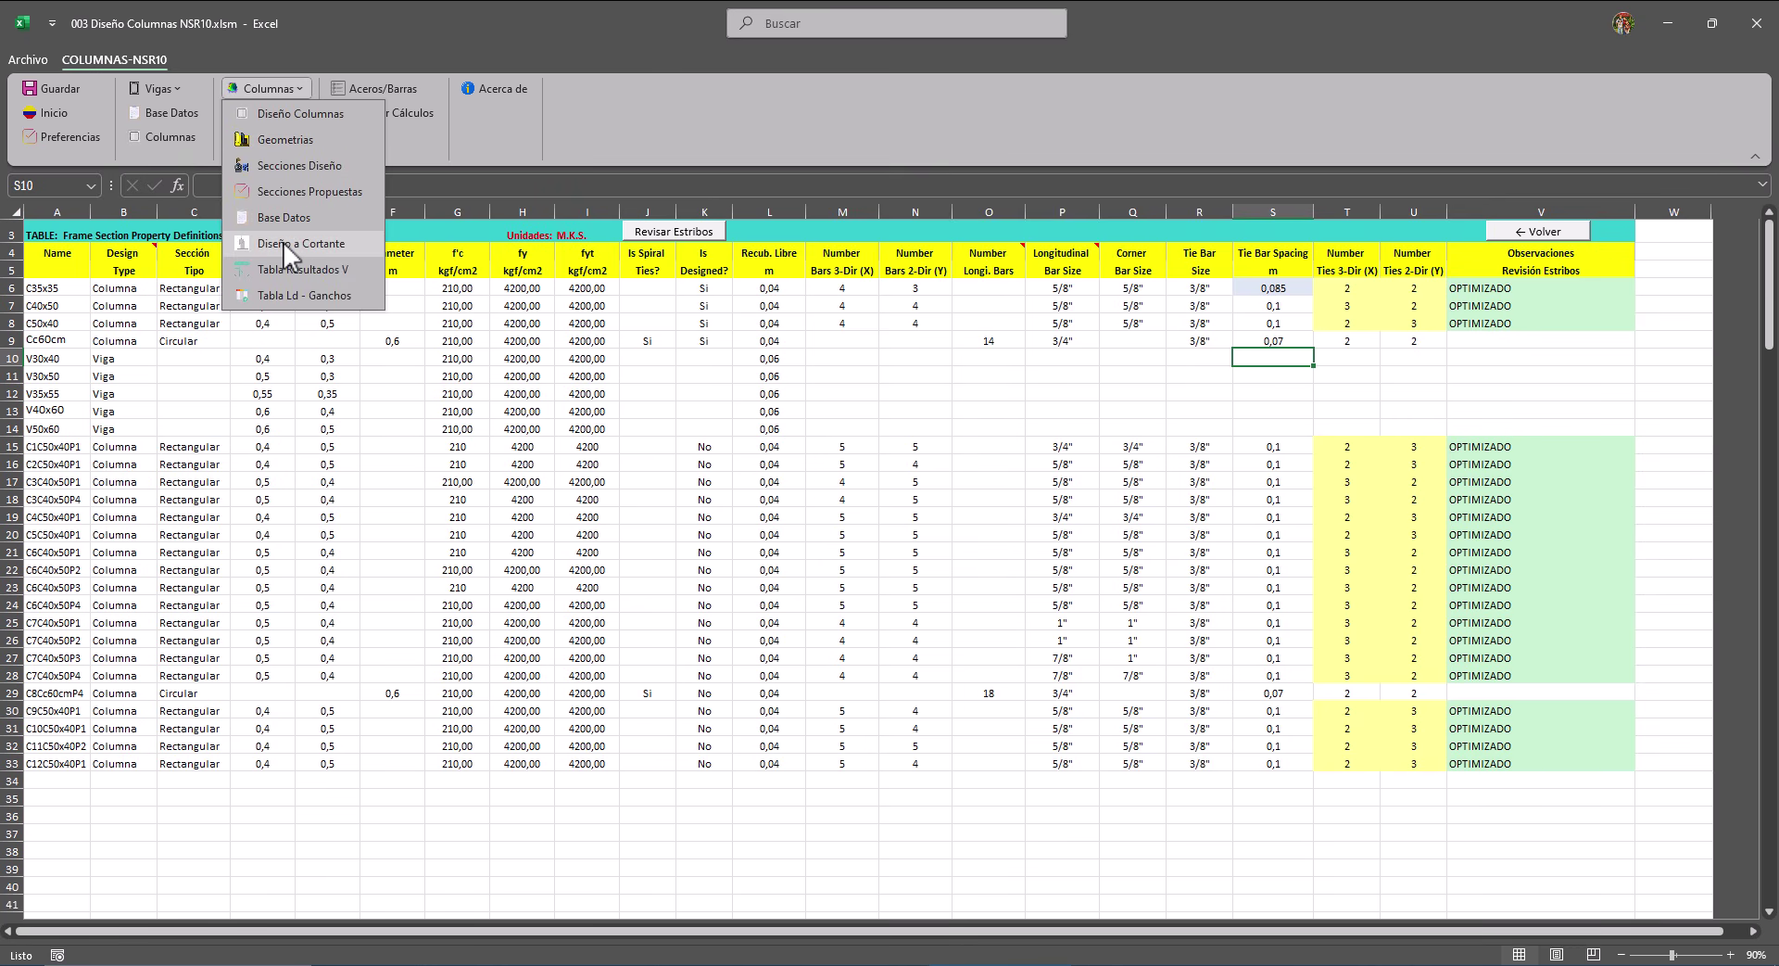
click(307, 243)
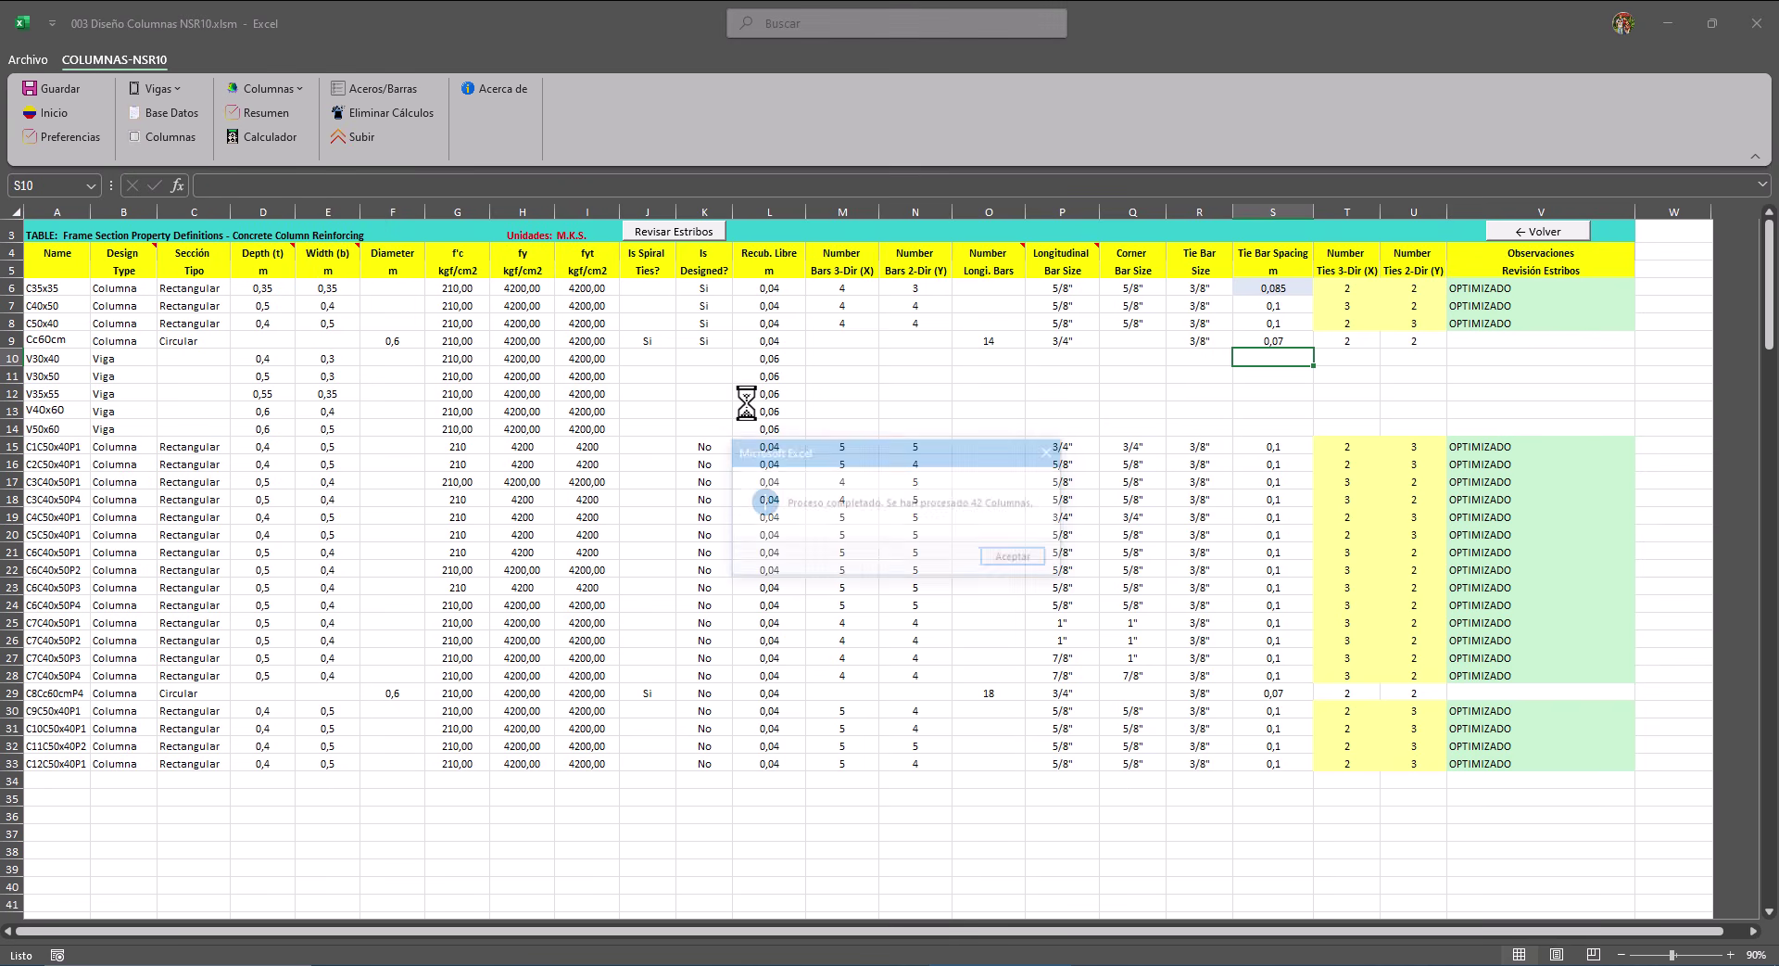
click(1017, 559)
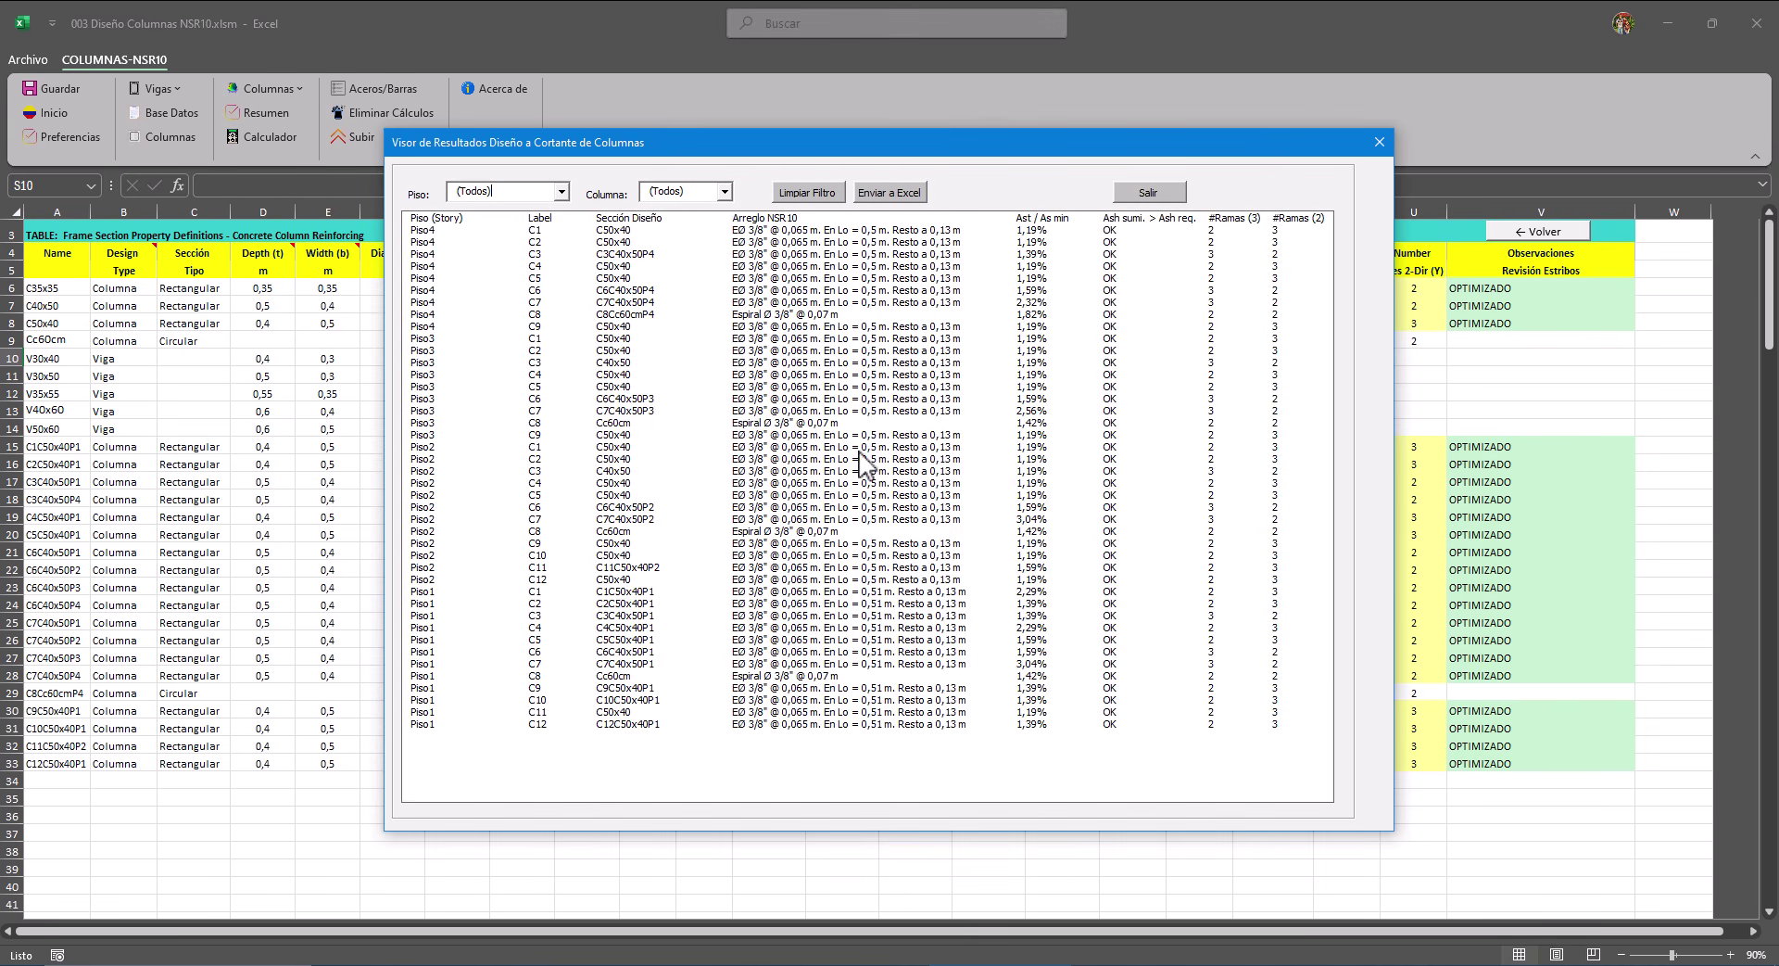
Review the recalculated shear design results column by column from C1 to C5 and close the viewer.
click(724, 192)
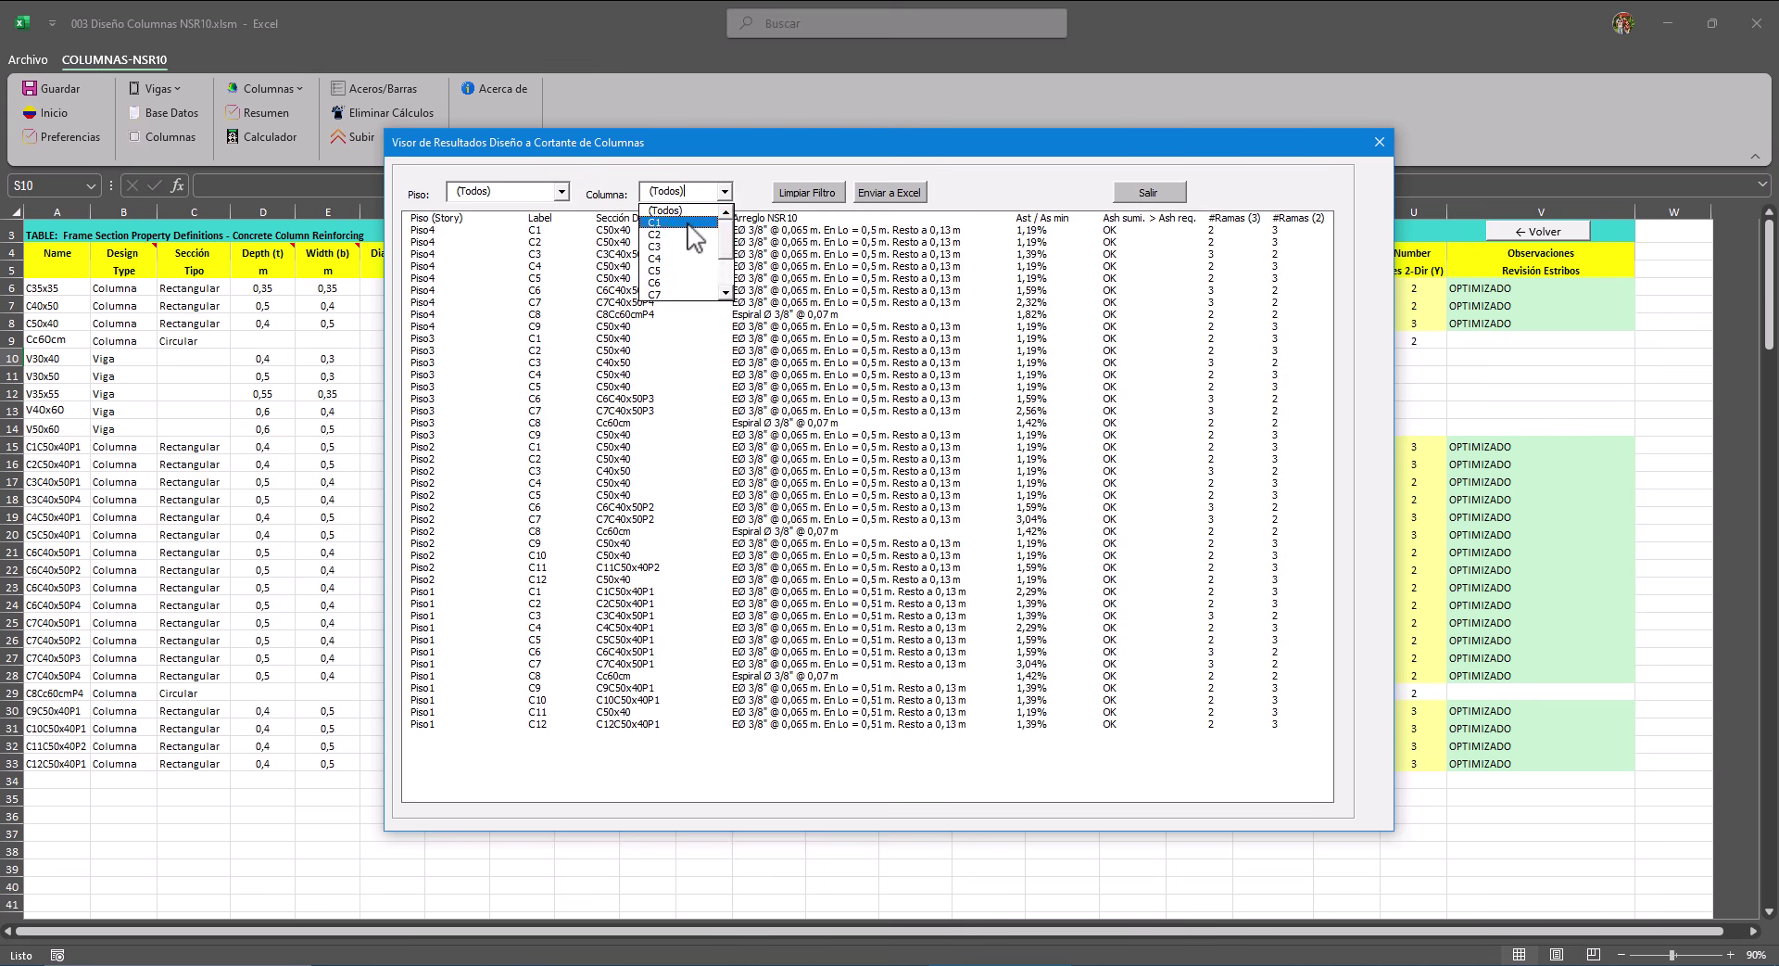
click(699, 216)
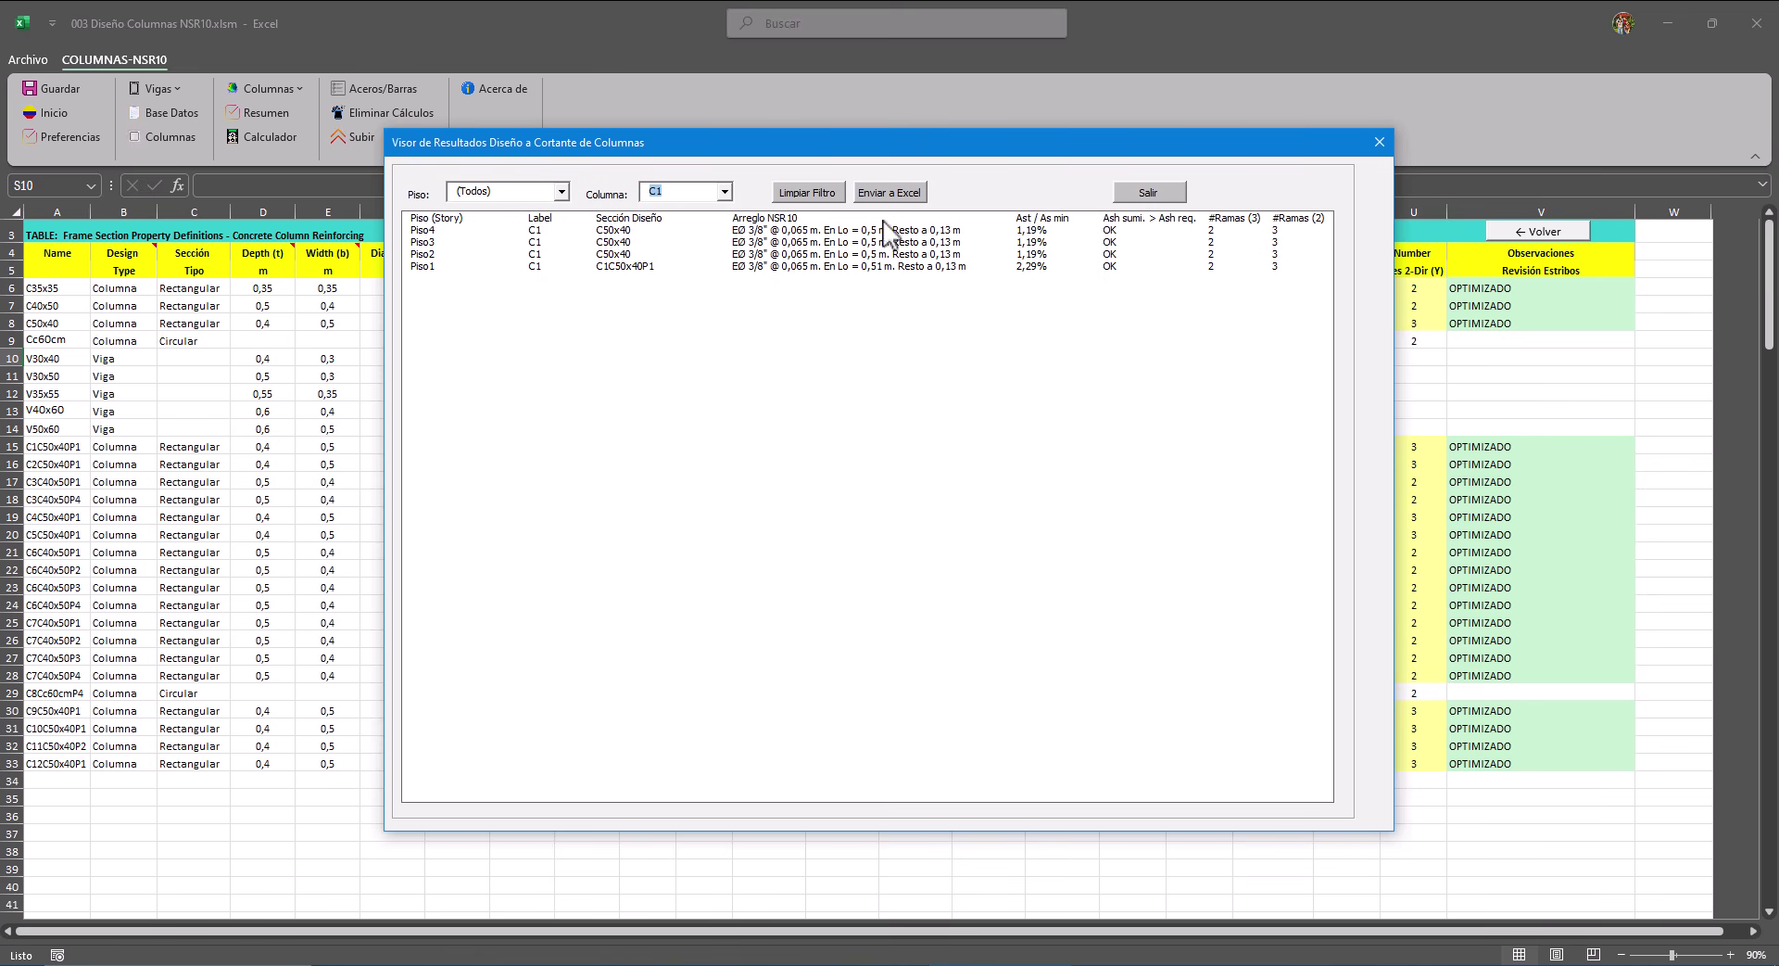
click(724, 191)
click(677, 222)
click(726, 192)
click(690, 223)
click(727, 192)
click(667, 223)
click(726, 193)
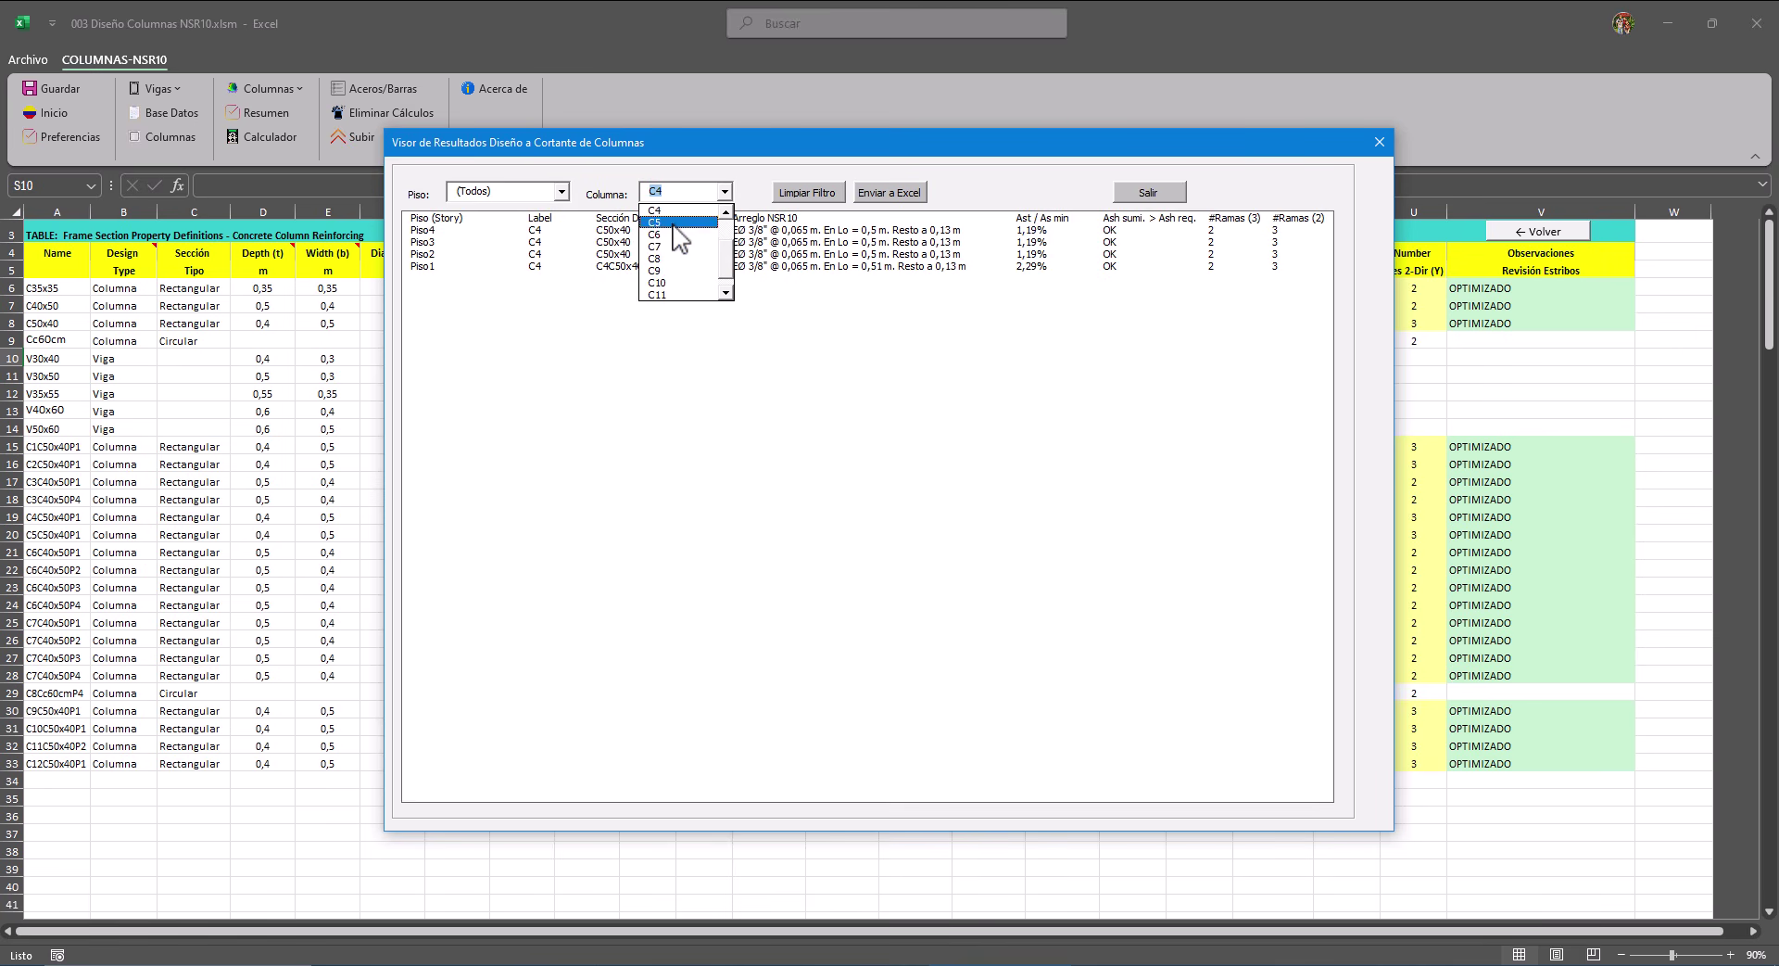
click(686, 223)
click(1166, 196)
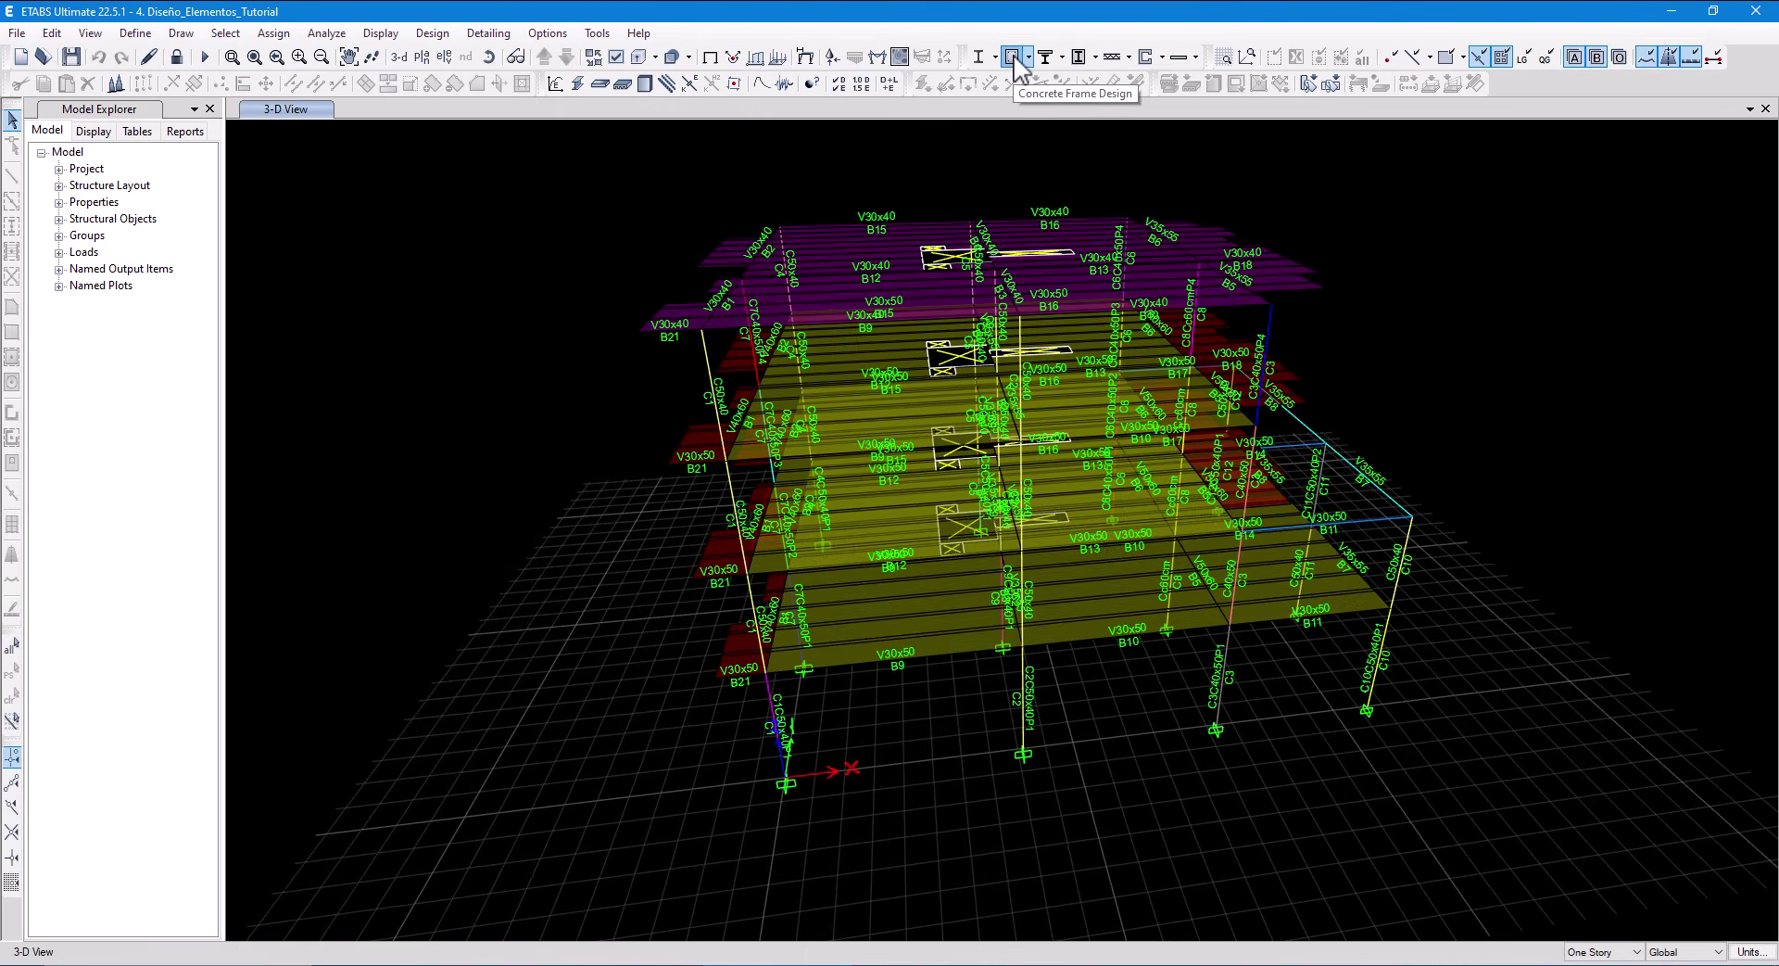
Switch to ETABS, run the concrete frame design and open the interaction surface of the ground-storey column section C1C50x40P1.
click(1012, 82)
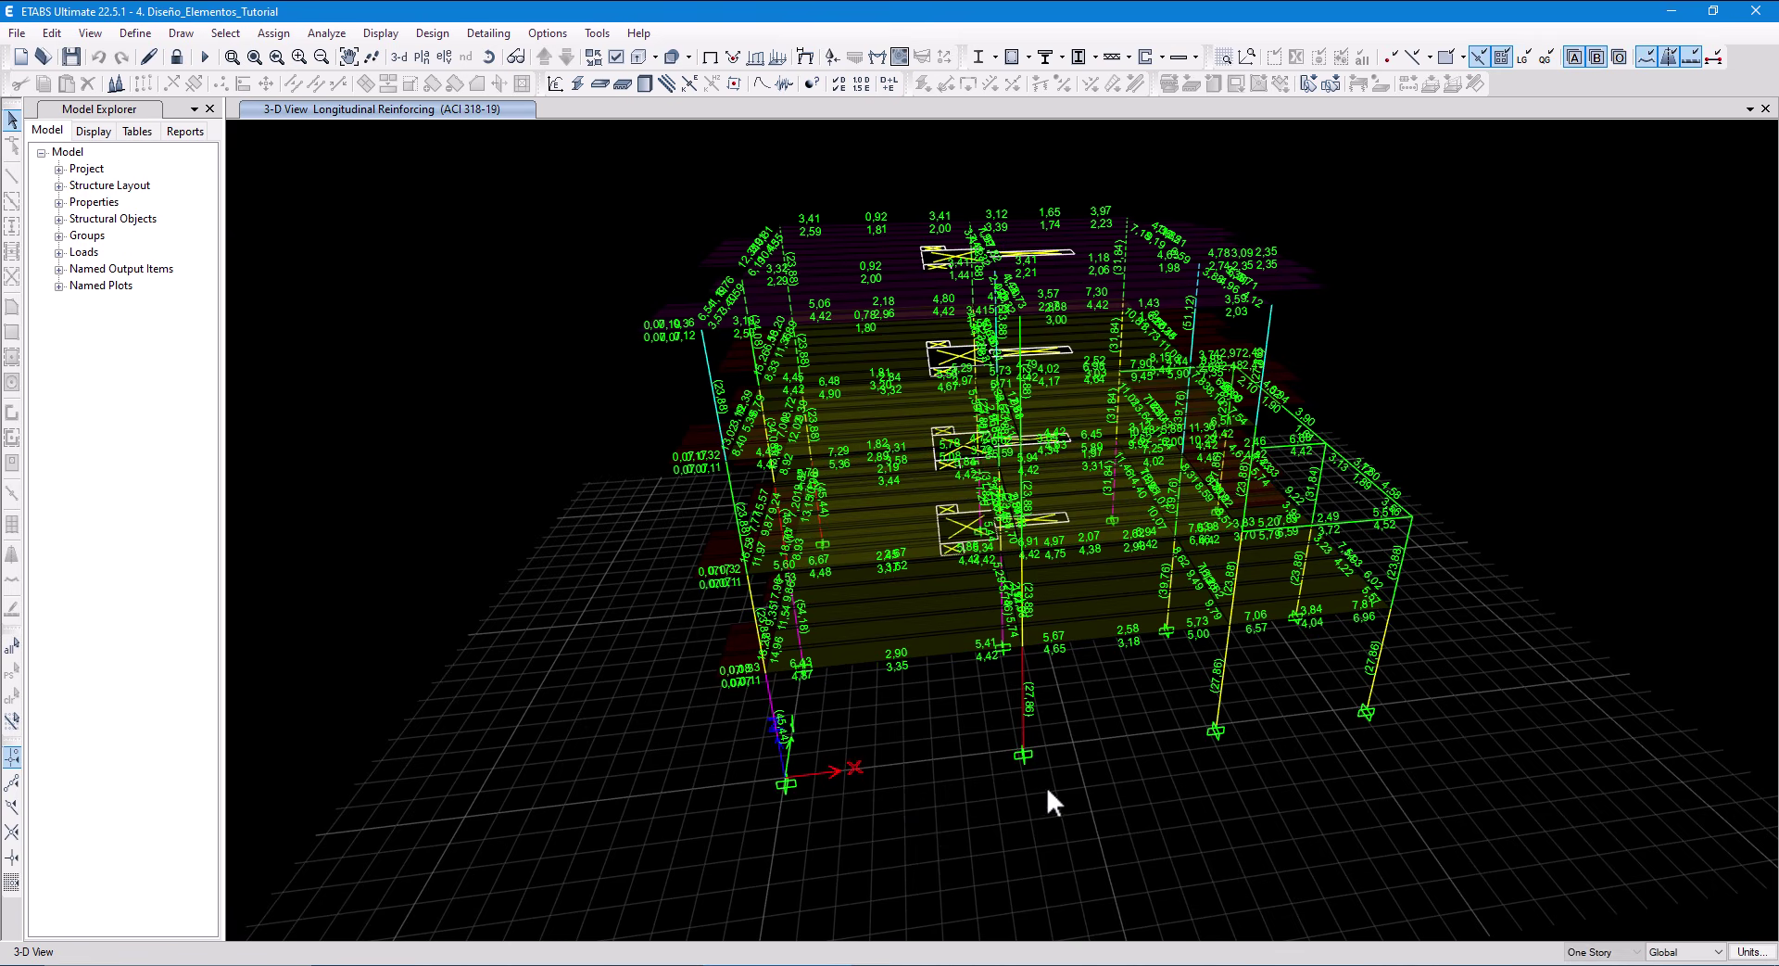
right_click(775, 706)
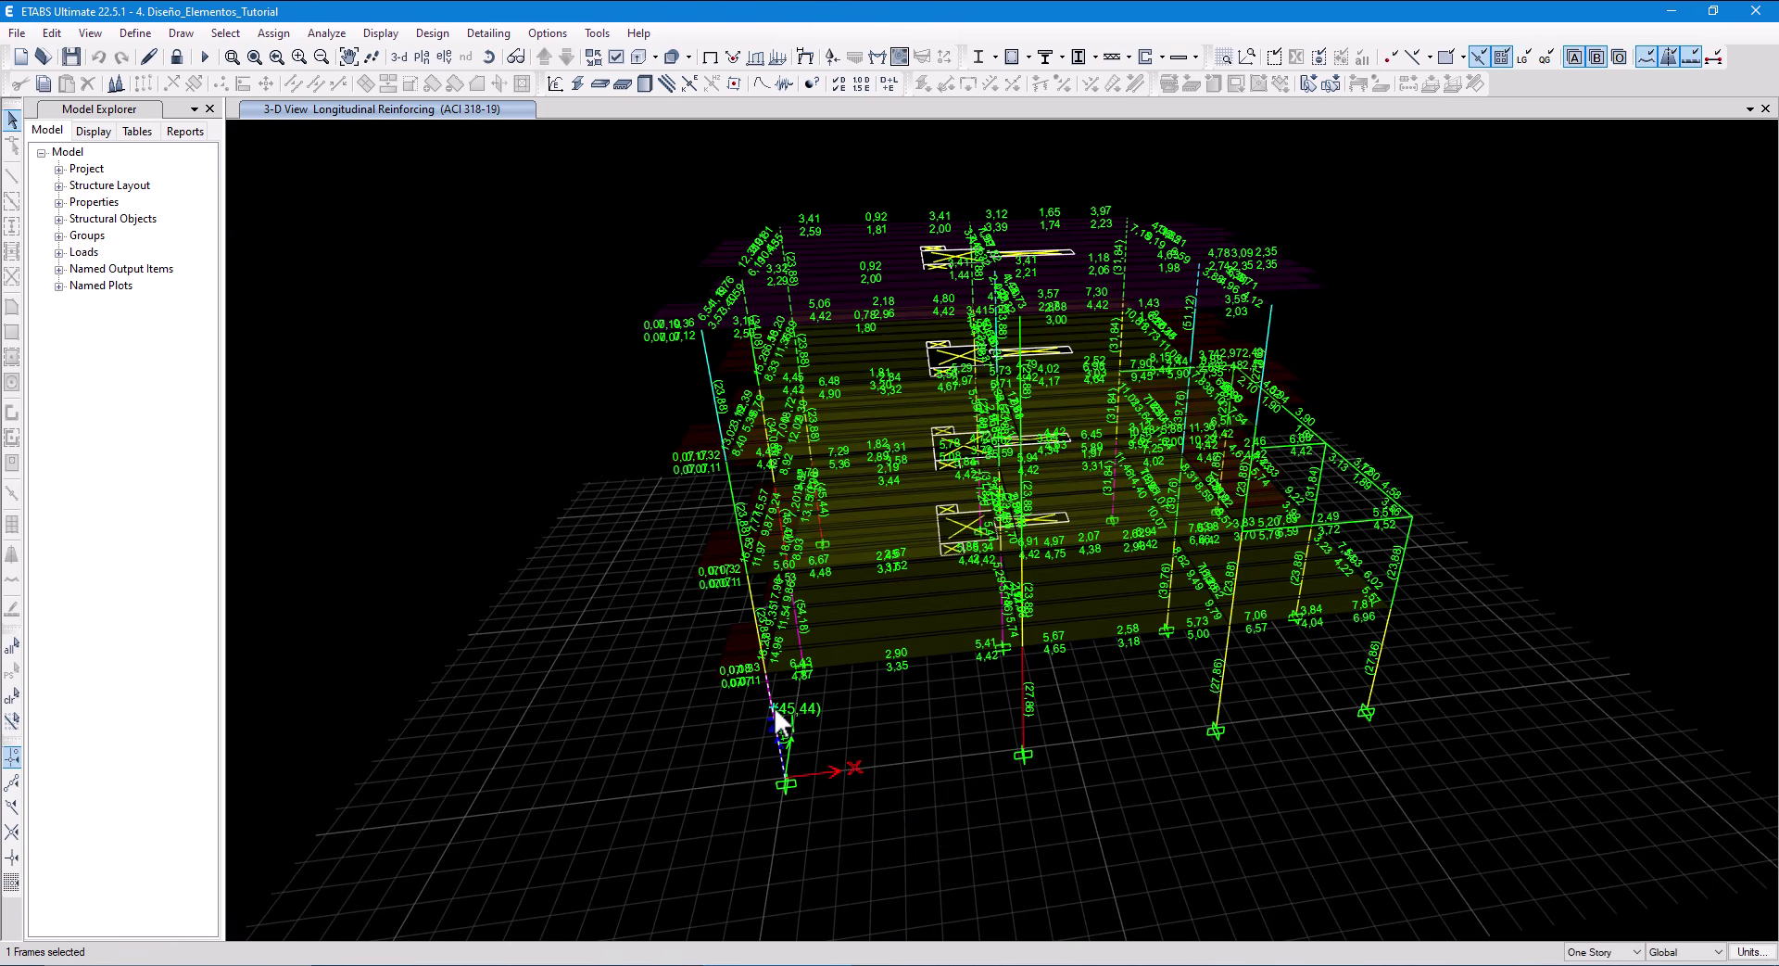
click(881, 643)
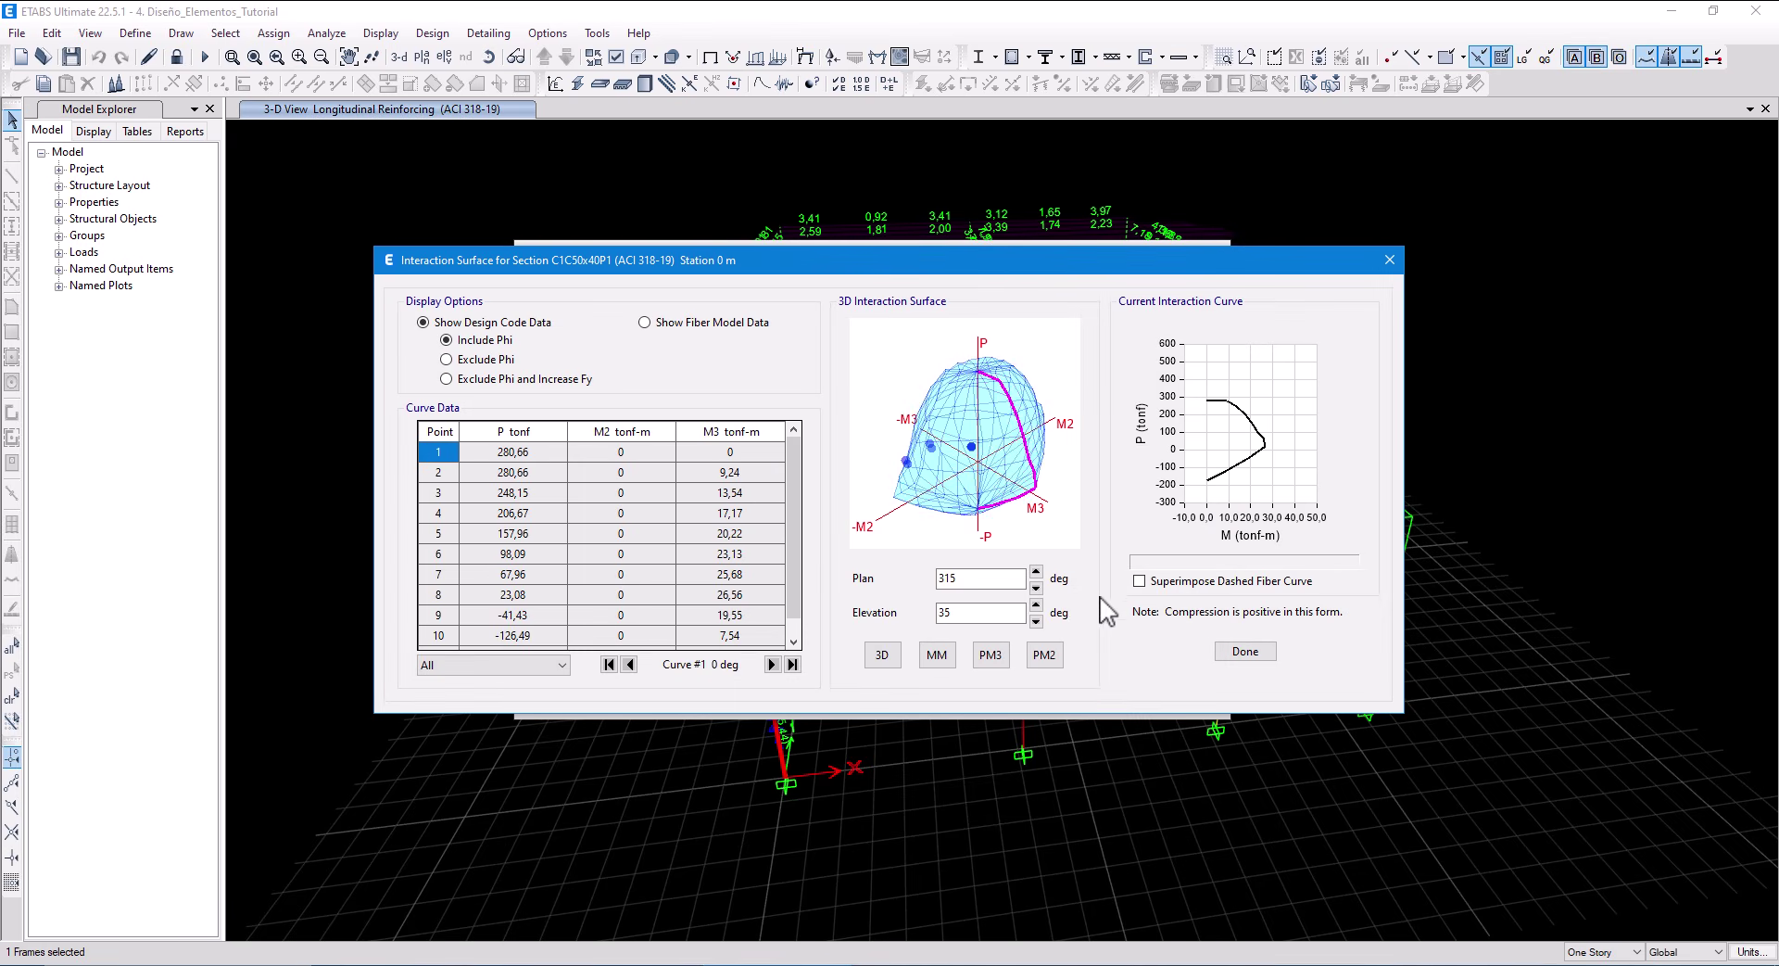
Rotate the 3D interaction surface to an elevation of 75 deg and a plan angle of 45 deg.
click(1036, 599)
click(1036, 600)
click(1036, 602)
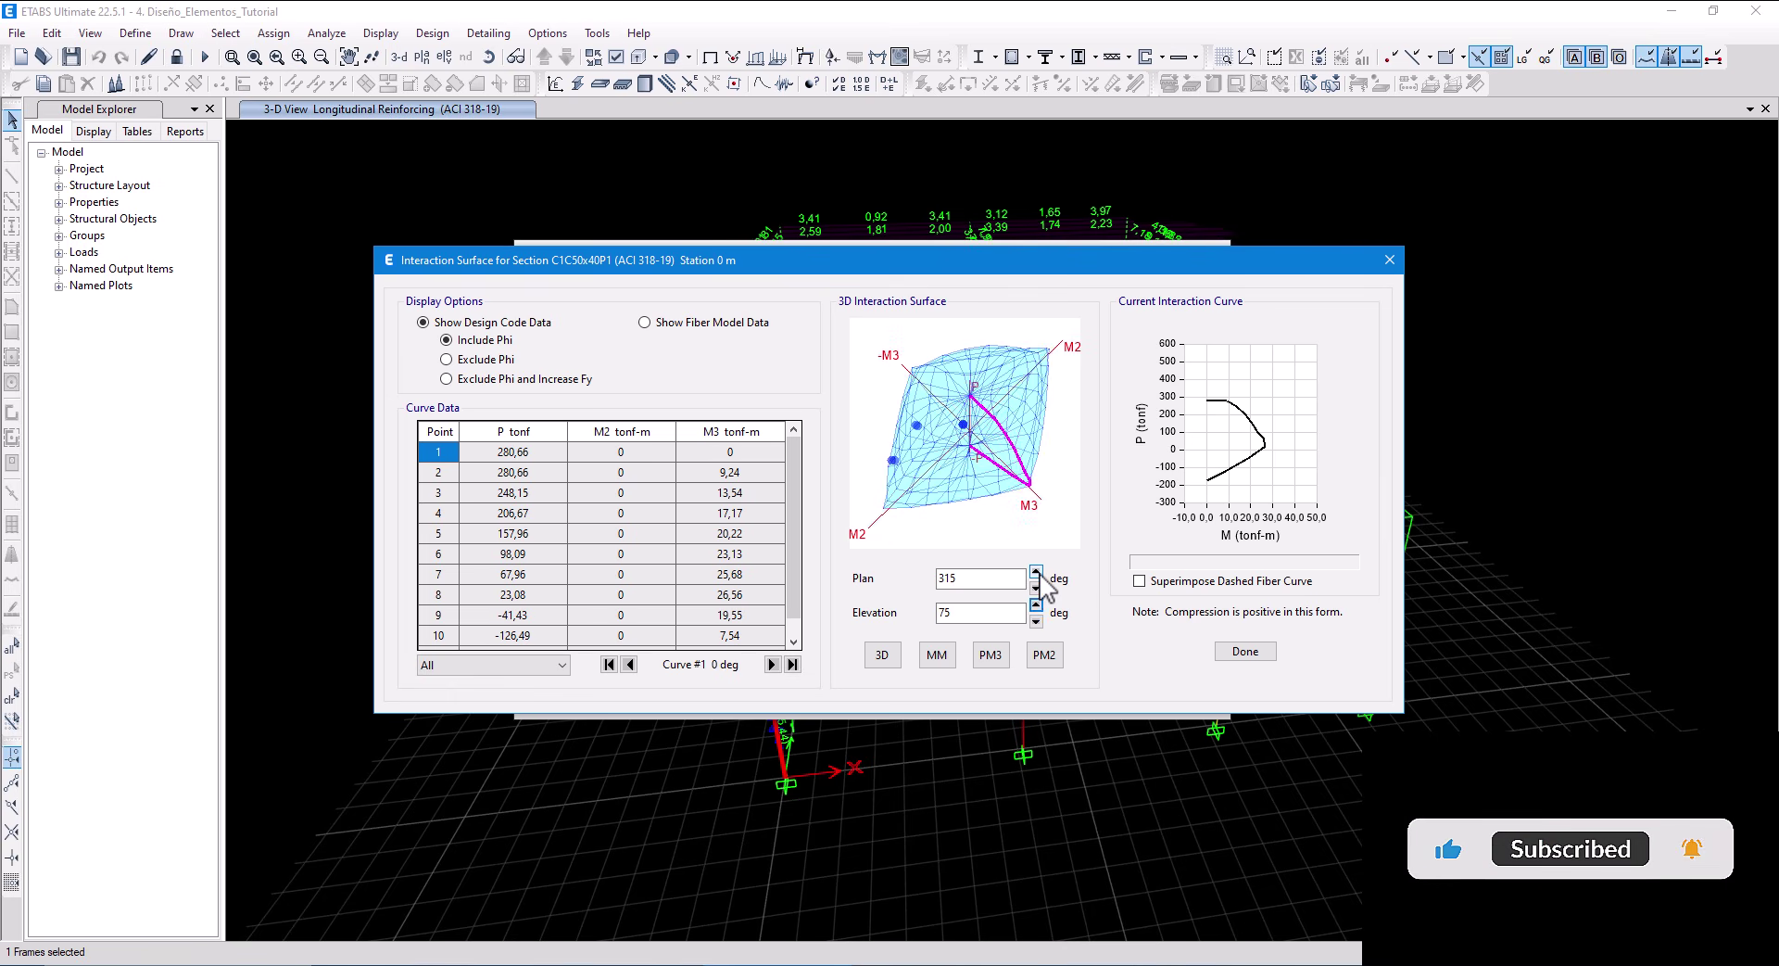
click(1036, 571)
click(1036, 572)
click(1036, 572)
click(1036, 571)
click(1036, 572)
click(1036, 572)
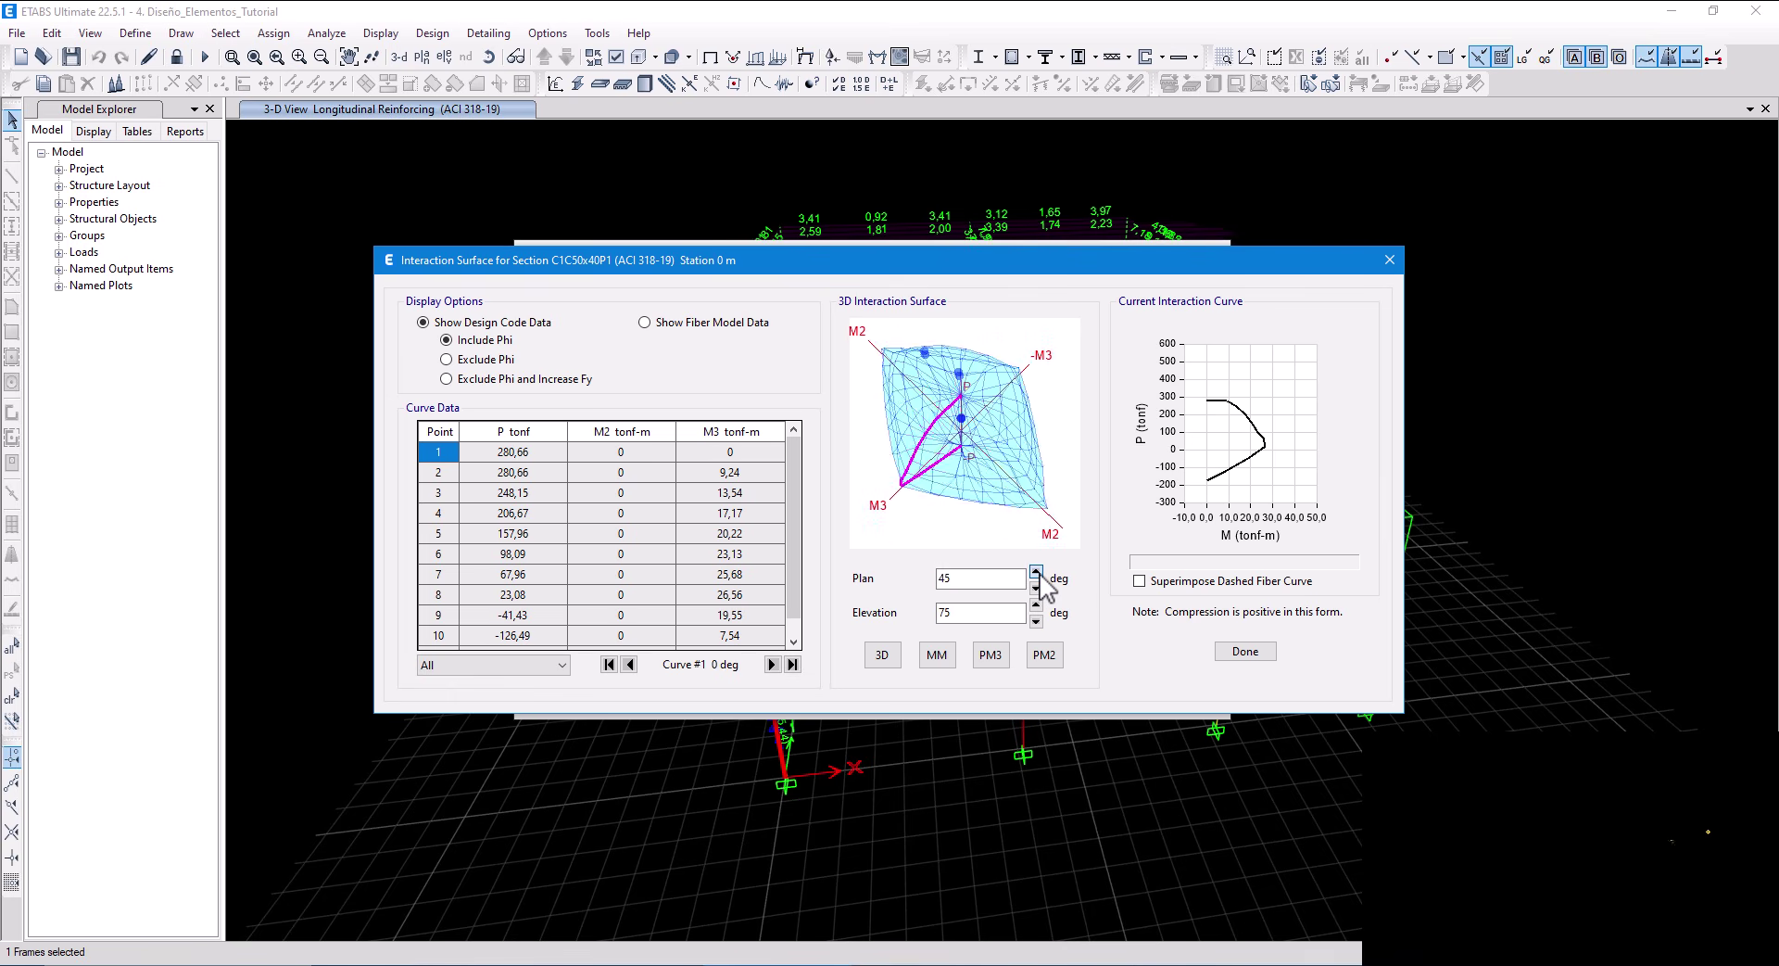
Rotate the 3D interaction surface to a plan angle of 195 deg.
click(1036, 572)
click(1036, 572)
click(1036, 572)
click(1036, 572)
click(1036, 572)
click(1036, 572)
click(1036, 572)
click(1036, 572)
click(1036, 572)
click(1036, 571)
Compare the C1C50x40P1 interaction curves excluding phi, with increased Fy and including phi, rotating the surface further before closing it.
click(474, 363)
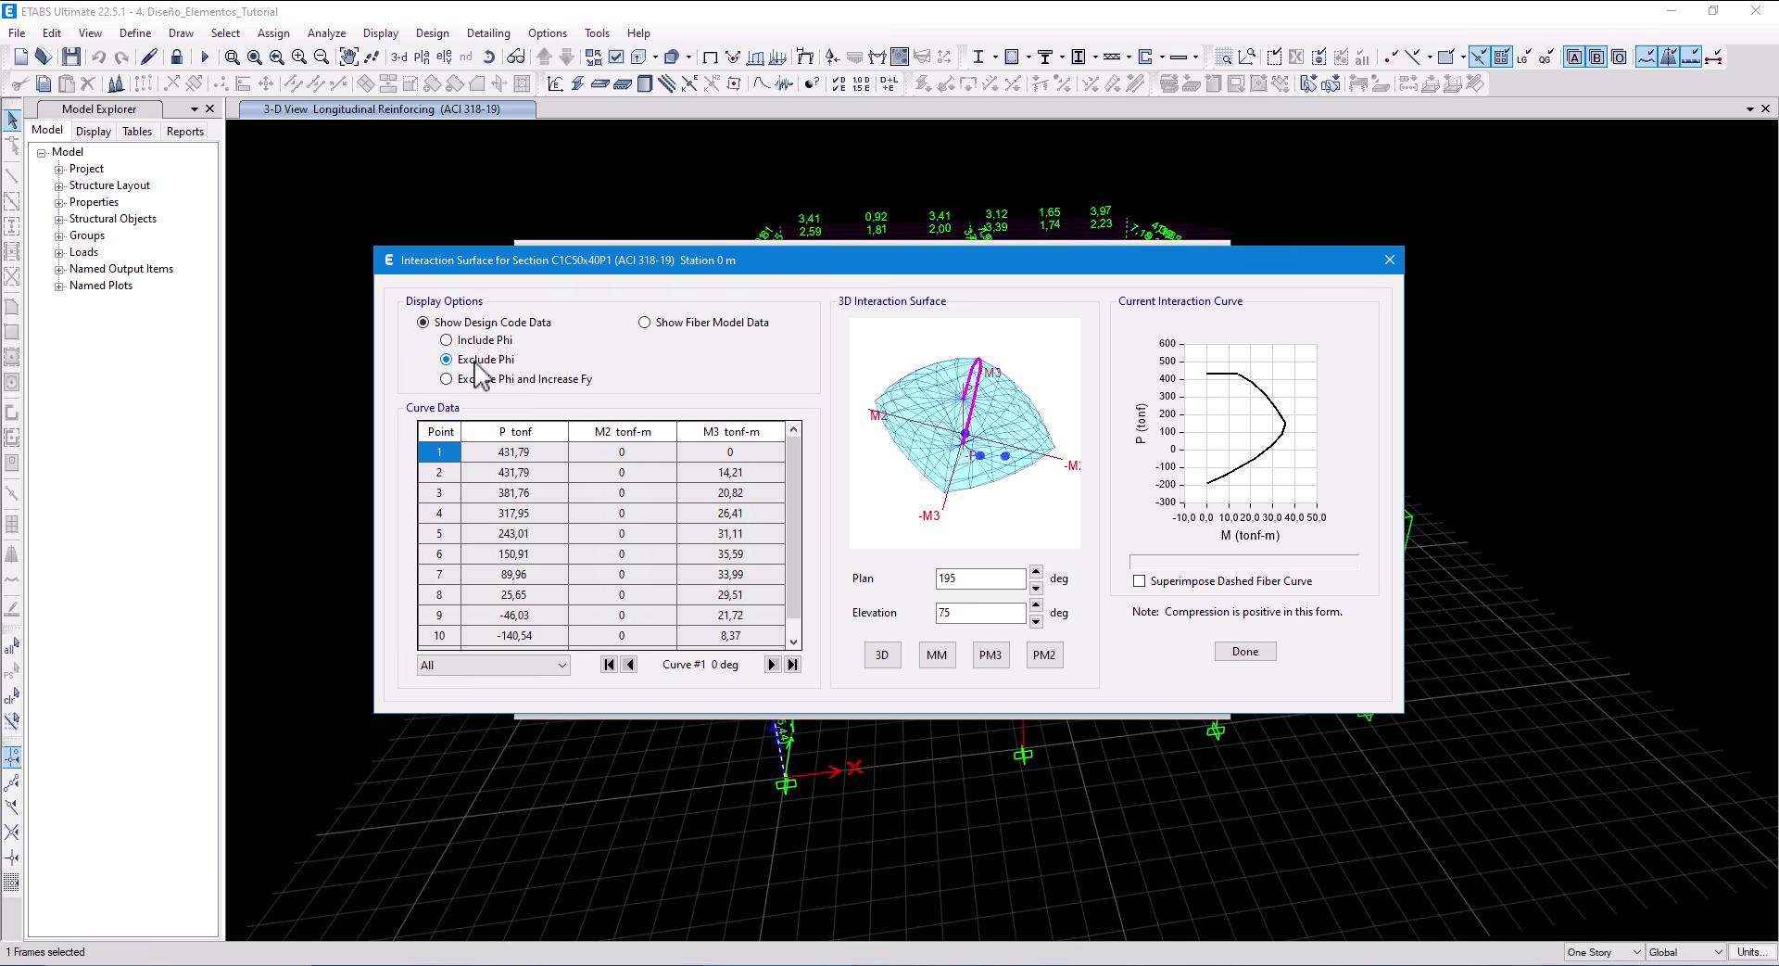
click(475, 380)
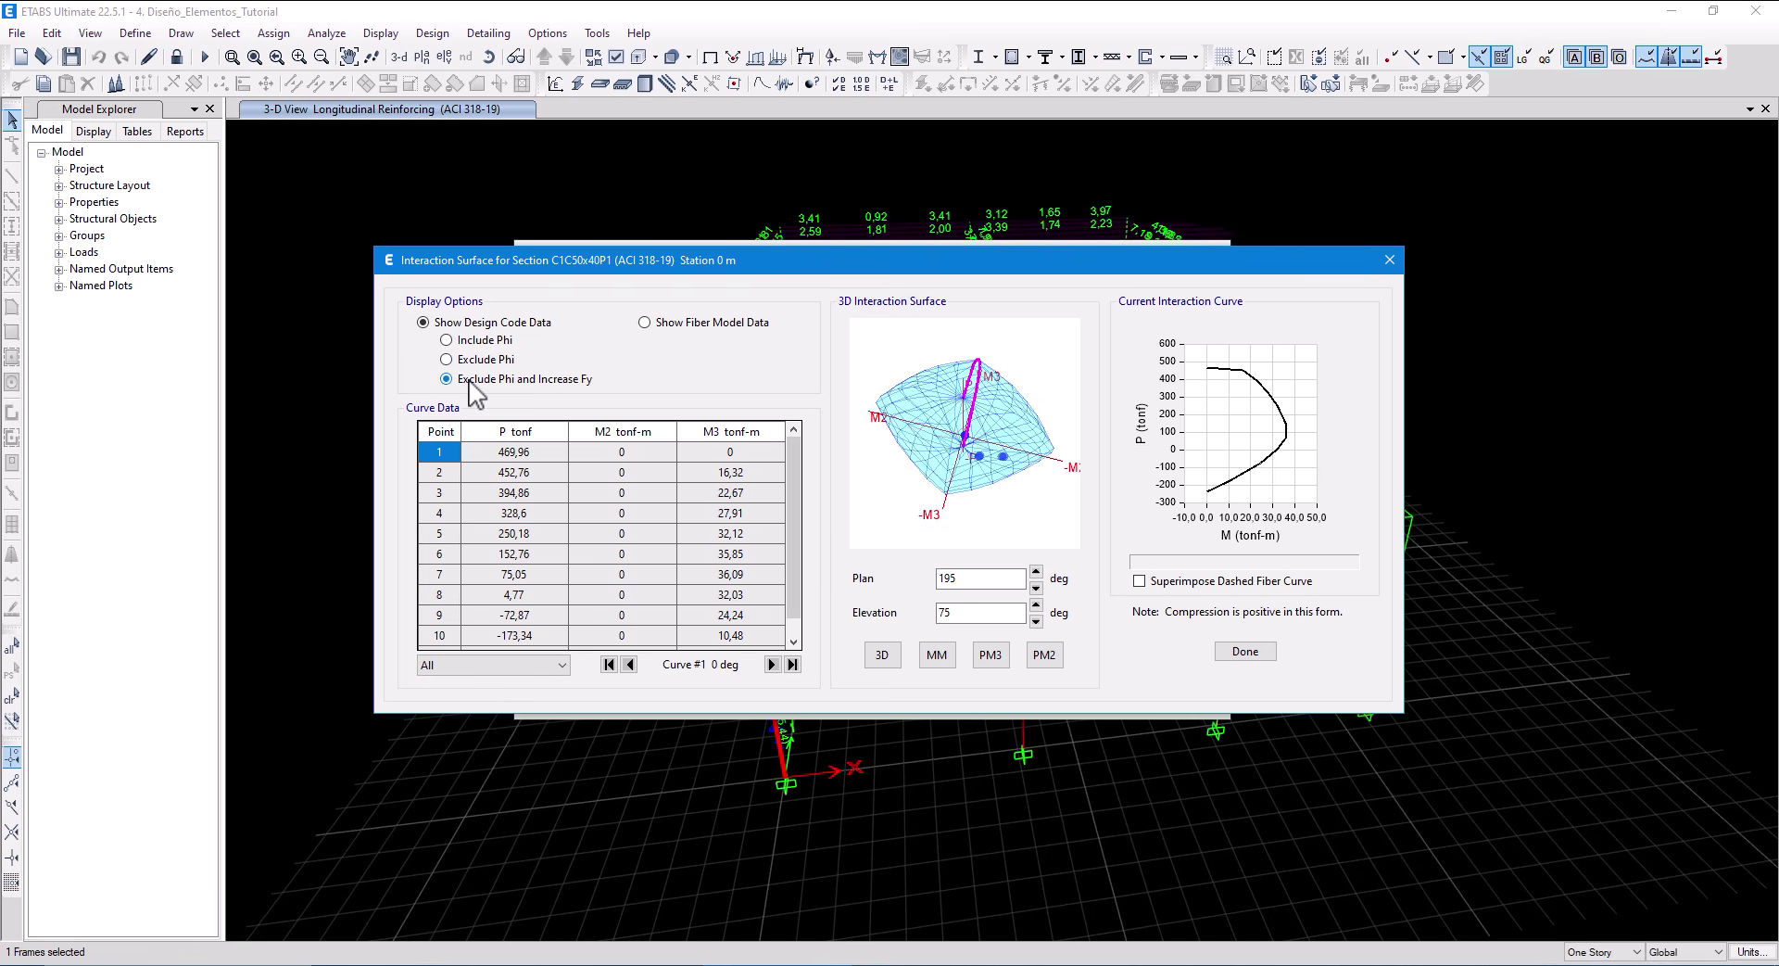
click(476, 340)
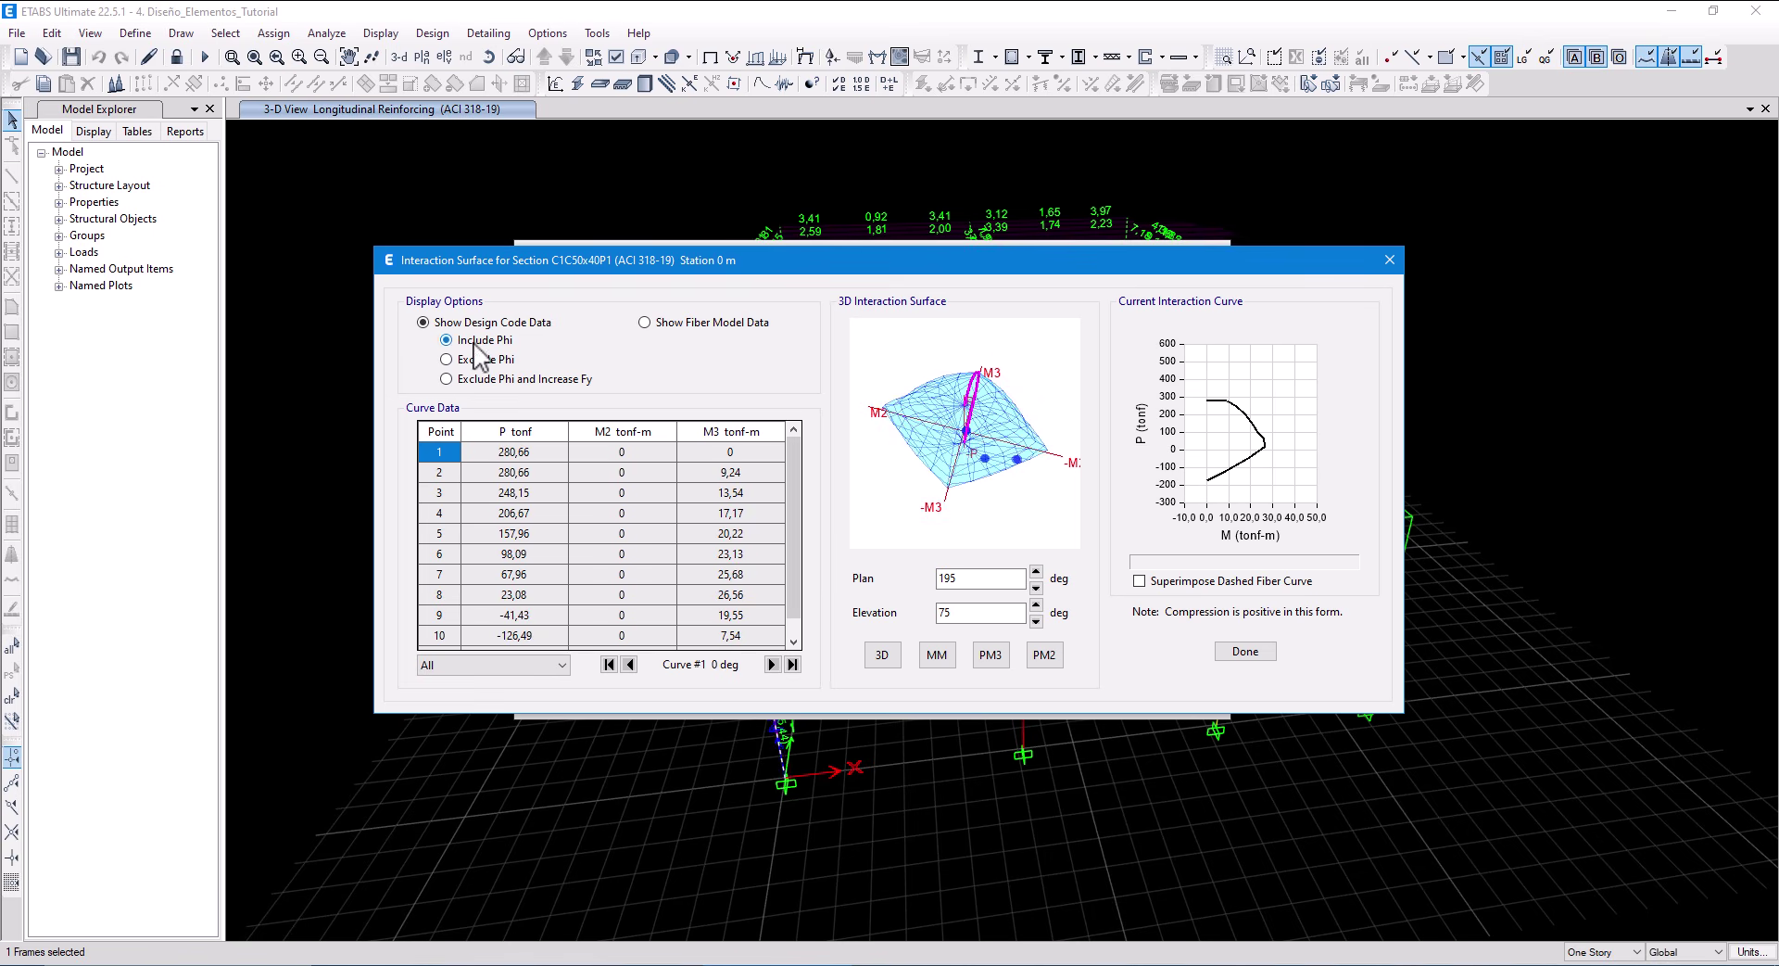
click(1036, 572)
click(1036, 572)
click(1036, 572)
click(1036, 572)
click(1245, 650)
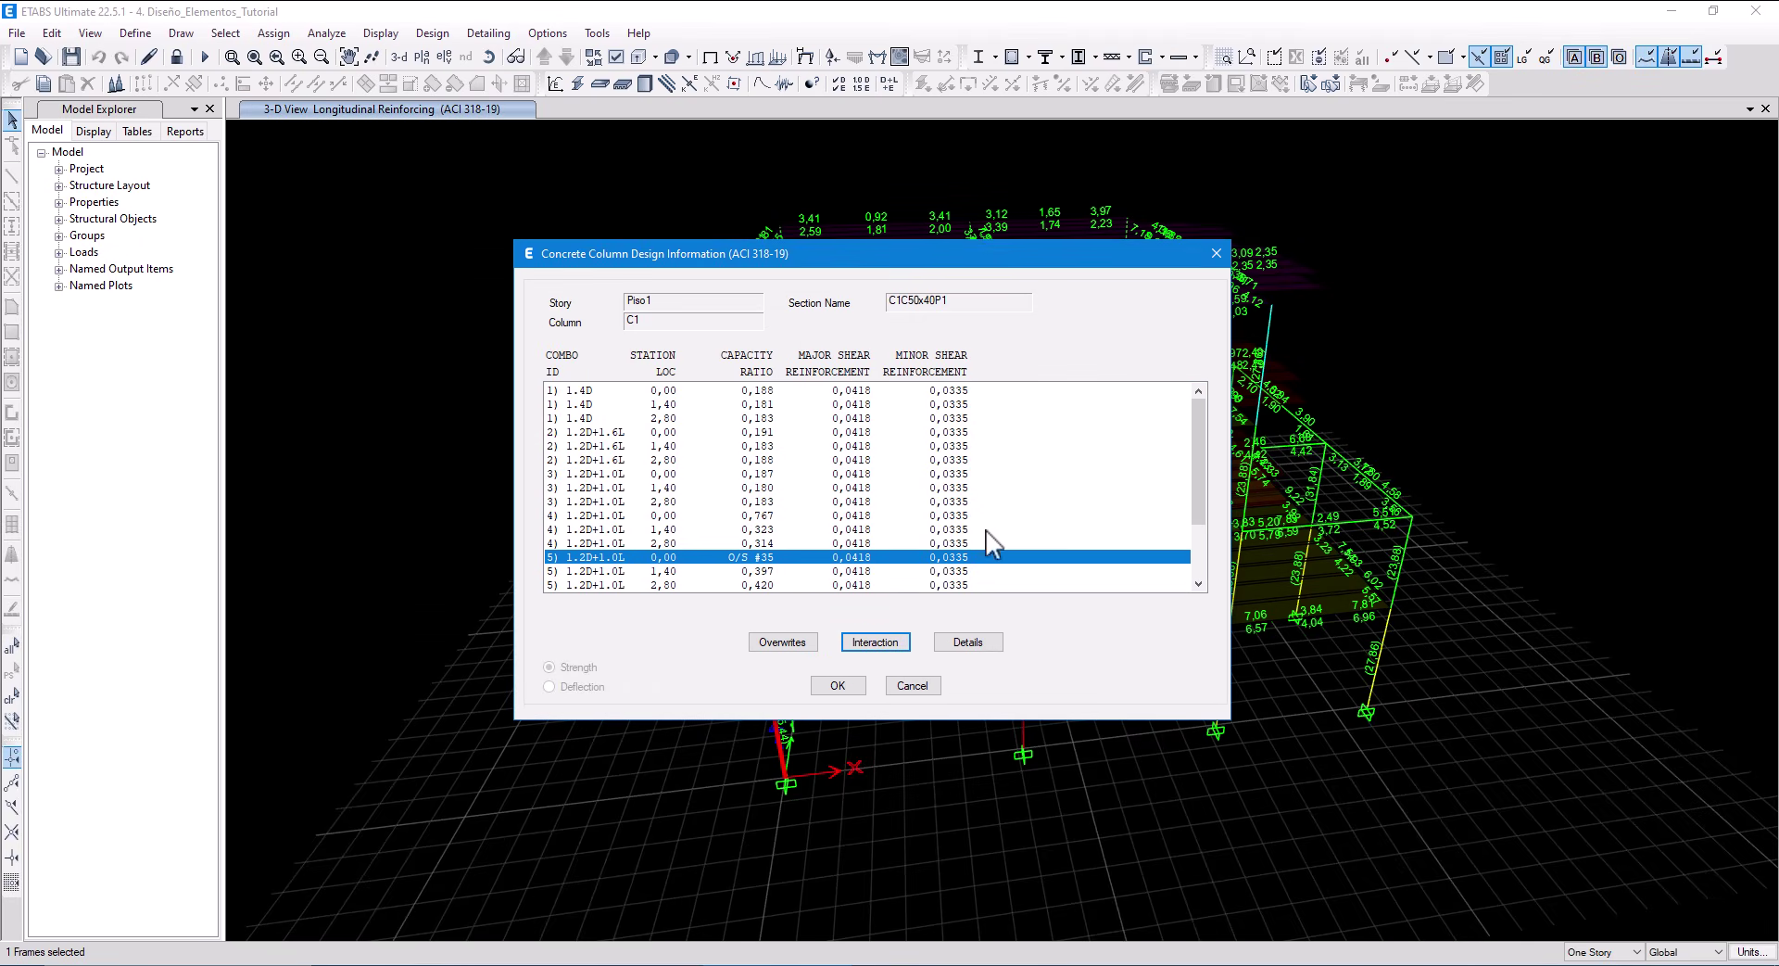
Open the design details of column C1 on Piso1 and review its summary, flexural, shear, joint shear and beam/column capacity reports.
click(964, 644)
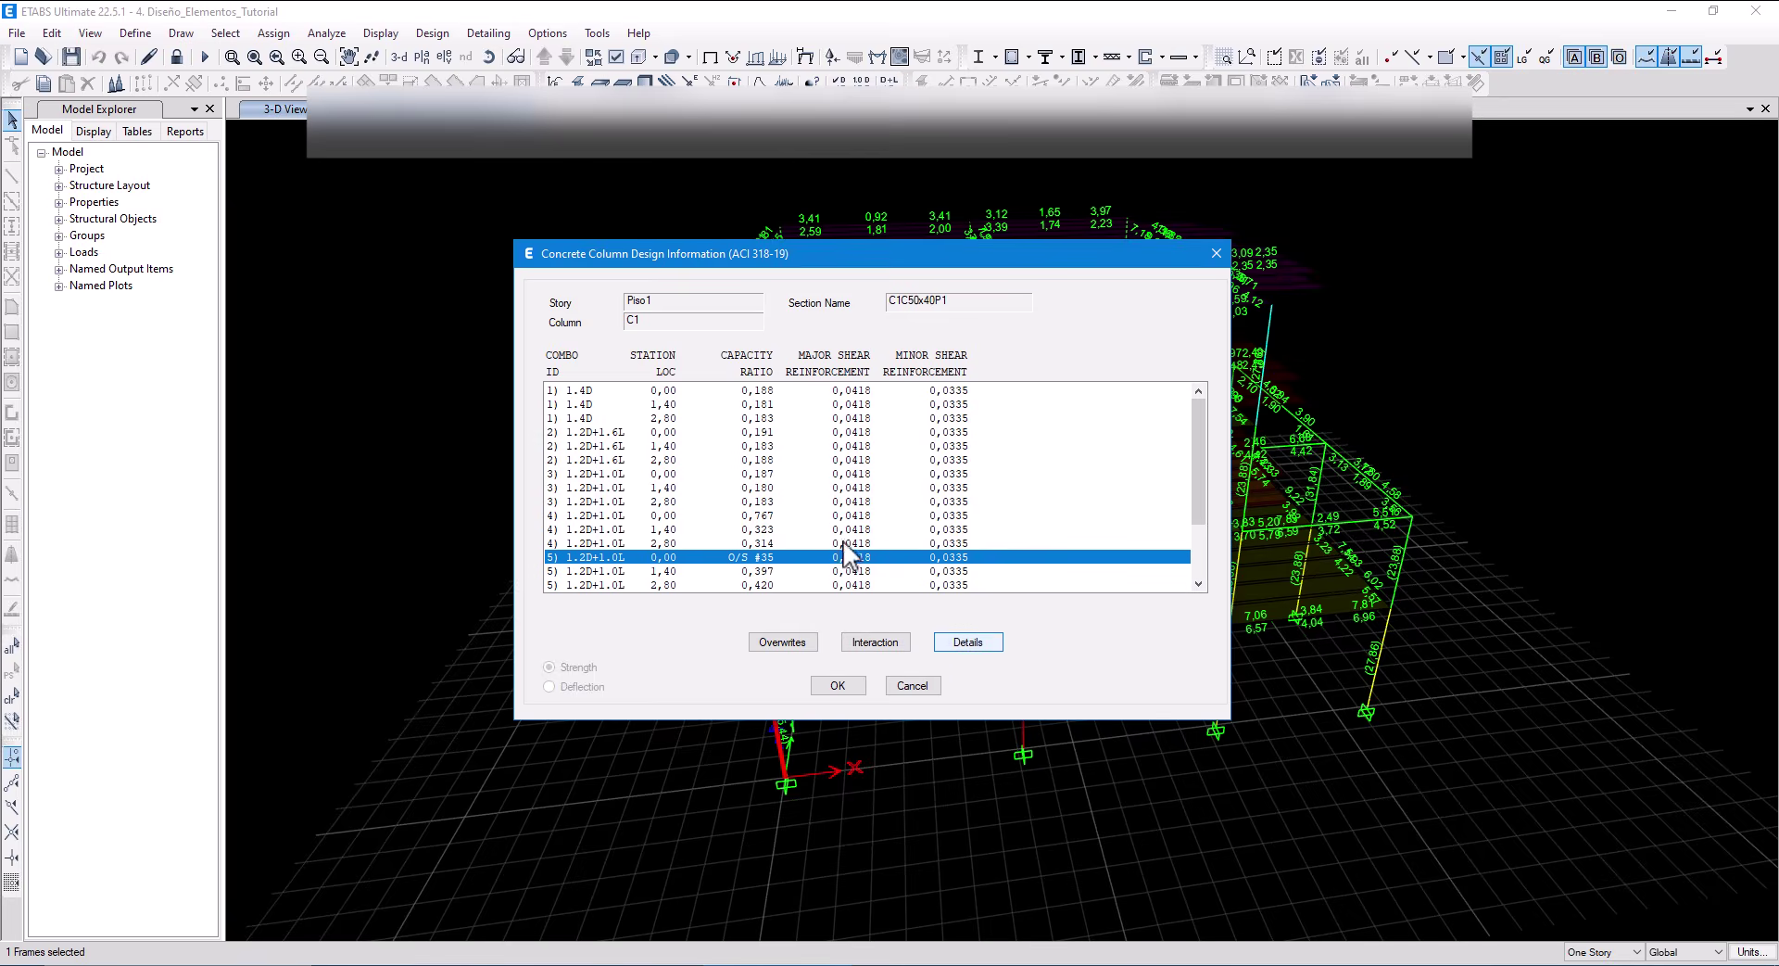
click(1337, 39)
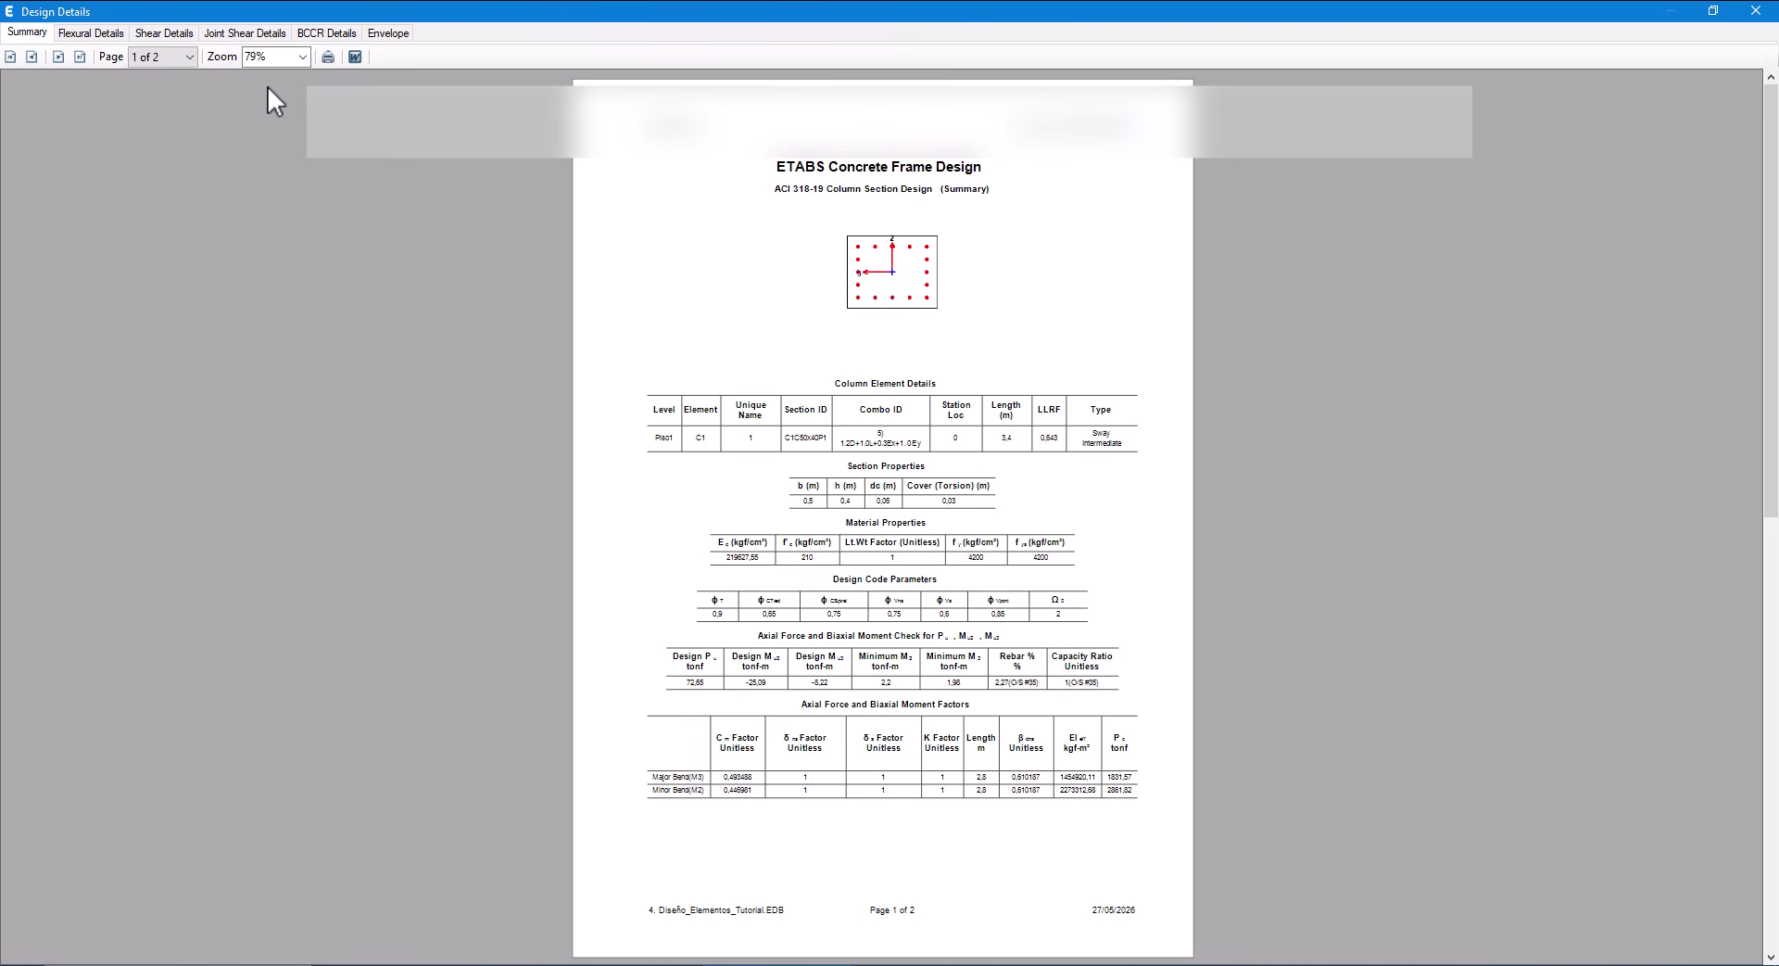
click(80, 30)
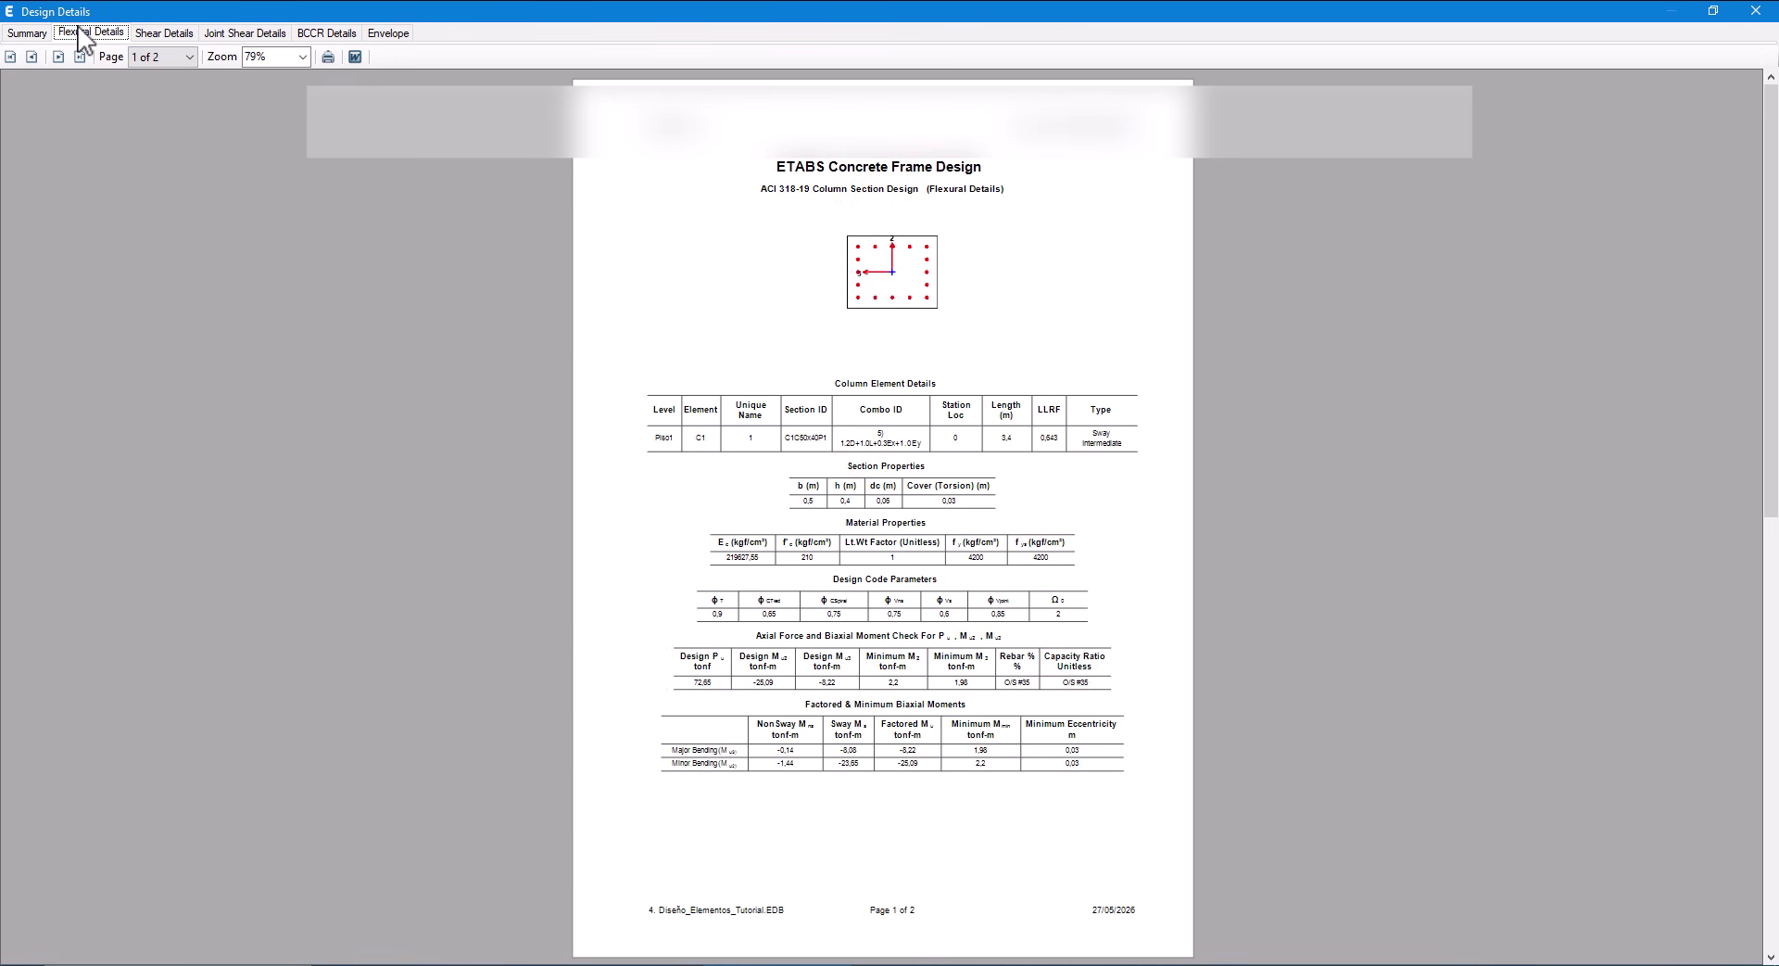
click(165, 34)
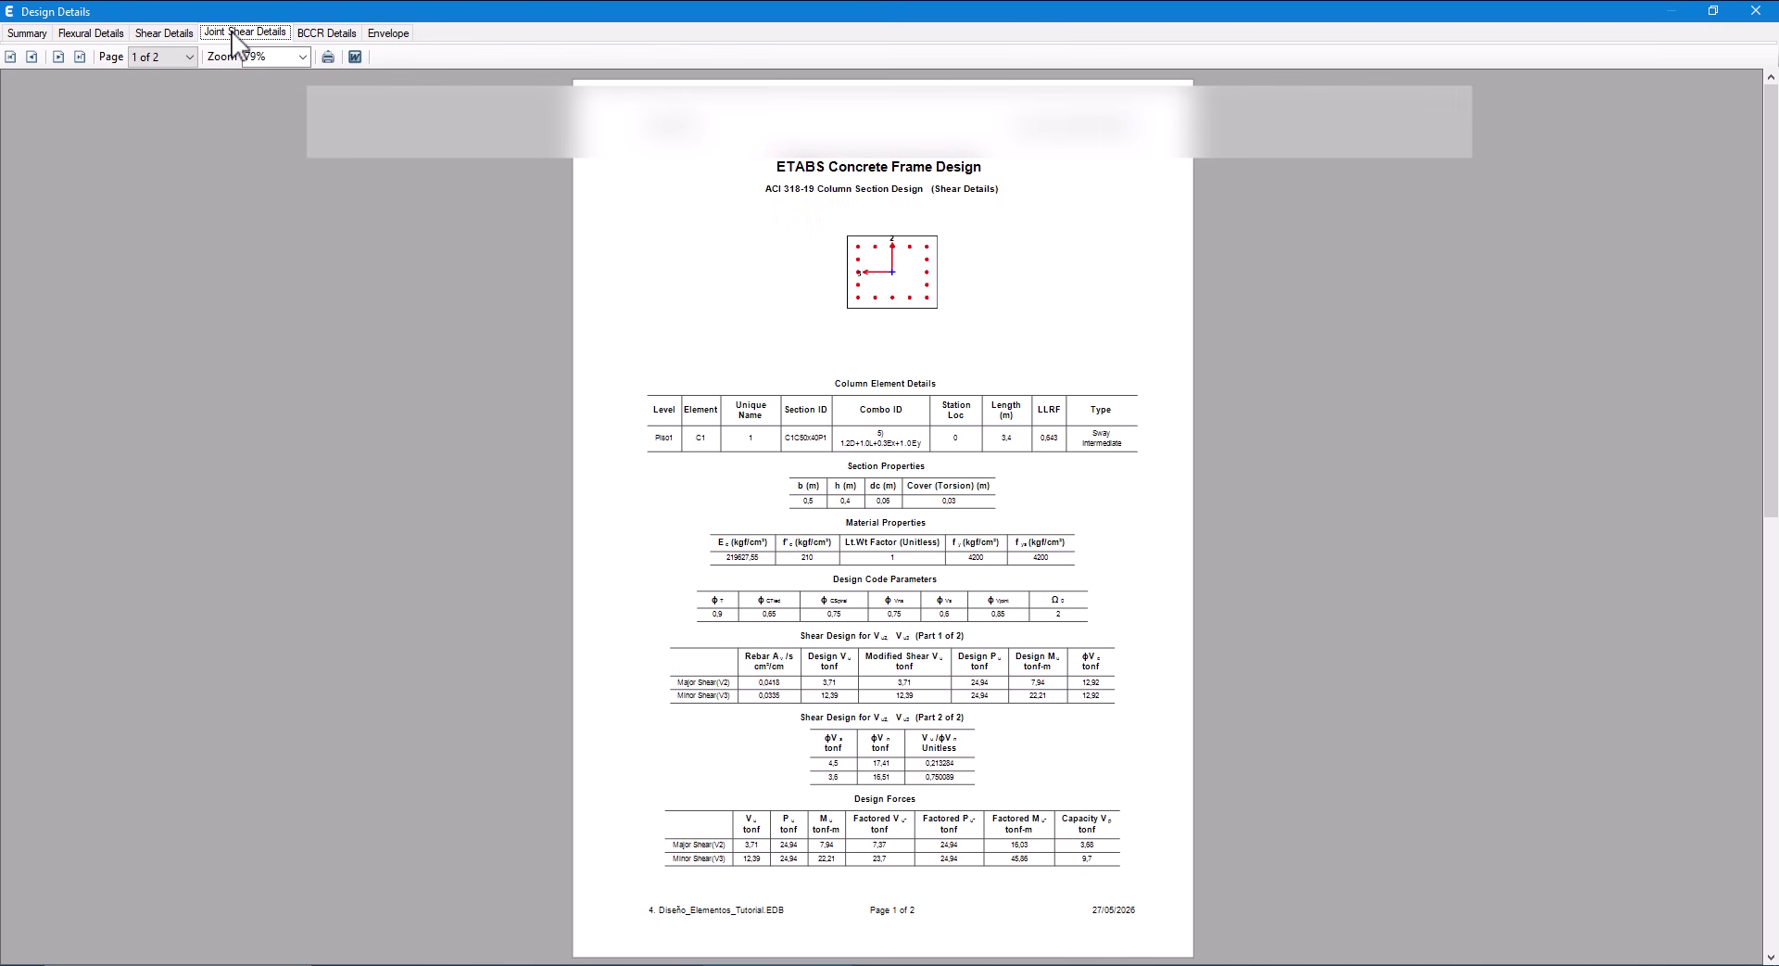
click(233, 33)
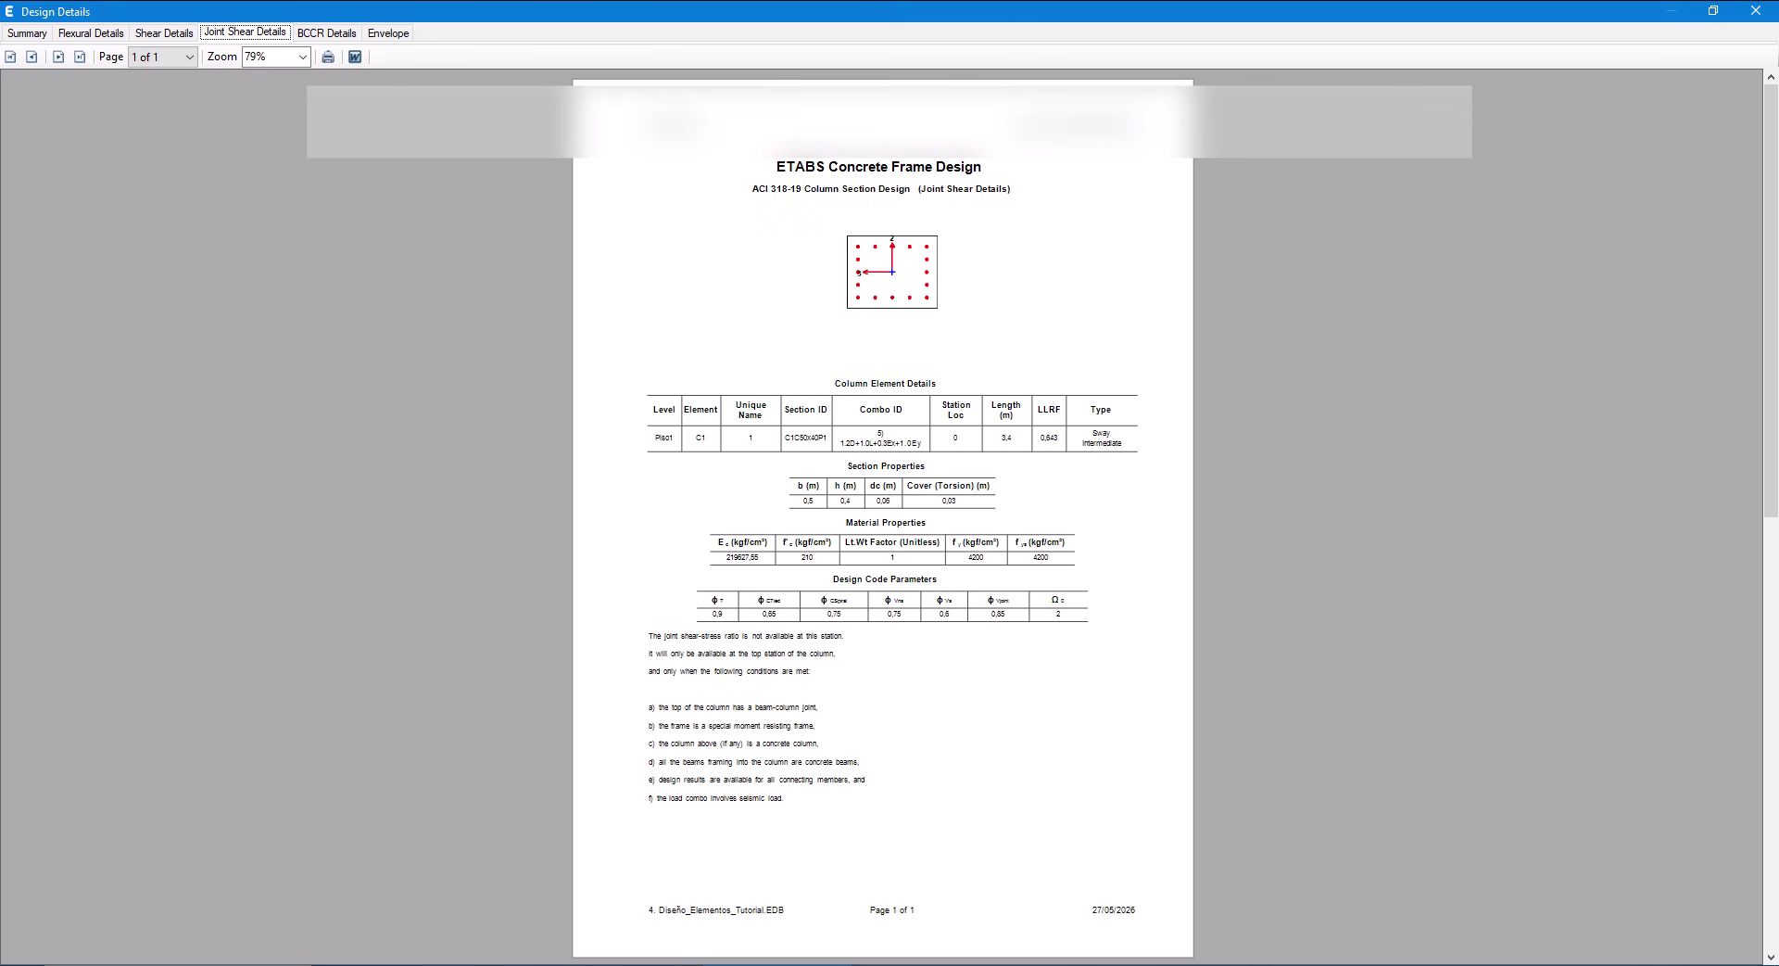
click(326, 32)
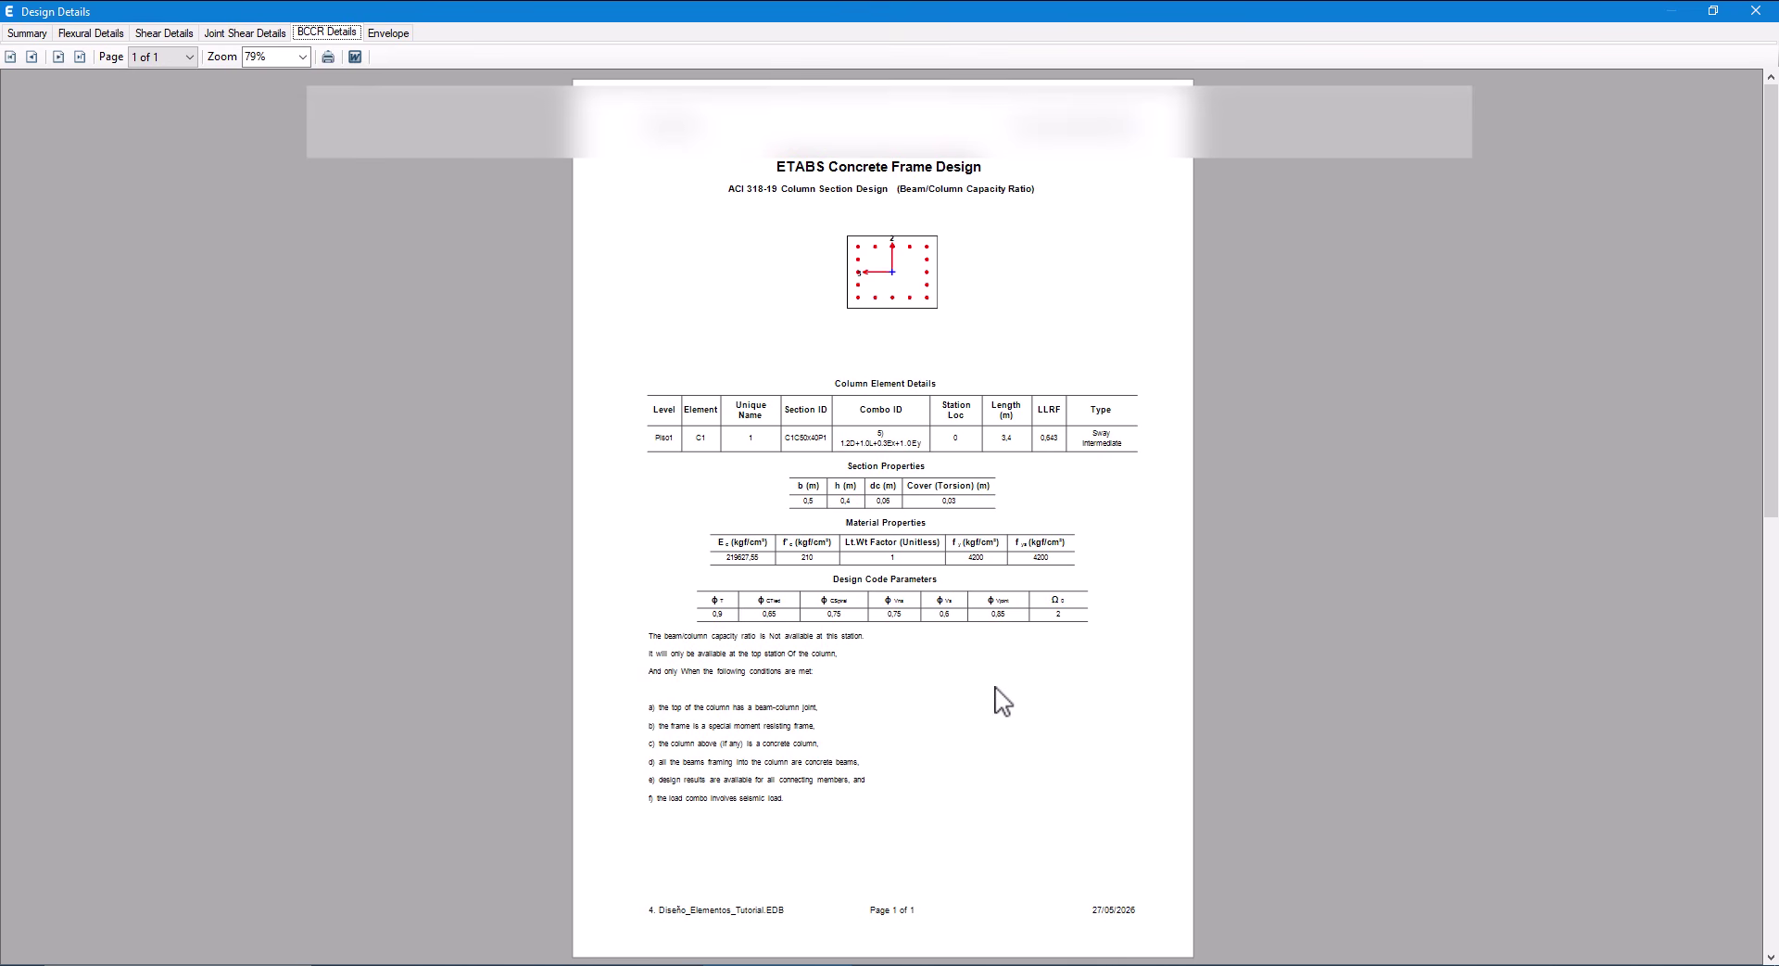
Review the envelope report of column C1 and close the design details and the column design information.
click(390, 34)
scroll(977, 574, down, 2)
scroll(978, 574, up, 2)
scroll(977, 575, down, 2)
scroll(985, 587, up, 2)
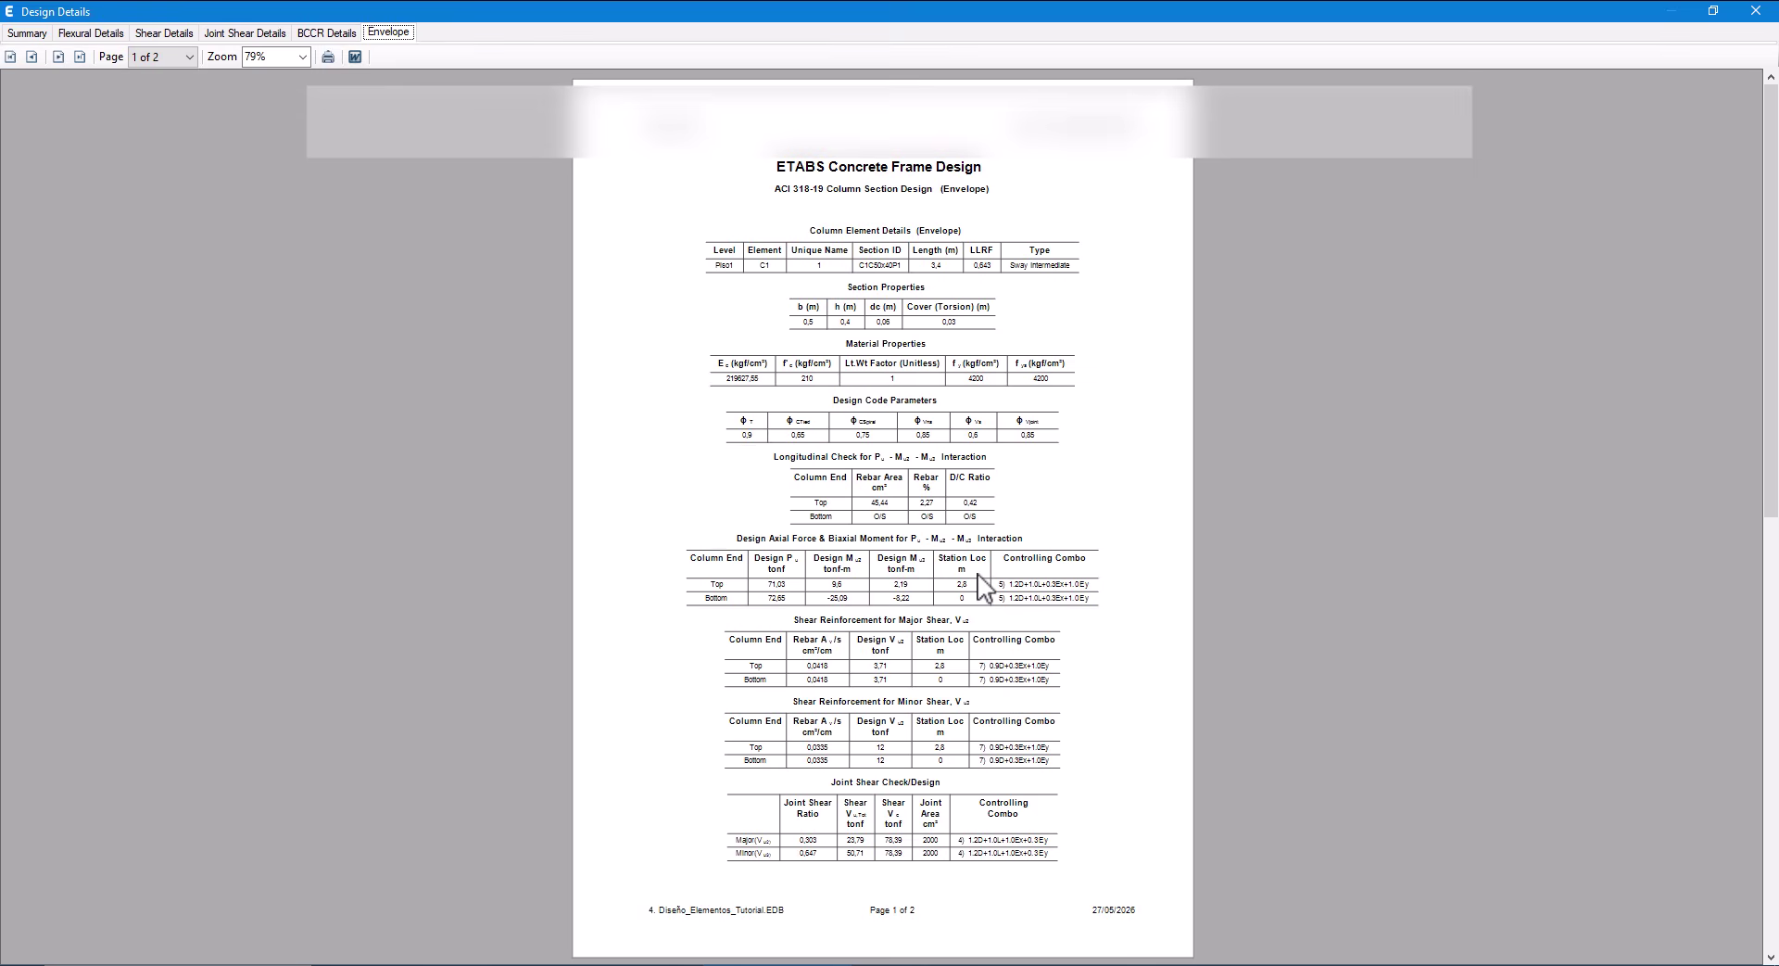
click(1755, 10)
click(845, 687)
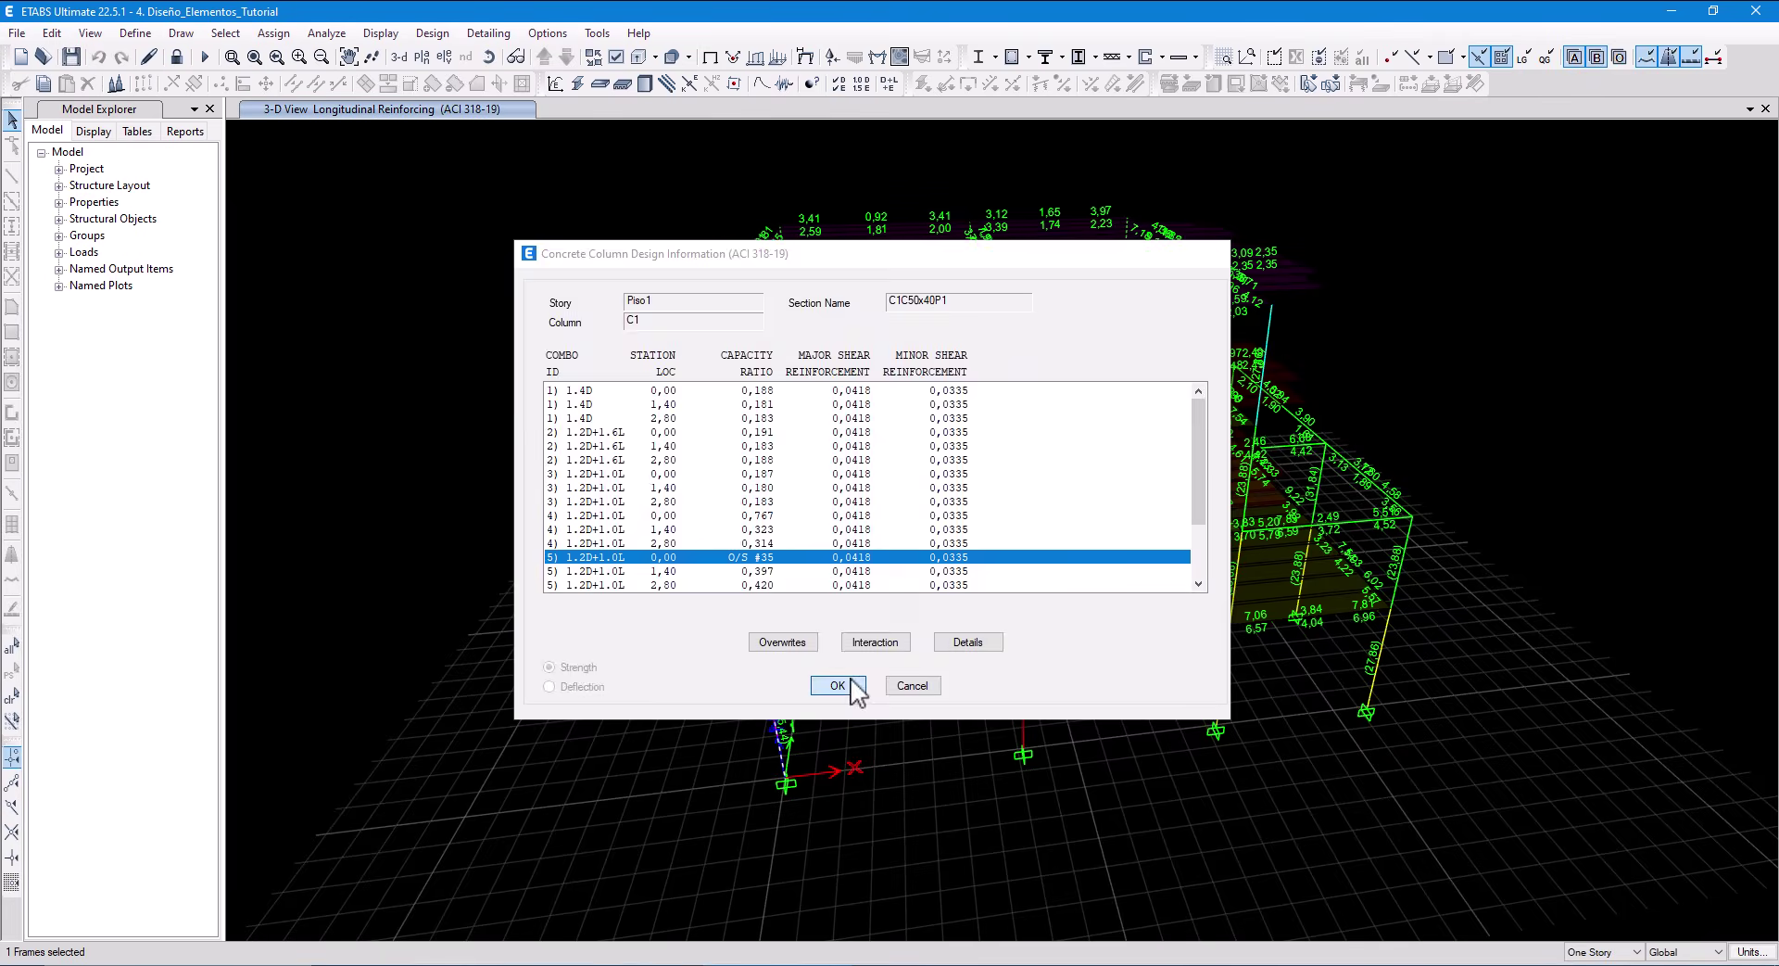
Switch to the NSR10 Excel workbook, review the calculation report of column C2 on Piso1 and return to the column design module.
key(alt+Tab)
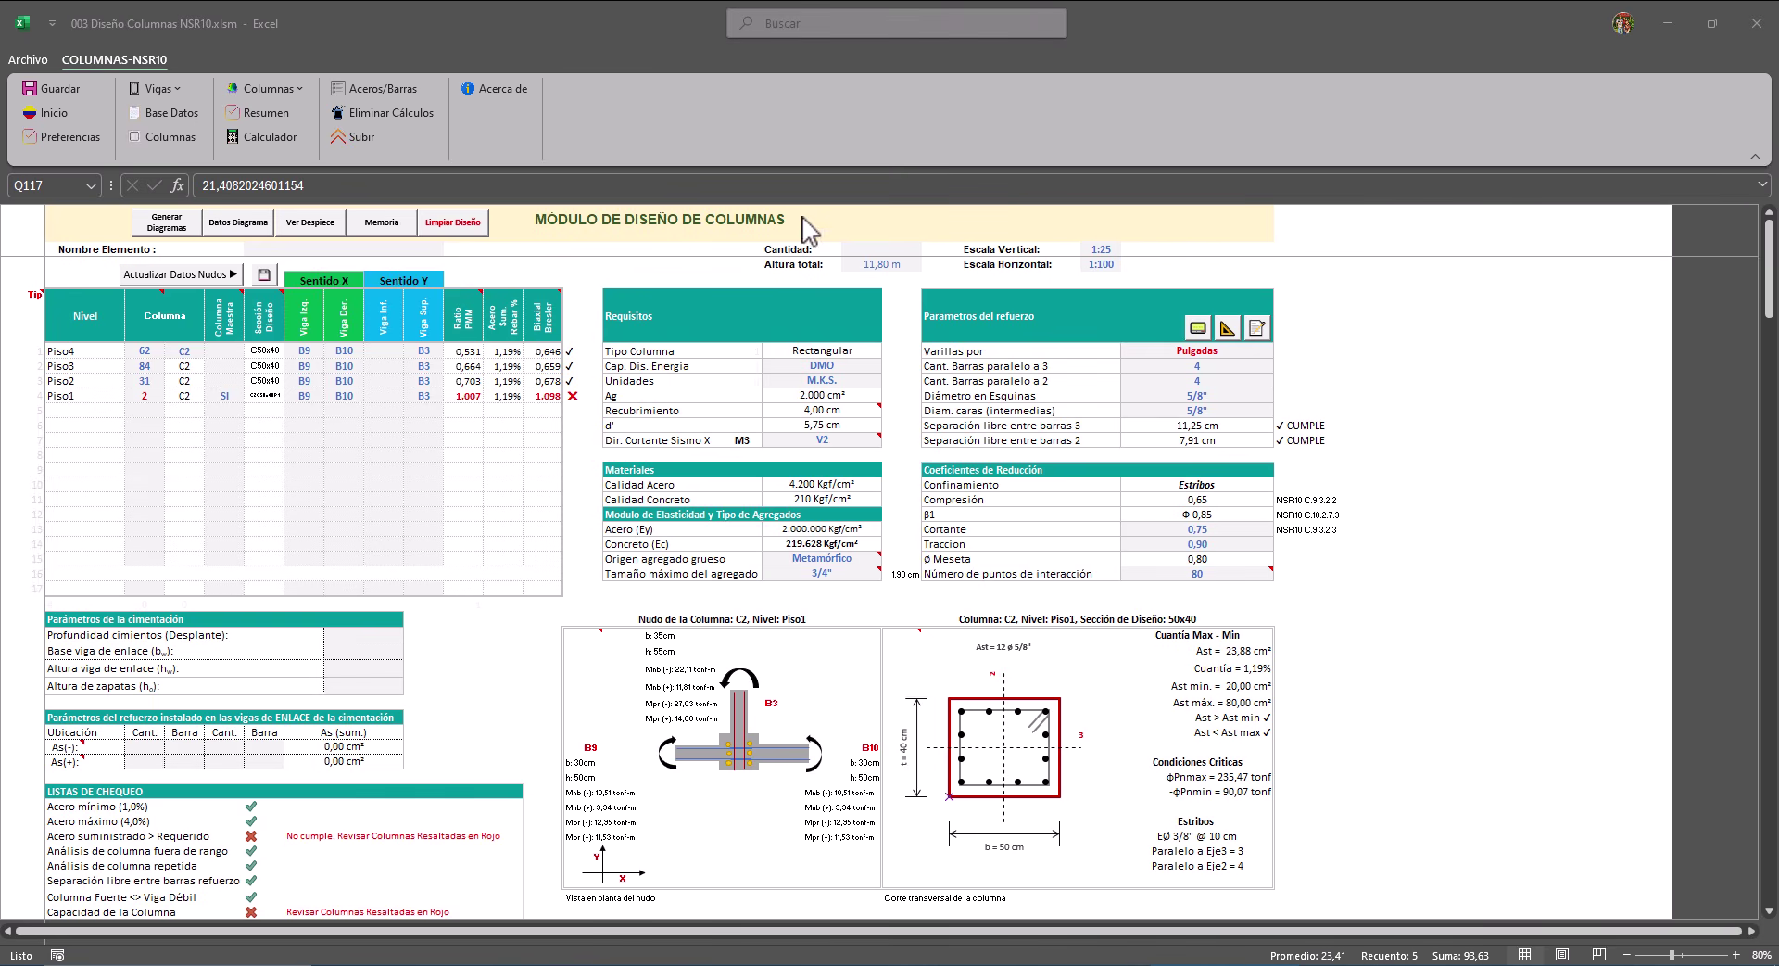
click(392, 228)
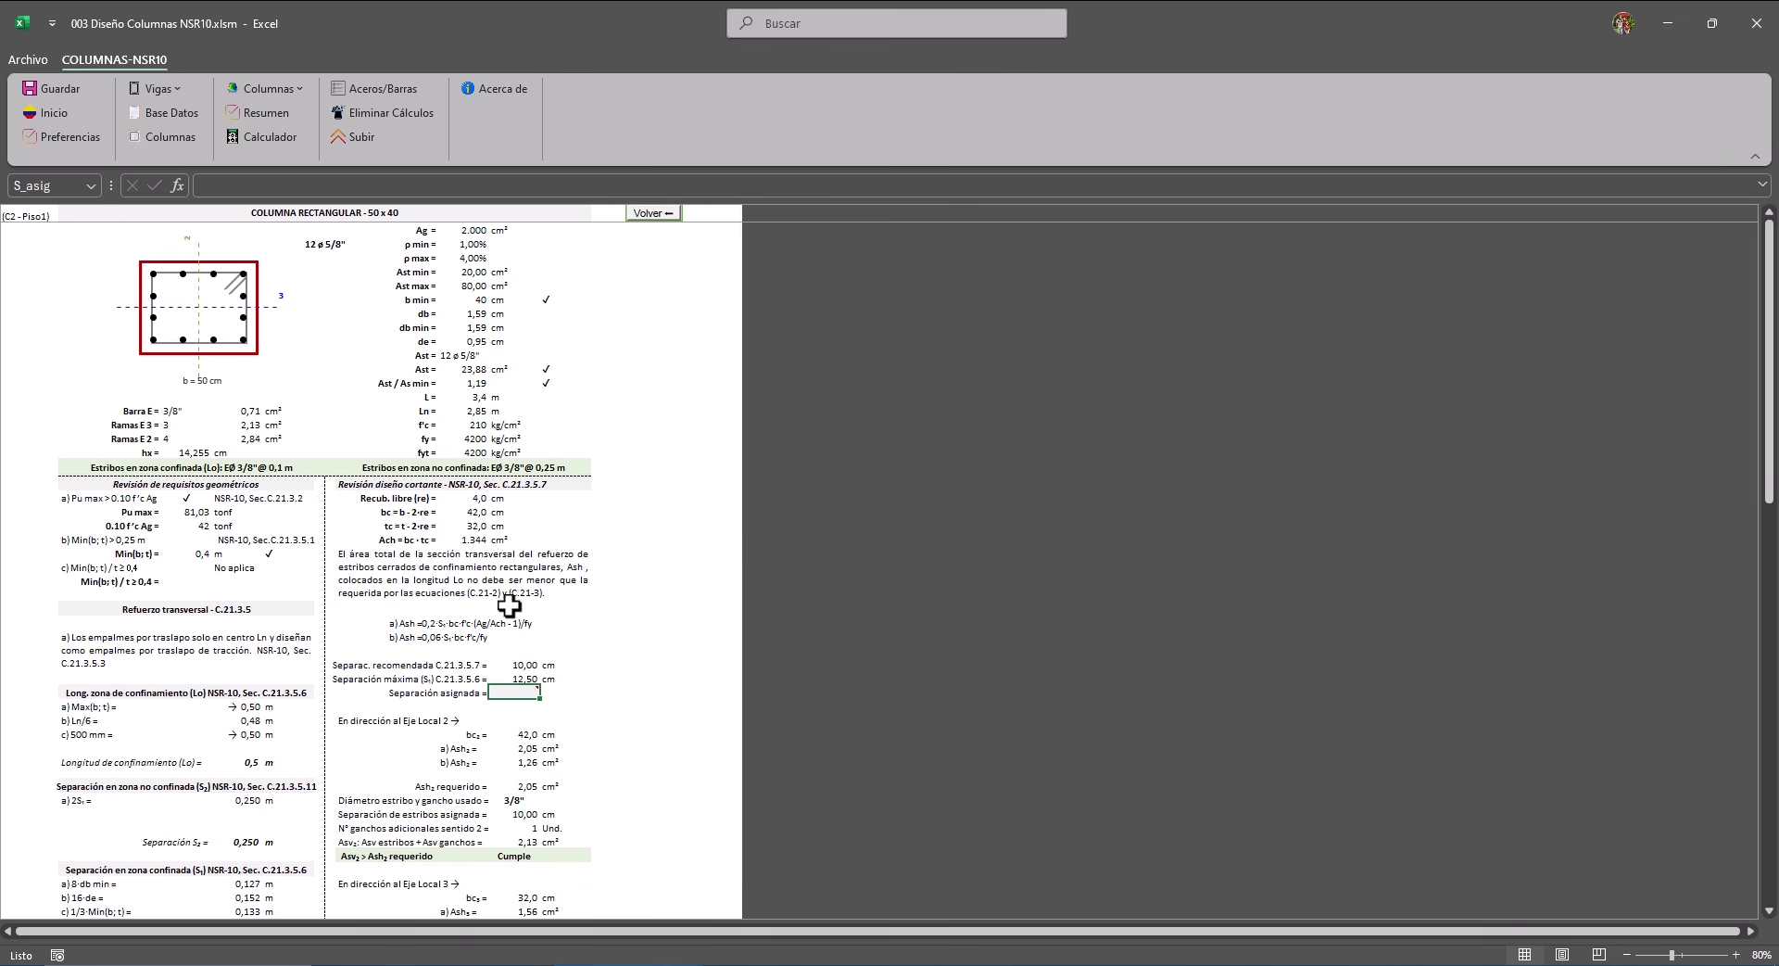
scroll(680, 588, down, 9)
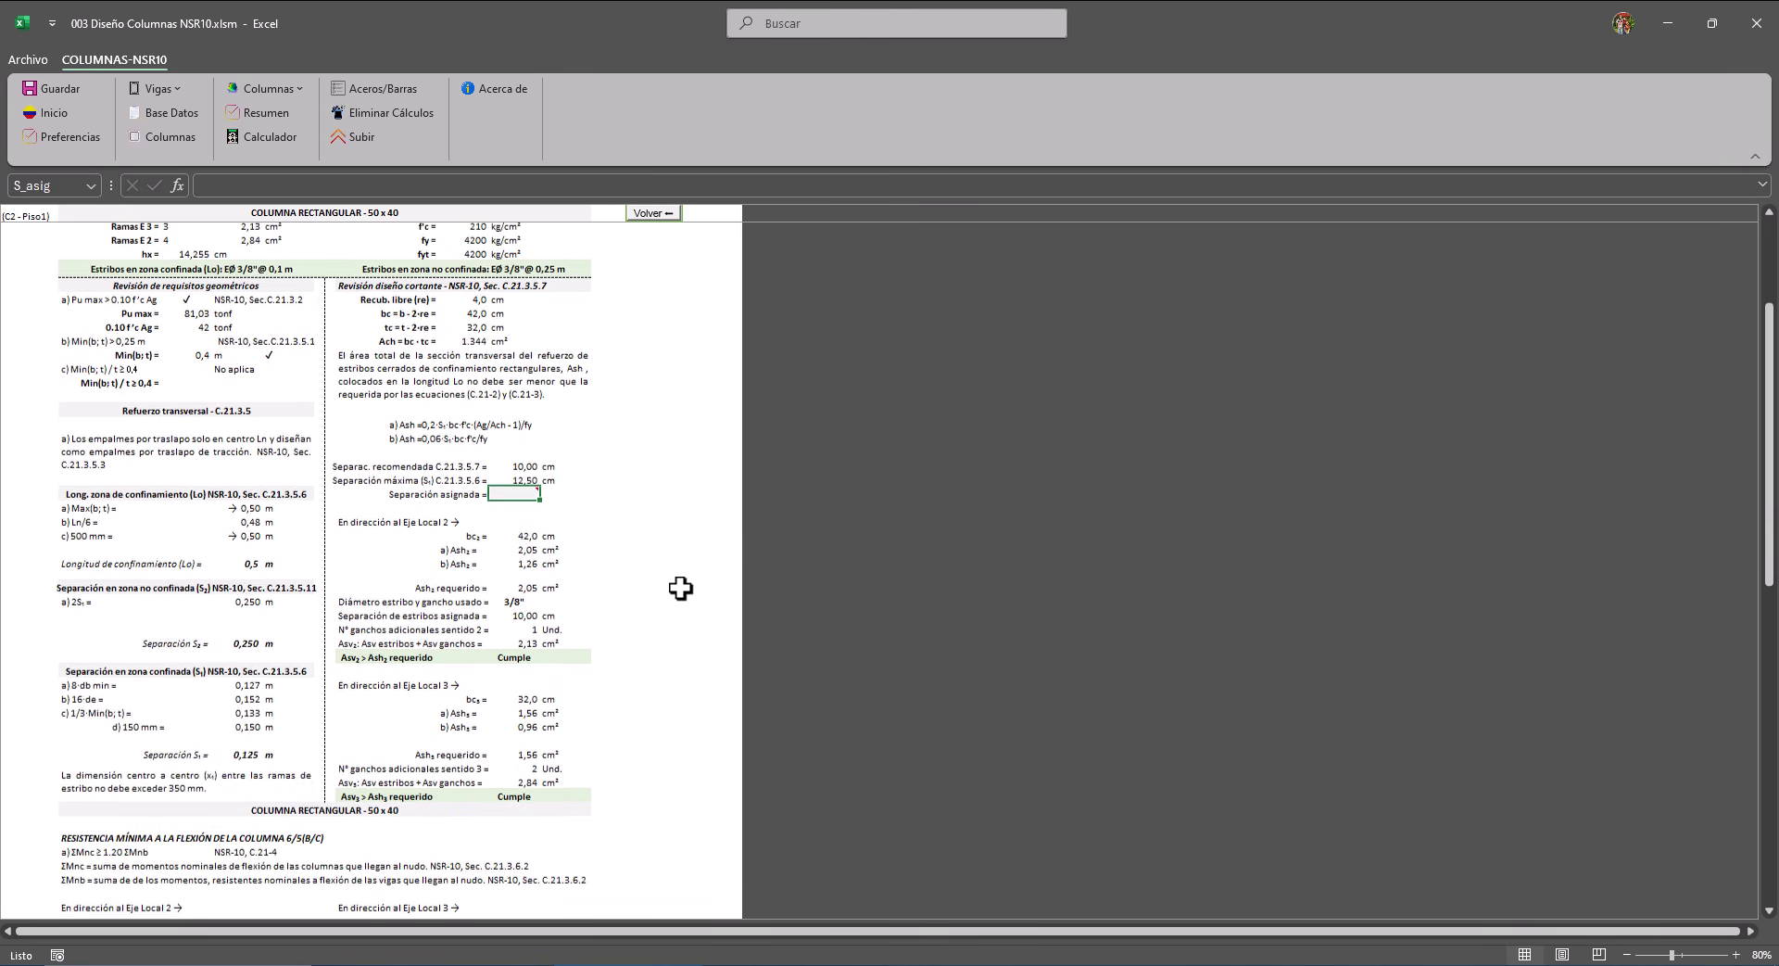
scroll(680, 588, down, 10)
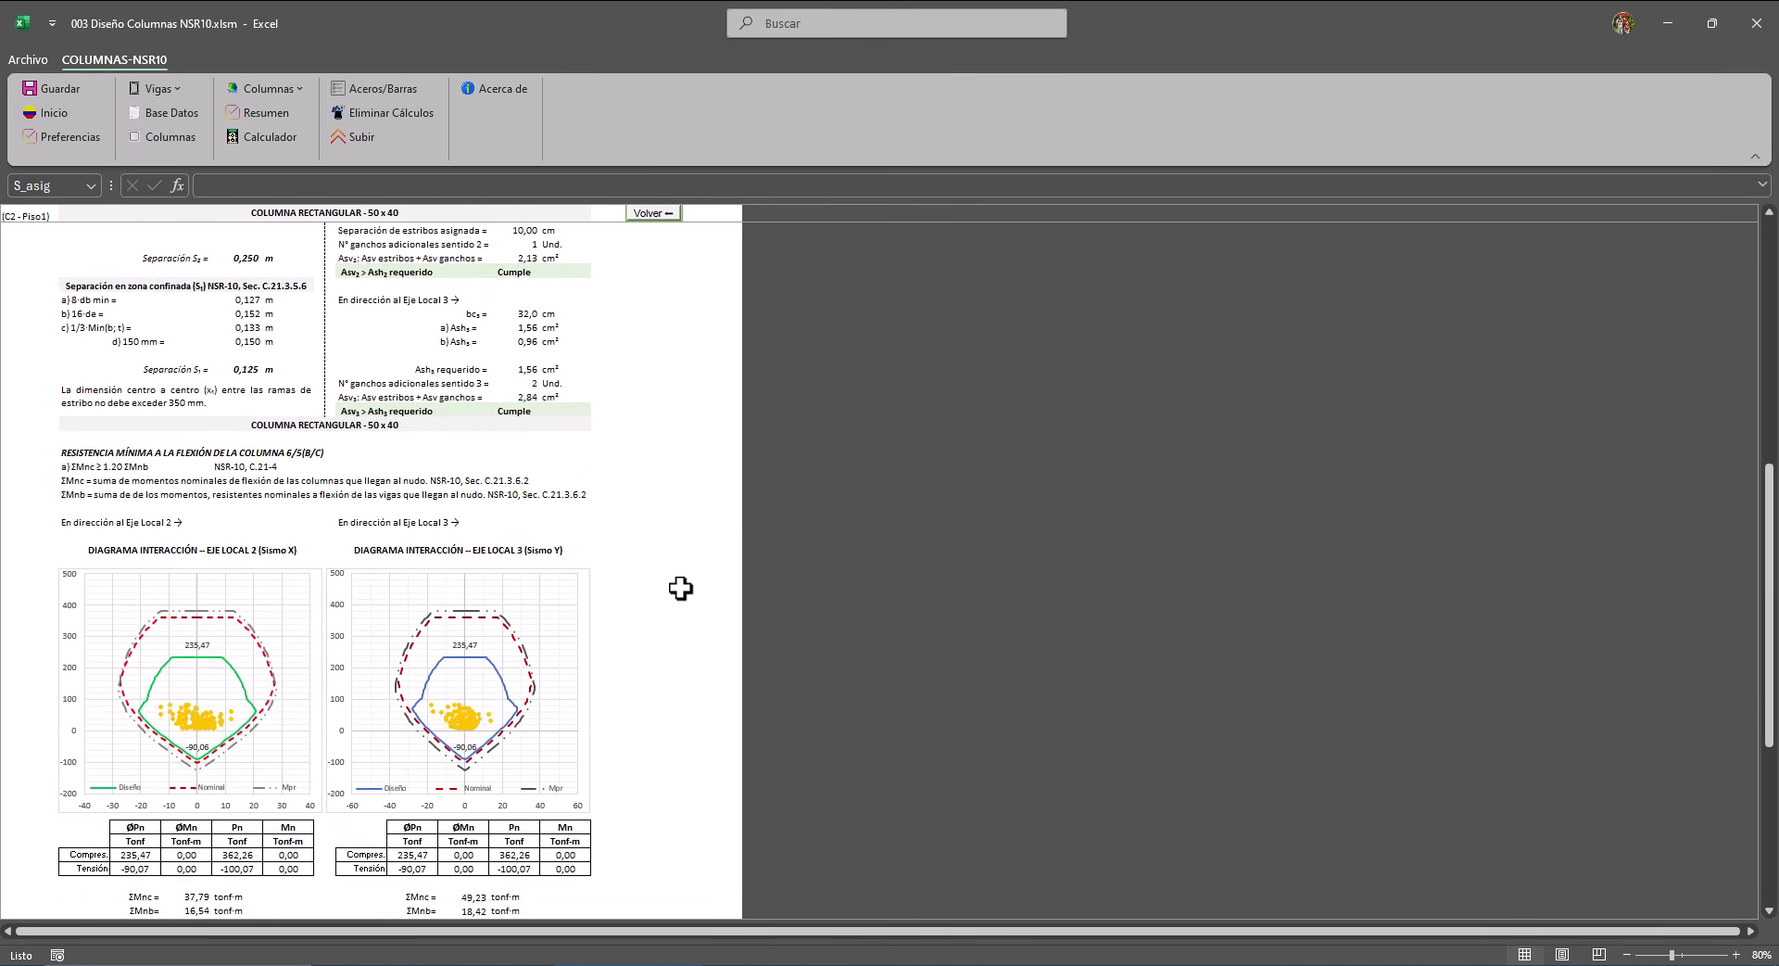
scroll(680, 588, down, 3)
scroll(680, 589, up, 10)
scroll(680, 588, up, 8)
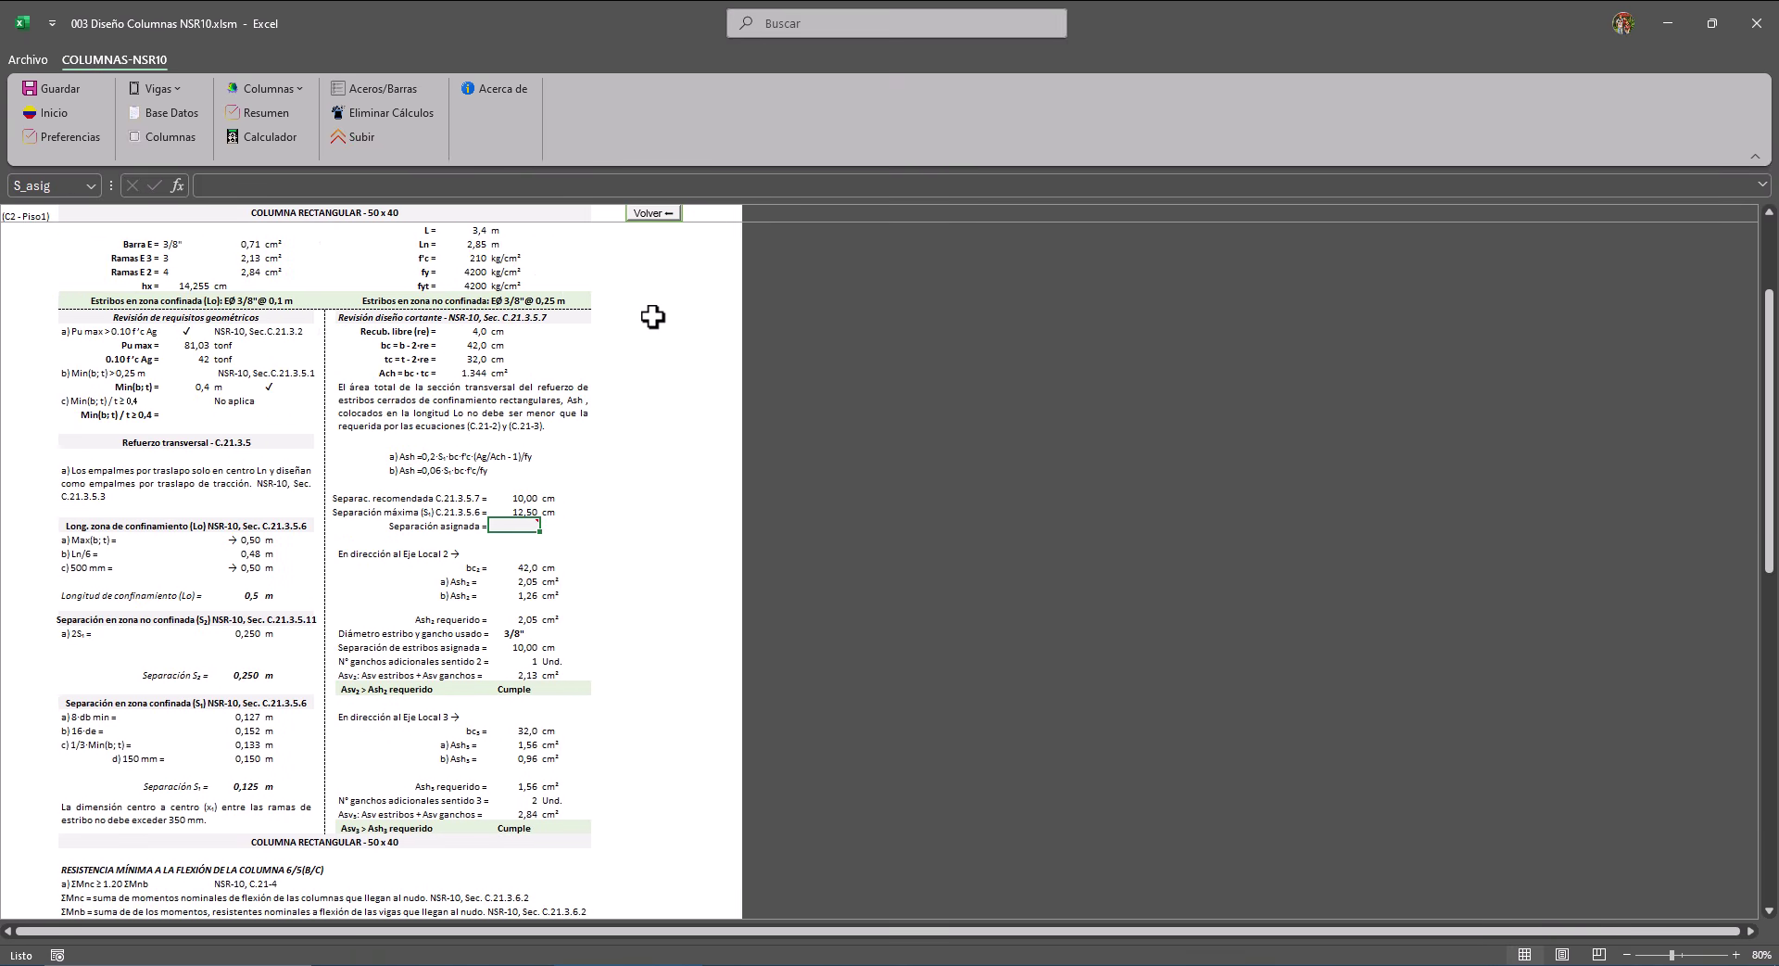
click(657, 214)
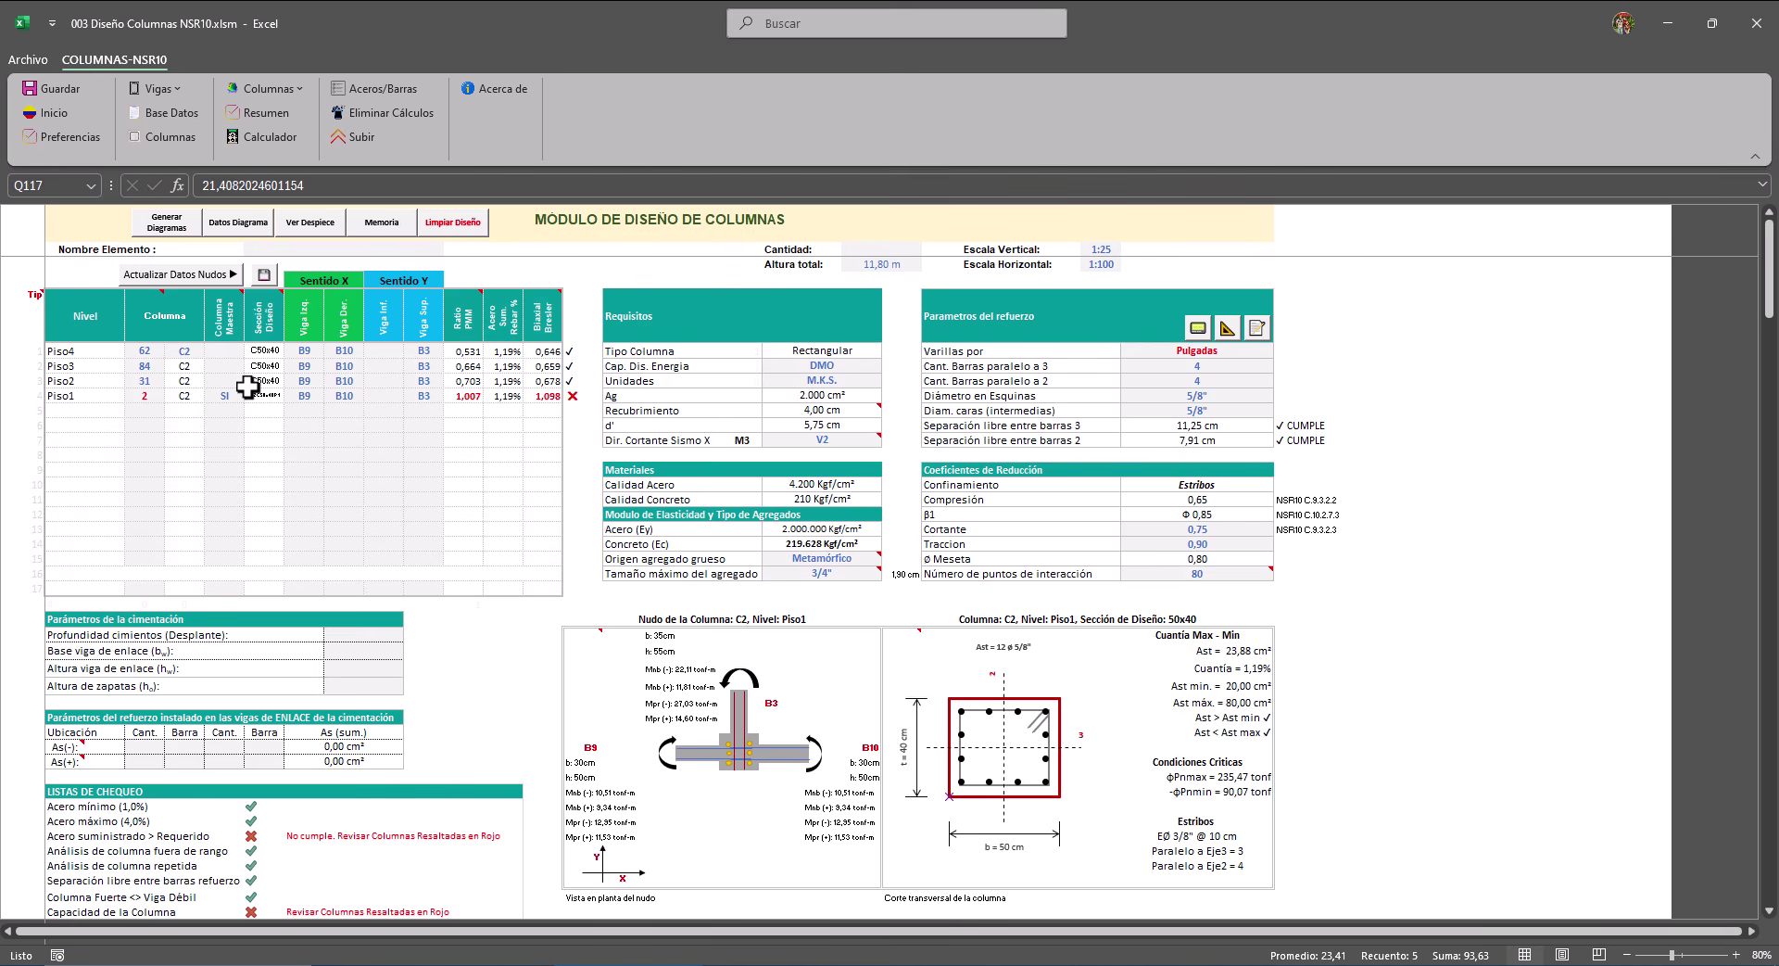
Load column C3 into the column design module in place of C2.
click(190, 353)
click(212, 350)
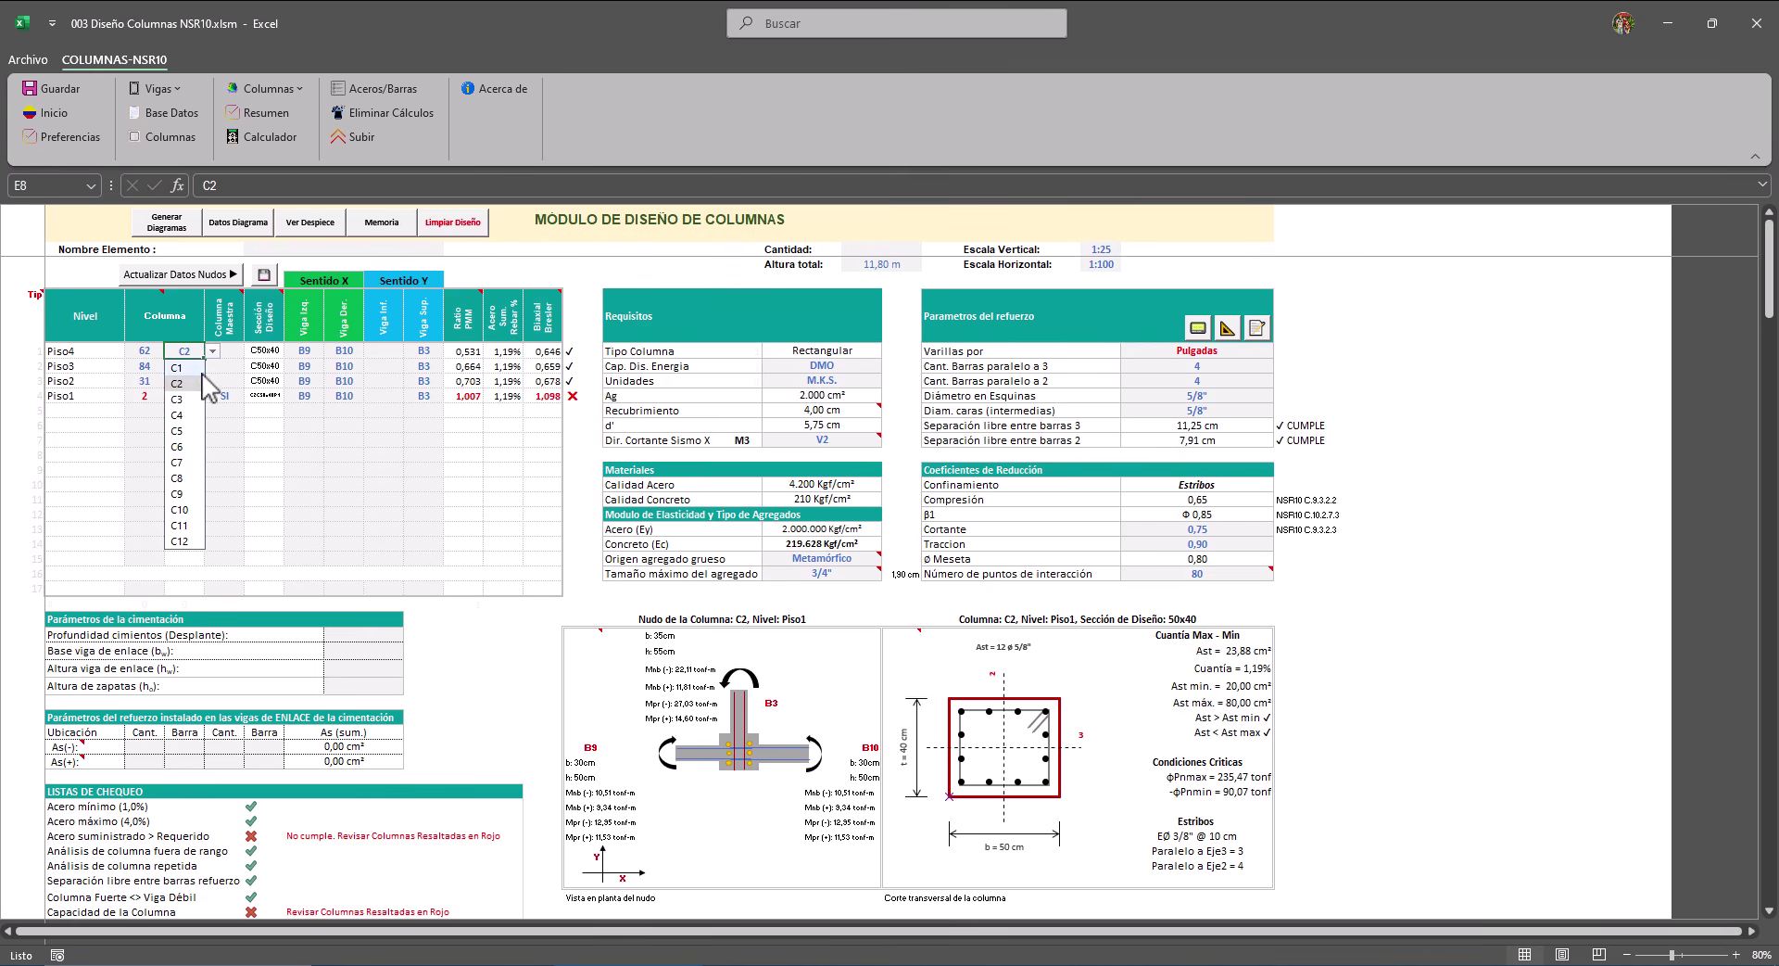
click(181, 400)
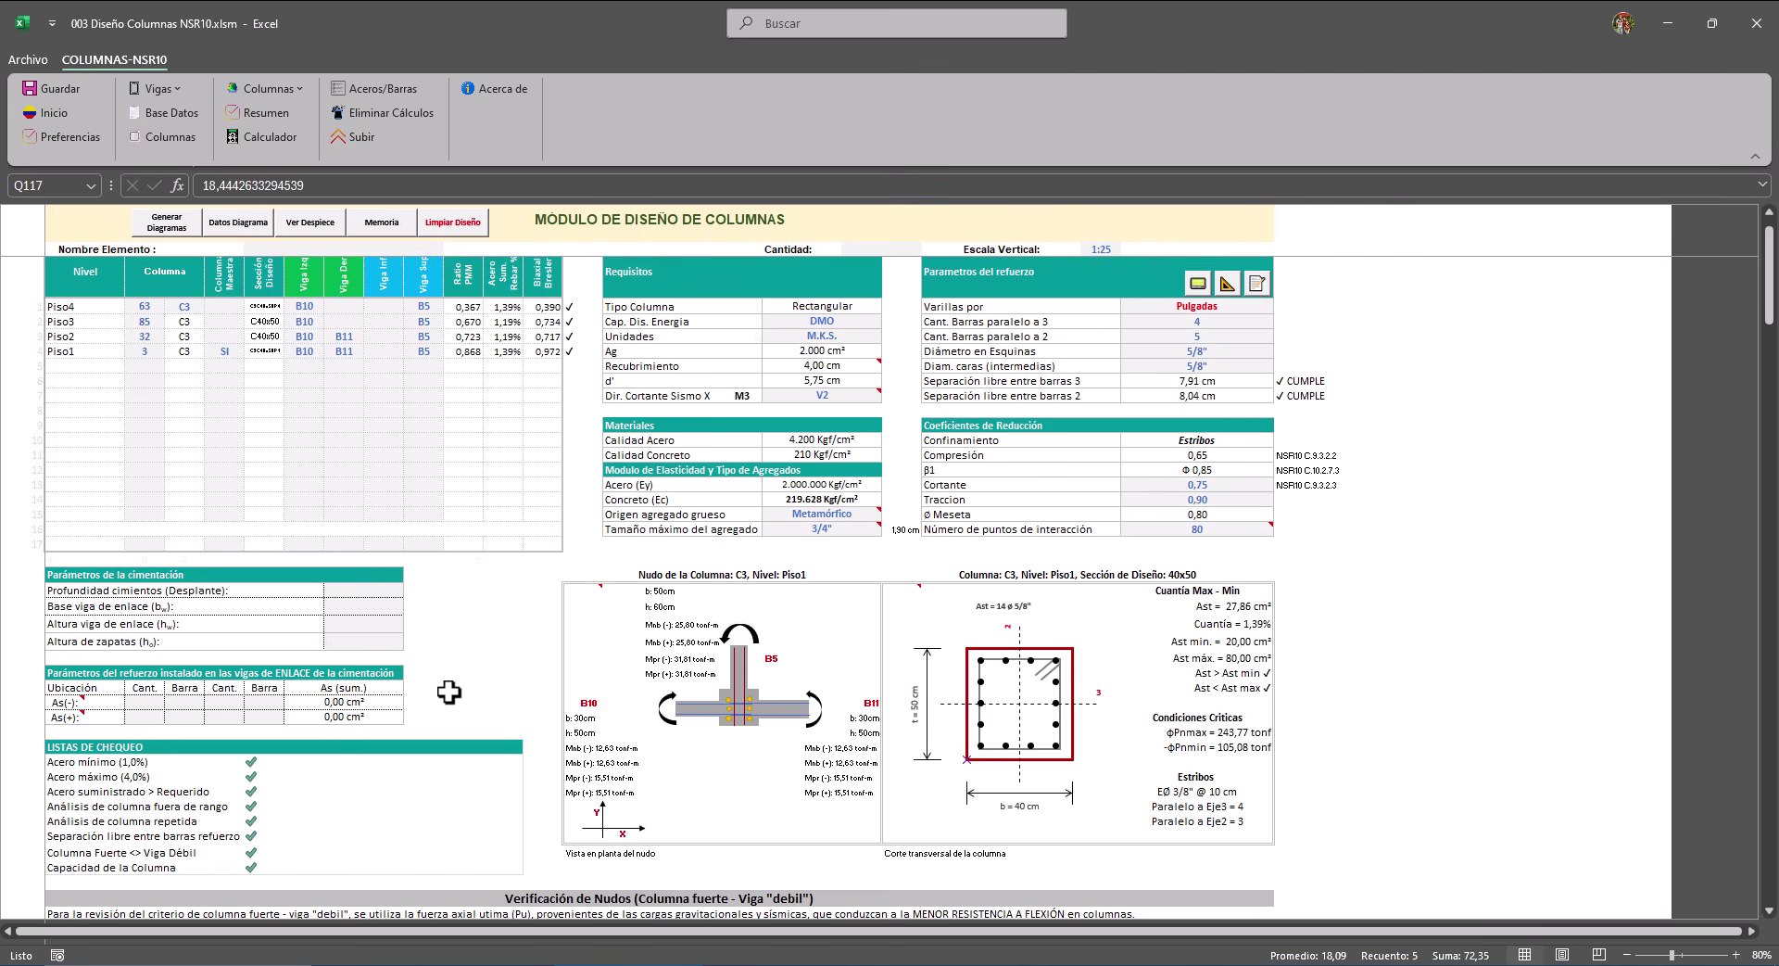
Review the calculation report of column C3 on Piso1 through to the stirrup summary and open its help note.
click(382, 223)
scroll(638, 515, up, 3)
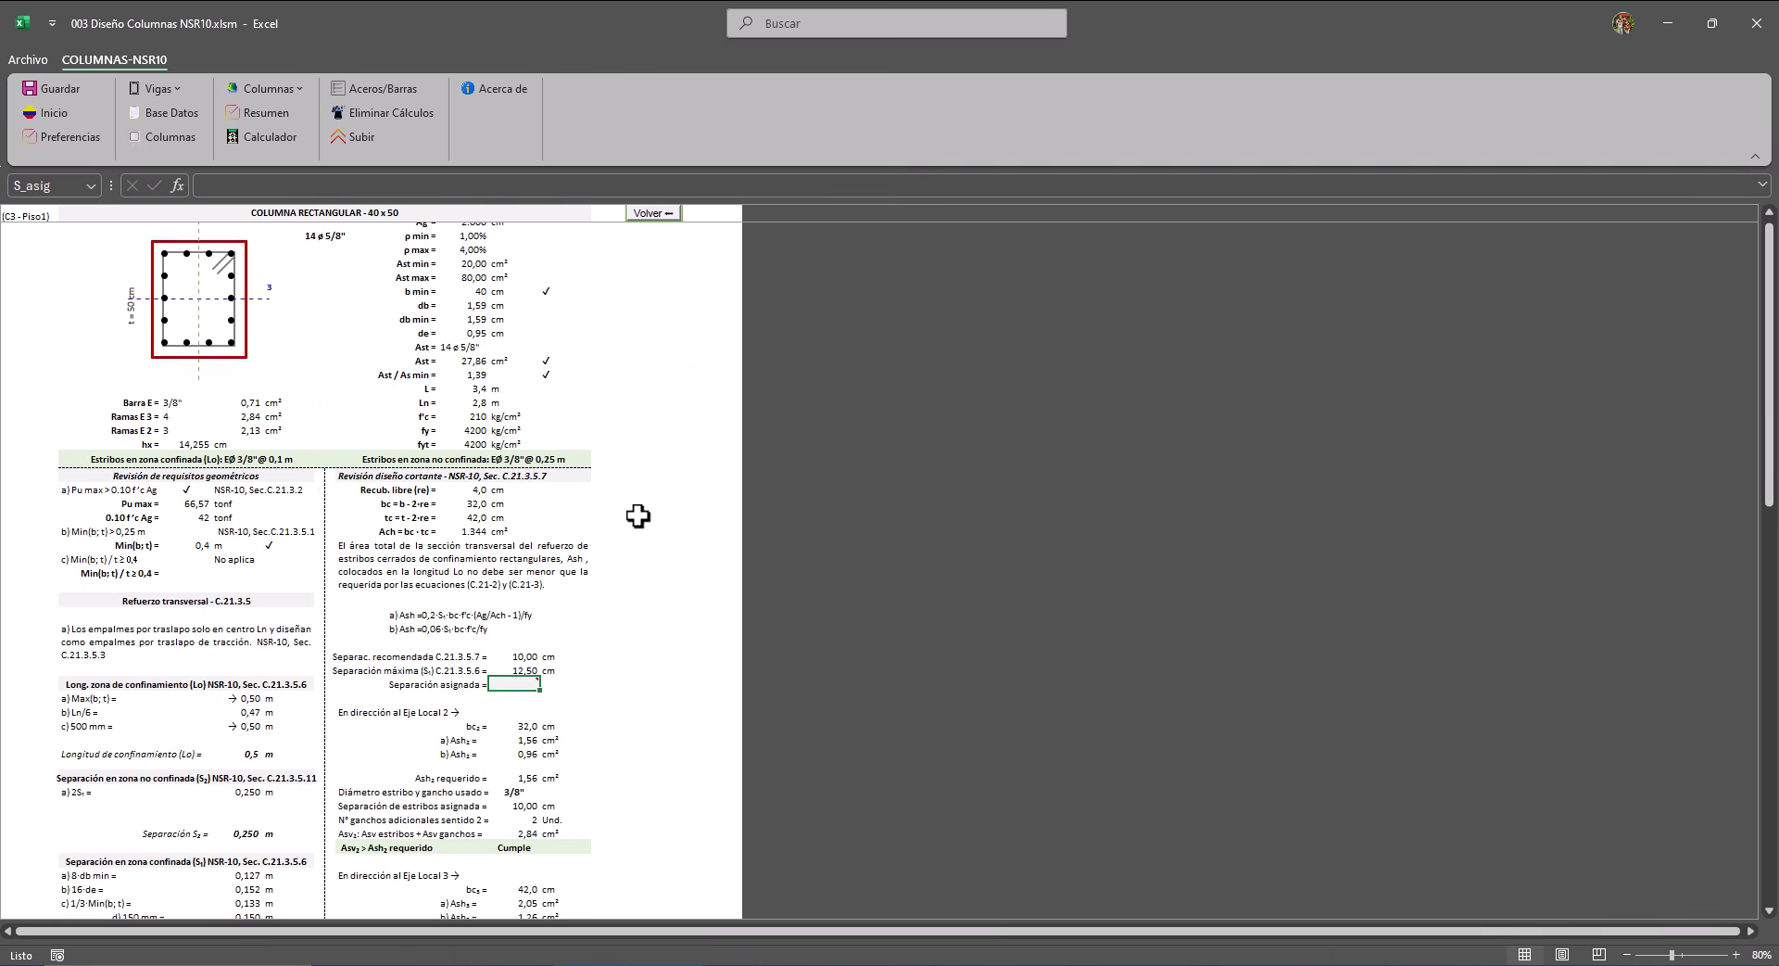
scroll(638, 516, down, 10)
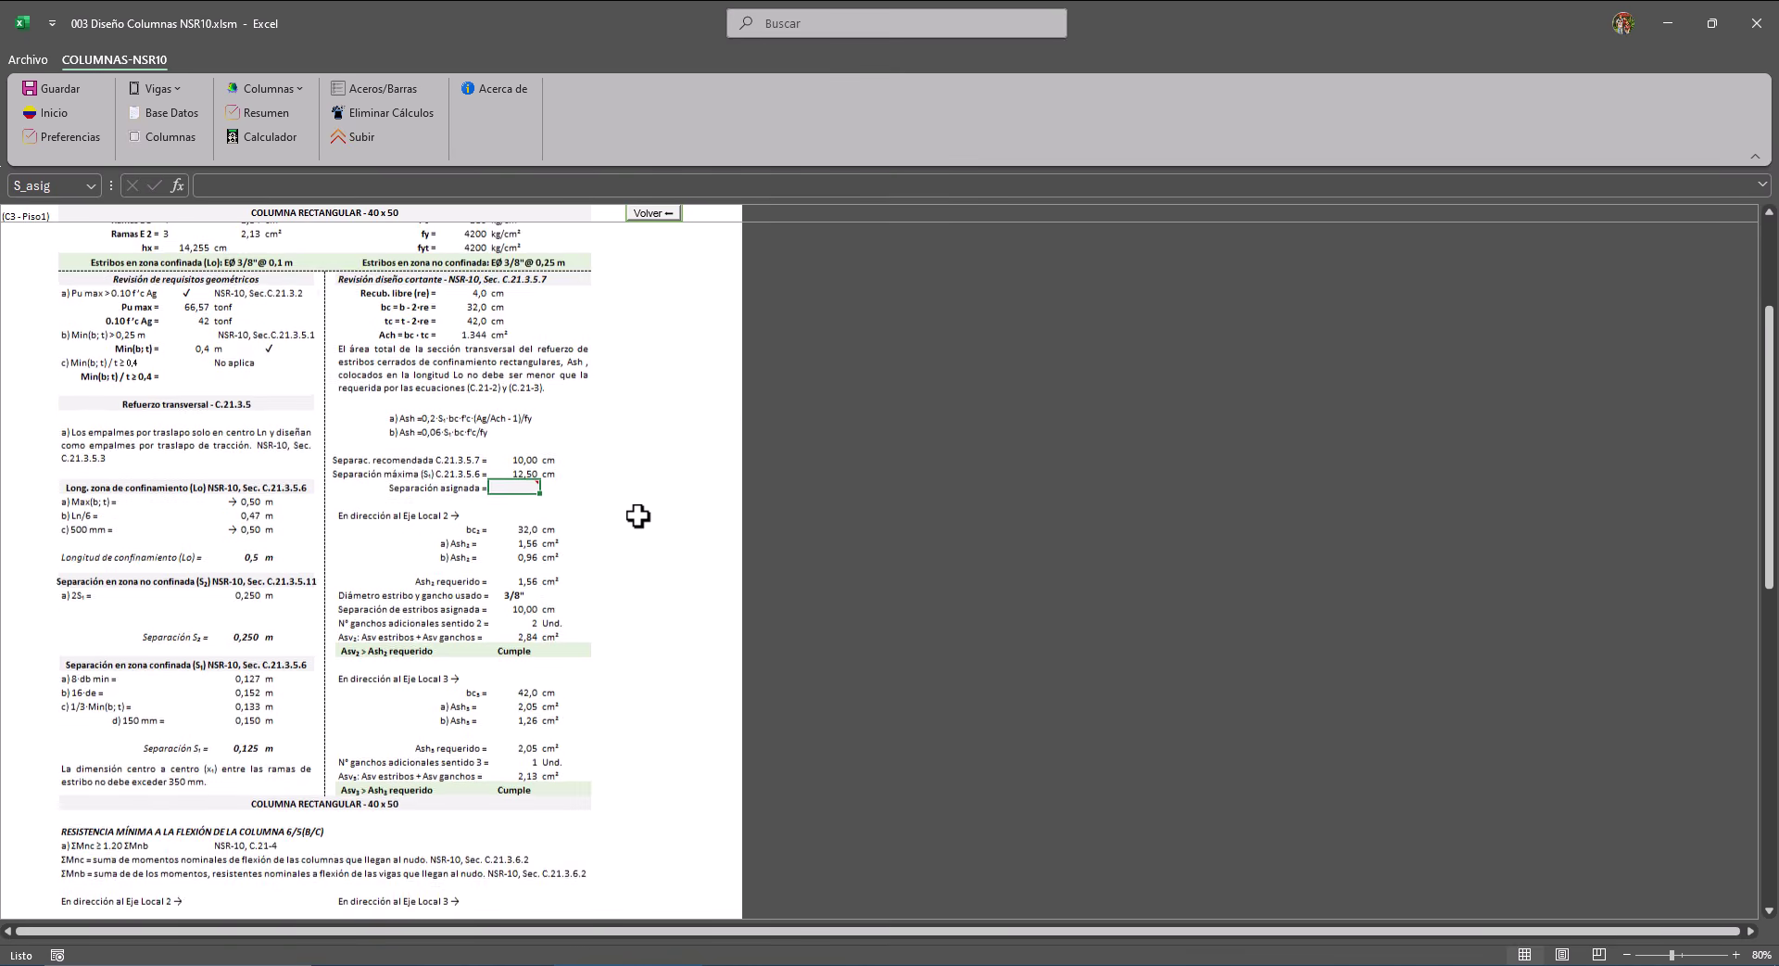
scroll(638, 515, down, 6)
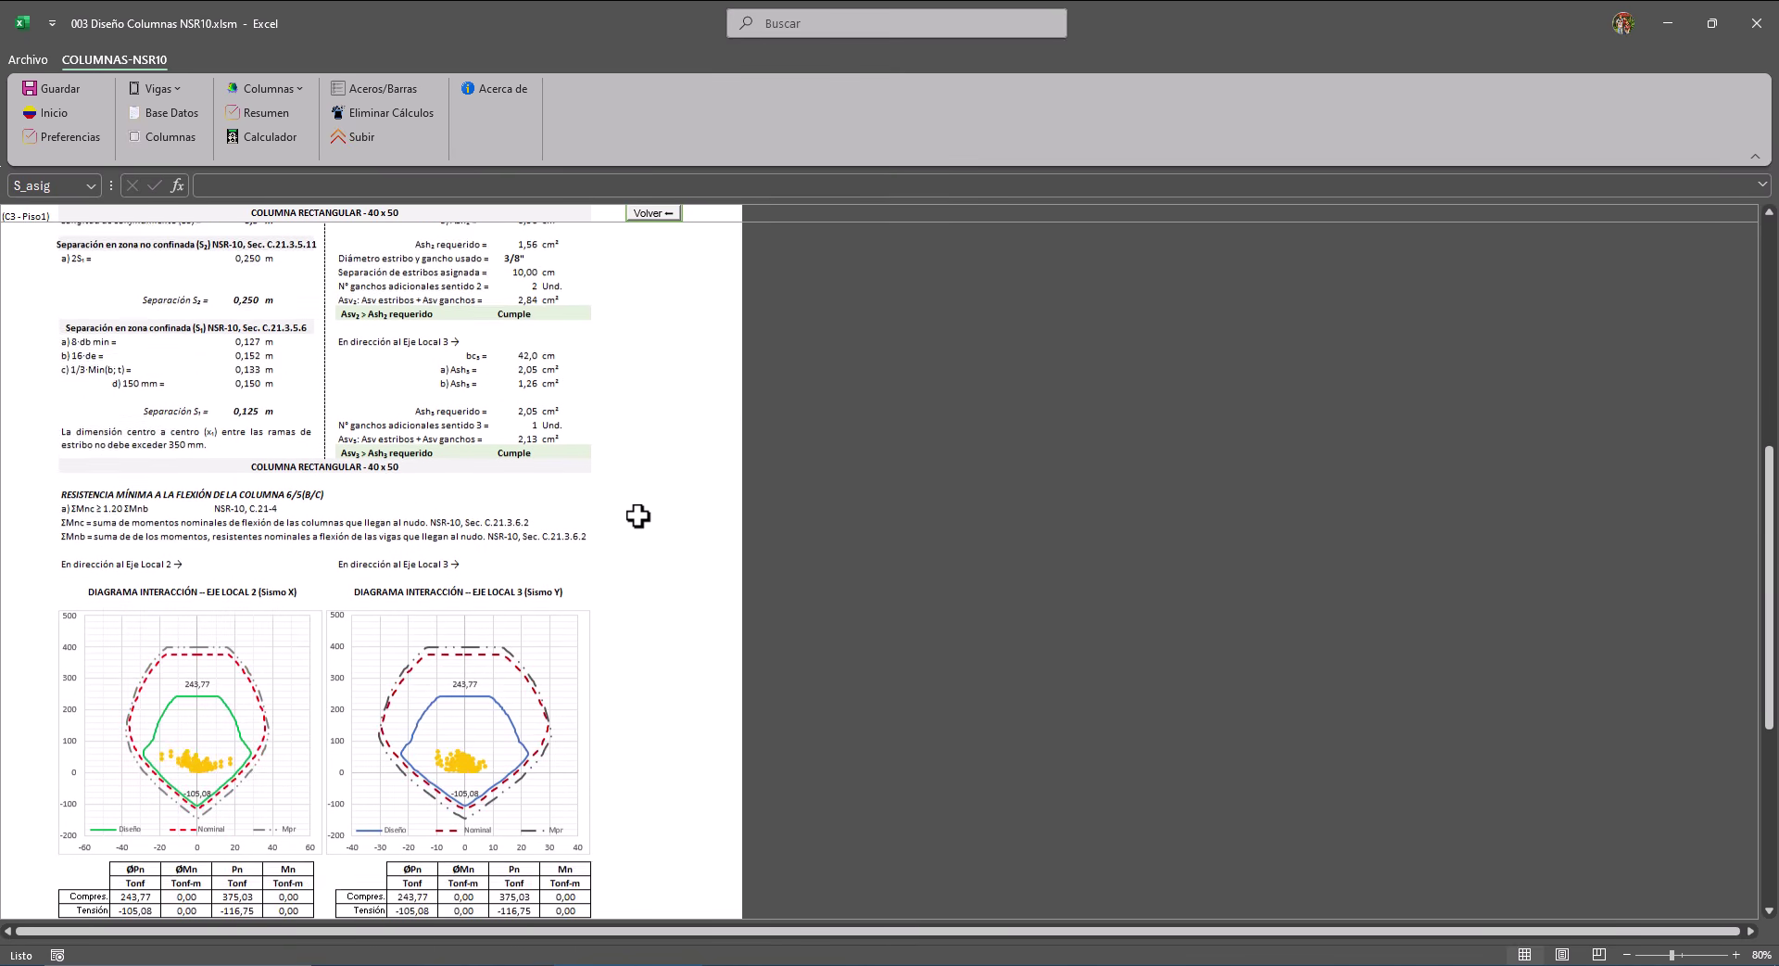
scroll(638, 516, down, 5)
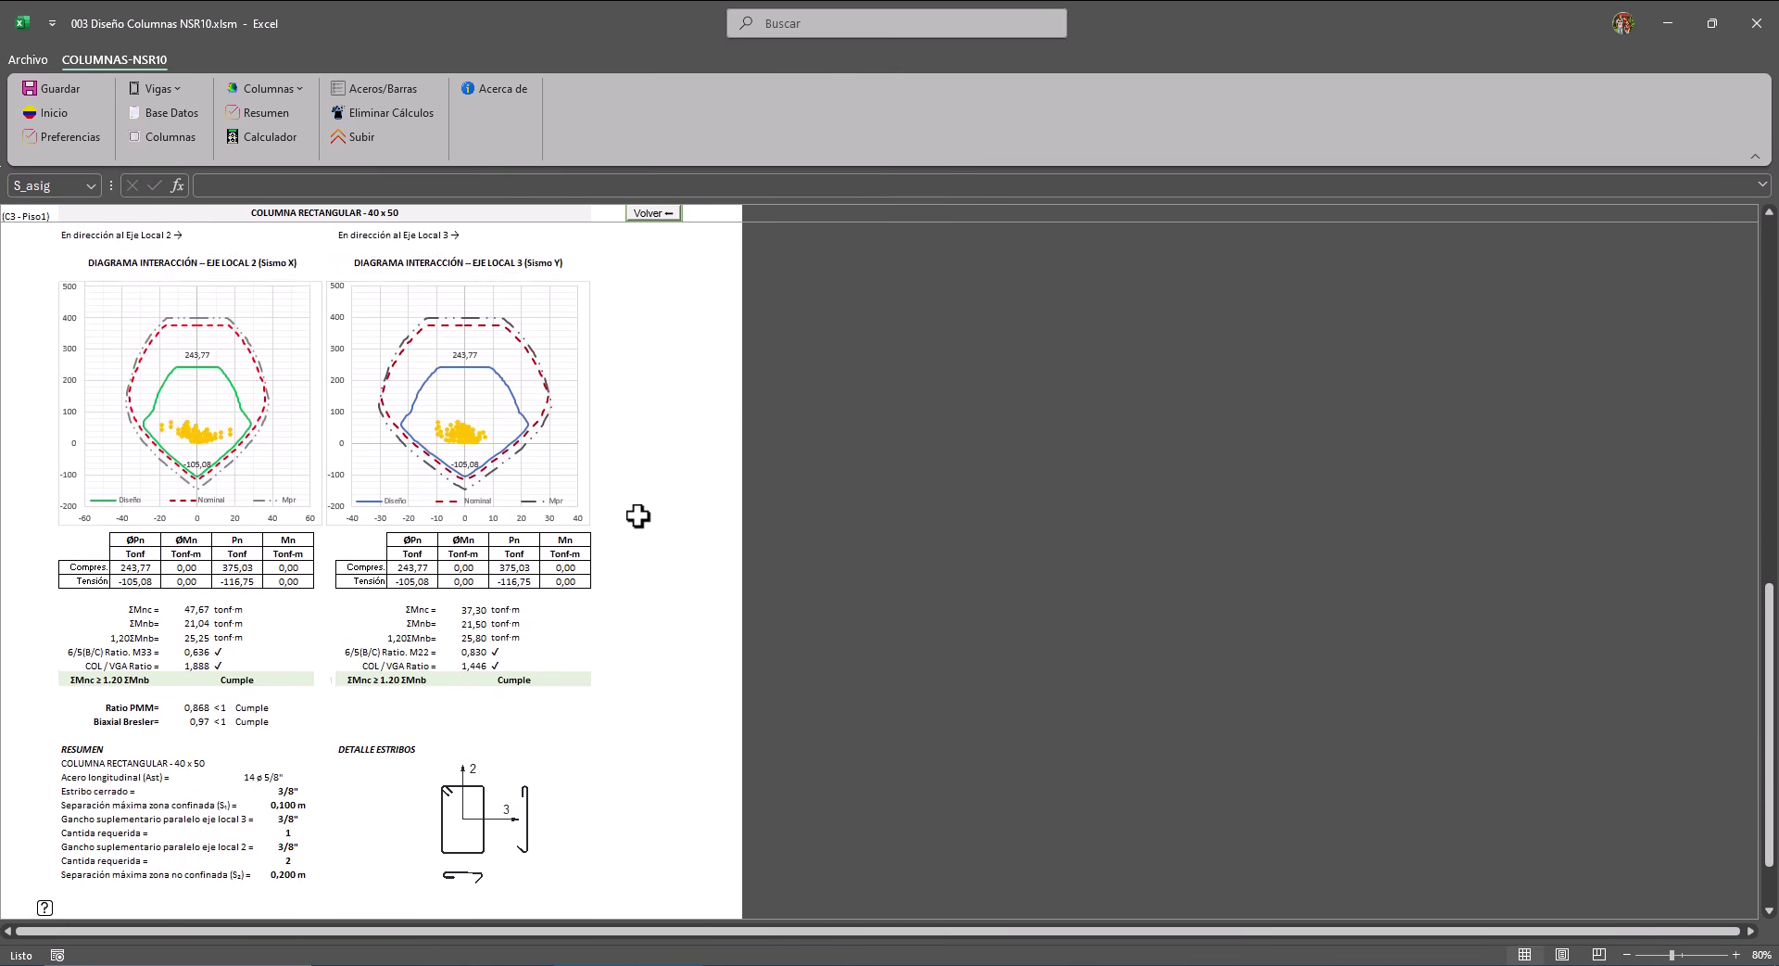
scroll(638, 515, up, 1)
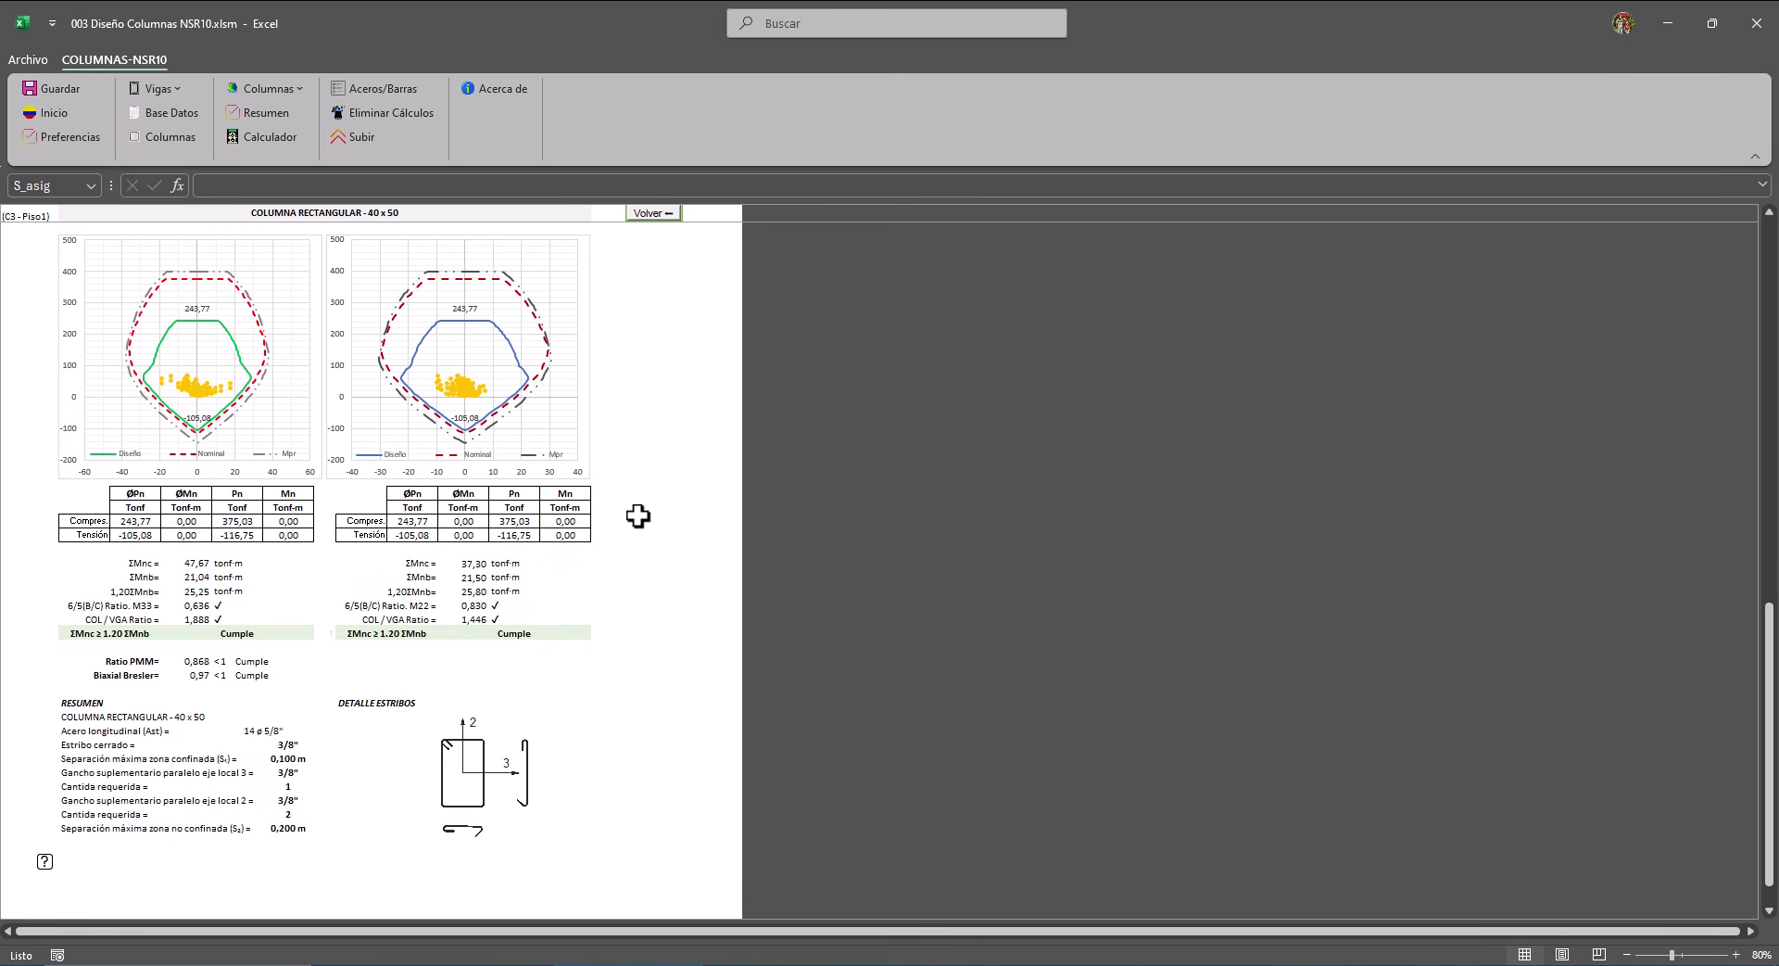
click(44, 865)
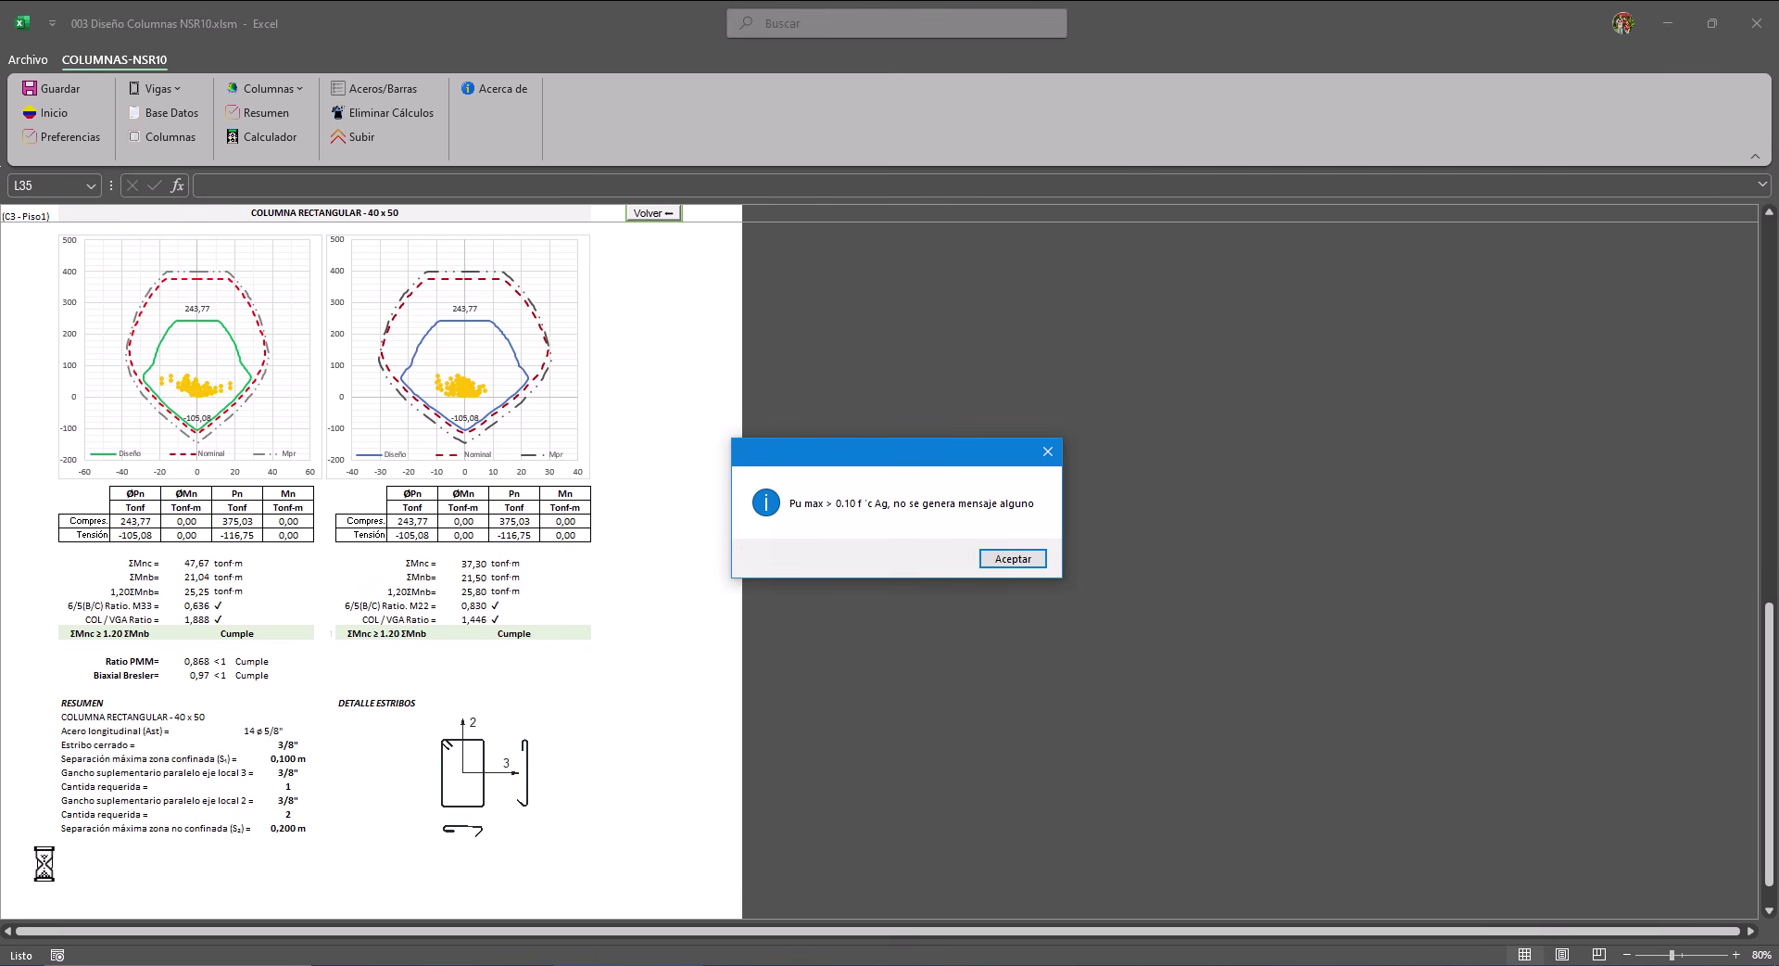